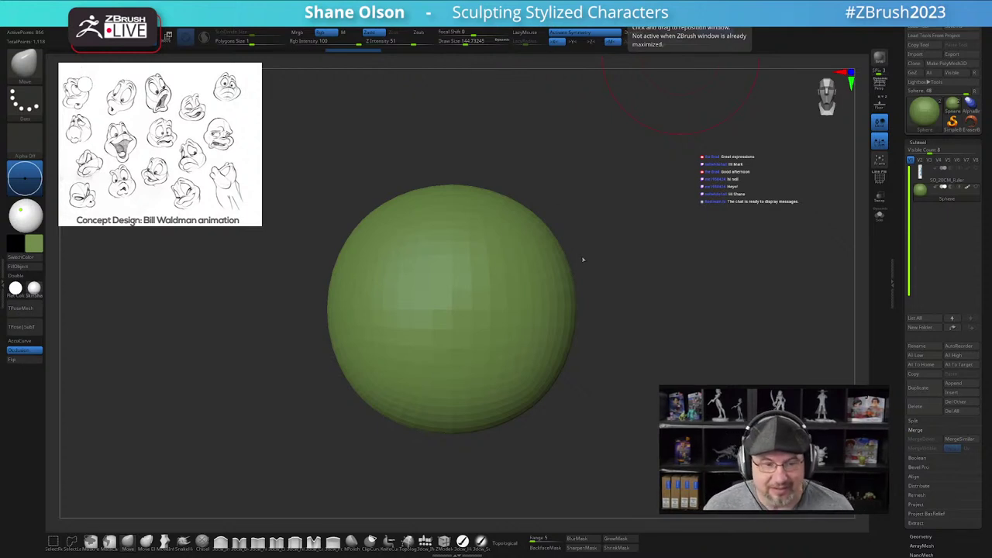
pyautogui.press('s')
pyautogui.click(660, 276)
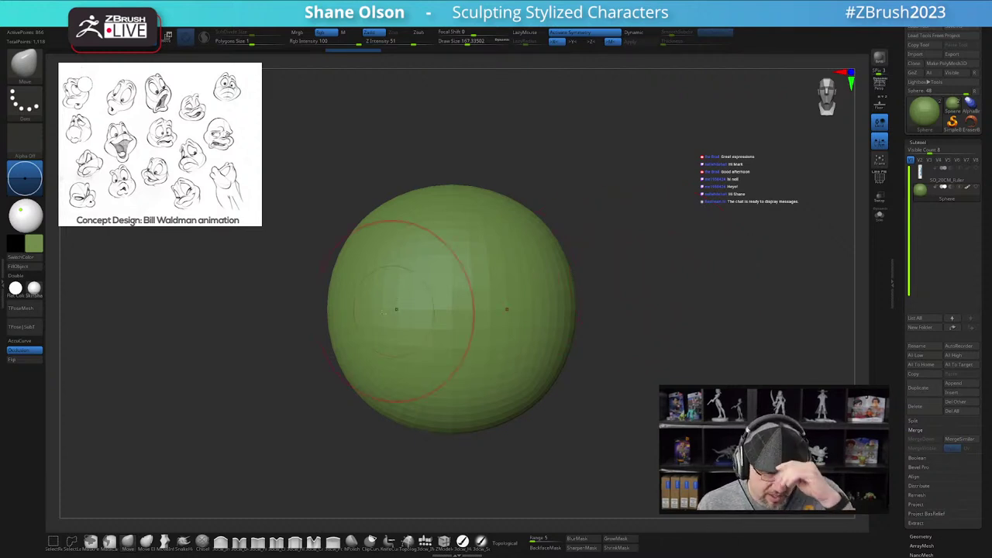
pyautogui.press('s')
pyautogui.moveTo(671, 299); pyautogui.dragTo(667, 299)
pyautogui.keyDown('ctrl'); pyautogui.moveTo(667, 299); pyautogui.dragTo(672, 294, button='right'); pyautogui.keyUp('ctrl')
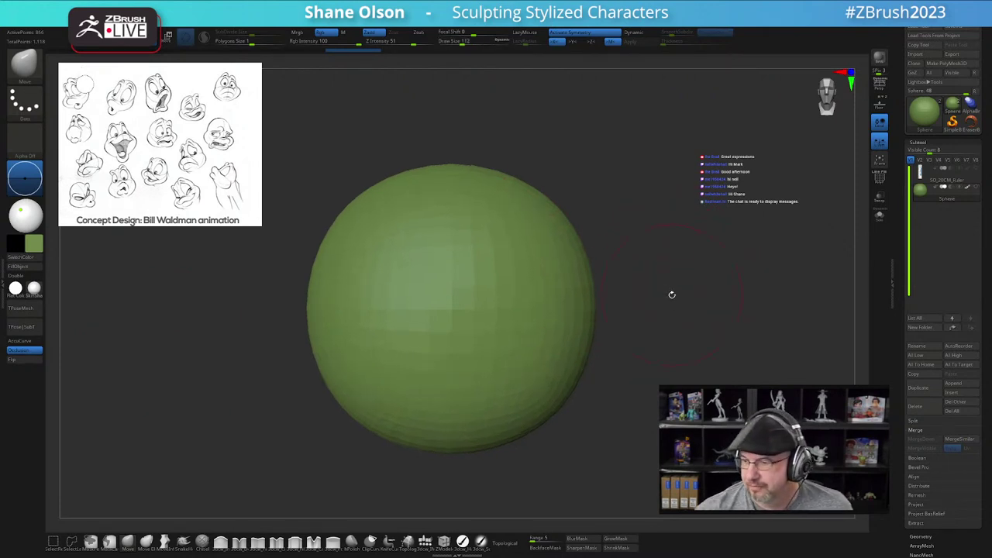
pyautogui.keyDown('alt'); pyautogui.moveTo(579, 273); pyautogui.dragTo(598, 267, button='right'); pyautogui.keyUp('alt')
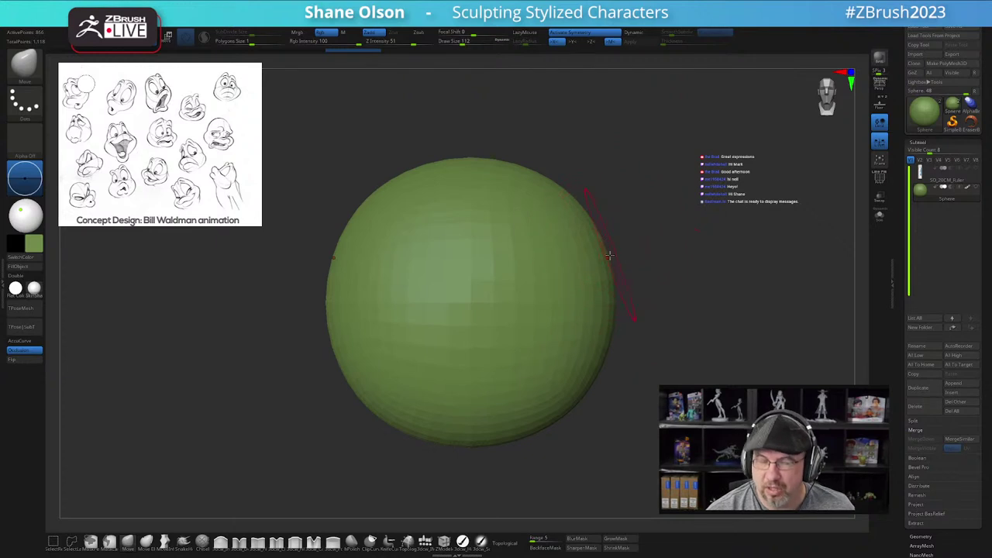
pyautogui.keyDown('alt'); pyautogui.moveTo(666, 304); pyautogui.dragTo(647, 303, button='right'); pyautogui.keyUp('alt')
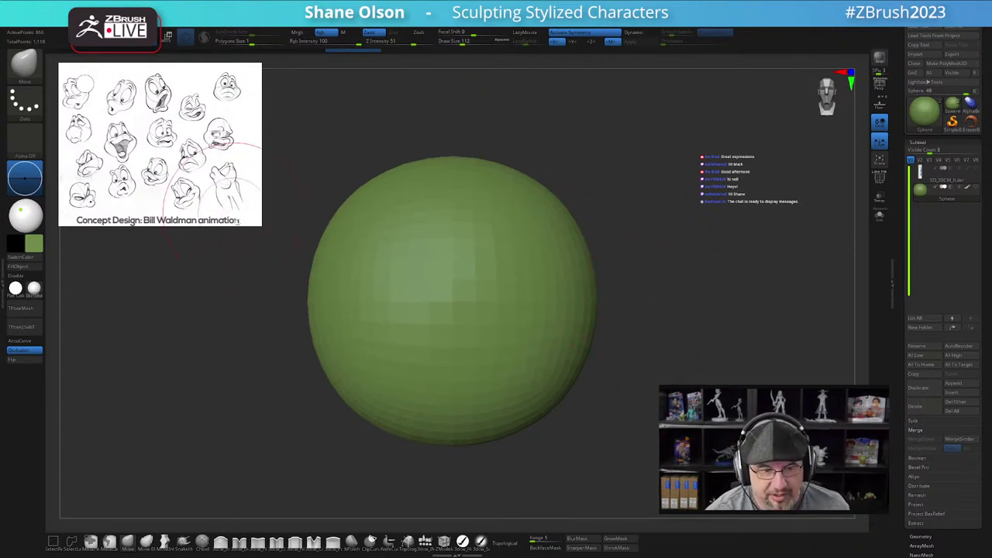
pyautogui.keyDown('alt'); pyautogui.moveTo(607, 369); pyautogui.dragTo(616, 375, button='right'); pyautogui.keyUp('alt')
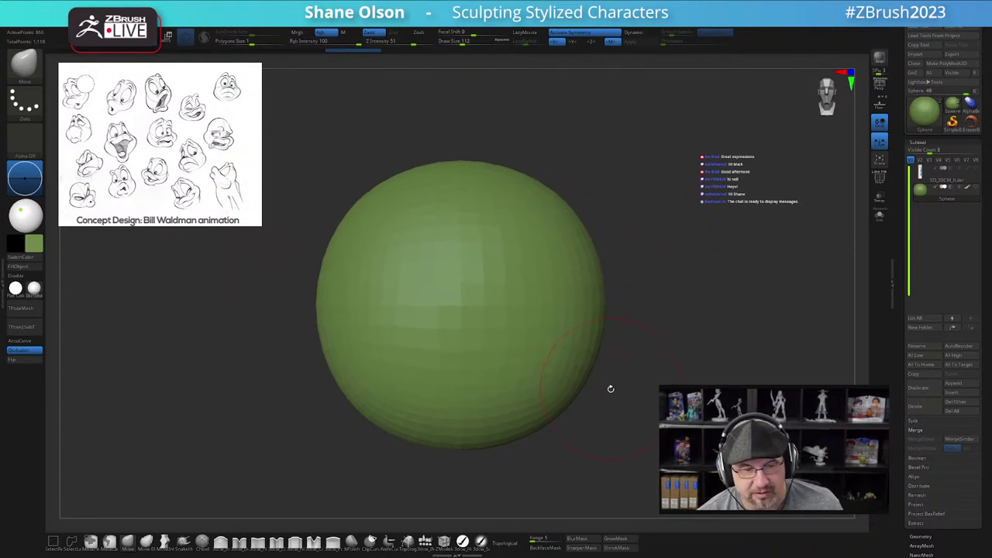
pyautogui.press('s')
pyautogui.moveTo(634, 401); pyautogui.dragTo(630, 402)
pyautogui.keyDown('alt'); pyautogui.moveTo(610, 369); pyautogui.dragTo(605, 377, button='right'); pyautogui.keyUp('alt')
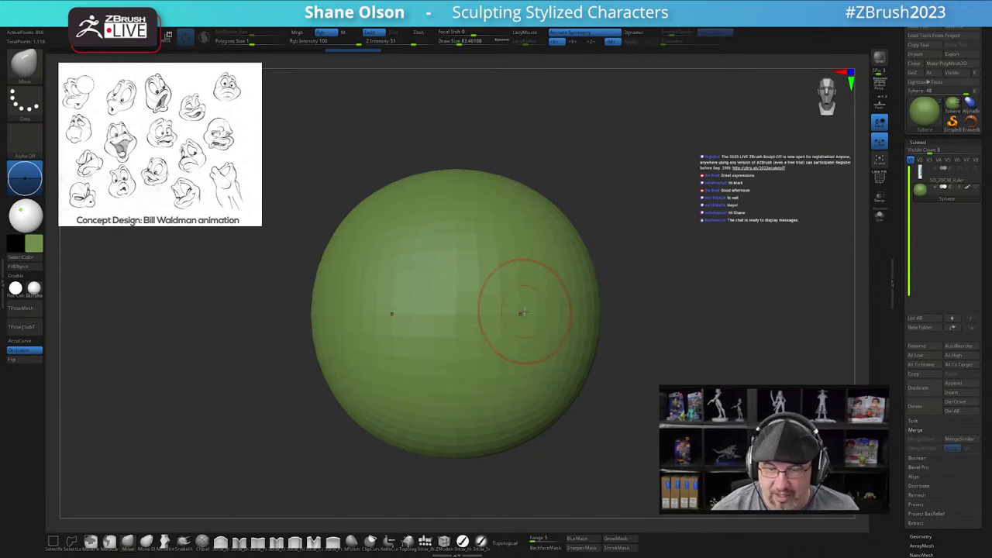
pyautogui.keyDown('ctrl'); pyautogui.moveTo(524, 336); pyautogui.dragTo(528, 314, button='right'); pyautogui.keyUp('ctrl')
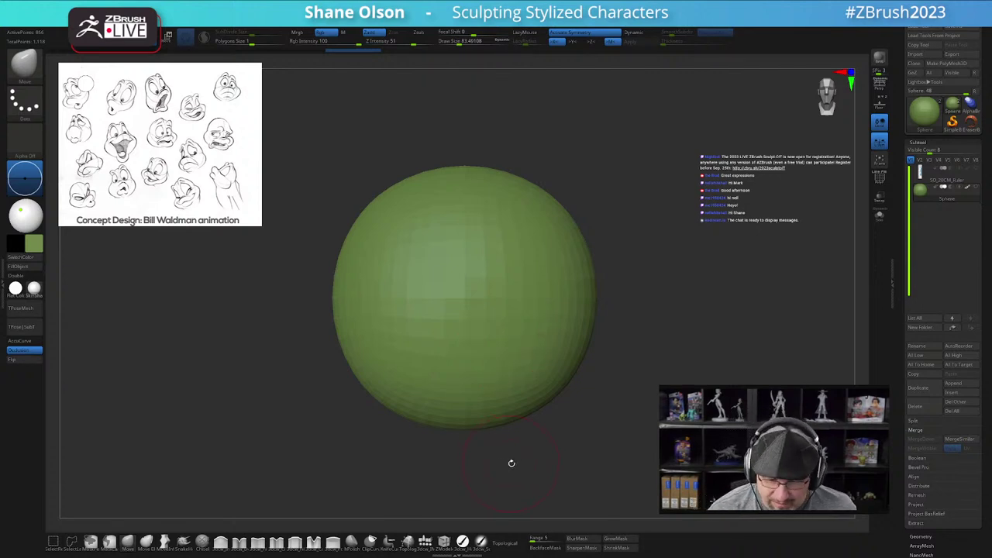
# Step: Subdivide the sphere once and delete its lower subdivision levels
pyautogui.hotkey('ctrl', 'd')
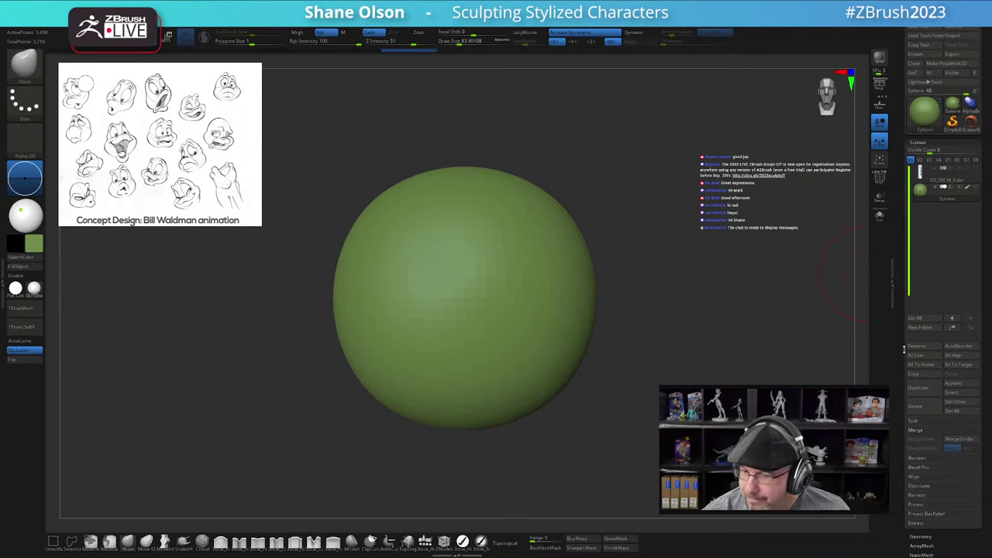
pyautogui.moveTo(903, 448); pyautogui.dragTo(901, 260)
pyautogui.click(921, 347)
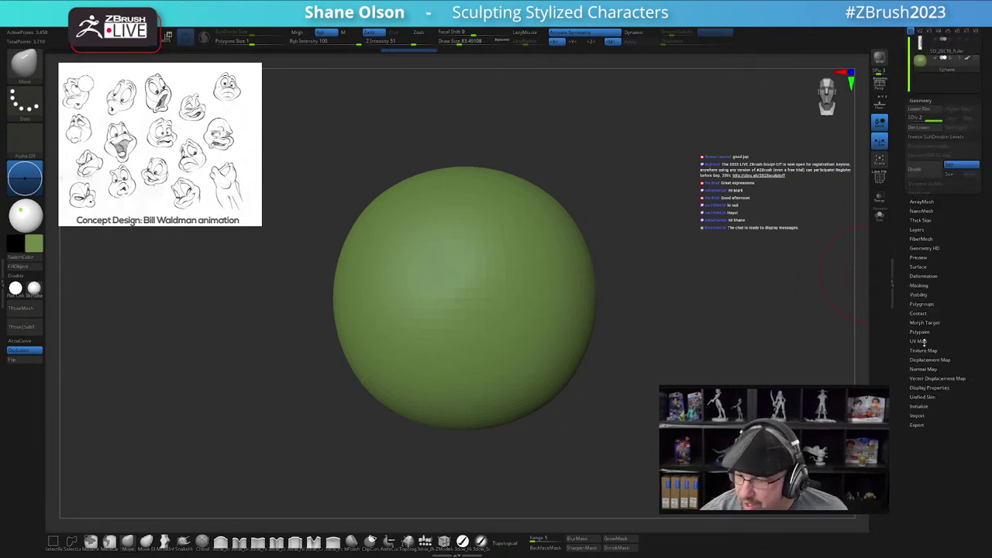
pyautogui.moveTo(909, 342); pyautogui.dragTo(905, 466)
pyautogui.click(923, 179)
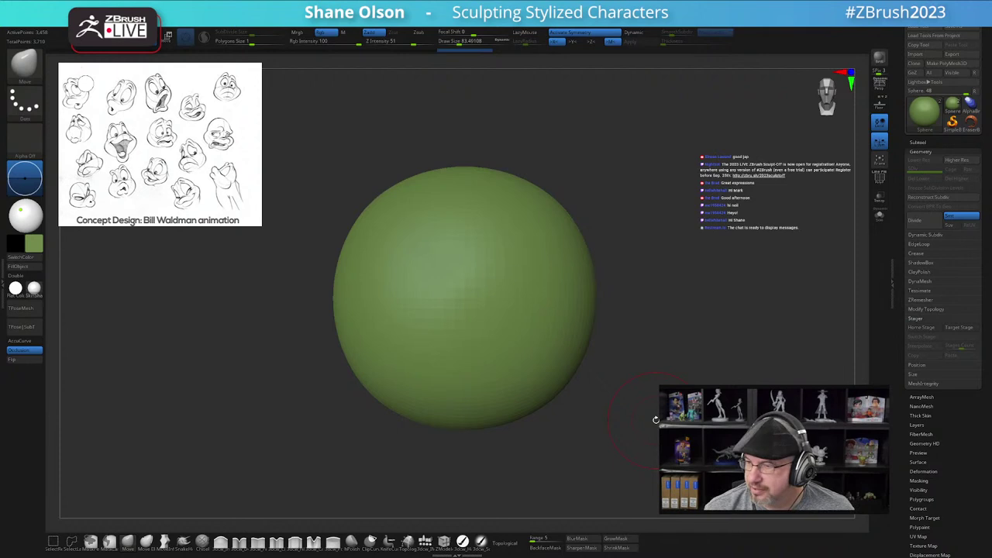
# Step: Stretch the sphere slightly along its vertical axis with the gizmo to form a taller head shape, and return to sculpting
pyautogui.moveTo(597, 371)
pyautogui.keyDown('alt'); pyautogui.mouseDown()
pyautogui.moveTo(598, 380)
pyautogui.moveTo(615, 360)
pyautogui.mouseUp(); pyautogui.keyUp('alt')
pyautogui.press('s')
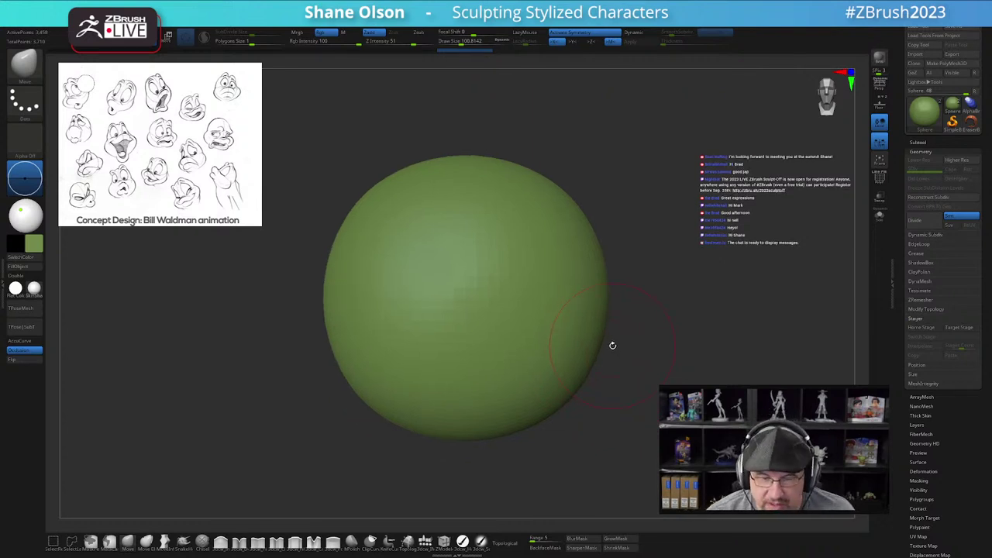
pyautogui.keyDown('alt'); pyautogui.moveTo(591, 377); pyautogui.dragTo(591, 359); pyautogui.keyUp('alt')
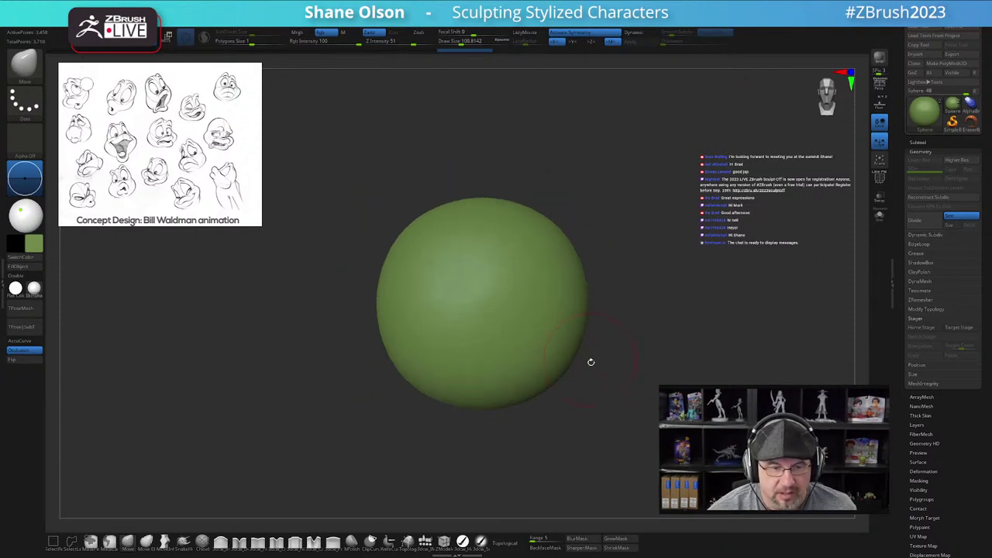
pyautogui.press('w')
pyautogui.moveTo(482, 280); pyautogui.dragTo(483, 270)
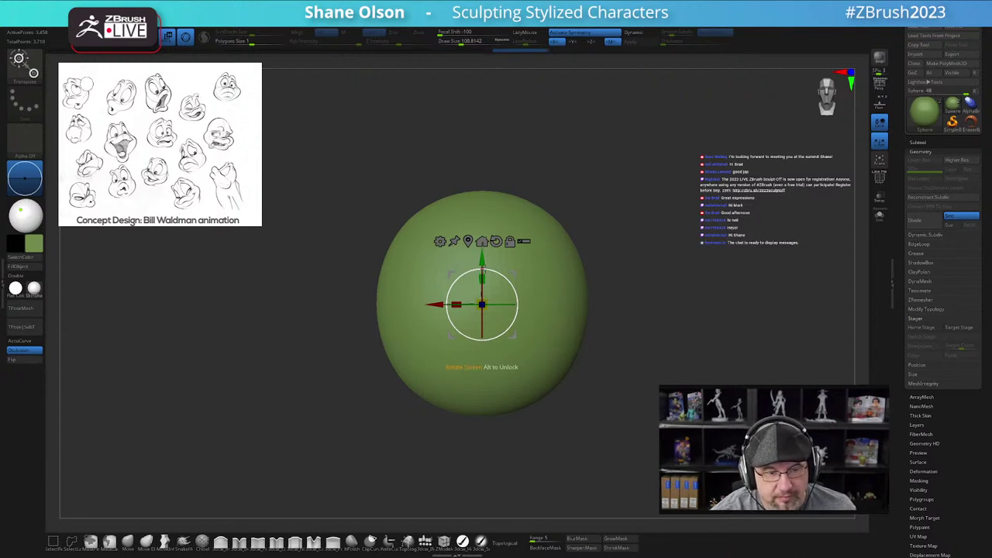
pyautogui.press('q')
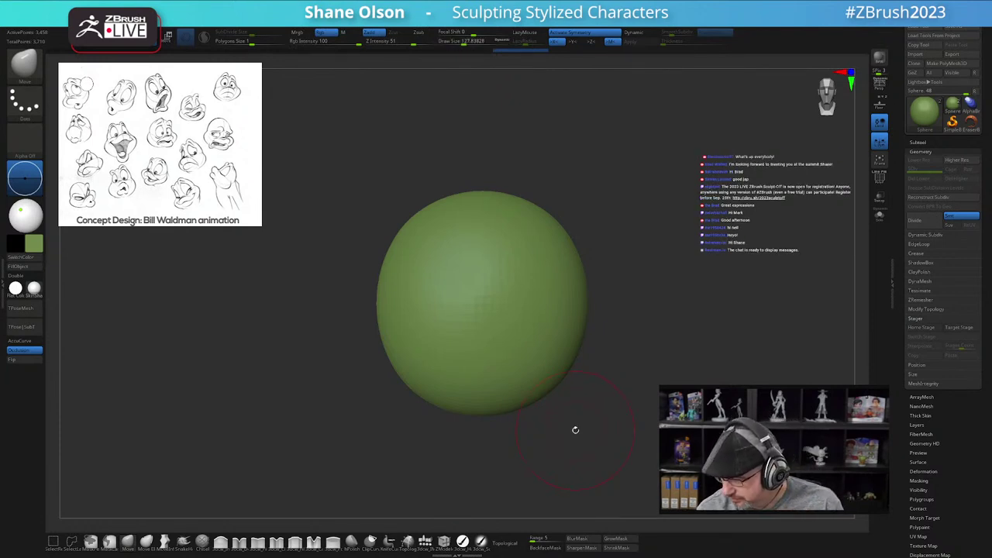
# Step: Push in the first symmetrical eye-socket hollows on the front of the head with the Move brush at draw size about 149
pyautogui.moveTo(572, 409)
pyautogui.keyDown('alt'); pyautogui.mouseDown()
pyautogui.moveTo(572, 433)
pyautogui.moveTo(576, 405)
pyautogui.mouseUp(); pyautogui.keyUp('alt')
pyautogui.press('s')
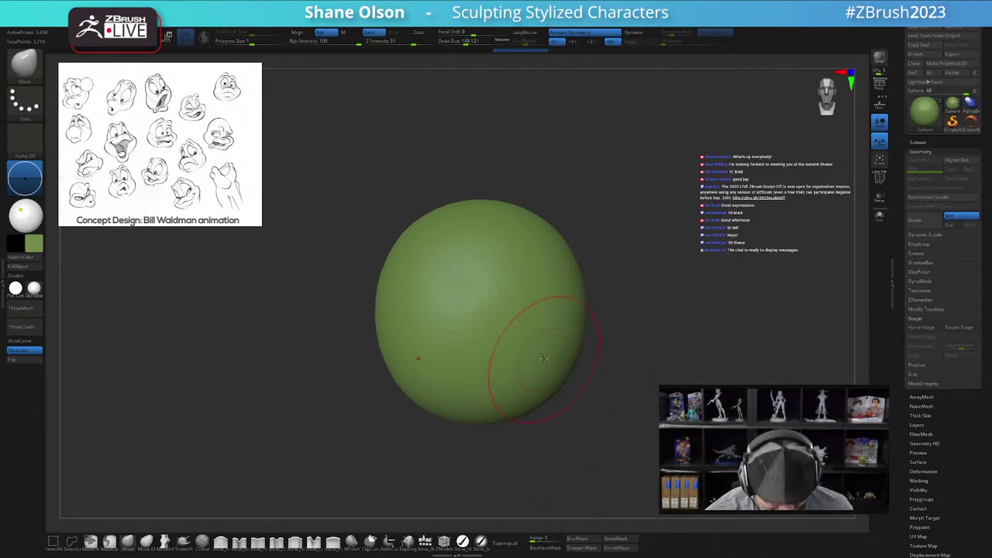
pyautogui.keyDown('ctrl'); pyautogui.moveTo(561, 381); pyautogui.dragTo(559, 380, button='right'); pyautogui.keyUp('ctrl')
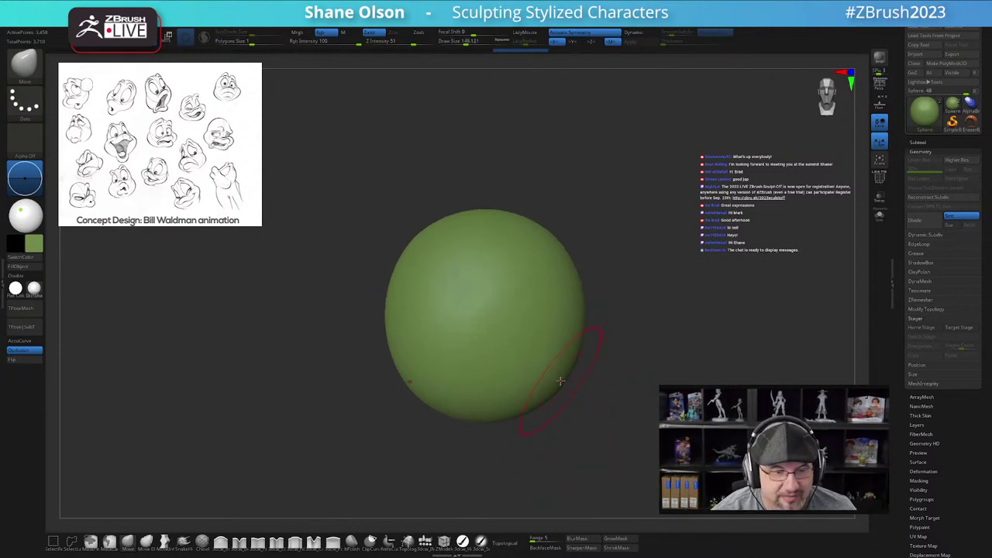
pyautogui.keyDown('alt'); pyautogui.moveTo(550, 316); pyautogui.dragTo(548, 315, button='right'); pyautogui.keyUp('alt')
pyautogui.keyDown('alt'); pyautogui.moveTo(559, 361); pyautogui.dragTo(534, 311, button='right'); pyautogui.keyUp('alt')
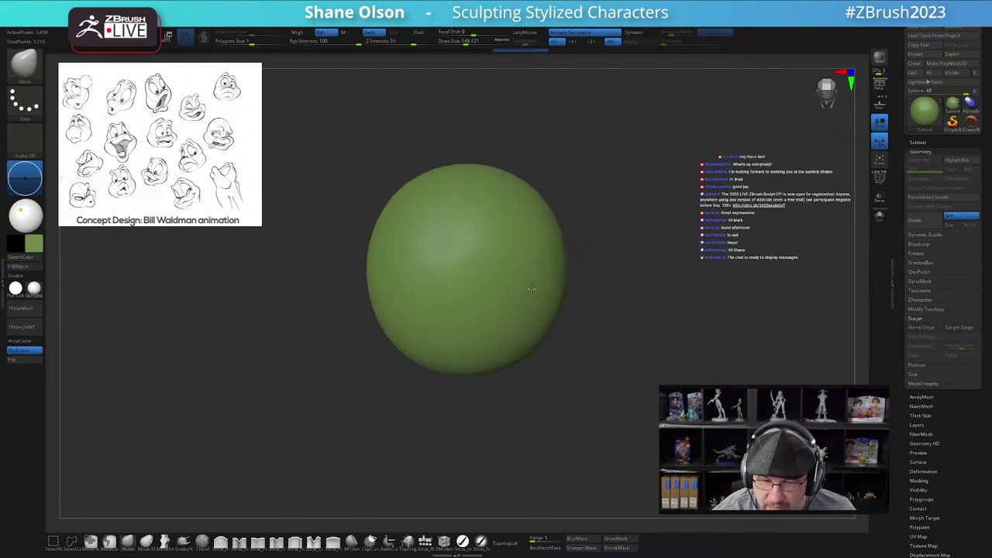
pyautogui.moveTo(530, 299); pyautogui.dragTo(524, 279)
pyautogui.keyDown('alt'); pyautogui.moveTo(541, 261); pyautogui.dragTo(555, 272, button='right'); pyautogui.keyUp('alt')
pyautogui.moveTo(553, 273); pyautogui.dragTo(531, 271)
pyautogui.moveTo(531, 271); pyautogui.dragTo(529, 281, button='right')
pyautogui.moveTo(531, 276); pyautogui.dragTo(536, 266)
pyautogui.moveTo(536, 266)
pyautogui.keyDown('ctrl'); pyautogui.mouseDown(button='right')
pyautogui.moveTo(532, 275)
pyautogui.moveTo(521, 267)
pyautogui.mouseUp(button='right'); pyautogui.keyUp('ctrl')
# Step: Deepen both eye sockets and shape the brow above them with a smaller Move brush
pyautogui.press('s')
pyautogui.moveTo(520, 265); pyautogui.dragTo(485, 239)
pyautogui.moveTo(536, 232); pyautogui.dragTo(523, 238, button='right')
pyautogui.moveTo(522, 238); pyautogui.dragTo(503, 231)
pyautogui.moveTo(503, 240)
pyautogui.mouseDown(button='right')
pyautogui.moveTo(540, 344)
pyautogui.moveTo(578, 331)
pyautogui.mouseUp(button='right')
pyautogui.moveTo(572, 331); pyautogui.dragTo(562, 331)
pyautogui.moveTo(563, 331)
pyautogui.mouseDown(button='right')
pyautogui.moveTo(543, 335)
pyautogui.moveTo(521, 300)
pyautogui.moveTo(522, 270)
pyautogui.mouseUp(button='right')
pyautogui.moveTo(525, 290); pyautogui.dragTo(519, 275)
# Step: Refine the inner and lower edges of the eye sockets with the Move brush at draw size about 108
pyautogui.press('s')
pyautogui.moveTo(519, 275); pyautogui.dragTo(504, 302, button='right')
pyautogui.moveTo(531, 291); pyautogui.dragTo(536, 287)
pyautogui.moveTo(537, 286); pyautogui.dragTo(525, 289, button='right')
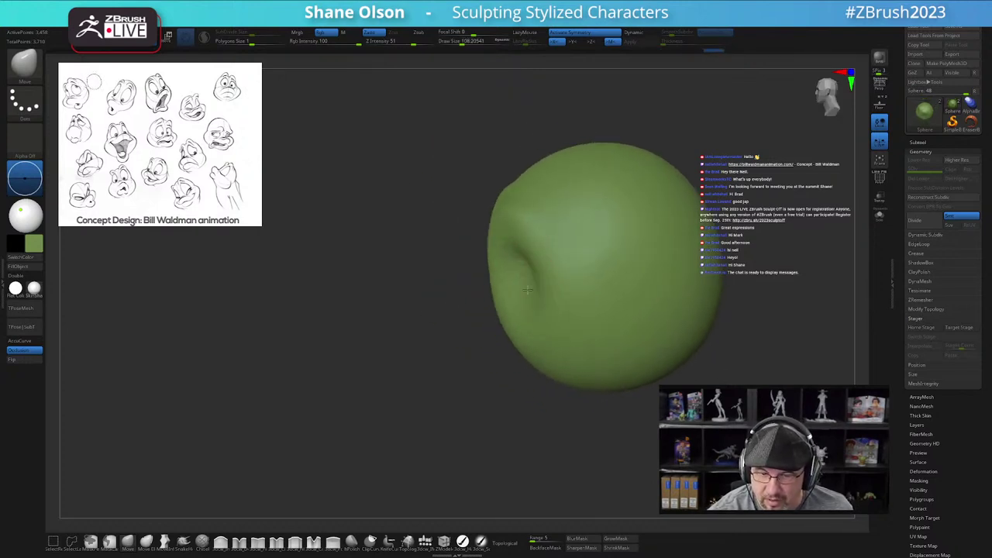
pyautogui.moveTo(538, 292); pyautogui.dragTo(541, 290)
pyautogui.moveTo(541, 290); pyautogui.dragTo(565, 268, button='right')
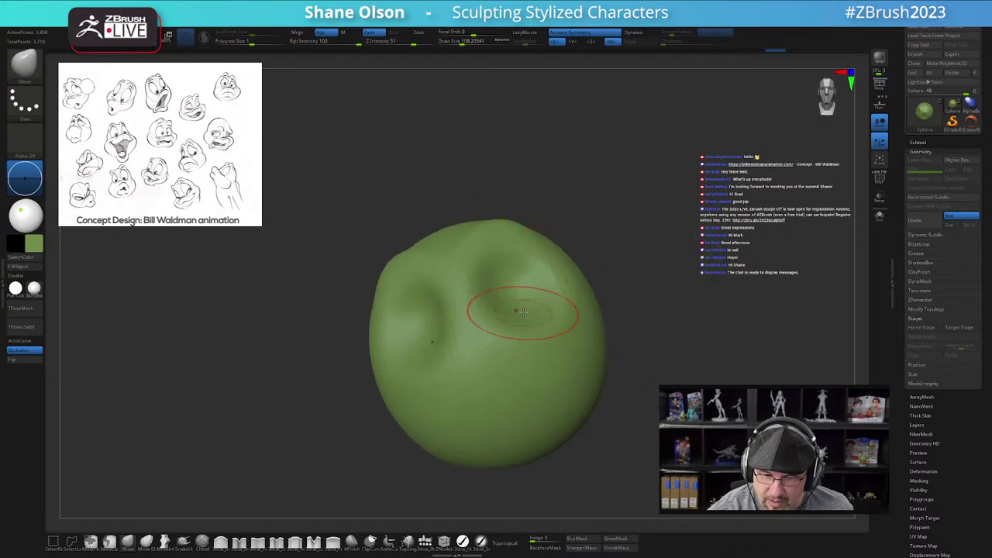
pyautogui.moveTo(532, 281); pyautogui.dragTo(535, 283)
pyautogui.moveTo(535, 283); pyautogui.dragTo(546, 310, button='right')
# Step: Enlarge the Move brush, pull the lower face downward and widen the cheeks outward
pyautogui.moveTo(548, 349); pyautogui.dragTo(494, 350, button='right')
pyautogui.keyDown('alt'); pyautogui.moveTo(562, 415); pyautogui.dragTo(567, 366, button='right'); pyautogui.keyUp('alt')
pyautogui.press('s')
pyautogui.moveTo(554, 408); pyautogui.dragTo(563, 408)
pyautogui.moveTo(534, 360); pyautogui.dragTo(520, 386)
pyautogui.moveTo(535, 411)
pyautogui.mouseDown(button='right')
pyautogui.moveTo(594, 410)
pyautogui.moveTo(585, 408)
pyautogui.mouseUp(button='right')
pyautogui.moveTo(569, 363); pyautogui.dragTo(600, 365)
pyautogui.moveTo(601, 365); pyautogui.dragTo(573, 364, button='right')
# Step: Pull the cheeks and jaw sides further outward from several angles to give the head a broad muzzle
pyautogui.moveTo(606, 357); pyautogui.dragTo(614, 360)
pyautogui.moveTo(581, 357); pyautogui.dragTo(610, 351, button='right')
pyautogui.moveTo(605, 349); pyautogui.dragTo(616, 343)
pyautogui.moveTo(617, 345); pyautogui.dragTo(608, 347, button='right')
pyautogui.moveTo(609, 346)
pyautogui.mouseDown()
pyautogui.moveTo(620, 352)
pyautogui.moveTo(625, 338)
pyautogui.mouseUp()
pyautogui.moveTo(623, 342); pyautogui.dragTo(641, 348, button='right')
pyautogui.moveTo(619, 351); pyautogui.dragTo(628, 347)
pyautogui.moveTo(638, 344); pyautogui.dragTo(617, 348, button='right')
pyautogui.moveTo(628, 355); pyautogui.dragTo(638, 360)
# Step: Shape the underside of the jaw and chin with the Move brush at draw size about 167
pyautogui.press('s')
pyautogui.moveTo(594, 404); pyautogui.dragTo(587, 404)
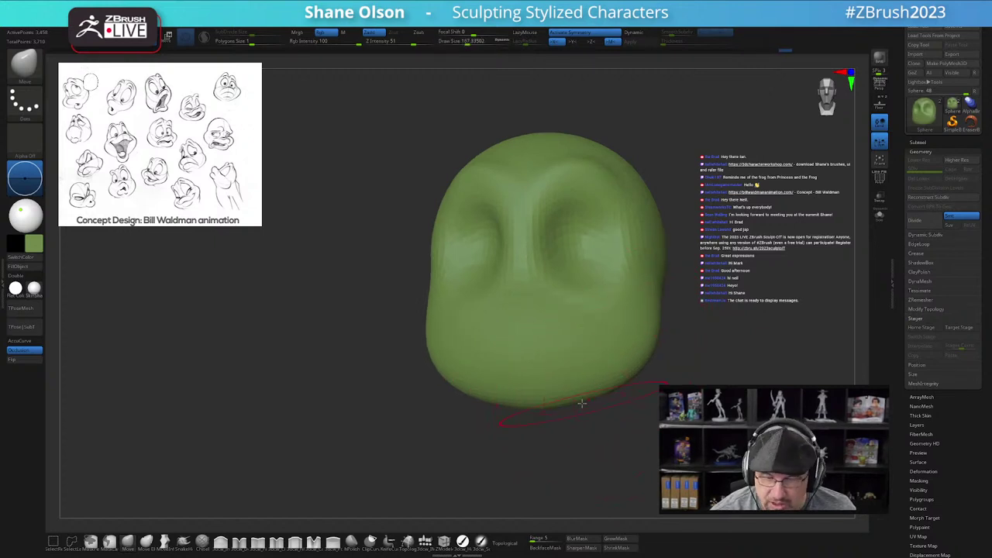
pyautogui.moveTo(551, 400); pyautogui.dragTo(553, 389, button='right')
pyautogui.moveTo(536, 378); pyautogui.dragTo(535, 383)
pyautogui.moveTo(611, 421); pyautogui.dragTo(605, 414, button='right')
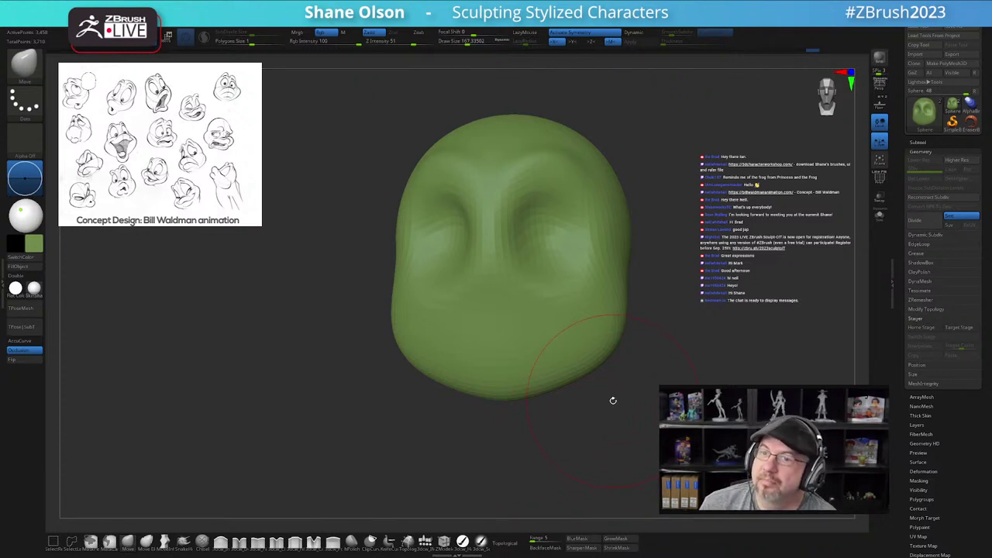
# Step: Reshape the rims of the eye sockets and the nose bridge with the Move brush at draw size about 104
pyautogui.moveTo(629, 381)
pyautogui.mouseDown()
pyautogui.moveTo(638, 395)
pyautogui.moveTo(623, 398)
pyautogui.mouseUp()
pyautogui.press('s')
pyautogui.moveTo(630, 396)
pyautogui.mouseDown()
pyautogui.moveTo(618, 414)
pyautogui.moveTo(623, 461)
pyautogui.moveTo(514, 449)
pyautogui.mouseUp()
pyautogui.moveTo(546, 312); pyautogui.dragTo(553, 320)
pyautogui.moveTo(553, 320)
pyautogui.mouseDown(button='right')
pyautogui.moveTo(611, 316)
pyautogui.moveTo(562, 299)
pyautogui.moveTo(578, 307)
pyautogui.mouseUp(button='right')
pyautogui.moveTo(563, 295); pyautogui.dragTo(554, 294)
pyautogui.moveTo(549, 337); pyautogui.dragTo(596, 333, button='right')
pyautogui.moveTo(587, 327); pyautogui.dragTo(578, 327)
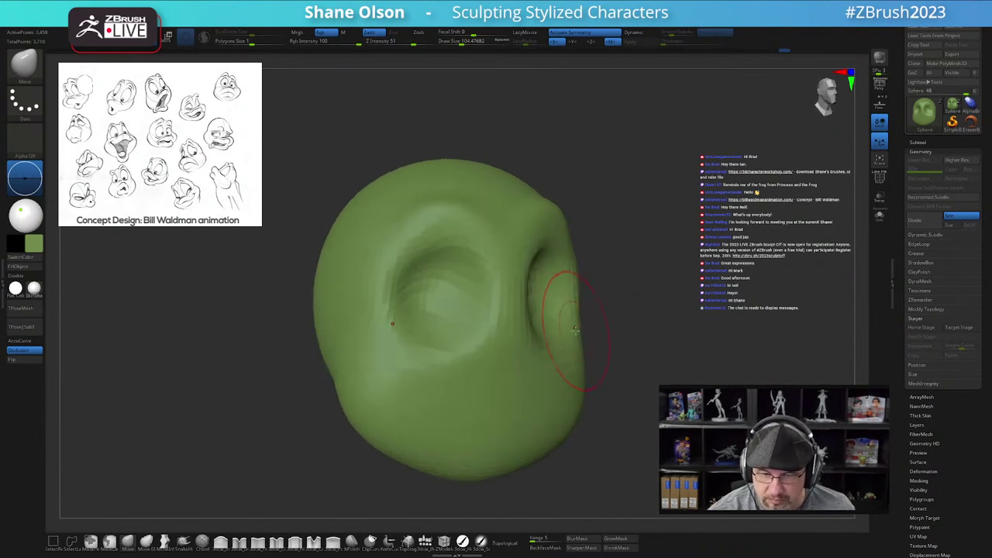
pyautogui.moveTo(578, 327); pyautogui.dragTo(542, 321, button='right')
pyautogui.moveTo(549, 314)
pyautogui.mouseDown()
pyautogui.moveTo(522, 300)
pyautogui.moveTo(521, 316)
pyautogui.moveTo(535, 321)
pyautogui.mouseUp()
# Step: Begin pushing a mouth crease into the lower face with the Move brush at draw size about 62
pyautogui.press('s')
pyautogui.moveTo(549, 334); pyautogui.dragTo(547, 317, button='right')
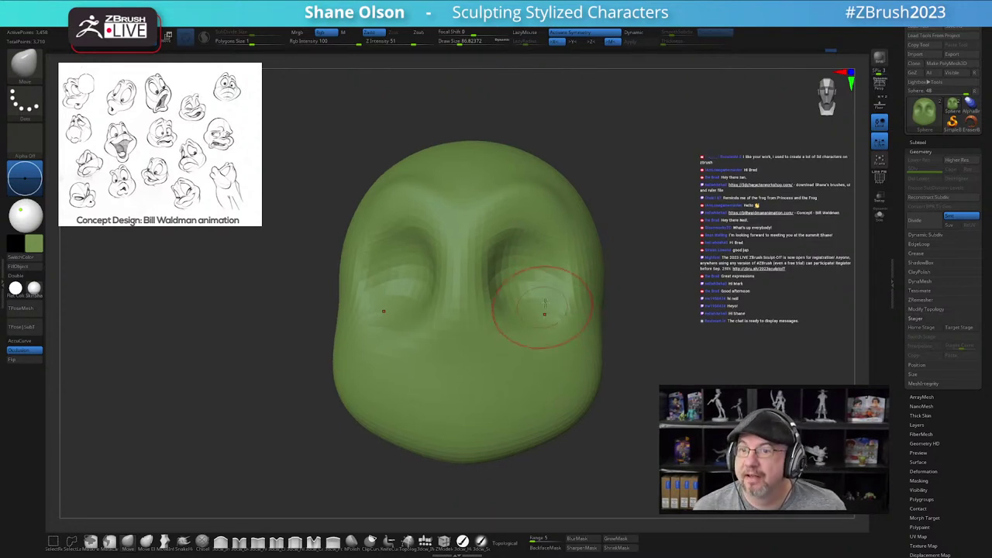
pyautogui.moveTo(710, 252)
pyautogui.mouseDown()
pyautogui.moveTo(733, 314)
pyautogui.moveTo(707, 282)
pyautogui.moveTo(706, 292)
pyautogui.mouseUp()
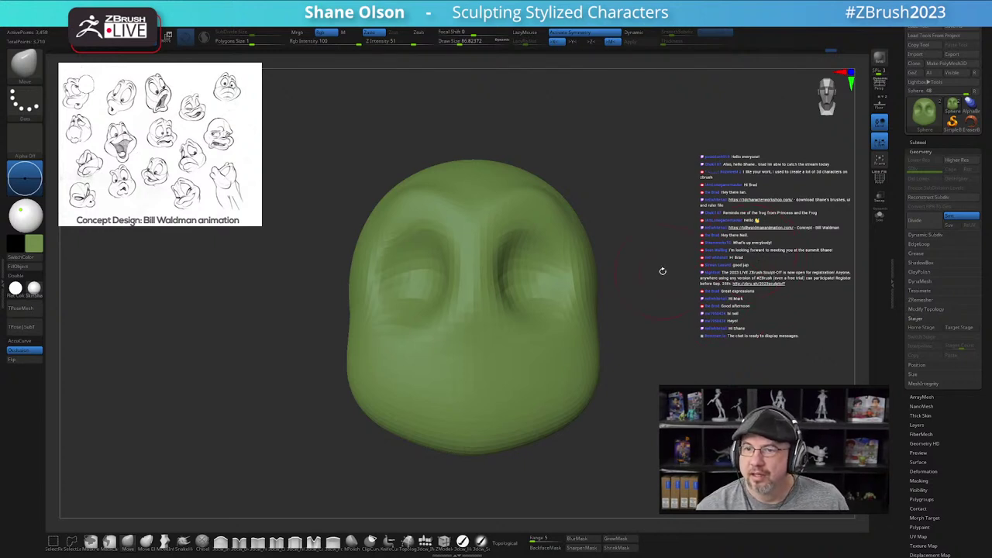
pyautogui.moveTo(661, 270); pyautogui.dragTo(653, 277)
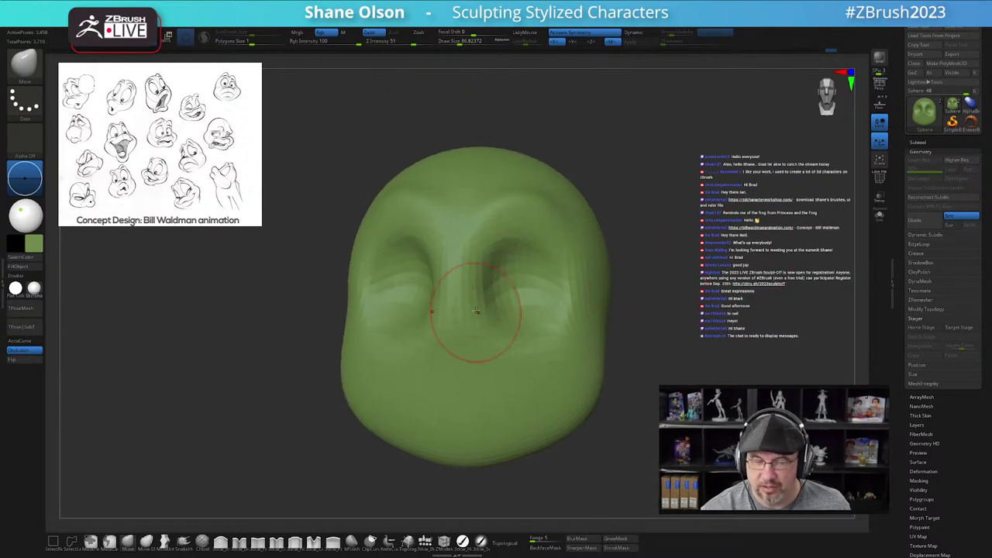
pyautogui.moveTo(482, 398)
pyautogui.mouseDown(button='right')
pyautogui.moveTo(507, 408)
pyautogui.moveTo(506, 418)
pyautogui.mouseUp(button='right')
pyautogui.press('s')
pyautogui.moveTo(490, 411); pyautogui.dragTo(485, 413)
pyautogui.moveTo(485, 414); pyautogui.dragTo(479, 402, button='right')
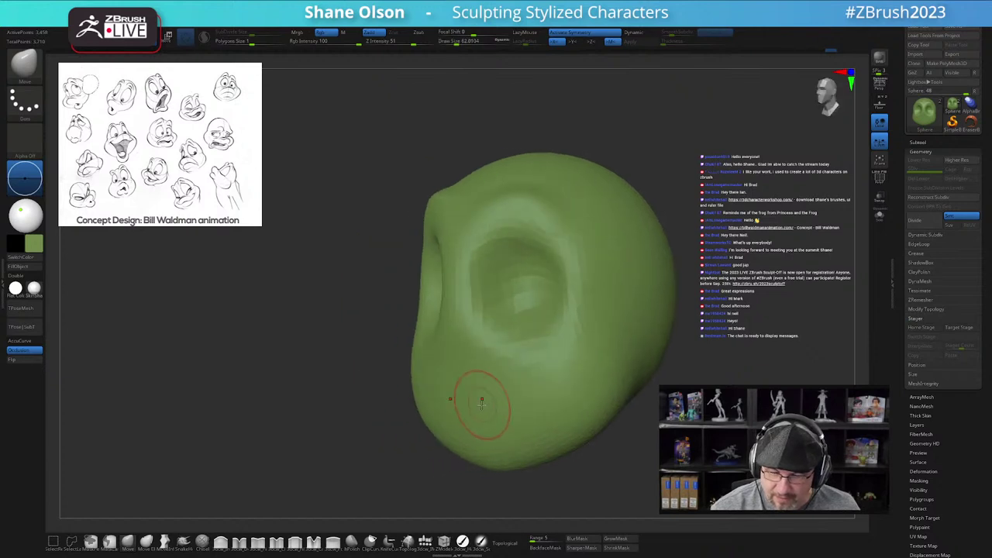
pyautogui.moveTo(463, 414); pyautogui.dragTo(476, 407)
pyautogui.moveTo(512, 407)
pyautogui.mouseDown(button='right')
pyautogui.moveTo(495, 407)
pyautogui.moveTo(548, 392)
pyautogui.moveTo(570, 414)
pyautogui.mouseUp(button='right')
pyautogui.moveTo(461, 383)
pyautogui.mouseDown(button='right')
pyautogui.moveTo(447, 414)
pyautogui.moveTo(463, 404)
pyautogui.moveTo(426, 401)
pyautogui.mouseUp(button='right')
pyautogui.moveTo(421, 404)
pyautogui.mouseDown()
pyautogui.moveTo(410, 402)
pyautogui.moveTo(421, 412)
pyautogui.mouseUp()
# Step: Deepen and shape the wide mouth cavity and upper lip with the Move brush at draw size about 74
pyautogui.moveTo(466, 414)
pyautogui.keyDown('shift'); pyautogui.mouseDown(button='right')
pyautogui.moveTo(558, 427)
pyautogui.moveTo(573, 444)
pyautogui.moveTo(556, 445)
pyautogui.moveTo(560, 463)
pyautogui.moveTo(585, 450)
pyautogui.mouseUp(button='right'); pyautogui.keyUp('shift')
pyautogui.press('s')
pyautogui.moveTo(470, 354); pyautogui.dragTo(473, 355)
pyautogui.keyDown('alt'); pyautogui.moveTo(487, 348); pyautogui.dragTo(481, 372, button='right'); pyautogui.keyUp('alt')
pyautogui.moveTo(481, 371); pyautogui.dragTo(492, 361)
pyautogui.moveTo(496, 376); pyautogui.dragTo(524, 384, button='right')
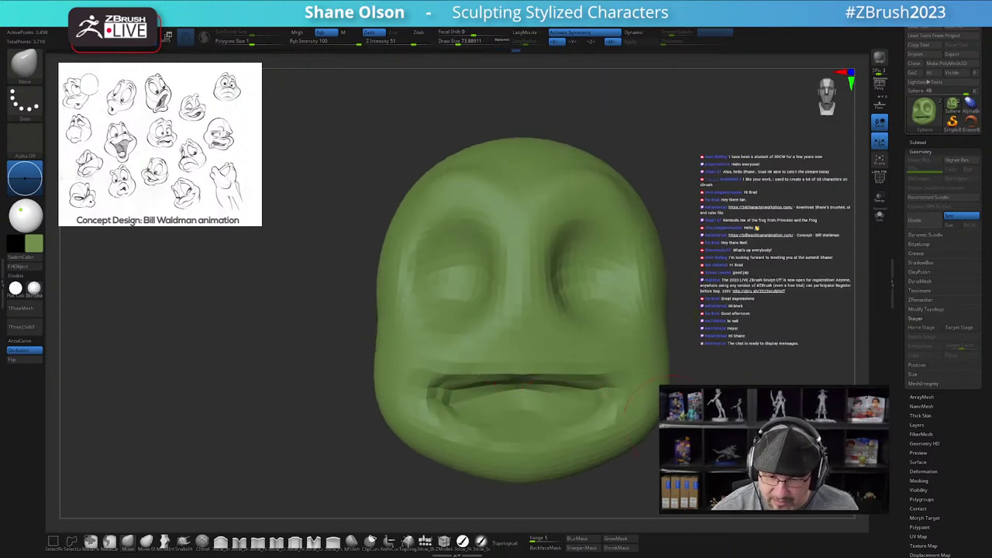
# Step: Display the polyframe on the head and expand the Sculptris Pro stroke settings
pyautogui.keyDown('alt'); pyautogui.moveTo(670, 420); pyautogui.dragTo(641, 414, button='right'); pyautogui.keyUp('alt')
pyautogui.hotkey('shift', 'f')
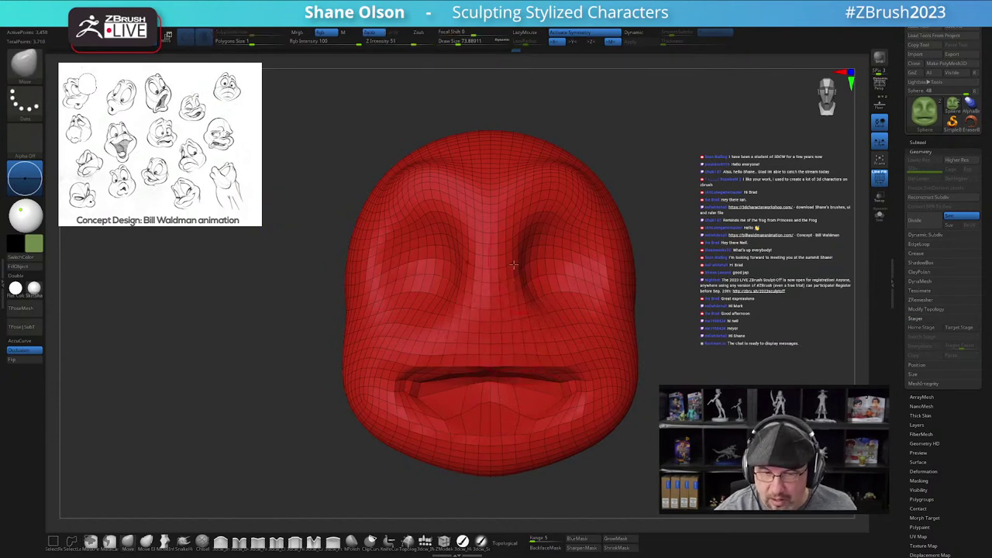
pyautogui.moveTo(424, 21)
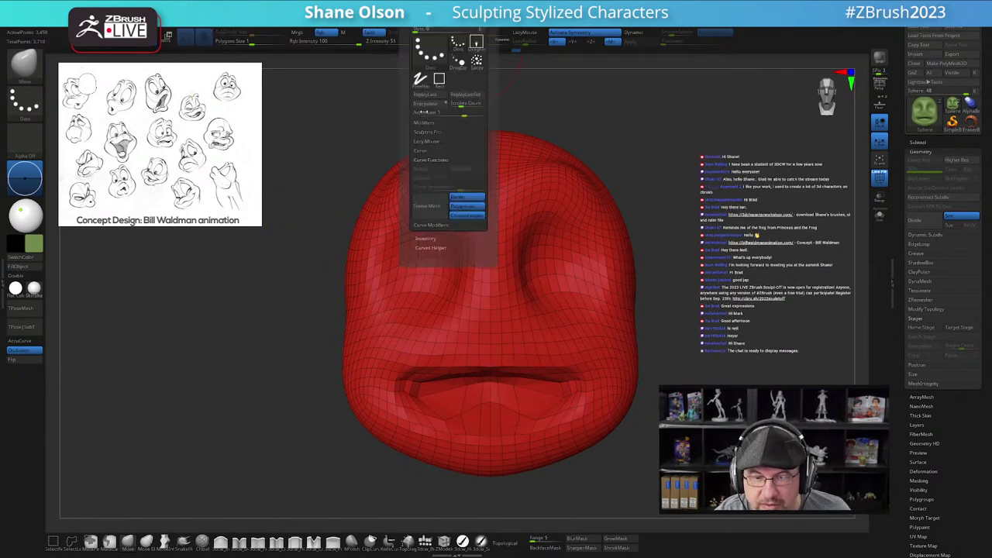
pyautogui.click(435, 134)
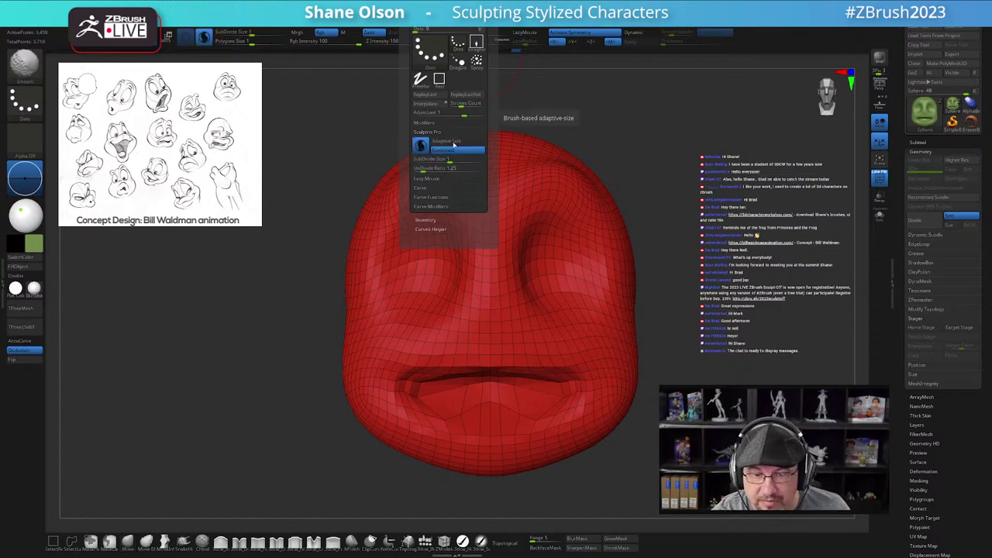
pyautogui.keyDown('alt'); pyautogui.moveTo(688, 291); pyautogui.dragTo(648, 349); pyautogui.keyUp('alt')
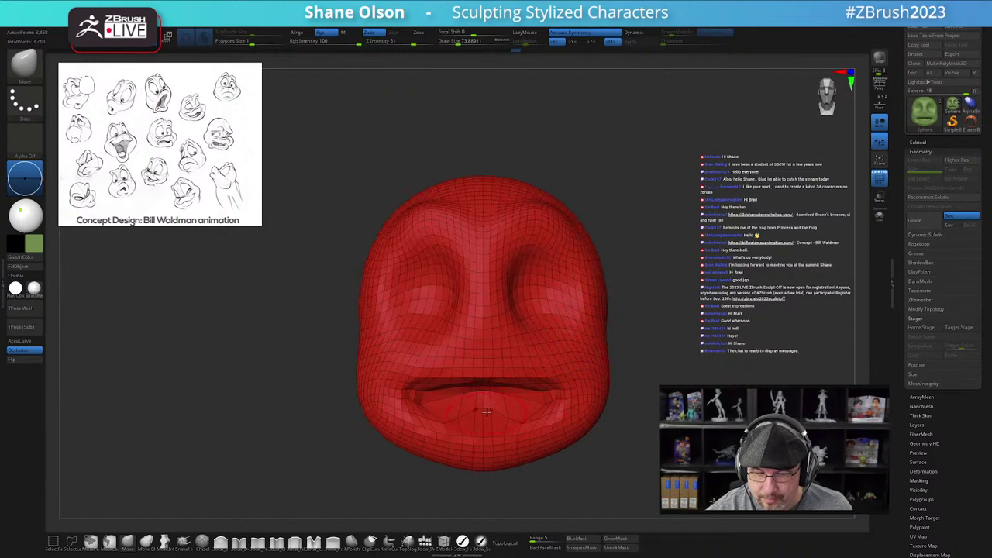
# Step: Try to smooth the inside of the mouth with Sculptris Pro tessellation
pyautogui.moveTo(513, 364)
pyautogui.mouseDown(button='right')
pyautogui.moveTo(529, 391)
pyautogui.moveTo(508, 399)
pyautogui.mouseUp(button='right')
pyautogui.keyDown('shift'); pyautogui.moveTo(508, 399); pyautogui.dragTo(536, 396); pyautogui.keyUp('shift')
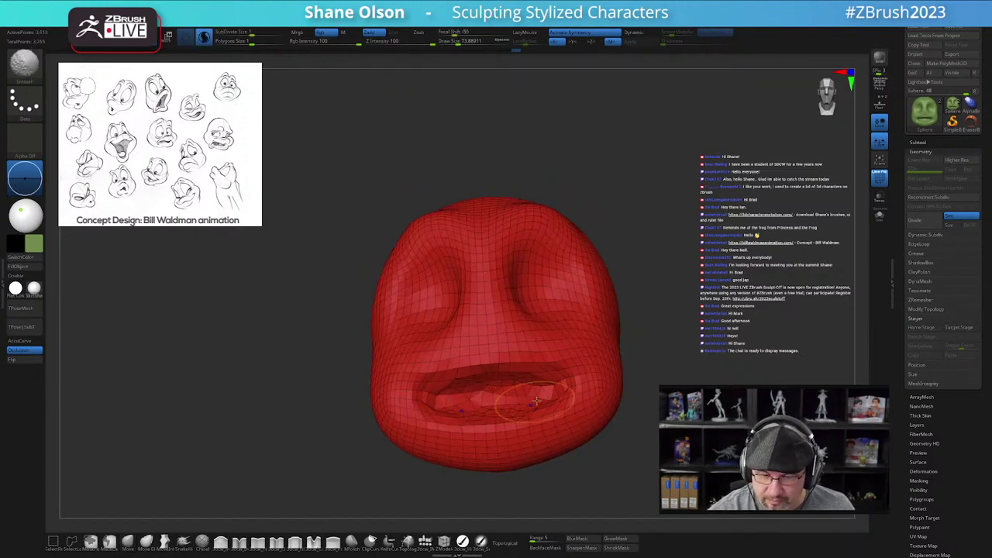
pyautogui.hotkey('ctrl', 'z')
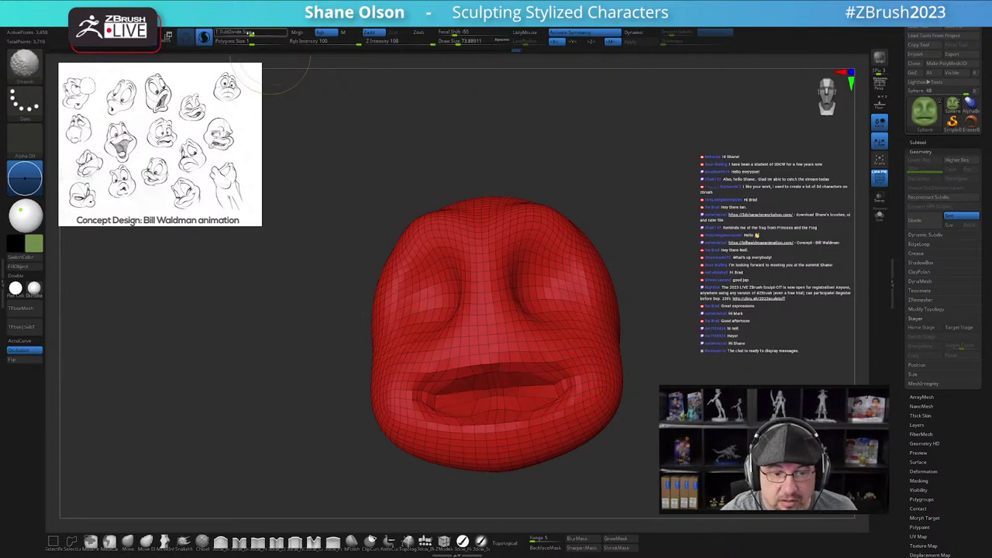
# Step: Adjust the Smooth brush's SubDivide Size and smooth the mouth interior and lips to retessellate the stretched polygons
pyautogui.click(248, 35)
pyautogui.moveTo(445, 314)
pyautogui.keyDown('shift'); pyautogui.mouseDown()
pyautogui.moveTo(431, 308)
pyautogui.moveTo(448, 301)
pyautogui.mouseUp(); pyautogui.keyUp('shift')
pyautogui.moveTo(564, 269)
pyautogui.mouseDown(button='right')
pyautogui.moveTo(562, 299)
pyautogui.moveTo(608, 288)
pyautogui.moveTo(565, 285)
pyautogui.mouseUp(button='right')
pyautogui.moveTo(535, 380)
pyautogui.keyDown('shift'); pyautogui.mouseDown()
pyautogui.moveTo(491, 379)
pyautogui.moveTo(512, 415)
pyautogui.moveTo(547, 411)
pyautogui.mouseUp(); pyautogui.keyUp('shift')
pyautogui.moveTo(609, 403); pyautogui.dragTo(596, 398, button='right')
pyautogui.moveTo(597, 399)
pyautogui.keyDown('shift'); pyautogui.mouseDown()
pyautogui.moveTo(596, 421)
pyautogui.moveTo(509, 461)
pyautogui.moveTo(607, 433)
pyautogui.mouseUp(); pyautogui.keyUp('shift')
# Step: Smooth the nose bridge and eye sockets to even out their stretched polygons
pyautogui.moveTo(659, 432)
pyautogui.mouseDown(button='right')
pyautogui.moveTo(609, 438)
pyautogui.moveTo(601, 426)
pyautogui.mouseUp(button='right')
pyautogui.moveTo(569, 372); pyautogui.dragTo(608, 374, button='right')
pyautogui.keyDown('shift'); pyautogui.moveTo(518, 331); pyautogui.dragTo(444, 261); pyautogui.keyUp('shift')
pyautogui.keyDown('shift'); pyautogui.moveTo(476, 273); pyautogui.dragTo(490, 267, button='right'); pyautogui.keyUp('shift')
pyautogui.keyDown('shift'); pyautogui.moveTo(463, 302); pyautogui.dragTo(472, 333); pyautogui.keyUp('shift')
# Step: Set the Smooth brush's SubDivide Size to 0.35268 and reduce the Draw Size to about 51
pyautogui.moveTo(605, 407)
pyautogui.keyDown('alt'); pyautogui.mouseDown(button='right')
pyautogui.moveTo(626, 395)
pyautogui.moveTo(622, 355)
pyautogui.moveTo(645, 342)
pyautogui.moveTo(637, 386)
pyautogui.moveTo(621, 398)
pyautogui.moveTo(643, 394)
pyautogui.moveTo(627, 367)
pyautogui.mouseUp(button='right'); pyautogui.keyUp('alt')
pyautogui.moveTo(643, 332); pyautogui.dragTo(635, 329)
pyautogui.moveTo(640, 402); pyautogui.dragTo(623, 417, button='right')
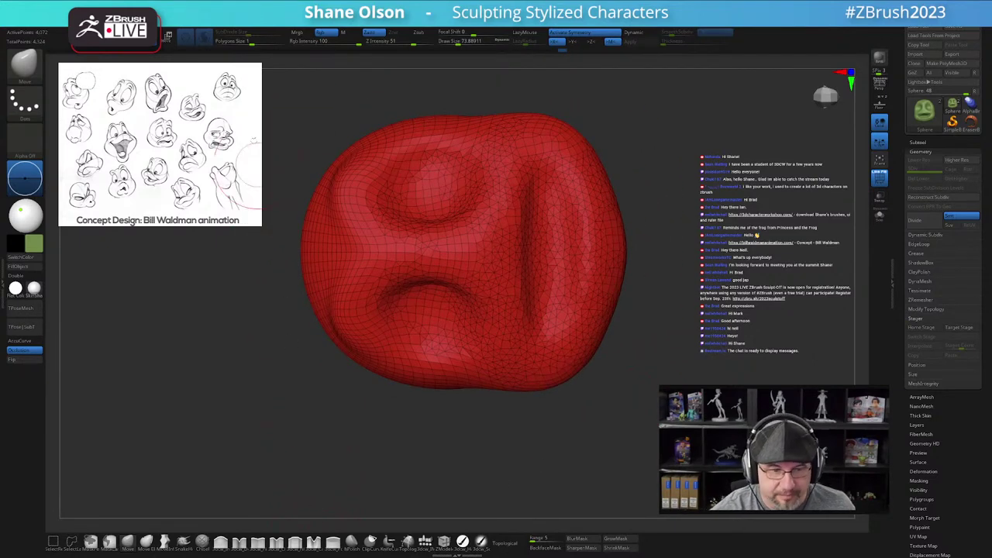
pyautogui.press('shift')
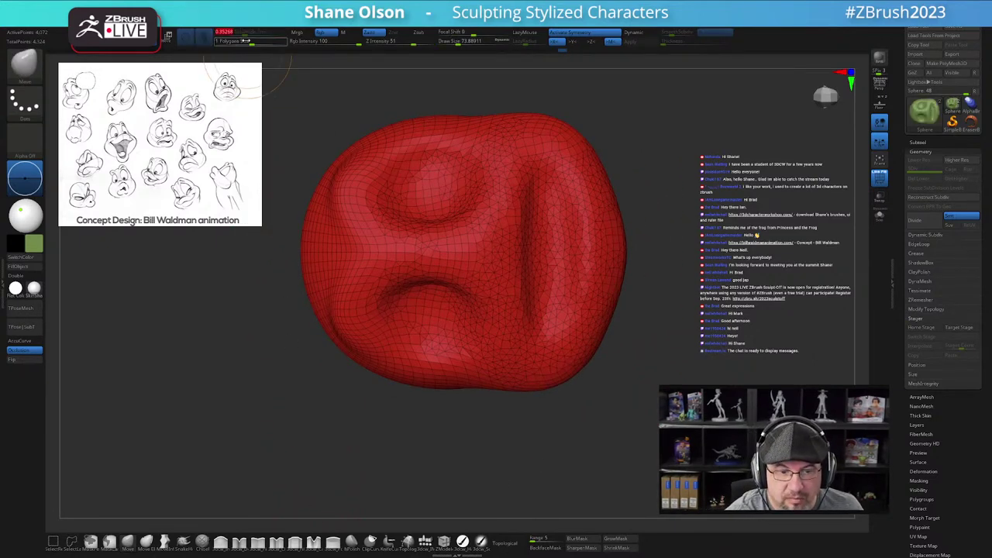
pyautogui.press('s')
pyautogui.moveTo(591, 443); pyautogui.dragTo(589, 443)
pyautogui.keyDown('ctrl'); pyautogui.moveTo(588, 444); pyautogui.dragTo(547, 473, button='right'); pyautogui.keyUp('ctrl')
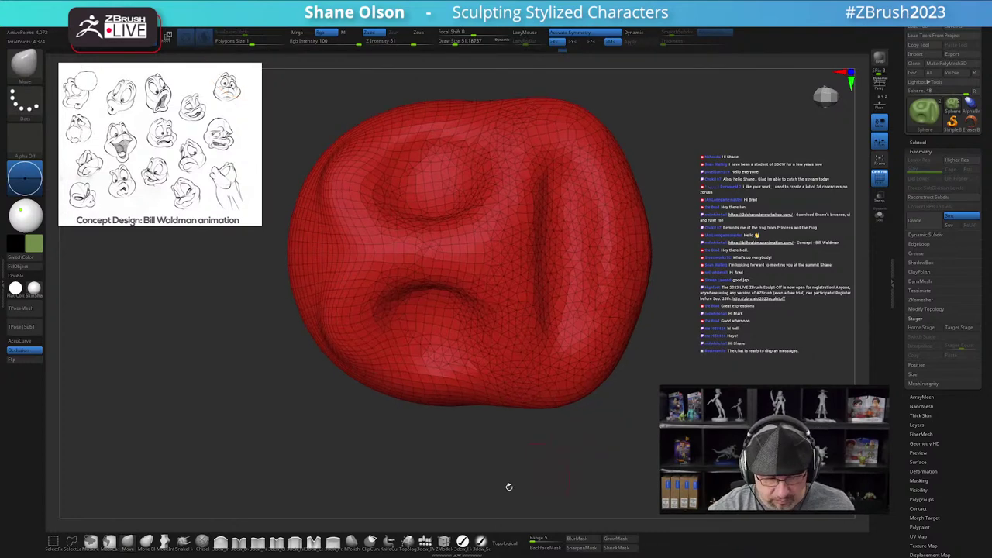
# Step: Stroke and smooth across the upper lip between nose and mouth to tessellate it into finer polygons
pyautogui.click(226, 547)
pyautogui.moveTo(518, 238)
pyautogui.mouseDown()
pyautogui.moveTo(525, 294)
pyautogui.moveTo(523, 178)
pyautogui.moveTo(518, 295)
pyautogui.mouseUp()
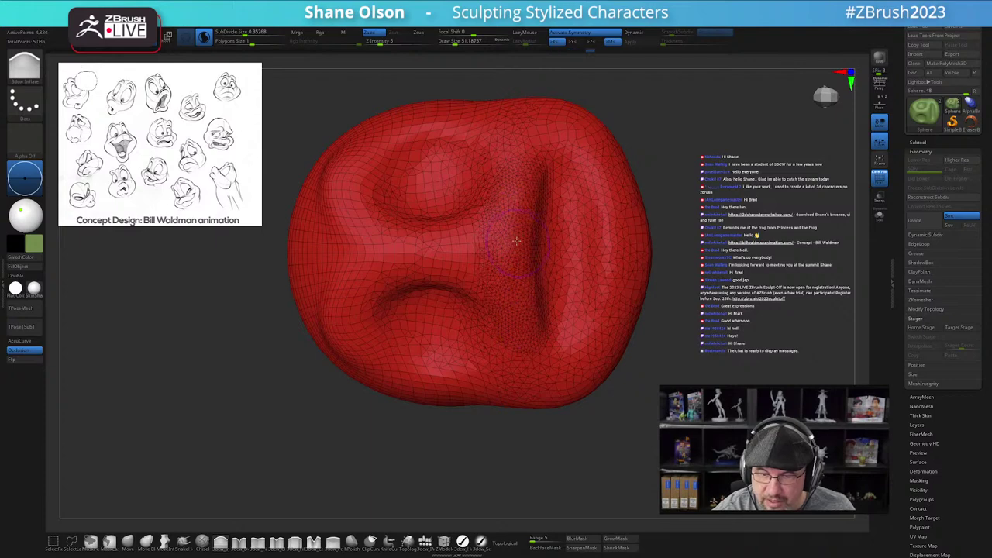
pyautogui.moveTo(522, 261); pyautogui.dragTo(511, 248, button='right')
pyautogui.moveTo(510, 307); pyautogui.dragTo(509, 240)
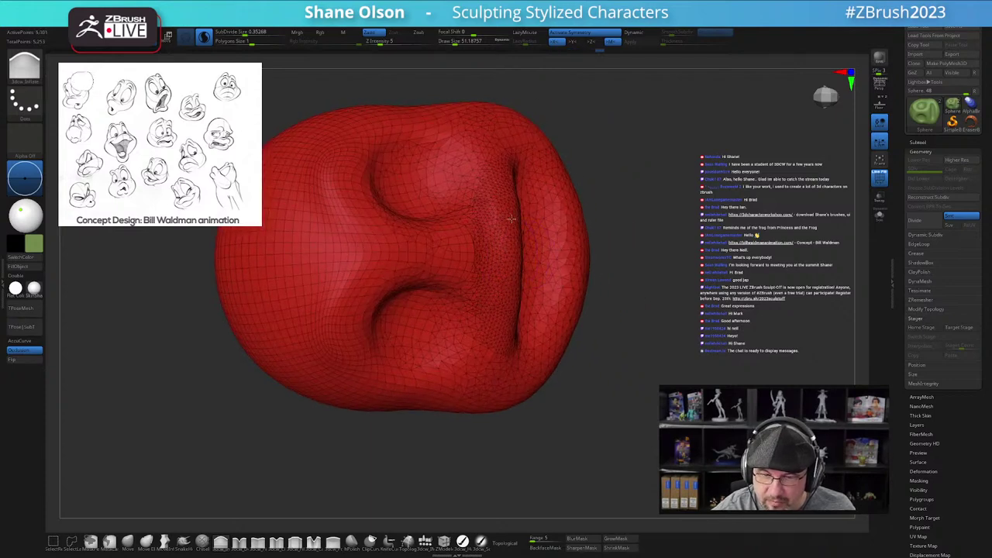
pyautogui.moveTo(536, 291); pyautogui.dragTo(507, 303, button='right')
pyautogui.moveTo(508, 303)
pyautogui.keyDown('shift'); pyautogui.mouseDown()
pyautogui.moveTo(507, 170)
pyautogui.moveTo(507, 321)
pyautogui.mouseUp(); pyautogui.keyUp('shift')
pyautogui.moveTo(507, 321); pyautogui.dragTo(493, 279, button='right')
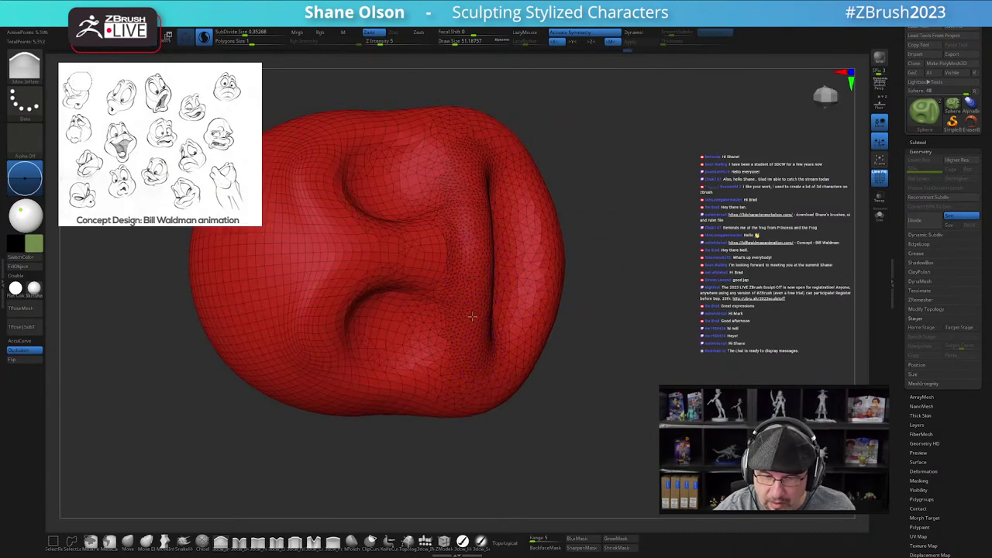
pyautogui.moveTo(603, 403); pyautogui.dragTo(731, 425)
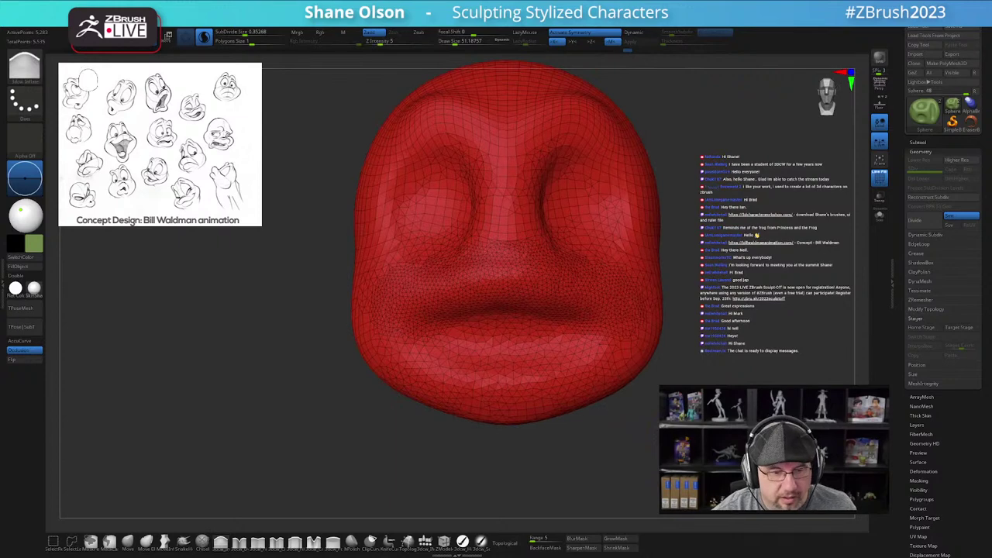
# Step: Refine and smooth the lower lip and chin to give them a denser, more even mesh
pyautogui.moveTo(452, 372); pyautogui.dragTo(415, 335)
pyautogui.moveTo(531, 353); pyautogui.dragTo(540, 390, button='right')
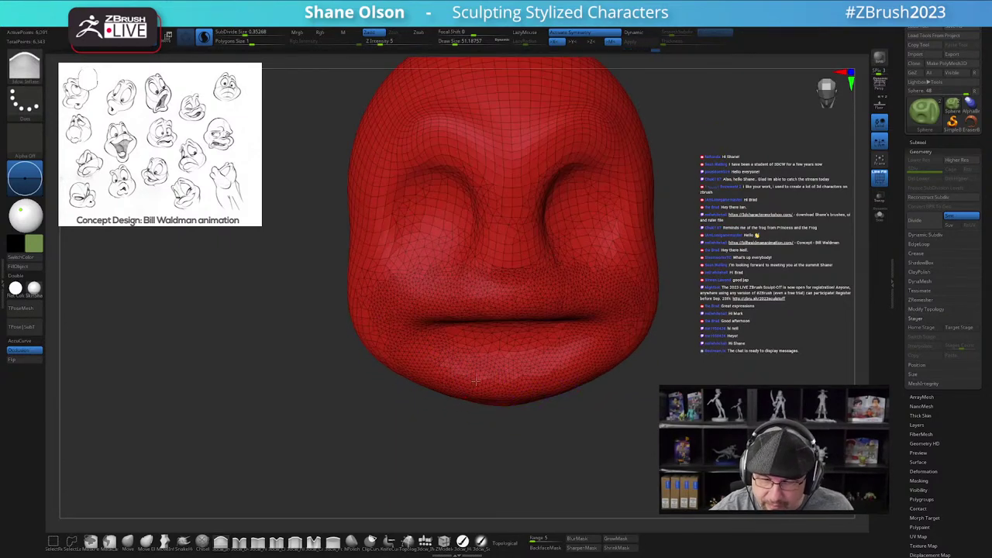
pyautogui.keyDown('shift'); pyautogui.moveTo(475, 372); pyautogui.dragTo(535, 353); pyautogui.keyUp('shift')
pyautogui.moveTo(541, 352); pyautogui.dragTo(553, 360, button='right')
pyautogui.keyDown('shift'); pyautogui.moveTo(480, 346); pyautogui.dragTo(526, 336); pyautogui.keyUp('shift')
# Step: Smooth and retessellate the nose bridge, brow ridges and eye sockets with finer polygons
pyautogui.moveTo(495, 284)
pyautogui.keyDown('shift'); pyautogui.mouseDown()
pyautogui.moveTo(489, 188)
pyautogui.moveTo(384, 159)
pyautogui.mouseUp(); pyautogui.keyUp('shift')
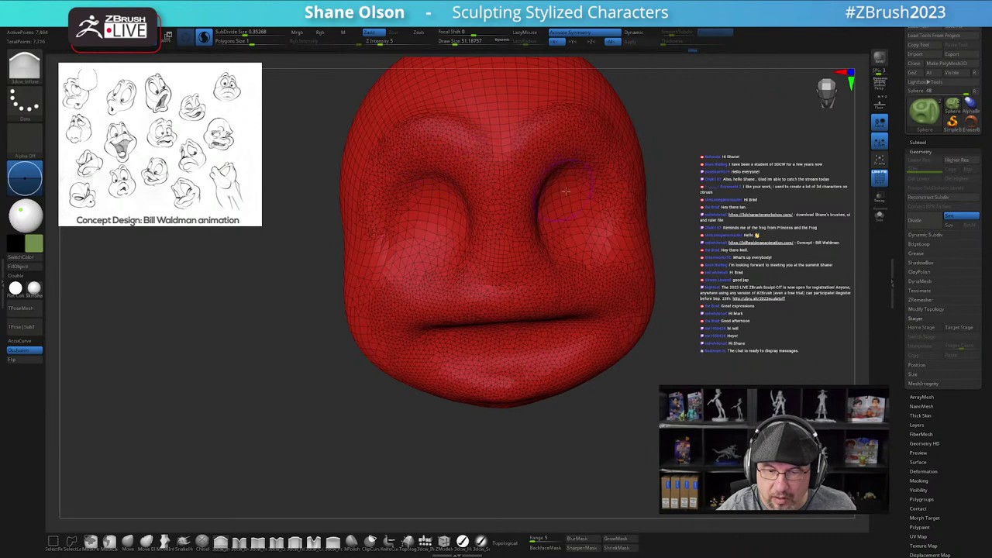
pyautogui.moveTo(547, 186); pyautogui.dragTo(496, 144)
pyautogui.keyDown('alt'); pyautogui.moveTo(475, 199); pyautogui.dragTo(419, 307, button='right'); pyautogui.keyUp('alt')
pyautogui.moveTo(546, 325); pyautogui.dragTo(462, 310, button='right')
pyautogui.keyDown('shift'); pyautogui.moveTo(462, 364); pyautogui.dragTo(515, 285); pyautogui.keyUp('shift')
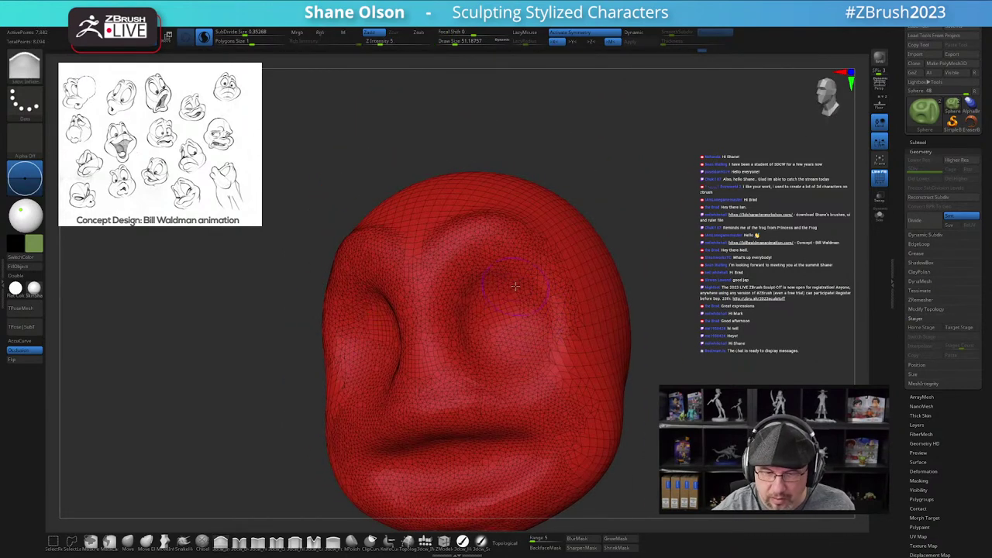
pyautogui.keyDown('shift'); pyautogui.moveTo(459, 248); pyautogui.dragTo(493, 236); pyautogui.keyUp('shift')
pyautogui.moveTo(549, 255); pyautogui.dragTo(572, 278)
pyautogui.moveTo(649, 399)
pyautogui.keyDown('alt'); pyautogui.mouseDown()
pyautogui.moveTo(643, 388)
pyautogui.moveTo(656, 388)
pyautogui.moveTo(652, 434)
pyautogui.mouseUp(); pyautogui.keyUp('alt')
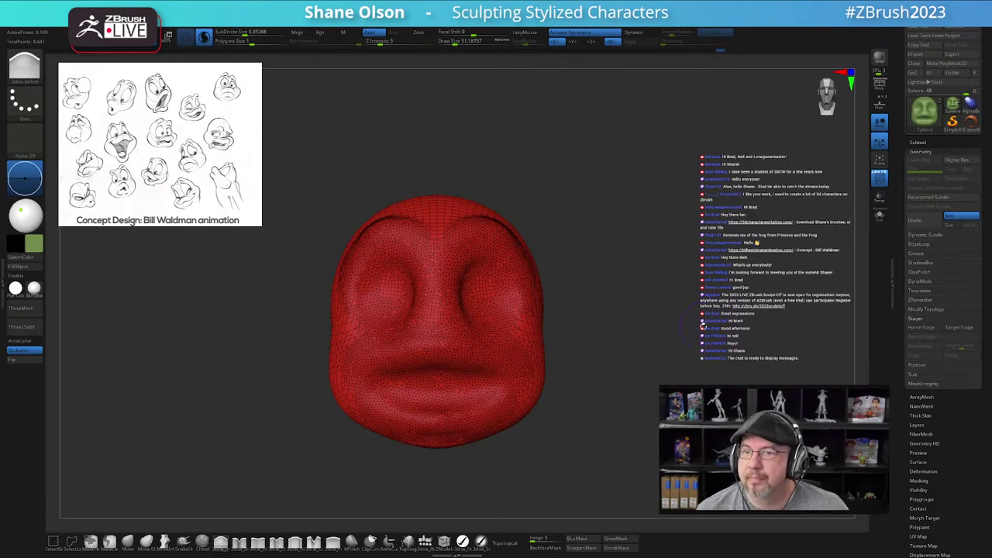
# Step: Reshape the lips around the mouth opening with the Move brush at a Draw Size of about 74
pyautogui.moveTo(553, 383); pyautogui.dragTo(501, 416)
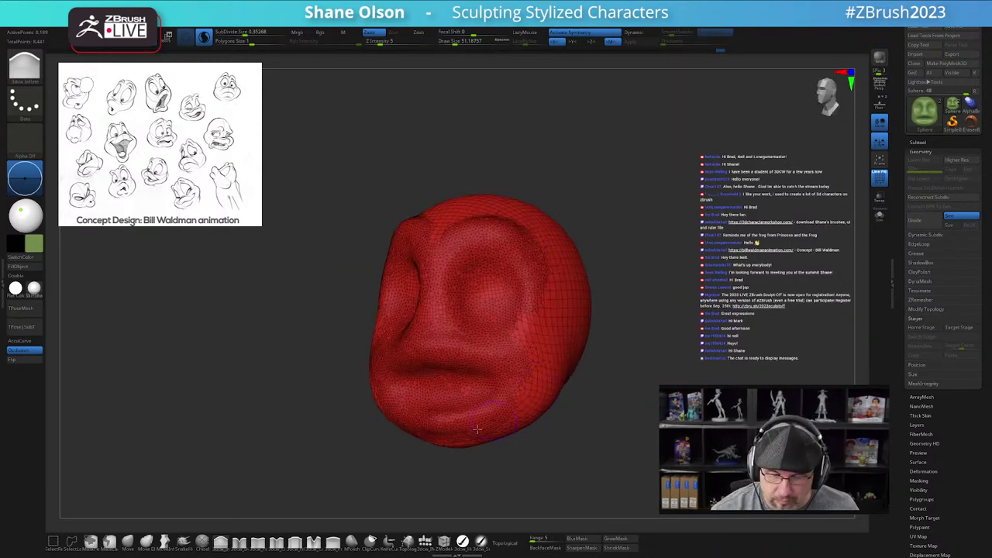
pyautogui.click(131, 544)
pyautogui.press('s')
pyautogui.moveTo(504, 390)
pyautogui.mouseDown(button='right')
pyautogui.moveTo(463, 388)
pyautogui.moveTo(498, 367)
pyautogui.mouseUp(button='right')
pyautogui.press('s')
pyautogui.click(460, 388)
pyautogui.moveTo(468, 387); pyautogui.dragTo(489, 380)
pyautogui.moveTo(498, 380)
pyautogui.mouseDown(button='right')
pyautogui.moveTo(471, 383)
pyautogui.moveTo(526, 367)
pyautogui.moveTo(511, 375)
pyautogui.mouseUp(button='right')
pyautogui.moveTo(509, 378); pyautogui.dragTo(497, 368)
pyautogui.moveTo(498, 367)
pyautogui.mouseDown(button='right')
pyautogui.moveTo(470, 371)
pyautogui.moveTo(473, 404)
pyautogui.mouseUp(button='right')
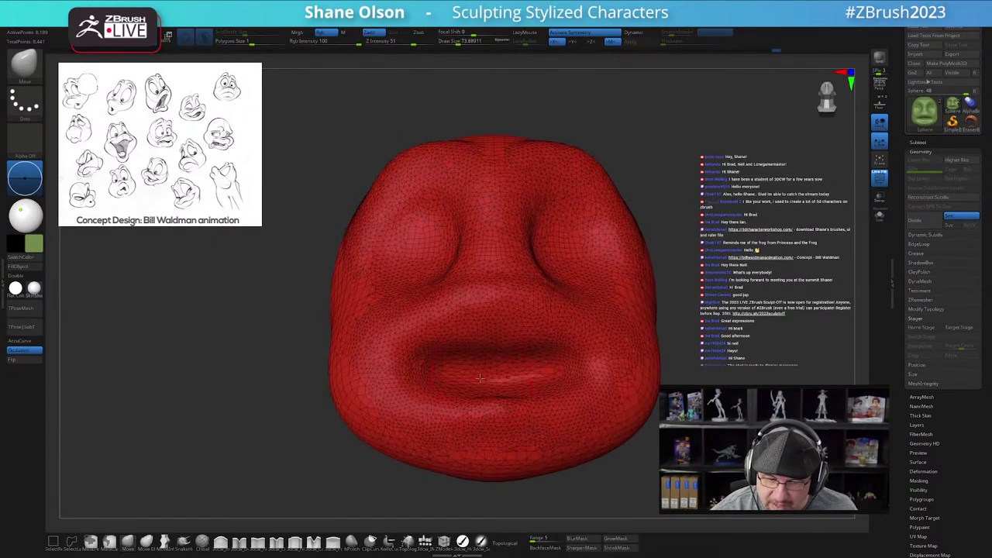
# Step: Reshape the mouth corners and pull the middle of the lower lip down to open the mouth
pyautogui.moveTo(387, 380); pyautogui.dragTo(418, 367)
pyautogui.moveTo(479, 359); pyautogui.dragTo(475, 376, button='right')
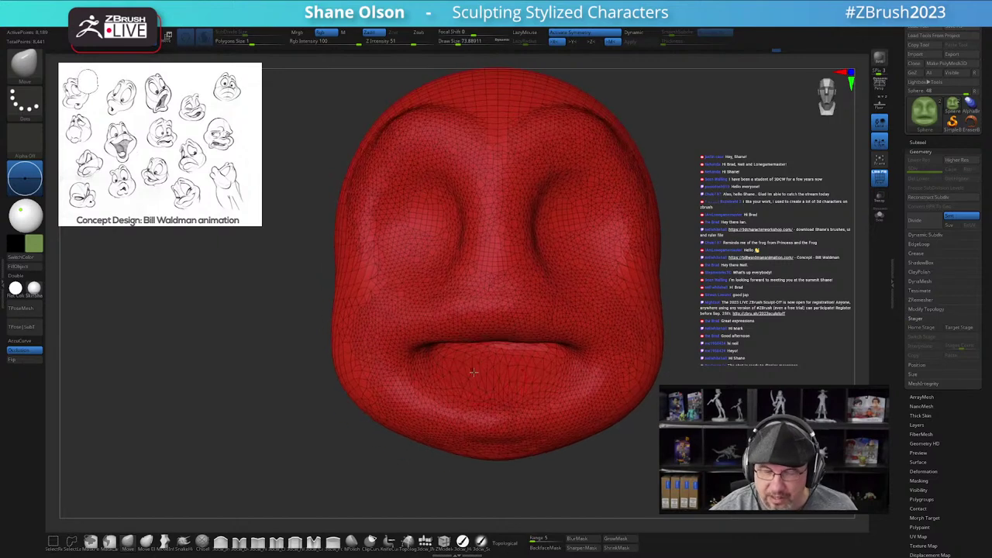
pyautogui.moveTo(456, 344); pyautogui.dragTo(514, 337, button='right')
pyautogui.moveTo(503, 350); pyautogui.dragTo(502, 366)
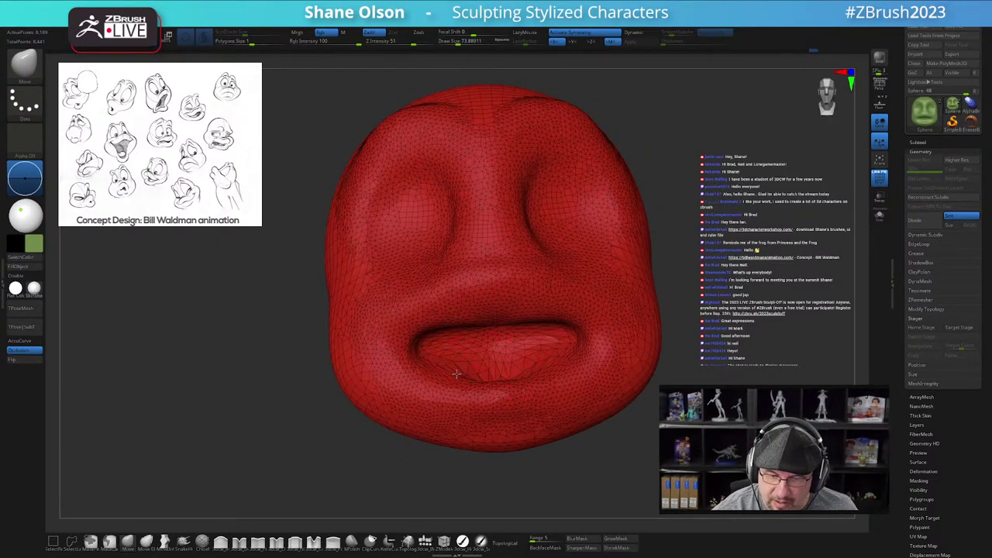
# Step: Smooth the mouth interior and inner lip edges to retessellate their stretched polygons
pyautogui.keyDown('shift'); pyautogui.moveTo(444, 376); pyautogui.dragTo(490, 363); pyautogui.keyUp('shift')
pyautogui.moveTo(535, 347); pyautogui.dragTo(505, 345, button='right')
pyautogui.keyDown('shift'); pyautogui.moveTo(505, 347); pyautogui.dragTo(462, 348); pyautogui.keyUp('shift')
pyautogui.moveTo(456, 346)
pyautogui.mouseDown(button='right')
pyautogui.moveTo(502, 343)
pyautogui.moveTo(487, 332)
pyautogui.moveTo(491, 354)
pyautogui.moveTo(524, 357)
pyautogui.moveTo(439, 325)
pyautogui.mouseUp(button='right')
pyautogui.keyDown('shift'); pyautogui.moveTo(439, 326); pyautogui.dragTo(467, 333); pyautogui.keyUp('shift')
pyautogui.moveTo(466, 334); pyautogui.dragTo(460, 392, button='right')
pyautogui.keyDown('shift'); pyautogui.moveTo(479, 399); pyautogui.dragTo(492, 407); pyautogui.keyUp('shift')
pyautogui.moveTo(492, 406)
pyautogui.mouseDown(button='right')
pyautogui.moveTo(505, 401)
pyautogui.moveTo(476, 399)
pyautogui.mouseUp(button='right')
# Step: Adjust the shape of the mouth opening and smooth the lower lip toward the mouth corner
pyautogui.moveTo(448, 390); pyautogui.dragTo(450, 370)
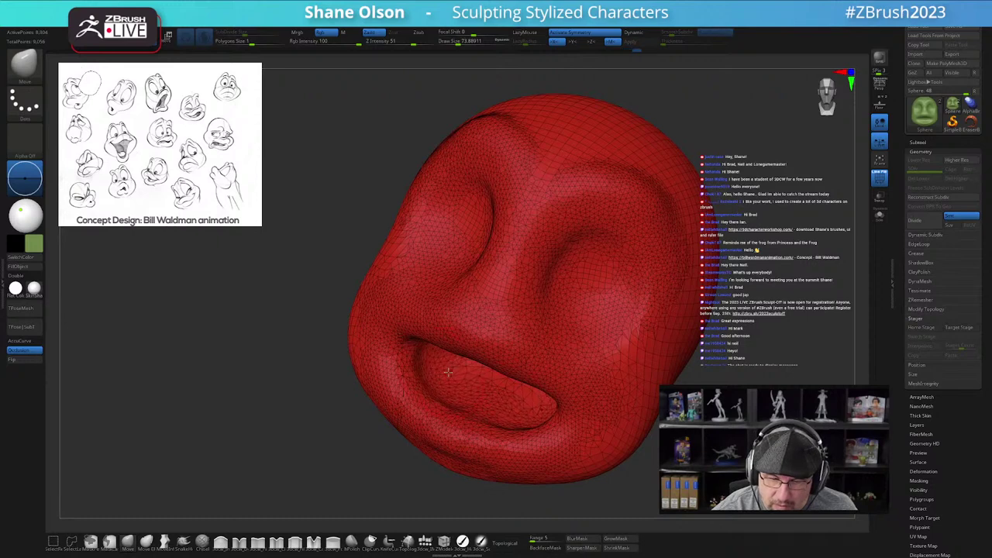
pyautogui.moveTo(581, 415); pyautogui.dragTo(591, 396, button='right')
pyautogui.keyDown('shift'); pyautogui.moveTo(492, 405); pyautogui.dragTo(512, 399); pyautogui.keyUp('shift')
pyautogui.keyDown('shift'); pyautogui.moveTo(513, 399); pyautogui.dragTo(523, 393, button='right'); pyautogui.keyUp('shift')
pyautogui.keyDown('shift'); pyautogui.moveTo(522, 396); pyautogui.dragTo(527, 394); pyautogui.keyUp('shift')
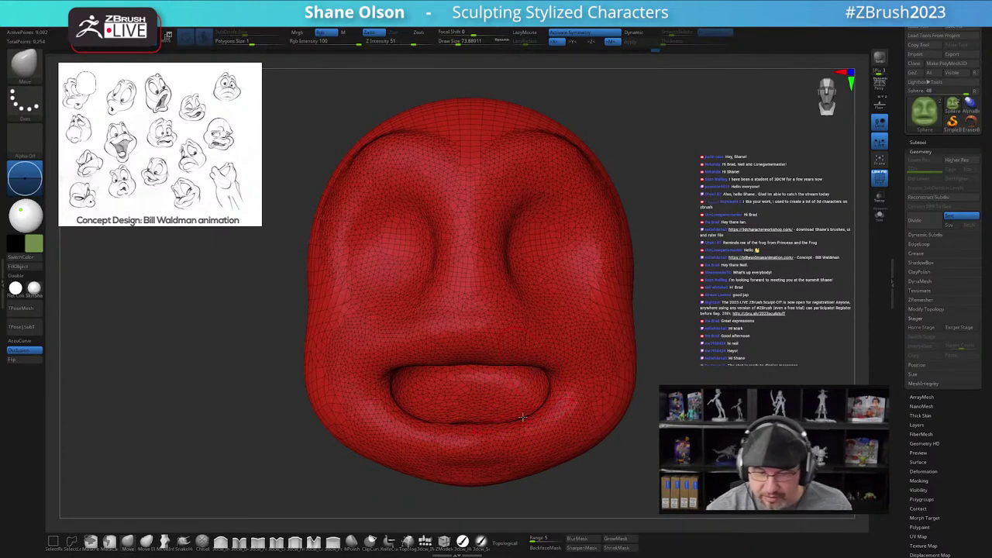
pyautogui.moveTo(523, 415); pyautogui.dragTo(526, 442, button='right')
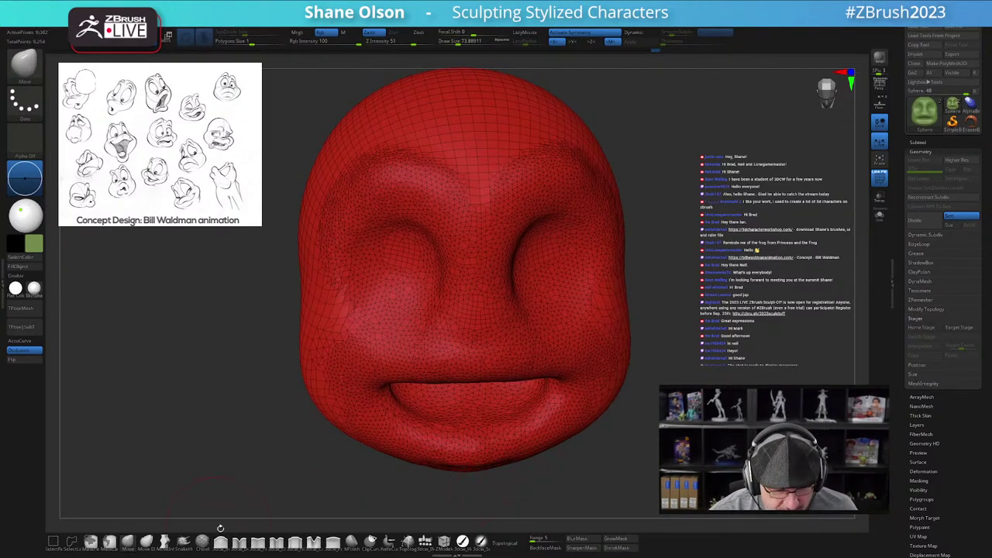
# Step: Refine the chin and upper lip with light sculpting strokes at a Draw Size of about 82
pyautogui.click(221, 541)
pyautogui.moveTo(516, 450)
pyautogui.mouseDown()
pyautogui.moveTo(509, 454)
pyautogui.moveTo(517, 452)
pyautogui.mouseUp()
pyautogui.moveTo(565, 459)
pyautogui.mouseDown(button='right')
pyautogui.moveTo(577, 439)
pyautogui.moveTo(554, 442)
pyautogui.mouseUp(button='right')
pyautogui.press('s')
pyautogui.moveTo(511, 346); pyautogui.dragTo(508, 347)
pyautogui.moveTo(552, 351)
pyautogui.mouseDown(button='right')
pyautogui.moveTo(453, 354)
pyautogui.moveTo(581, 355)
pyautogui.moveTo(555, 353)
pyautogui.mouseUp(button='right')
pyautogui.moveTo(587, 508)
pyautogui.mouseDown(button='right')
pyautogui.moveTo(600, 477)
pyautogui.moveTo(566, 478)
pyautogui.mouseUp(button='right')
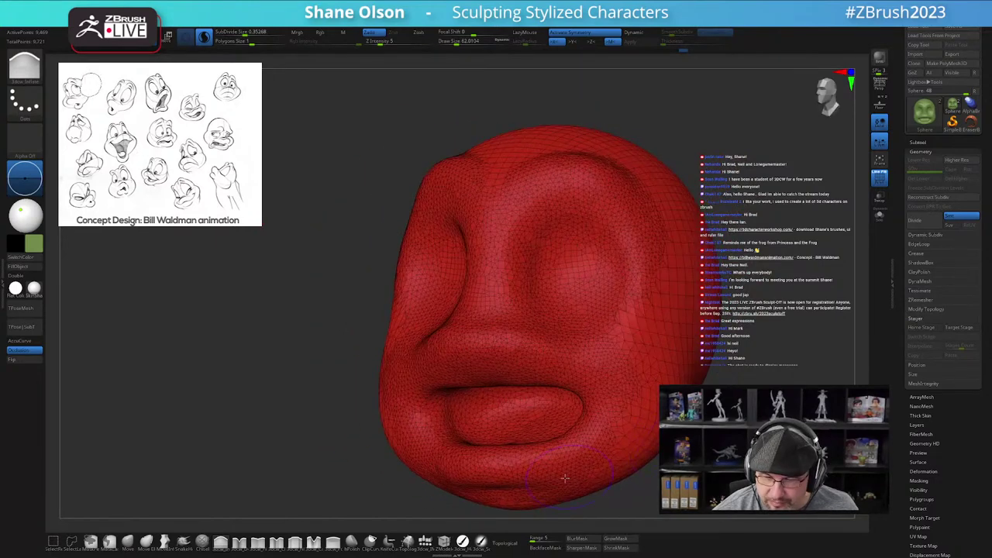
# Step: Pull the mouth corners outward and up into a wide smile using the Move brush, reducing its Draw Size to about 59
pyautogui.click(129, 542)
pyautogui.moveTo(586, 408); pyautogui.dragTo(601, 413)
pyautogui.moveTo(569, 441)
pyautogui.mouseDown()
pyautogui.moveTo(556, 447)
pyautogui.moveTo(597, 417)
pyautogui.mouseUp()
pyautogui.moveTo(605, 408); pyautogui.dragTo(624, 397, button='right')
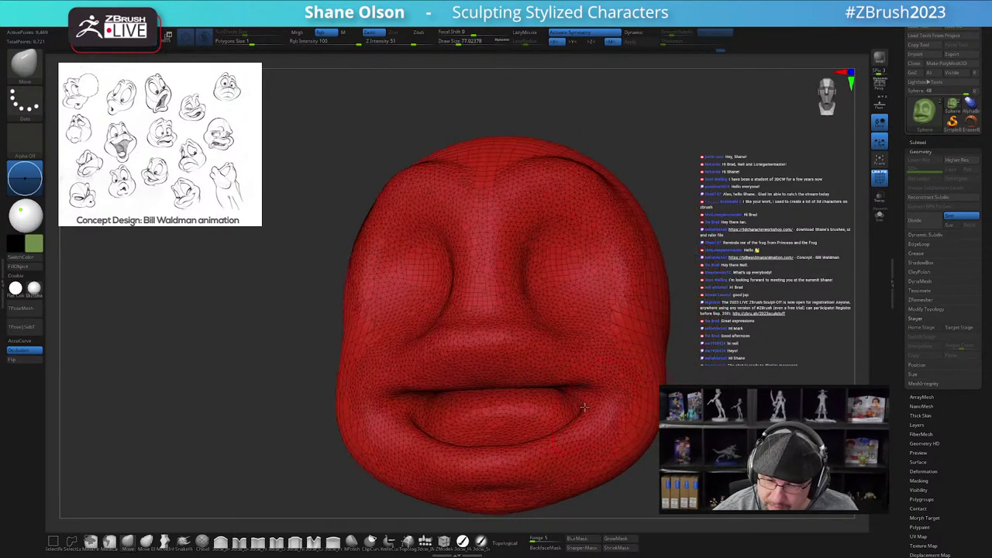
pyautogui.press('[')
pyautogui.press('[')
pyautogui.moveTo(572, 409); pyautogui.dragTo(587, 402)
pyautogui.moveTo(594, 401)
pyautogui.mouseDown(button='right')
pyautogui.moveTo(600, 390)
pyautogui.moveTo(572, 369)
pyautogui.mouseUp(button='right')
pyautogui.moveTo(546, 394); pyautogui.dragTo(543, 405)
pyautogui.moveTo(559, 392)
pyautogui.mouseDown(button='right')
pyautogui.moveTo(552, 434)
pyautogui.moveTo(558, 411)
pyautogui.mouseUp(button='right')
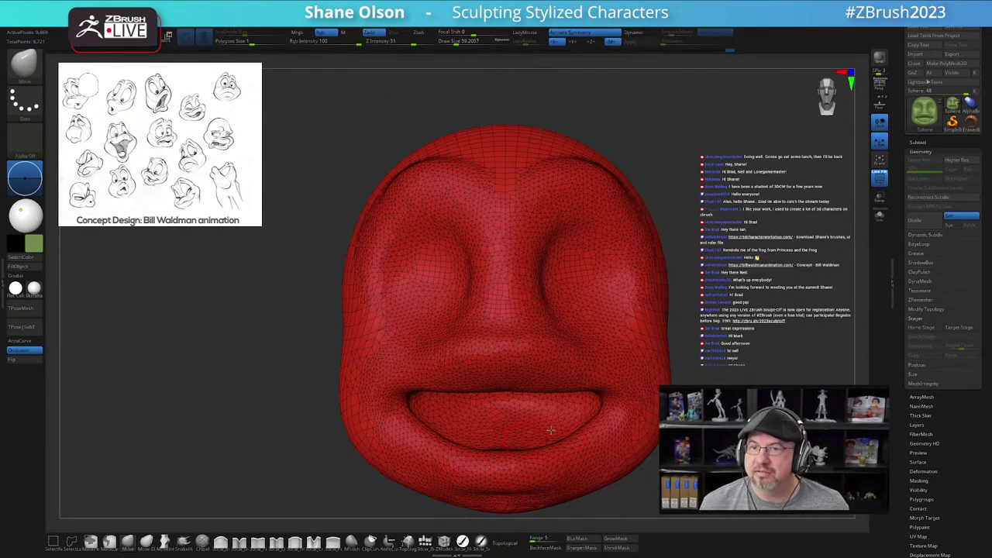
# Step: Insert mirrored QuadSphere-1 eyeballs over the two eye sockets
pyautogui.moveTo(674, 273); pyautogui.dragTo(650, 264)
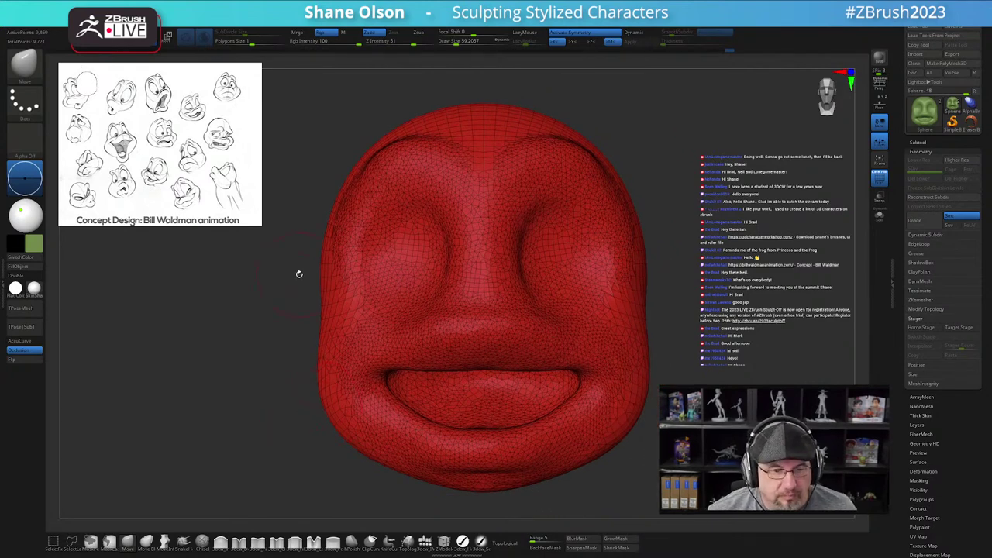
pyautogui.keyDown('alt'); pyautogui.moveTo(301, 305); pyautogui.dragTo(280, 289); pyautogui.keyUp('alt')
pyautogui.moveTo(665, 307); pyautogui.dragTo(701, 319)
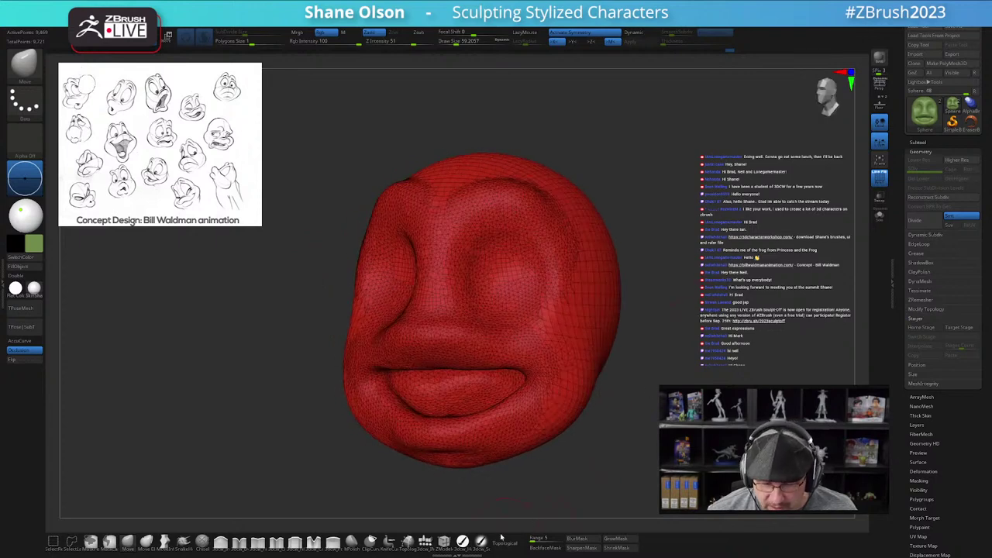
pyautogui.click(425, 543)
pyautogui.click(65, 68)
pyautogui.moveTo(503, 300); pyautogui.dragTo(510, 354)
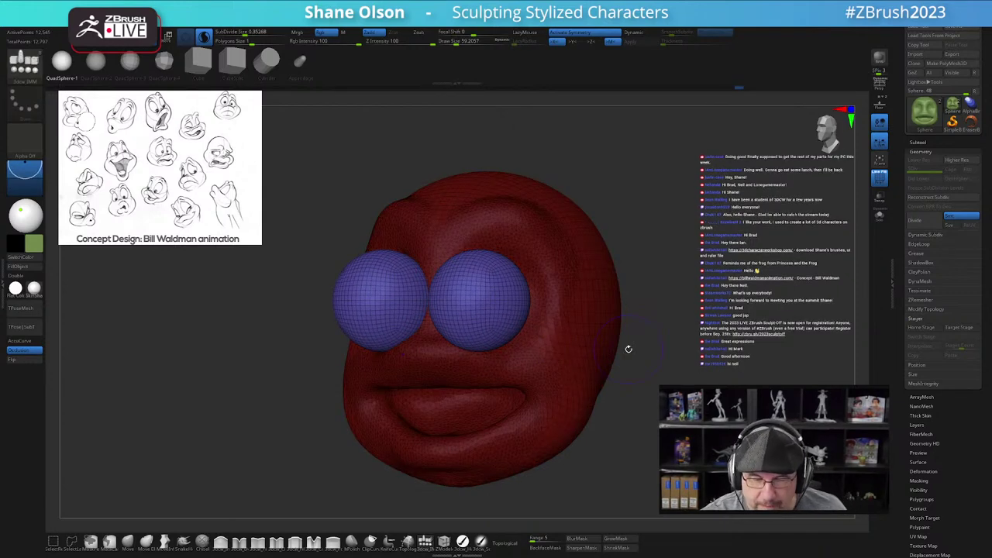
# Step: Move the eyeballs back into the head from the side so they sit inside the sockets
pyautogui.keyDown('shift'); pyautogui.moveTo(791, 401); pyautogui.dragTo(676, 384); pyautogui.keyUp('shift')
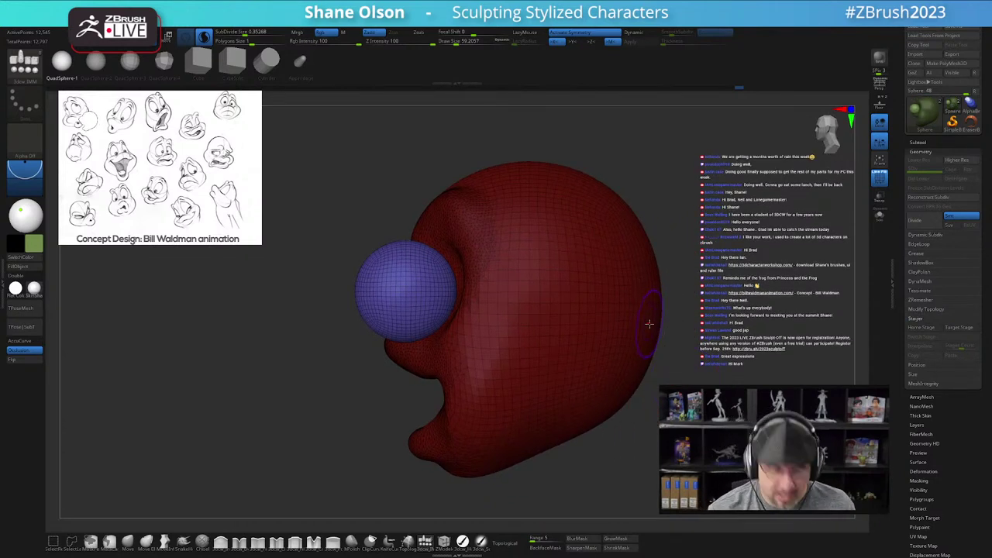
pyautogui.press('w')
pyautogui.moveTo(489, 258); pyautogui.dragTo(550, 256)
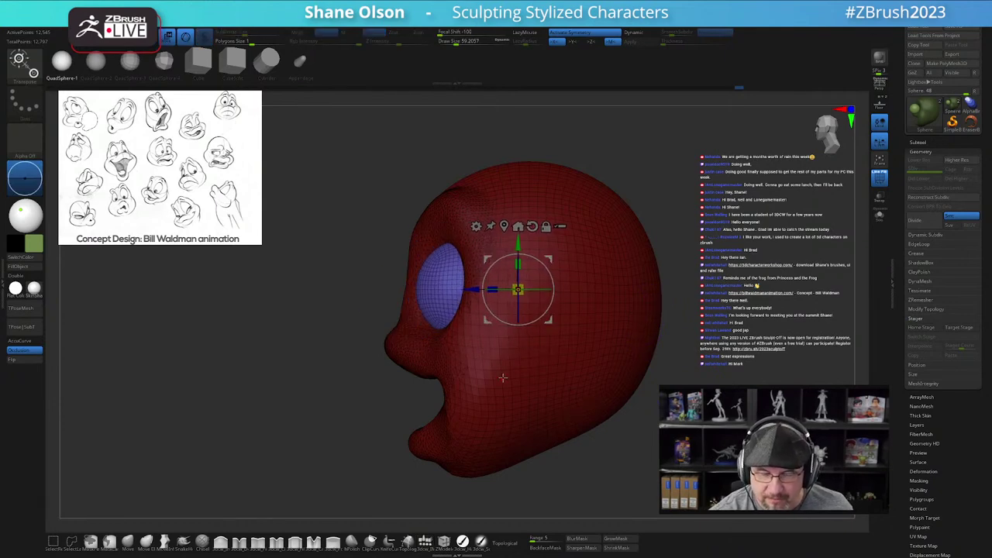
# Step: Fine-tune the eyeballs' position in the front view, spacing them slightly farther apart within the sockets
pyautogui.keyDown('shift'); pyautogui.moveTo(501, 375); pyautogui.dragTo(542, 377, button='right'); pyautogui.keyUp('shift')
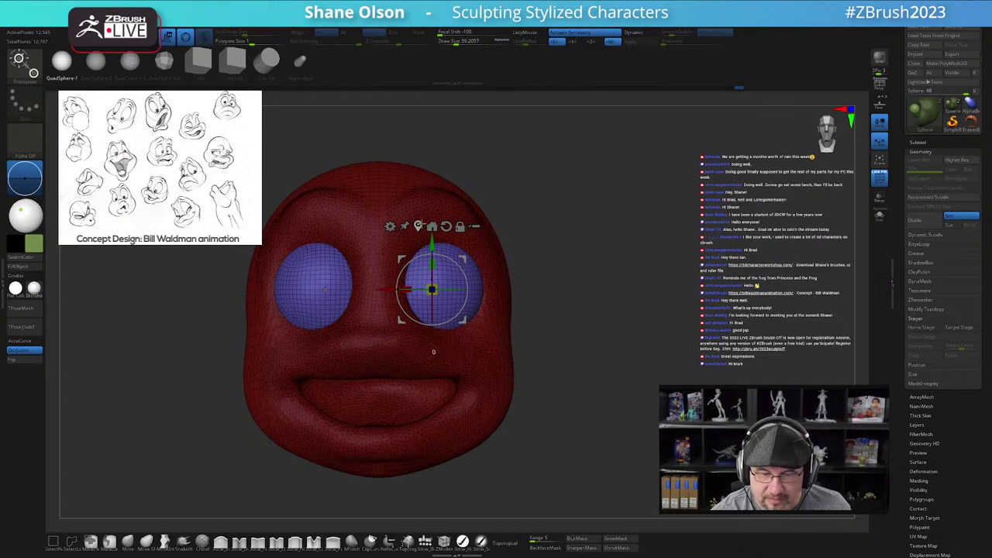
pyautogui.keyDown('shift'); pyautogui.moveTo(568, 296); pyautogui.dragTo(561, 333, button='right'); pyautogui.keyUp('shift')
pyautogui.moveTo(456, 288); pyautogui.dragTo(498, 257)
pyautogui.moveTo(568, 267); pyautogui.dragTo(661, 323, button='right')
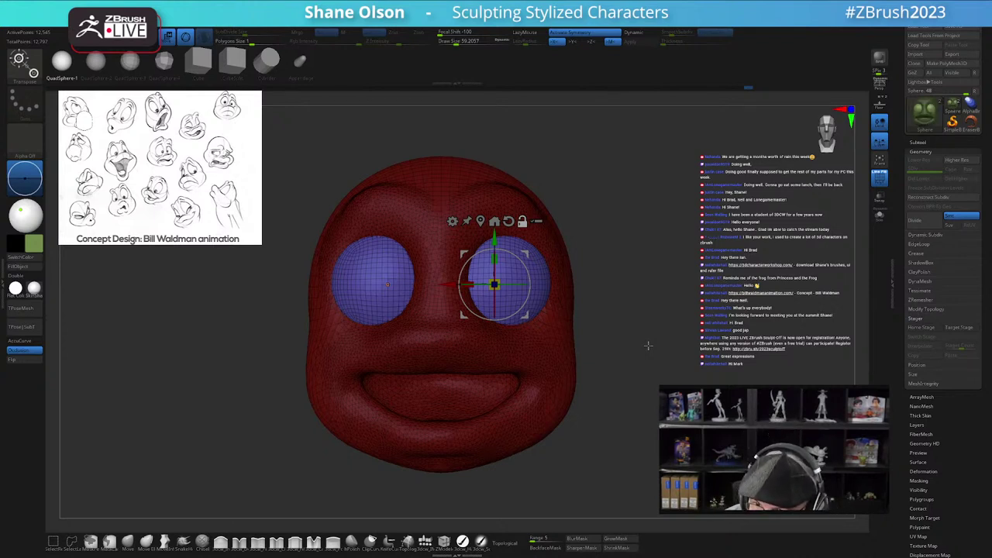
pyautogui.keyDown('alt'); pyautogui.moveTo(601, 294); pyautogui.dragTo(621, 294, button='right'); pyautogui.keyUp('alt')
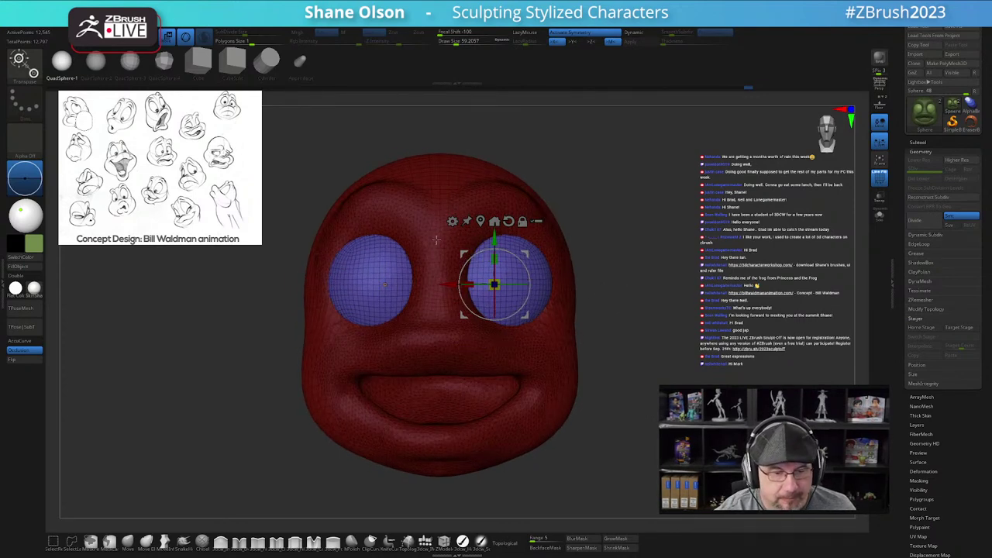
pyautogui.moveTo(451, 282); pyautogui.dragTo(446, 281)
# Step: Return to Draw mode and split the unmasked eyeballs into a separate subtool
pyautogui.press('q')
pyautogui.moveTo(627, 339); pyautogui.dragTo(616, 346, button='right')
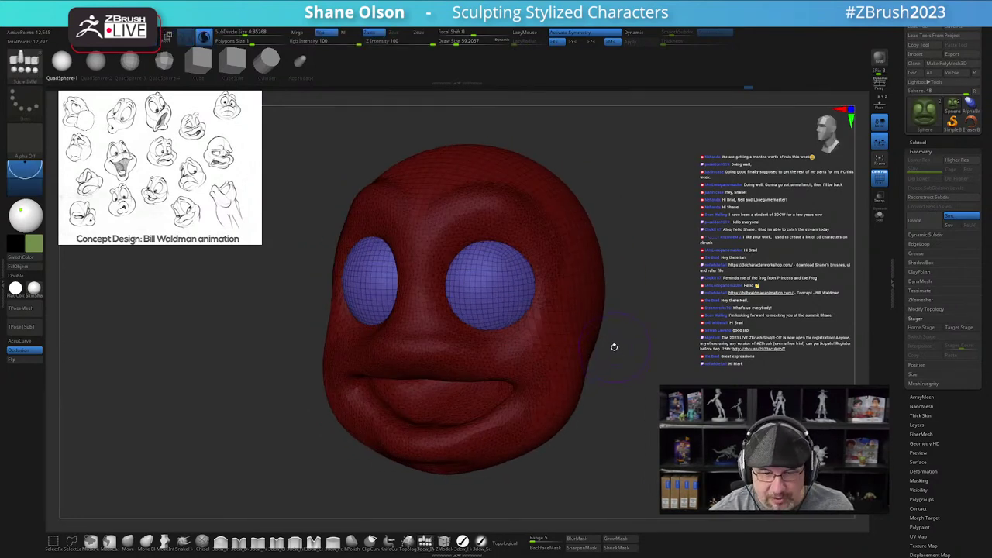
pyautogui.moveTo(610, 353)
pyautogui.mouseDown()
pyautogui.moveTo(618, 339)
pyautogui.moveTo(640, 339)
pyautogui.moveTo(603, 349)
pyautogui.mouseUp()
pyautogui.moveTo(603, 348); pyautogui.dragTo(618, 428, button='right')
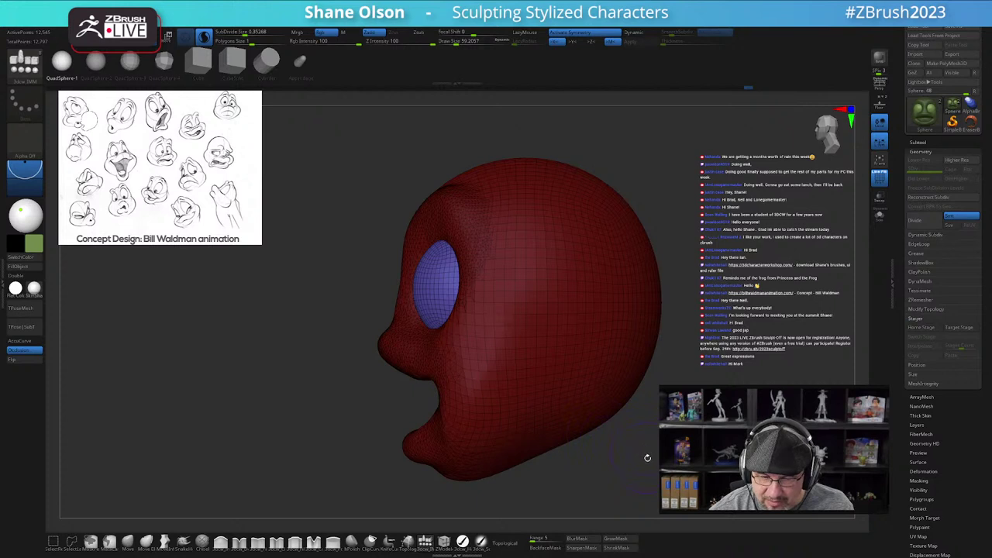
pyautogui.press('space')
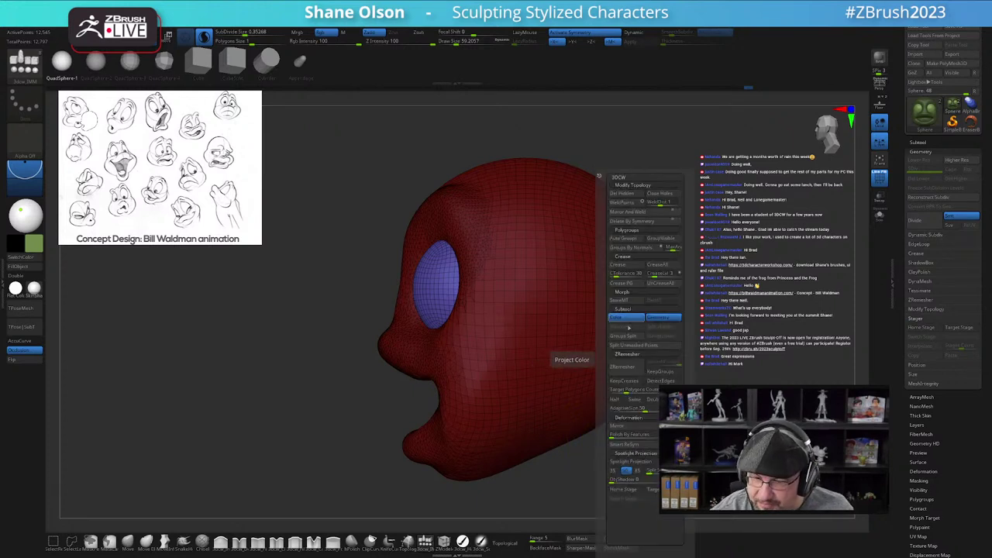
pyautogui.click(637, 346)
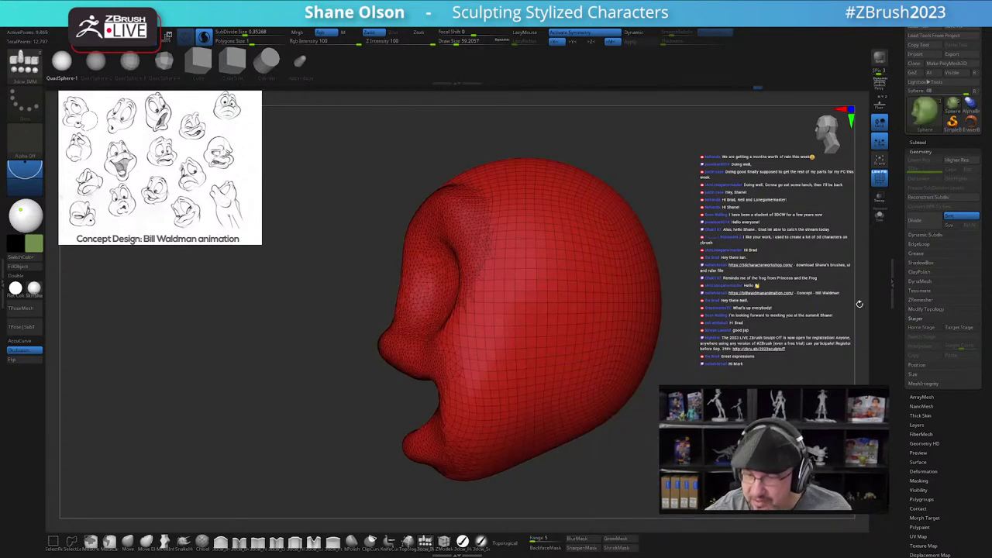
# Step: Make the eyeball subtool visible and change the active color to off-white
pyautogui.click(919, 142)
pyautogui.click(977, 206)
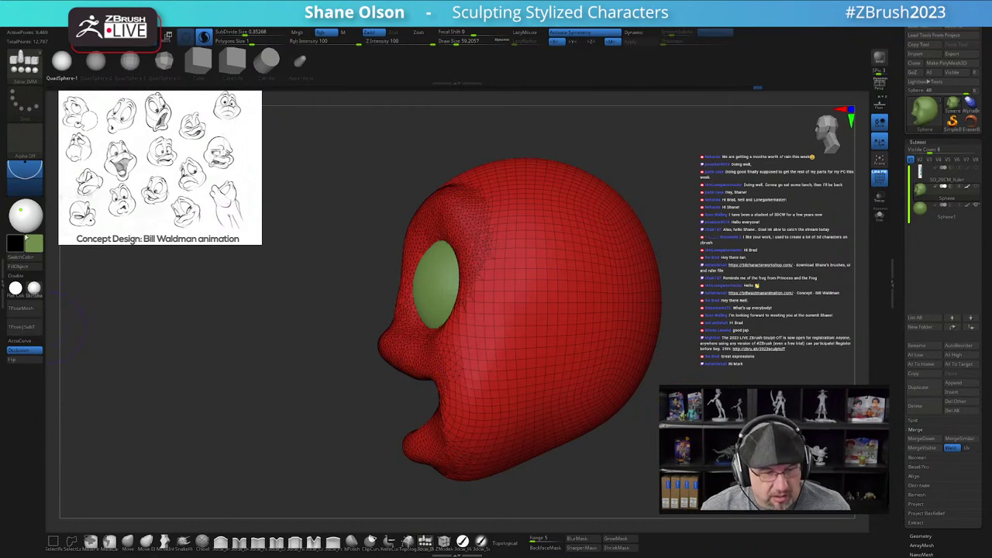
pyautogui.click(36, 242)
pyautogui.moveTo(48, 209); pyautogui.dragTo(41, 196)
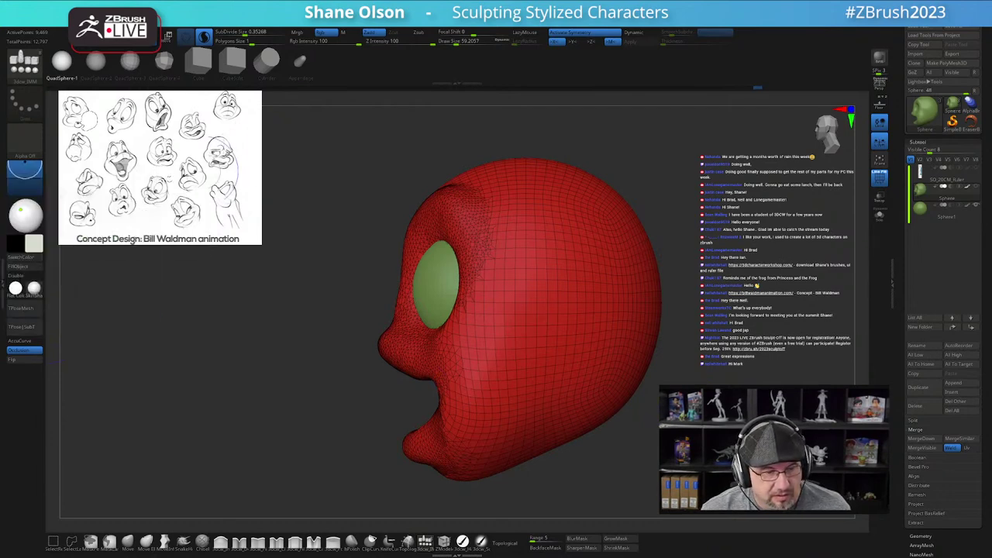
# Step: Fill the eyeball subtool with off-white and make the head subtool active again
pyautogui.click(25, 267)
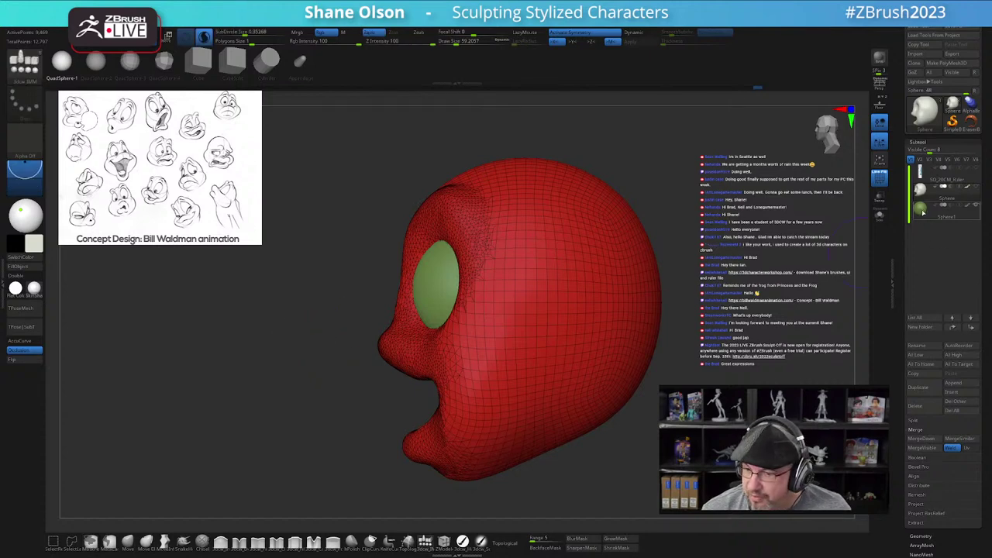
pyautogui.click(922, 211)
pyautogui.click(19, 267)
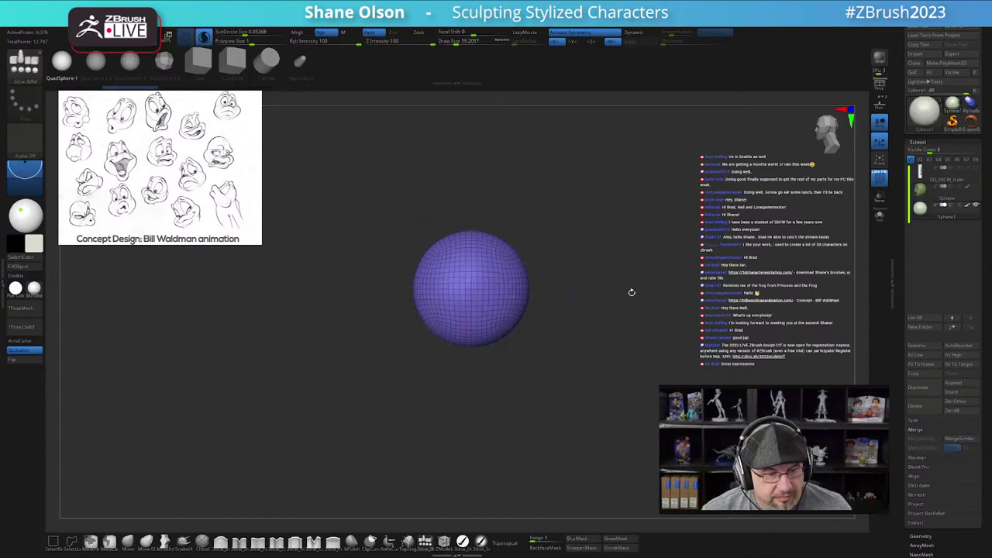
pyautogui.click(976, 193)
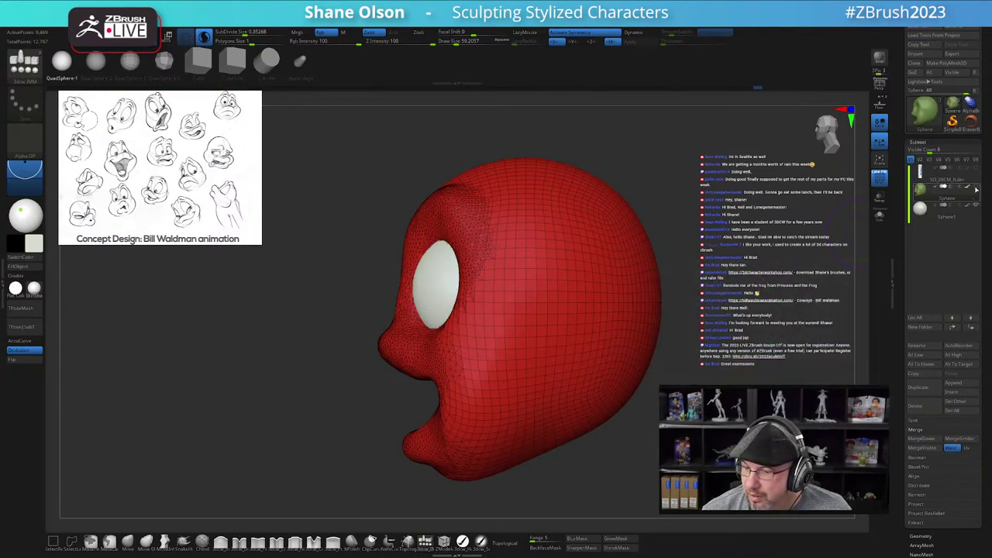
# Step: Hide the wireframe and examine the head with its eyeballs from a three-quarter angle
pyautogui.hotkey('shift', 'f')
pyautogui.keyDown('alt'); pyautogui.moveTo(753, 287); pyautogui.dragTo(759, 309); pyautogui.keyUp('alt')
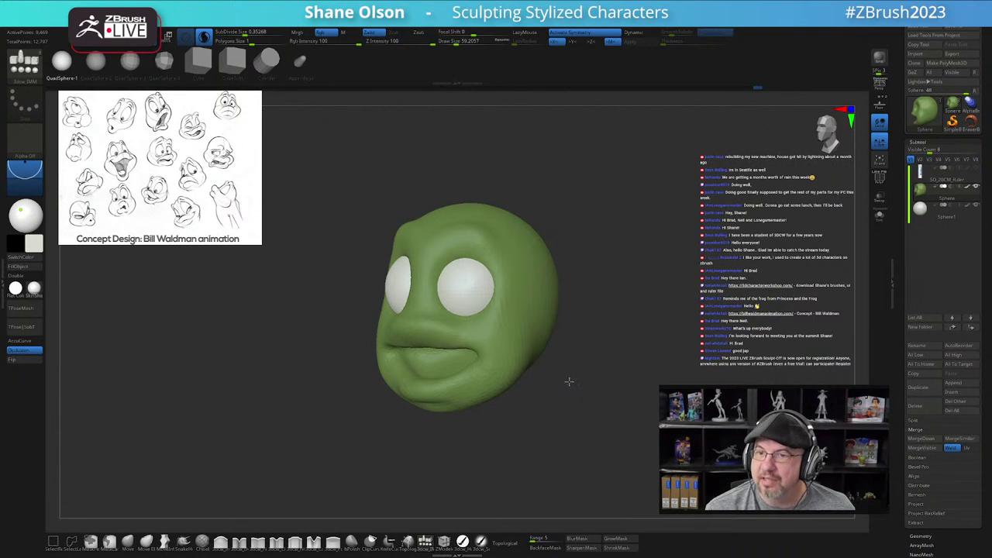
pyautogui.moveTo(569, 382); pyautogui.dragTo(568, 387)
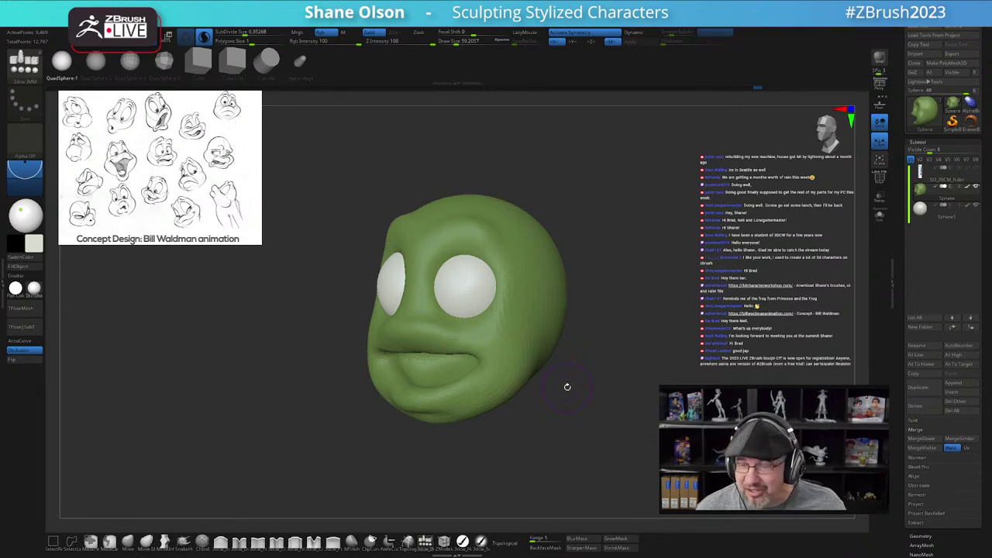
pyautogui.moveTo(568, 387)
pyautogui.mouseDown()
pyautogui.moveTo(553, 395)
pyautogui.moveTo(553, 419)
pyautogui.moveTo(587, 404)
pyautogui.moveTo(622, 411)
pyautogui.mouseUp()
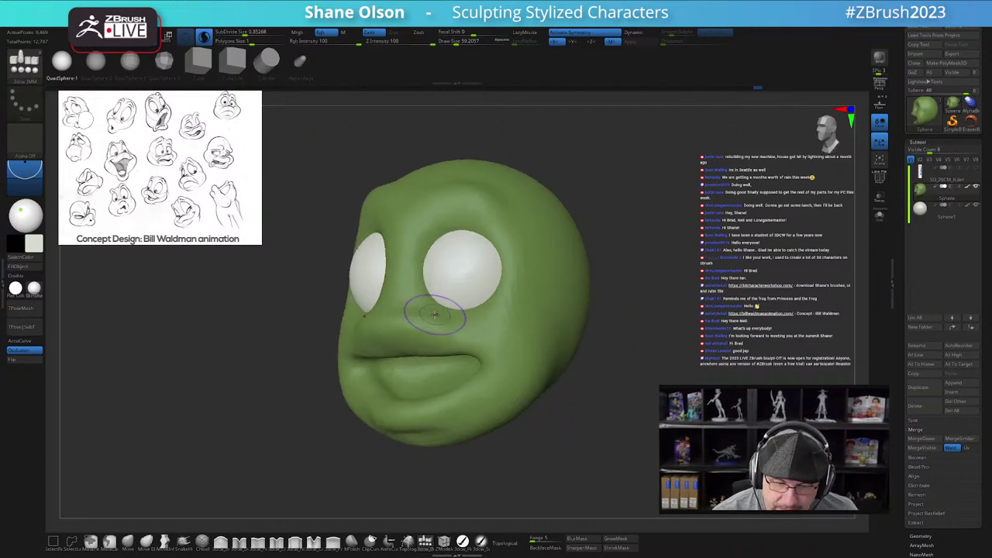
# Step: Show the wireframe, lower the dynamic subdivide size to about 0.218 and smooth across the mouth and face for a finer mesh
pyautogui.hotkey('shift', 'f')
pyautogui.keyDown('shift'); pyautogui.moveTo(464, 429); pyautogui.dragTo(430, 374); pyautogui.keyUp('shift')
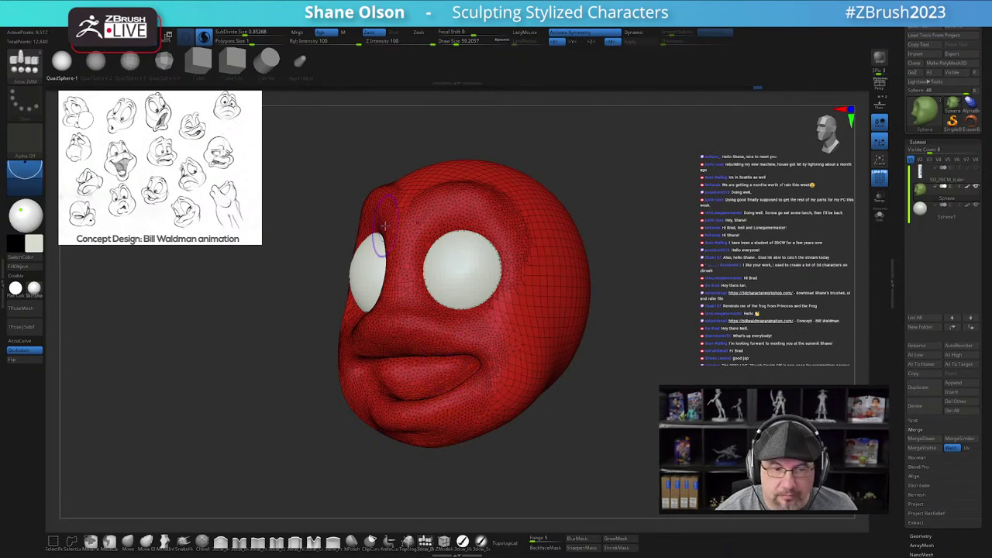
pyautogui.moveTo(245, 34); pyautogui.dragTo(242, 34)
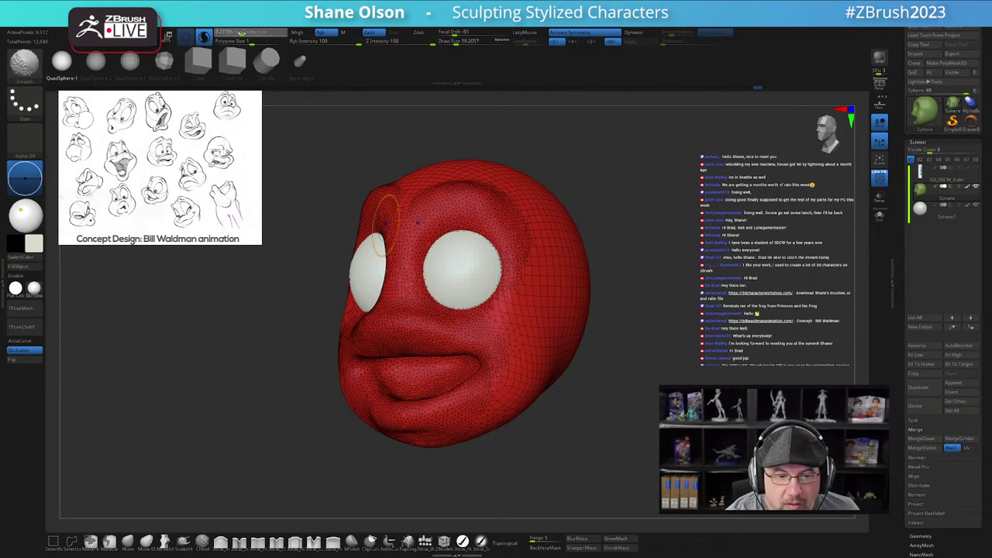
pyautogui.moveTo(423, 381)
pyautogui.keyDown('shift'); pyautogui.mouseDown()
pyautogui.moveTo(454, 376)
pyautogui.moveTo(427, 380)
pyautogui.moveTo(498, 397)
pyautogui.mouseUp(); pyautogui.keyUp('shift')
pyautogui.moveTo(475, 386); pyautogui.dragTo(488, 356, button='right')
pyautogui.moveTo(488, 356)
pyautogui.keyDown('shift'); pyautogui.mouseDown()
pyautogui.moveTo(428, 345)
pyautogui.moveTo(483, 346)
pyautogui.mouseUp(); pyautogui.keyUp('shift')
pyautogui.moveTo(473, 346); pyautogui.dragTo(500, 343, button='right')
pyautogui.moveTo(418, 319)
pyautogui.keyDown('shift'); pyautogui.mouseDown()
pyautogui.moveTo(399, 270)
pyautogui.moveTo(466, 225)
pyautogui.moveTo(525, 341)
pyautogui.moveTo(529, 405)
pyautogui.moveTo(580, 371)
pyautogui.mouseUp(); pyautogui.keyUp('shift')
pyautogui.moveTo(504, 421)
pyautogui.keyDown('shift'); pyautogui.mouseDown()
pyautogui.moveTo(434, 455)
pyautogui.moveTo(518, 425)
pyautogui.mouseUp(); pyautogui.keyUp('shift')
# Step: Turn off Sculptris Pro dynamic tessellation and set the Smooth brush's intensity to 30
pyautogui.moveTo(604, 416); pyautogui.dragTo(629, 421)
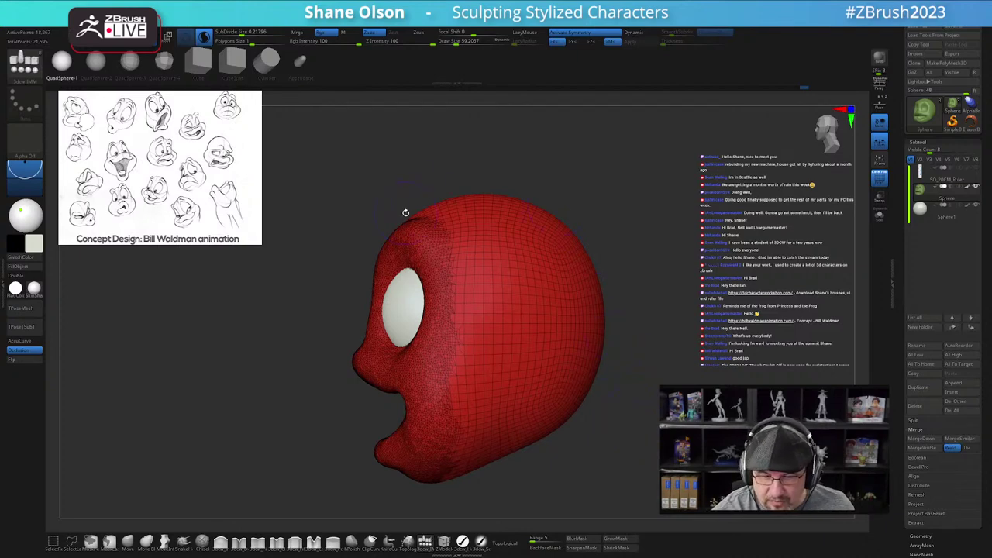
pyautogui.moveTo(506, 317)
pyautogui.mouseDown(button='right')
pyautogui.moveTo(545, 307)
pyautogui.moveTo(542, 315)
pyautogui.moveTo(504, 312)
pyautogui.mouseUp(button='right')
pyautogui.moveTo(483, 183); pyautogui.dragTo(553, 271)
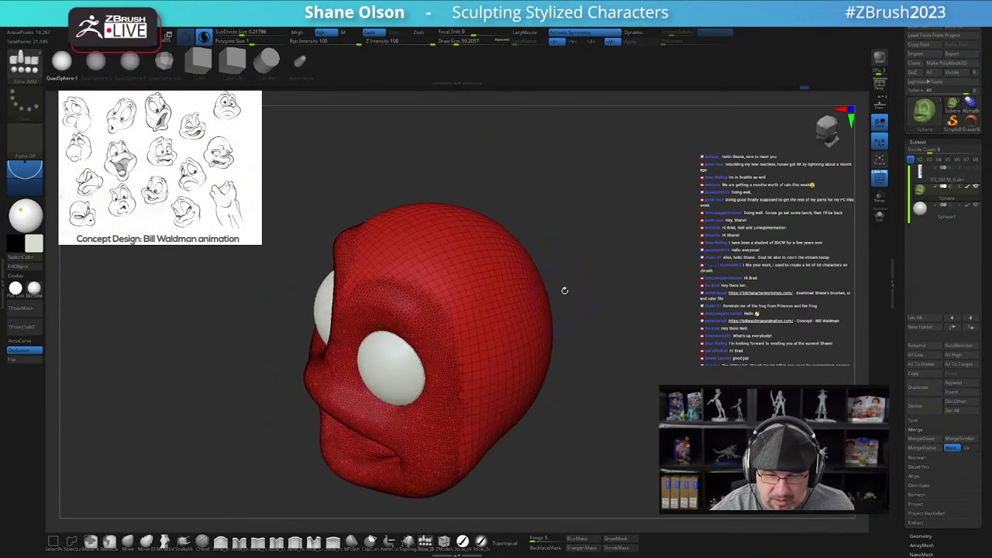
pyautogui.click(204, 37)
pyautogui.press('s')
pyautogui.moveTo(462, 254); pyautogui.dragTo(465, 254)
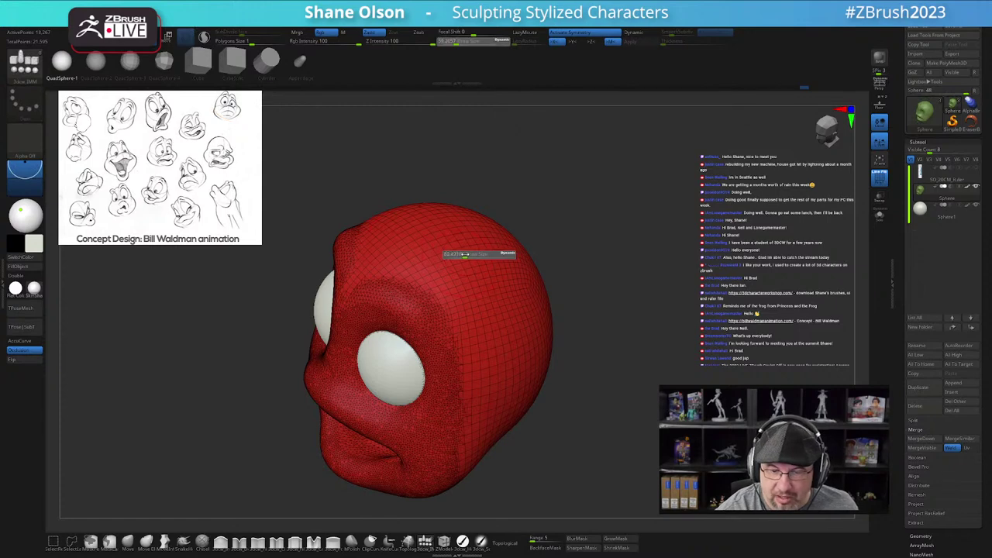
pyautogui.press('shift')
pyautogui.press('ctrl')
pyautogui.press('shift')
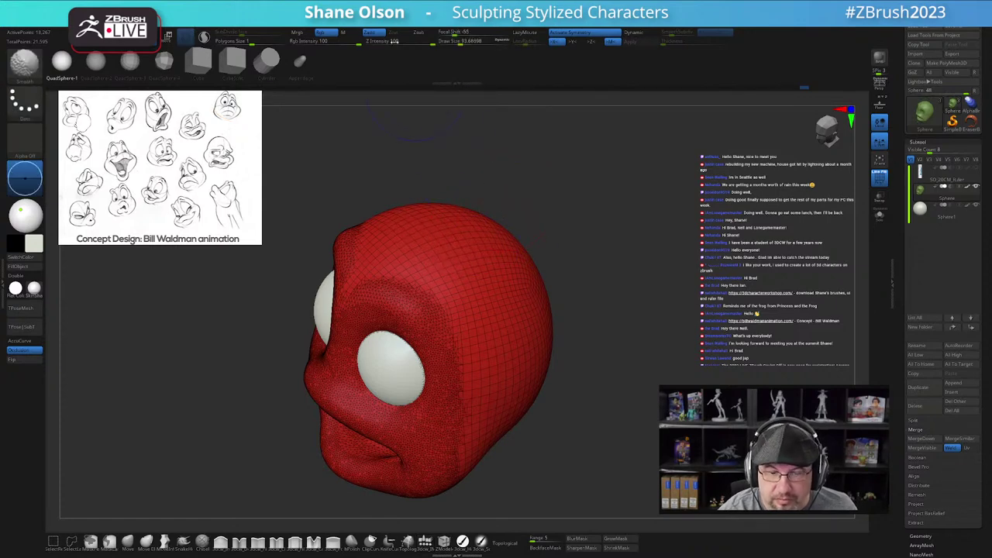
pyautogui.keyDown('shift'); pyautogui.click(400, 42); pyautogui.keyUp('shift')
pyautogui.write('30')
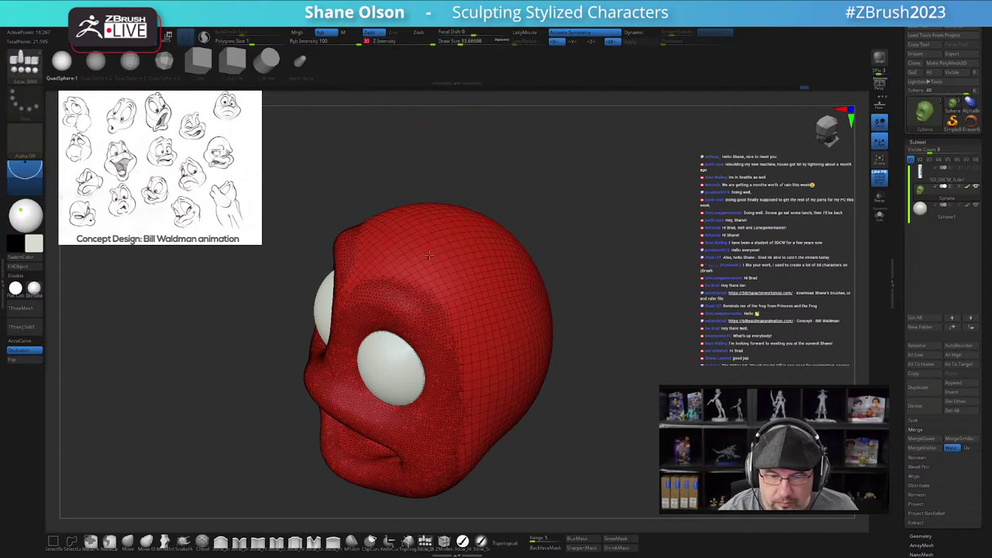
pyautogui.hotkey('shift', 'Return')
# Step: Smooth the forehead and crown of the head with an enlarged brush, using draw sizes of about 128 and 167
pyautogui.press('s')
pyautogui.moveTo(463, 258); pyautogui.dragTo(467, 258)
pyautogui.press('shift')
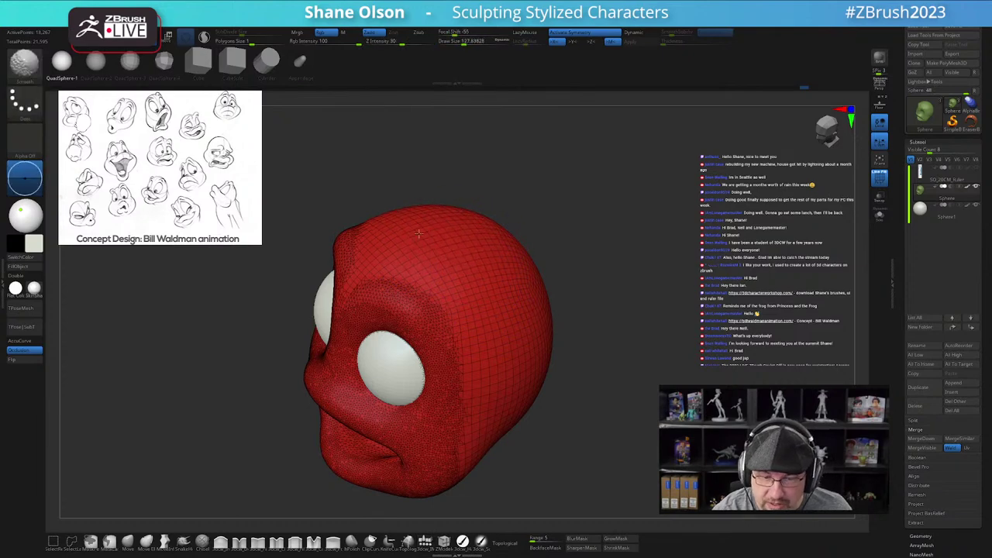
pyautogui.keyDown('shift'); pyautogui.moveTo(440, 246); pyautogui.dragTo(405, 268); pyautogui.keyUp('shift')
pyautogui.moveTo(614, 341)
pyautogui.keyDown('shift'); pyautogui.mouseDown()
pyautogui.moveTo(635, 340)
pyautogui.moveTo(616, 343)
pyautogui.mouseUp(); pyautogui.keyUp('shift')
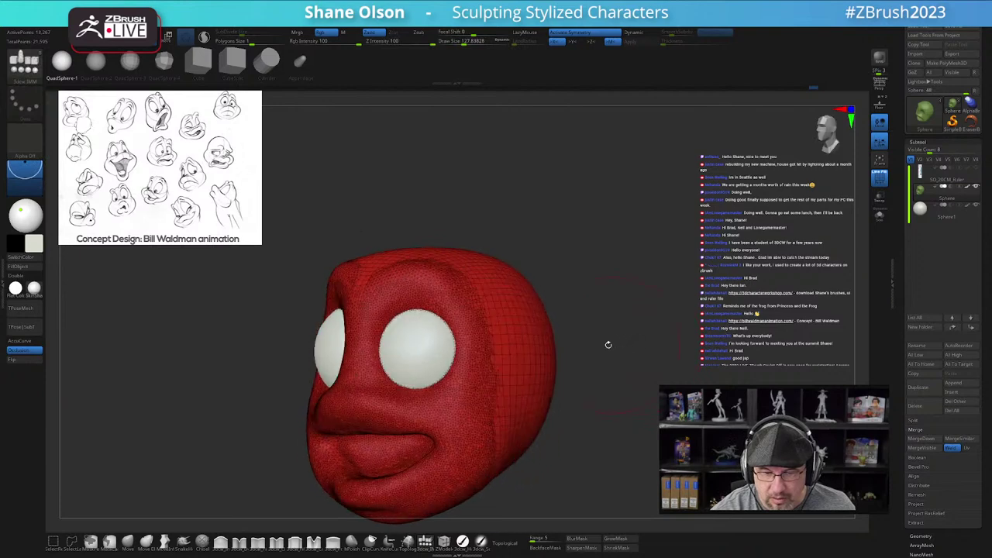
pyautogui.press('shift')
pyautogui.moveTo(554, 301)
pyautogui.mouseDown()
pyautogui.moveTo(634, 306)
pyautogui.moveTo(583, 279)
pyautogui.mouseUp()
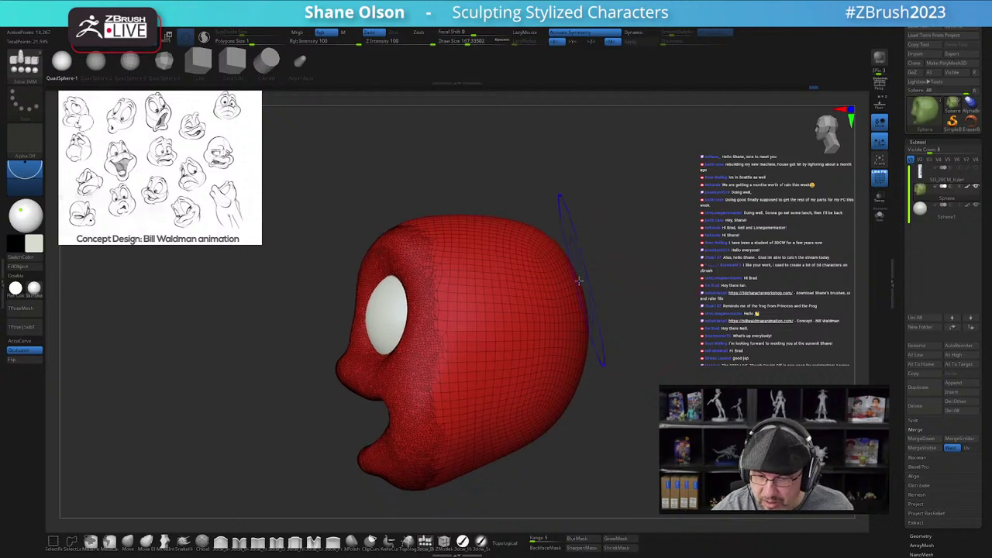
pyautogui.press('shift')
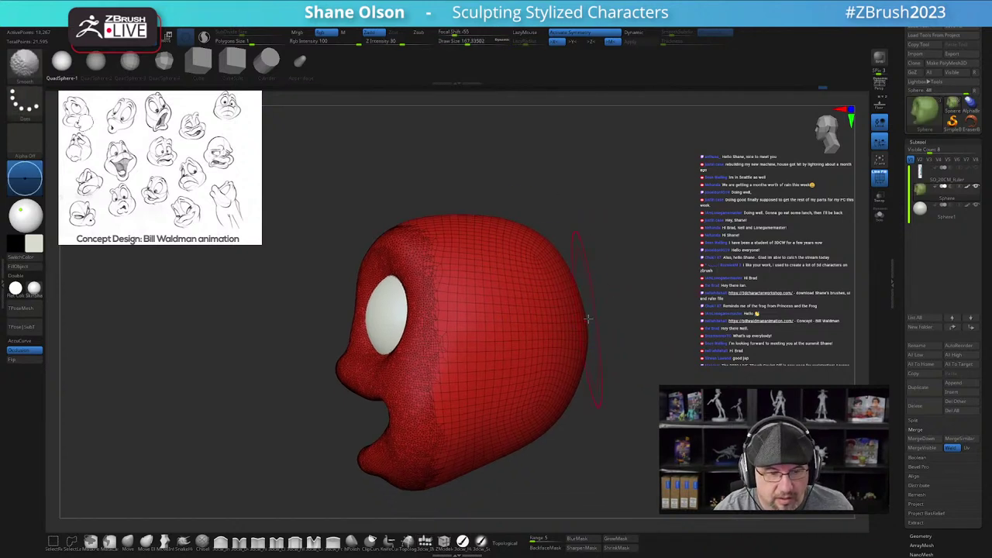
pyautogui.keyDown('alt'); pyautogui.moveTo(619, 358); pyautogui.dragTo(620, 323); pyautogui.keyUp('alt')
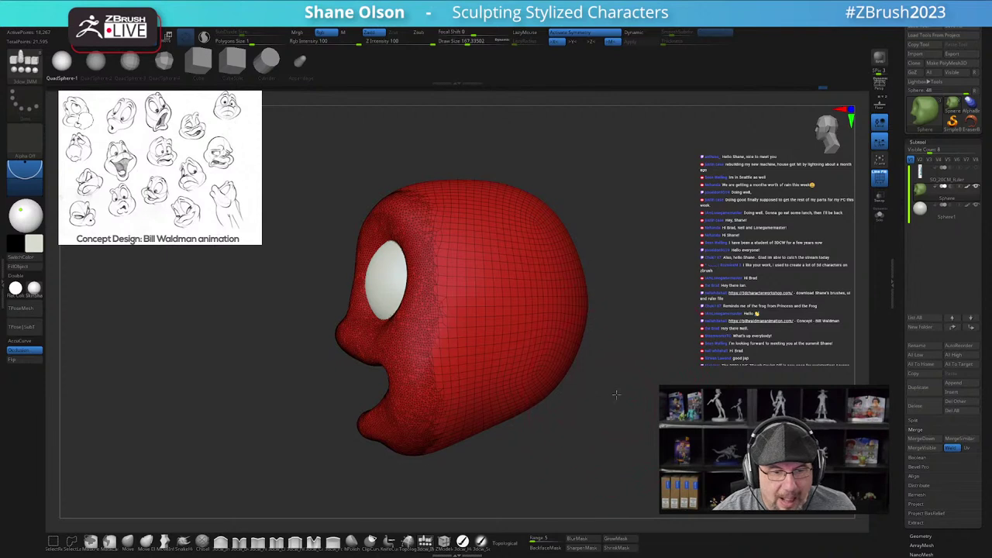
pyautogui.keyDown('alt'); pyautogui.moveTo(616, 395); pyautogui.dragTo(614, 403); pyautogui.keyUp('alt')
# Step: Flatten the back of the skull in side view with the Move Infinite Depth brush at a draw size of about 212
pyautogui.press('s')
pyautogui.moveTo(591, 356); pyautogui.dragTo(597, 356)
pyautogui.click(164, 543)
pyautogui.press('s')
pyautogui.moveTo(581, 261); pyautogui.dragTo(572, 272)
pyautogui.moveTo(561, 315); pyautogui.dragTo(550, 314)
pyautogui.moveTo(547, 221); pyautogui.dragTo(534, 209)
pyautogui.press('s')
pyautogui.moveTo(552, 284); pyautogui.dragTo(548, 305)
# Step: Refine the back and underside of the skull, and smooth the back surface at a draw size of about 177
pyautogui.keyDown('alt'); pyautogui.moveTo(582, 353); pyautogui.dragTo(584, 330); pyautogui.keyUp('alt')
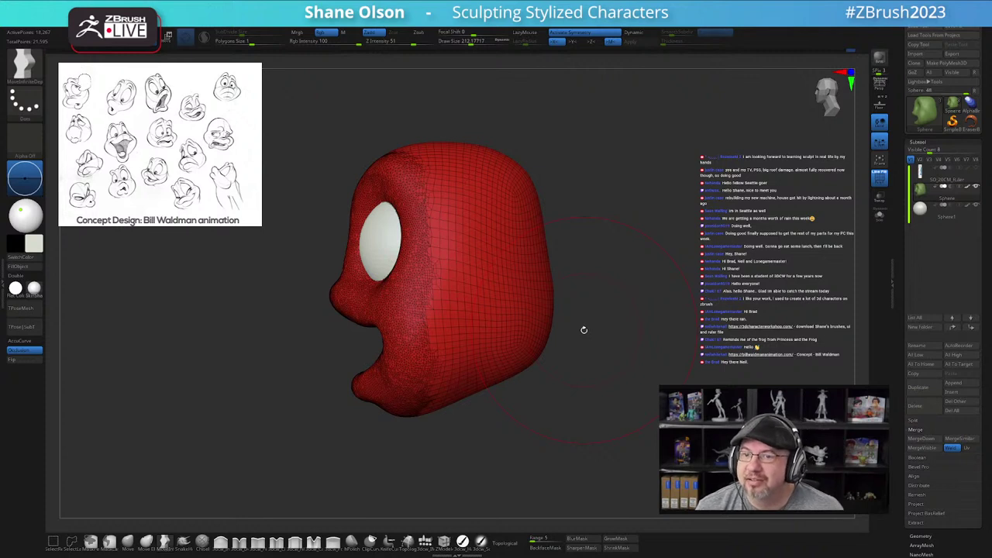
pyautogui.moveTo(594, 324); pyautogui.dragTo(616, 305)
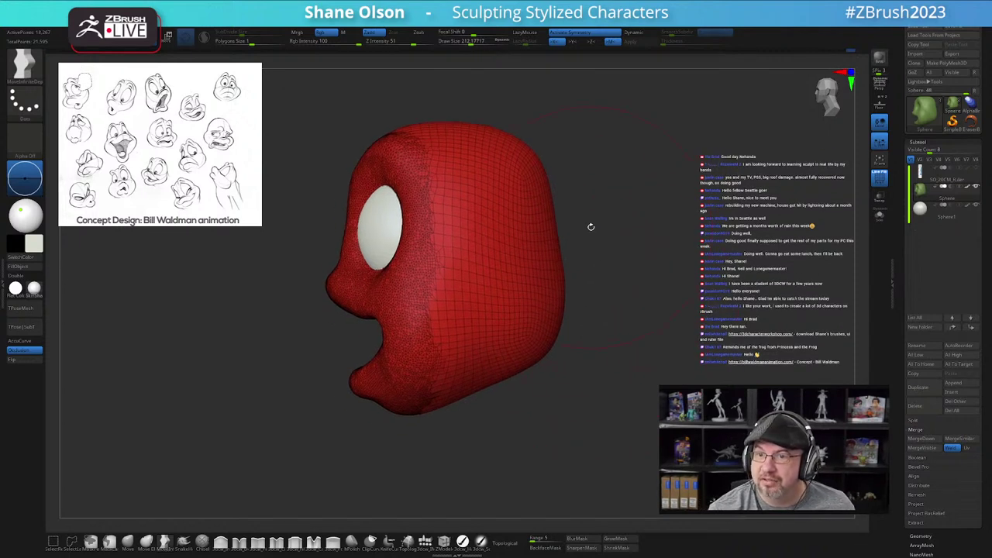
pyautogui.moveTo(600, 247); pyautogui.dragTo(599, 249)
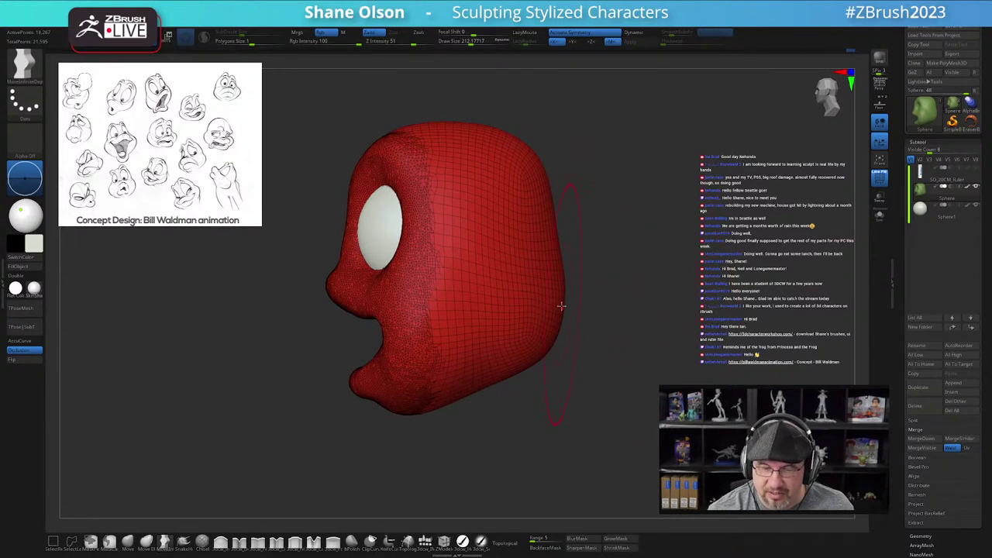
pyautogui.moveTo(508, 376)
pyautogui.mouseDown()
pyautogui.moveTo(488, 393)
pyautogui.moveTo(508, 373)
pyautogui.mouseUp()
pyautogui.press('s')
pyautogui.moveTo(558, 255); pyautogui.dragTo(549, 255)
pyautogui.moveTo(541, 175)
pyautogui.mouseDown()
pyautogui.moveTo(538, 205)
pyautogui.moveTo(578, 230)
pyautogui.mouseUp()
pyautogui.moveTo(469, 291)
pyautogui.keyDown('shift'); pyautogui.mouseDown()
pyautogui.moveTo(498, 189)
pyautogui.moveTo(469, 289)
pyautogui.mouseUp(); pyautogui.keyUp('shift')
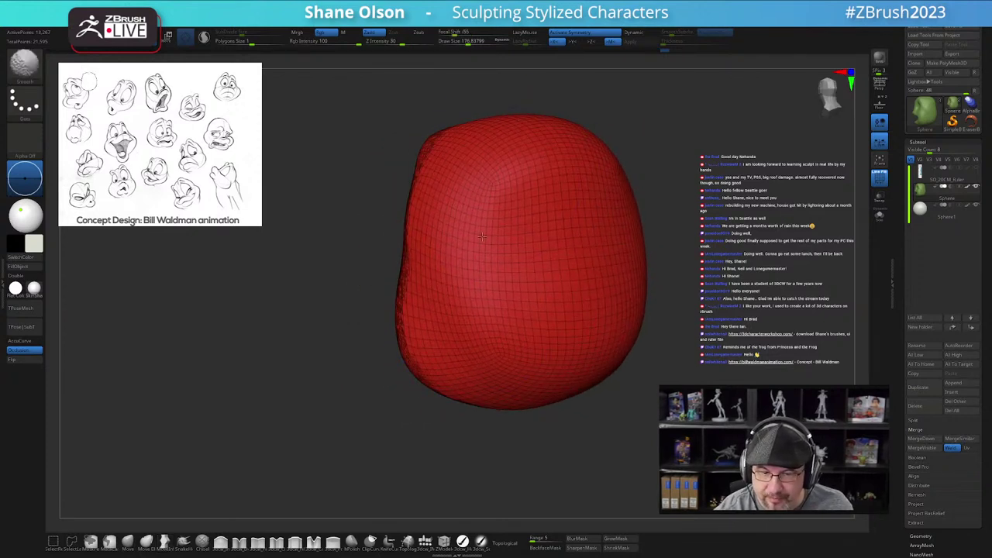
# Step: Switch to the Move brush at a draw size of about 187 and push in the side of the head beside the eye
pyautogui.moveTo(527, 292)
pyautogui.mouseDown(button='right')
pyautogui.moveTo(564, 310)
pyautogui.moveTo(634, 298)
pyautogui.mouseUp(button='right')
pyautogui.click(128, 543)
pyautogui.moveTo(562, 213)
pyautogui.keyDown('alt'); pyautogui.mouseDown(button='right')
pyautogui.moveTo(555, 249)
pyautogui.moveTo(533, 247)
pyautogui.mouseUp(button='right'); pyautogui.keyUp('alt')
pyautogui.press('s')
pyautogui.moveTo(533, 245); pyautogui.dragTo(535, 246)
pyautogui.moveTo(535, 247); pyautogui.dragTo(529, 246)
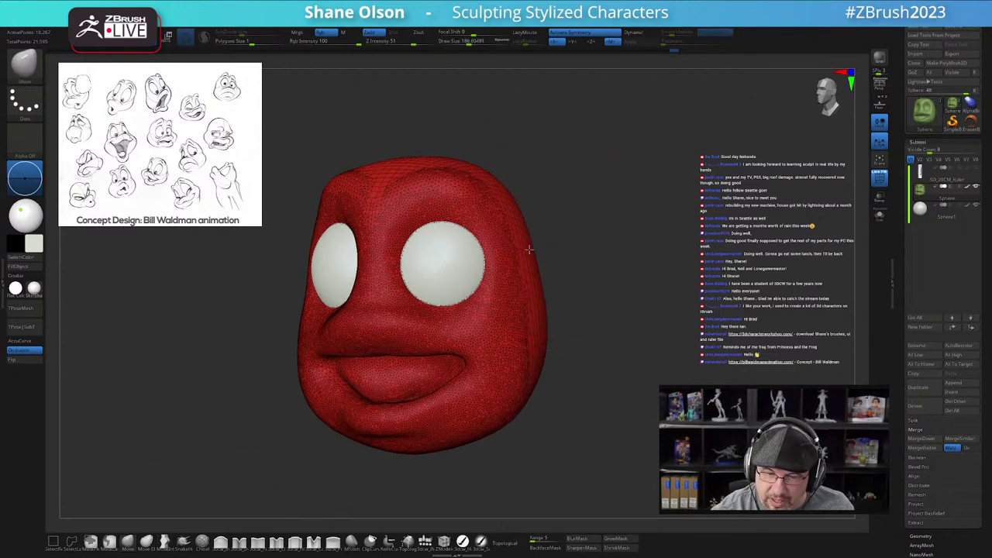
pyautogui.moveTo(600, 271); pyautogui.dragTo(581, 274)
# Step: Reshape the jaw's underside and the lower back of the head in side view with a Move brush about 217 in size
pyautogui.moveTo(644, 372); pyautogui.dragTo(601, 370)
pyautogui.keyDown('alt'); pyautogui.moveTo(647, 344); pyautogui.dragTo(644, 311); pyautogui.keyUp('alt')
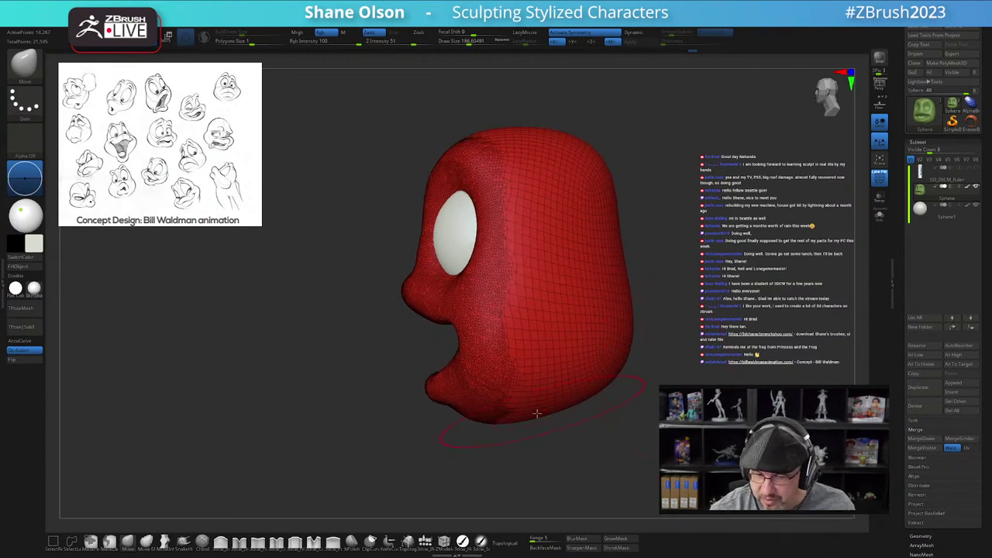
pyautogui.press('s')
pyautogui.moveTo(557, 410); pyautogui.dragTo(555, 410)
pyautogui.moveTo(548, 411); pyautogui.dragTo(582, 377)
pyautogui.moveTo(626, 302); pyautogui.dragTo(630, 287)
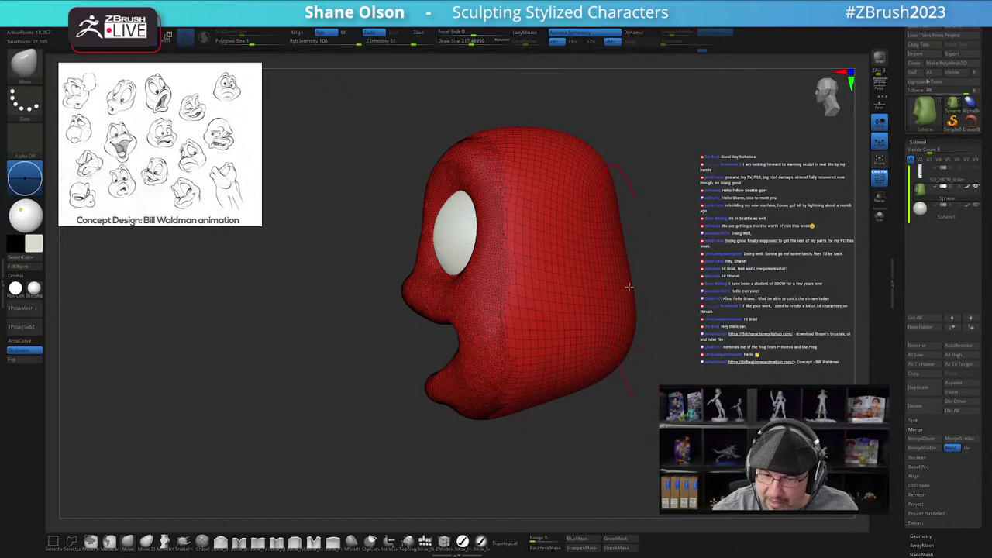
pyautogui.moveTo(634, 273)
pyautogui.mouseDown()
pyautogui.moveTo(603, 288)
pyautogui.moveTo(595, 333)
pyautogui.moveTo(565, 355)
pyautogui.moveTo(598, 406)
pyautogui.moveTo(583, 411)
pyautogui.mouseUp()
pyautogui.moveTo(583, 412)
pyautogui.mouseDown()
pyautogui.moveTo(594, 419)
pyautogui.moveTo(542, 399)
pyautogui.moveTo(550, 390)
pyautogui.mouseUp()
pyautogui.press('s')
pyautogui.moveTo(617, 342); pyautogui.dragTo(622, 284)
pyautogui.moveTo(637, 389)
pyautogui.keyDown('alt'); pyautogui.mouseDown()
pyautogui.moveTo(623, 376)
pyautogui.moveTo(656, 391)
pyautogui.moveTo(639, 411)
pyautogui.moveTo(592, 425)
pyautogui.mouseUp(); pyautogui.keyUp('alt')
# Step: Hide the wireframe and refine the head's side silhouette around the temples with the Move brush at a draw size of about 149
pyautogui.hotkey('shift', 'f')
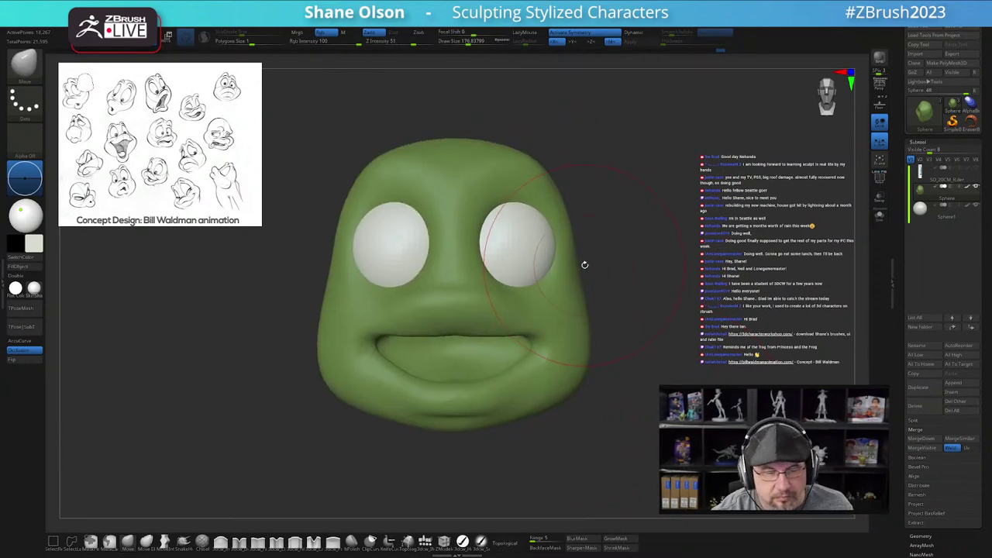
pyautogui.moveTo(587, 262)
pyautogui.mouseDown()
pyautogui.moveTo(544, 266)
pyautogui.moveTo(537, 206)
pyautogui.mouseUp()
pyautogui.press('s')
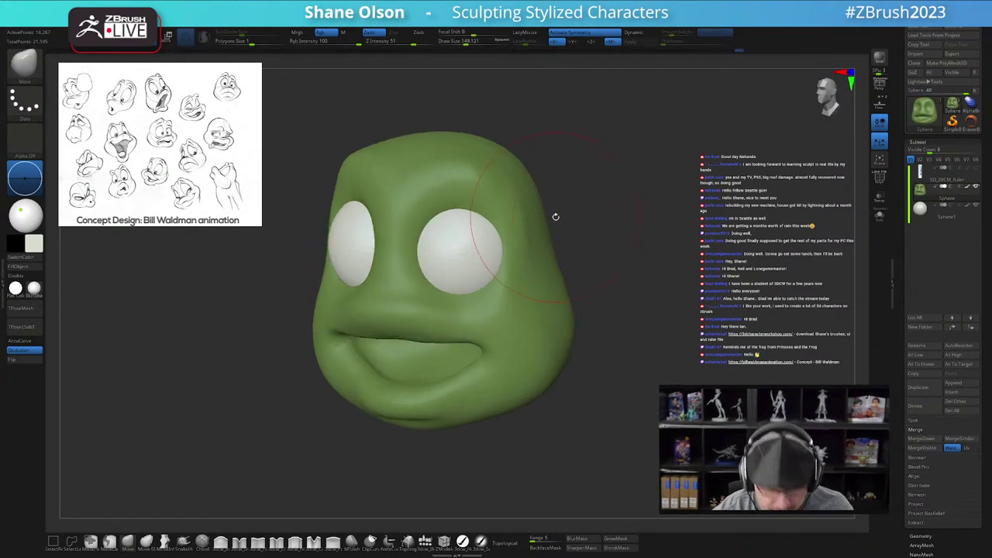
pyautogui.hotkey('shift', 'f')
pyautogui.hotkey('shift', 'f')
pyautogui.moveTo(616, 258); pyautogui.dragTo(629, 308)
pyautogui.moveTo(603, 366); pyautogui.dragTo(627, 349)
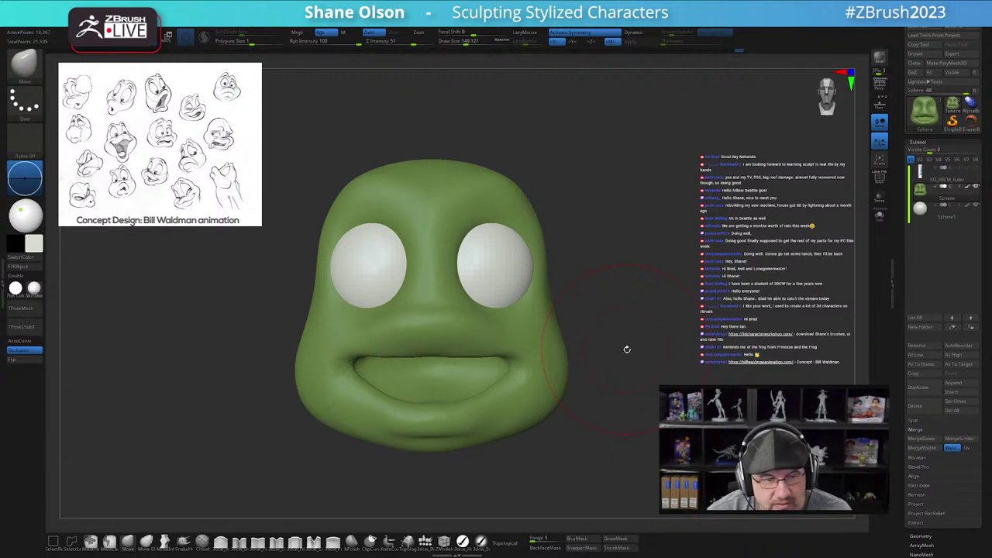
pyautogui.moveTo(573, 238); pyautogui.dragTo(611, 230)
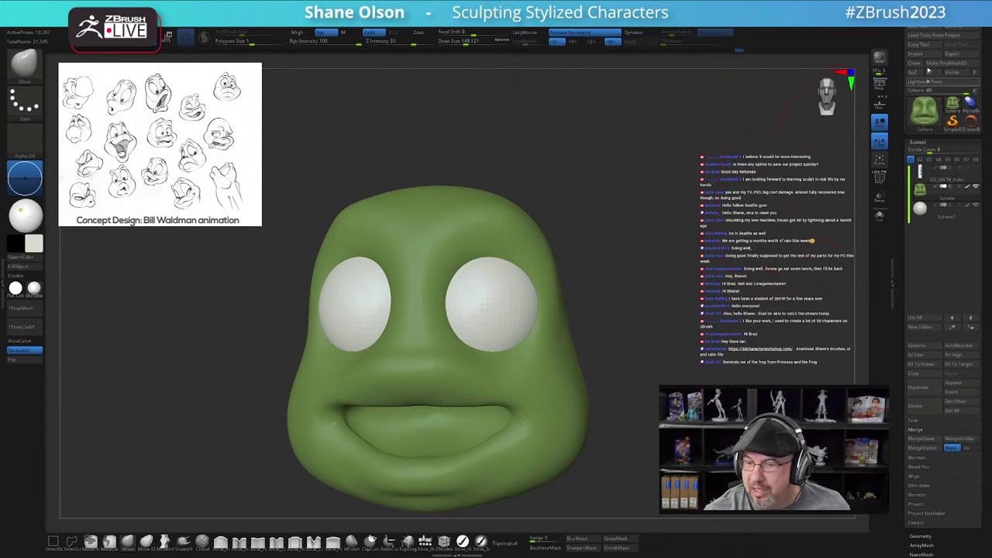
# Step: Open the save dialog for the tool and close it without saving
pyautogui.click(956, 27)
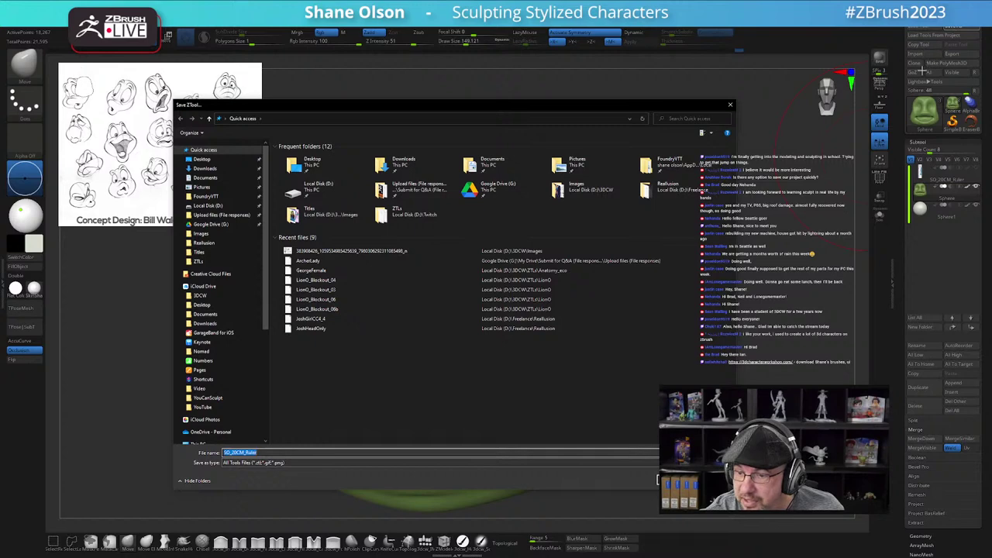
pyautogui.press('Escape')
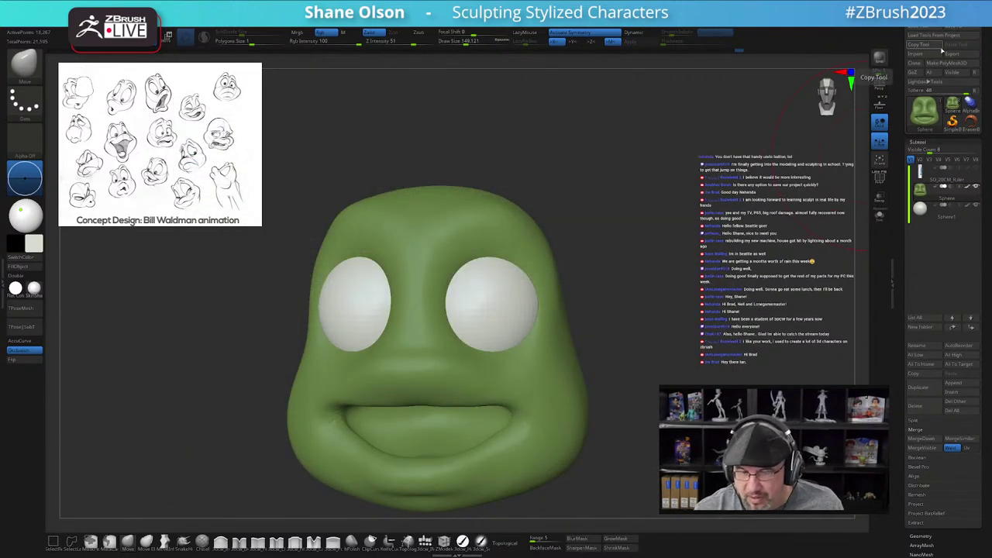
pyautogui.keyDown('alt'); pyautogui.moveTo(688, 236); pyautogui.dragTo(695, 233); pyautogui.keyUp('alt')
pyautogui.moveTo(759, 194); pyautogui.dragTo(706, 186)
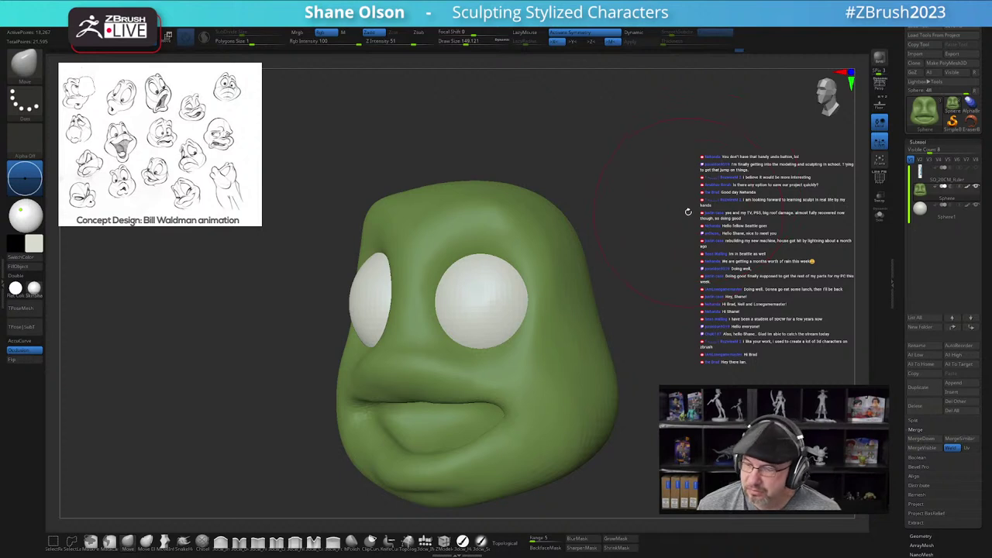
# Step: Shape the brow and the area around the eye sockets with the Move brush at a draw size of about 97
pyautogui.moveTo(475, 265); pyautogui.dragTo(493, 268, button='right')
pyautogui.press('s')
pyautogui.moveTo(479, 232); pyautogui.dragTo(472, 233)
pyautogui.moveTo(474, 233)
pyautogui.keyDown('alt'); pyautogui.mouseDown(button='right')
pyautogui.moveTo(467, 265)
pyautogui.moveTo(473, 237)
pyautogui.mouseUp(button='right'); pyautogui.keyUp('alt')
pyautogui.moveTo(449, 264)
pyautogui.mouseDown()
pyautogui.moveTo(457, 249)
pyautogui.moveTo(498, 252)
pyautogui.mouseUp()
pyautogui.moveTo(527, 262); pyautogui.dragTo(509, 266, button='right')
pyautogui.moveTo(506, 275); pyautogui.dragTo(516, 276)
pyautogui.moveTo(520, 277)
pyautogui.mouseDown(button='right')
pyautogui.moveTo(503, 279)
pyautogui.moveTo(537, 287)
pyautogui.moveTo(558, 273)
pyautogui.moveTo(567, 290)
pyautogui.mouseUp(button='right')
pyautogui.moveTo(571, 338)
pyautogui.keyDown('alt'); pyautogui.mouseDown(button='right')
pyautogui.moveTo(565, 261)
pyautogui.moveTo(546, 263)
pyautogui.mouseUp(button='right'); pyautogui.keyUp('alt')
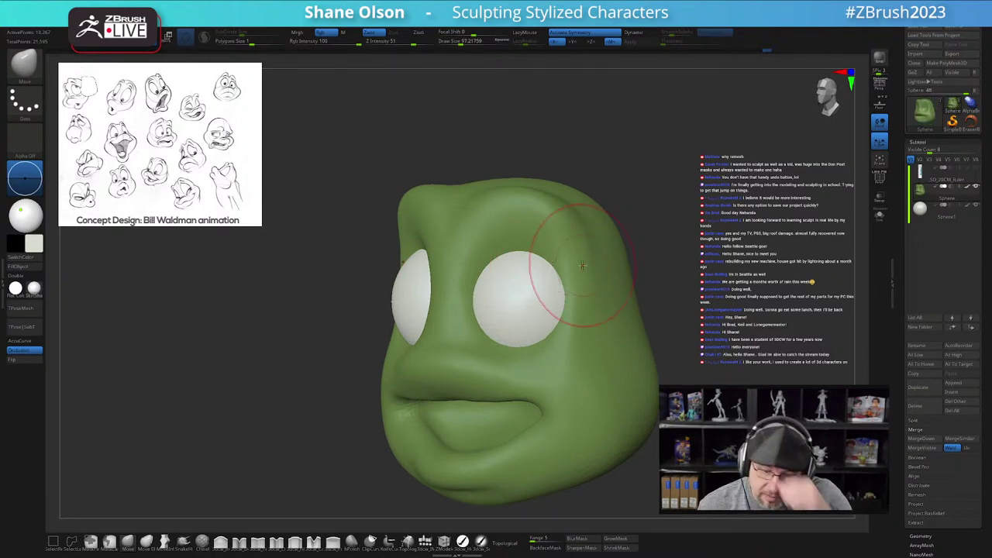
# Step: Show the head's wireframe and inspect the face from the front
pyautogui.hotkey('shift', 'f')
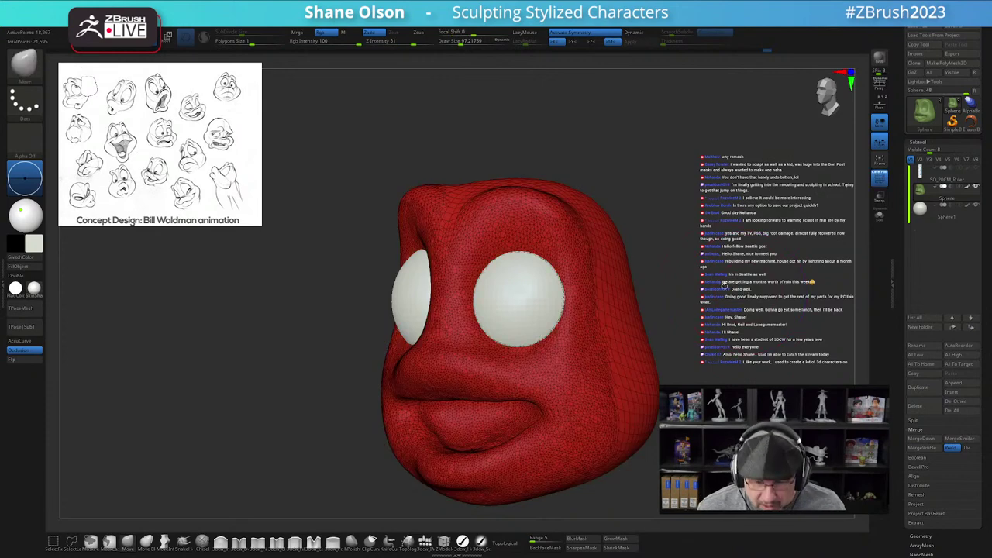
pyautogui.moveTo(738, 288); pyautogui.dragTo(746, 289, button='right')
pyautogui.moveTo(746, 288)
pyautogui.mouseDown()
pyautogui.moveTo(755, 287)
pyautogui.moveTo(734, 286)
pyautogui.moveTo(711, 341)
pyautogui.moveTo(745, 304)
pyautogui.mouseUp()
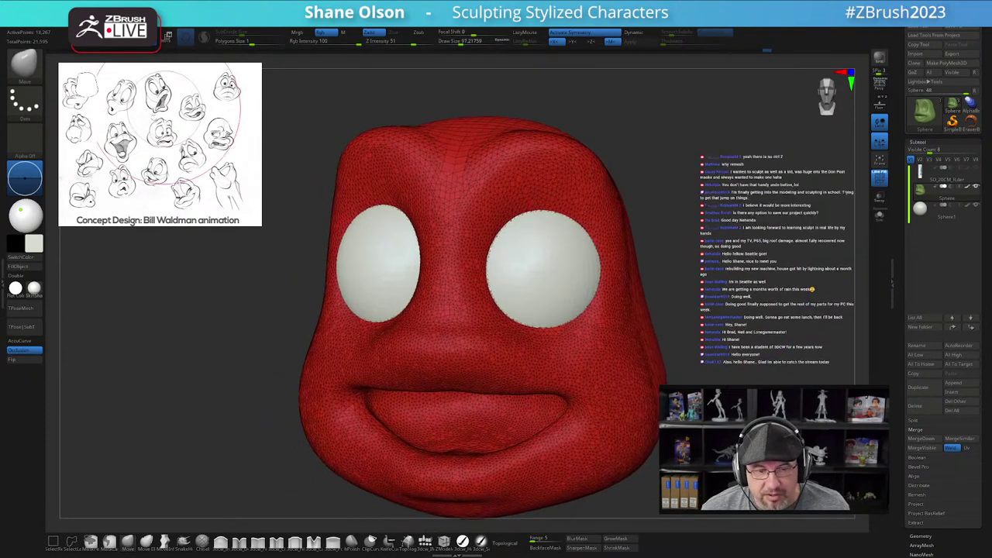
# Step: Shape the lower lip and the inside of the mouth with the Move brush at a draw size of about 71
pyautogui.press('s')
pyautogui.moveTo(222, 385); pyautogui.dragTo(216, 386)
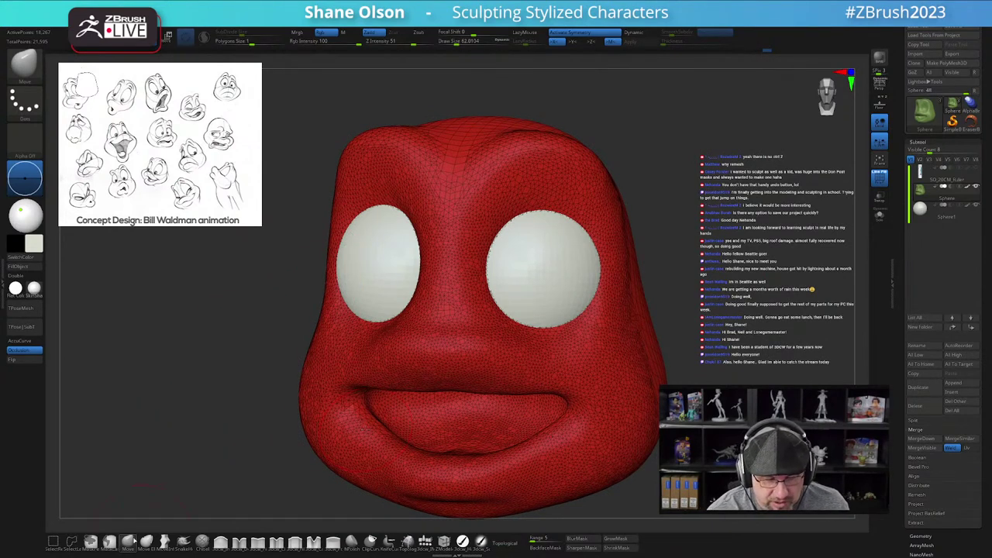
pyautogui.press('s')
pyautogui.moveTo(468, 426); pyautogui.dragTo(470, 427)
pyautogui.moveTo(469, 426); pyautogui.dragTo(465, 445, button='right')
pyautogui.moveTo(465, 449); pyautogui.dragTo(460, 443)
pyautogui.keyDown('shift'); pyautogui.moveTo(467, 408); pyautogui.dragTo(443, 398, button='right'); pyautogui.keyUp('shift')
pyautogui.moveTo(426, 397); pyautogui.dragTo(409, 389)
# Step: Refine the mouth corners from below and from the front with the Move brush
pyautogui.moveTo(474, 444); pyautogui.dragTo(497, 378, button='right')
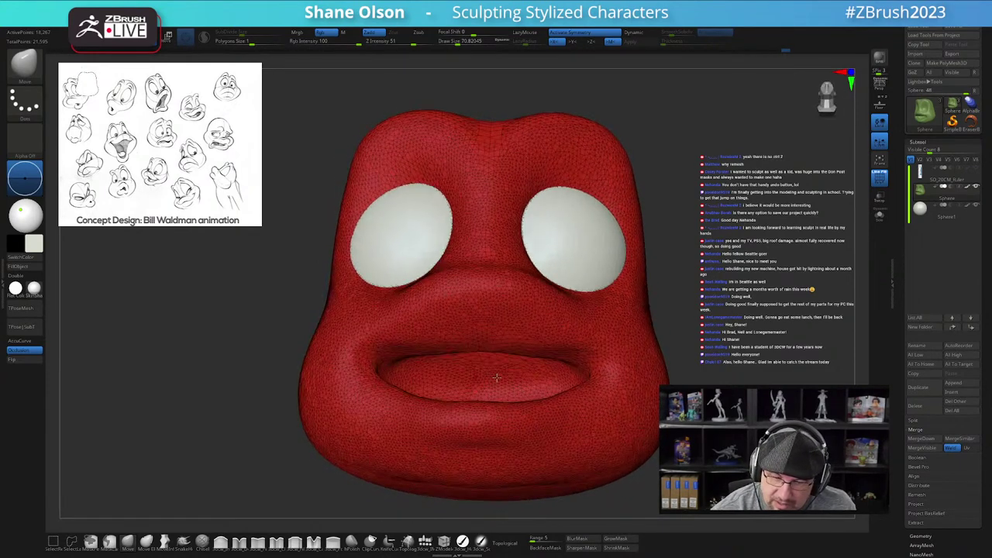
pyautogui.moveTo(432, 372); pyautogui.dragTo(404, 375)
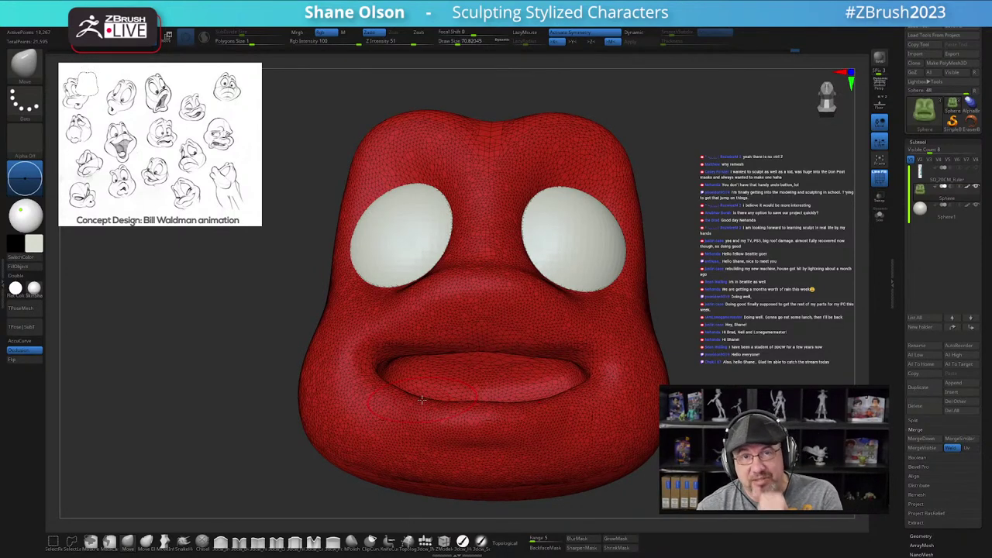
pyautogui.moveTo(447, 359); pyautogui.dragTo(419, 380, button='right')
pyautogui.moveTo(419, 380); pyautogui.dragTo(393, 378)
pyautogui.keyDown('shift'); pyautogui.moveTo(502, 401); pyautogui.dragTo(559, 449, button='right'); pyautogui.keyUp('shift')
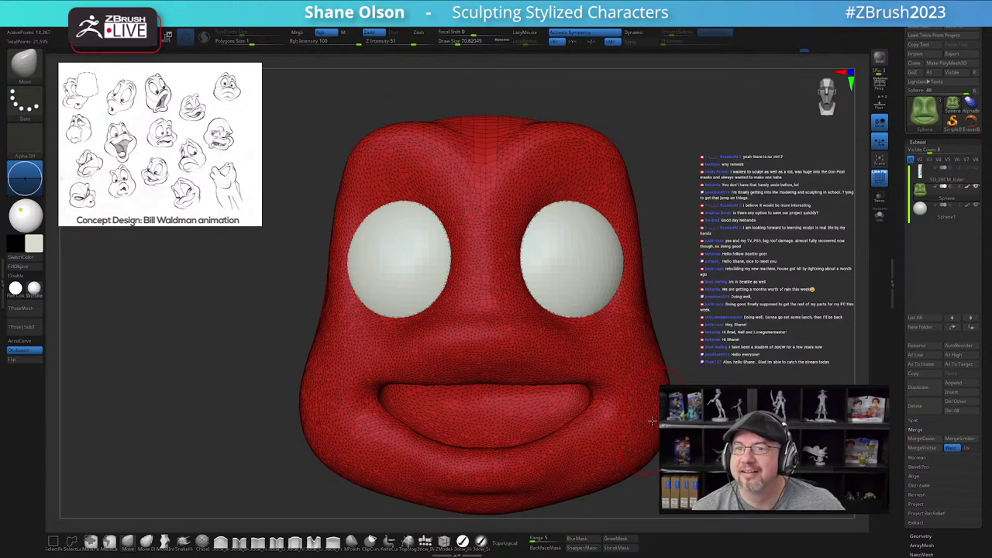
pyautogui.keyDown('alt'); pyautogui.moveTo(674, 294); pyautogui.dragTo(642, 267); pyautogui.keyUp('alt')
pyautogui.keyDown('alt'); pyautogui.moveTo(648, 304); pyautogui.dragTo(621, 317); pyautogui.keyUp('alt')
pyautogui.moveTo(447, 420); pyautogui.dragTo(478, 430, button='right')
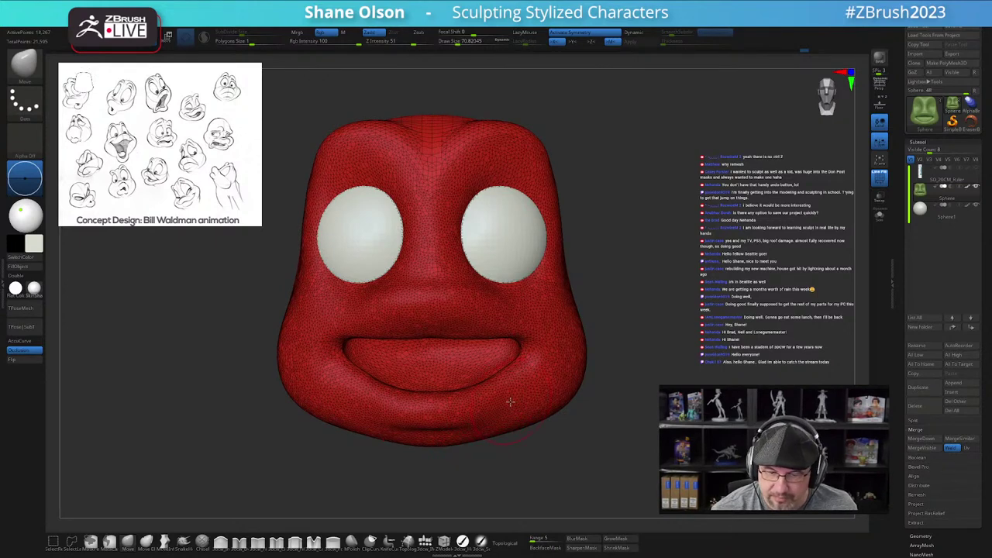
# Step: Smooth the area along the mouth and set the head's polygon size to about 0.218 for a denser mesh
pyautogui.moveTo(644, 316); pyautogui.dragTo(611, 313)
pyautogui.moveTo(521, 348)
pyautogui.mouseDown(button='right')
pyautogui.moveTo(527, 311)
pyautogui.moveTo(490, 353)
pyautogui.moveTo(468, 307)
pyautogui.mouseUp(button='right')
pyautogui.moveTo(454, 349)
pyautogui.keyDown('shift'); pyautogui.mouseDown()
pyautogui.moveTo(444, 354)
pyautogui.moveTo(500, 347)
pyautogui.mouseUp(); pyautogui.keyUp('shift')
pyautogui.moveTo(241, 32)
pyautogui.mouseDown()
pyautogui.moveTo(251, 42)
pyautogui.moveTo(241, 43)
pyautogui.mouseUp()
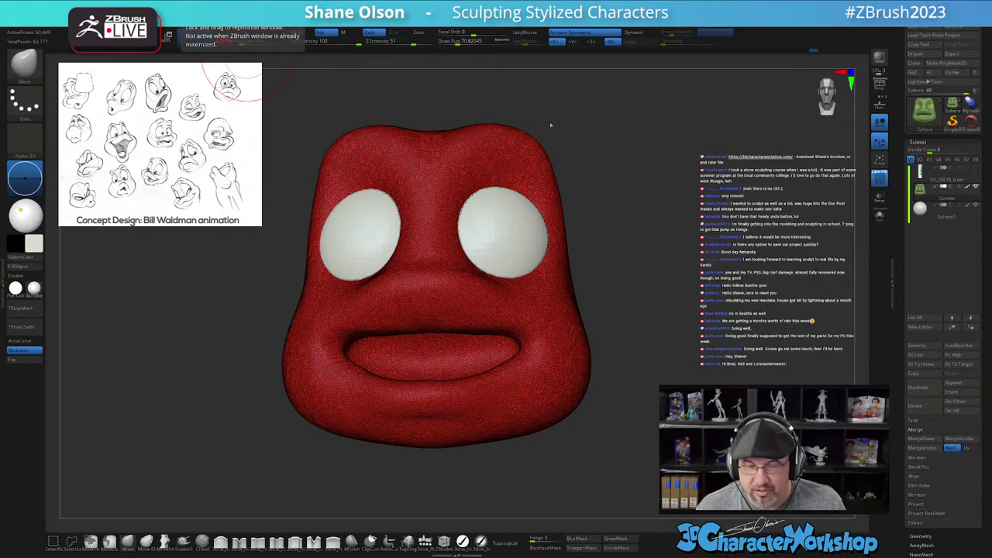
pyautogui.press('space')
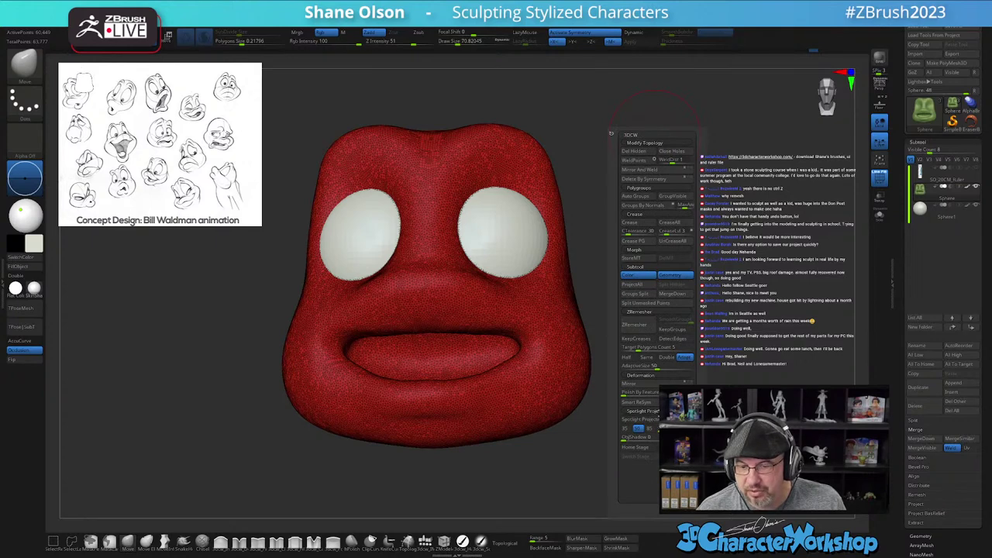
pyautogui.press('space')
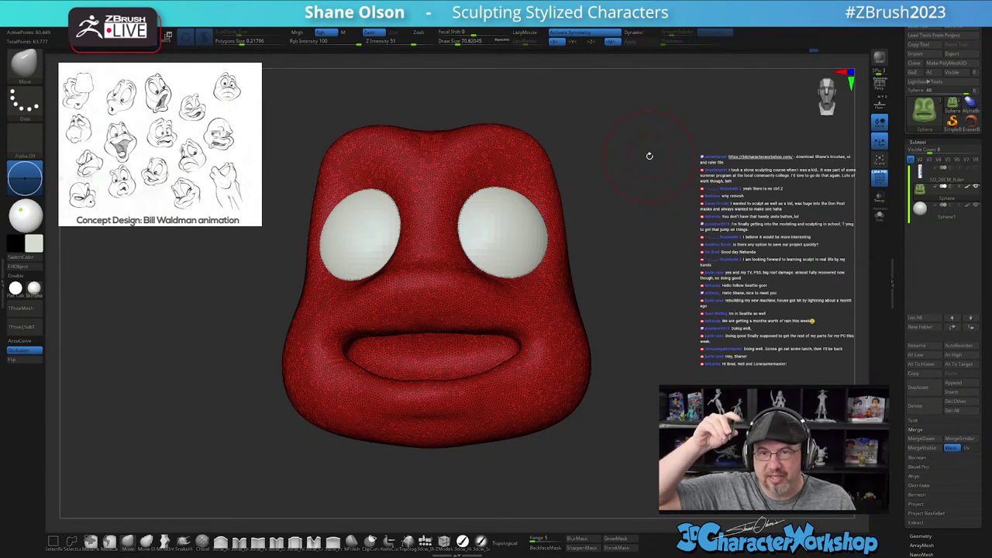
pyautogui.press('space')
pyautogui.press('space')
pyautogui.press('space')
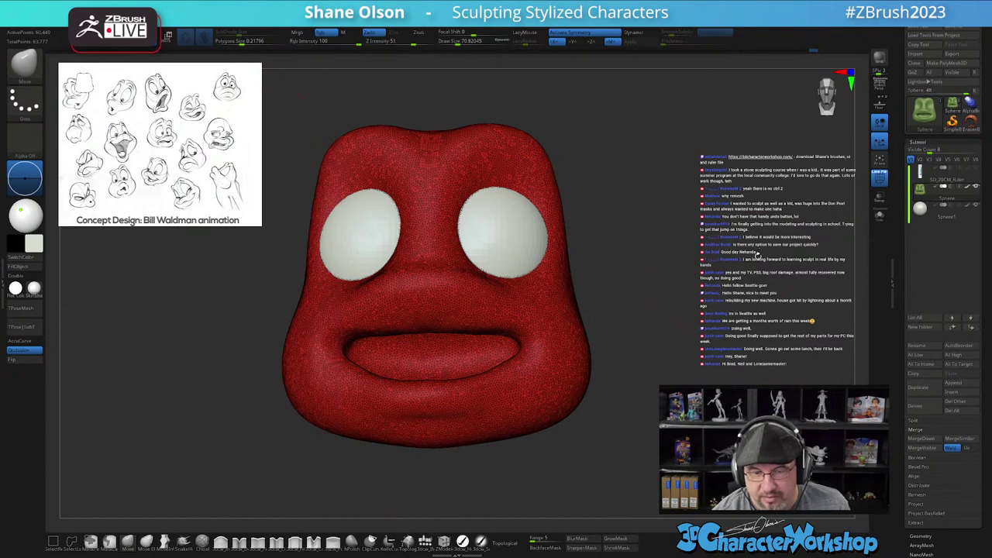
# Step: Adjust the mouth corners and the neighbouring cheek area with the Move brush at a draw size of about 71
pyautogui.keyDown('shift'); pyautogui.moveTo(708, 301); pyautogui.dragTo(704, 326); pyautogui.keyUp('shift')
pyautogui.keyDown('alt'); pyautogui.moveTo(656, 410); pyautogui.dragTo(648, 434); pyautogui.keyUp('alt')
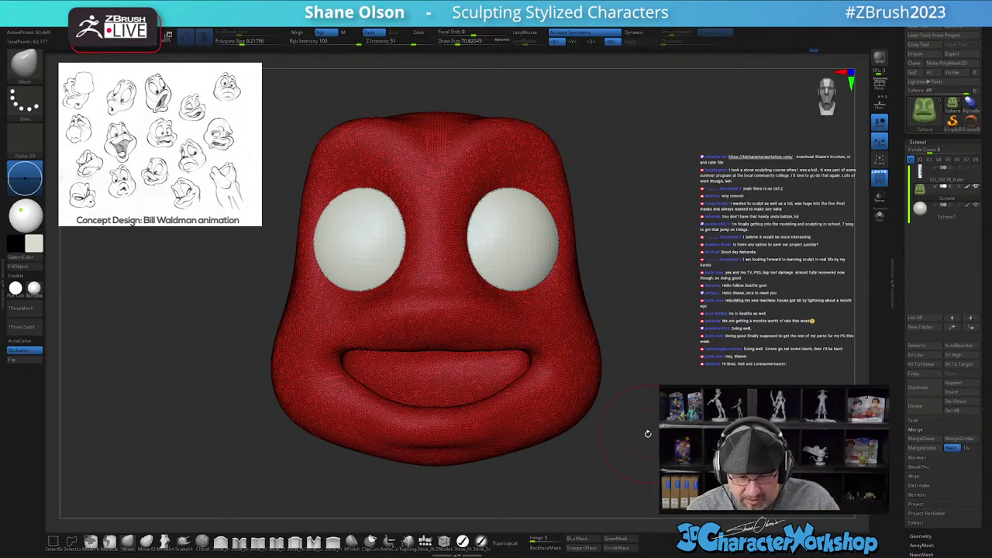
pyautogui.moveTo(590, 431); pyautogui.dragTo(573, 388)
pyautogui.moveTo(470, 353)
pyautogui.mouseDown(button='right')
pyautogui.moveTo(412, 328)
pyautogui.moveTo(432, 368)
pyautogui.moveTo(434, 348)
pyautogui.mouseUp(button='right')
pyautogui.moveTo(402, 359)
pyautogui.mouseDown()
pyautogui.moveTo(397, 347)
pyautogui.moveTo(363, 360)
pyautogui.mouseUp()
pyautogui.moveTo(428, 339)
pyautogui.mouseDown()
pyautogui.moveTo(418, 336)
pyautogui.moveTo(428, 337)
pyautogui.mouseUp()
# Step: Reshape the upper lip and mouth opening with the Move brush at a draw size of about 97
pyautogui.press('s')
pyautogui.moveTo(428, 335)
pyautogui.mouseDown()
pyautogui.moveTo(409, 328)
pyautogui.moveTo(365, 360)
pyautogui.mouseUp()
pyautogui.moveTo(443, 335); pyautogui.dragTo(387, 407, button='right')
pyautogui.moveTo(386, 399); pyautogui.dragTo(451, 428)
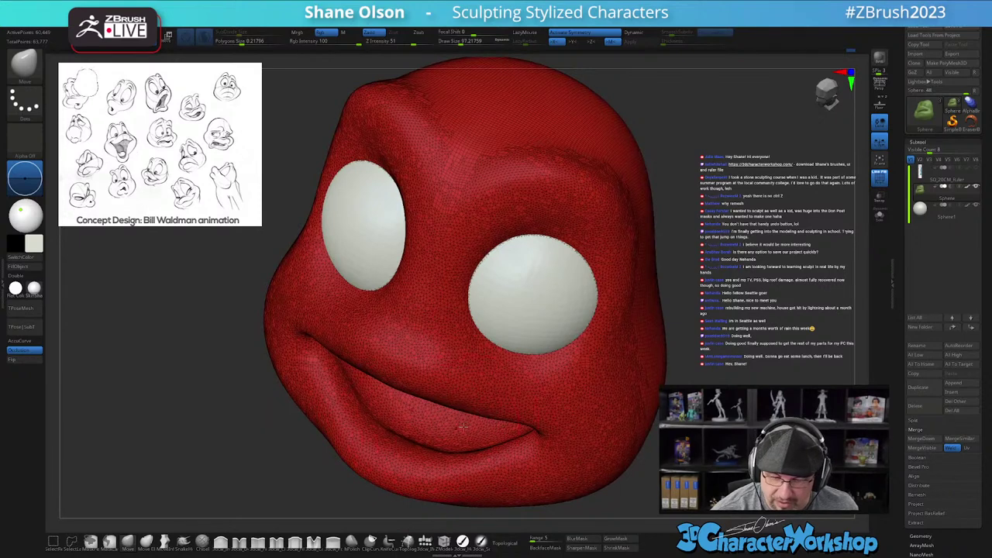
pyautogui.keyDown('shift'); pyautogui.moveTo(471, 433); pyautogui.dragTo(504, 416, button='right'); pyautogui.keyUp('shift')
pyautogui.keyDown('ctrl'); pyautogui.moveTo(597, 443); pyautogui.dragTo(598, 428, button='right'); pyautogui.keyUp('ctrl')
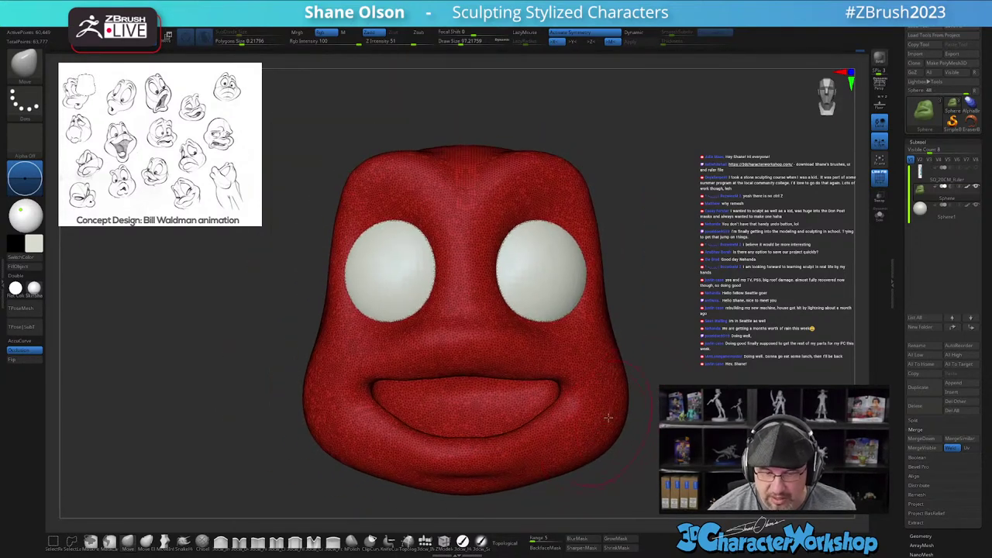
pyautogui.keyDown('alt'); pyautogui.moveTo(678, 348); pyautogui.dragTo(676, 339, button='right'); pyautogui.keyUp('alt')
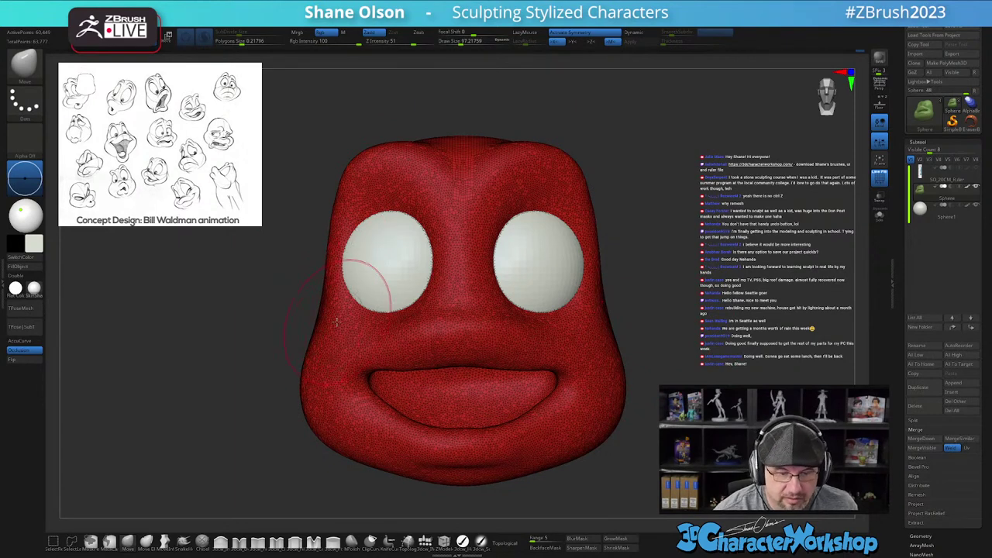
# Step: Smooth the transition between the mouth corner and the cheek
pyautogui.moveTo(347, 358); pyautogui.dragTo(405, 355, button='right')
pyautogui.moveTo(356, 373)
pyautogui.keyDown('shift'); pyautogui.mouseDown()
pyautogui.moveTo(394, 449)
pyautogui.moveTo(378, 365)
pyautogui.mouseUp(); pyautogui.keyUp('shift')
pyautogui.moveTo(504, 387); pyautogui.dragTo(459, 405, button='right')
pyautogui.moveTo(383, 362)
pyautogui.mouseDown(button='right')
pyautogui.moveTo(410, 368)
pyautogui.moveTo(392, 384)
pyautogui.moveTo(398, 365)
pyautogui.mouseUp(button='right')
pyautogui.keyDown('alt'); pyautogui.moveTo(265, 452); pyautogui.dragTo(288, 452, button='right'); pyautogui.keyUp('alt')
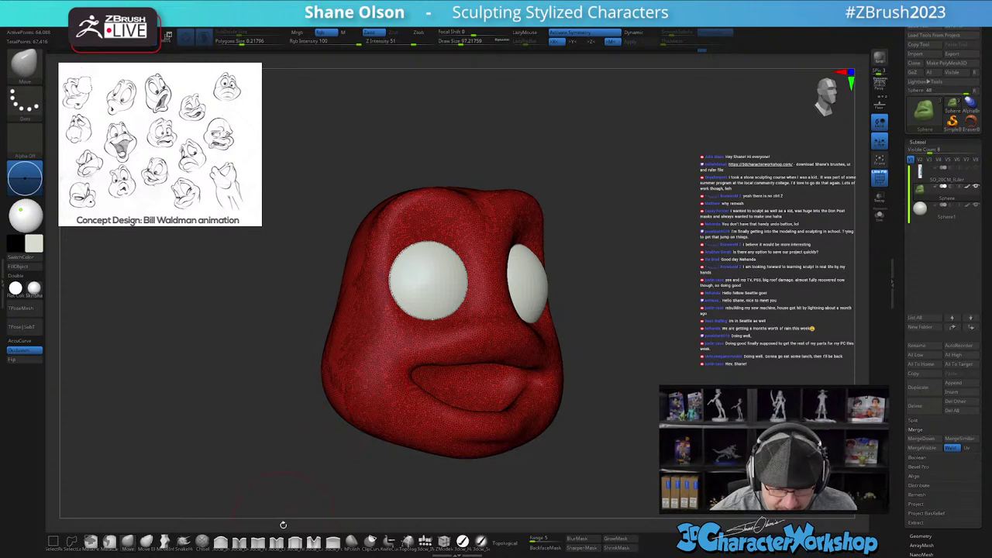
# Step: Hide the wireframe and build up the cheek beside the mouth with the 3dcw detail brush at a draw size of about 74
pyautogui.click(258, 544)
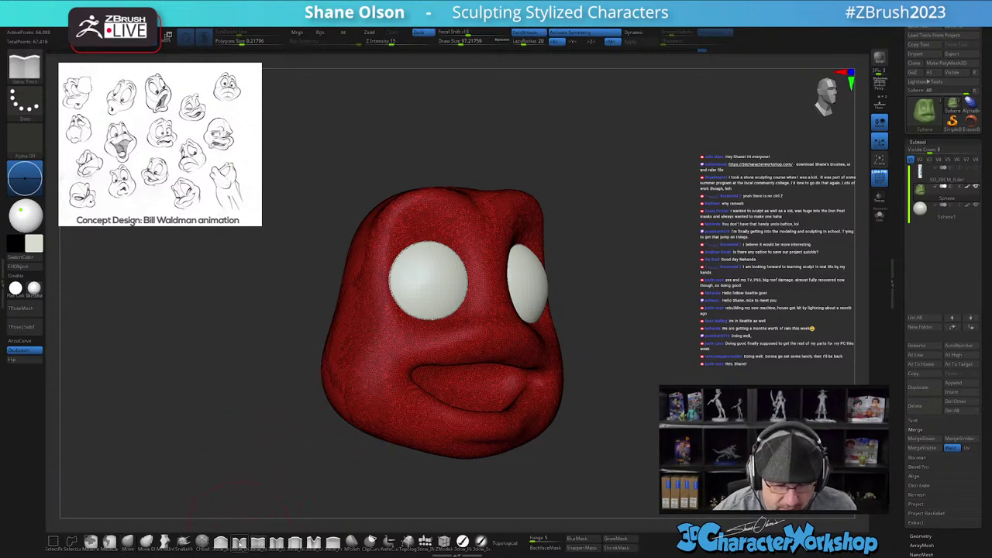
pyautogui.click(240, 543)
pyautogui.press('s')
pyautogui.click(287, 449)
pyautogui.moveTo(300, 437)
pyautogui.keyDown('alt'); pyautogui.mouseDown(button='right')
pyautogui.moveTo(308, 465)
pyautogui.moveTo(346, 451)
pyautogui.moveTo(533, 456)
pyautogui.moveTo(532, 478)
pyautogui.moveTo(590, 398)
pyautogui.moveTo(550, 408)
pyautogui.mouseUp(button='right'); pyautogui.keyUp('alt')
pyautogui.hotkey('shift', 'f')
pyautogui.moveTo(396, 321)
pyautogui.keyDown('ctrl'); pyautogui.mouseDown(button='right')
pyautogui.moveTo(399, 341)
pyautogui.moveTo(405, 325)
pyautogui.mouseUp(button='right'); pyautogui.keyUp('ctrl')
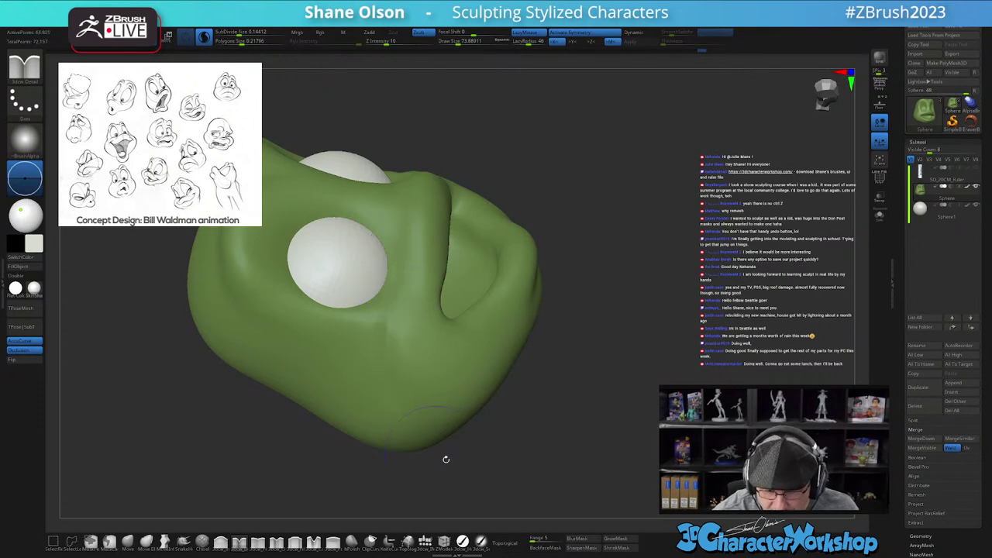
pyautogui.moveTo(575, 436)
pyautogui.mouseDown(button='right')
pyautogui.moveTo(550, 466)
pyautogui.moveTo(645, 407)
pyautogui.moveTo(657, 322)
pyautogui.moveTo(602, 414)
pyautogui.moveTo(543, 427)
pyautogui.moveTo(630, 412)
pyautogui.moveTo(640, 389)
pyautogui.moveTo(763, 393)
pyautogui.moveTo(667, 395)
pyautogui.mouseUp(button='right')
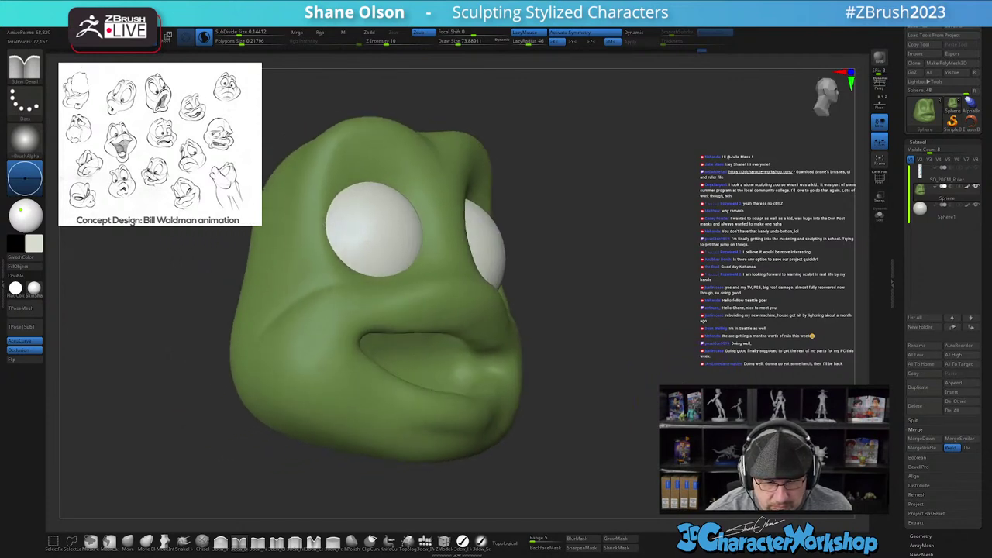
# Step: Smooth the cheek fold running from beneath the eye towards the side of the head
pyautogui.moveTo(469, 411); pyautogui.dragTo(518, 416, button='right')
pyautogui.press('shift')
pyautogui.moveTo(311, 431)
pyautogui.mouseDown(button='right')
pyautogui.moveTo(268, 404)
pyautogui.moveTo(342, 364)
pyautogui.mouseUp(button='right')
pyautogui.keyDown('shift'); pyautogui.moveTo(342, 365); pyautogui.dragTo(318, 283); pyautogui.keyUp('shift')
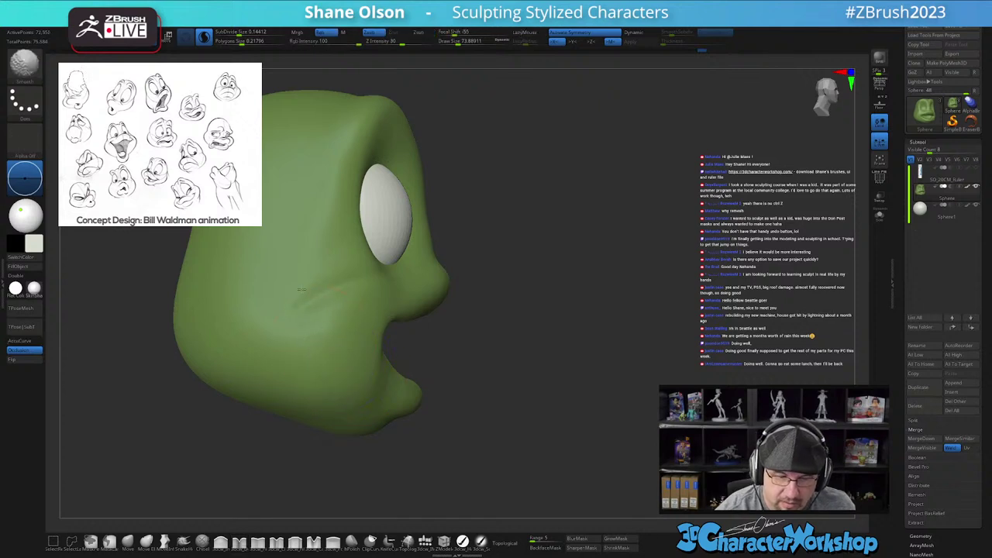
pyautogui.moveTo(458, 300)
pyautogui.mouseDown(button='right')
pyautogui.moveTo(437, 310)
pyautogui.moveTo(426, 303)
pyautogui.mouseUp(button='right')
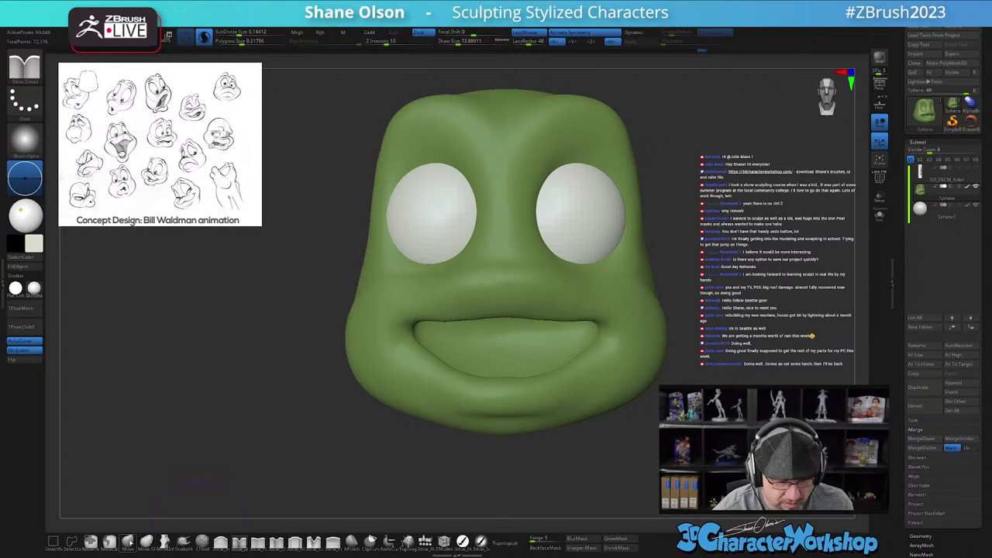
# Step: Tuck in the head's outline above the cheeks with the Move brush at a draw size of 112
pyautogui.click(128, 542)
pyautogui.press('s')
pyautogui.moveTo(264, 463); pyautogui.dragTo(268, 463)
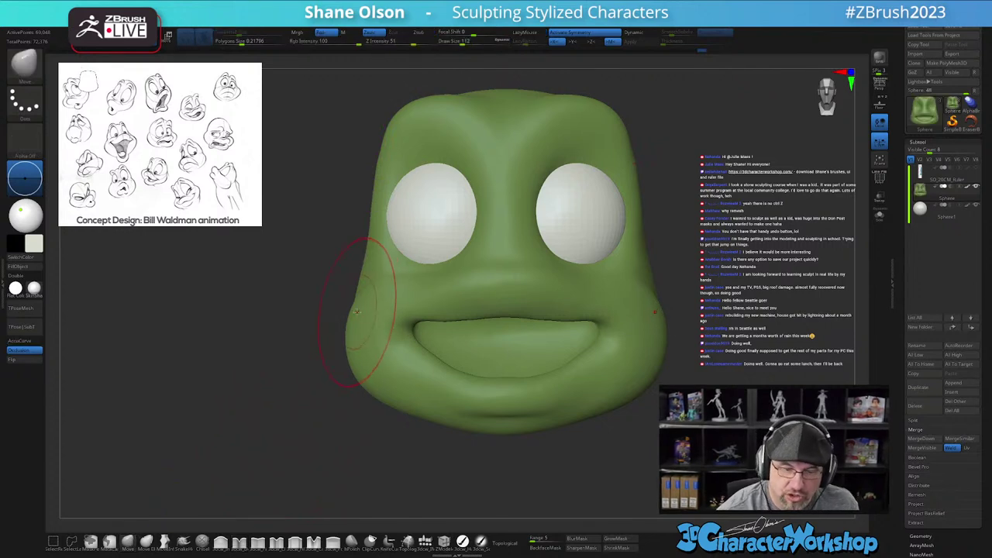
pyautogui.moveTo(358, 307); pyautogui.dragTo(357, 298)
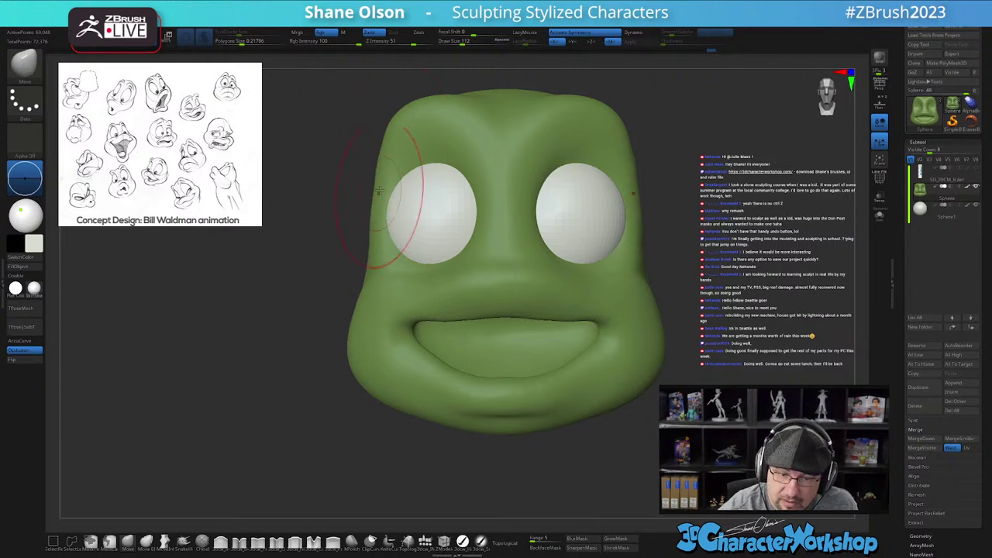
pyautogui.keyDown('alt'); pyautogui.moveTo(405, 127); pyautogui.dragTo(397, 157, button='right'); pyautogui.keyUp('alt')
# Step: Reshape the brow corners and the middle of the forehead with the Move brush at a draw size of about 179
pyautogui.press('s')
pyautogui.moveTo(405, 150)
pyautogui.mouseDown()
pyautogui.moveTo(417, 141)
pyautogui.moveTo(401, 166)
pyautogui.mouseUp()
pyautogui.moveTo(419, 130); pyautogui.dragTo(443, 142)
pyautogui.moveTo(508, 159); pyautogui.dragTo(512, 129, button='right')
pyautogui.moveTo(496, 145); pyautogui.dragTo(493, 164)
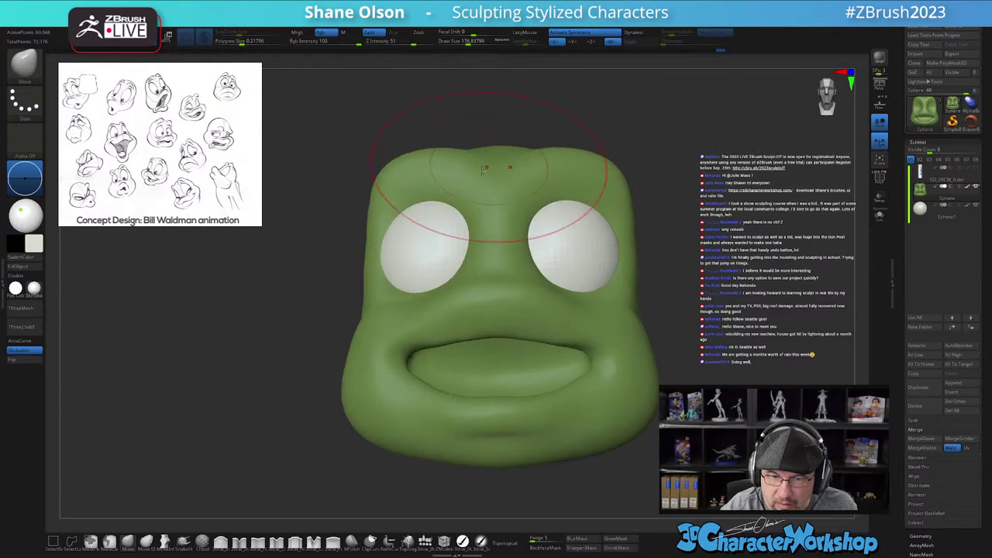
# Step: Pull the cheeks and lower jaw outwards with the Move brush to widen the lower face
pyautogui.press('s')
pyautogui.moveTo(361, 374)
pyautogui.mouseDown()
pyautogui.moveTo(340, 361)
pyautogui.moveTo(336, 388)
pyautogui.mouseUp()
pyautogui.moveTo(399, 426)
pyautogui.mouseDown(button='right')
pyautogui.moveTo(409, 468)
pyautogui.moveTo(398, 483)
pyautogui.mouseUp(button='right')
pyautogui.moveTo(371, 424); pyautogui.dragTo(364, 427)
pyautogui.moveTo(417, 444); pyautogui.dragTo(469, 421, button='right')
pyautogui.moveTo(698, 380)
pyautogui.keyDown('shift'); pyautogui.mouseDown(button='right')
pyautogui.moveTo(706, 384)
pyautogui.moveTo(632, 376)
pyautogui.mouseUp(button='right'); pyautogui.keyUp('shift')
# Step: Refine the upper lip's edge and the mouth corner at a draw size of about 71, smoothing the corner
pyautogui.moveTo(464, 42); pyautogui.dragTo(460, 43)
pyautogui.moveTo(698, 380)
pyautogui.mouseDown(button='right')
pyautogui.moveTo(628, 387)
pyautogui.moveTo(702, 405)
pyautogui.mouseUp(button='right')
pyautogui.press('[')
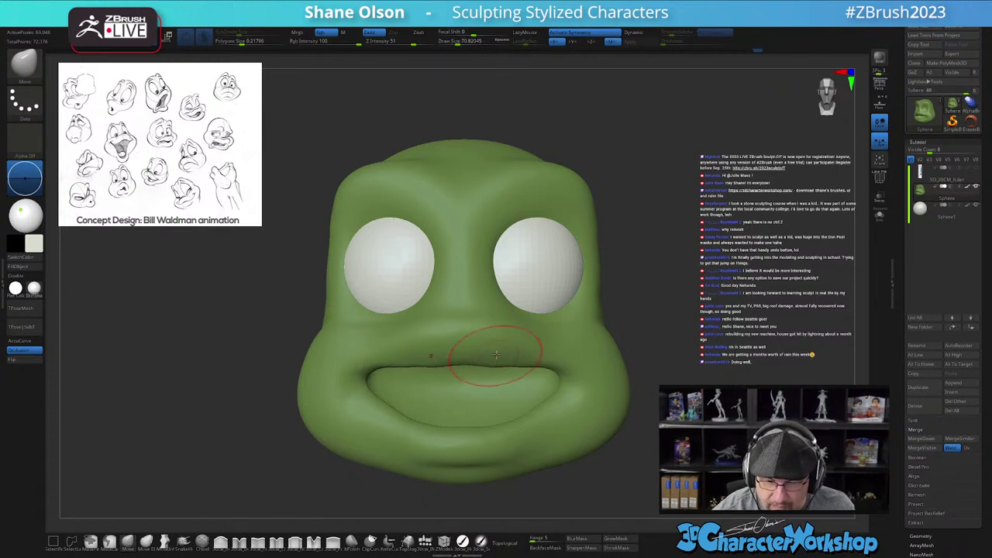
pyautogui.moveTo(495, 358); pyautogui.dragTo(482, 354, button='right')
pyautogui.moveTo(483, 372); pyautogui.dragTo(483, 356)
pyautogui.moveTo(436, 389); pyautogui.dragTo(424, 382)
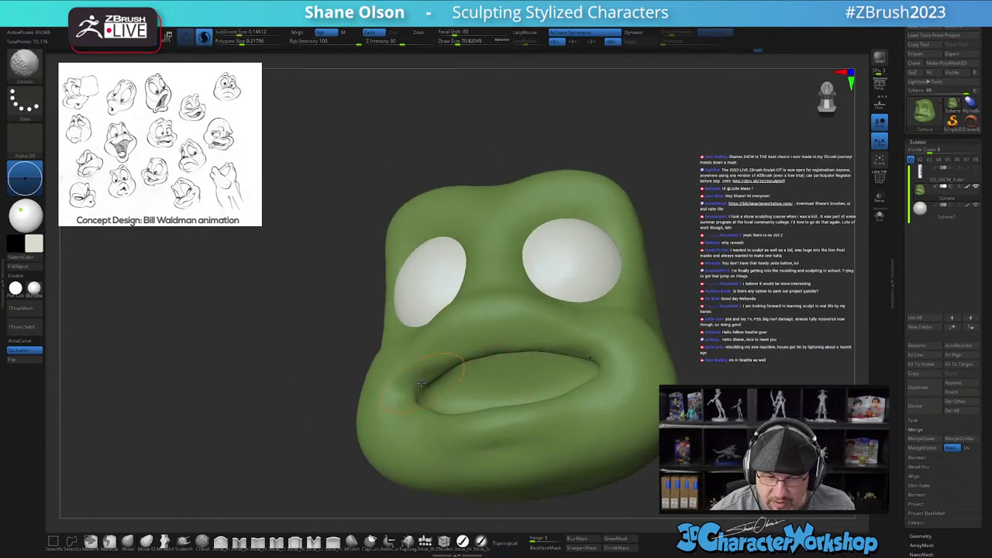
pyautogui.moveTo(681, 318)
pyautogui.mouseDown()
pyautogui.moveTo(699, 338)
pyautogui.moveTo(695, 375)
pyautogui.mouseUp()
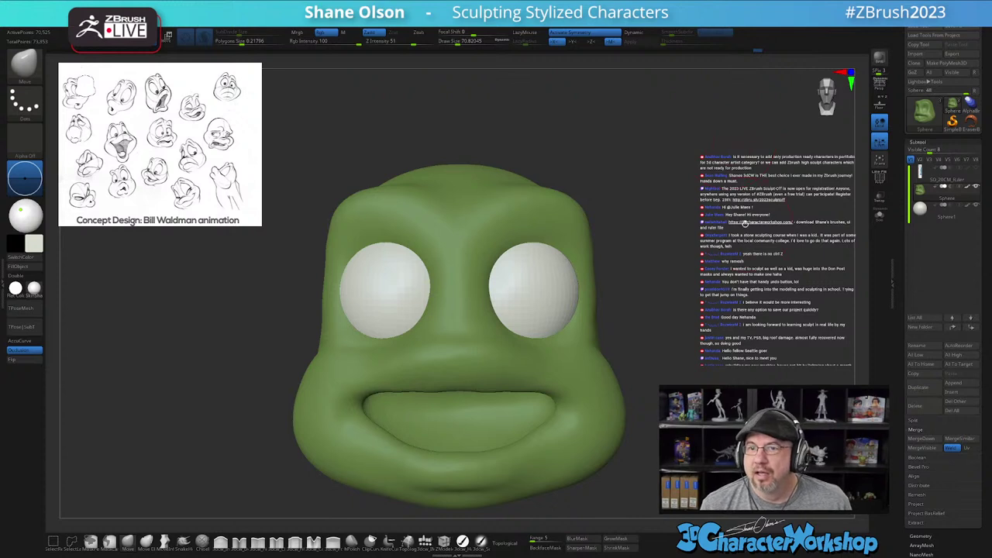
# Step: Select the eyeballs and scale them up slightly with the Gizmo
pyautogui.keyDown('alt'); pyautogui.moveTo(733, 225); pyautogui.dragTo(724, 200); pyautogui.keyUp('alt')
pyautogui.keyDown('alt'); pyautogui.click(527, 259); pyautogui.keyUp('alt')
pyautogui.moveTo(700, 276); pyautogui.dragTo(685, 253)
pyautogui.press('w')
pyautogui.keyDown('alt'); pyautogui.moveTo(737, 221); pyautogui.dragTo(676, 227); pyautogui.keyUp('alt')
pyautogui.keyDown('alt'); pyautogui.moveTo(697, 274); pyautogui.dragTo(692, 252); pyautogui.keyUp('alt')
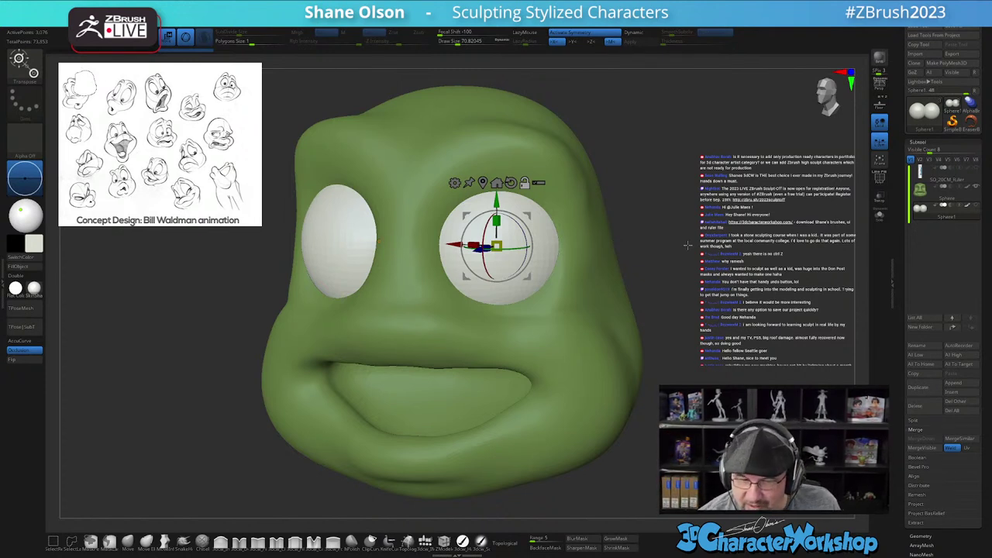
pyautogui.moveTo(503, 234)
pyautogui.mouseDown(button='right')
pyautogui.moveTo(508, 226)
pyautogui.moveTo(508, 250)
pyautogui.mouseUp(button='right')
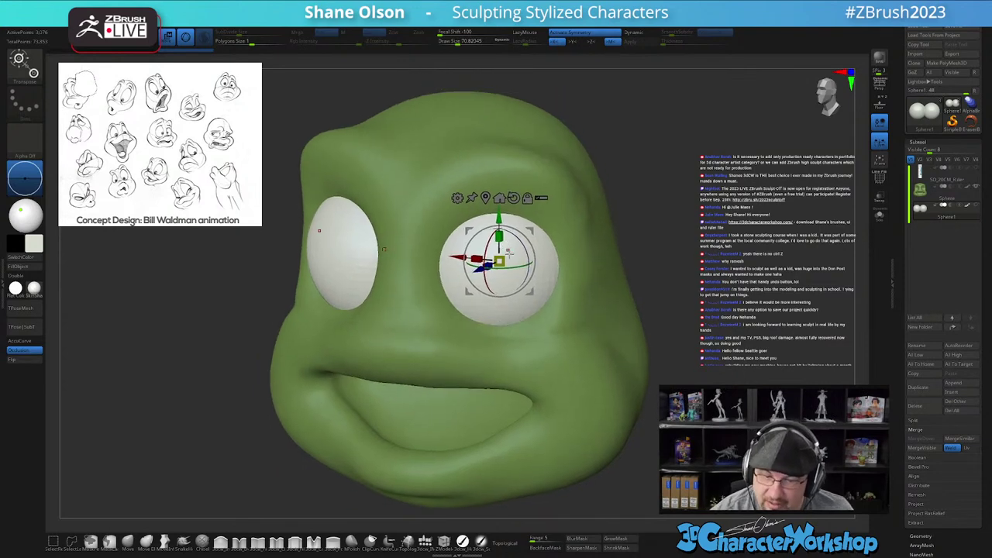
pyautogui.moveTo(504, 257); pyautogui.dragTo(510, 250)
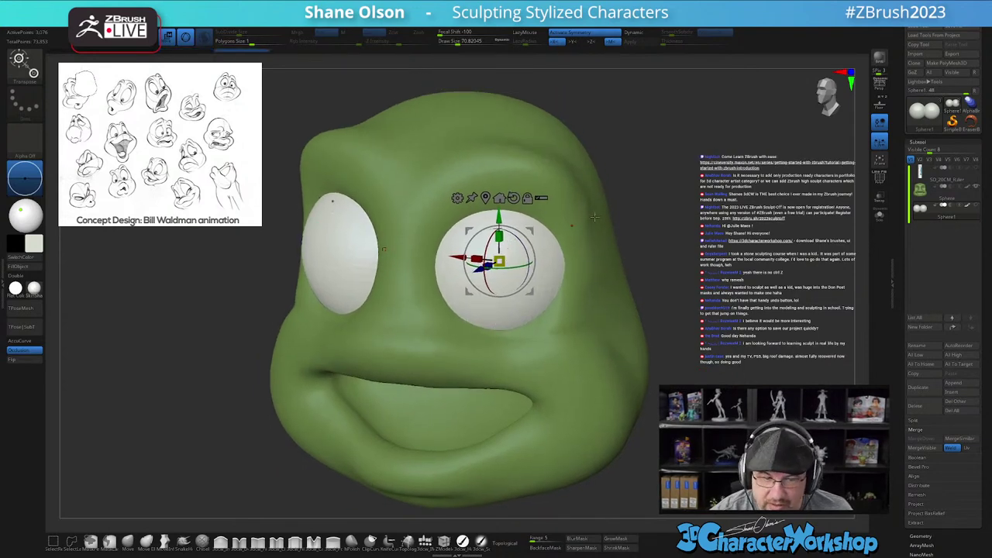
# Step: Fine-tune the eyeballs' placement in the sockets from the side view with the Gizmo
pyautogui.moveTo(645, 217); pyautogui.dragTo(580, 212, button='right')
pyautogui.moveTo(555, 231); pyautogui.dragTo(559, 228)
pyautogui.moveTo(640, 301); pyautogui.dragTo(600, 322, button='right')
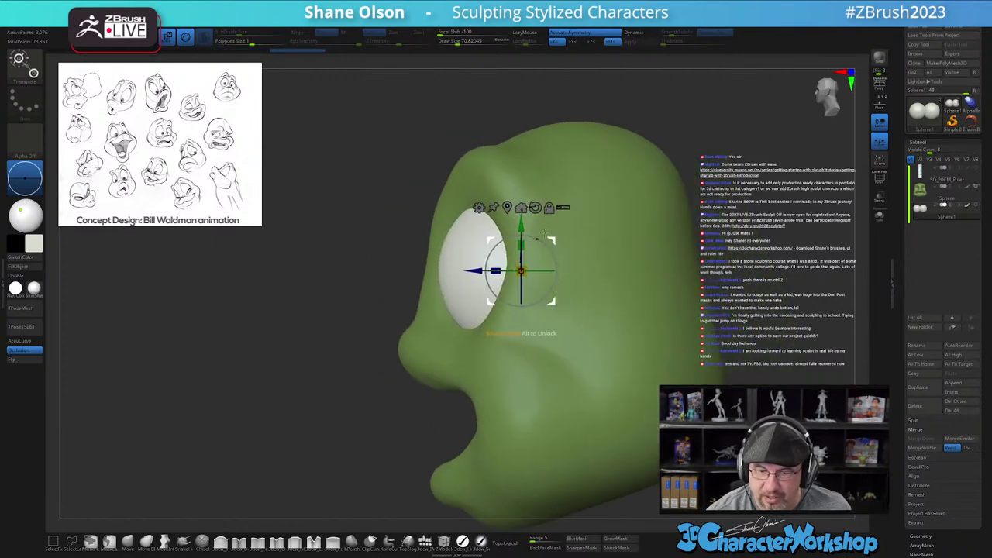
pyautogui.moveTo(555, 233); pyautogui.dragTo(556, 232)
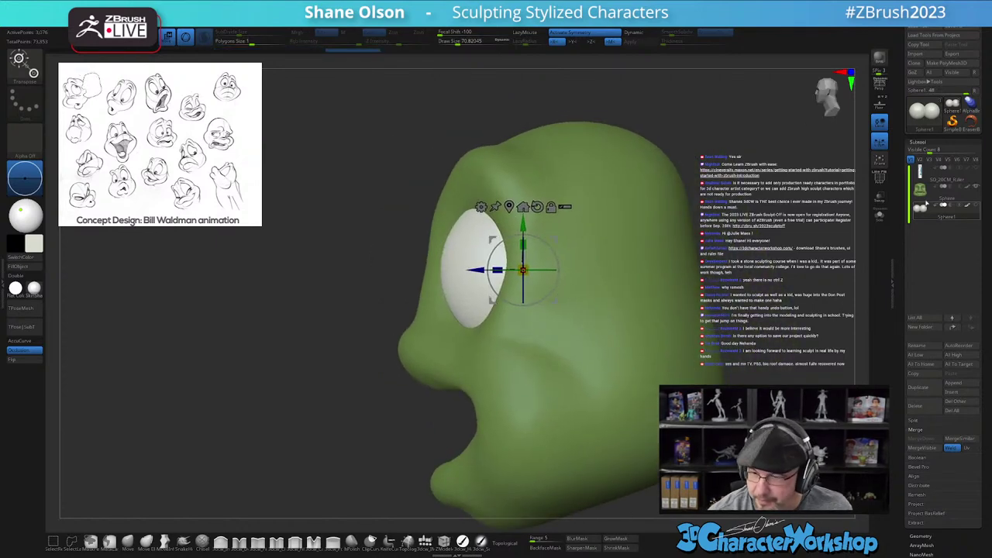
# Step: Select the head and reshape the profile between brow and upper lip in front of the eyes with the Move brush, keeping the eyeballs shown
pyautogui.click(945, 197)
pyautogui.click(128, 544)
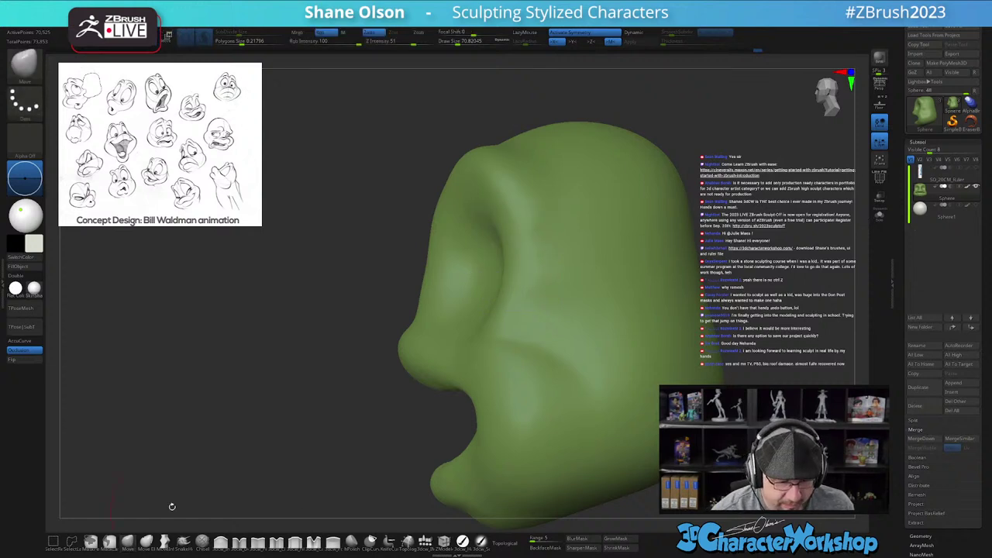
pyautogui.press('s')
pyautogui.moveTo(282, 460); pyautogui.dragTo(284, 461)
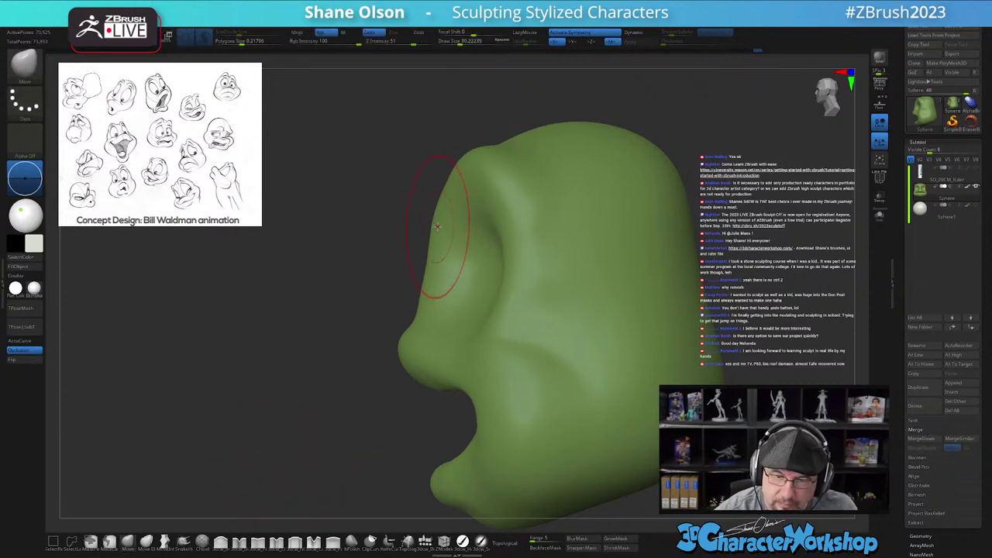
pyautogui.click(976, 205)
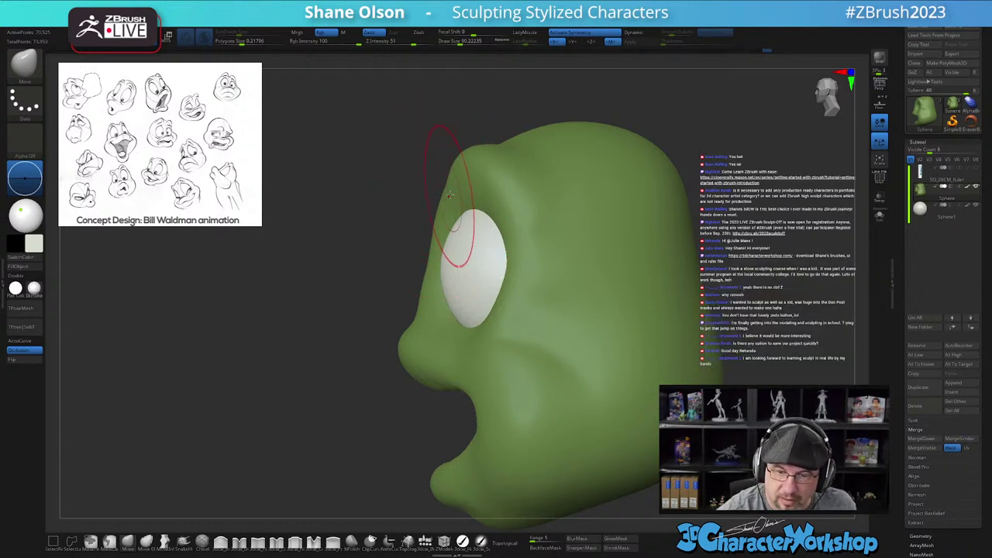
pyautogui.moveTo(427, 285); pyautogui.dragTo(431, 294)
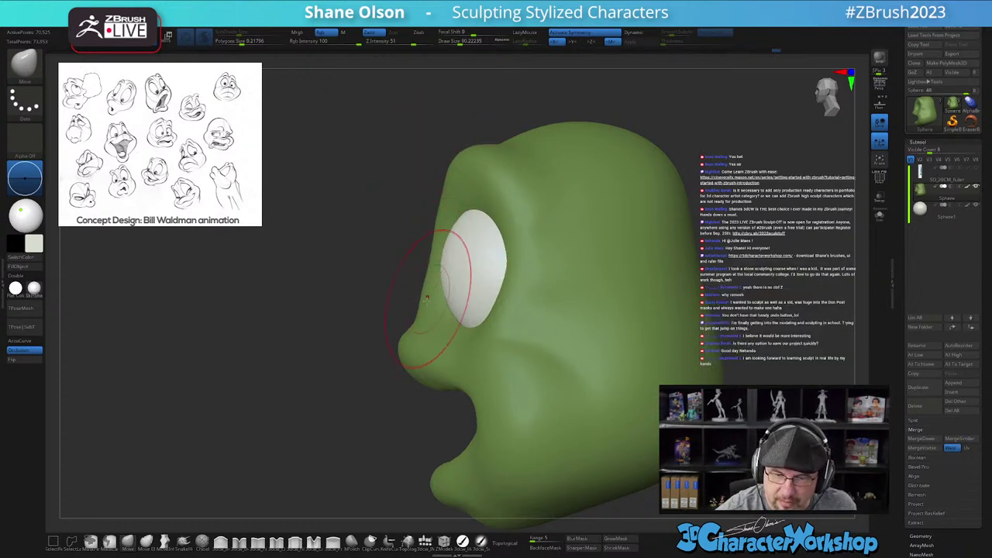
pyautogui.press('s')
pyautogui.moveTo(440, 257); pyautogui.dragTo(432, 256)
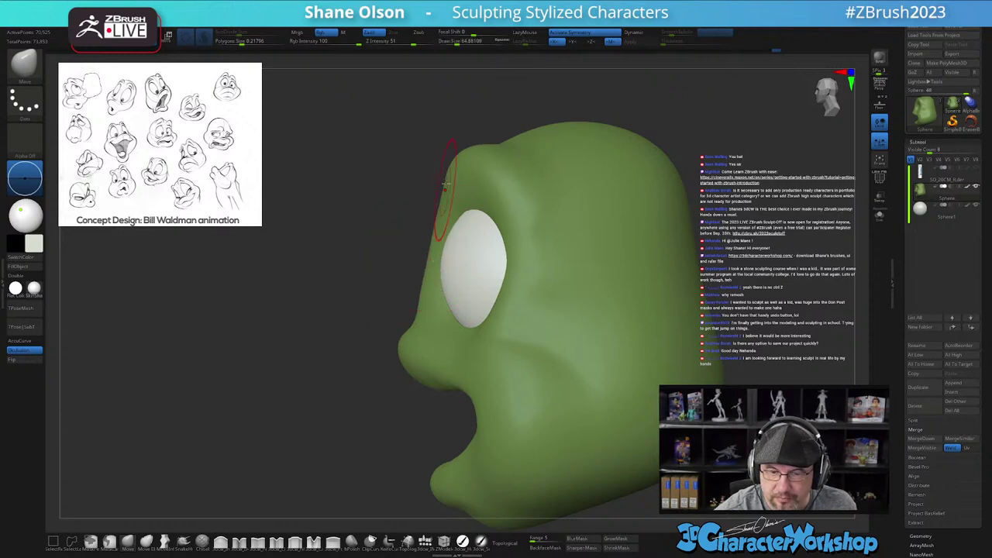
# Step: Examine the head's overall shape and the eyeball placement from front and three-quarter views
pyautogui.moveTo(441, 361); pyautogui.dragTo(535, 355, button='right')
pyautogui.keyDown('alt'); pyautogui.moveTo(399, 283); pyautogui.dragTo(448, 294, button='right'); pyautogui.keyUp('alt')
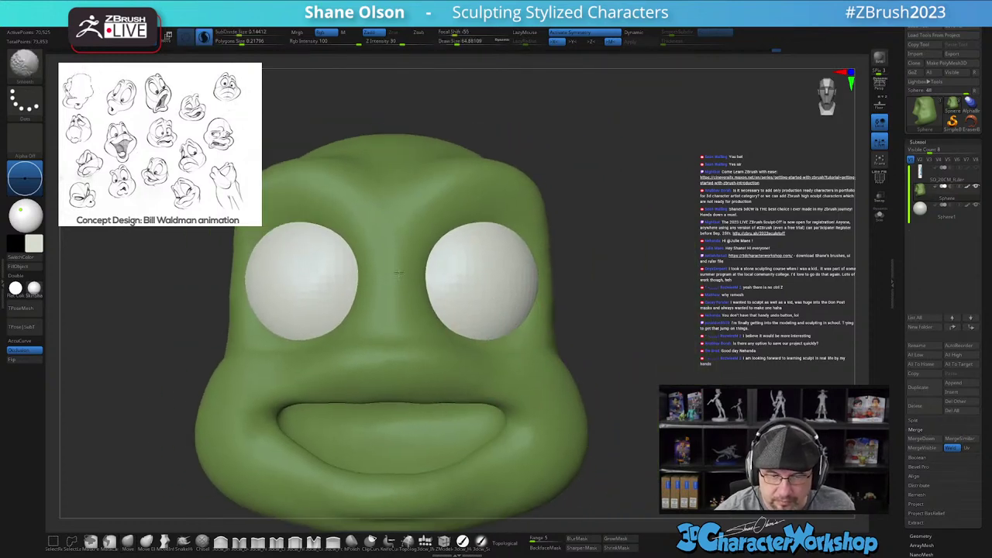
pyautogui.keyDown('ctrl'); pyautogui.moveTo(622, 316); pyautogui.dragTo(620, 310, button='right'); pyautogui.keyUp('ctrl')
pyautogui.moveTo(619, 309)
pyautogui.keyDown('alt'); pyautogui.mouseDown(button='right')
pyautogui.moveTo(649, 299)
pyautogui.moveTo(681, 318)
pyautogui.mouseUp(button='right'); pyautogui.keyUp('alt')
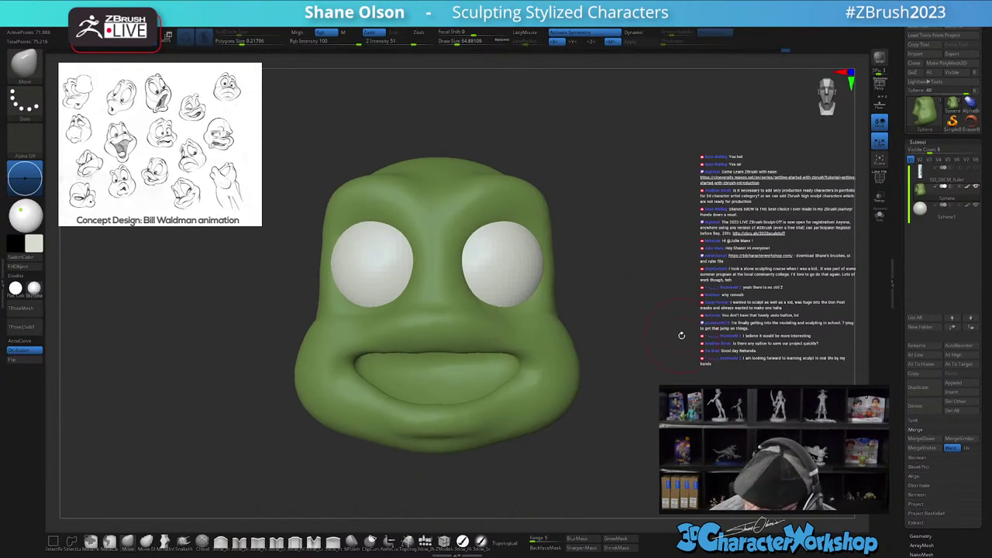
pyautogui.keyDown('alt'); pyautogui.moveTo(647, 279); pyautogui.dragTo(675, 268, button='right'); pyautogui.keyUp('alt')
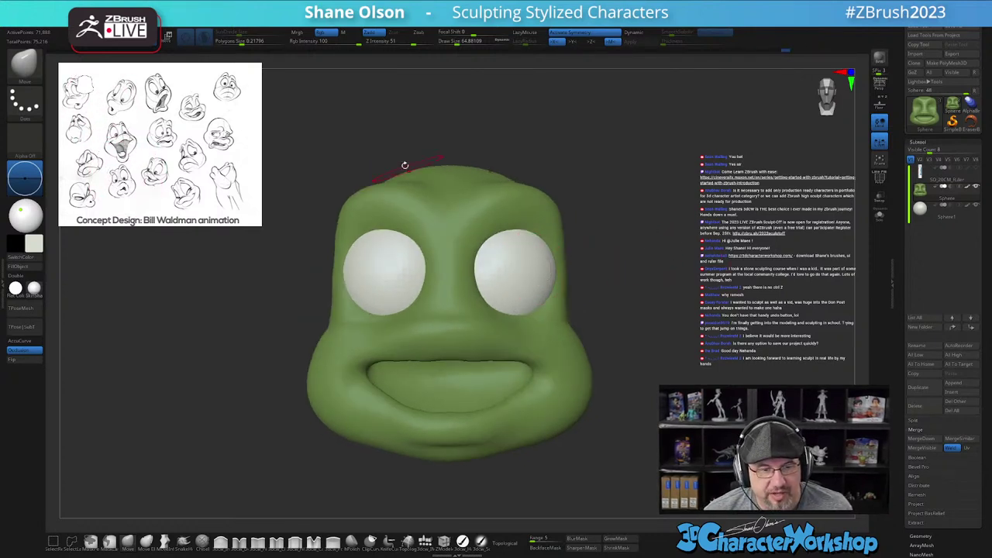
pyautogui.moveTo(709, 246); pyautogui.dragTo(700, 255)
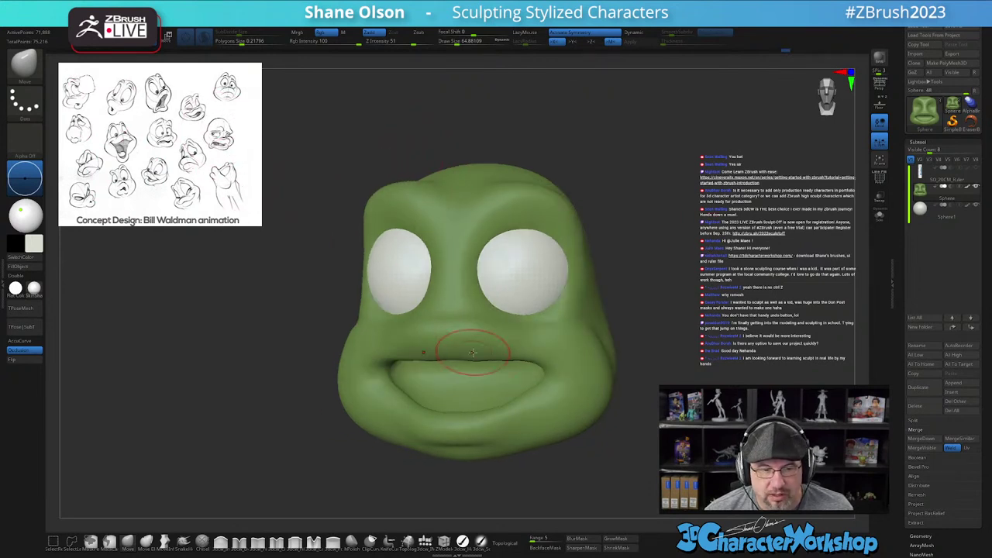
pyautogui.moveTo(739, 368); pyautogui.dragTo(708, 353)
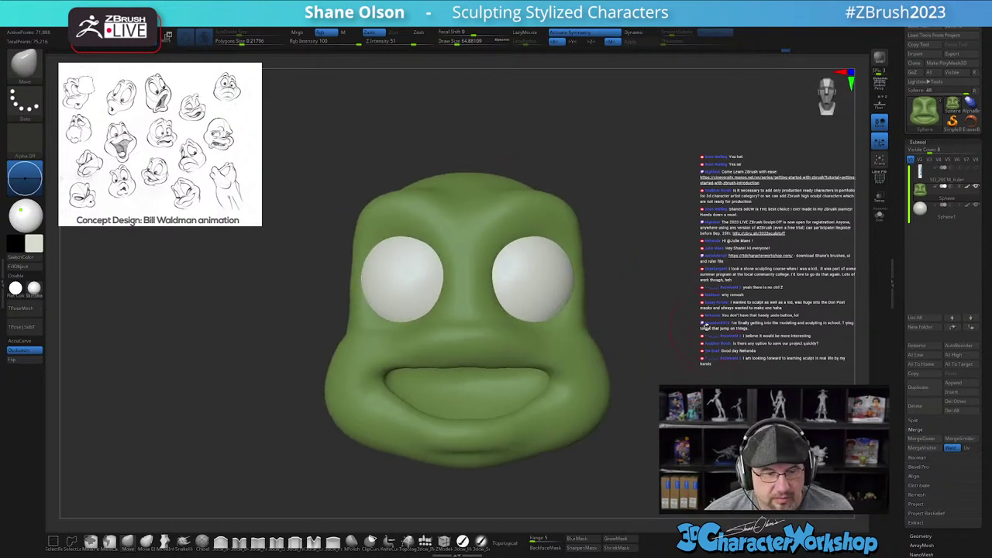
pyautogui.press('w')
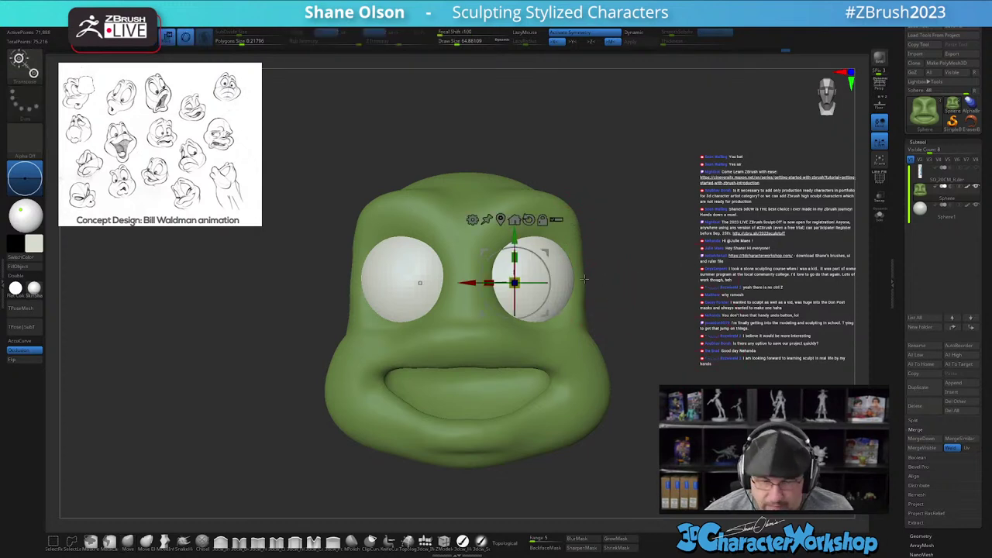
pyautogui.moveTo(472, 283); pyautogui.dragTo(469, 283)
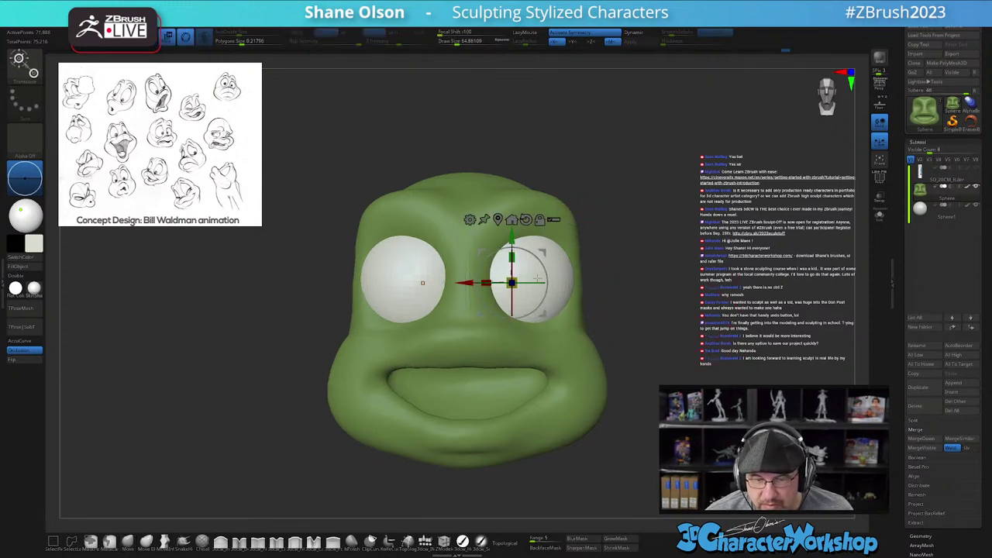
pyautogui.hotkey('ctrl', 'z')
# Step: Select the eyeballs and shift them slightly closer together with the Gizmo, then return to sculpting mode
pyautogui.click(915, 216)
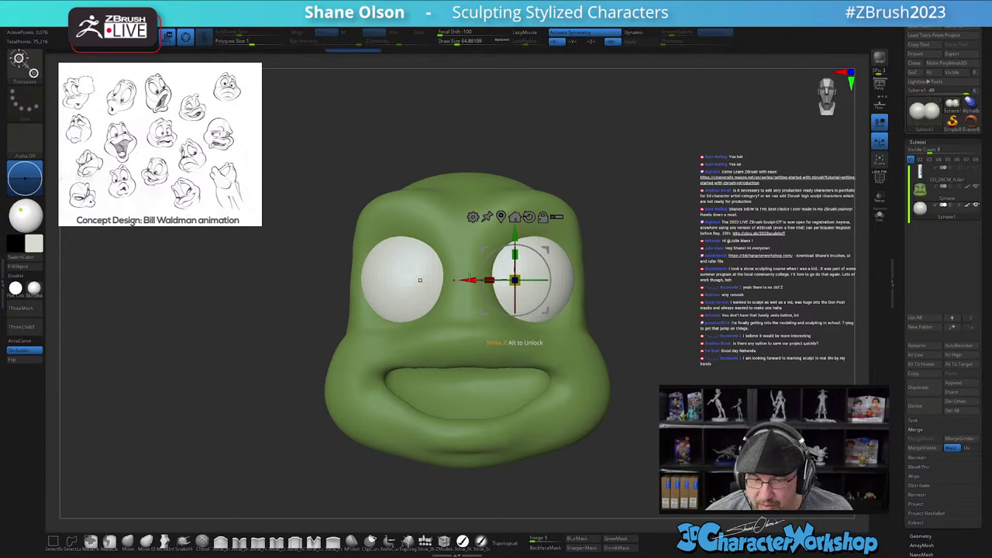
pyautogui.moveTo(475, 280); pyautogui.dragTo(471, 280)
pyautogui.moveTo(701, 293); pyautogui.dragTo(682, 256)
pyautogui.press('q')
# Step: Select the head and reshape the back of the skull with the Move brush at a draw size of about 223
pyautogui.keyDown('alt'); pyautogui.moveTo(717, 372); pyautogui.dragTo(711, 339); pyautogui.keyUp('alt')
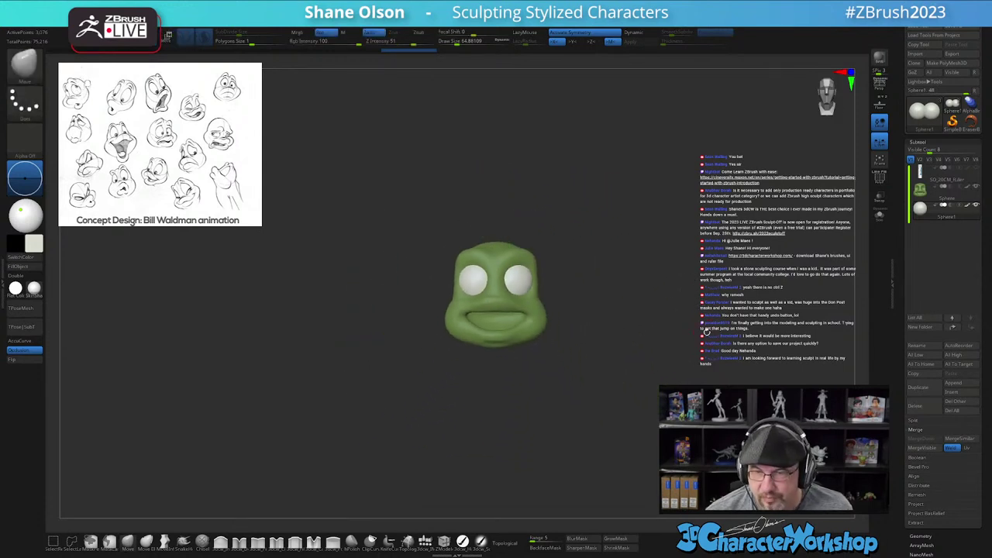
pyautogui.keyDown('alt'); pyautogui.moveTo(573, 368); pyautogui.dragTo(604, 354); pyautogui.keyUp('alt')
pyautogui.press('s')
pyautogui.click(604, 362)
pyautogui.moveTo(554, 407)
pyautogui.mouseDown()
pyautogui.moveTo(565, 359)
pyautogui.moveTo(547, 427)
pyautogui.moveTo(579, 400)
pyautogui.mouseUp()
pyautogui.press('s')
pyautogui.click(572, 409)
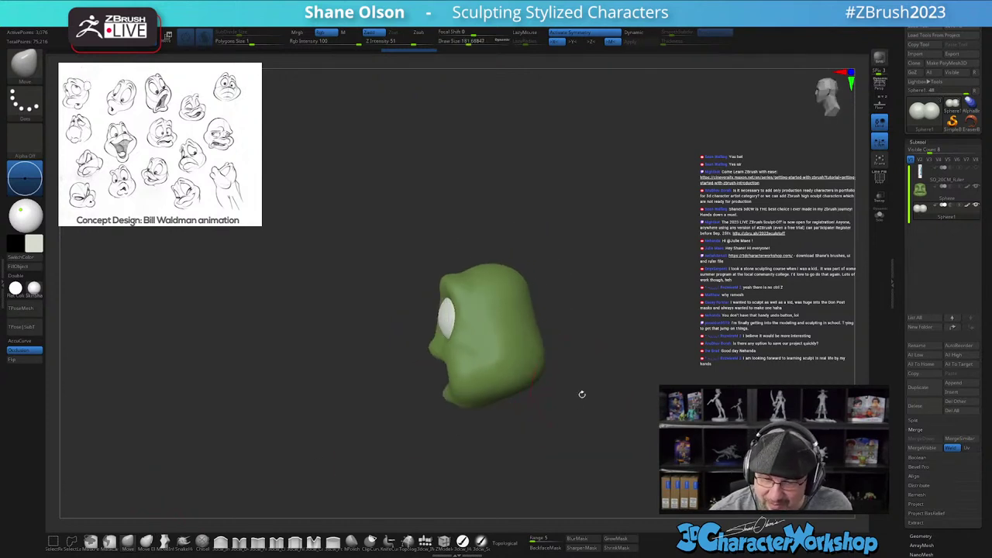
pyautogui.moveTo(523, 283)
pyautogui.mouseDown()
pyautogui.moveTo(530, 269)
pyautogui.moveTo(481, 282)
pyautogui.mouseUp()
pyautogui.keyDown('alt'); pyautogui.click(497, 279); pyautogui.keyUp('alt')
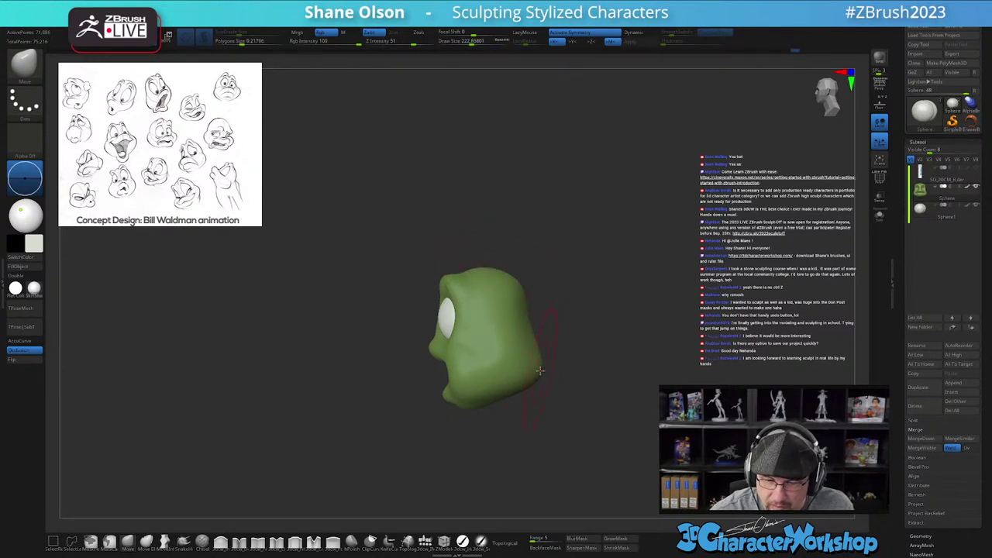
pyautogui.moveTo(558, 409); pyautogui.dragTo(534, 419)
pyautogui.keyDown('shift'); pyautogui.moveTo(579, 418); pyautogui.dragTo(598, 412); pyautogui.keyUp('shift')
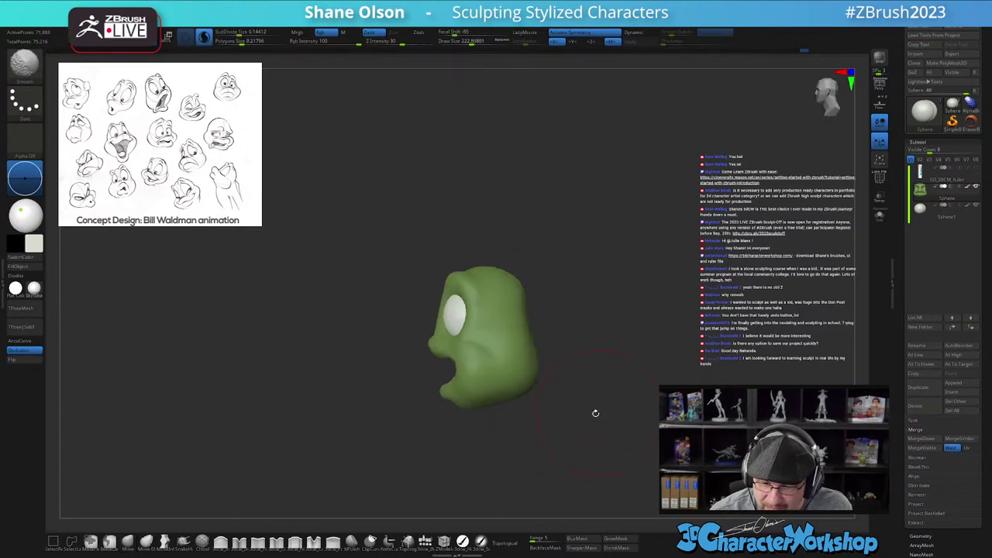
# Step: Adjust the lower cheeks and jaw with the Move brush at a draw size of about 119
pyautogui.moveTo(557, 380)
pyautogui.mouseDown()
pyautogui.moveTo(578, 363)
pyautogui.moveTo(551, 326)
pyautogui.moveTo(613, 359)
pyautogui.moveTo(635, 393)
pyautogui.moveTo(625, 388)
pyautogui.mouseUp()
pyautogui.press('s')
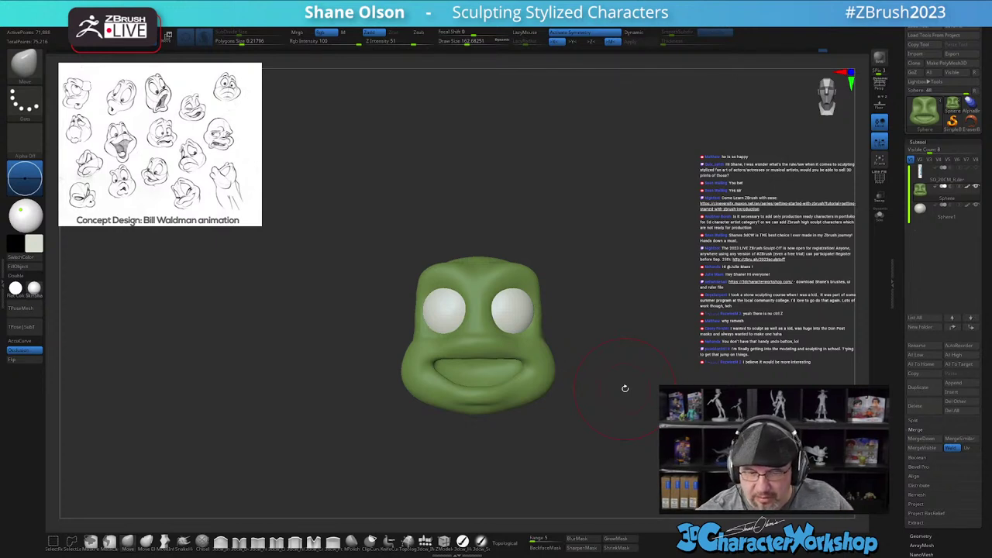
pyautogui.moveTo(598, 389)
pyautogui.mouseDown()
pyautogui.moveTo(570, 410)
pyautogui.moveTo(574, 392)
pyautogui.moveTo(571, 428)
pyautogui.moveTo(607, 402)
pyautogui.moveTo(580, 448)
pyautogui.mouseUp()
pyautogui.press('s')
pyautogui.moveTo(535, 415); pyautogui.dragTo(525, 432)
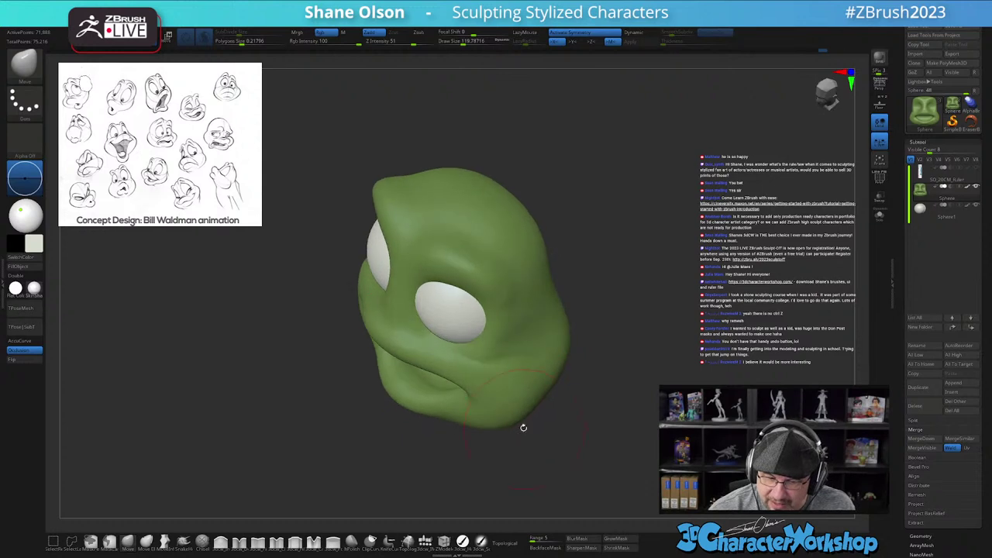
pyautogui.moveTo(466, 417); pyautogui.dragTo(468, 425)
pyautogui.moveTo(530, 429)
pyautogui.mouseDown()
pyautogui.moveTo(536, 405)
pyautogui.moveTo(598, 445)
pyautogui.moveTo(611, 448)
pyautogui.moveTo(631, 423)
pyautogui.mouseUp()
pyautogui.moveTo(543, 361)
pyautogui.mouseDown()
pyautogui.moveTo(461, 338)
pyautogui.moveTo(431, 346)
pyautogui.mouseUp()
# Step: Refine and smooth the temples beside the eyes at a draw size of about 90
pyautogui.press('s')
pyautogui.moveTo(439, 340)
pyautogui.mouseDown(button='right')
pyautogui.moveTo(468, 293)
pyautogui.moveTo(446, 327)
pyautogui.moveTo(469, 349)
pyautogui.moveTo(535, 355)
pyautogui.moveTo(520, 344)
pyautogui.mouseUp(button='right')
pyautogui.keyDown('shift'); pyautogui.moveTo(508, 349); pyautogui.dragTo(507, 348); pyautogui.keyUp('shift')
pyautogui.moveTo(591, 375); pyautogui.dragTo(560, 396, button='right')
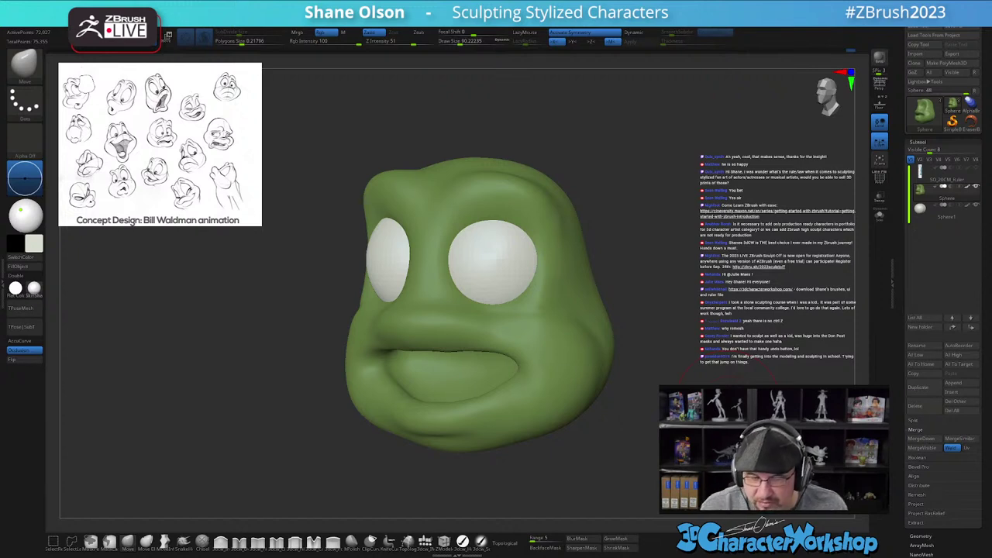
pyautogui.moveTo(756, 293); pyautogui.dragTo(780, 312, button='right')
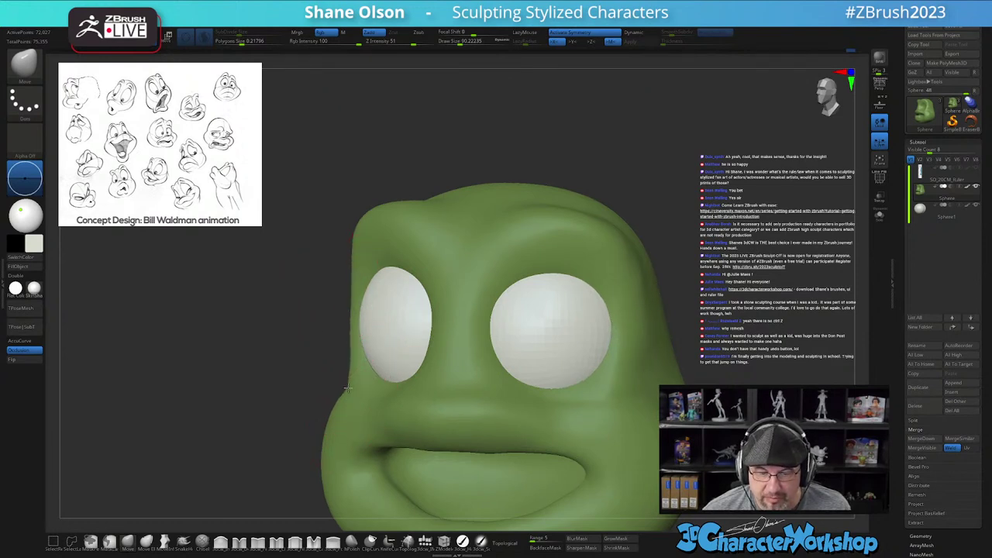
pyautogui.moveTo(310, 362)
pyautogui.mouseDown()
pyautogui.moveTo(308, 338)
pyautogui.moveTo(328, 344)
pyautogui.moveTo(333, 331)
pyautogui.mouseUp()
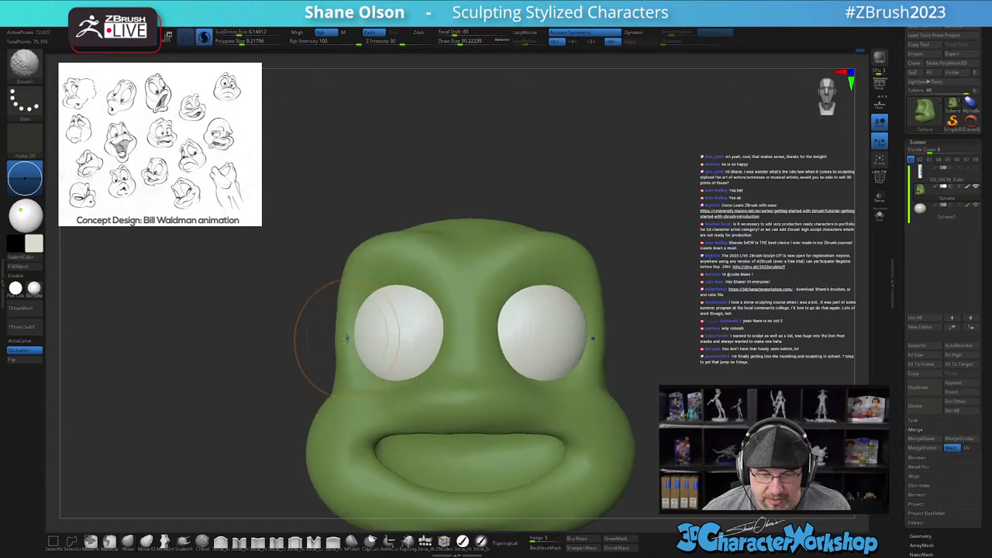
pyautogui.moveTo(351, 281); pyautogui.dragTo(343, 273)
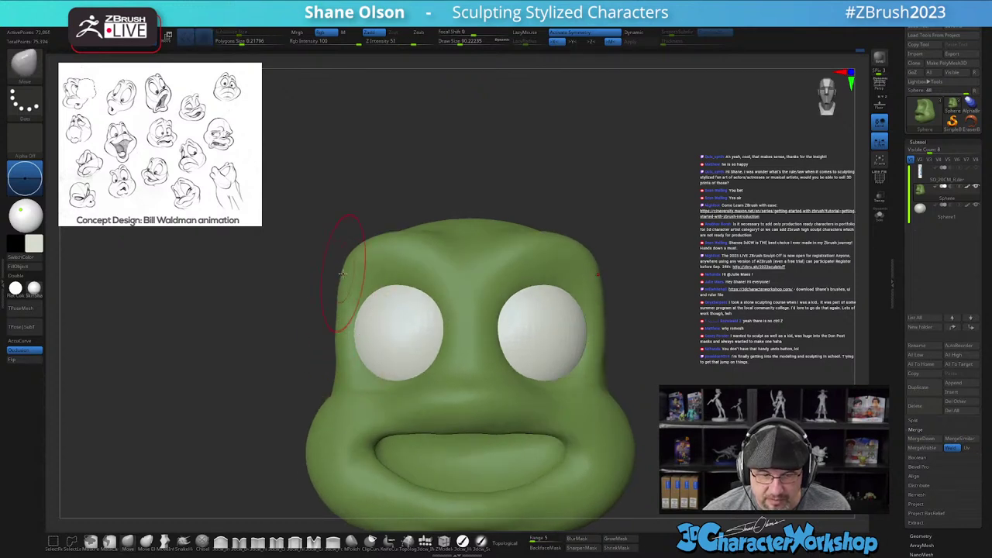
pyautogui.moveTo(297, 341)
pyautogui.mouseDown()
pyautogui.moveTo(333, 339)
pyautogui.moveTo(328, 300)
pyautogui.mouseUp()
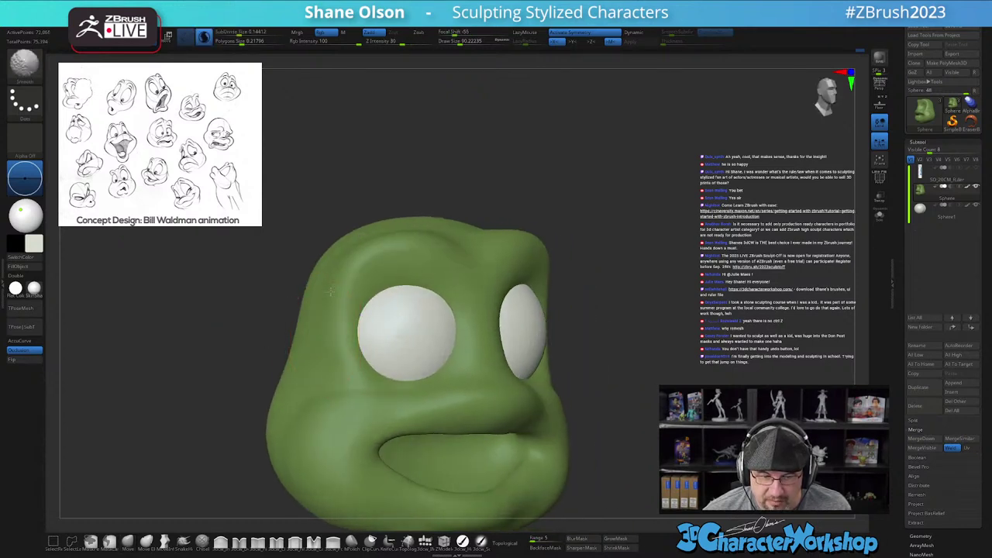
# Step: Pull the outer brow slightly inward with the Move brush at a draw size of about 119
pyautogui.moveTo(676, 299)
pyautogui.keyDown('alt'); pyautogui.mouseDown()
pyautogui.moveTo(661, 303)
pyautogui.moveTo(684, 295)
pyautogui.mouseUp(); pyautogui.keyUp('alt')
pyautogui.moveTo(661, 235); pyautogui.dragTo(649, 232)
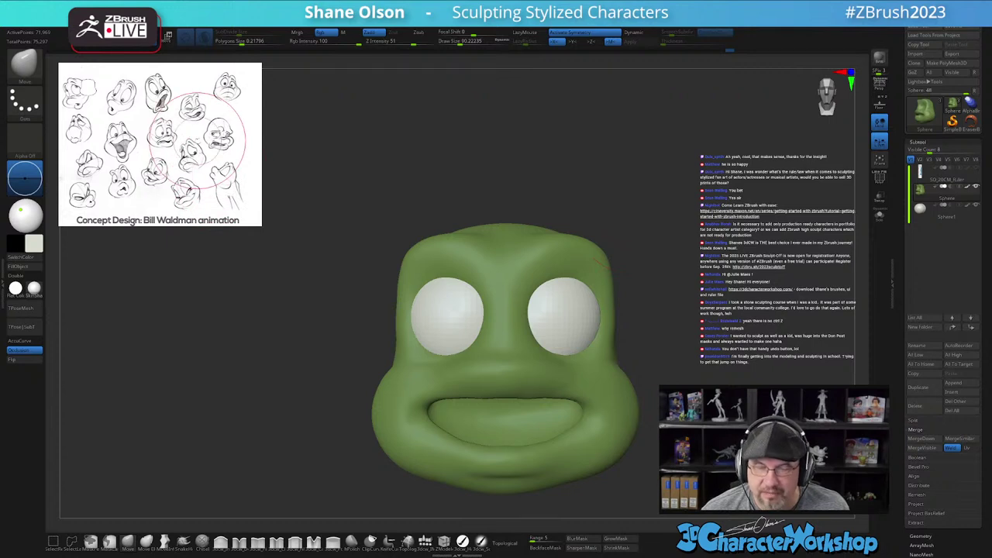
pyautogui.moveTo(712, 322); pyautogui.dragTo(721, 315)
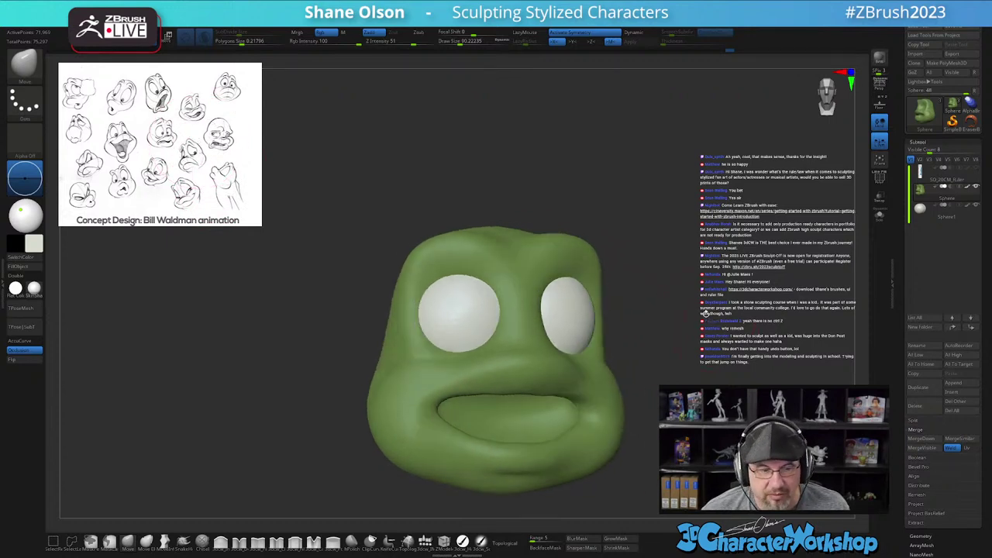
pyautogui.press('s')
pyautogui.moveTo(416, 273); pyautogui.dragTo(429, 273)
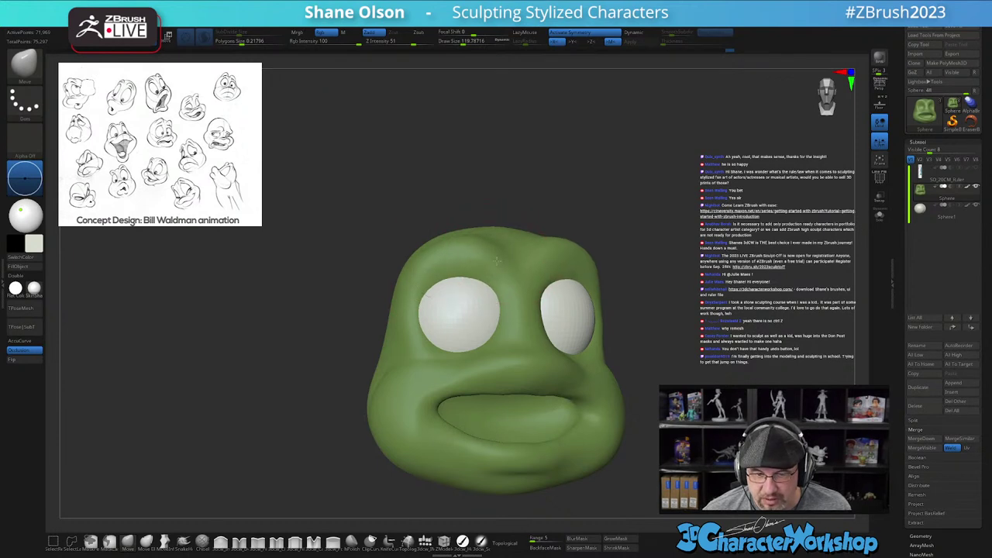
# Step: Build up the brow ridges above the eyeballs with the detail brush at a draw size of about 71, smoothing the transitions
pyautogui.moveTo(718, 282); pyautogui.dragTo(706, 260)
pyautogui.moveTo(644, 271)
pyautogui.mouseDown()
pyautogui.moveTo(679, 263)
pyautogui.moveTo(717, 283)
pyautogui.moveTo(576, 331)
pyautogui.moveTo(520, 394)
pyautogui.mouseUp()
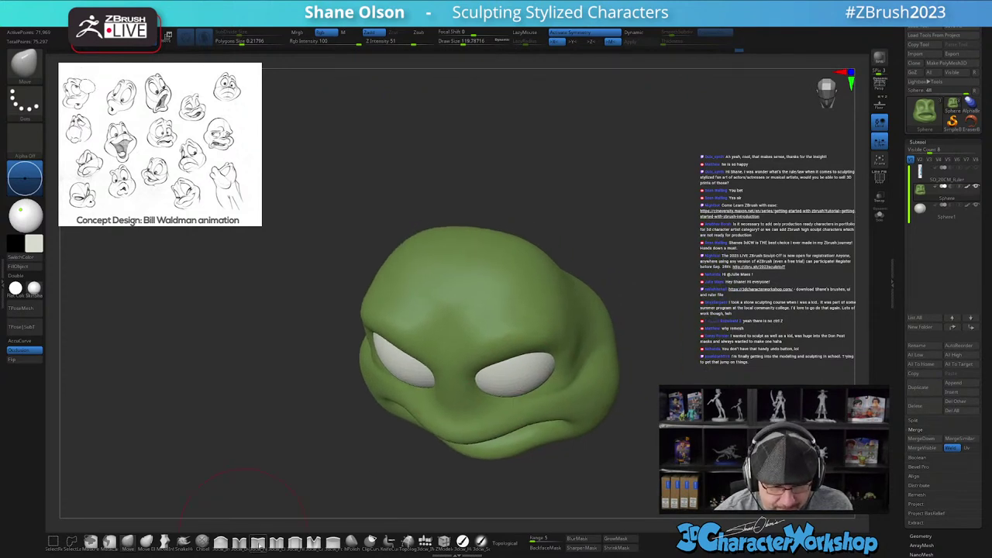
pyautogui.click(242, 544)
pyautogui.press('s')
pyautogui.moveTo(506, 316)
pyautogui.mouseDown()
pyautogui.moveTo(479, 321)
pyautogui.moveTo(525, 306)
pyautogui.mouseUp()
pyautogui.moveTo(625, 321)
pyautogui.mouseDown()
pyautogui.moveTo(672, 263)
pyautogui.moveTo(670, 241)
pyautogui.mouseUp()
pyautogui.moveTo(672, 335)
pyautogui.mouseDown()
pyautogui.moveTo(677, 312)
pyautogui.moveTo(625, 323)
pyautogui.mouseUp()
pyautogui.moveTo(520, 284)
pyautogui.mouseDown()
pyautogui.moveTo(537, 300)
pyautogui.moveTo(552, 366)
pyautogui.mouseUp()
pyautogui.moveTo(712, 341); pyautogui.dragTo(657, 328)
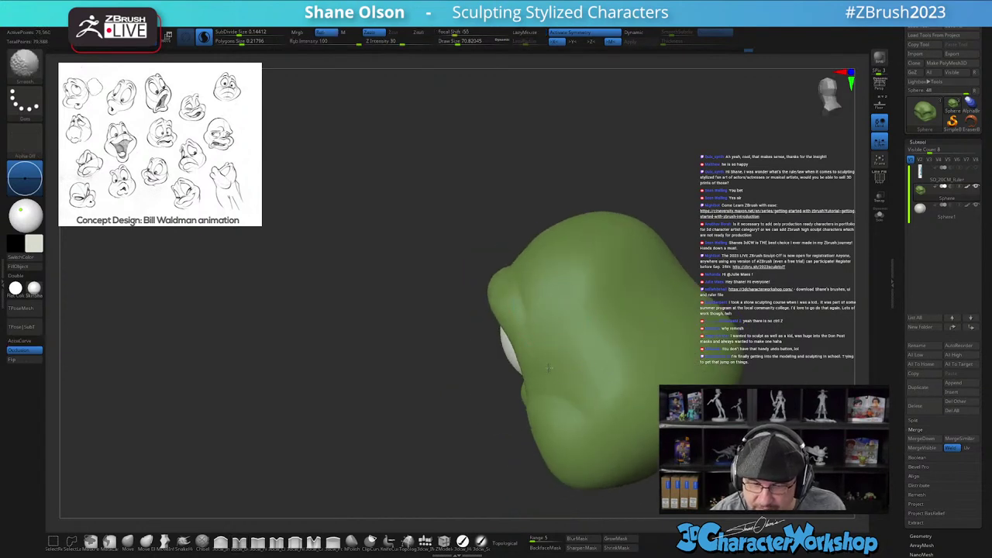
# Step: Refine the forms under the eyes and around the mouth with the detail brush, smoothing the strokes
pyautogui.moveTo(502, 376)
pyautogui.mouseDown()
pyautogui.moveTo(625, 349)
pyautogui.moveTo(639, 383)
pyautogui.moveTo(647, 370)
pyautogui.moveTo(612, 379)
pyautogui.mouseUp()
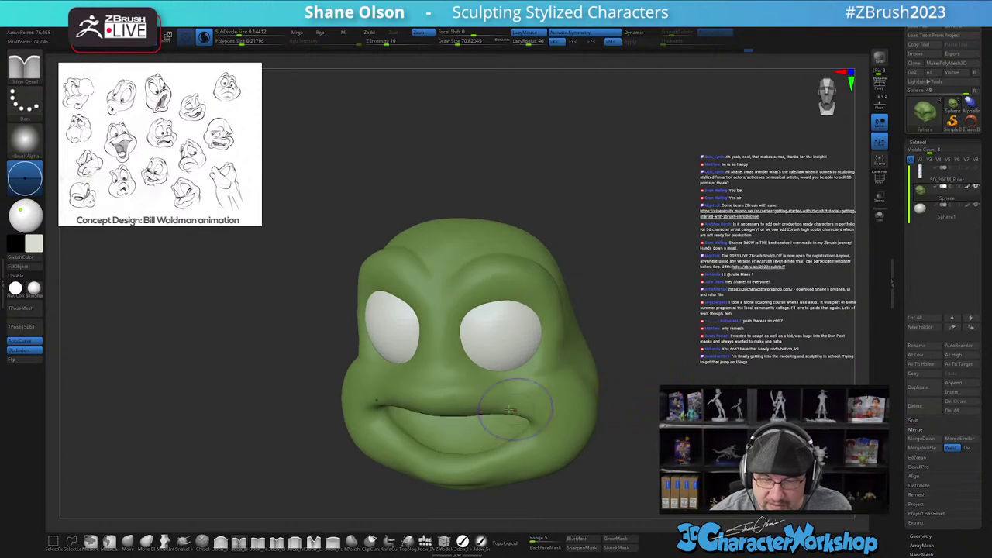
pyautogui.moveTo(435, 378)
pyautogui.mouseDown()
pyautogui.moveTo(514, 380)
pyautogui.moveTo(457, 377)
pyautogui.moveTo(509, 385)
pyautogui.moveTo(505, 394)
pyautogui.moveTo(454, 354)
pyautogui.moveTo(446, 374)
pyautogui.moveTo(509, 374)
pyautogui.mouseUp()
pyautogui.moveTo(581, 453)
pyautogui.mouseDown()
pyautogui.moveTo(611, 410)
pyautogui.moveTo(535, 426)
pyautogui.moveTo(445, 426)
pyautogui.mouseUp()
pyautogui.keyDown('shift'); pyautogui.moveTo(592, 436); pyautogui.dragTo(588, 432); pyautogui.keyUp('shift')
pyautogui.moveTo(585, 430)
pyautogui.mouseDown(button='right')
pyautogui.moveTo(602, 421)
pyautogui.moveTo(562, 395)
pyautogui.mouseUp(button='right')
pyautogui.moveTo(446, 328)
pyautogui.mouseDown()
pyautogui.moveTo(519, 359)
pyautogui.moveTo(445, 326)
pyautogui.mouseUp()
pyautogui.moveTo(535, 388)
pyautogui.mouseDown(button='right')
pyautogui.moveTo(621, 396)
pyautogui.moveTo(635, 356)
pyautogui.mouseUp(button='right')
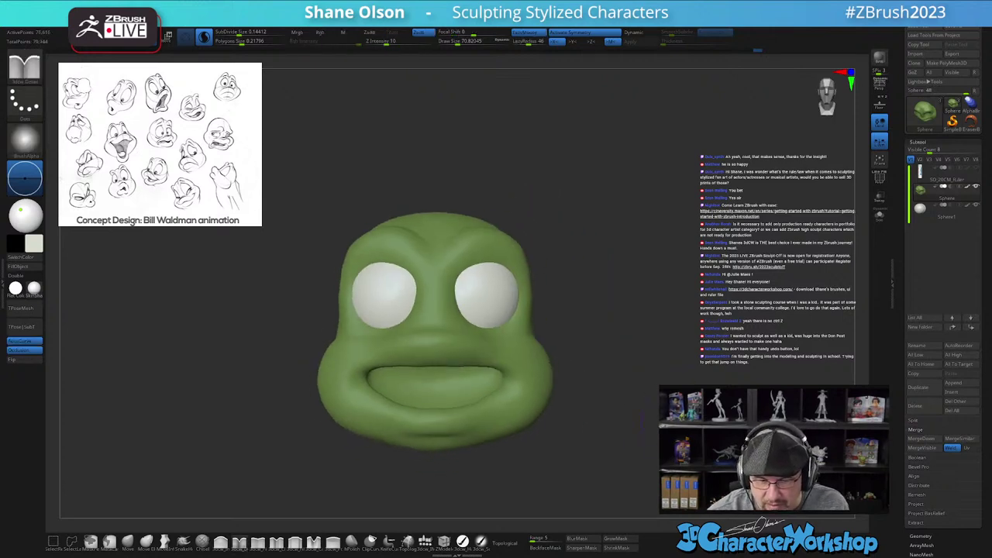
# Step: Select the eyeballs and turn on ghost transparency so they show through the head
pyautogui.moveTo(651, 411)
pyautogui.mouseDown(button='right')
pyautogui.moveTo(589, 418)
pyautogui.moveTo(659, 416)
pyautogui.mouseUp(button='right')
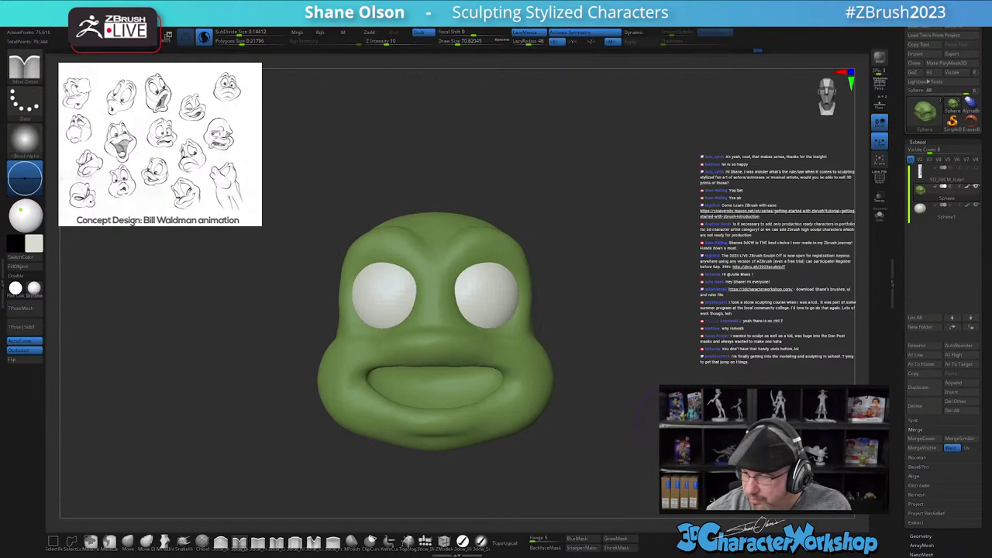
pyautogui.keyDown('alt'); pyautogui.moveTo(656, 245); pyautogui.dragTo(640, 248, button='right'); pyautogui.keyUp('alt')
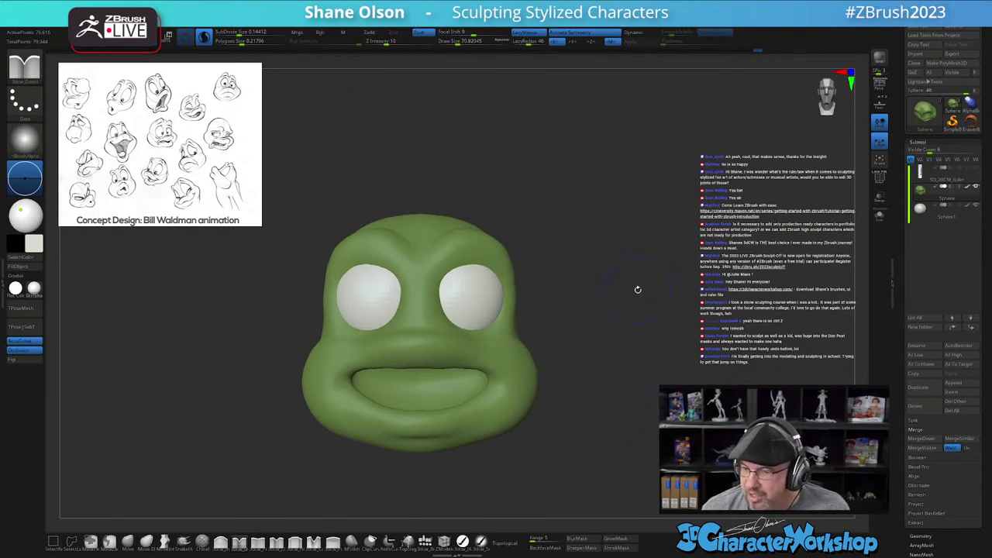
pyautogui.moveTo(920, 209)
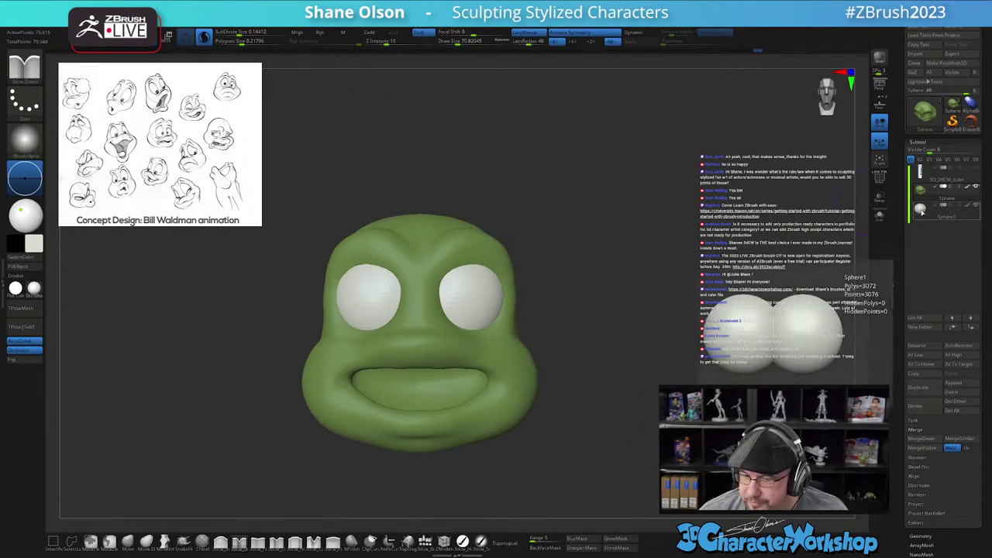
pyautogui.click(879, 198)
pyautogui.keyDown('ctrl'); pyautogui.moveTo(707, 221); pyautogui.dragTo(691, 339, button='right'); pyautogui.keyUp('ctrl')
pyautogui.moveTo(692, 338); pyautogui.dragTo(633, 363, button='right')
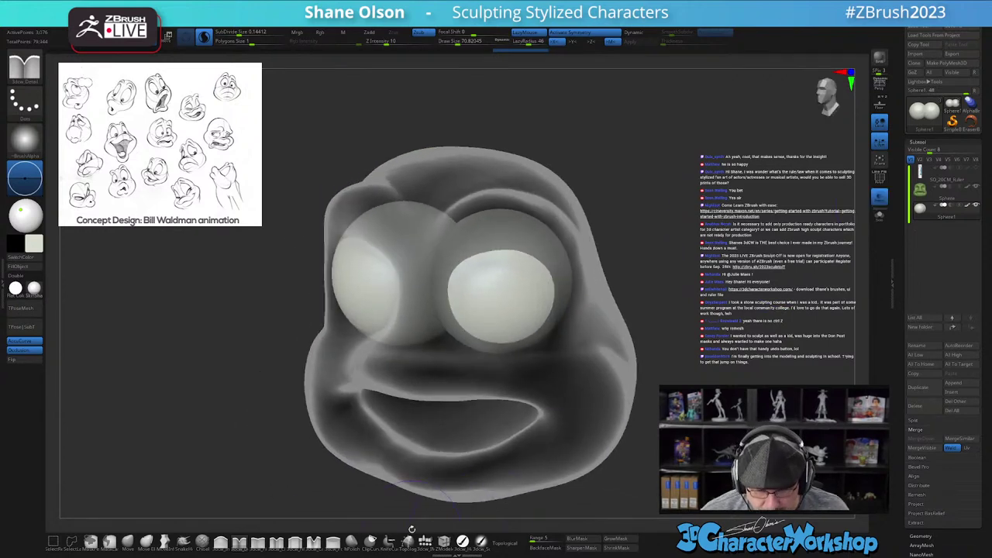
# Step: Choose the Topology brush at a draw size of about 27 and draw the upper eyelid's lower edge curve across the eyeball
pyautogui.click(406, 542)
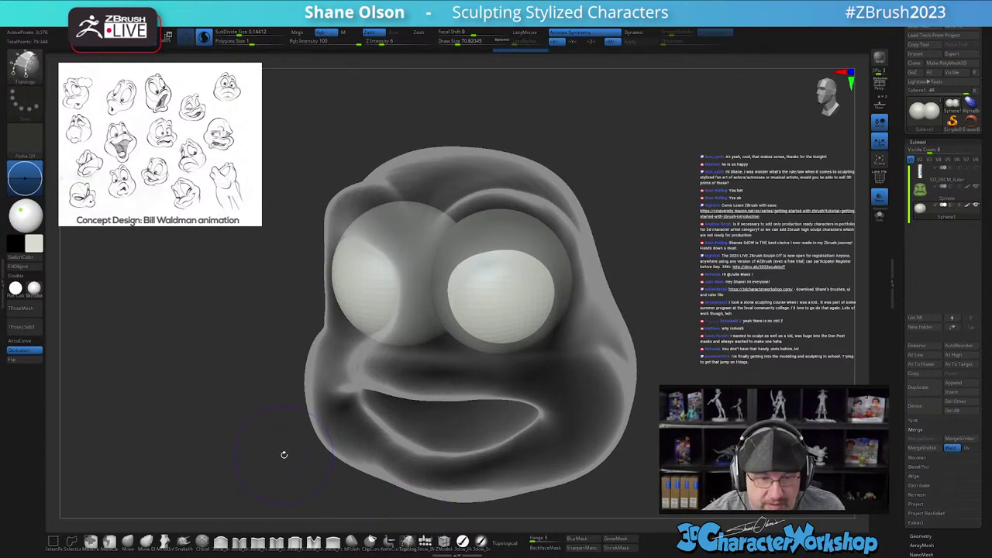
pyautogui.click(204, 37)
pyautogui.press('s')
pyautogui.click(656, 352)
pyautogui.moveTo(661, 337)
pyautogui.keyDown('alt'); pyautogui.mouseDown()
pyautogui.moveTo(654, 352)
pyautogui.moveTo(656, 338)
pyautogui.mouseUp(); pyautogui.keyUp('alt')
pyautogui.moveTo(557, 266); pyautogui.dragTo(619, 268)
pyautogui.moveTo(506, 308); pyautogui.dragTo(504, 315, button='right')
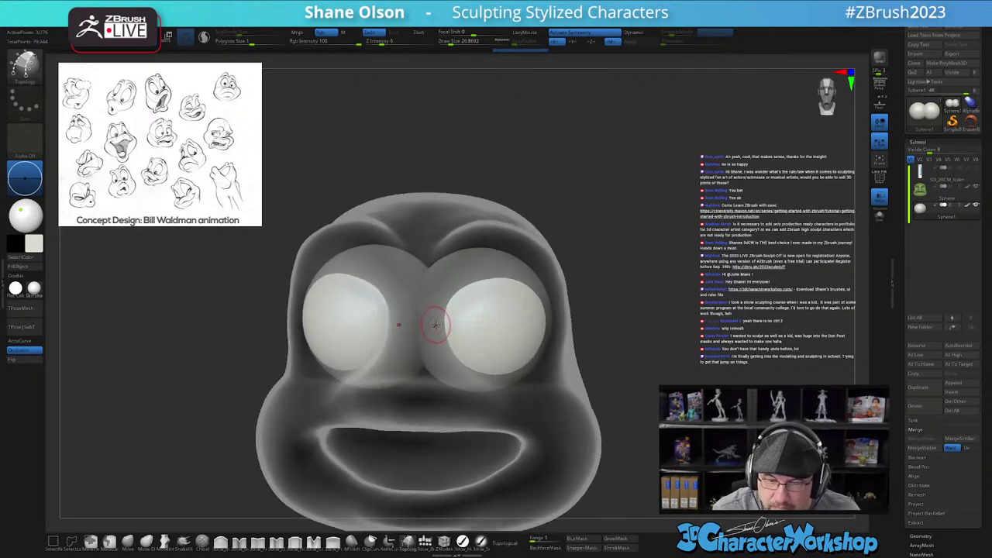
pyautogui.moveTo(431, 329); pyautogui.dragTo(541, 304)
pyautogui.moveTo(629, 297); pyautogui.dragTo(612, 306)
pyautogui.moveTo(542, 312); pyautogui.dragTo(578, 339)
pyautogui.moveTo(658, 315); pyautogui.dragTo(709, 327)
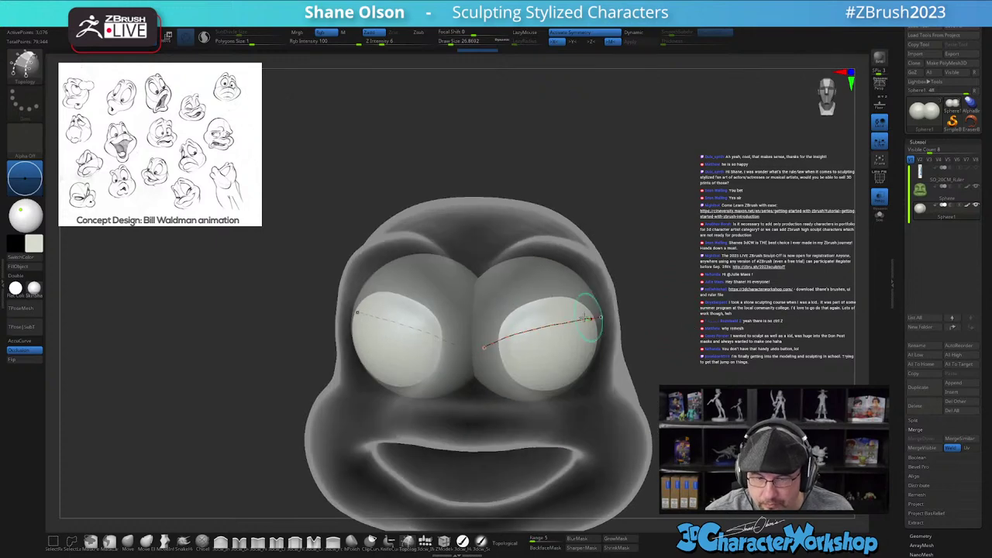
# Step: Draw a second topology curve higher across the eyeball and an outer side curve crossing both
pyautogui.moveTo(548, 289); pyautogui.dragTo(551, 289)
pyautogui.moveTo(670, 275); pyautogui.dragTo(608, 284)
pyautogui.moveTo(574, 293); pyautogui.dragTo(582, 292)
pyautogui.moveTo(581, 287)
pyautogui.mouseDown(button='right')
pyautogui.moveTo(591, 326)
pyautogui.moveTo(580, 358)
pyautogui.mouseUp(button='right')
pyautogui.moveTo(568, 273); pyautogui.dragTo(569, 356)
pyautogui.moveTo(569, 356); pyautogui.dragTo(602, 353, button='right')
# Step: Draw the inner side curve and vertical dividing curves to form the eyelid's strip of faces, trimming the stray curve ends
pyautogui.moveTo(466, 293); pyautogui.dragTo(482, 374)
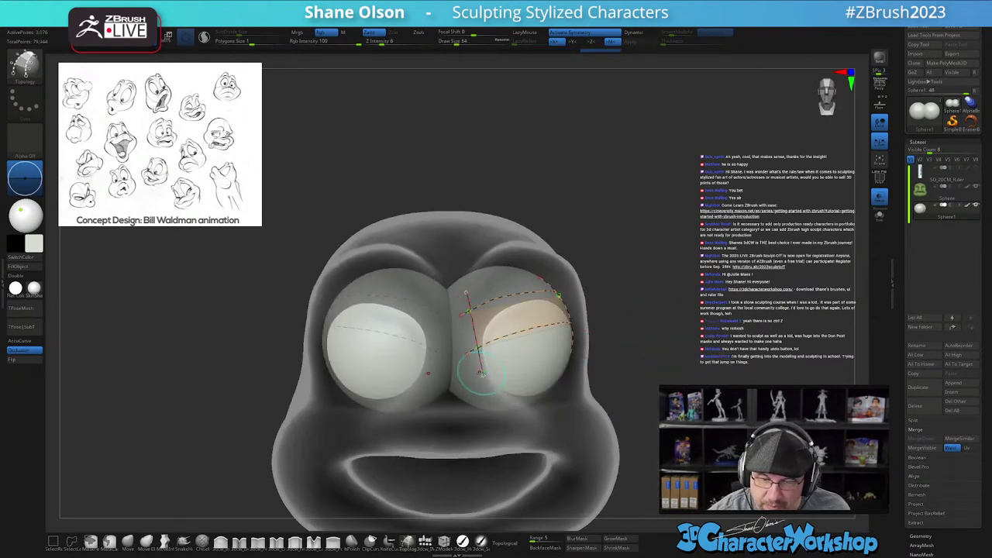
pyautogui.moveTo(557, 360); pyautogui.dragTo(580, 356, button='right')
pyautogui.moveTo(521, 277); pyautogui.dragTo(536, 381)
pyautogui.moveTo(537, 378); pyautogui.dragTo(514, 396, button='right')
pyautogui.moveTo(543, 274)
pyautogui.mouseDown()
pyautogui.moveTo(565, 363)
pyautogui.moveTo(587, 376)
pyautogui.mouseUp()
pyautogui.moveTo(567, 379); pyautogui.dragTo(587, 364, button='right')
pyautogui.moveTo(513, 275)
pyautogui.mouseDown()
pyautogui.moveTo(532, 373)
pyautogui.moveTo(517, 388)
pyautogui.mouseUp()
pyautogui.moveTo(584, 383); pyautogui.dragTo(573, 395, button='right')
pyautogui.moveTo(533, 357)
pyautogui.mouseDown(button='right')
pyautogui.moveTo(543, 354)
pyautogui.moveTo(531, 346)
pyautogui.mouseUp(button='right')
pyautogui.keyDown('alt'); pyautogui.click(579, 358); pyautogui.keyUp('alt')
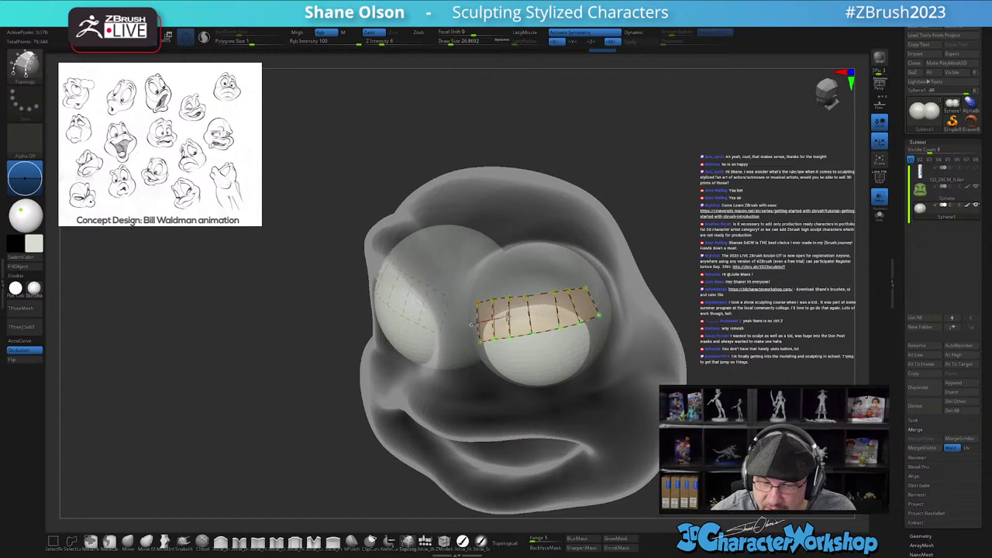
# Step: Reduce the Topology brush's draw size to about 18 and generate the upper eyelid meshes from the drawn curves
pyautogui.moveTo(598, 301); pyautogui.dragTo(604, 299)
pyautogui.moveTo(579, 377); pyautogui.dragTo(596, 351, button='right')
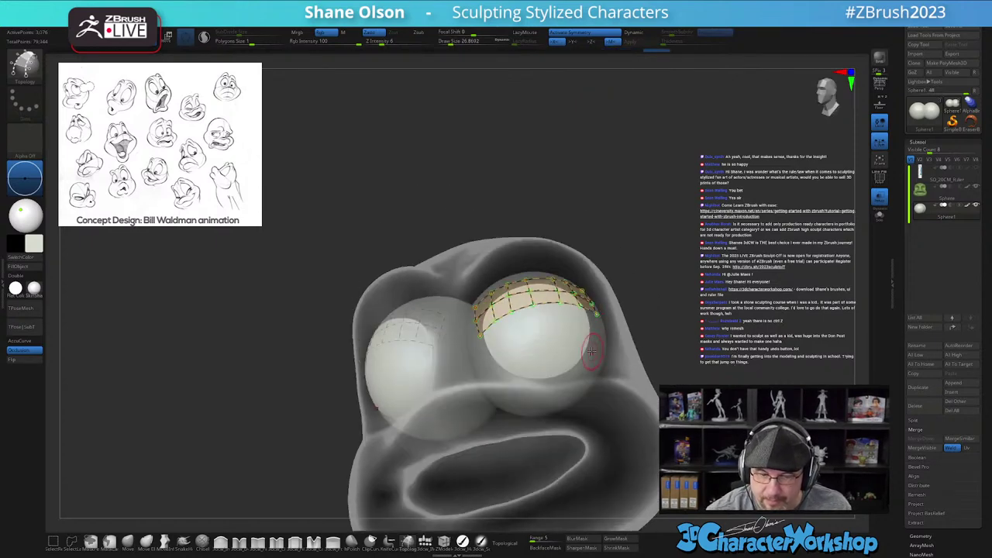
pyautogui.press('s')
pyautogui.moveTo(573, 337); pyautogui.dragTo(565, 338)
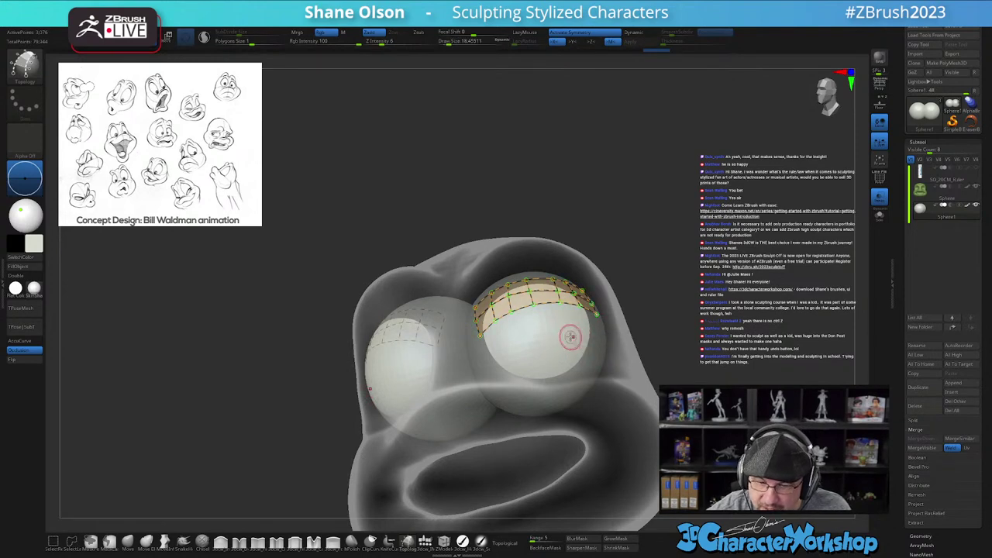
pyautogui.click(573, 337)
pyautogui.moveTo(585, 315)
pyautogui.mouseDown(button='right')
pyautogui.moveTo(543, 324)
pyautogui.moveTo(613, 320)
pyautogui.mouseUp(button='right')
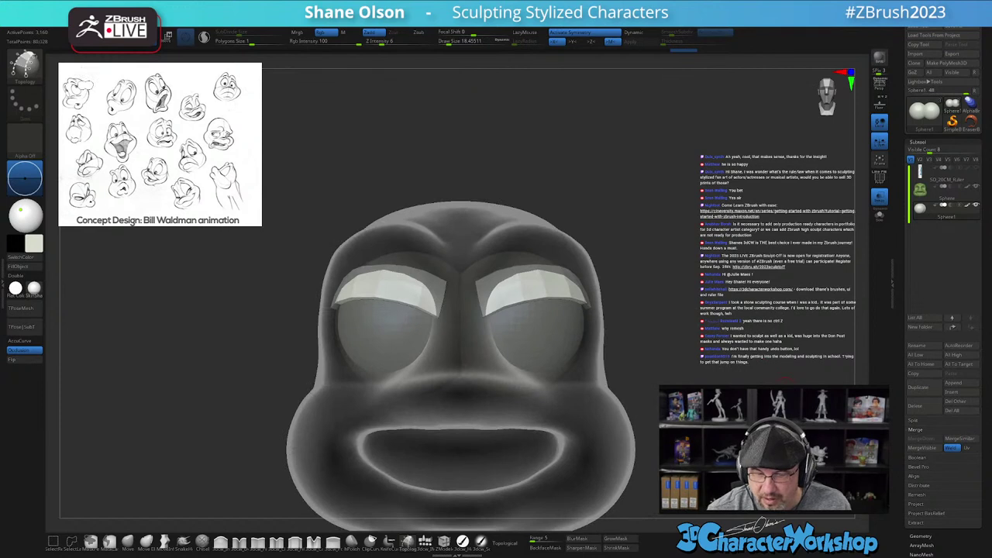
# Step: Turn off ghost transparency and inspect the new eyelids' polygroups on the solid head with the polyframe
pyautogui.hotkey('shift', 'f')
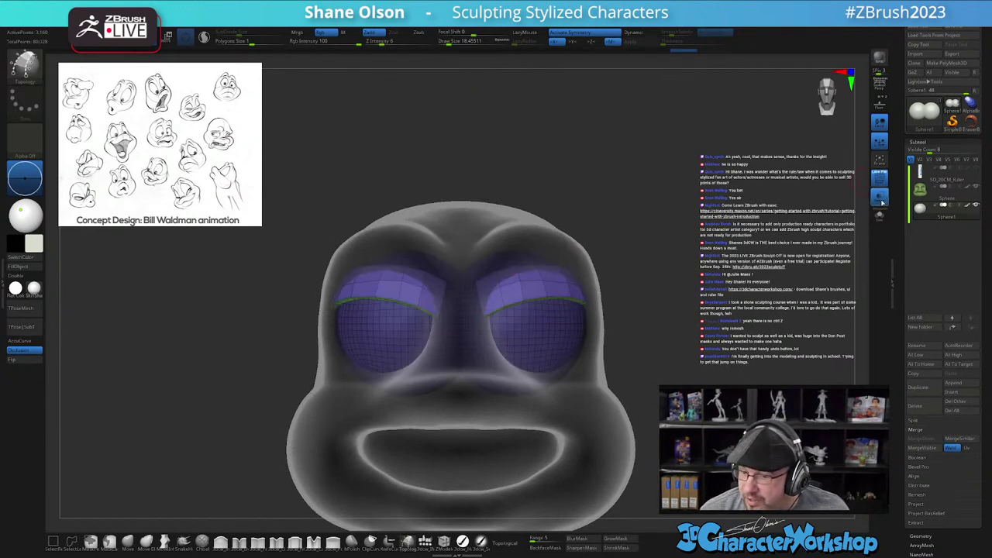
pyautogui.click(882, 202)
pyautogui.moveTo(751, 253); pyautogui.dragTo(742, 257, button='right')
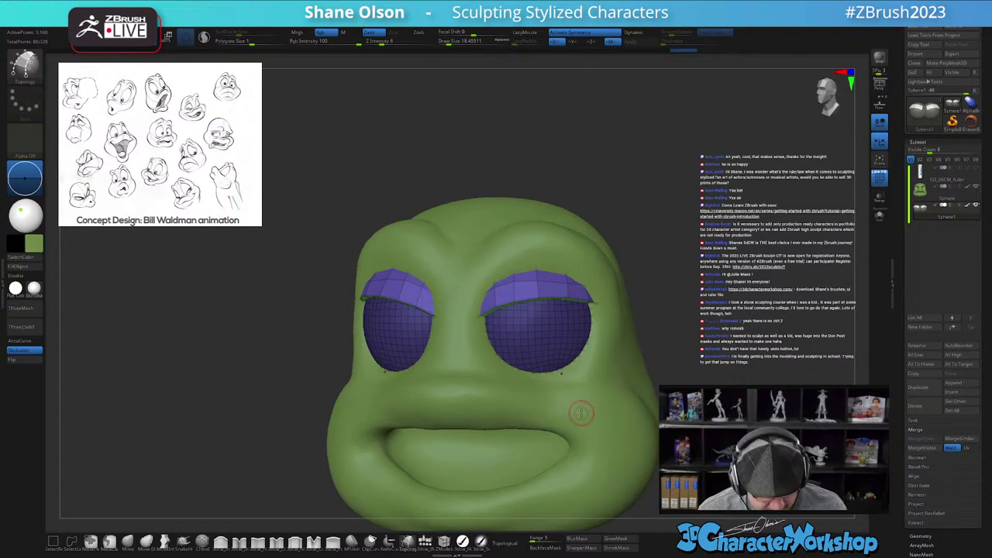
pyautogui.hotkey('shift', 'f')
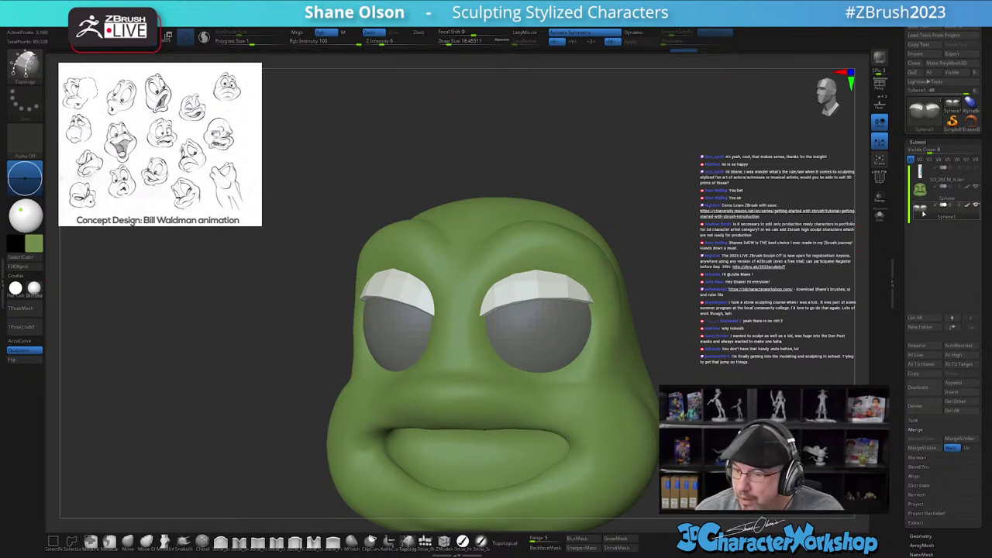
# Step: Split the unmasked eyelids off the eyeballs into their own subtool and fill them with the head's green
pyautogui.click(26, 268)
pyautogui.press('space')
pyautogui.click(720, 344)
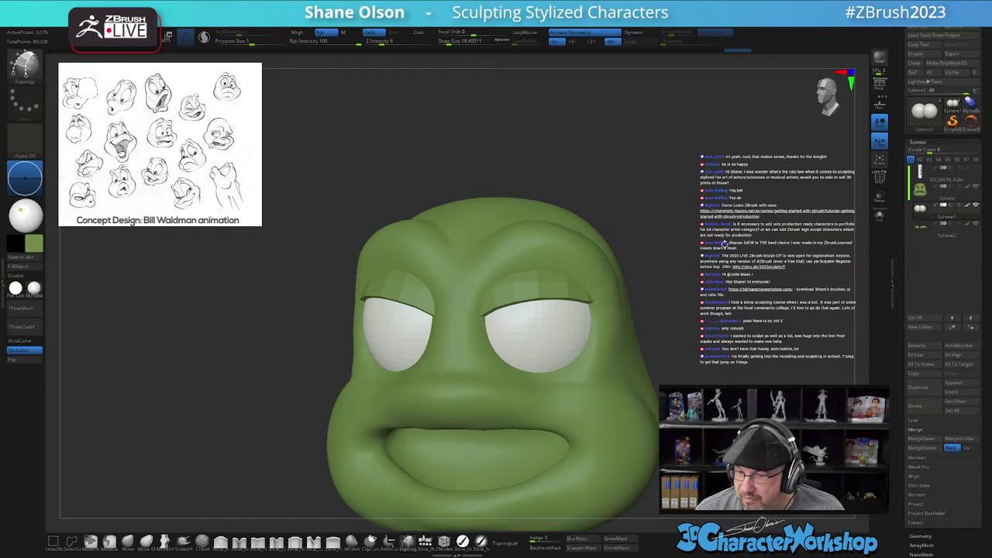
# Step: Isolate the new eyelids subtool in solo view and display its polyframe
pyautogui.keyDown('alt'); pyautogui.moveTo(737, 235); pyautogui.dragTo(704, 203); pyautogui.keyUp('alt')
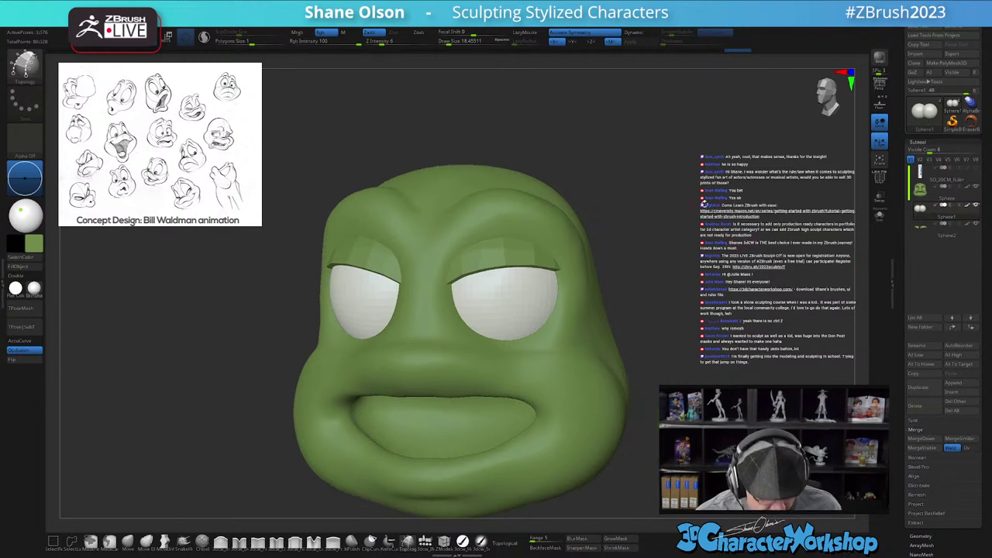
pyautogui.click(881, 219)
pyautogui.click(942, 231)
pyautogui.keyDown('alt'); pyautogui.moveTo(629, 272); pyautogui.dragTo(631, 432); pyautogui.keyUp('alt')
pyautogui.hotkey('shift', 'f')
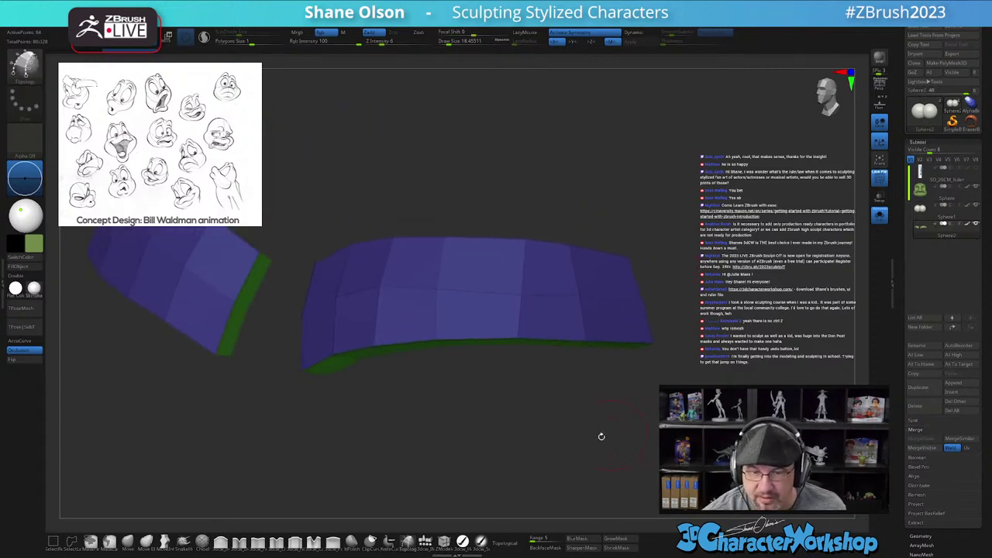
# Step: Choose the Move brush at a draw size of about 22 and even out the ends and edges of the eyelid strip
pyautogui.click(129, 542)
pyautogui.moveTo(303, 423); pyautogui.dragTo(561, 389)
pyautogui.press('s')
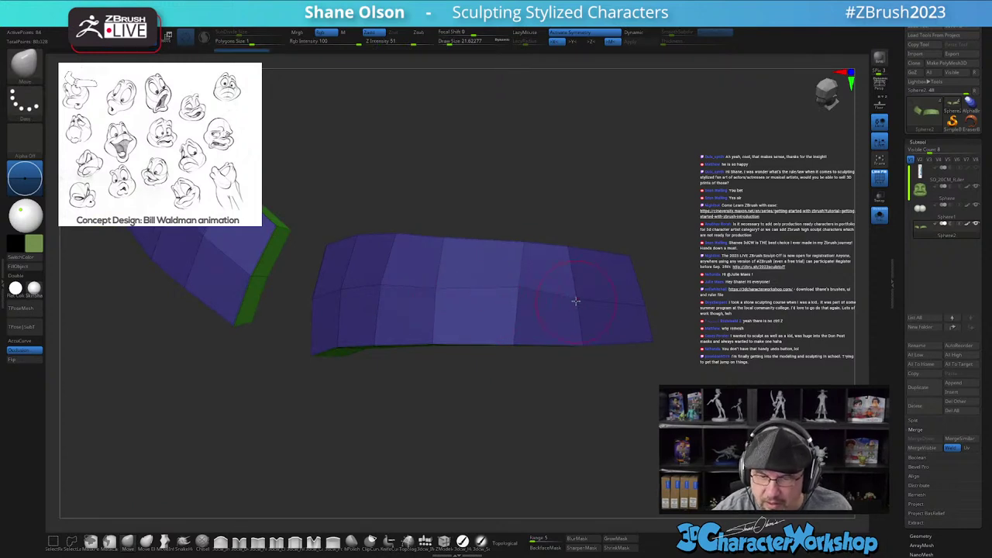
pyautogui.moveTo(672, 275); pyautogui.dragTo(641, 297)
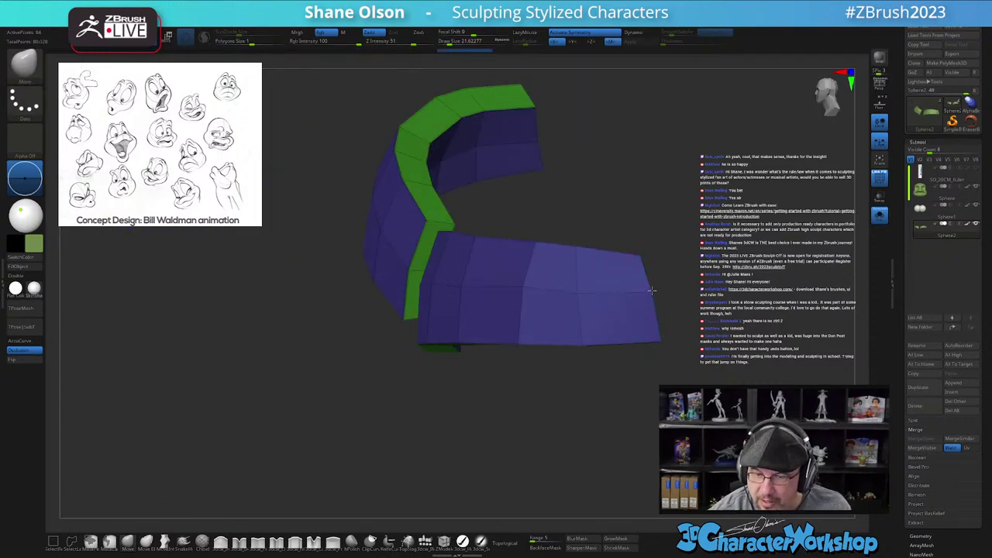
pyautogui.moveTo(534, 296); pyautogui.dragTo(562, 309, button='right')
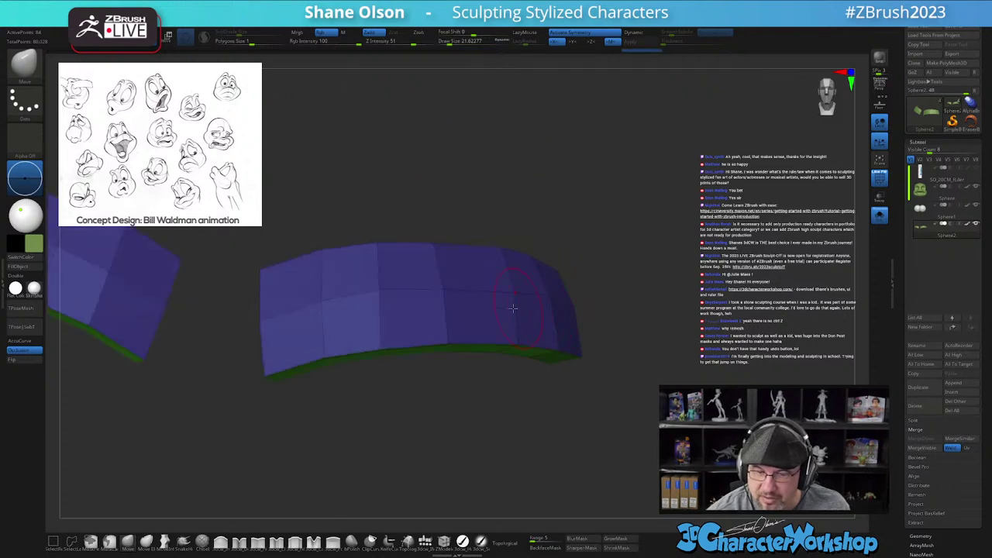
pyautogui.moveTo(422, 321)
pyautogui.mouseDown(button='right')
pyautogui.moveTo(467, 301)
pyautogui.moveTo(518, 340)
pyautogui.mouseUp(button='right')
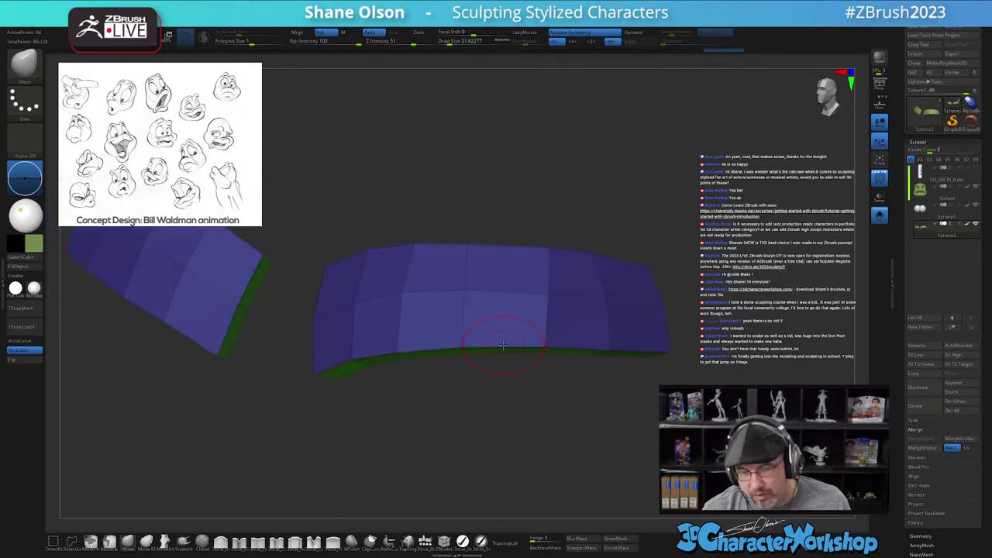
pyautogui.moveTo(614, 436); pyautogui.dragTo(626, 390)
pyautogui.moveTo(614, 256); pyautogui.dragTo(610, 294, button='right')
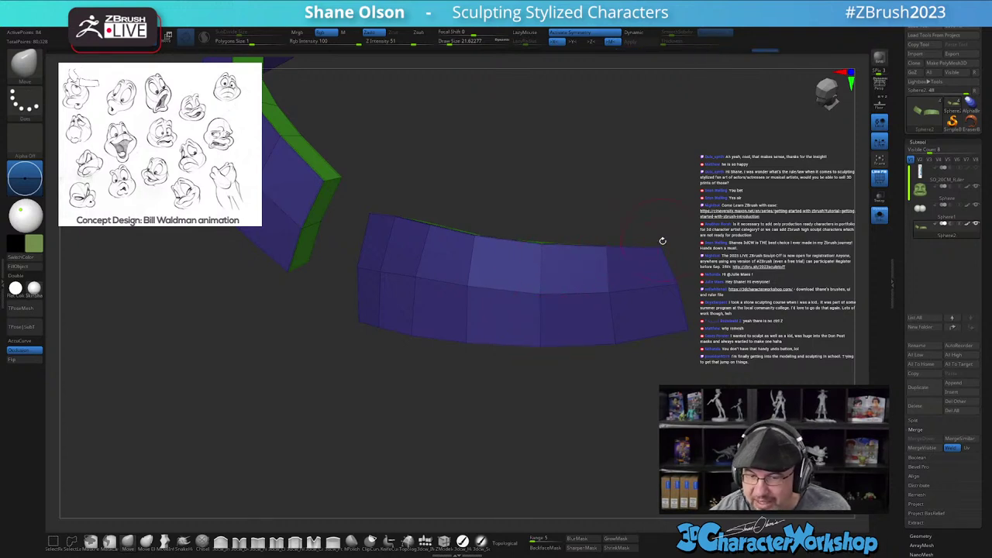
pyautogui.moveTo(649, 363)
pyautogui.mouseDown()
pyautogui.moveTo(642, 386)
pyautogui.moveTo(650, 357)
pyautogui.mouseUp()
pyautogui.keyDown('shift'); pyautogui.moveTo(641, 413); pyautogui.dragTo(635, 430); pyautogui.keyUp('shift')
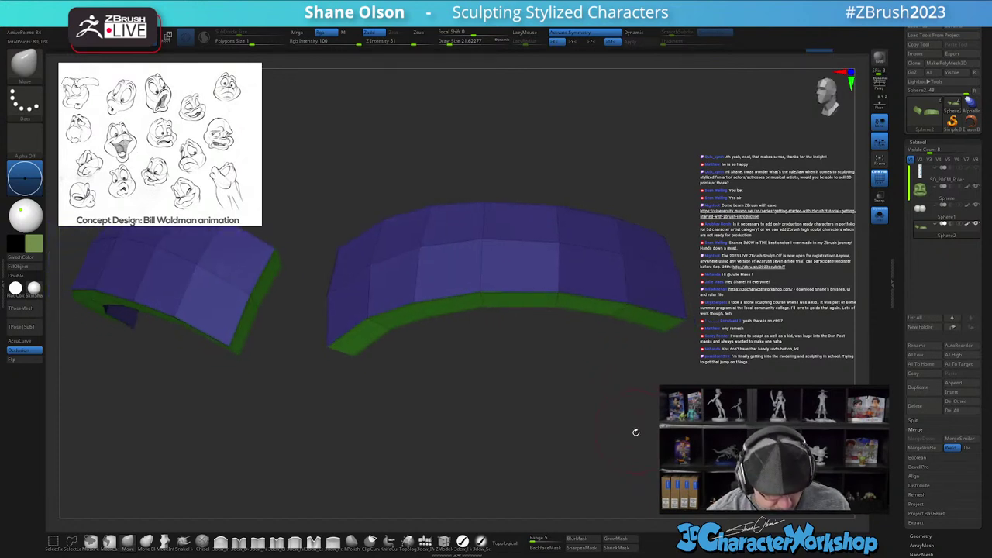
# Step: Undo a trial subdivision of the eyelids, remove all their creases and subdivide them up to level 3
pyautogui.hotkey('ctrl', 'd')
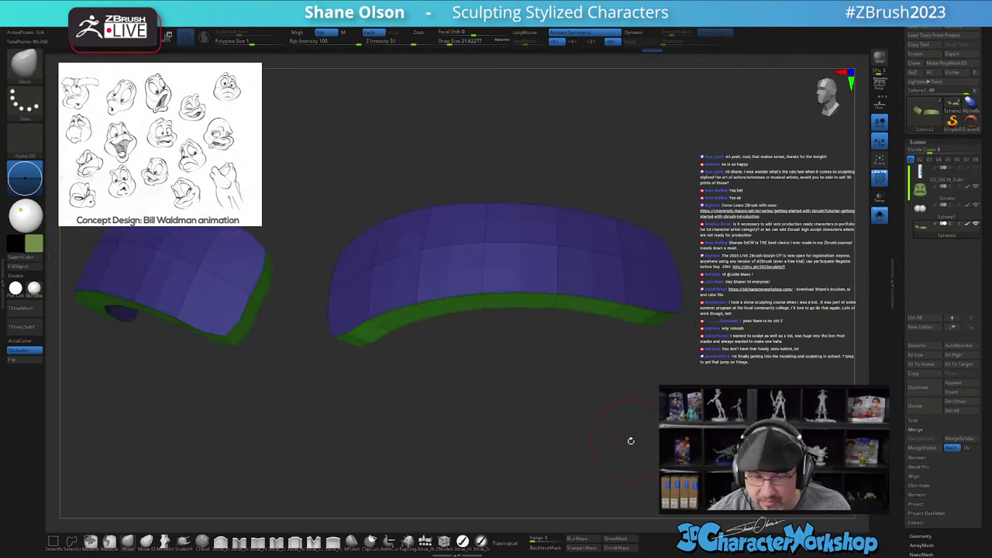
pyautogui.hotkey('ctrl', 'z')
pyautogui.press('space')
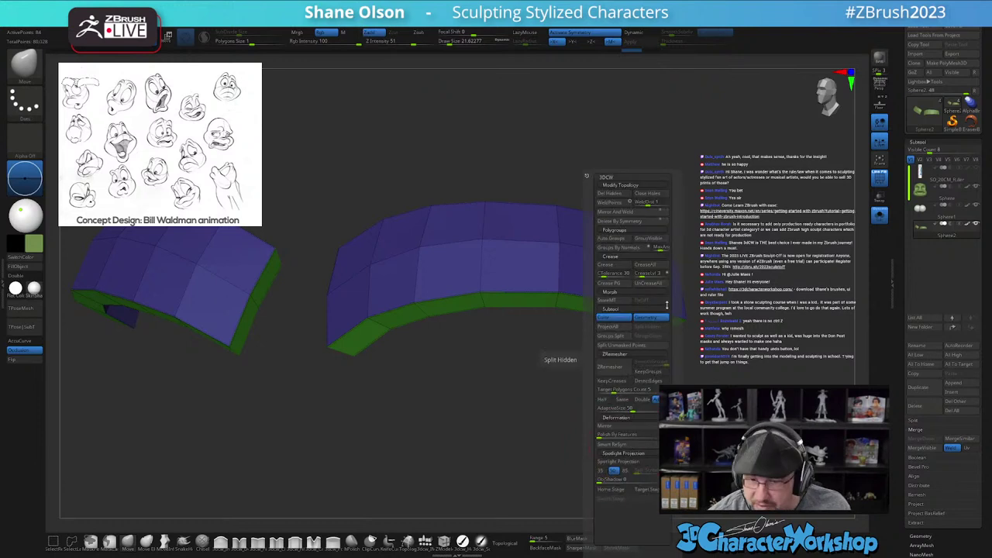
pyautogui.click(657, 283)
pyautogui.hotkey('ctrl', 'd')
pyautogui.moveTo(648, 410)
pyautogui.mouseDown()
pyautogui.moveTo(636, 442)
pyautogui.moveTo(650, 406)
pyautogui.moveTo(641, 401)
pyautogui.moveTo(645, 430)
pyautogui.mouseUp()
pyautogui.hotkey('ctrl', 'd')
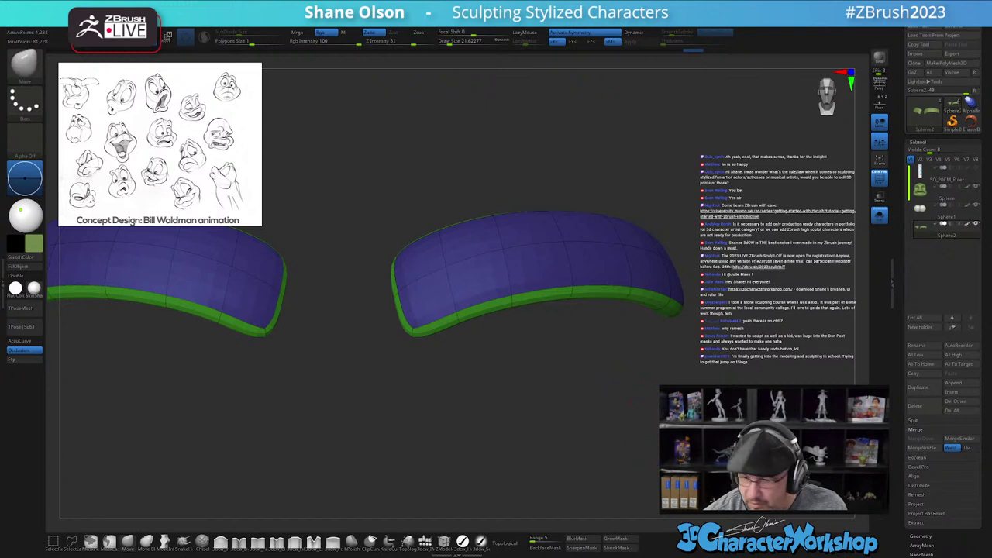
# Step: Delete the eyelids' subdivision levels below level 3
pyautogui.moveTo(901, 412); pyautogui.dragTo(904, 353)
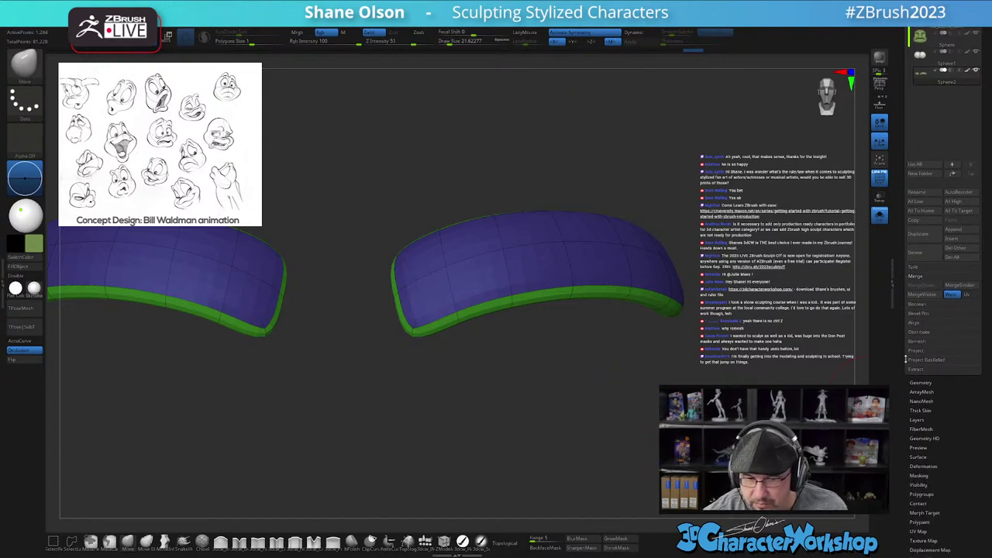
pyautogui.click(921, 383)
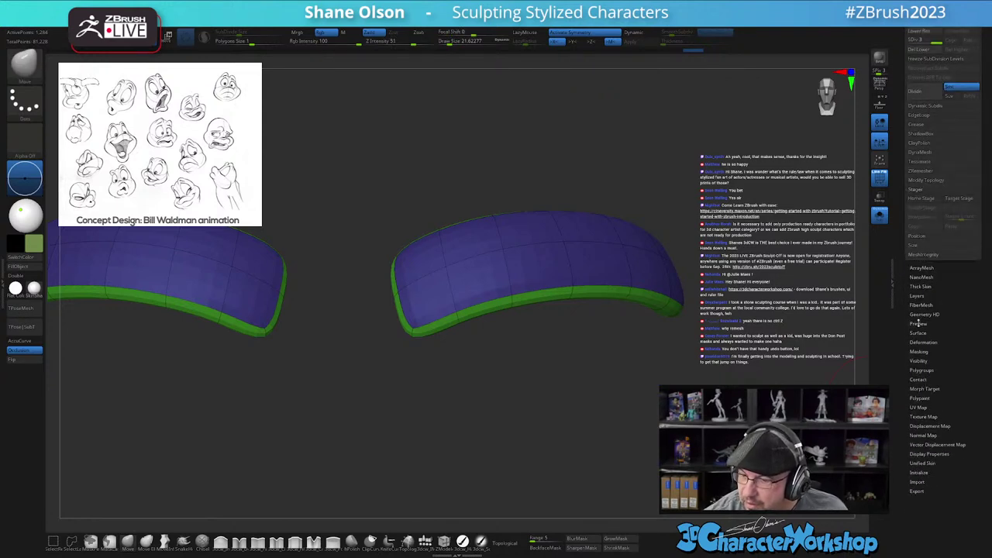
pyautogui.scroll(4, 922, 332)
pyautogui.click(926, 181)
pyautogui.moveTo(589, 387); pyautogui.dragTo(490, 414)
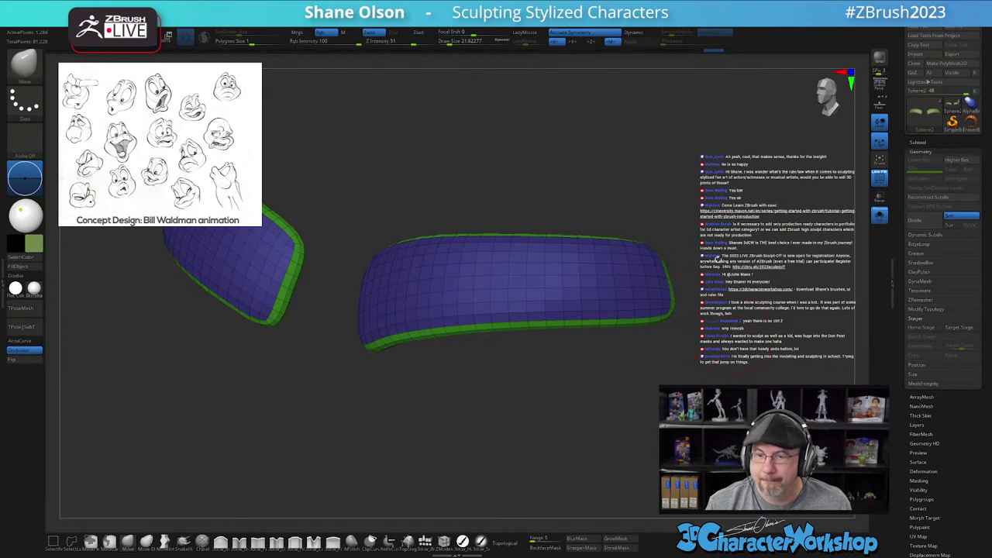
# Step: Leave solo view and frame the whole head with the eyelids in place
pyautogui.keyDown('shift'); pyautogui.moveTo(759, 255); pyautogui.dragTo(799, 260); pyautogui.keyUp('shift')
pyautogui.click(880, 217)
pyautogui.keyDown('alt'); pyautogui.moveTo(791, 381); pyautogui.dragTo(588, 312); pyautogui.keyUp('alt')
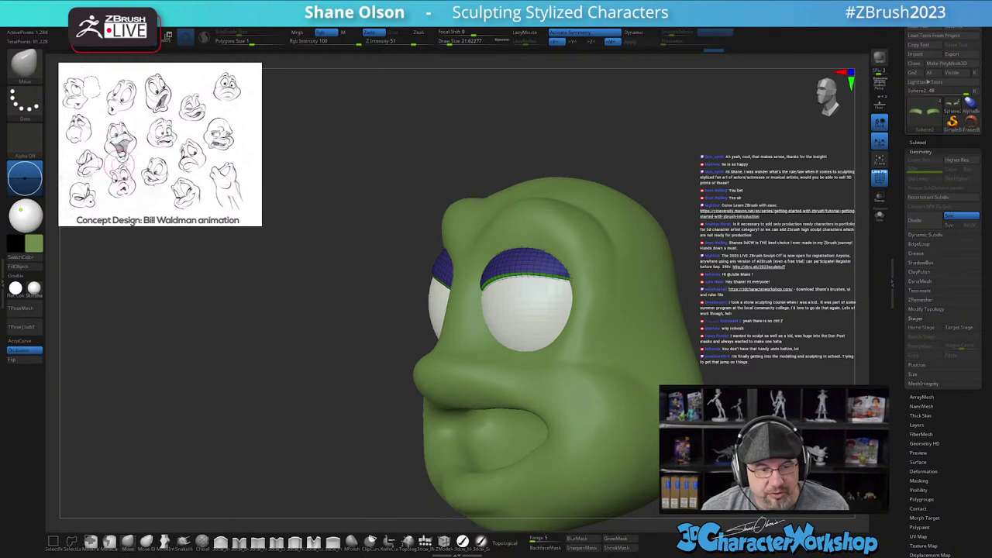
pyautogui.moveTo(770, 278); pyautogui.dragTo(829, 283)
pyautogui.keyDown('alt'); pyautogui.moveTo(722, 336); pyautogui.dragTo(725, 290); pyautogui.keyUp('alt')
# Step: Try subdividing the eyeballs by one level
pyautogui.keyDown('alt'); pyautogui.click(551, 297); pyautogui.keyUp('alt')
pyautogui.press('ctrl')
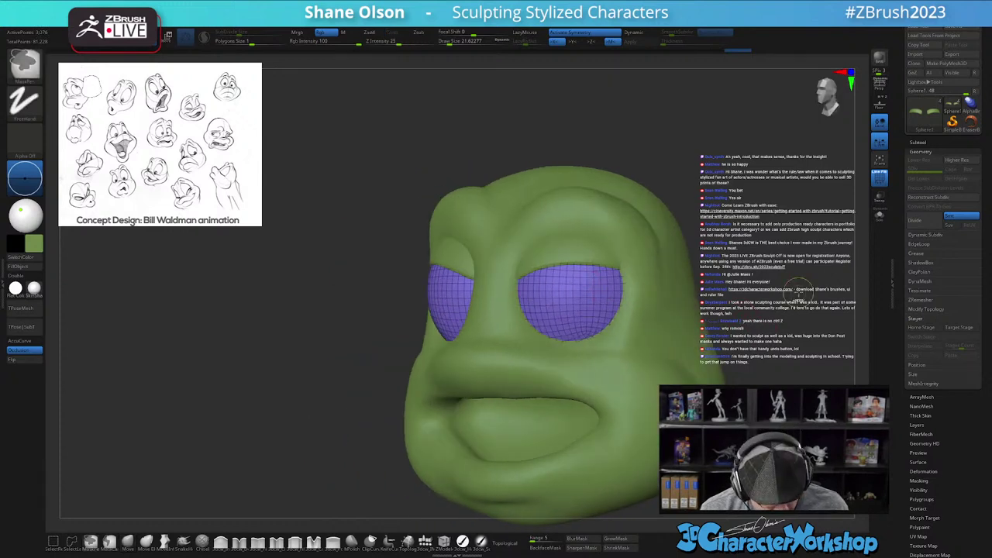
pyautogui.hotkey('ctrl', 'd')
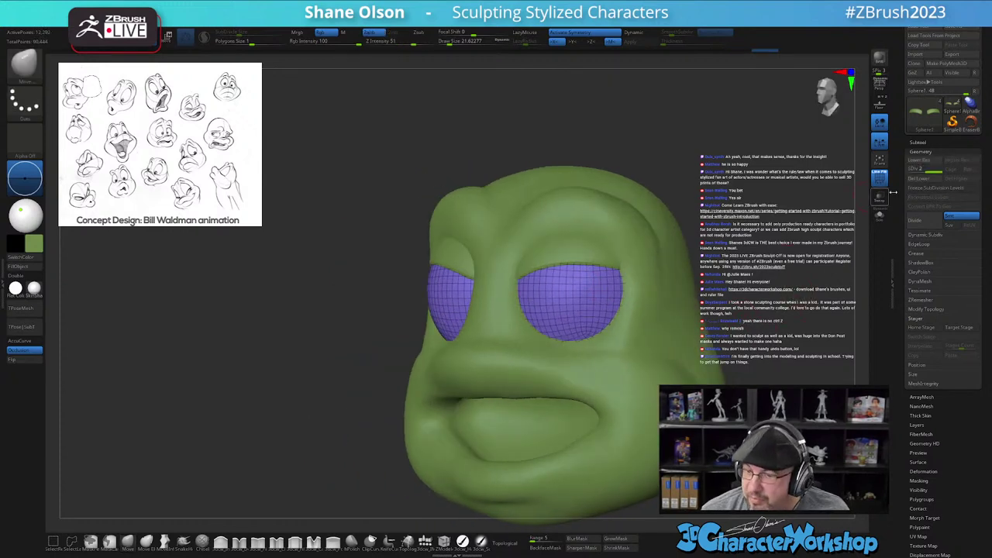
pyautogui.hotkey('ctrl', 'z')
pyautogui.keyDown('shift'); pyautogui.moveTo(778, 225); pyautogui.dragTo(760, 227); pyautogui.keyUp('shift')
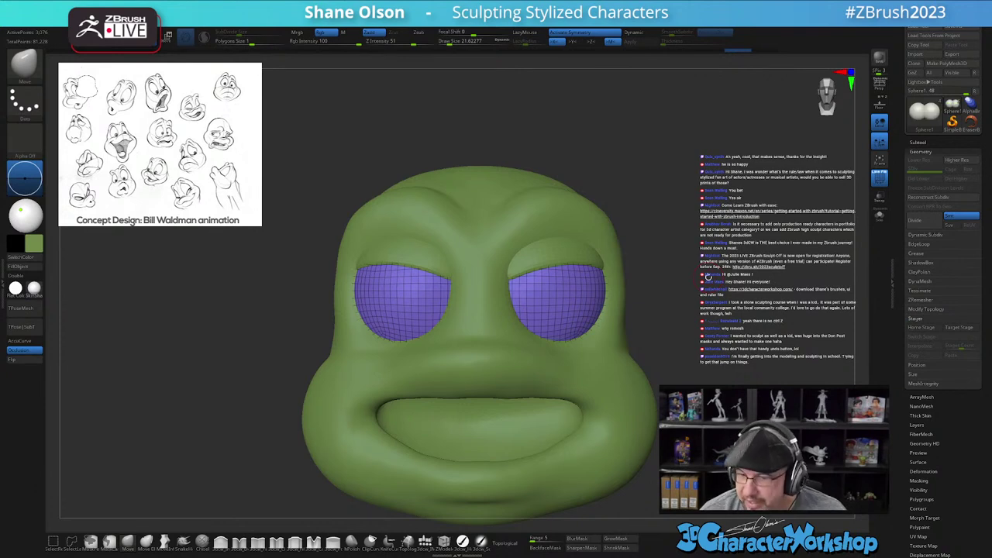
pyautogui.moveTo(647, 273); pyautogui.dragTo(582, 296)
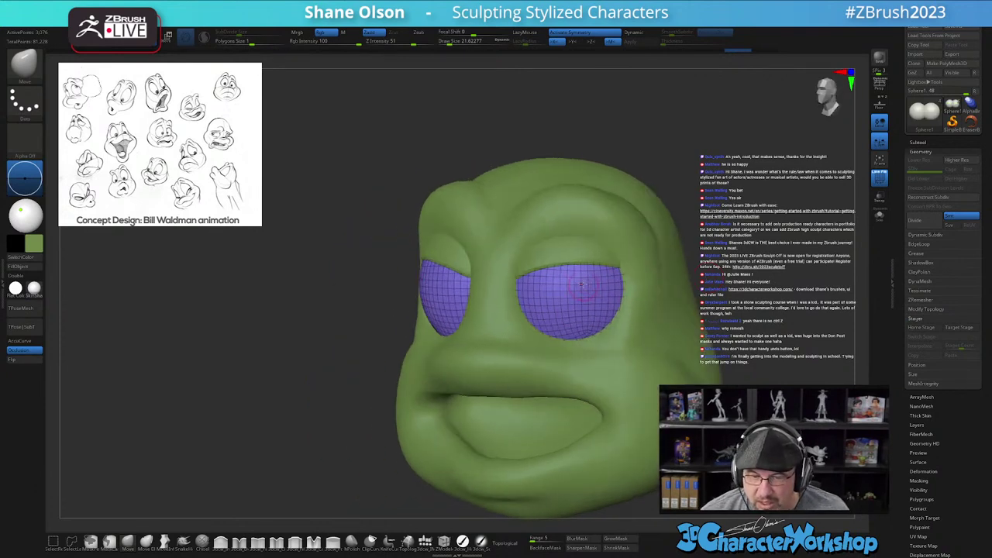
# Step: Select the eyelids, step their history back to subdivision level 2 and delete the lower level
pyautogui.keyDown('alt'); pyautogui.click(556, 252); pyautogui.keyUp('alt')
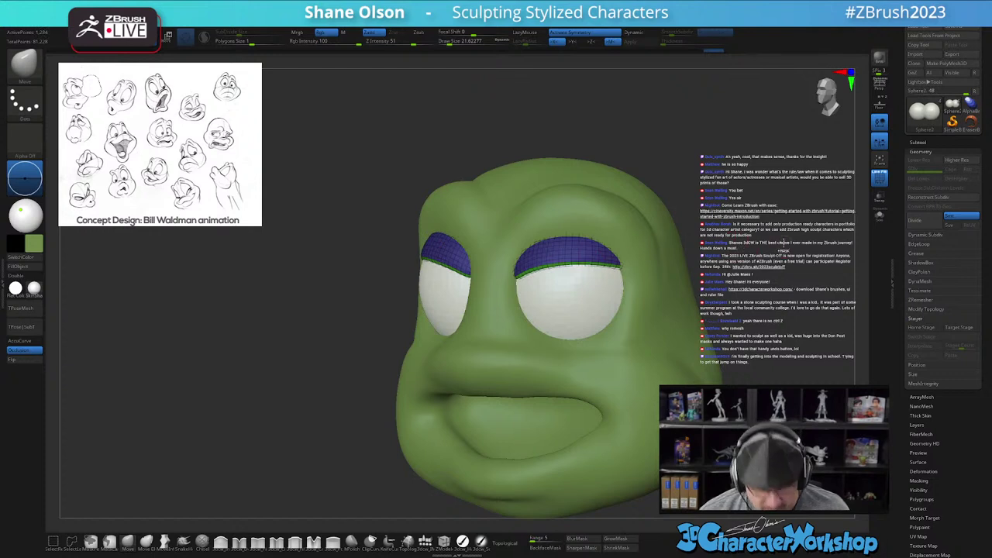
pyautogui.hotkey('ctrl', 'd')
pyautogui.hotkey('ctrl', 'd')
pyautogui.moveTo(748, 259); pyautogui.dragTo(781, 253)
pyautogui.hotkey('ctrl', 'z')
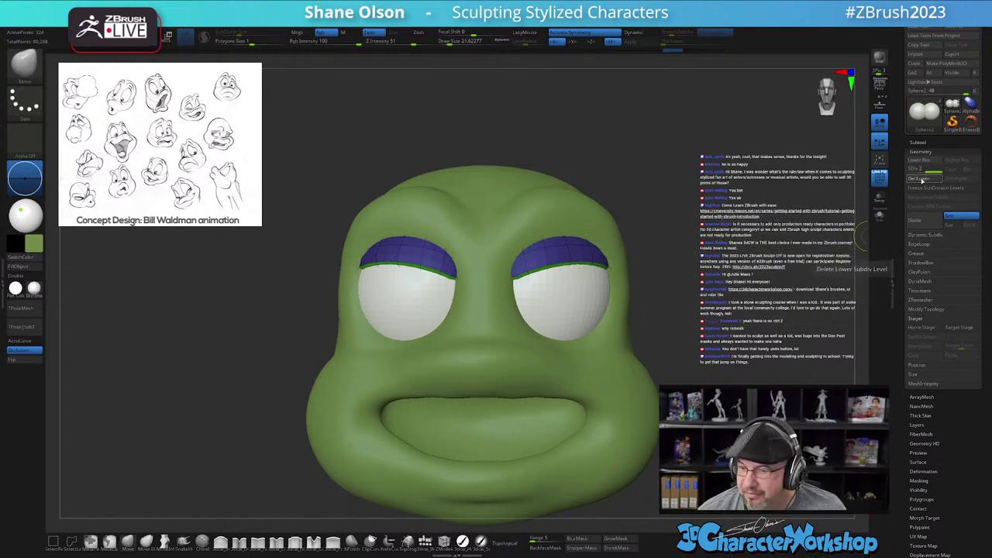
pyautogui.click(922, 181)
# Step: Enlarge the Move brush to a draw size of about 65 and raise the eyelids' lower edges into arches around the eyeballs
pyautogui.moveTo(738, 274); pyautogui.dragTo(716, 269)
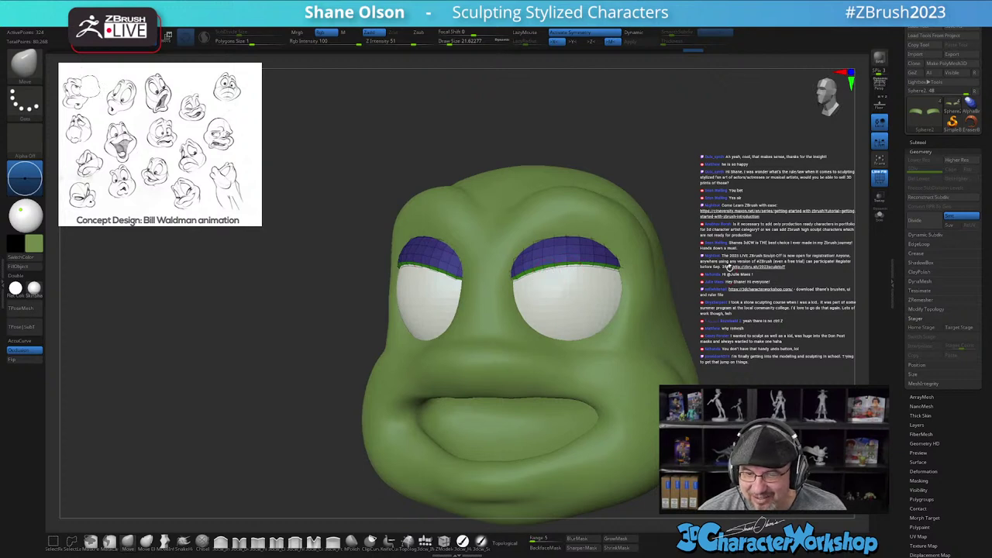
pyautogui.keyDown('alt'); pyautogui.moveTo(746, 326); pyautogui.dragTo(695, 306); pyautogui.keyUp('alt')
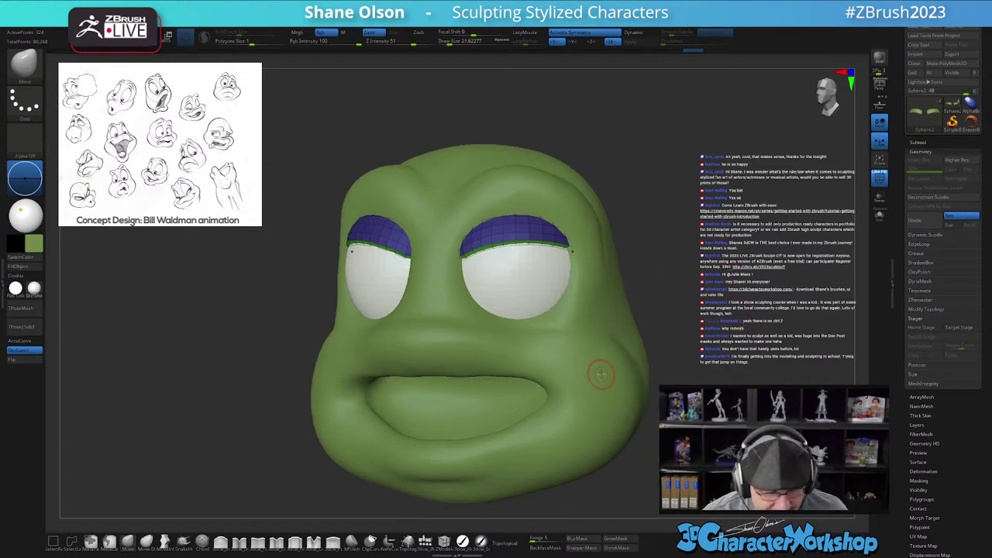
pyautogui.moveTo(690, 311); pyautogui.dragTo(645, 306)
pyautogui.press('s')
pyautogui.moveTo(552, 315); pyautogui.dragTo(560, 314)
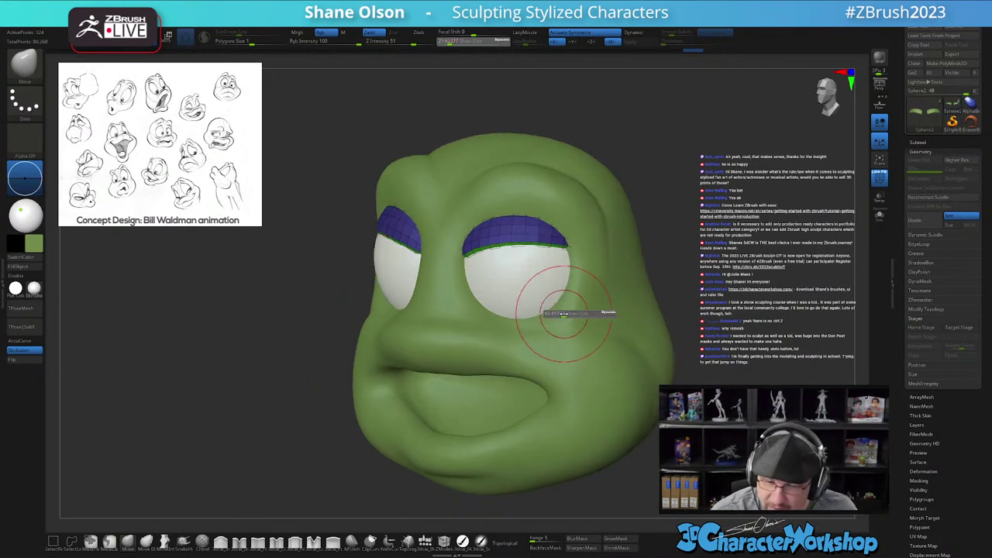
pyautogui.keyDown('shift'); pyautogui.moveTo(676, 298); pyautogui.dragTo(648, 295); pyautogui.keyUp('shift')
pyautogui.moveTo(473, 256); pyautogui.dragTo(500, 234)
pyautogui.moveTo(669, 299); pyautogui.dragTo(632, 317)
pyautogui.moveTo(522, 248)
pyautogui.mouseDown()
pyautogui.moveTo(525, 237)
pyautogui.moveTo(566, 232)
pyautogui.mouseUp()
pyautogui.moveTo(668, 302)
pyautogui.mouseDown()
pyautogui.moveTo(672, 247)
pyautogui.moveTo(620, 250)
pyautogui.mouseUp()
pyautogui.moveTo(537, 229); pyautogui.dragTo(505, 252, button='right')
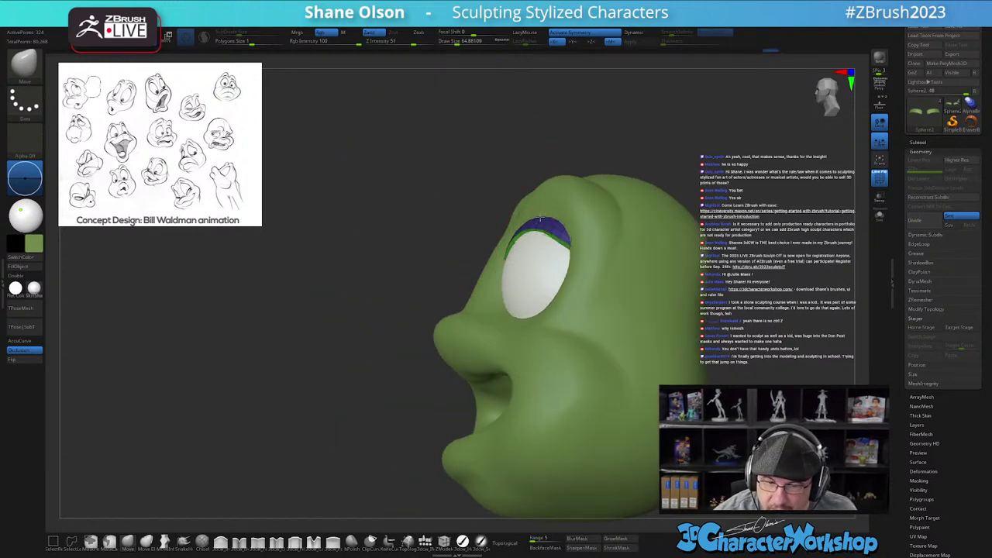
pyautogui.moveTo(508, 294); pyautogui.dragTo(565, 318, button='right')
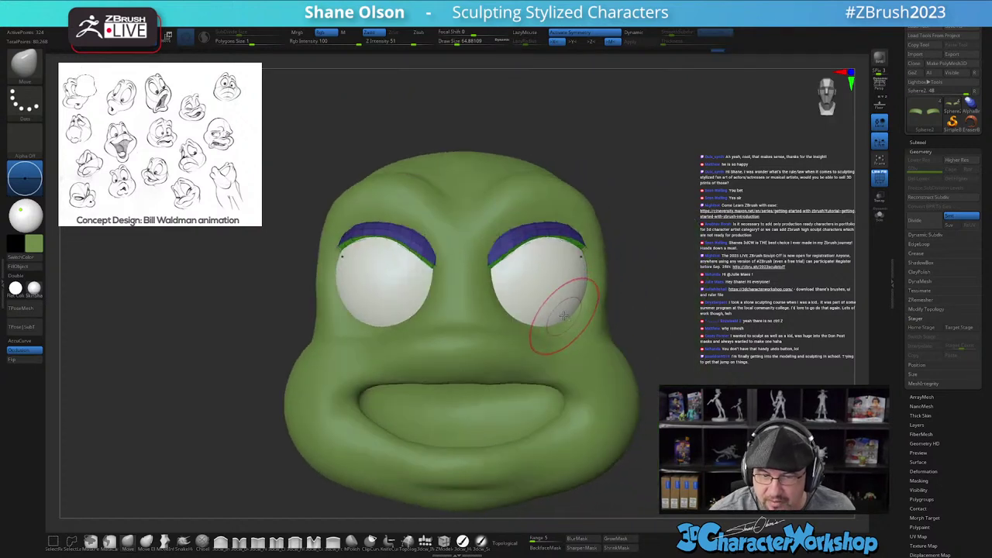
# Step: Set the Move brush's draw size to about 84 and push the eyelids further up beneath the brow from several angles
pyautogui.press('ctrl')
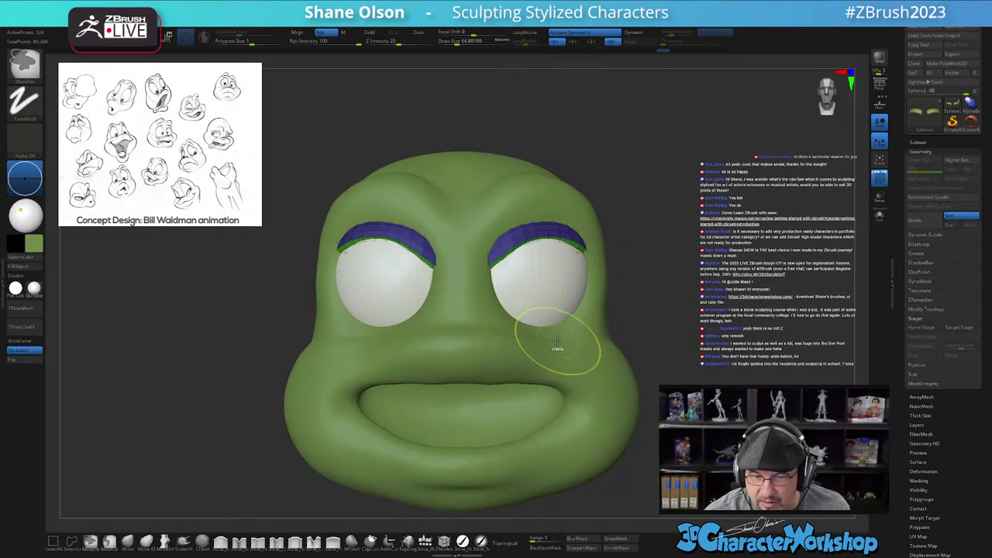
pyautogui.moveTo(547, 277)
pyautogui.mouseDown(button='right')
pyautogui.moveTo(564, 287)
pyautogui.moveTo(548, 284)
pyautogui.mouseUp(button='right')
pyautogui.keyDown('alt'); pyautogui.moveTo(548, 283); pyautogui.dragTo(554, 288, button='right'); pyautogui.keyUp('alt')
pyautogui.press('s')
pyautogui.moveTo(553, 288); pyautogui.dragTo(557, 287)
pyautogui.moveTo(556, 287); pyautogui.dragTo(570, 286, button='right')
pyautogui.moveTo(544, 250); pyautogui.dragTo(552, 230)
pyautogui.moveTo(593, 273)
pyautogui.mouseDown(button='right')
pyautogui.moveTo(571, 279)
pyautogui.moveTo(568, 249)
pyautogui.moveTo(552, 245)
pyautogui.mouseUp(button='right')
pyautogui.moveTo(538, 232)
pyautogui.keyDown('shift'); pyautogui.mouseDown()
pyautogui.moveTo(542, 216)
pyautogui.moveTo(552, 219)
pyautogui.mouseUp(); pyautogui.keyUp('shift')
pyautogui.moveTo(586, 232); pyautogui.dragTo(558, 231, button='right')
pyautogui.moveTo(549, 231); pyautogui.dragTo(554, 209)
pyautogui.keyDown('shift'); pyautogui.moveTo(563, 245); pyautogui.dragTo(587, 306, button='right'); pyautogui.keyUp('shift')
pyautogui.moveTo(638, 350)
pyautogui.keyDown('alt'); pyautogui.mouseDown(button='right')
pyautogui.moveTo(659, 334)
pyautogui.moveTo(668, 347)
pyautogui.mouseUp(button='right'); pyautogui.keyUp('alt')
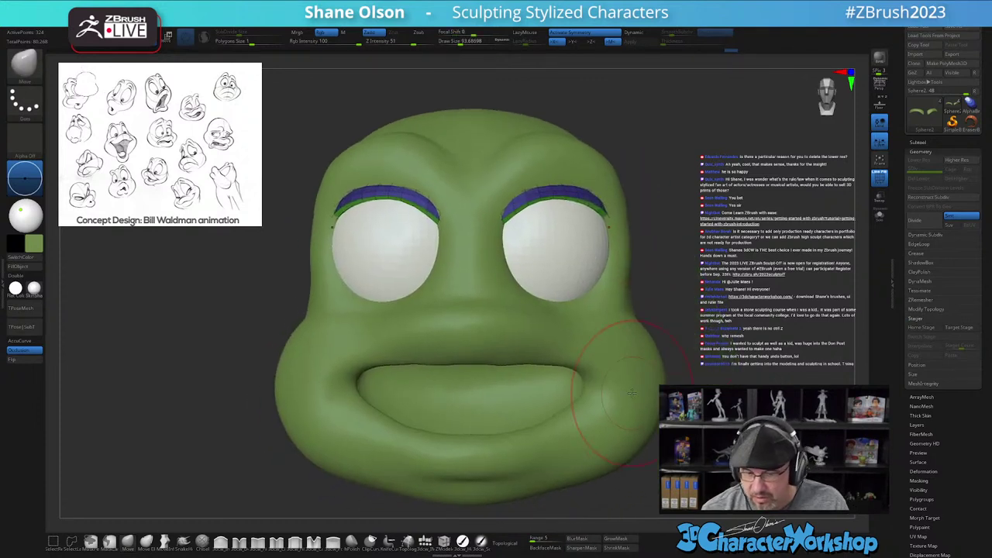
# Step: Select the head mesh, display its polygroup wireframe and reduce the Move brush's draw size to about 44
pyautogui.moveTo(792, 284); pyautogui.dragTo(769, 282, button='right')
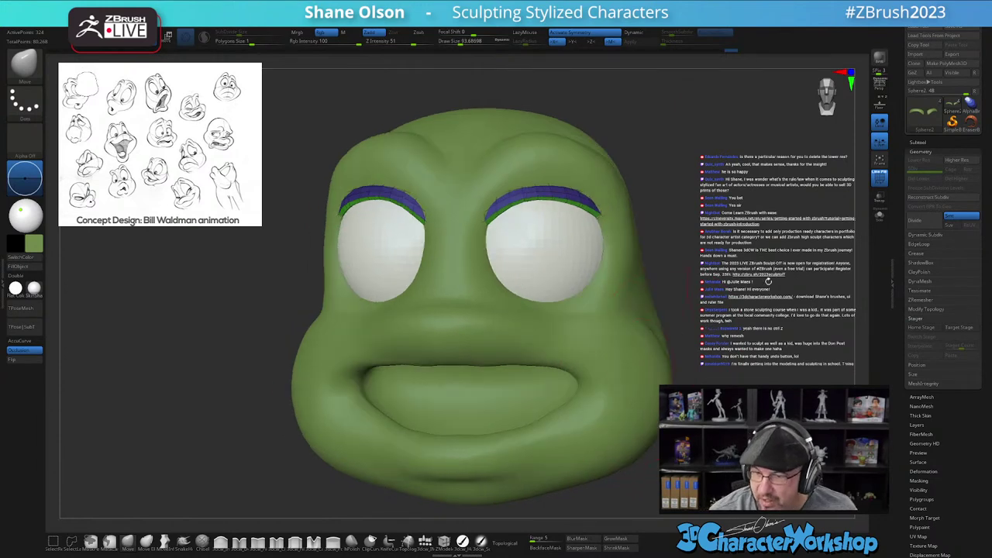
pyautogui.click(919, 143)
pyautogui.hotkey('shift', 'f')
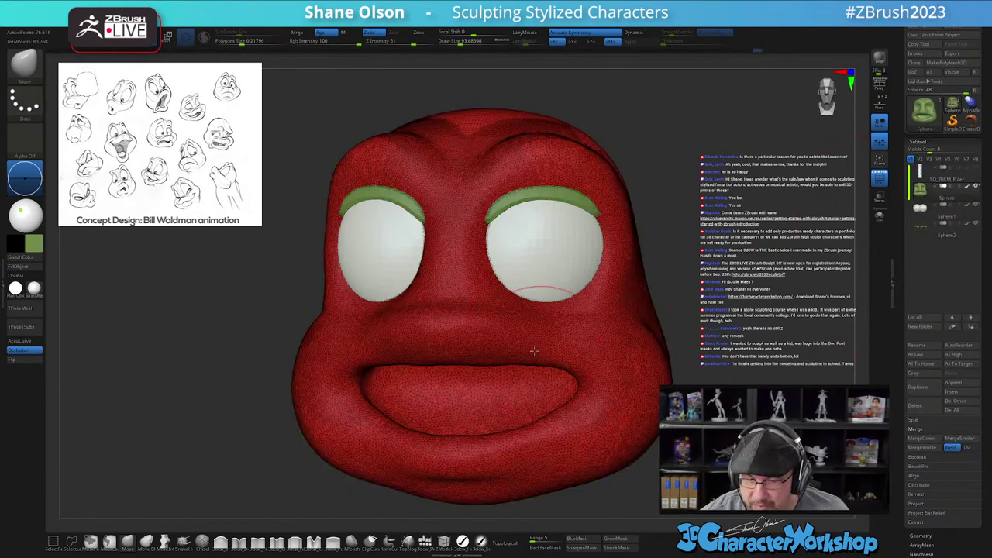
pyautogui.moveTo(698, 349)
pyautogui.mouseDown(button='right')
pyautogui.moveTo(504, 345)
pyautogui.moveTo(733, 341)
pyautogui.moveTo(725, 337)
pyautogui.mouseUp(button='right')
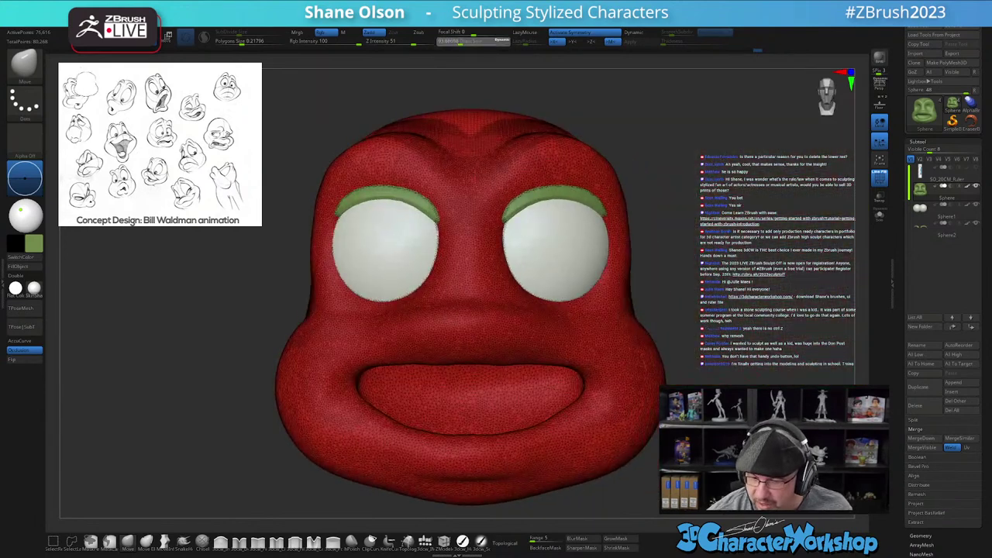
pyautogui.moveTo(460, 42); pyautogui.dragTo(453, 42)
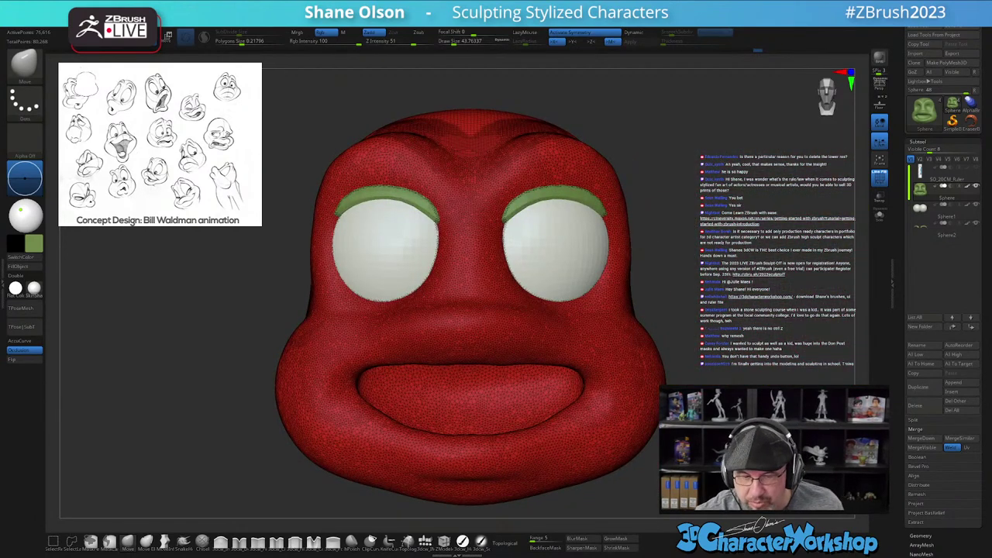
pyautogui.keyDown('alt'); pyautogui.moveTo(721, 329); pyautogui.dragTo(703, 300); pyautogui.keyUp('alt')
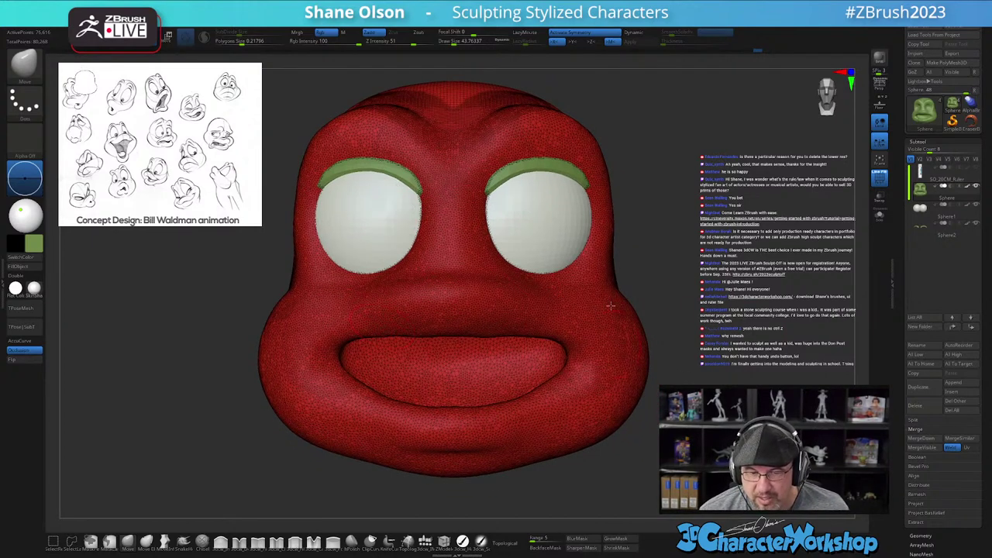
pyautogui.moveTo(705, 233)
pyautogui.mouseDown()
pyautogui.moveTo(653, 234)
pyautogui.moveTo(686, 233)
pyautogui.mouseUp()
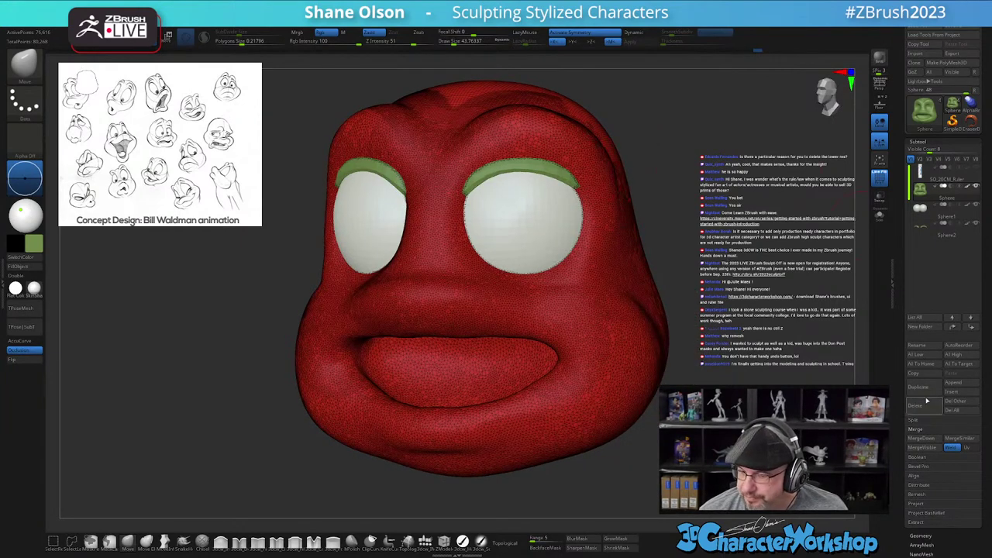
# Step: Duplicate the head subtool and make the duplicate the active one
pyautogui.click(915, 389)
pyautogui.click(937, 204)
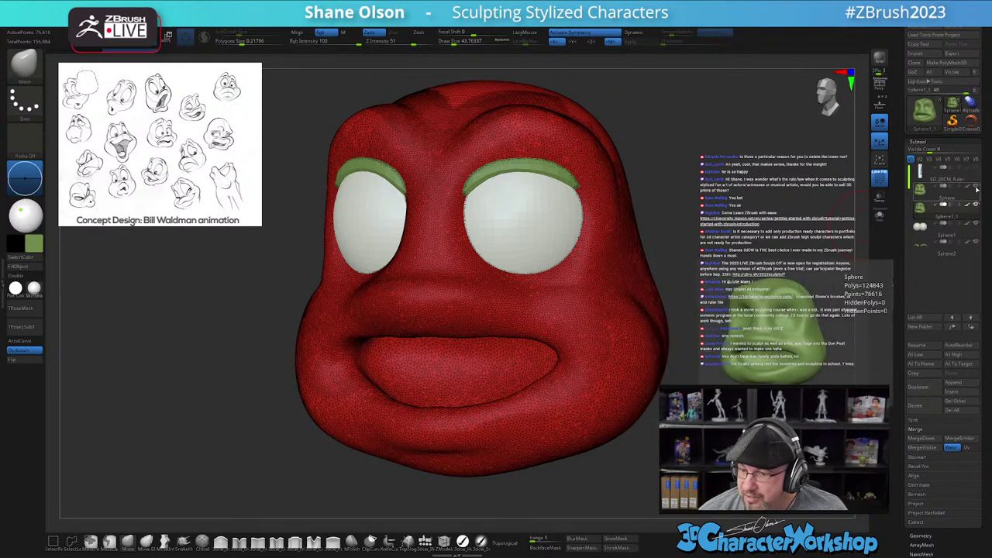
pyautogui.keyDown('alt'); pyautogui.moveTo(763, 190); pyautogui.dragTo(748, 222); pyautogui.keyUp('alt')
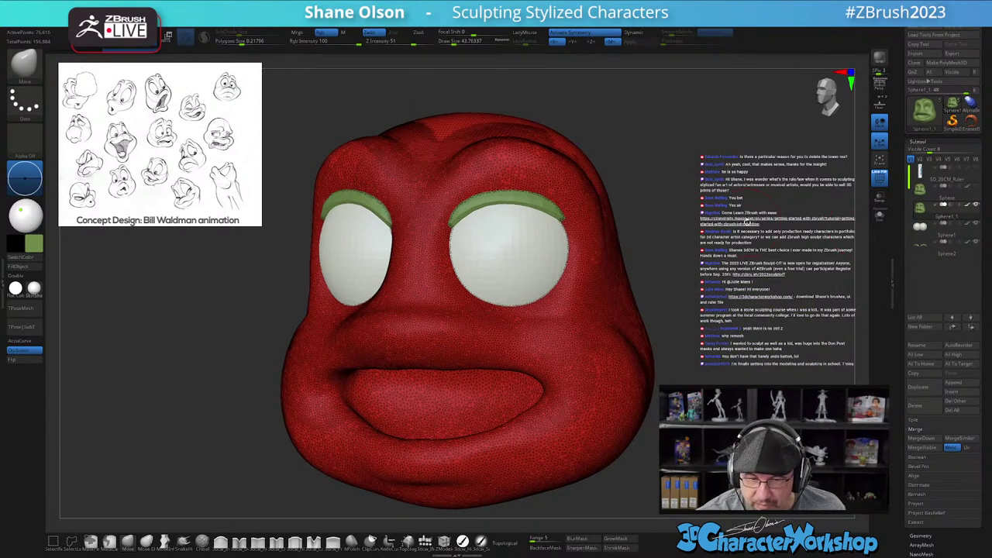
# Step: Isolate the duplicate head, mask a round patch in each eye socket at a draw size of about 18, and group the masked areas
pyautogui.press('s')
pyautogui.moveTo(678, 300); pyautogui.dragTo(674, 300)
pyautogui.moveTo(689, 287)
pyautogui.mouseDown()
pyautogui.moveTo(662, 289)
pyautogui.moveTo(680, 318)
pyautogui.mouseUp()
pyautogui.moveTo(520, 269); pyautogui.dragTo(514, 270, button='right')
pyautogui.press('s')
pyautogui.click(518, 272)
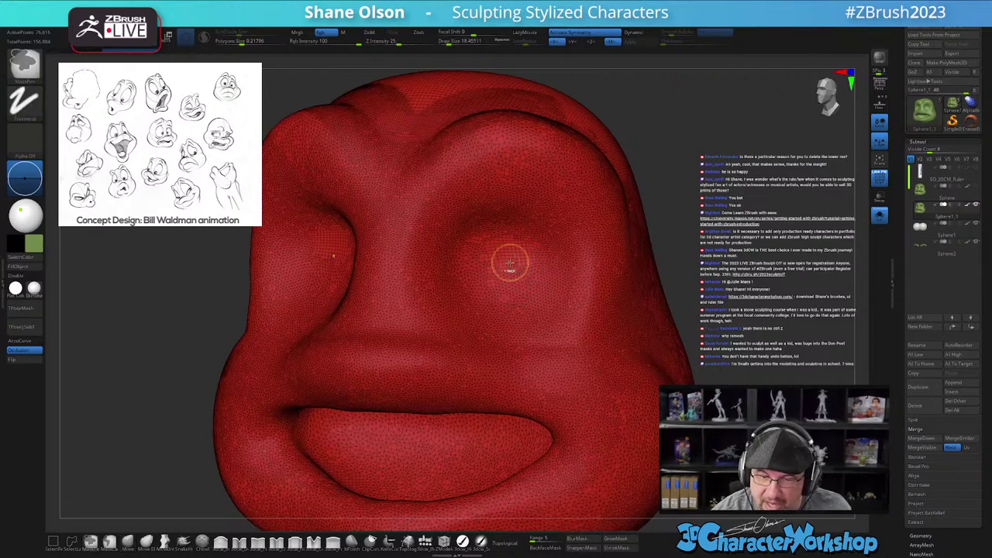
pyautogui.moveTo(508, 268); pyautogui.dragTo(518, 276)
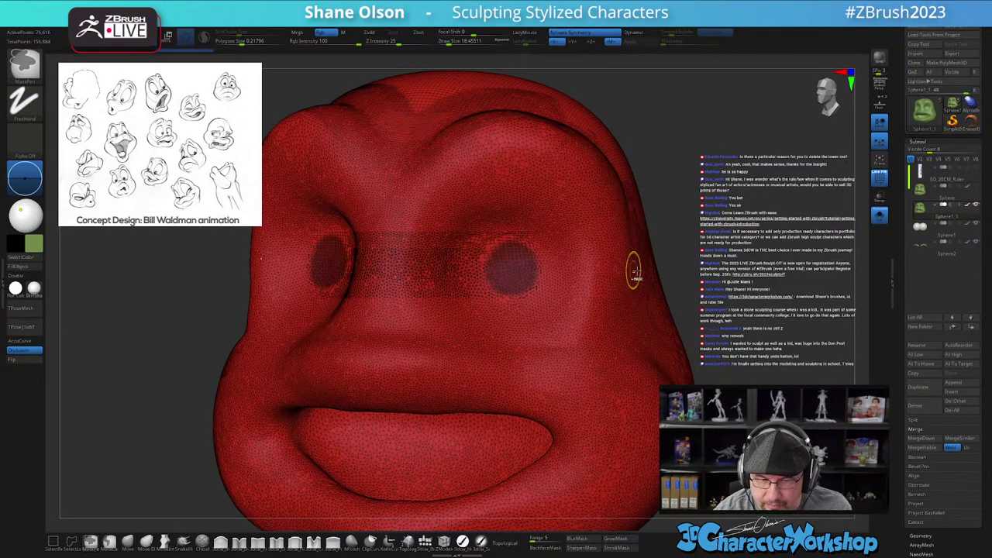
pyautogui.hotkey('ctrl', 'w')
# Step: Hide the round polygroup patches in the eye sockets, leaving the rest of the head visible
pyautogui.moveTo(708, 333); pyautogui.dragTo(669, 330)
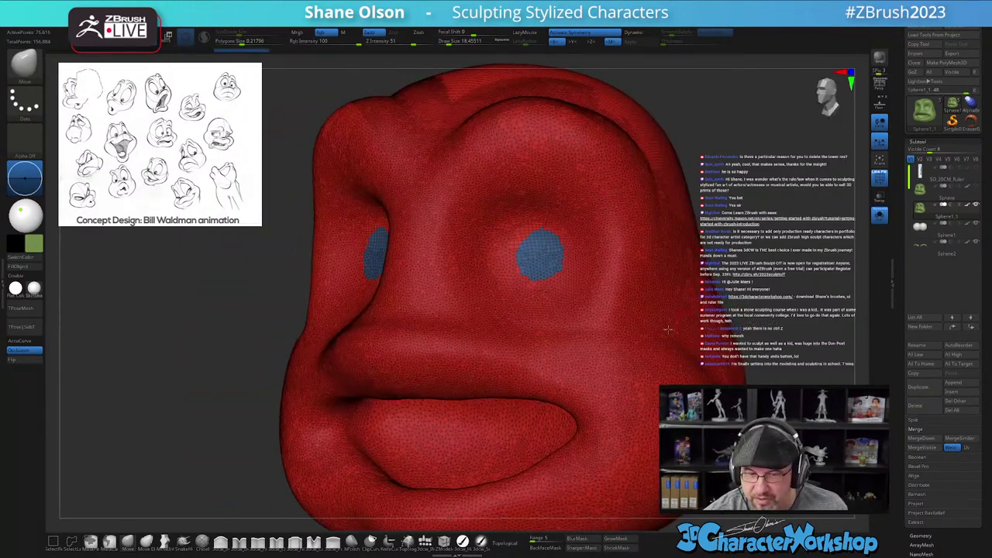
pyautogui.moveTo(562, 213)
pyautogui.mouseDown()
pyautogui.moveTo(567, 224)
pyautogui.moveTo(546, 257)
pyautogui.mouseUp()
pyautogui.keyDown('ctrl'); pyautogui.keyDown('shift'); pyautogui.click(545, 259); pyautogui.keyUp('shift'); pyautogui.keyUp('ctrl')
pyautogui.keyDown('ctrl'); pyautogui.keyDown('shift'); pyautogui.click(594, 193); pyautogui.keyUp('shift'); pyautogui.keyUp('ctrl')
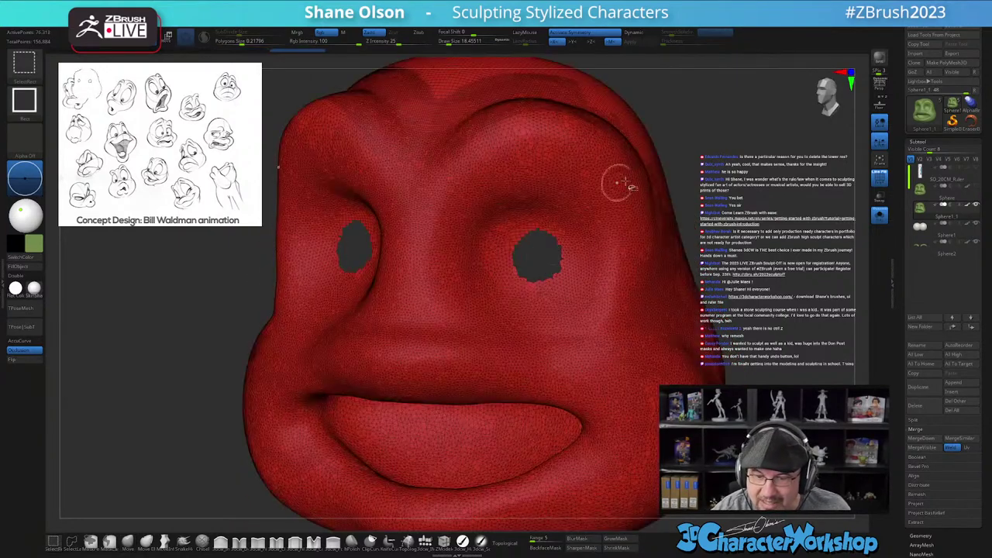
# Step: Mask a ring around each eye hole right up to its edge, convert it to its own polygroup and hide it
pyautogui.moveTo(561, 242)
pyautogui.keyDown('ctrl'); pyautogui.mouseDown()
pyautogui.moveTo(538, 220)
pyautogui.moveTo(519, 228)
pyautogui.moveTo(504, 256)
pyautogui.moveTo(529, 298)
pyautogui.moveTo(565, 289)
pyautogui.moveTo(575, 256)
pyautogui.moveTo(566, 236)
pyautogui.mouseUp(); pyautogui.keyUp('ctrl')
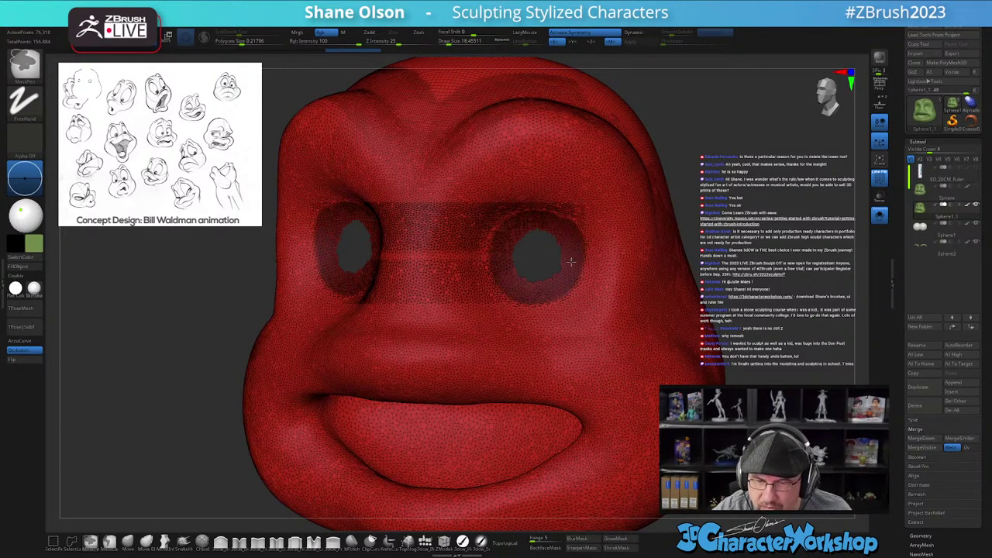
pyautogui.moveTo(502, 233)
pyautogui.keyDown('ctrl'); pyautogui.mouseDown()
pyautogui.moveTo(543, 203)
pyautogui.moveTo(576, 216)
pyautogui.moveTo(589, 252)
pyautogui.moveTo(567, 282)
pyautogui.mouseUp(); pyautogui.keyUp('ctrl')
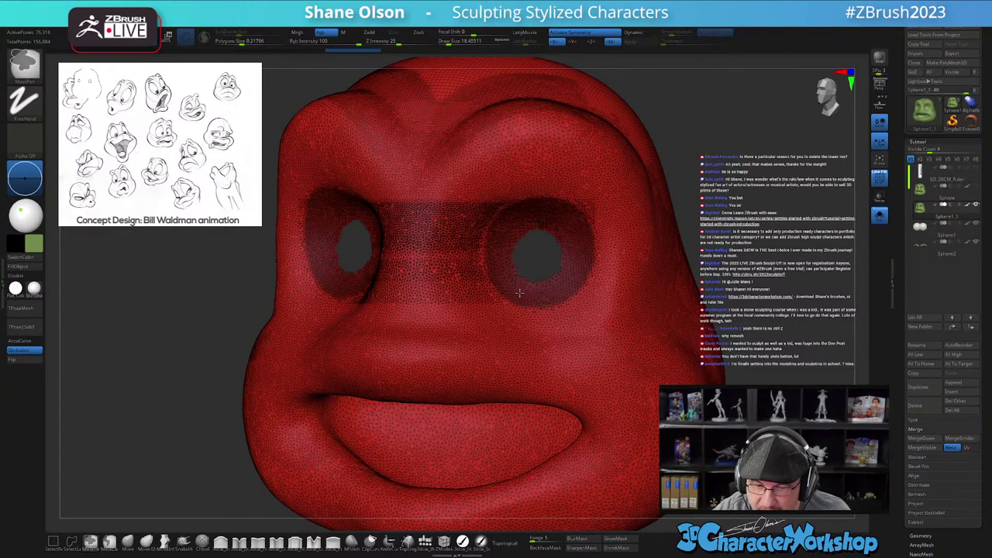
pyautogui.keyDown('alt'); pyautogui.moveTo(585, 252); pyautogui.dragTo(536, 277, button='right'); pyautogui.keyUp('alt')
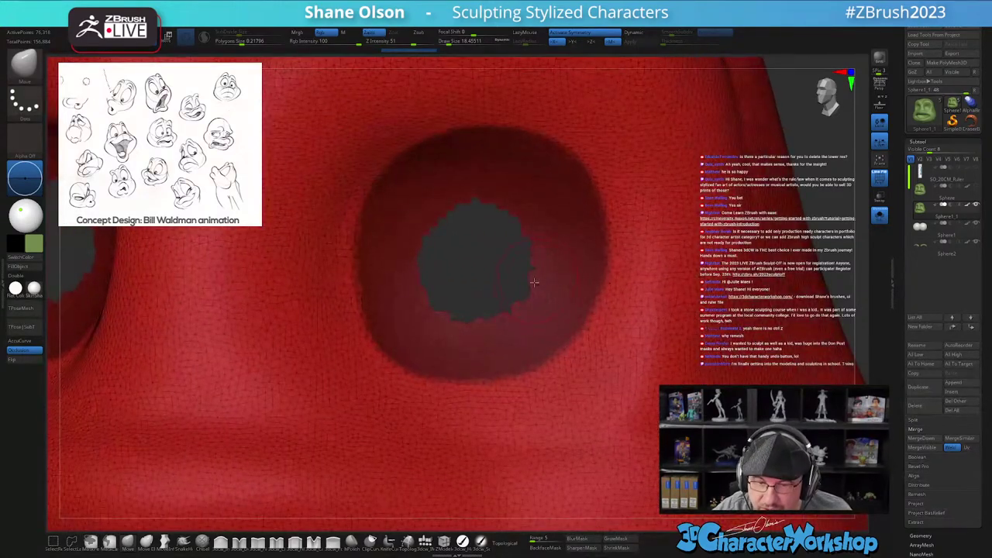
pyautogui.keyDown('ctrl'); pyautogui.moveTo(537, 311); pyautogui.dragTo(536, 223); pyautogui.keyUp('ctrl')
pyautogui.moveTo(413, 245)
pyautogui.keyDown('ctrl'); pyautogui.mouseDown()
pyautogui.moveTo(500, 327)
pyautogui.moveTo(530, 309)
pyautogui.mouseUp(); pyautogui.keyUp('ctrl')
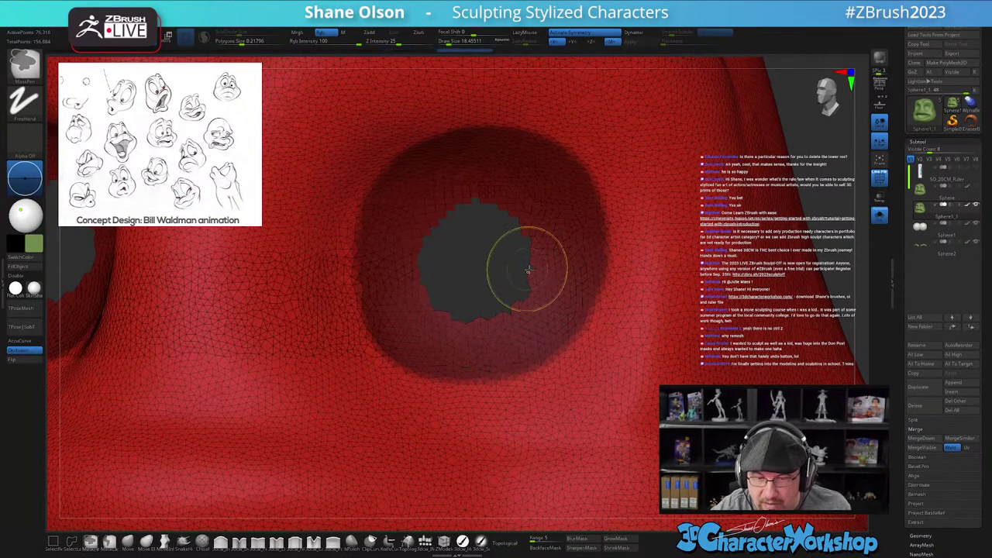
pyautogui.keyDown('alt'); pyautogui.moveTo(554, 381); pyautogui.dragTo(561, 298, button='right'); pyautogui.keyUp('alt')
pyautogui.hotkey('ctrl', 'w')
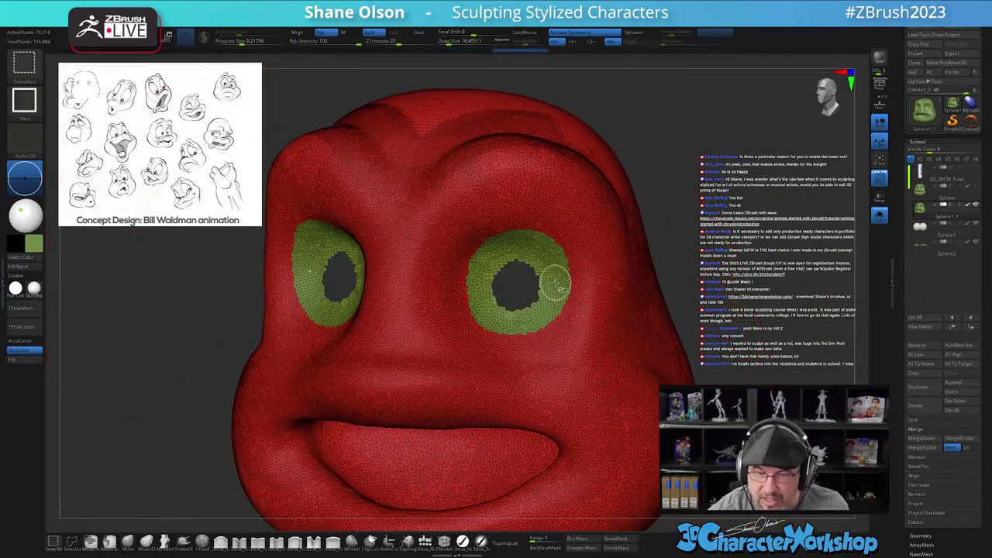
pyautogui.keyDown('ctrl'); pyautogui.keyDown('shift'); pyautogui.click(558, 284); pyautogui.keyUp('shift'); pyautogui.keyUp('ctrl')
pyautogui.moveTo(554, 334); pyautogui.dragTo(576, 358, button='right')
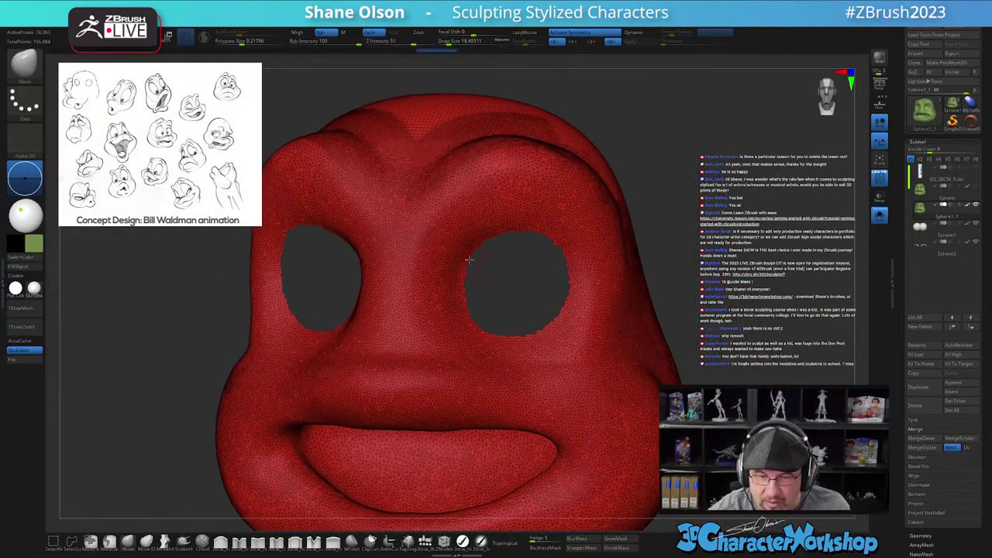
# Step: Set the brush draw size to about 22 and mask another ring around the enlarged eye openings
pyautogui.moveTo(490, 210); pyautogui.dragTo(489, 225, button='right')
pyautogui.press('s')
pyautogui.moveTo(489, 228); pyautogui.dragTo(492, 227)
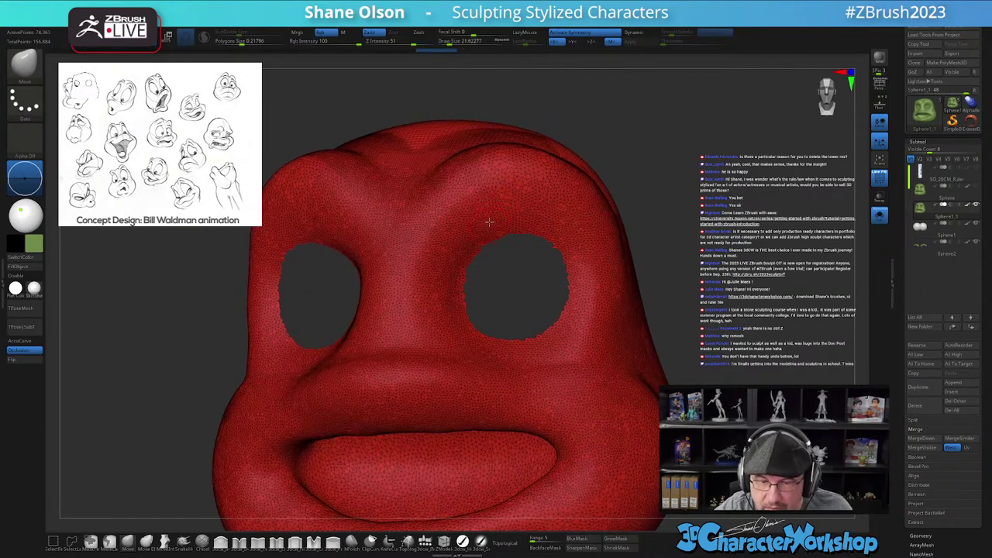
pyautogui.moveTo(491, 224); pyautogui.dragTo(469, 264, button='right')
pyautogui.moveTo(469, 264)
pyautogui.keyDown('ctrl'); pyautogui.mouseDown()
pyautogui.moveTo(476, 240)
pyautogui.moveTo(515, 221)
pyautogui.moveTo(578, 255)
pyautogui.moveTo(589, 293)
pyautogui.moveTo(575, 326)
pyautogui.moveTo(507, 344)
pyautogui.mouseUp(); pyautogui.keyUp('ctrl')
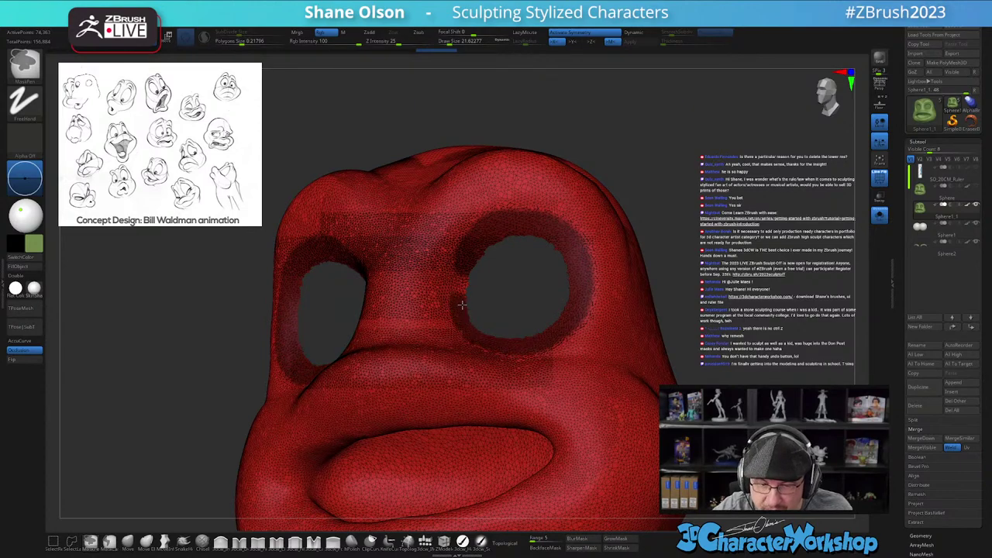
pyautogui.keyDown('ctrl'); pyautogui.moveTo(463, 327); pyautogui.dragTo(478, 342); pyautogui.keyUp('ctrl')
pyautogui.moveTo(478, 341); pyautogui.dragTo(560, 341, button='right')
pyautogui.moveTo(490, 226); pyautogui.dragTo(489, 204, button='right')
pyautogui.keyDown('ctrl'); pyautogui.moveTo(452, 300); pyautogui.dragTo(455, 298); pyautogui.keyUp('ctrl')
pyautogui.moveTo(462, 248)
pyautogui.keyDown('ctrl'); pyautogui.mouseDown()
pyautogui.moveTo(497, 215)
pyautogui.moveTo(535, 206)
pyautogui.moveTo(521, 208)
pyautogui.mouseUp(); pyautogui.keyUp('ctrl')
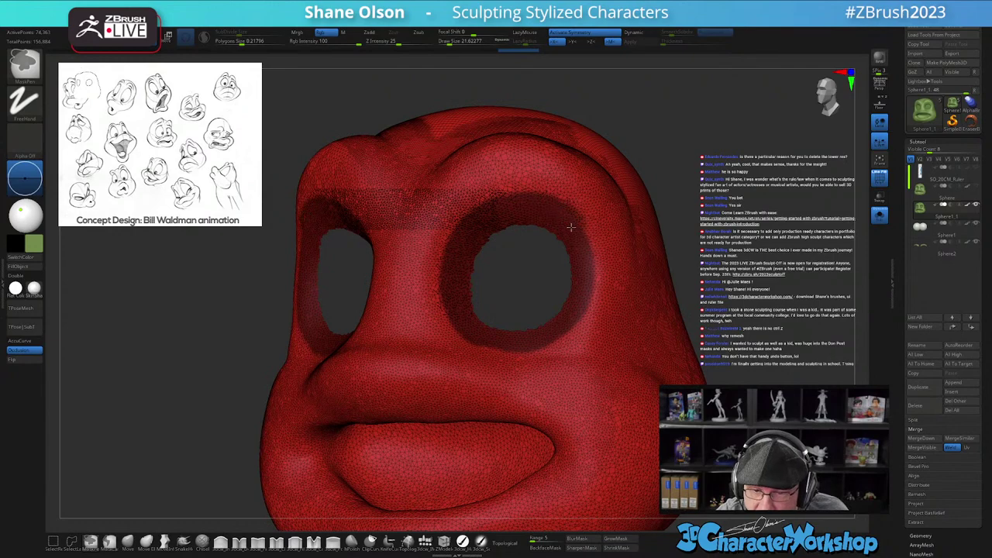
pyautogui.moveTo(585, 260)
pyautogui.keyDown('ctrl'); pyautogui.mouseDown()
pyautogui.moveTo(593, 306)
pyautogui.moveTo(558, 331)
pyautogui.moveTo(464, 322)
pyautogui.moveTo(446, 293)
pyautogui.mouseUp(); pyautogui.keyUp('ctrl')
# Step: Complete the ring mask along the nose side of the eye openings, then turn it into a polygroup and hide it
pyautogui.moveTo(574, 309); pyautogui.dragTo(541, 352, button='right')
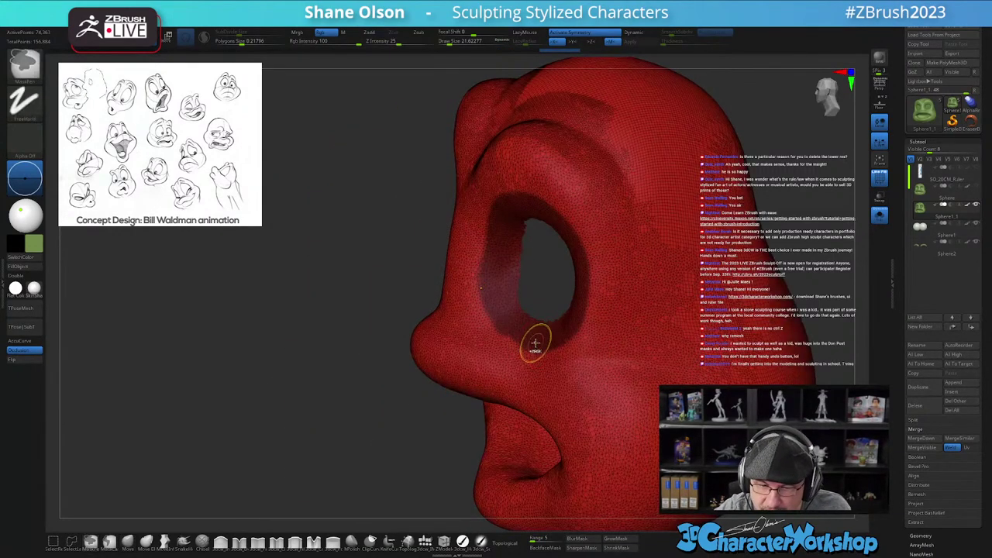
pyautogui.keyDown('ctrl'); pyautogui.moveTo(535, 342); pyautogui.dragTo(517, 331); pyautogui.keyUp('ctrl')
pyautogui.keyDown('ctrl'); pyautogui.moveTo(503, 290); pyautogui.dragTo(492, 263); pyautogui.keyUp('ctrl')
pyautogui.moveTo(472, 254); pyautogui.dragTo(507, 290, button='right')
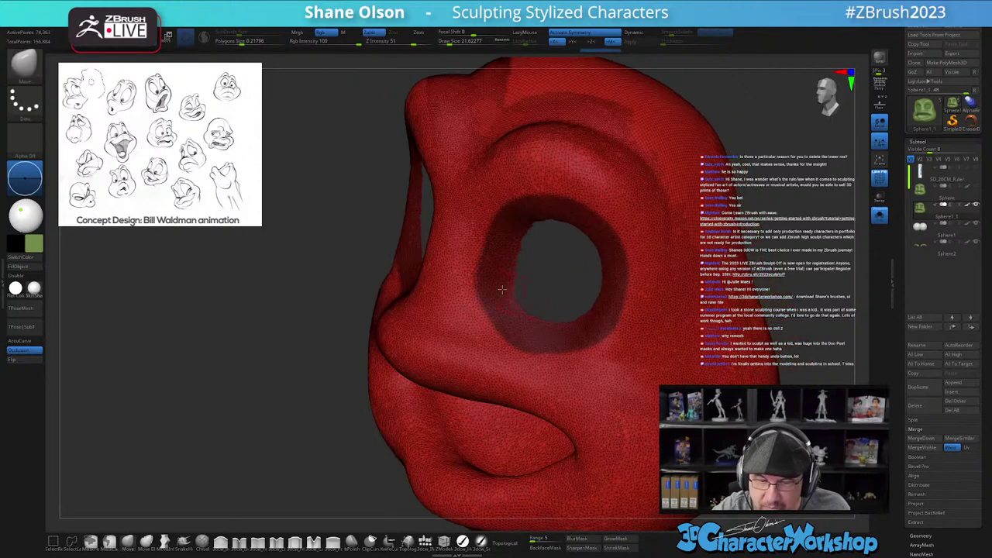
pyautogui.moveTo(561, 371); pyautogui.dragTo(676, 406, button='right')
pyautogui.hotkey('ctrl', 'w')
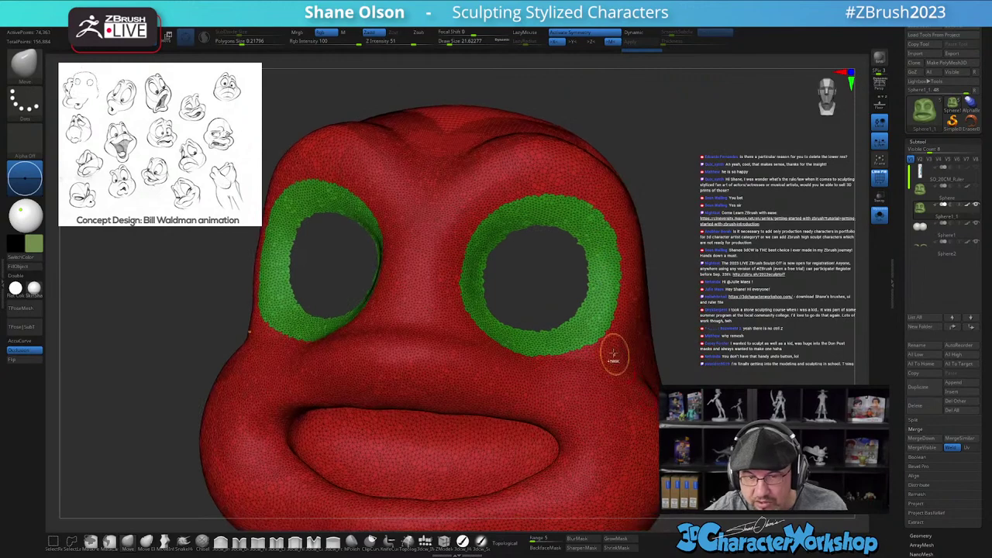
pyautogui.keyDown('ctrl'); pyautogui.keyDown('alt'); pyautogui.keyDown('shift'); pyautogui.click(598, 319); pyautogui.keyUp('shift'); pyautogui.keyUp('alt'); pyautogui.keyUp('ctrl')
pyautogui.moveTo(660, 340)
pyautogui.mouseDown(button='right')
pyautogui.moveTo(646, 343)
pyautogui.moveTo(653, 361)
pyautogui.moveTo(620, 394)
pyautogui.mouseUp(button='right')
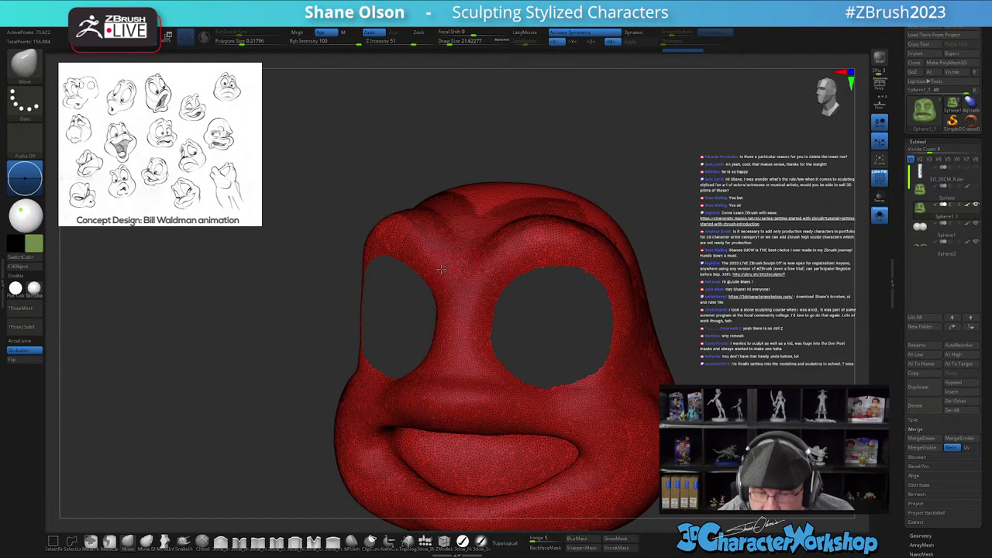
# Step: Mask a goggle-shaped band around both eye openings, joined above and below the nose bridge, and convert it to a polygroup
pyautogui.keyDown('ctrl'); pyautogui.moveTo(609, 242); pyautogui.dragTo(497, 284, button='right'); pyautogui.keyUp('ctrl')
pyautogui.moveTo(409, 309)
pyautogui.keyDown('ctrl'); pyautogui.mouseDown()
pyautogui.moveTo(544, 271)
pyautogui.moveTo(600, 278)
pyautogui.moveTo(638, 318)
pyautogui.moveTo(643, 352)
pyautogui.moveTo(638, 423)
pyautogui.moveTo(591, 460)
pyautogui.moveTo(525, 466)
pyautogui.moveTo(419, 439)
pyautogui.mouseUp(); pyautogui.keyUp('ctrl')
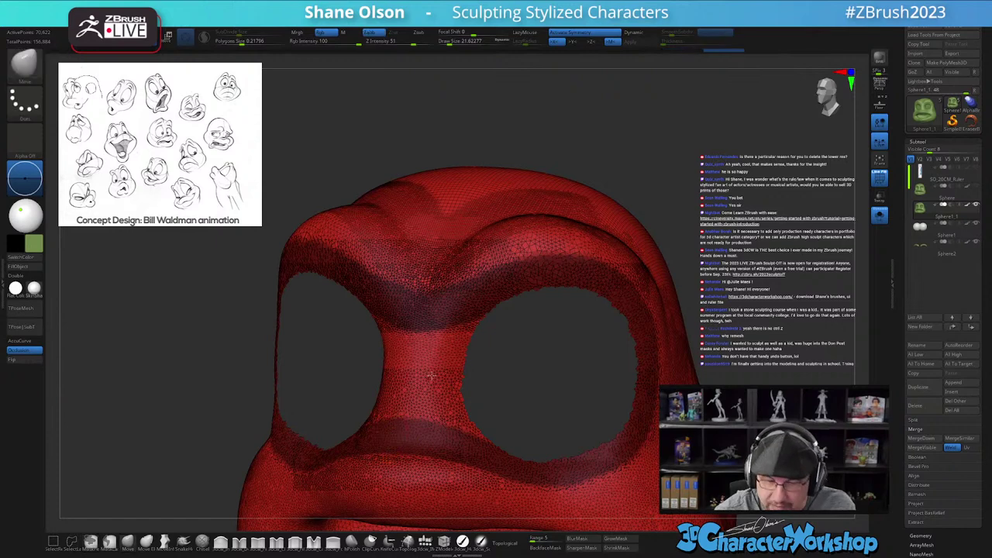
pyautogui.moveTo(550, 447); pyautogui.dragTo(541, 458)
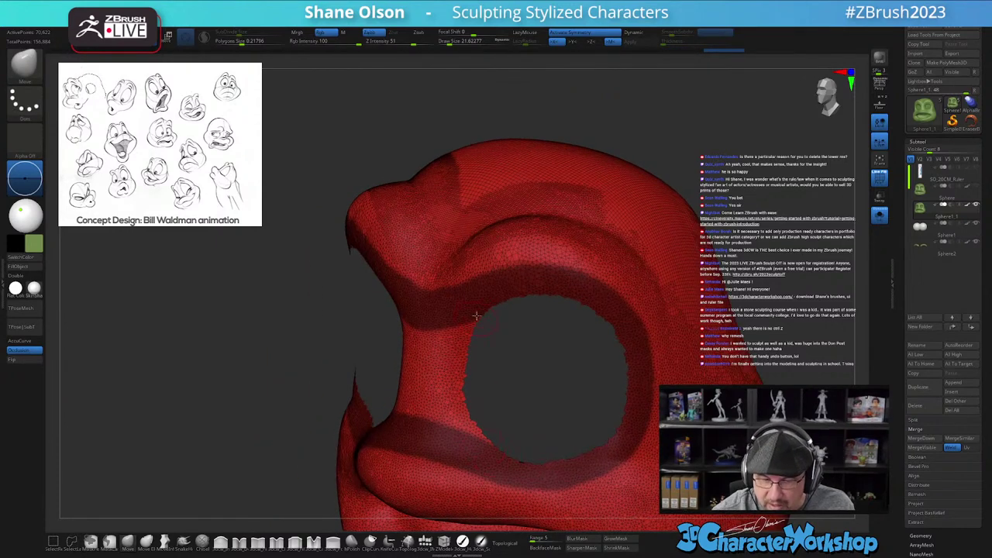
pyautogui.moveTo(481, 412)
pyautogui.keyDown('alt'); pyautogui.mouseDown()
pyautogui.moveTo(483, 385)
pyautogui.moveTo(477, 417)
pyautogui.mouseUp(); pyautogui.keyUp('alt')
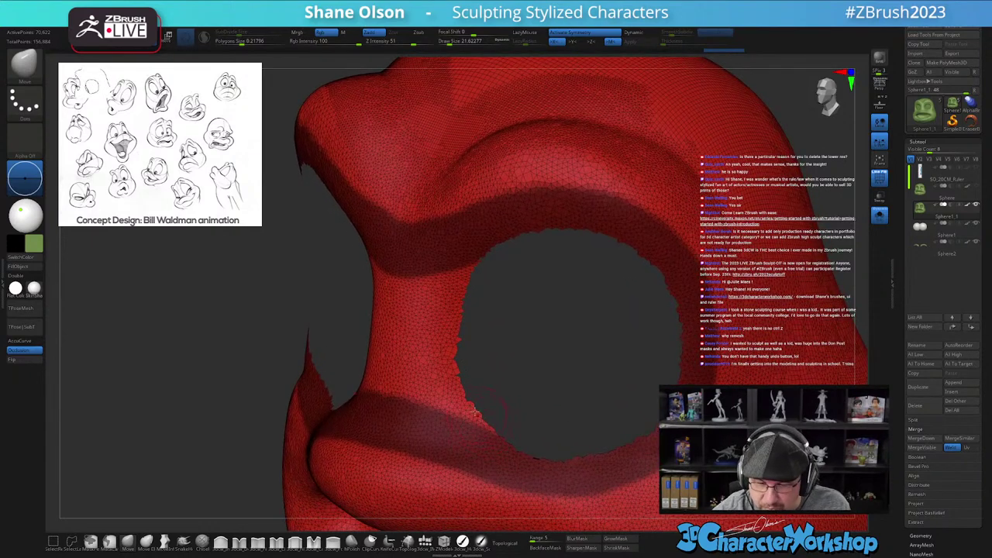
pyautogui.moveTo(537, 401); pyautogui.dragTo(535, 396)
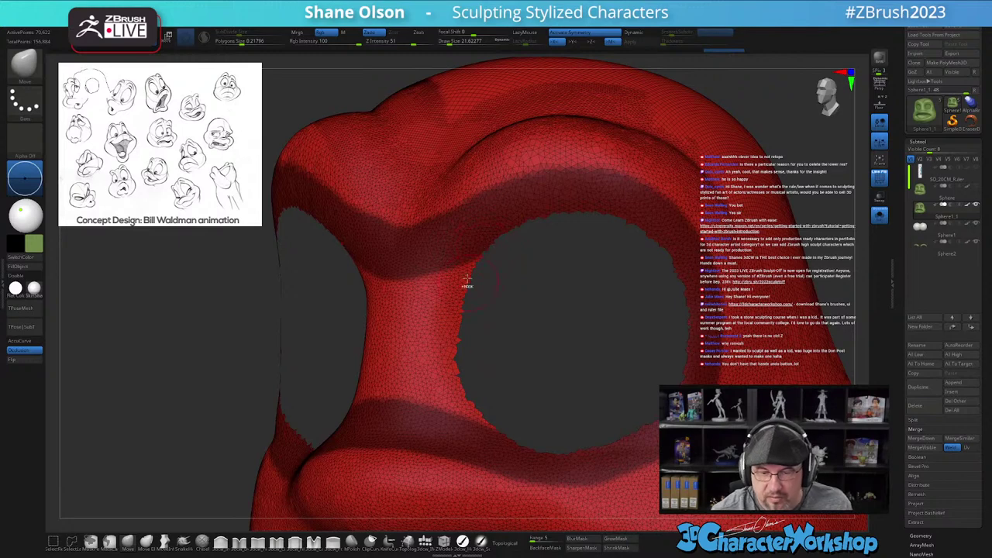
pyautogui.moveTo(490, 234)
pyautogui.keyDown('ctrl'); pyautogui.mouseDown()
pyautogui.moveTo(461, 287)
pyautogui.moveTo(451, 384)
pyautogui.moveTo(465, 403)
pyautogui.moveTo(553, 373)
pyautogui.mouseUp(); pyautogui.keyUp('ctrl')
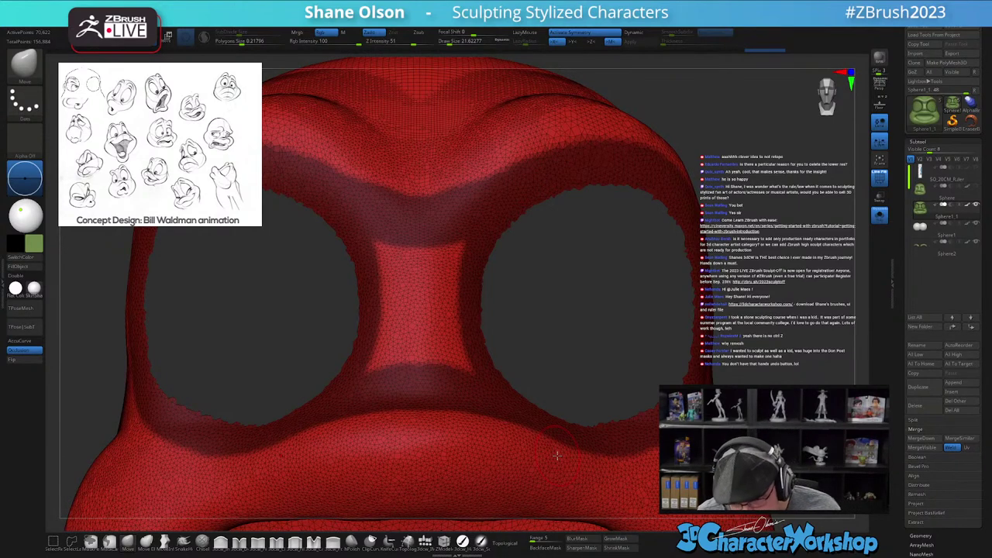
pyautogui.hotkey('ctrl', 'w')
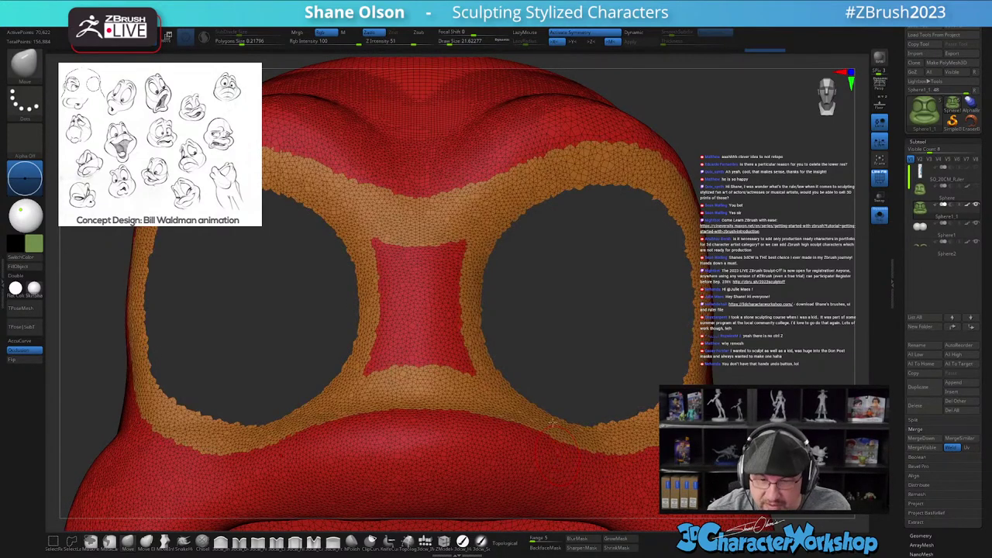
# Step: Hide the goggle-shaped band around the eyes and split the remaining mesh into separate polygroups with Auto Groups
pyautogui.keyDown('alt'); pyautogui.moveTo(551, 419); pyautogui.dragTo(551, 352); pyautogui.keyUp('alt')
pyautogui.keyDown('ctrl'); pyautogui.keyDown('shift'); pyautogui.click(529, 282); pyautogui.keyUp('shift'); pyautogui.keyUp('ctrl')
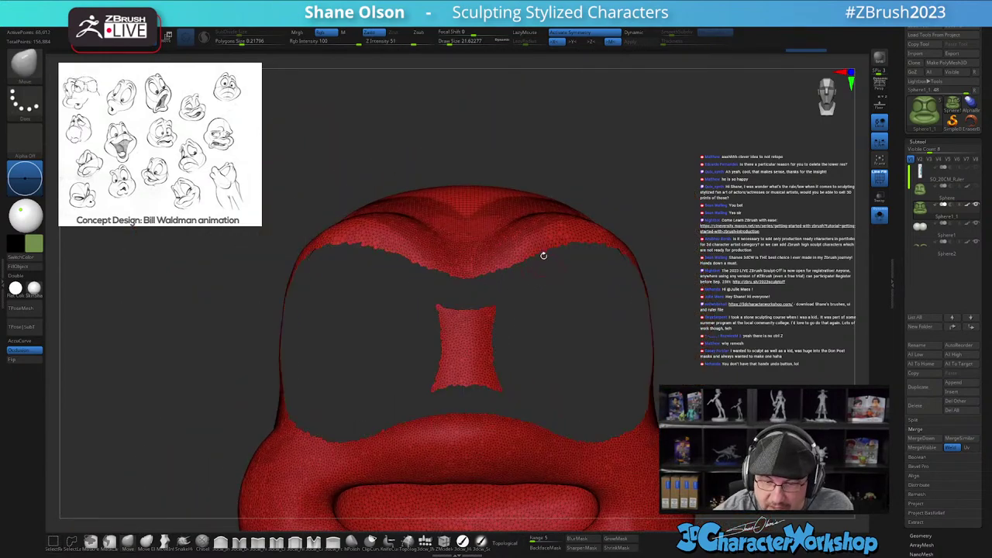
pyautogui.keyDown('alt'); pyautogui.moveTo(612, 381); pyautogui.dragTo(580, 359); pyautogui.keyUp('alt')
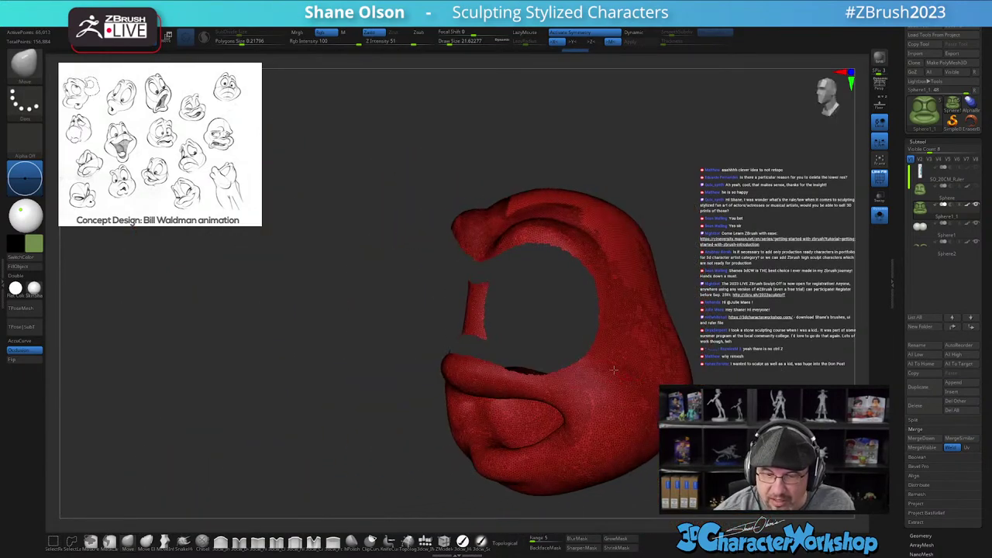
pyautogui.moveTo(670, 248)
pyautogui.mouseDown()
pyautogui.moveTo(676, 258)
pyautogui.moveTo(644, 255)
pyautogui.moveTo(644, 264)
pyautogui.moveTo(672, 260)
pyautogui.moveTo(664, 264)
pyautogui.mouseUp()
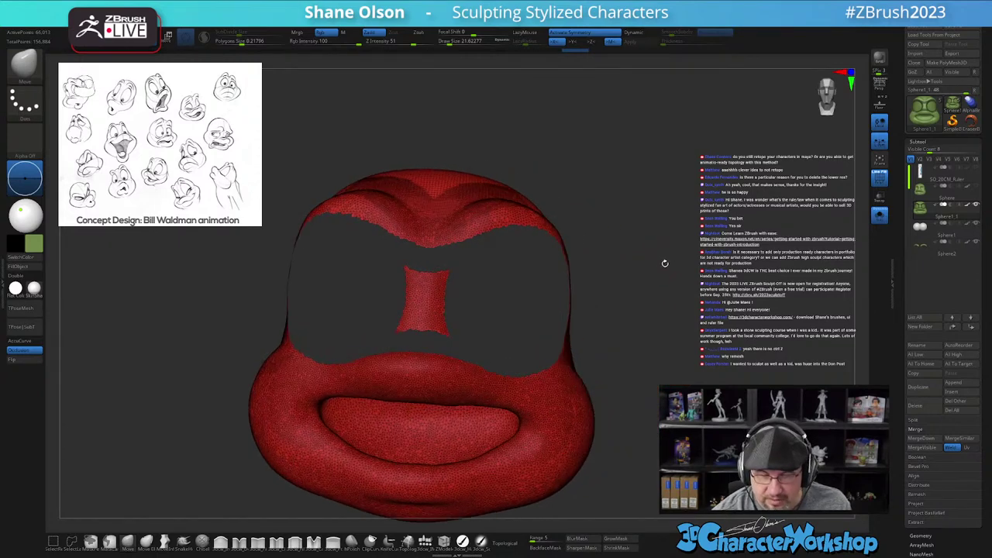
pyautogui.press('space')
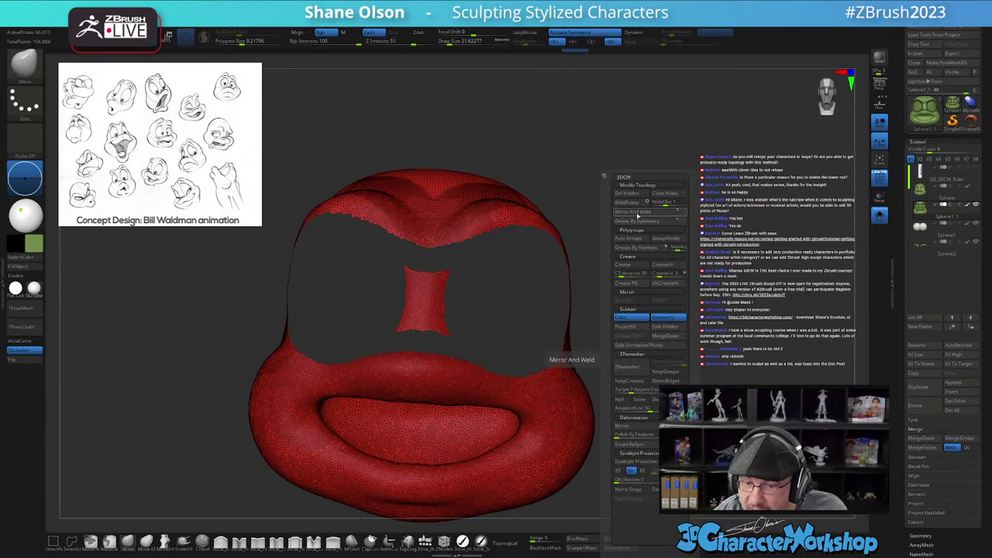
pyautogui.click(638, 237)
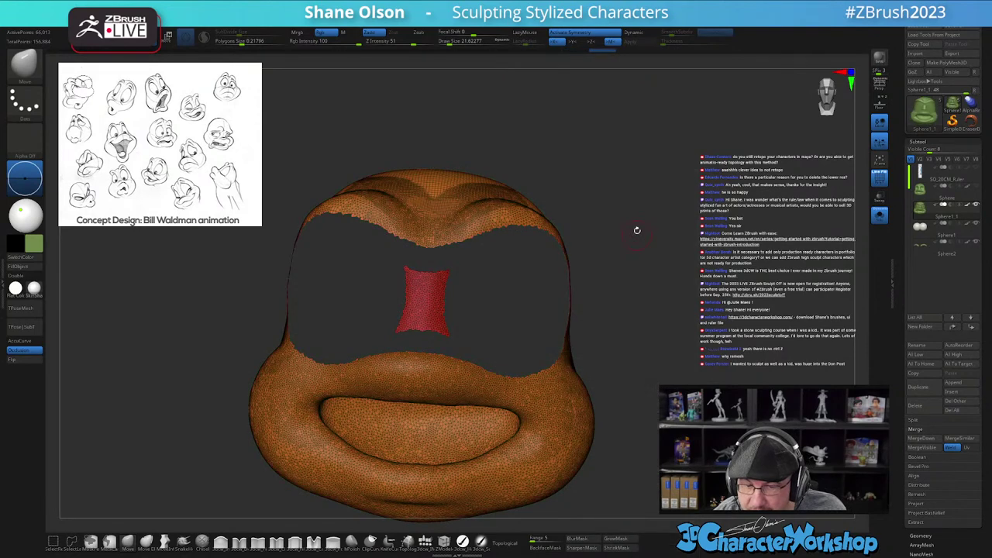
# Step: Hide the isolated nose bridge patch and turn on double-sided display
pyautogui.moveTo(660, 369)
pyautogui.mouseDown()
pyautogui.moveTo(686, 377)
pyautogui.moveTo(666, 370)
pyautogui.moveTo(659, 399)
pyautogui.moveTo(697, 370)
pyautogui.mouseUp()
pyautogui.keyDown('ctrl'); pyautogui.keyDown('shift'); pyautogui.click(432, 304); pyautogui.keyUp('shift'); pyautogui.keyUp('ctrl')
pyautogui.click(31, 274)
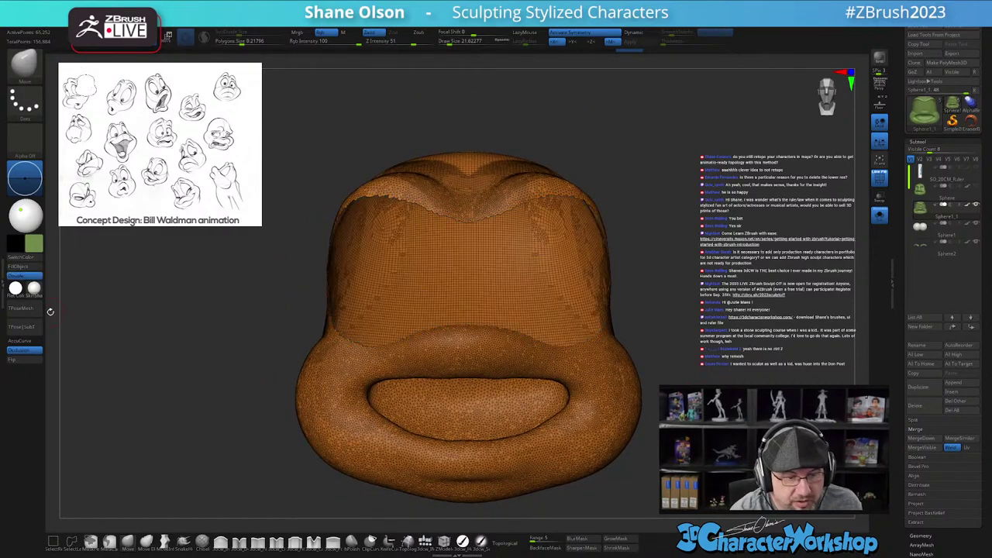
pyautogui.moveTo(256, 326)
pyautogui.mouseDown()
pyautogui.moveTo(163, 322)
pyautogui.moveTo(252, 330)
pyautogui.moveTo(259, 388)
pyautogui.moveTo(250, 318)
pyautogui.mouseUp()
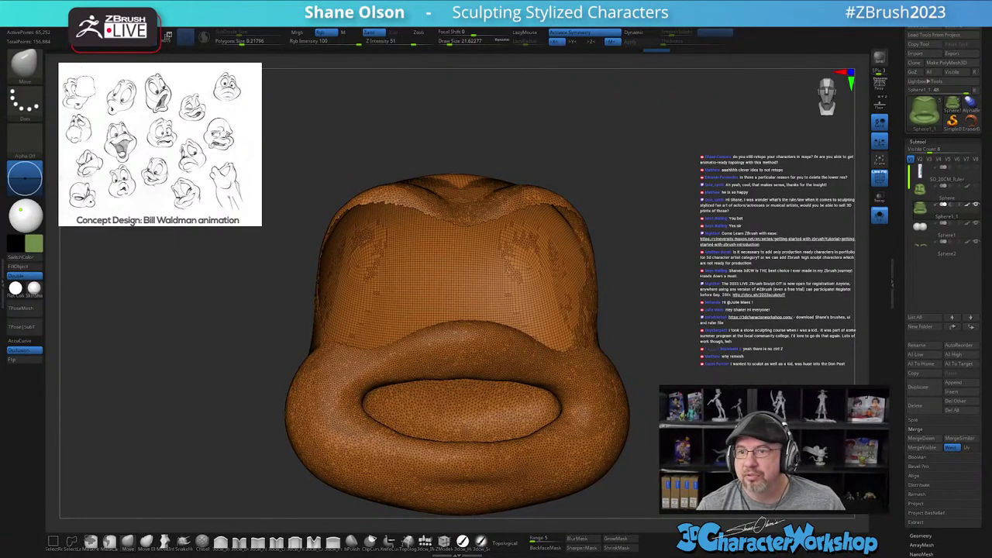
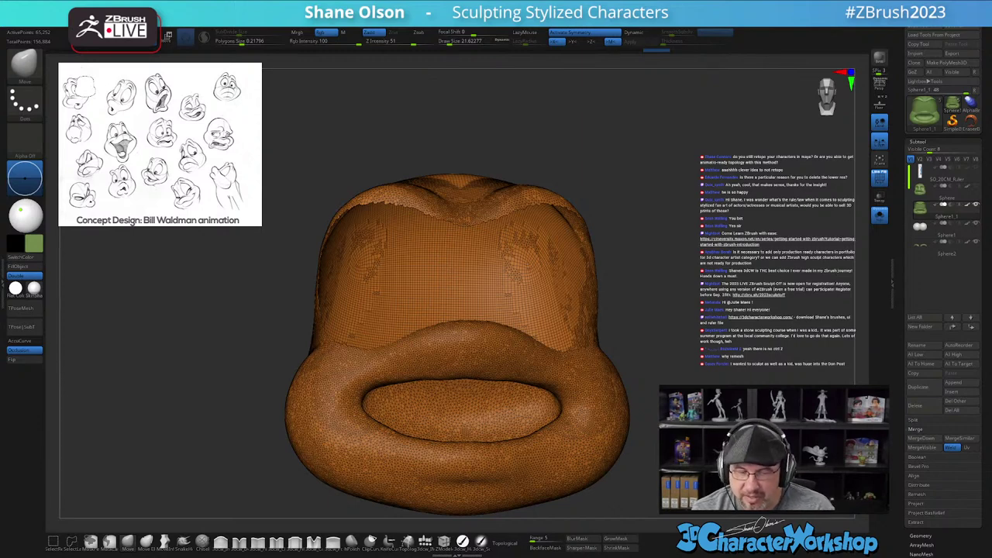
# Step: Mask a small patch in the middle of the mouth interior, convert it to its own polygroup and hide it
pyautogui.moveTo(478, 424)
pyautogui.mouseDown(button='right')
pyautogui.moveTo(471, 405)
pyautogui.moveTo(480, 422)
pyautogui.mouseUp(button='right')
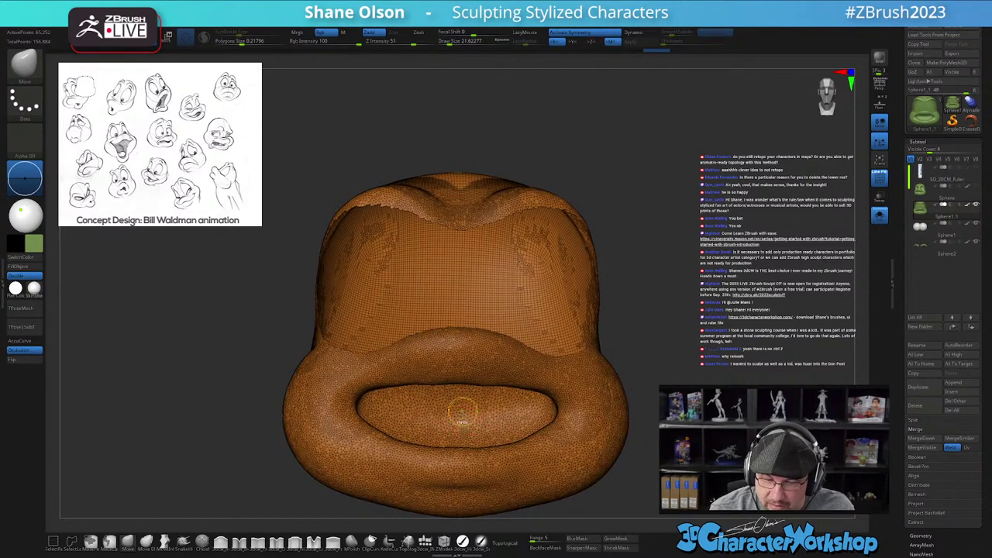
pyautogui.moveTo(451, 419)
pyautogui.keyDown('ctrl'); pyautogui.mouseDown()
pyautogui.moveTo(483, 419)
pyautogui.moveTo(457, 411)
pyautogui.moveTo(503, 419)
pyautogui.moveTo(456, 417)
pyautogui.mouseUp(); pyautogui.keyUp('ctrl')
pyautogui.moveTo(456, 418)
pyautogui.mouseDown(button='right')
pyautogui.moveTo(542, 413)
pyautogui.moveTo(528, 438)
pyautogui.moveTo(538, 391)
pyautogui.moveTo(527, 379)
pyautogui.moveTo(540, 405)
pyautogui.moveTo(508, 394)
pyautogui.moveTo(502, 378)
pyautogui.moveTo(522, 396)
pyautogui.moveTo(508, 356)
pyautogui.moveTo(492, 391)
pyautogui.moveTo(466, 391)
pyautogui.moveTo(468, 362)
pyautogui.mouseUp(button='right')
pyautogui.hotkey('ctrl', 'w')
pyautogui.keyDown('ctrl'); pyautogui.keyDown('shift'); pyautogui.click(502, 379); pyautogui.keyUp('shift'); pyautogui.keyUp('ctrl')
# Step: Mask the mouth's inner surface around the new hole, working outward to the mouth corner
pyautogui.moveTo(425, 349)
pyautogui.keyDown('ctrl'); pyautogui.mouseDown()
pyautogui.moveTo(505, 346)
pyautogui.moveTo(545, 361)
pyautogui.moveTo(558, 386)
pyautogui.mouseUp(); pyautogui.keyUp('ctrl')
pyautogui.moveTo(560, 387)
pyautogui.mouseDown(button='right')
pyautogui.moveTo(589, 324)
pyautogui.moveTo(577, 345)
pyautogui.moveTo(648, 340)
pyautogui.mouseUp(button='right')
pyautogui.keyDown('alt'); pyautogui.moveTo(544, 342); pyautogui.dragTo(660, 350, button='right'); pyautogui.keyUp('alt')
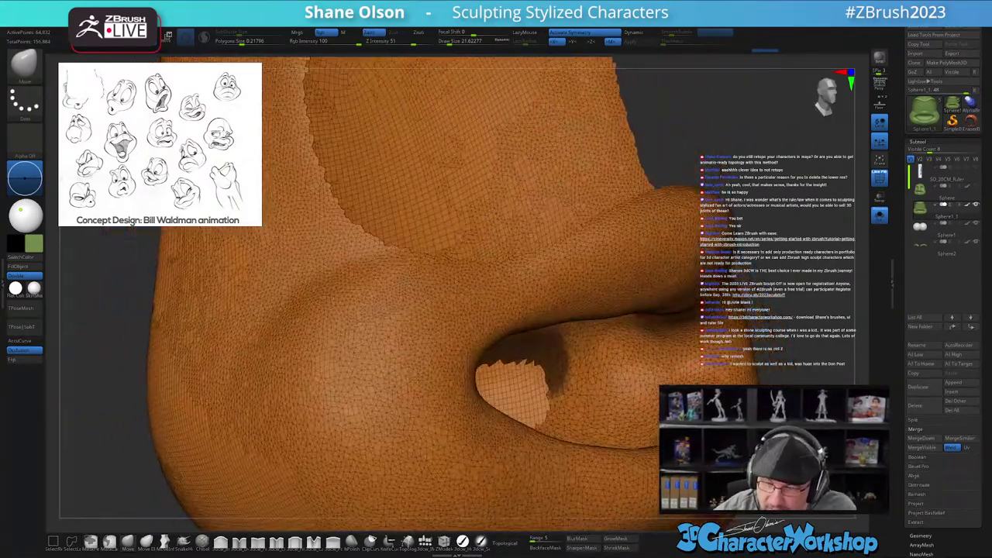
pyautogui.moveTo(649, 353)
pyautogui.keyDown('ctrl'); pyautogui.mouseDown()
pyautogui.moveTo(645, 372)
pyautogui.moveTo(633, 369)
pyautogui.mouseUp(); pyautogui.keyUp('ctrl')
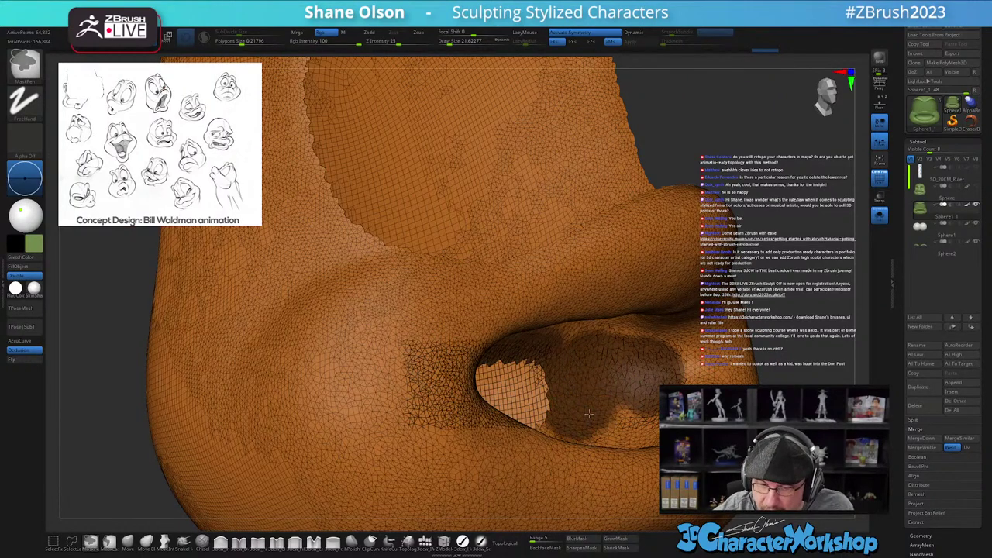
pyautogui.keyDown('ctrl'); pyautogui.moveTo(643, 387); pyautogui.dragTo(646, 390); pyautogui.keyUp('ctrl')
pyautogui.moveTo(565, 381)
pyautogui.mouseDown(button='right')
pyautogui.moveTo(571, 356)
pyautogui.moveTo(549, 336)
pyautogui.moveTo(543, 370)
pyautogui.mouseUp(button='right')
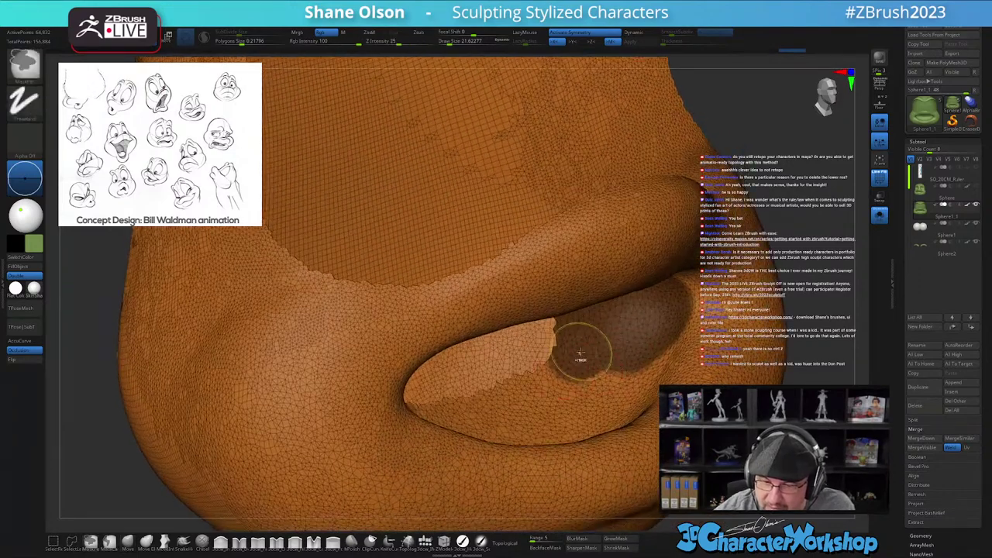
pyautogui.keyDown('ctrl'); pyautogui.moveTo(436, 421); pyautogui.dragTo(541, 391); pyautogui.keyUp('ctrl')
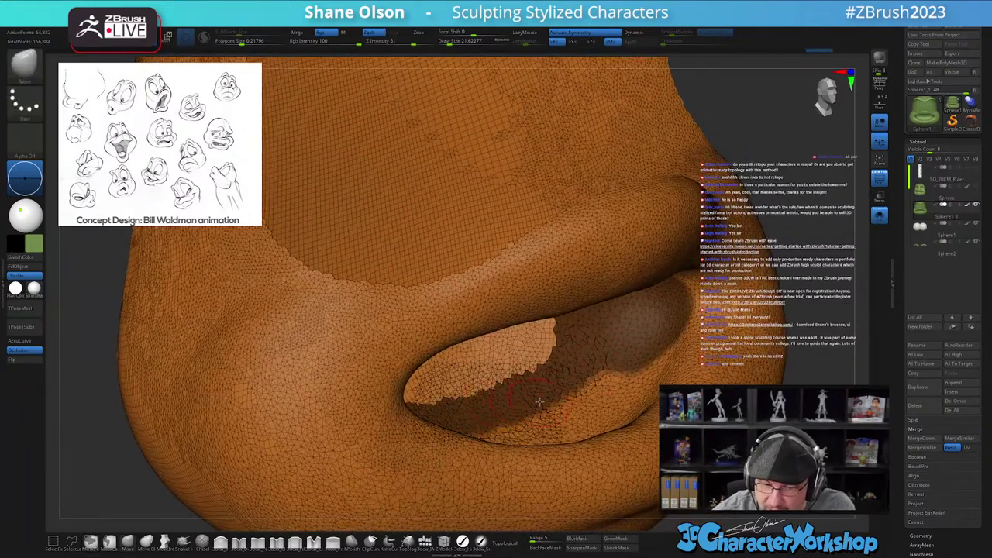
# Step: Extend the mask across the remaining unmasked areas deep inside the mouth, between the upper and lower lips
pyautogui.moveTo(622, 423)
pyautogui.mouseDown(button='right')
pyautogui.moveTo(614, 381)
pyautogui.moveTo(660, 327)
pyautogui.mouseUp(button='right')
pyautogui.moveTo(656, 282)
pyautogui.keyDown('ctrl'); pyautogui.mouseDown()
pyautogui.moveTo(636, 336)
pyautogui.moveTo(568, 349)
pyautogui.moveTo(501, 399)
pyautogui.mouseUp(); pyautogui.keyUp('ctrl')
pyautogui.moveTo(639, 400)
pyautogui.mouseDown(button='right')
pyautogui.moveTo(667, 351)
pyautogui.moveTo(673, 392)
pyautogui.moveTo(686, 343)
pyautogui.mouseUp(button='right')
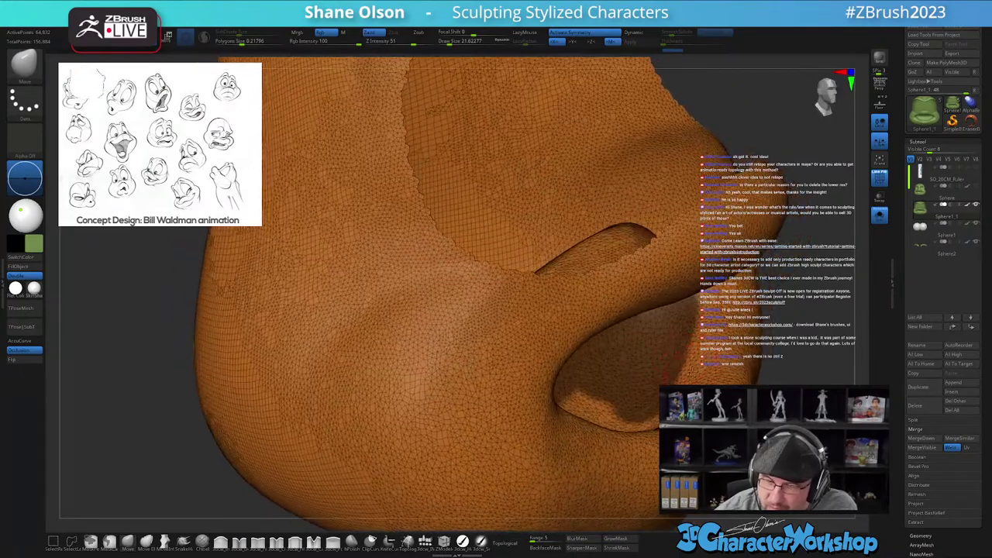
pyautogui.moveTo(690, 333)
pyautogui.keyDown('ctrl'); pyautogui.mouseDown()
pyautogui.moveTo(686, 378)
pyautogui.moveTo(650, 415)
pyautogui.mouseUp(); pyautogui.keyUp('ctrl')
pyautogui.moveTo(683, 382)
pyautogui.mouseDown(button='right')
pyautogui.moveTo(638, 341)
pyautogui.moveTo(666, 380)
pyautogui.mouseUp(button='right')
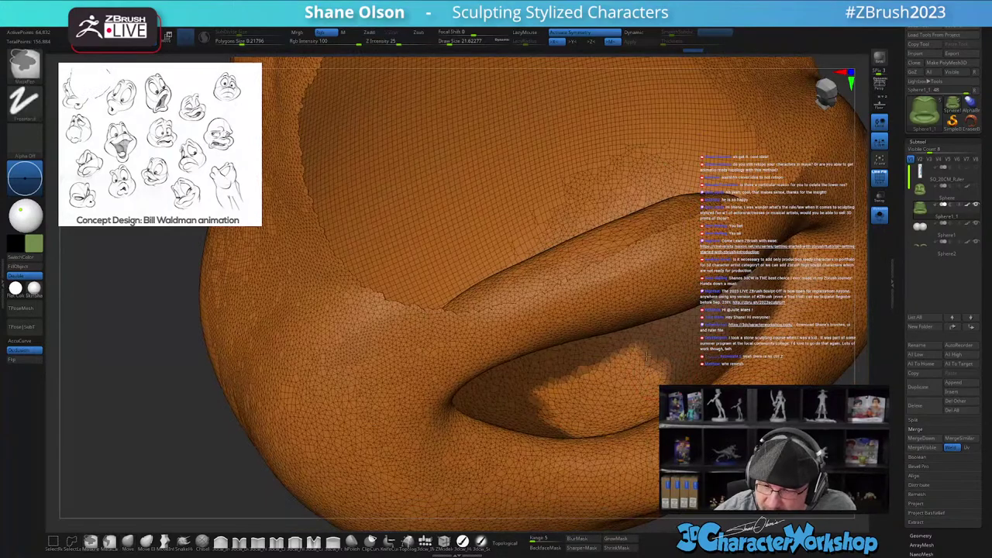
pyautogui.keyDown('ctrl'); pyautogui.moveTo(650, 358); pyautogui.dragTo(613, 376); pyautogui.keyUp('ctrl')
pyautogui.moveTo(652, 382)
pyautogui.mouseDown(button='right')
pyautogui.moveTo(676, 418)
pyautogui.moveTo(669, 426)
pyautogui.mouseUp(button='right')
pyautogui.moveTo(656, 419)
pyautogui.mouseDown(button='right')
pyautogui.moveTo(723, 385)
pyautogui.moveTo(710, 395)
pyautogui.mouseUp(button='right')
pyautogui.press('ctrl')
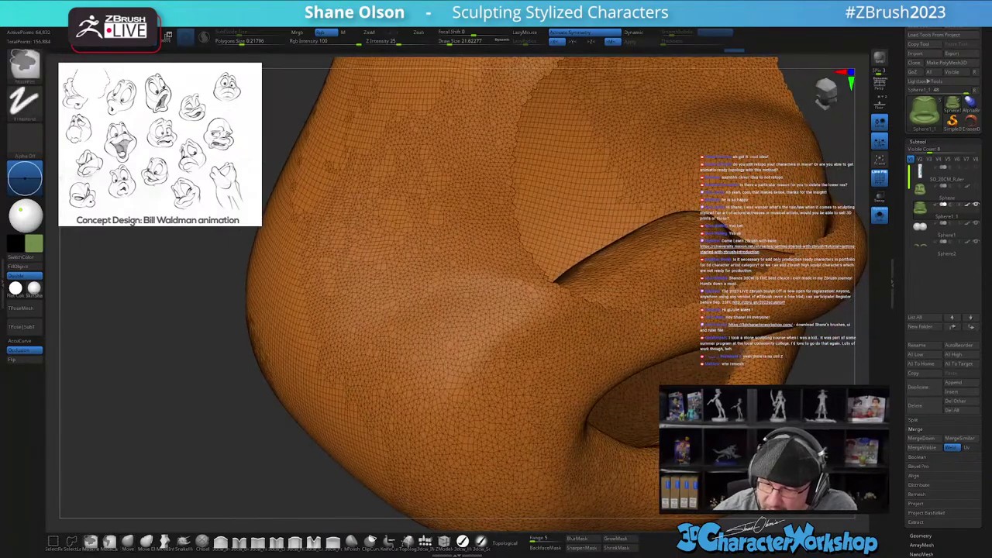
# Step: Fill the mask gaps inside the mouth behind the lips so the masked interior is continuous
pyautogui.moveTo(657, 438)
pyautogui.mouseDown(button='right')
pyautogui.moveTo(682, 431)
pyautogui.moveTo(689, 444)
pyautogui.moveTo(693, 435)
pyautogui.moveTo(659, 327)
pyautogui.mouseUp(button='right')
pyautogui.keyDown('ctrl'); pyautogui.moveTo(644, 312); pyautogui.dragTo(511, 308); pyautogui.keyUp('ctrl')
pyautogui.moveTo(631, 305)
pyautogui.mouseDown(button='right')
pyautogui.moveTo(606, 307)
pyautogui.moveTo(614, 383)
pyautogui.moveTo(625, 381)
pyautogui.mouseUp(button='right')
pyautogui.keyDown('ctrl'); pyautogui.moveTo(622, 377); pyautogui.dragTo(611, 386); pyautogui.keyUp('ctrl')
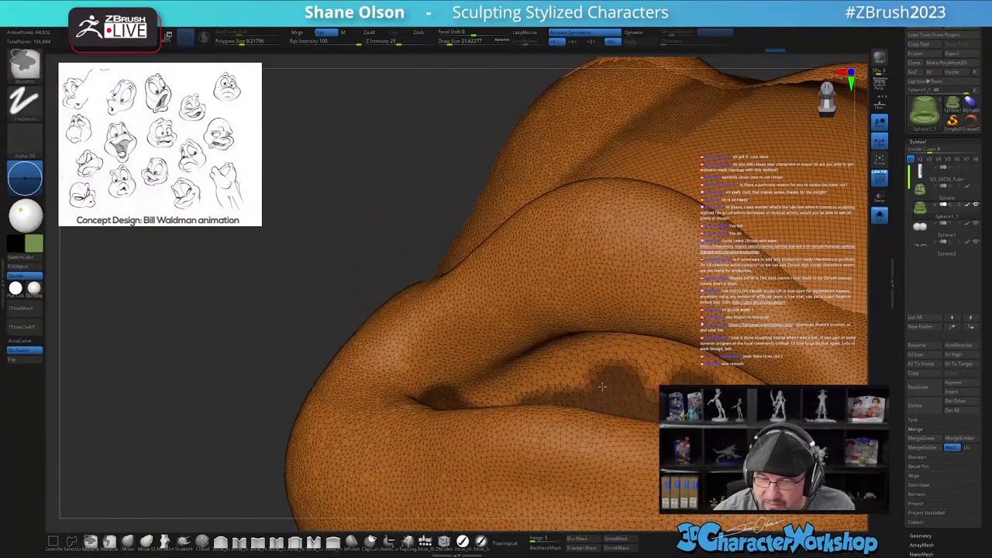
pyautogui.moveTo(591, 367)
pyautogui.mouseDown(button='right')
pyautogui.moveTo(585, 380)
pyautogui.moveTo(544, 376)
pyautogui.mouseUp(button='right')
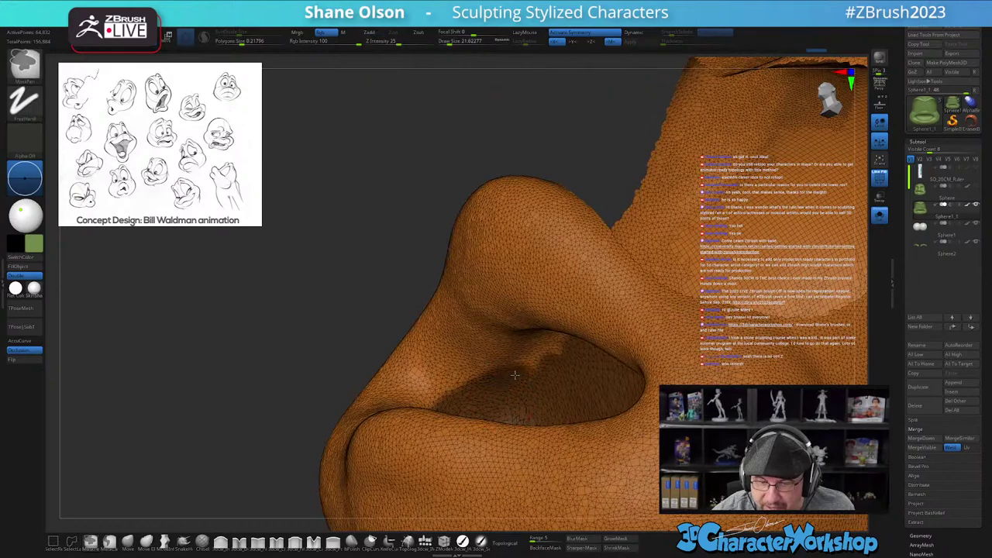
pyautogui.moveTo(551, 366)
pyautogui.mouseDown(button='right')
pyautogui.moveTo(587, 343)
pyautogui.moveTo(587, 318)
pyautogui.moveTo(559, 345)
pyautogui.moveTo(587, 348)
pyautogui.moveTo(577, 306)
pyautogui.moveTo(585, 359)
pyautogui.moveTo(571, 442)
pyautogui.moveTo(560, 428)
pyautogui.moveTo(576, 387)
pyautogui.moveTo(578, 397)
pyautogui.mouseUp(button='right')
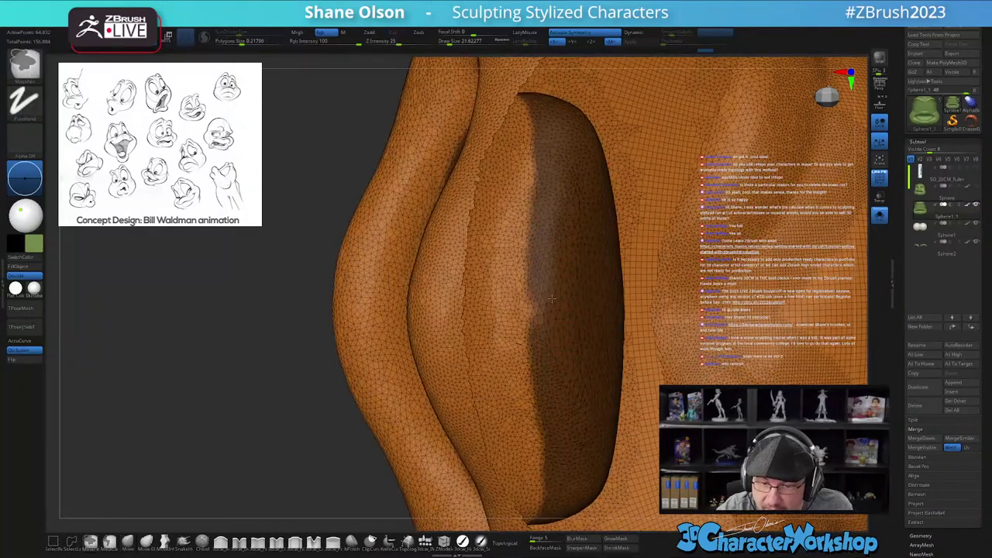
# Step: Clean up the mouth interior mask's edge, convert the masked area to its own polygroup and hide it
pyautogui.keyDown('ctrl'); pyautogui.click(567, 467); pyautogui.keyUp('ctrl')
pyautogui.moveTo(579, 393)
pyautogui.keyDown('alt'); pyautogui.mouseDown(button='right')
pyautogui.moveTo(569, 363)
pyautogui.moveTo(592, 355)
pyautogui.moveTo(601, 364)
pyautogui.moveTo(569, 346)
pyautogui.moveTo(568, 323)
pyautogui.mouseUp(button='right'); pyautogui.keyUp('alt')
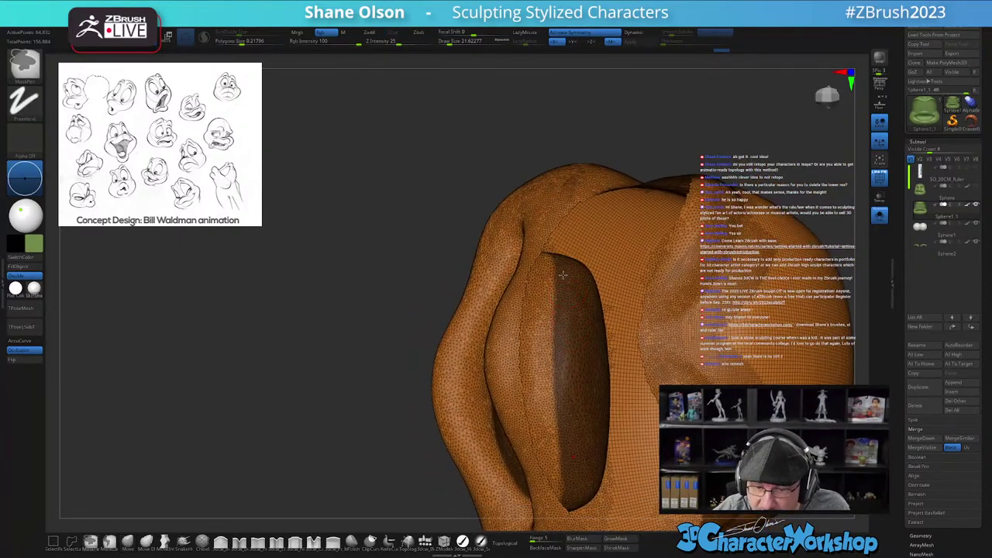
pyautogui.keyDown('ctrl'); pyautogui.moveTo(560, 381); pyautogui.dragTo(587, 432); pyautogui.keyUp('ctrl')
pyautogui.moveTo(587, 432)
pyautogui.mouseDown(button='right')
pyautogui.moveTo(579, 419)
pyautogui.moveTo(554, 419)
pyautogui.mouseUp(button='right')
pyautogui.moveTo(617, 428); pyautogui.dragTo(602, 408, button='right')
pyautogui.hotkey('ctrl', 'w')
pyautogui.keyDown('ctrl'); pyautogui.keyDown('shift'); pyautogui.click(432, 403); pyautogui.keyUp('shift'); pyautogui.keyUp('ctrl')
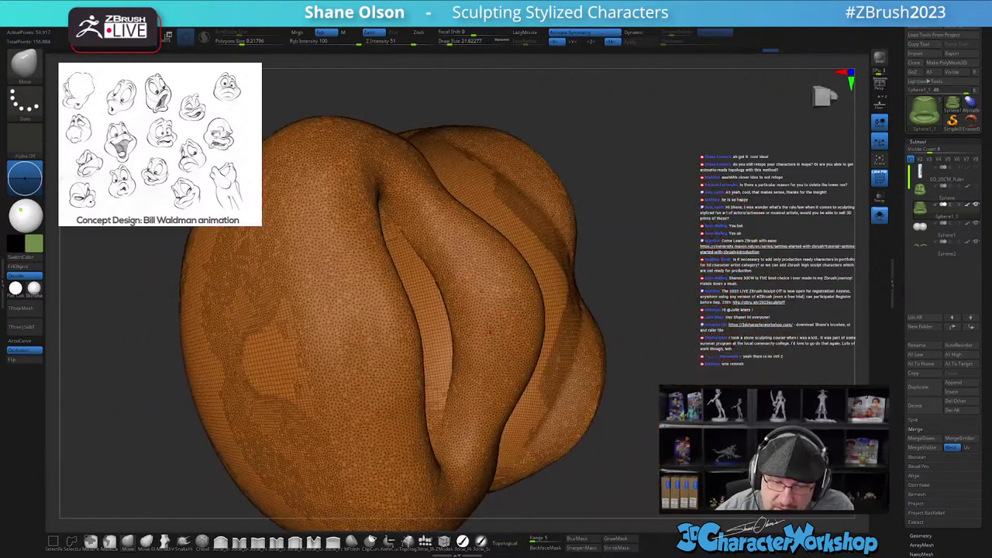
# Step: Mask a continuous band along the upper lip's edge of the mouth opening, reaching into the mouth corner
pyautogui.press('ctrl')
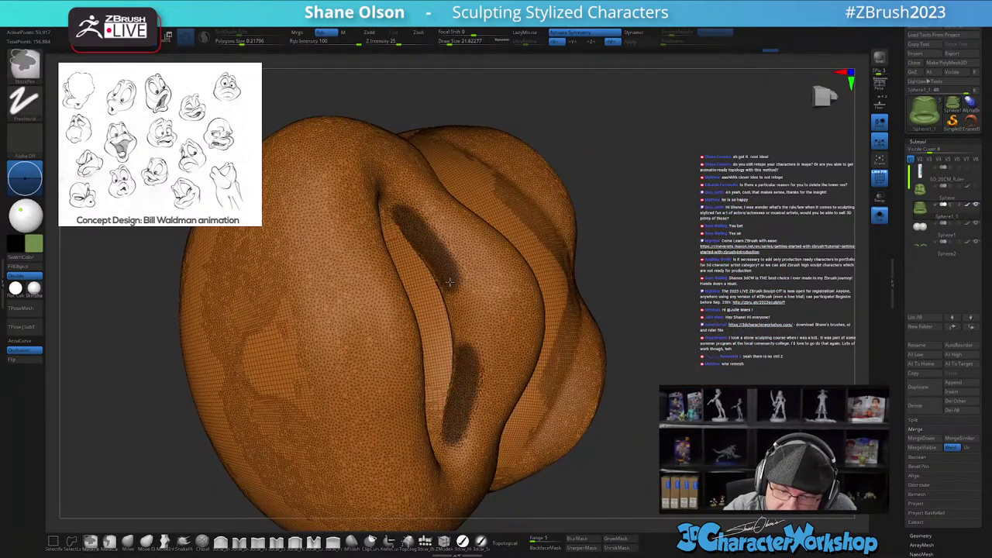
pyautogui.moveTo(495, 351)
pyautogui.mouseDown(button='right')
pyautogui.moveTo(411, 353)
pyautogui.moveTo(476, 361)
pyautogui.mouseUp(button='right')
pyautogui.press('ctrl')
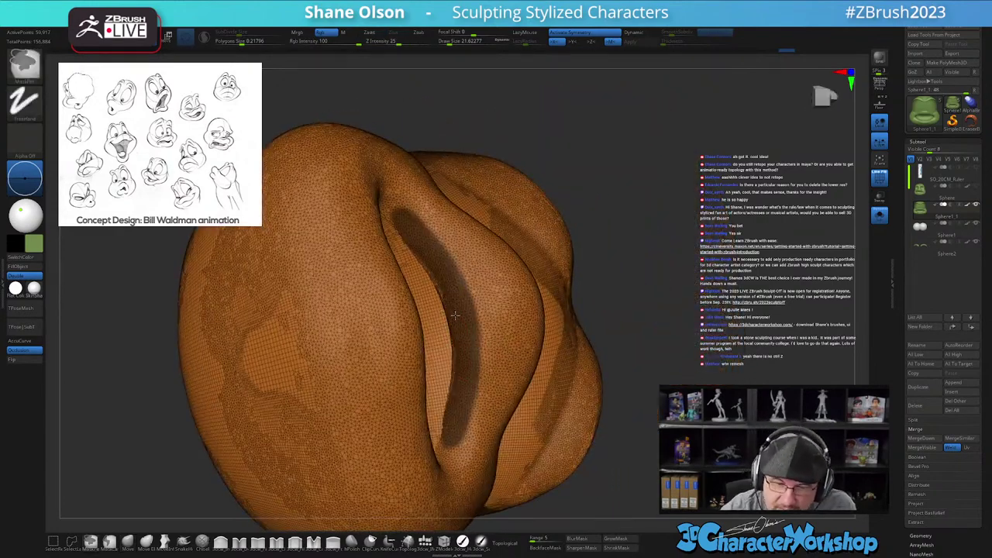
pyautogui.keyDown('ctrl'); pyautogui.moveTo(459, 347); pyautogui.dragTo(456, 410); pyautogui.keyUp('ctrl')
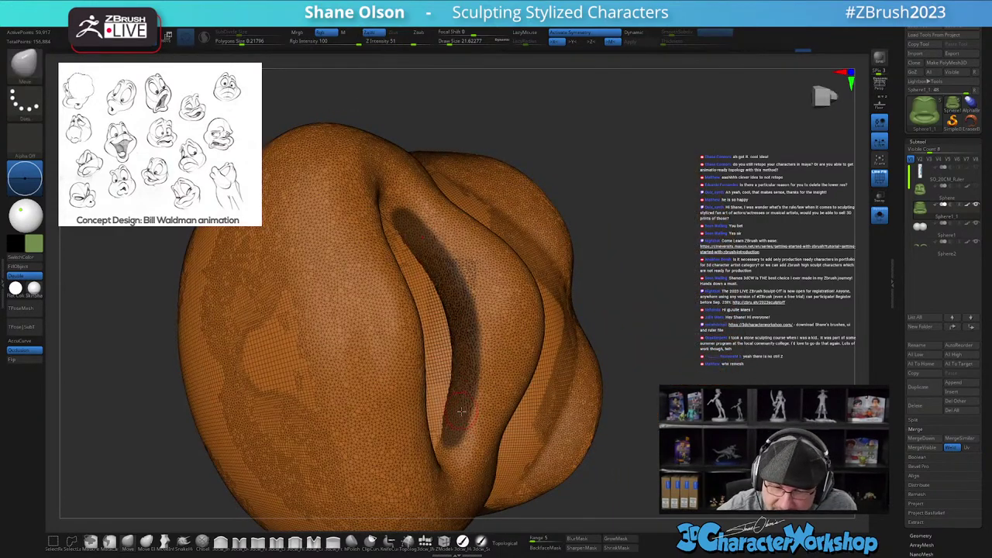
pyautogui.moveTo(456, 430)
pyautogui.mouseDown(button='right')
pyautogui.moveTo(448, 457)
pyautogui.moveTo(455, 423)
pyautogui.mouseUp(button='right')
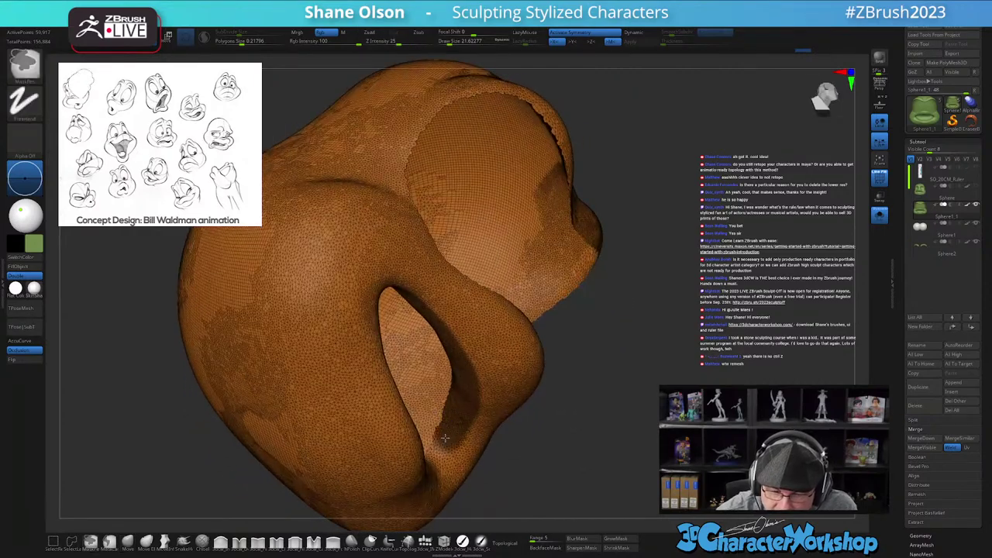
pyautogui.keyDown('ctrl'); pyautogui.moveTo(446, 438); pyautogui.dragTo(442, 444); pyautogui.keyUp('ctrl')
pyautogui.moveTo(440, 446); pyautogui.dragTo(471, 440, button='right')
# Step: Mask a matching band along the lower lip's edge of the mouth opening toward the corner
pyautogui.moveTo(341, 419); pyautogui.dragTo(294, 434, button='right')
pyautogui.keyDown('ctrl'); pyautogui.moveTo(287, 421); pyautogui.dragTo(324, 468); pyautogui.keyUp('ctrl')
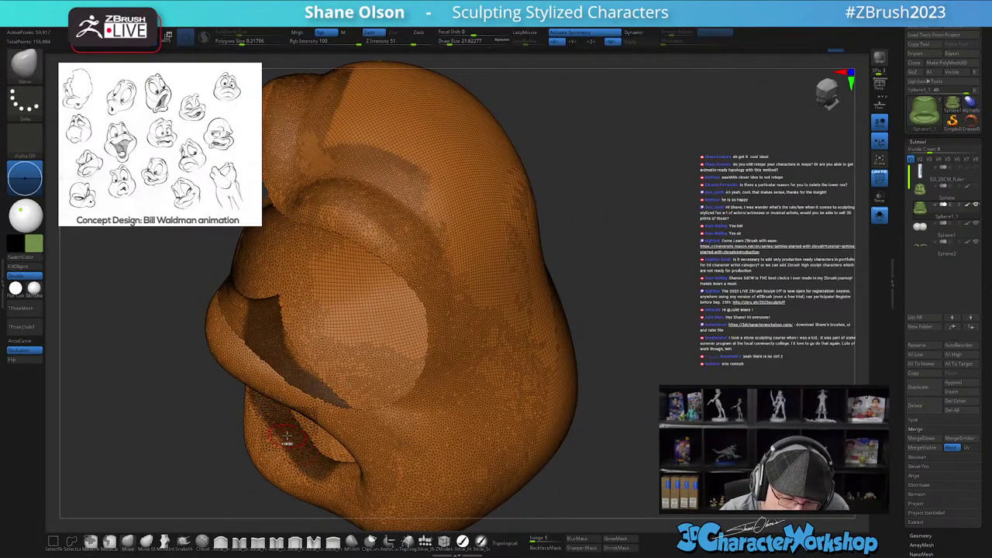
pyautogui.moveTo(300, 453); pyautogui.dragTo(343, 471, button='right')
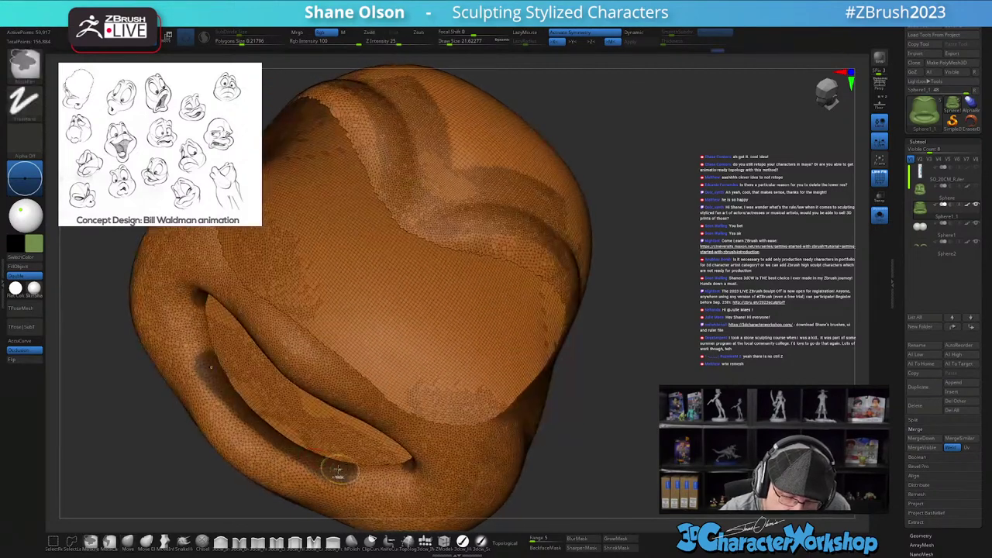
pyautogui.keyDown('ctrl'); pyautogui.moveTo(360, 472); pyautogui.dragTo(398, 474); pyautogui.keyUp('ctrl')
pyautogui.moveTo(399, 469); pyautogui.dragTo(434, 471, button='right')
# Step: Set the brush draw size to about 17 and fill the lip mask right up to the mouth opening's edge
pyautogui.moveTo(326, 487); pyautogui.dragTo(459, 299, button='right')
pyautogui.keyDown('ctrl'); pyautogui.moveTo(455, 352); pyautogui.dragTo(411, 365, button='right'); pyautogui.keyUp('ctrl')
pyautogui.keyDown('alt'); pyautogui.moveTo(436, 314); pyautogui.dragTo(452, 383, button='right'); pyautogui.keyUp('alt')
pyautogui.press('s')
pyautogui.moveTo(449, 368); pyautogui.dragTo(446, 368)
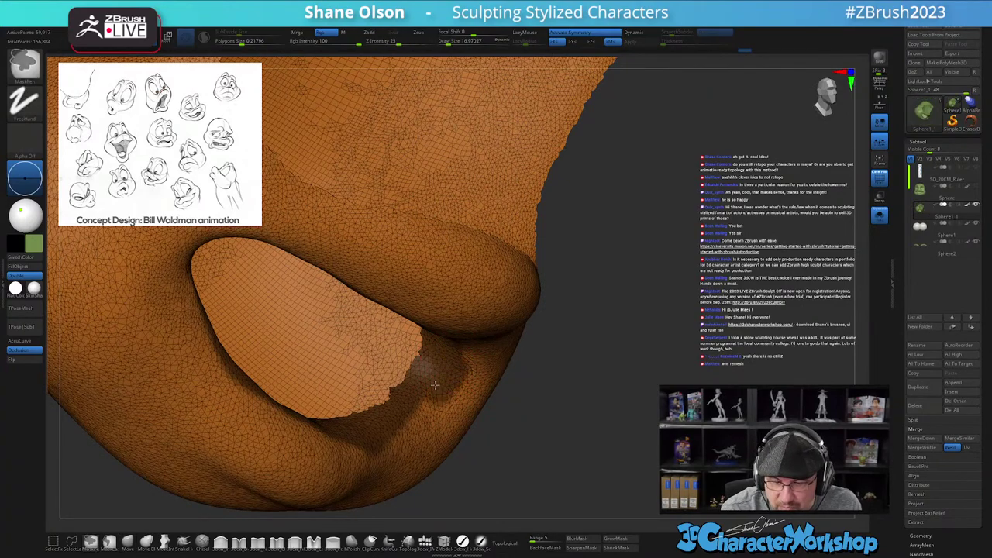
pyautogui.keyDown('ctrl'); pyautogui.moveTo(408, 412); pyautogui.dragTo(330, 425); pyautogui.keyUp('ctrl')
# Step: Widen the lip mask down into the mouth corner and trim its outer edge
pyautogui.moveTo(446, 423)
pyautogui.mouseDown(button='right')
pyautogui.moveTo(476, 320)
pyautogui.moveTo(470, 378)
pyautogui.moveTo(495, 386)
pyautogui.mouseUp(button='right')
pyautogui.keyDown('ctrl'); pyautogui.moveTo(449, 275); pyautogui.dragTo(449, 290); pyautogui.keyUp('ctrl')
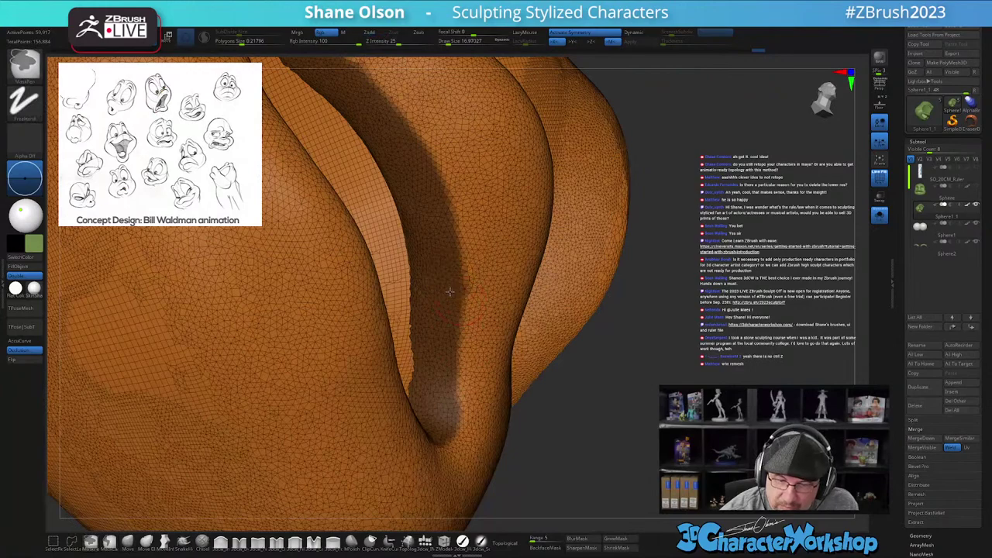
pyautogui.keyDown('ctrl'); pyautogui.moveTo(451, 354); pyautogui.dragTo(449, 405); pyautogui.keyUp('ctrl')
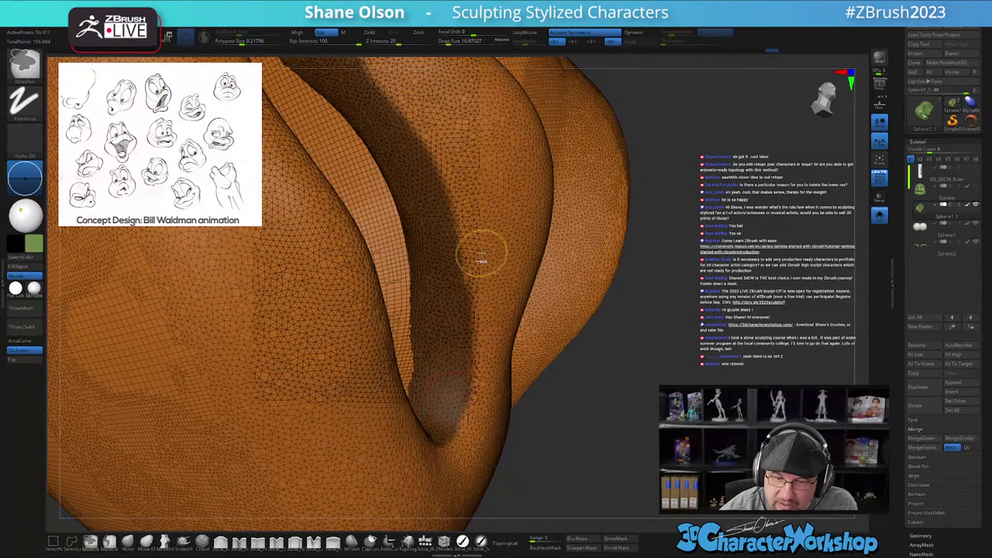
pyautogui.keyDown('ctrl'); pyautogui.keyDown('alt'); pyautogui.moveTo(482, 262); pyautogui.dragTo(489, 328); pyautogui.keyUp('alt'); pyautogui.keyUp('ctrl')
# Step: Even out the band mask along both lips and convert it to its own polygroup
pyautogui.moveTo(505, 247)
pyautogui.keyDown('alt'); pyautogui.mouseDown(button='right')
pyautogui.moveTo(513, 403)
pyautogui.moveTo(468, 209)
pyautogui.mouseUp(button='right'); pyautogui.keyUp('alt')
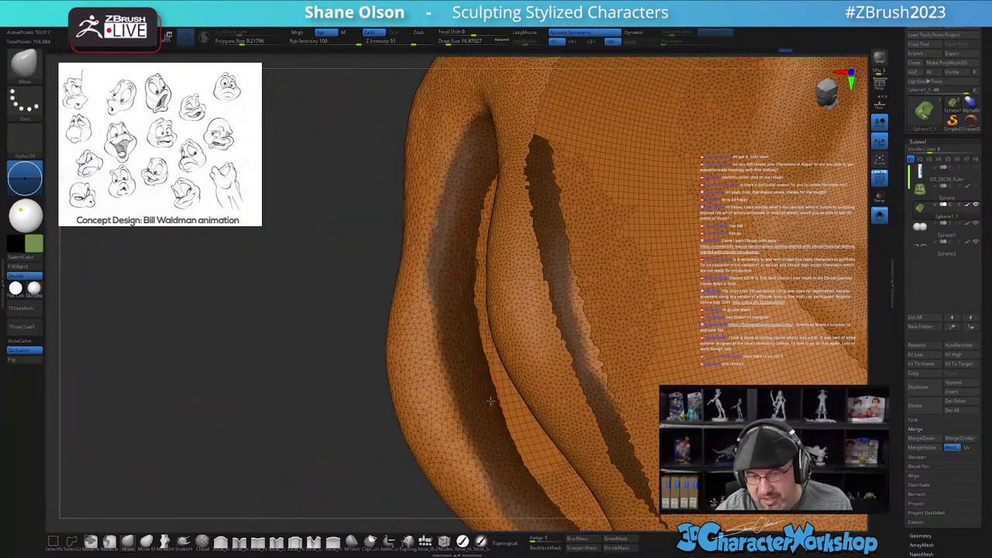
pyautogui.keyDown('alt'); pyautogui.moveTo(490, 385); pyautogui.dragTo(475, 321, button='right'); pyautogui.keyUp('alt')
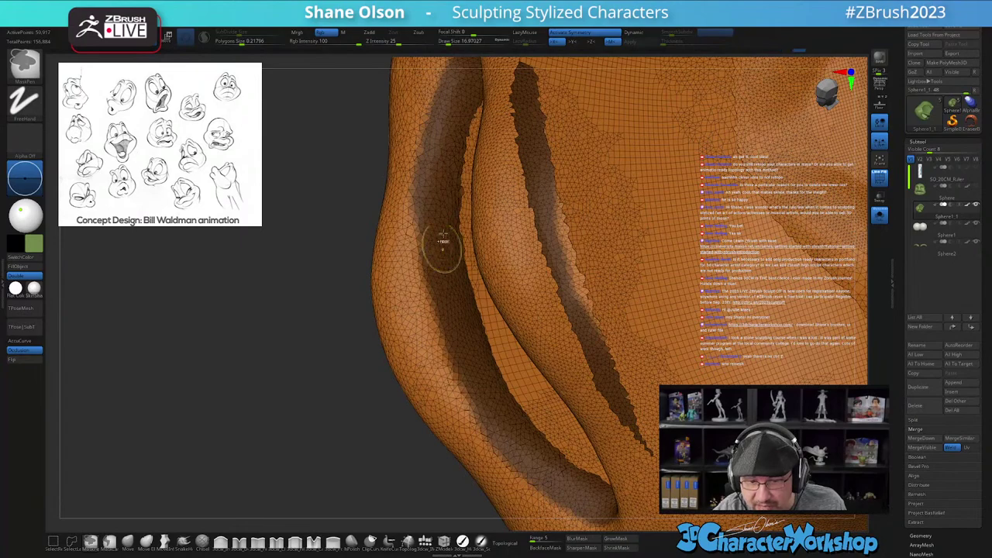
pyautogui.keyDown('ctrl'); pyautogui.moveTo(440, 274); pyautogui.dragTo(462, 396); pyautogui.keyUp('ctrl')
pyautogui.moveTo(535, 421)
pyautogui.keyDown('ctrl'); pyautogui.mouseDown(button='right')
pyautogui.moveTo(539, 400)
pyautogui.moveTo(567, 460)
pyautogui.moveTo(569, 411)
pyautogui.mouseUp(button='right'); pyautogui.keyUp('ctrl')
pyautogui.keyDown('ctrl'); pyautogui.moveTo(562, 316); pyautogui.dragTo(570, 375, button='right'); pyautogui.keyUp('ctrl')
pyautogui.moveTo(597, 449)
pyautogui.mouseDown(button='right')
pyautogui.moveTo(611, 424)
pyautogui.moveTo(591, 407)
pyautogui.mouseUp(button='right')
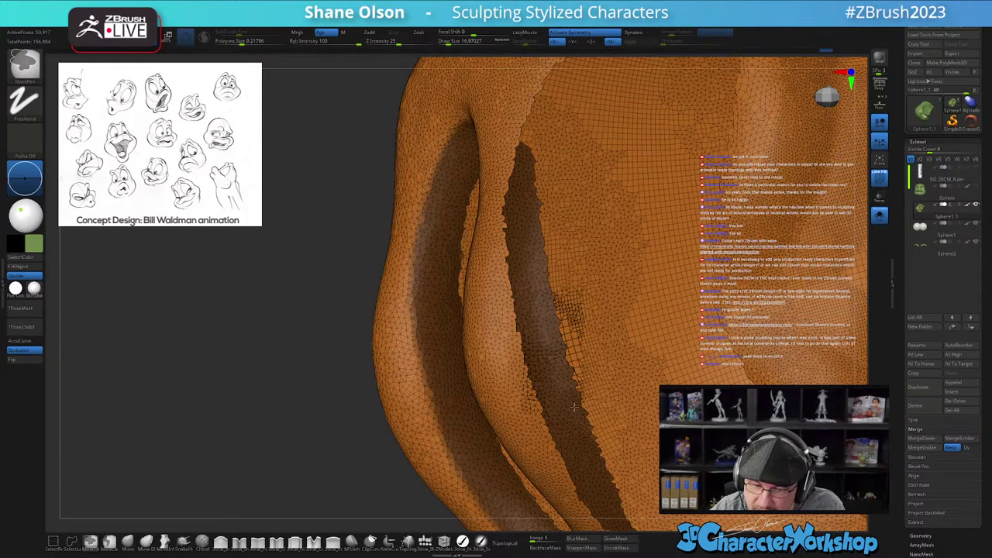
pyautogui.hotkey('ctrl', 'w')
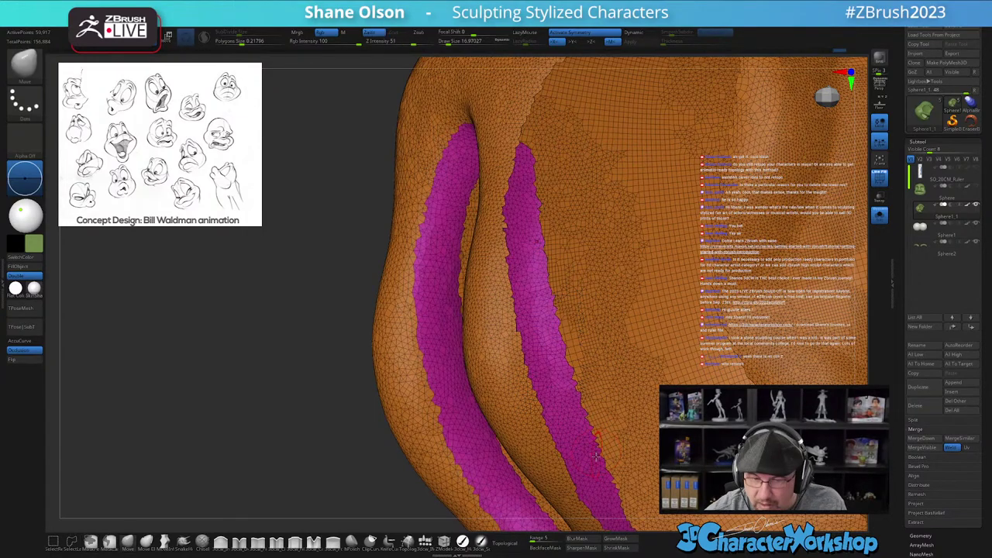
pyautogui.moveTo(572, 462)
pyautogui.mouseDown(button='right')
pyautogui.moveTo(508, 411)
pyautogui.moveTo(479, 360)
pyautogui.moveTo(481, 411)
pyautogui.mouseUp(button='right')
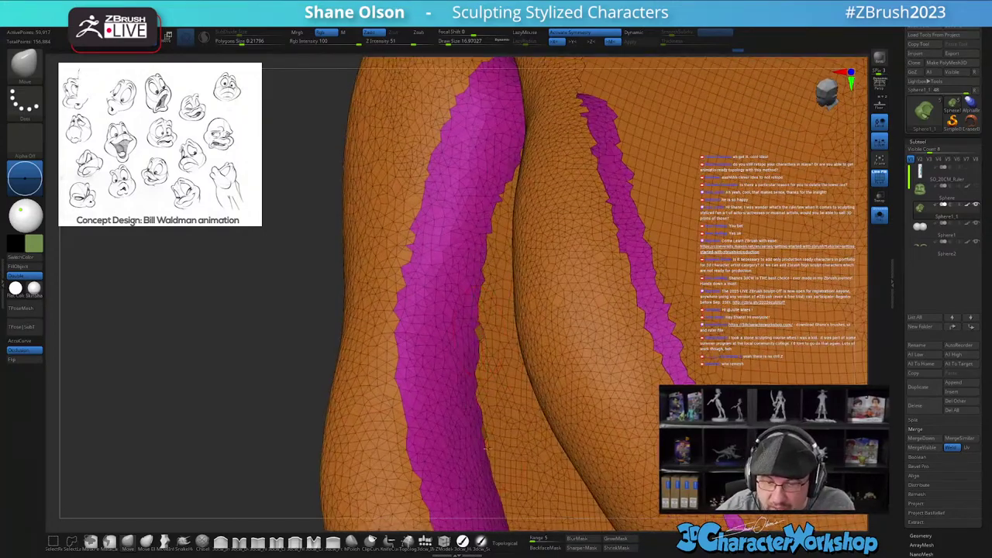
# Step: Undo the last lip grouping, regroup the masked lip band as its own polygroup, and isolate the head's main skin polygroup
pyautogui.hotkey('ctrl', 'z')
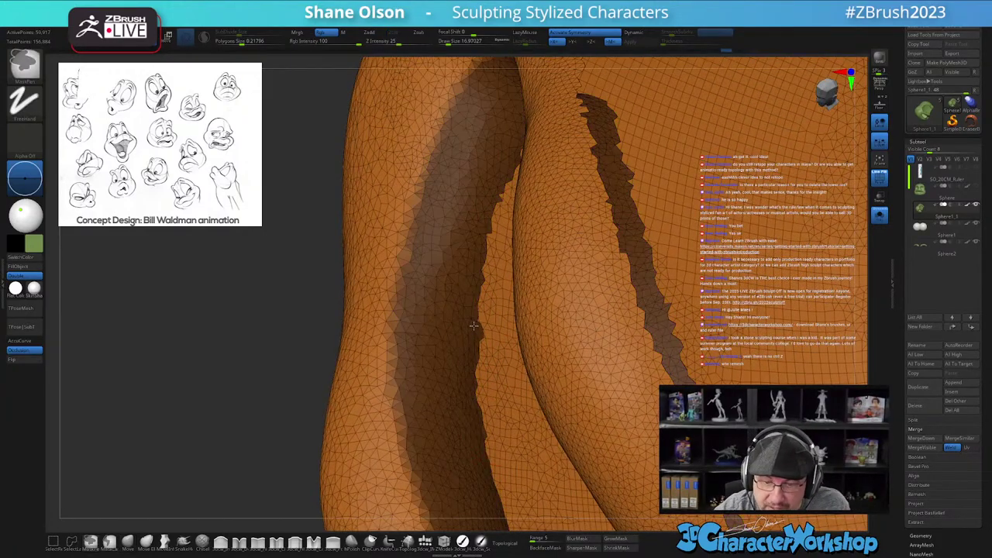
pyautogui.hotkey('ctrl', 'w')
pyautogui.keyDown('ctrl'); pyautogui.moveTo(478, 460); pyautogui.dragTo(422, 279, button='right'); pyautogui.keyUp('ctrl')
pyautogui.moveTo(620, 465); pyautogui.dragTo(557, 455, button='right')
pyautogui.moveTo(466, 449)
pyautogui.mouseDown(button='right')
pyautogui.moveTo(453, 461)
pyautogui.moveTo(524, 500)
pyautogui.moveTo(504, 485)
pyautogui.moveTo(553, 470)
pyautogui.moveTo(468, 485)
pyautogui.moveTo(509, 450)
pyautogui.mouseUp(button='right')
pyautogui.keyDown('ctrl'); pyautogui.keyDown('shift'); pyautogui.click(515, 409); pyautogui.keyUp('shift'); pyautogui.keyUp('ctrl')
pyautogui.keyDown('ctrl'); pyautogui.moveTo(515, 409); pyautogui.dragTo(428, 361, button='right'); pyautogui.keyUp('ctrl')
pyautogui.moveTo(623, 333); pyautogui.dragTo(594, 416, button='right')
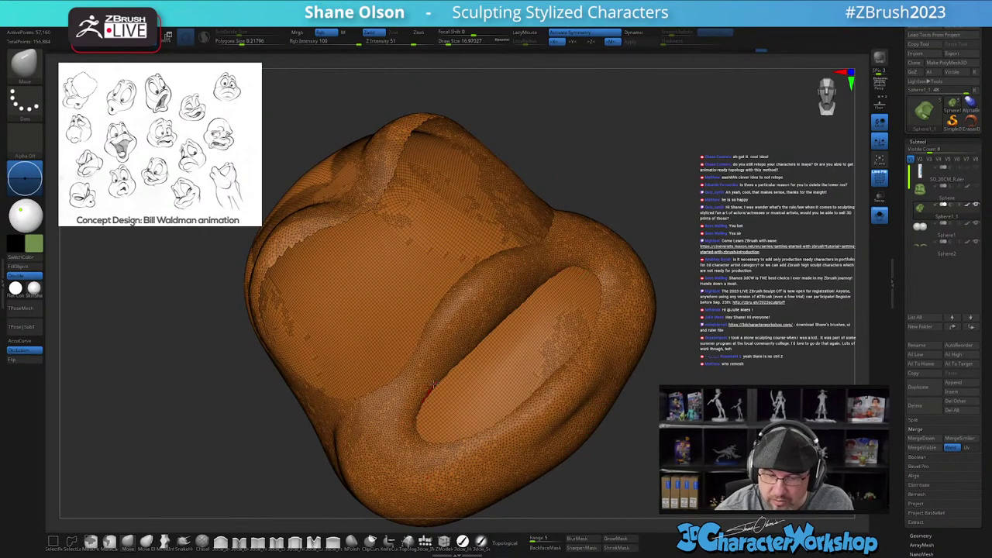
# Step: Mask a band along the upper lip around the mouth opening into both corners with a draw size of about 20
pyautogui.moveTo(468, 326); pyautogui.dragTo(461, 498, button='right')
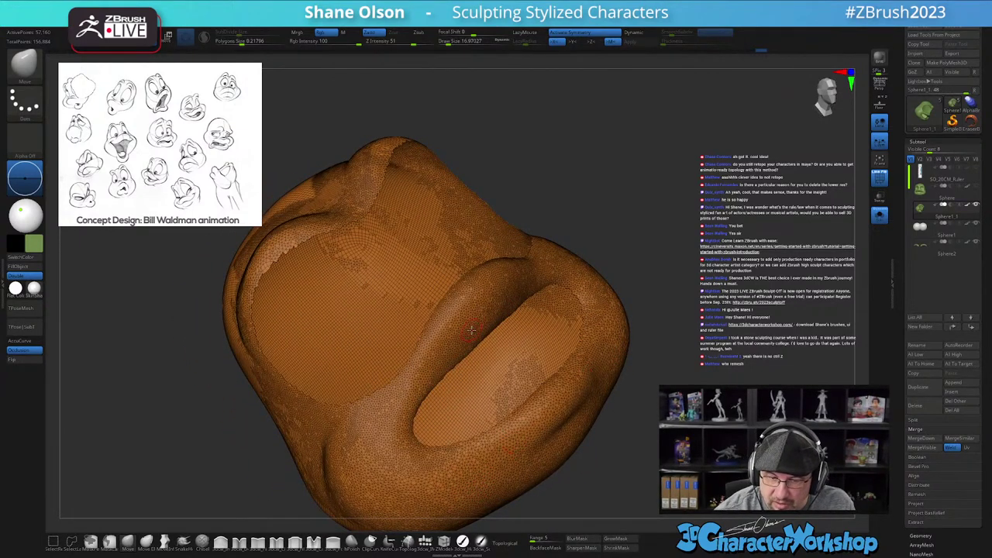
pyautogui.moveTo(471, 331)
pyautogui.keyDown('alt'); pyautogui.mouseDown(button='right')
pyautogui.moveTo(482, 347)
pyautogui.moveTo(494, 301)
pyautogui.mouseUp(button='right'); pyautogui.keyUp('alt')
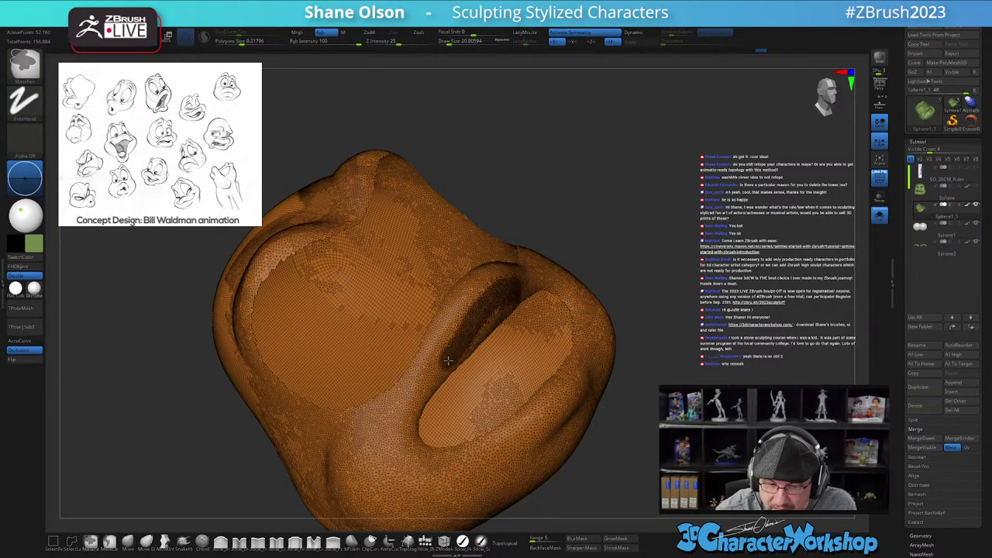
pyautogui.keyDown('ctrl'); pyautogui.moveTo(450, 359); pyautogui.dragTo(432, 386); pyautogui.keyUp('ctrl')
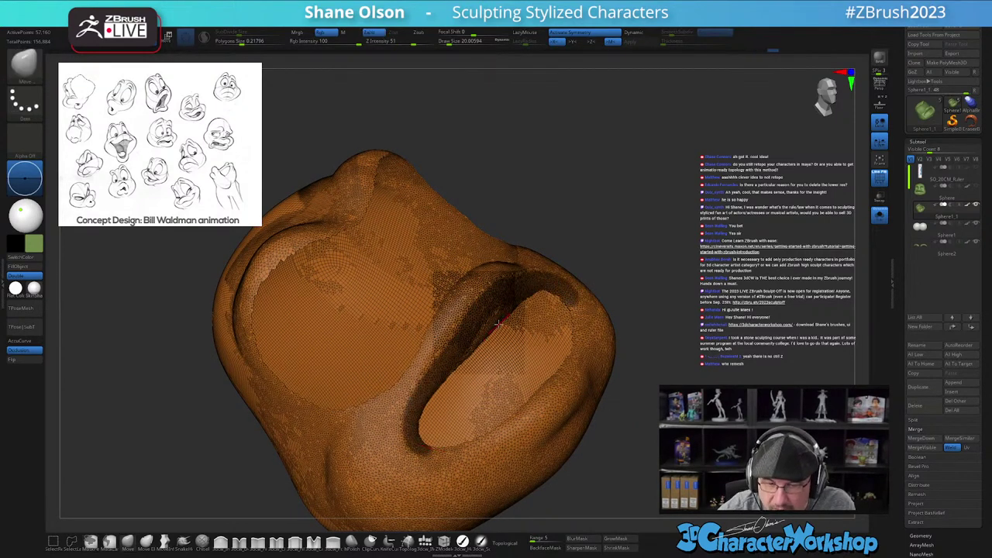
pyautogui.moveTo(502, 321); pyautogui.dragTo(459, 312, button='right')
pyautogui.keyDown('ctrl'); pyautogui.moveTo(436, 366); pyautogui.dragTo(492, 313); pyautogui.keyUp('ctrl')
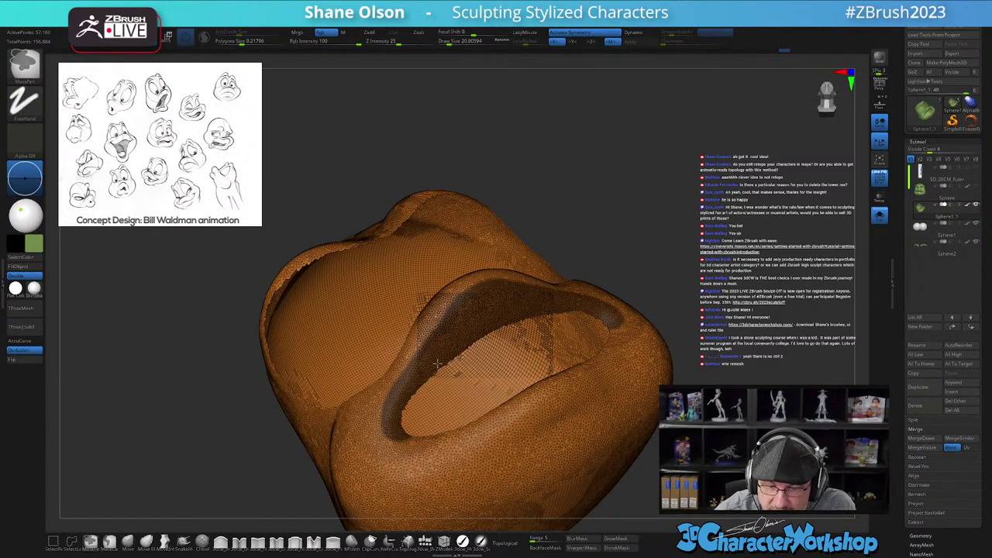
pyautogui.keyDown('ctrl'); pyautogui.moveTo(408, 393); pyautogui.dragTo(456, 347); pyautogui.keyUp('ctrl')
pyautogui.moveTo(455, 346); pyautogui.dragTo(459, 302, button='right')
pyautogui.moveTo(542, 410); pyautogui.dragTo(541, 406, button='right')
# Step: Extend the mask along the lower lip to close an even ring around the mouth opening
pyautogui.keyDown('ctrl'); pyautogui.moveTo(533, 401); pyautogui.dragTo(538, 397); pyautogui.keyUp('ctrl')
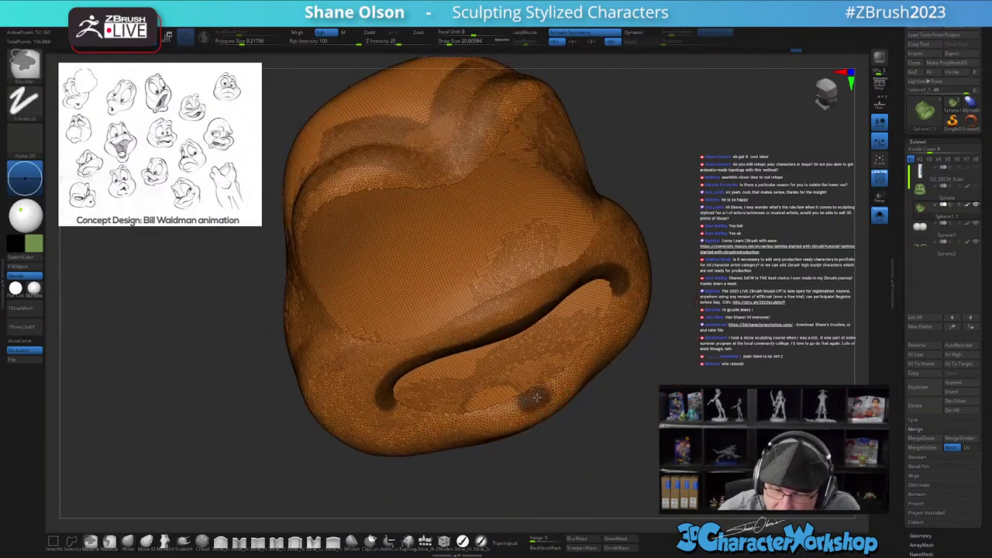
pyautogui.moveTo(475, 421)
pyautogui.mouseDown()
pyautogui.moveTo(444, 425)
pyautogui.moveTo(391, 400)
pyautogui.mouseUp()
pyautogui.moveTo(559, 407)
pyautogui.mouseDown(button='right')
pyautogui.moveTo(563, 397)
pyautogui.moveTo(571, 406)
pyautogui.moveTo(523, 418)
pyautogui.mouseUp(button='right')
pyautogui.press('ctrl')
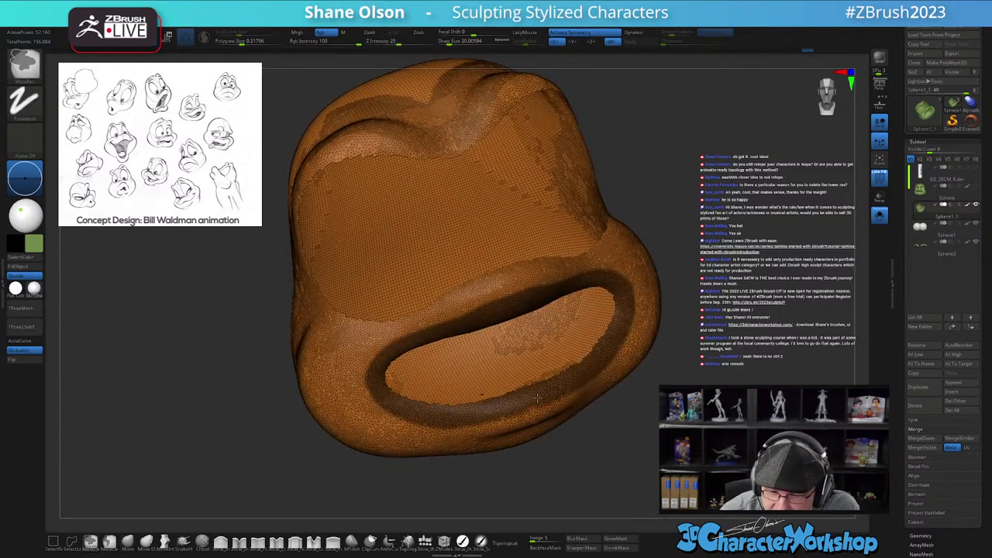
pyautogui.moveTo(482, 413)
pyautogui.keyDown('shift'); pyautogui.mouseDown()
pyautogui.moveTo(437, 417)
pyautogui.moveTo(375, 380)
pyautogui.mouseUp(); pyautogui.keyUp('shift')
# Step: Convert the masked ring around the mouth to its own polygroup and unhide the rest of the head
pyautogui.moveTo(702, 341); pyautogui.dragTo(692, 390)
pyautogui.moveTo(692, 467)
pyautogui.mouseDown()
pyautogui.moveTo(701, 377)
pyautogui.moveTo(687, 442)
pyautogui.moveTo(659, 450)
pyautogui.moveTo(694, 477)
pyautogui.moveTo(721, 473)
pyautogui.moveTo(638, 381)
pyautogui.moveTo(643, 405)
pyautogui.moveTo(623, 464)
pyautogui.moveTo(608, 447)
pyautogui.moveTo(647, 433)
pyautogui.moveTo(592, 470)
pyautogui.moveTo(634, 458)
pyautogui.mouseUp()
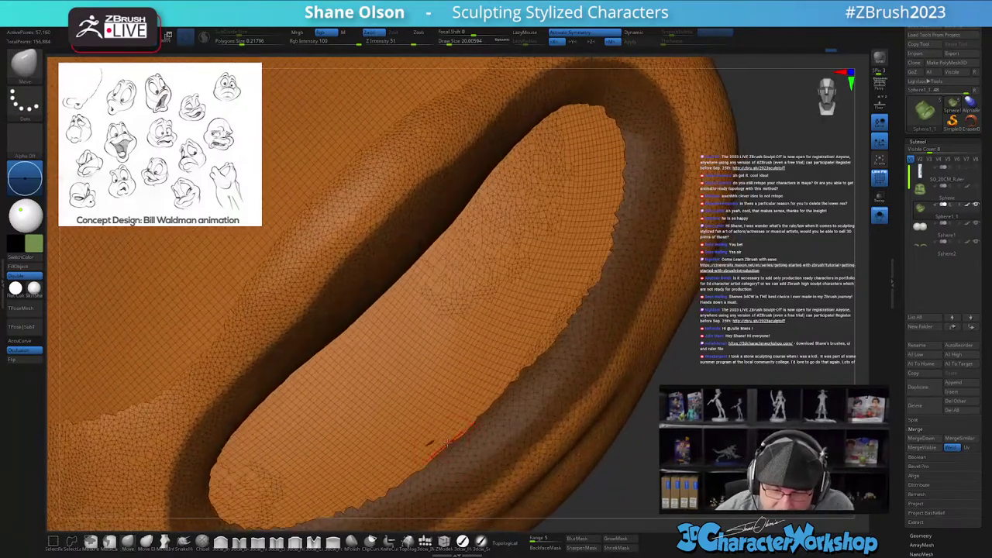
pyautogui.moveTo(480, 449); pyautogui.dragTo(495, 417)
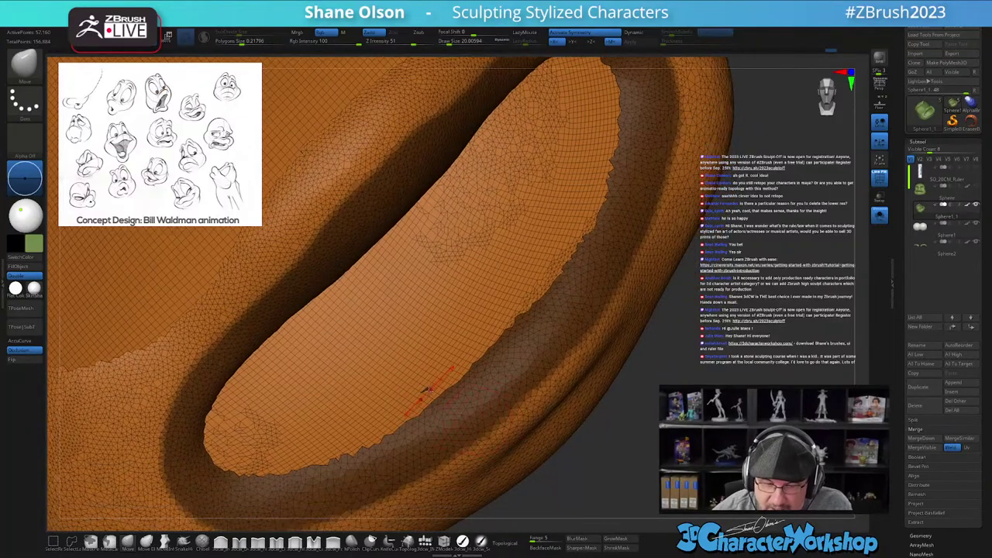
pyautogui.moveTo(647, 428); pyautogui.dragTo(637, 456)
pyautogui.hotkey('ctrl', 'w')
pyautogui.keyDown('ctrl'); pyautogui.keyDown('alt'); pyautogui.keyDown('shift'); pyautogui.click(508, 384); pyautogui.keyUp('shift'); pyautogui.keyUp('alt'); pyautogui.keyUp('ctrl')
pyautogui.keyDown('ctrl'); pyautogui.keyDown('shift'); pyautogui.click(654, 425); pyautogui.keyUp('shift'); pyautogui.keyUp('ctrl')
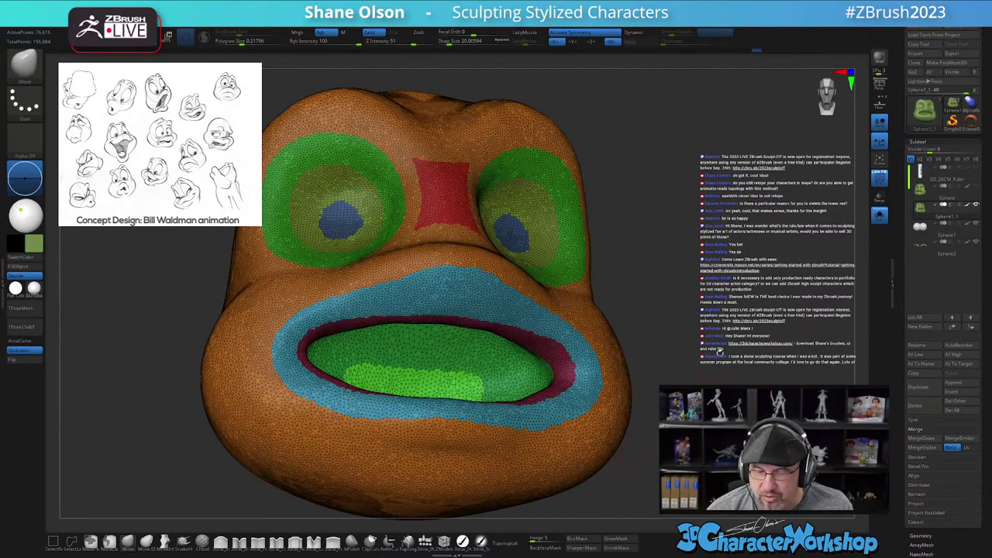
# Step: Isolate the light green patch inside the mouth, assign it a new polygroup, and show the whole head again
pyautogui.moveTo(735, 313); pyautogui.dragTo(724, 314)
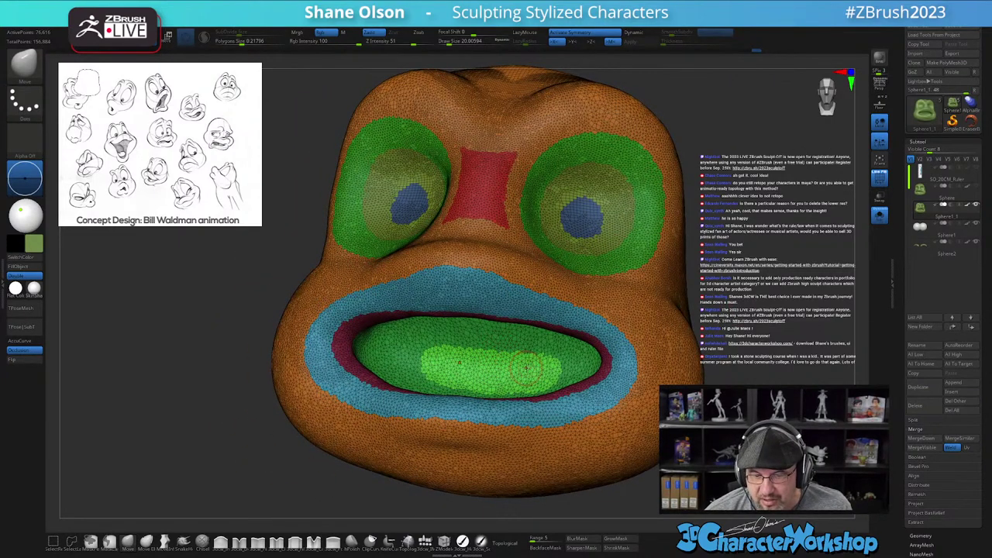
pyautogui.moveTo(758, 294)
pyautogui.mouseDown()
pyautogui.moveTo(775, 272)
pyautogui.moveTo(746, 259)
pyautogui.mouseUp()
pyautogui.keyDown('ctrl'); pyautogui.keyDown('shift'); pyautogui.click(496, 336); pyautogui.keyUp('shift'); pyautogui.keyUp('ctrl')
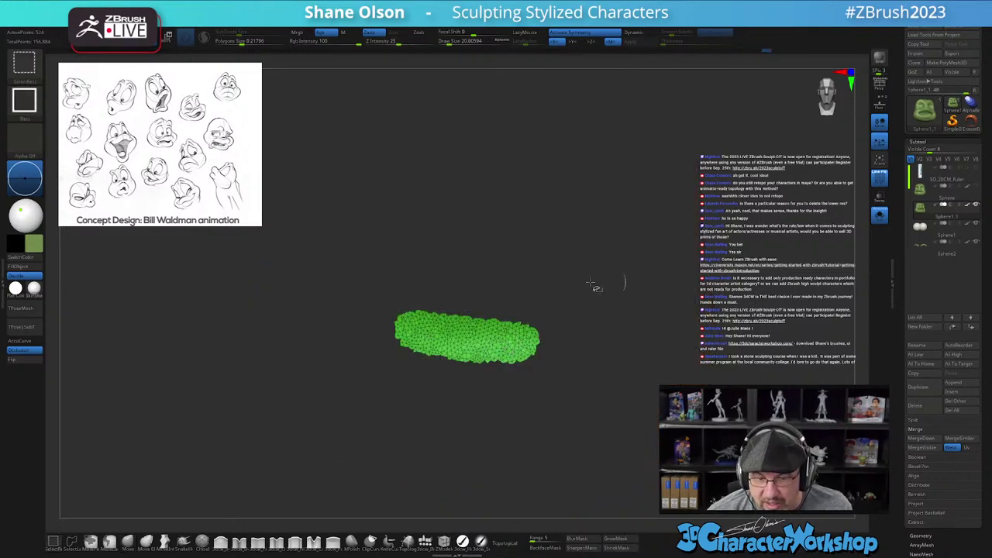
pyautogui.hotkey('ctrl', 'w')
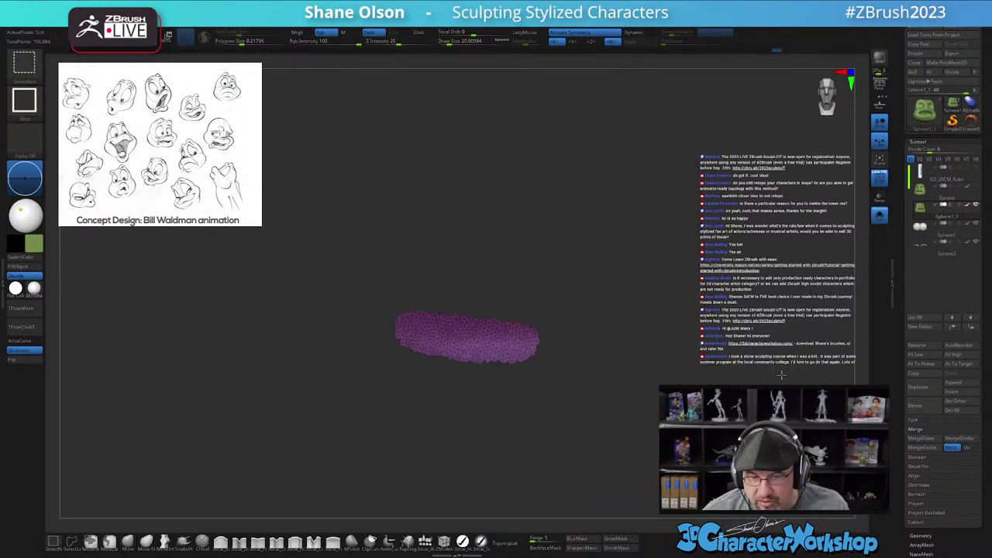
pyautogui.keyDown('ctrl'); pyautogui.keyDown('shift'); pyautogui.click(781, 376); pyautogui.keyUp('shift'); pyautogui.keyUp('ctrl')
# Step: Run Auto Groups on the isolated main skin of the head and bring the hidden parts back into view
pyautogui.moveTo(780, 380); pyautogui.dragTo(823, 285)
pyautogui.keyDown('ctrl'); pyautogui.keyDown('shift'); pyautogui.click(559, 409); pyautogui.keyUp('shift'); pyautogui.keyUp('ctrl')
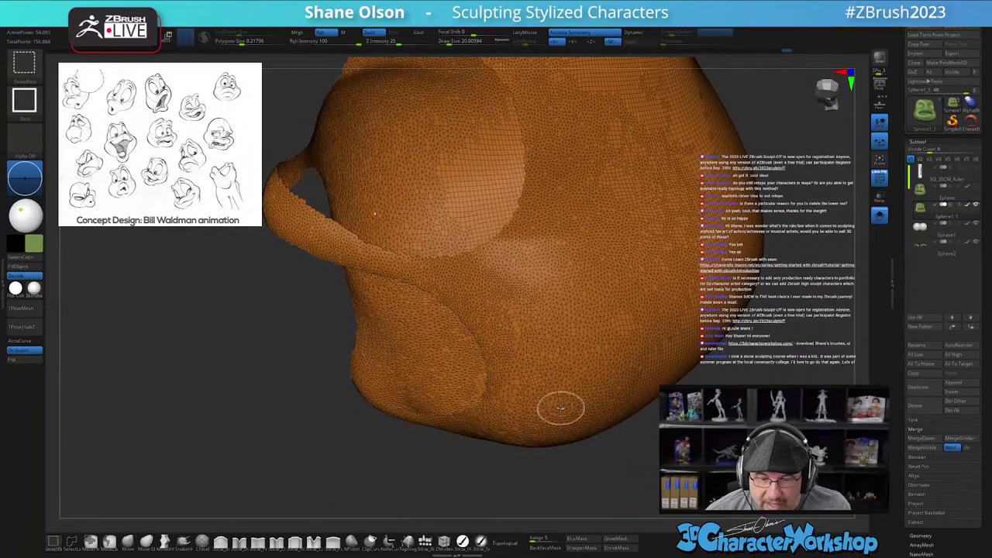
pyautogui.moveTo(370, 452)
pyautogui.keyDown('alt'); pyautogui.mouseDown()
pyautogui.moveTo(322, 216)
pyautogui.moveTo(419, 233)
pyautogui.moveTo(426, 264)
pyautogui.mouseUp(); pyautogui.keyUp('alt')
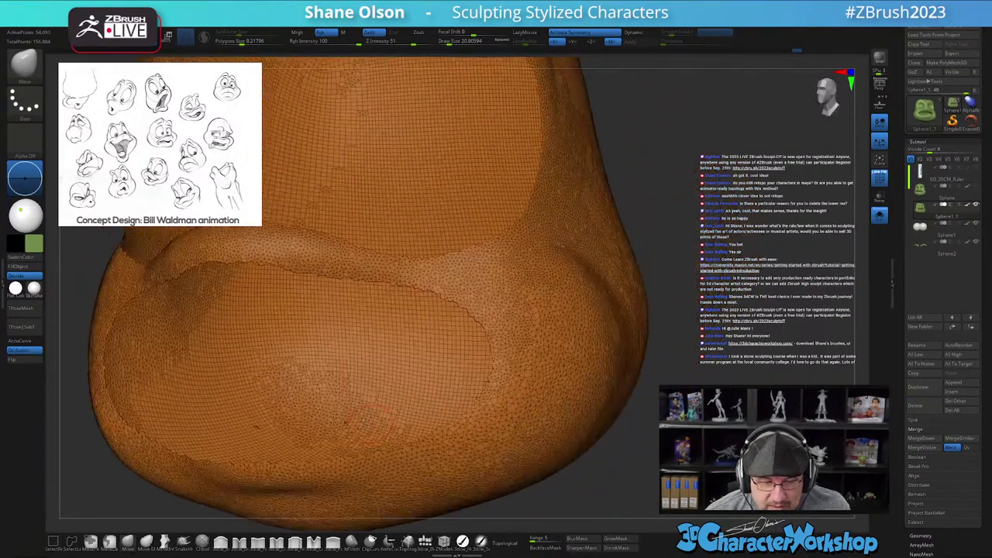
pyautogui.keyDown('alt'); pyautogui.moveTo(679, 358); pyautogui.dragTo(689, 212); pyautogui.keyUp('alt')
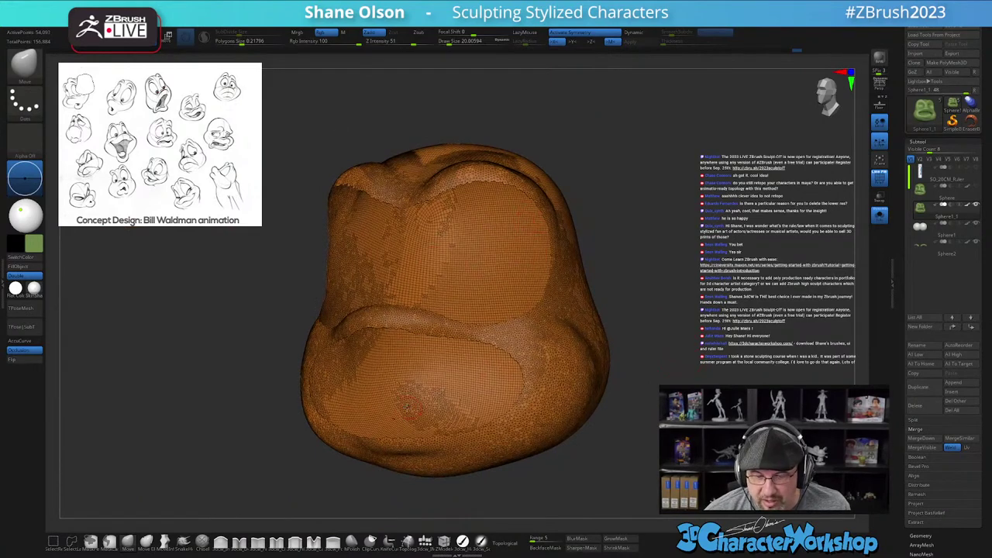
pyautogui.press('space')
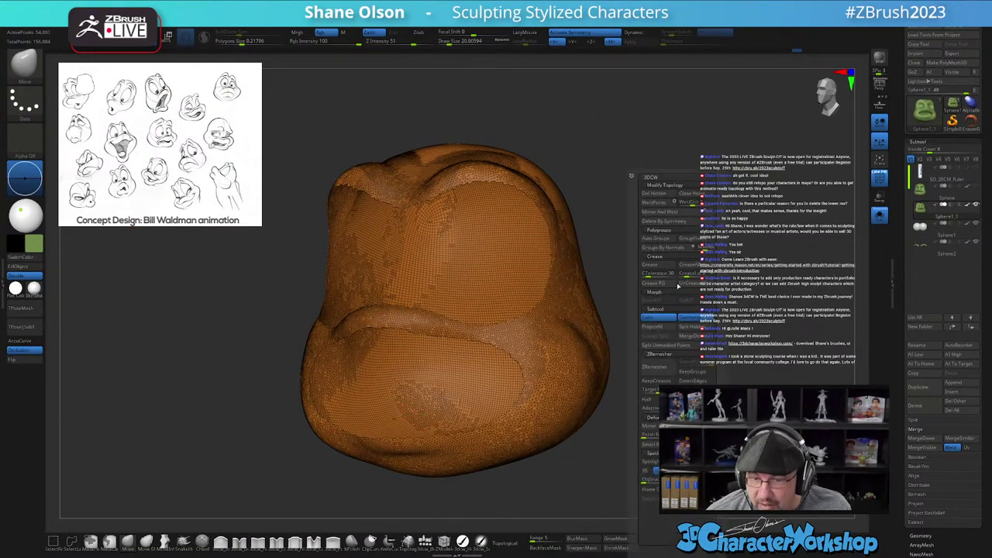
pyautogui.click(658, 239)
pyautogui.moveTo(766, 283); pyautogui.dragTo(759, 356)
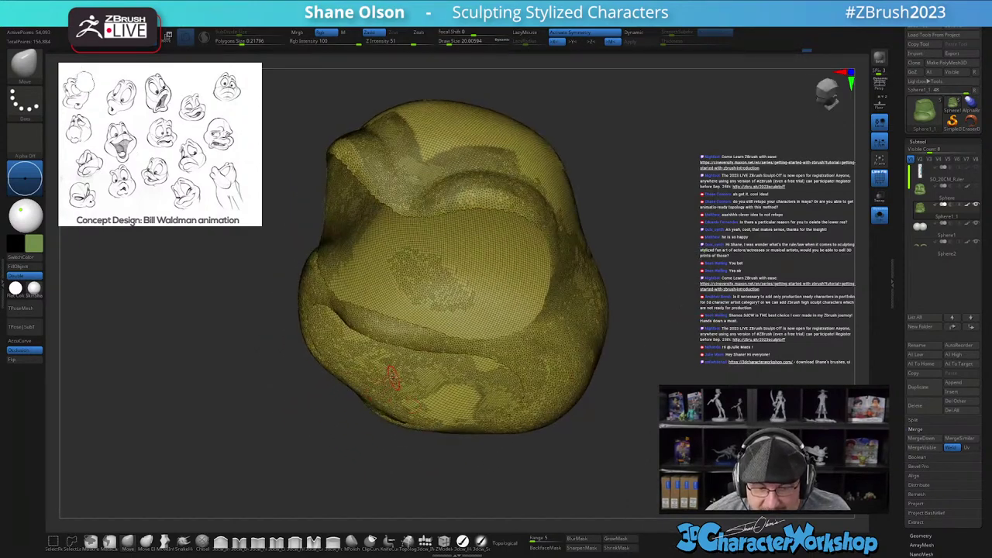
pyautogui.keyDown('ctrl'); pyautogui.moveTo(392, 377); pyautogui.dragTo(392, 442, button='right'); pyautogui.keyUp('ctrl')
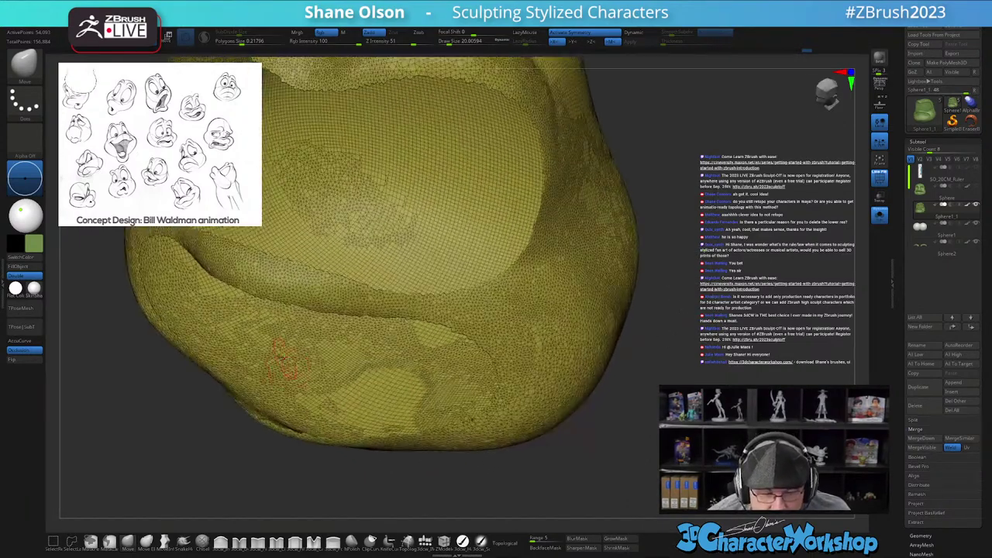
pyautogui.keyDown('alt'); pyautogui.moveTo(698, 354); pyautogui.dragTo(755, 353); pyautogui.keyUp('alt')
pyautogui.hotkey('ctrl', 'shift', 'z')
pyautogui.hotkey('ctrl', 'shift', 'z')
pyautogui.hotkey('ctrl', 'shift', 'z')
pyautogui.hotkey('ctrl', 'shift', 'z')
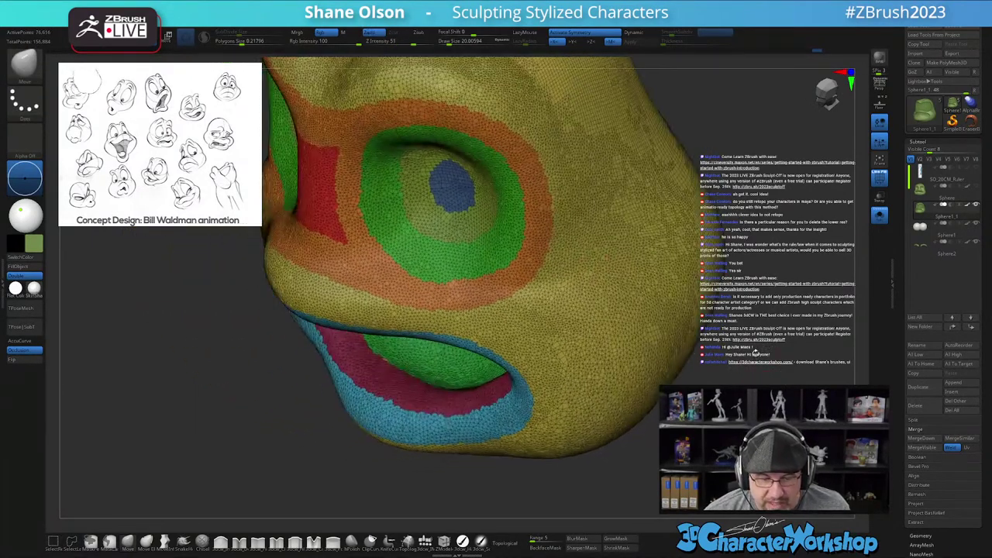
# Step: Set the brush draw size to about 8 and prepare to isolate the stray orange polygroup fragment on the inner lower lip
pyautogui.keyDown('ctrl'); pyautogui.moveTo(373, 354); pyautogui.dragTo(432, 354, button='right'); pyautogui.keyUp('ctrl')
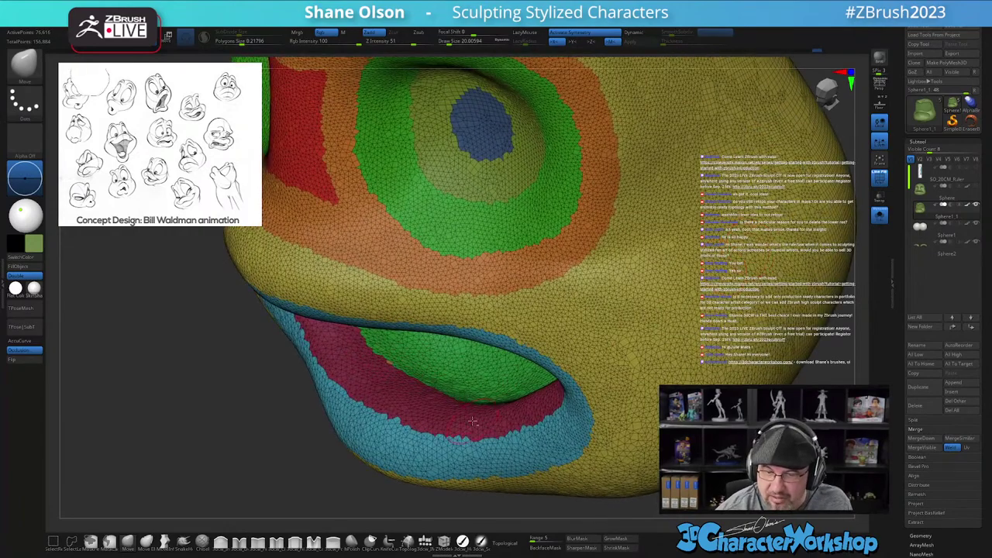
pyautogui.keyDown('alt'); pyautogui.moveTo(472, 423); pyautogui.dragTo(589, 378, button='right'); pyautogui.keyUp('alt')
pyautogui.press('s')
pyautogui.moveTo(591, 371); pyautogui.dragTo(570, 370)
pyautogui.keyDown('ctrl'); pyautogui.moveTo(541, 343); pyautogui.dragTo(537, 397, button='right'); pyautogui.keyUp('ctrl')
pyautogui.moveTo(476, 240); pyautogui.dragTo(471, 304, button='right')
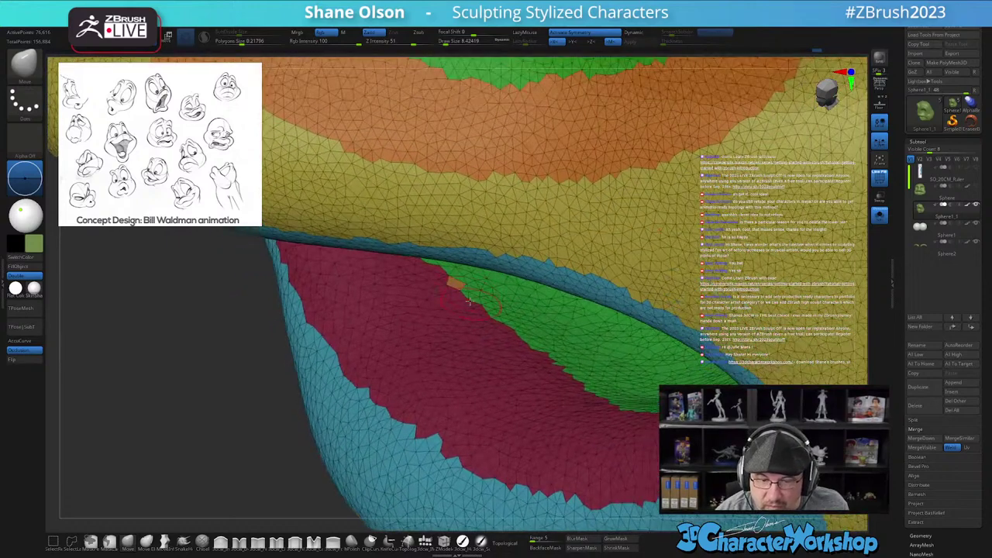
pyautogui.moveTo(470, 303); pyautogui.dragTo(482, 288)
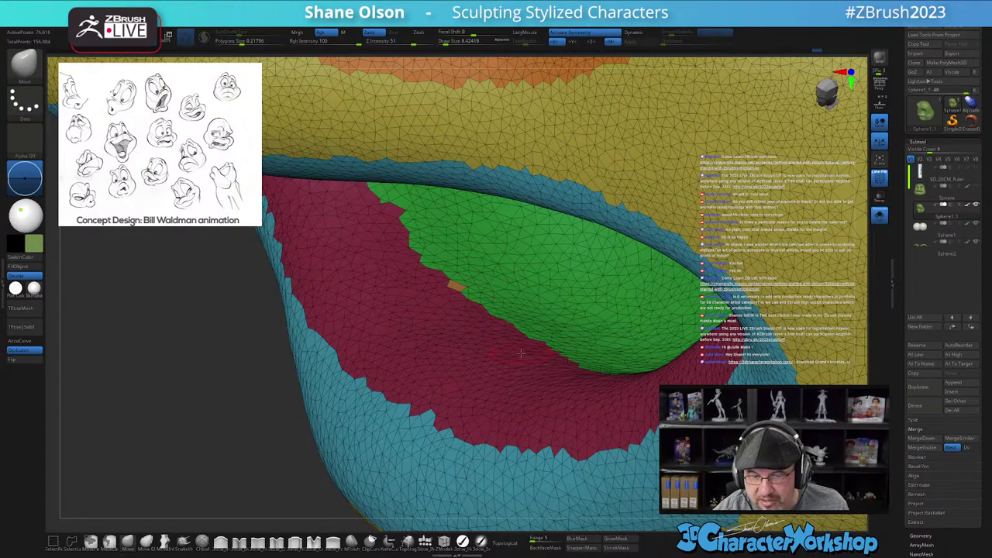
pyautogui.moveTo(509, 295); pyautogui.dragTo(484, 324, button='right')
pyautogui.press('ctrl')
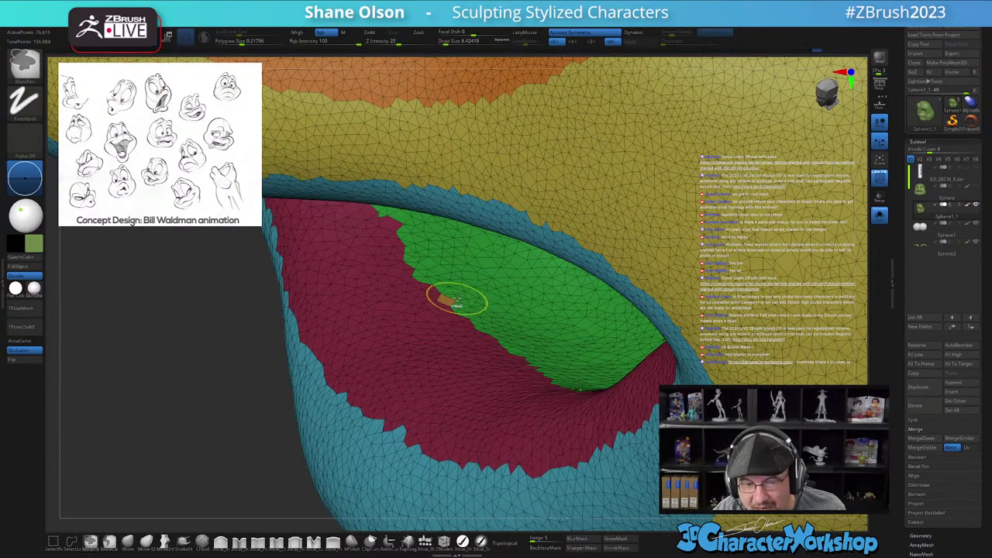
pyautogui.hotkey('ctrl', 'shift')
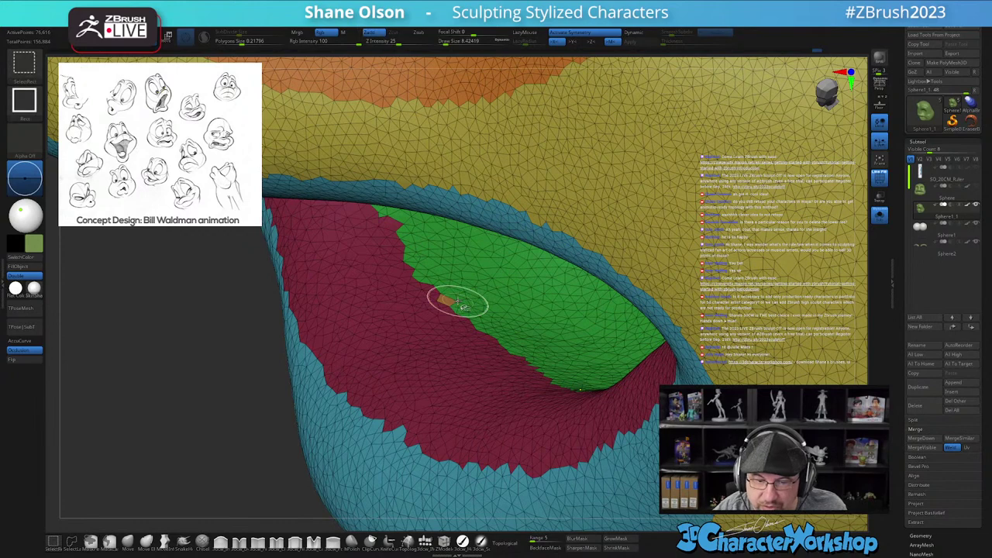
# Step: Isolate the inner mouth cavity, regroup it as one single polygroup, and show the whole head again
pyautogui.keyDown('ctrl'); pyautogui.keyDown('shift'); pyautogui.click(457, 302); pyautogui.keyUp('shift'); pyautogui.keyUp('ctrl')
pyautogui.moveTo(594, 463)
pyautogui.keyDown('alt'); pyautogui.mouseDown()
pyautogui.moveTo(594, 361)
pyautogui.moveTo(594, 421)
pyautogui.moveTo(579, 443)
pyautogui.mouseUp(); pyautogui.keyUp('alt')
pyautogui.press('ctrl')
pyautogui.hotkey('ctrl', 'w')
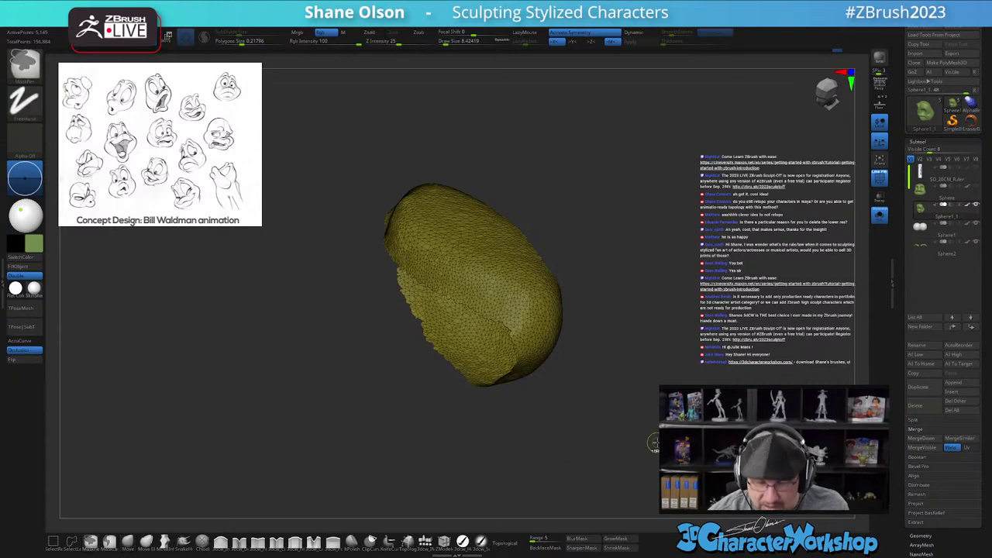
pyautogui.keyDown('ctrl'); pyautogui.keyDown('shift'); pyautogui.click(655, 445); pyautogui.keyUp('shift'); pyautogui.keyUp('ctrl')
pyautogui.moveTo(654, 445); pyautogui.dragTo(692, 440)
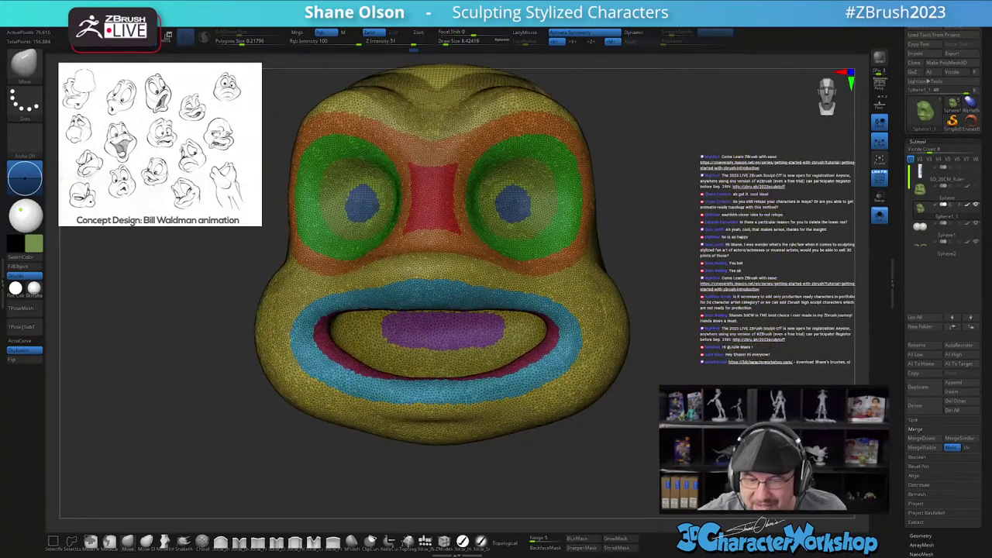
pyautogui.keyDown('alt'); pyautogui.moveTo(731, 221); pyautogui.dragTo(729, 262); pyautogui.keyUp('alt')
pyautogui.moveTo(729, 262); pyautogui.dragTo(628, 262)
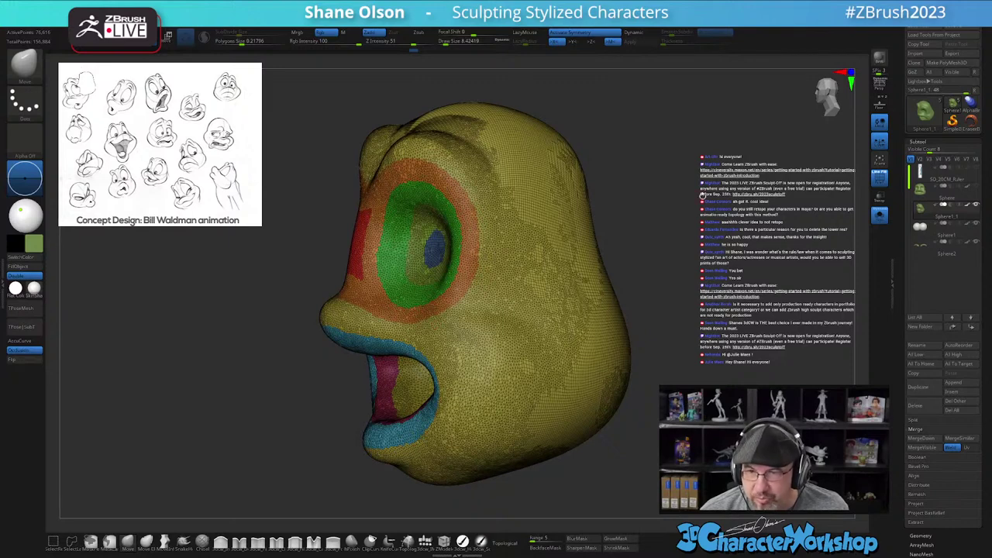
pyautogui.moveTo(710, 234); pyautogui.dragTo(726, 240)
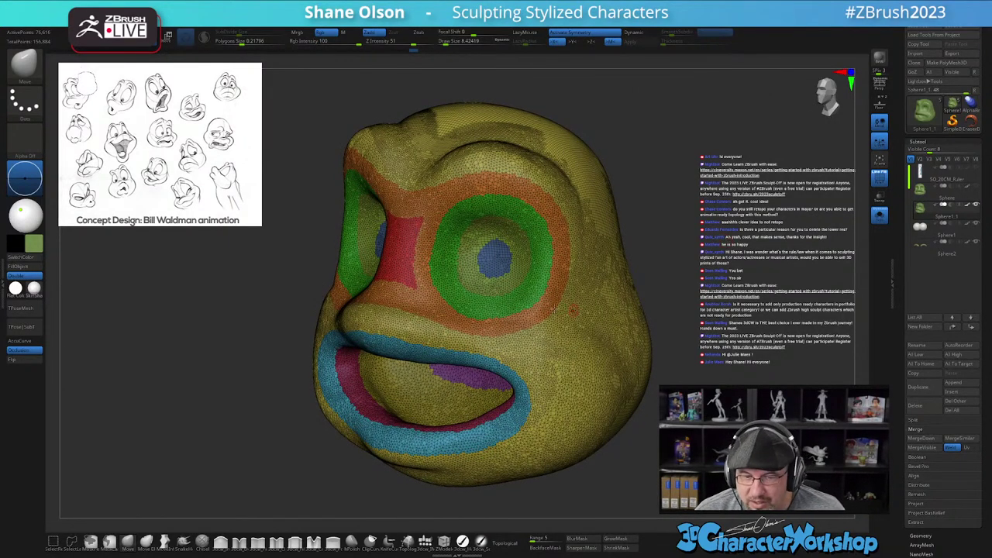
pyautogui.moveTo(698, 239); pyautogui.dragTo(707, 245)
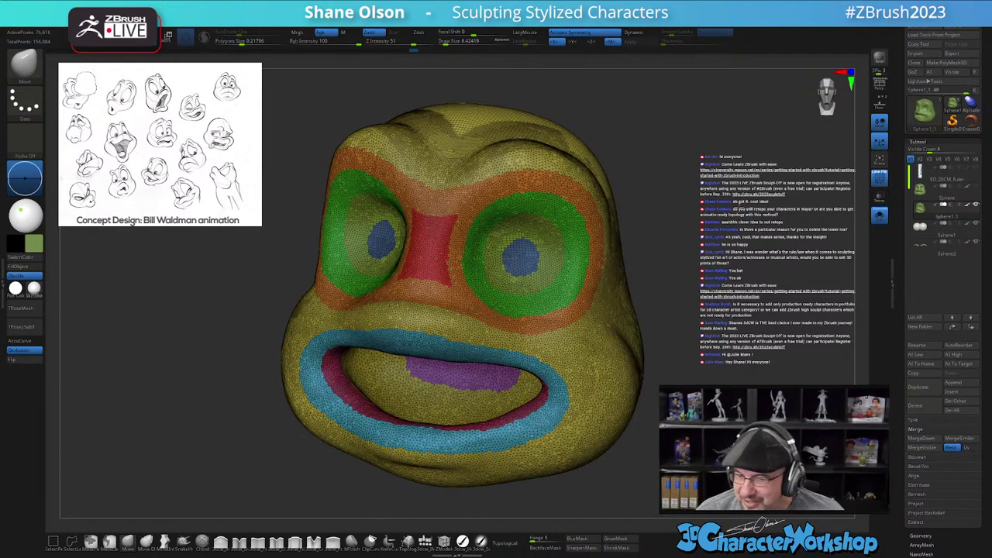
pyautogui.moveTo(742, 208); pyautogui.dragTo(725, 207)
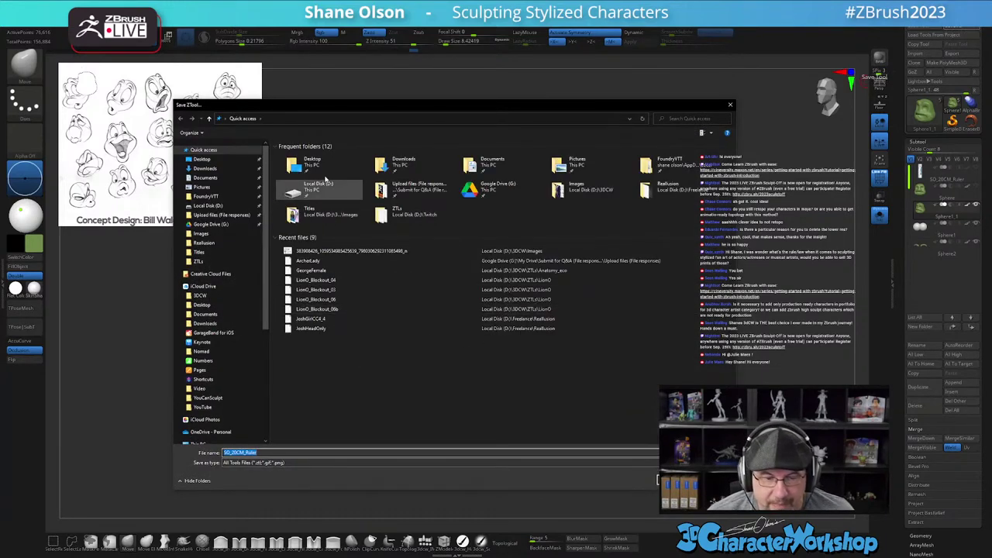
# Step: Save the tool as Bill_Frog_Expressions_01 in the Twitch\ZTLs folder on drive D
pyautogui.click(228, 205)
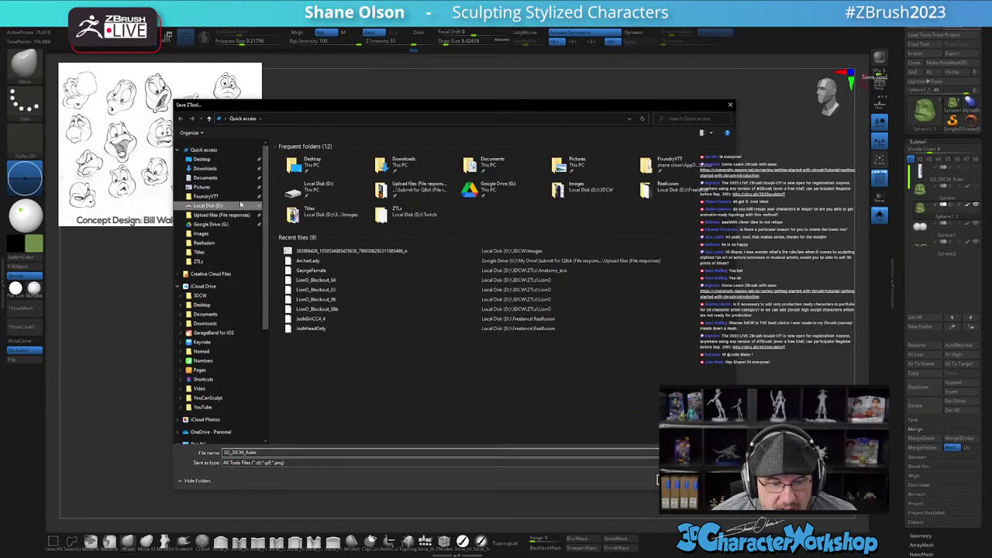
pyautogui.doubleClick(293, 365)
pyautogui.doubleClick(307, 158)
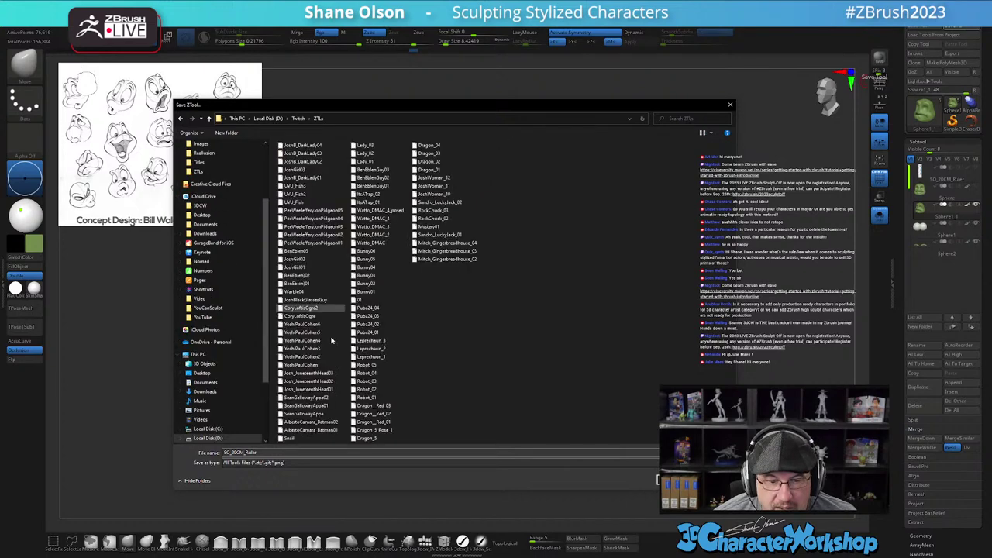
pyautogui.click(294, 455)
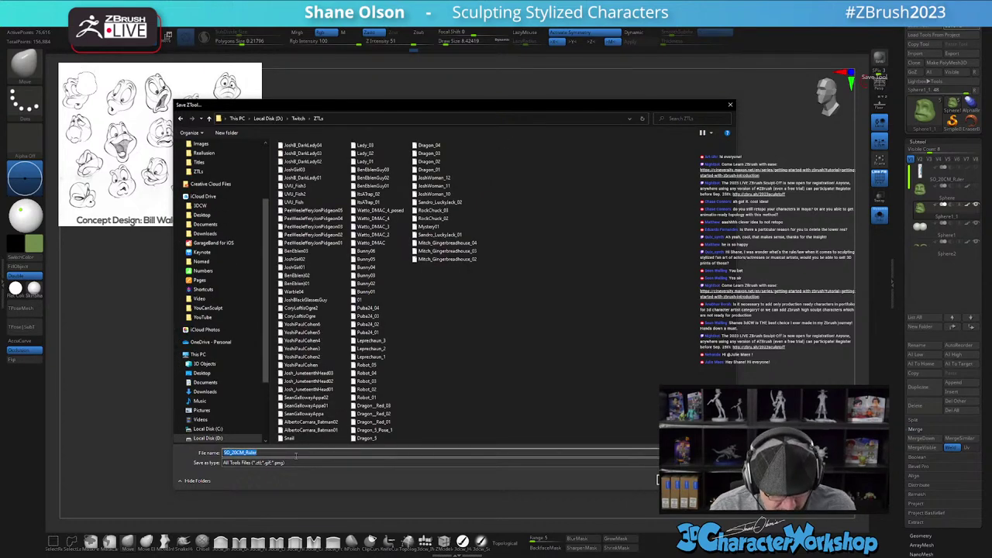
pyautogui.write('Bill_Frog_Expr')
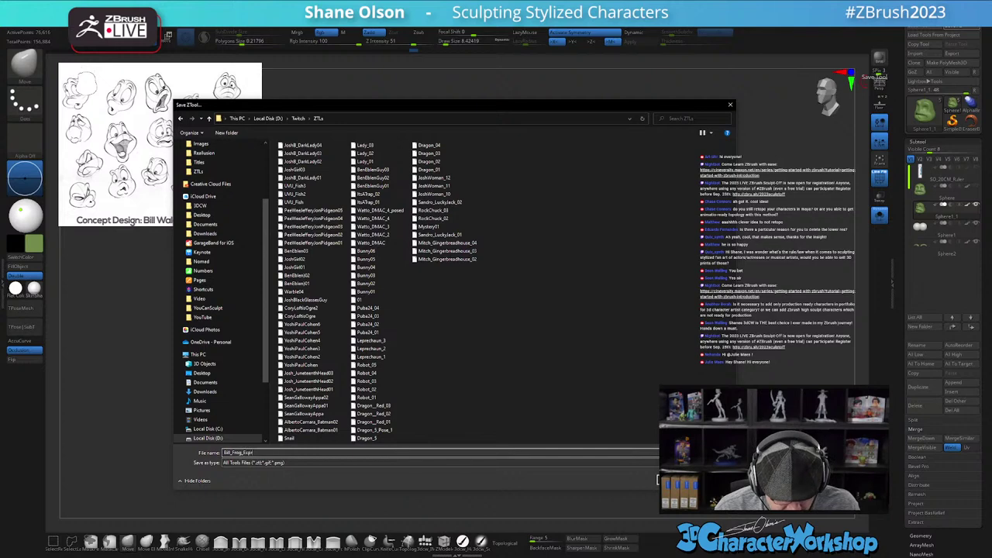
pyautogui.write('essions_0')
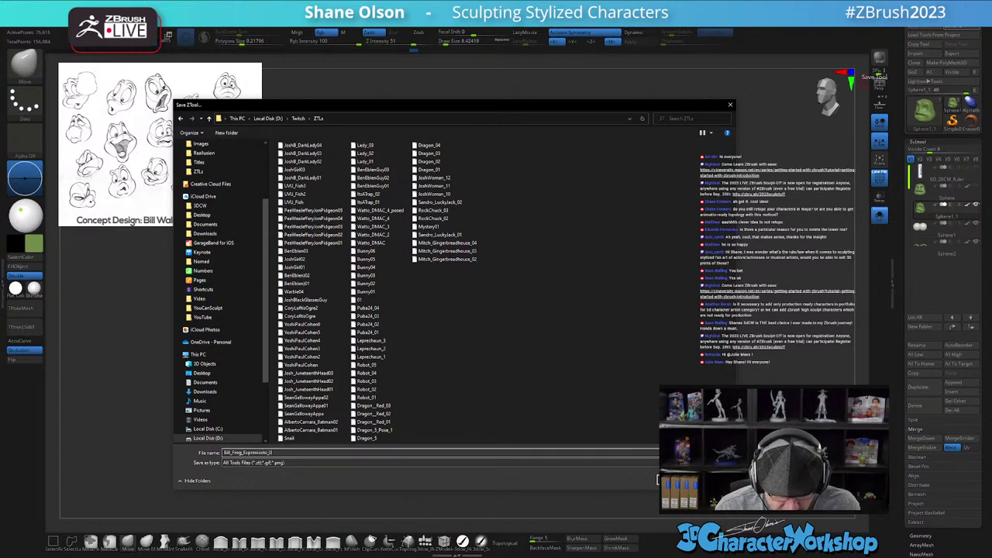
pyautogui.write('1')
pyautogui.press('Return')
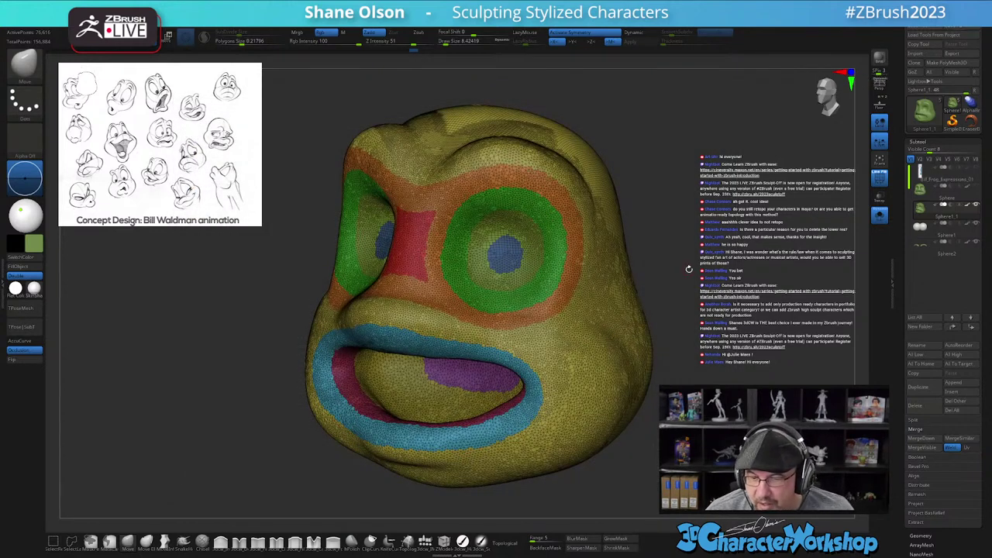
# Step: Configure ZRemesher with Keep Groups enabled and Smooth Groups at 0.5, and adjust the target polygon count
pyautogui.keyDown('alt'); pyautogui.moveTo(689, 269); pyautogui.dragTo(654, 268); pyautogui.keyUp('alt')
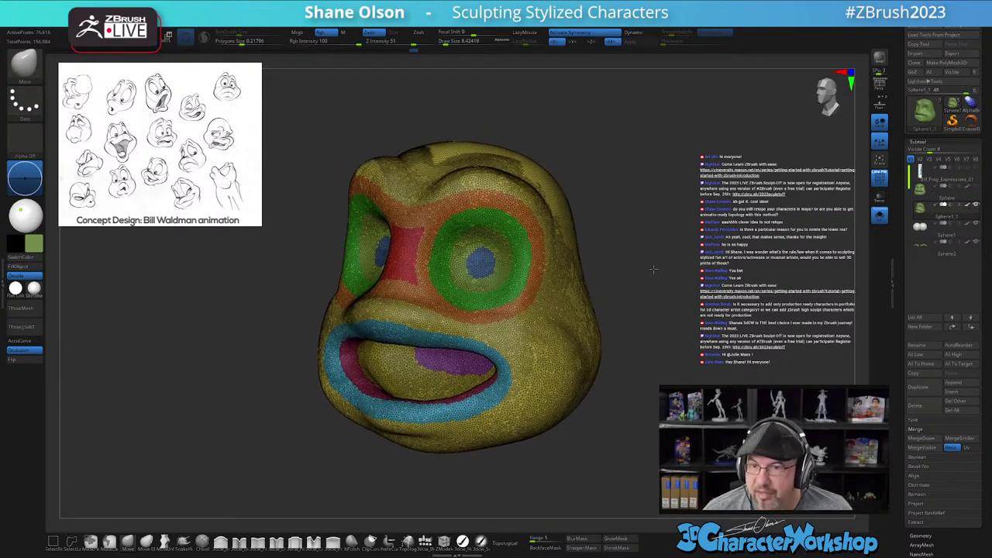
pyautogui.press('space')
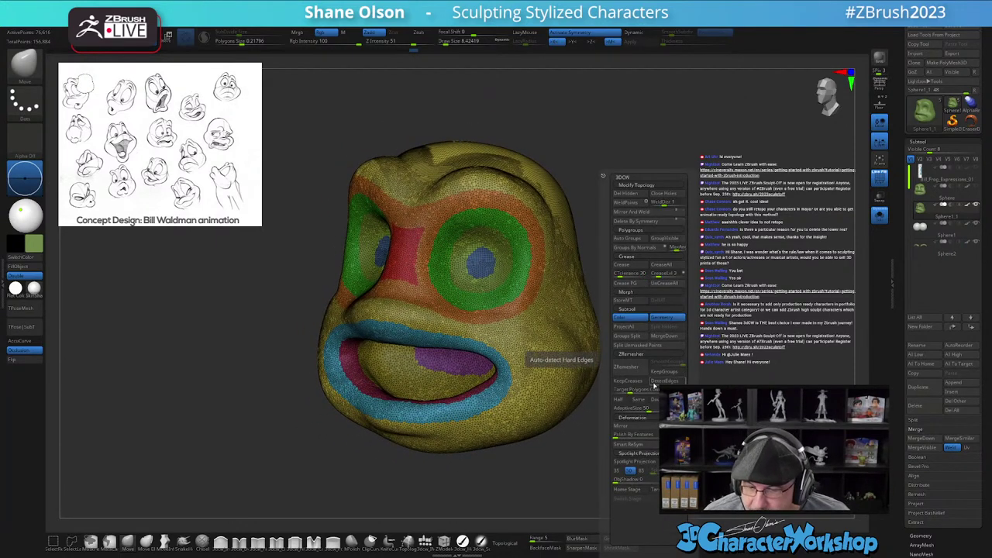
pyautogui.click(664, 373)
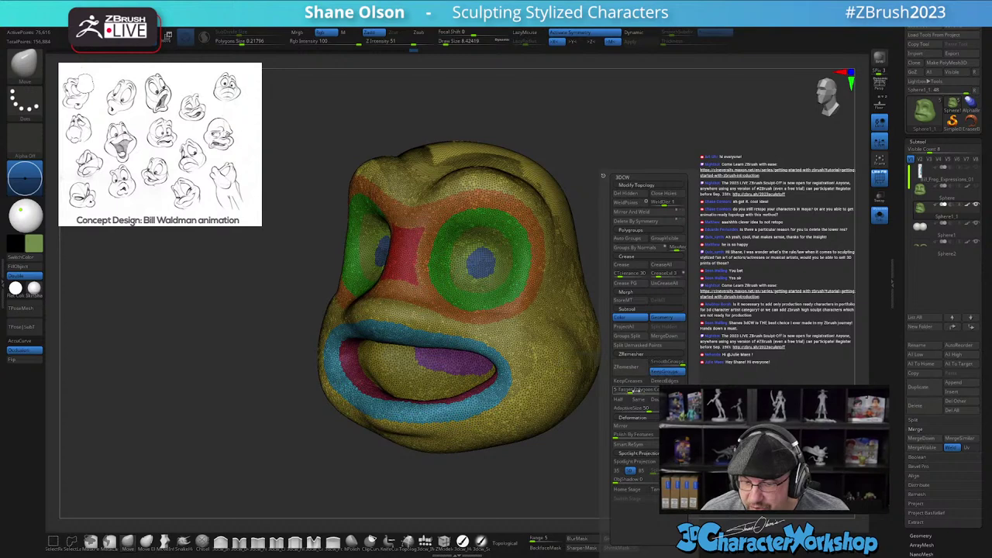
pyautogui.moveTo(682, 362); pyautogui.dragTo(670, 362)
pyautogui.click(671, 362)
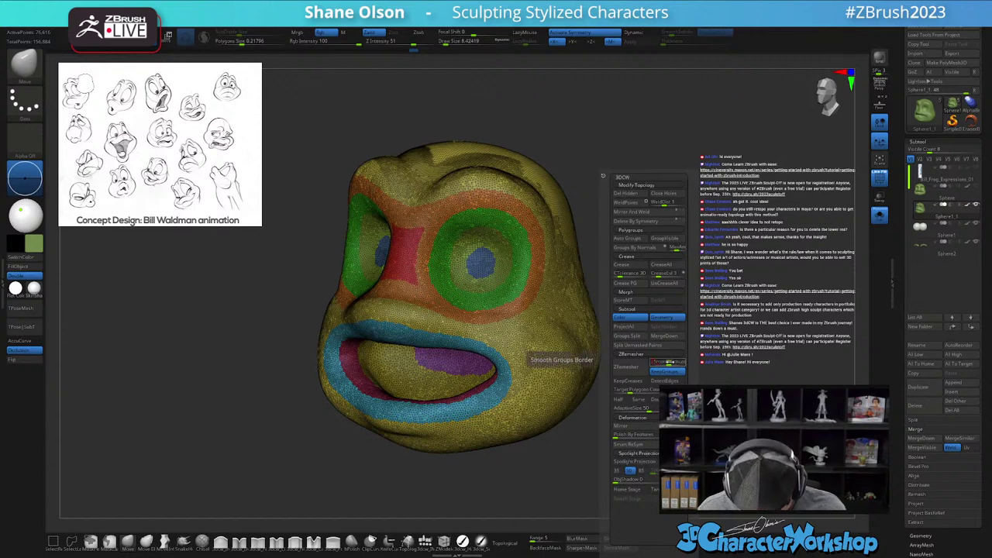
pyautogui.press('Return')
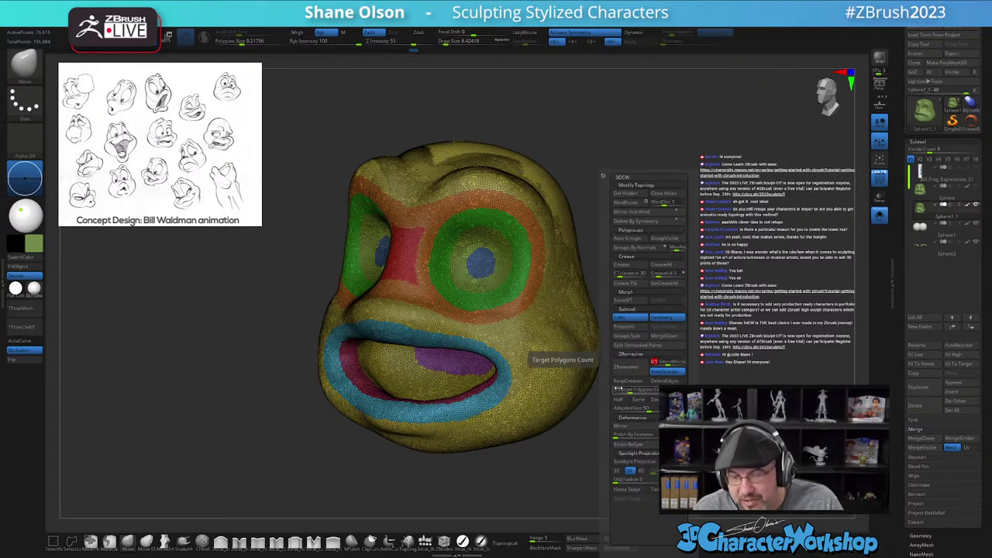
pyautogui.click(630, 390)
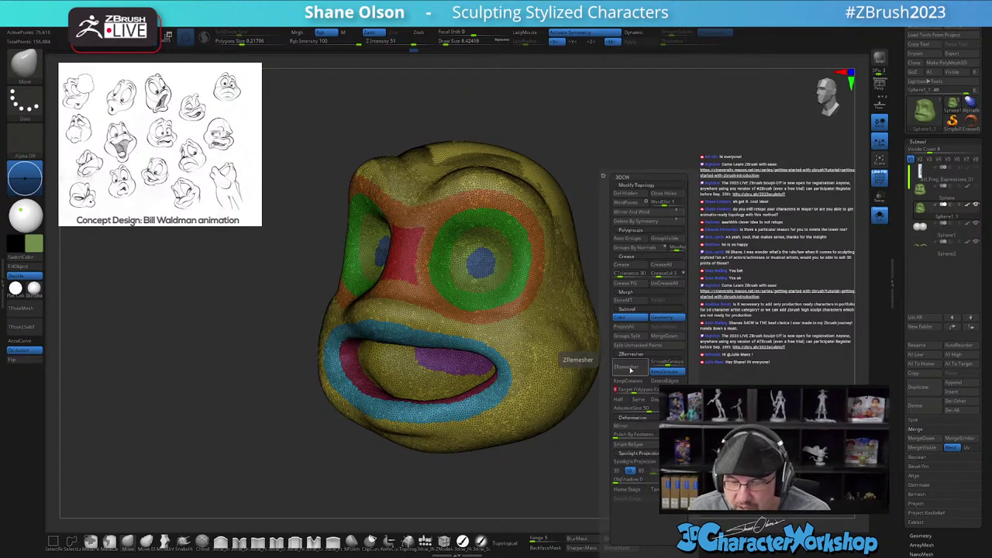
# Step: Try remeshing the head with ZRemesher, check the edge flow around the eyes and nose bridge, and undo the remesh
pyautogui.click(630, 369)
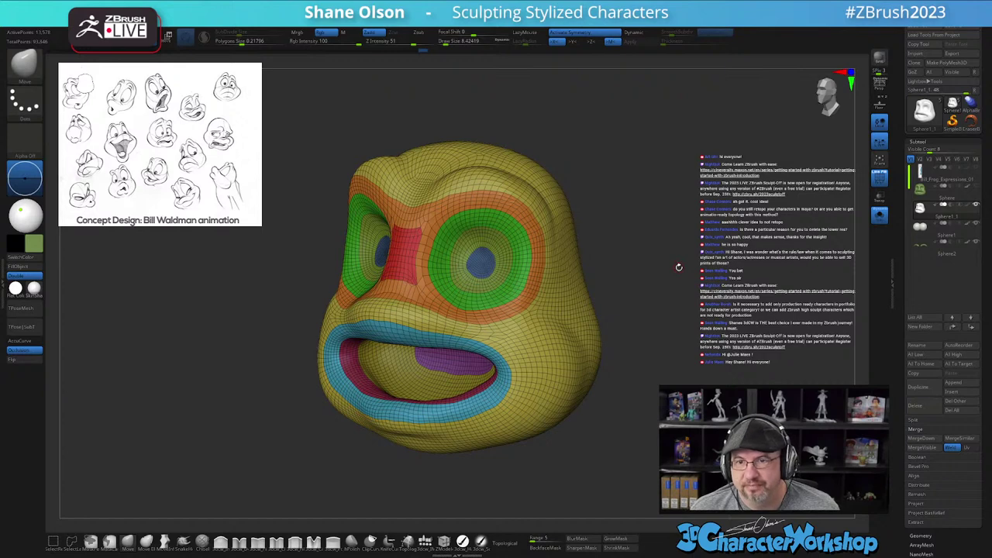
pyautogui.moveTo(660, 291)
pyautogui.mouseDown()
pyautogui.moveTo(683, 290)
pyautogui.moveTo(649, 296)
pyautogui.moveTo(666, 317)
pyautogui.moveTo(707, 318)
pyautogui.moveTo(662, 319)
pyautogui.mouseUp()
pyautogui.moveTo(660, 263); pyautogui.dragTo(664, 290)
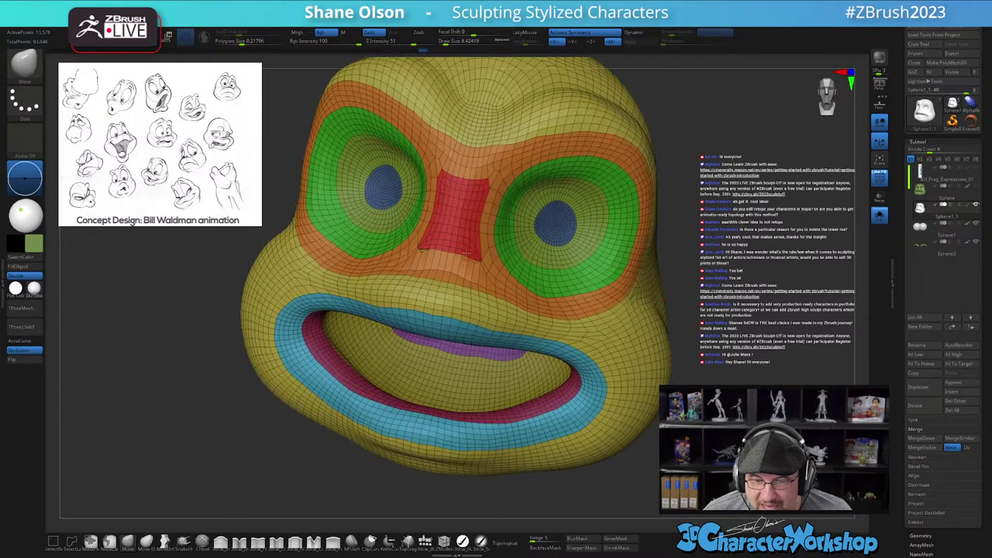
pyautogui.moveTo(721, 239); pyautogui.dragTo(689, 241)
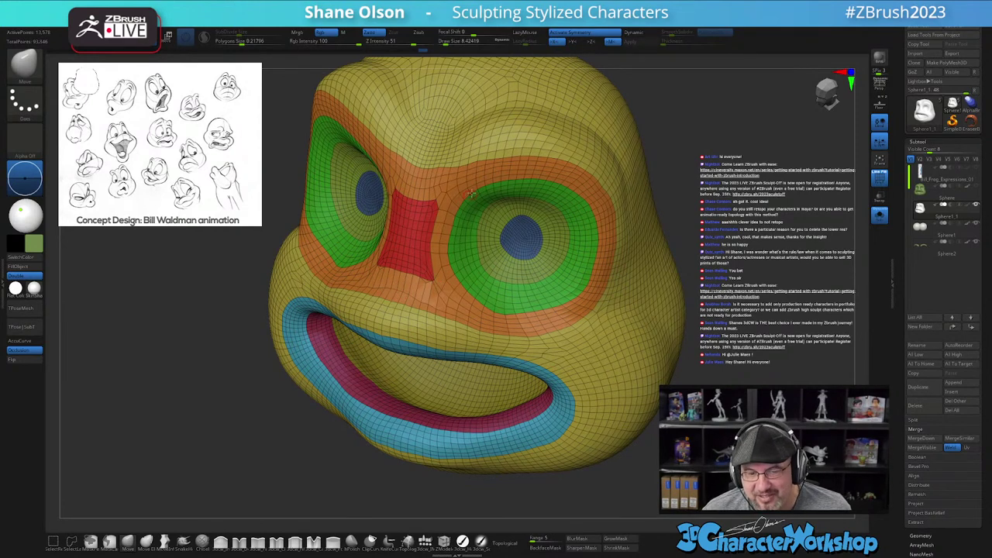
pyautogui.moveTo(705, 208)
pyautogui.mouseDown()
pyautogui.moveTo(679, 226)
pyautogui.moveTo(723, 242)
pyautogui.moveTo(703, 196)
pyautogui.moveTo(704, 205)
pyautogui.mouseUp()
pyautogui.hotkey('ctrl', 'z')
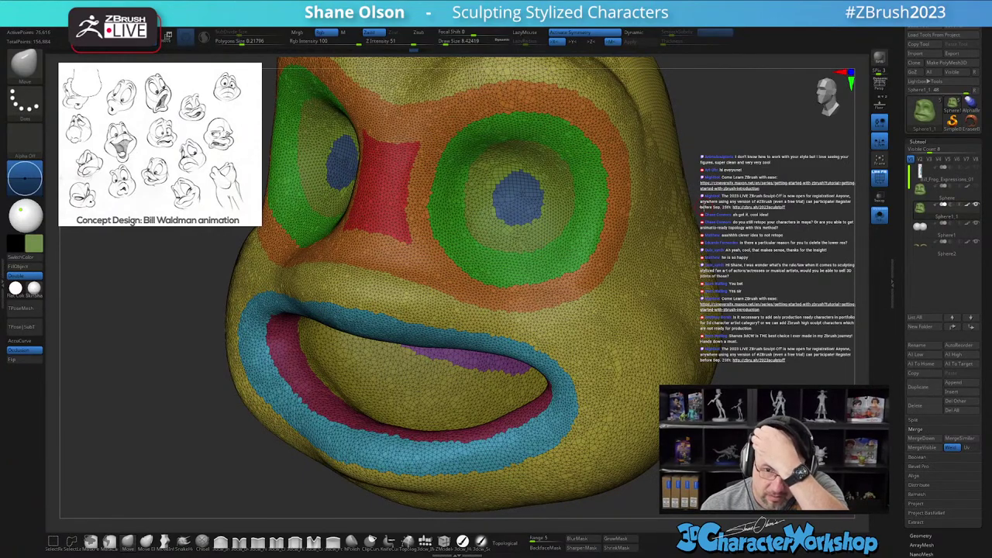
# Step: Isolate the orange eye surround and red nose bridge, combine them into one polygroup, and show the full head
pyautogui.moveTo(445, 242); pyautogui.dragTo(491, 358, button='right')
pyautogui.keyDown('ctrl'); pyautogui.keyDown('shift'); pyautogui.click(446, 318); pyautogui.keyUp('shift'); pyautogui.keyUp('ctrl')
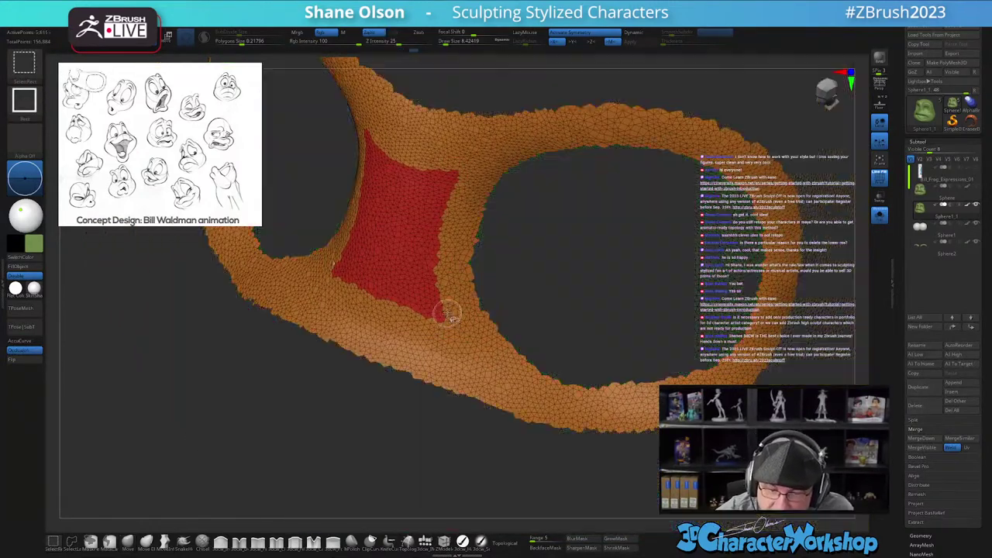
pyautogui.hotkey('ctrl', 'w')
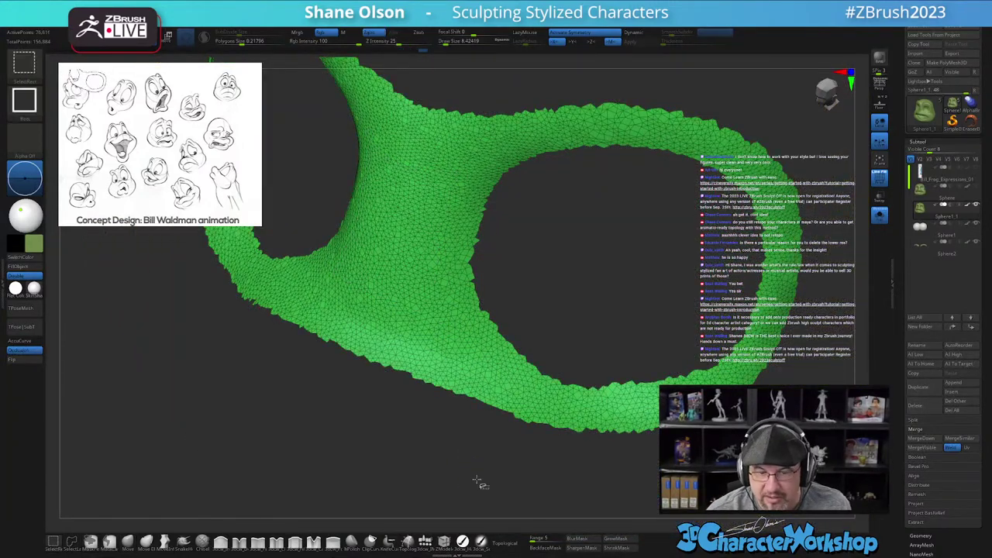
pyautogui.keyDown('ctrl'); pyautogui.keyDown('shift'); pyautogui.click(475, 479); pyautogui.keyUp('shift'); pyautogui.keyUp('ctrl')
pyautogui.moveTo(490, 465); pyautogui.dragTo(489, 461, button='right')
pyautogui.keyDown('ctrl'); pyautogui.keyDown('shift'); pyautogui.click(489, 460); pyautogui.keyUp('shift'); pyautogui.keyUp('ctrl')
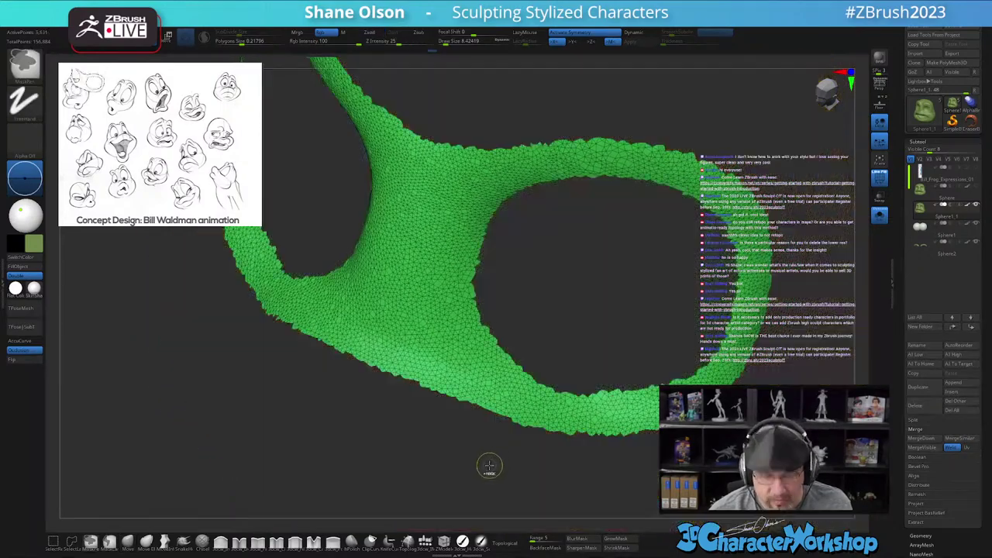
pyautogui.hotkey('ctrl', 'w')
pyautogui.keyDown('ctrl'); pyautogui.keyDown('shift'); pyautogui.click(487, 479); pyautogui.keyUp('shift'); pyautogui.keyUp('ctrl')
pyautogui.keyDown('ctrl'); pyautogui.moveTo(486, 477); pyautogui.dragTo(452, 321, button='right'); pyautogui.keyUp('ctrl')
pyautogui.moveTo(592, 385); pyautogui.dragTo(706, 380, button='right')
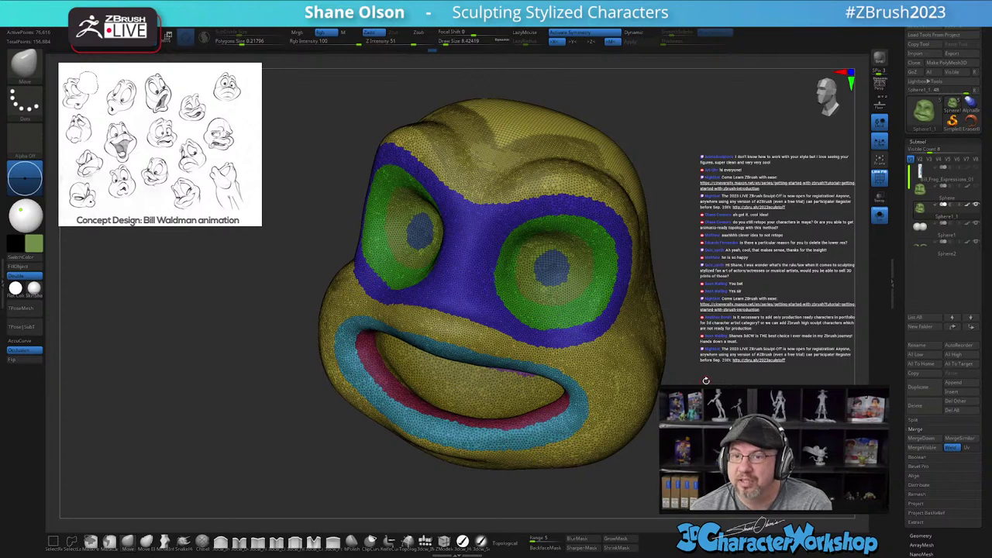
# Step: Remesh the head with ZRemesher, keeping the combined eye-mask and mouth polygroups
pyautogui.moveTo(706, 380)
pyautogui.mouseDown()
pyautogui.moveTo(791, 399)
pyautogui.moveTo(764, 398)
pyautogui.moveTo(762, 387)
pyautogui.moveTo(702, 391)
pyautogui.mouseUp()
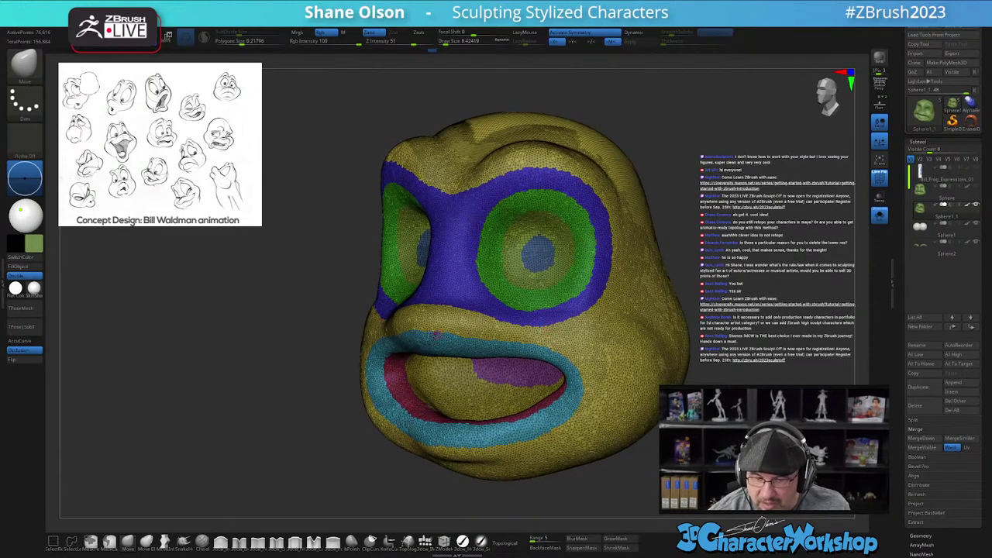
pyautogui.keyDown('alt'); pyautogui.moveTo(692, 314); pyautogui.dragTo(662, 359); pyautogui.keyUp('alt')
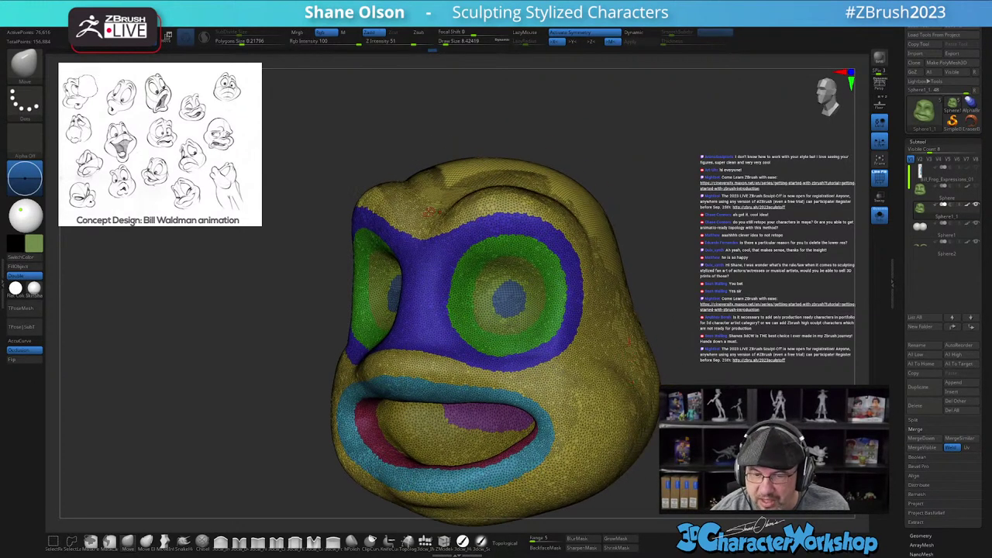
pyautogui.moveTo(602, 375)
pyautogui.keyDown('alt'); pyautogui.mouseDown(button='right')
pyautogui.moveTo(606, 347)
pyautogui.moveTo(603, 378)
pyautogui.mouseUp(button='right'); pyautogui.keyUp('alt')
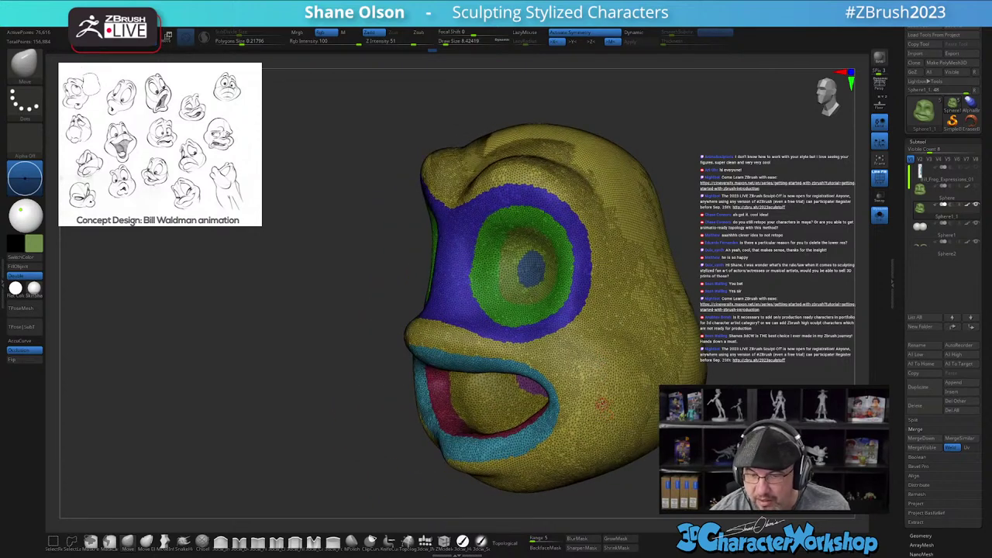
pyautogui.moveTo(535, 391); pyautogui.dragTo(613, 388, button='right')
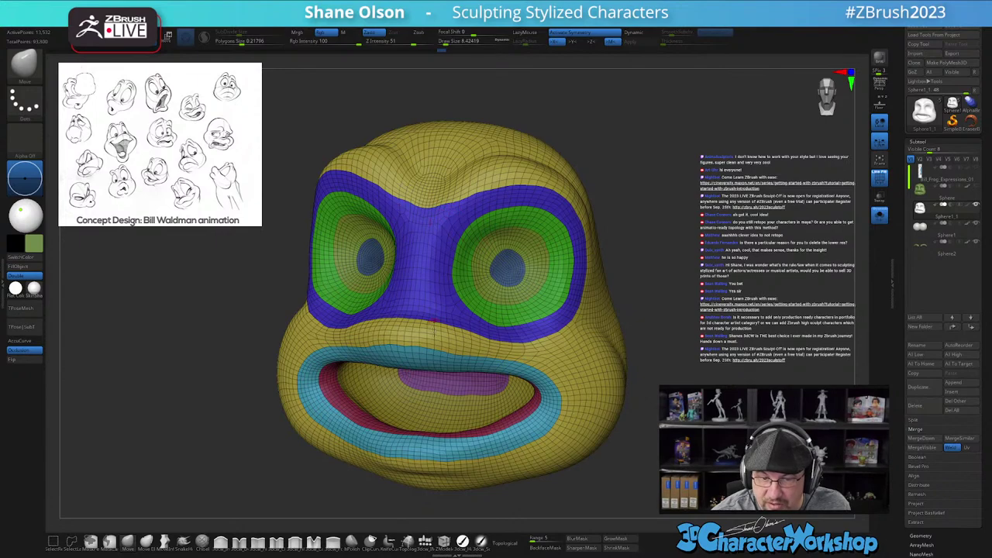
pyautogui.moveTo(644, 332)
pyautogui.mouseDown(button='right')
pyautogui.moveTo(563, 333)
pyautogui.moveTo(678, 333)
pyautogui.moveTo(601, 334)
pyautogui.mouseUp(button='right')
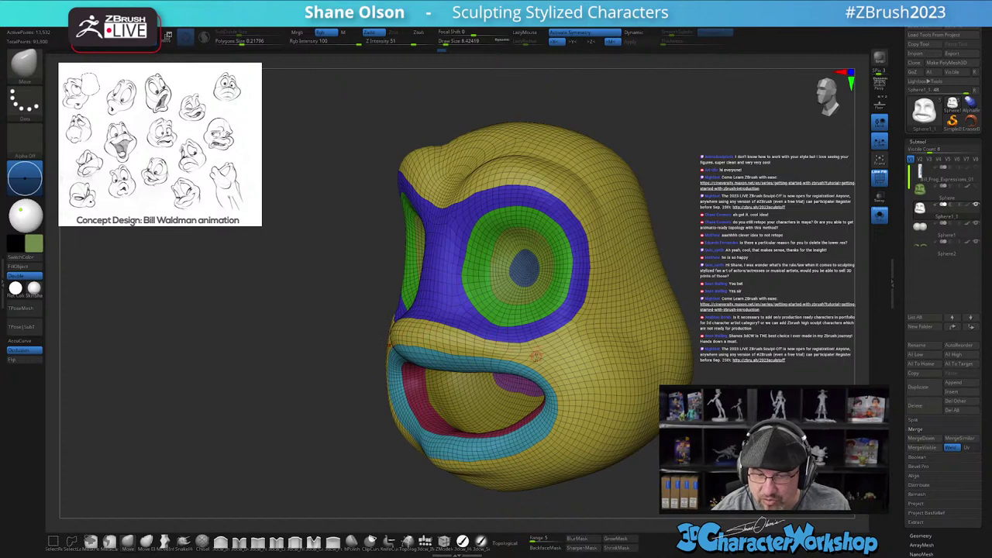
# Step: Set the brush draw size to about 21.6
pyautogui.press('s')
pyautogui.click(580, 361)
pyautogui.press('shift')
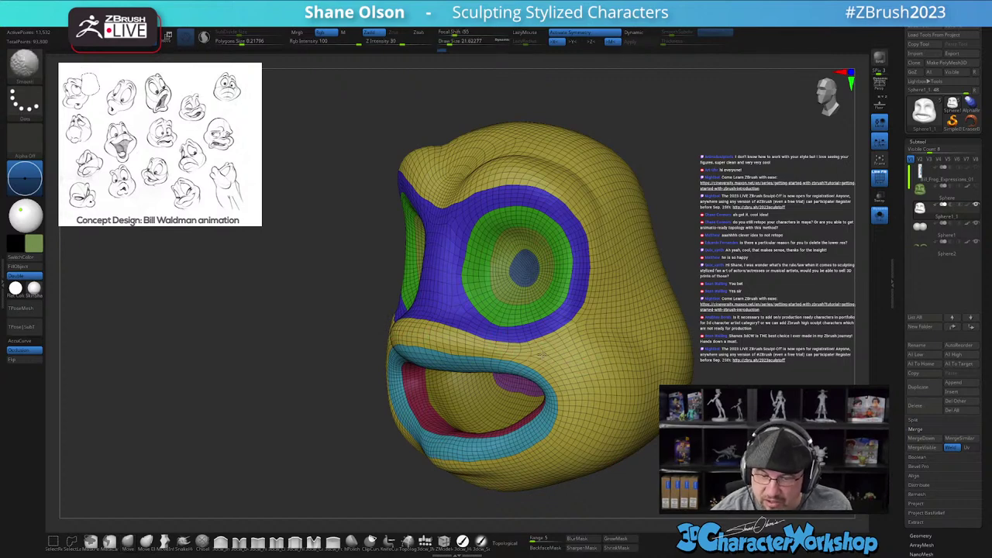
pyautogui.moveTo(610, 376); pyautogui.dragTo(659, 370, button='right')
pyautogui.keyDown('alt'); pyautogui.moveTo(737, 493); pyautogui.dragTo(750, 474, button='right'); pyautogui.keyUp('alt')
pyautogui.press('space')
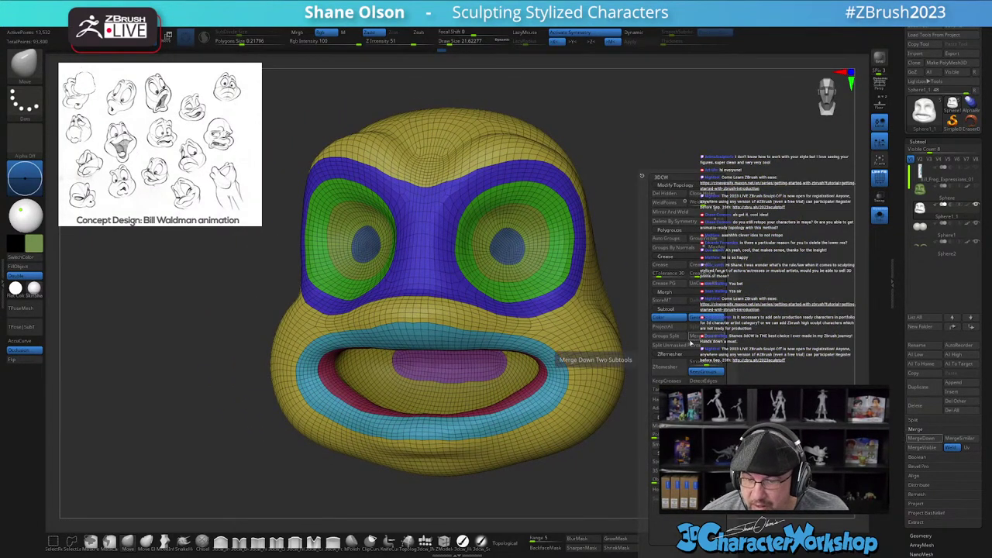
pyautogui.moveTo(786, 309)
pyautogui.mouseDown(button='right')
pyautogui.moveTo(769, 289)
pyautogui.moveTo(774, 298)
pyautogui.mouseUp(button='right')
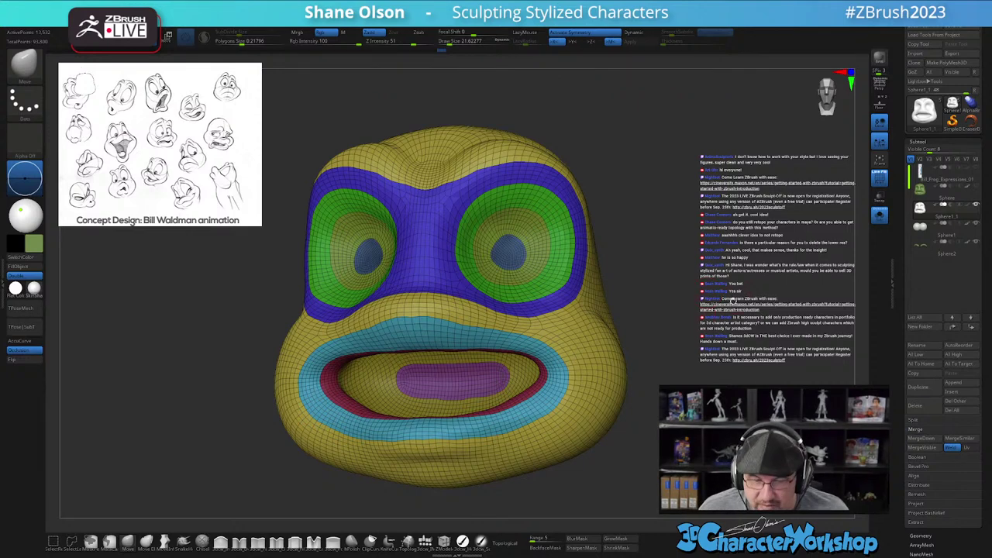
pyautogui.moveTo(735, 294); pyautogui.dragTo(742, 305)
pyautogui.moveTo(694, 284)
pyautogui.mouseDown()
pyautogui.moveTo(650, 282)
pyautogui.moveTo(695, 277)
pyautogui.moveTo(714, 287)
pyautogui.moveTo(714, 277)
pyautogui.moveTo(700, 279)
pyautogui.mouseUp()
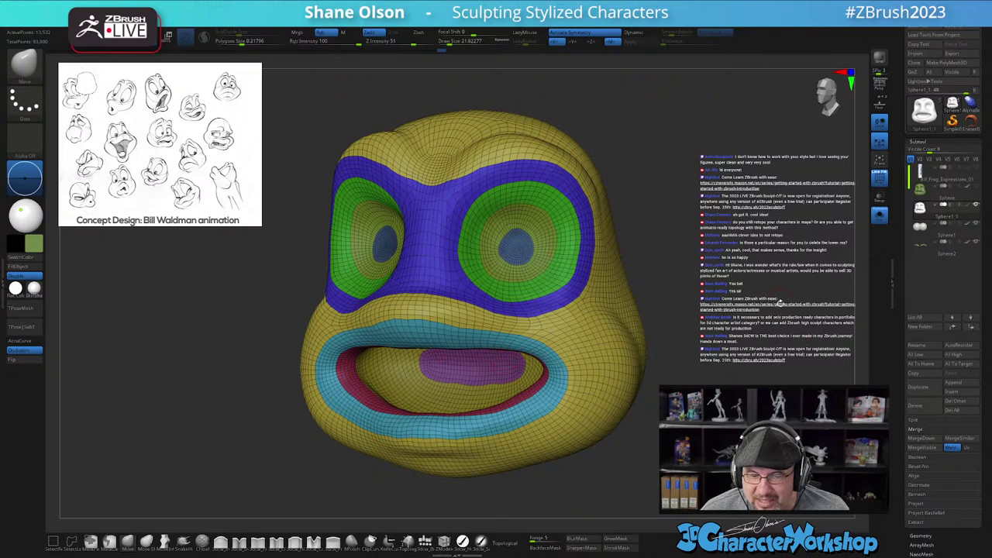
# Step: Check the blue polygroup at the centre of the eye sockets by isolating and hiding it, and show the full head again
pyautogui.keyDown('ctrl'); pyautogui.keyDown('shift'); pyautogui.click(522, 249); pyautogui.keyUp('shift'); pyautogui.keyUp('ctrl')
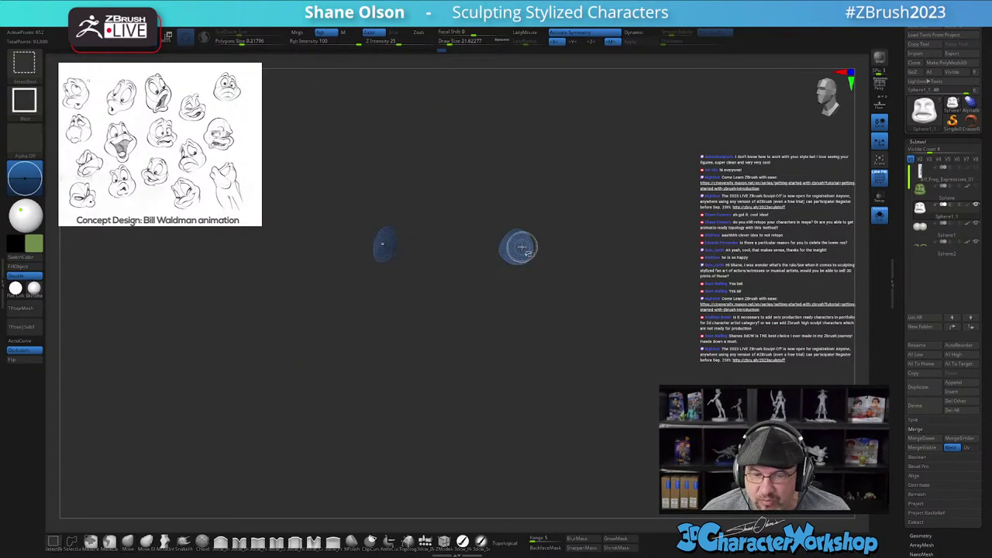
pyautogui.keyDown('ctrl'); pyautogui.keyDown('shift'); pyautogui.click(524, 249); pyautogui.keyUp('shift'); pyautogui.keyUp('ctrl')
pyautogui.moveTo(717, 351)
pyautogui.mouseDown()
pyautogui.moveTo(736, 351)
pyautogui.moveTo(725, 350)
pyautogui.mouseUp()
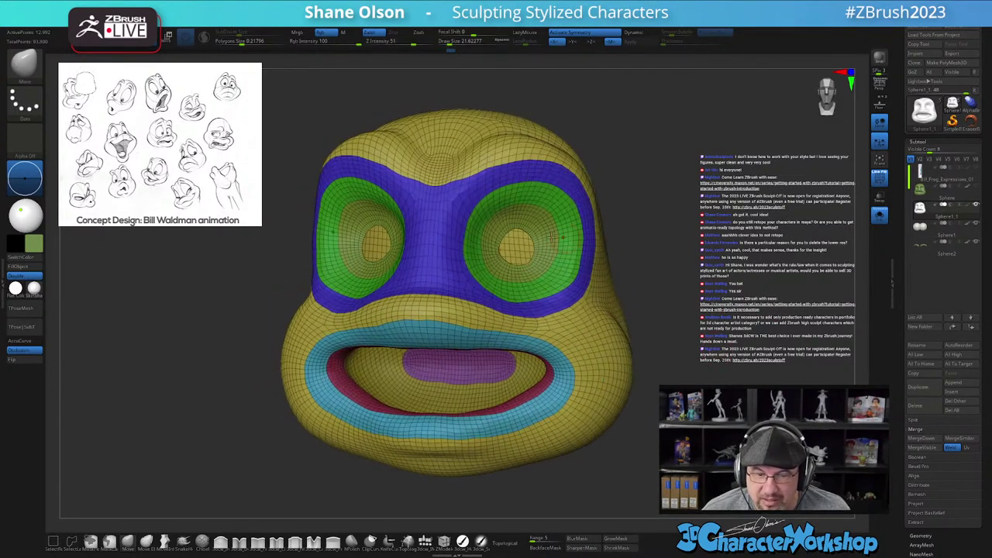
pyautogui.keyDown('ctrl'); pyautogui.keyDown('shift'); pyautogui.moveTo(656, 249); pyautogui.dragTo(698, 273); pyautogui.keyUp('shift'); pyautogui.keyUp('ctrl')
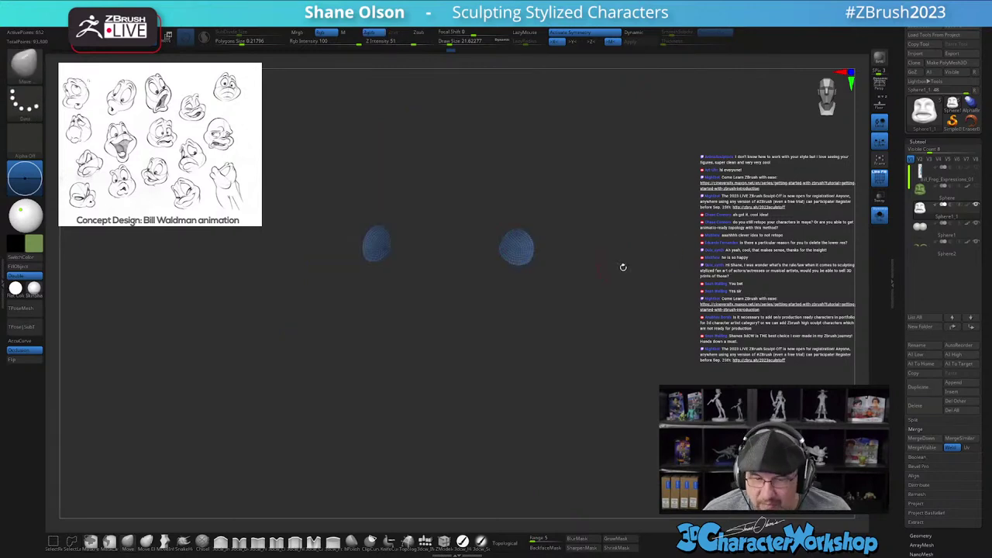
pyautogui.keyDown('ctrl'); pyautogui.keyDown('shift'); pyautogui.click(698, 276); pyautogui.keyUp('shift'); pyautogui.keyUp('ctrl')
pyautogui.keyDown('shift'); pyautogui.moveTo(717, 314); pyautogui.dragTo(717, 312); pyautogui.keyUp('shift')
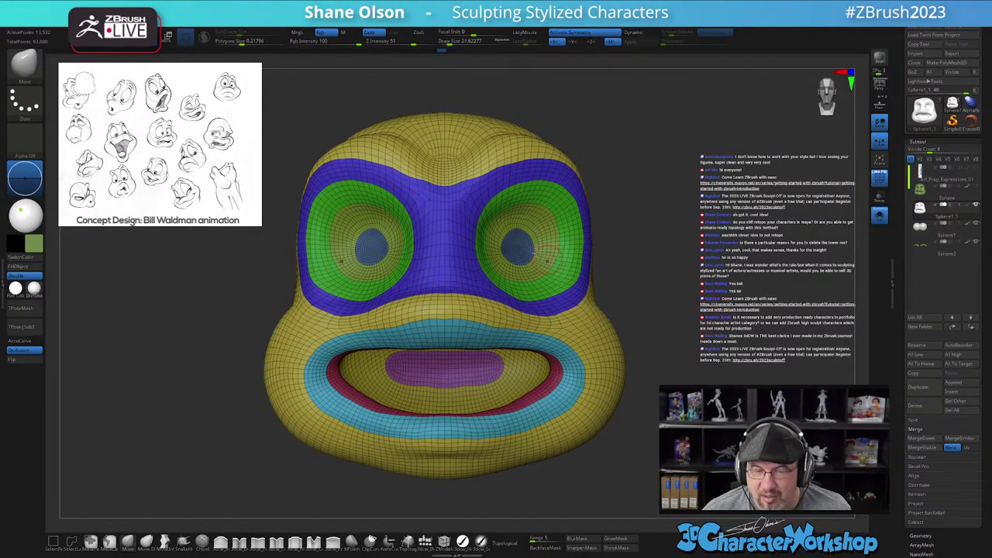
pyautogui.moveTo(680, 299); pyautogui.dragTo(677, 299)
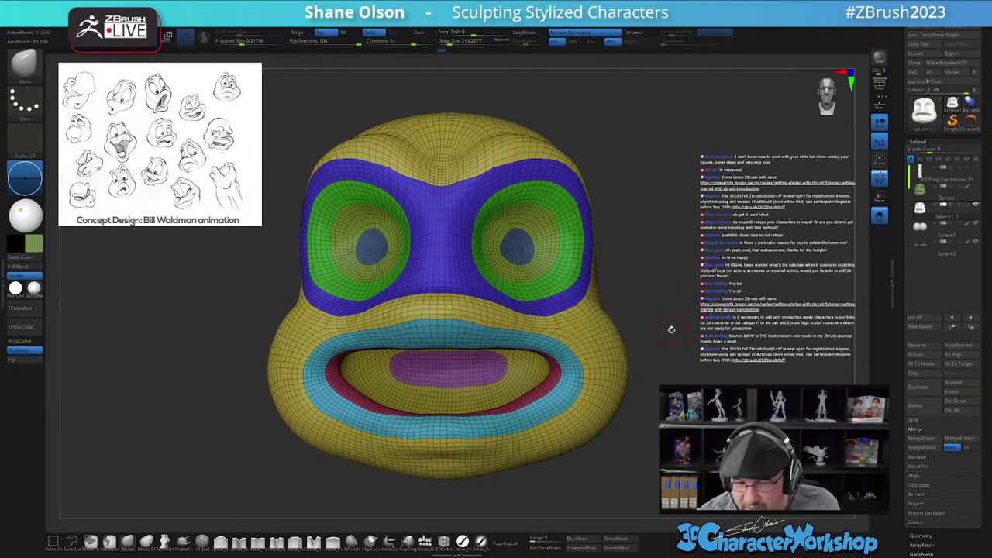
# Step: Try two successive ZRemesher passes on the head at half density with polygroups kept, inspect the topology, and undo both passes
pyautogui.press('space')
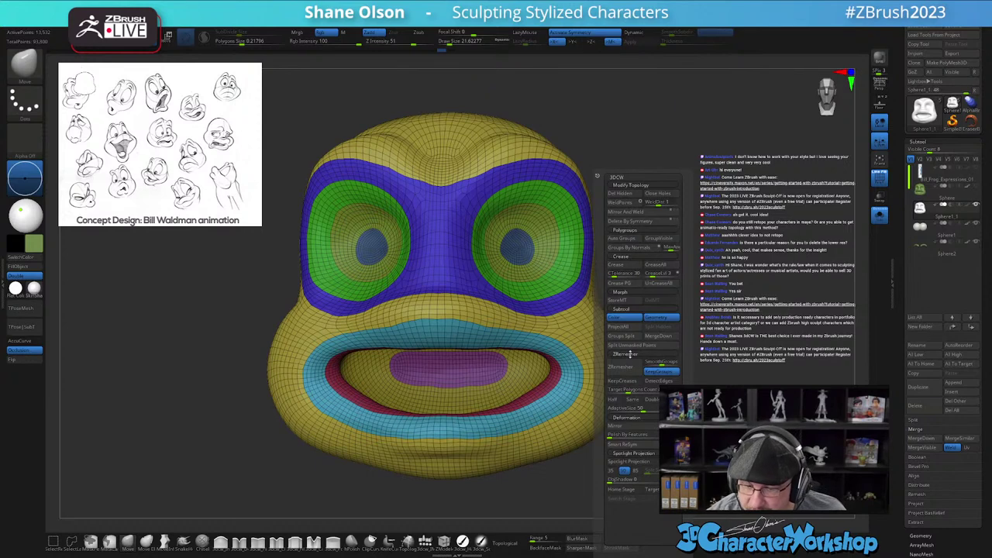
pyautogui.click(613, 399)
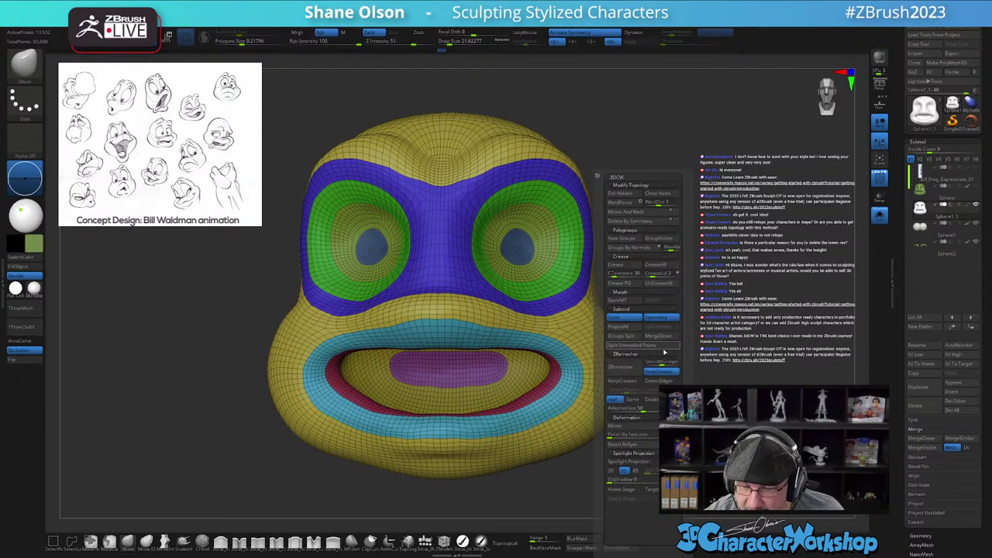
pyautogui.click(630, 370)
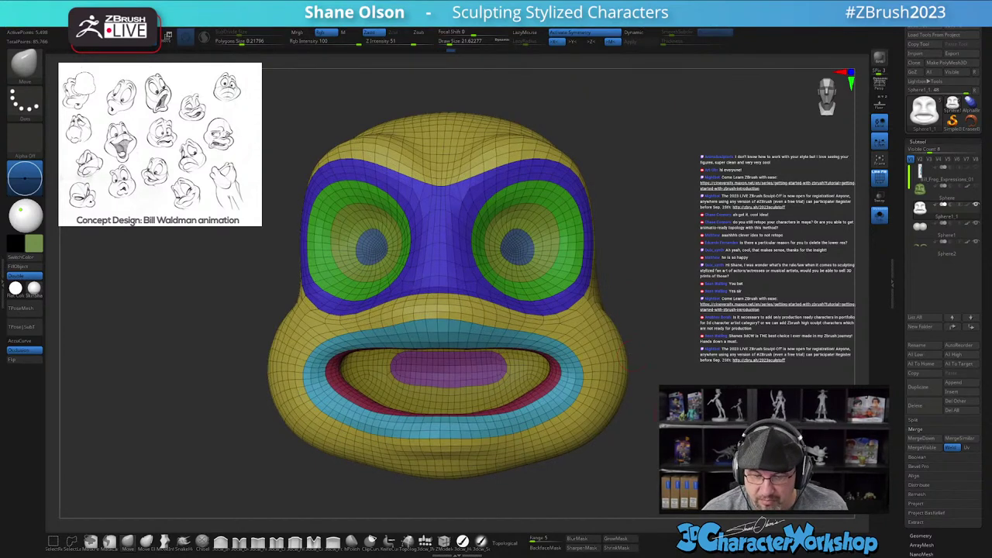
pyautogui.moveTo(677, 372); pyautogui.dragTo(649, 373)
pyautogui.press('1')
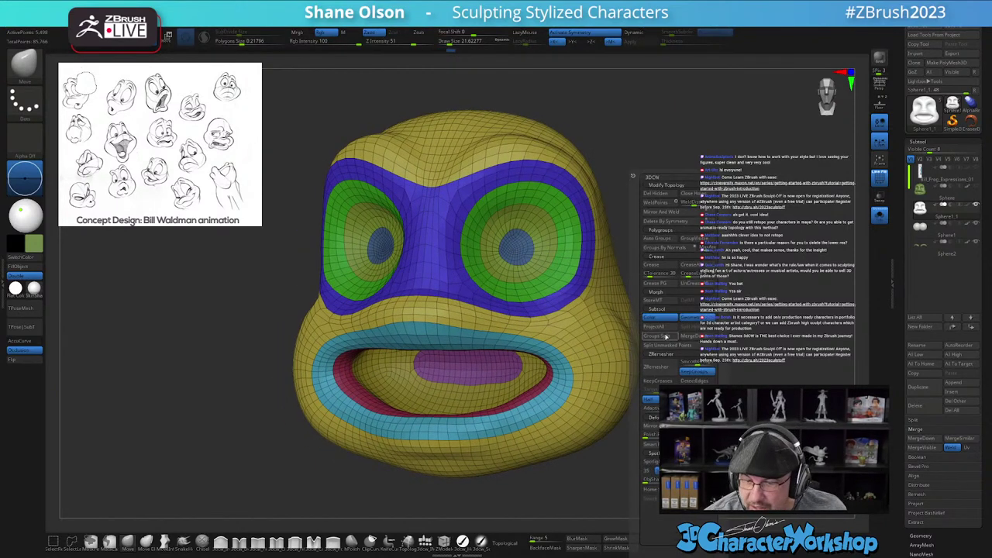
pyautogui.click(665, 371)
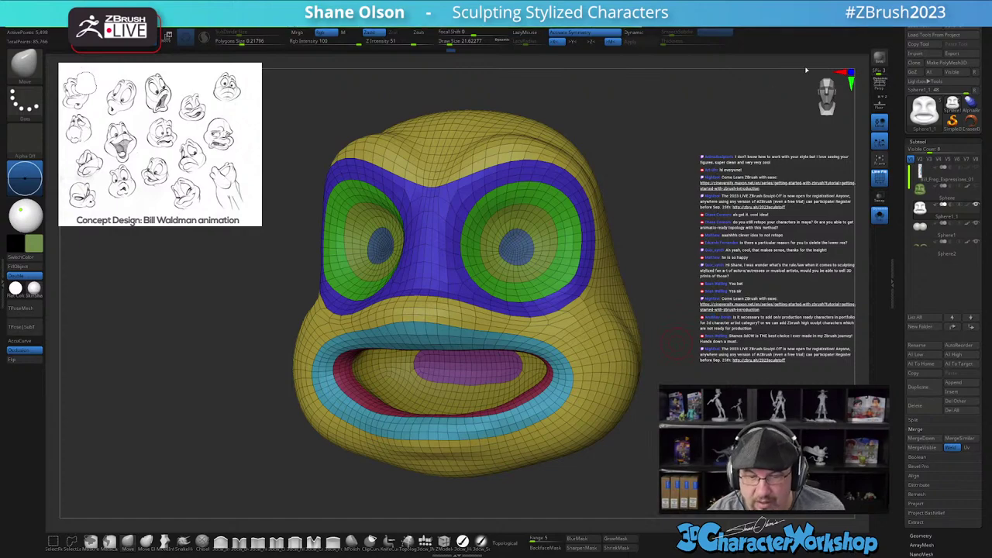
pyautogui.moveTo(709, 351)
pyautogui.mouseDown()
pyautogui.moveTo(704, 367)
pyautogui.moveTo(637, 371)
pyautogui.moveTo(699, 385)
pyautogui.mouseUp()
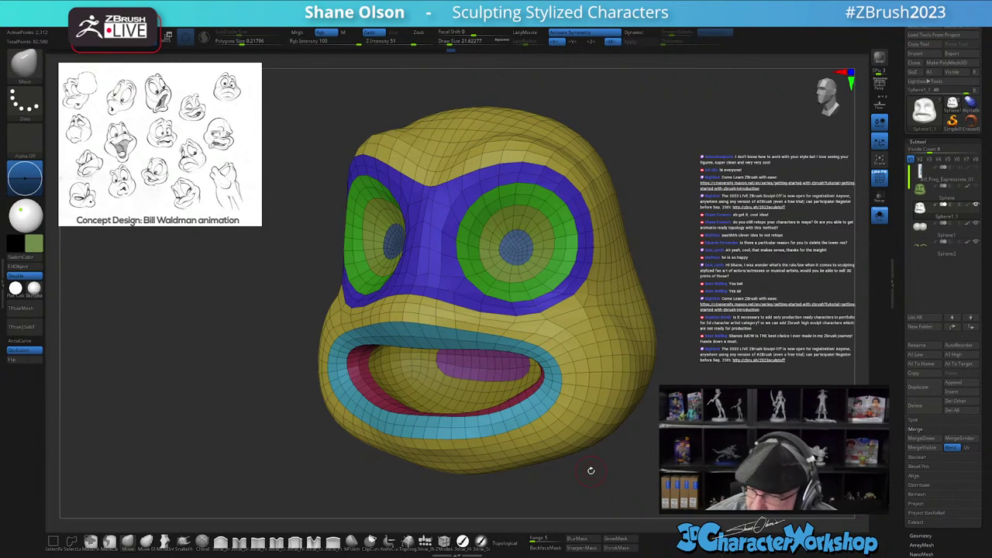
pyautogui.moveTo(600, 457)
pyautogui.mouseDown()
pyautogui.moveTo(533, 459)
pyautogui.moveTo(586, 460)
pyautogui.mouseUp()
pyautogui.press('ctrl')
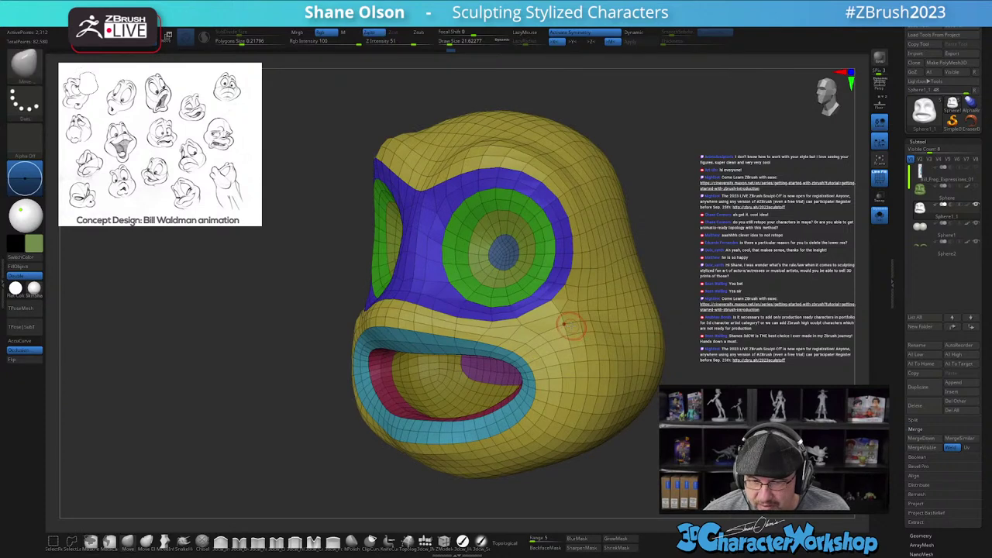
pyautogui.hotkey('ctrl', 'd')
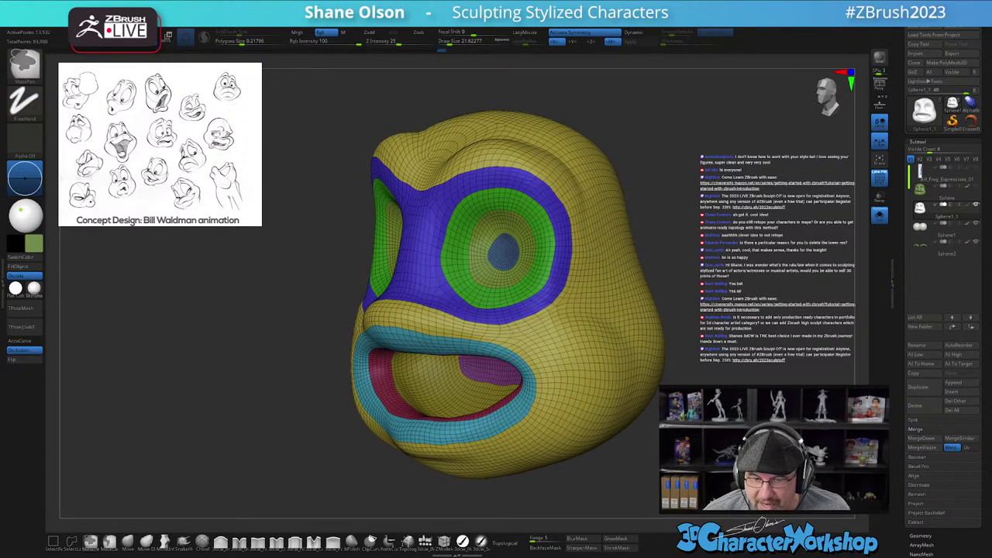
# Step: Isolate the yellow head polygroup and set the brush draw size to about 30.6
pyautogui.moveTo(543, 490)
pyautogui.mouseDown()
pyautogui.moveTo(583, 490)
pyautogui.moveTo(555, 490)
pyautogui.mouseUp()
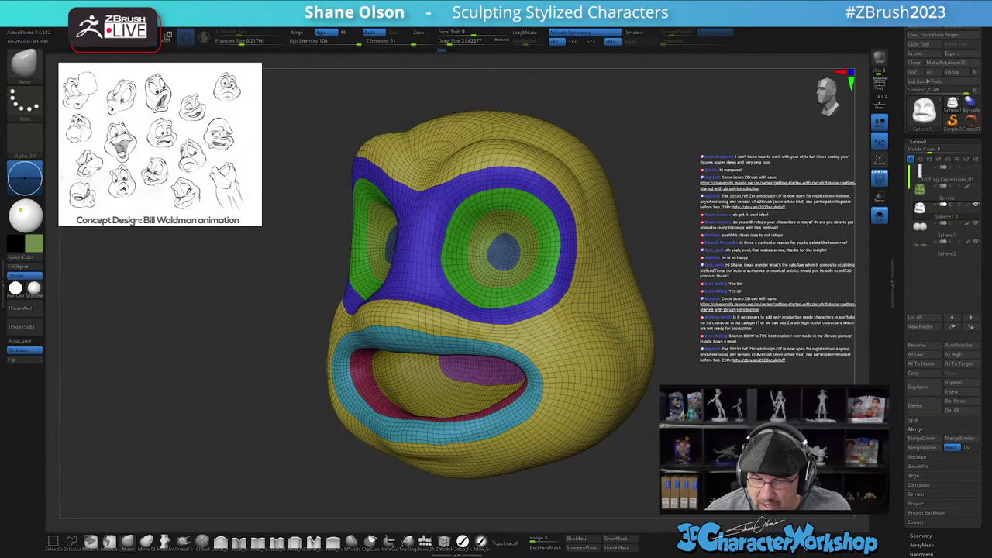
pyautogui.keyDown('ctrl'); pyautogui.keyDown('shift'); pyautogui.click(576, 366); pyautogui.keyUp('shift'); pyautogui.keyUp('ctrl')
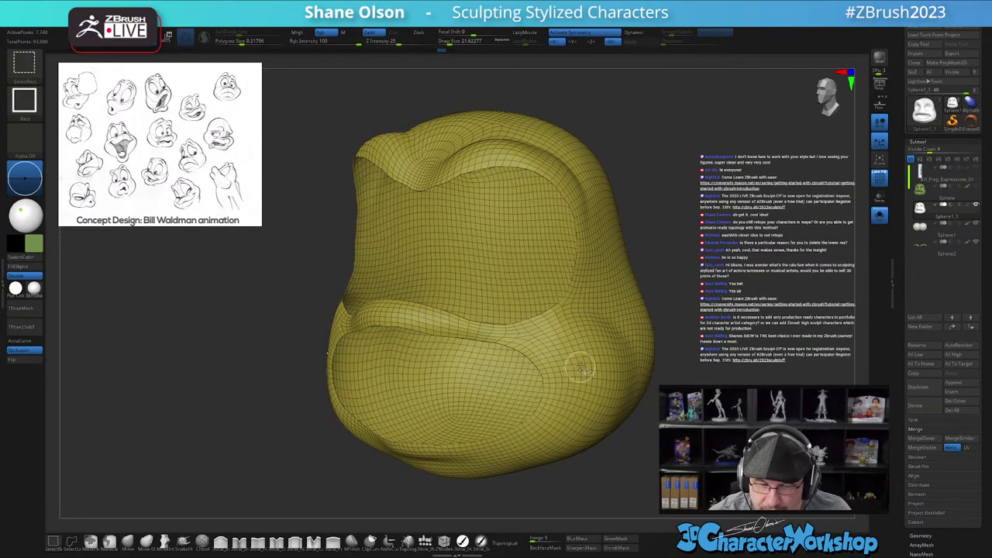
pyautogui.moveTo(584, 355); pyautogui.dragTo(580, 349, button='right')
pyautogui.press('s')
pyautogui.moveTo(412, 314)
pyautogui.mouseDown()
pyautogui.moveTo(519, 335)
pyautogui.moveTo(556, 361)
pyautogui.moveTo(567, 386)
pyautogui.moveTo(554, 415)
pyautogui.moveTo(473, 462)
pyautogui.moveTo(422, 459)
pyautogui.mouseUp()
pyautogui.moveTo(669, 423); pyautogui.dragTo(630, 347)
pyautogui.moveTo(631, 346)
pyautogui.mouseDown(button='right')
pyautogui.moveTo(630, 278)
pyautogui.moveTo(614, 311)
pyautogui.mouseUp(button='right')
pyautogui.press('s')
pyautogui.moveTo(613, 310); pyautogui.dragTo(608, 310)
# Step: Turn a masked band around the mouth into its own polygroup and remesh the full head with ZRemesher at half density
pyautogui.moveTo(560, 274)
pyautogui.keyDown('ctrl'); pyautogui.keyDown('alt'); pyautogui.mouseDown()
pyautogui.moveTo(582, 332)
pyautogui.moveTo(573, 374)
pyautogui.moveTo(550, 401)
pyautogui.mouseUp(); pyautogui.keyUp('alt'); pyautogui.keyUp('ctrl')
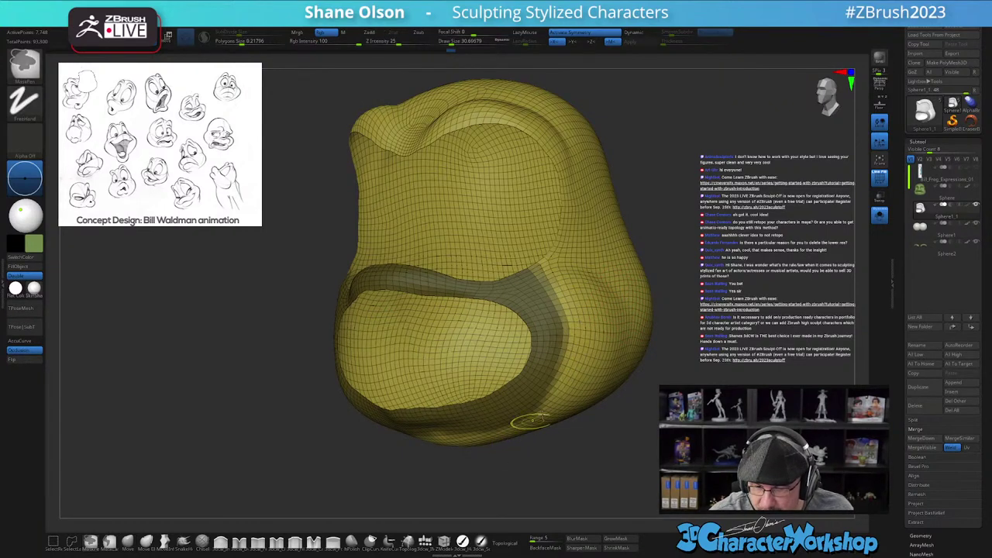
pyautogui.moveTo(628, 433); pyautogui.dragTo(618, 312, button='right')
pyautogui.moveTo(564, 366)
pyautogui.keyDown('ctrl'); pyautogui.keyDown('alt'); pyautogui.mouseDown()
pyautogui.moveTo(501, 420)
pyautogui.moveTo(449, 440)
pyautogui.mouseUp(); pyautogui.keyUp('alt'); pyautogui.keyUp('ctrl')
pyautogui.moveTo(562, 309); pyautogui.dragTo(589, 447, button='right')
pyautogui.hotkey('ctrl', 'w')
pyautogui.keyDown('ctrl'); pyautogui.keyDown('shift'); pyautogui.click(613, 442); pyautogui.keyUp('shift'); pyautogui.keyUp('ctrl')
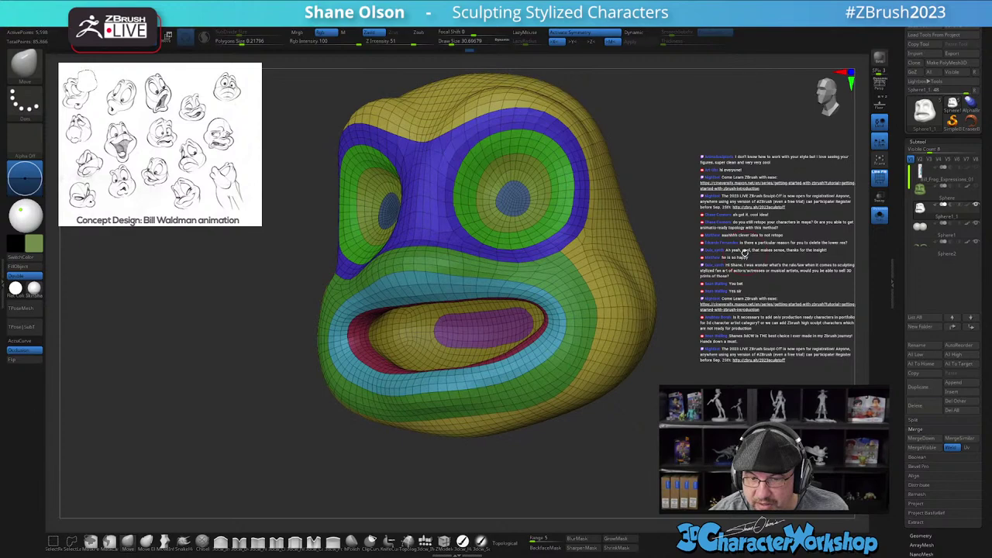
# Step: Examine the remeshed head's edge flow from several angles and compare it with the original high-resolution head subtool
pyautogui.moveTo(721, 286); pyautogui.dragTo(690, 378)
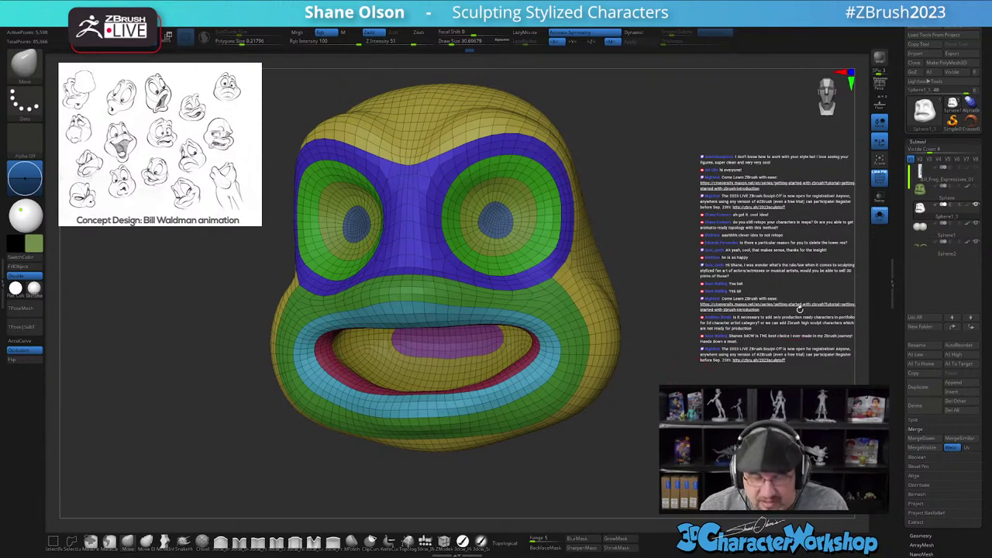
pyautogui.moveTo(704, 241); pyautogui.dragTo(723, 284)
pyautogui.keyDown('shift'); pyautogui.moveTo(737, 232); pyautogui.dragTo(748, 229); pyautogui.keyUp('shift')
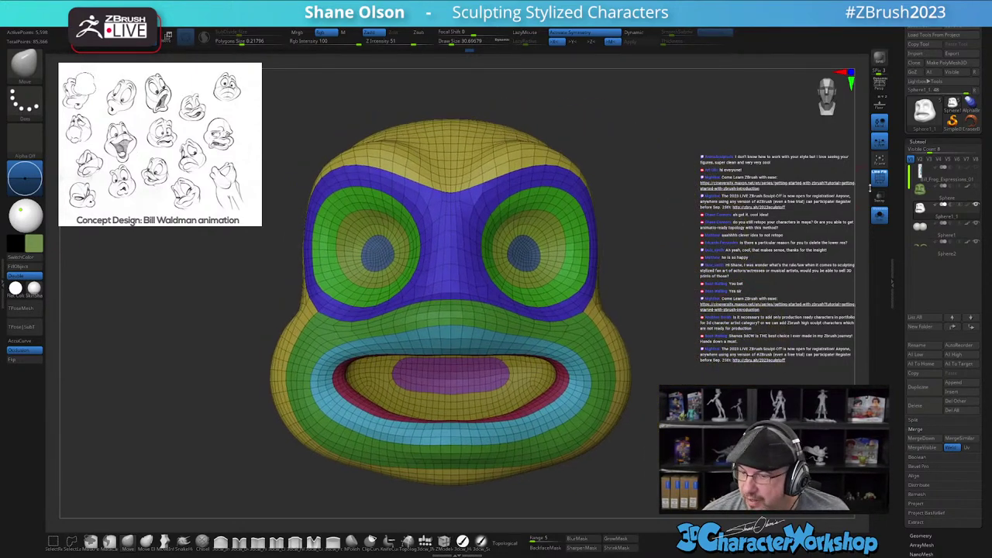
pyautogui.click(924, 194)
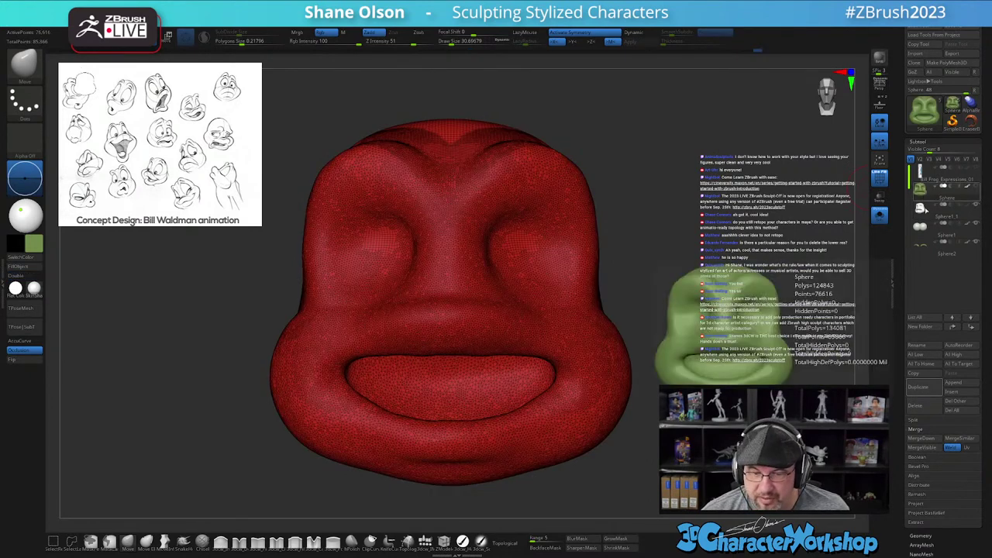
pyautogui.click(922, 211)
pyautogui.moveTo(719, 264); pyautogui.dragTo(700, 265)
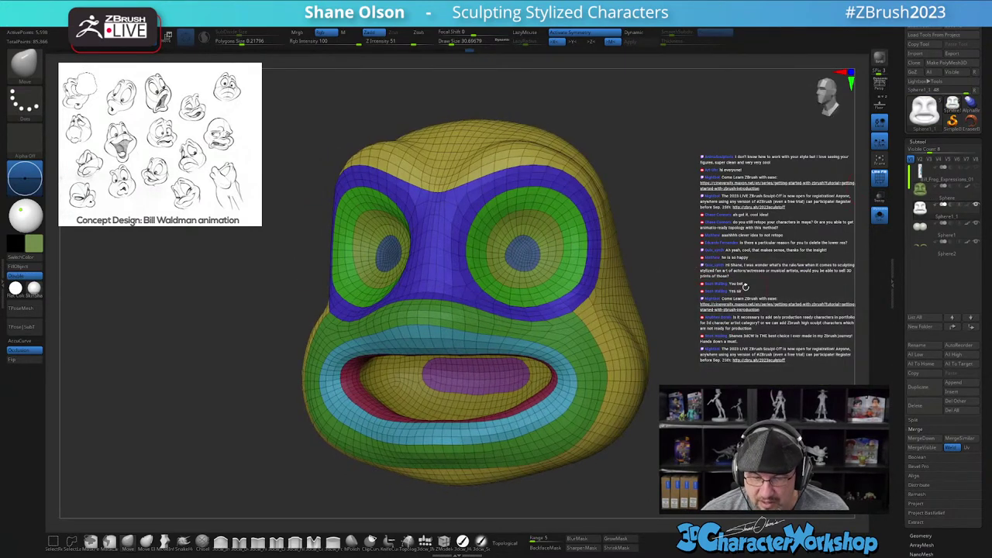
pyautogui.keyDown('alt'); pyautogui.moveTo(706, 381); pyautogui.dragTo(725, 352); pyautogui.keyUp('alt')
pyautogui.moveTo(707, 346)
pyautogui.mouseDown()
pyautogui.moveTo(721, 340)
pyautogui.moveTo(695, 335)
pyautogui.mouseUp()
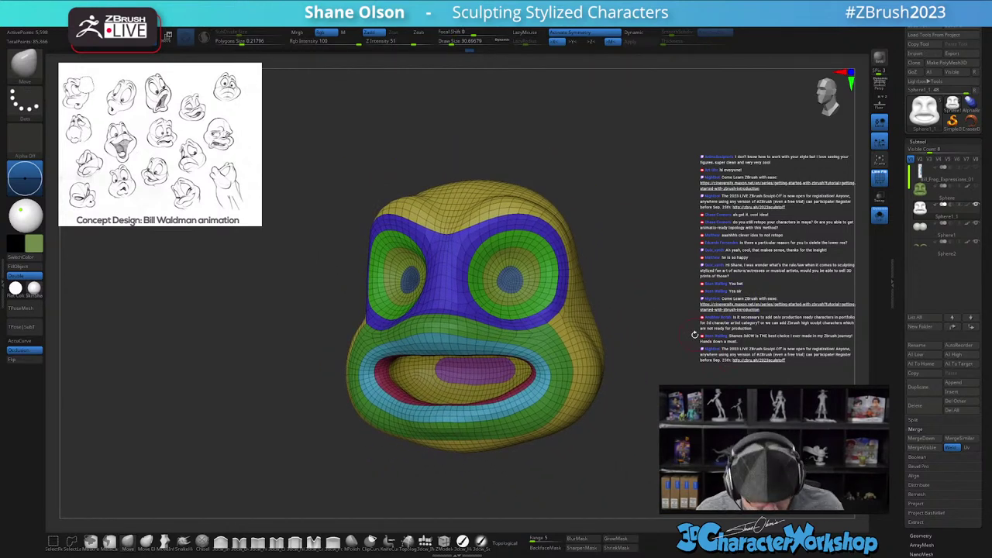
# Step: Turn off the polyframe display and activate Dynamic Subdiv on the remeshed head, always accepting it until the next restart
pyautogui.hotkey('shift', 'f')
pyautogui.moveTo(727, 285)
pyautogui.mouseDown()
pyautogui.moveTo(697, 287)
pyautogui.moveTo(714, 289)
pyautogui.mouseUp()
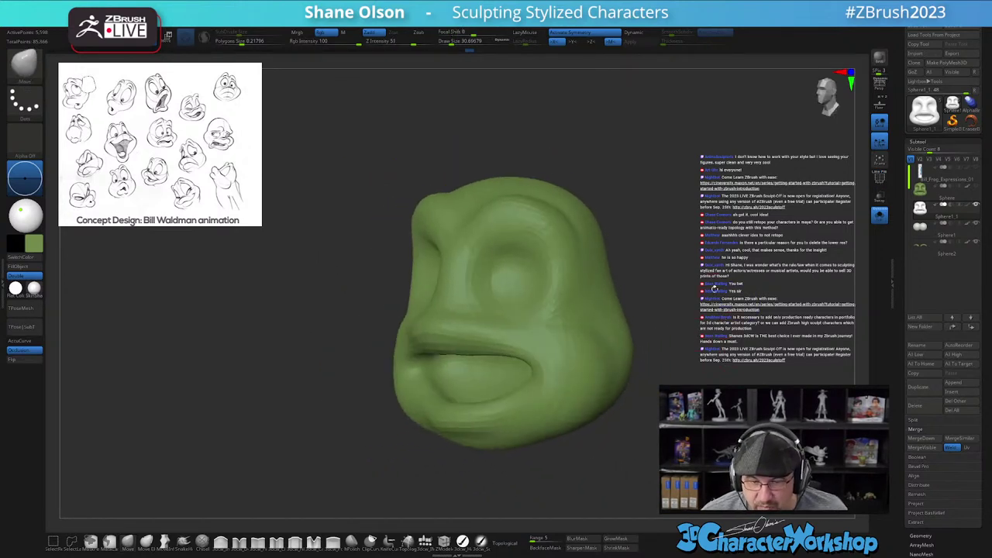
pyautogui.press('d')
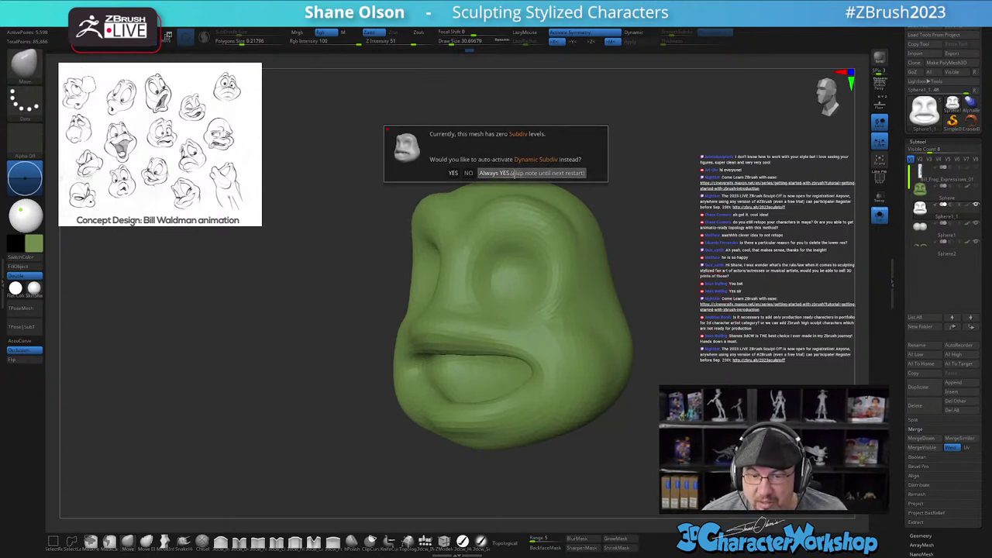
pyautogui.click(522, 174)
pyautogui.moveTo(685, 340)
pyautogui.mouseDown()
pyautogui.moveTo(630, 343)
pyautogui.moveTo(677, 348)
pyautogui.mouseUp()
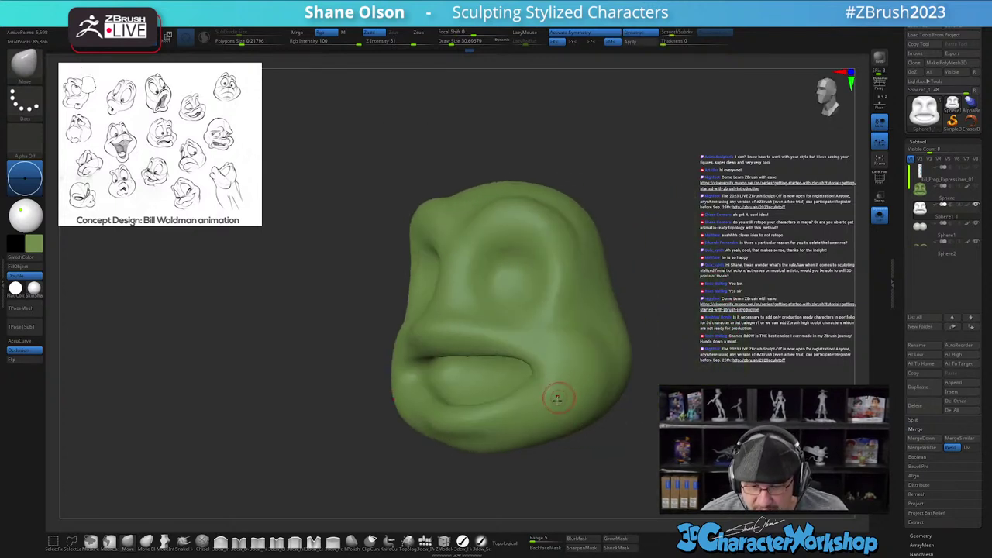
pyautogui.moveTo(614, 452); pyautogui.dragTo(546, 418)
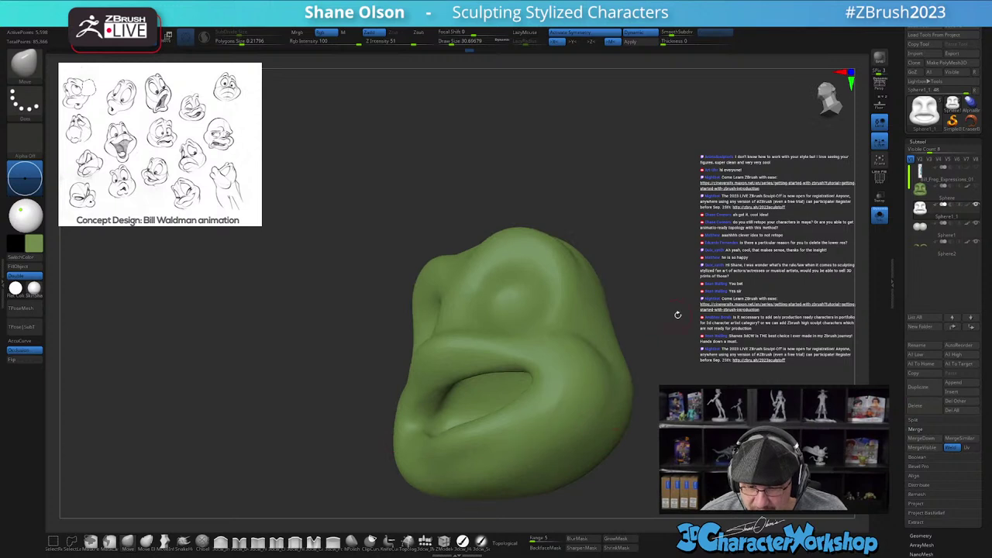
pyautogui.moveTo(760, 315); pyautogui.dragTo(753, 333)
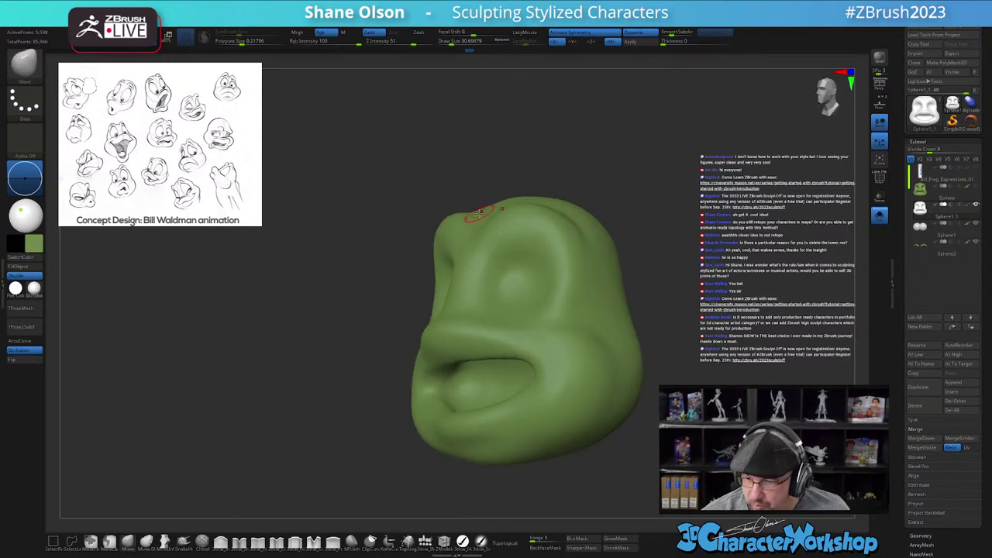
# Step: Smooth the head's lower jaw, cheek and eye area with a draw size of about 93.7
pyautogui.press('s')
pyautogui.moveTo(647, 449); pyautogui.dragTo(696, 442)
pyautogui.moveTo(541, 430)
pyautogui.keyDown('shift'); pyautogui.mouseDown()
pyautogui.moveTo(558, 409)
pyautogui.moveTo(491, 448)
pyautogui.mouseUp(); pyautogui.keyUp('shift')
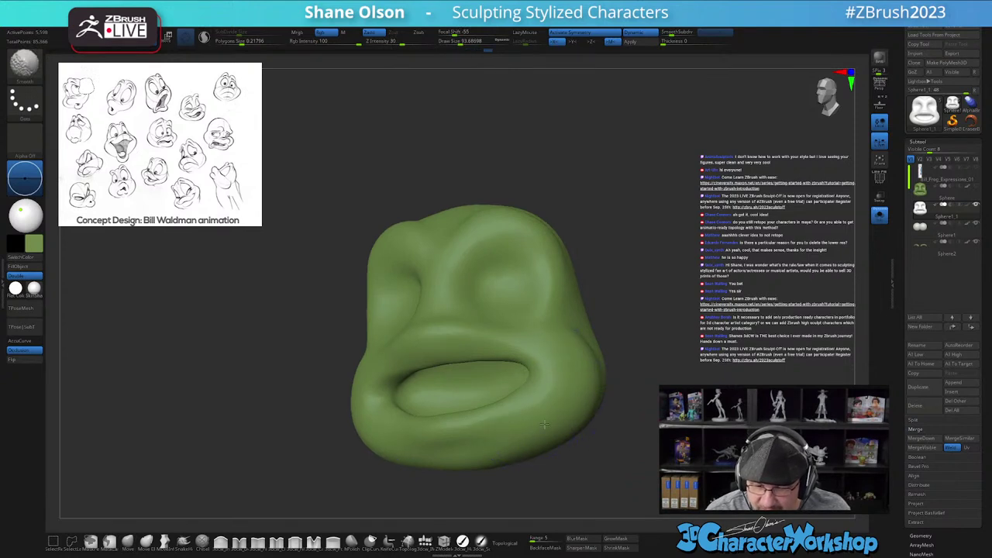
pyautogui.moveTo(640, 439); pyautogui.dragTo(620, 456)
pyautogui.keyDown('shift'); pyautogui.moveTo(578, 380); pyautogui.dragTo(580, 326); pyautogui.keyUp('shift')
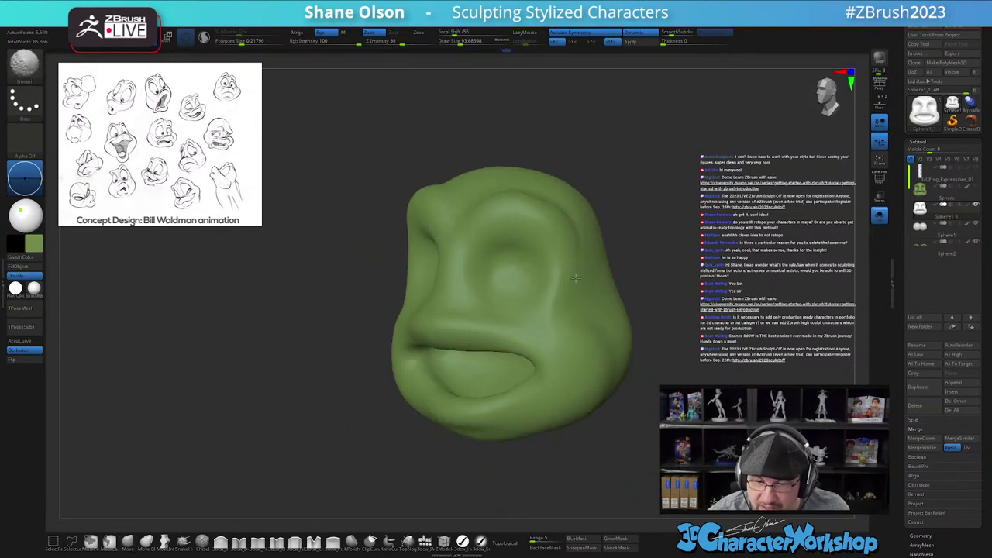
pyautogui.moveTo(579, 262)
pyautogui.keyDown('shift'); pyautogui.mouseDown()
pyautogui.moveTo(481, 233)
pyautogui.moveTo(482, 260)
pyautogui.mouseUp(); pyautogui.keyUp('shift')
pyautogui.moveTo(653, 394)
pyautogui.mouseDown()
pyautogui.moveTo(682, 393)
pyautogui.moveTo(679, 405)
pyautogui.mouseUp()
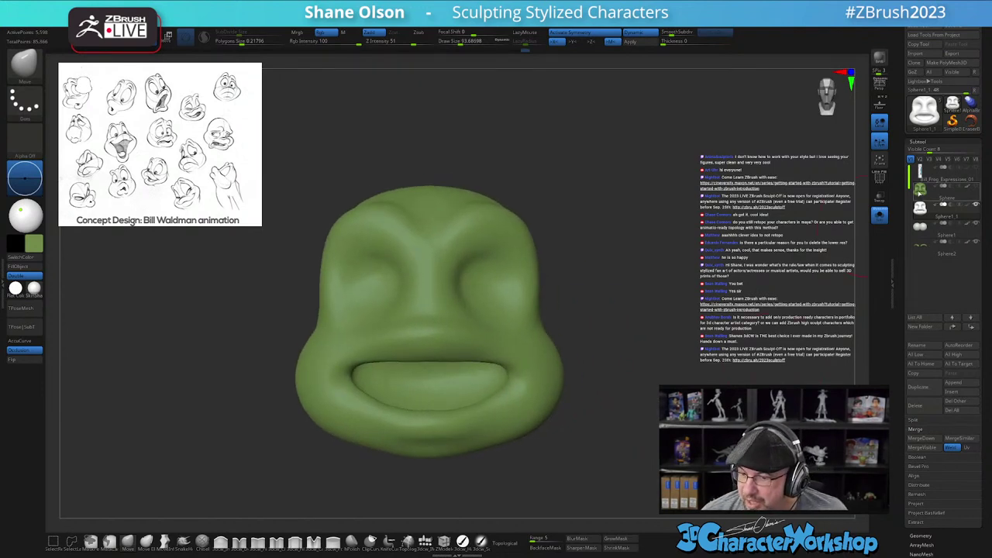
# Step: Delete the original high-resolution head subtool and make the remeshed head the active subtool
pyautogui.click(920, 194)
pyautogui.click(932, 393)
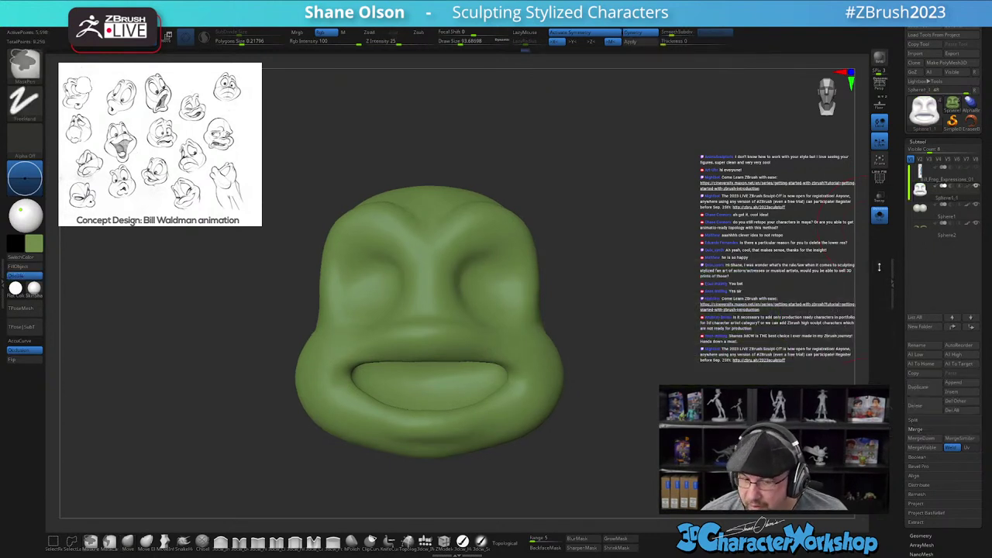
pyautogui.click(931, 231)
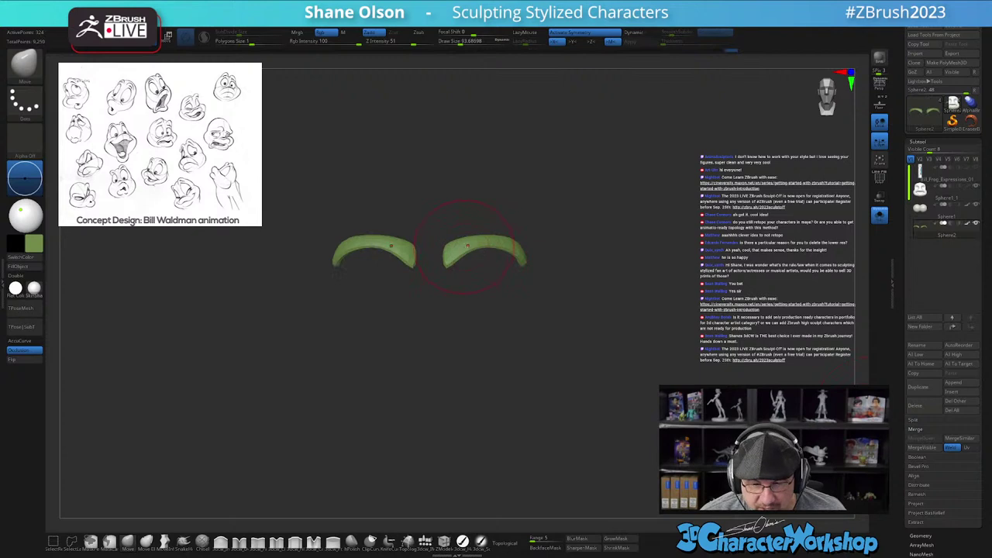
pyautogui.click(921, 190)
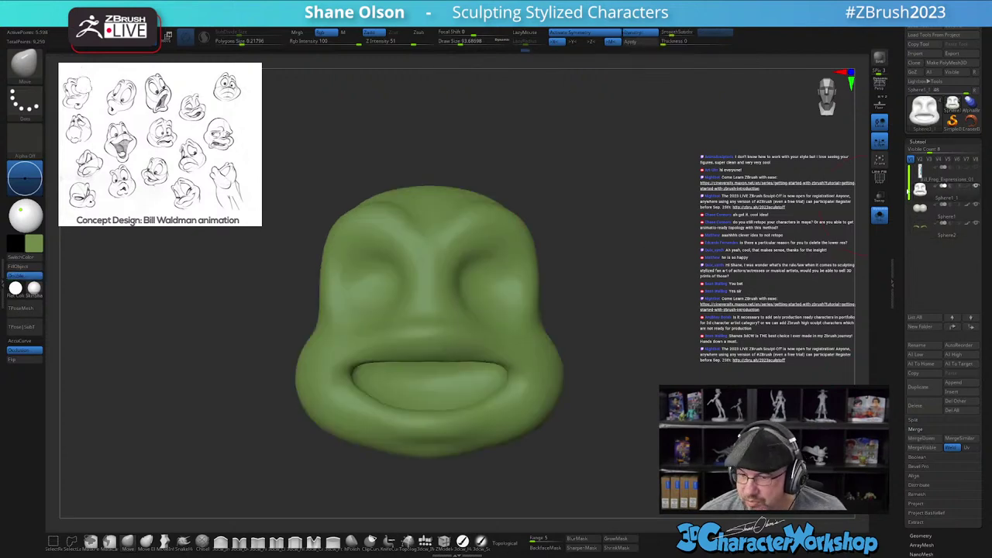
pyautogui.moveTo(589, 293); pyautogui.dragTo(658, 295)
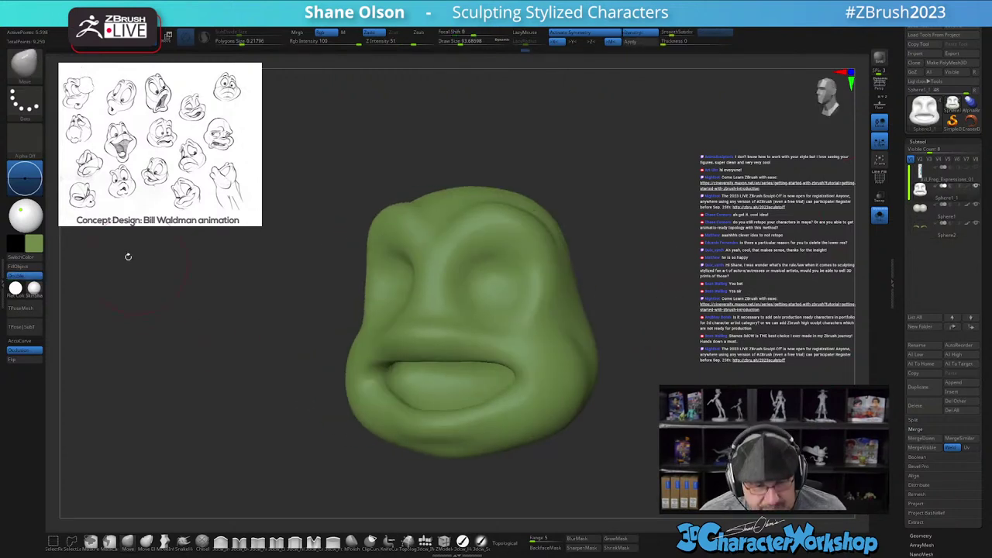
pyautogui.moveTo(922, 193)
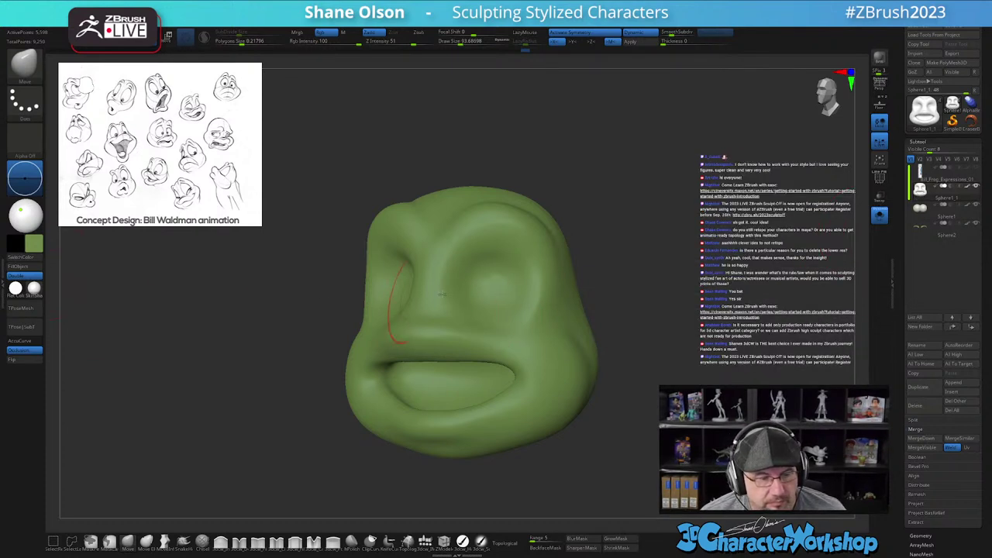
# Step: Turn off Solo mode to show the eyes with the head, and turn on the polyframe display
pyautogui.keyDown('alt'); pyautogui.moveTo(671, 282); pyautogui.dragTo(662, 276); pyautogui.keyUp('alt')
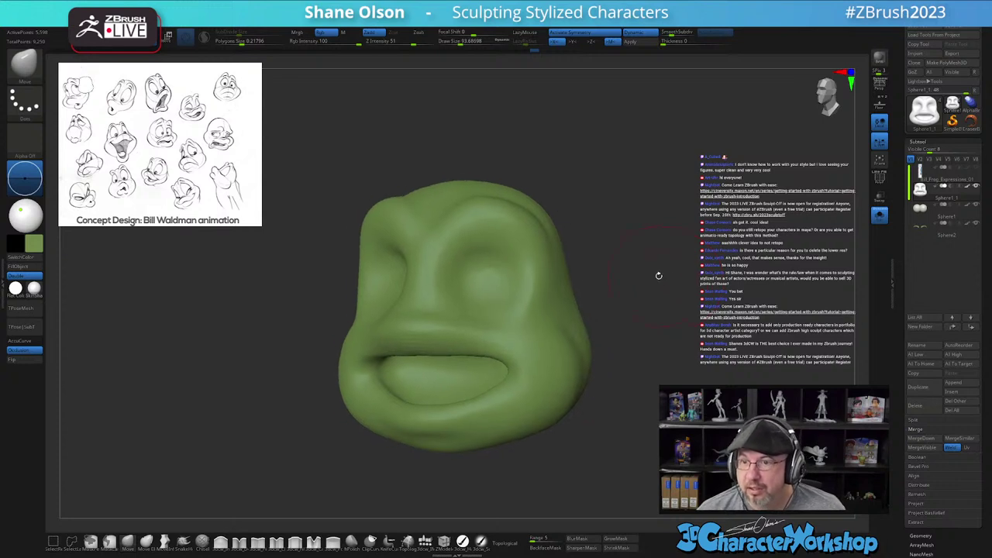
pyautogui.keyDown('alt'); pyautogui.moveTo(623, 290); pyautogui.dragTo(683, 287); pyautogui.keyUp('alt')
pyautogui.click(880, 215)
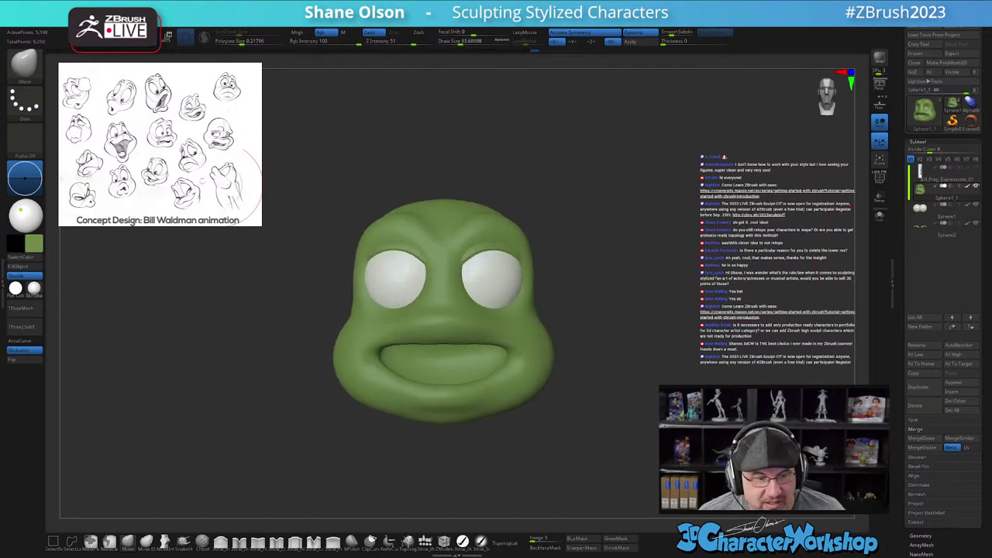
pyautogui.moveTo(601, 253)
pyautogui.keyDown('alt'); pyautogui.mouseDown()
pyautogui.moveTo(631, 235)
pyautogui.moveTo(668, 262)
pyautogui.moveTo(644, 259)
pyautogui.mouseUp(); pyautogui.keyUp('alt')
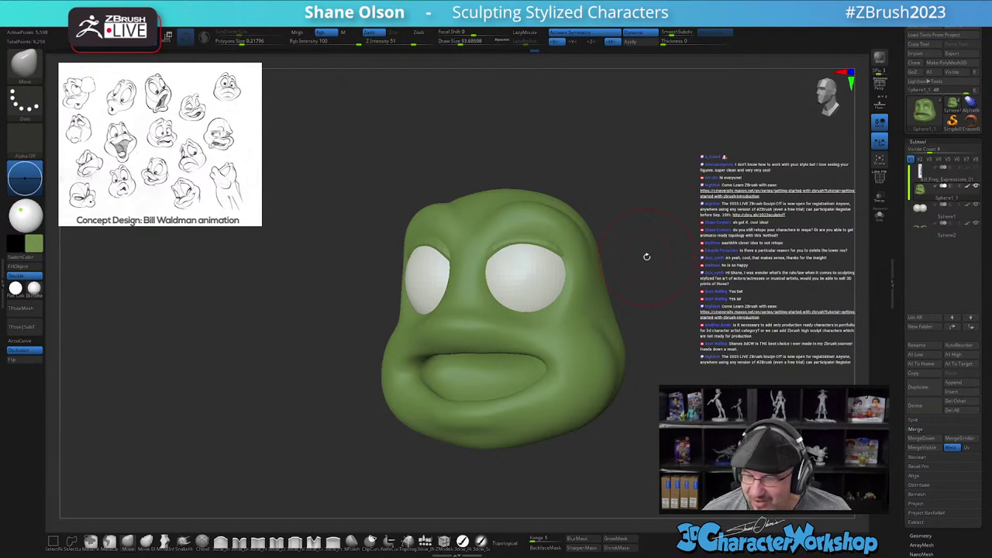
pyautogui.hotkey('shift', 'f')
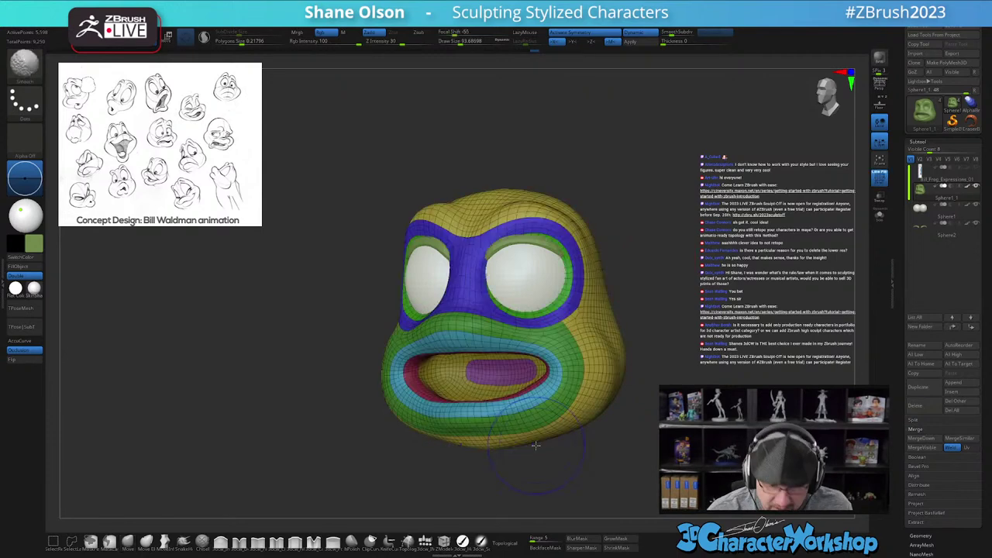
pyautogui.keyDown('shift'); pyautogui.moveTo(579, 449); pyautogui.dragTo(626, 457); pyautogui.keyUp('shift')
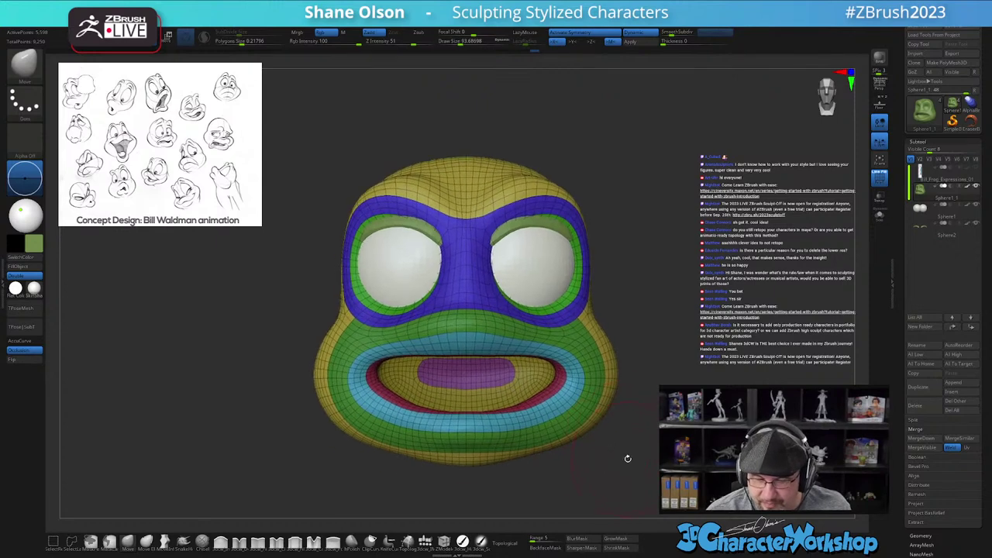
pyautogui.keyDown('alt'); pyautogui.moveTo(526, 458); pyautogui.dragTo(530, 426); pyautogui.keyUp('alt')
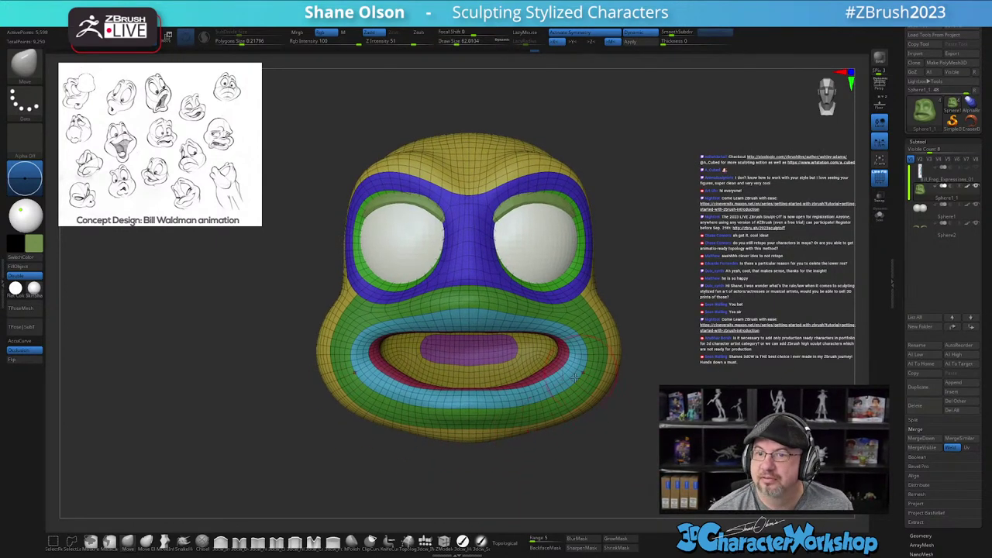
# Step: Inflate the upper and lower lips and the muzzle below the eyes with the Inflate brush at a draw size of about 77
pyautogui.click(221, 543)
pyautogui.press('s')
pyautogui.moveTo(479, 461); pyautogui.dragTo(482, 461)
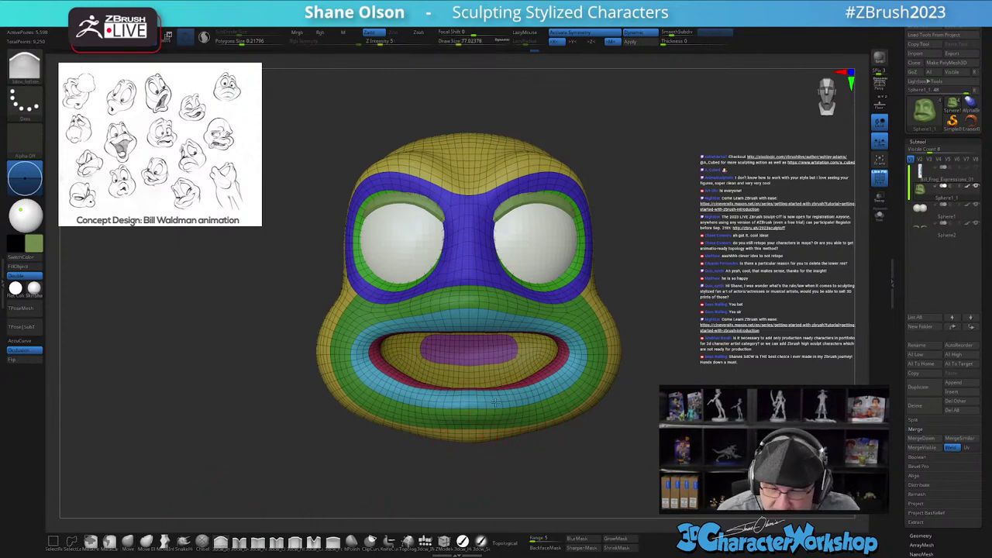
pyautogui.moveTo(509, 402); pyautogui.dragTo(471, 402)
pyautogui.moveTo(518, 319); pyautogui.dragTo(470, 318)
pyautogui.moveTo(542, 308); pyautogui.dragTo(521, 303, button='right')
pyautogui.moveTo(513, 290); pyautogui.dragTo(543, 301)
pyautogui.moveTo(512, 292); pyautogui.dragTo(544, 302)
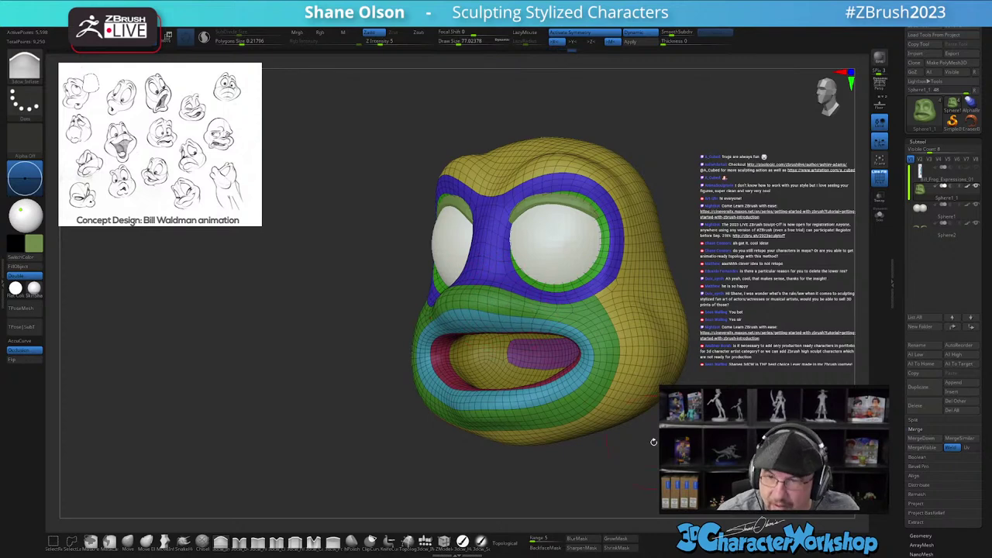
pyautogui.moveTo(632, 411); pyautogui.dragTo(643, 394)
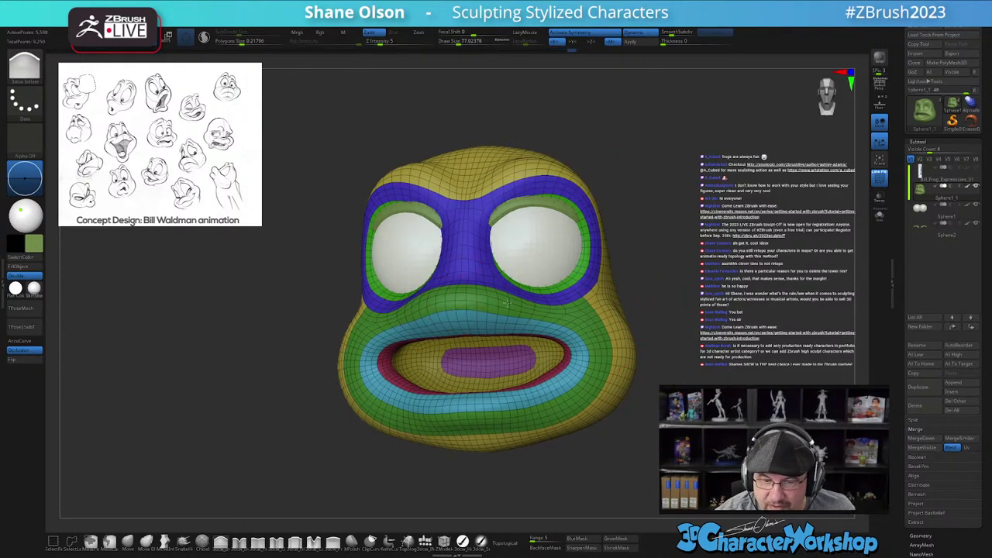
pyautogui.moveTo(618, 316); pyautogui.dragTo(656, 409, button='right')
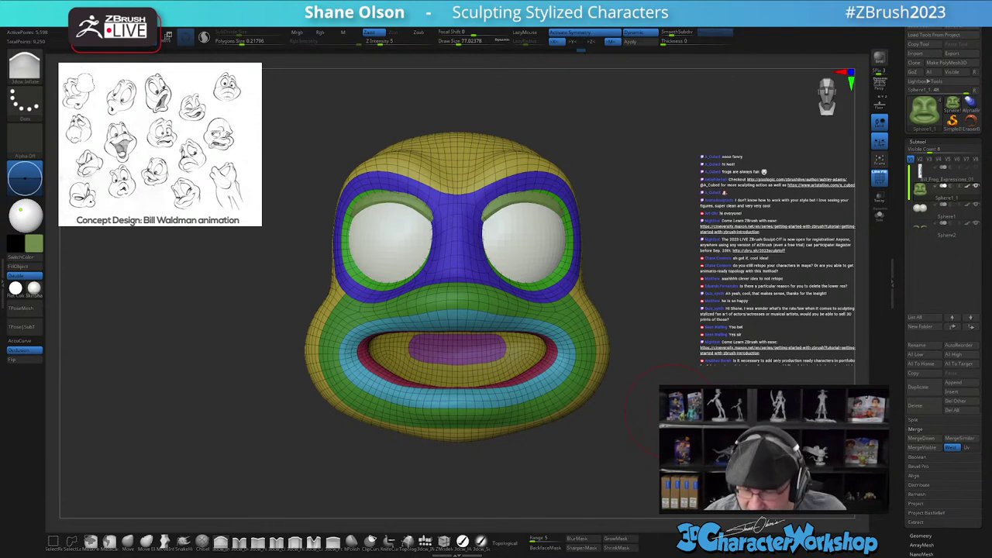
pyautogui.moveTo(741, 385); pyautogui.dragTo(711, 380)
pyautogui.keyDown('shift'); pyautogui.moveTo(594, 476); pyautogui.dragTo(563, 478); pyautogui.keyUp('shift')
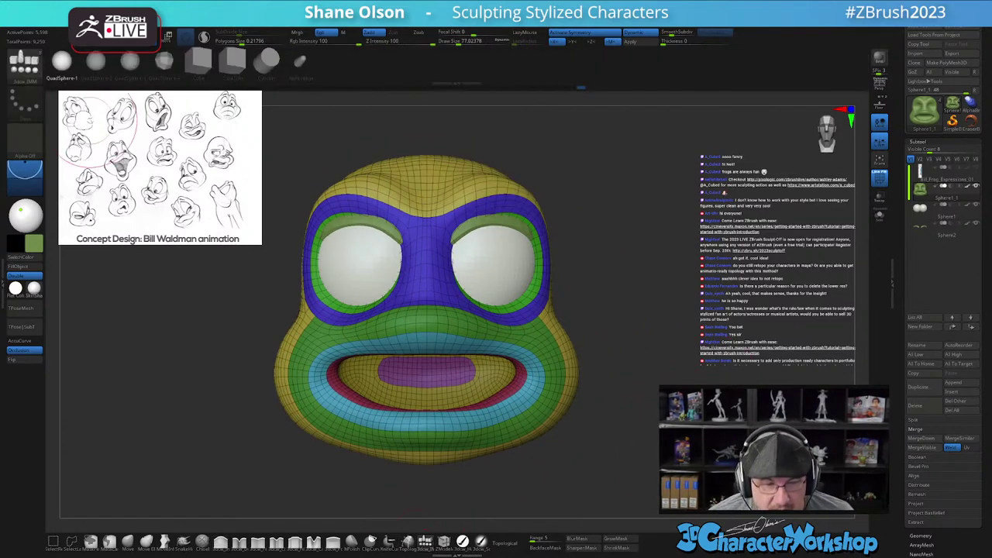
pyautogui.moveTo(427, 381); pyautogui.dragTo(438, 431)
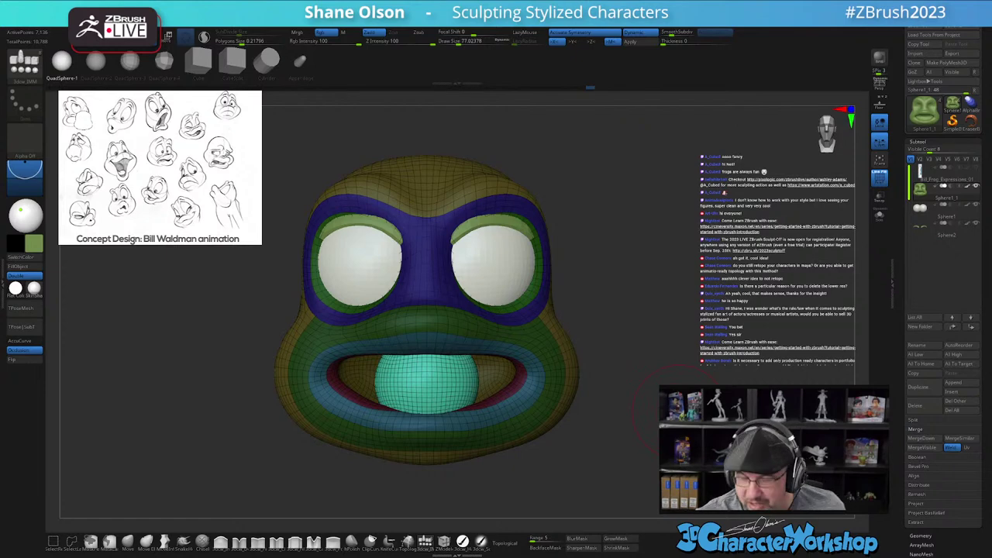
pyautogui.hotkey('ctrl', 'z')
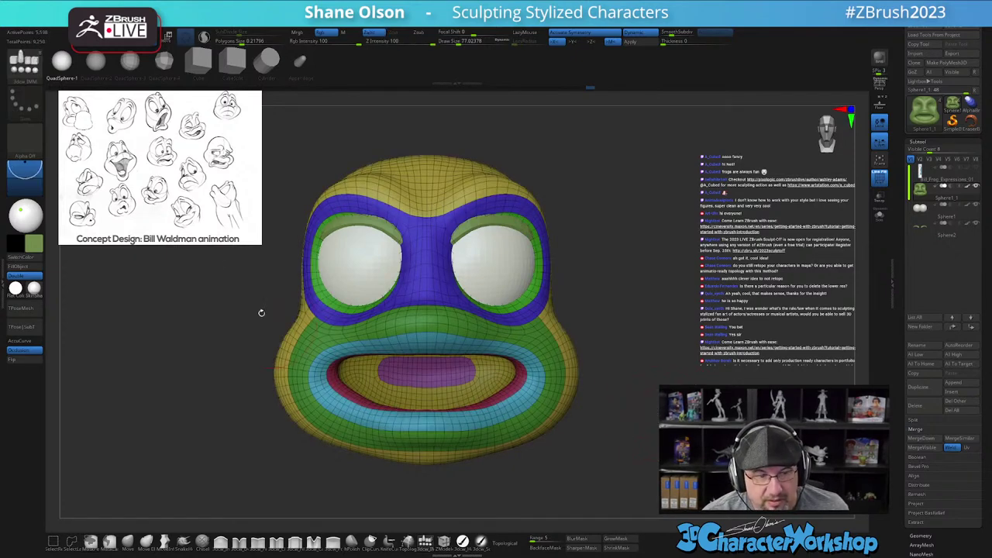
# Step: Insert a QuadSphere-2 mesh inside the mouth and scale it into a flattened tongue with the transform gizmo
pyautogui.click(96, 61)
pyautogui.moveTo(427, 371); pyautogui.dragTo(428, 437)
pyautogui.keyDown('shift'); pyautogui.moveTo(610, 442); pyautogui.dragTo(649, 459); pyautogui.keyUp('shift')
pyautogui.press('w')
pyautogui.moveTo(479, 339); pyautogui.dragTo(482, 371)
pyautogui.moveTo(512, 334); pyautogui.dragTo(588, 389)
pyautogui.keyDown('alt'); pyautogui.moveTo(567, 454); pyautogui.dragTo(563, 466); pyautogui.keyUp('alt')
pyautogui.moveTo(509, 360); pyautogui.dragTo(484, 380)
pyautogui.moveTo(575, 371); pyautogui.dragTo(593, 378)
# Step: Adjust the tongue's placement low inside the mouth from front and side views, and return to draw mode
pyautogui.moveTo(592, 380)
pyautogui.keyDown('shift'); pyautogui.mouseDown(button='right')
pyautogui.moveTo(645, 352)
pyautogui.moveTo(600, 394)
pyautogui.mouseUp(button='right'); pyautogui.keyUp('shift')
pyautogui.moveTo(508, 378); pyautogui.dragTo(509, 367)
pyautogui.moveTo(591, 360); pyautogui.dragTo(556, 363, button='right')
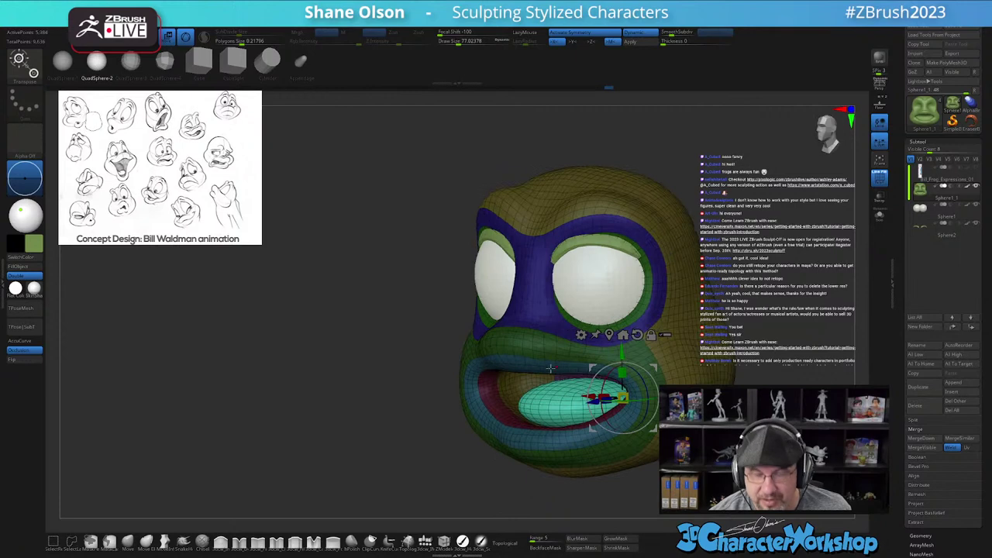
pyautogui.moveTo(606, 380); pyautogui.dragTo(601, 390)
pyautogui.moveTo(704, 437)
pyautogui.keyDown('alt'); pyautogui.mouseDown(button='right')
pyautogui.moveTo(652, 450)
pyautogui.moveTo(696, 444)
pyautogui.moveTo(603, 399)
pyautogui.mouseUp(button='right'); pyautogui.keyUp('alt')
pyautogui.press('q')
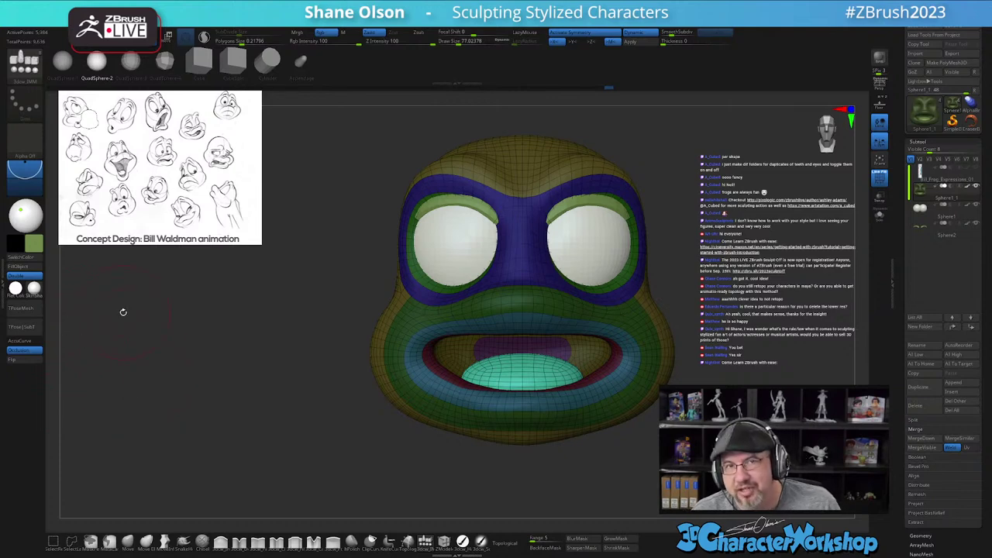
# Step: Examine the ZBrush Pose Tools plugin's options for recording and managing poses
pyautogui.click(3, 284)
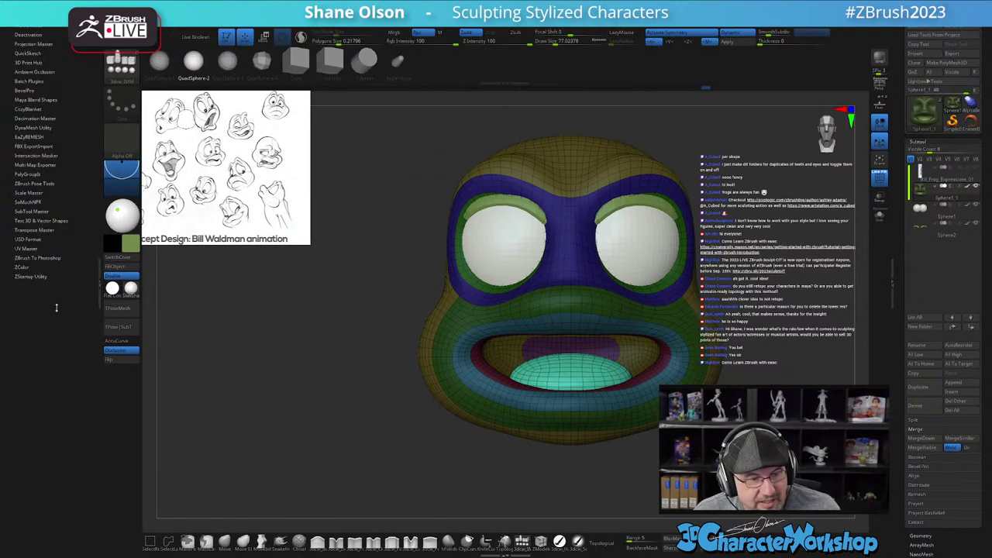
pyautogui.click(42, 185)
pyautogui.moveTo(87, 184); pyautogui.dragTo(87, 126)
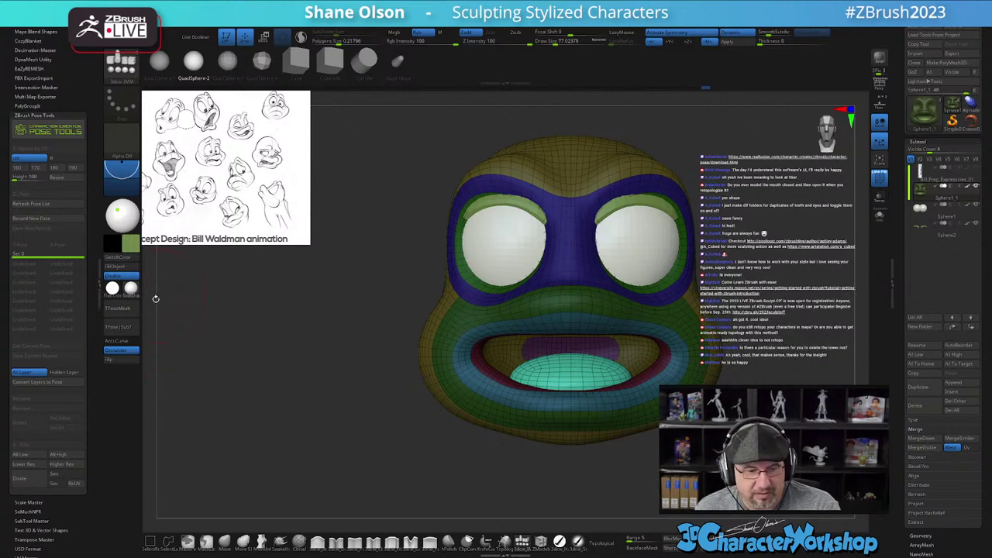
pyautogui.click(100, 283)
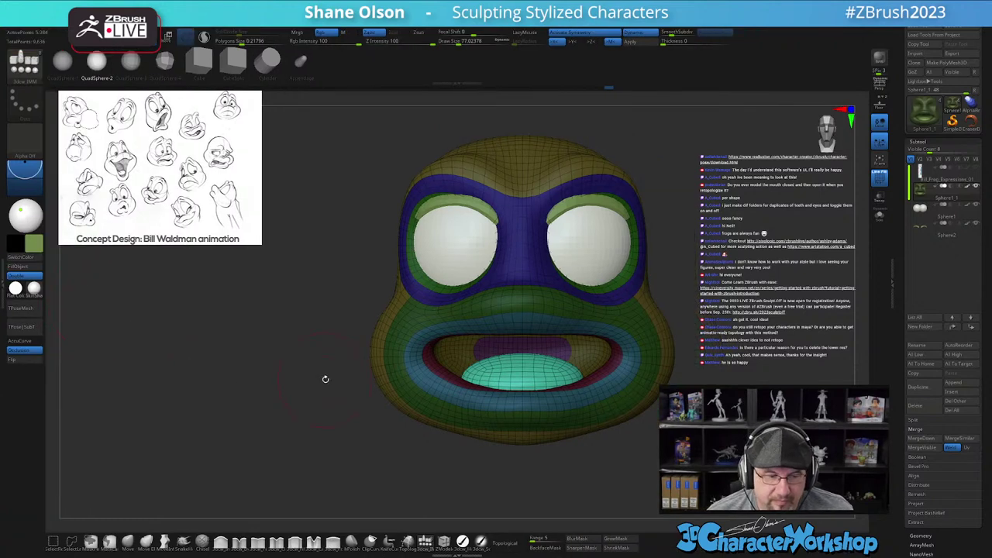
# Step: Turn off the polyframe display on the head and its new tongue
pyautogui.moveTo(320, 373); pyautogui.dragTo(285, 383)
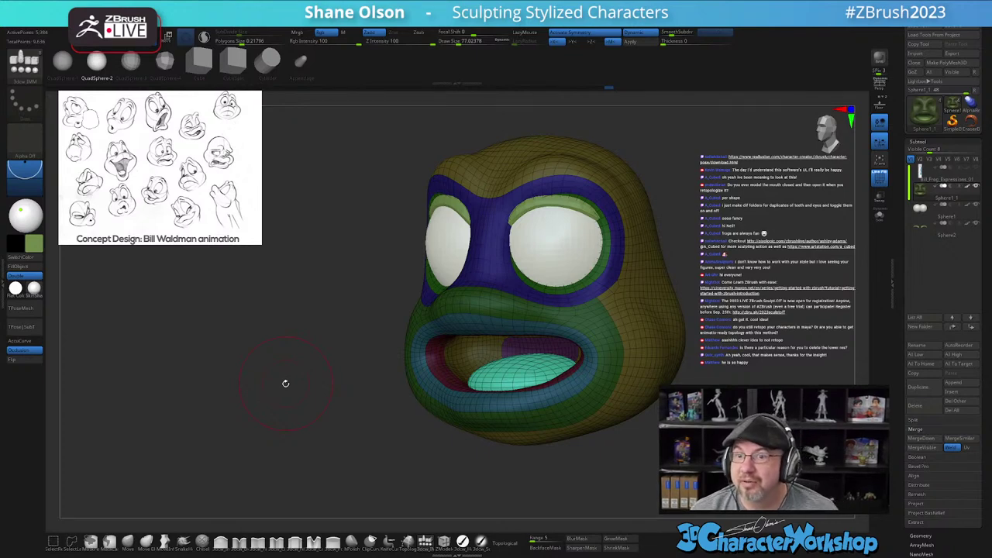
pyautogui.moveTo(681, 369)
pyautogui.mouseDown()
pyautogui.moveTo(717, 427)
pyautogui.moveTo(728, 414)
pyautogui.moveTo(720, 402)
pyautogui.mouseUp()
pyautogui.hotkey('shift', 'f')
pyautogui.hotkey('ctrl', 'z')
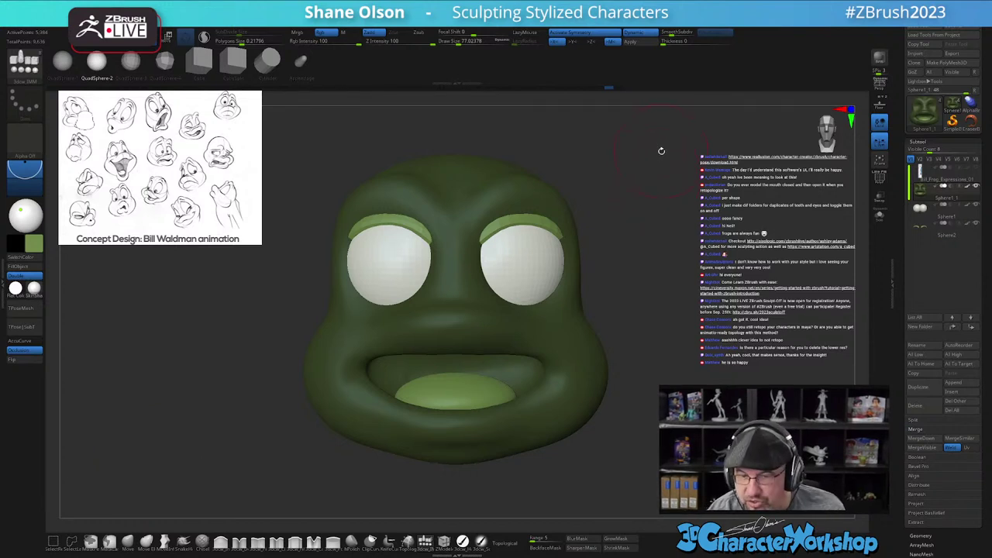
pyautogui.press('space')
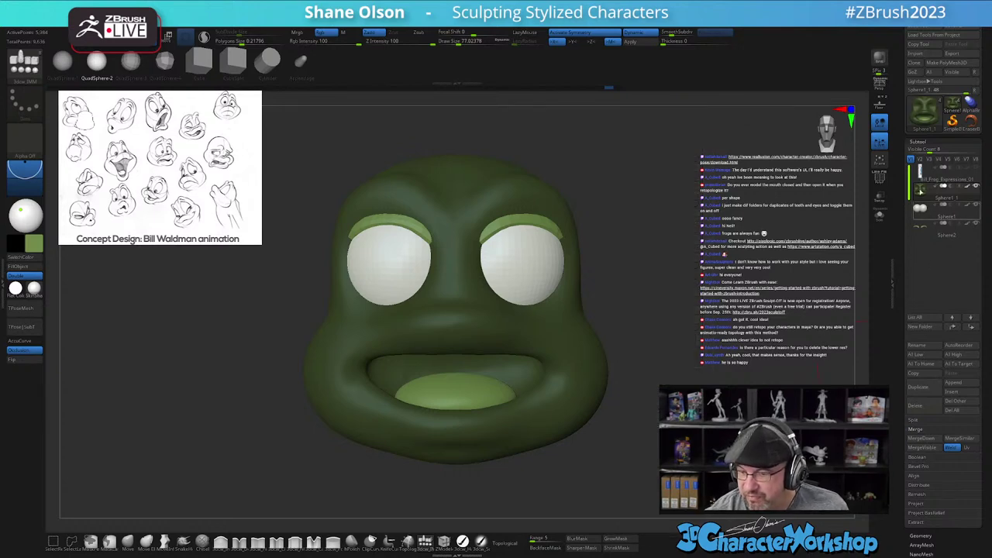
pyautogui.moveTo(903, 410); pyautogui.dragTo(900, 308)
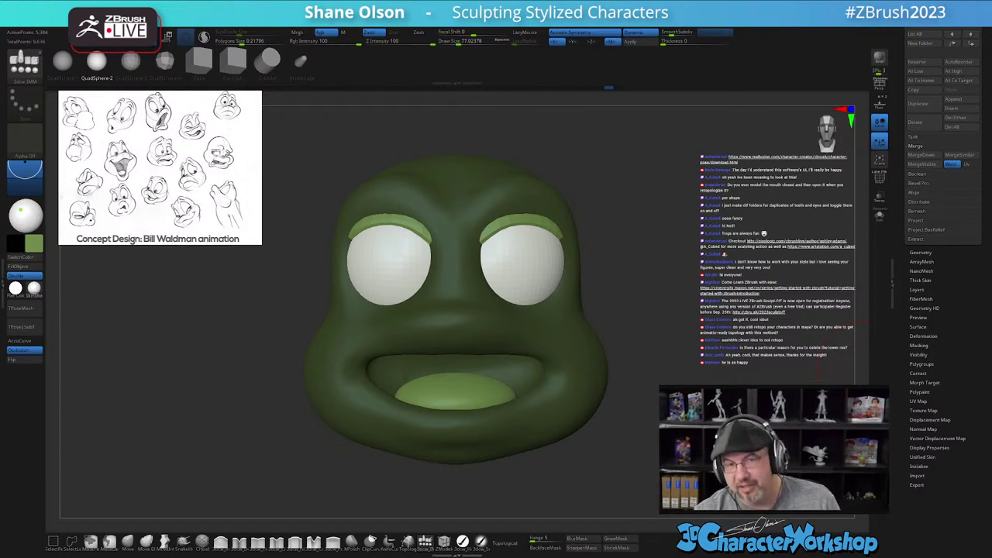
pyautogui.press('space')
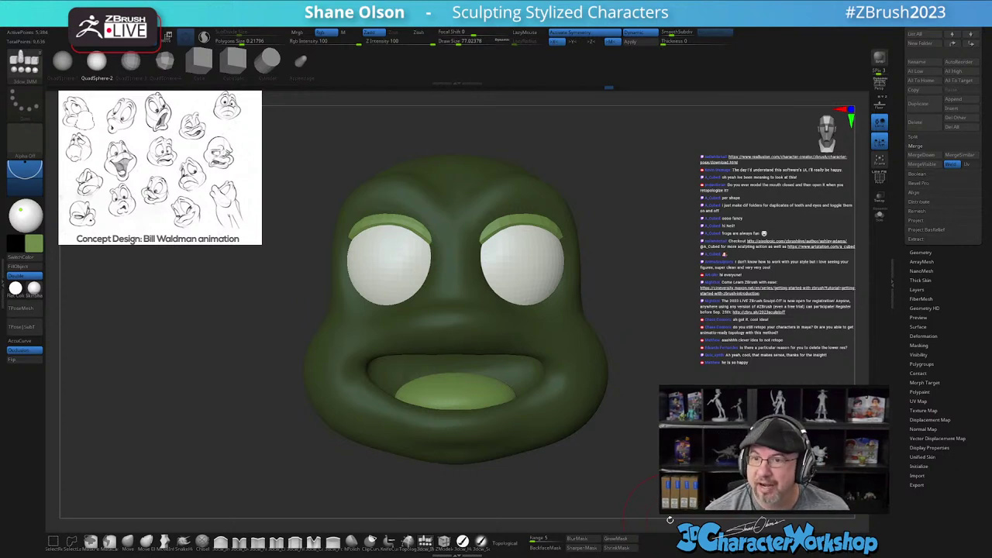
pyautogui.moveTo(656, 331); pyautogui.dragTo(663, 295)
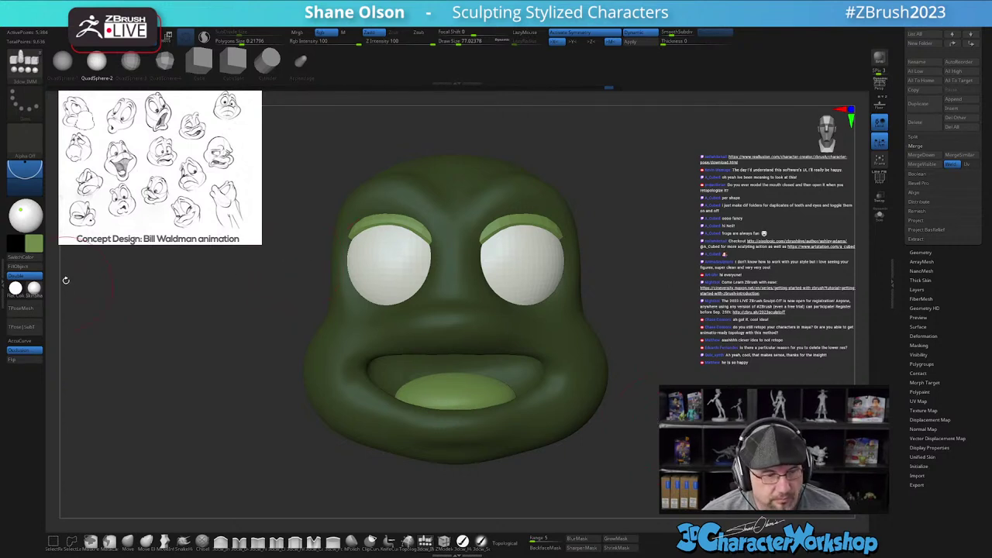
# Step: Fill the unmasked tongue with a dark pinkish red and clear the mask from the head
pyautogui.click(40, 248)
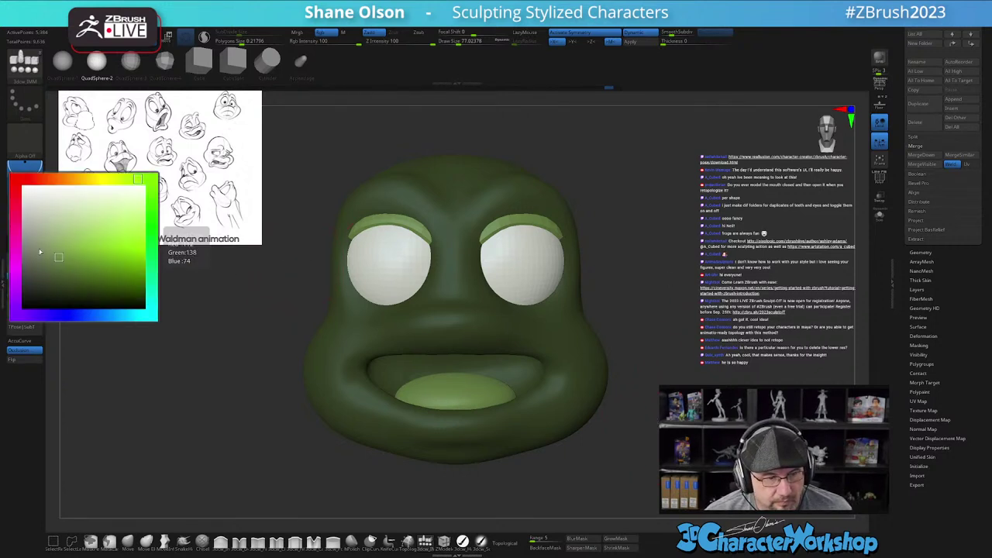
pyautogui.click(15, 194)
pyautogui.click(97, 218)
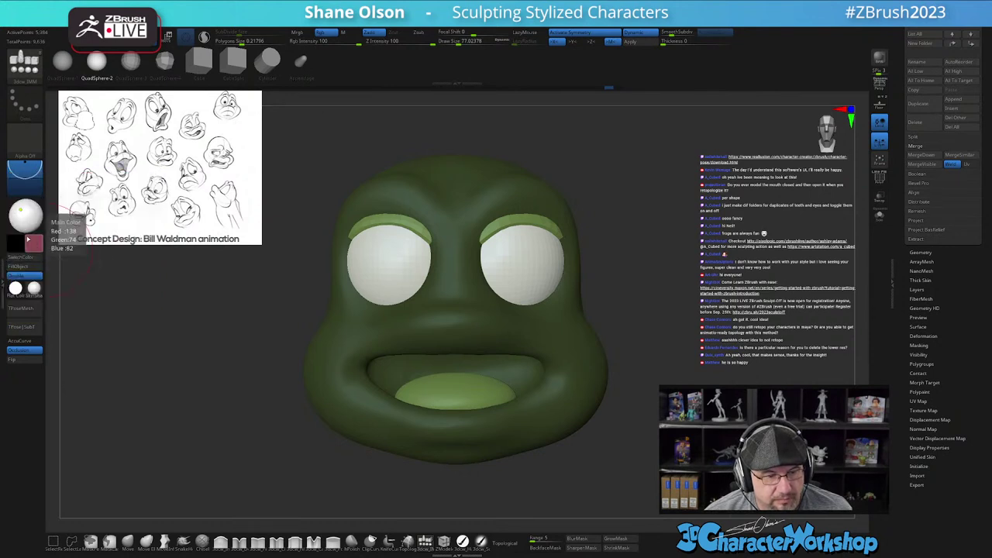
pyautogui.click(39, 248)
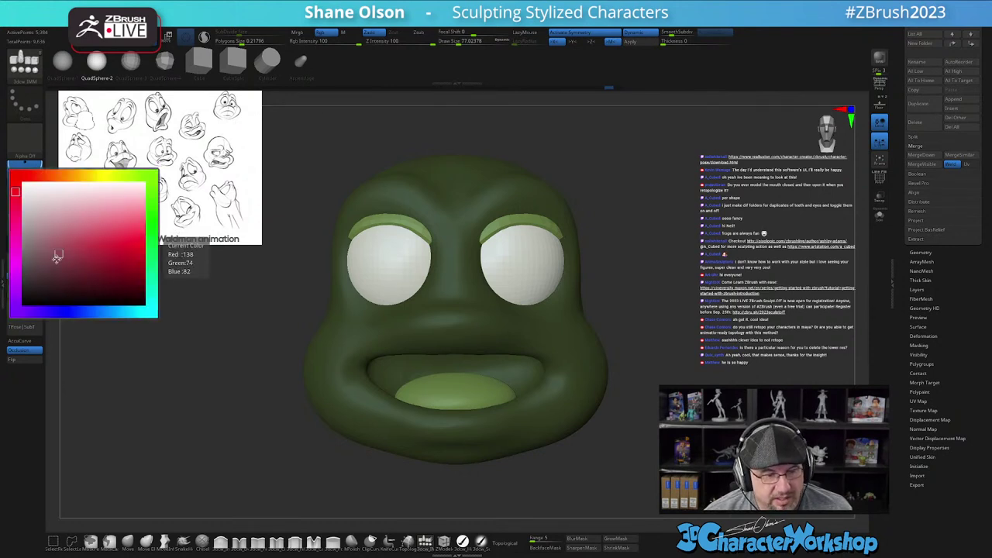
pyautogui.click(54, 261)
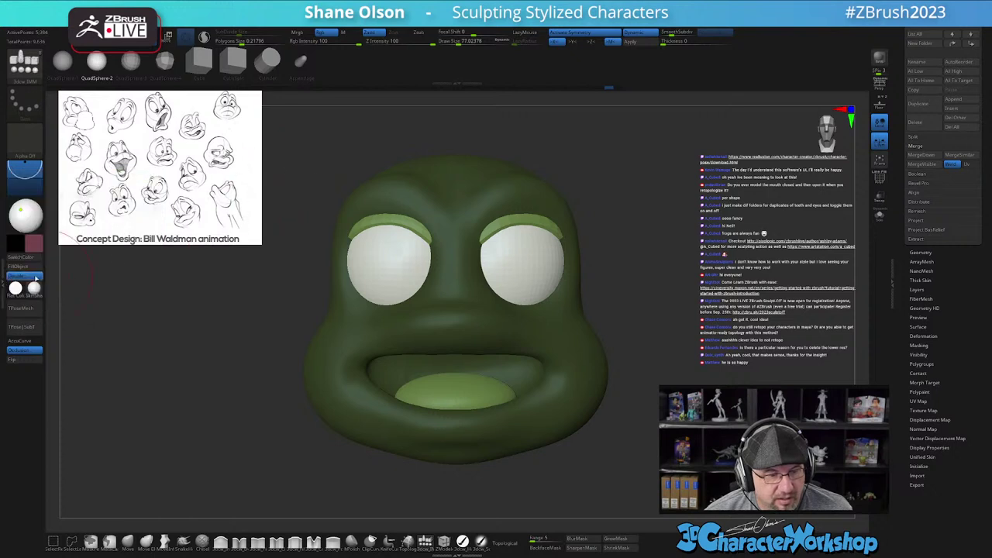
pyautogui.click(32, 268)
pyautogui.moveTo(663, 284)
pyautogui.mouseDown()
pyautogui.moveTo(652, 299)
pyautogui.moveTo(696, 275)
pyautogui.moveTo(711, 281)
pyautogui.moveTo(703, 278)
pyautogui.moveTo(705, 311)
pyautogui.mouseUp()
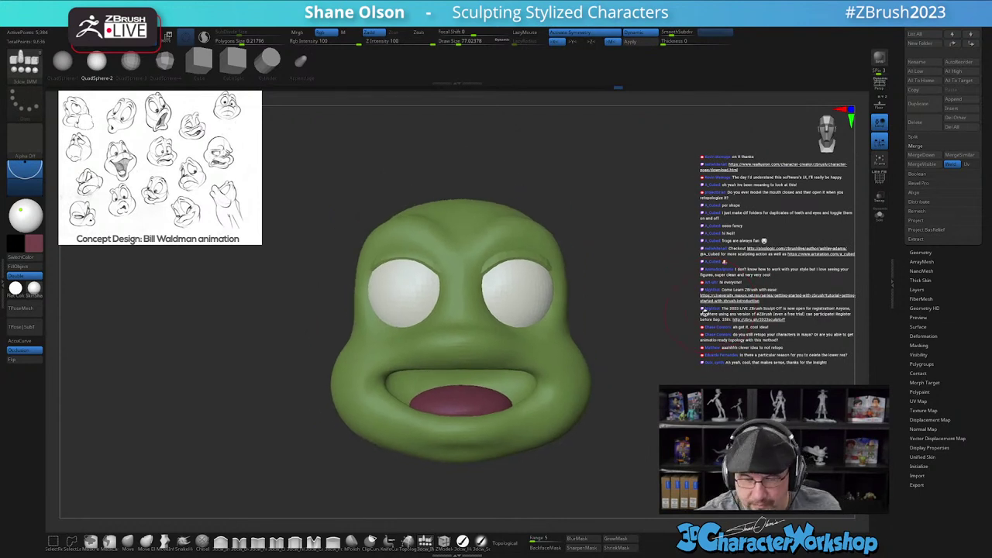
# Step: Choose the hard paint brush and set the paint colour to a dark green for the mouth interior
pyautogui.moveTo(598, 339)
pyautogui.mouseDown()
pyautogui.moveTo(563, 351)
pyautogui.moveTo(613, 365)
pyautogui.mouseUp()
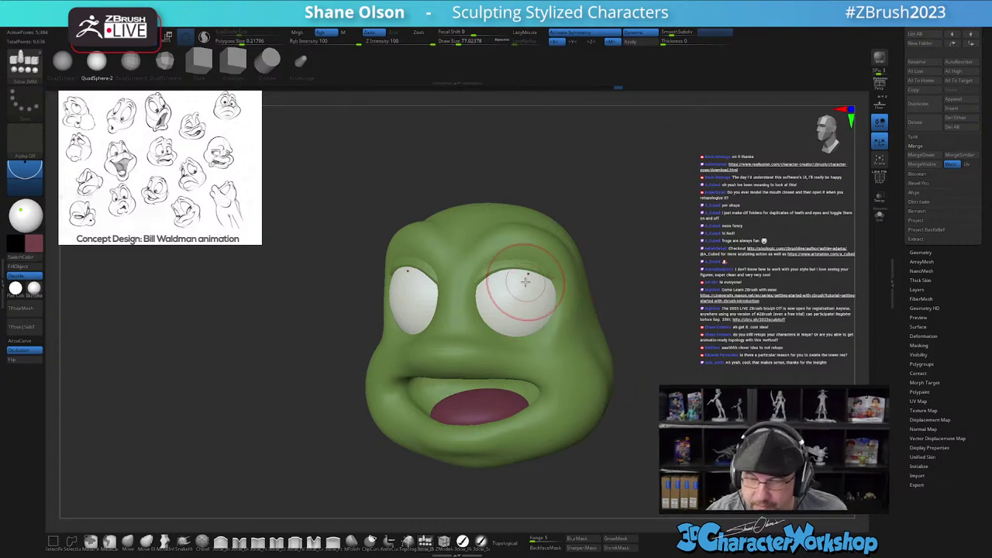
pyautogui.moveTo(659, 306)
pyautogui.mouseDown()
pyautogui.moveTo(586, 289)
pyautogui.moveTo(714, 273)
pyautogui.moveTo(776, 279)
pyautogui.moveTo(715, 296)
pyautogui.moveTo(711, 252)
pyautogui.mouseUp()
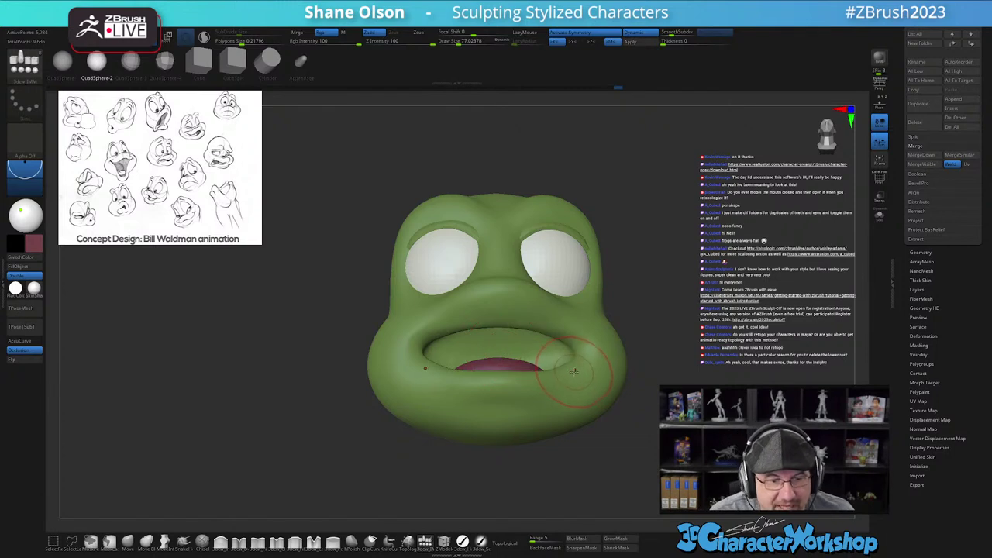
pyautogui.keyDown('ctrl'); pyautogui.moveTo(565, 364); pyautogui.dragTo(564, 392, button='right'); pyautogui.keyUp('ctrl')
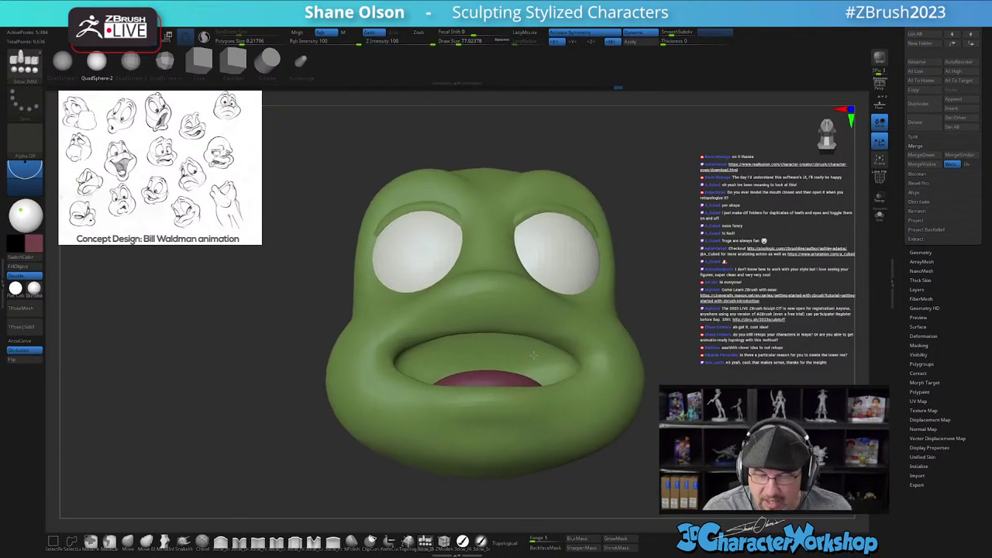
pyautogui.click(462, 541)
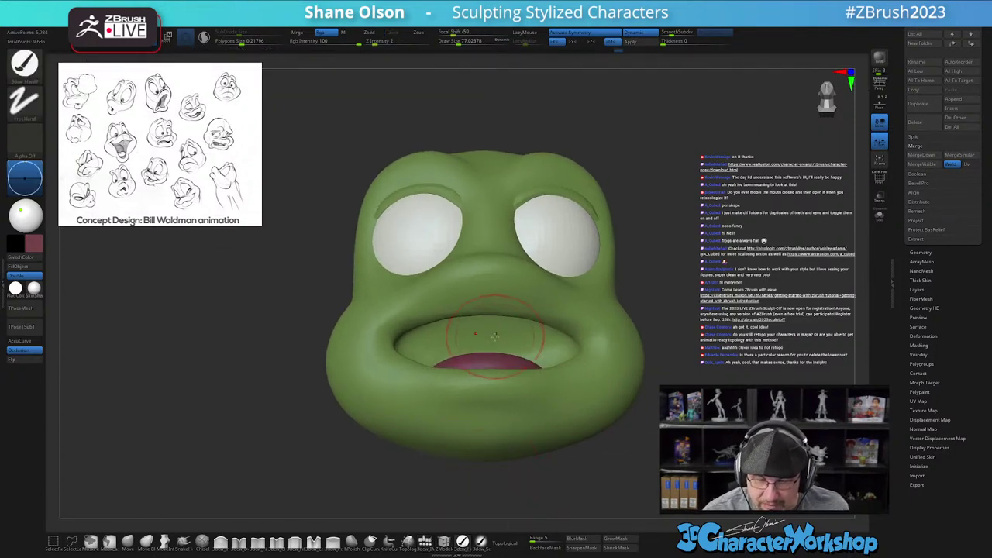
pyautogui.moveTo(35, 245)
pyautogui.mouseDown()
pyautogui.moveTo(59, 256)
pyautogui.moveTo(57, 278)
pyautogui.mouseUp()
pyautogui.click(57, 277)
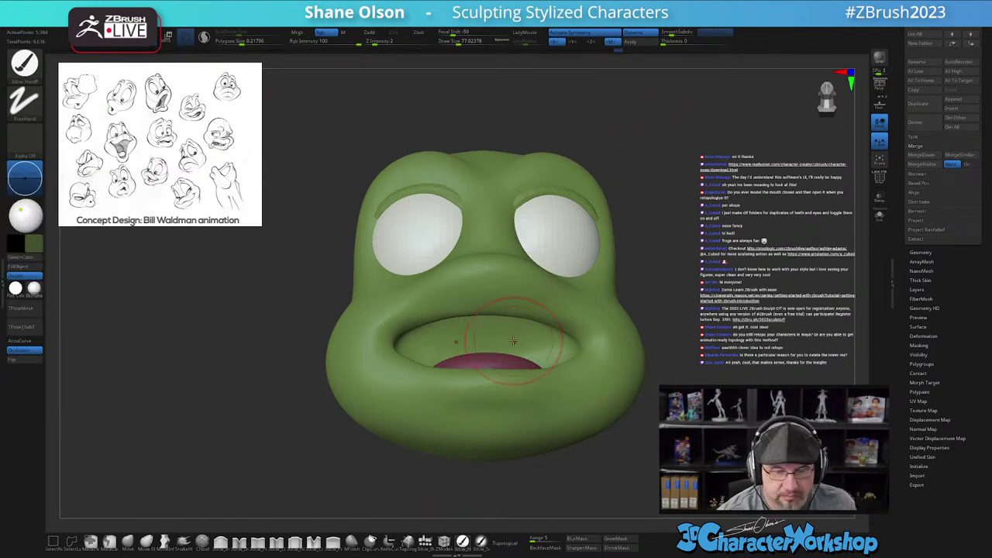
# Step: Try painting the mouth interior dark green with the tongue still visible, and undo those strokes
pyautogui.moveTo(506, 341); pyautogui.dragTo(521, 339)
pyautogui.moveTo(521, 338)
pyautogui.mouseDown(button='right')
pyautogui.moveTo(485, 353)
pyautogui.moveTo(521, 368)
pyautogui.mouseUp(button='right')
pyautogui.moveTo(458, 366)
pyautogui.mouseDown()
pyautogui.moveTo(428, 369)
pyautogui.moveTo(436, 366)
pyautogui.moveTo(412, 384)
pyautogui.mouseUp()
pyautogui.moveTo(527, 369); pyautogui.dragTo(478, 369, button='right')
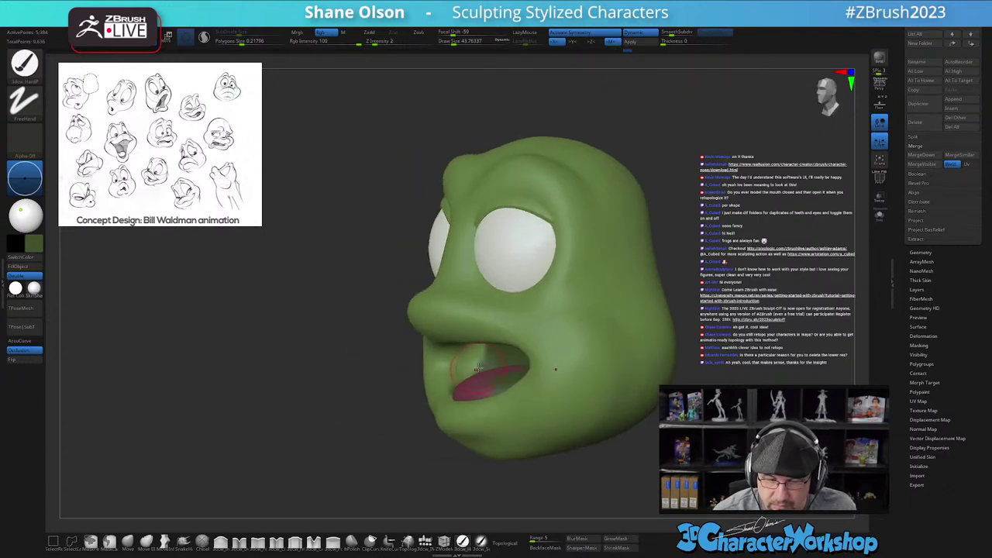
pyautogui.moveTo(487, 360); pyautogui.dragTo(479, 376)
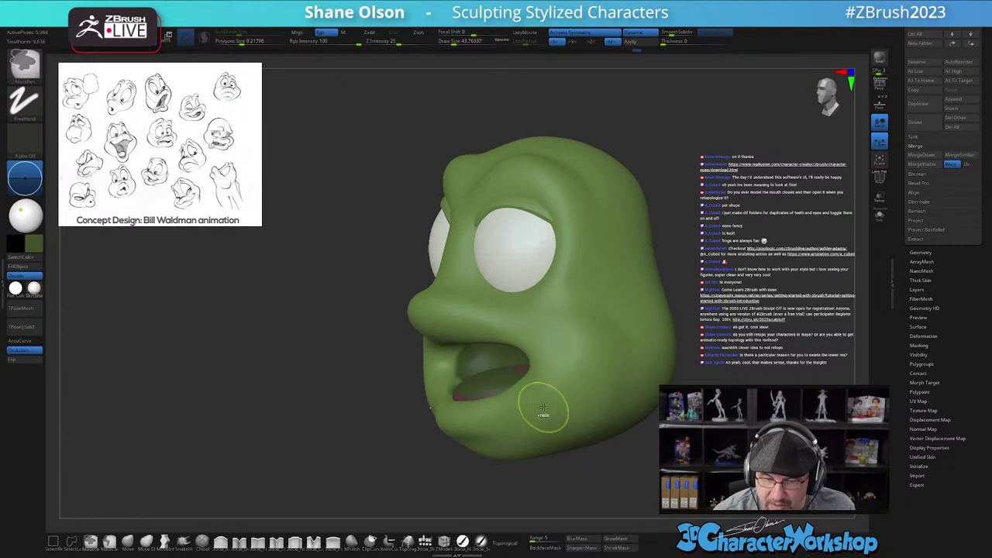
pyautogui.hotkey('ctrl', 'z')
pyautogui.hotkey('ctrl', 'z')
pyautogui.hotkey('ctrl', 'z')
pyautogui.moveTo(562, 479)
pyautogui.mouseDown(button='right')
pyautogui.moveTo(606, 477)
pyautogui.moveTo(598, 467)
pyautogui.mouseUp(button='right')
pyautogui.hotkey('ctrl', 'z')
# Step: Hide the tongue polygroup so the mouth interior is exposed for painting
pyautogui.keyDown('ctrl'); pyautogui.keyDown('shift'); pyautogui.click(636, 364); pyautogui.keyUp('shift'); pyautogui.keyUp('ctrl')
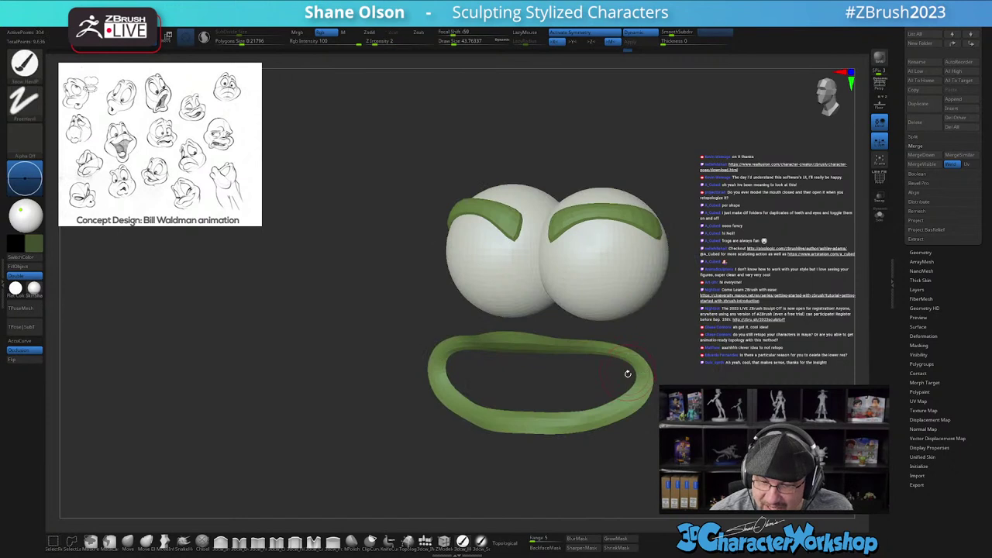
pyautogui.hotkey('ctrl', 'z')
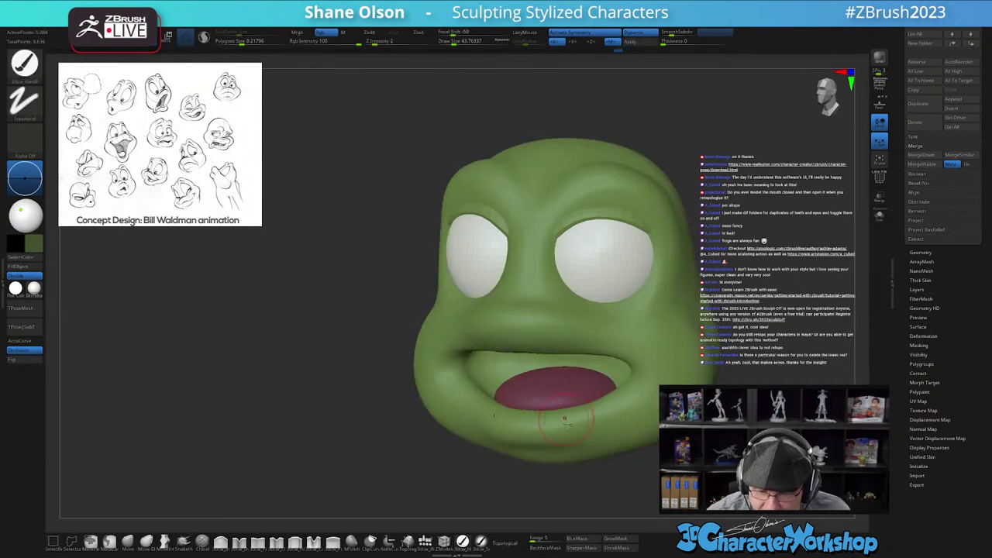
pyautogui.keyDown('ctrl'); pyautogui.keyDown('shift'); pyautogui.click(557, 400); pyautogui.keyUp('shift'); pyautogui.keyUp('ctrl')
pyautogui.keyDown('ctrl'); pyautogui.keyDown('shift'); pyautogui.click(574, 413); pyautogui.keyUp('shift'); pyautogui.keyUp('ctrl')
pyautogui.moveTo(589, 417); pyautogui.dragTo(601, 400, button='right')
pyautogui.moveTo(557, 383)
pyautogui.keyDown('ctrl'); pyautogui.mouseDown()
pyautogui.moveTo(578, 395)
pyautogui.moveTo(547, 372)
pyautogui.moveTo(593, 388)
pyautogui.mouseUp(); pyautogui.keyUp('ctrl')
pyautogui.keyDown('ctrl'); pyautogui.moveTo(554, 392); pyautogui.dragTo(543, 431, button='right'); pyautogui.keyUp('ctrl')
pyautogui.moveTo(508, 465)
pyautogui.keyDown('ctrl'); pyautogui.mouseDown()
pyautogui.moveTo(547, 456)
pyautogui.moveTo(450, 426)
pyautogui.moveTo(474, 450)
pyautogui.mouseUp(); pyautogui.keyUp('ctrl')
# Step: Paint the back and side walls of the mouth interior dark green with a draw size of about 27
pyautogui.moveTo(516, 471)
pyautogui.keyDown('alt'); pyautogui.mouseDown(button='right')
pyautogui.moveTo(518, 417)
pyautogui.moveTo(482, 415)
pyautogui.mouseUp(button='right'); pyautogui.keyUp('alt')
pyautogui.press('s')
pyautogui.moveTo(493, 414); pyautogui.dragTo(489, 415)
pyautogui.moveTo(417, 373)
pyautogui.mouseDown()
pyautogui.moveTo(459, 414)
pyautogui.moveTo(515, 433)
pyautogui.mouseUp()
pyautogui.moveTo(487, 413); pyautogui.dragTo(428, 407, button='right')
pyautogui.moveTo(438, 375); pyautogui.dragTo(432, 339)
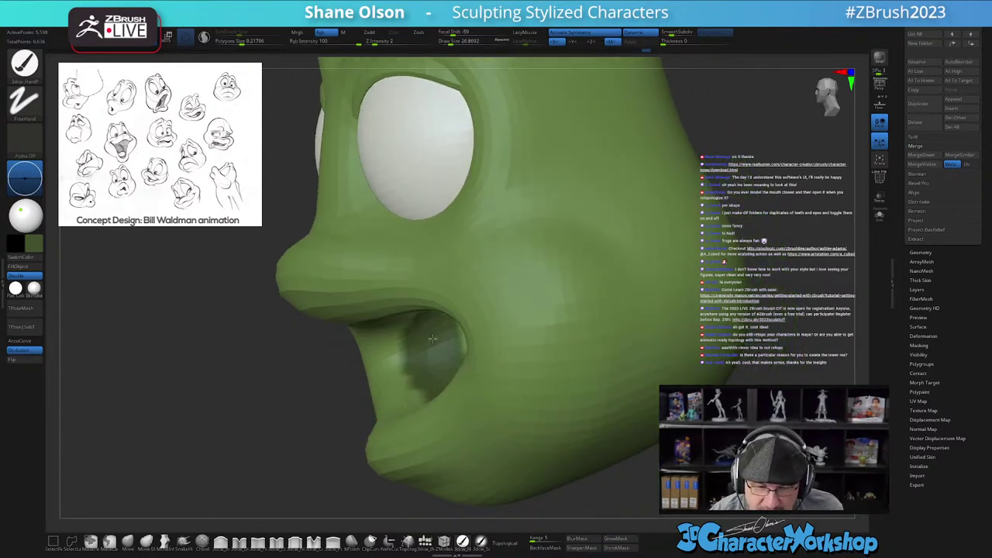
pyautogui.moveTo(438, 364)
pyautogui.mouseDown(button='right')
pyautogui.moveTo(453, 408)
pyautogui.moveTo(439, 390)
pyautogui.mouseUp(button='right')
pyautogui.moveTo(434, 377); pyautogui.dragTo(444, 438)
pyautogui.moveTo(442, 402)
pyautogui.mouseDown(button='right')
pyautogui.moveTo(419, 330)
pyautogui.moveTo(426, 317)
pyautogui.mouseUp(button='right')
pyautogui.moveTo(426, 316)
pyautogui.mouseDown()
pyautogui.moveTo(422, 334)
pyautogui.moveTo(425, 299)
pyautogui.mouseUp()
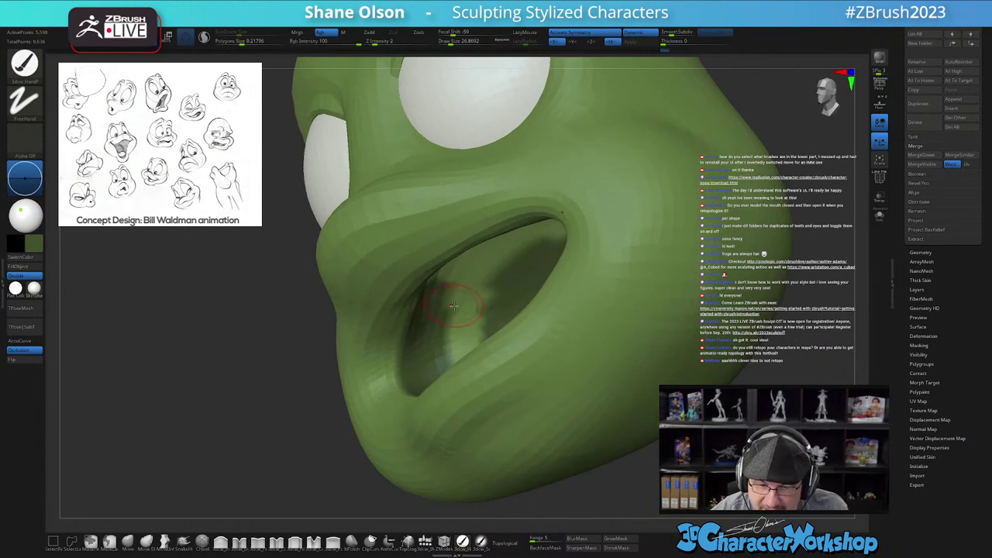
# Step: Extend the dark green paint over the middle and floor of the mouth cavity
pyautogui.moveTo(469, 302); pyautogui.dragTo(462, 335, button='right')
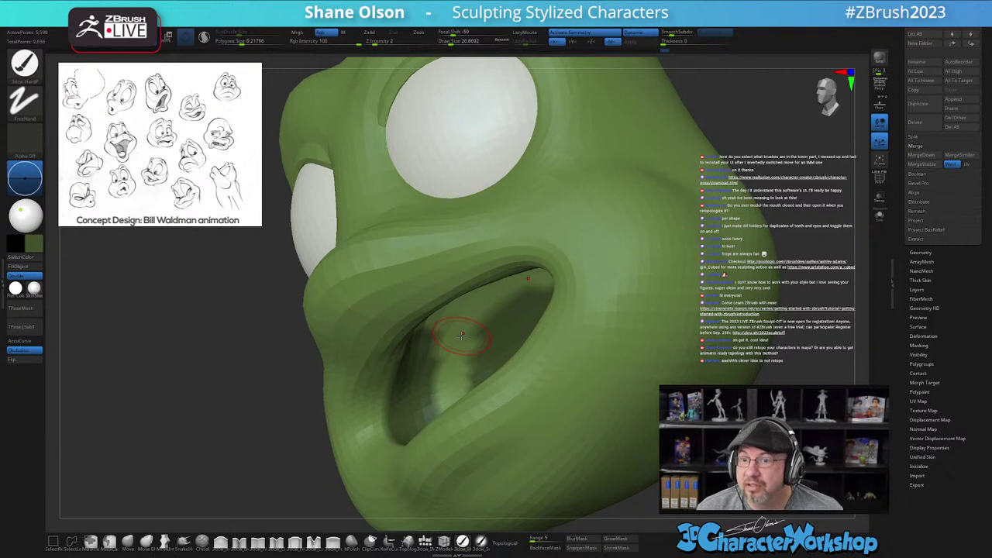
pyautogui.moveTo(462, 336); pyautogui.dragTo(512, 318)
pyautogui.moveTo(504, 325); pyautogui.dragTo(470, 391, button='right')
pyautogui.moveTo(469, 392)
pyautogui.mouseDown()
pyautogui.moveTo(488, 367)
pyautogui.moveTo(435, 451)
pyautogui.mouseUp()
pyautogui.moveTo(476, 390)
pyautogui.keyDown('alt'); pyautogui.mouseDown(button='right')
pyautogui.moveTo(492, 367)
pyautogui.moveTo(489, 400)
pyautogui.mouseUp(button='right'); pyautogui.keyUp('alt')
pyautogui.moveTo(465, 425)
pyautogui.mouseDown()
pyautogui.moveTo(443, 460)
pyautogui.moveTo(451, 468)
pyautogui.mouseUp()
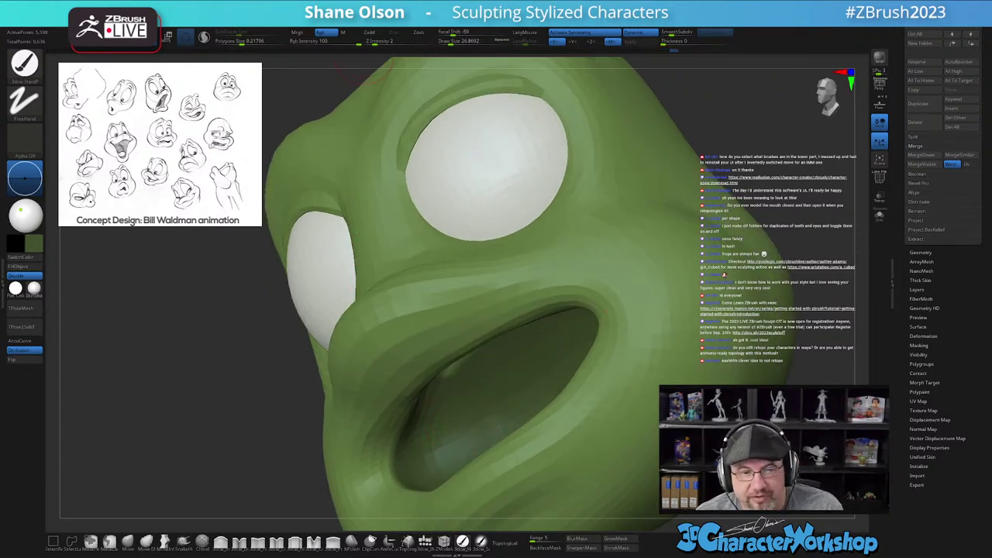
# Step: Look up the interface Config options in the ZBrush preferences
pyautogui.click(349, 21)
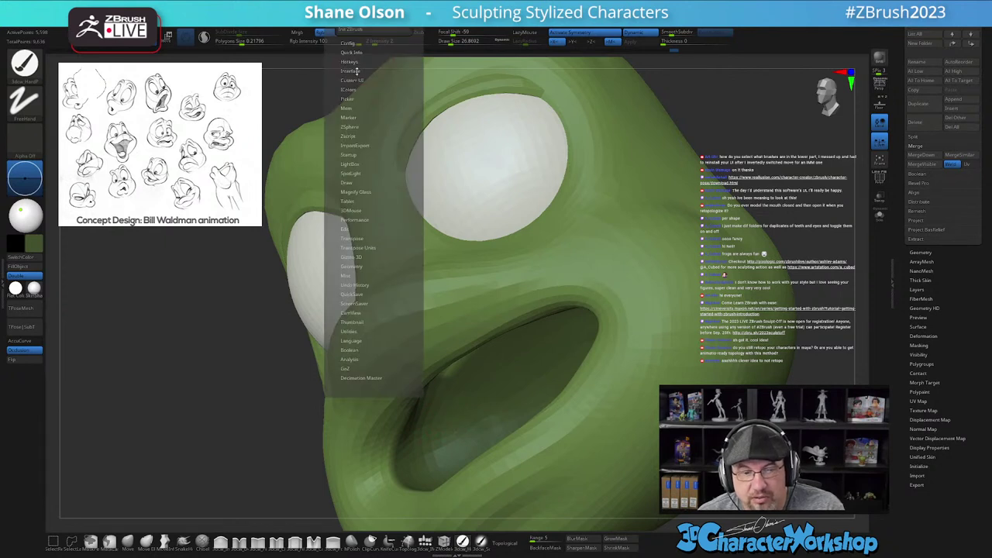
pyautogui.click(347, 43)
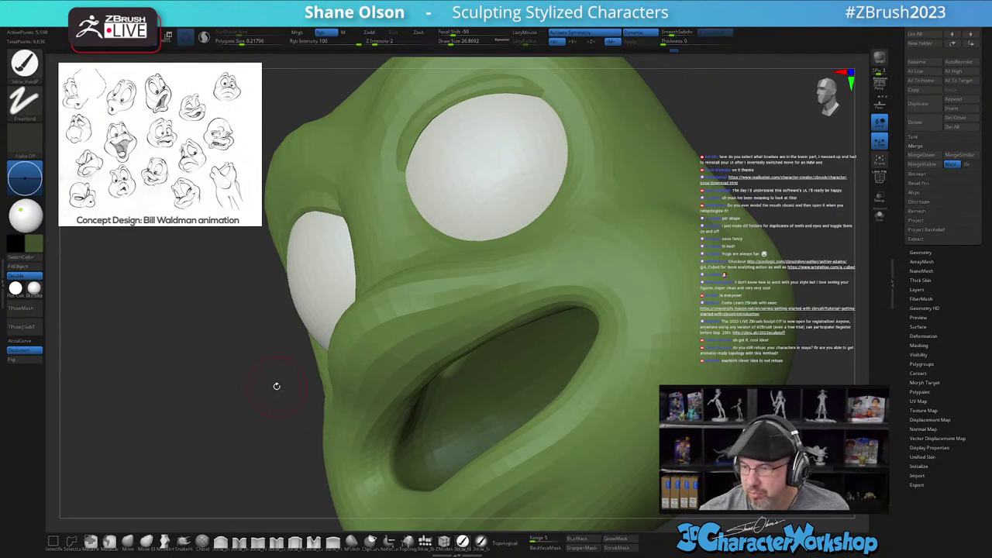
# Step: Fill the light patches deep behind the upper lip with dark green, reducing the draw size to about 15.5
pyautogui.moveTo(512, 374); pyautogui.dragTo(474, 321)
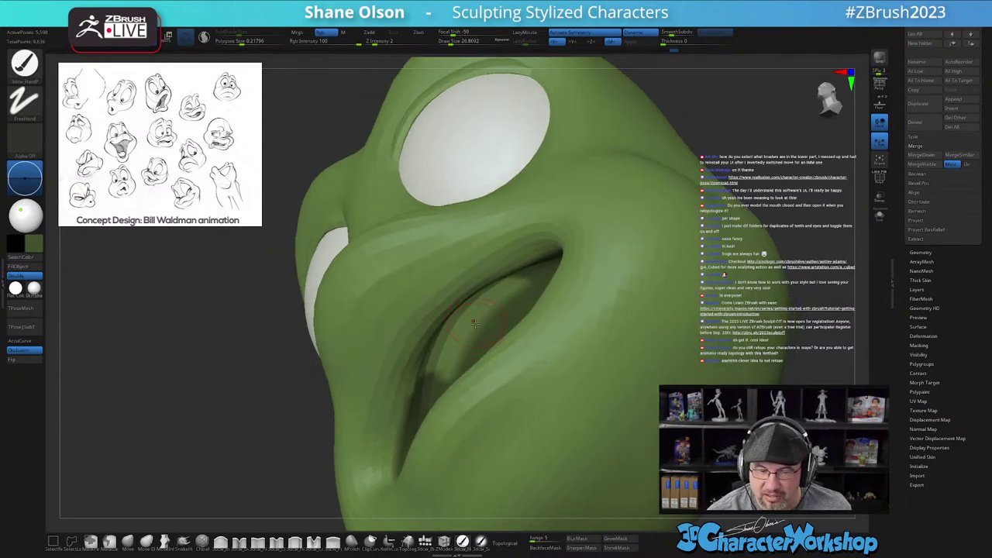
pyautogui.moveTo(476, 328); pyautogui.dragTo(474, 393, button='right')
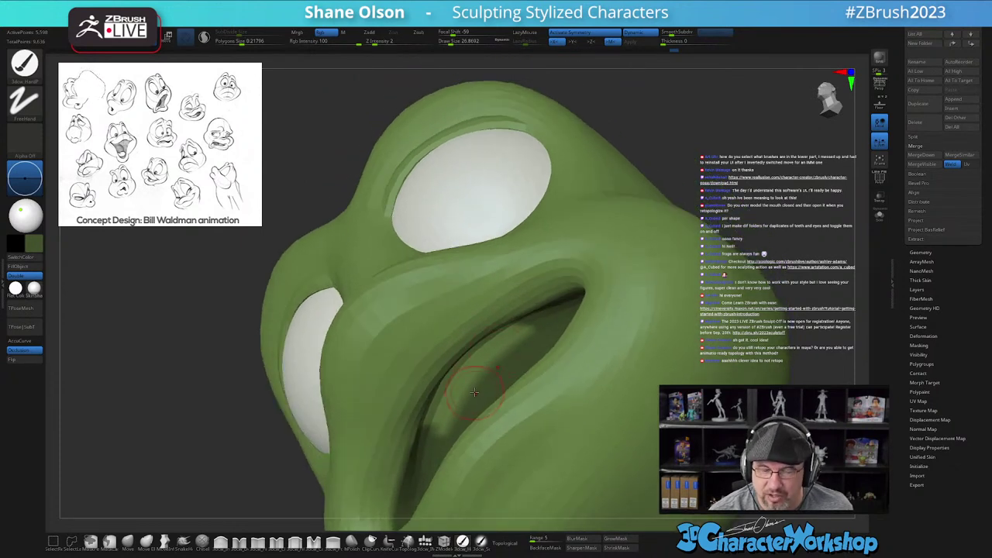
pyautogui.moveTo(482, 371)
pyautogui.mouseDown()
pyautogui.moveTo(458, 420)
pyautogui.moveTo(476, 374)
pyautogui.mouseUp()
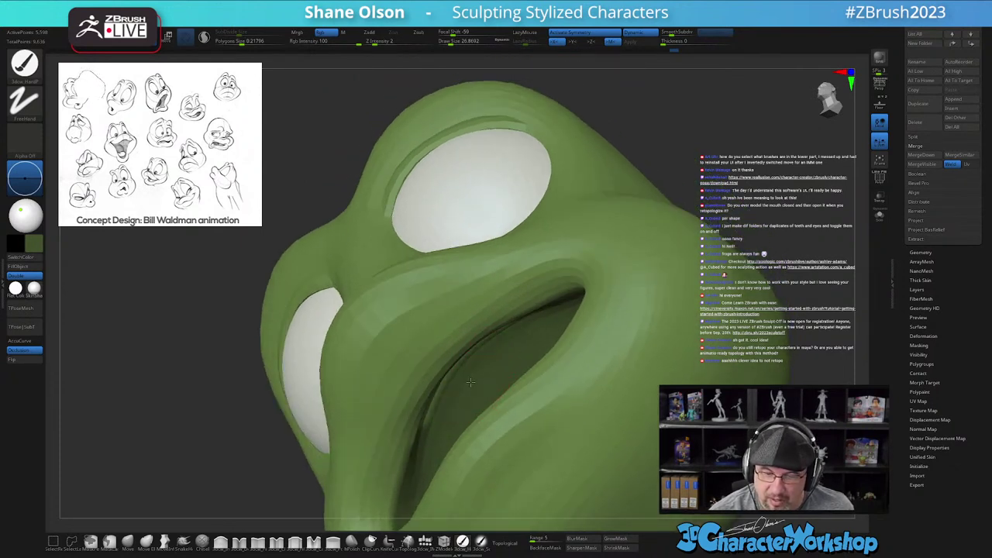
pyautogui.moveTo(478, 372)
pyautogui.mouseDown(button='right')
pyautogui.moveTo(486, 394)
pyautogui.moveTo(485, 372)
pyautogui.moveTo(468, 359)
pyautogui.moveTo(462, 405)
pyautogui.mouseUp(button='right')
pyautogui.press('s')
pyautogui.moveTo(449, 370); pyautogui.dragTo(444, 370)
pyautogui.moveTo(452, 352)
pyautogui.mouseDown()
pyautogui.moveTo(409, 443)
pyautogui.moveTo(422, 416)
pyautogui.moveTo(445, 419)
pyautogui.mouseUp()
pyautogui.moveTo(428, 408)
pyautogui.mouseDown(button='right')
pyautogui.moveTo(419, 467)
pyautogui.moveTo(441, 429)
pyautogui.moveTo(419, 408)
pyautogui.mouseUp(button='right')
pyautogui.moveTo(388, 344)
pyautogui.mouseDown()
pyautogui.moveTo(386, 394)
pyautogui.moveTo(394, 315)
pyautogui.mouseUp()
pyautogui.moveTo(425, 326)
pyautogui.keyDown('ctrl'); pyautogui.mouseDown(button='right')
pyautogui.moveTo(397, 289)
pyautogui.moveTo(426, 356)
pyautogui.moveTo(426, 348)
pyautogui.moveTo(421, 399)
pyautogui.moveTo(417, 377)
pyautogui.mouseUp(button='right'); pyautogui.keyUp('ctrl')
pyautogui.moveTo(391, 338); pyautogui.dragTo(366, 426, button='right')
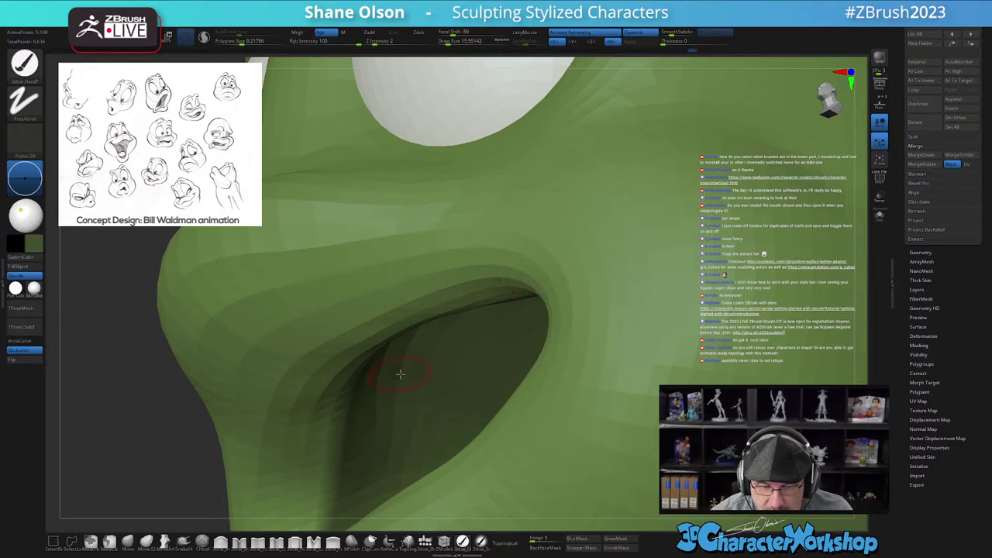
# Step: Touch up the dark green paint along the mouth floor behind the lower lip, redoing one stray stroke
pyautogui.moveTo(397, 371); pyautogui.dragTo(404, 355, button='right')
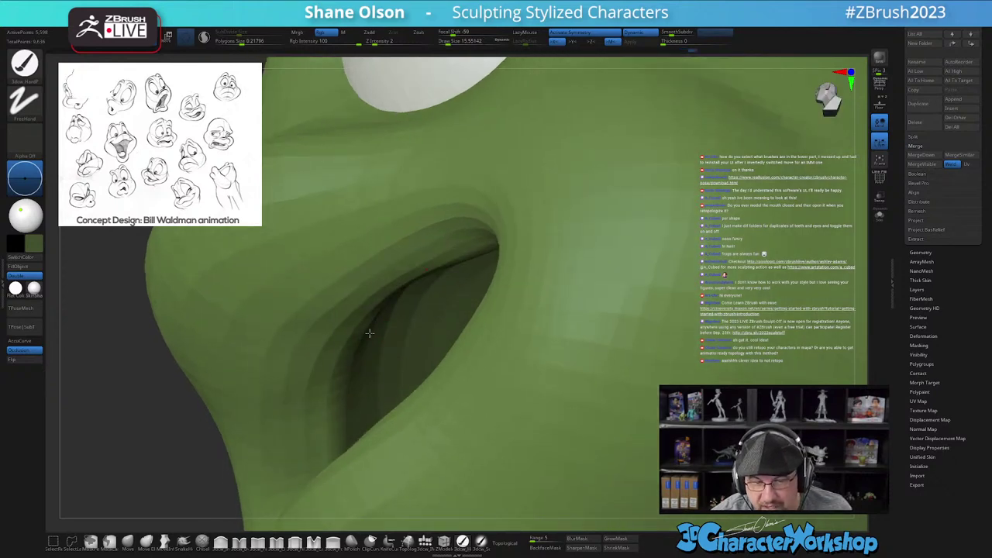
pyautogui.moveTo(382, 331); pyautogui.dragTo(446, 388, button='right')
pyautogui.moveTo(366, 404)
pyautogui.mouseDown()
pyautogui.moveTo(389, 428)
pyautogui.moveTo(425, 426)
pyautogui.mouseUp()
pyautogui.moveTo(432, 422)
pyautogui.mouseDown(button='right')
pyautogui.moveTo(422, 457)
pyautogui.moveTo(431, 430)
pyautogui.moveTo(432, 441)
pyautogui.moveTo(412, 442)
pyautogui.mouseUp(button='right')
pyautogui.hotkey('ctrl', 'z')
pyautogui.moveTo(374, 423)
pyautogui.mouseDown()
pyautogui.moveTo(425, 446)
pyautogui.moveTo(393, 444)
pyautogui.mouseUp()
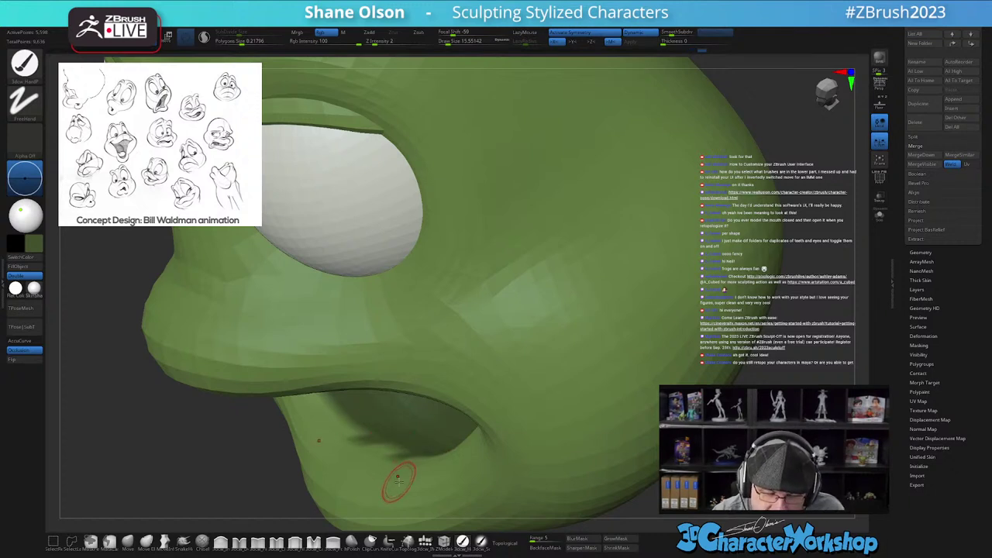
# Step: Unhide the tongue with Dynamic Subdiv smoothing on the head, and bring the subtool list into view
pyautogui.keyDown('ctrl'); pyautogui.moveTo(482, 464); pyautogui.dragTo(644, 302, button='right'); pyautogui.keyUp('ctrl')
pyautogui.keyDown('ctrl'); pyautogui.keyDown('shift'); pyautogui.click(691, 359); pyautogui.keyUp('shift'); pyautogui.keyUp('ctrl')
pyautogui.press('d')
pyautogui.moveTo(644, 303); pyautogui.dragTo(571, 313, button='right')
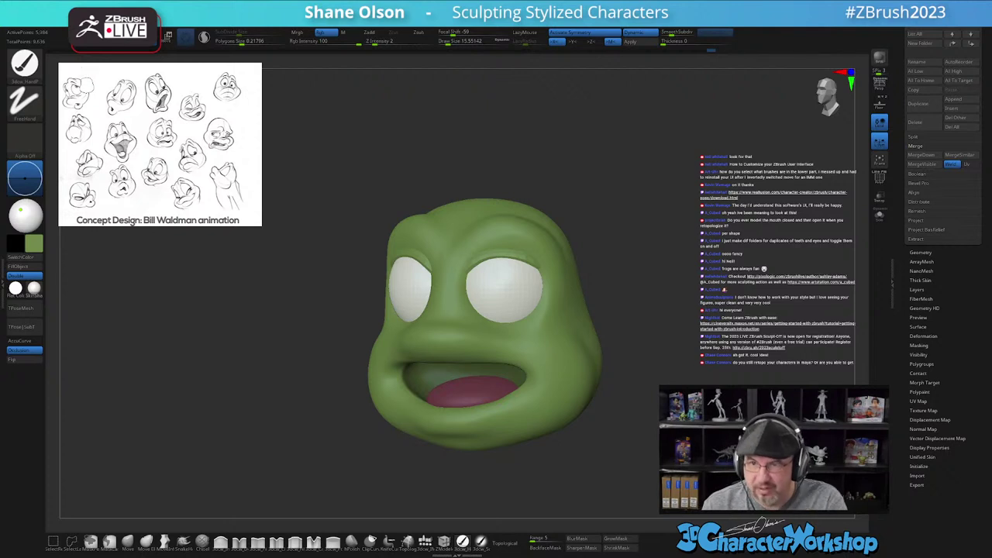
pyautogui.moveTo(703, 303); pyautogui.dragTo(724, 373, button='right')
pyautogui.keyDown('alt'); pyautogui.moveTo(731, 251); pyautogui.dragTo(754, 257, button='right'); pyautogui.keyUp('alt')
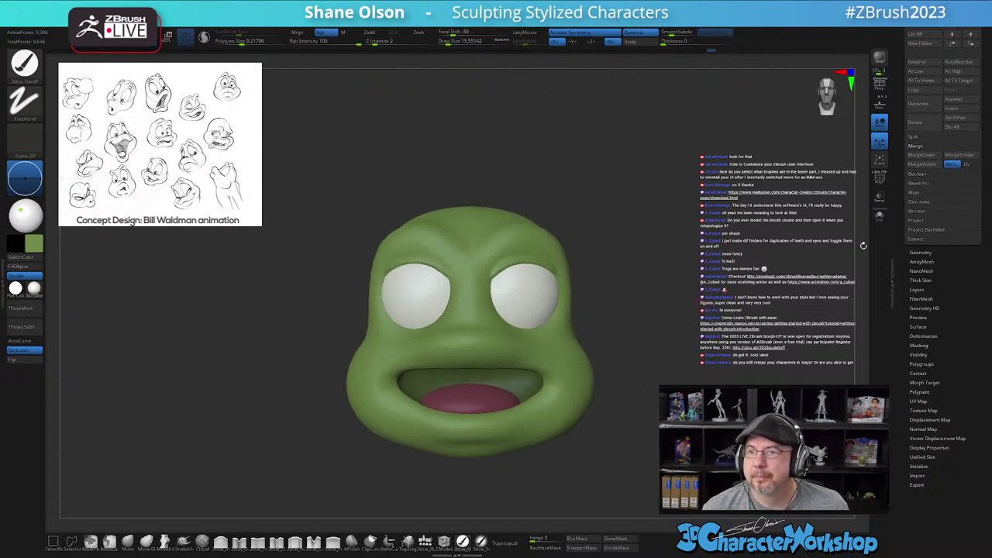
pyautogui.moveTo(901, 148); pyautogui.dragTo(900, 432)
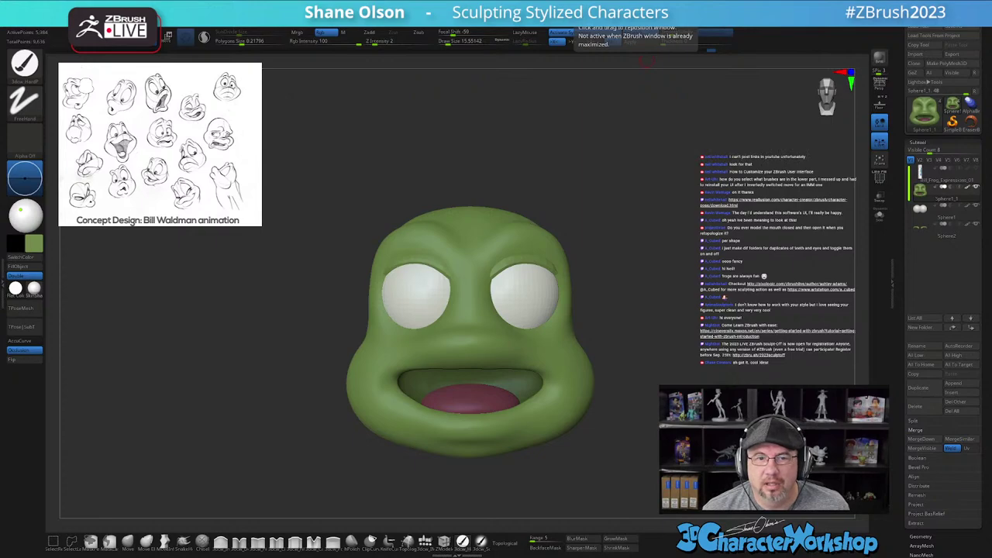
# Step: Switch to the browser, look through the YouTube channel for the ZBrush interface customization videos, and return to ZBrush
pyautogui.moveTo(538, 0); pyautogui.dragTo(542, 35)
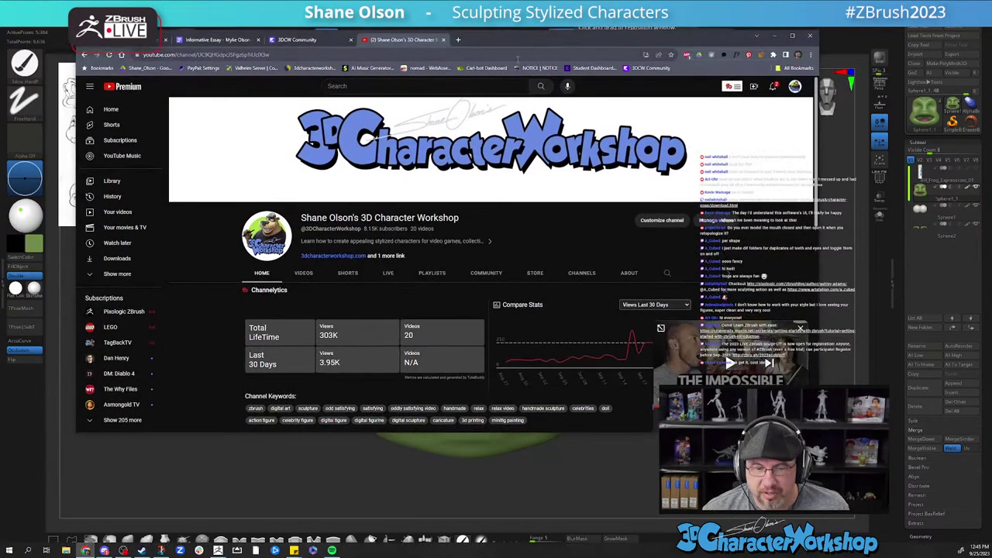
pyautogui.scroll(-6, 476, 262)
pyautogui.scroll(-1, 444, 297)
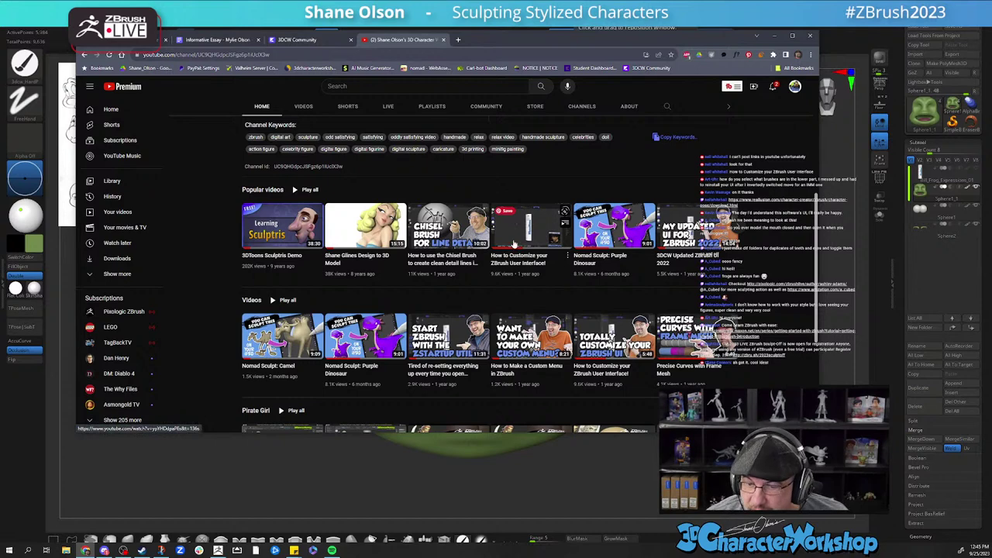
pyautogui.scroll(1, 729, 256)
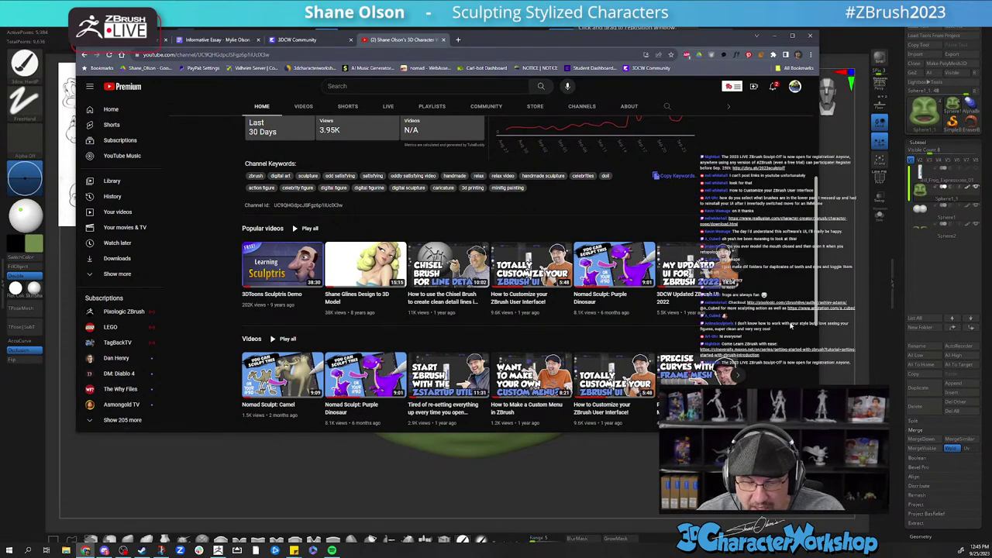
pyautogui.scroll(-1, 778, 332)
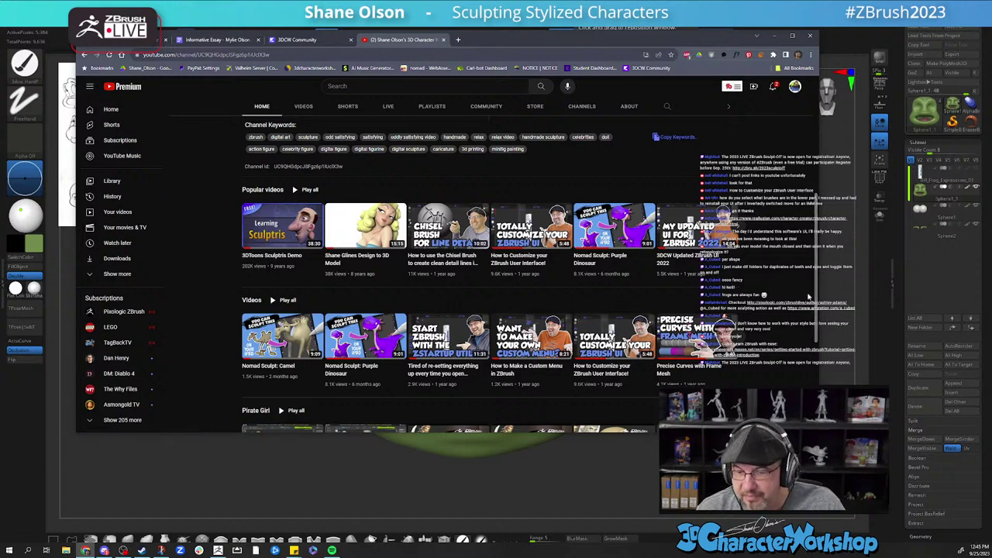
pyautogui.click(608, 16)
# Step: Merge the eyes and eyelids subtools down into the head subtool
pyautogui.keyDown('alt'); pyautogui.moveTo(725, 304); pyautogui.dragTo(682, 271); pyautogui.keyUp('alt')
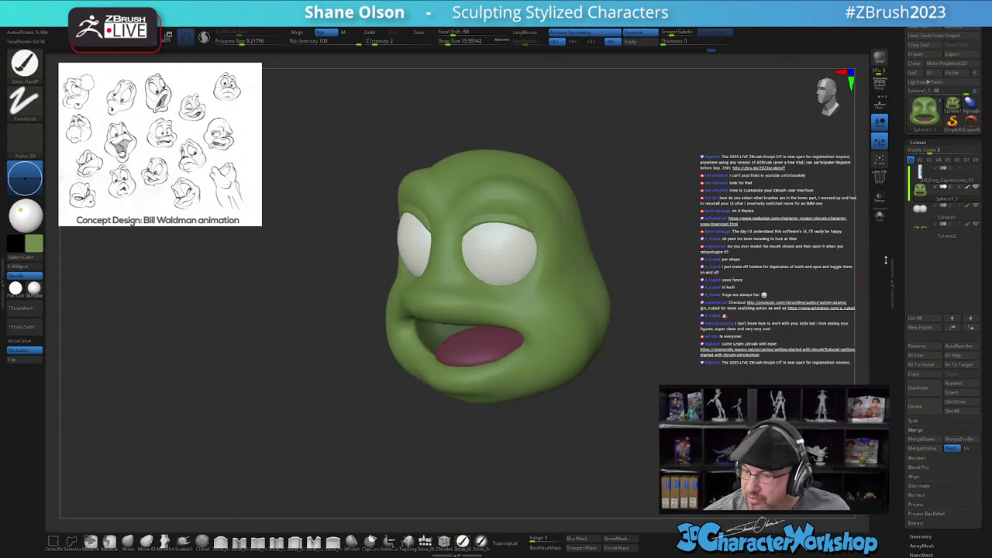
pyautogui.keyDown('alt'); pyautogui.moveTo(725, 181); pyautogui.dragTo(687, 196); pyautogui.keyUp('alt')
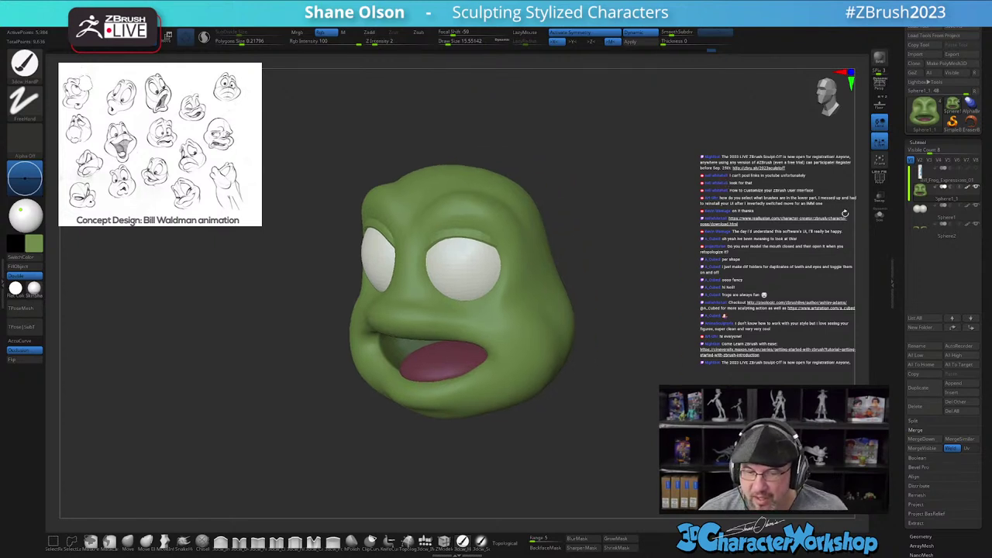
pyautogui.click(927, 440)
pyautogui.click(885, 458)
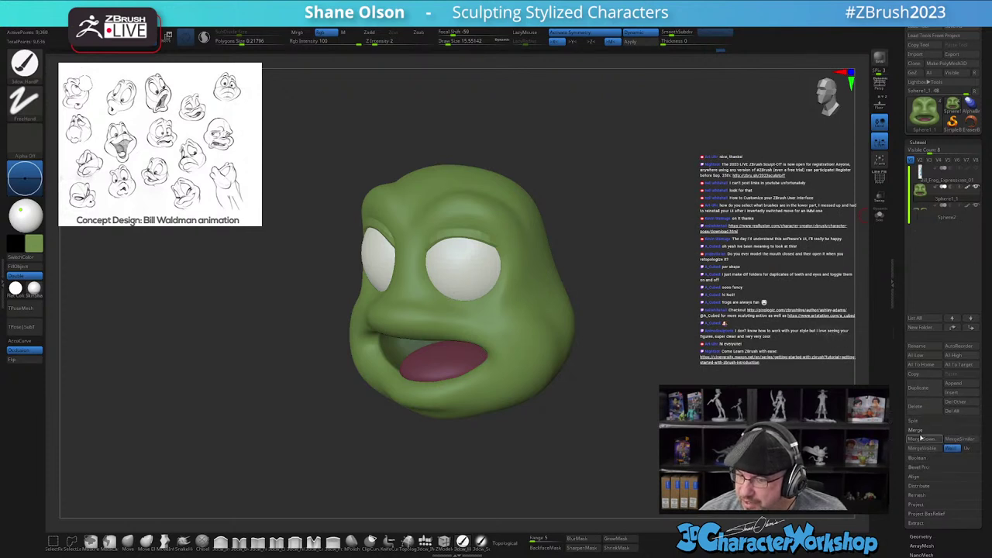
pyautogui.click(923, 441)
pyautogui.click(885, 457)
# Step: Turn on the polyframe display and inspect the merged head's polygroups from the side and front
pyautogui.moveTo(659, 290)
pyautogui.mouseDown()
pyautogui.moveTo(678, 287)
pyautogui.moveTo(622, 275)
pyautogui.moveTo(660, 305)
pyautogui.moveTo(647, 318)
pyautogui.moveTo(660, 319)
pyautogui.moveTo(620, 321)
pyautogui.moveTo(629, 302)
pyautogui.moveTo(642, 303)
pyautogui.moveTo(619, 301)
pyautogui.mouseUp()
pyautogui.hotkey('shift', 'f')
pyautogui.moveTo(644, 267)
pyautogui.mouseDown()
pyautogui.moveTo(642, 286)
pyautogui.moveTo(638, 269)
pyautogui.mouseUp()
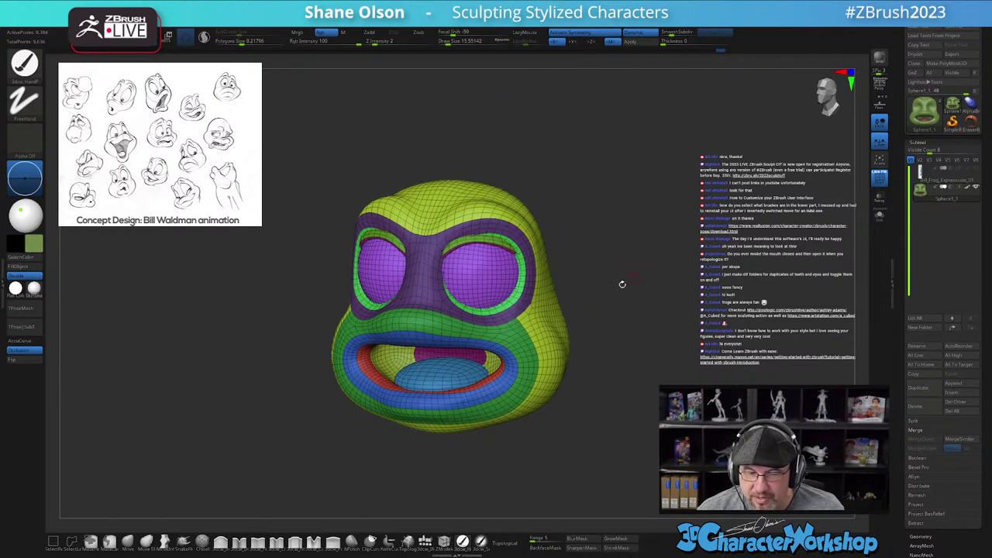
pyautogui.keyDown('shift'); pyautogui.moveTo(670, 302); pyautogui.dragTo(504, 310); pyautogui.keyUp('shift')
pyautogui.keyDown('alt'); pyautogui.moveTo(383, 416); pyautogui.dragTo(389, 388); pyautogui.keyUp('alt')
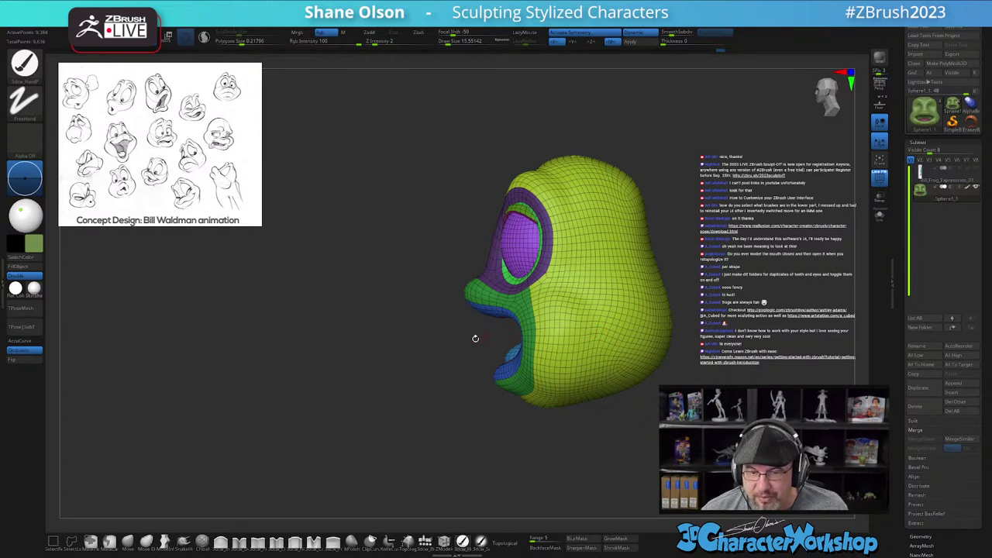
pyautogui.moveTo(388, 390); pyautogui.dragTo(418, 392)
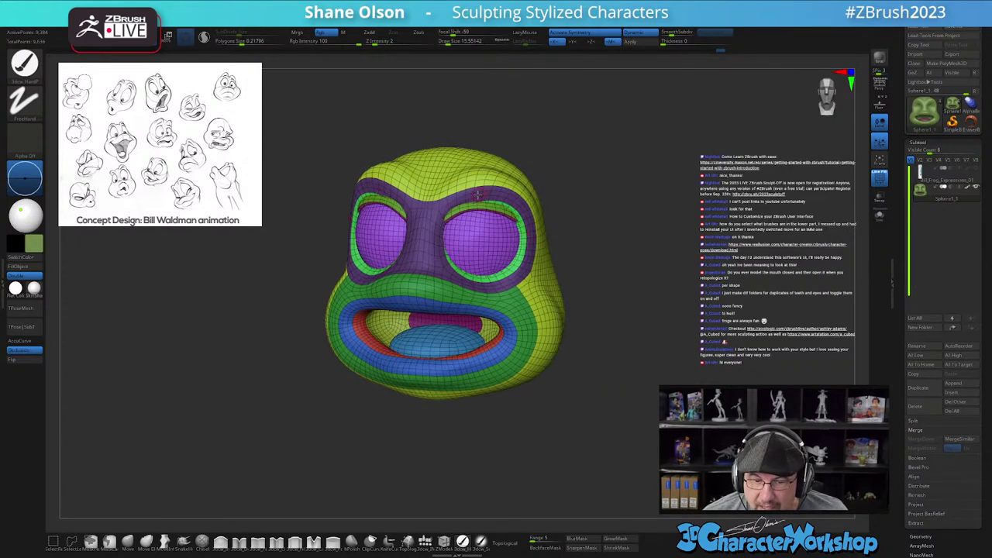
pyautogui.moveTo(672, 274)
pyautogui.mouseDown()
pyautogui.moveTo(715, 285)
pyautogui.moveTo(660, 287)
pyautogui.mouseUp()
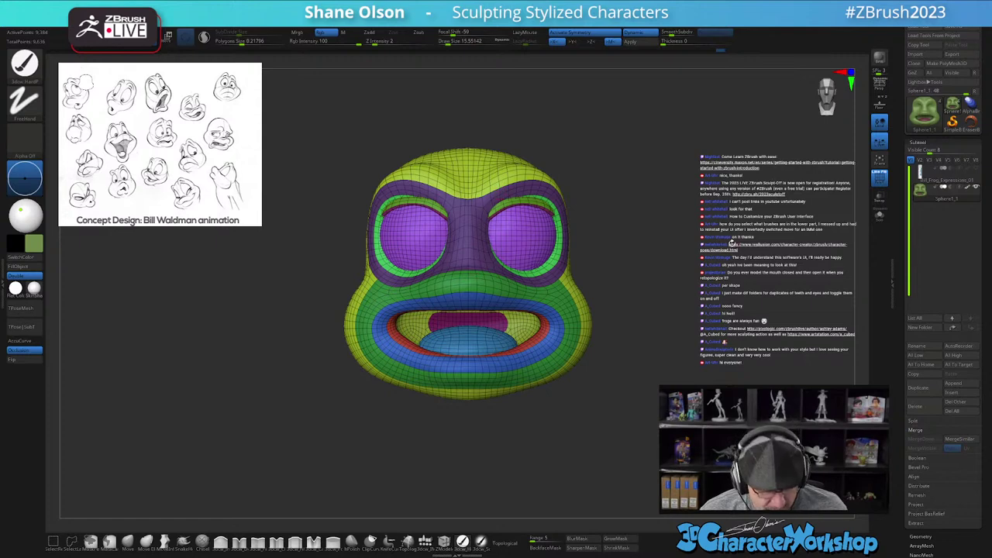
# Step: Regroup the merged head as a single polygroup and split it by separate parts with Auto Groups
pyautogui.hotkey('ctrl', 'w')
pyautogui.moveTo(745, 266)
pyautogui.mouseDown()
pyautogui.moveTo(755, 267)
pyautogui.moveTo(742, 269)
pyautogui.mouseUp()
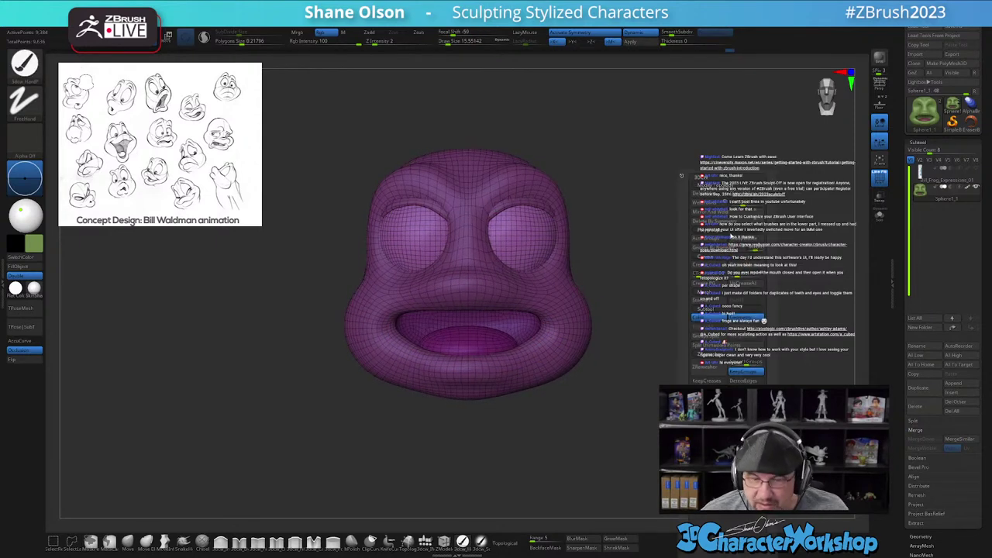
pyautogui.hotkey('shift', 'f')
pyautogui.moveTo(701, 238)
pyautogui.mouseDown()
pyautogui.moveTo(682, 239)
pyautogui.moveTo(703, 241)
pyautogui.mouseUp()
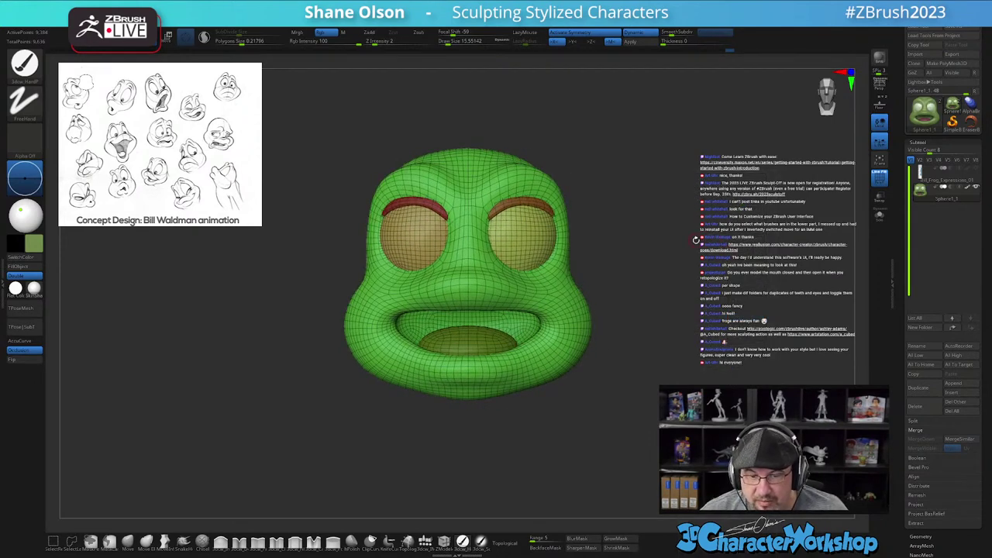
pyautogui.press('space')
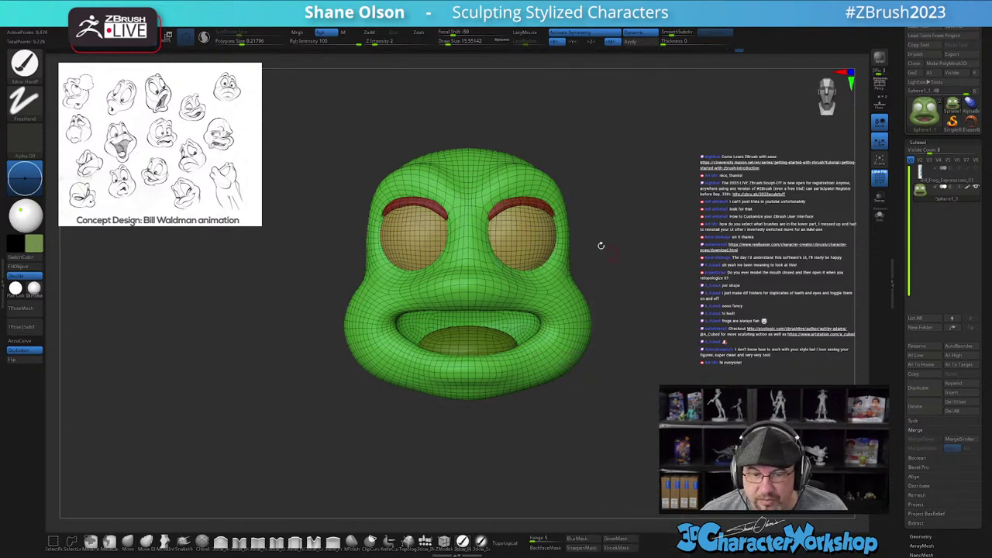
pyautogui.keyDown('ctrl'); pyautogui.keyDown('shift'); pyautogui.click(530, 235); pyautogui.keyUp('shift'); pyautogui.keyUp('ctrl')
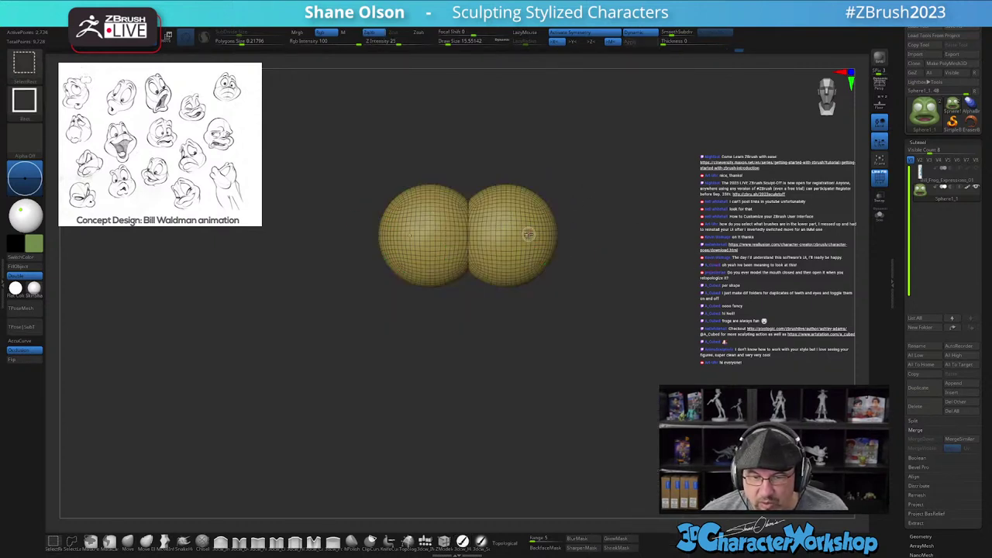
pyautogui.moveTo(649, 207); pyautogui.dragTo(649, 349)
pyautogui.keyDown('alt'); pyautogui.moveTo(678, 274); pyautogui.dragTo(707, 374); pyautogui.keyUp('alt')
pyautogui.press('w')
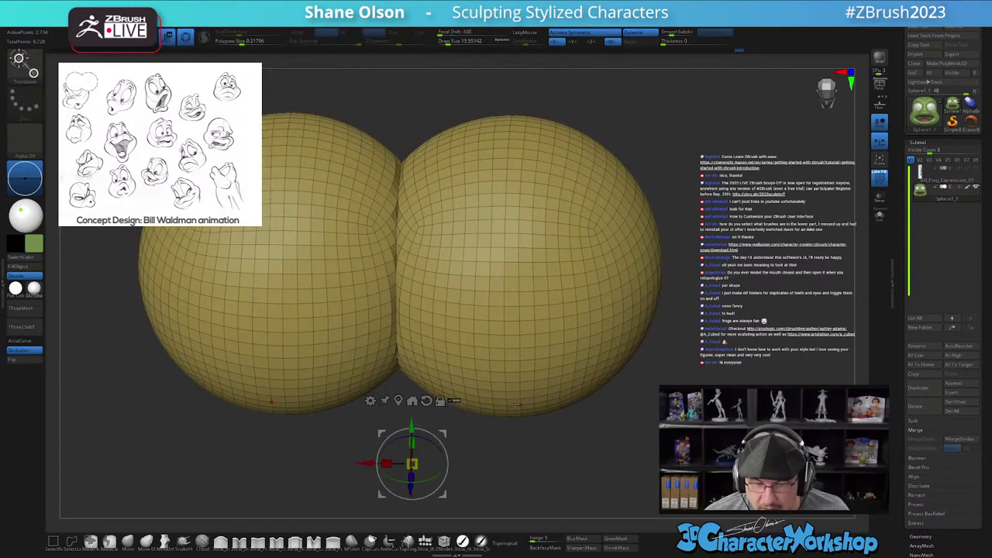
pyautogui.keyDown('alt'); pyautogui.moveTo(448, 431); pyautogui.dragTo(679, 446); pyautogui.keyUp('alt')
pyautogui.moveTo(598, 477); pyautogui.dragTo(628, 478)
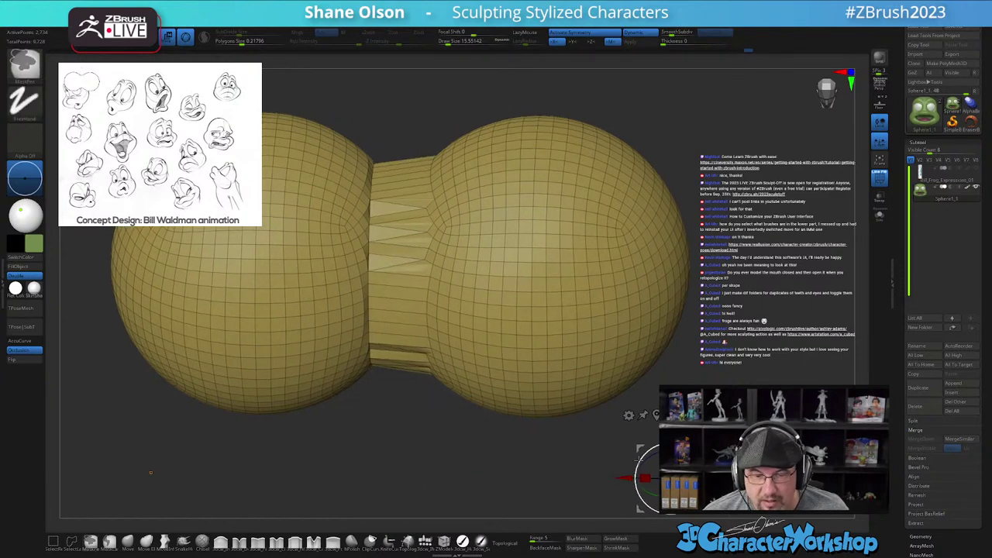
pyautogui.hotkey('ctrl', 'z')
pyautogui.moveTo(790, 340); pyautogui.dragTo(780, 314)
pyautogui.hotkey('ctrl', 'z')
pyautogui.keyDown('alt'); pyautogui.moveTo(720, 262); pyautogui.dragTo(746, 335); pyautogui.keyUp('alt')
pyautogui.hotkey('ctrl', 'z')
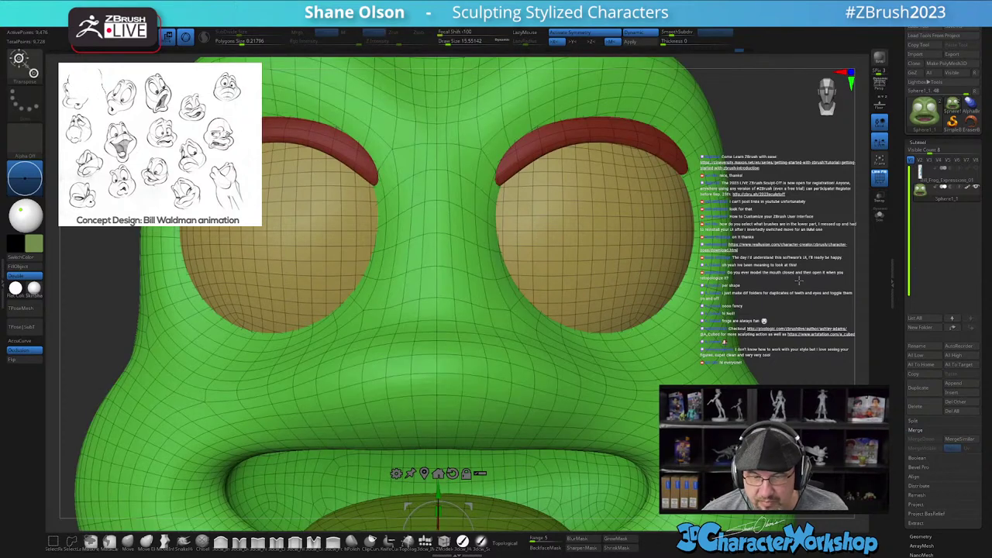
pyautogui.hotkey('ctrl', 'z')
# Step: Isolate both upper eyelids, combine them into one shared polygroup, and show the whole head again
pyautogui.moveTo(814, 298)
pyautogui.keyDown('alt'); pyautogui.mouseDown()
pyautogui.moveTo(615, 386)
pyautogui.moveTo(618, 348)
pyautogui.mouseUp(); pyautogui.keyUp('alt')
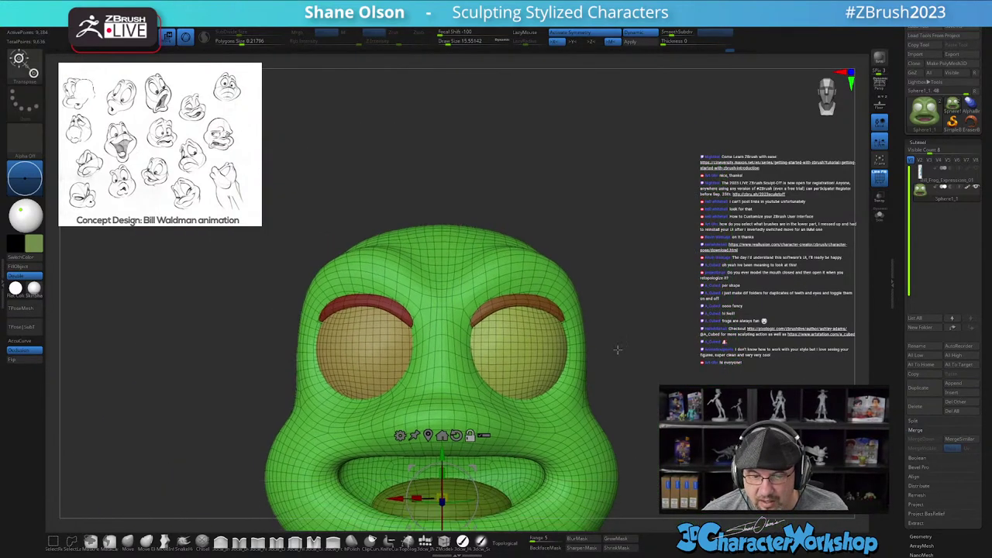
pyautogui.press('q')
pyautogui.keyDown('ctrl'); pyautogui.keyDown('shift'); pyautogui.click(517, 303); pyautogui.keyUp('shift'); pyautogui.keyUp('ctrl')
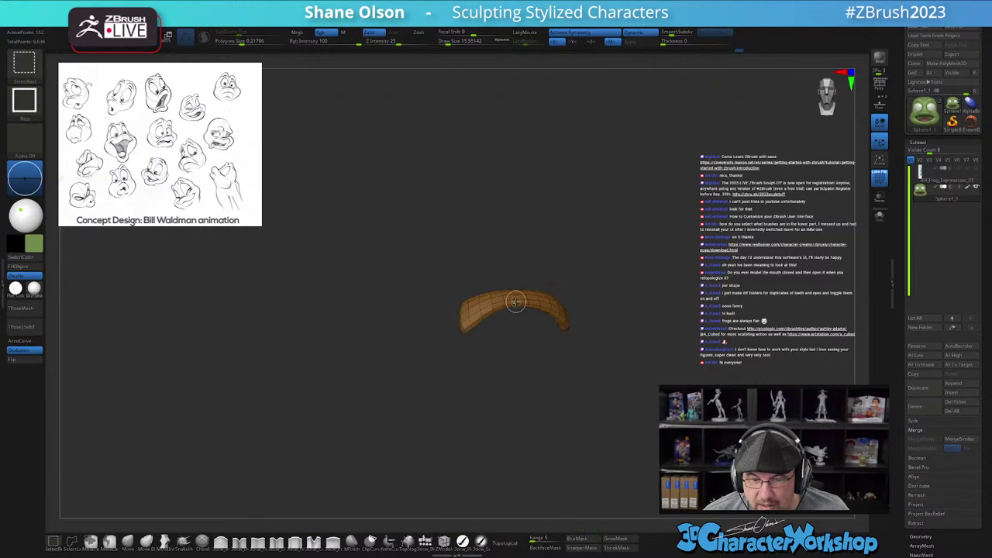
pyautogui.keyDown('ctrl'); pyautogui.keyDown('shift'); pyautogui.click(516, 301); pyautogui.keyUp('shift'); pyautogui.keyUp('ctrl')
pyautogui.keyDown('ctrl'); pyautogui.keyDown('shift'); pyautogui.click(388, 314); pyautogui.keyUp('shift'); pyautogui.keyUp('ctrl')
pyautogui.hotkey('ctrl', 'z')
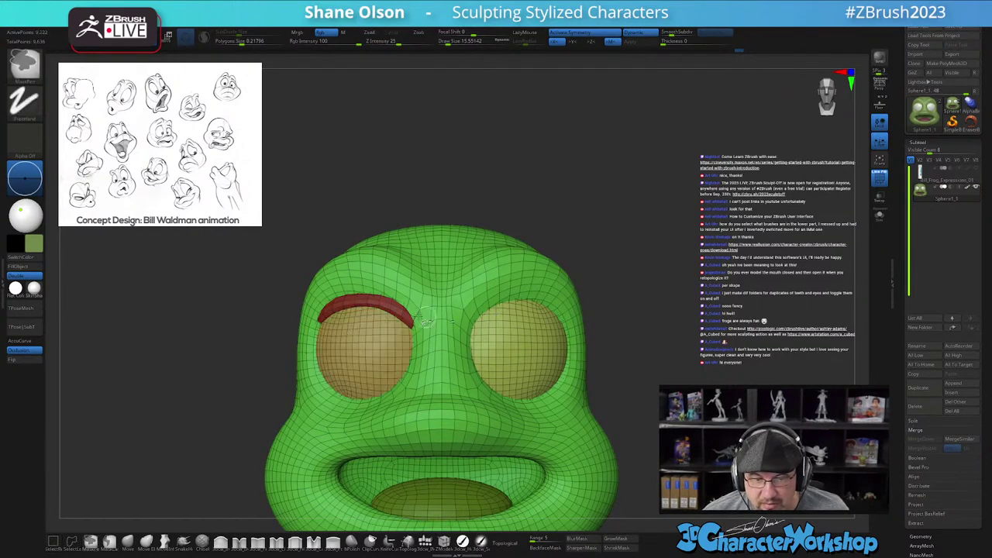
pyautogui.keyDown('ctrl'); pyautogui.keyDown('shift'); pyautogui.click(380, 302); pyautogui.keyUp('shift'); pyautogui.keyUp('ctrl')
pyautogui.keyDown('ctrl'); pyautogui.keyDown('shift'); pyautogui.moveTo(668, 250); pyautogui.dragTo(742, 385); pyautogui.keyUp('shift'); pyautogui.keyUp('ctrl')
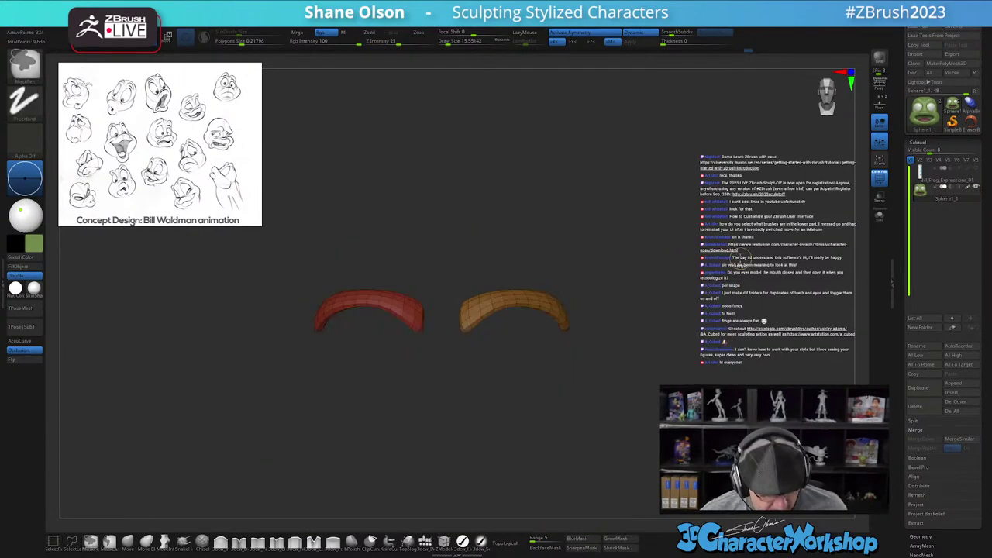
pyautogui.hotkey('ctrl', 'w')
pyautogui.keyDown('ctrl'); pyautogui.keyDown('shift'); pyautogui.click(749, 273); pyautogui.keyUp('shift'); pyautogui.keyUp('ctrl')
# Step: Hide the tongue so that only the head, eyes and eyelids are shown in side view
pyautogui.keyDown('alt'); pyautogui.moveTo(758, 311); pyautogui.dragTo(570, 435); pyautogui.keyUp('alt')
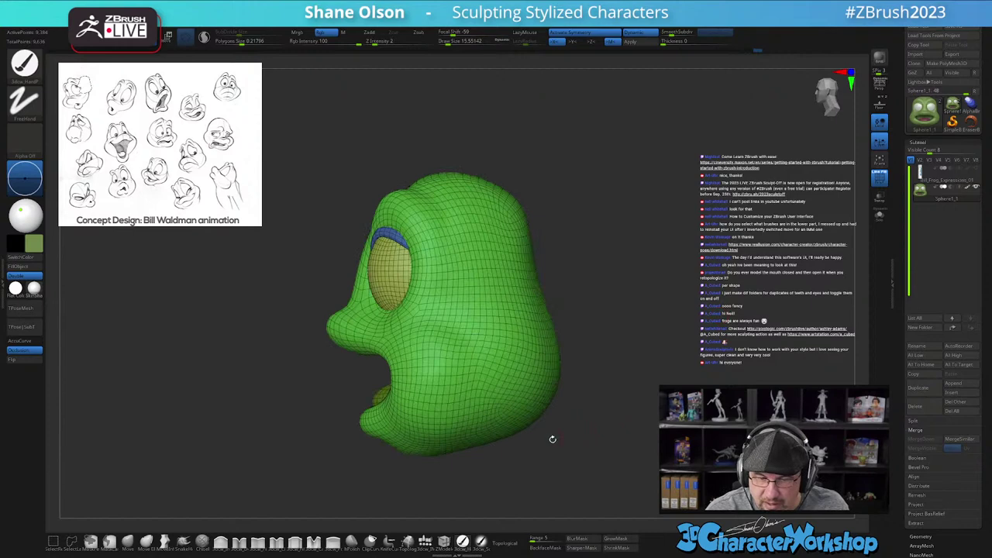
pyautogui.moveTo(331, 372)
pyautogui.keyDown('ctrl'); pyautogui.mouseDown()
pyautogui.moveTo(436, 501)
pyautogui.moveTo(594, 490)
pyautogui.moveTo(592, 476)
pyautogui.moveTo(622, 463)
pyautogui.mouseUp(); pyautogui.keyUp('ctrl')
pyautogui.keyDown('ctrl'); pyautogui.keyDown('shift'); pyautogui.click(437, 393); pyautogui.keyUp('shift'); pyautogui.keyUp('ctrl')
pyautogui.keyDown('ctrl'); pyautogui.keyDown('shift'); pyautogui.moveTo(529, 392); pyautogui.dragTo(550, 406); pyautogui.keyUp('shift'); pyautogui.keyUp('ctrl')
pyautogui.moveTo(623, 431); pyautogui.dragTo(595, 436)
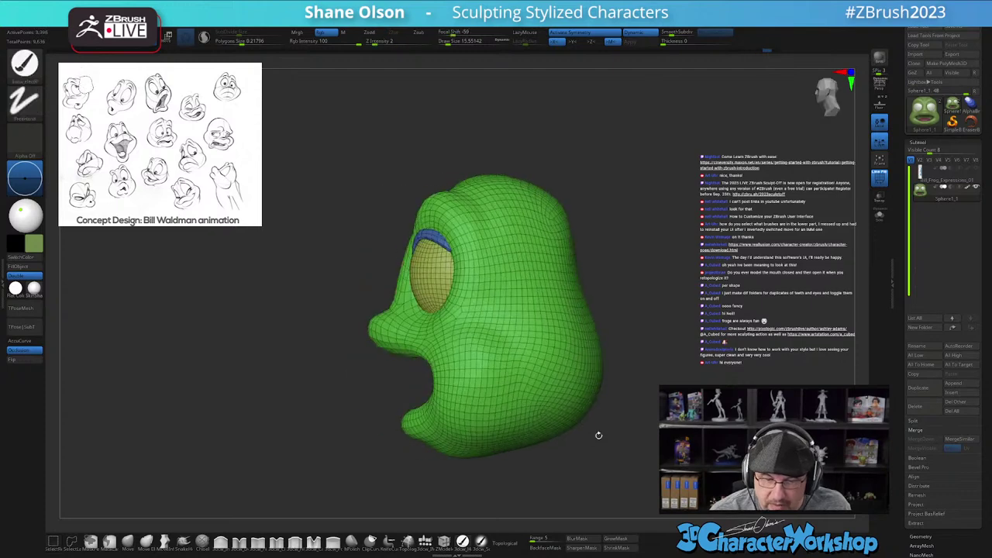
# Step: Mask the lower jaw below the mouth, turn it into its own polygroup, and unhide the tongue
pyautogui.click(109, 543)
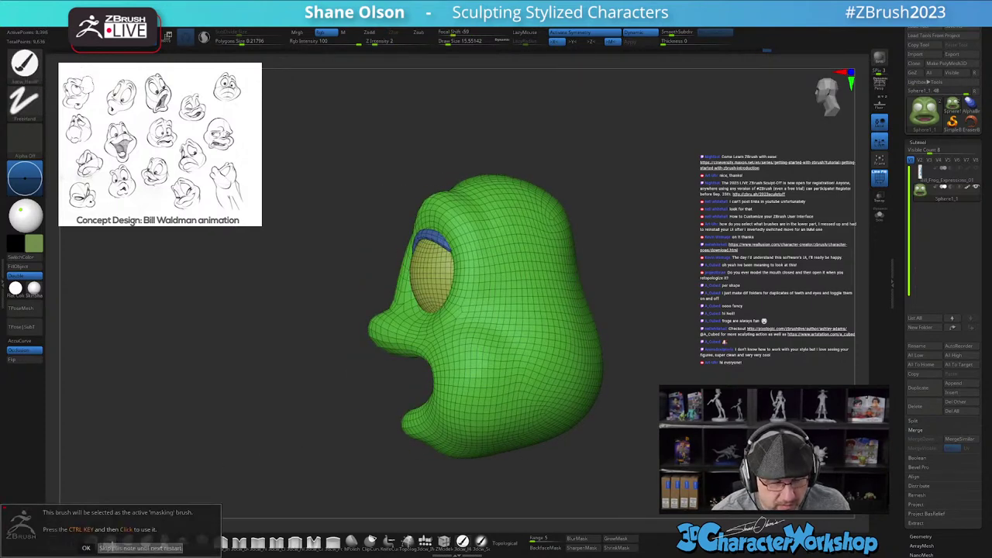
pyautogui.moveTo(421, 378)
pyautogui.keyDown('ctrl'); pyautogui.mouseDown()
pyautogui.moveTo(331, 421)
pyautogui.moveTo(655, 389)
pyautogui.moveTo(655, 372)
pyautogui.moveTo(686, 386)
pyautogui.mouseUp(); pyautogui.keyUp('ctrl')
pyautogui.hotkey('ctrl', 'w')
pyautogui.press('ctrl')
pyautogui.hotkey('ctrl', 'z')
pyautogui.hotkey('ctrl', 'w')
pyautogui.moveTo(628, 380); pyautogui.dragTo(698, 380)
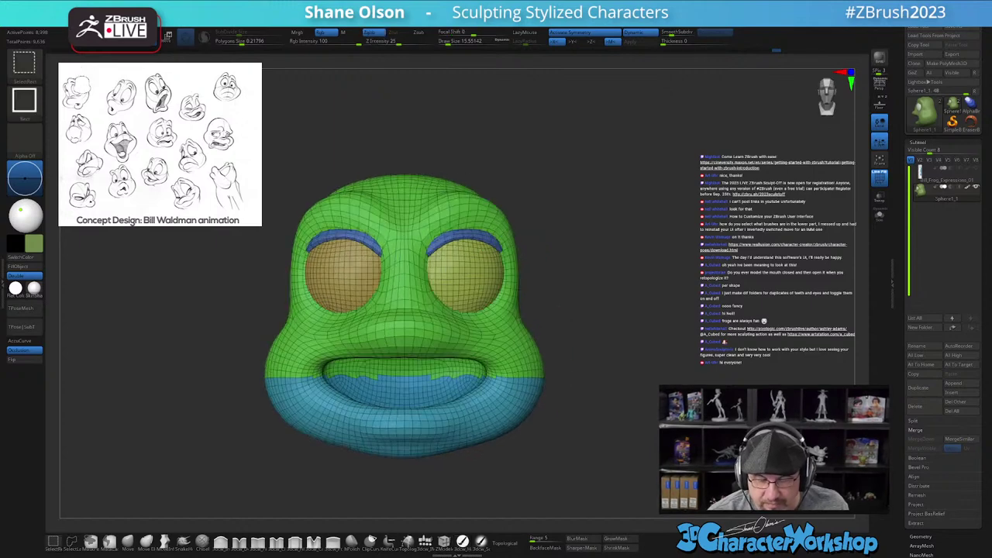
pyautogui.keyDown('ctrl'); pyautogui.keyDown('shift'); pyautogui.click(621, 380); pyautogui.keyUp('shift'); pyautogui.keyUp('ctrl')
pyautogui.press('p')
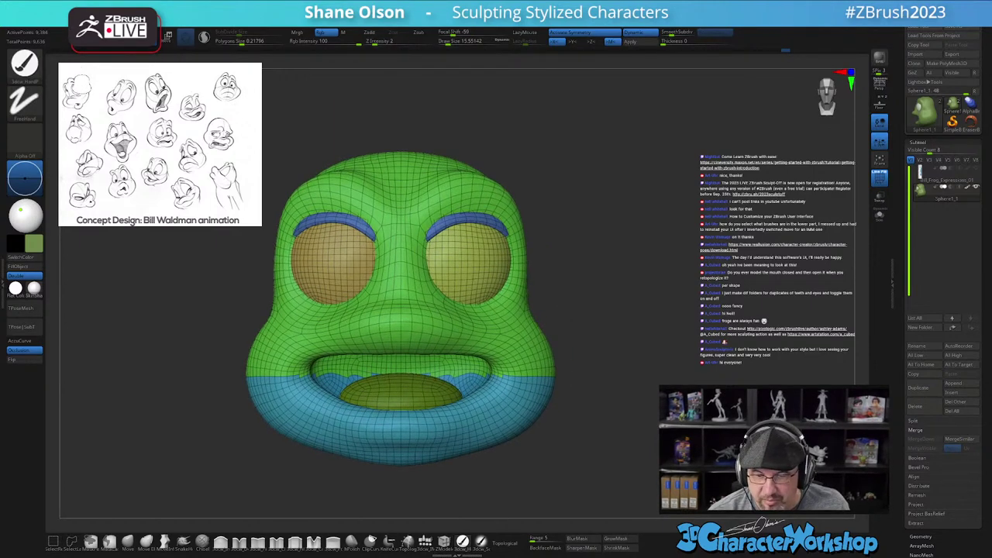
# Step: Apply Dynamic Subdiv as real geometry, subdivide the head twice more, and turn off the polyframe display
pyautogui.moveTo(669, 319)
pyautogui.keyDown('alt'); pyautogui.mouseDown()
pyautogui.moveTo(683, 313)
pyautogui.moveTo(683, 323)
pyautogui.mouseUp(); pyautogui.keyUp('alt')
pyautogui.press('s')
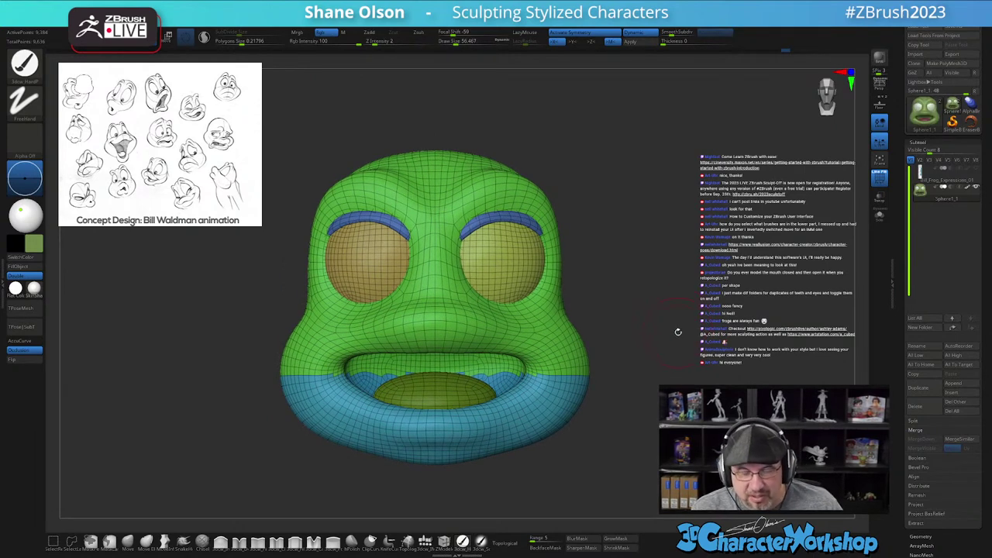
pyautogui.moveTo(681, 314); pyautogui.dragTo(668, 314)
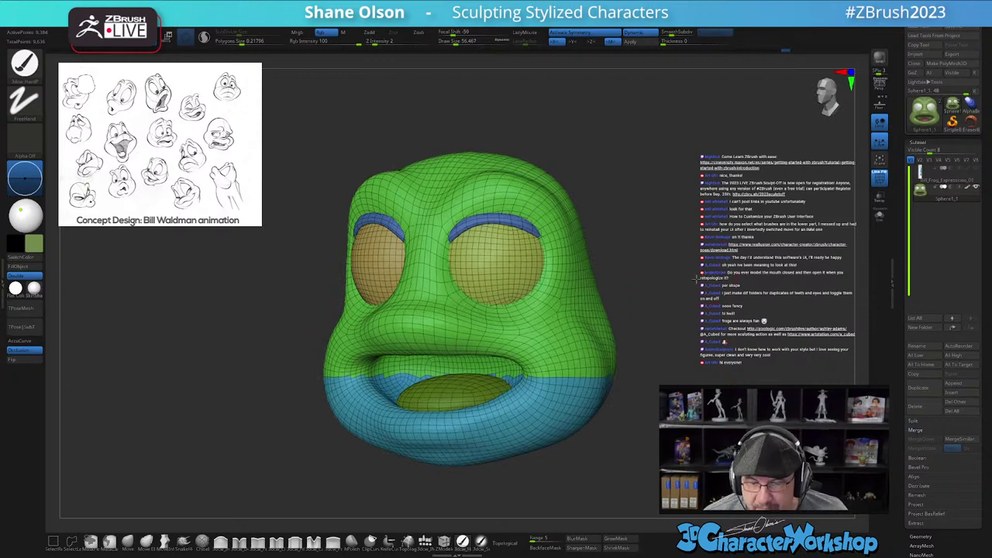
pyautogui.keyDown('alt'); pyautogui.moveTo(702, 272); pyautogui.dragTo(688, 291); pyautogui.keyUp('alt')
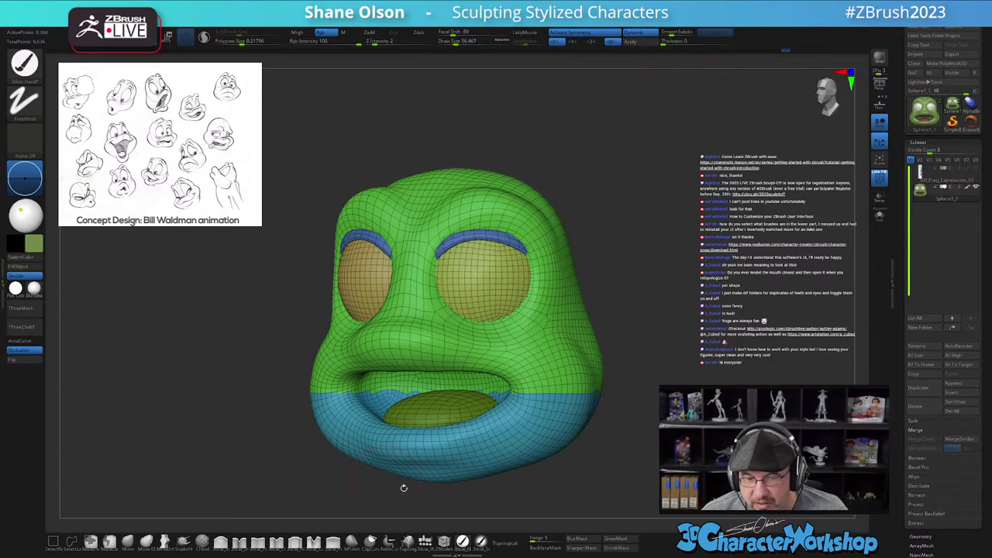
pyautogui.keyDown('alt'); pyautogui.moveTo(712, 368); pyautogui.dragTo(659, 380); pyautogui.keyUp('alt')
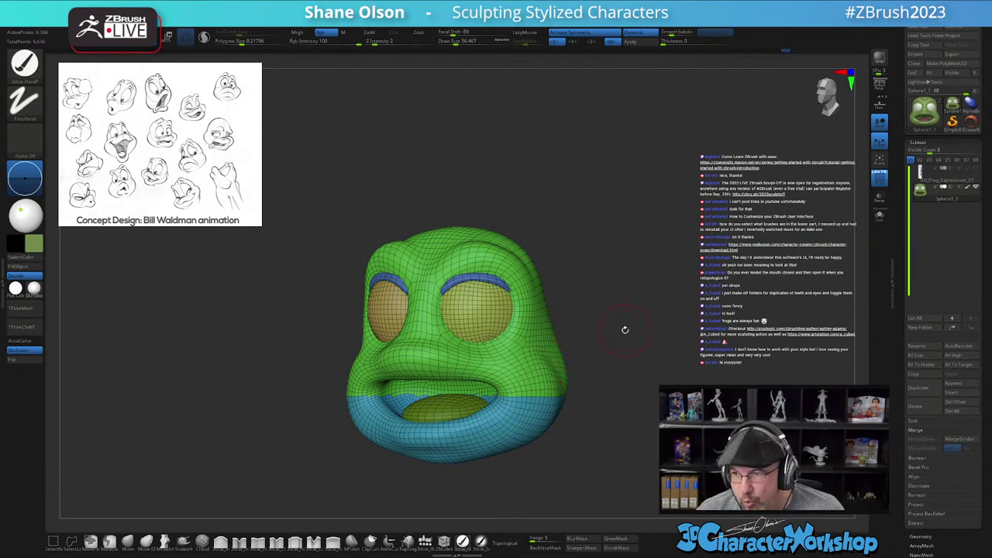
pyautogui.moveTo(621, 326); pyautogui.dragTo(658, 315)
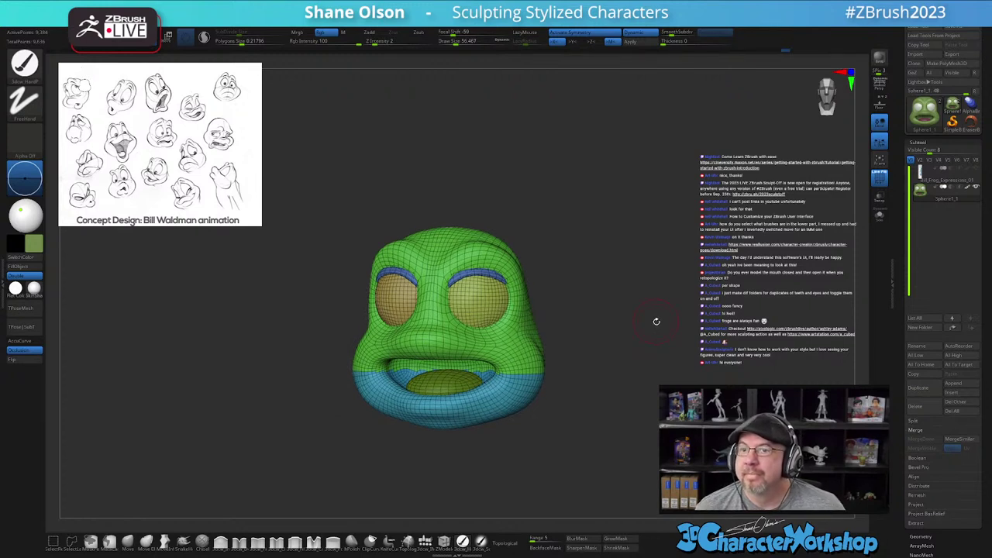
pyautogui.click(633, 42)
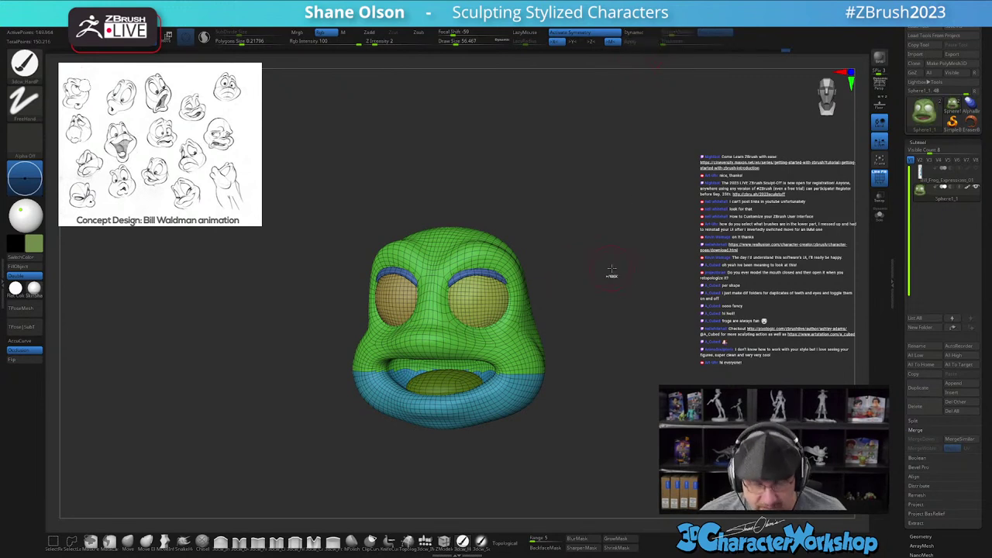
pyautogui.hotkey('ctrl', 'd')
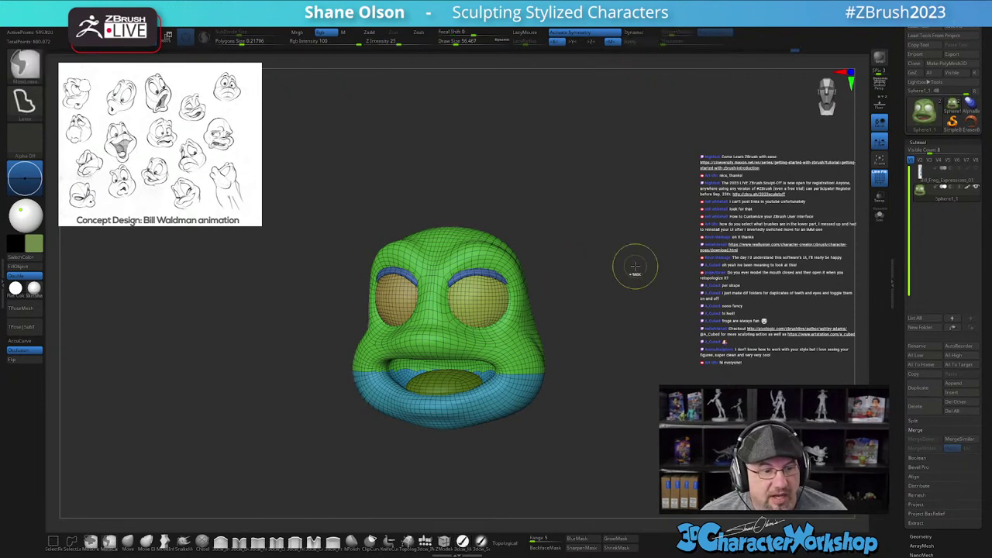
pyautogui.hotkey('ctrl', 'd')
pyautogui.moveTo(656, 227)
pyautogui.mouseDown()
pyautogui.moveTo(664, 227)
pyautogui.moveTo(662, 246)
pyautogui.mouseUp()
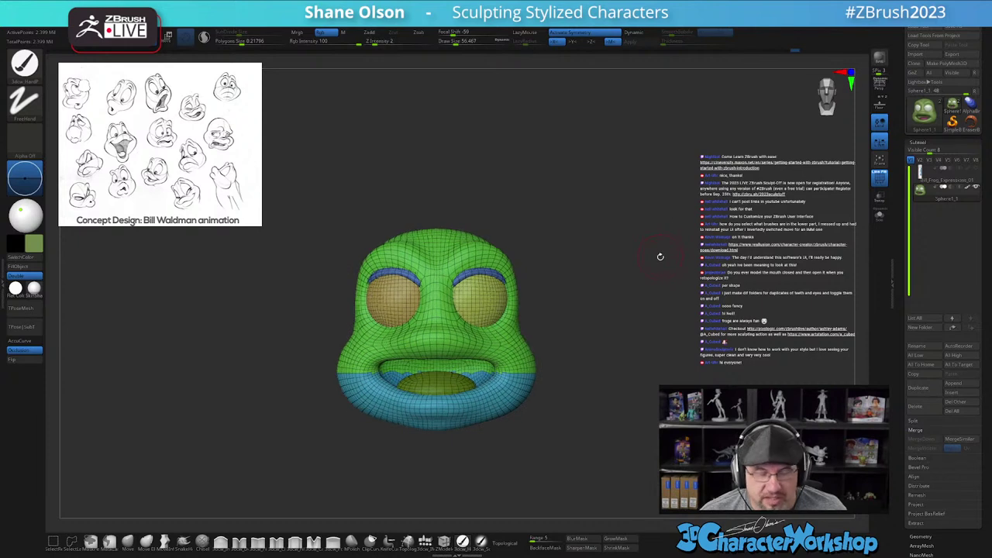
pyautogui.hotkey('shift', 'f')
pyautogui.moveTo(653, 306)
pyautogui.mouseDown()
pyautogui.moveTo(645, 306)
pyautogui.moveTo(653, 304)
pyautogui.mouseUp()
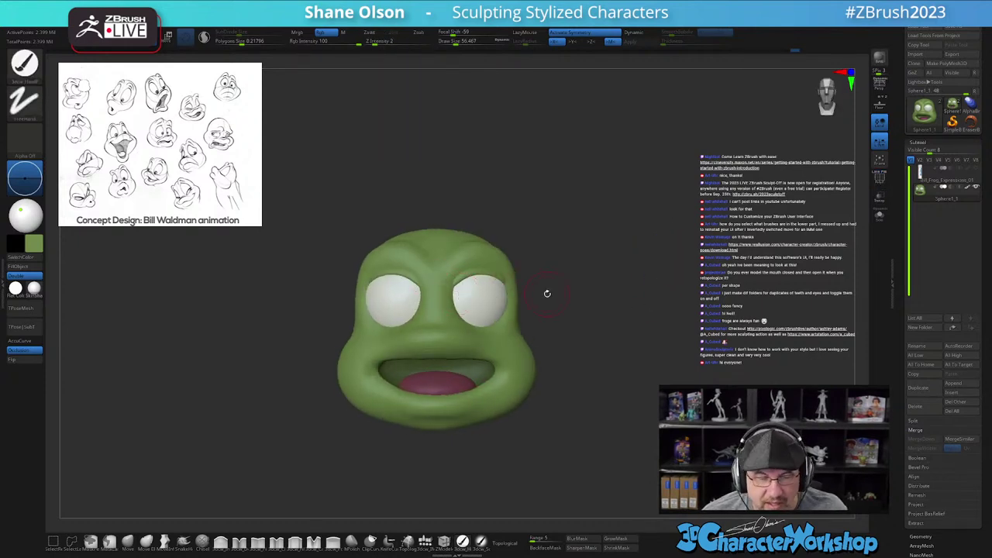
# Step: Reduce the brush draw size to about 15.55 and choose a dark navy blue as the paint colour
pyautogui.keyDown('alt'); pyautogui.moveTo(575, 210); pyautogui.dragTo(649, 288); pyautogui.keyUp('alt')
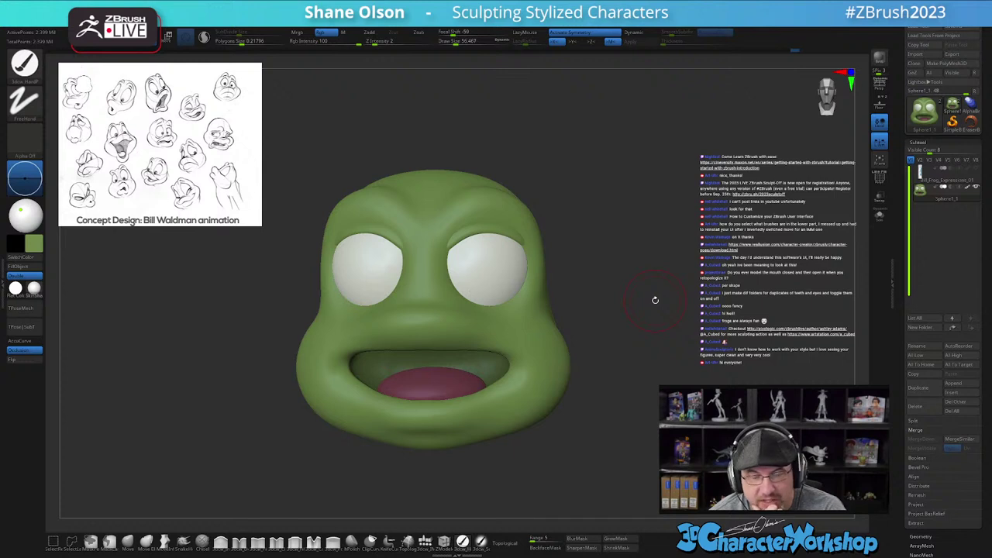
pyautogui.moveTo(652, 363); pyautogui.dragTo(627, 378)
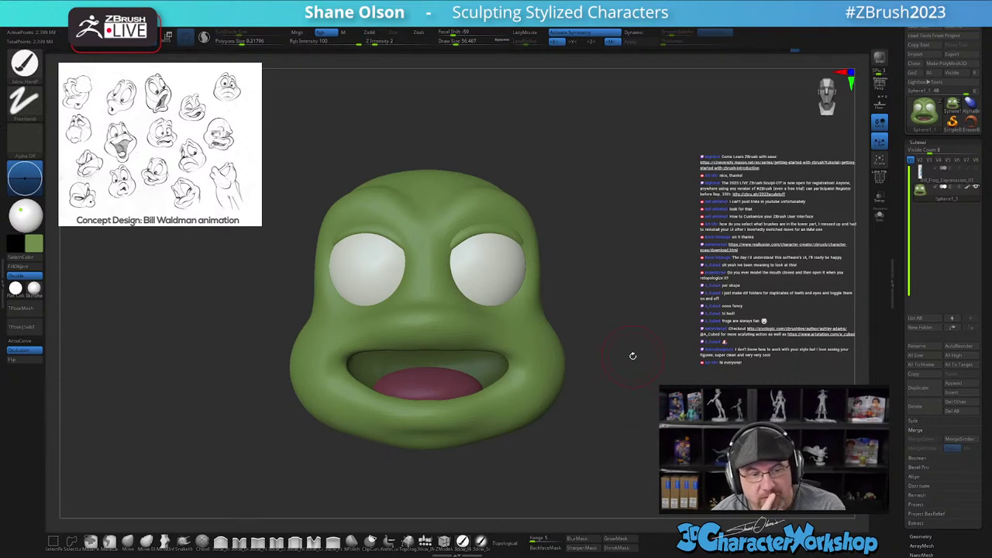
pyautogui.keyDown('alt'); pyautogui.moveTo(607, 347); pyautogui.dragTo(611, 356); pyautogui.keyUp('alt')
pyautogui.press('s')
pyautogui.moveTo(624, 335)
pyautogui.keyDown('alt'); pyautogui.mouseDown()
pyautogui.moveTo(654, 336)
pyautogui.moveTo(645, 334)
pyautogui.moveTo(654, 282)
pyautogui.moveTo(643, 332)
pyautogui.moveTo(604, 311)
pyautogui.moveTo(611, 266)
pyautogui.mouseUp(); pyautogui.keyUp('alt')
pyautogui.press('s')
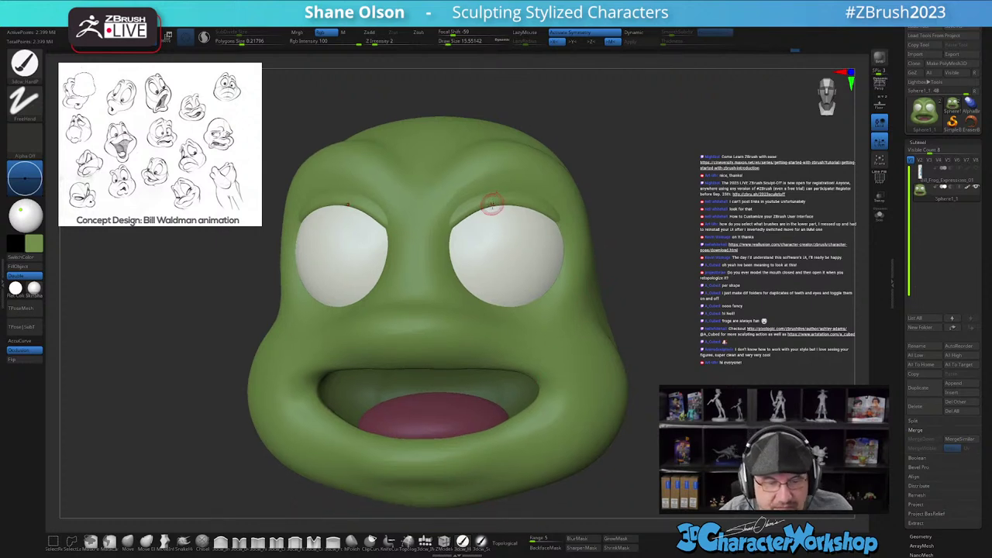
pyautogui.moveTo(508, 246); pyautogui.dragTo(520, 246, button='right')
pyautogui.click(37, 242)
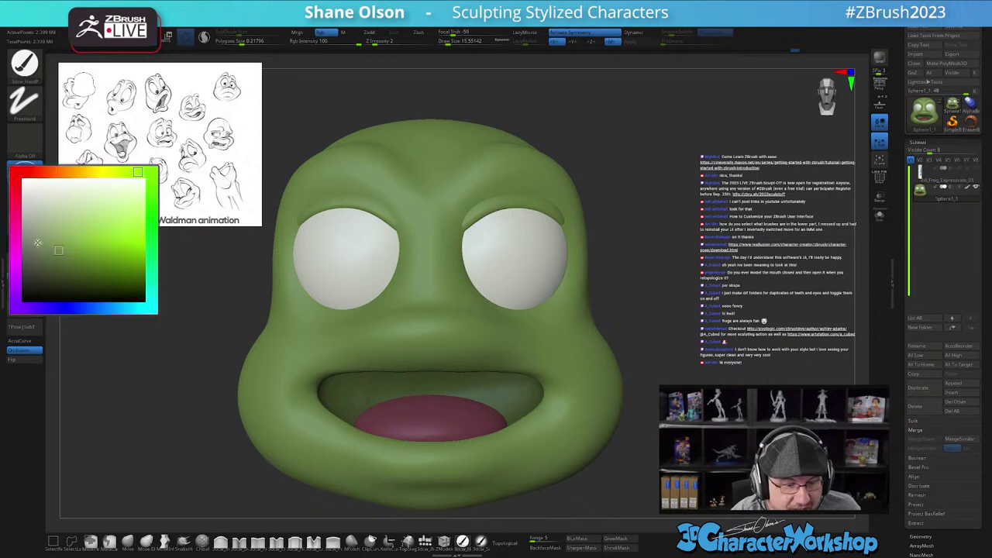
pyautogui.moveTo(78, 310); pyautogui.dragTo(82, 308)
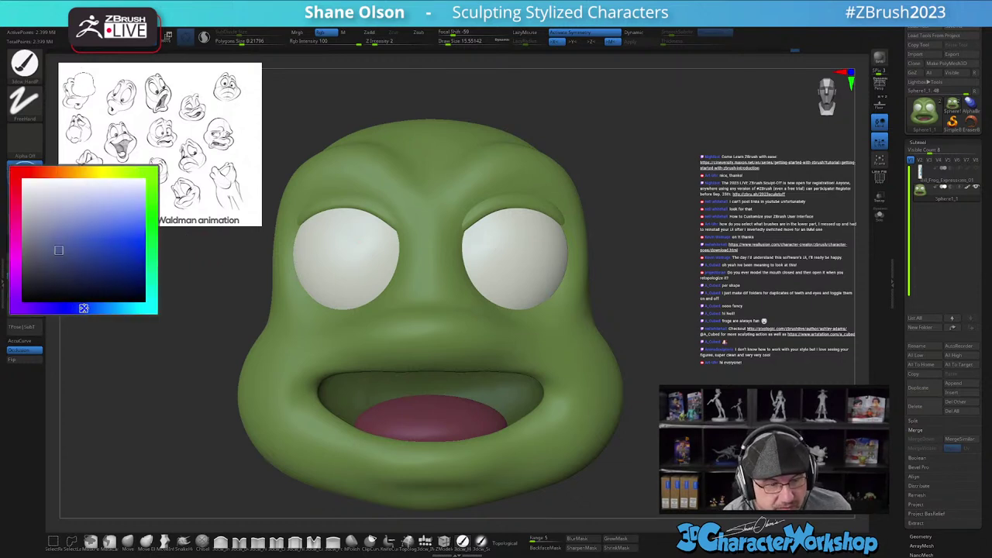
pyautogui.moveTo(60, 263); pyautogui.dragTo(47, 281)
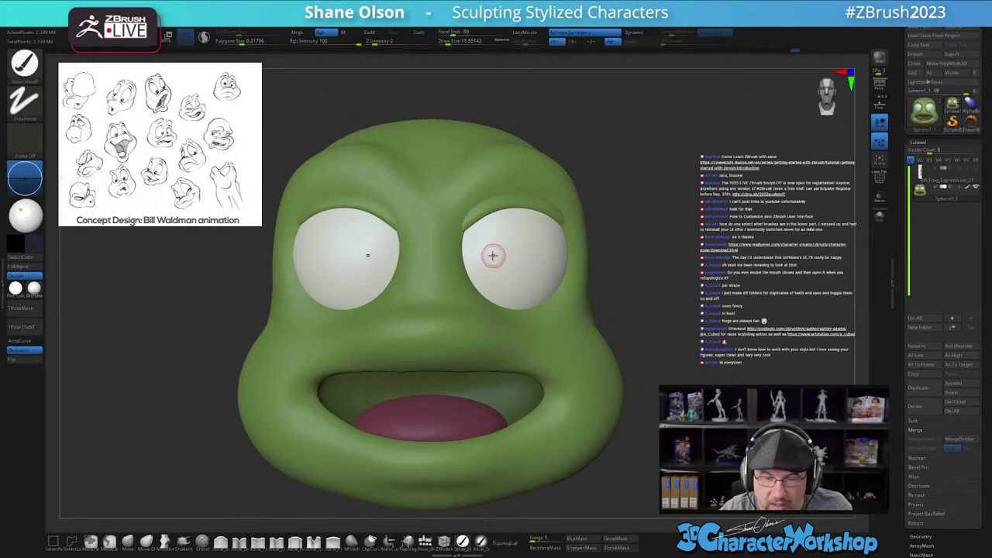
# Step: Paint symmetrical round navy pupils near the inner sides of both eyes, enlarging the brush to about 19.55
pyautogui.click(489, 256)
pyautogui.moveTo(489, 256); pyautogui.dragTo(490, 255)
pyautogui.moveTo(685, 323); pyautogui.dragTo(721, 335)
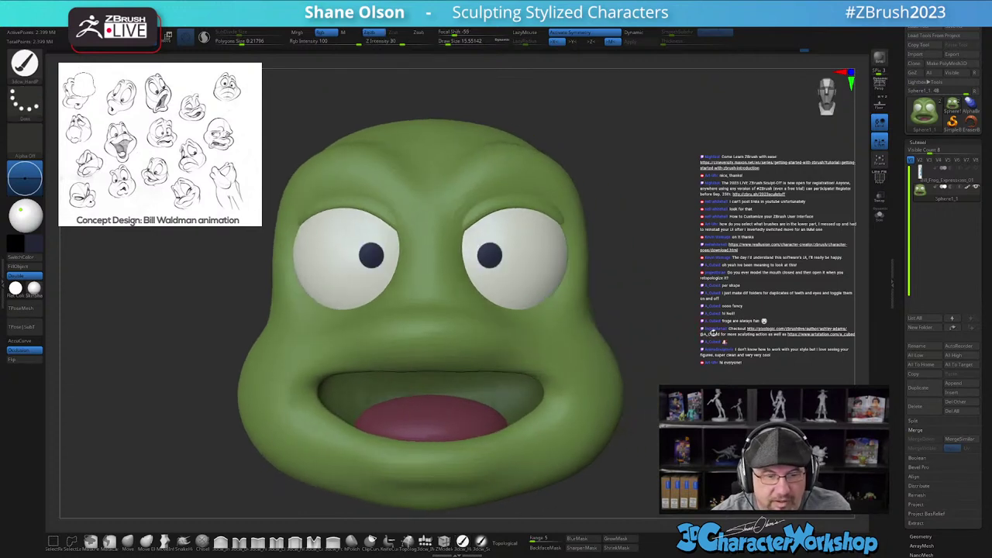
pyautogui.press(']')
pyautogui.press(']')
pyautogui.press(']')
pyautogui.press(']')
pyautogui.moveTo(489, 254); pyautogui.dragTo(490, 255)
pyautogui.moveTo(691, 328)
pyautogui.mouseDown()
pyautogui.moveTo(679, 327)
pyautogui.moveTo(719, 325)
pyautogui.moveTo(695, 326)
pyautogui.mouseUp()
# Step: Mask the painted pupils with Mask By Polypaint, sampling the navy pupil colour from the head preview
pyautogui.moveTo(540, 262)
pyautogui.mouseDown(button='right')
pyautogui.moveTo(540, 279)
pyautogui.moveTo(538, 243)
pyautogui.moveTo(549, 277)
pyautogui.mouseUp(button='right')
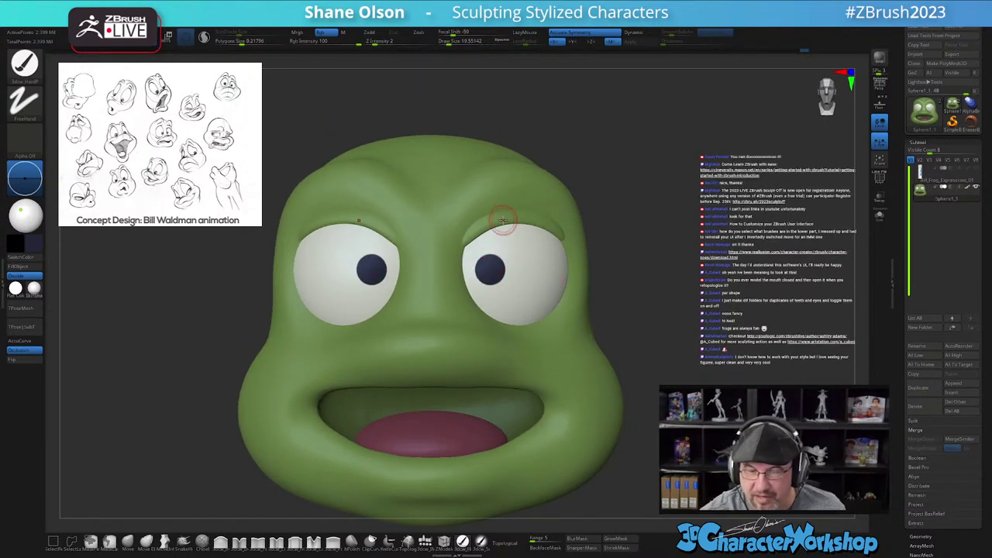
pyautogui.moveTo(505, 232)
pyautogui.keyDown('ctrl'); pyautogui.mouseDown(button='right')
pyautogui.moveTo(503, 261)
pyautogui.moveTo(493, 261)
pyautogui.mouseUp(button='right'); pyautogui.keyUp('ctrl')
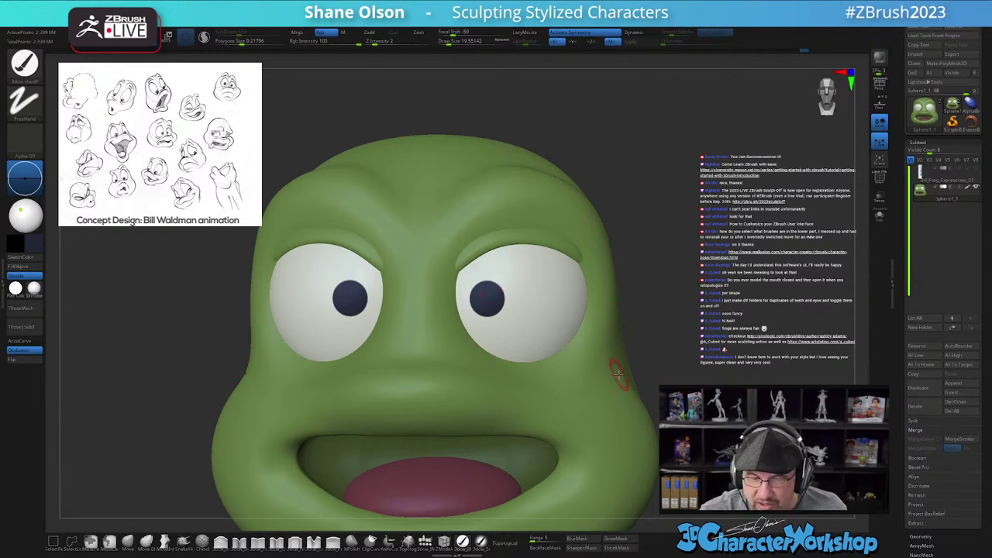
pyautogui.moveTo(899, 365); pyautogui.dragTo(895, 259)
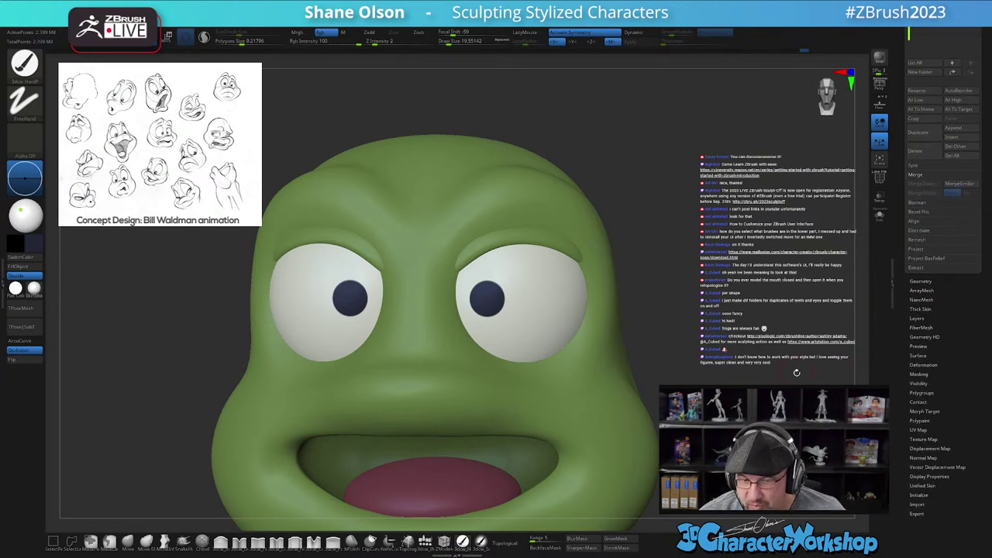
pyautogui.click(920, 375)
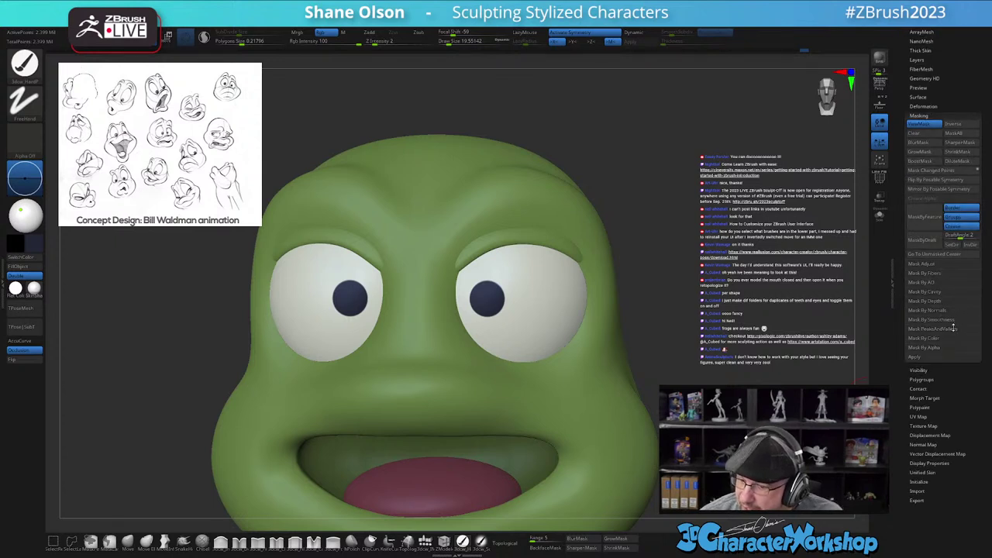
pyautogui.click(939, 339)
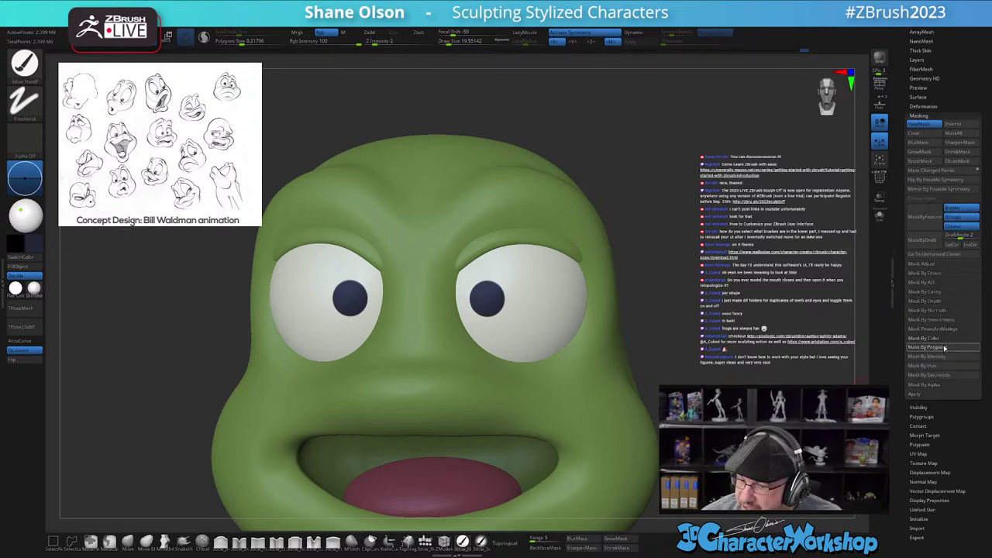
pyautogui.click(945, 349)
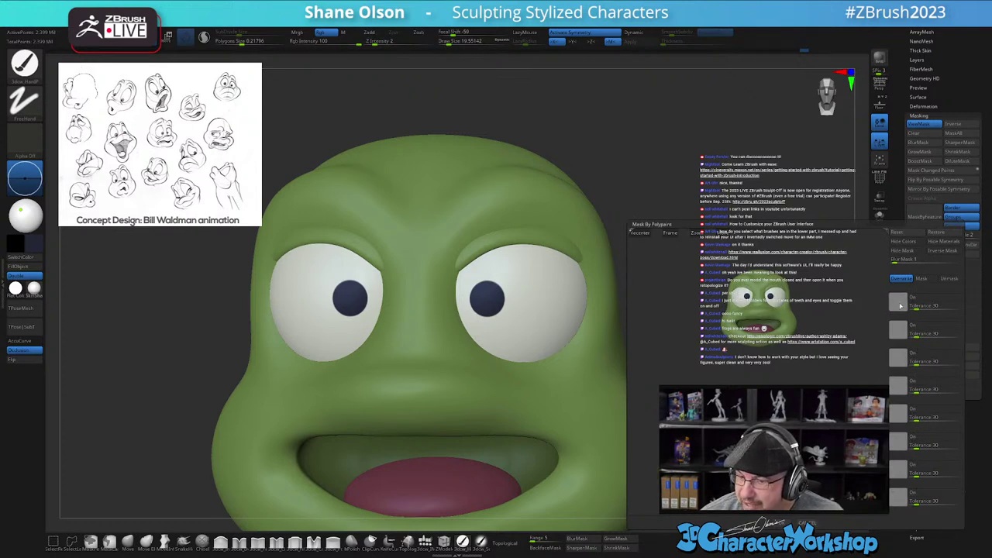
pyautogui.click(770, 296)
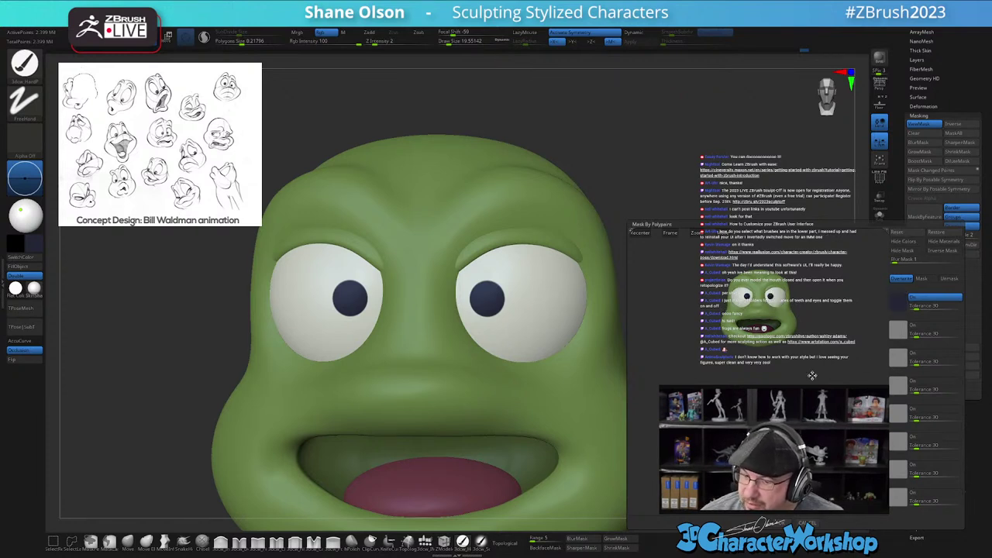
pyautogui.click(781, 524)
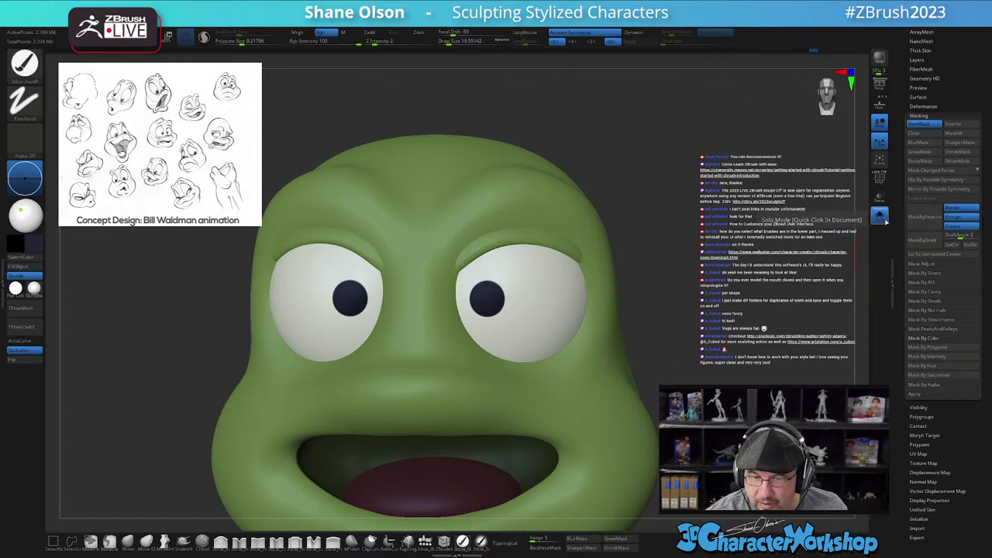
# Step: Invert the mask so that the head and eye whites are protected and the pupils stay paintable
pyautogui.keyDown('ctrl'); pyautogui.click(651, 318); pyautogui.keyUp('ctrl')
pyautogui.moveTo(656, 293); pyautogui.dragTo(642, 304)
pyautogui.keyDown('alt'); pyautogui.moveTo(593, 486); pyautogui.dragTo(618, 472, button='right'); pyautogui.keyUp('alt')
pyautogui.keyDown('ctrl'); pyautogui.moveTo(530, 338); pyautogui.dragTo(545, 365, button='right'); pyautogui.keyUp('ctrl')
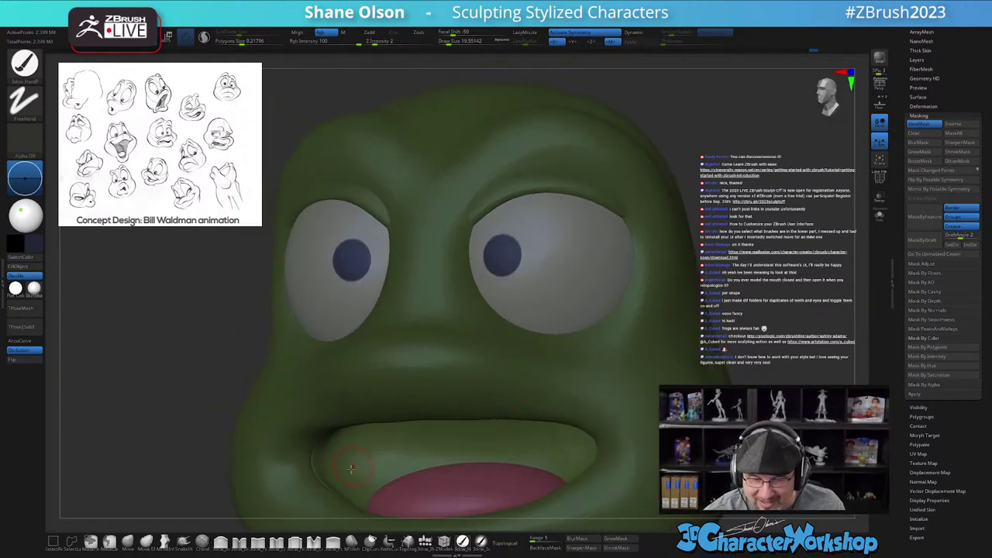
pyautogui.keyDown('ctrl'); pyautogui.moveTo(556, 280); pyautogui.dragTo(559, 361, button='right'); pyautogui.keyUp('ctrl')
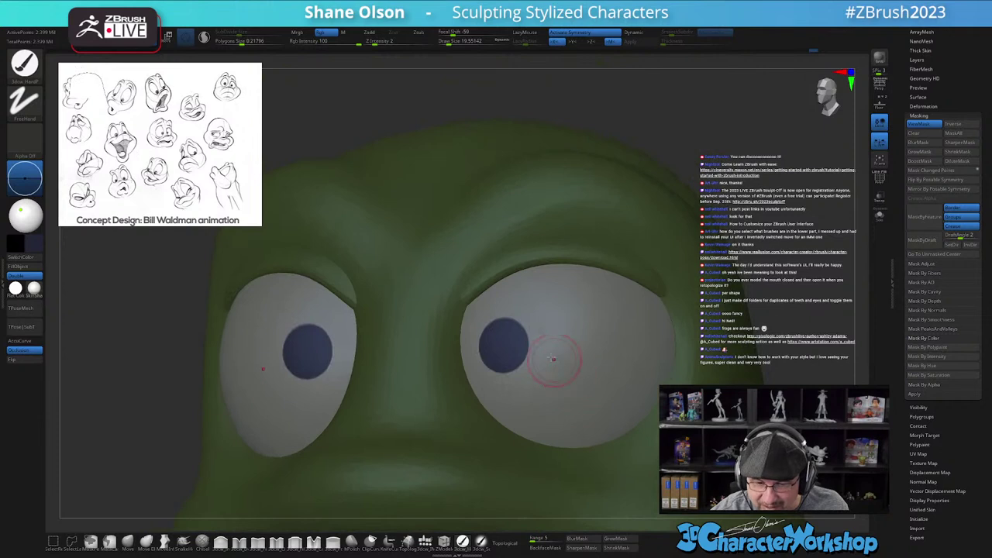
pyautogui.keyDown('alt'); pyautogui.moveTo(516, 421); pyautogui.dragTo(534, 387, button='right'); pyautogui.keyUp('alt')
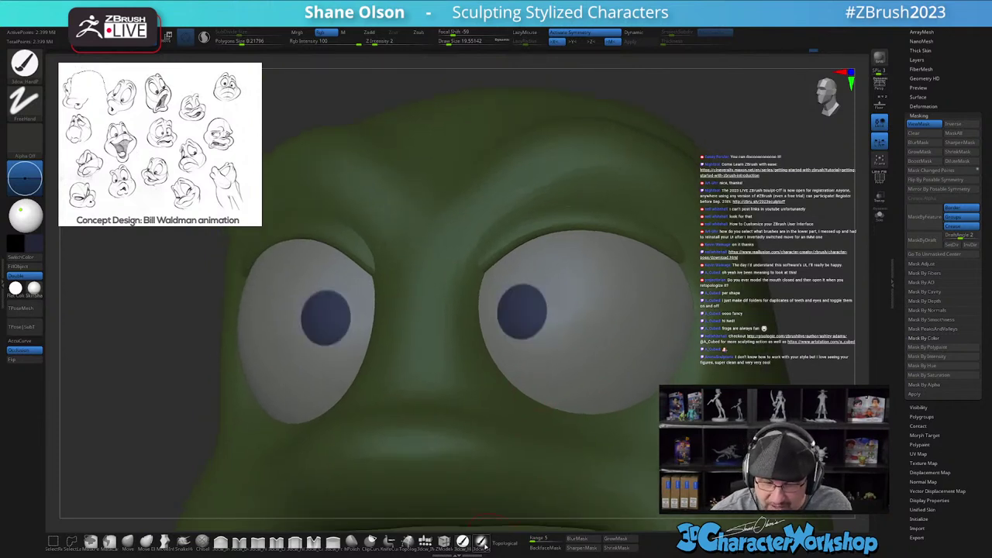
# Step: Switch to the soft paint brush, set its RGB intensity to 25, and choose a medium blue colour
pyautogui.click(483, 543)
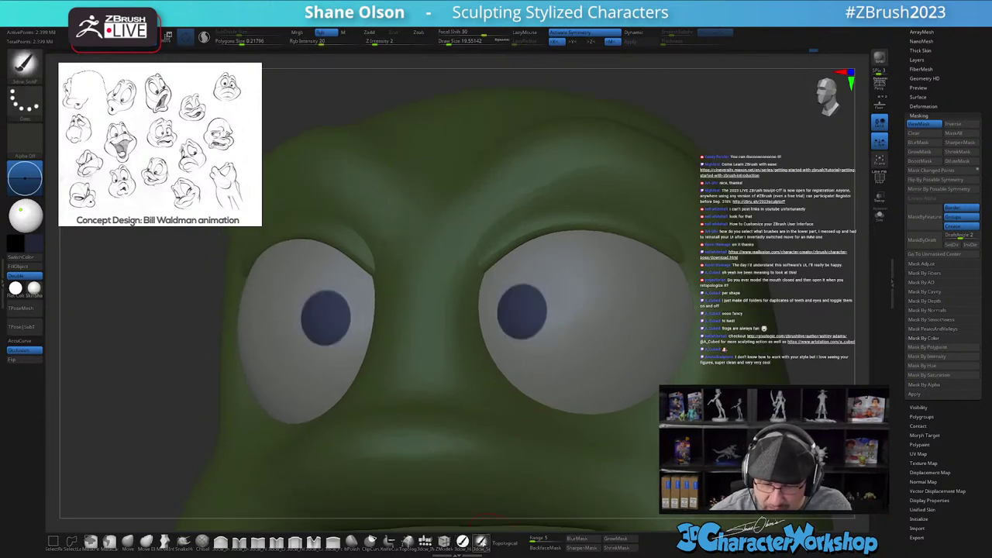
pyautogui.click(323, 42)
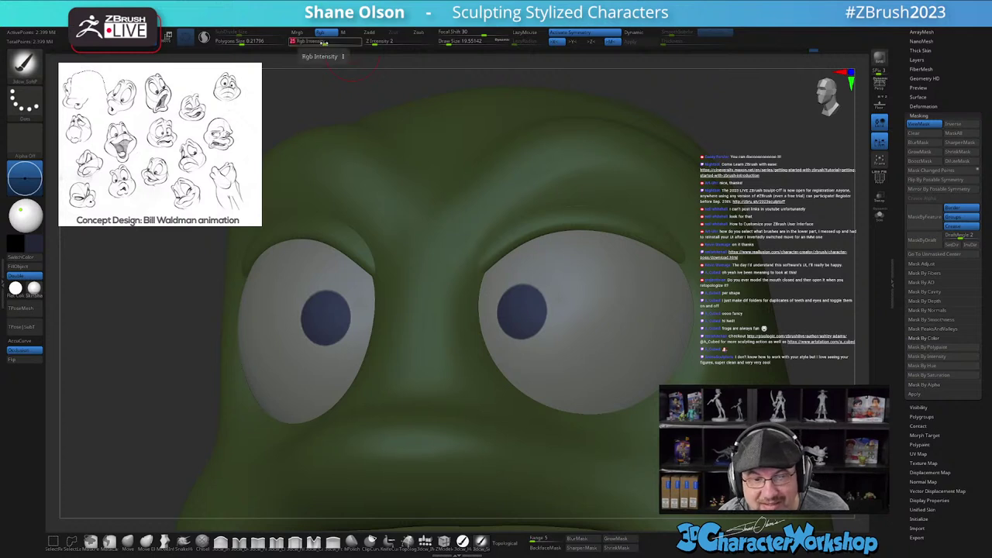
pyautogui.click(34, 244)
pyautogui.click(89, 254)
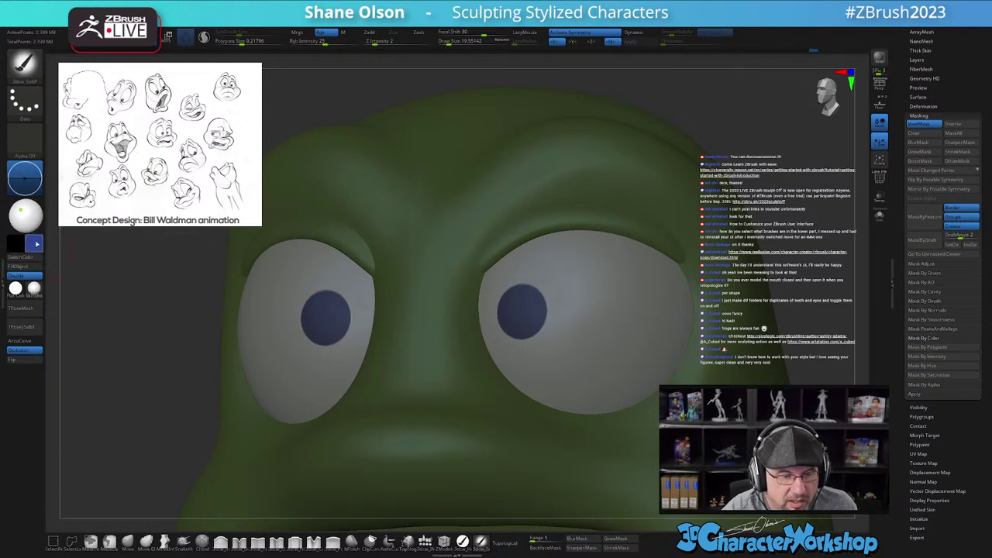
pyautogui.click(34, 243)
pyautogui.moveTo(89, 307); pyautogui.dragTo(98, 308)
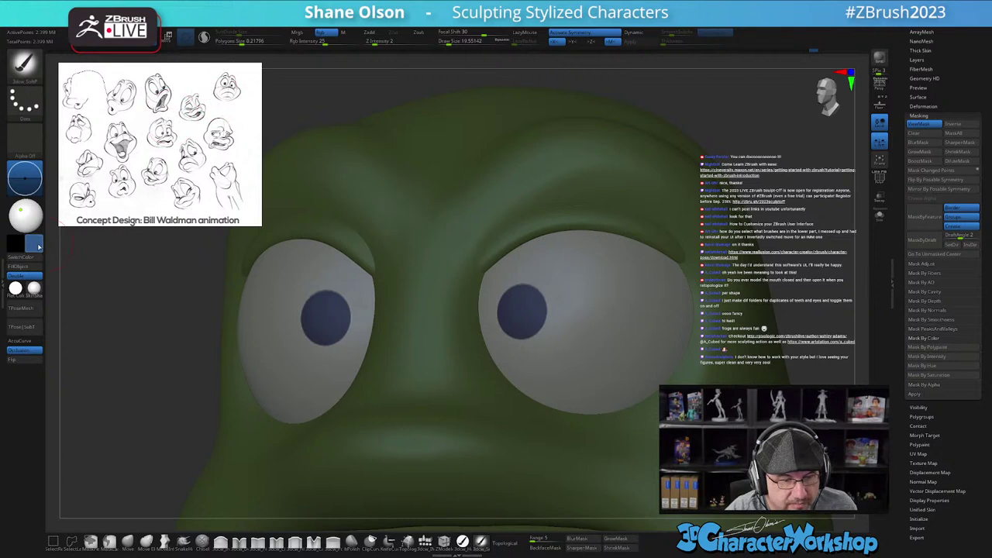
pyautogui.click(34, 244)
pyautogui.click(88, 262)
pyautogui.moveTo(88, 262); pyautogui.dragTo(92, 263)
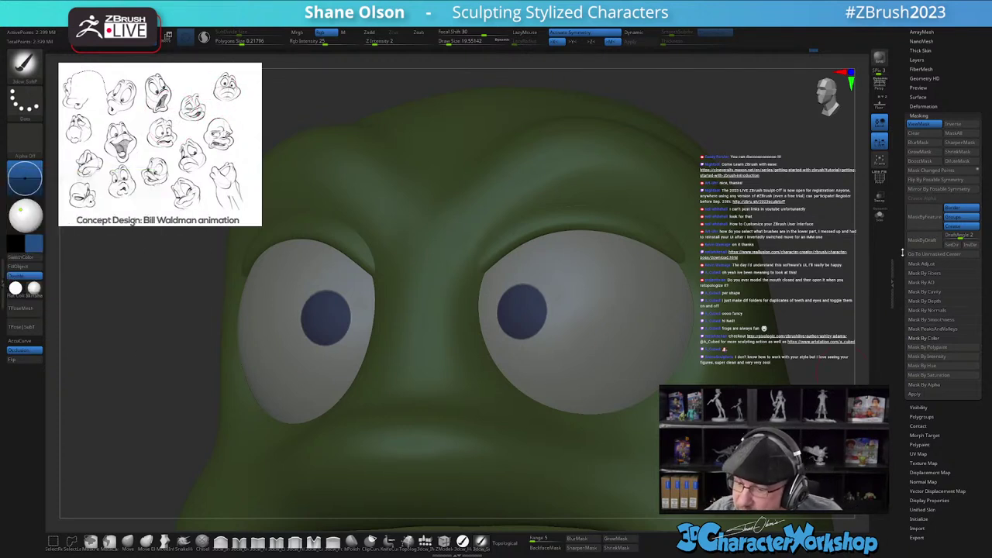
# Step: Hide the mask display and paint a soft blue glow in the lower part of both navy circles, reducing the draw size to about 9.45
pyautogui.scroll(3, 904, 252)
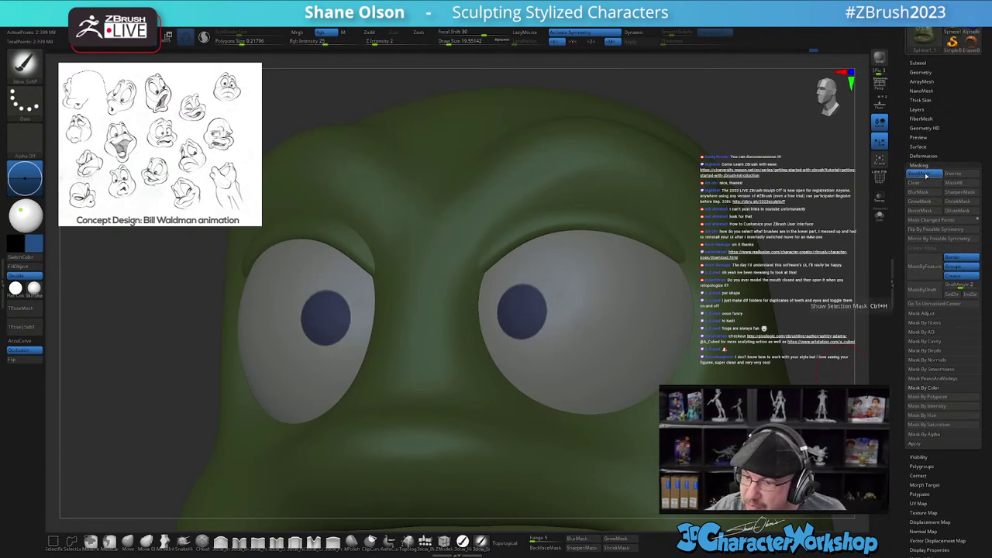
pyautogui.click(923, 176)
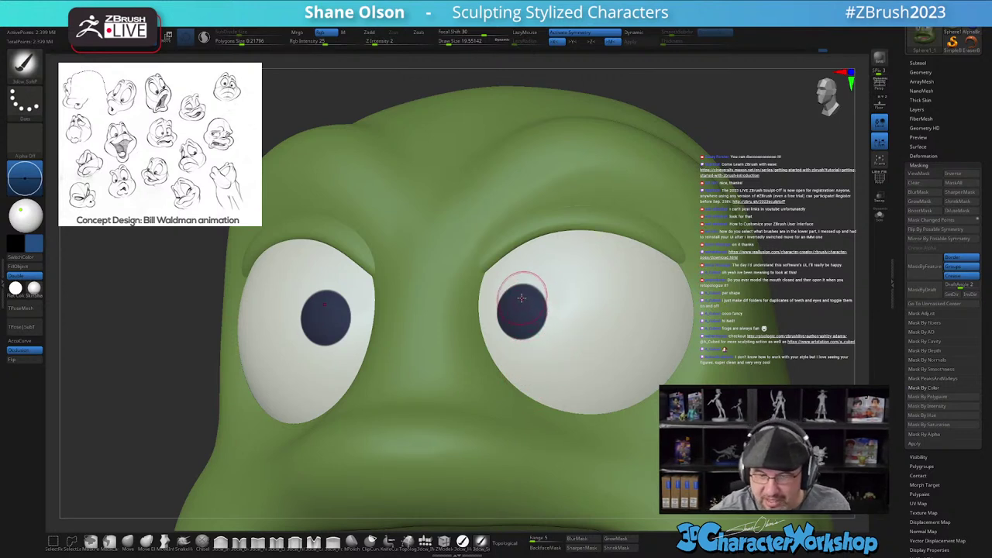
pyautogui.moveTo(521, 314); pyautogui.dragTo(530, 317)
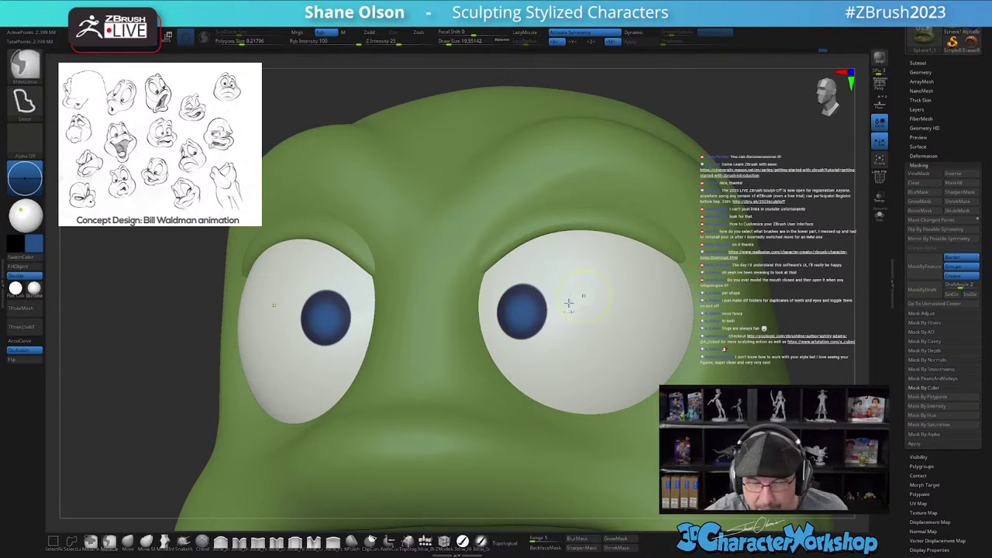
pyautogui.hotkey('ctrl', 'z')
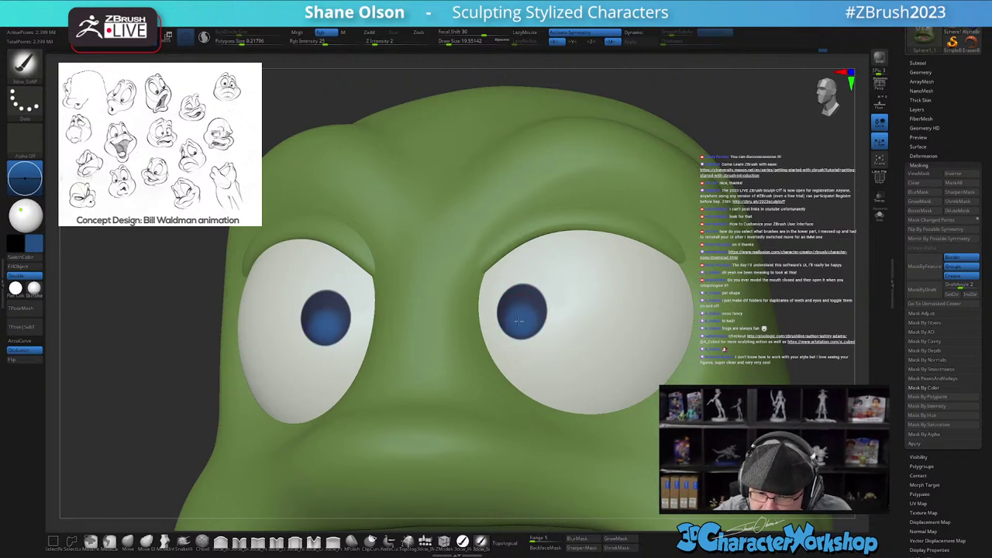
pyautogui.press('s')
pyautogui.moveTo(529, 320); pyautogui.dragTo(523, 321)
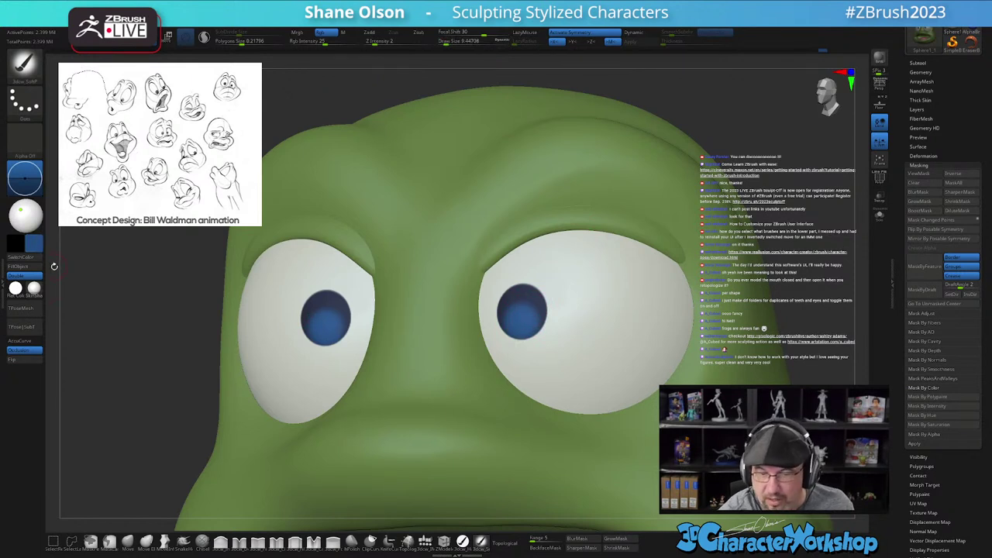
# Step: Choose a lighter blue (red 34, green 133, blue 196) and enlarge the soft paint brush to about 14.2
pyautogui.click(33, 243)
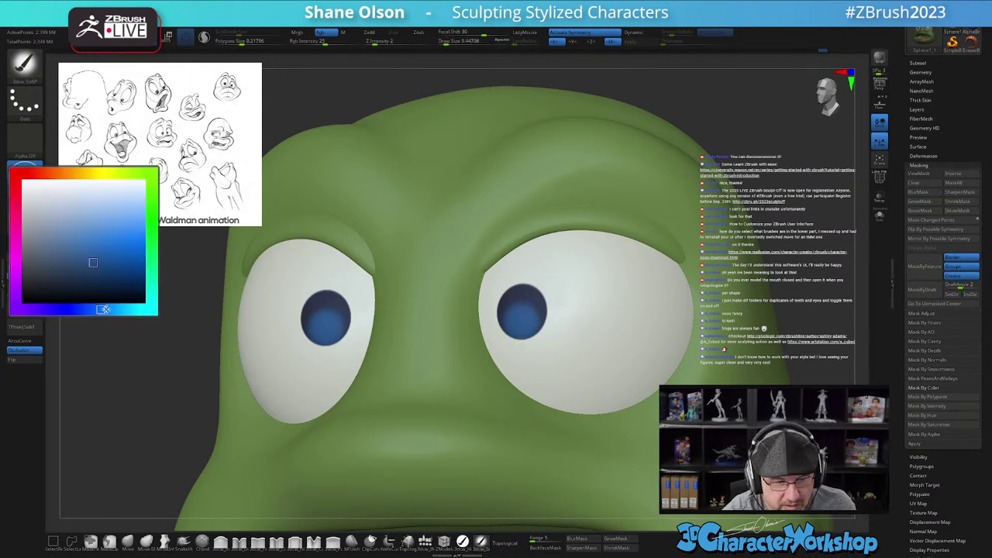
pyautogui.moveTo(103, 308); pyautogui.dragTo(113, 310)
pyautogui.moveTo(99, 258); pyautogui.dragTo(109, 248)
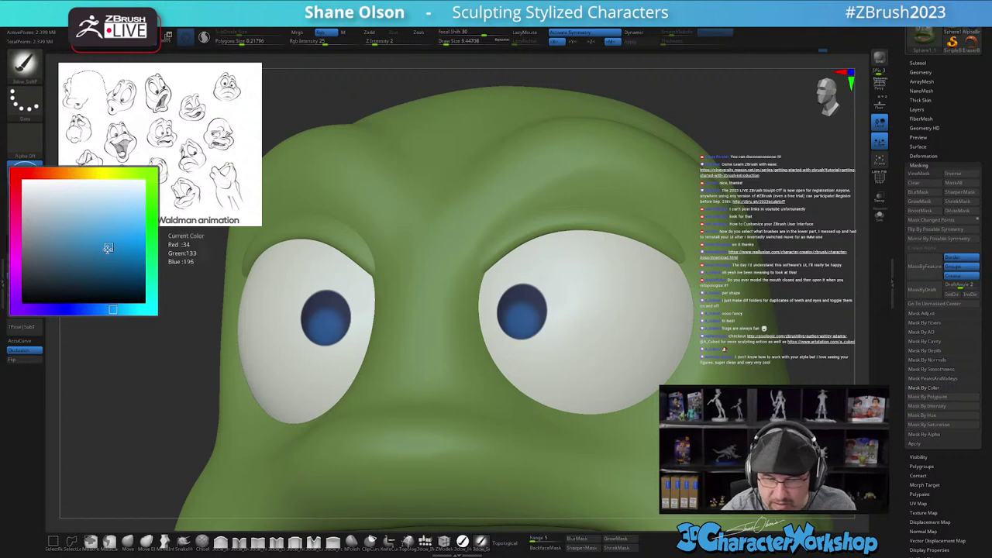
pyautogui.press('s')
pyautogui.moveTo(521, 321); pyautogui.dragTo(524, 322)
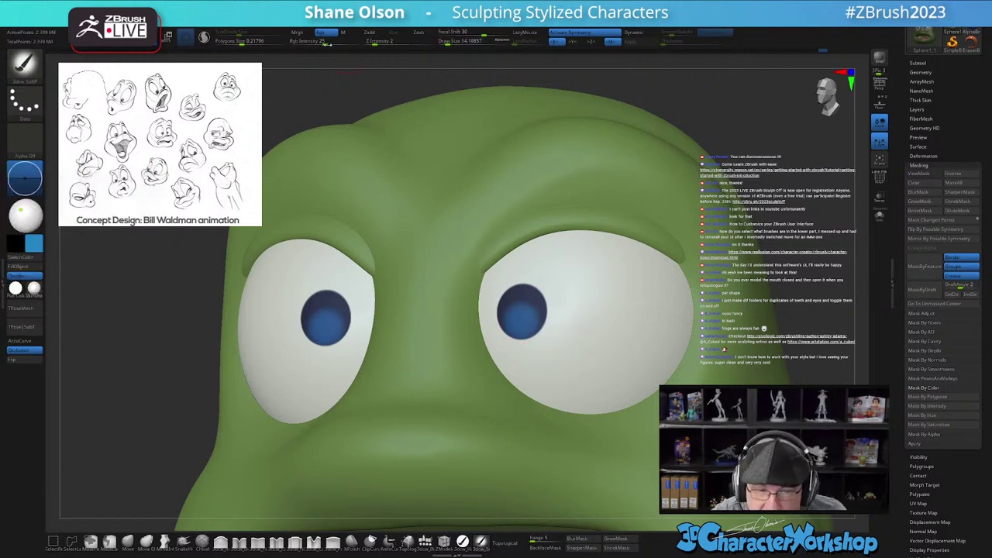
# Step: Lower the RGB intensity to 12 and brighten the lower part of both irises with the lighter blue
pyautogui.moveTo(324, 43); pyautogui.dragTo(319, 43)
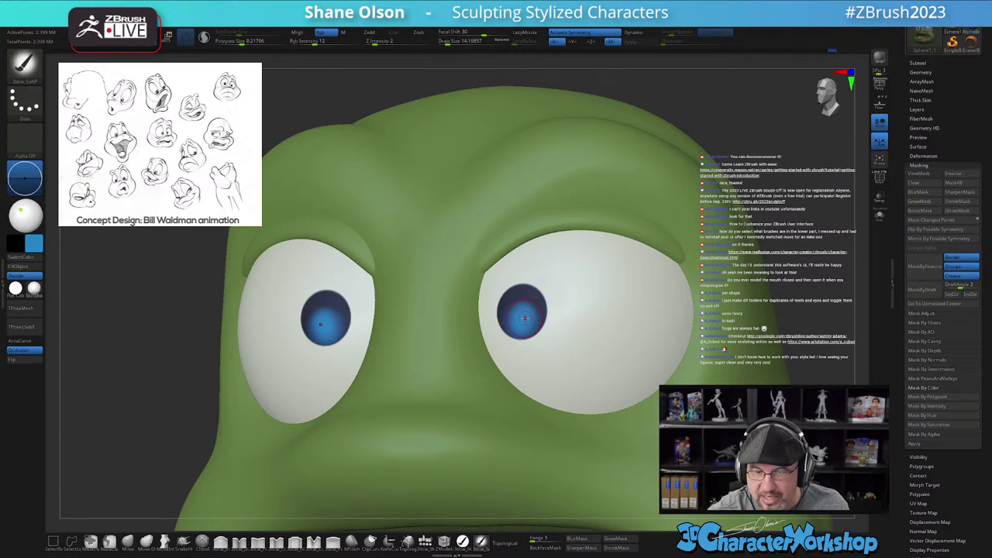
pyautogui.moveTo(514, 327); pyautogui.dragTo(510, 318)
pyautogui.moveTo(513, 321); pyautogui.dragTo(523, 328)
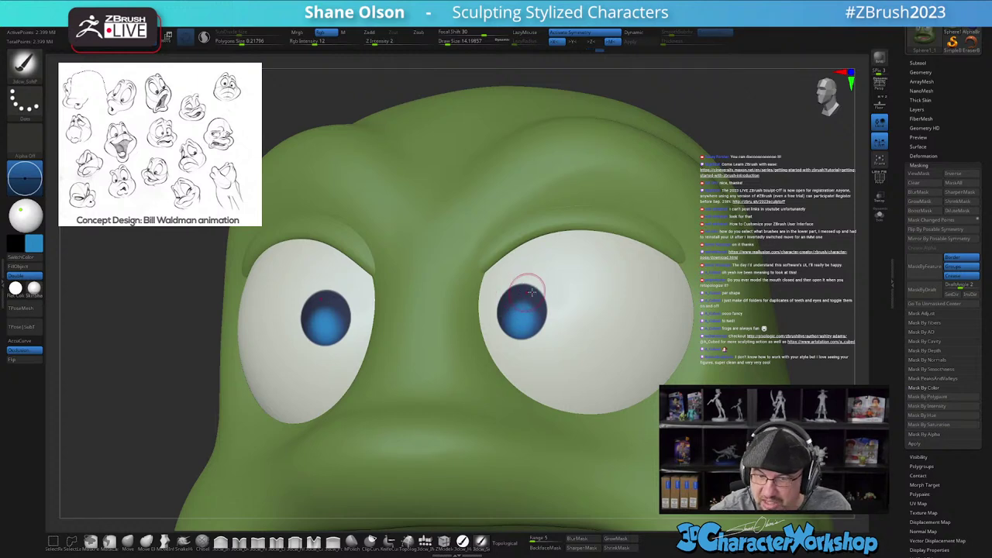
# Step: Paint a near-black pupil in the centre of both blue irises using the hard paint brush at a draw size of about 10.2
pyautogui.keyDown('ctrl'); pyautogui.moveTo(587, 370); pyautogui.dragTo(664, 530, button='right'); pyautogui.keyUp('ctrl')
pyautogui.keyDown('ctrl'); pyautogui.moveTo(567, 341); pyautogui.dragTo(568, 380, button='right'); pyautogui.keyUp('ctrl')
pyautogui.keyDown('alt'); pyautogui.moveTo(568, 365); pyautogui.dragTo(579, 327, button='right'); pyautogui.keyUp('alt')
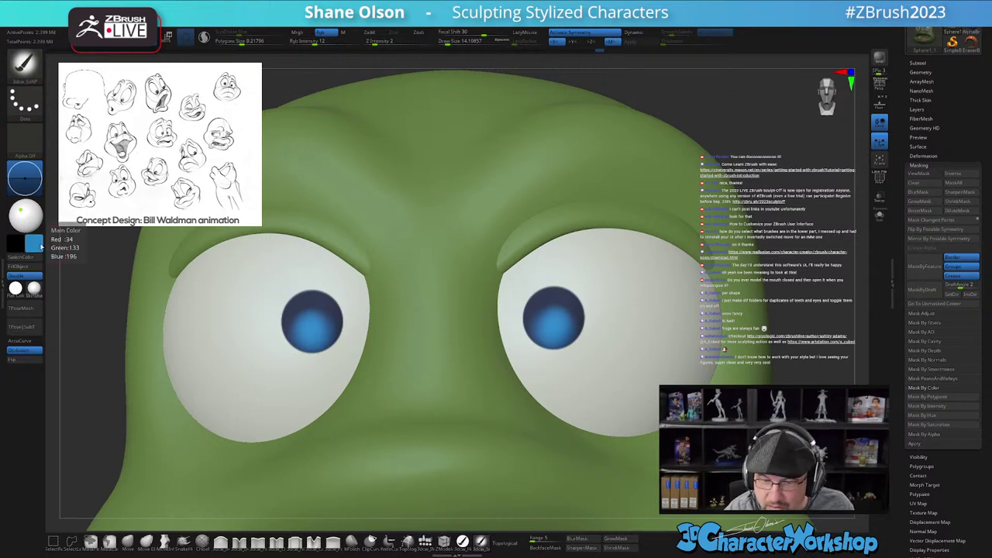
pyautogui.click(38, 243)
pyautogui.moveTo(50, 280); pyautogui.dragTo(39, 288)
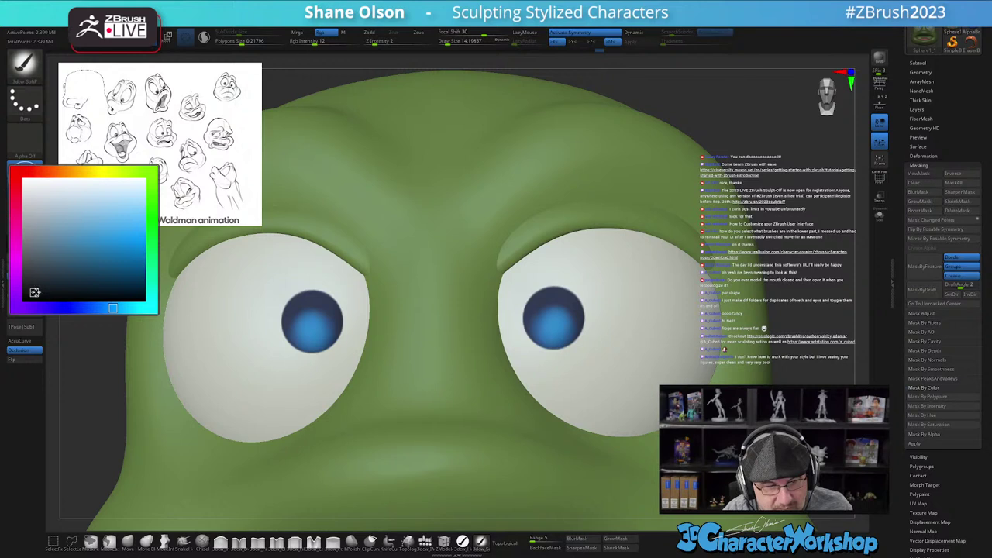
pyautogui.click(35, 293)
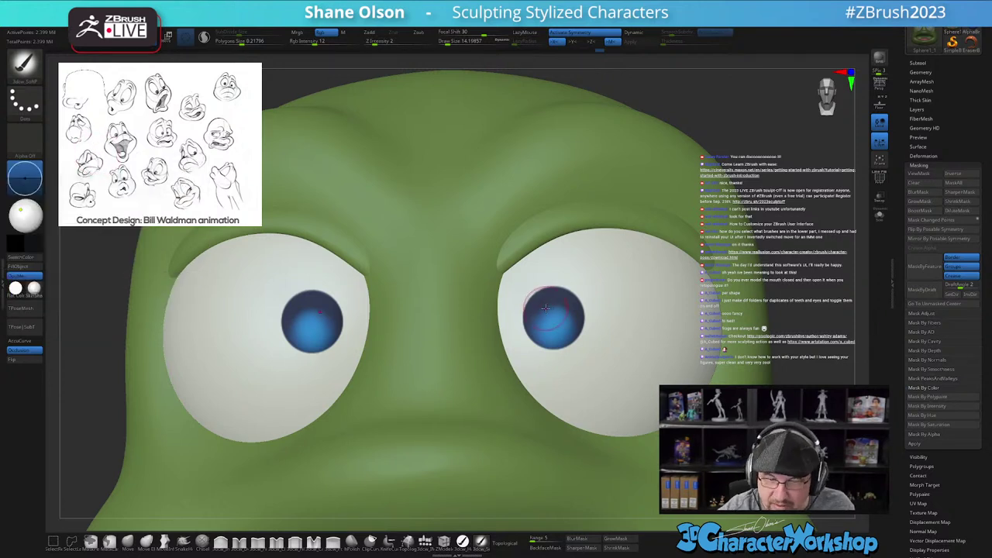
pyautogui.click(463, 542)
pyautogui.moveTo(577, 299); pyautogui.dragTo(584, 309, button='right')
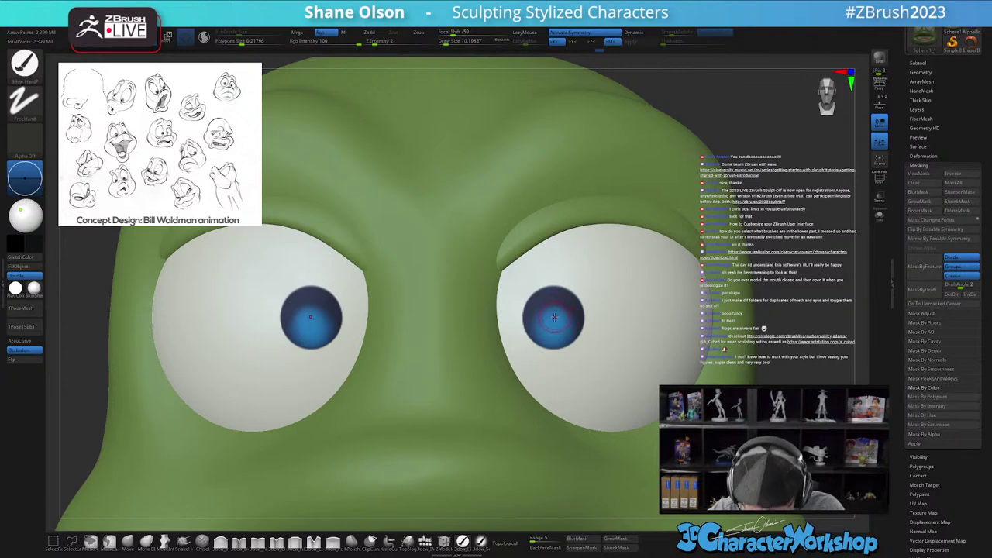
pyautogui.moveTo(552, 317); pyautogui.dragTo(553, 317)
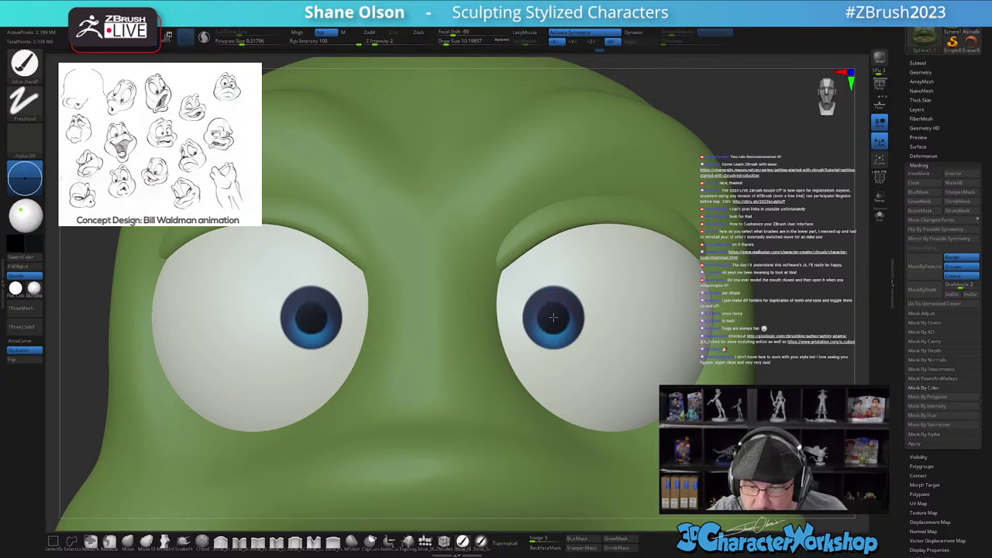
# Step: Isolate the two eyeballs by hiding their polygroups and inverting the visibility
pyautogui.keyDown('ctrl'); pyautogui.moveTo(663, 381); pyautogui.dragTo(627, 229, button='right'); pyautogui.keyUp('ctrl')
pyautogui.moveTo(742, 381); pyautogui.dragTo(565, 396, button='right')
pyautogui.press('ctrl')
pyautogui.hotkey('ctrl', 'shift')
pyautogui.keyDown('ctrl'); pyautogui.keyDown('shift'); pyautogui.click(563, 343); pyautogui.keyUp('shift'); pyautogui.keyUp('ctrl')
pyautogui.press('ctrl')
pyautogui.hotkey('ctrl', 'shift')
pyautogui.keyDown('ctrl'); pyautogui.keyDown('shift'); pyautogui.click(575, 349); pyautogui.keyUp('shift'); pyautogui.keyUp('ctrl')
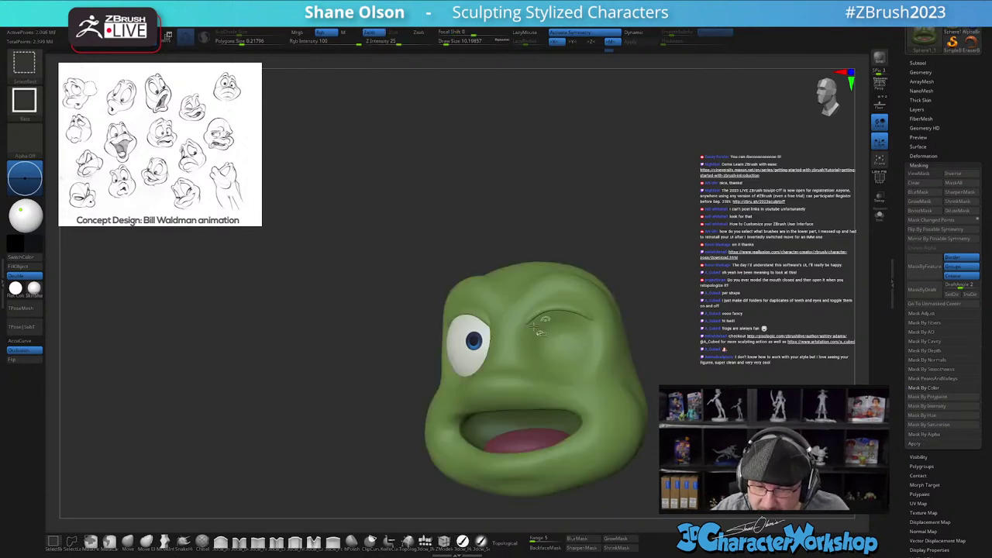
pyautogui.keyDown('ctrl'); pyautogui.keyDown('shift'); pyautogui.click(474, 360); pyautogui.keyUp('shift'); pyautogui.keyUp('ctrl')
pyautogui.keyDown('ctrl'); pyautogui.keyDown('shift'); pyautogui.moveTo(679, 301); pyautogui.dragTo(678, 325); pyautogui.keyUp('shift'); pyautogui.keyUp('ctrl')
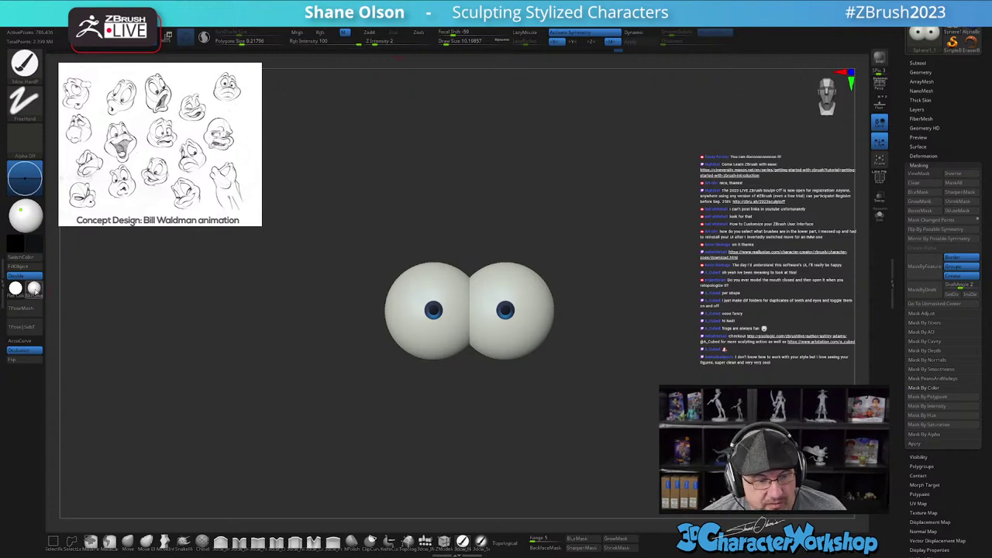
# Step: Choose a glossy standard material for the isolated eyeballs
pyautogui.press('m')
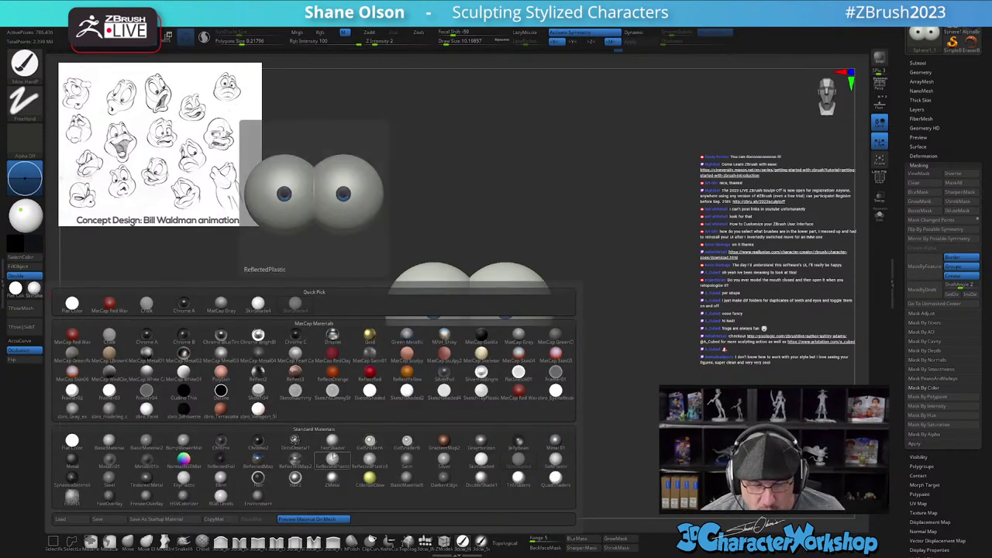
pyautogui.click(474, 463)
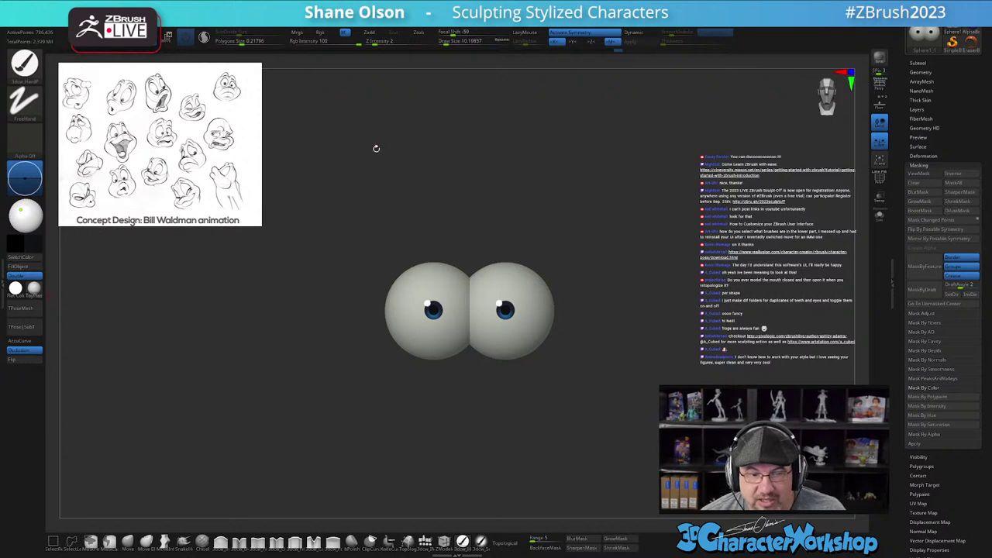
# Step: Switch the brush to colour-only painting, choose the ToyPlastic material, and unhide the whole head
pyautogui.click(321, 34)
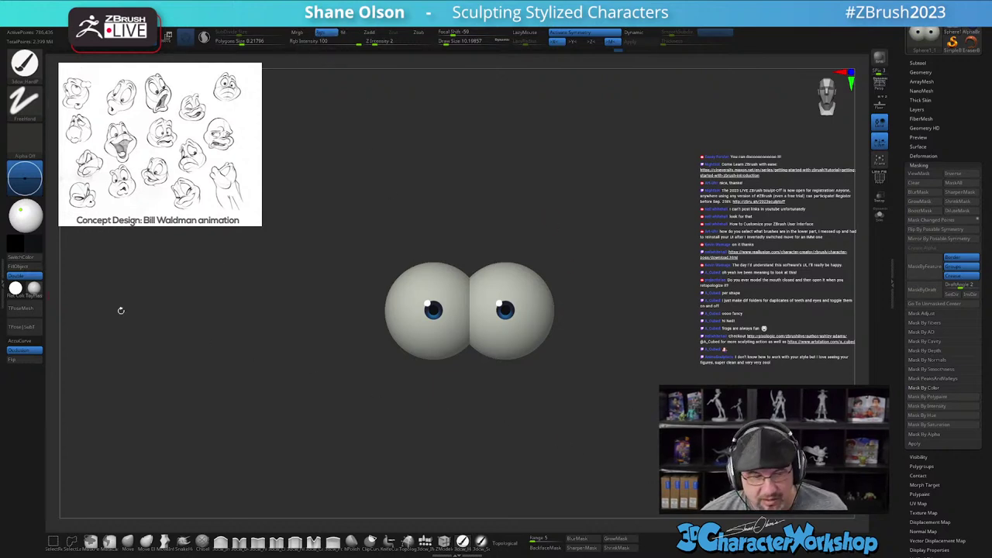
pyautogui.moveTo(34, 295)
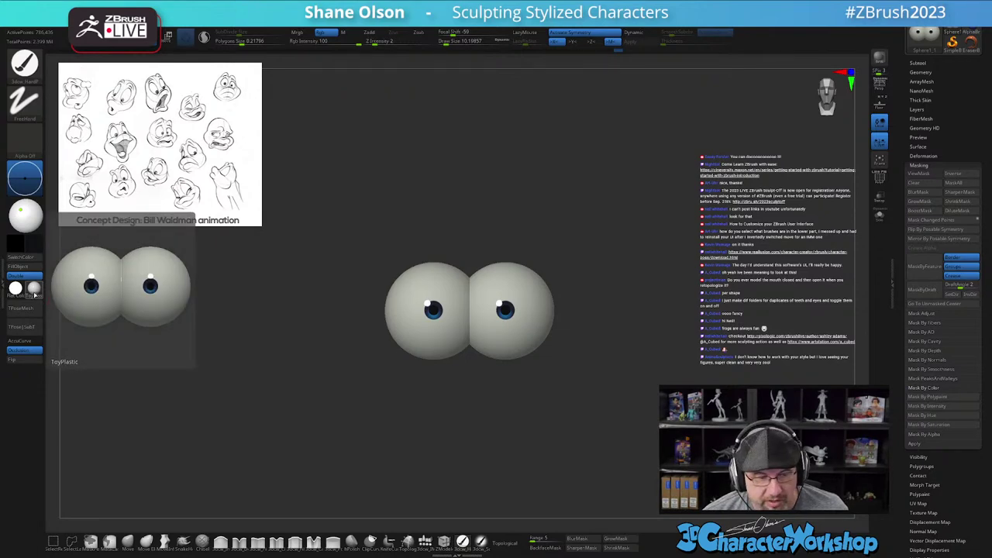
pyautogui.click(35, 294)
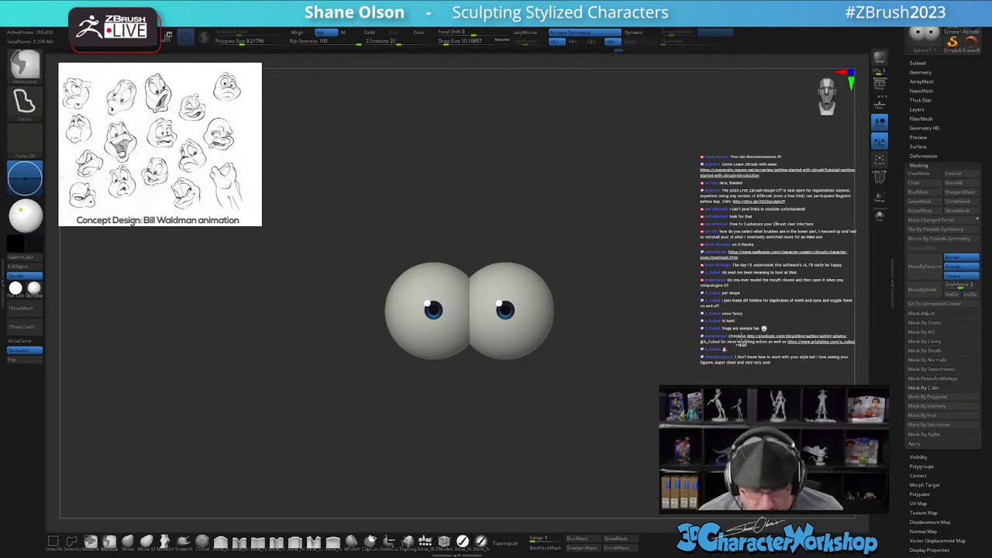
pyautogui.keyDown('ctrl'); pyautogui.keyDown('shift'); pyautogui.click(681, 369); pyautogui.keyUp('shift'); pyautogui.keyUp('ctrl')
pyautogui.moveTo(690, 337)
pyautogui.keyDown('alt'); pyautogui.mouseDown()
pyautogui.moveTo(680, 320)
pyautogui.moveTo(707, 335)
pyautogui.moveTo(733, 333)
pyautogui.moveTo(683, 321)
pyautogui.moveTo(667, 332)
pyautogui.moveTo(686, 319)
pyautogui.moveTo(677, 280)
pyautogui.mouseUp(); pyautogui.keyUp('alt')
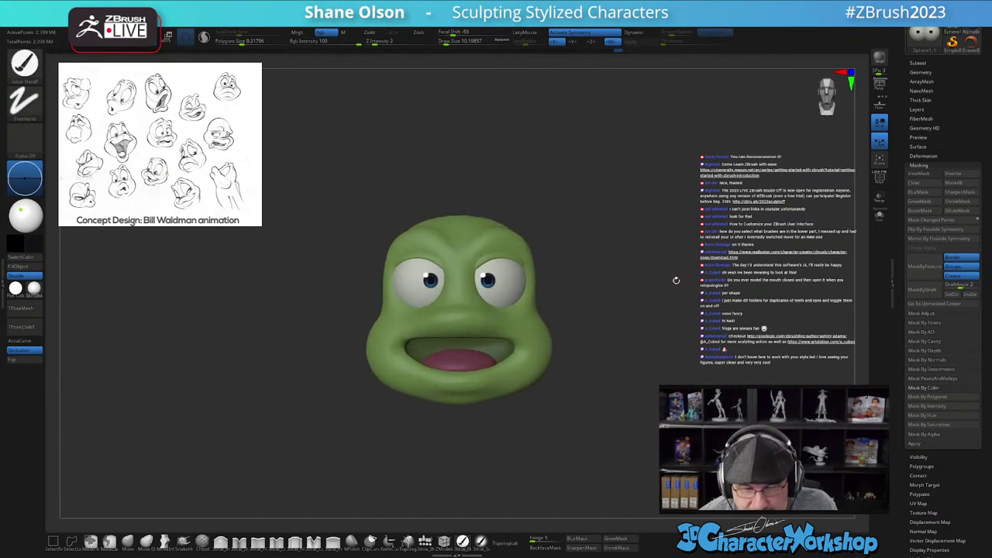
pyautogui.moveTo(581, 401); pyautogui.dragTo(574, 323)
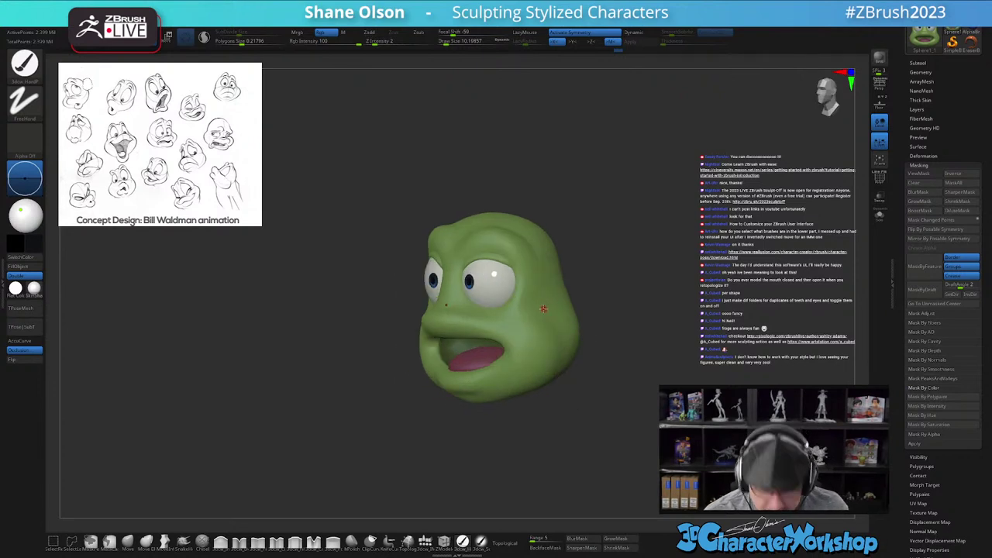
# Step: Mask everything except the upper head polygroup
pyautogui.press('s')
pyautogui.moveTo(540, 307); pyautogui.dragTo(549, 307)
pyautogui.keyDown('ctrl'); pyautogui.moveTo(545, 290); pyautogui.dragTo(541, 313, button='right'); pyautogui.keyUp('ctrl')
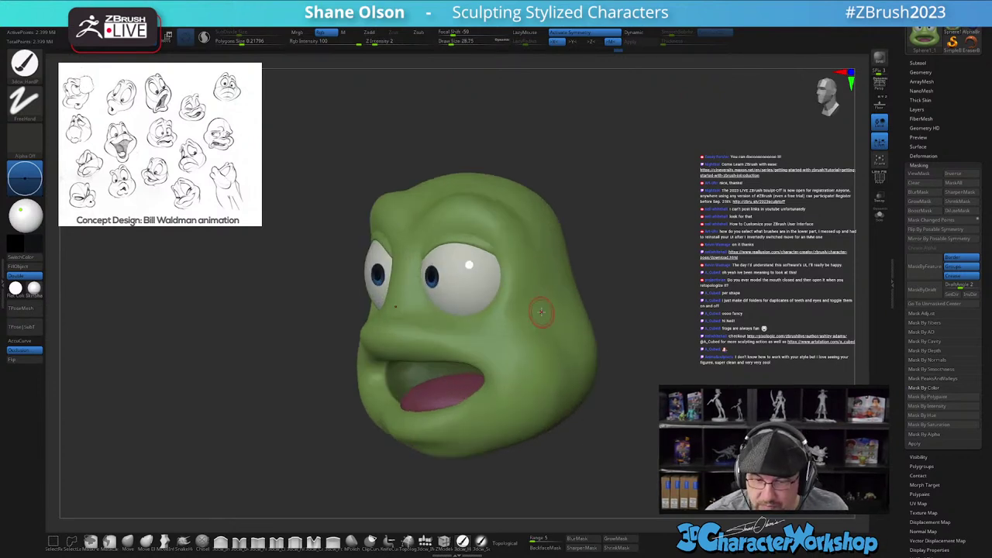
pyautogui.press('w')
pyautogui.click(546, 324)
pyautogui.keyDown('ctrl'); pyautogui.click(549, 293); pyautogui.keyUp('ctrl')
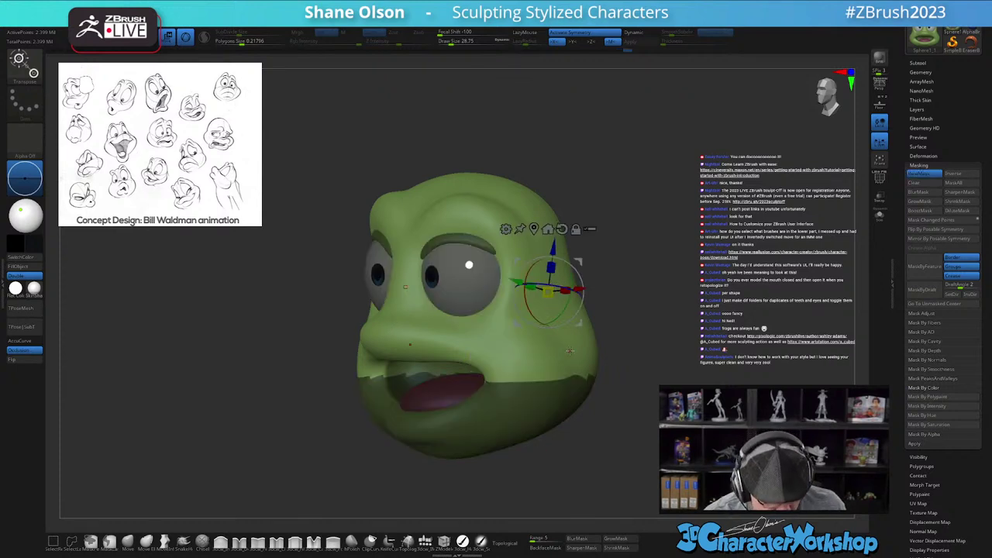
# Step: Nudge the unmasked upper head around the brow and side with the Move brush at a draw size of about 104.5
pyautogui.press('q')
pyautogui.click(128, 544)
pyautogui.press('s')
pyautogui.moveTo(238, 462); pyautogui.dragTo(249, 461)
pyautogui.moveTo(527, 277); pyautogui.dragTo(504, 272, button='right')
pyautogui.moveTo(503, 279); pyautogui.dragTo(494, 273)
pyautogui.moveTo(506, 296)
pyautogui.mouseDown(button='right')
pyautogui.moveTo(529, 288)
pyautogui.moveTo(513, 302)
pyautogui.moveTo(495, 300)
pyautogui.mouseUp(button='right')
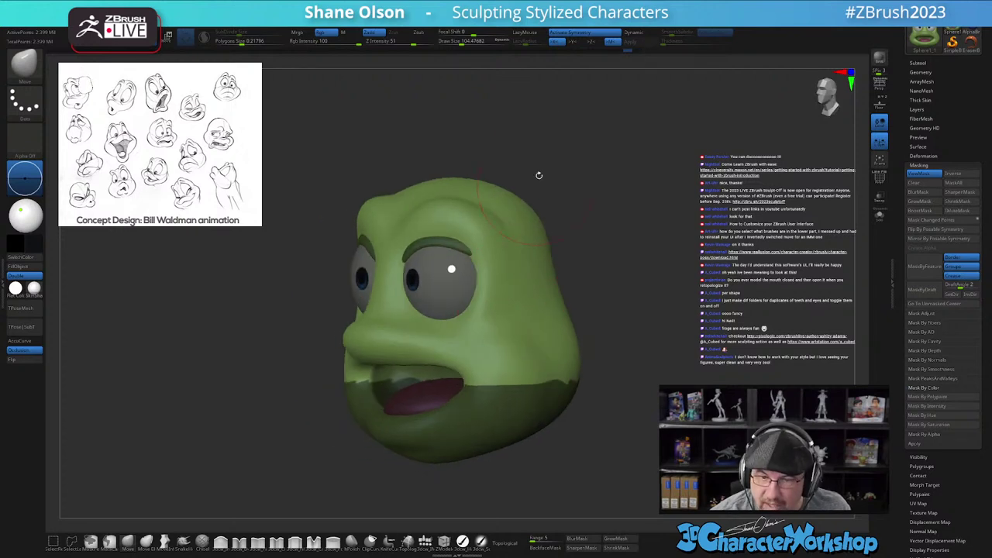
# Step: Refine the upper head's cheek and brow sides with the Move brush, raising the draw size to about 127.6, and clear the mask
pyautogui.moveTo(471, 297)
pyautogui.mouseDown()
pyautogui.moveTo(474, 290)
pyautogui.moveTo(473, 314)
pyautogui.mouseUp()
pyautogui.moveTo(475, 319)
pyautogui.mouseDown(button='right')
pyautogui.moveTo(517, 318)
pyautogui.moveTo(522, 292)
pyautogui.mouseUp(button='right')
pyautogui.press(']')
pyautogui.moveTo(491, 233); pyautogui.dragTo(485, 230)
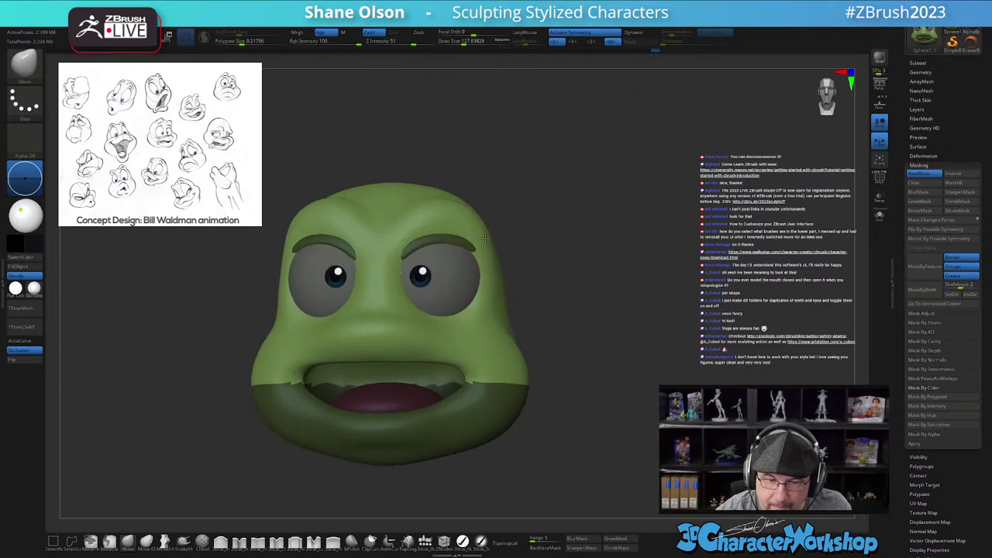
pyautogui.moveTo(572, 319); pyautogui.dragTo(576, 323, button='right')
pyautogui.keyDown('ctrl'); pyautogui.moveTo(576, 323); pyautogui.dragTo(594, 325); pyautogui.keyUp('ctrl')
pyautogui.keyDown('ctrl'); pyautogui.moveTo(594, 326); pyautogui.dragTo(582, 360, button='right'); pyautogui.keyUp('ctrl')
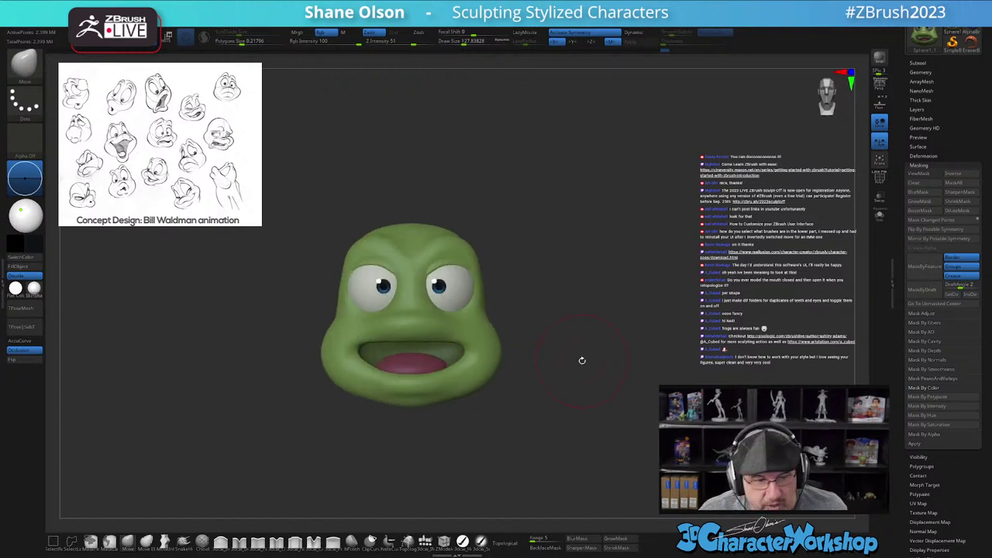
pyautogui.keyDown('alt'); pyautogui.moveTo(584, 361); pyautogui.dragTo(661, 369, button='right'); pyautogui.keyUp('alt')
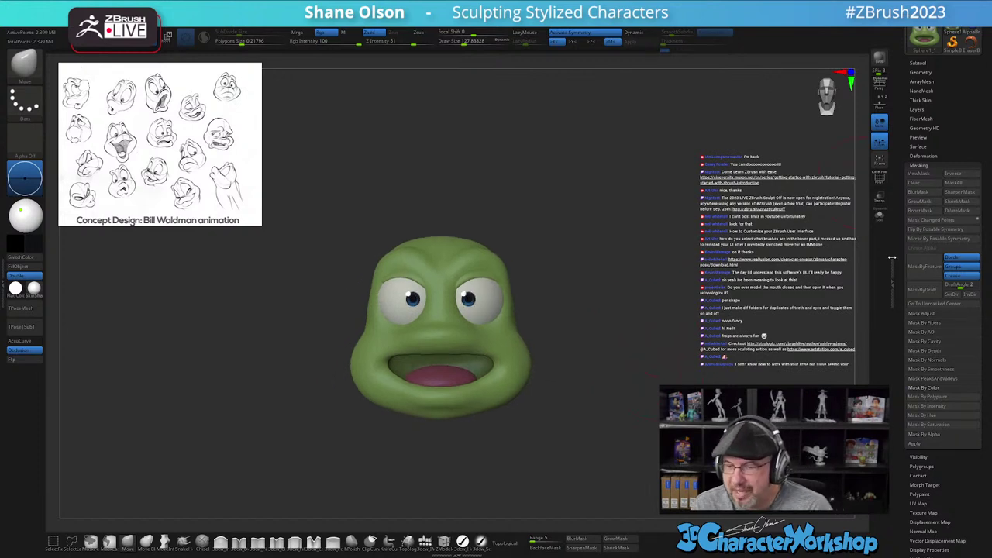
# Step: Save the tool as a new version named Bill_Frog_Expressions_02
pyautogui.moveTo(900, 262); pyautogui.dragTo(904, 342)
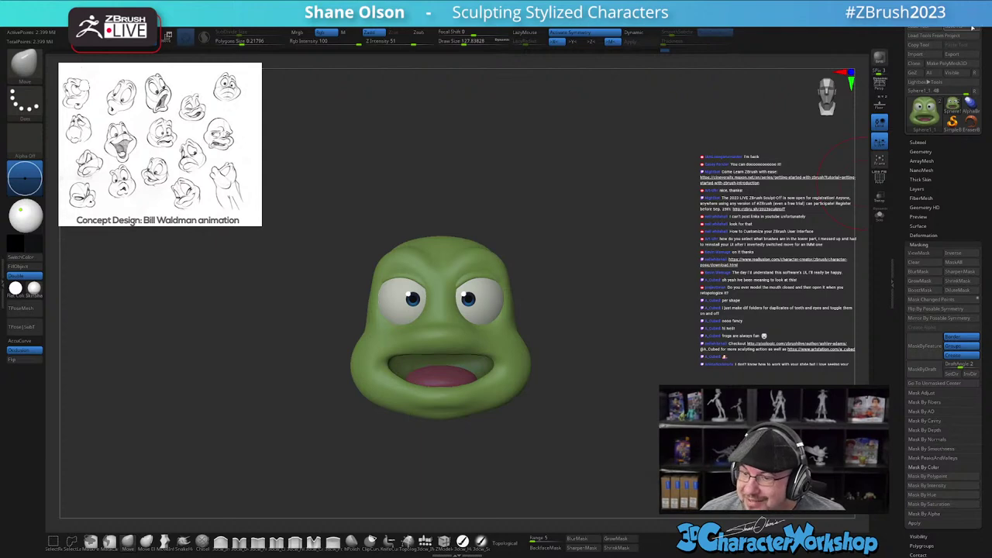
pyautogui.click(971, 27)
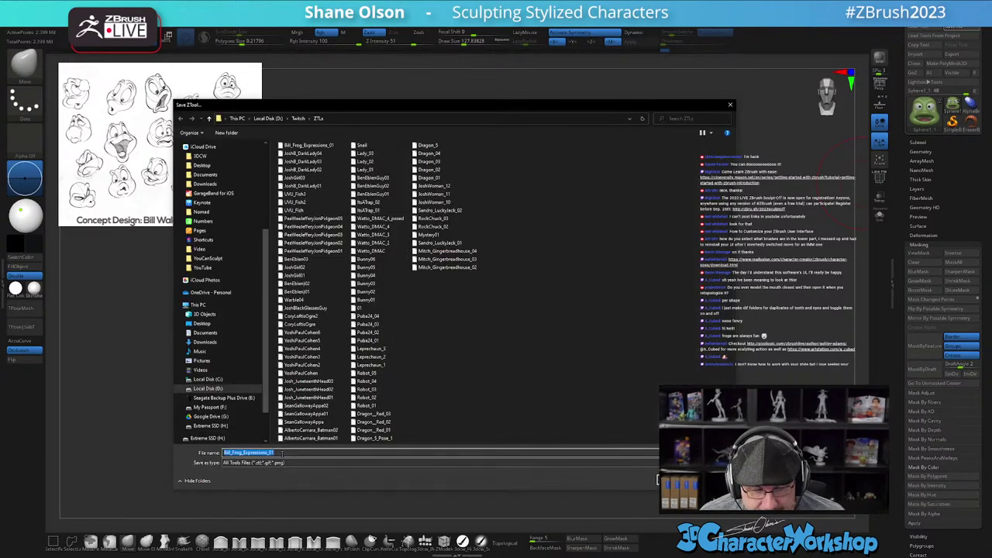
pyautogui.click(284, 453)
pyautogui.press('BackSpace')
pyautogui.write('2')
pyautogui.press('Return')
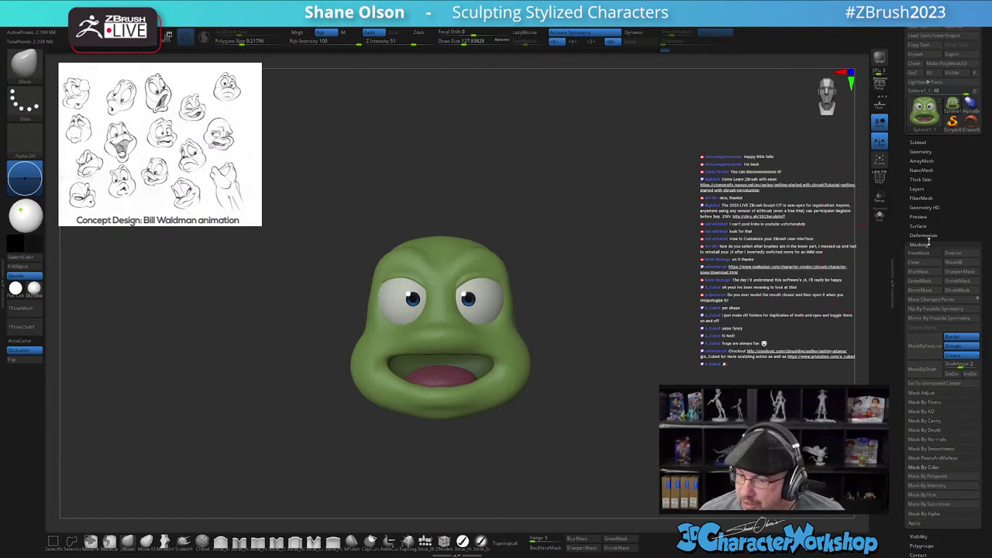
# Step: Collapse the masking settings and open the layer settings for the head
pyautogui.click(928, 245)
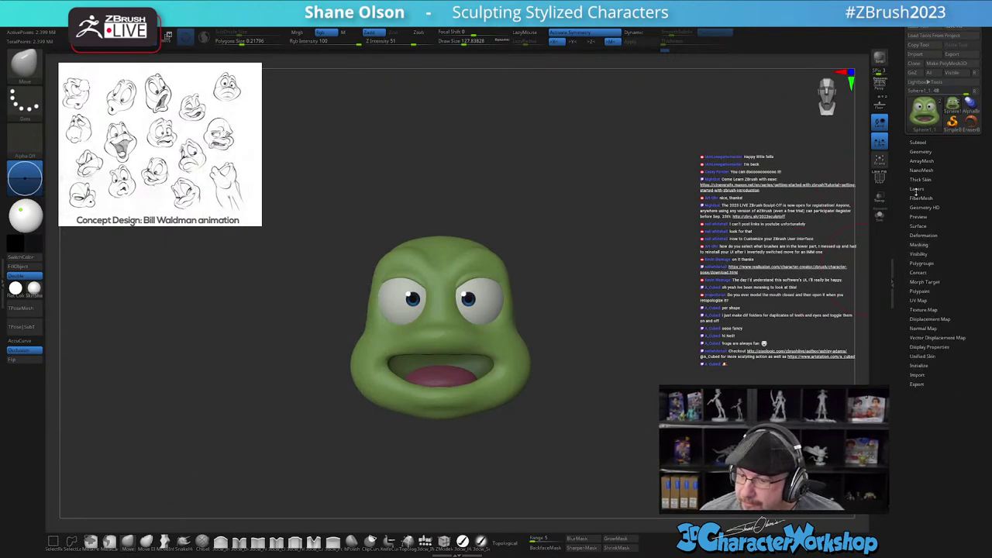
pyautogui.click(917, 189)
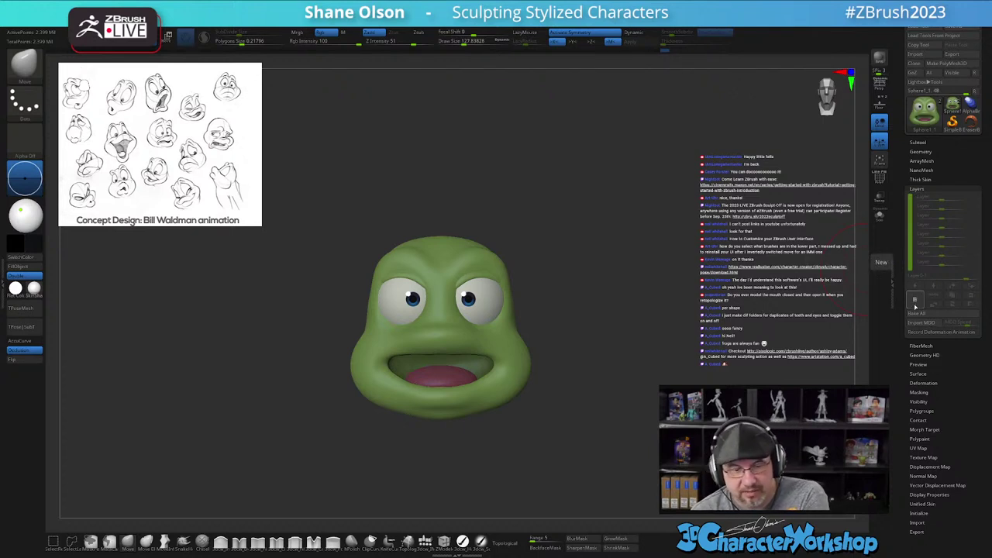
pyautogui.moveTo(710, 317); pyautogui.dragTo(637, 296)
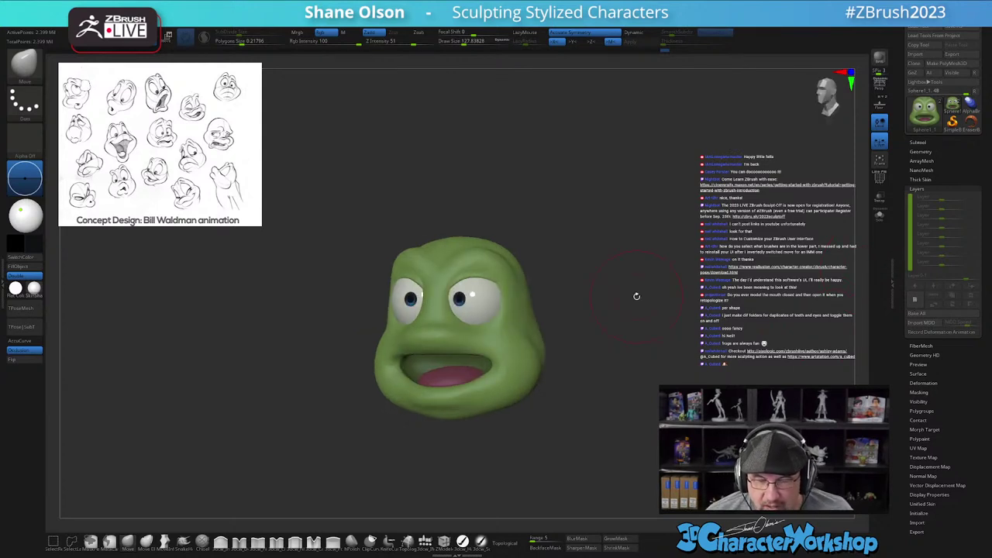
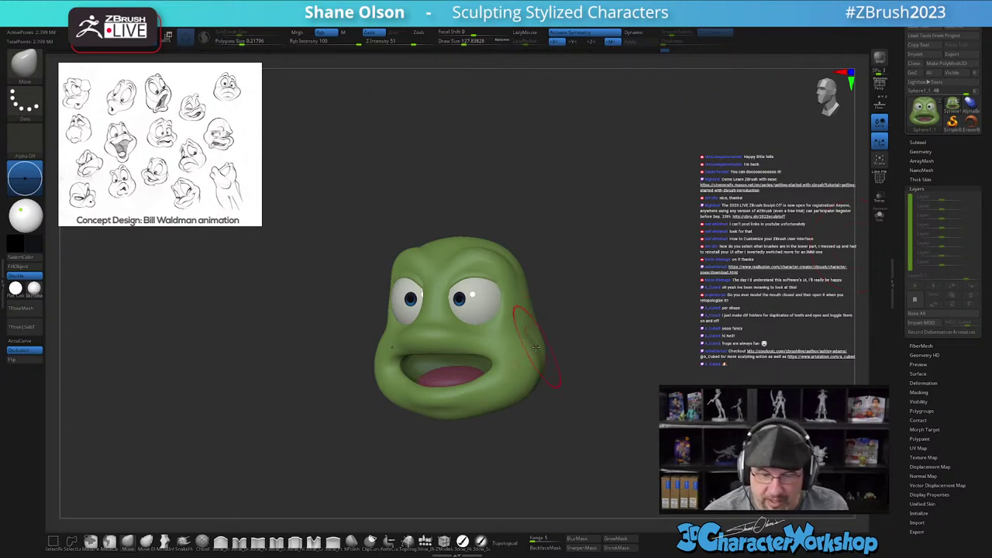
# Step: Shade the lower part of the head with a darker green sampled from the skin, using the soft paint brush at a draw size of about 186.6
pyautogui.press('s')
pyautogui.moveTo(594, 339)
pyautogui.mouseDown()
pyautogui.moveTo(607, 358)
pyautogui.moveTo(599, 365)
pyautogui.mouseUp()
pyautogui.keyDown('alt'); pyautogui.moveTo(567, 321); pyautogui.dragTo(562, 346); pyautogui.keyUp('alt')
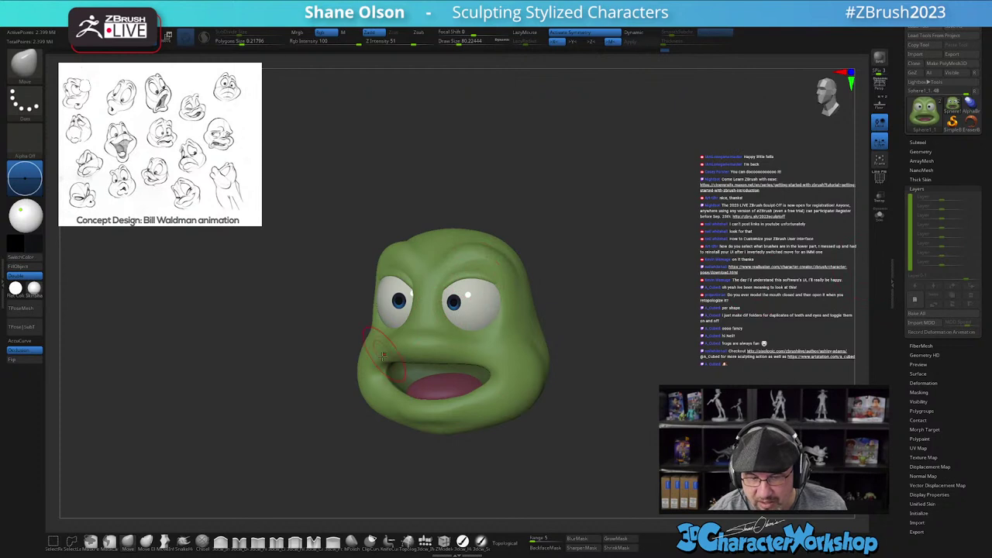
pyautogui.click(481, 542)
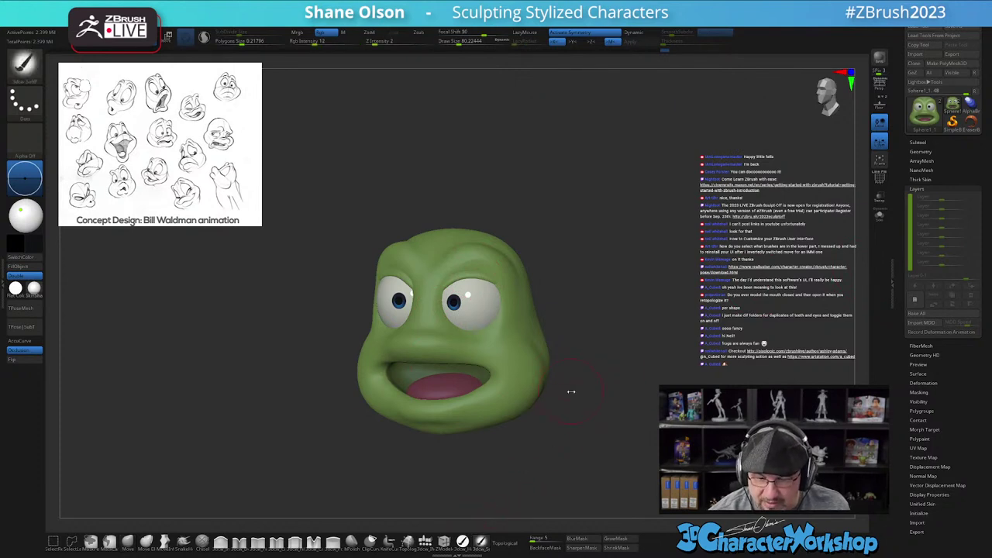
pyautogui.moveTo(576, 393)
pyautogui.mouseDown()
pyautogui.moveTo(598, 400)
pyautogui.moveTo(584, 414)
pyautogui.moveTo(593, 421)
pyautogui.moveTo(602, 394)
pyautogui.moveTo(596, 427)
pyautogui.moveTo(531, 388)
pyautogui.moveTo(561, 432)
pyautogui.mouseUp()
pyautogui.press('c')
pyautogui.press('s')
pyautogui.moveTo(575, 436); pyautogui.dragTo(580, 399)
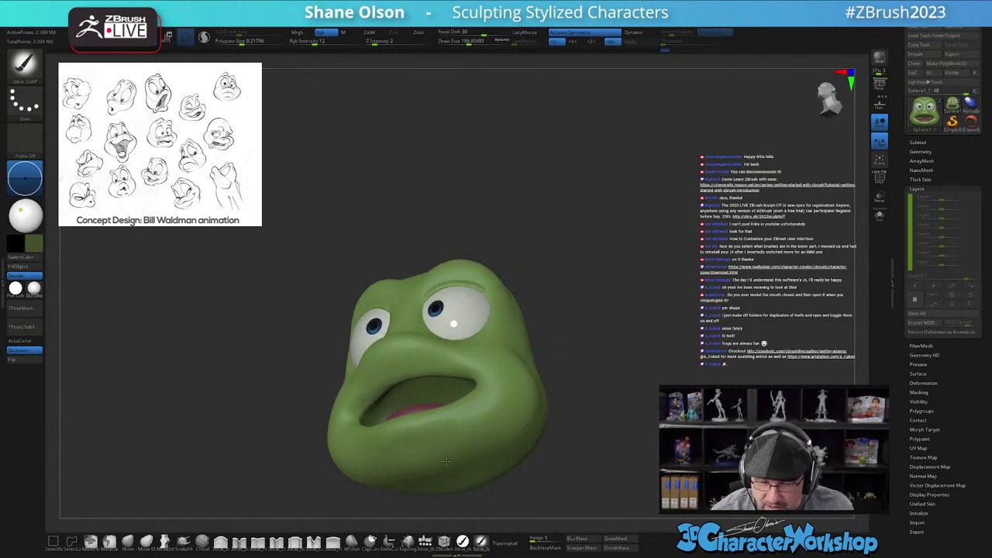
# Step: Reduce the draw size to about 80.2, undo the last stroke, and darken the eye sockets on the isolated upper head
pyautogui.moveTo(470, 360); pyautogui.dragTo(528, 349, button='right')
pyautogui.press('s')
pyautogui.moveTo(447, 297); pyautogui.dragTo(441, 297)
pyautogui.keyDown('ctrl'); pyautogui.moveTo(469, 273); pyautogui.dragTo(463, 319, button='right'); pyautogui.keyUp('ctrl')
pyautogui.press('s')
pyautogui.moveTo(458, 279)
pyautogui.mouseDown()
pyautogui.moveTo(435, 274)
pyautogui.moveTo(468, 267)
pyautogui.moveTo(439, 269)
pyautogui.moveTo(405, 309)
pyautogui.mouseUp()
pyautogui.hotkey('ctrl', 'z')
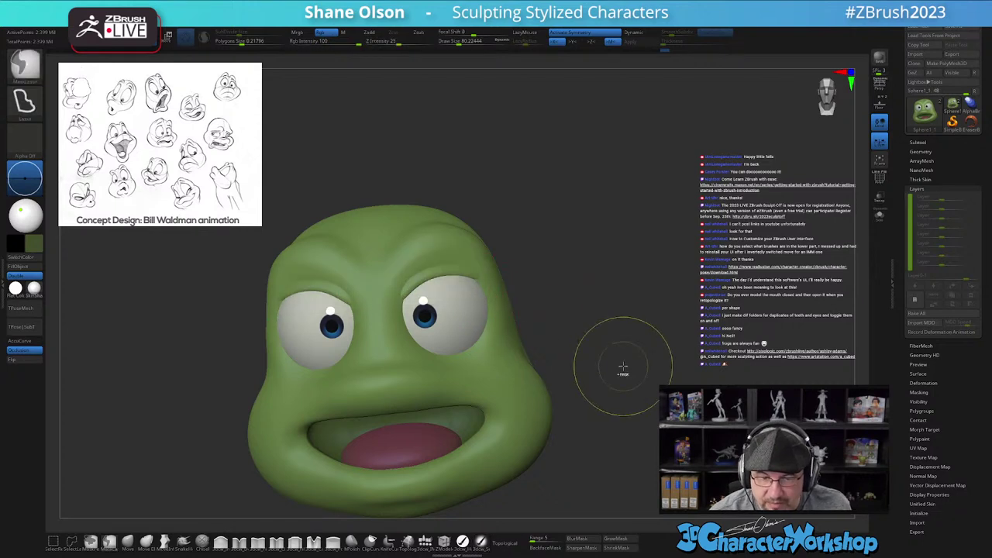
pyautogui.moveTo(623, 367); pyautogui.dragTo(595, 348, button='right')
pyautogui.keyDown('ctrl'); pyautogui.keyDown('shift'); pyautogui.click(470, 251); pyautogui.keyUp('shift'); pyautogui.keyUp('ctrl')
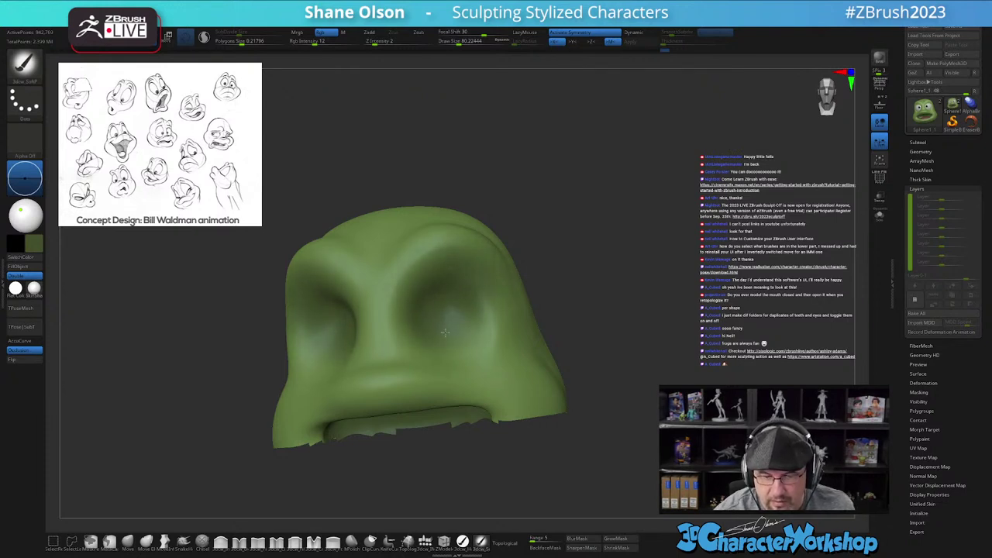
pyautogui.keyDown('ctrl'); pyautogui.keyDown('shift'); pyautogui.click(667, 375); pyautogui.keyUp('shift'); pyautogui.keyUp('ctrl')
# Step: Sample the skin green, isolate the upper head, and choose a lighter, slightly yellower green as the paint colour
pyautogui.moveTo(668, 380)
pyautogui.mouseDown()
pyautogui.moveTo(593, 391)
pyautogui.moveTo(727, 421)
pyautogui.moveTo(698, 375)
pyautogui.moveTo(638, 376)
pyautogui.moveTo(550, 328)
pyautogui.moveTo(595, 375)
pyautogui.moveTo(504, 356)
pyautogui.mouseUp()
pyautogui.press('c')
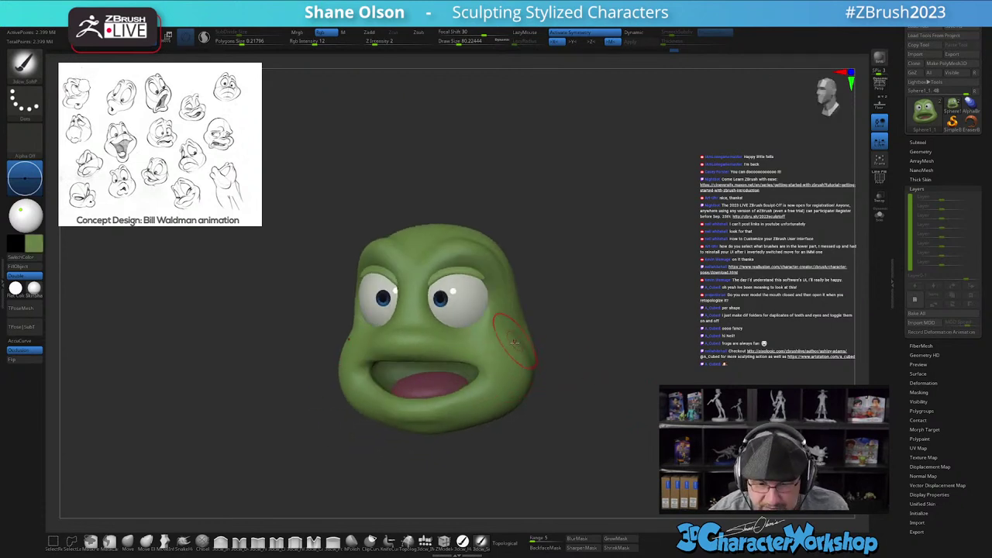
pyautogui.keyDown('ctrl'); pyautogui.keyDown('shift'); pyautogui.click(406, 338); pyautogui.keyUp('shift'); pyautogui.keyUp('ctrl')
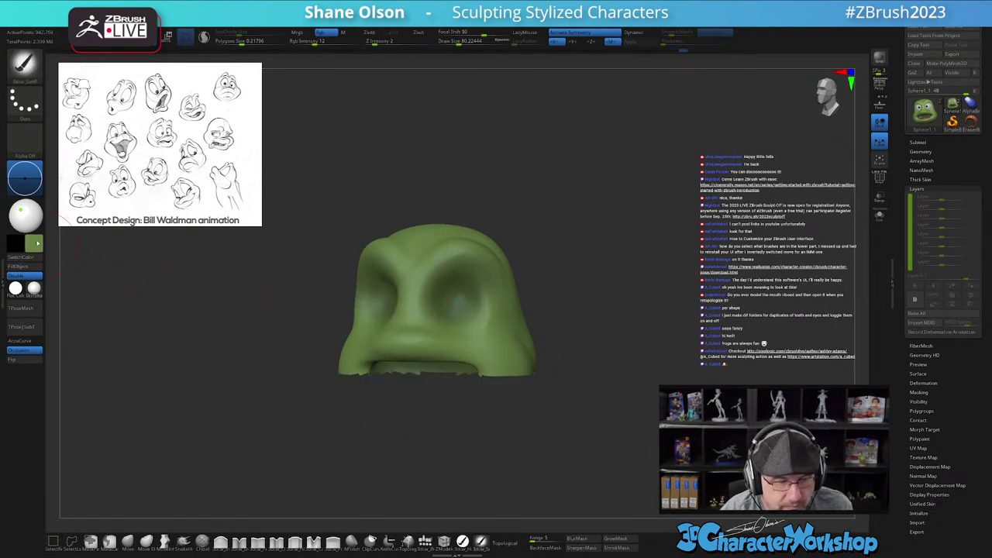
pyautogui.click(34, 237)
pyautogui.moveTo(63, 237); pyautogui.dragTo(71, 233)
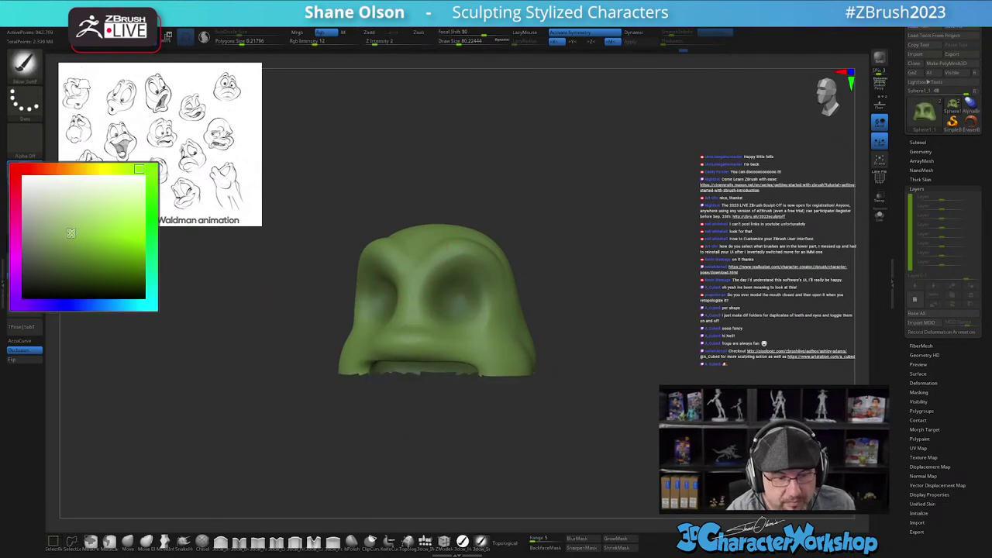
pyautogui.click(34, 242)
pyautogui.moveTo(140, 170); pyautogui.dragTo(133, 169)
# Step: Paint soft light-green highlights on the snout, brow ridges and forehead of the isolated upper head
pyautogui.moveTo(416, 332)
pyautogui.mouseDown(button='right')
pyautogui.moveTo(428, 316)
pyautogui.moveTo(413, 345)
pyautogui.mouseUp(button='right')
pyautogui.moveTo(402, 349)
pyautogui.mouseDown()
pyautogui.moveTo(412, 348)
pyautogui.moveTo(407, 341)
pyautogui.mouseUp()
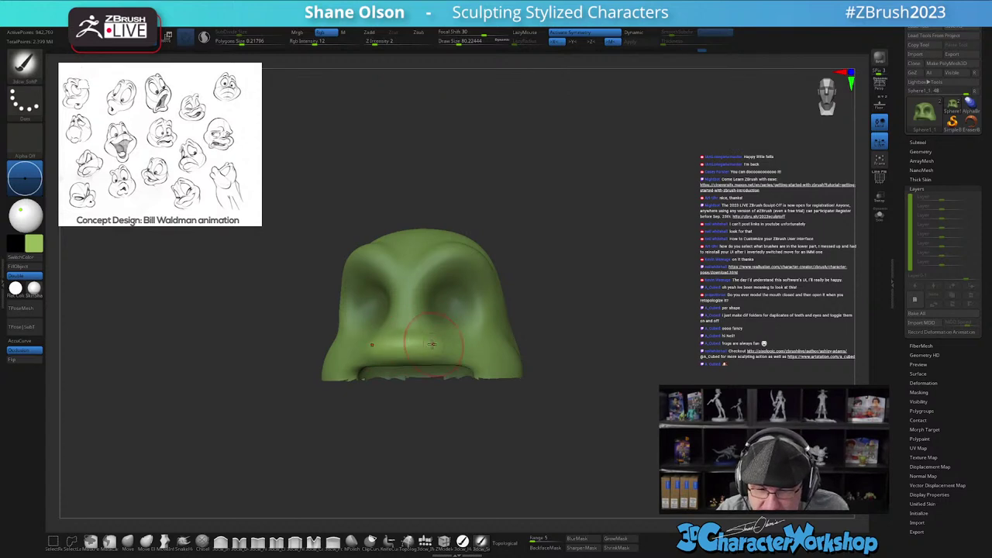
pyautogui.moveTo(493, 284); pyautogui.dragTo(490, 258, button='right')
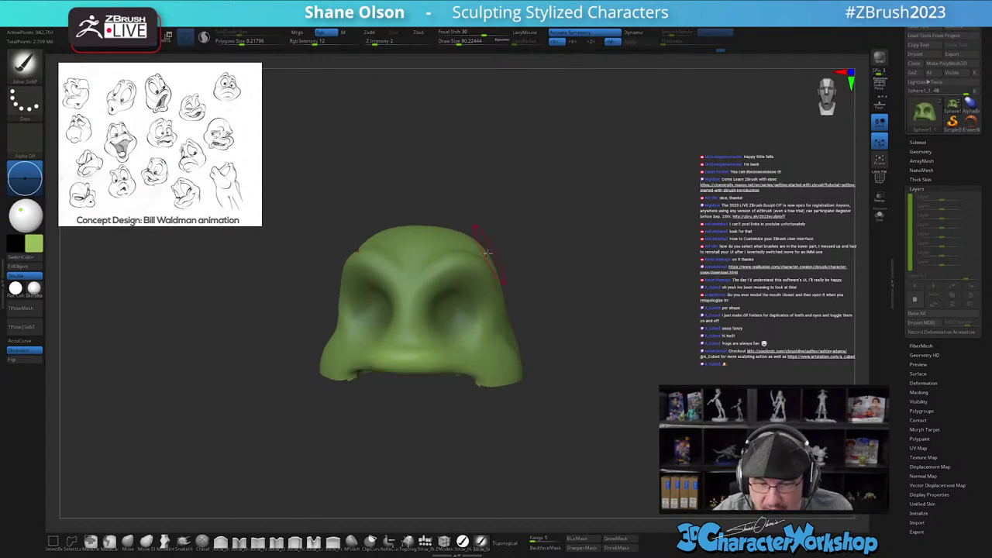
pyautogui.moveTo(428, 282); pyautogui.dragTo(469, 264)
pyautogui.moveTo(649, 340); pyautogui.dragTo(514, 284)
pyautogui.moveTo(451, 267); pyautogui.dragTo(441, 269)
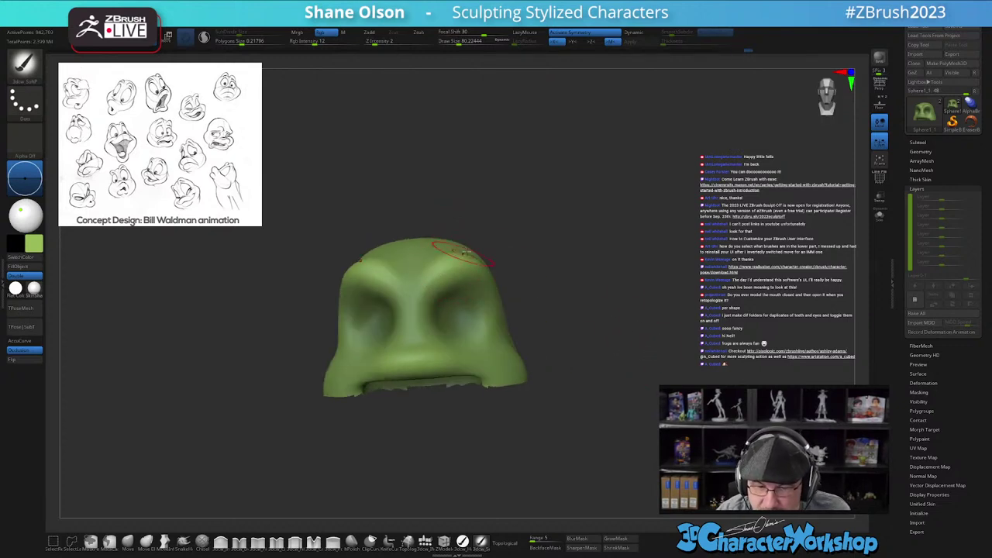
pyautogui.moveTo(475, 261); pyautogui.dragTo(459, 251, button='right')
pyautogui.moveTo(486, 264); pyautogui.dragTo(492, 275)
# Step: Increase the draw size to about 100.8 and brighten the crown and sides of the upper head with the light green
pyautogui.moveTo(669, 378)
pyautogui.mouseDown()
pyautogui.moveTo(658, 301)
pyautogui.moveTo(621, 375)
pyautogui.moveTo(607, 359)
pyautogui.mouseUp()
pyautogui.press('s')
pyautogui.moveTo(576, 292); pyautogui.dragTo(579, 293)
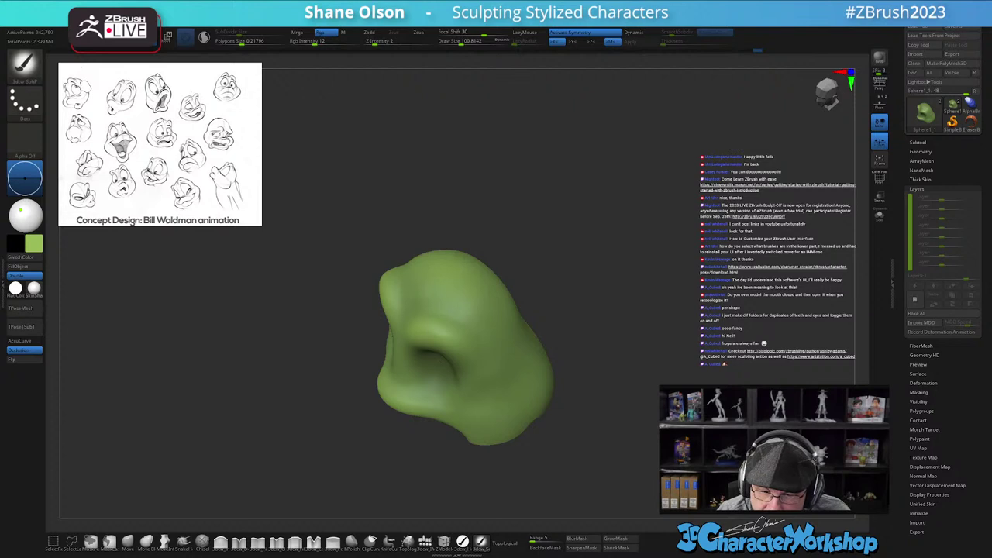
pyautogui.moveTo(554, 264); pyautogui.dragTo(629, 328, button='right')
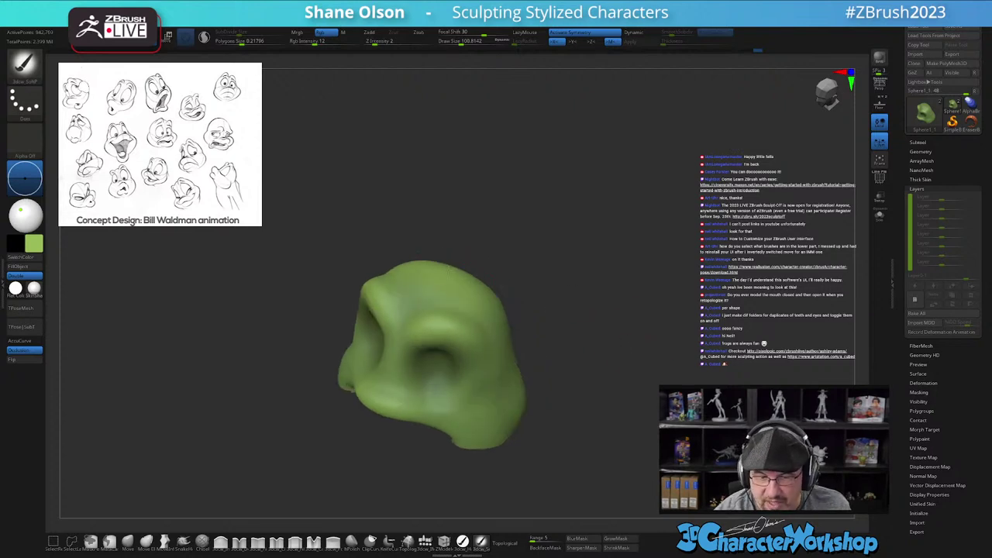
pyautogui.moveTo(528, 262); pyautogui.dragTo(647, 400)
# Step: Isolate the lower jaw, highlight its lip with the light green, and unhide the whole head
pyautogui.keyDown('ctrl'); pyautogui.keyDown('shift'); pyautogui.click(649, 405); pyautogui.keyUp('shift'); pyautogui.keyUp('ctrl')
pyautogui.keyDown('alt'); pyautogui.moveTo(682, 431); pyautogui.dragTo(617, 387); pyautogui.keyUp('alt')
pyautogui.keyDown('ctrl'); pyautogui.keyDown('shift'); pyautogui.click(426, 414); pyautogui.keyUp('shift'); pyautogui.keyUp('ctrl')
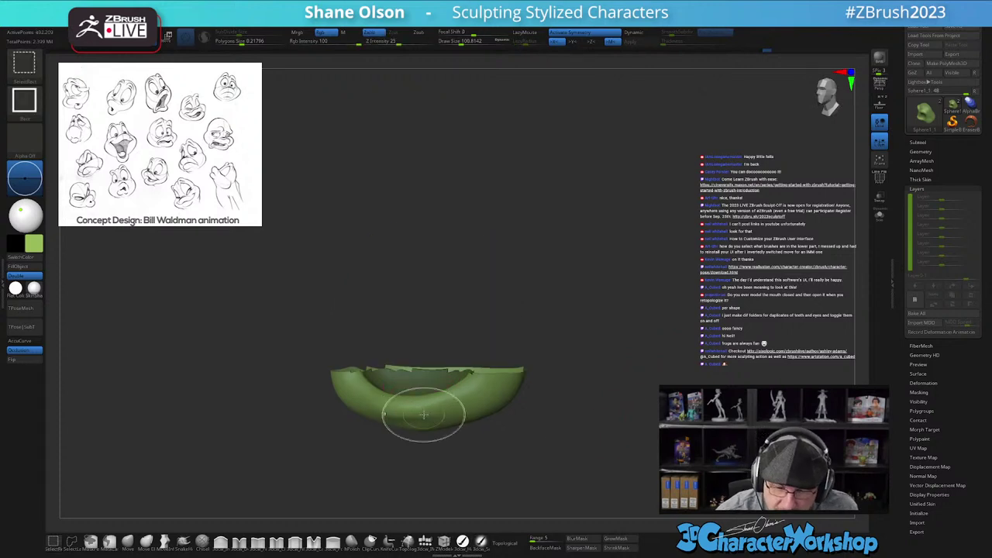
pyautogui.moveTo(505, 388); pyautogui.dragTo(590, 414, button='right')
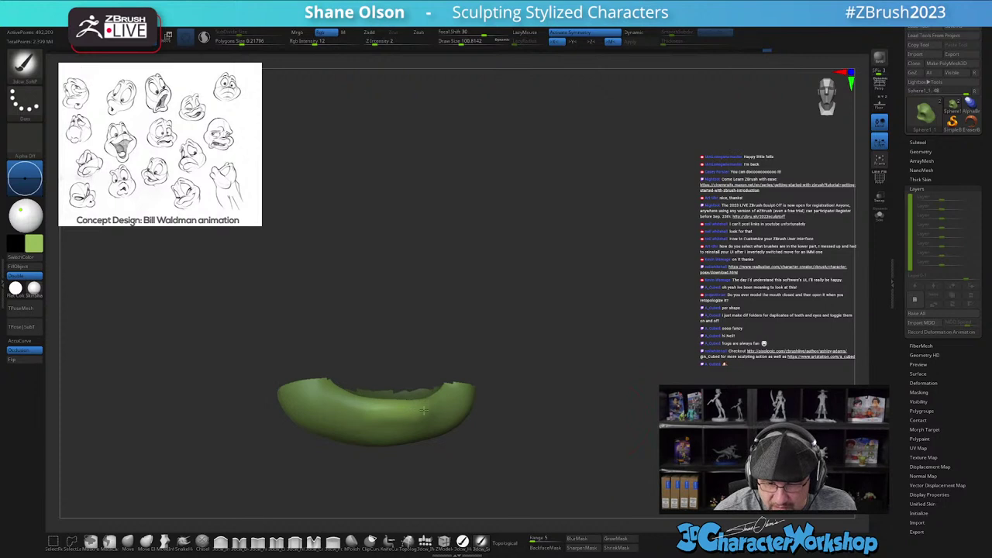
pyautogui.keyDown('shift'); pyautogui.moveTo(632, 424); pyautogui.dragTo(651, 390); pyautogui.keyUp('shift')
pyautogui.keyDown('ctrl'); pyautogui.keyDown('shift'); pyautogui.click(652, 417); pyautogui.keyUp('shift'); pyautogui.keyUp('ctrl')
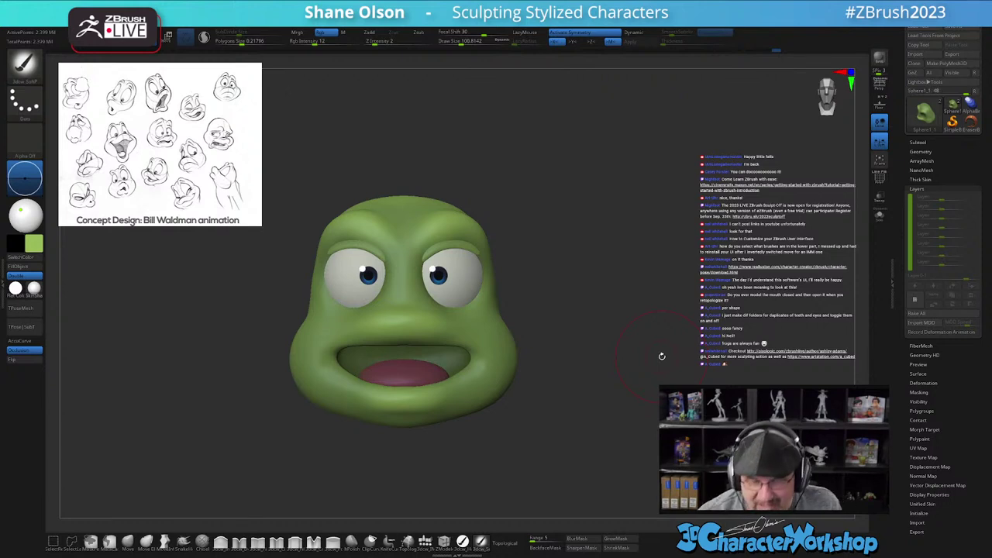
pyautogui.moveTo(591, 327); pyautogui.dragTo(586, 376, button='right')
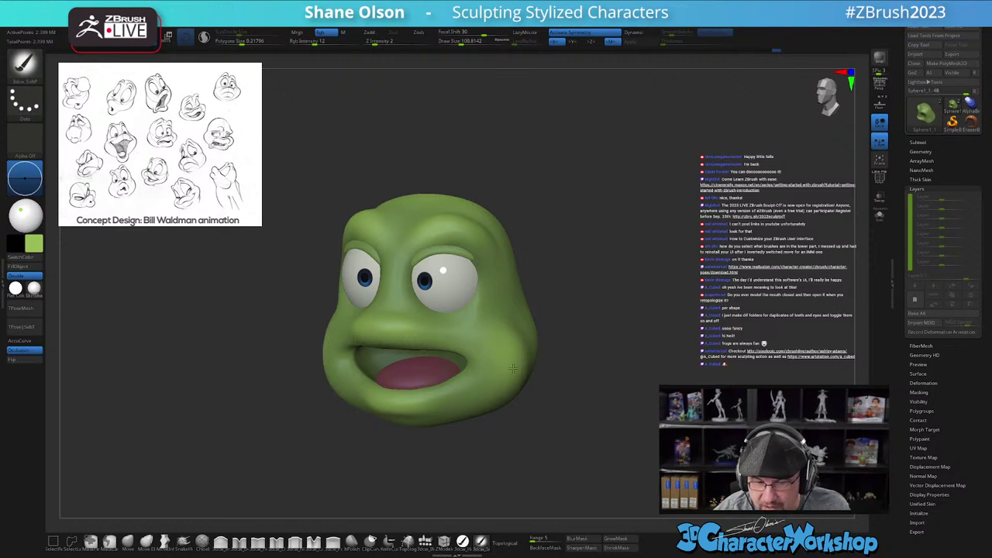
# Step: Save the frog head tool as Bill_Frog_Expressions_02, replacing the existing file
pyautogui.moveTo(555, 406); pyautogui.dragTo(627, 394)
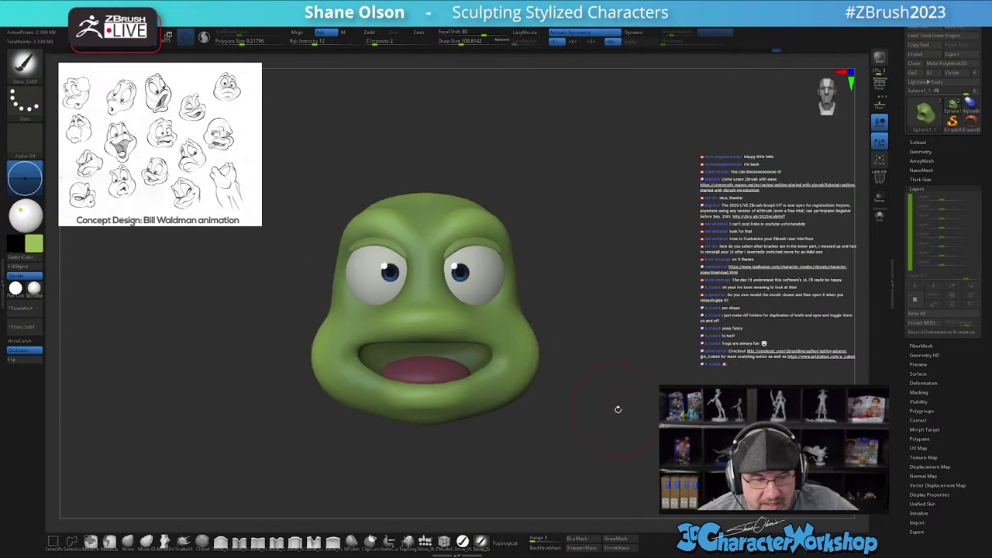
pyautogui.moveTo(652, 339); pyautogui.dragTo(643, 342)
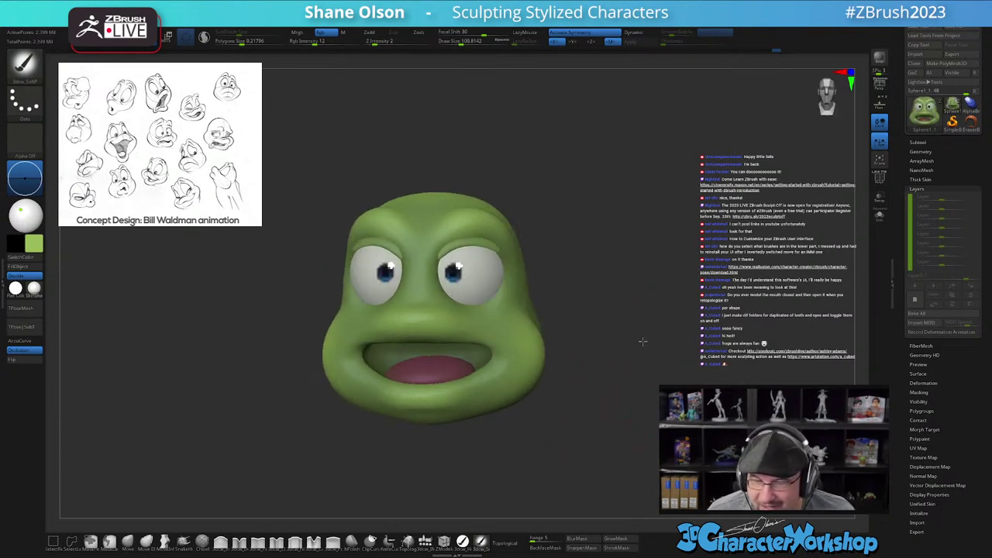
pyautogui.moveTo(697, 279); pyautogui.dragTo(677, 279)
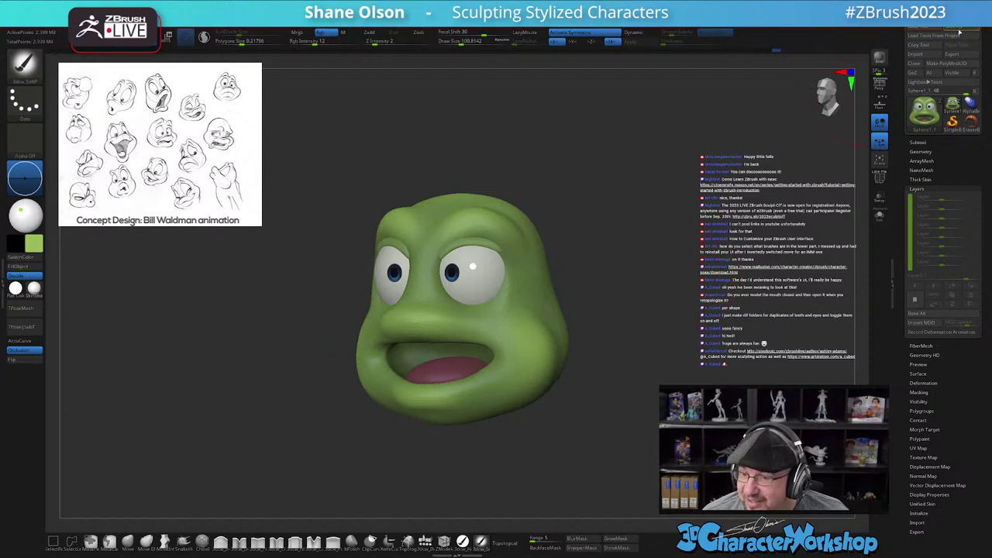
pyautogui.hotkey('ctrl', 's')
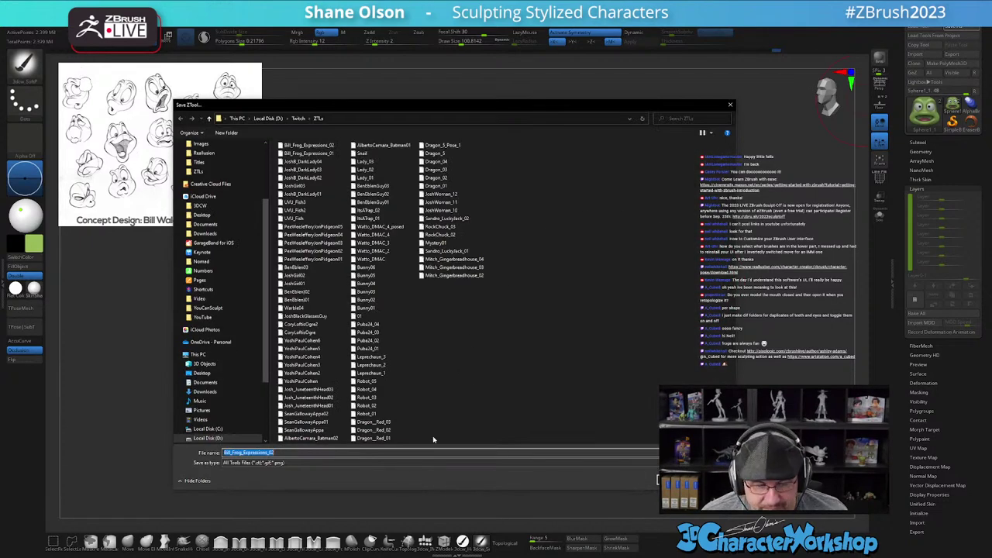
pyautogui.click(655, 479)
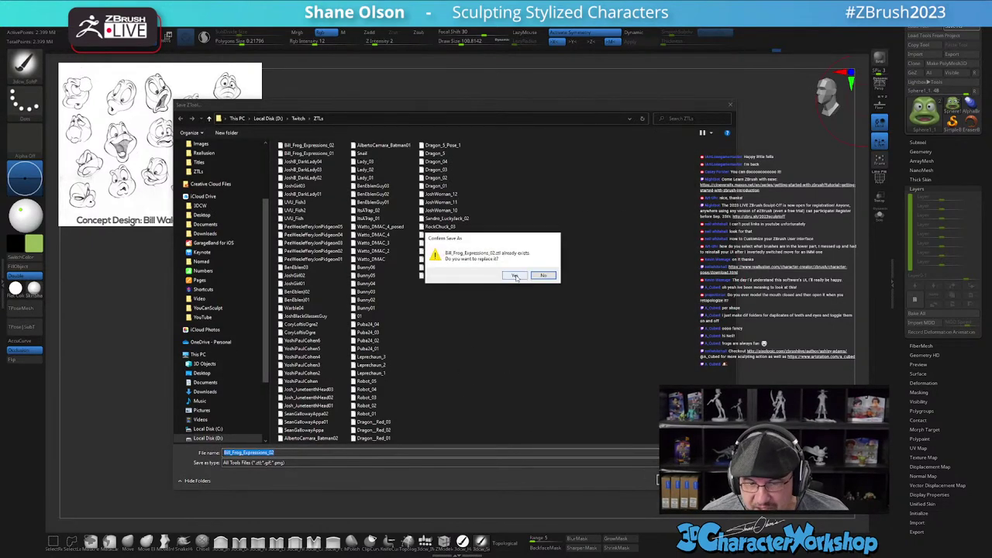
pyautogui.click(515, 276)
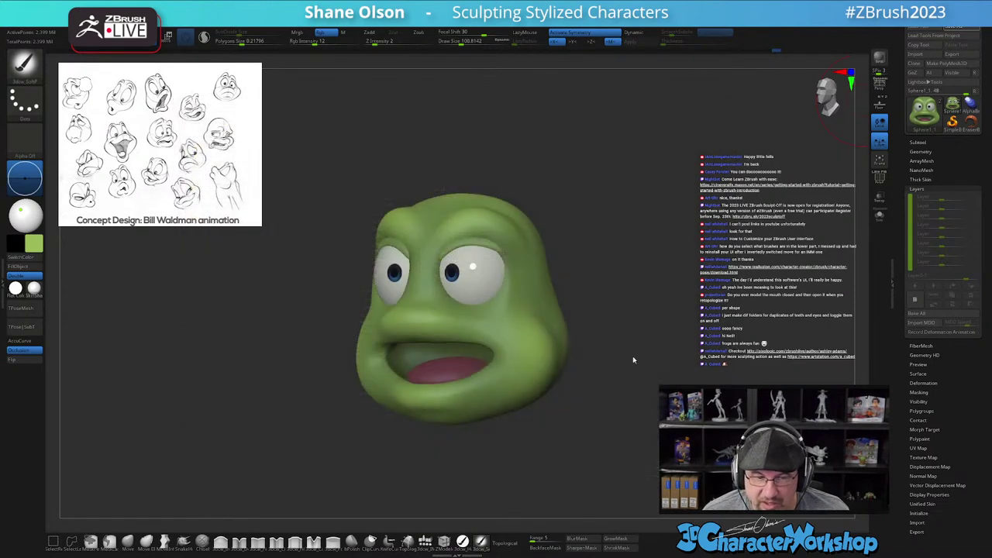
# Step: Add a new sculpting layer and name it 01
pyautogui.keyDown('alt'); pyautogui.moveTo(666, 330); pyautogui.dragTo(680, 363); pyautogui.keyUp('alt')
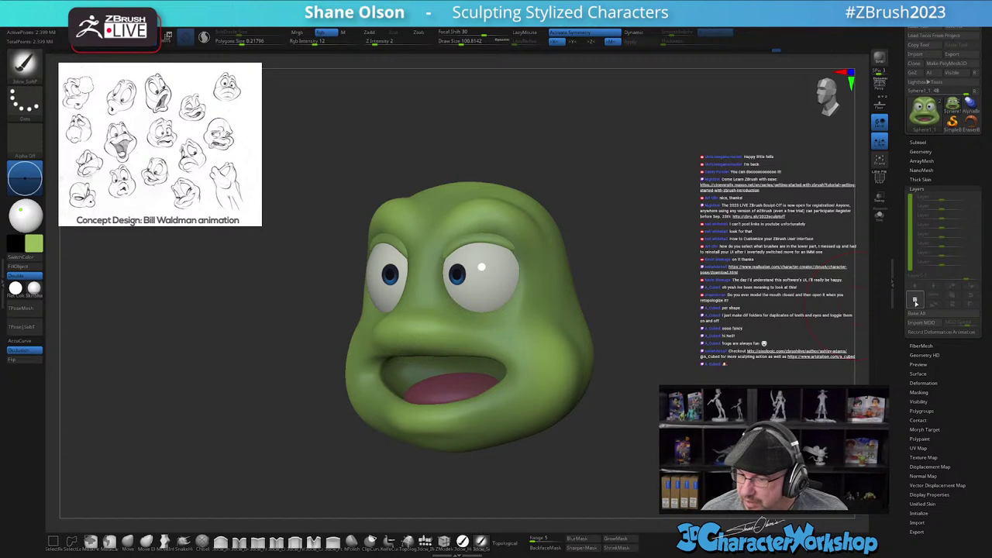
pyautogui.click(916, 303)
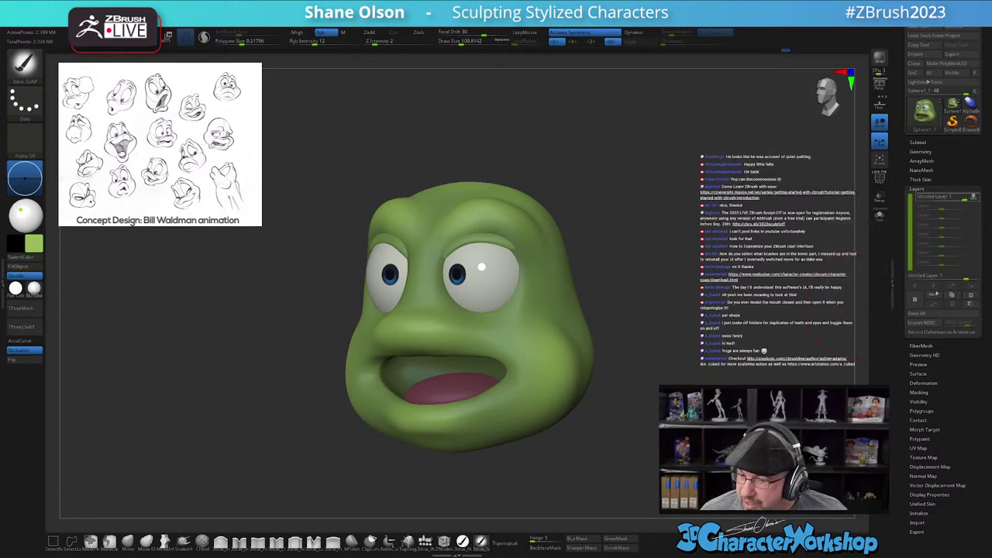
pyautogui.click(934, 295)
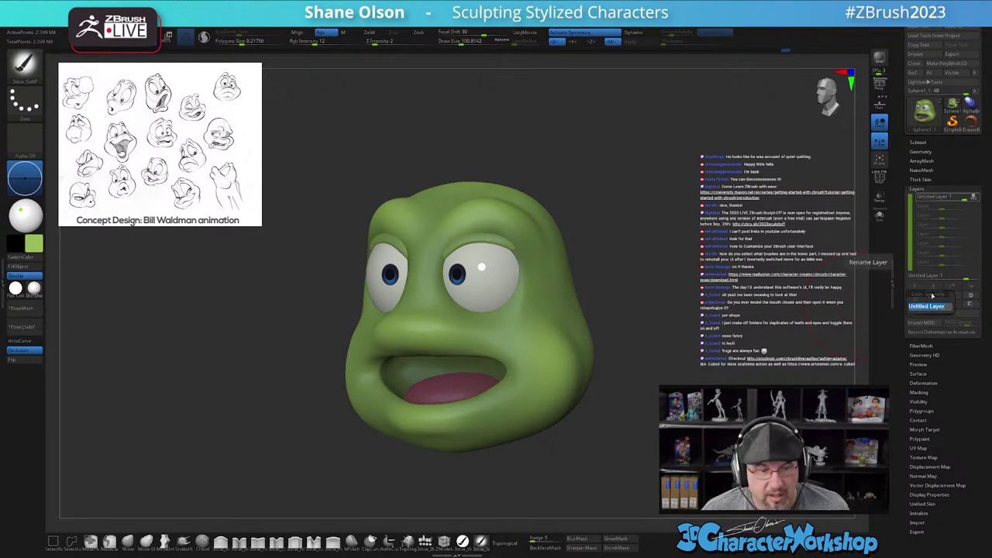
pyautogui.write('01')
pyautogui.press('Return')
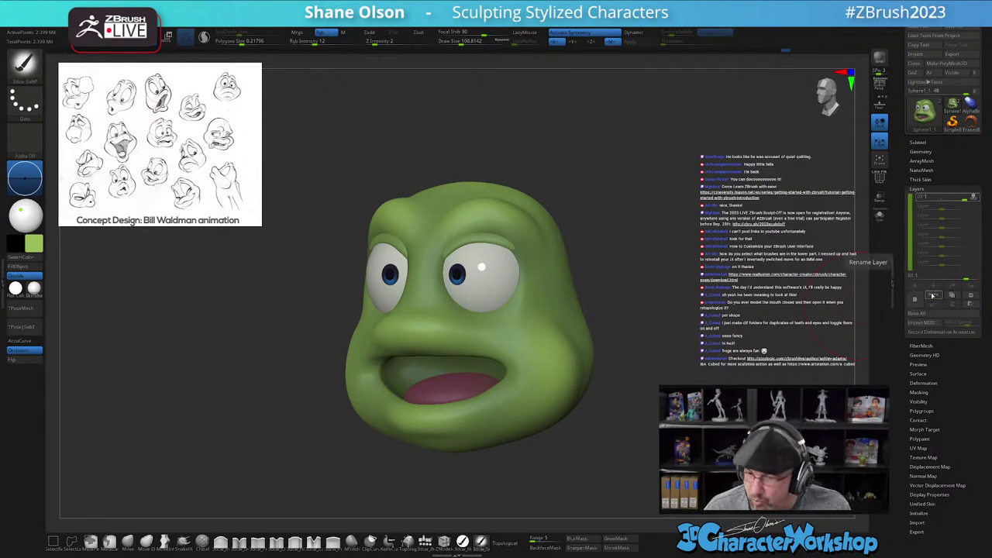
# Step: Switch to the Move brush with a draw size of about 140 and pull the brows upward above the eyes
pyautogui.moveTo(650, 262); pyautogui.dragTo(674, 261)
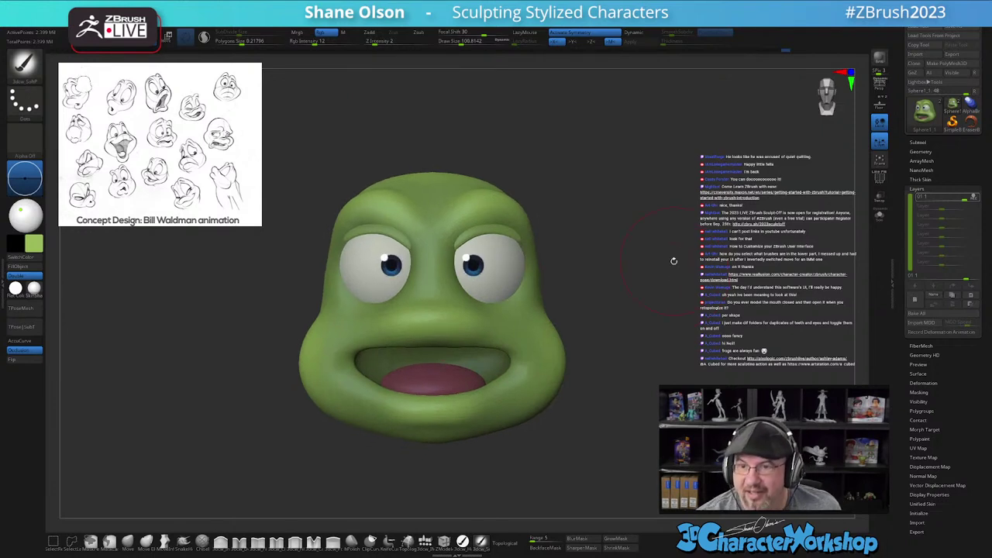
pyautogui.moveTo(607, 361); pyautogui.dragTo(640, 406)
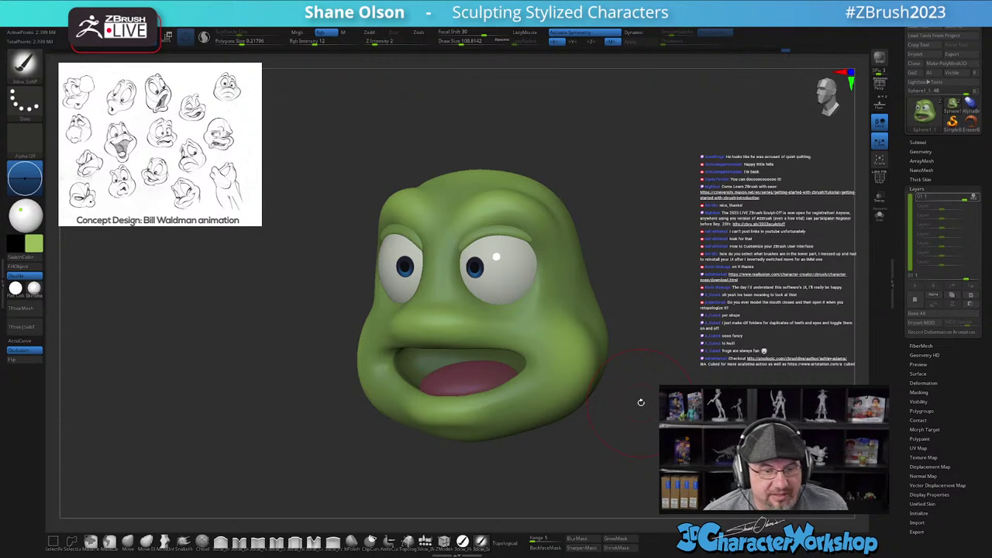
pyautogui.moveTo(583, 448); pyautogui.dragTo(592, 451)
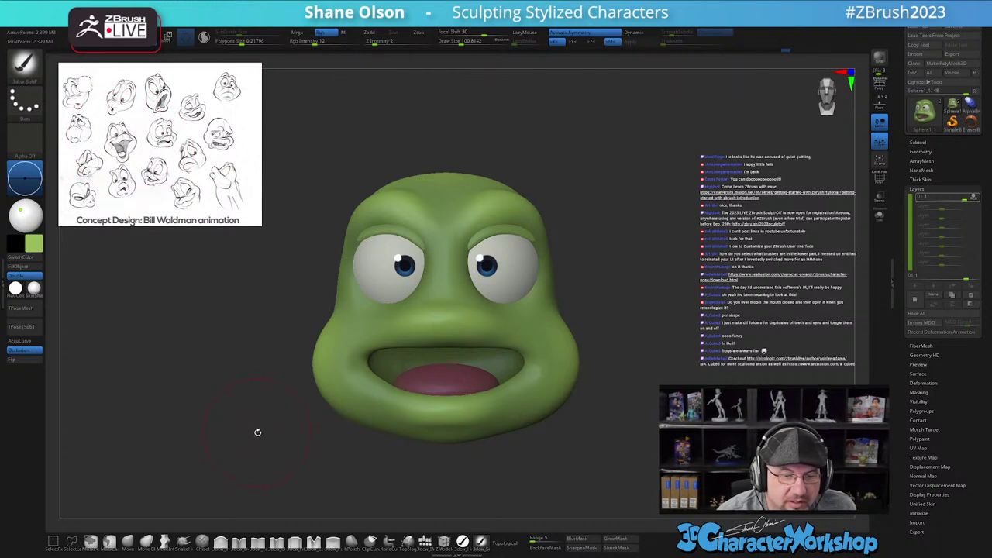
pyautogui.moveTo(638, 400); pyautogui.dragTo(630, 421)
pyautogui.moveTo(607, 295); pyautogui.dragTo(603, 277)
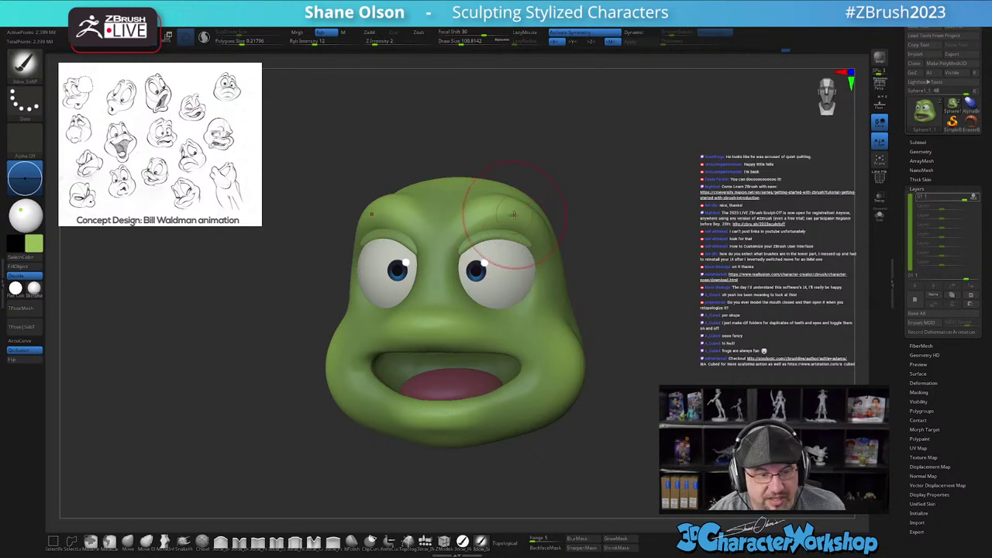
pyautogui.keyDown('alt'); pyautogui.moveTo(511, 233); pyautogui.dragTo(507, 249, button='right'); pyautogui.keyUp('alt')
pyautogui.click(127, 541)
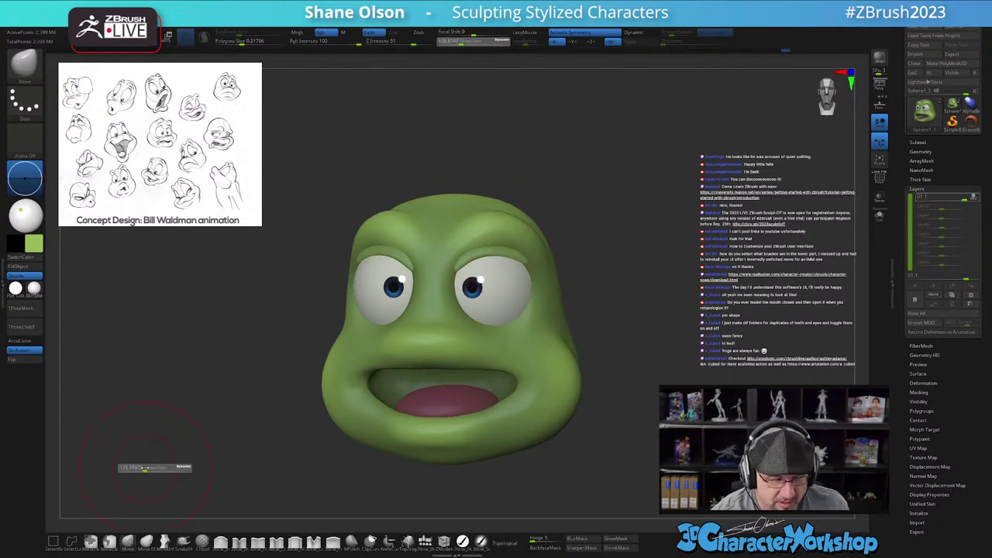
pyautogui.keyDown('alt'); pyautogui.moveTo(680, 324); pyautogui.dragTo(669, 335); pyautogui.keyUp('alt')
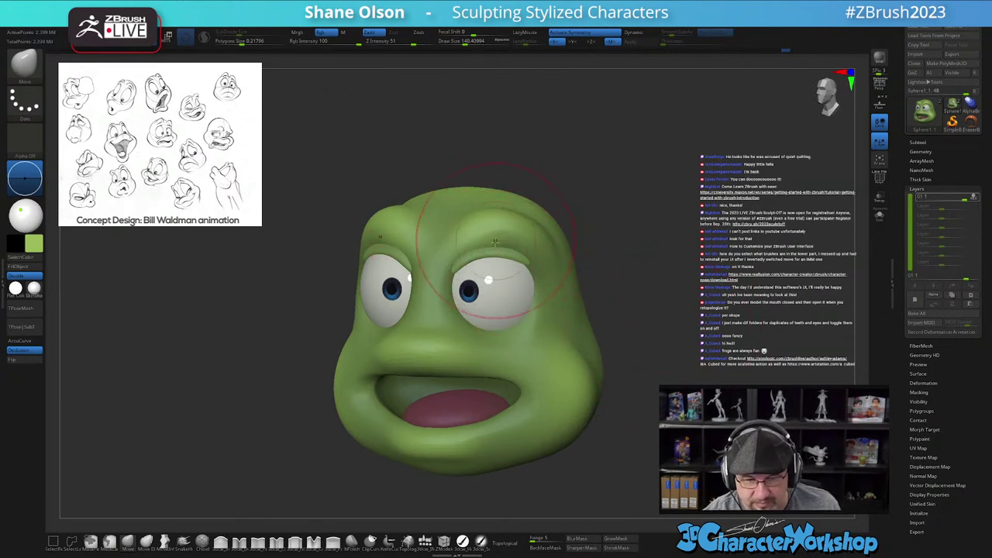
pyautogui.moveTo(501, 247); pyautogui.dragTo(503, 231)
pyautogui.moveTo(601, 202); pyautogui.dragTo(506, 207)
pyautogui.moveTo(453, 233); pyautogui.dragTo(504, 242)
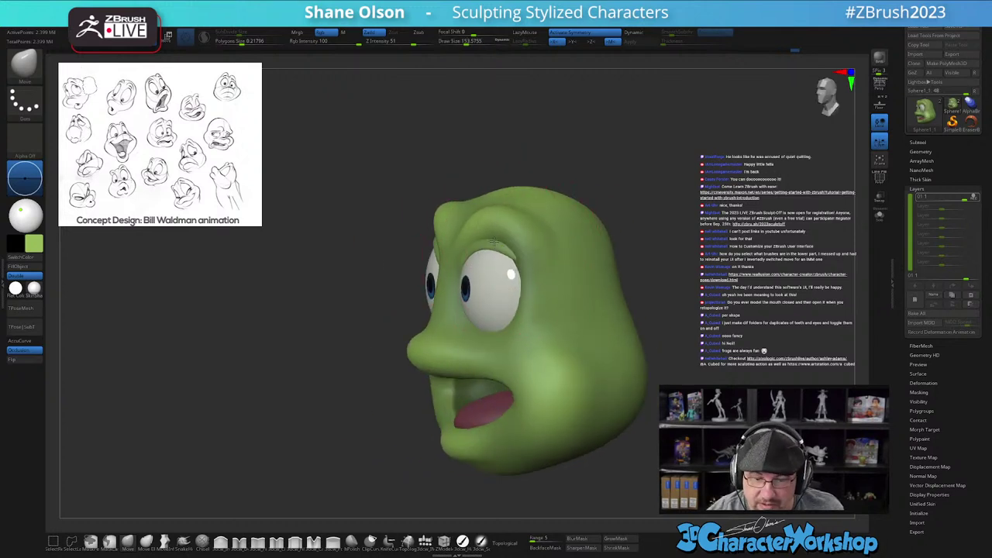
# Step: Try to raise the brows further and stretch the upper edges of the eyes, reducing the Move brush size to about 83
pyautogui.moveTo(518, 207)
pyautogui.mouseDown(button='right')
pyautogui.moveTo(545, 201)
pyautogui.moveTo(525, 217)
pyautogui.mouseUp(button='right')
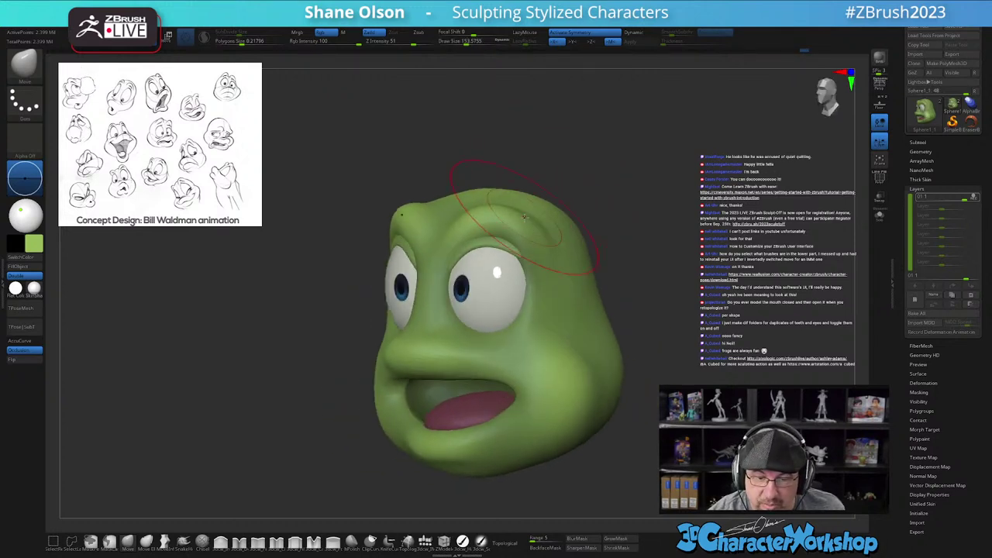
pyautogui.moveTo(469, 250); pyautogui.dragTo(473, 244)
pyautogui.moveTo(474, 247); pyautogui.dragTo(504, 261, button='right')
pyautogui.press('s')
pyautogui.moveTo(484, 280); pyautogui.dragTo(478, 278)
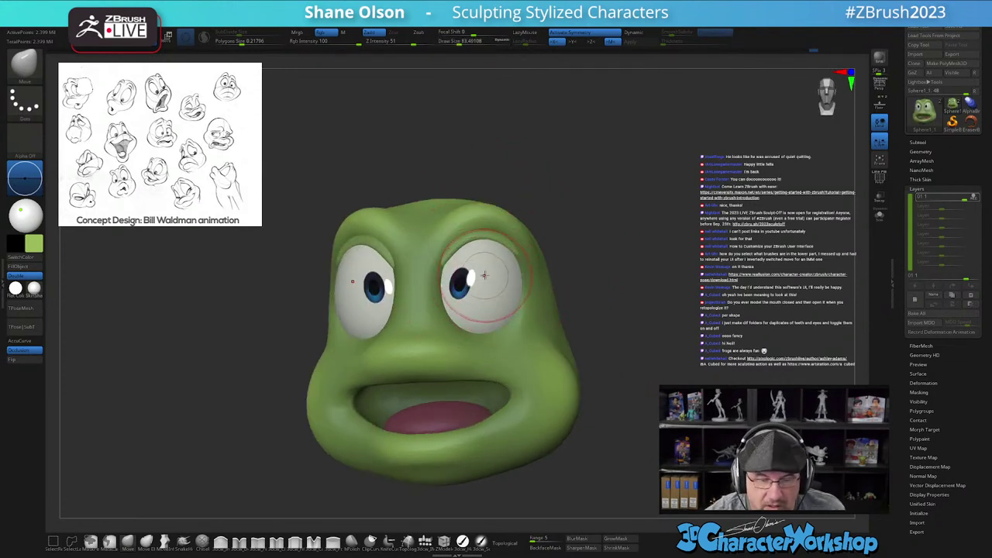
# Step: Undo the latest Move strokes on the eyes and brows
pyautogui.hotkey('ctrl', 'z')
pyautogui.hotkey('ctrl', 'z')
pyautogui.hotkey('ctrl', 'z')
pyautogui.hotkey('ctrl', 'z')
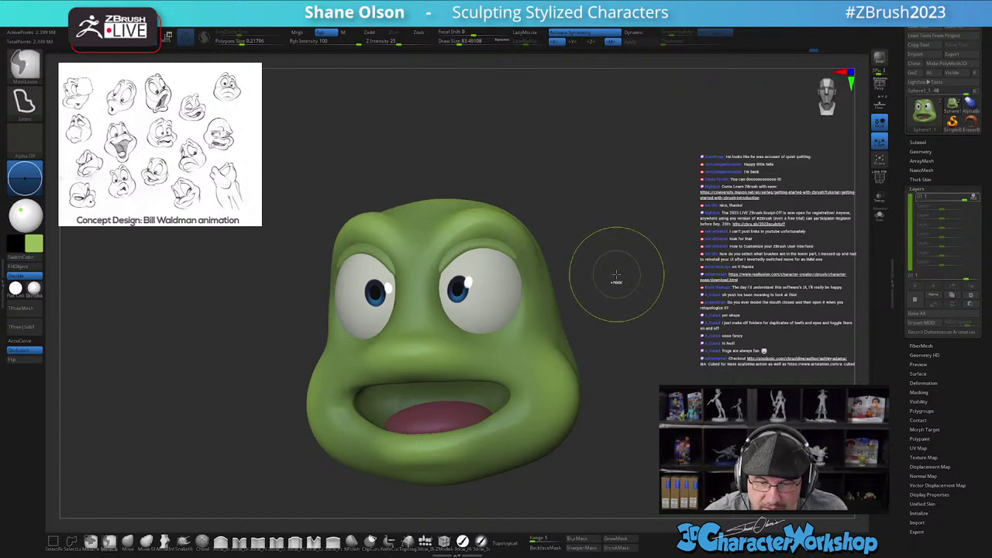
pyautogui.hotkey('ctrl', 'z')
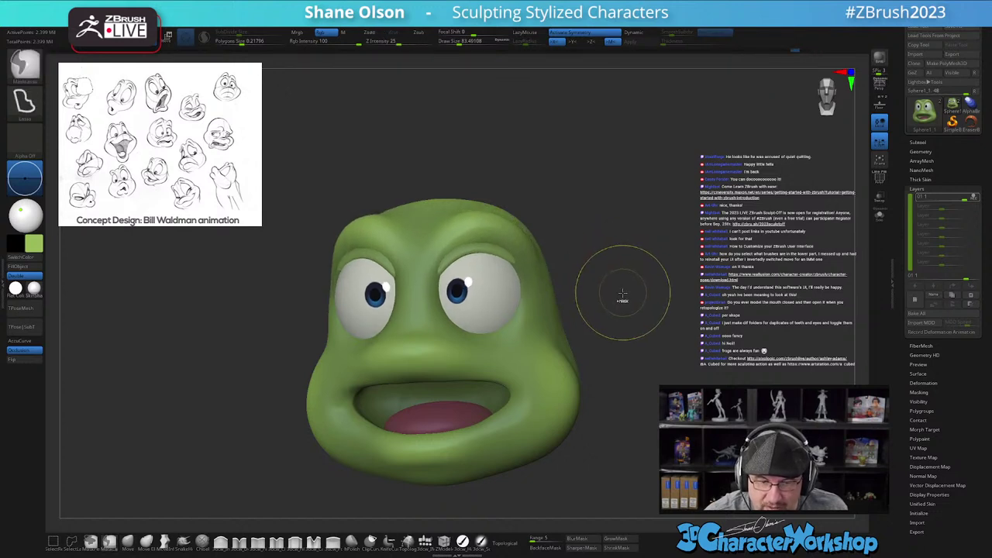
# Step: Hide both eyeballs, mask all the remaining visible geometry, and unhide the whole head
pyautogui.moveTo(621, 294); pyautogui.dragTo(611, 297)
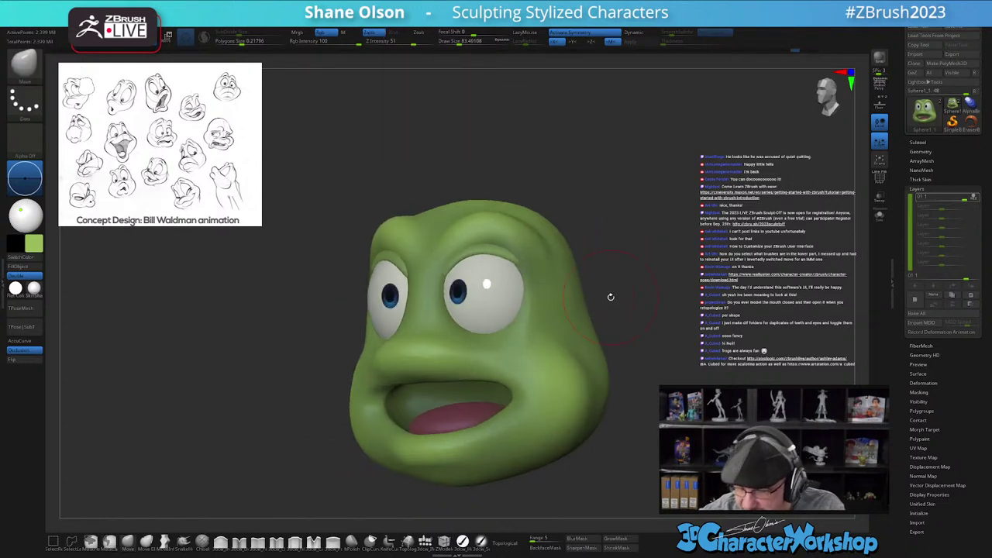
pyautogui.keyDown('ctrl'); pyautogui.keyDown('shift'); pyautogui.click(471, 291); pyautogui.keyUp('shift'); pyautogui.keyUp('ctrl')
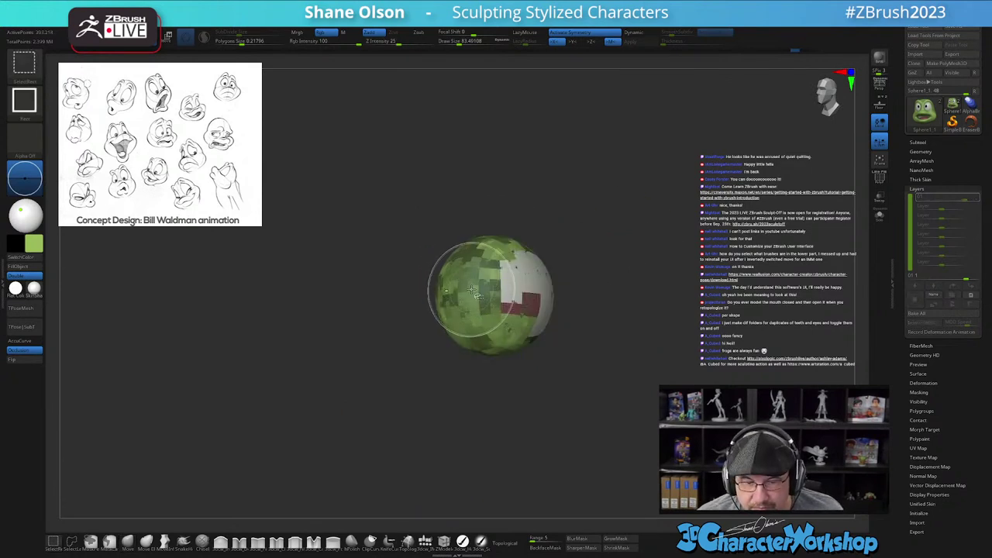
pyautogui.keyDown('ctrl'); pyautogui.keyDown('shift'); pyautogui.click(467, 305); pyautogui.keyUp('shift'); pyautogui.keyUp('ctrl')
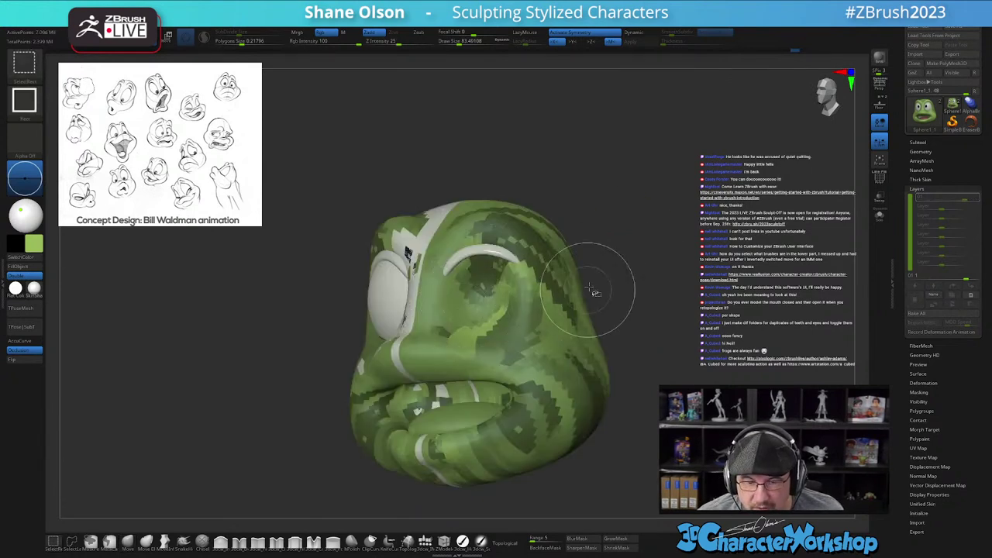
pyautogui.keyDown('ctrl'); pyautogui.keyDown('shift'); pyautogui.click(392, 297); pyautogui.keyUp('shift'); pyautogui.keyUp('ctrl')
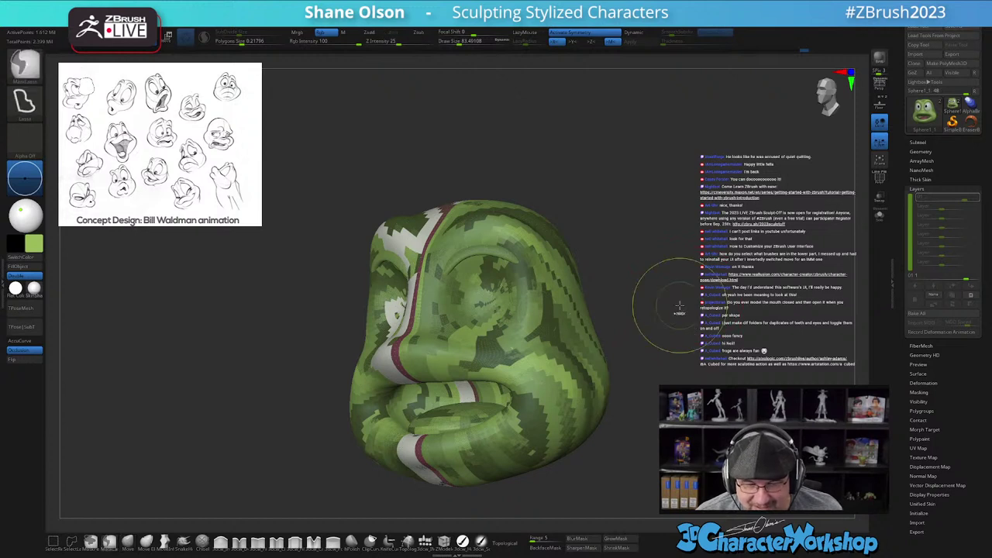
pyautogui.moveTo(284, 117)
pyautogui.keyDown('ctrl'); pyautogui.mouseDown()
pyautogui.moveTo(370, 237)
pyautogui.moveTo(681, 310)
pyautogui.moveTo(682, 252)
pyautogui.mouseUp(); pyautogui.keyUp('ctrl')
pyautogui.moveTo(780, 291)
pyautogui.keyDown('ctrl'); pyautogui.mouseDown()
pyautogui.moveTo(396, 160)
pyautogui.moveTo(348, 470)
pyautogui.moveTo(698, 434)
pyautogui.moveTo(708, 345)
pyautogui.mouseUp(); pyautogui.keyUp('ctrl')
pyautogui.keyDown('ctrl'); pyautogui.keyDown('shift'); pyautogui.click(827, 376); pyautogui.keyUp('shift'); pyautogui.keyUp('ctrl')
# Step: Activate the transform gizmo, centre it on the unmasked eyeball, and reset its orientation
pyautogui.moveTo(829, 377)
pyautogui.mouseDown()
pyautogui.moveTo(851, 378)
pyautogui.moveTo(803, 378)
pyautogui.mouseUp()
pyautogui.press('w')
pyautogui.moveTo(762, 405); pyautogui.dragTo(654, 407)
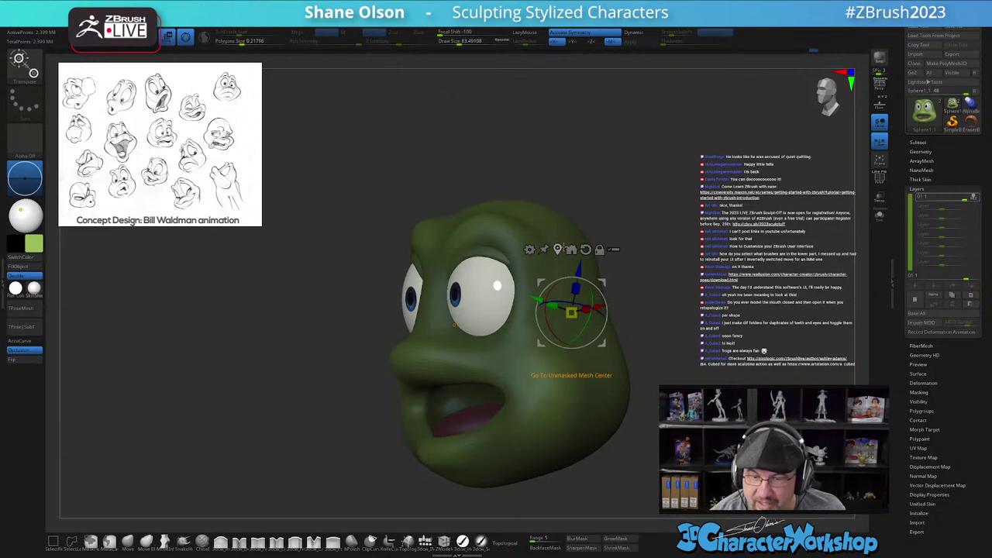
pyautogui.click(559, 247)
pyautogui.moveTo(621, 199); pyautogui.dragTo(542, 203)
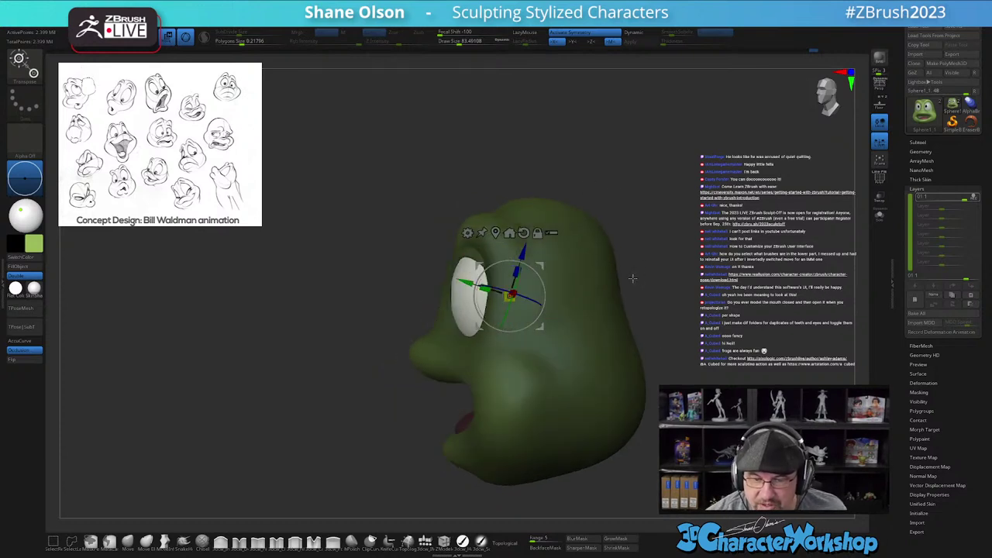
pyautogui.keyDown('alt'); pyautogui.click(525, 231); pyautogui.keyUp('alt')
pyautogui.moveTo(438, 268); pyautogui.dragTo(559, 281)
pyautogui.keyDown('ctrl'); pyautogui.moveTo(560, 281); pyautogui.dragTo(559, 299, button='right'); pyautogui.keyUp('ctrl')
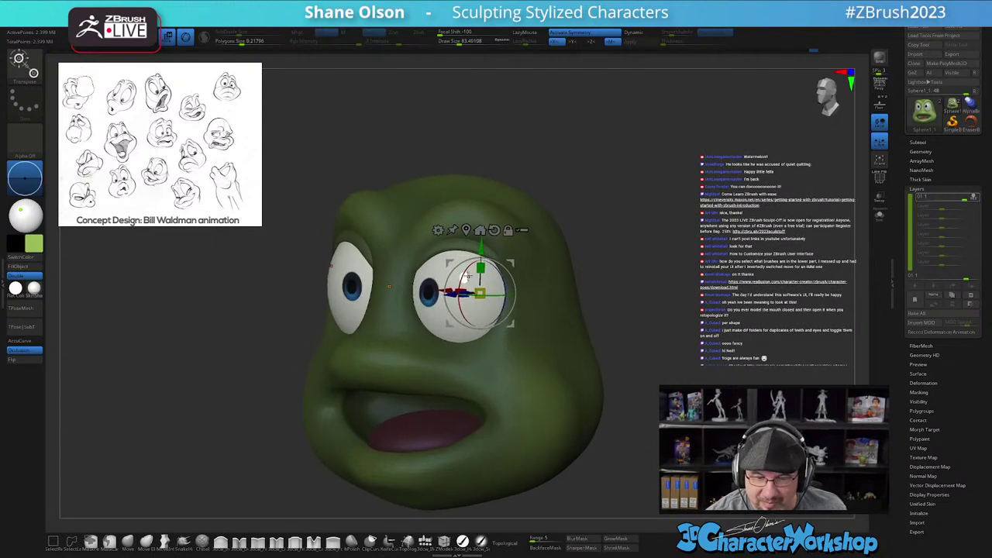
# Step: Rotate both eyeballs so the pupils look downward and inward, return to brush mode, and clear the mask
pyautogui.moveTo(466, 273); pyautogui.dragTo(463, 288)
pyautogui.moveTo(480, 341); pyautogui.dragTo(535, 323, button='right')
pyautogui.moveTo(475, 314); pyautogui.dragTo(476, 313)
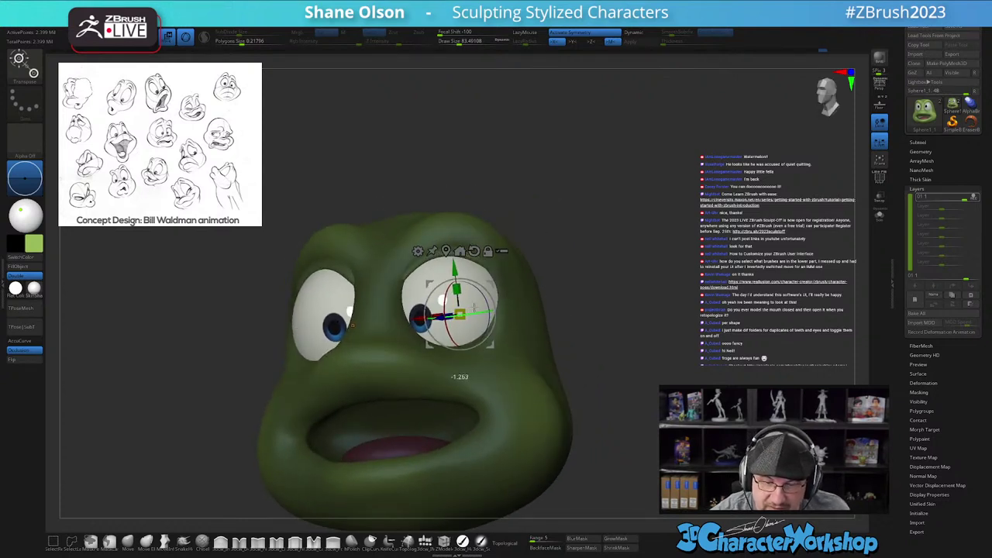
pyautogui.moveTo(458, 274); pyautogui.dragTo(456, 276)
pyautogui.moveTo(583, 331)
pyautogui.mouseDown(button='right')
pyautogui.moveTo(613, 323)
pyautogui.moveTo(589, 332)
pyautogui.mouseUp(button='right')
pyautogui.keyDown('alt'); pyautogui.moveTo(593, 378); pyautogui.dragTo(612, 357, button='right'); pyautogui.keyUp('alt')
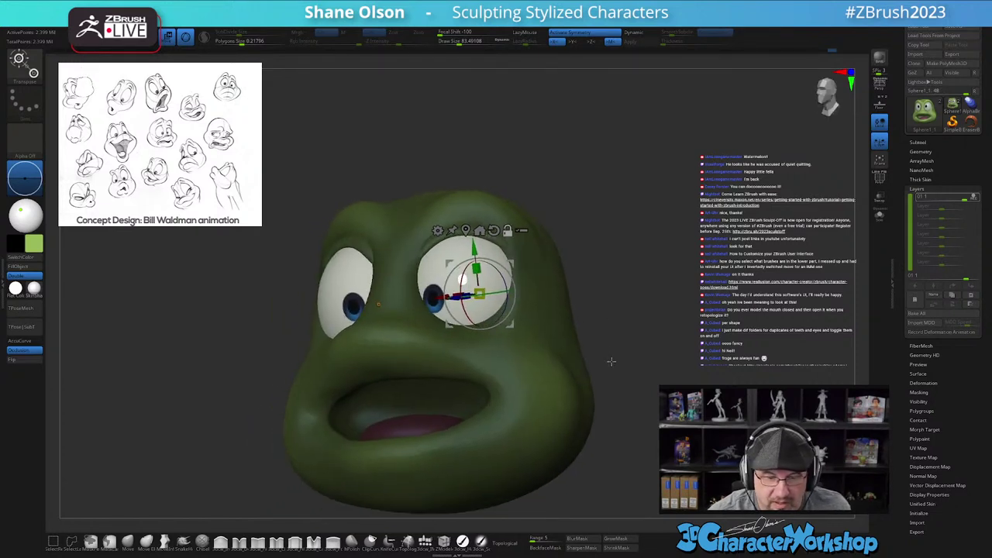
pyautogui.press('q')
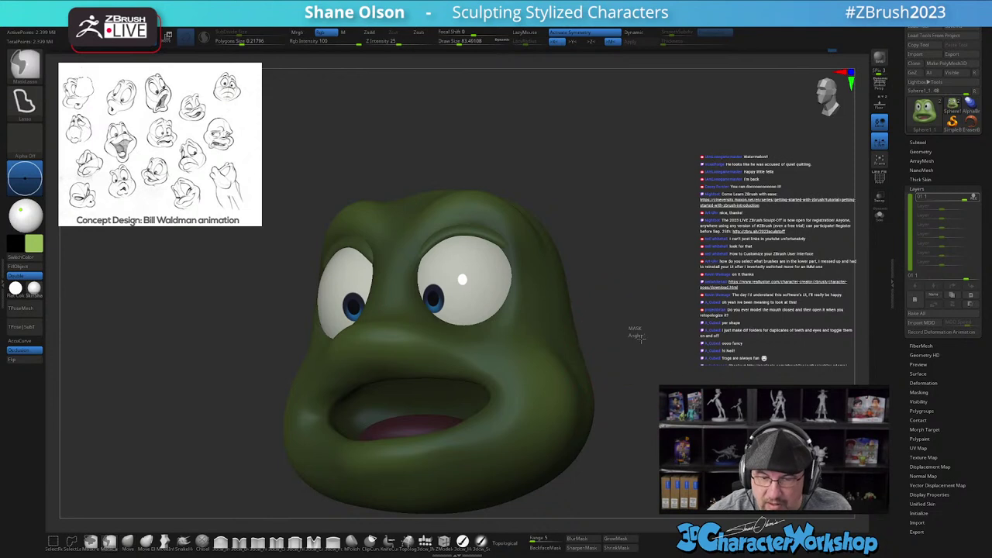
pyautogui.keyDown('ctrl'); pyautogui.moveTo(635, 331); pyautogui.dragTo(645, 331); pyautogui.keyUp('ctrl')
pyautogui.moveTo(645, 330)
pyautogui.keyDown('shift'); pyautogui.mouseDown(button='right')
pyautogui.moveTo(653, 342)
pyautogui.moveTo(641, 334)
pyautogui.mouseUp(button='right'); pyautogui.keyUp('shift')
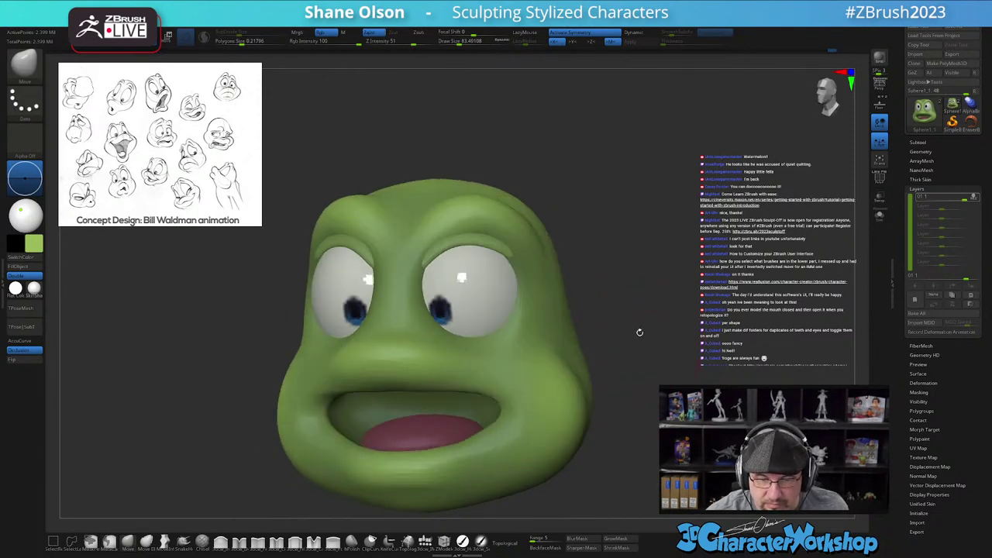
pyautogui.keyDown('alt'); pyautogui.moveTo(592, 248); pyautogui.dragTo(589, 271, button='right'); pyautogui.keyUp('alt')
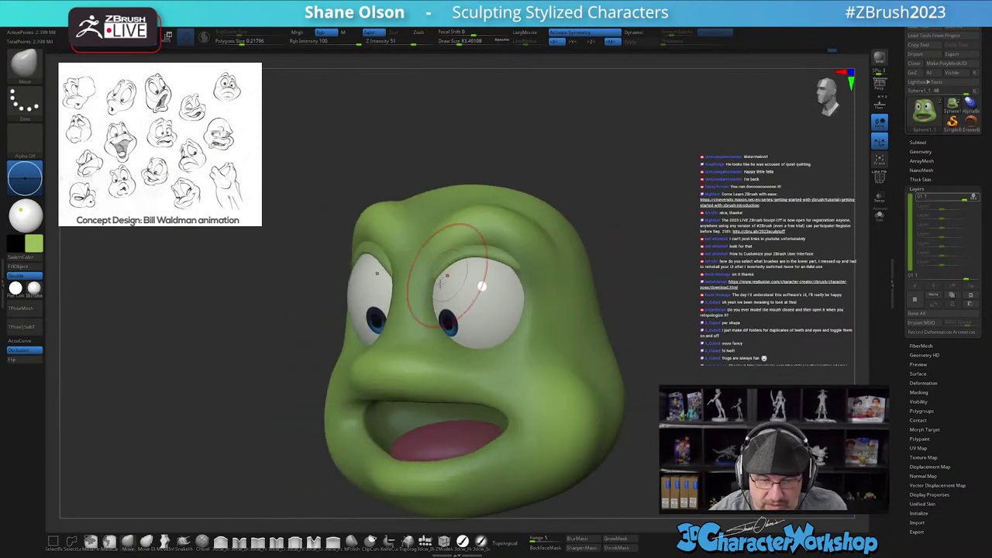
pyautogui.moveTo(627, 353); pyautogui.dragTo(643, 349)
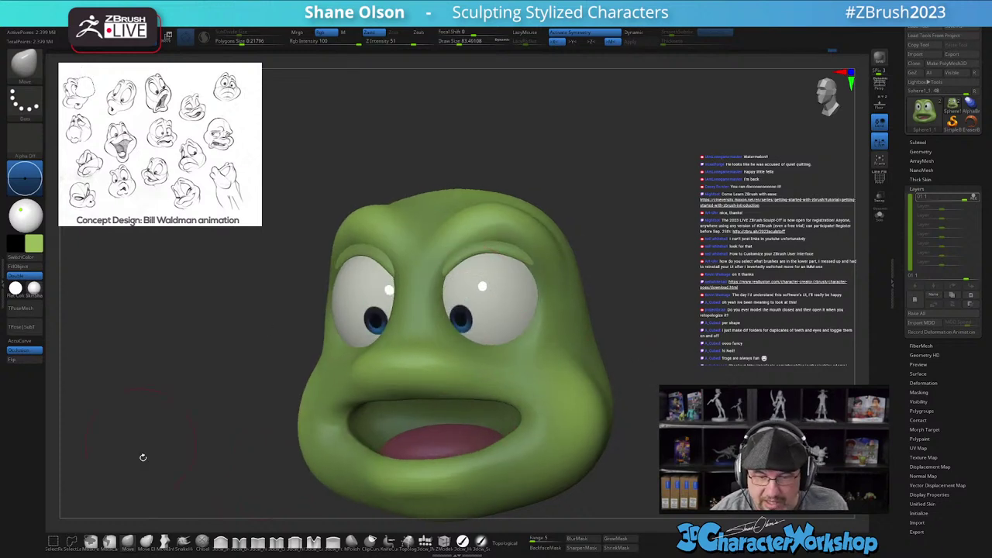
pyautogui.moveTo(651, 395); pyautogui.dragTo(665, 383)
pyautogui.press('shift')
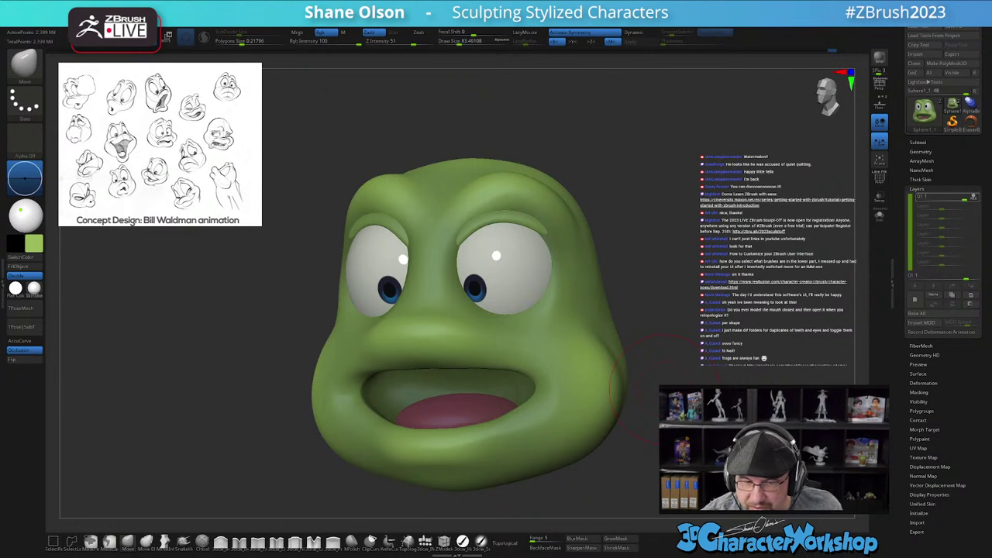
# Step: Raise the brow ridges and the tops of the eyes with Move strokes using a larger brush
pyautogui.moveTo(723, 181); pyautogui.dragTo(709, 202)
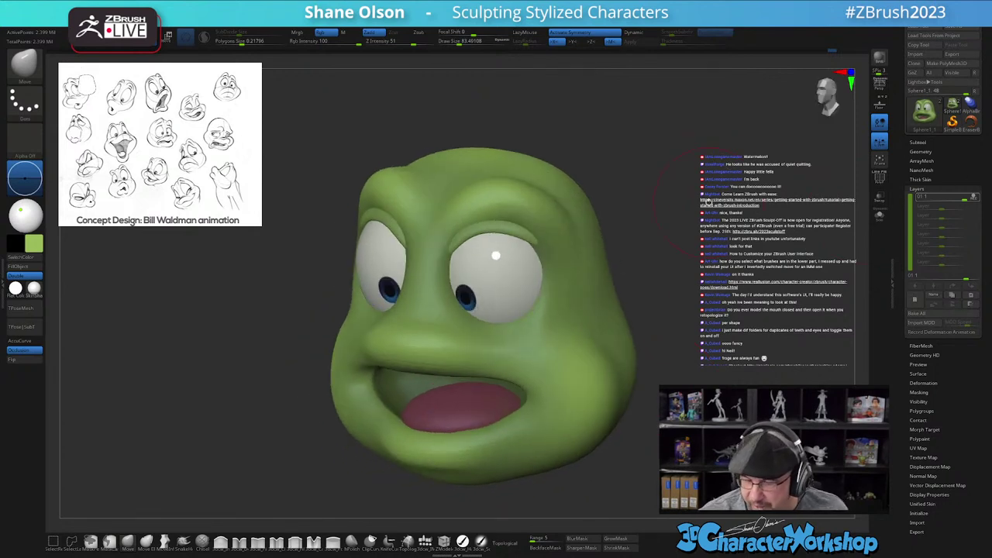
pyautogui.press('s')
pyautogui.moveTo(178, 456); pyautogui.dragTo(187, 454)
pyautogui.moveTo(480, 224); pyautogui.dragTo(480, 213)
pyautogui.moveTo(682, 198); pyautogui.dragTo(728, 198)
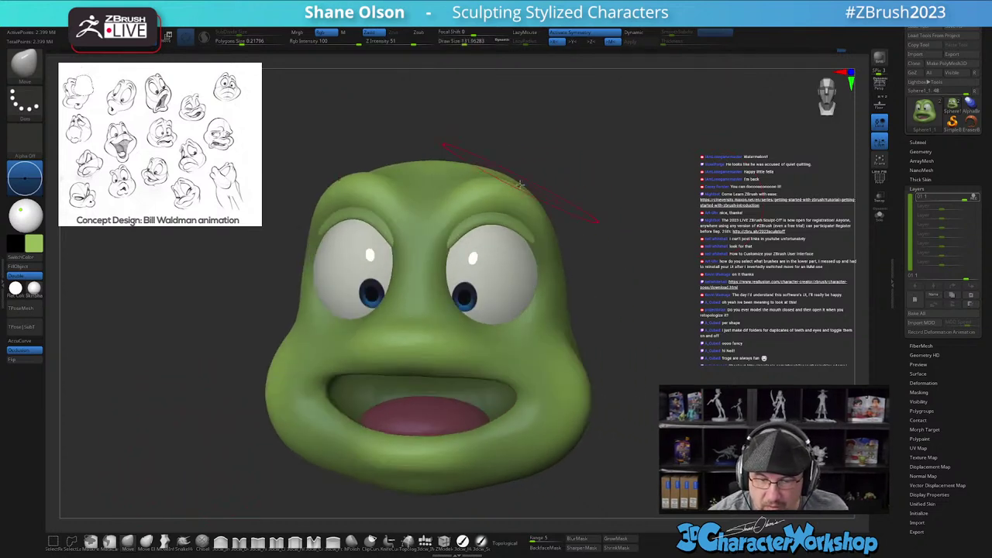
pyautogui.moveTo(465, 231); pyautogui.dragTo(462, 223)
pyautogui.moveTo(675, 194); pyautogui.dragTo(620, 194)
# Step: Enlarge the Move brush to a draw size of about 149 and stretch the brows and upper eyes into taller, rounded shapes
pyautogui.press('s')
pyautogui.moveTo(487, 212); pyautogui.dragTo(491, 213)
pyautogui.moveTo(492, 213); pyautogui.dragTo(492, 204)
pyautogui.moveTo(682, 198); pyautogui.dragTo(636, 199)
pyautogui.moveTo(519, 219); pyautogui.dragTo(503, 206)
pyautogui.moveTo(419, 203); pyautogui.dragTo(535, 208)
pyautogui.moveTo(529, 206); pyautogui.dragTo(518, 228, button='right')
pyautogui.moveTo(540, 246); pyautogui.dragTo(536, 245)
pyautogui.moveTo(566, 243); pyautogui.dragTo(540, 244, button='right')
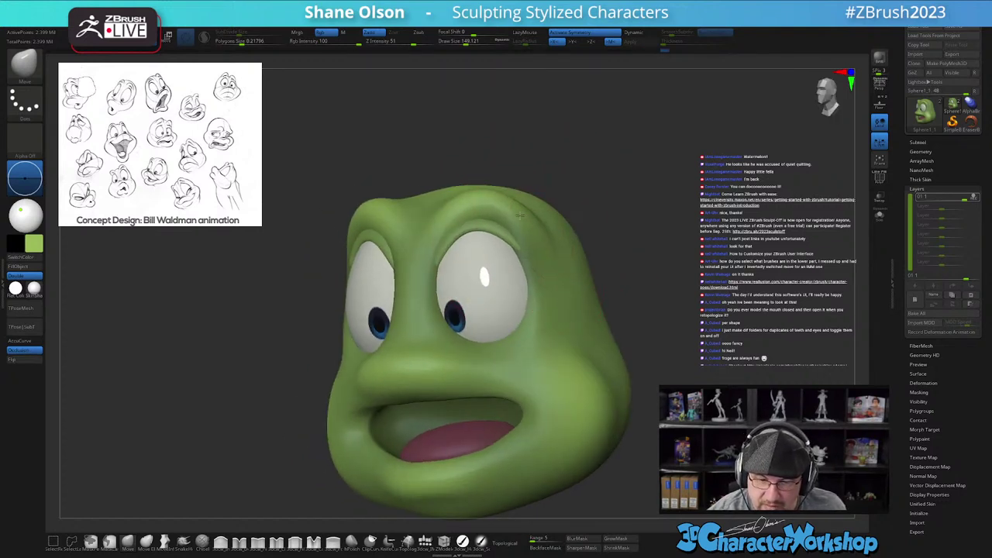
# Step: Adjust the fit of the eye and its upper rim with the transform gizmo and a Move brush of about 74
pyautogui.moveTo(572, 283); pyautogui.dragTo(578, 292, button='right')
pyautogui.press('s')
pyautogui.moveTo(576, 293); pyautogui.dragTo(560, 293)
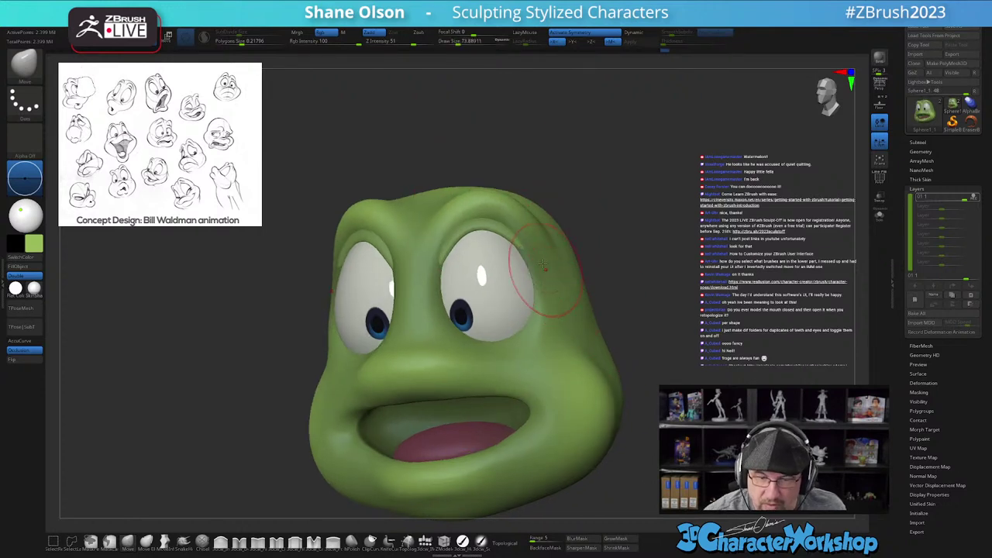
pyautogui.moveTo(560, 289); pyautogui.dragTo(575, 312, button='right')
pyautogui.press('w')
pyautogui.keyDown('alt'); pyautogui.moveTo(524, 232); pyautogui.dragTo(593, 83); pyautogui.keyUp('alt')
pyautogui.keyDown('ctrl'); pyautogui.click(506, 234); pyautogui.keyUp('ctrl')
pyautogui.moveTo(676, 271); pyautogui.dragTo(617, 284, button='right')
pyautogui.press('q')
pyautogui.moveTo(496, 250)
pyautogui.mouseDown(button='right')
pyautogui.moveTo(478, 247)
pyautogui.moveTo(472, 277)
pyautogui.moveTo(453, 289)
pyautogui.mouseUp(button='right')
pyautogui.moveTo(465, 299); pyautogui.dragTo(467, 292)
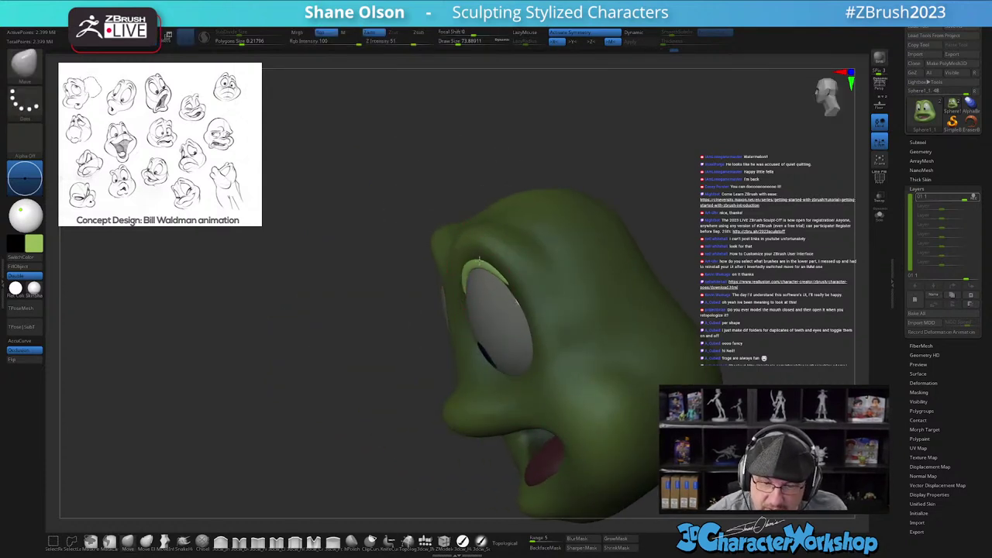
# Step: Refine the upper eyelid rims and brow ridges with small Move strokes
pyautogui.moveTo(498, 268)
pyautogui.mouseDown(button='right')
pyautogui.moveTo(583, 271)
pyautogui.moveTo(598, 219)
pyautogui.mouseUp(button='right')
pyautogui.moveTo(518, 284); pyautogui.dragTo(518, 288)
pyautogui.moveTo(538, 253); pyautogui.dragTo(522, 236)
pyautogui.moveTo(491, 287); pyautogui.dragTo(491, 283)
pyautogui.moveTo(548, 228)
pyautogui.mouseDown()
pyautogui.moveTo(642, 282)
pyautogui.moveTo(702, 358)
pyautogui.moveTo(675, 344)
pyautogui.moveTo(656, 357)
pyautogui.moveTo(644, 350)
pyautogui.moveTo(602, 385)
pyautogui.moveTo(618, 378)
pyautogui.moveTo(586, 383)
pyautogui.moveTo(605, 366)
pyautogui.mouseUp()
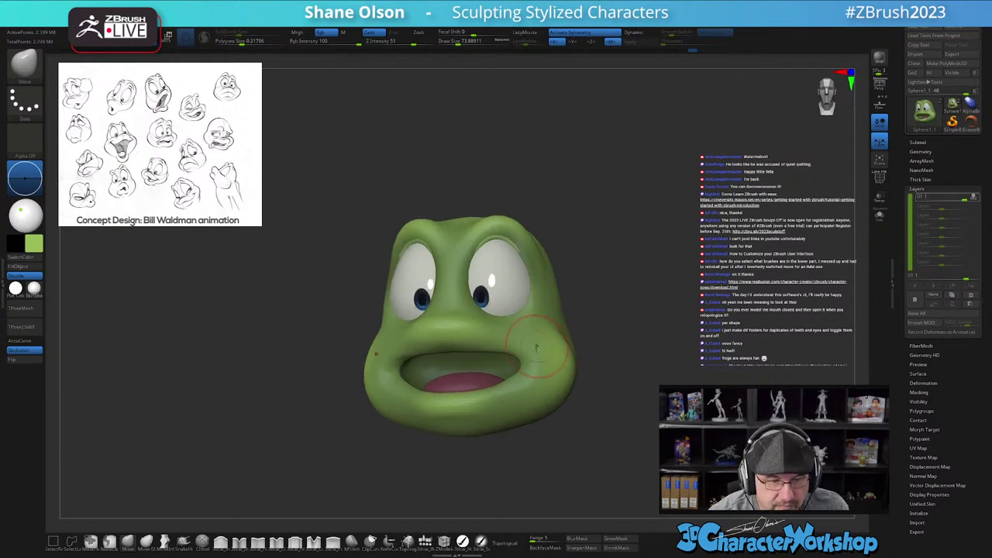
# Step: Pull the mouth corners up and outward with a Move brush of about 87 to start a smile
pyautogui.moveTo(525, 368); pyautogui.dragTo(529, 366)
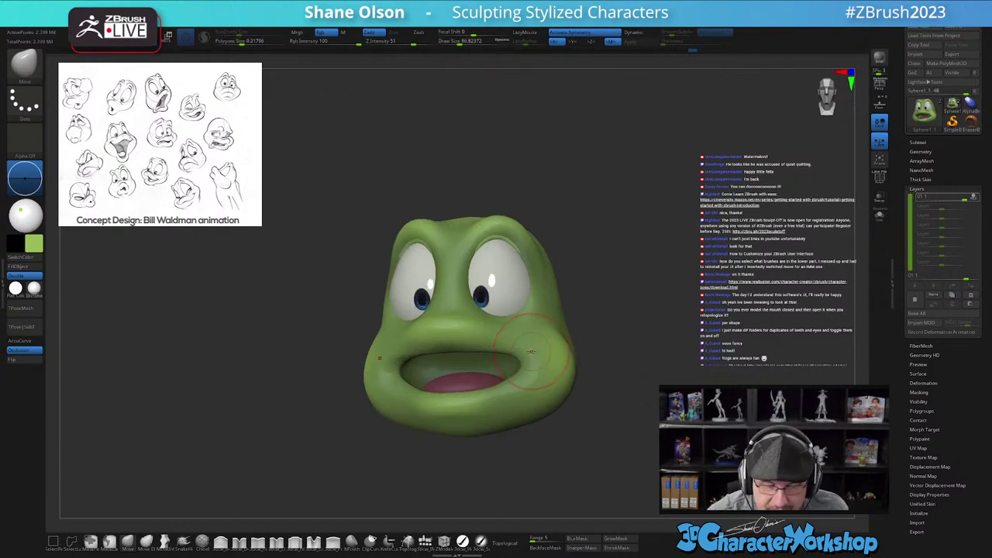
pyautogui.moveTo(529, 356); pyautogui.dragTo(525, 354, button='right')
pyautogui.moveTo(524, 367)
pyautogui.mouseDown()
pyautogui.moveTo(532, 346)
pyautogui.moveTo(531, 364)
pyautogui.mouseUp()
pyautogui.moveTo(508, 379); pyautogui.dragTo(483, 375, button='right')
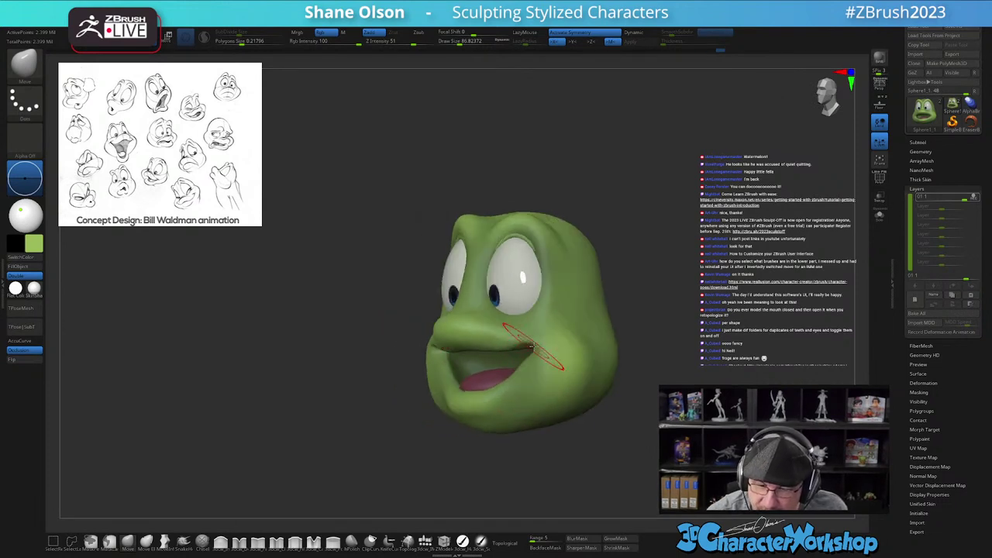
# Step: Reduce the Move brush to about 62 and shape the mouth corners and upper lip into a pointed smile
pyautogui.keyDown('ctrl'); pyautogui.moveTo(535, 348); pyautogui.dragTo(528, 372, button='right'); pyautogui.keyUp('ctrl')
pyautogui.press('s')
pyautogui.moveTo(528, 372); pyautogui.dragTo(524, 373)
pyautogui.moveTo(515, 369); pyautogui.dragTo(521, 359)
pyautogui.moveTo(521, 359); pyautogui.dragTo(544, 337, button='right')
pyautogui.moveTo(506, 357); pyautogui.dragTo(473, 354)
pyautogui.moveTo(521, 317); pyautogui.dragTo(504, 330, button='right')
# Step: Smooth the area below the eye and turn off Rgb for the Smooth brush to protect the painted colours
pyautogui.keyDown('shift'); pyautogui.moveTo(494, 304); pyautogui.dragTo(488, 299); pyautogui.keyUp('shift')
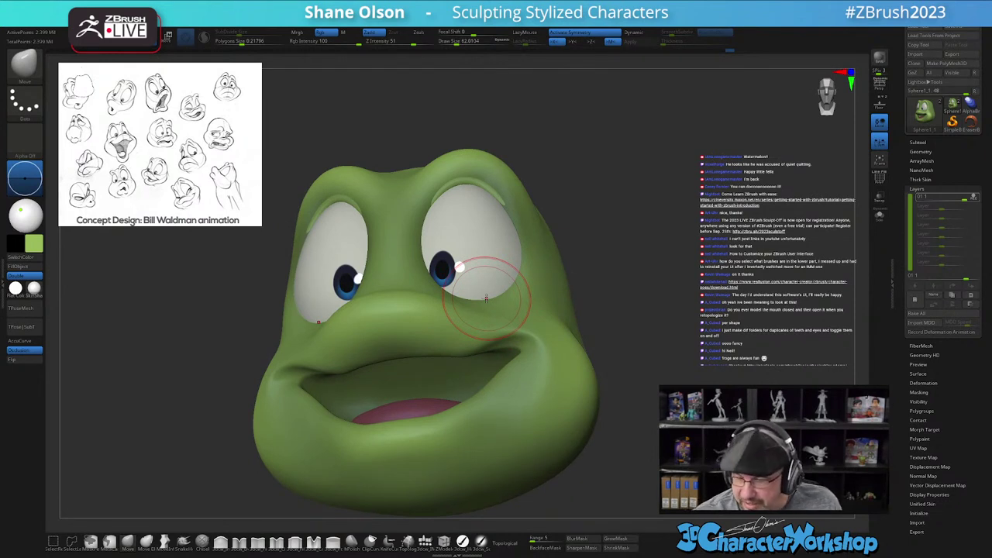
pyautogui.keyDown('shift'); pyautogui.click(328, 34); pyautogui.keyUp('shift')
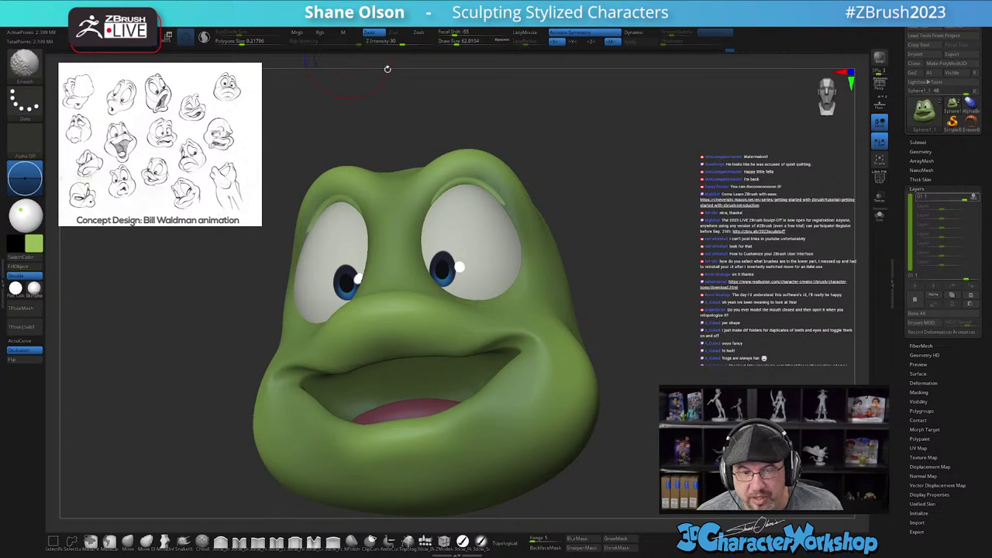
pyautogui.moveTo(648, 305); pyautogui.dragTo(646, 304)
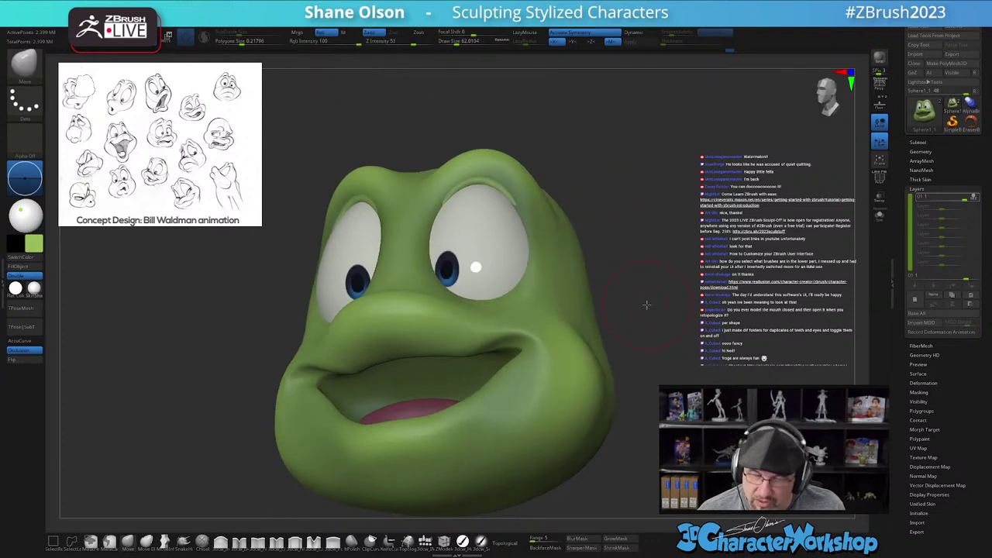
# Step: Move the mouth corner into place and lower the head to its coarsest subdivision level
pyautogui.moveTo(541, 379); pyautogui.dragTo(538, 343, button='right')
pyautogui.moveTo(538, 342)
pyautogui.mouseDown()
pyautogui.moveTo(478, 381)
pyautogui.moveTo(471, 361)
pyautogui.mouseUp()
pyautogui.moveTo(508, 366); pyautogui.dragTo(515, 362, button='right')
pyautogui.hotkey('shift', 'd')
pyautogui.hotkey('shift', 'd')
pyautogui.hotkey('shift', 'd')
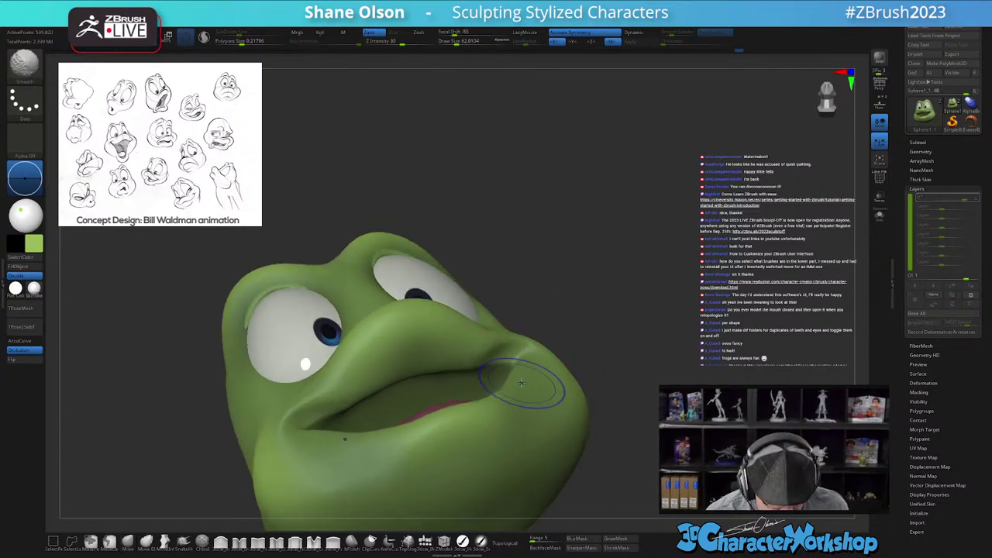
pyautogui.hotkey('shift', 'd')
# Step: Smooth the creased mouth corners and surrounding cheeks on the low-resolution mesh, correcting the lip line with the Move brush
pyautogui.keyDown('shift'); pyautogui.moveTo(512, 364); pyautogui.dragTo(507, 363); pyautogui.keyUp('shift')
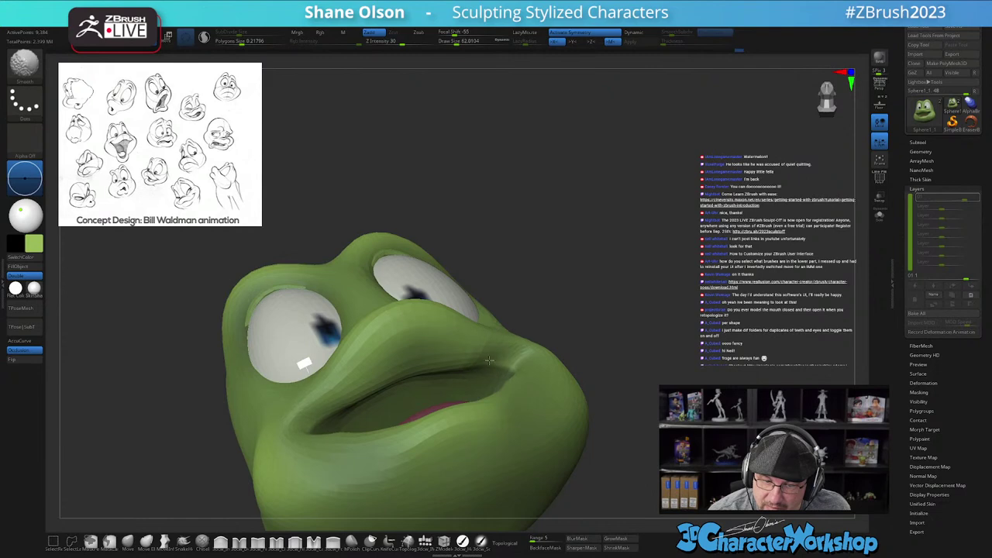
pyautogui.moveTo(525, 366)
pyautogui.mouseDown(button='right')
pyautogui.moveTo(504, 381)
pyautogui.moveTo(532, 388)
pyautogui.moveTo(525, 370)
pyautogui.mouseUp(button='right')
pyautogui.moveTo(524, 372); pyautogui.dragTo(525, 377)
pyautogui.moveTo(532, 375); pyautogui.dragTo(515, 377, button='right')
pyautogui.press('[')
pyautogui.keyDown('shift'); pyautogui.moveTo(524, 359); pyautogui.dragTo(529, 368); pyautogui.keyUp('shift')
pyautogui.moveTo(535, 363)
pyautogui.mouseDown(button='right')
pyautogui.moveTo(536, 373)
pyautogui.moveTo(559, 362)
pyautogui.moveTo(539, 389)
pyautogui.mouseUp(button='right')
pyautogui.keyDown('shift'); pyautogui.moveTo(510, 393); pyautogui.dragTo(515, 390); pyautogui.keyUp('shift')
pyautogui.moveTo(530, 390)
pyautogui.keyDown('shift'); pyautogui.mouseDown(button='right')
pyautogui.moveTo(548, 399)
pyautogui.moveTo(557, 390)
pyautogui.moveTo(545, 374)
pyautogui.moveTo(525, 385)
pyautogui.mouseUp(button='right'); pyautogui.keyUp('shift')
# Step: Push the mouth corners and cheeks into a wider smile with a Move brush of about 87 and smooth the lip edge
pyautogui.press('s')
pyautogui.moveTo(525, 386); pyautogui.dragTo(530, 387)
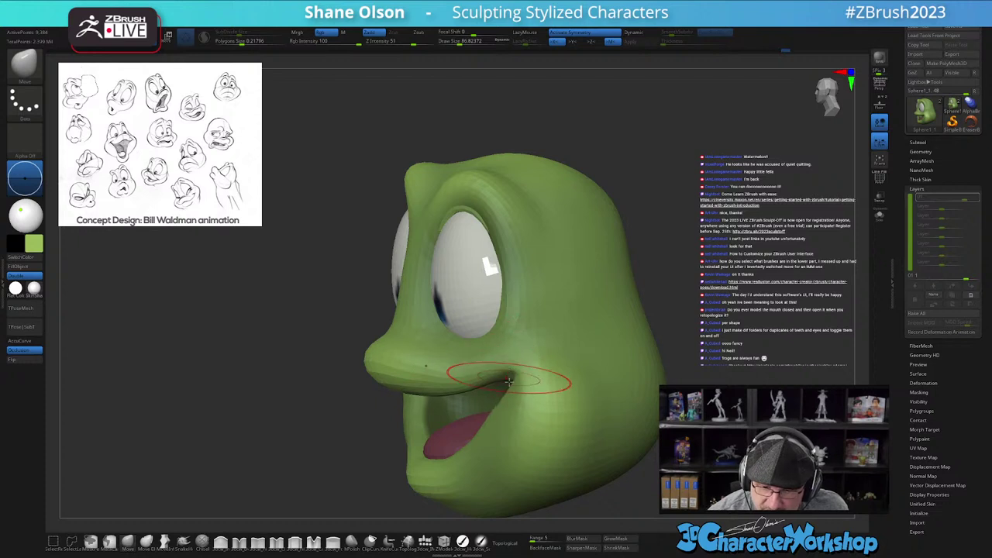
pyautogui.moveTo(522, 362); pyautogui.dragTo(518, 373, button='right')
pyautogui.moveTo(495, 373); pyautogui.dragTo(508, 376)
pyautogui.moveTo(526, 372); pyautogui.dragTo(520, 371, button='right')
pyautogui.keyDown('shift'); pyautogui.moveTo(519, 370); pyautogui.dragTo(515, 392); pyautogui.keyUp('shift')
pyautogui.moveTo(509, 393)
pyautogui.mouseDown(button='right')
pyautogui.moveTo(562, 364)
pyautogui.moveTo(594, 368)
pyautogui.moveTo(564, 372)
pyautogui.mouseUp(button='right')
pyautogui.press('[')
pyautogui.press('[')
pyautogui.press('[')
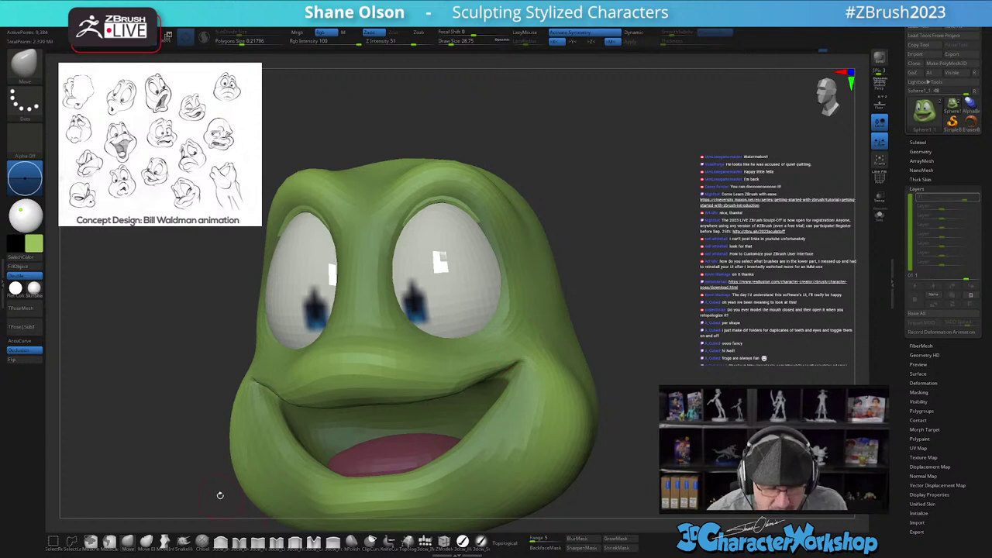
# Step: Inflate the creases at the mouth corners using the Inflate brush at Z Intensity 5 and draw size about 54, smoothing the result
pyautogui.keyDown('alt'); pyautogui.moveTo(221, 498); pyautogui.dragTo(232, 451, button='right'); pyautogui.keyUp('alt')
pyautogui.click(221, 543)
pyautogui.press('s')
pyautogui.moveTo(629, 349); pyautogui.dragTo(636, 349)
pyautogui.moveTo(625, 339); pyautogui.dragTo(595, 338, button='right')
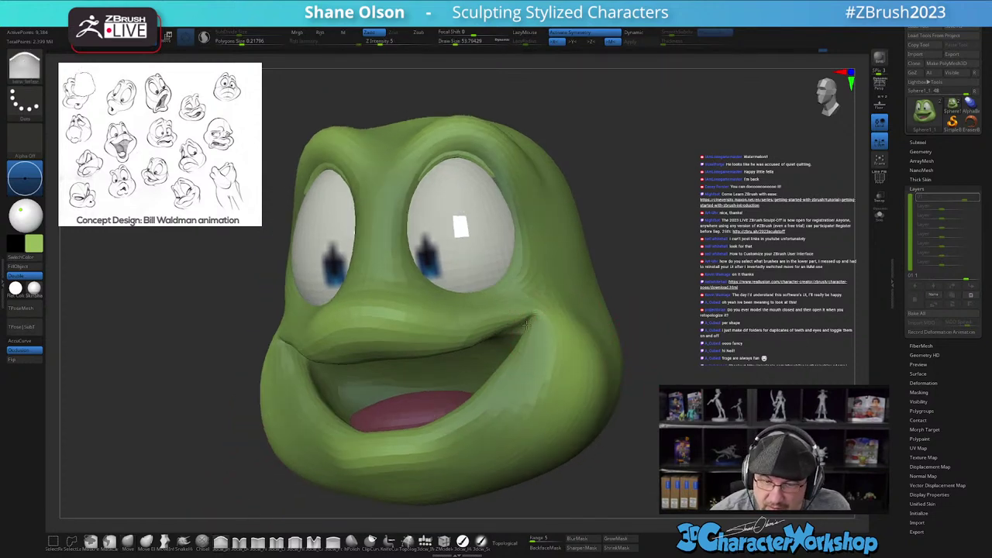
pyautogui.moveTo(525, 333); pyautogui.dragTo(540, 326)
pyautogui.moveTo(551, 322); pyautogui.dragTo(533, 319, button='right')
pyautogui.keyDown('shift'); pyautogui.moveTo(532, 317); pyautogui.dragTo(542, 324); pyautogui.keyUp('shift')
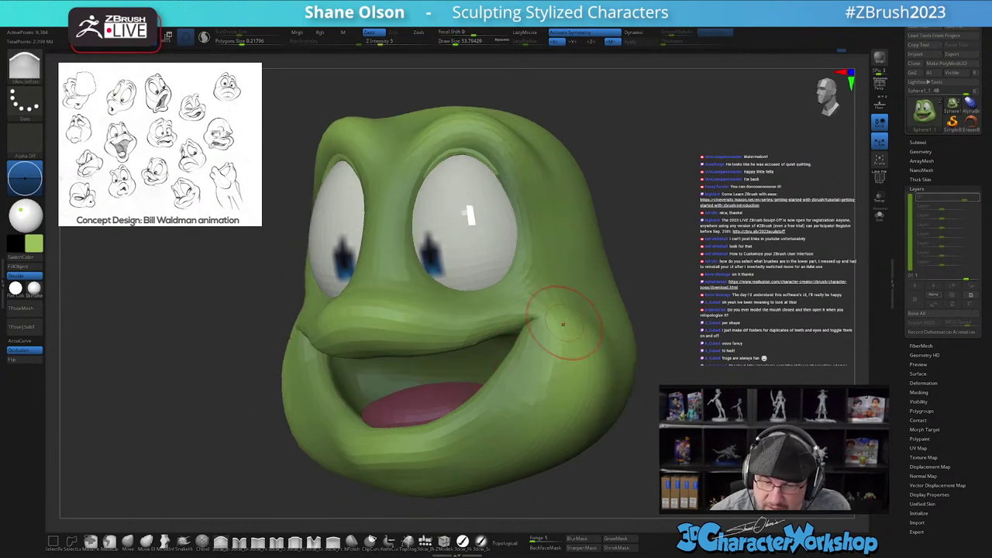
# Step: Return the head to its highest subdivision level and check the whole expression from the front
pyautogui.press('d')
pyautogui.press('d')
pyautogui.press('d')
pyautogui.press('d')
pyautogui.moveTo(563, 396)
pyautogui.mouseDown(button='right')
pyautogui.moveTo(592, 403)
pyautogui.moveTo(578, 410)
pyautogui.moveTo(554, 397)
pyautogui.moveTo(503, 421)
pyautogui.mouseUp(button='right')
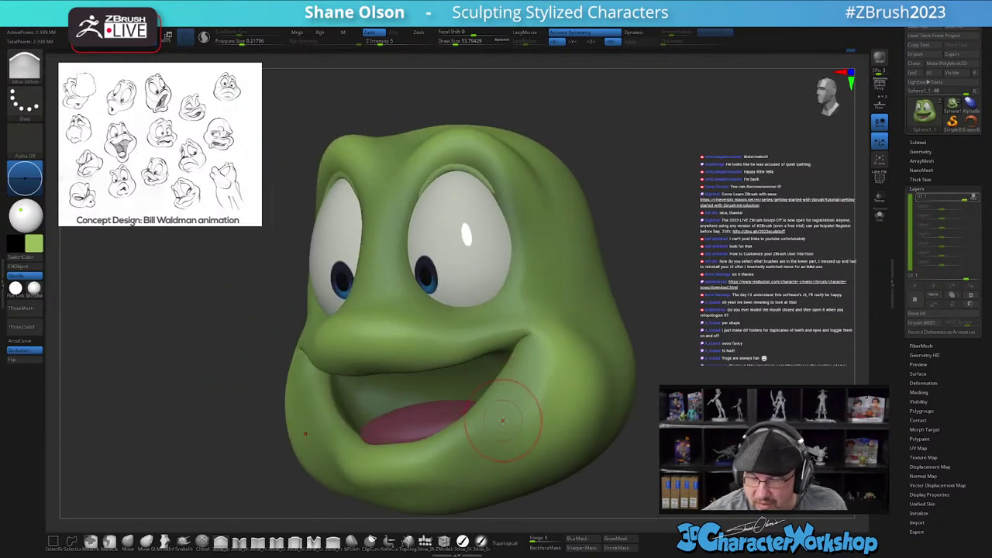
pyautogui.keyDown('ctrl'); pyautogui.moveTo(758, 346); pyautogui.dragTo(710, 313, button='right'); pyautogui.keyUp('ctrl')
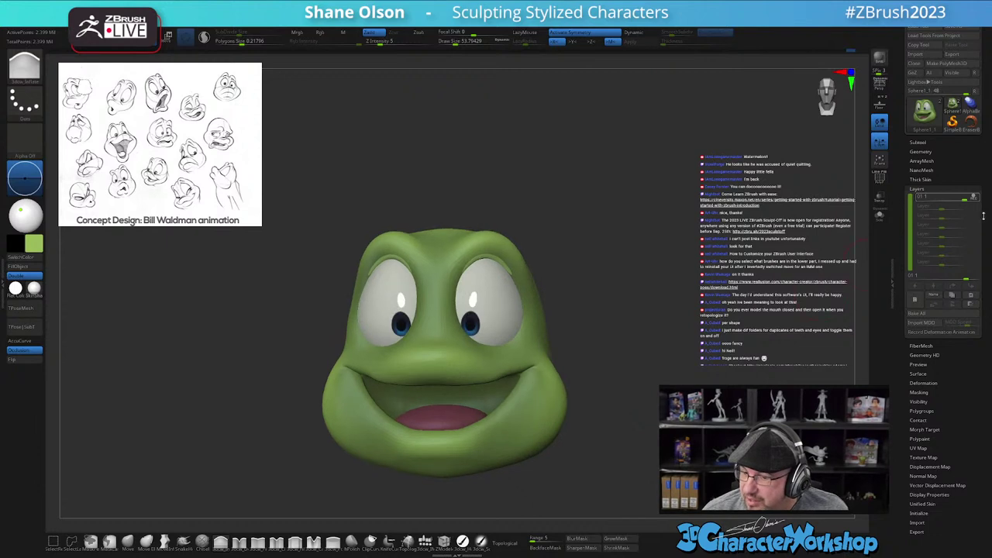
# Step: Compare the smile with the original face by setting layer 01's intensity to 0 and back to 1
pyautogui.moveTo(965, 199); pyautogui.dragTo(959, 200)
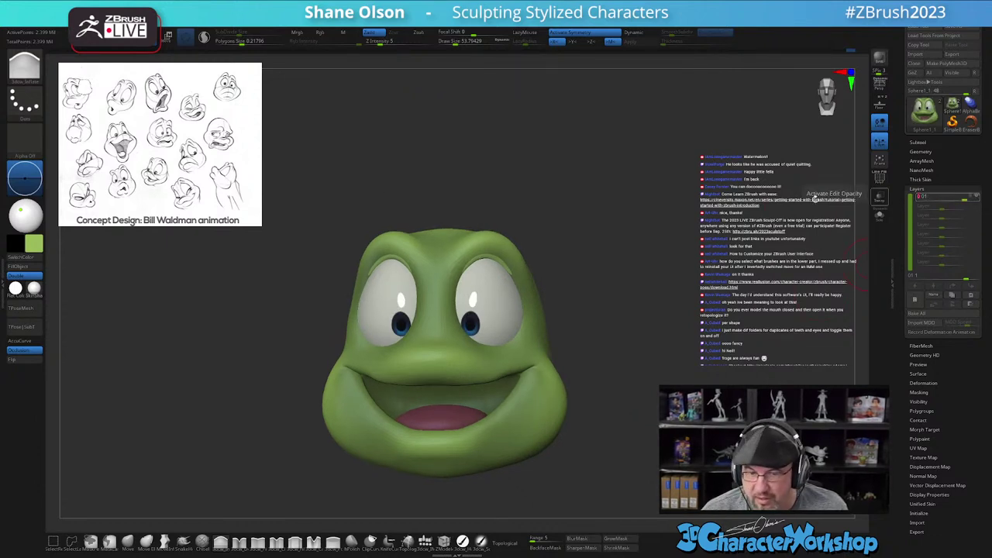
pyautogui.moveTo(963, 199)
pyautogui.mouseDown()
pyautogui.moveTo(947, 202)
pyautogui.moveTo(974, 196)
pyautogui.mouseUp()
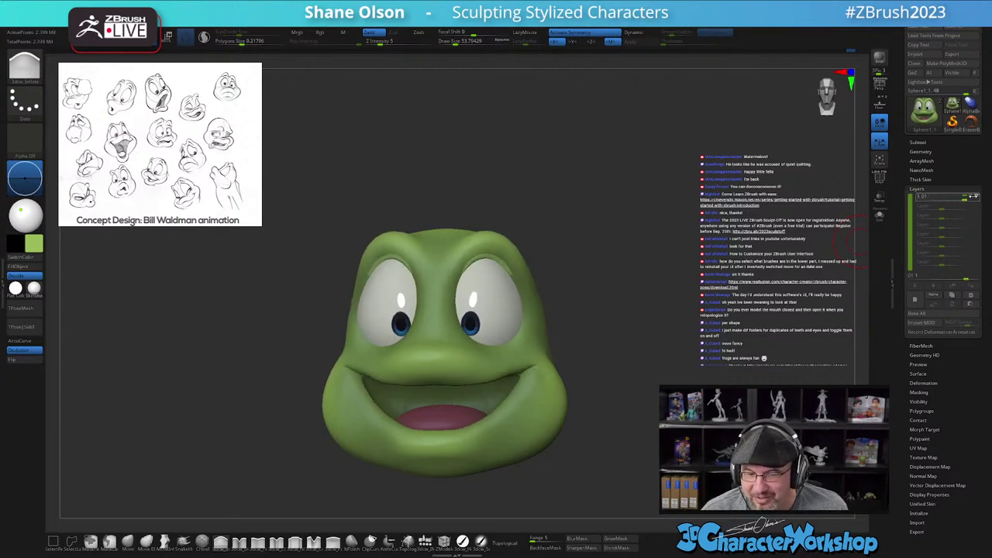
pyautogui.click(979, 195)
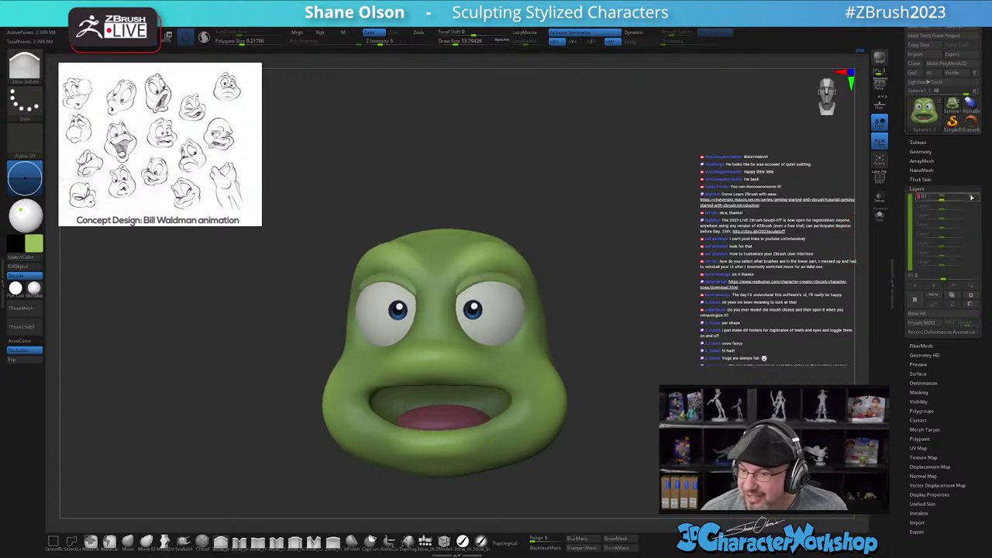
pyautogui.moveTo(947, 198); pyautogui.dragTo(977, 199)
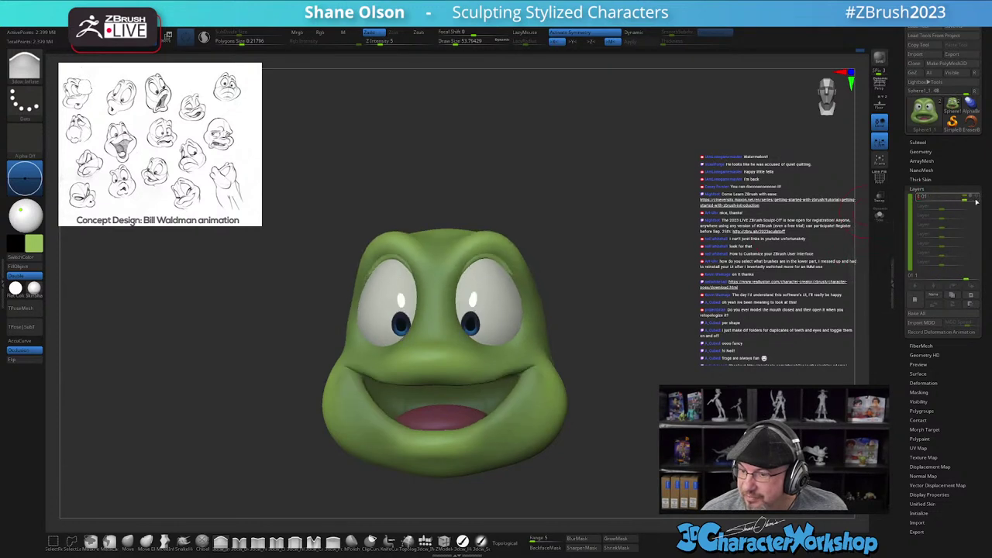
# Step: Toggle recording on layer 01 and leave it switched off with the intensity at 1
pyautogui.click(973, 198)
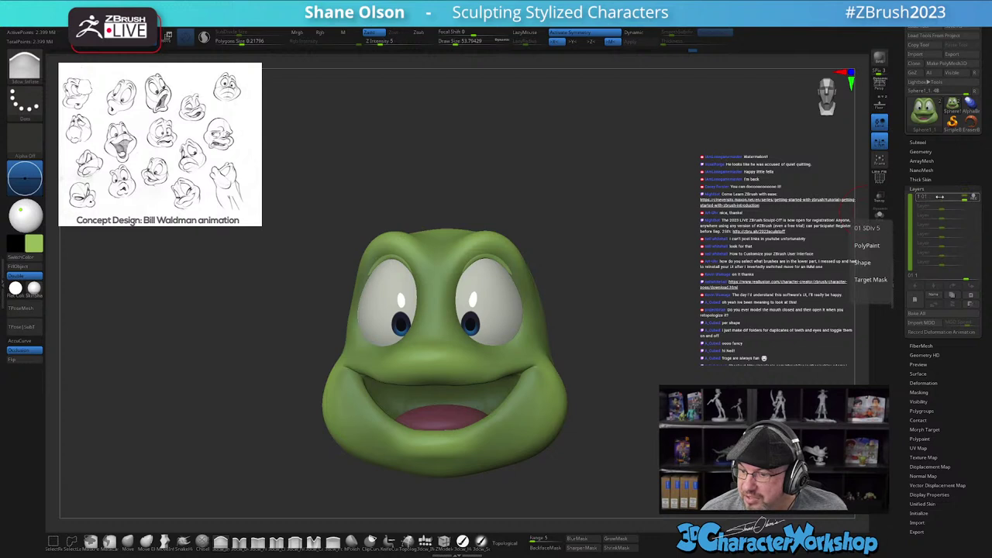
pyautogui.click(974, 197)
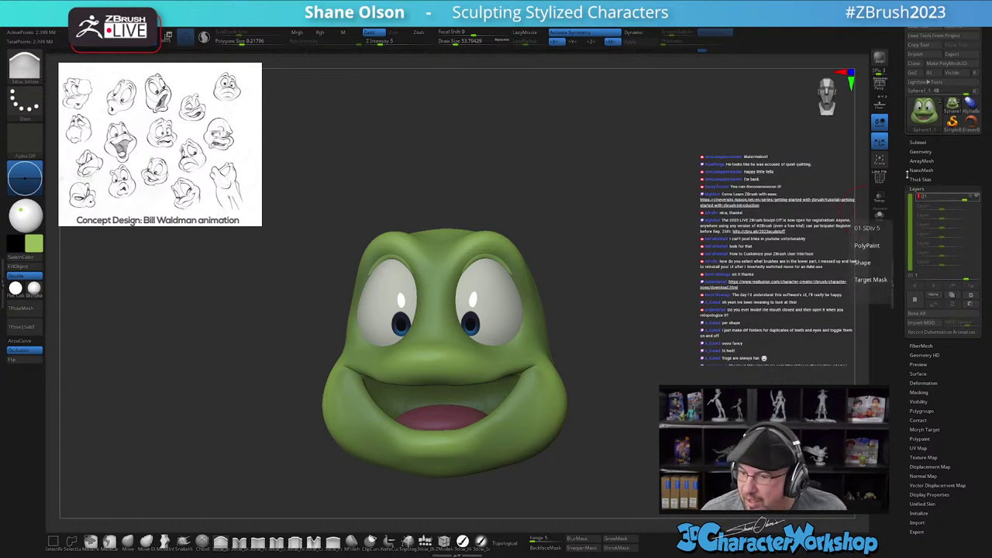
pyautogui.moveTo(926, 196); pyautogui.dragTo(968, 196)
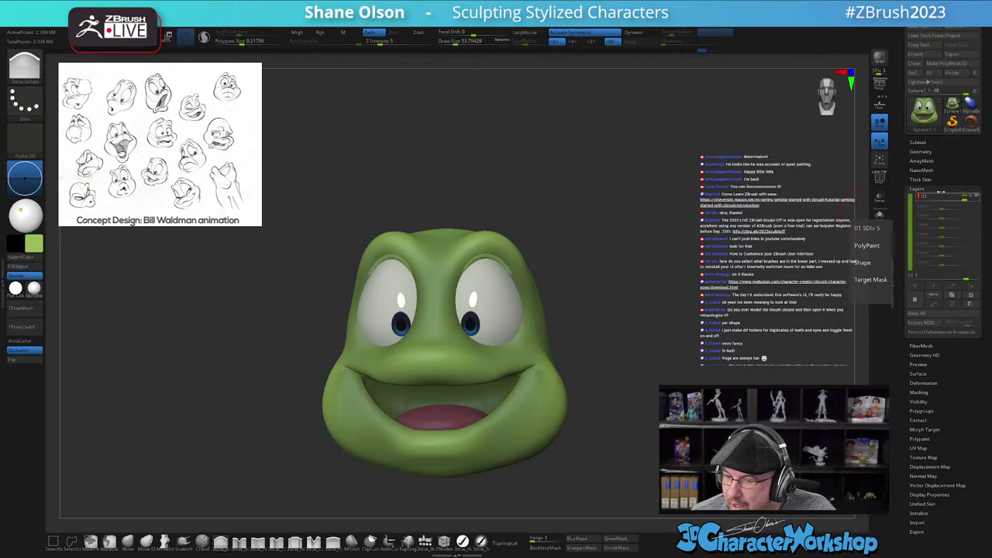
# Step: Switch back to the Move brush, enlarge its draw size to about 108, and angle the head to show the open mouth
pyautogui.moveTo(618, 247); pyautogui.dragTo(609, 247)
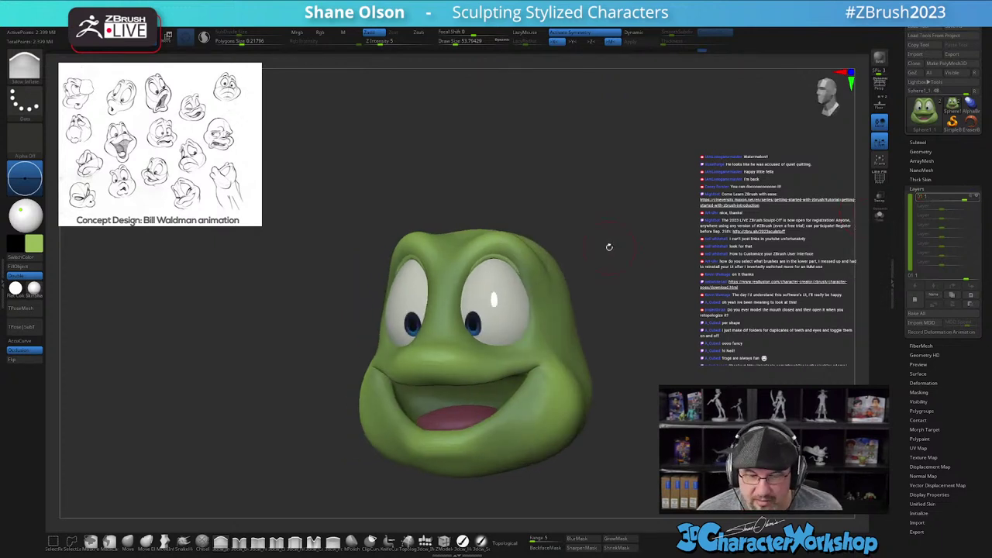
pyautogui.moveTo(627, 366)
pyautogui.mouseDown()
pyautogui.moveTo(634, 359)
pyautogui.moveTo(609, 363)
pyautogui.mouseUp()
pyautogui.keyDown('alt'); pyautogui.moveTo(535, 404); pyautogui.dragTo(544, 366); pyautogui.keyUp('alt')
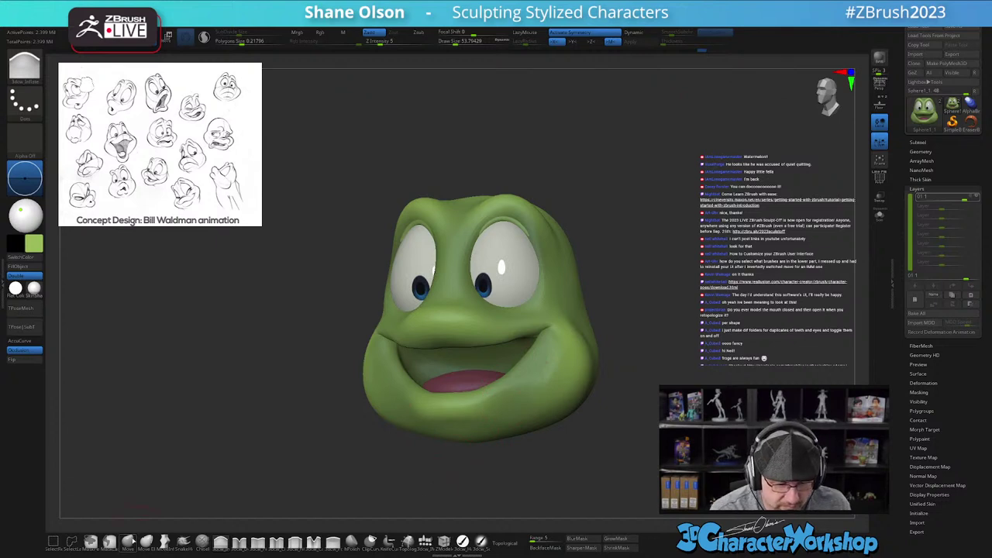
pyautogui.moveTo(335, 463)
pyautogui.mouseDown()
pyautogui.moveTo(334, 452)
pyautogui.moveTo(406, 449)
pyautogui.mouseUp()
pyautogui.press('s')
pyautogui.moveTo(467, 395); pyautogui.dragTo(497, 379, button='right')
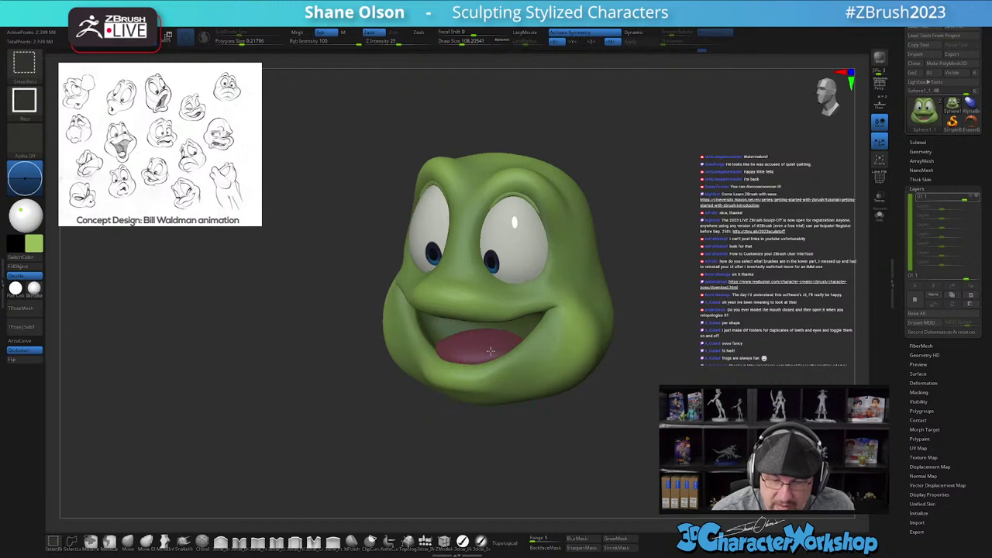
pyautogui.keyDown('ctrl'); pyautogui.keyDown('shift'); pyautogui.click(492, 351); pyautogui.keyUp('shift'); pyautogui.keyUp('ctrl')
pyautogui.keyDown('ctrl'); pyautogui.keyDown('shift'); pyautogui.click(506, 418); pyautogui.keyUp('shift'); pyautogui.keyUp('ctrl')
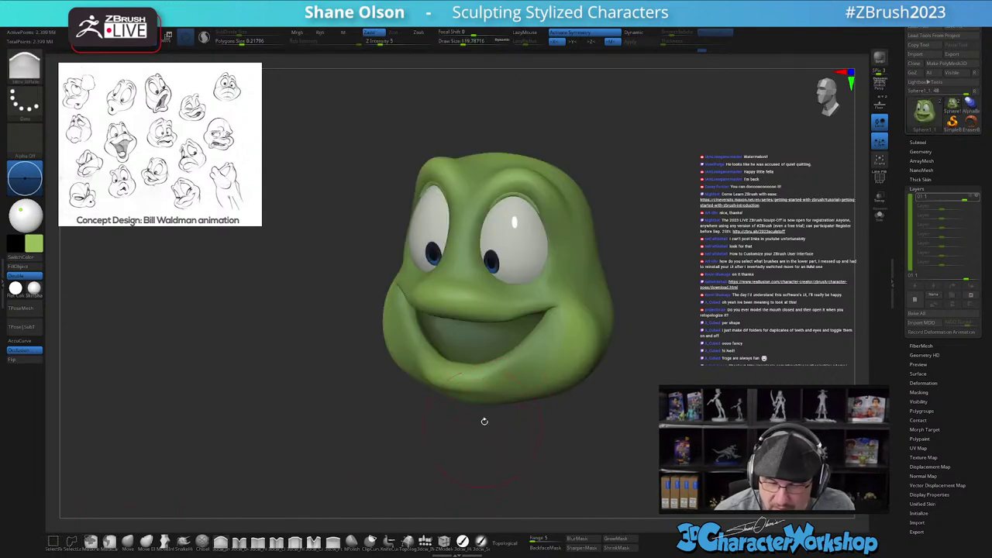
pyautogui.click(464, 371)
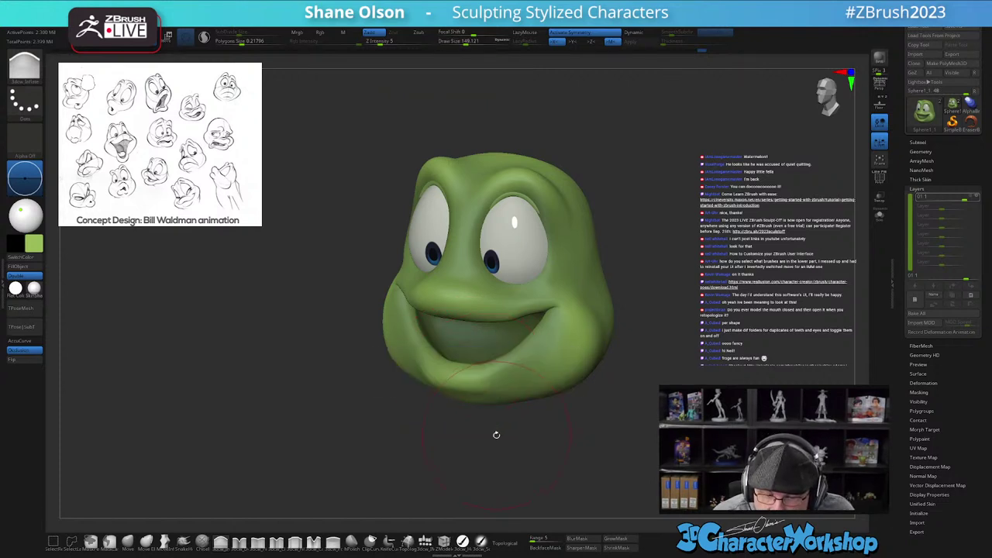
pyautogui.keyDown('ctrl'); pyautogui.keyDown('shift'); pyautogui.click(498, 429); pyautogui.keyUp('shift'); pyautogui.keyUp('ctrl')
pyautogui.click(471, 380)
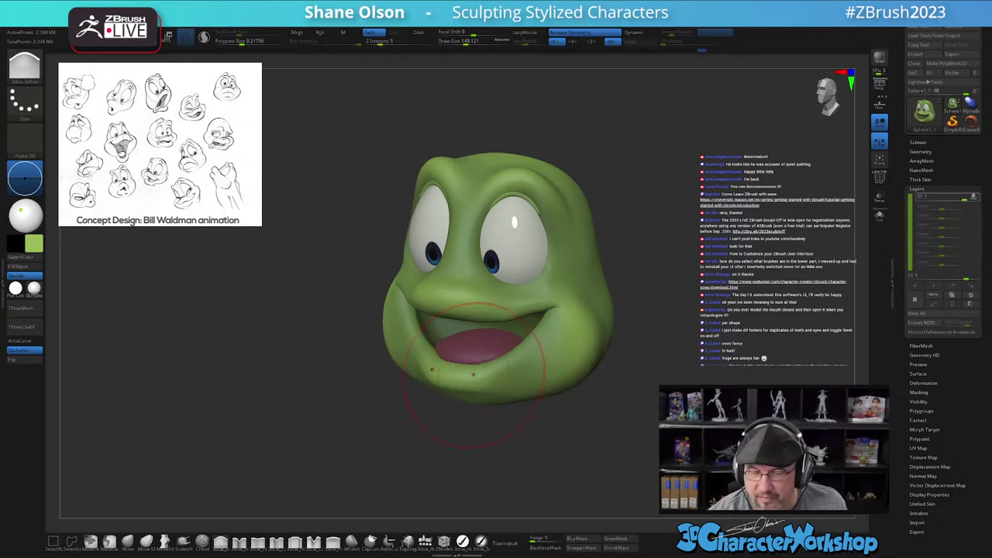
pyautogui.hotkey('ctrl', 'z')
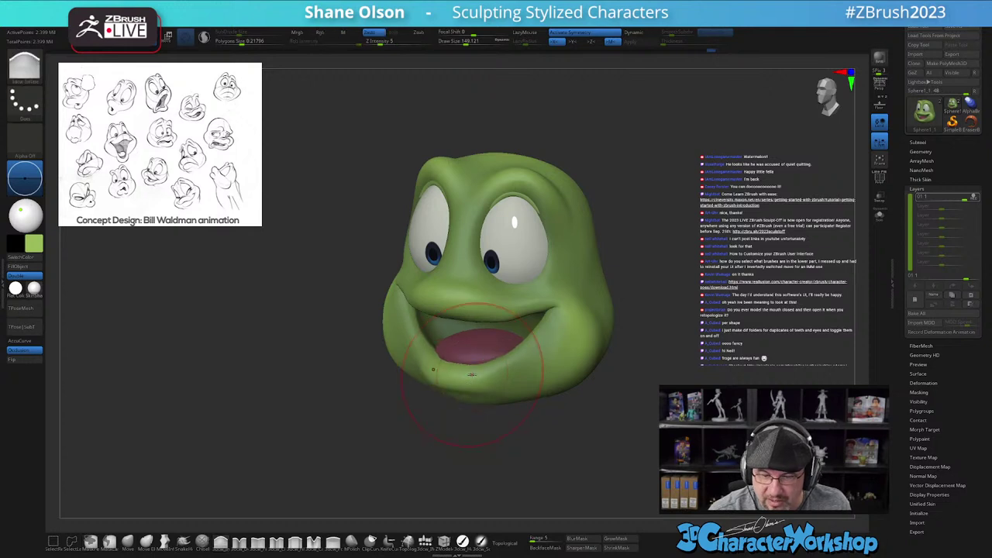
# Step: Hide the tongue and pupils, and pull the frog's lower lip and cheek downward with the Move brush
pyautogui.click(128, 544)
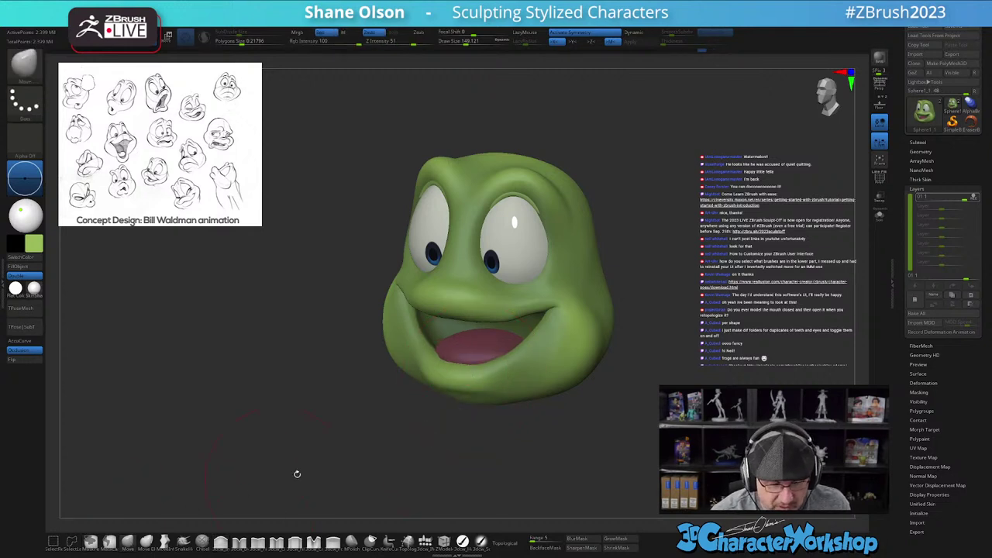
pyautogui.keyDown('ctrl'); pyautogui.keyDown('shift'); pyautogui.click(485, 351); pyautogui.keyUp('shift'); pyautogui.keyUp('ctrl')
pyautogui.keyDown('ctrl'); pyautogui.keyDown('shift'); pyautogui.click(487, 349); pyautogui.keyUp('shift'); pyautogui.keyUp('ctrl')
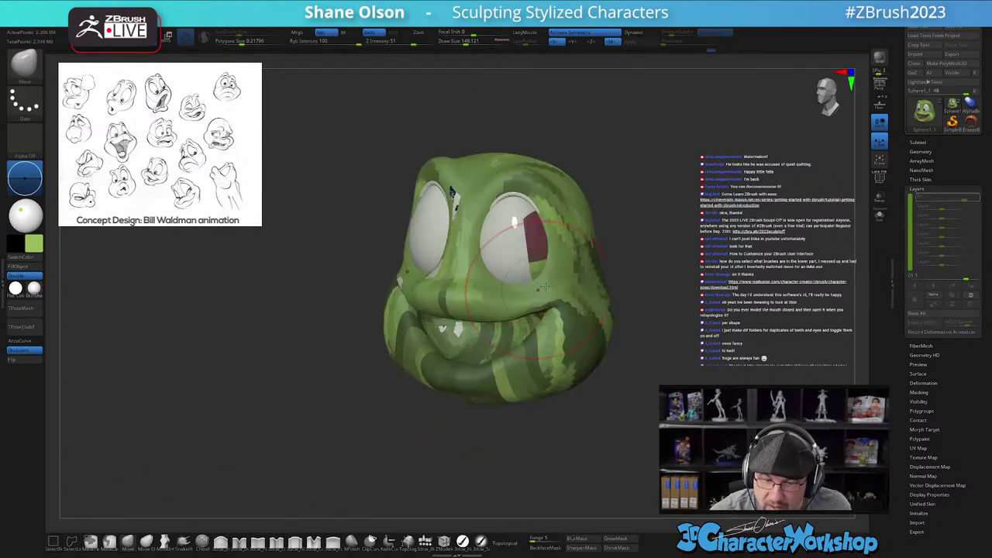
pyautogui.moveTo(467, 374)
pyautogui.mouseDown()
pyautogui.moveTo(459, 399)
pyautogui.moveTo(474, 381)
pyautogui.moveTo(501, 379)
pyautogui.mouseUp()
pyautogui.moveTo(536, 358); pyautogui.dragTo(552, 346, button='right')
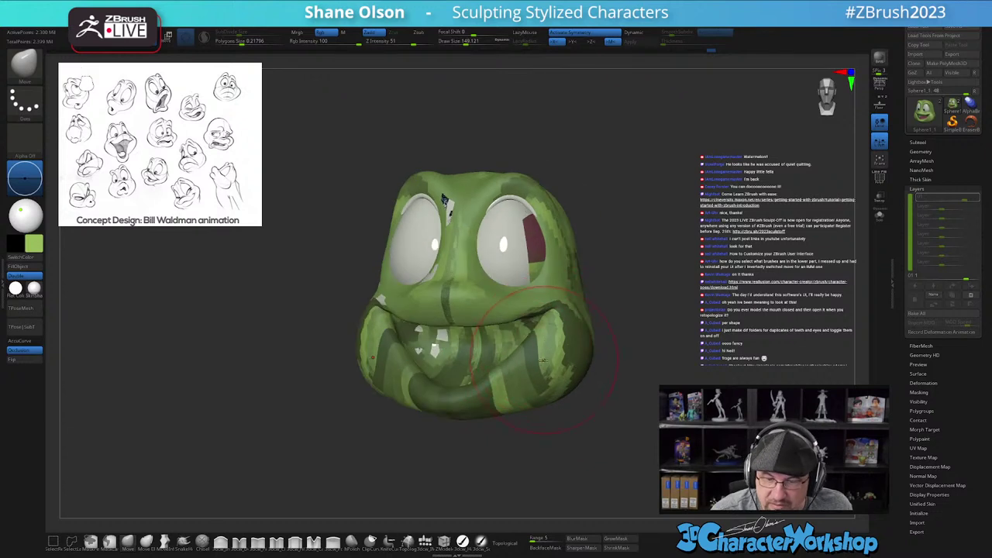
pyautogui.moveTo(531, 358); pyautogui.dragTo(530, 373)
# Step: Make the Move brush topological with a range of 3, reduce its draw size to about 108, and lower the head three subdivision levels
pyautogui.press('s')
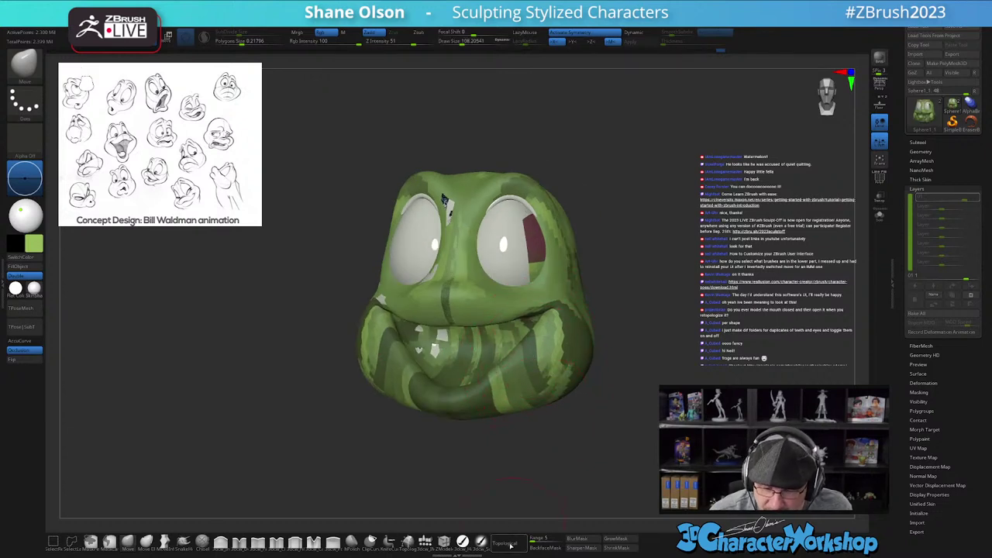
pyautogui.click(511, 543)
pyautogui.click(542, 539)
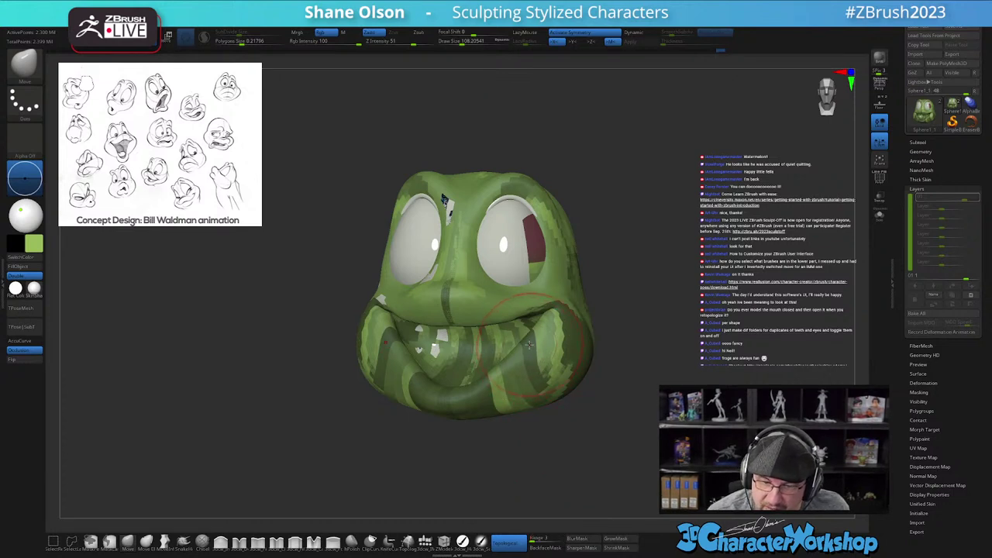
pyautogui.hotkey('shift', 'd')
pyautogui.hotkey('shift', 'd')
pyautogui.hotkey('shift', 'd')
# Step: Lower the head one more subdivision level and reshape the mouth corner and upper lip with the topological Move brush
pyautogui.moveTo(561, 348); pyautogui.dragTo(533, 341, button='right')
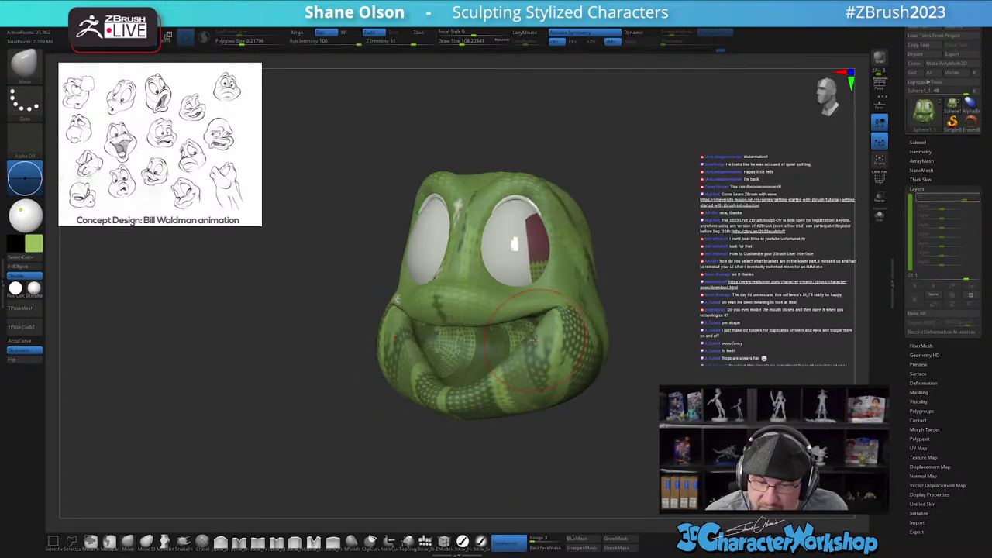
pyautogui.moveTo(524, 349); pyautogui.dragTo(518, 342)
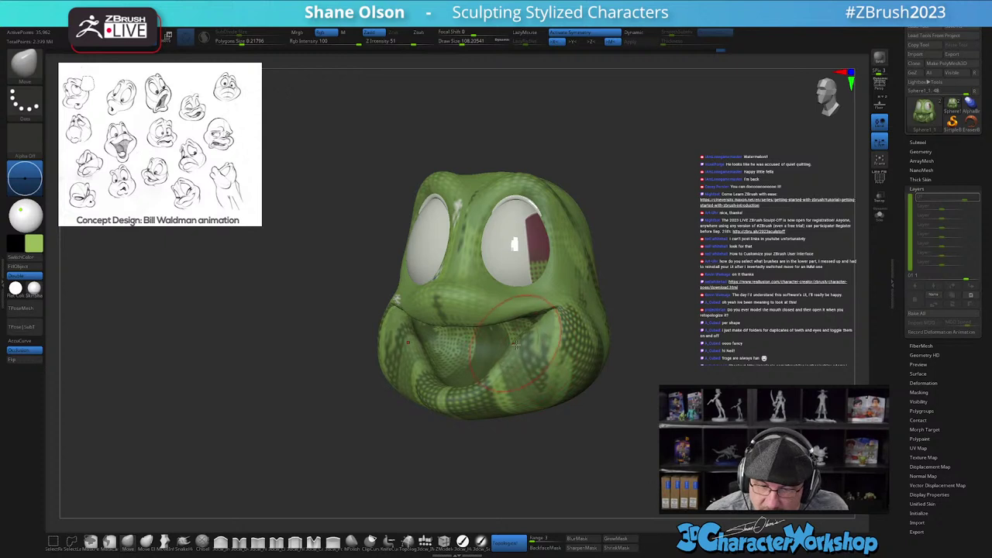
pyautogui.hotkey('shift', 'd')
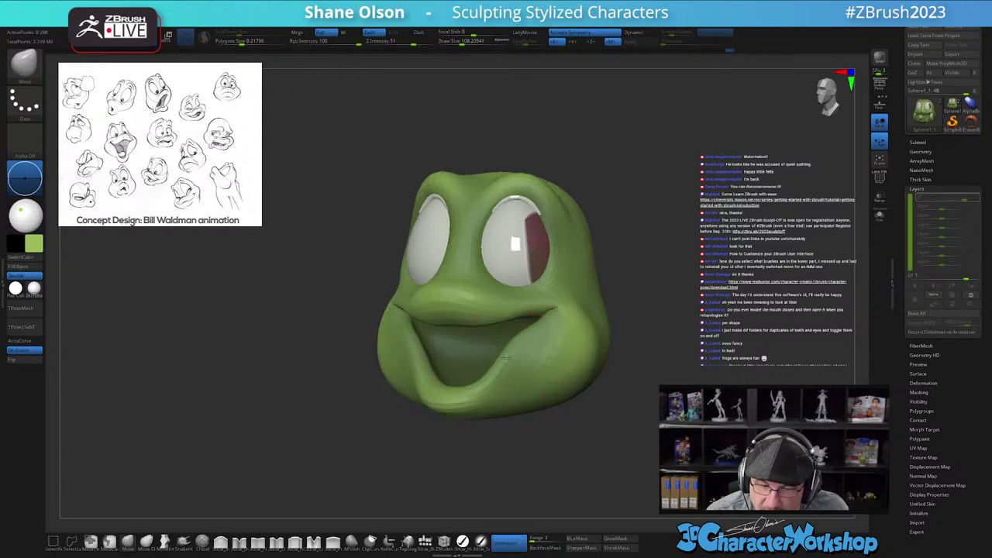
pyautogui.click(221, 543)
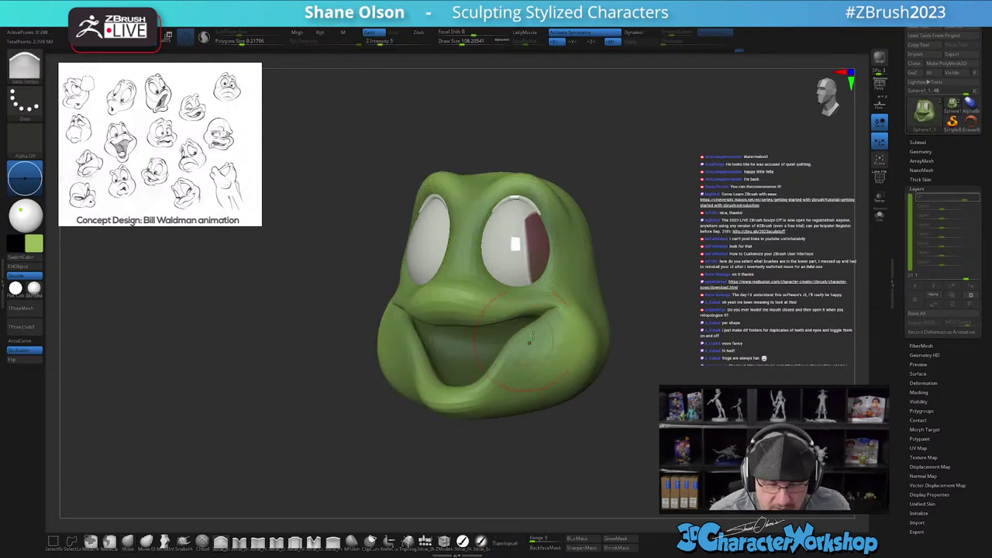
pyautogui.moveTo(541, 352)
pyautogui.mouseDown(button='right')
pyautogui.moveTo(569, 377)
pyautogui.moveTo(519, 314)
pyautogui.mouseUp(button='right')
pyautogui.click(129, 543)
pyautogui.moveTo(450, 395); pyautogui.dragTo(448, 341, button='right')
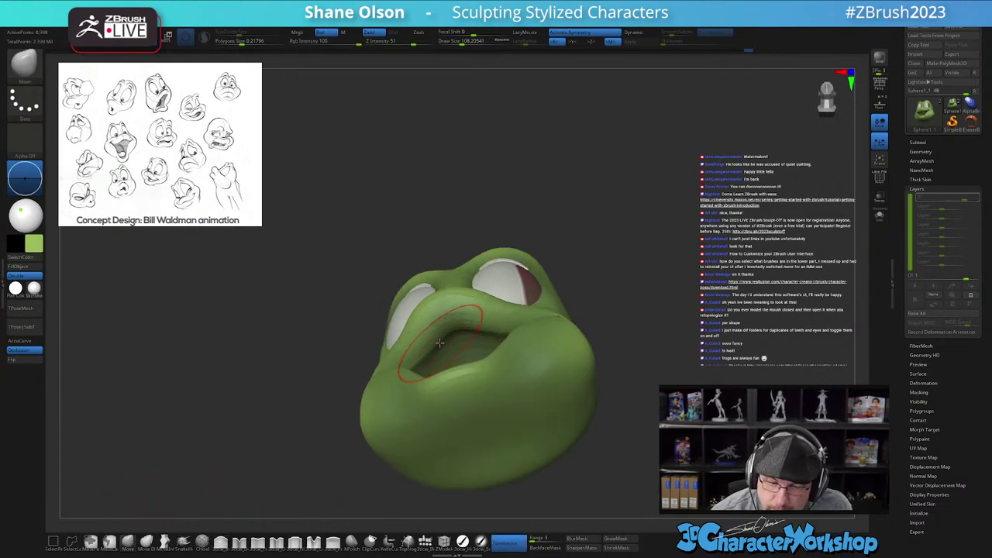
pyautogui.moveTo(433, 343); pyautogui.dragTo(436, 332)
pyautogui.moveTo(459, 299)
pyautogui.mouseDown(button='right')
pyautogui.moveTo(471, 348)
pyautogui.moveTo(512, 313)
pyautogui.moveTo(467, 319)
pyautogui.moveTo(465, 299)
pyautogui.mouseUp(button='right')
# Step: Enlarge the Move brush to about 177 and pull the lower jaw and lip into a wider open mouth
pyautogui.moveTo(495, 355)
pyautogui.mouseDown(button='right')
pyautogui.moveTo(544, 439)
pyautogui.moveTo(541, 378)
pyautogui.mouseUp(button='right')
pyautogui.press('s')
pyautogui.moveTo(534, 416)
pyautogui.mouseDown()
pyautogui.moveTo(496, 399)
pyautogui.moveTo(497, 411)
pyautogui.mouseUp()
pyautogui.moveTo(526, 415); pyautogui.dragTo(483, 409, button='right')
pyautogui.moveTo(491, 407); pyautogui.dragTo(491, 412)
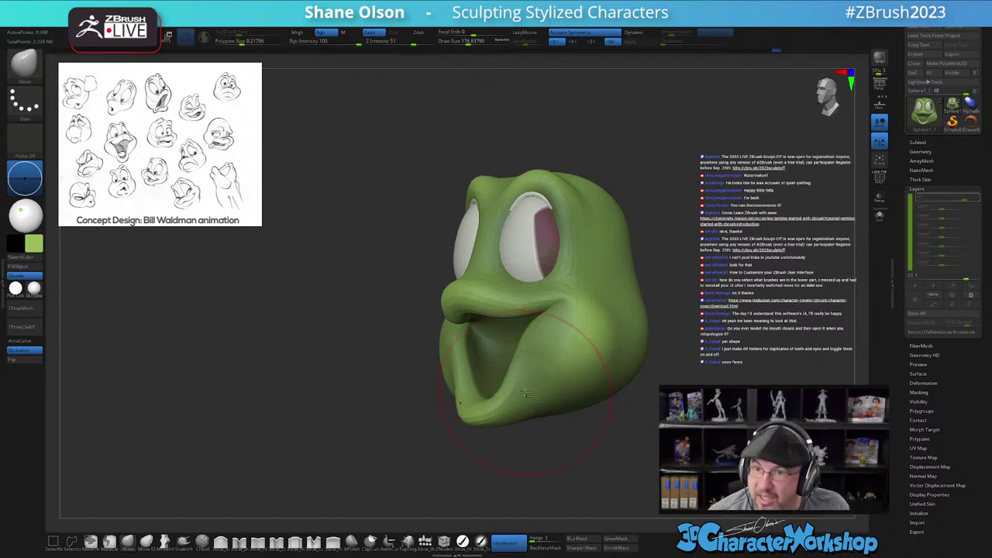
pyautogui.moveTo(525, 395); pyautogui.dragTo(505, 387, button='right')
pyautogui.moveTo(475, 407); pyautogui.dragTo(481, 408)
pyautogui.moveTo(481, 409)
pyautogui.mouseDown(button='right')
pyautogui.moveTo(561, 414)
pyautogui.moveTo(523, 426)
pyautogui.mouseUp(button='right')
pyautogui.keyDown('alt'); pyautogui.moveTo(593, 414); pyautogui.dragTo(613, 413, button='right'); pyautogui.keyUp('alt')
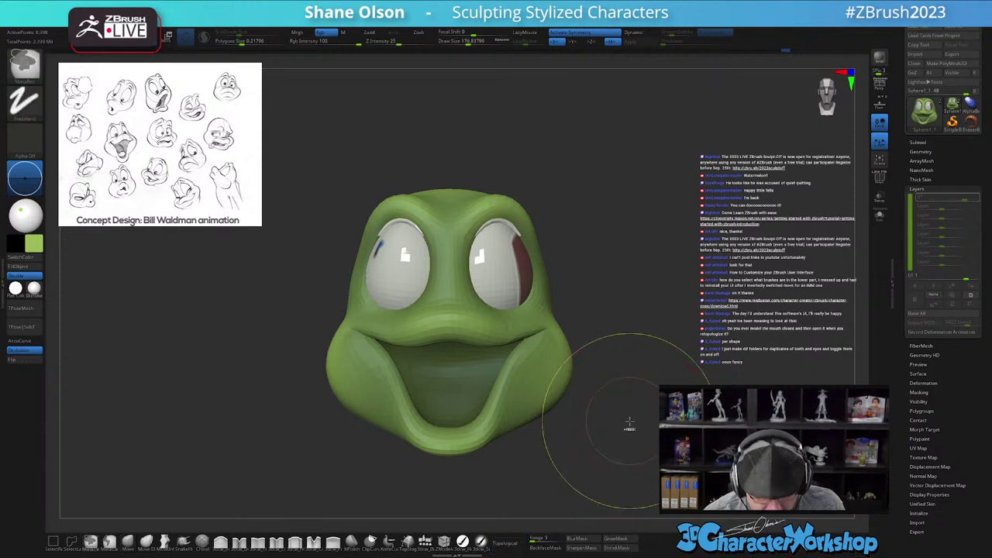
# Step: Show the hidden parts again, then move the tongue down into the lowered jaw and scale it slightly smaller with the gizmo
pyautogui.hotkey('ctrl', 'z')
pyautogui.press('w')
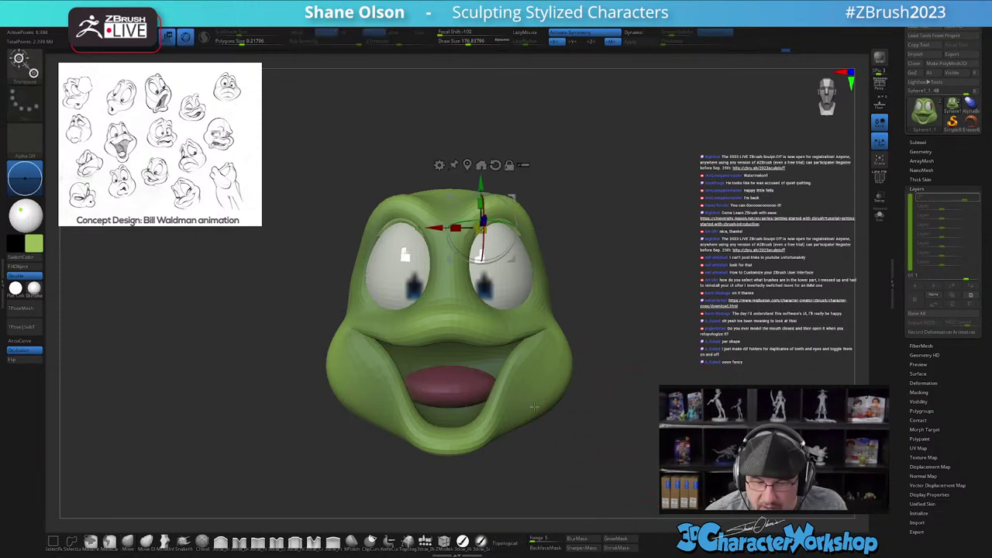
pyautogui.keyDown('alt'); pyautogui.click(463, 385); pyautogui.keyUp('alt')
pyautogui.moveTo(604, 443); pyautogui.dragTo(577, 439)
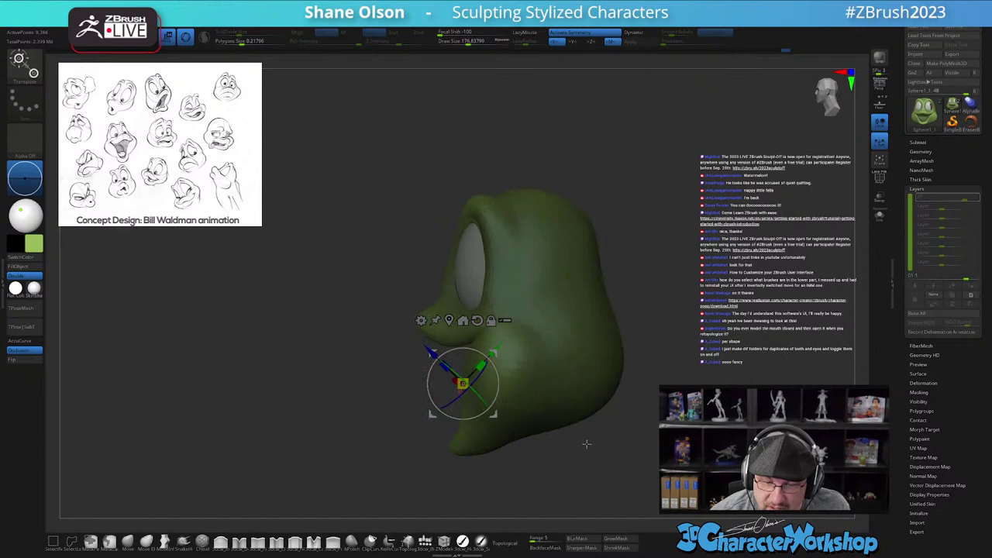
pyautogui.moveTo(494, 415); pyautogui.dragTo(492, 450)
pyautogui.moveTo(587, 459); pyautogui.dragTo(489, 410)
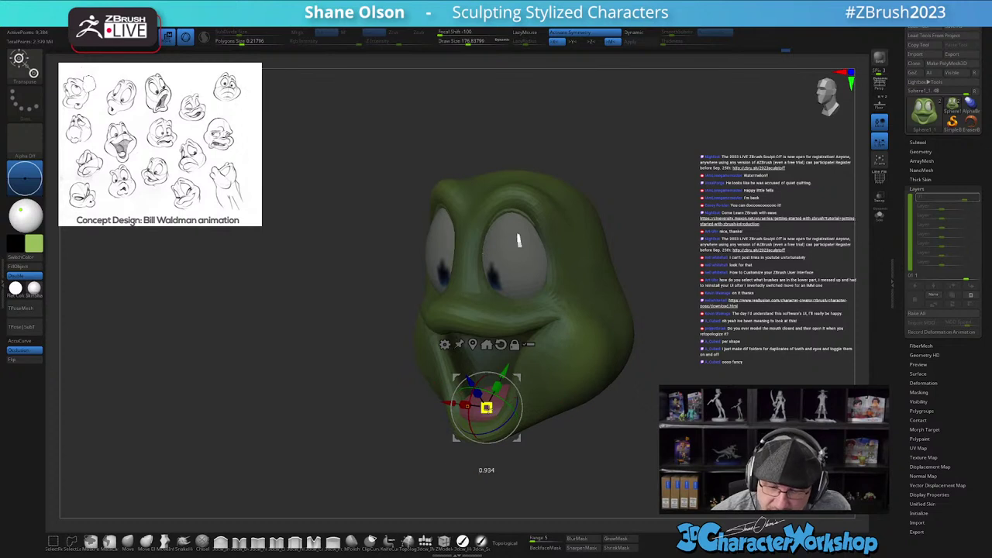
pyautogui.moveTo(560, 437); pyautogui.dragTo(583, 451)
pyautogui.moveTo(464, 405); pyautogui.dragTo(475, 408)
pyautogui.moveTo(564, 435); pyautogui.dragTo(598, 441)
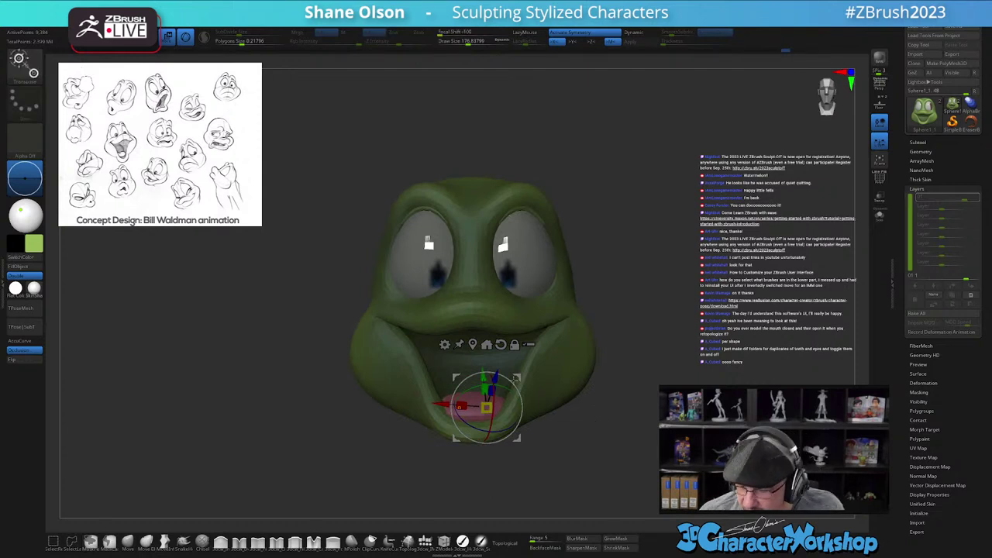
# Step: Center the gizmo on the tongue and scale the tongue narrower in width to fit inside the mouth
pyautogui.click(474, 342)
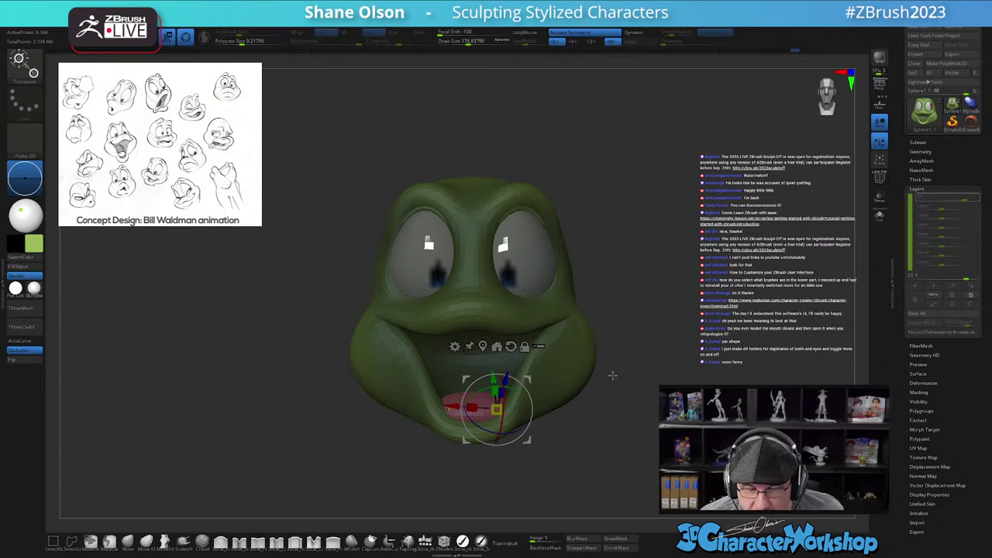
pyautogui.press('x')
pyautogui.click(483, 347)
pyautogui.press('x')
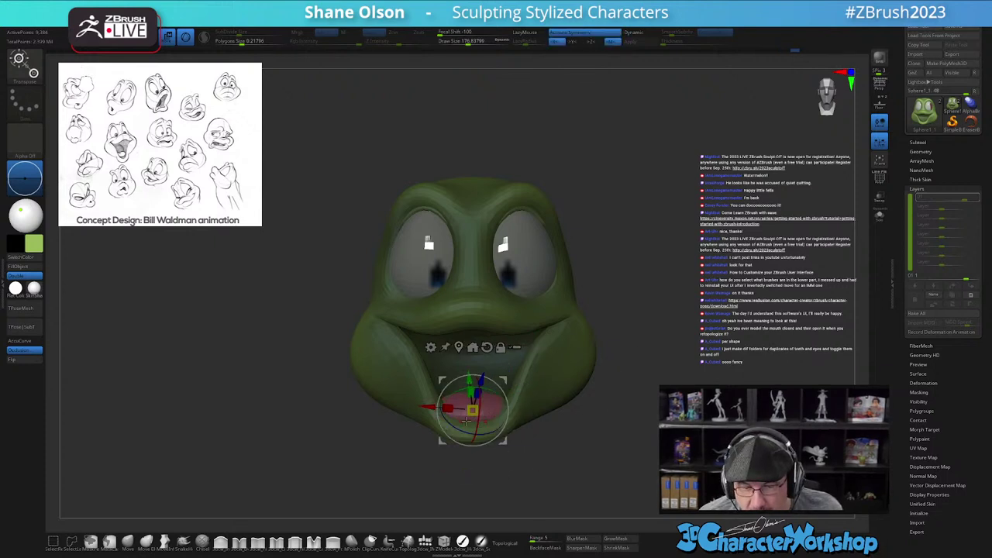
pyautogui.keyDown('alt'); pyautogui.click(490, 351); pyautogui.keyUp('alt')
pyautogui.moveTo(451, 413); pyautogui.dragTo(465, 414)
pyautogui.moveTo(609, 435)
pyautogui.mouseDown()
pyautogui.moveTo(609, 473)
pyautogui.moveTo(620, 430)
pyautogui.moveTo(675, 399)
pyautogui.mouseUp()
pyautogui.press('q')
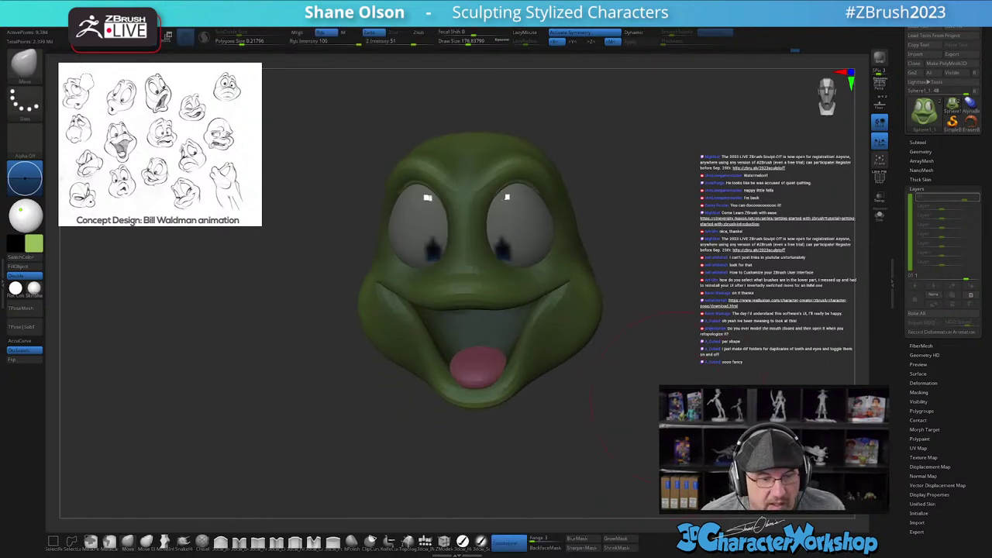
# Step: Raise the model four subdivision levels and carve a groove along the middle of the tongue at a draw size of about 65
pyautogui.keyDown('alt'); pyautogui.moveTo(525, 387); pyautogui.dragTo(542, 444); pyautogui.keyUp('alt')
pyautogui.press('s')
pyautogui.press('d')
pyautogui.press('d')
pyautogui.press('d')
pyautogui.press('d')
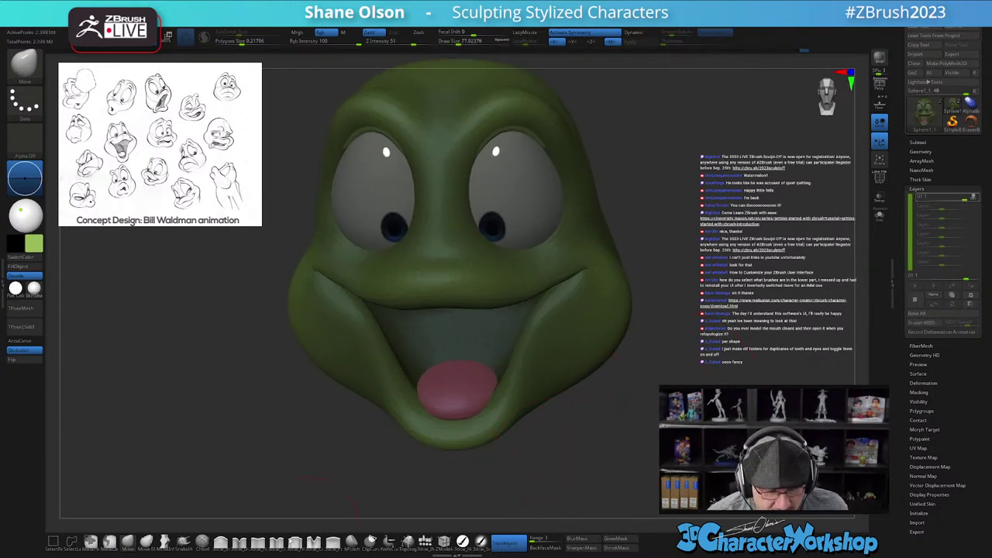
pyautogui.click(239, 543)
pyautogui.press('s')
pyautogui.click(255, 475)
pyautogui.moveTo(597, 429); pyautogui.dragTo(594, 451)
pyautogui.moveTo(455, 367); pyautogui.dragTo(460, 348)
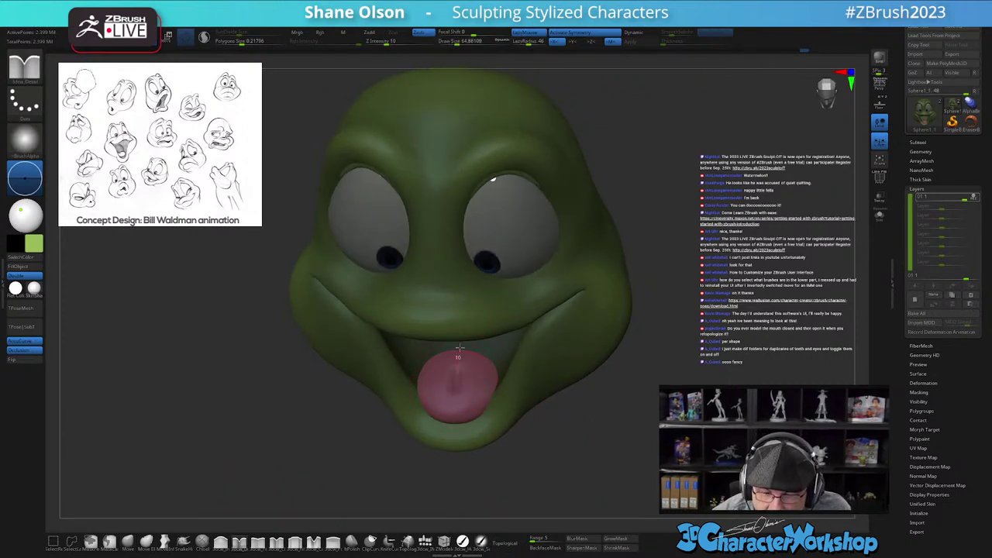
# Step: Isolate the tongue to inspect its centre groove from another angle, and show the whole head again
pyautogui.keyDown('ctrl'); pyautogui.keyDown('shift'); pyautogui.click(476, 388); pyautogui.keyUp('shift'); pyautogui.keyUp('ctrl')
pyautogui.moveTo(476, 388); pyautogui.dragTo(479, 361, button='right')
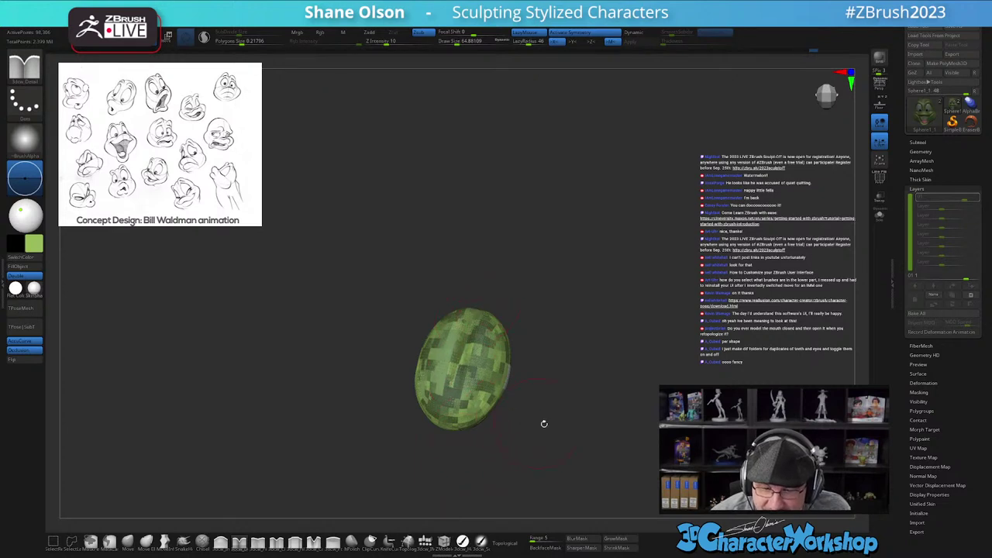
pyautogui.moveTo(527, 419); pyautogui.dragTo(605, 396)
pyautogui.keyDown('ctrl'); pyautogui.keyDown('shift'); pyautogui.click(640, 429); pyautogui.keyUp('shift'); pyautogui.keyUp('ctrl')
pyautogui.moveTo(645, 423)
pyautogui.mouseDown()
pyautogui.moveTo(648, 396)
pyautogui.moveTo(641, 426)
pyautogui.mouseUp()
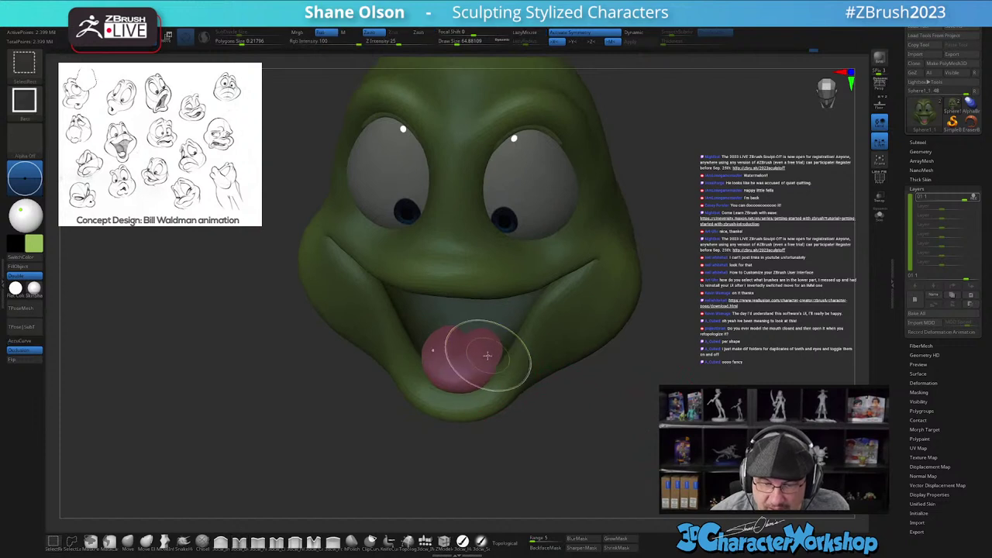
# Step: Isolate the tongue, lower its subdivision level, inflate its upper surface, and bring back the full head without polygroup colours
pyautogui.keyDown('ctrl'); pyautogui.keyDown('shift'); pyautogui.click(488, 355); pyautogui.keyUp('shift'); pyautogui.keyUp('ctrl')
pyautogui.moveTo(540, 414); pyautogui.dragTo(547, 454)
pyautogui.hotkey('shift', 'd')
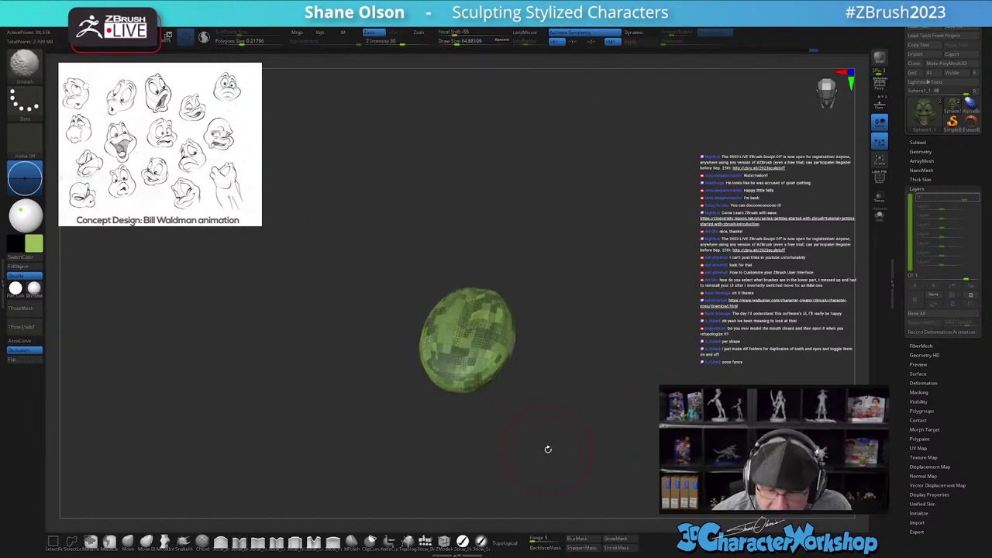
pyautogui.click(221, 543)
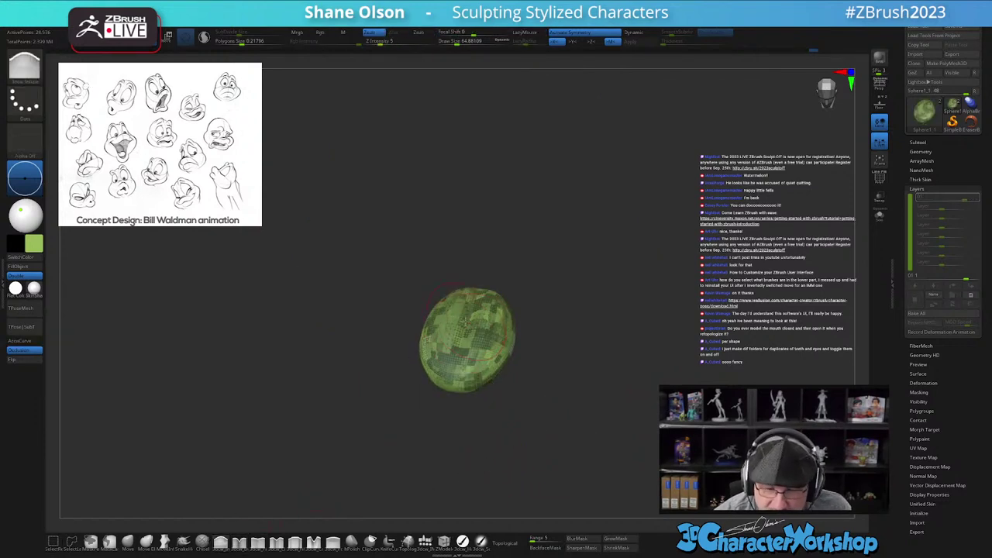
pyautogui.moveTo(476, 305); pyautogui.dragTo(455, 354)
pyautogui.moveTo(567, 363); pyautogui.dragTo(576, 355)
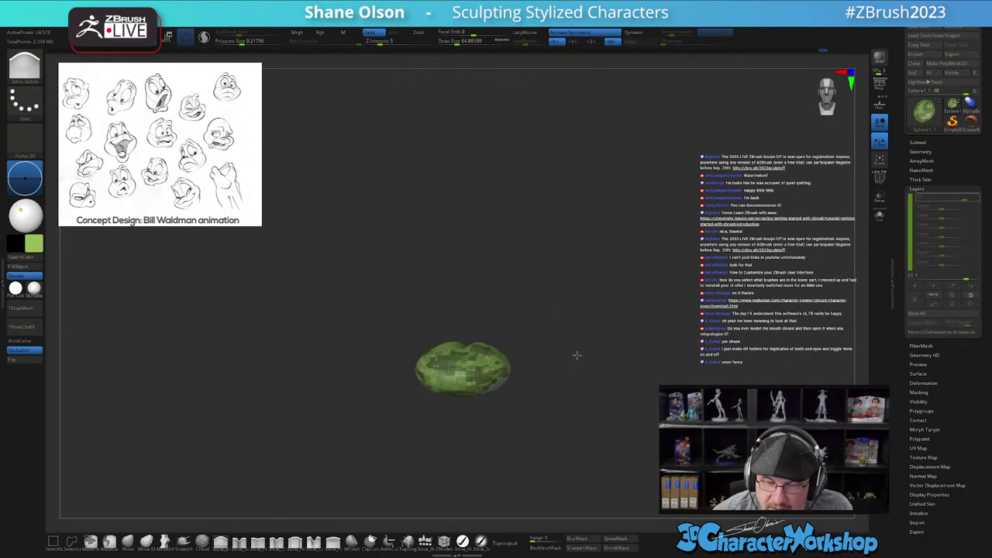
pyautogui.hotkey('shift', 'f')
pyautogui.moveTo(632, 421)
pyautogui.mouseDown()
pyautogui.moveTo(645, 431)
pyautogui.moveTo(626, 442)
pyautogui.moveTo(618, 417)
pyautogui.moveTo(635, 416)
pyautogui.moveTo(640, 394)
pyautogui.moveTo(625, 449)
pyautogui.moveTo(628, 438)
pyautogui.mouseUp()
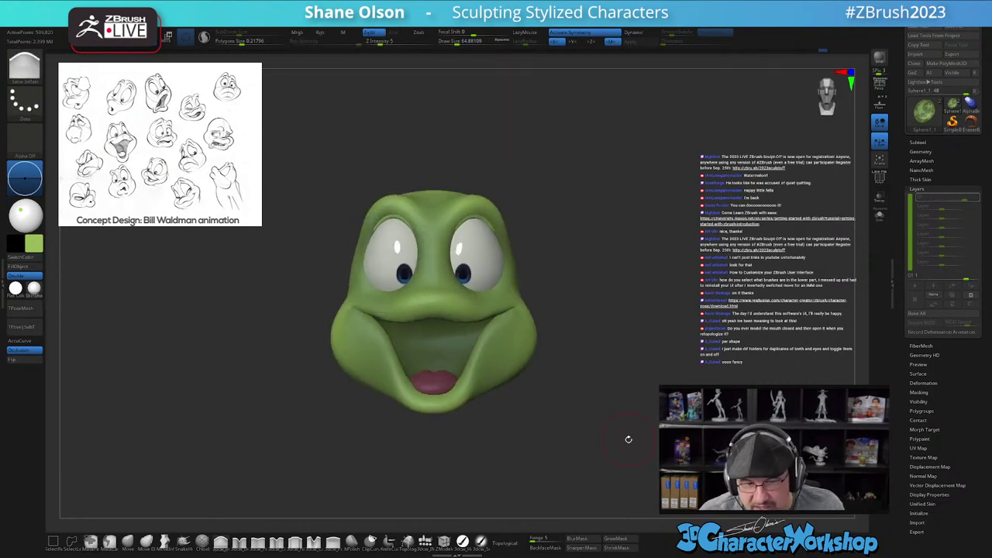
# Step: Turn off symmetry and rotate the whole head slightly to one side with the gizmo
pyautogui.press('w')
pyautogui.keyDown('alt'); pyautogui.moveTo(631, 334); pyautogui.dragTo(660, 365); pyautogui.keyUp('alt')
pyautogui.keyDown('alt'); pyautogui.moveTo(494, 395); pyautogui.dragTo(532, 328); pyautogui.keyUp('alt')
pyautogui.moveTo(593, 353); pyautogui.dragTo(704, 381)
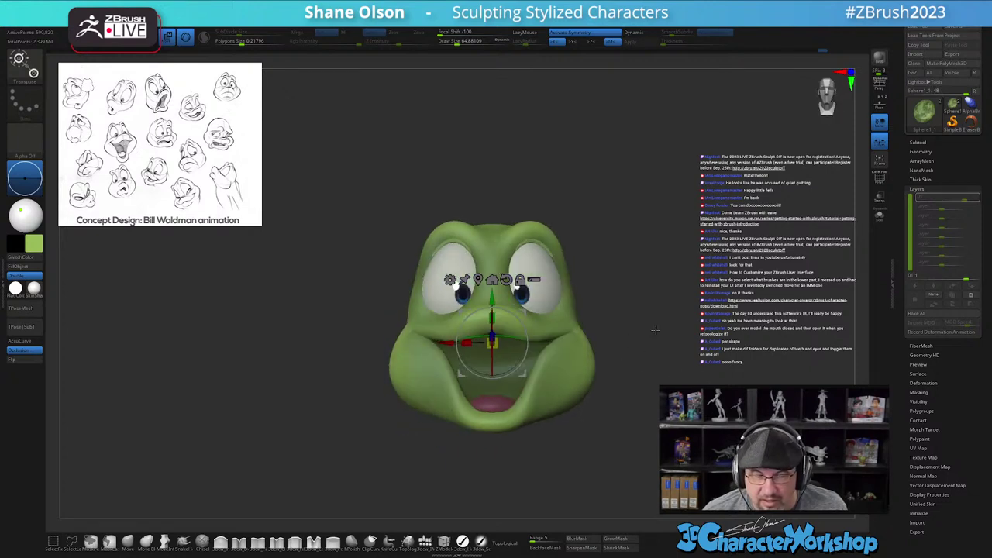
pyautogui.keyDown('alt'); pyautogui.moveTo(661, 312); pyautogui.dragTo(629, 308); pyautogui.keyUp('alt')
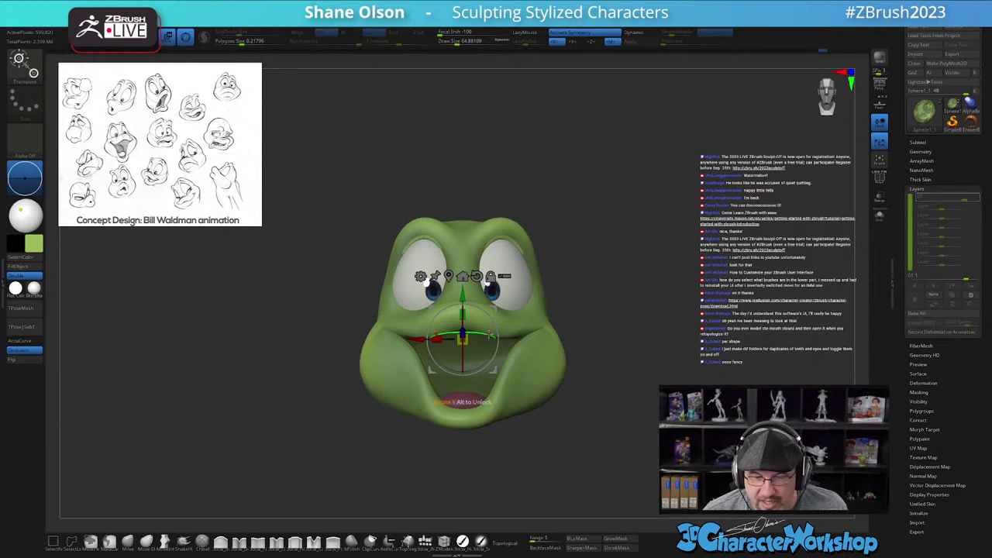
pyautogui.press('x')
pyautogui.moveTo(478, 335)
pyautogui.mouseDown()
pyautogui.moveTo(493, 334)
pyautogui.moveTo(495, 320)
pyautogui.moveTo(471, 341)
pyautogui.moveTo(494, 329)
pyautogui.mouseUp()
pyautogui.keyDown('alt'); pyautogui.moveTo(625, 303); pyautogui.dragTo(600, 297); pyautogui.keyUp('alt')
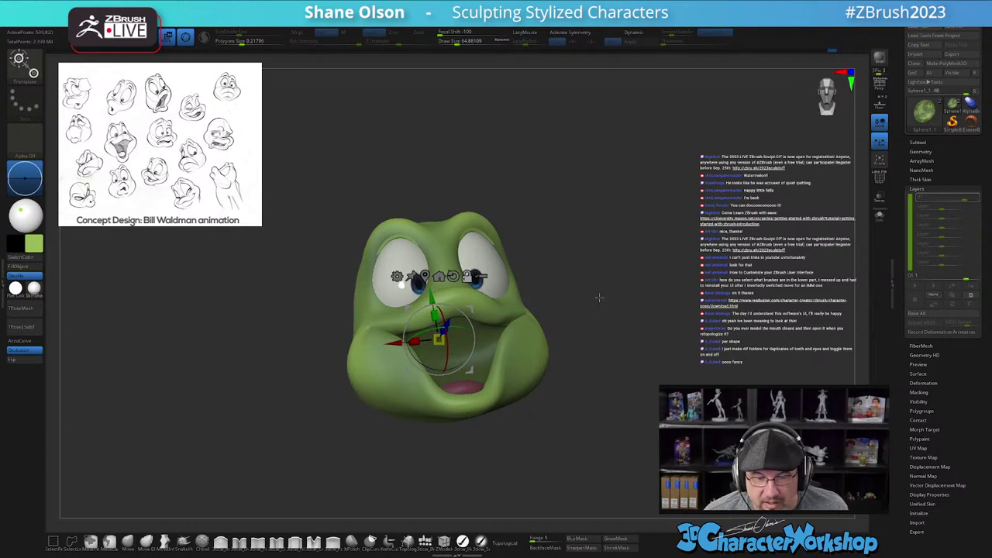
pyautogui.press('q')
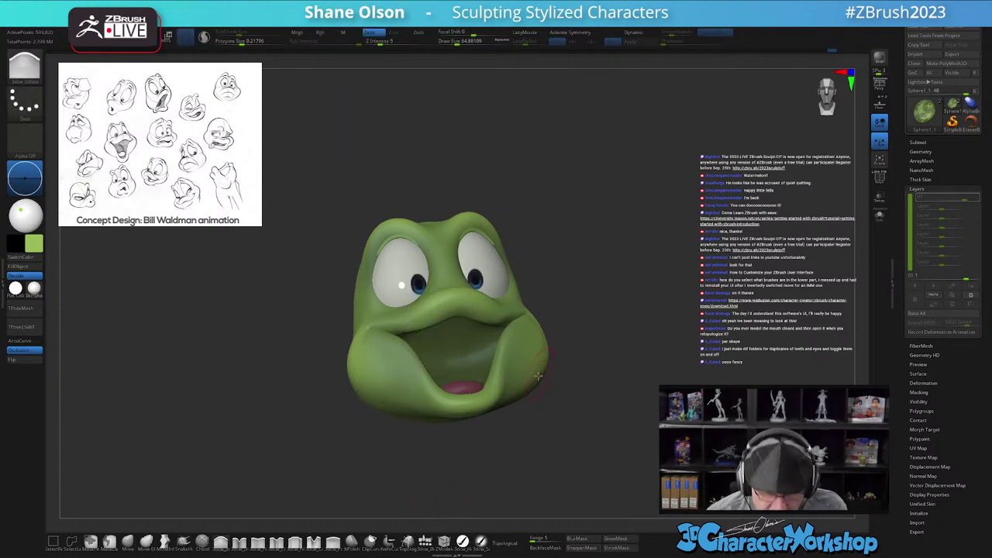
# Step: Fill out the middle of the lower lip using the Move brush and the first 3DCW brush, at a draw size of about 87
pyautogui.keyDown('alt'); pyautogui.moveTo(588, 401); pyautogui.dragTo(580, 372); pyautogui.keyUp('alt')
pyautogui.press('s')
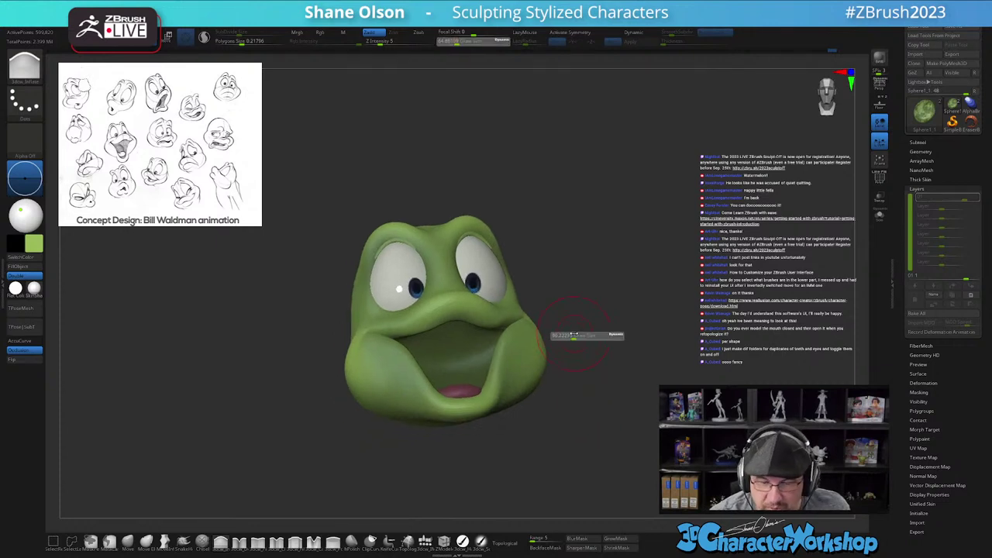
pyautogui.click(574, 335)
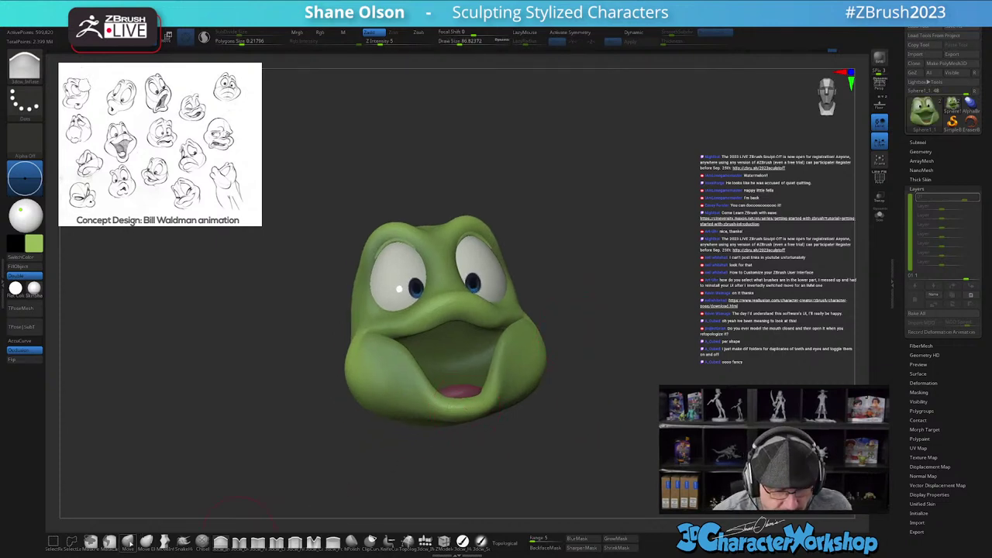
pyautogui.click(128, 542)
pyautogui.moveTo(480, 407); pyautogui.dragTo(473, 413)
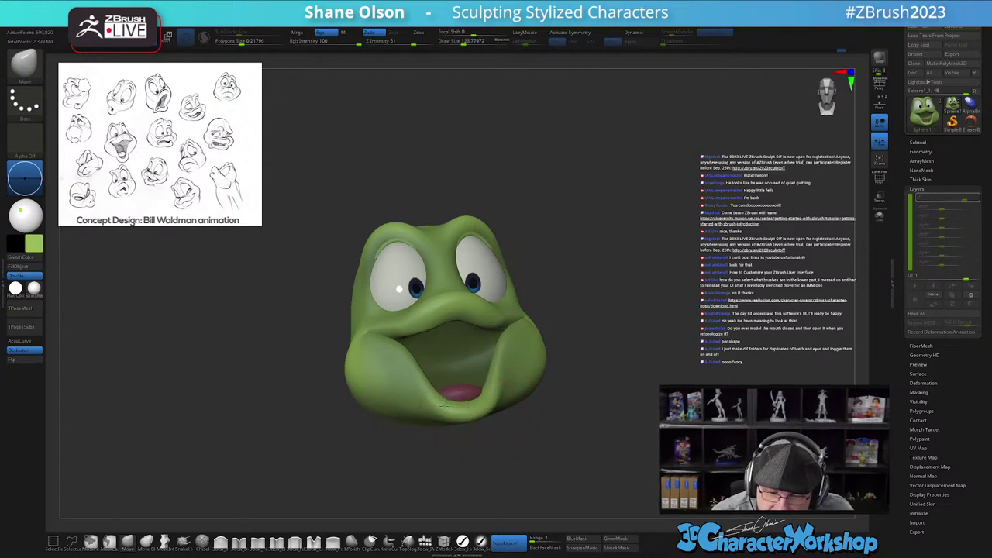
pyautogui.click(225, 544)
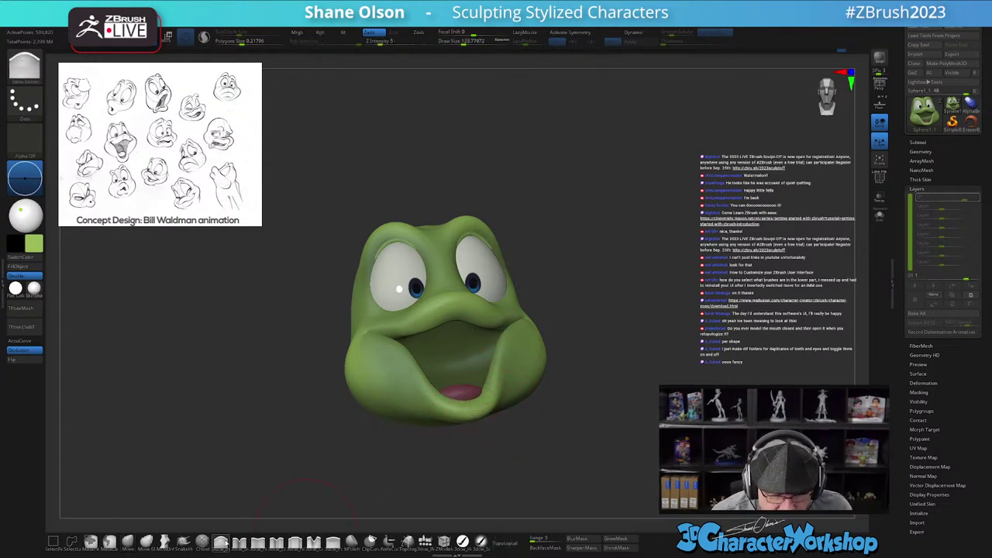
pyautogui.moveTo(500, 469); pyautogui.dragTo(459, 418)
pyautogui.press('s')
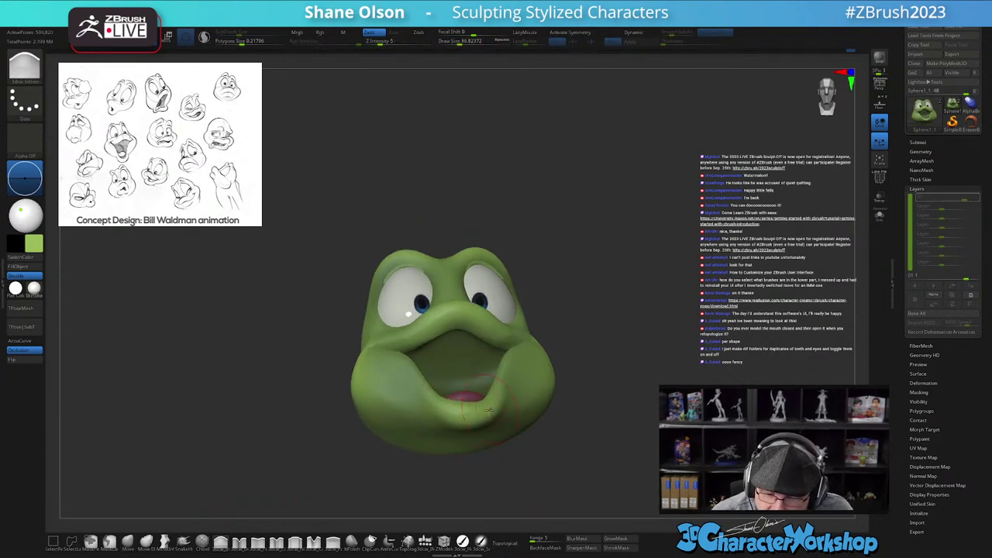
pyautogui.moveTo(556, 417); pyautogui.dragTo(579, 465)
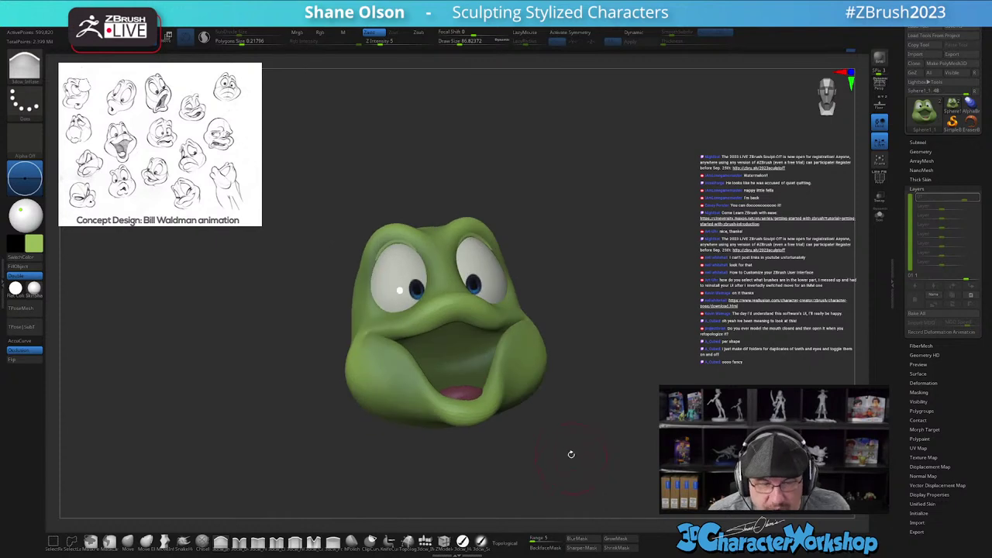
# Step: Turn off Topological for the Move brush and pull the lower lip and chin down at a draw size of about 305
pyautogui.press('s')
pyautogui.moveTo(539, 431)
pyautogui.mouseDown()
pyautogui.moveTo(549, 437)
pyautogui.moveTo(525, 456)
pyautogui.moveTo(550, 453)
pyautogui.mouseUp()
pyautogui.click(129, 542)
pyautogui.press('s')
pyautogui.click(507, 543)
pyautogui.press('s')
pyautogui.moveTo(453, 418); pyautogui.dragTo(444, 425)
pyautogui.moveTo(489, 391); pyautogui.dragTo(481, 392)
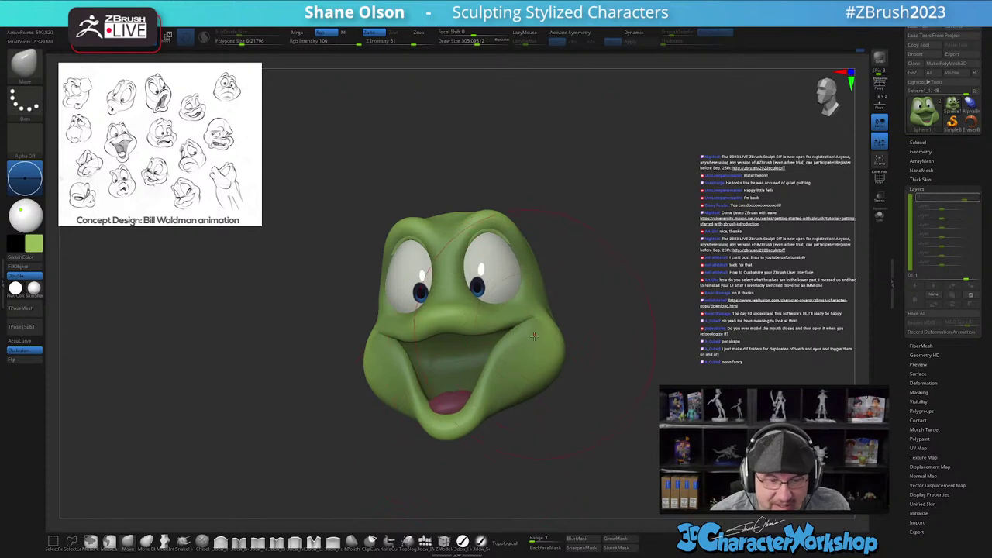
# Step: Push the outer edges of both eye ridges slightly inward with the large Move brush
pyautogui.moveTo(584, 349)
pyautogui.mouseDown()
pyautogui.moveTo(630, 361)
pyautogui.moveTo(494, 405)
pyautogui.moveTo(453, 374)
pyautogui.mouseUp()
pyautogui.moveTo(690, 364)
pyautogui.mouseDown()
pyautogui.moveTo(646, 372)
pyautogui.moveTo(638, 456)
pyautogui.moveTo(662, 426)
pyautogui.moveTo(671, 368)
pyautogui.mouseUp()
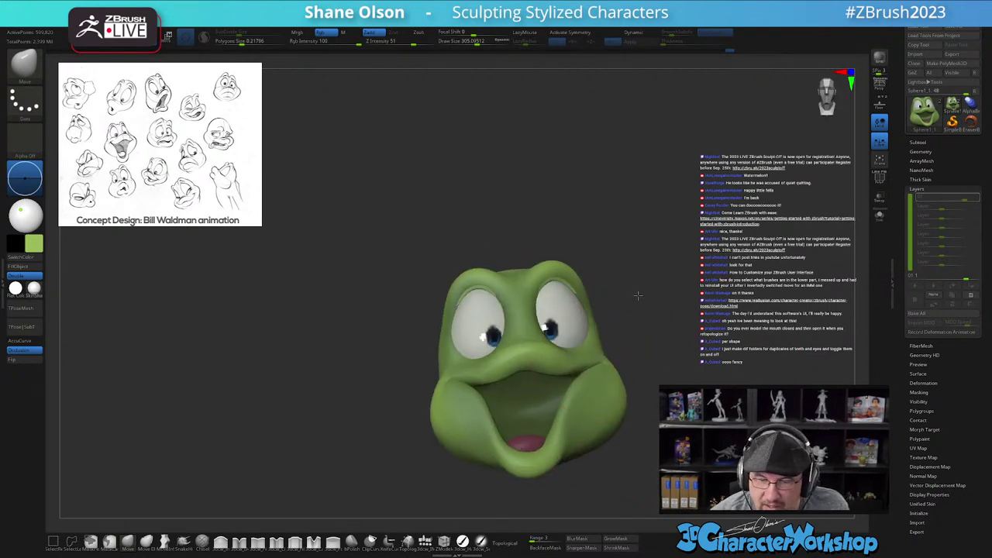
pyautogui.moveTo(584, 285); pyautogui.dragTo(578, 289)
pyautogui.moveTo(455, 289); pyautogui.dragTo(461, 293)
# Step: Reduce the Move brush to a draw size of about 97 and refine the upper lip from a side angle
pyautogui.moveTo(632, 364); pyautogui.dragTo(678, 383)
pyautogui.moveTo(677, 384)
pyautogui.keyDown('alt'); pyautogui.mouseDown()
pyautogui.moveTo(669, 353)
pyautogui.moveTo(644, 396)
pyautogui.mouseUp(); pyautogui.keyUp('alt')
pyautogui.press('s')
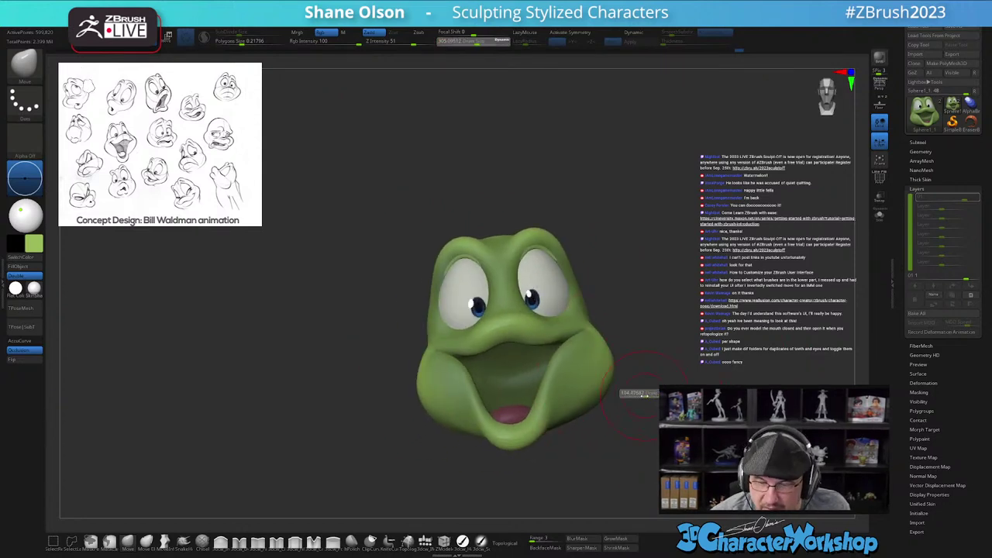
pyautogui.moveTo(629, 326); pyautogui.dragTo(593, 307)
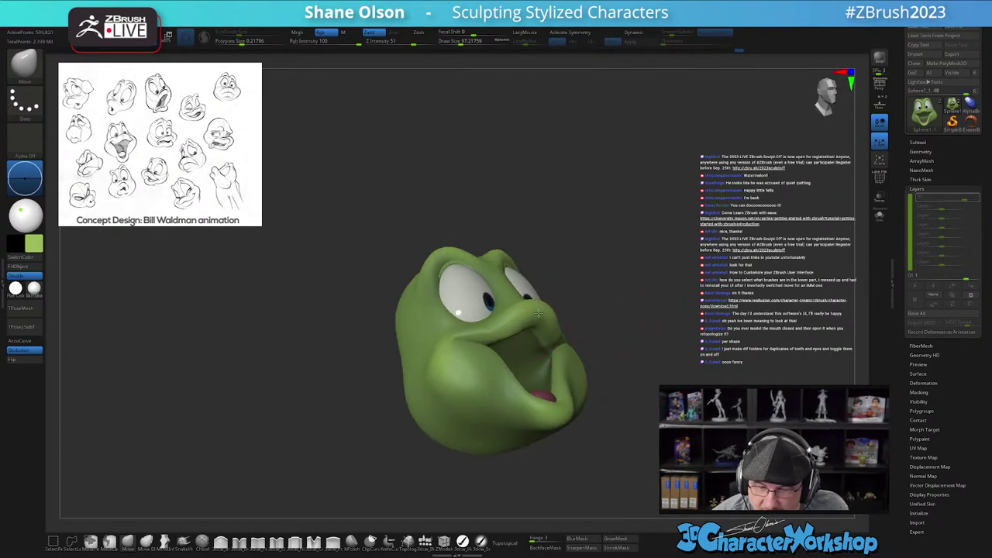
pyautogui.moveTo(659, 364); pyautogui.dragTo(648, 406)
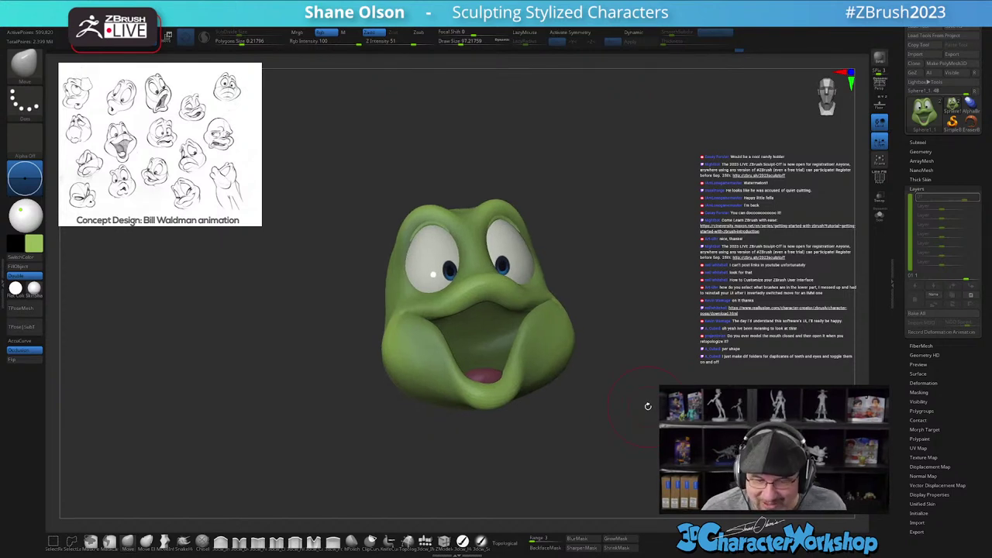
# Step: Nudge the inside of the mouth with the Move brush at a draw size of about 65
pyautogui.keyDown('alt'); pyautogui.moveTo(602, 394); pyautogui.dragTo(604, 412); pyautogui.keyUp('alt')
pyautogui.press('s')
pyautogui.moveTo(470, 347); pyautogui.dragTo(467, 347)
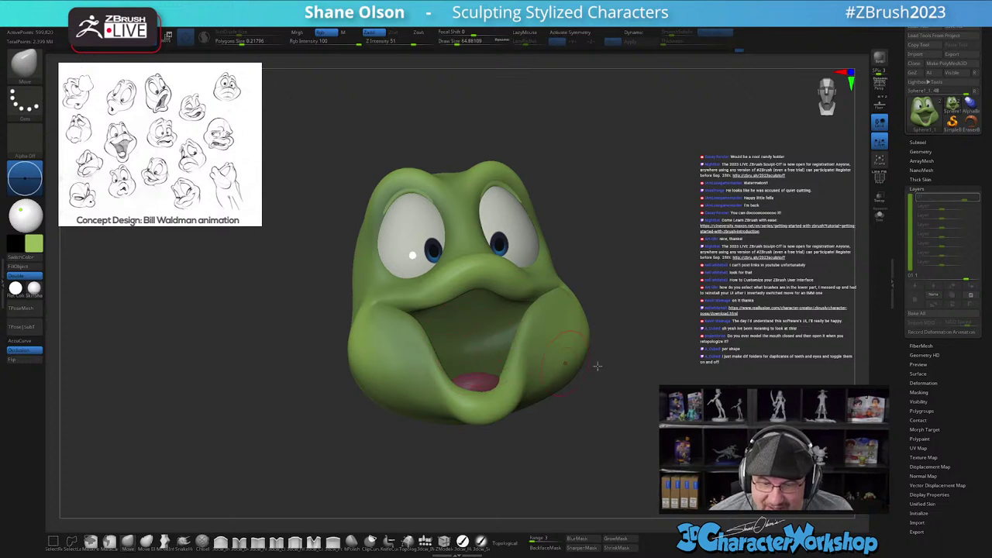
pyautogui.moveTo(466, 357); pyautogui.dragTo(471, 337, button='right')
pyautogui.moveTo(513, 307); pyautogui.dragTo(480, 359, button='right')
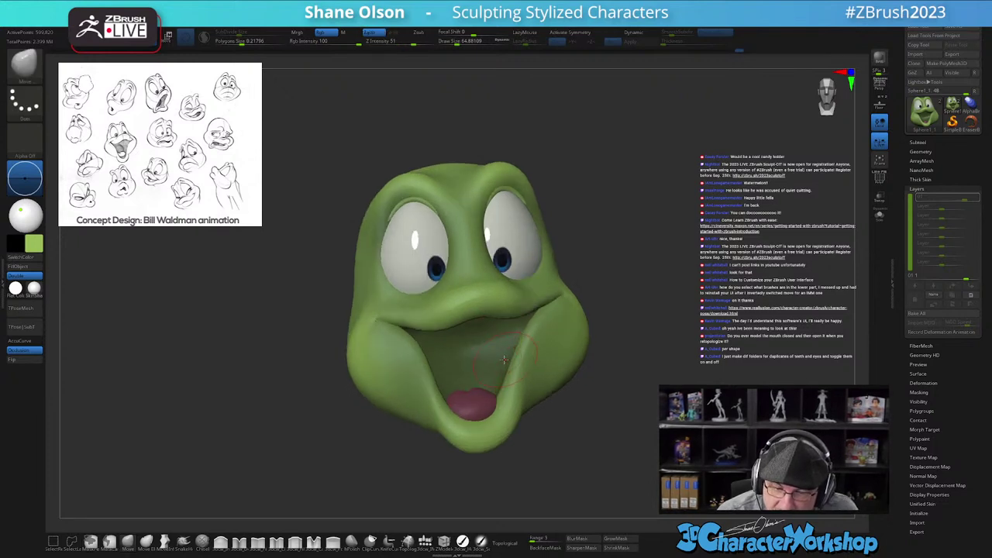
# Step: Toggle the visibility of individual polygroups to isolate the head's skin and mouth lining without the eyes and tongue
pyautogui.keyDown('ctrl'); pyautogui.keyDown('shift'); pyautogui.click(481, 358); pyautogui.keyUp('shift'); pyautogui.keyUp('ctrl')
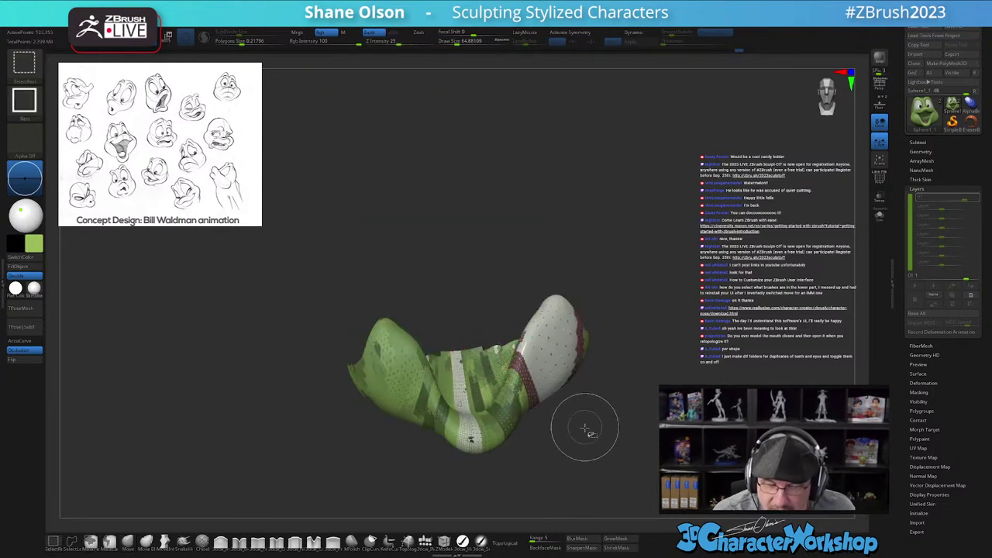
pyautogui.keyDown('ctrl'); pyautogui.keyDown('shift'); pyautogui.click(586, 432); pyautogui.keyUp('shift'); pyautogui.keyUp('ctrl')
pyautogui.keyDown('ctrl'); pyautogui.keyDown('shift'); pyautogui.click(497, 365); pyautogui.keyUp('shift'); pyautogui.keyUp('ctrl')
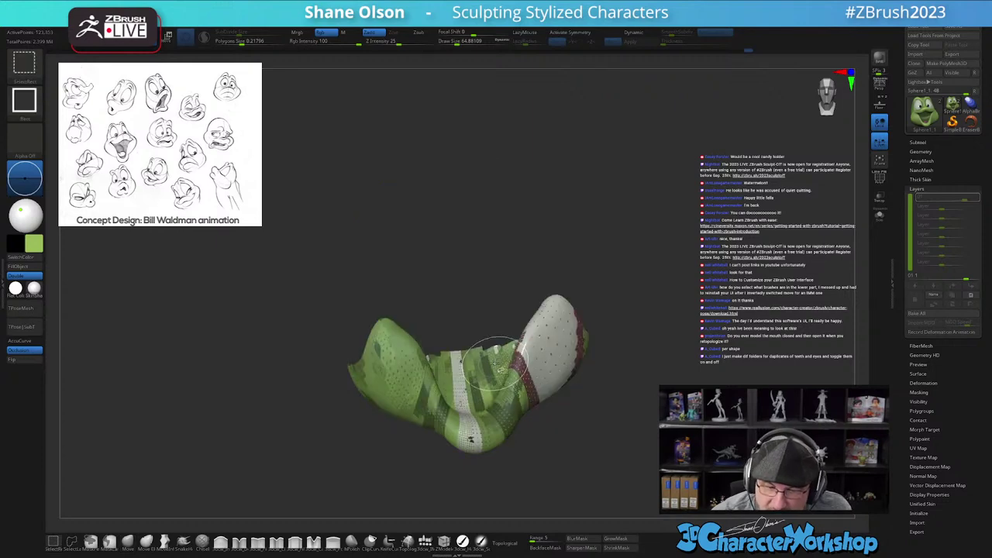
pyautogui.keyDown('ctrl'); pyautogui.keyDown('shift'); pyautogui.click(495, 365); pyautogui.keyUp('shift'); pyautogui.keyUp('ctrl')
pyautogui.keyDown('ctrl'); pyautogui.keyDown('shift'); pyautogui.click(490, 331); pyautogui.keyUp('shift'); pyautogui.keyUp('ctrl')
pyautogui.moveTo(602, 313)
pyautogui.keyDown('ctrl'); pyautogui.keyDown('shift'); pyautogui.mouseDown()
pyautogui.moveTo(644, 405)
pyautogui.moveTo(633, 406)
pyautogui.mouseUp(); pyautogui.keyUp('shift'); pyautogui.keyUp('ctrl')
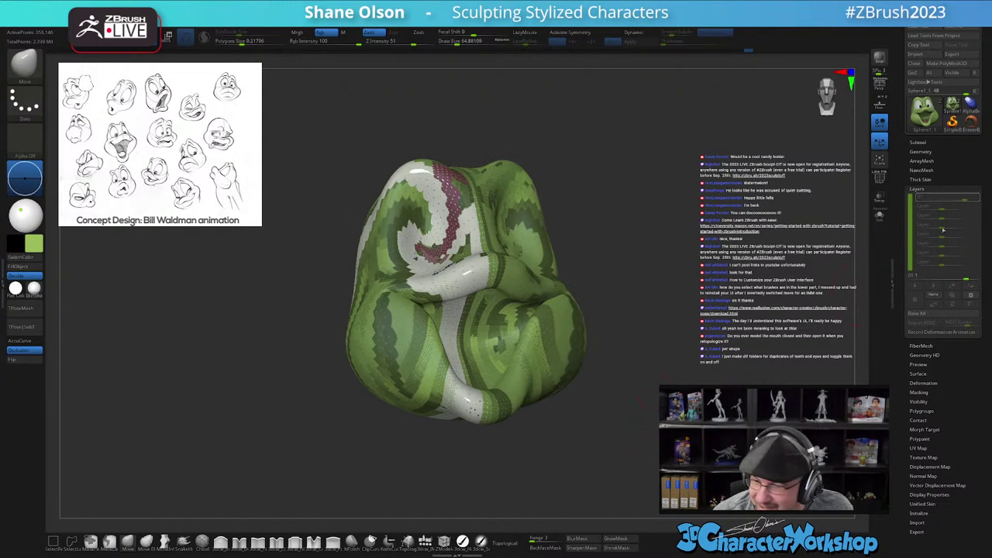
# Step: Adjust the mouth lining at a lower subdivision level and draw size of about 77, and show the full head without polygroup colours
pyautogui.moveTo(484, 342); pyautogui.dragTo(461, 369, button='right')
pyautogui.press(']')
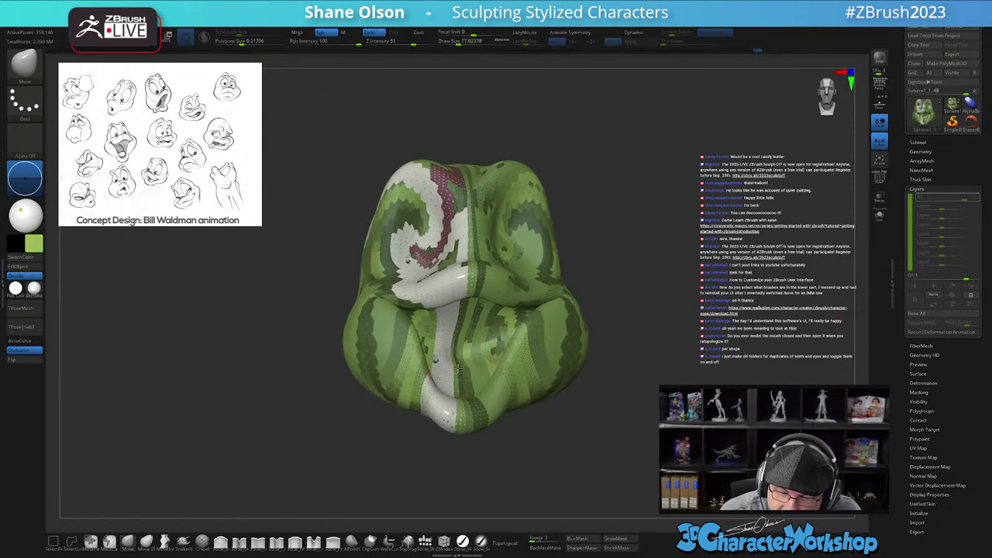
pyautogui.hotkey('shift', 'd')
pyautogui.hotkey('shift', 'd')
pyautogui.moveTo(461, 371)
pyautogui.mouseDown(button='right')
pyautogui.moveTo(476, 348)
pyautogui.moveTo(454, 360)
pyautogui.moveTo(465, 339)
pyautogui.moveTo(455, 356)
pyautogui.moveTo(466, 356)
pyautogui.moveTo(446, 367)
pyautogui.moveTo(463, 354)
pyautogui.mouseUp(button='right')
pyautogui.moveTo(524, 359); pyautogui.dragTo(559, 456, button='right')
pyautogui.hotkey('shift', 'f')
pyautogui.moveTo(629, 425); pyautogui.dragTo(616, 438, button='right')
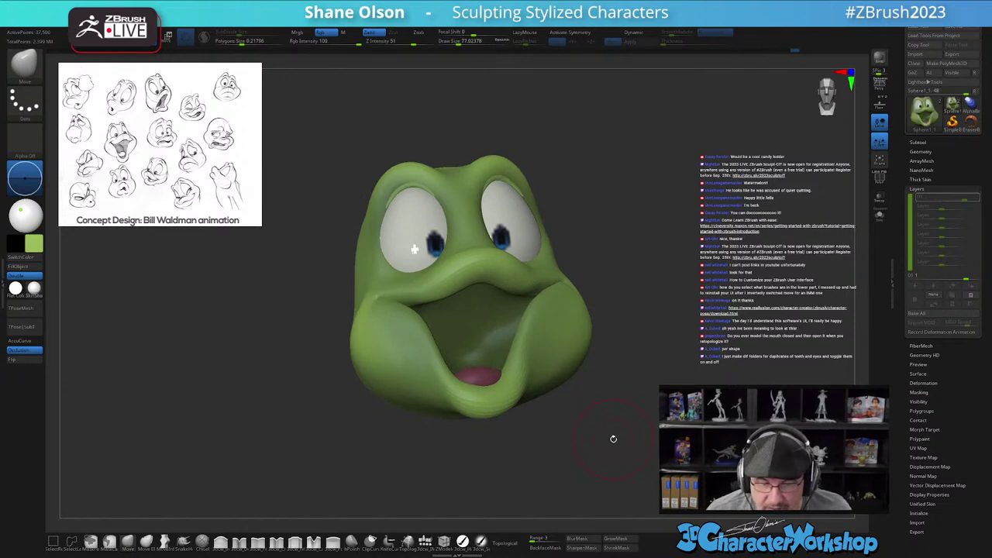
# Step: Raise the head three subdivision levels and nudge one eye ridge's outer edge inward at a draw size of about 128
pyautogui.press('d')
pyautogui.press('d')
pyautogui.press('d')
pyautogui.keyDown('ctrl'); pyautogui.moveTo(667, 300); pyautogui.dragTo(668, 275, button='right'); pyautogui.keyUp('ctrl')
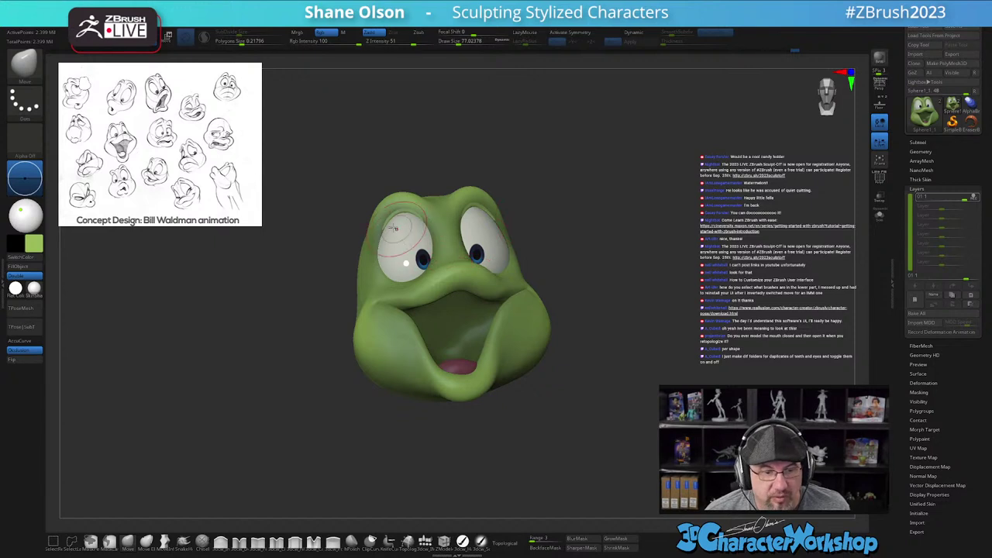
pyautogui.press('s')
pyautogui.moveTo(374, 223); pyautogui.dragTo(381, 224)
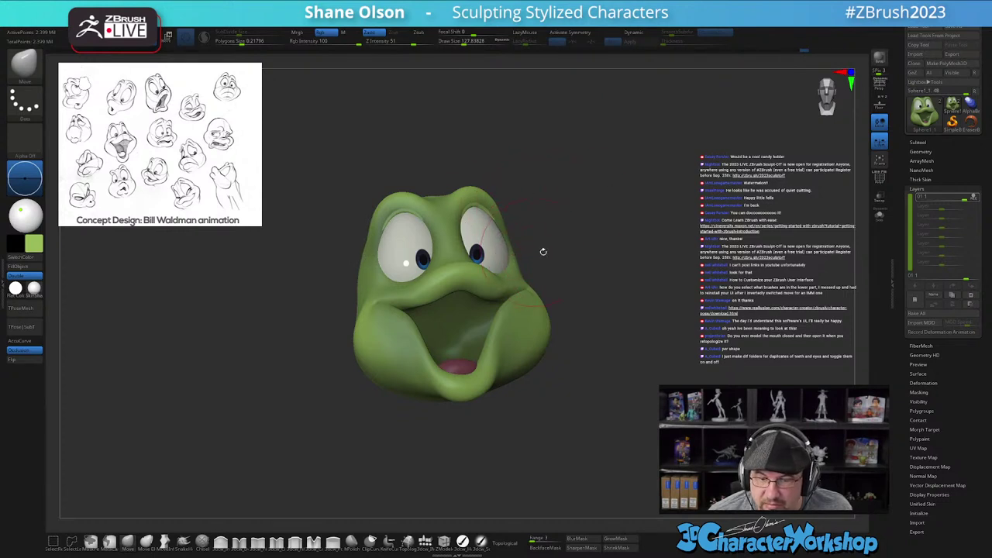
# Step: Isolate the upper part of the head, examine its side and profile shape, and bring back the whole head
pyautogui.moveTo(680, 262); pyautogui.dragTo(675, 262)
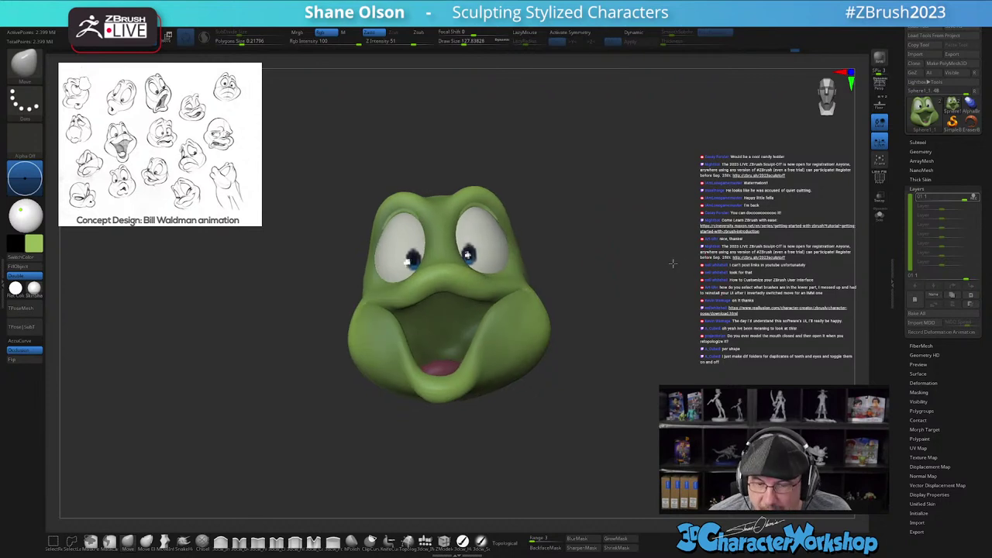
pyautogui.hotkey('ctrl', 'shift', 'z')
pyautogui.moveTo(587, 261); pyautogui.dragTo(625, 264)
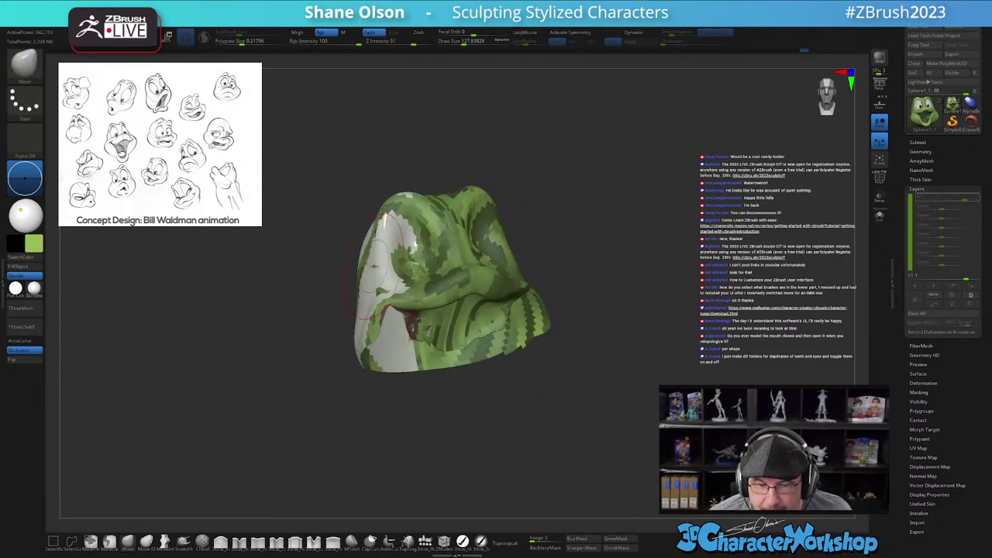
pyautogui.moveTo(619, 248); pyautogui.dragTo(664, 246)
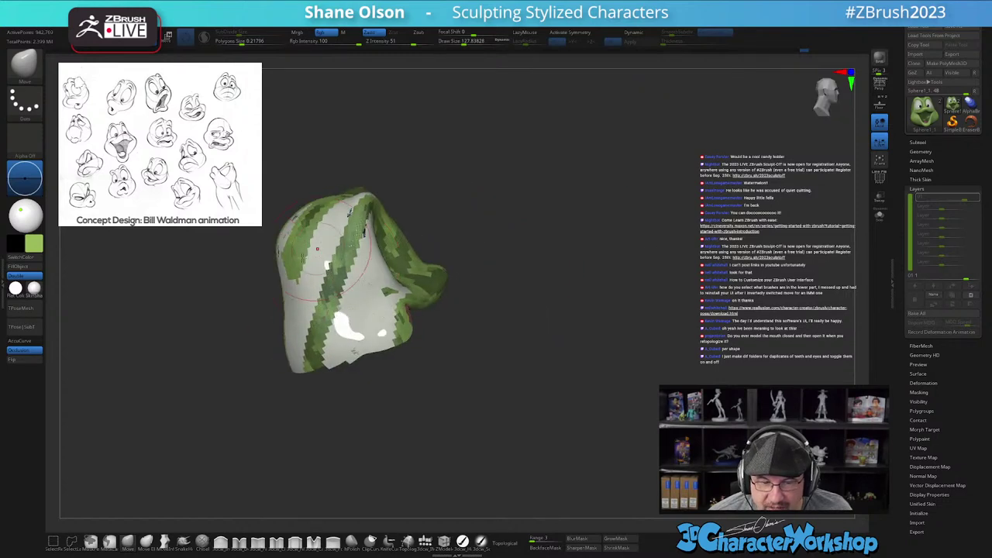
pyautogui.moveTo(598, 278)
pyautogui.mouseDown()
pyautogui.moveTo(548, 291)
pyautogui.moveTo(576, 286)
pyautogui.mouseUp()
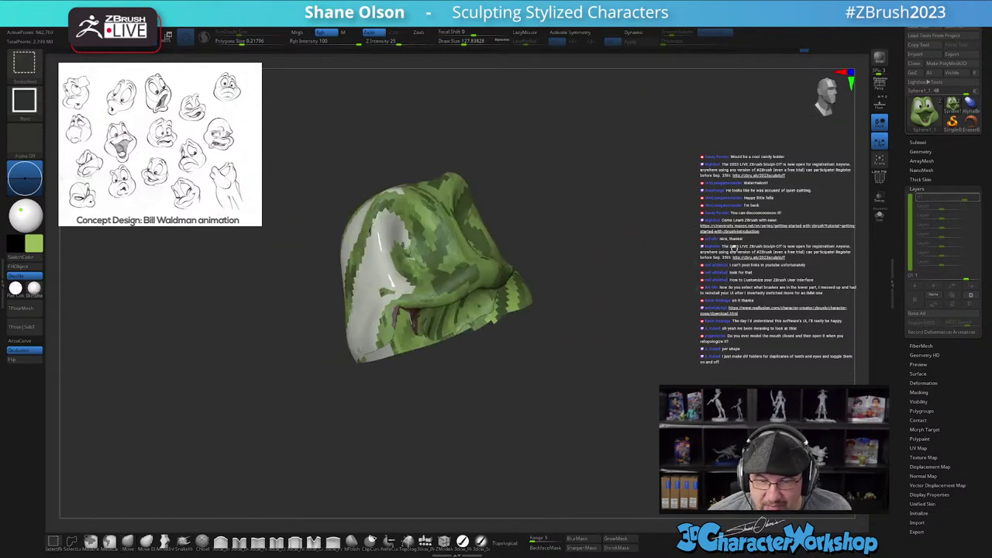
pyautogui.keyDown('ctrl'); pyautogui.keyDown('shift'); pyautogui.click(734, 248); pyautogui.keyUp('shift'); pyautogui.keyUp('ctrl')
pyautogui.moveTo(735, 271); pyautogui.dragTo(695, 280)
pyautogui.moveTo(715, 277); pyautogui.dragTo(682, 281)
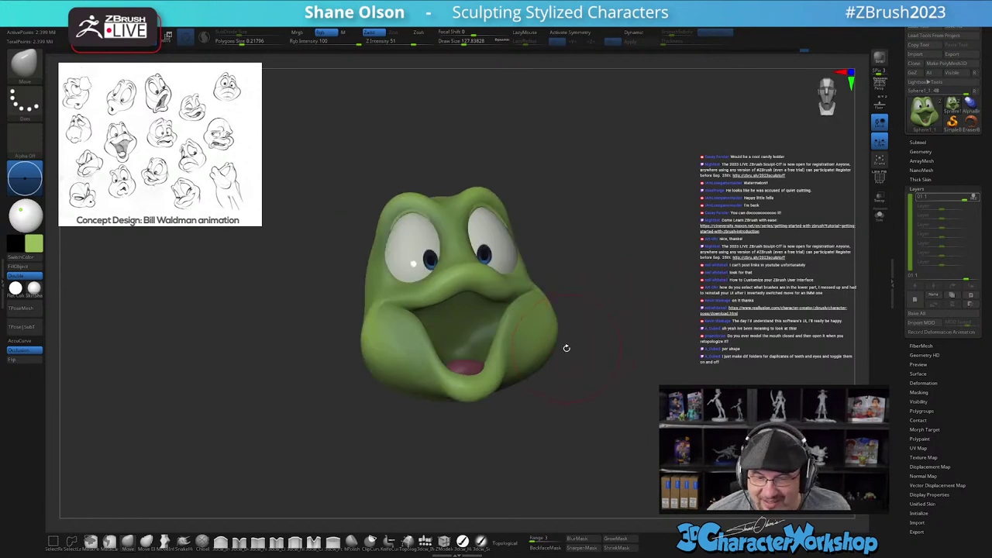
# Step: Enlarge the Move brush and push in the outer contour of the cheek beside the smile
pyautogui.press('s')
pyautogui.moveTo(538, 367); pyautogui.dragTo(554, 329)
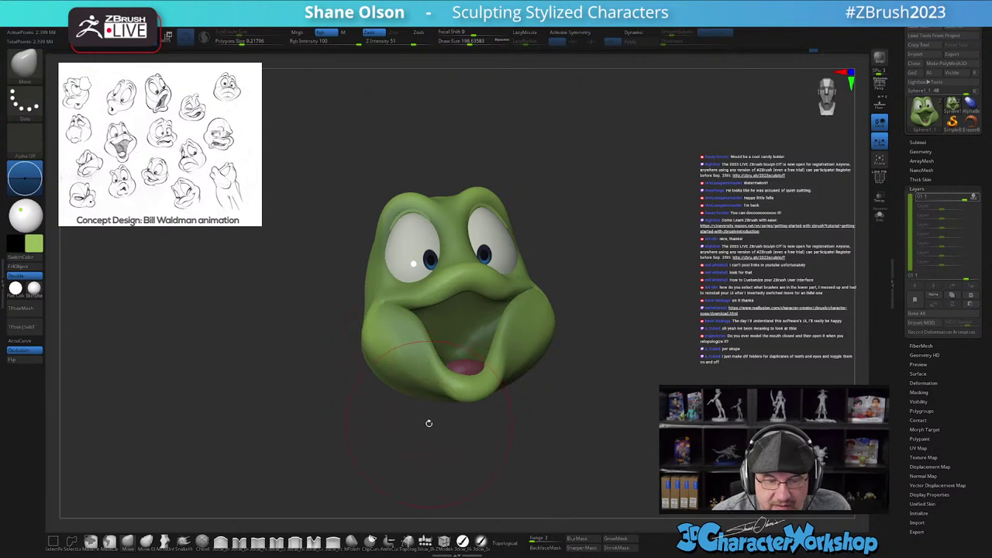
pyautogui.moveTo(671, 377)
pyautogui.mouseDown()
pyautogui.moveTo(672, 396)
pyautogui.moveTo(670, 373)
pyautogui.mouseUp()
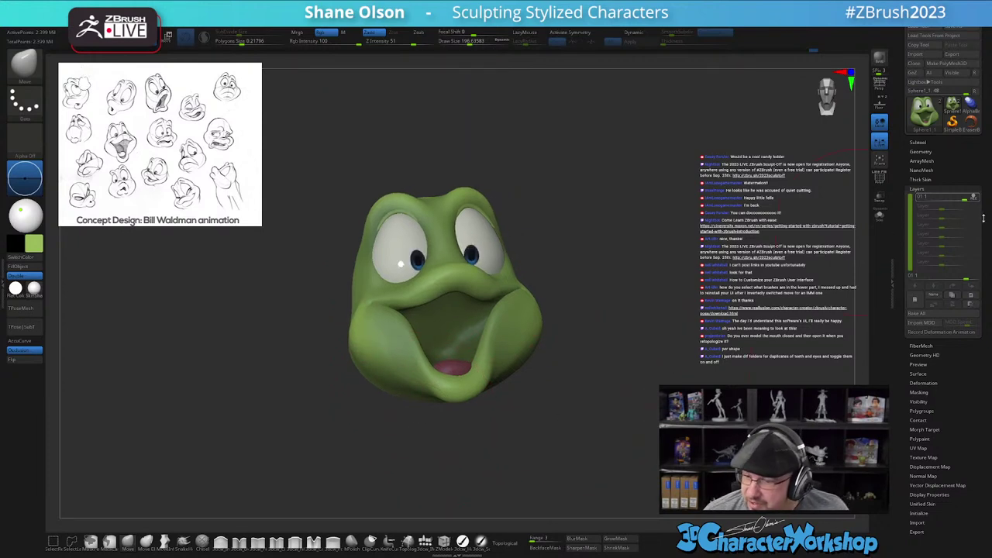
# Step: Stop recording layer 01, test its intensity range, and set the layer's intensity to 0 for the neutral head
pyautogui.click(973, 200)
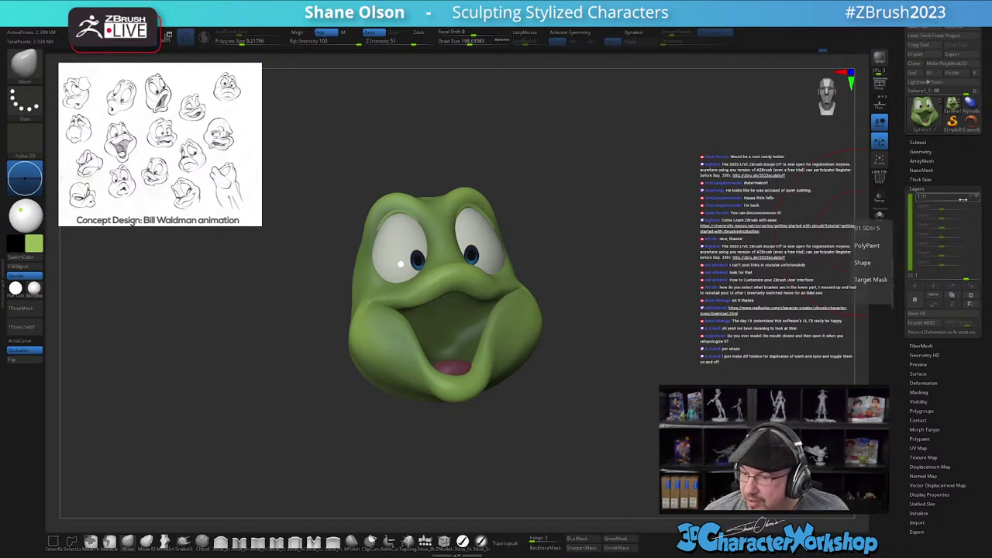
pyautogui.moveTo(962, 200); pyautogui.dragTo(988, 201)
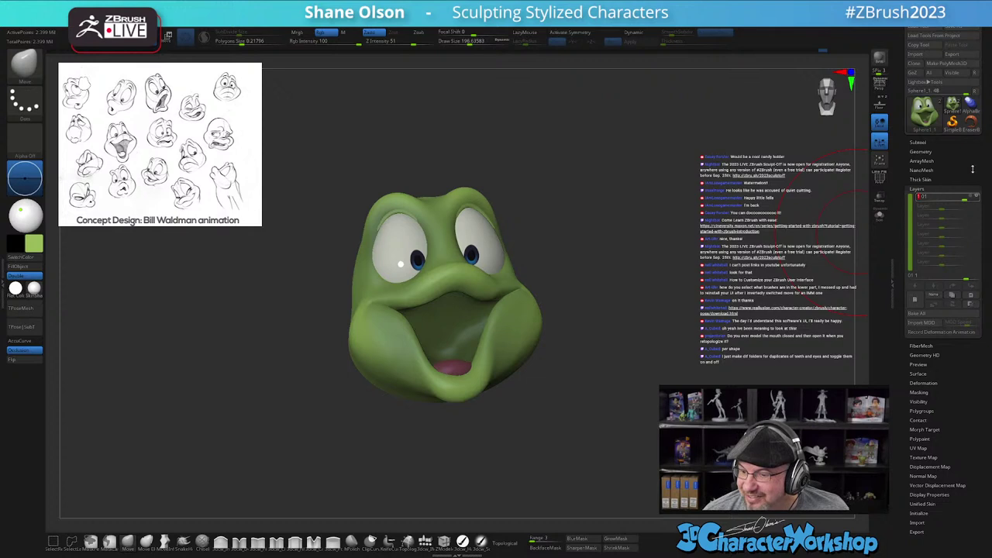
pyautogui.moveTo(968, 201); pyautogui.dragTo(949, 199)
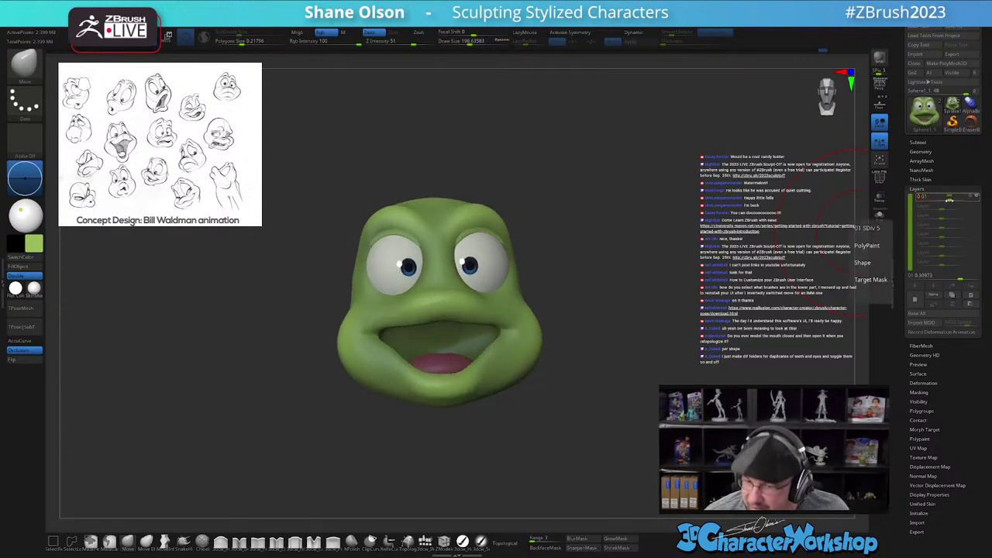
pyautogui.moveTo(950, 200); pyautogui.dragTo(942, 200)
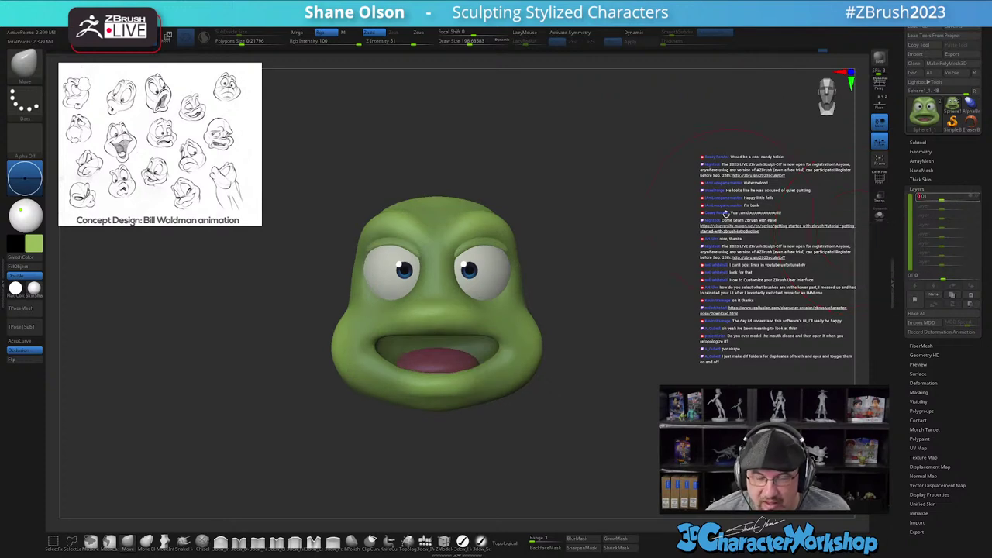
pyautogui.keyDown('alt'); pyautogui.moveTo(691, 287); pyautogui.dragTo(690, 301); pyautogui.keyUp('alt')
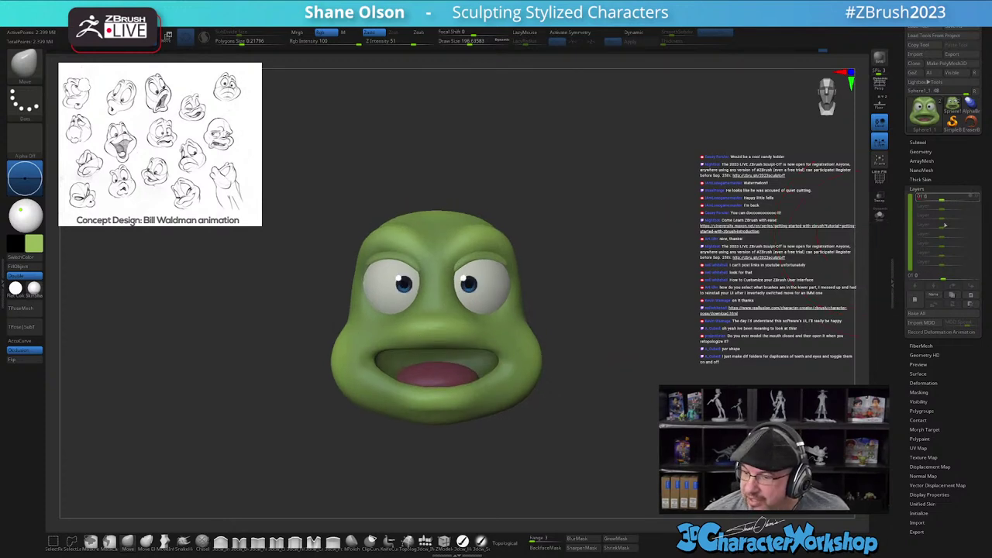
# Step: Add a new layer and save the tool as Bill_Frog_Expressions_02_poses
pyautogui.click(916, 299)
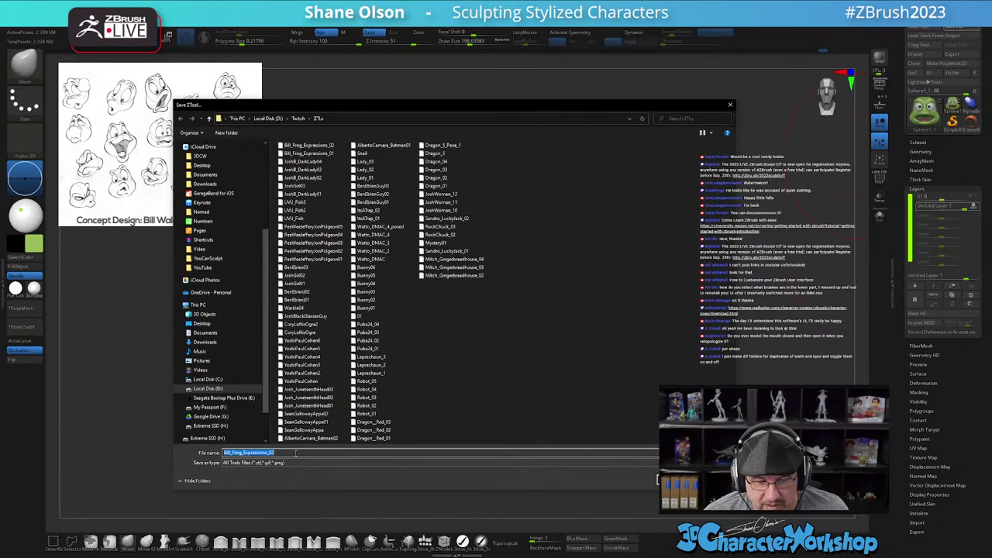
pyautogui.click(369, 455)
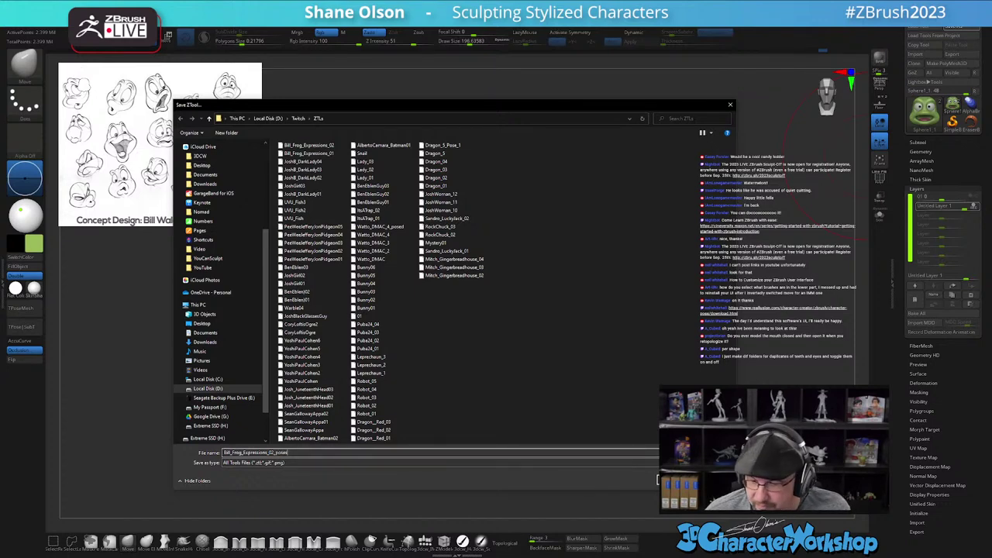
pyautogui.press('Return')
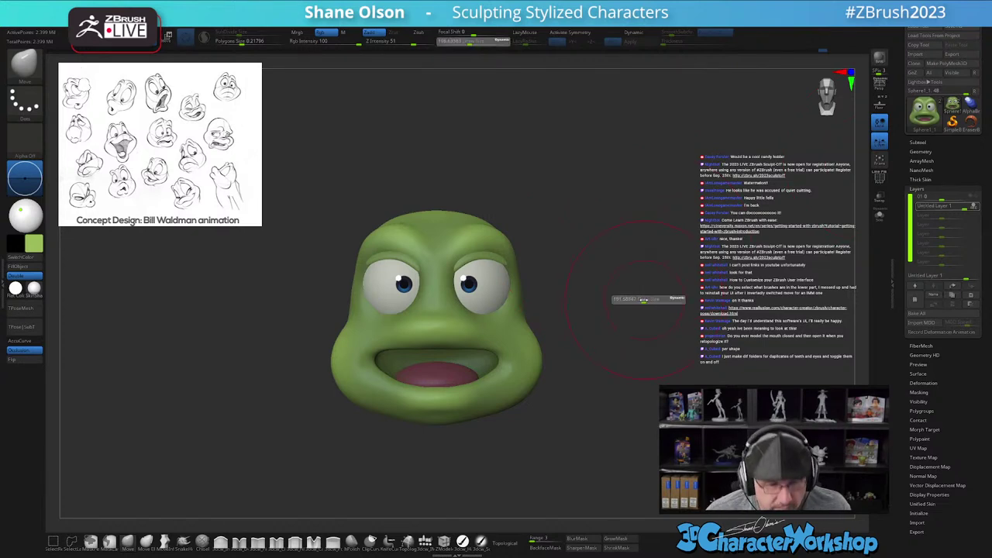
# Step: Drop the frog head four subdivision levels and enlarge the Move brush to a draw size of about 182
pyautogui.moveTo(642, 300); pyautogui.dragTo(655, 297)
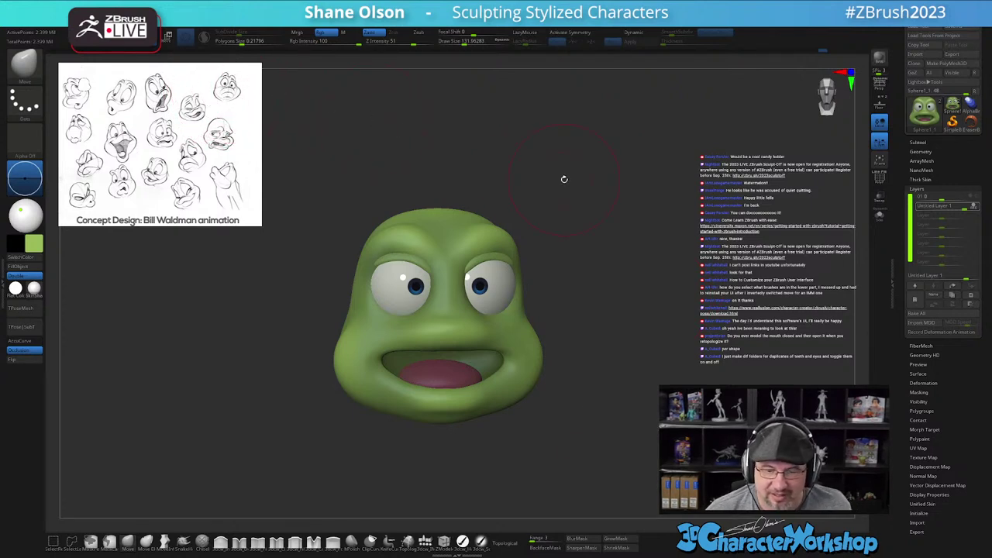
pyautogui.moveTo(616, 363)
pyautogui.mouseDown()
pyautogui.moveTo(608, 370)
pyautogui.moveTo(616, 363)
pyautogui.mouseUp()
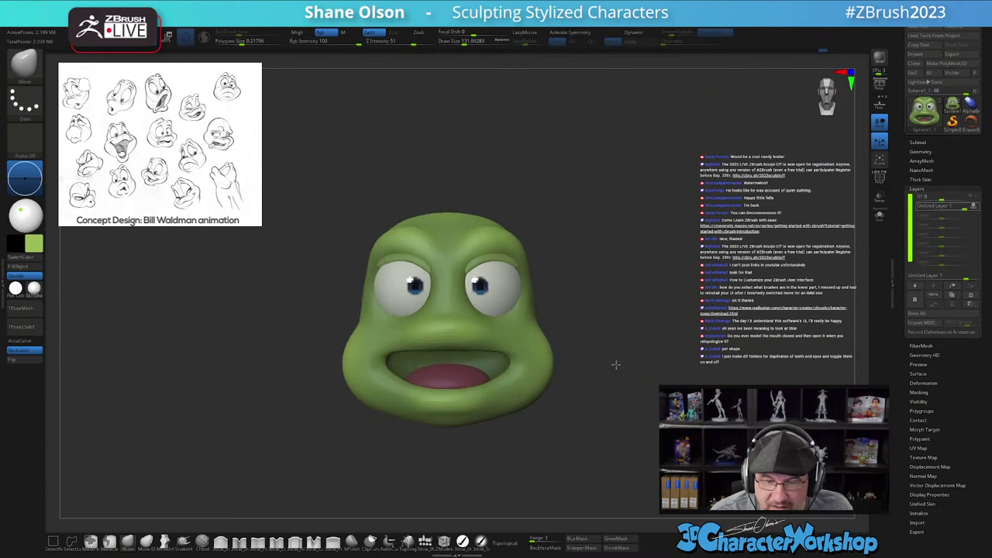
pyautogui.keyDown('alt'); pyautogui.moveTo(612, 319); pyautogui.dragTo(612, 328); pyautogui.keyUp('alt')
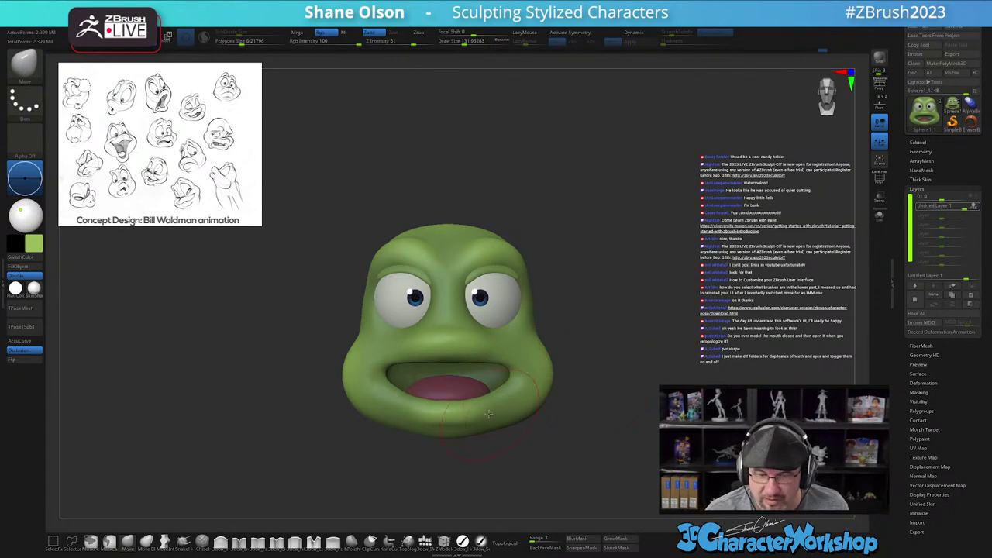
pyautogui.hotkey('shift', 'd')
pyautogui.hotkey('shift', 'd')
pyautogui.hotkey('shift', 'd')
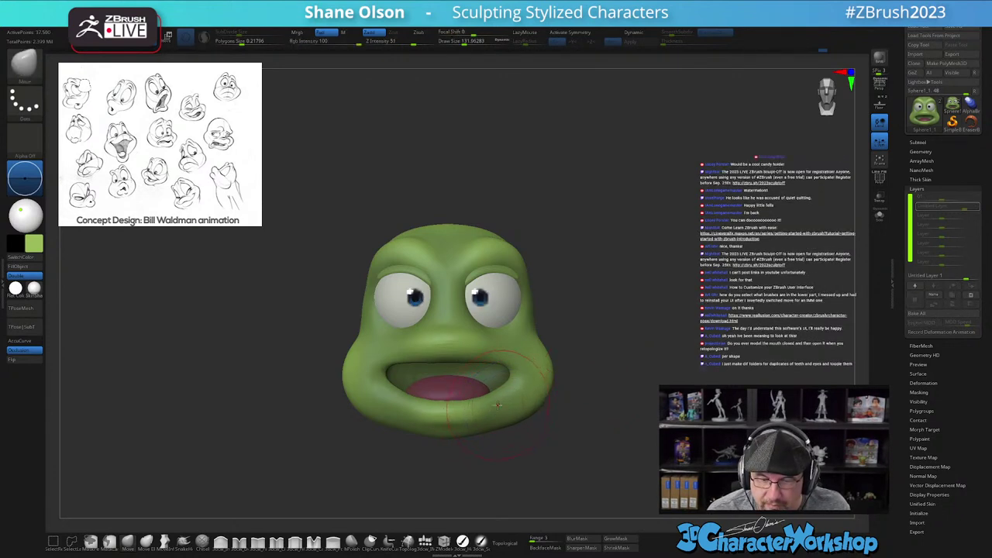
pyautogui.hotkey('shift', 'd')
pyautogui.moveTo(599, 339)
pyautogui.keyDown('alt'); pyautogui.mouseDown()
pyautogui.moveTo(597, 349)
pyautogui.moveTo(636, 305)
pyautogui.mouseUp(); pyautogui.keyUp('alt')
pyautogui.press('s')
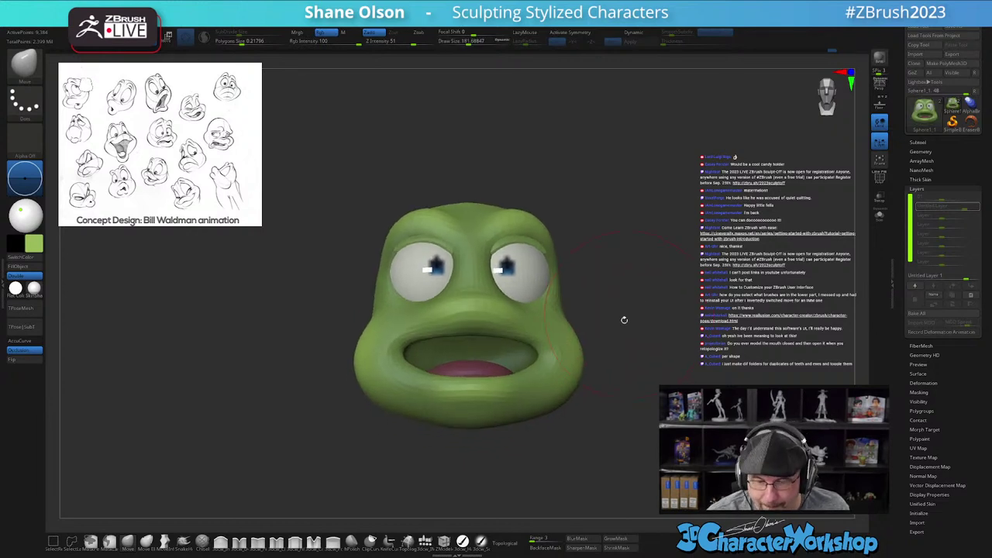
# Step: Turn on topological movement for the Move brush and push the lips together to close the wide-open mouth
pyautogui.moveTo(471, 389)
pyautogui.mouseDown()
pyautogui.moveTo(506, 371)
pyautogui.moveTo(439, 380)
pyautogui.mouseUp()
pyautogui.click(508, 543)
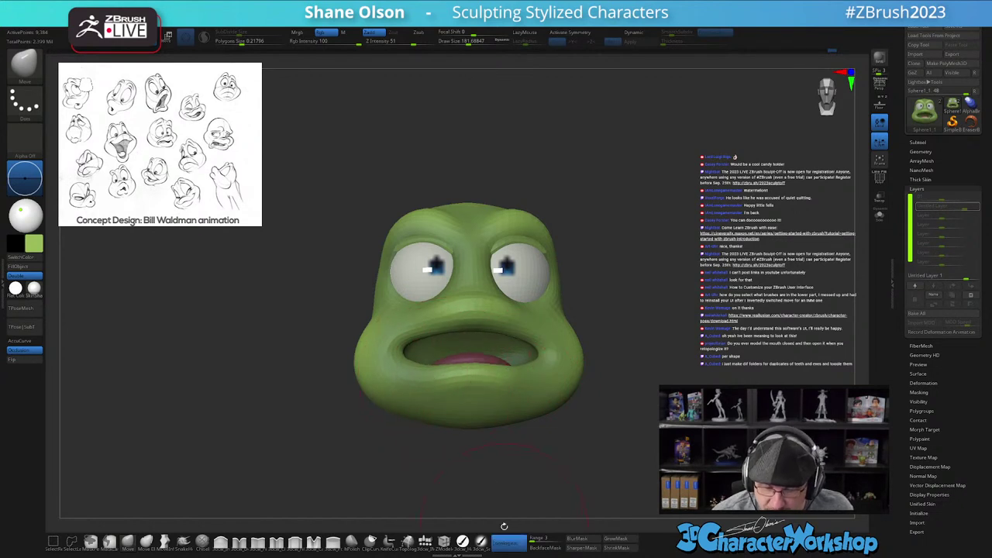
pyautogui.moveTo(432, 380)
pyautogui.mouseDown()
pyautogui.moveTo(436, 362)
pyautogui.moveTo(519, 362)
pyautogui.mouseUp()
pyautogui.moveTo(471, 359); pyautogui.dragTo(463, 325, button='right')
pyautogui.moveTo(434, 375); pyautogui.dragTo(433, 368)
pyautogui.moveTo(515, 376); pyautogui.dragTo(512, 363)
pyautogui.moveTo(474, 337); pyautogui.dragTo(473, 359, button='right')
pyautogui.moveTo(423, 355); pyautogui.dragTo(424, 333)
pyautogui.moveTo(488, 341); pyautogui.dragTo(452, 343, button='right')
pyautogui.moveTo(526, 365); pyautogui.dragTo(525, 331)
pyautogui.moveTo(512, 342)
pyautogui.mouseDown(button='right')
pyautogui.moveTo(548, 346)
pyautogui.moveTo(504, 365)
pyautogui.mouseUp(button='right')
pyautogui.moveTo(422, 359); pyautogui.dragTo(441, 366)
# Step: Reduce the Move brush to a draw size of about 140 and raise the lower lip and mouth corners to narrow the remaining gap
pyautogui.press('s')
pyautogui.moveTo(447, 358); pyautogui.dragTo(448, 351)
pyautogui.moveTo(473, 352); pyautogui.dragTo(509, 354, button='right')
pyautogui.moveTo(528, 355); pyautogui.dragTo(528, 343)
pyautogui.moveTo(535, 341)
pyautogui.keyDown('ctrl'); pyautogui.mouseDown(button='right')
pyautogui.moveTo(548, 357)
pyautogui.moveTo(547, 383)
pyautogui.moveTo(569, 367)
pyautogui.mouseUp(button='right'); pyautogui.keyUp('ctrl')
pyautogui.moveTo(526, 358); pyautogui.dragTo(528, 350)
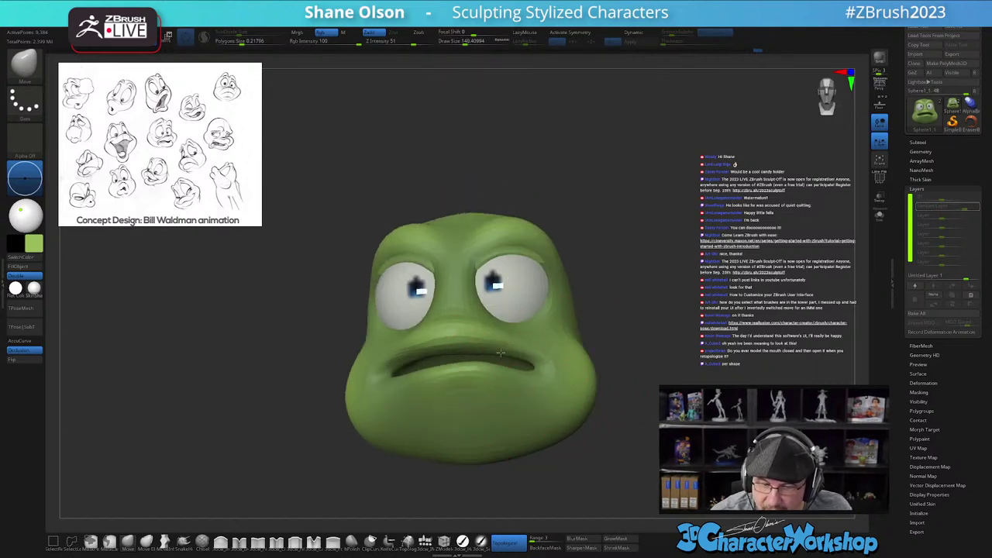
pyautogui.moveTo(531, 345); pyautogui.dragTo(513, 349, button='right')
pyautogui.moveTo(396, 380); pyautogui.dragTo(394, 372)
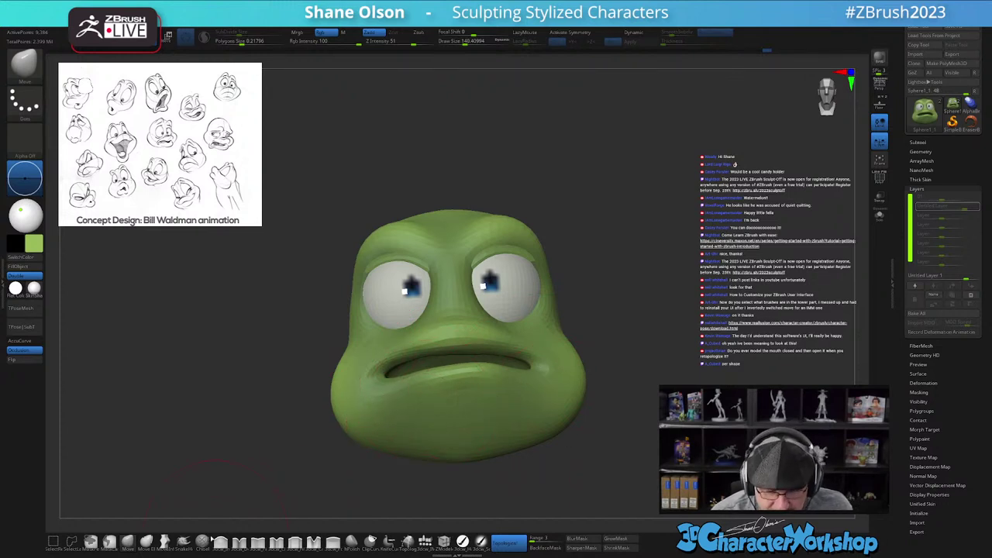
# Step: Swell the lips along the mouth line with the Inflate brush, reducing its draw size to about 119, to seal the mouth
pyautogui.click(221, 543)
pyautogui.moveTo(485, 399)
pyautogui.keyDown('alt'); pyautogui.mouseDown(button='right')
pyautogui.moveTo(491, 436)
pyautogui.moveTo(408, 411)
pyautogui.moveTo(451, 400)
pyautogui.moveTo(443, 422)
pyautogui.moveTo(463, 420)
pyautogui.moveTo(430, 411)
pyautogui.mouseUp(button='right'); pyautogui.keyUp('alt')
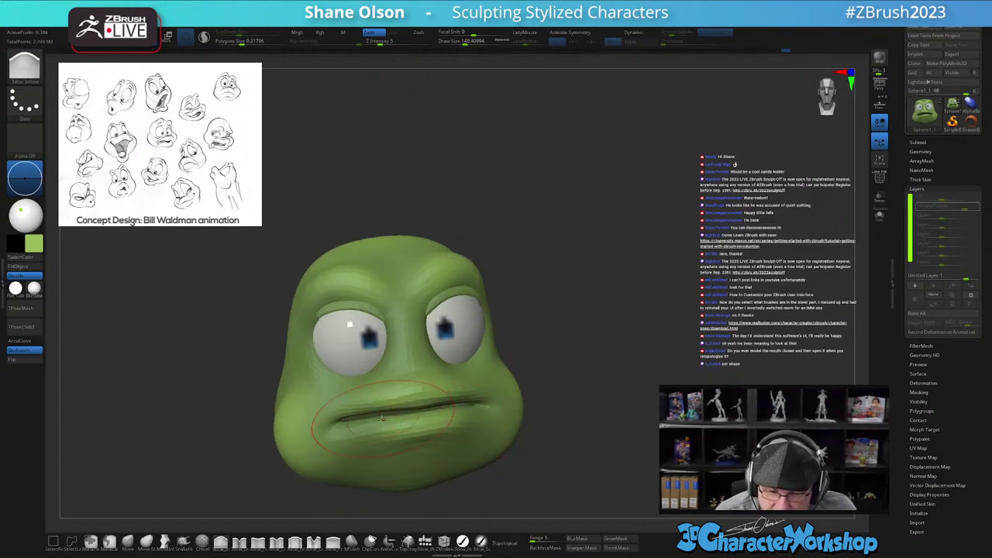
pyautogui.moveTo(362, 421); pyautogui.dragTo(422, 411, button='right')
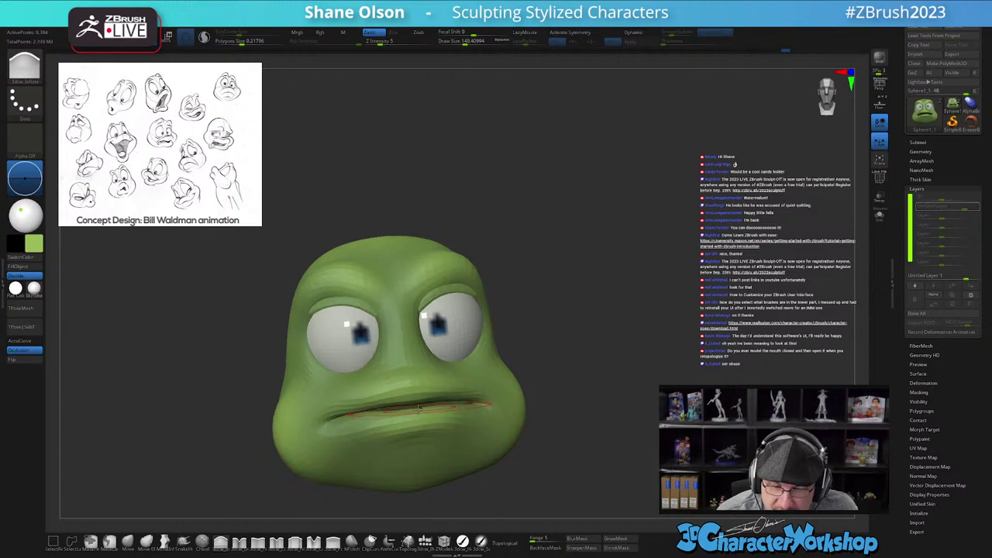
pyautogui.moveTo(514, 392)
pyautogui.mouseDown(button='right')
pyautogui.moveTo(527, 406)
pyautogui.moveTo(495, 415)
pyautogui.moveTo(533, 404)
pyautogui.mouseUp(button='right')
pyautogui.moveTo(414, 400); pyautogui.dragTo(393, 411, button='right')
pyautogui.press('[')
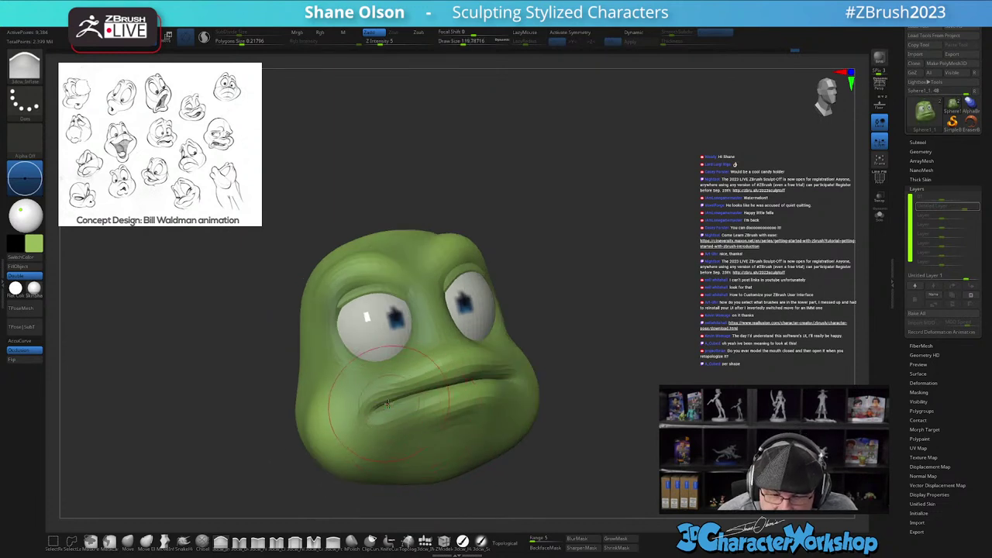
pyautogui.moveTo(488, 375); pyautogui.dragTo(463, 394, button='right')
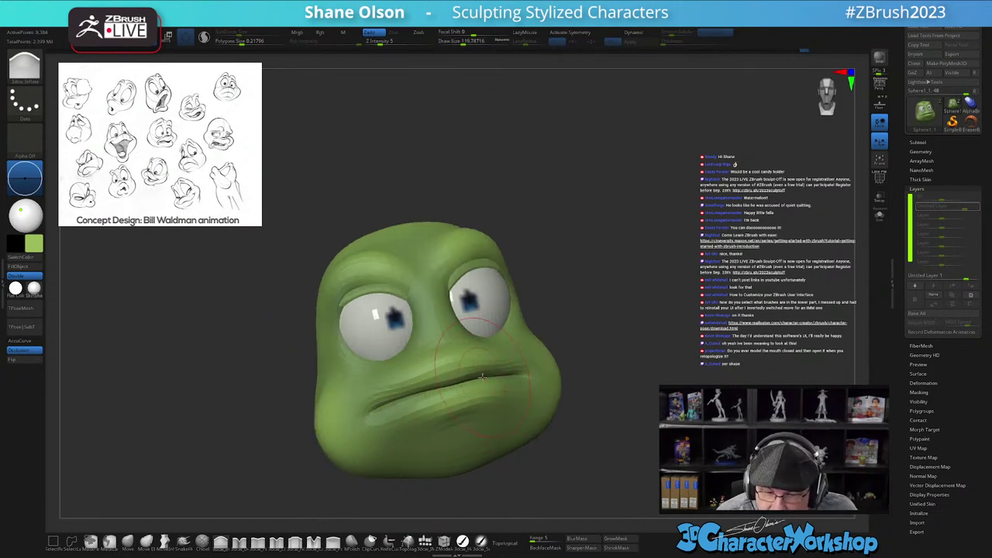
pyautogui.moveTo(621, 419)
pyautogui.mouseDown()
pyautogui.moveTo(627, 412)
pyautogui.moveTo(613, 430)
pyautogui.moveTo(741, 434)
pyautogui.moveTo(642, 435)
pyautogui.moveTo(625, 441)
pyautogui.moveTo(631, 455)
pyautogui.moveTo(616, 409)
pyautogui.moveTo(628, 397)
pyautogui.mouseUp()
pyautogui.moveTo(470, 426); pyautogui.dragTo(644, 358, button='right')
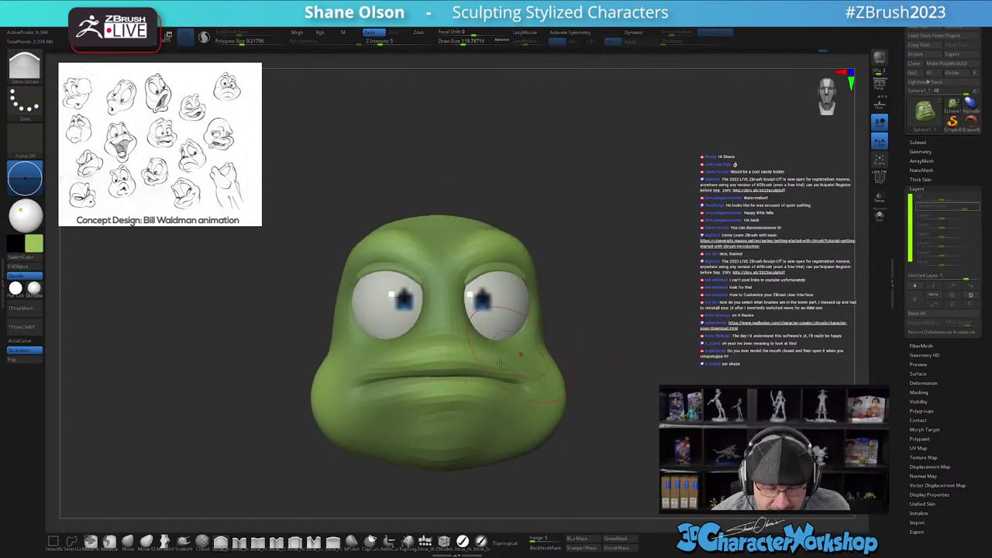
# Step: Reset and center the Gizmo on the head, and rotate the whole head to tilt it upward and to the side
pyautogui.keyDown('alt'); pyautogui.moveTo(178, 468); pyautogui.dragTo(240, 464); pyautogui.keyUp('alt')
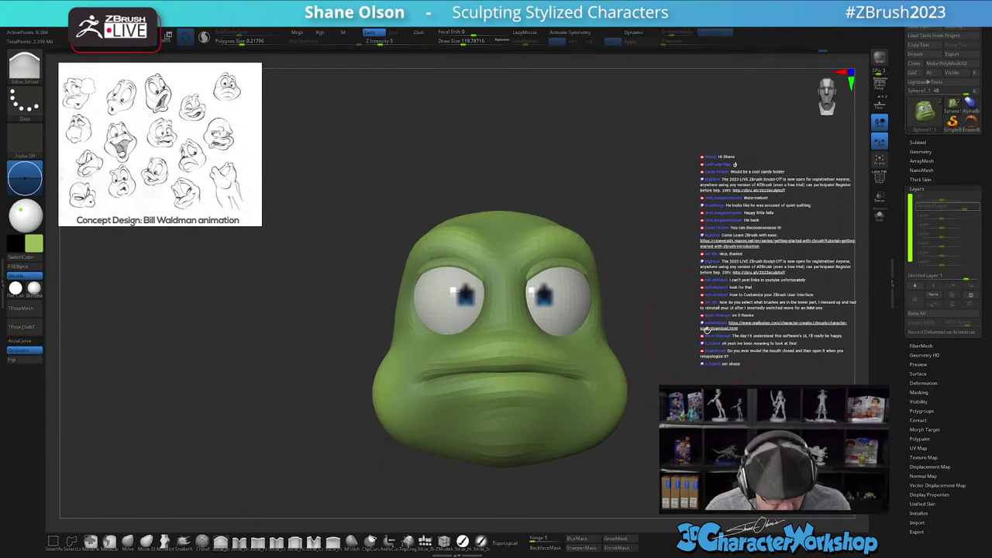
pyautogui.press('w')
pyautogui.keyDown('alt'); pyautogui.moveTo(707, 301); pyautogui.dragTo(698, 290); pyautogui.keyUp('alt')
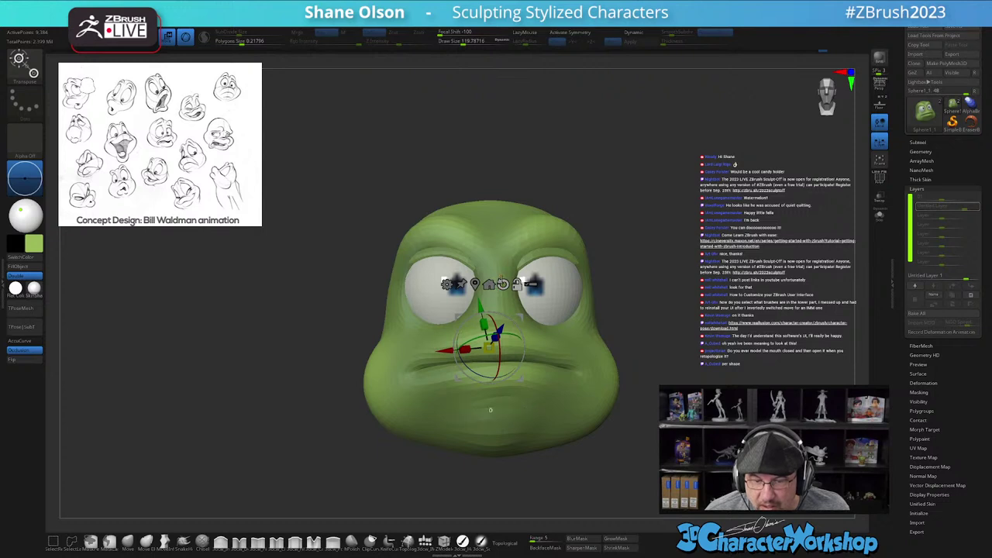
pyautogui.keyDown('alt'); pyautogui.click(503, 283); pyautogui.keyUp('alt')
pyautogui.keyDown('alt'); pyautogui.click(478, 284); pyautogui.keyUp('alt')
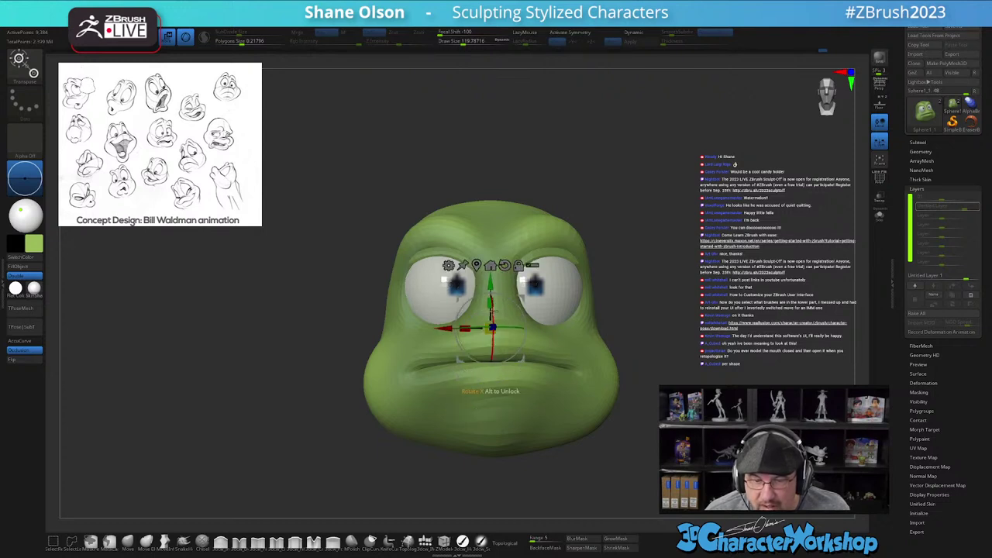
pyautogui.moveTo(492, 314); pyautogui.dragTo(491, 303)
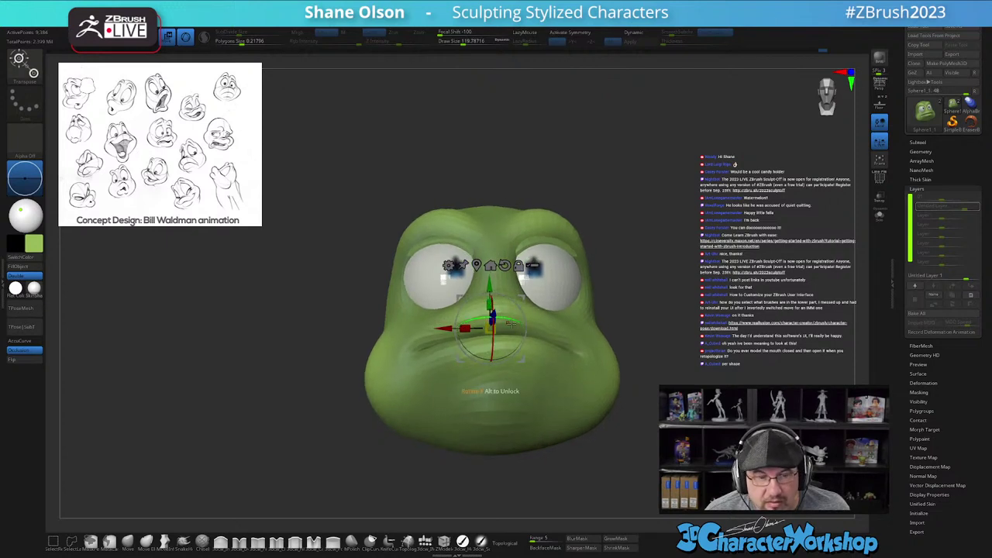
pyautogui.moveTo(514, 349); pyautogui.dragTo(490, 336)
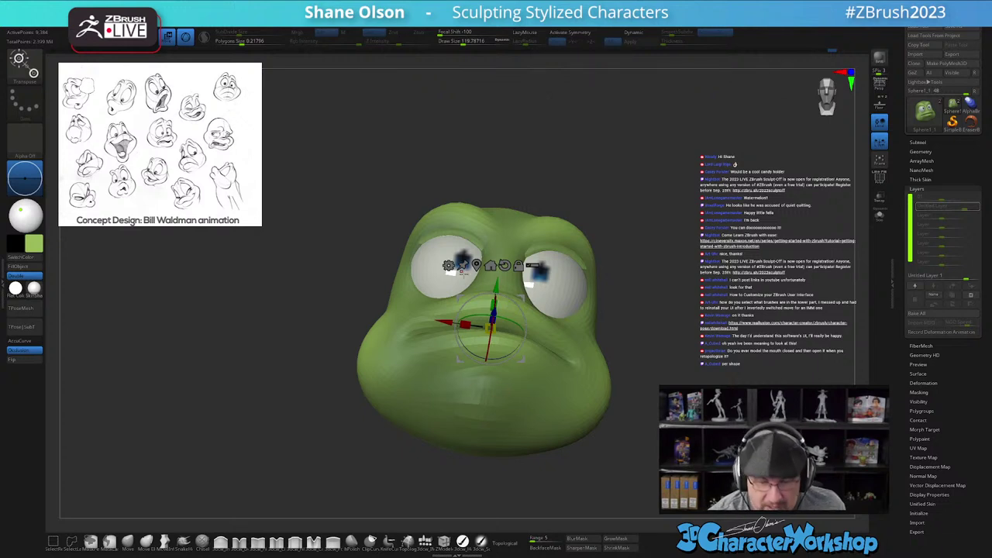
# Step: Mask everything except the frog's right eye, center the Gizmo on it, restore the highest subdivision level, and adjust the eye's gaze
pyautogui.click(452, 281)
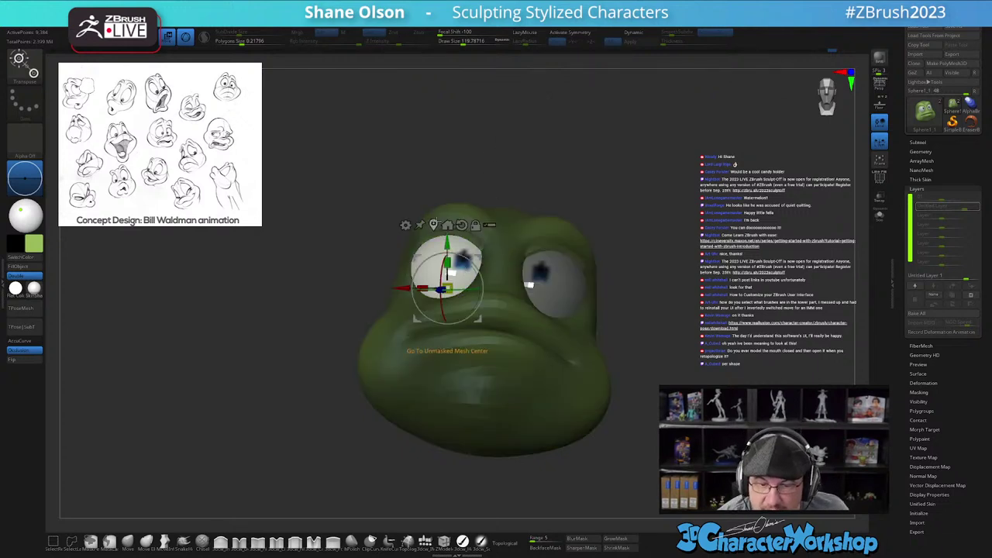
pyautogui.click(434, 225)
pyautogui.press('d')
pyautogui.press('d')
pyautogui.press('d')
pyautogui.press('d')
pyautogui.moveTo(452, 266); pyautogui.dragTo(477, 287)
pyautogui.hotkey('ctrl', 'z')
# Step: Turn on perspective for the viewport and adjust the camera's focal length
pyautogui.keyDown('alt'); pyautogui.moveTo(649, 264); pyautogui.dragTo(626, 257); pyautogui.keyUp('alt')
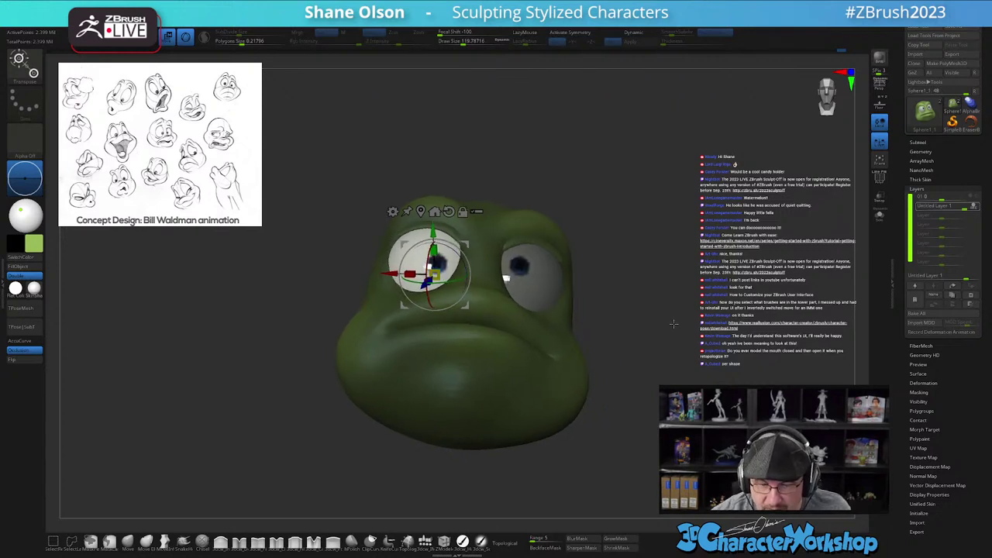
pyautogui.press('p')
pyautogui.moveTo(660, 335); pyautogui.dragTo(658, 331)
pyautogui.press('space')
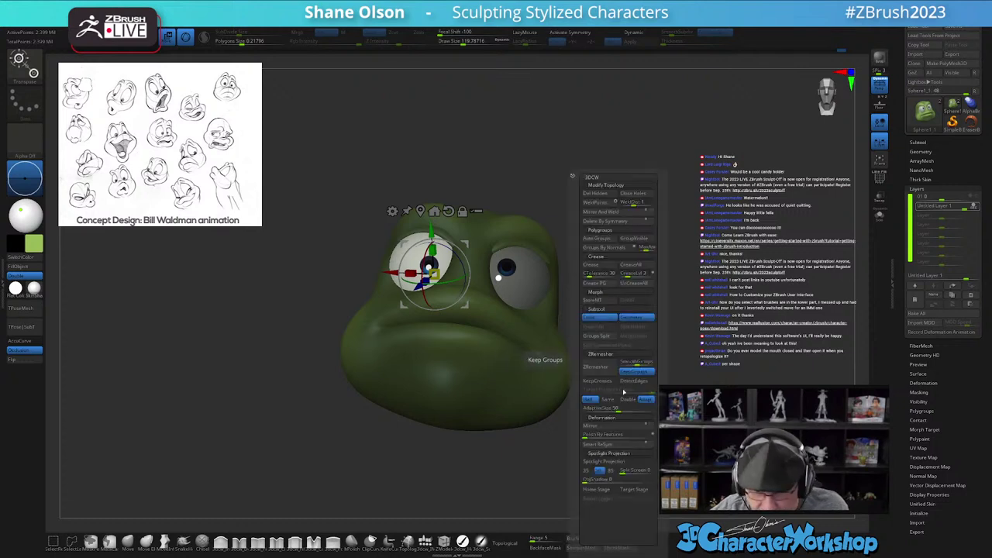
pyautogui.click(612, 471)
pyautogui.moveTo(600, 306)
pyautogui.mouseDown()
pyautogui.moveTo(621, 295)
pyautogui.moveTo(612, 305)
pyautogui.mouseUp()
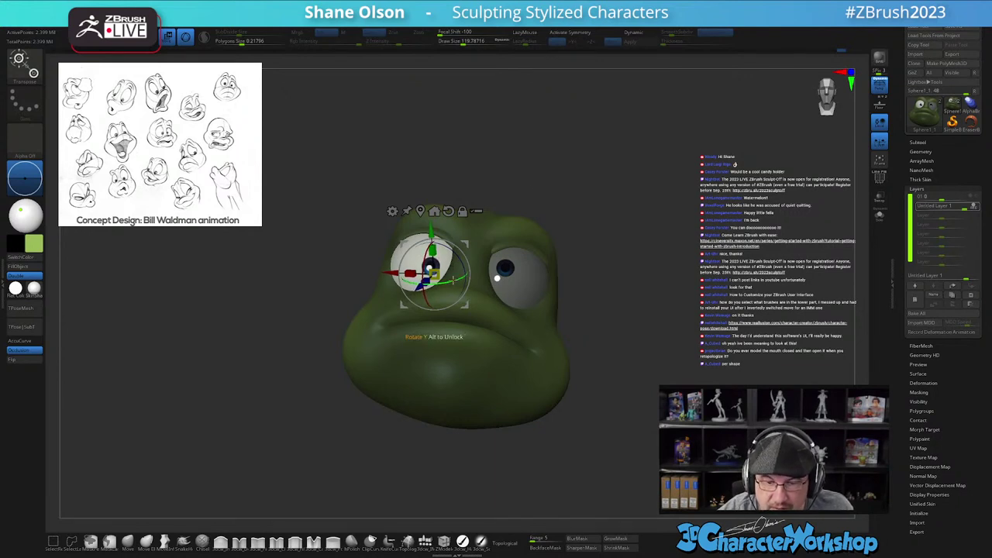
# Step: Isolate the frog's left eye with a mask, rotate it so its gaze matches the other eye, and clear the mask
pyautogui.keyDown('ctrl'); pyautogui.click(612, 289); pyautogui.keyUp('ctrl')
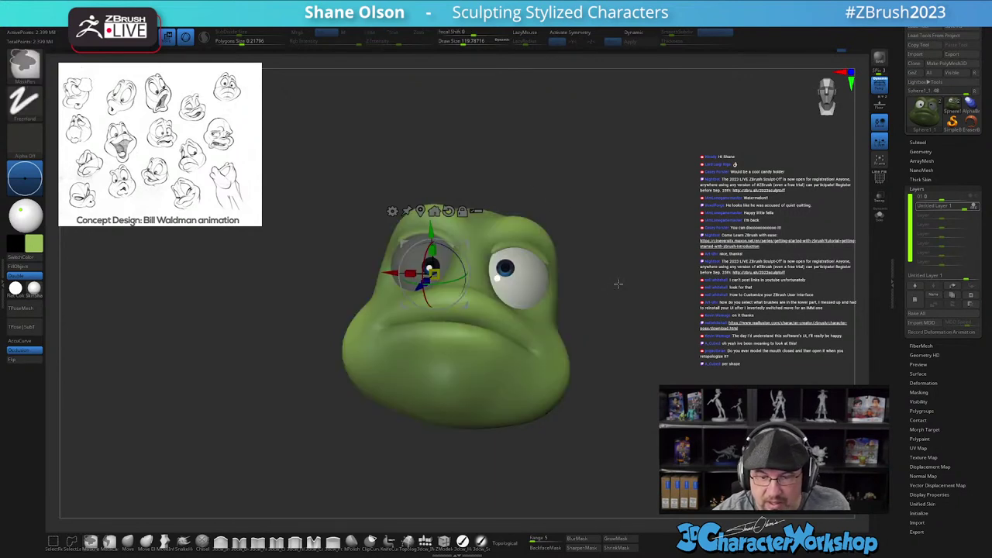
pyautogui.keyDown('ctrl'); pyautogui.click(521, 281); pyautogui.keyUp('ctrl')
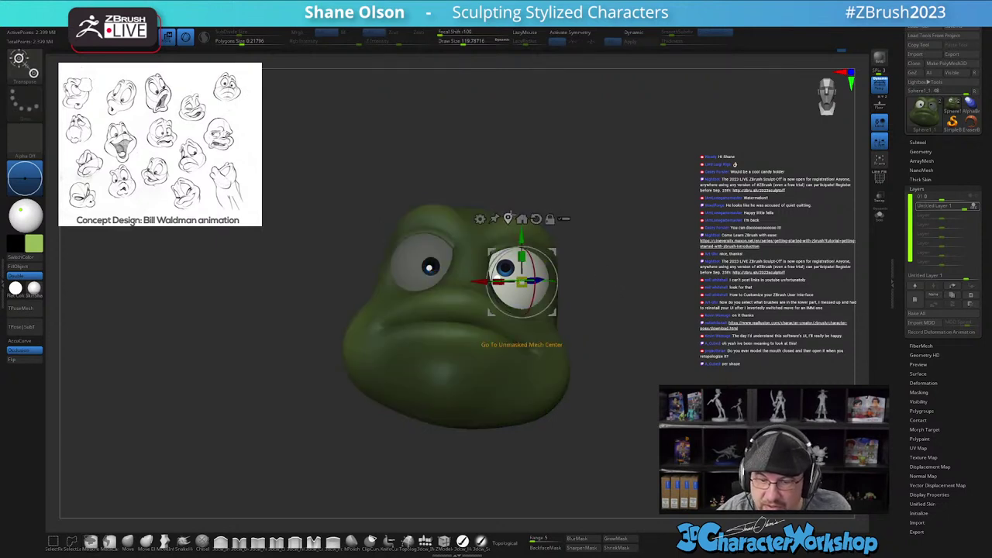
pyautogui.click(509, 218)
pyautogui.keyDown('alt'); pyautogui.click(517, 222); pyautogui.keyUp('alt')
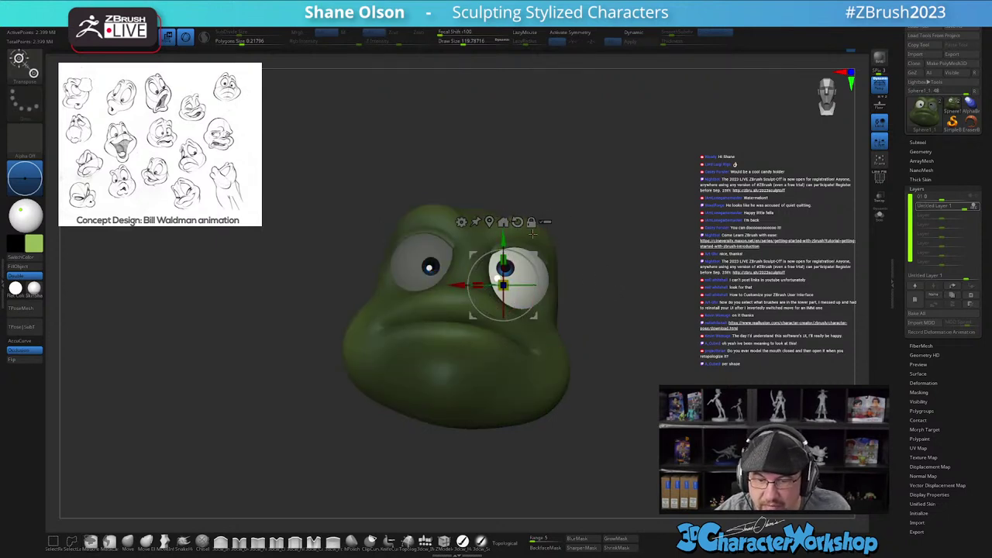
pyautogui.moveTo(504, 268); pyautogui.dragTo(521, 290)
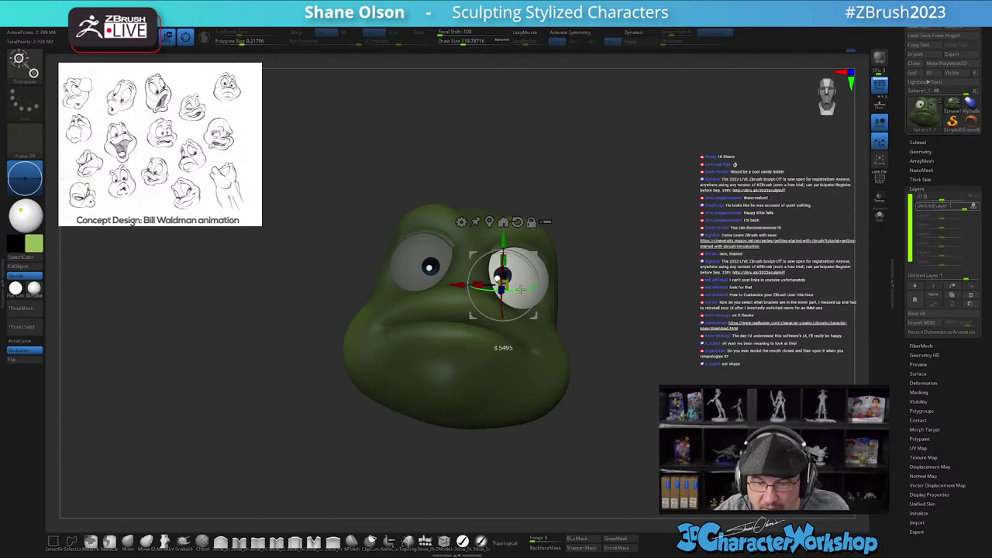
pyautogui.moveTo(525, 288); pyautogui.dragTo(525, 289)
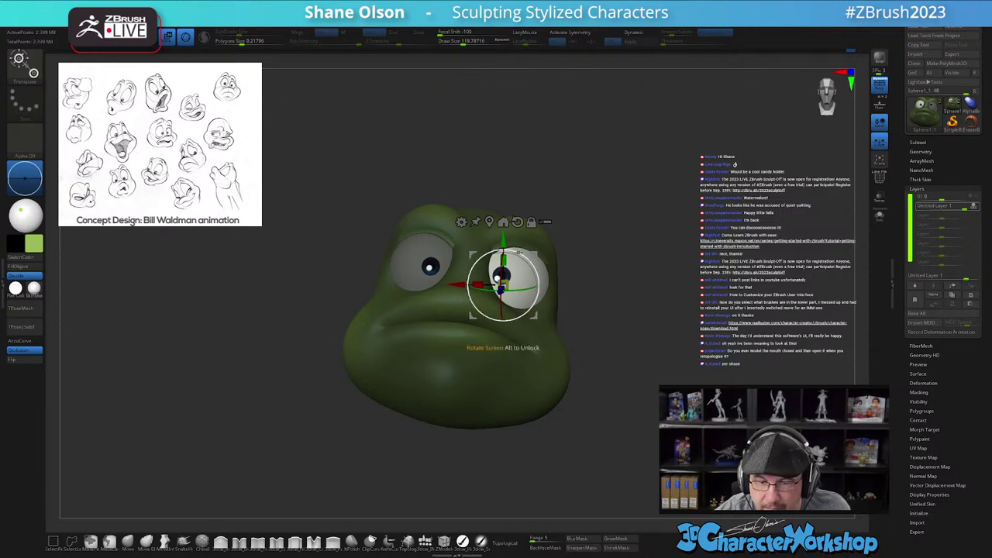
pyautogui.press('q')
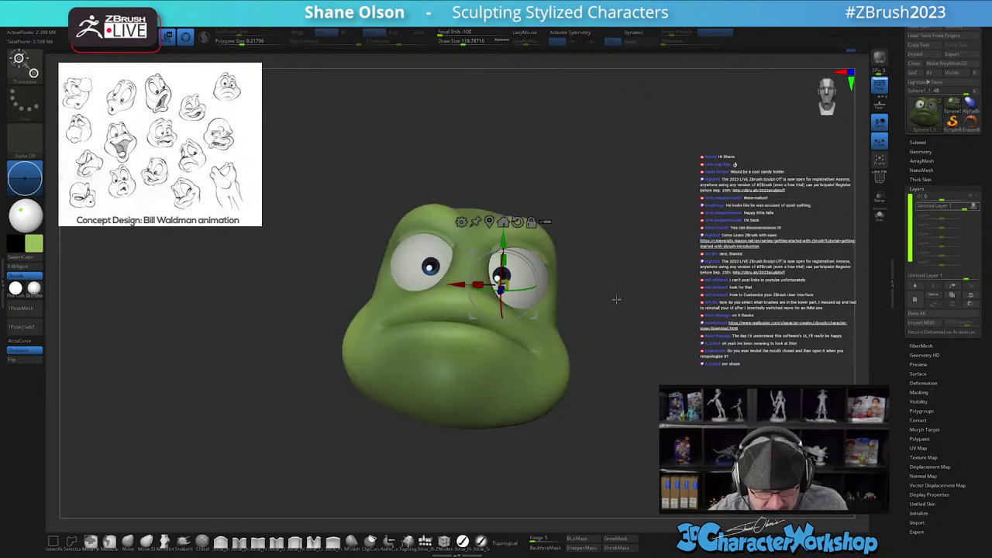
# Step: Mask everything except the upper eyelids, and undo the trial Inflate stroke on the lid
pyautogui.moveTo(642, 427)
pyautogui.mouseDown()
pyautogui.moveTo(668, 426)
pyautogui.moveTo(619, 430)
pyautogui.moveTo(647, 422)
pyautogui.mouseUp()
pyautogui.moveTo(622, 340)
pyautogui.keyDown('alt'); pyautogui.mouseDown()
pyautogui.moveTo(632, 354)
pyautogui.moveTo(596, 353)
pyautogui.mouseUp(); pyautogui.keyUp('alt')
pyautogui.moveTo(659, 378); pyautogui.dragTo(640, 390)
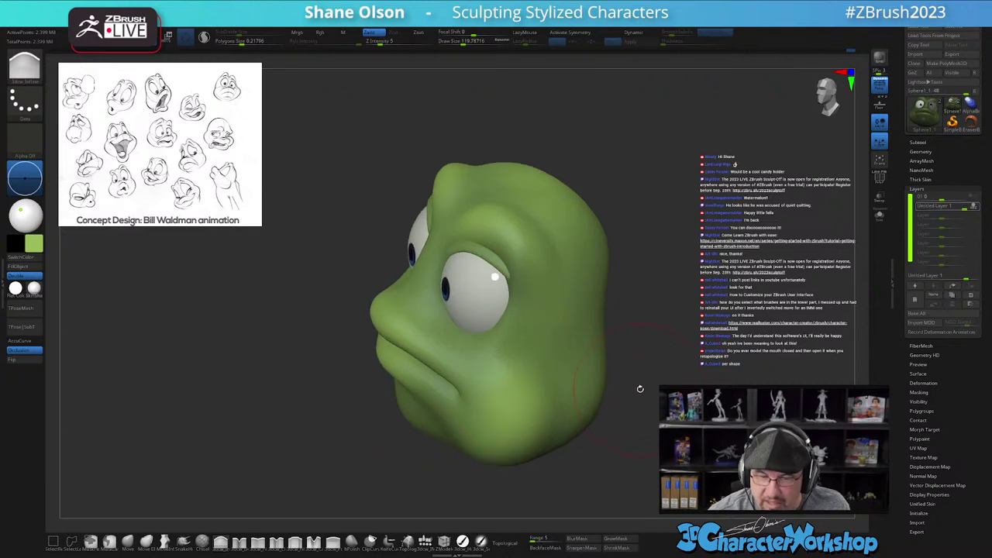
pyautogui.press('w')
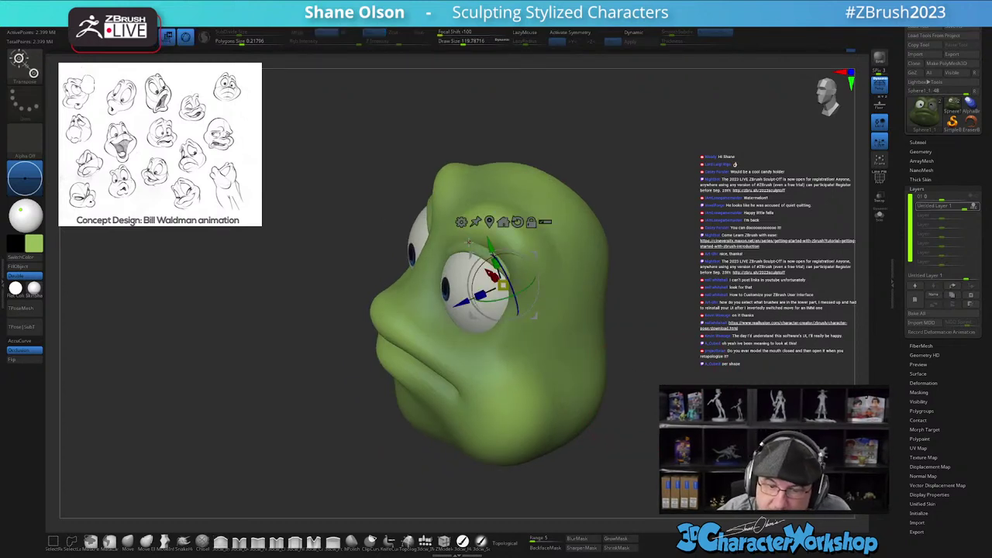
pyautogui.keyDown('ctrl'); pyautogui.click(469, 245); pyautogui.keyUp('ctrl')
pyautogui.press('q')
pyautogui.moveTo(520, 268); pyautogui.dragTo(485, 251, button='right')
pyautogui.moveTo(483, 249); pyautogui.dragTo(487, 246)
pyautogui.hotkey('ctrl', 'z')
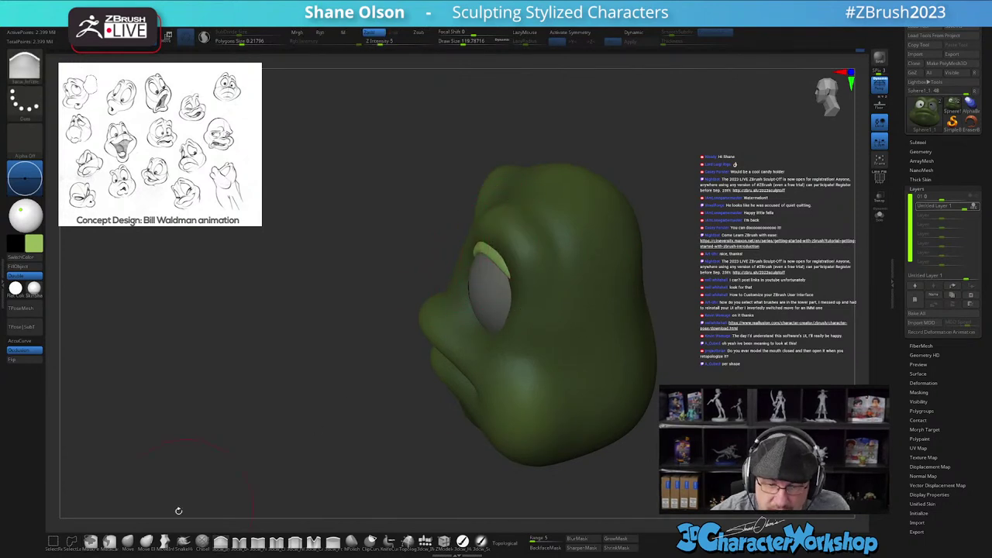
# Step: Reshape the unmasked upper eyelid over the frog's left eye with the Move brush so it follows the eyeball
pyautogui.moveTo(494, 242); pyautogui.dragTo(471, 273, button='right')
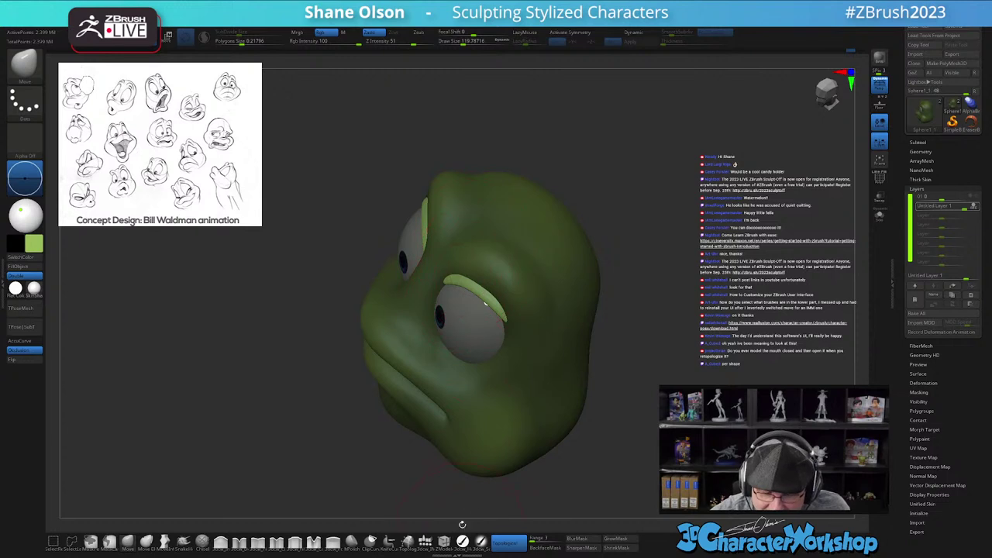
pyautogui.moveTo(476, 289)
pyautogui.mouseDown()
pyautogui.moveTo(485, 277)
pyautogui.moveTo(505, 284)
pyautogui.mouseUp()
pyautogui.moveTo(535, 318); pyautogui.dragTo(510, 315, button='right')
pyautogui.moveTo(510, 315); pyautogui.dragTo(497, 320)
pyautogui.moveTo(521, 307)
pyautogui.mouseDown(button='right')
pyautogui.moveTo(504, 308)
pyautogui.moveTo(492, 328)
pyautogui.mouseUp(button='right')
pyautogui.press('s')
pyautogui.moveTo(489, 293); pyautogui.dragTo(479, 294)
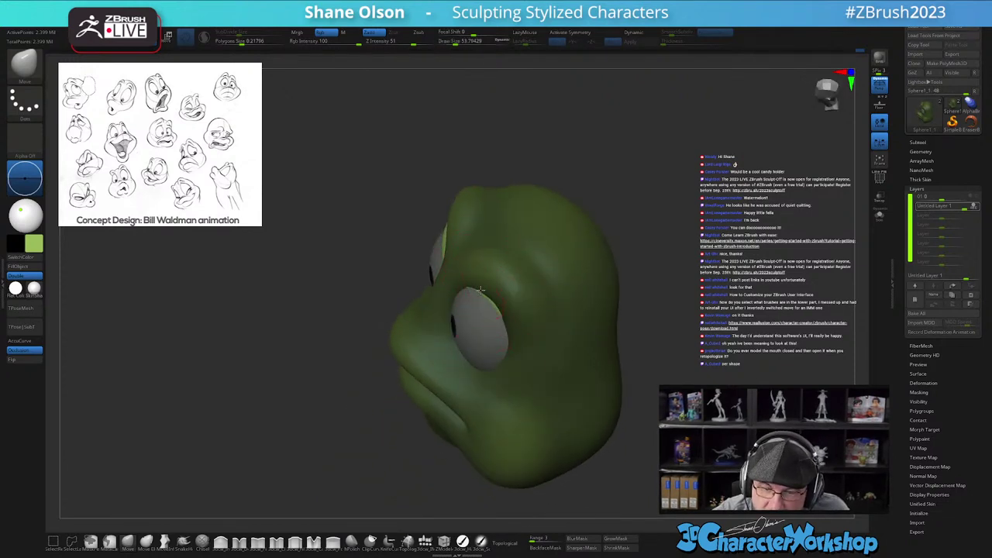
# Step: Adjust the unmasked upper eyelid over the frog's right eye with a smaller Move brush to fit the eyeball
pyautogui.keyDown('shift'); pyautogui.moveTo(506, 297); pyautogui.dragTo(513, 353, button='right'); pyautogui.keyUp('shift')
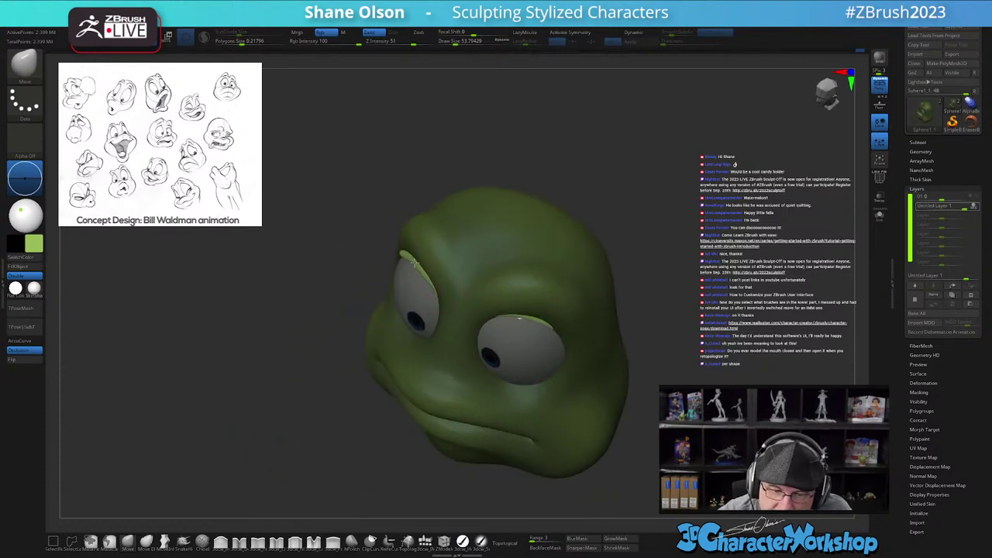
pyautogui.moveTo(404, 251); pyautogui.dragTo(500, 208, button='right')
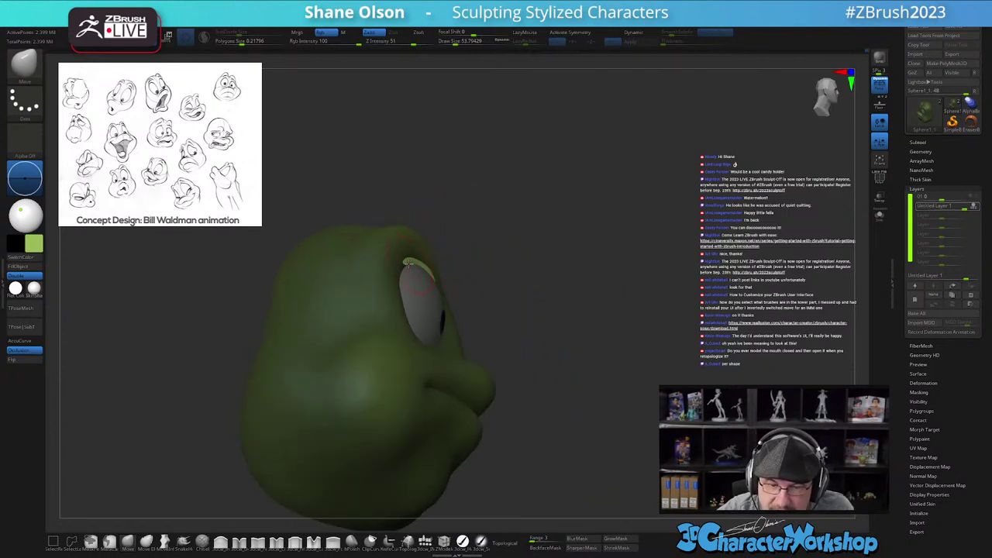
pyautogui.moveTo(404, 265); pyautogui.dragTo(406, 262)
pyautogui.moveTo(451, 255); pyautogui.dragTo(408, 259, button='right')
pyautogui.moveTo(443, 259); pyautogui.dragTo(446, 266)
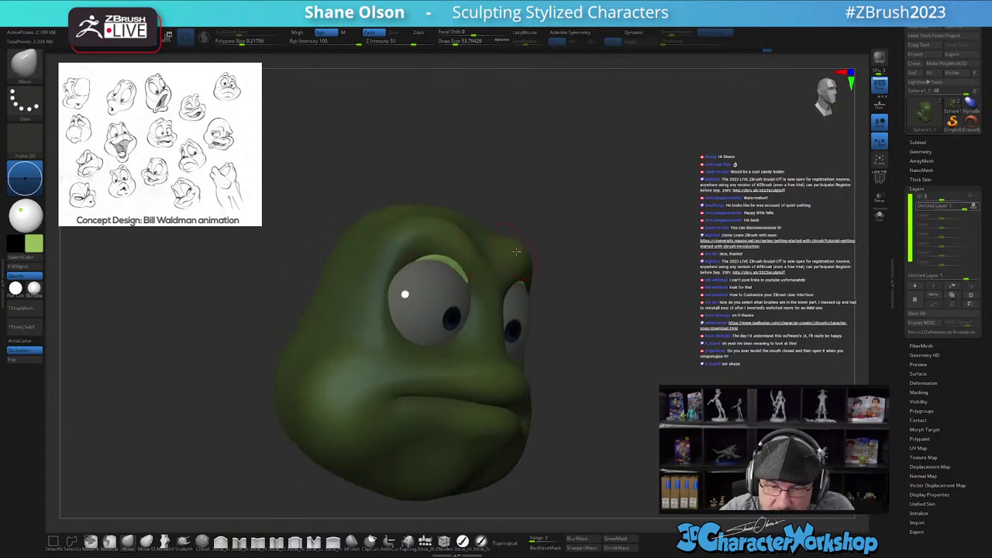
pyautogui.moveTo(508, 230); pyautogui.dragTo(451, 278, button='right')
pyautogui.moveTo(560, 237); pyautogui.dragTo(680, 365, button='right')
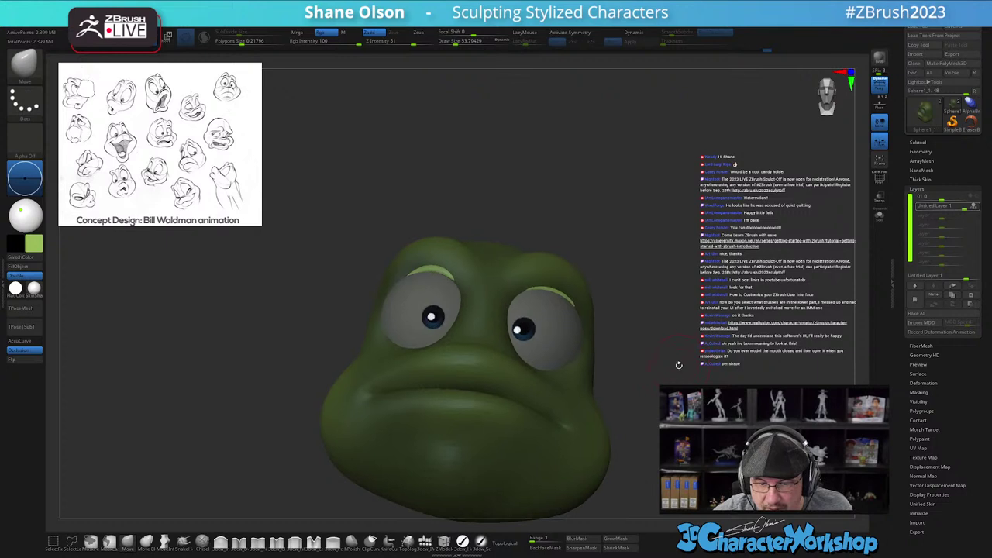
# Step: Mask both eyeballs using polygroup visibility and mask inversion, leaving the head and eyelids unmasked and the whole mesh shown
pyautogui.keyDown('ctrl'); pyautogui.click(597, 223); pyautogui.keyUp('ctrl')
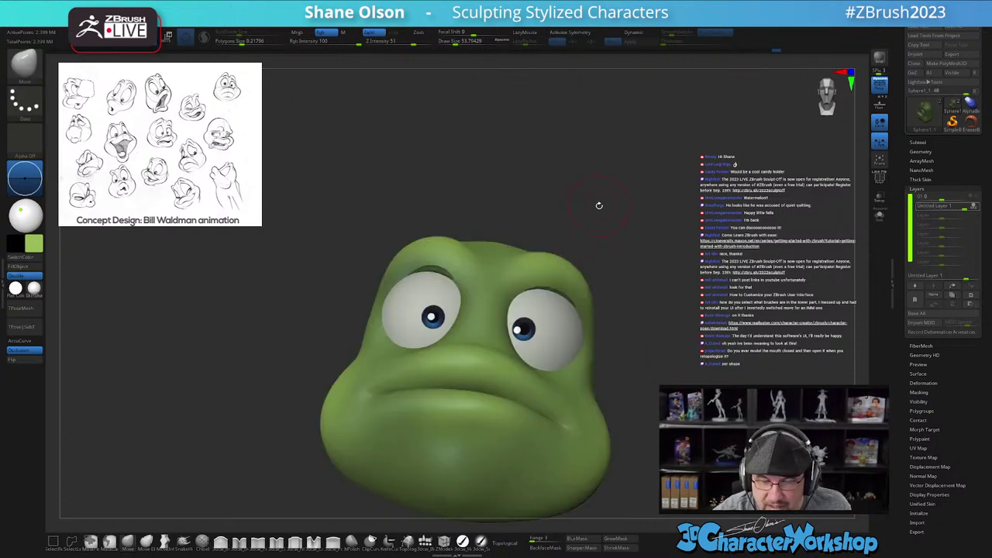
pyautogui.keyDown('ctrl'); pyautogui.keyDown('shift'); pyautogui.click(564, 340); pyautogui.keyUp('shift'); pyautogui.keyUp('ctrl')
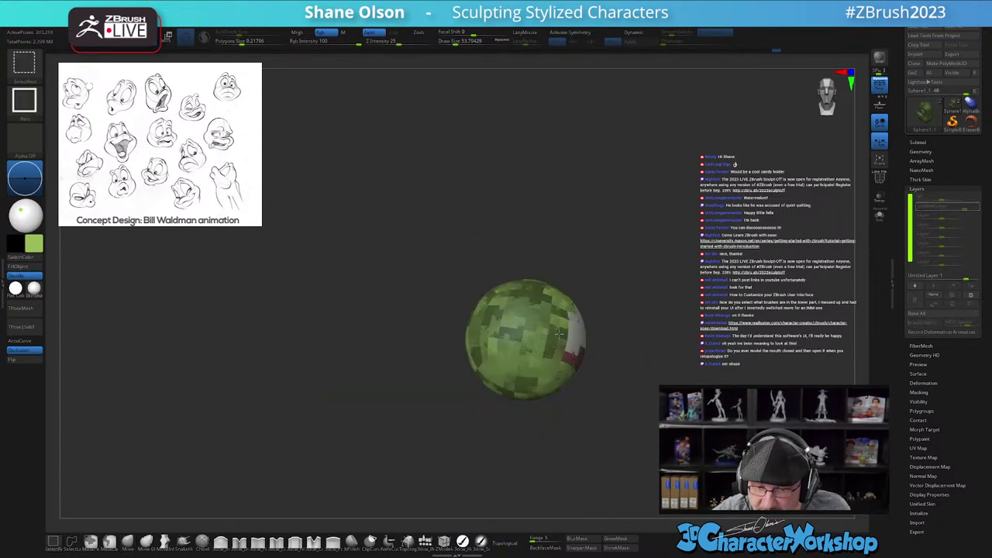
pyautogui.keyDown('ctrl'); pyautogui.keyDown('shift'); pyautogui.click(559, 333); pyautogui.keyUp('shift'); pyautogui.keyUp('ctrl')
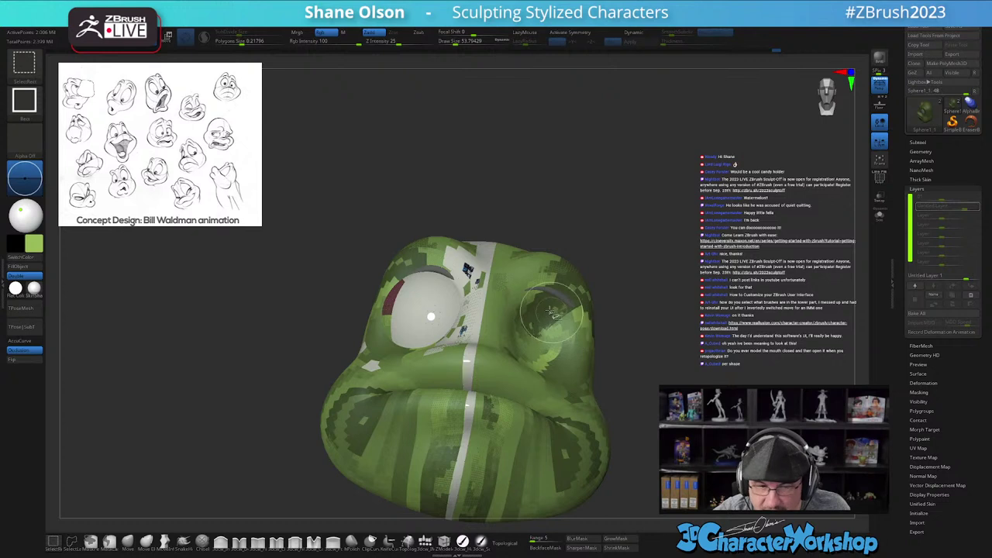
pyautogui.keyDown('ctrl'); pyautogui.keyDown('shift'); pyautogui.click(441, 294); pyautogui.keyUp('shift'); pyautogui.keyUp('ctrl')
pyautogui.keyDown('ctrl'); pyautogui.moveTo(673, 290); pyautogui.dragTo(655, 236, button='right'); pyautogui.keyUp('ctrl')
pyautogui.moveTo(341, 167)
pyautogui.keyDown('ctrl'); pyautogui.mouseDown()
pyautogui.moveTo(313, 430)
pyautogui.moveTo(650, 472)
pyautogui.mouseUp(); pyautogui.keyUp('ctrl')
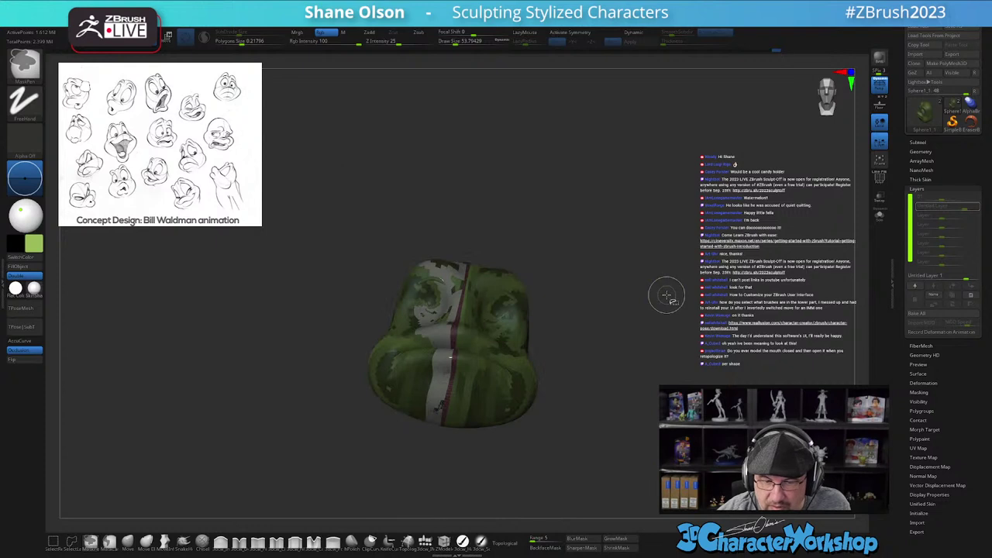
pyautogui.keyDown('ctrl'); pyautogui.keyDown('shift'); pyautogui.click(670, 296); pyautogui.keyUp('shift'); pyautogui.keyUp('ctrl')
pyautogui.keyDown('ctrl'); pyautogui.click(676, 311); pyautogui.keyUp('ctrl')
pyautogui.keyDown('ctrl'); pyautogui.moveTo(679, 274); pyautogui.dragTo(670, 307, button='right'); pyautogui.keyUp('ctrl')
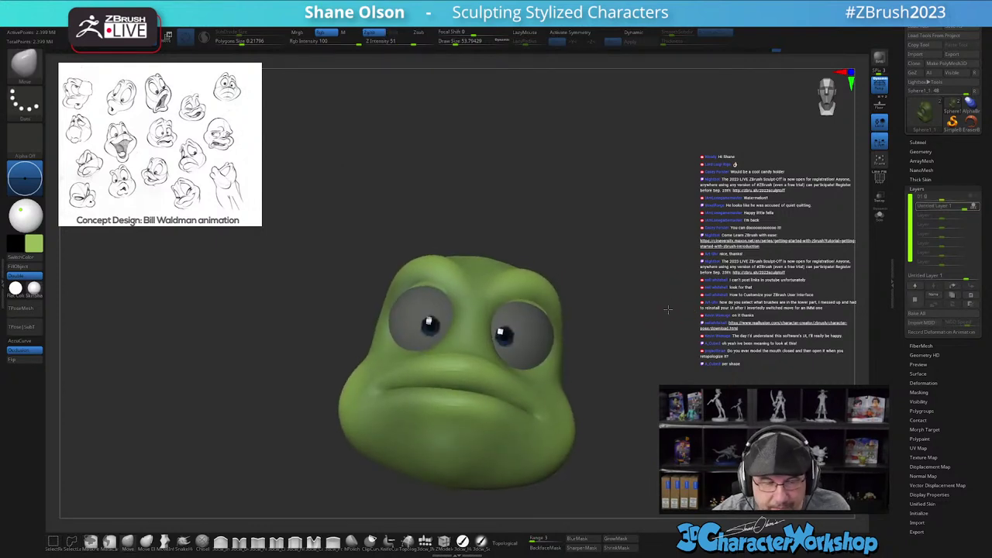
pyautogui.keyDown('ctrl'); pyautogui.keyDown('shift'); pyautogui.click(434, 284); pyautogui.keyUp('shift'); pyautogui.keyUp('ctrl')
pyautogui.keyDown('ctrl'); pyautogui.moveTo(387, 184); pyautogui.dragTo(685, 405); pyautogui.keyUp('ctrl')
pyautogui.keyDown('ctrl'); pyautogui.keyDown('shift'); pyautogui.click(675, 201); pyautogui.keyUp('shift'); pyautogui.keyUp('ctrl')
# Step: Reshape the brow ridge above the frog's right eye with the Move brush
pyautogui.moveTo(672, 179); pyautogui.dragTo(658, 185, button='right')
pyautogui.moveTo(659, 184); pyautogui.dragTo(665, 182)
pyautogui.press('s')
pyautogui.moveTo(200, 431); pyautogui.dragTo(204, 432)
pyautogui.moveTo(468, 230); pyautogui.dragTo(480, 237)
pyautogui.press('s')
pyautogui.moveTo(448, 293); pyautogui.dragTo(452, 293)
pyautogui.moveTo(454, 248); pyautogui.dragTo(457, 249)
pyautogui.moveTo(427, 299); pyautogui.dragTo(427, 286, button='right')
pyautogui.moveTo(427, 286); pyautogui.dragTo(435, 273)
pyautogui.moveTo(497, 223); pyautogui.dragTo(479, 236)
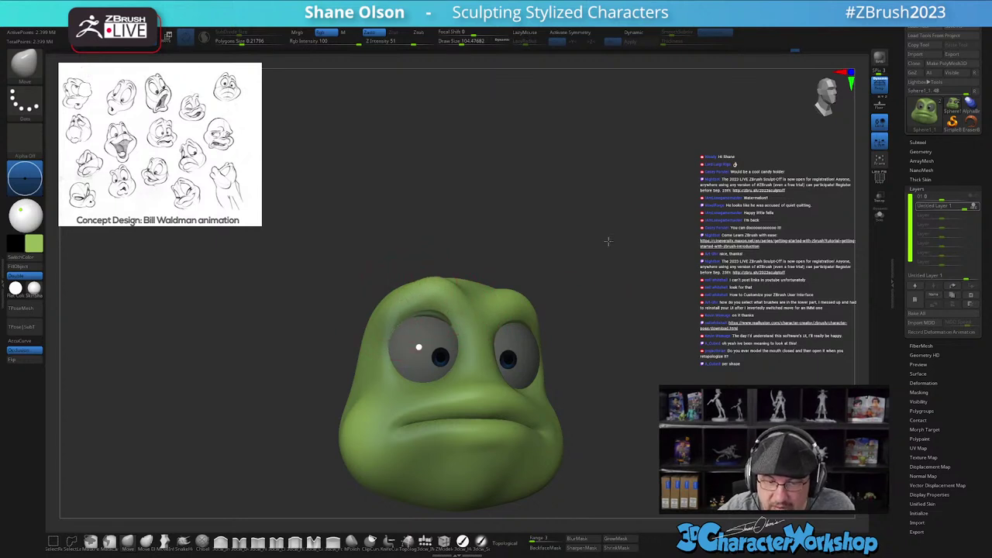
# Step: Adjust the brow above the frog's left eye with the Move brush and check the expression against the concept sketch
pyautogui.moveTo(606, 240); pyautogui.dragTo(543, 250)
pyautogui.moveTo(506, 310); pyautogui.dragTo(502, 297)
pyautogui.moveTo(577, 267)
pyautogui.mouseDown()
pyautogui.moveTo(552, 280)
pyautogui.moveTo(590, 306)
pyautogui.moveTo(567, 319)
pyautogui.moveTo(574, 297)
pyautogui.mouseUp()
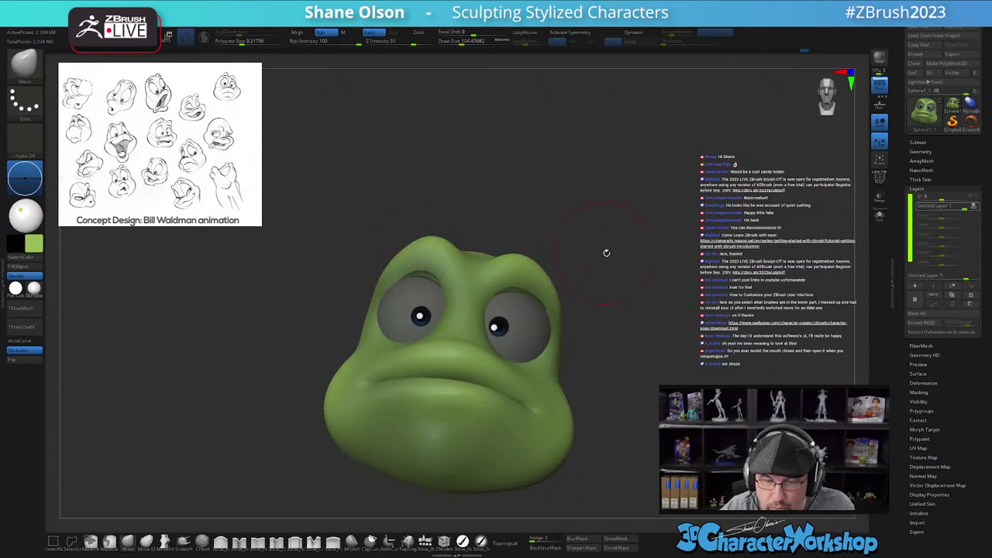
pyautogui.moveTo(574, 238); pyautogui.dragTo(562, 271)
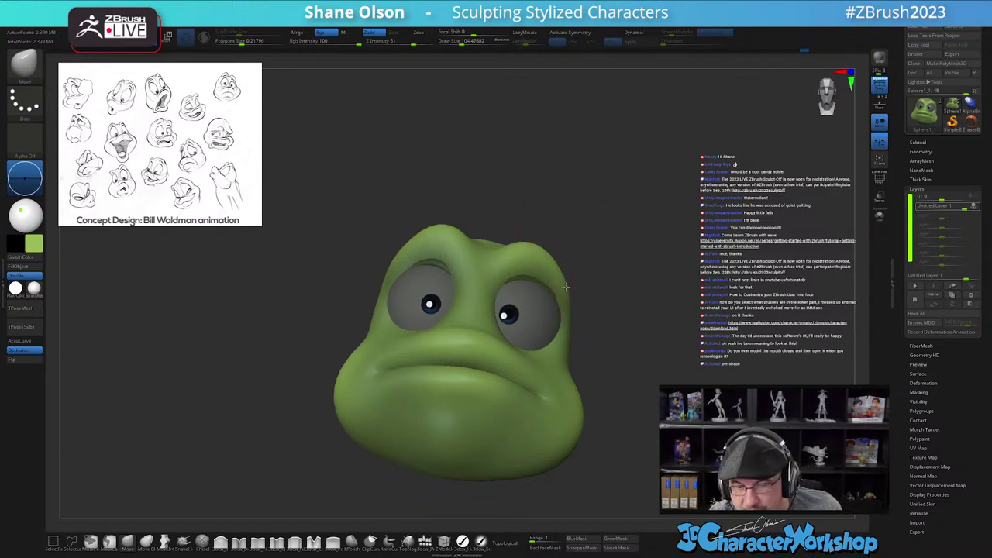
pyautogui.moveTo(640, 316)
pyautogui.mouseDown()
pyautogui.moveTo(638, 333)
pyautogui.moveTo(660, 310)
pyautogui.moveTo(653, 294)
pyautogui.moveTo(571, 281)
pyautogui.moveTo(660, 319)
pyautogui.moveTo(702, 364)
pyautogui.moveTo(674, 378)
pyautogui.mouseUp()
pyautogui.moveTo(671, 323)
pyautogui.mouseDown()
pyautogui.moveTo(518, 302)
pyautogui.moveTo(578, 304)
pyautogui.mouseUp()
# Step: Refine the rim and cheek around the frog's left eye with the Move brush at several brush sizes
pyautogui.press('s')
pyautogui.moveTo(518, 303); pyautogui.dragTo(495, 324)
pyautogui.moveTo(502, 310)
pyautogui.mouseDown(button='right')
pyautogui.moveTo(526, 292)
pyautogui.moveTo(517, 295)
pyautogui.mouseUp(button='right')
pyautogui.press('s')
pyautogui.moveTo(515, 293); pyautogui.dragTo(512, 293)
pyautogui.moveTo(485, 347); pyautogui.dragTo(479, 335)
pyautogui.moveTo(479, 336)
pyautogui.mouseDown(button='right')
pyautogui.moveTo(540, 352)
pyautogui.moveTo(553, 368)
pyautogui.moveTo(493, 341)
pyautogui.moveTo(542, 366)
pyautogui.moveTo(527, 333)
pyautogui.mouseUp(button='right')
pyautogui.moveTo(526, 333); pyautogui.dragTo(521, 333)
pyautogui.press('s')
pyautogui.moveTo(566, 329); pyautogui.dragTo(512, 318, button='right')
pyautogui.moveTo(450, 346); pyautogui.dragTo(534, 316, button='right')
pyautogui.moveTo(531, 310); pyautogui.dragTo(517, 283)
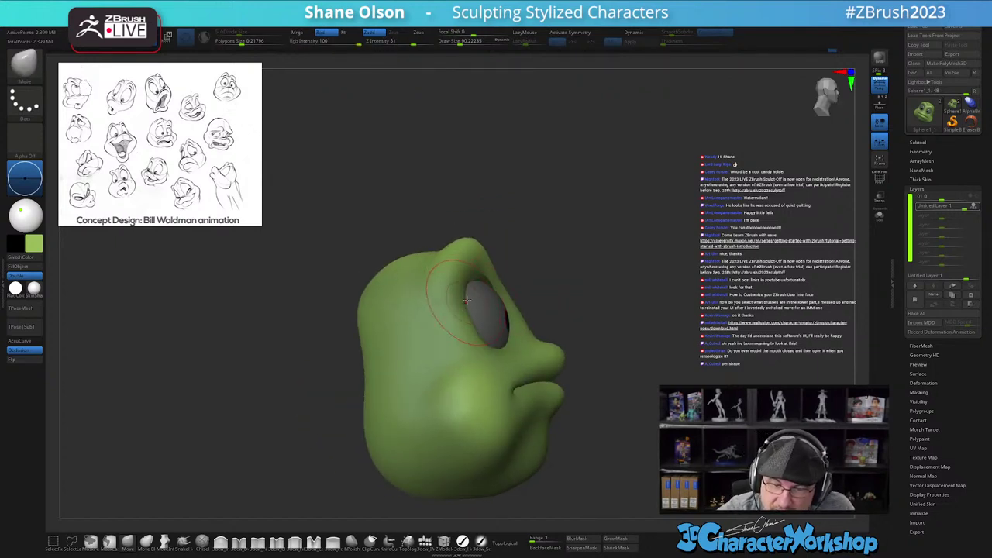
# Step: Adjust the outer edges of both eye sockets in side view and smooth the rim beside the frog's left eye
pyautogui.moveTo(465, 362); pyautogui.dragTo(479, 370, button='right')
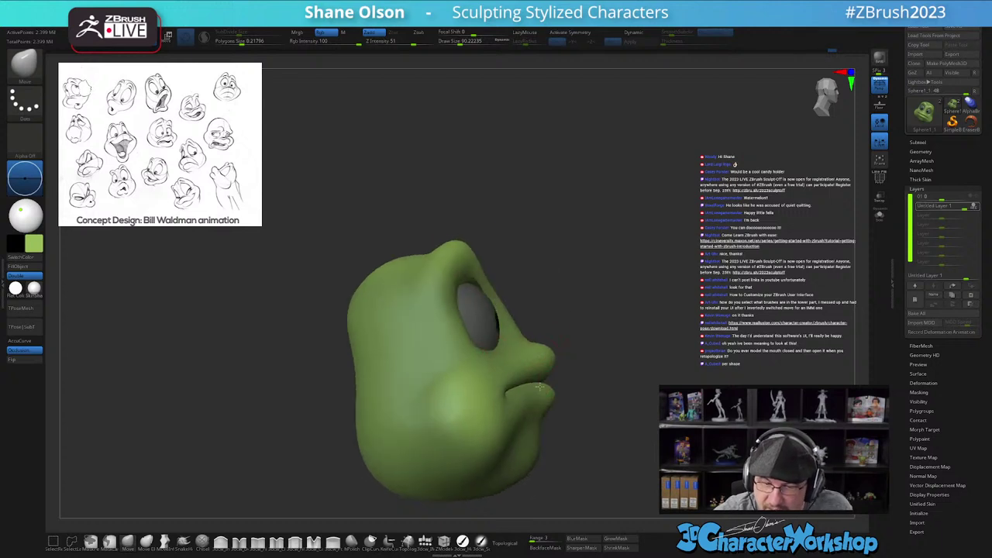
pyautogui.moveTo(545, 382); pyautogui.dragTo(483, 367, button='right')
pyautogui.moveTo(536, 266); pyautogui.dragTo(559, 273, button='right')
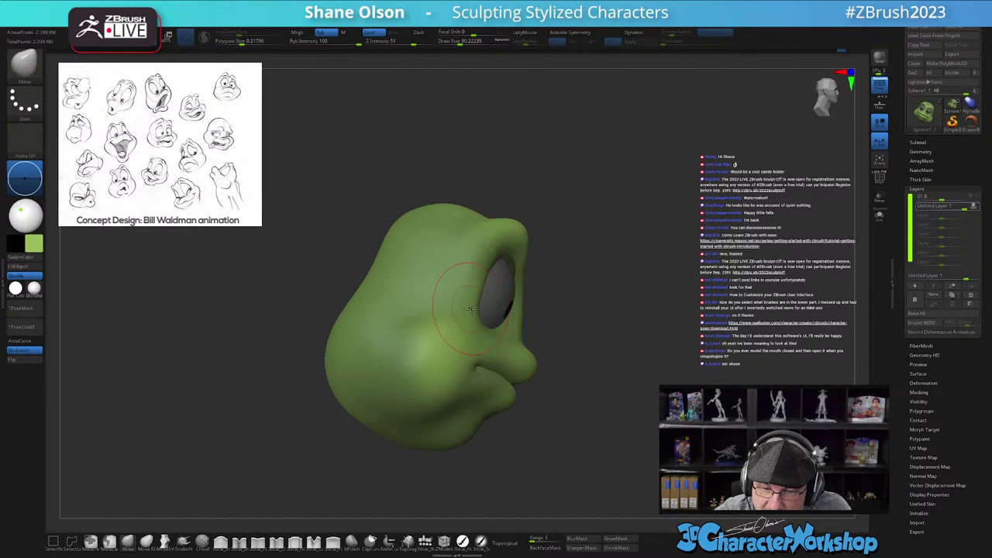
pyautogui.moveTo(493, 291); pyautogui.dragTo(476, 298, button='right')
pyautogui.keyDown('shift'); pyautogui.moveTo(487, 284); pyautogui.dragTo(490, 270); pyautogui.keyUp('shift')
pyautogui.moveTo(660, 434); pyautogui.dragTo(609, 421, button='right')
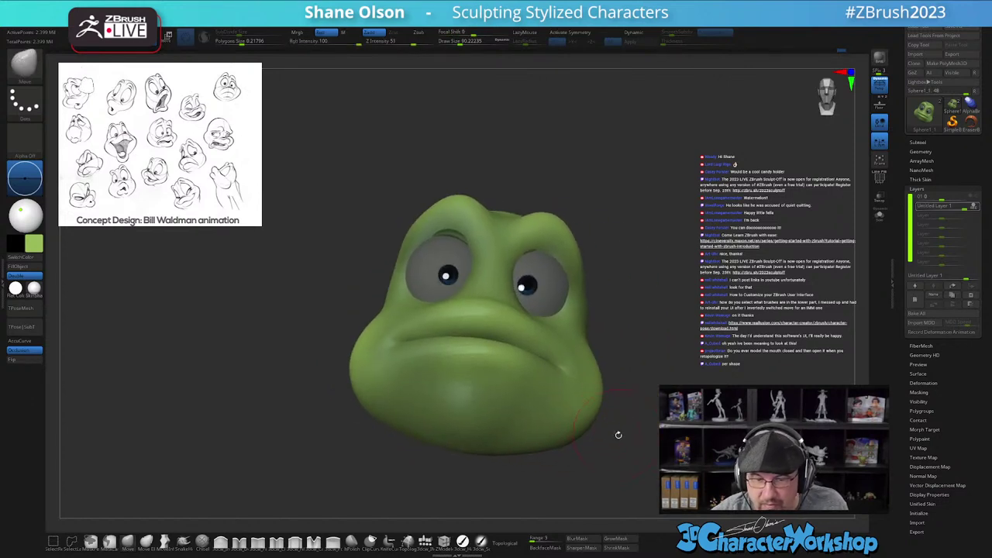
# Step: Pull the side of the frog's right eye socket into shape around the eyeball with the Move brush in profile
pyautogui.moveTo(621, 348); pyautogui.dragTo(523, 308)
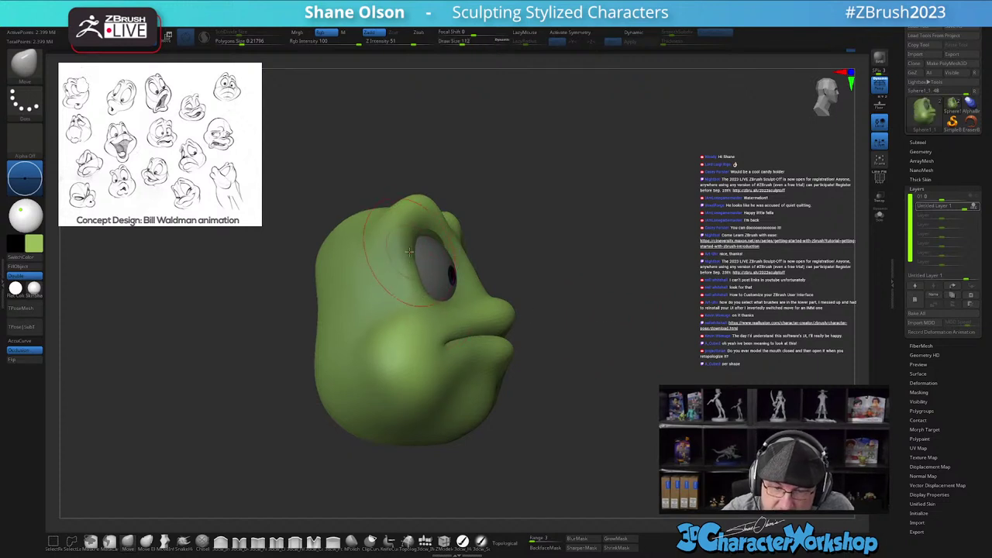
pyautogui.moveTo(535, 379); pyautogui.dragTo(442, 370)
pyautogui.moveTo(439, 279); pyautogui.dragTo(444, 311)
pyautogui.press('[')
pyautogui.press('[')
pyautogui.moveTo(411, 275)
pyautogui.mouseDown(button='right')
pyautogui.moveTo(405, 293)
pyautogui.moveTo(440, 272)
pyautogui.moveTo(457, 297)
pyautogui.mouseUp(button='right')
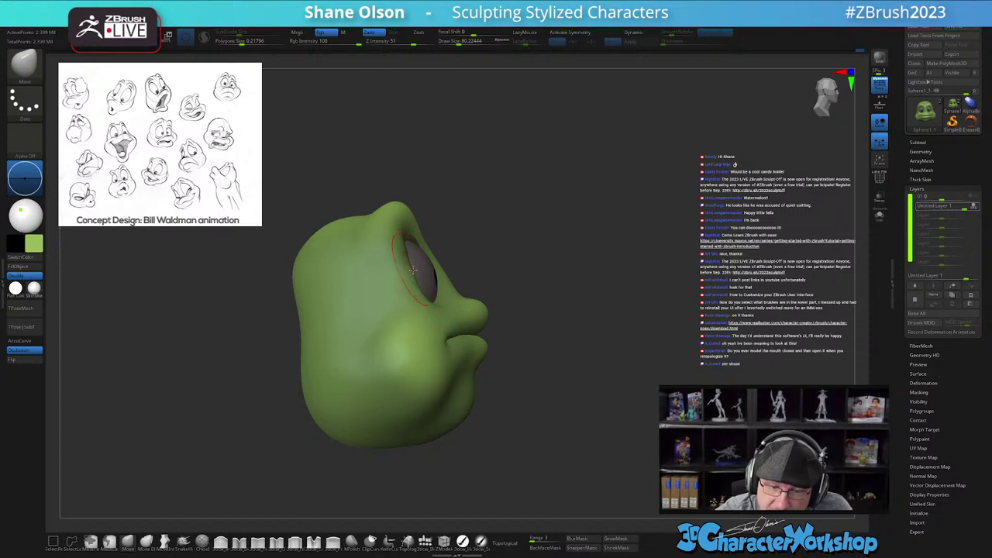
pyautogui.moveTo(530, 343); pyautogui.dragTo(516, 359, button='right')
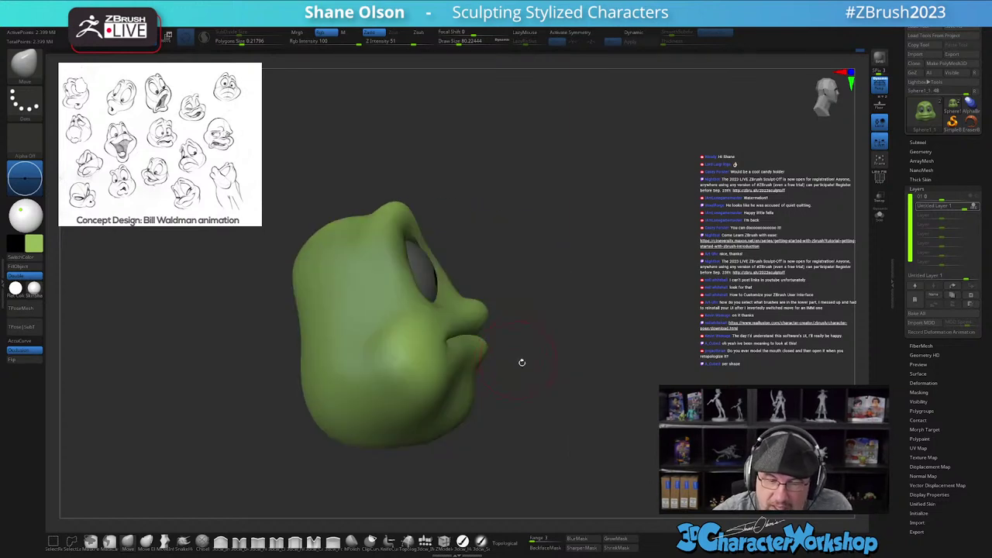
pyautogui.moveTo(590, 399)
pyautogui.mouseDown(button='right')
pyautogui.moveTo(548, 420)
pyautogui.moveTo(567, 430)
pyautogui.moveTo(565, 421)
pyautogui.mouseUp(button='right')
pyautogui.moveTo(559, 272); pyautogui.dragTo(541, 272, button='right')
pyautogui.press('s')
pyautogui.moveTo(541, 270); pyautogui.dragTo(544, 270)
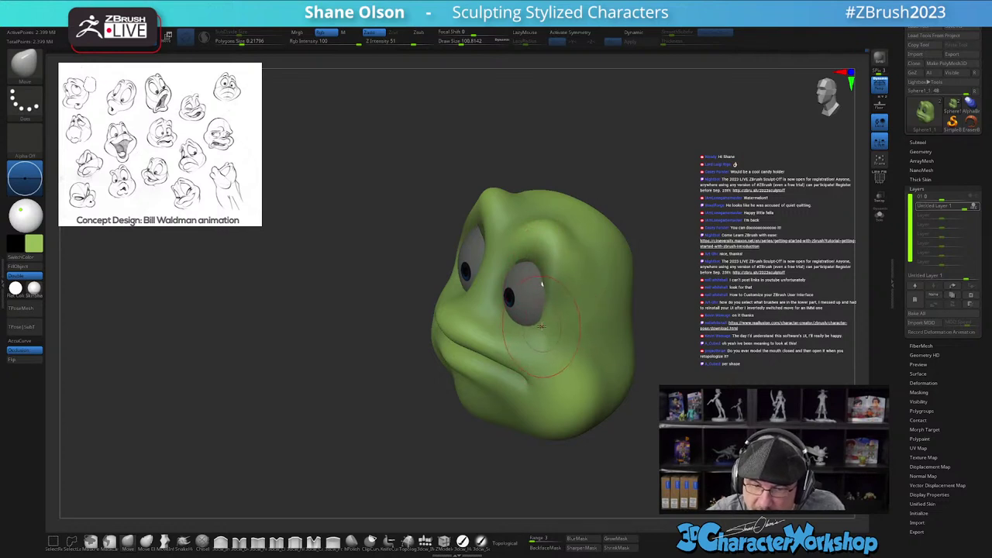
# Step: Shape the lower and outer rim of the frog's left eye socket with progressively smaller Move brush sizes
pyautogui.moveTo(538, 332); pyautogui.dragTo(553, 330, button='right')
pyautogui.press('s')
pyautogui.moveTo(546, 329); pyautogui.dragTo(544, 329)
pyautogui.moveTo(564, 309); pyautogui.dragTo(570, 308, button='right')
pyautogui.press('s')
pyautogui.moveTo(560, 308); pyautogui.dragTo(559, 308)
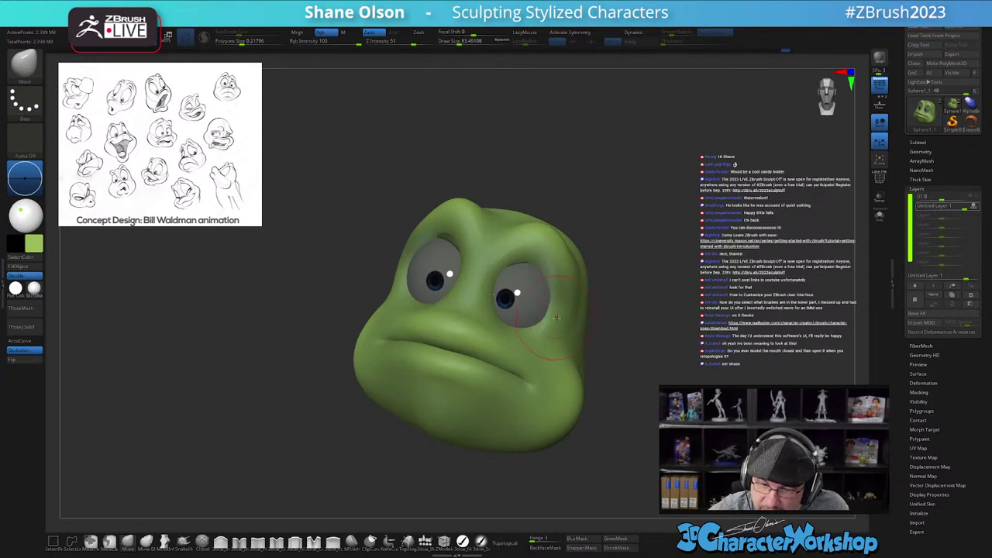
pyautogui.moveTo(556, 319); pyautogui.dragTo(551, 322, button='right')
# Step: Lower the mesh by two subdivision levels, reshape the areas beside the eyes with the Move brush, and restore the highest level
pyautogui.hotkey('shift', 'd')
pyautogui.hotkey('shift', 'd')
pyautogui.moveTo(555, 316)
pyautogui.mouseDown(button='right')
pyautogui.moveTo(545, 332)
pyautogui.moveTo(531, 334)
pyautogui.moveTo(544, 335)
pyautogui.mouseUp(button='right')
pyautogui.moveTo(587, 368); pyautogui.dragTo(625, 401, button='right')
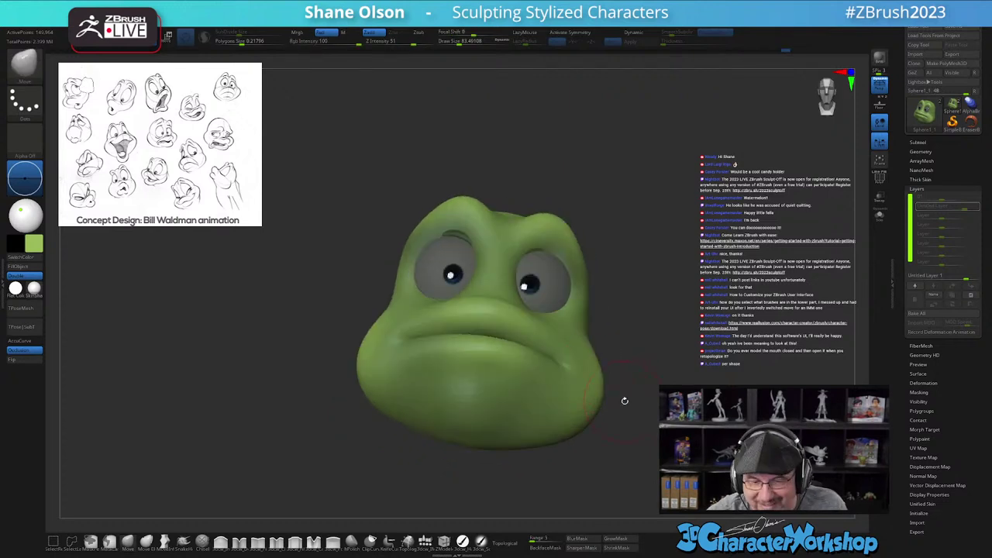
pyautogui.moveTo(451, 272); pyautogui.dragTo(622, 249, button='right')
pyautogui.press('s')
pyautogui.moveTo(571, 268); pyautogui.dragTo(575, 268)
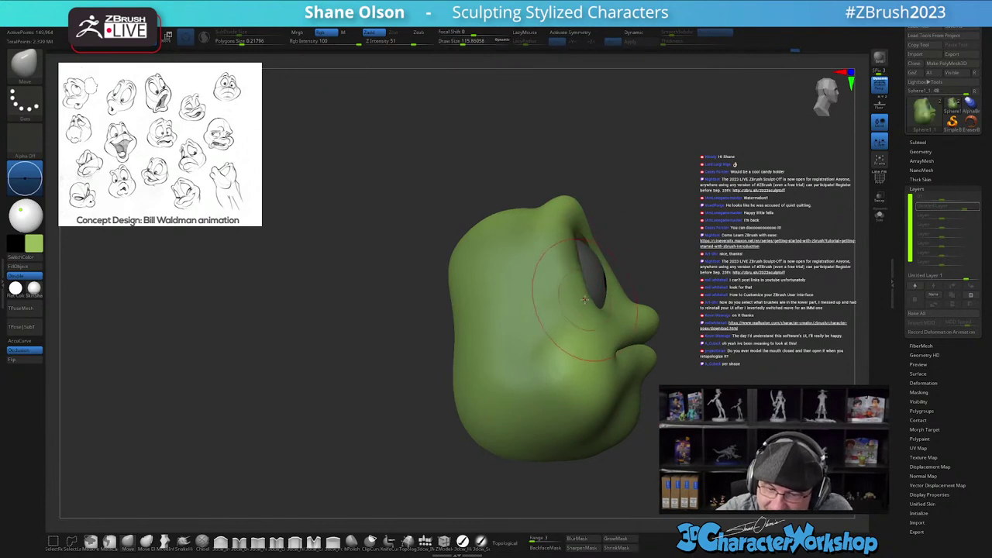
pyautogui.moveTo(718, 361); pyautogui.dragTo(426, 388, button='right')
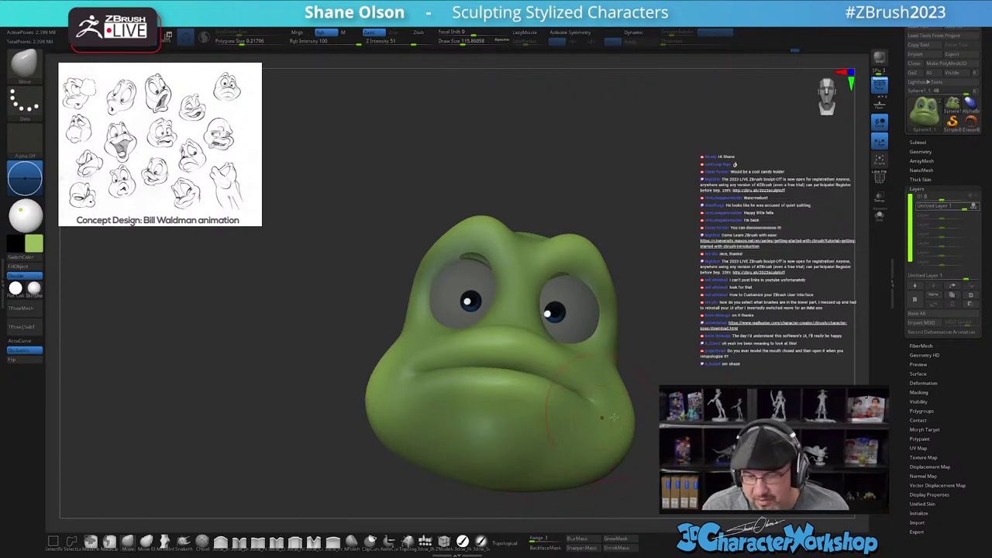
pyautogui.moveTo(709, 355); pyautogui.dragTo(703, 376)
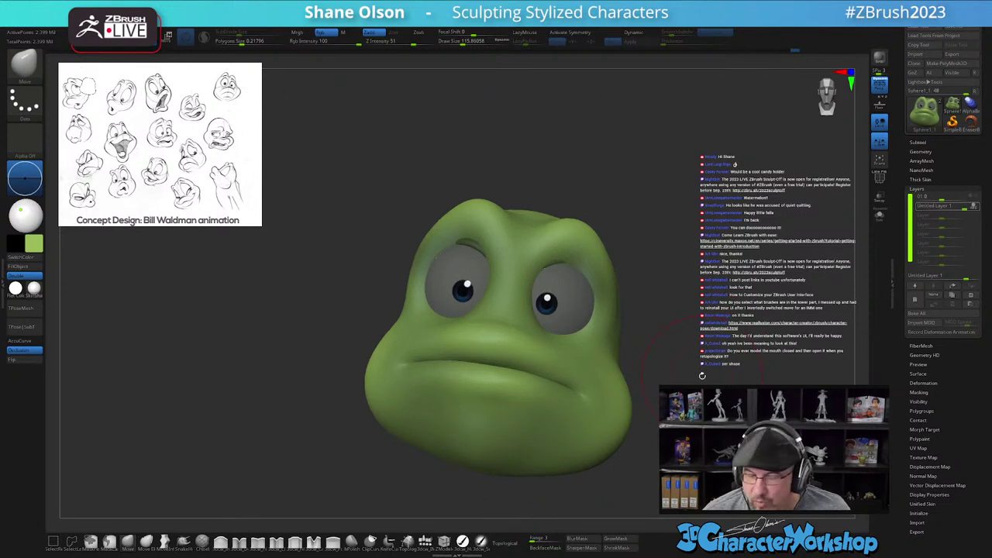
# Step: Reshape the mouth corner on the frog's right side with small Move brush strokes
pyautogui.moveTo(419, 351); pyautogui.dragTo(428, 368, button='right')
pyautogui.press('s')
pyautogui.moveTo(445, 358); pyautogui.dragTo(432, 359)
pyautogui.moveTo(431, 359); pyautogui.dragTo(425, 359, button='right')
pyautogui.press('s')
pyautogui.moveTo(429, 359); pyautogui.dragTo(418, 359)
pyautogui.moveTo(419, 359); pyautogui.dragTo(420, 358, button='right')
pyautogui.moveTo(420, 357); pyautogui.dragTo(415, 354)
pyautogui.moveTo(415, 354); pyautogui.dragTo(416, 360, button='right')
pyautogui.press('s')
pyautogui.moveTo(417, 361); pyautogui.dragTo(419, 360)
pyautogui.moveTo(420, 360)
pyautogui.mouseDown(button='right')
pyautogui.moveTo(420, 370)
pyautogui.moveTo(435, 335)
pyautogui.moveTo(402, 366)
pyautogui.moveTo(411, 366)
pyautogui.mouseUp(button='right')
pyautogui.moveTo(388, 377); pyautogui.dragTo(394, 360)
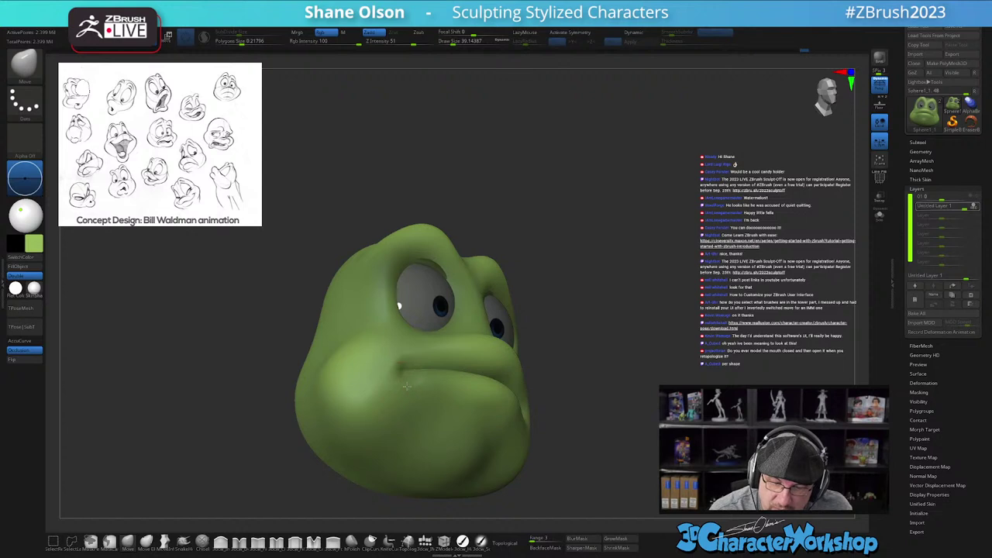
# Step: Refine the lip crease at the frog's right mouth corner up close with a Move brush of about size 20
pyautogui.moveTo(659, 368); pyautogui.dragTo(612, 395)
pyautogui.press('ctrl')
pyautogui.press('ctrl')
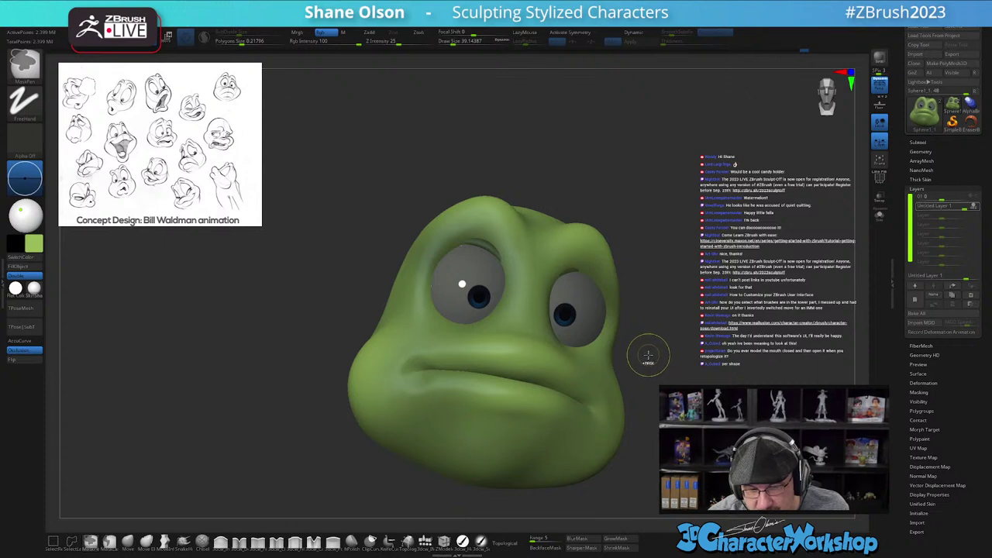
pyautogui.moveTo(632, 370)
pyautogui.mouseDown()
pyautogui.moveTo(588, 379)
pyautogui.moveTo(649, 383)
pyautogui.mouseUp()
pyautogui.press('s')
pyautogui.keyDown('ctrl'); pyautogui.moveTo(582, 385); pyautogui.dragTo(578, 457, button='right'); pyautogui.keyUp('ctrl')
pyautogui.moveTo(364, 404); pyautogui.dragTo(452, 393, button='right')
pyautogui.press('s')
pyautogui.moveTo(410, 404); pyautogui.dragTo(405, 405)
pyautogui.moveTo(363, 405)
pyautogui.mouseDown(button='right')
pyautogui.moveTo(393, 399)
pyautogui.moveTo(410, 377)
pyautogui.moveTo(405, 386)
pyautogui.moveTo(431, 385)
pyautogui.mouseUp(button='right')
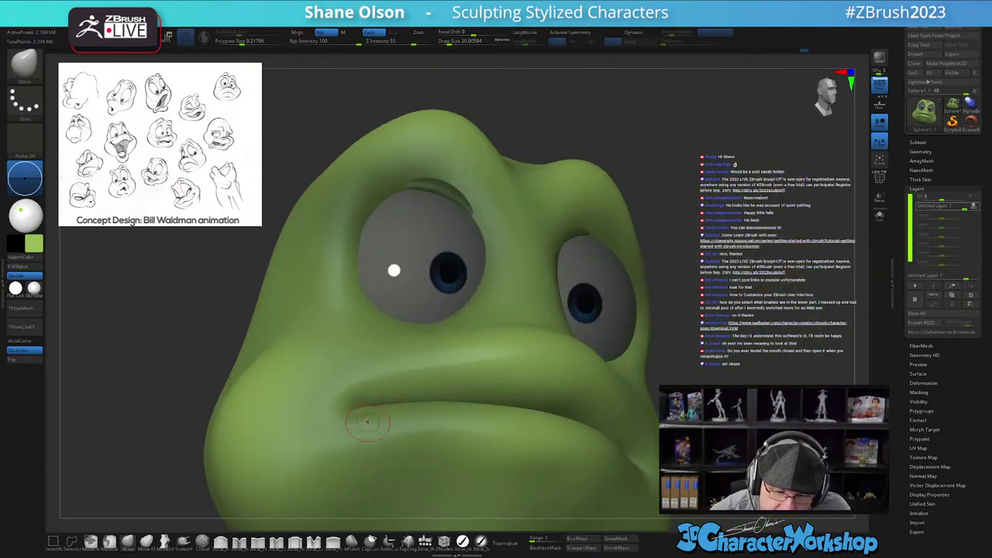
pyautogui.moveTo(486, 421)
pyautogui.mouseDown(button='right')
pyautogui.moveTo(476, 460)
pyautogui.moveTo(503, 458)
pyautogui.mouseUp(button='right')
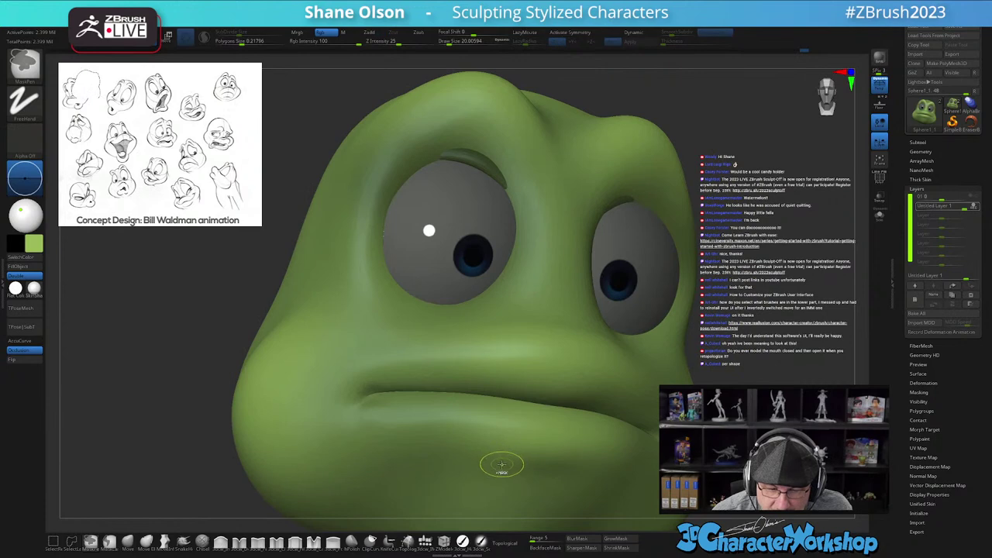
pyautogui.moveTo(698, 424)
pyautogui.mouseDown(button='right')
pyautogui.moveTo(656, 427)
pyautogui.moveTo(583, 407)
pyautogui.moveTo(490, 353)
pyautogui.moveTo(701, 282)
pyautogui.moveTo(512, 343)
pyautogui.moveTo(705, 299)
pyautogui.mouseUp(button='right')
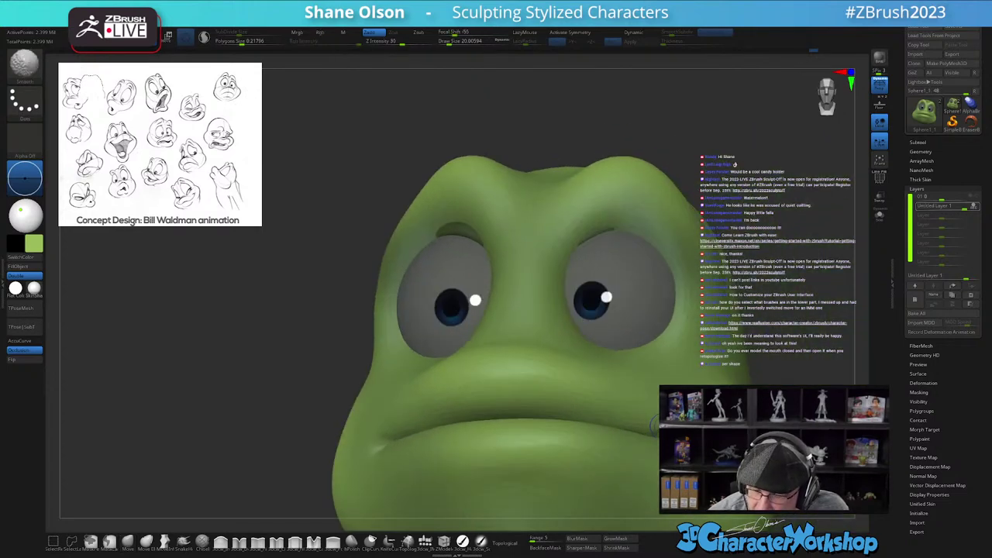
# Step: Lower the mesh by three subdivision levels and fill out the frog's left mouth corner with the 3dcw_Inflate brush
pyautogui.moveTo(764, 399)
pyautogui.mouseDown(button='right')
pyautogui.moveTo(733, 432)
pyautogui.moveTo(627, 378)
pyautogui.moveTo(682, 388)
pyautogui.mouseUp(button='right')
pyautogui.moveTo(613, 408)
pyautogui.mouseDown(button='right')
pyautogui.moveTo(595, 389)
pyautogui.moveTo(598, 355)
pyautogui.mouseUp(button='right')
pyautogui.hotkey('shift', 'd')
pyautogui.hotkey('shift', 'd')
pyautogui.hotkey('shift', 'd')
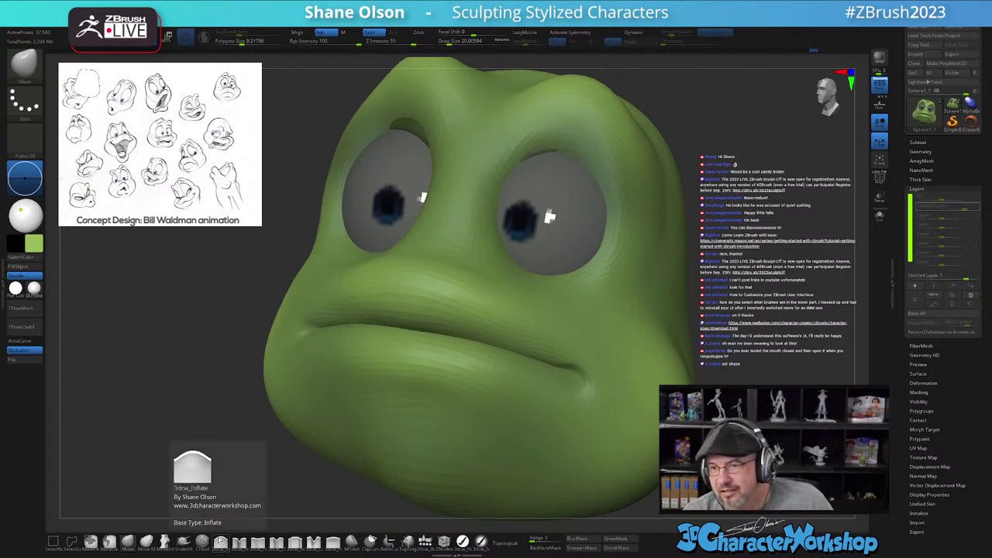
pyautogui.click(221, 540)
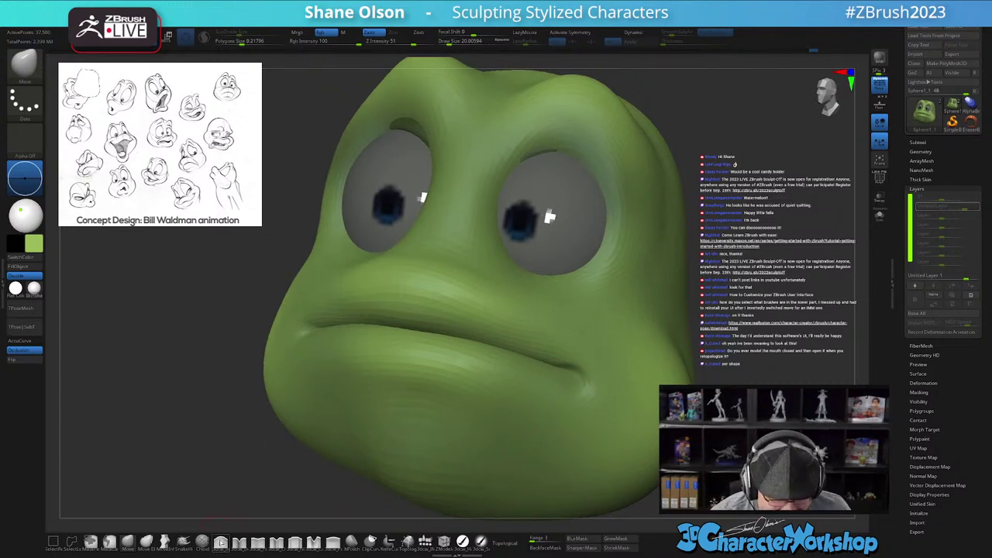
pyautogui.moveTo(582, 378); pyautogui.dragTo(587, 374)
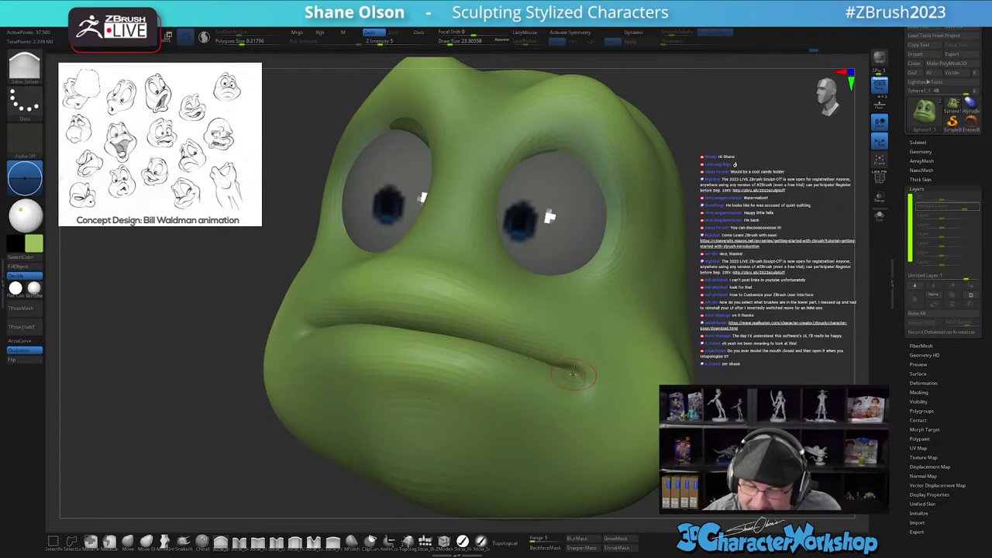
pyautogui.moveTo(583, 383); pyautogui.dragTo(582, 380)
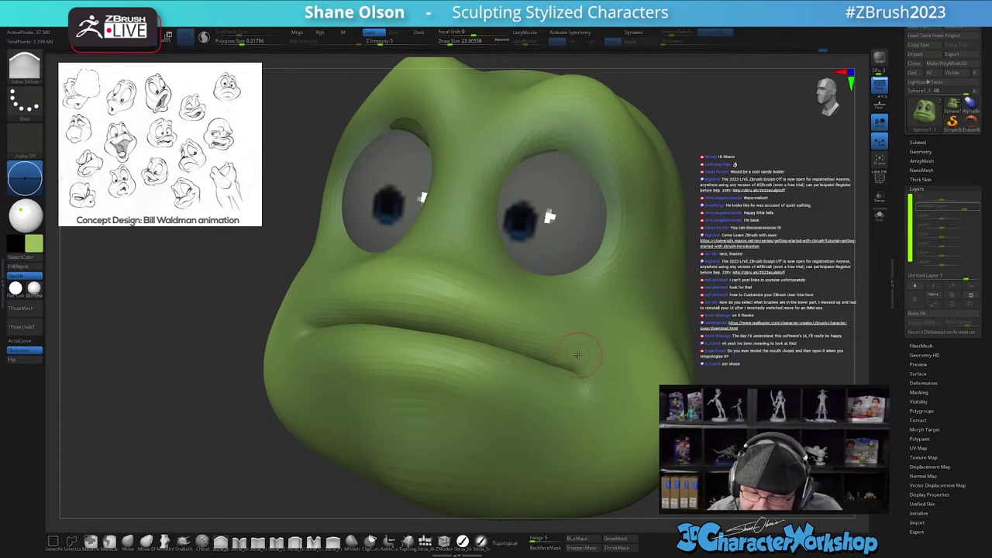
# Step: Reshape the side of the head beside the frog's right eye with a Move brush of about size 132
pyautogui.moveTo(583, 378); pyautogui.dragTo(651, 345, button='right')
pyautogui.moveTo(690, 349); pyautogui.dragTo(731, 379)
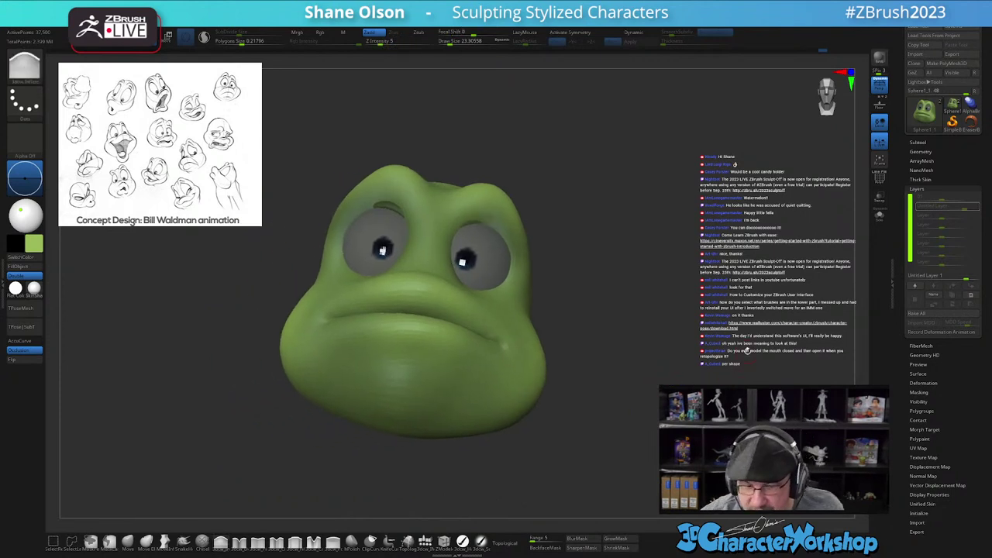
pyautogui.keyDown('alt'); pyautogui.moveTo(649, 287); pyautogui.dragTo(669, 302, button='right'); pyautogui.keyUp('alt')
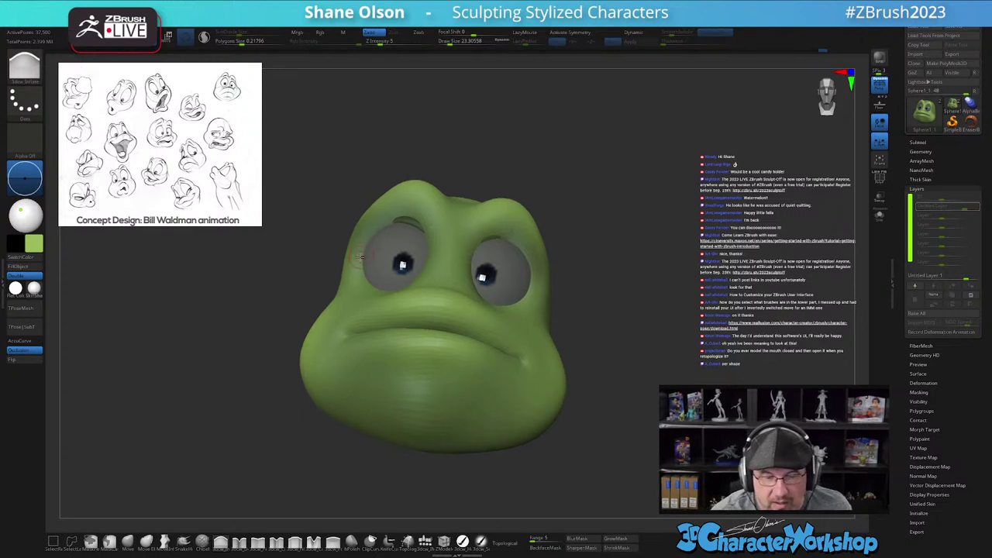
pyautogui.click(129, 543)
pyautogui.press('s')
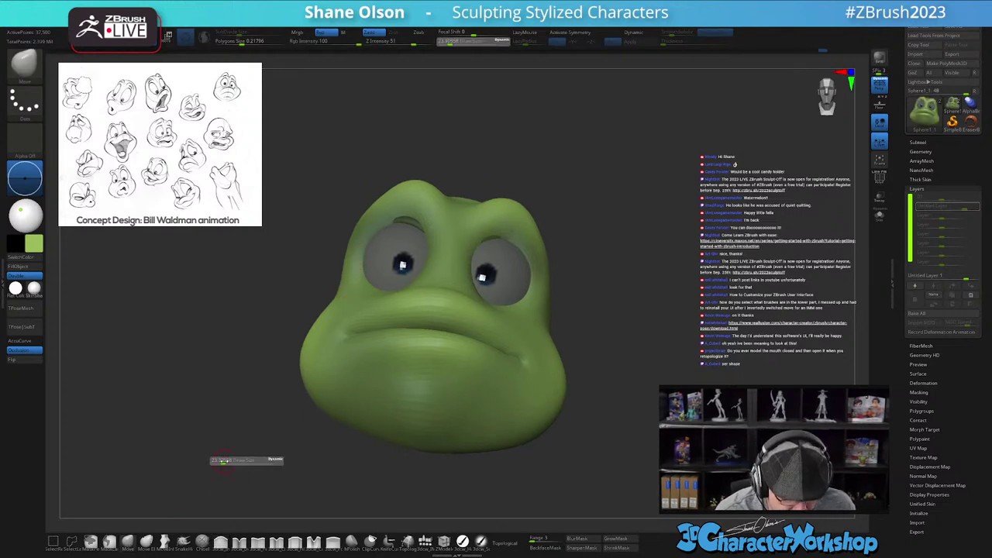
pyautogui.keyDown('alt'); pyautogui.moveTo(285, 352); pyautogui.dragTo(287, 375, button='right'); pyautogui.keyUp('alt')
pyautogui.press('s')
pyautogui.moveTo(336, 306); pyautogui.dragTo(338, 308)
pyautogui.keyDown('alt'); pyautogui.moveTo(343, 307); pyautogui.dragTo(358, 311, button='right'); pyautogui.keyUp('alt')
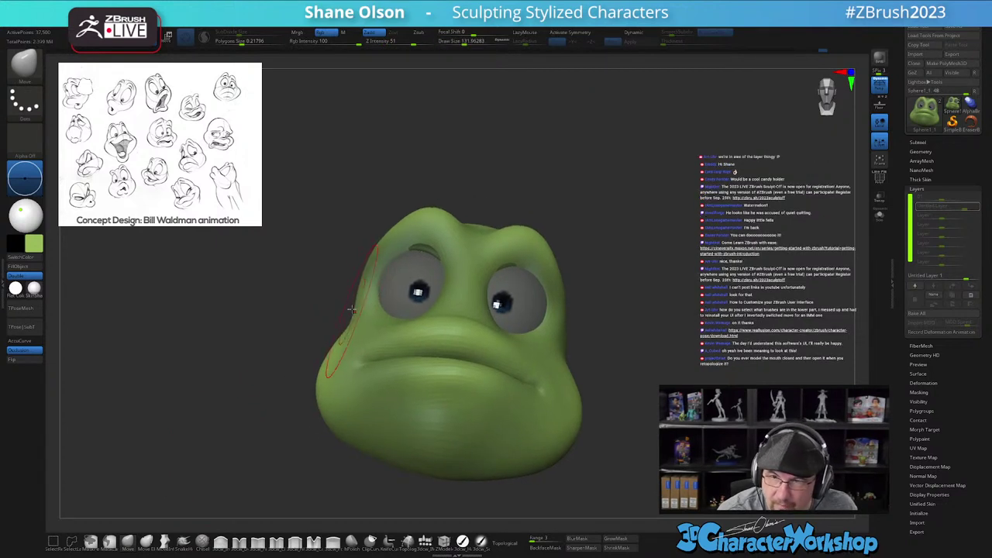
pyautogui.keyDown('alt'); pyautogui.moveTo(355, 362); pyautogui.dragTo(371, 345, button='right'); pyautogui.keyUp('alt')
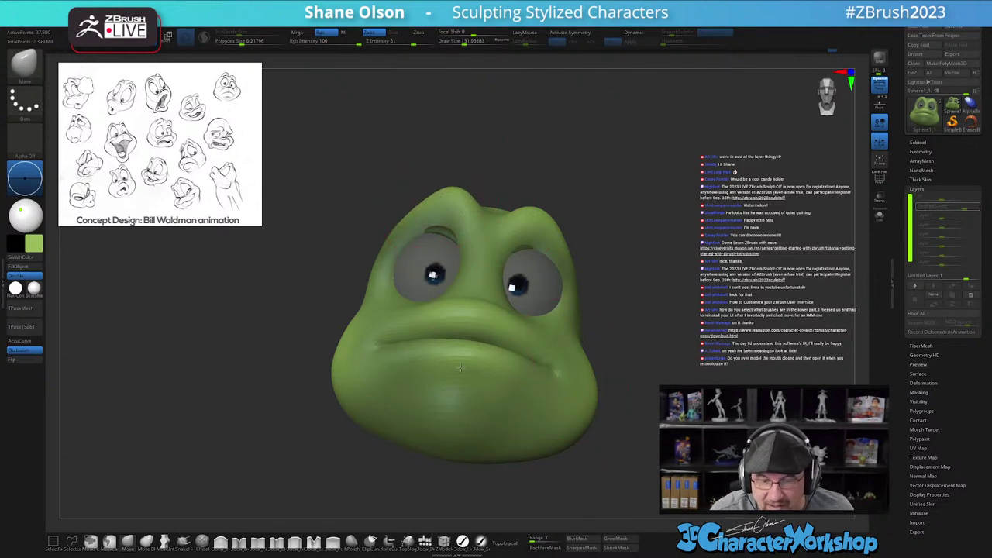
# Step: Push the middle of the lips upward with a Move brush of about size 192 to arch the frown
pyautogui.moveTo(463, 371); pyautogui.dragTo(462, 362)
pyautogui.moveTo(482, 385); pyautogui.dragTo(474, 352, button='right')
pyautogui.press('s')
pyautogui.moveTo(464, 340); pyautogui.dragTo(467, 316)
pyautogui.moveTo(530, 384); pyautogui.dragTo(508, 369, button='right')
pyautogui.moveTo(504, 354); pyautogui.dragTo(499, 339)
pyautogui.moveTo(504, 365); pyautogui.dragTo(580, 375, button='right')
pyautogui.moveTo(459, 327); pyautogui.dragTo(459, 318)
# Step: Reposition both mouth corners with Move strokes and nudge the centre of the lower lip upward
pyautogui.moveTo(546, 384); pyautogui.dragTo(547, 423)
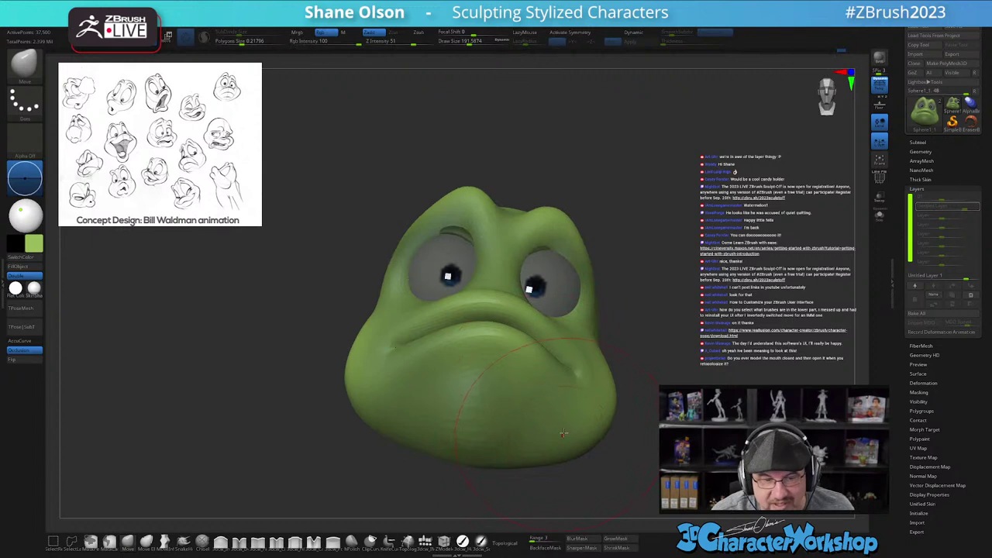
pyautogui.moveTo(583, 379); pyautogui.dragTo(574, 376)
pyautogui.moveTo(391, 355); pyautogui.dragTo(406, 348)
pyautogui.moveTo(471, 343); pyautogui.dragTo(471, 336)
# Step: Reshape the jaw and the underside of the chin with large Move brush sizes between about 223 and 293
pyautogui.press('s')
pyautogui.moveTo(557, 455); pyautogui.dragTo(555, 438)
pyautogui.moveTo(416, 438); pyautogui.dragTo(420, 428)
pyautogui.keyDown('alt'); pyautogui.moveTo(526, 419); pyautogui.dragTo(512, 382, button='right'); pyautogui.keyUp('alt')
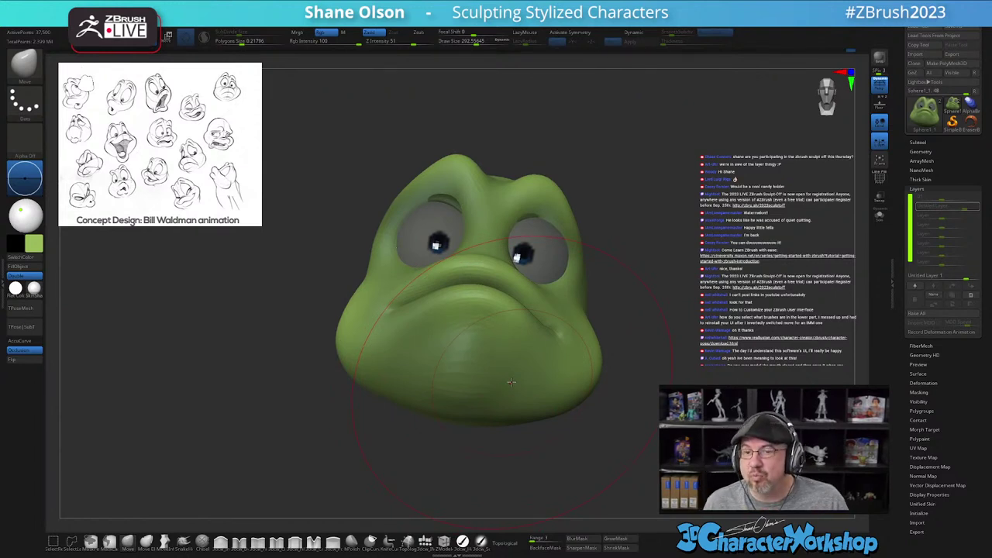
pyautogui.press('s')
pyautogui.moveTo(528, 440); pyautogui.dragTo(546, 372)
pyautogui.moveTo(457, 472); pyautogui.dragTo(437, 463)
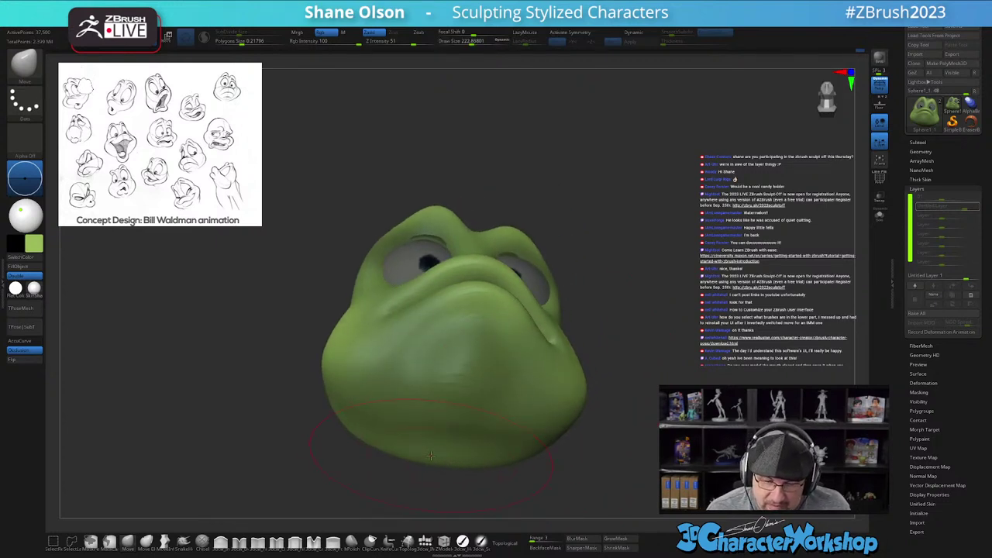
# Step: Refine the lower contour of the chin with Move brush sizes of about 167 and 132
pyautogui.moveTo(518, 430)
pyautogui.mouseDown(button='right')
pyautogui.moveTo(538, 465)
pyautogui.moveTo(534, 436)
pyautogui.mouseUp(button='right')
pyautogui.press('s')
pyautogui.moveTo(493, 432); pyautogui.dragTo(445, 421)
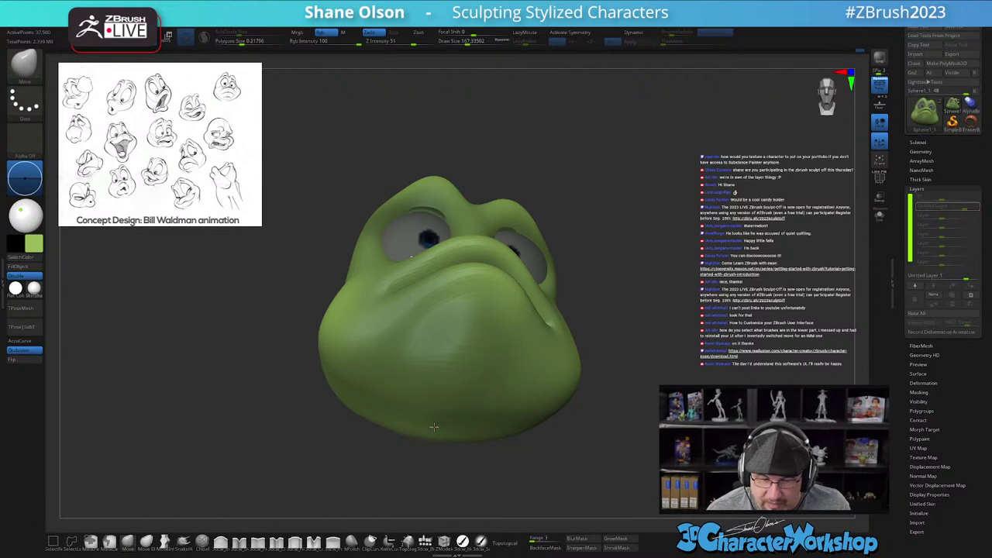
pyautogui.moveTo(574, 438)
pyautogui.mouseDown(button='right')
pyautogui.moveTo(554, 460)
pyautogui.moveTo(523, 453)
pyautogui.mouseUp(button='right')
pyautogui.press('s')
pyautogui.moveTo(502, 444); pyautogui.dragTo(499, 444)
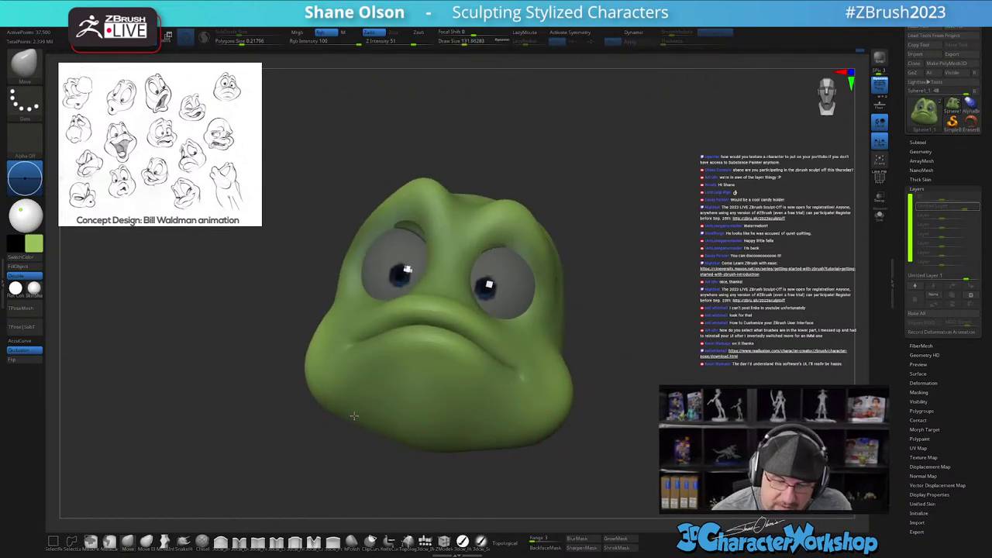
pyautogui.moveTo(557, 470); pyautogui.dragTo(559, 460, button='right')
pyautogui.moveTo(556, 452); pyautogui.dragTo(606, 444)
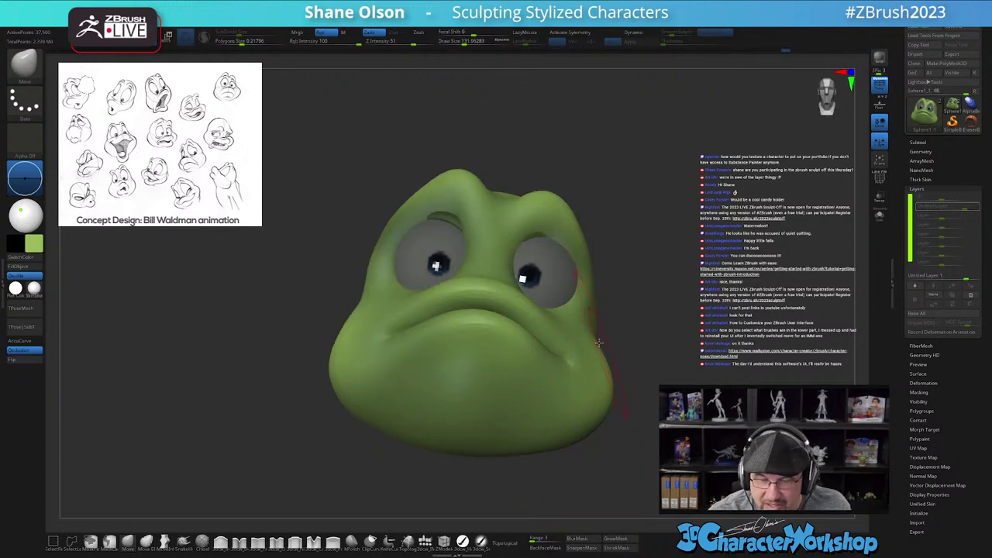
# Step: Pull the frog's left mouth corner down and adjust the right outer brow with a Move brush of about size 119
pyautogui.press('s')
pyautogui.moveTo(566, 365)
pyautogui.mouseDown()
pyautogui.moveTo(573, 348)
pyautogui.moveTo(573, 378)
pyautogui.mouseUp()
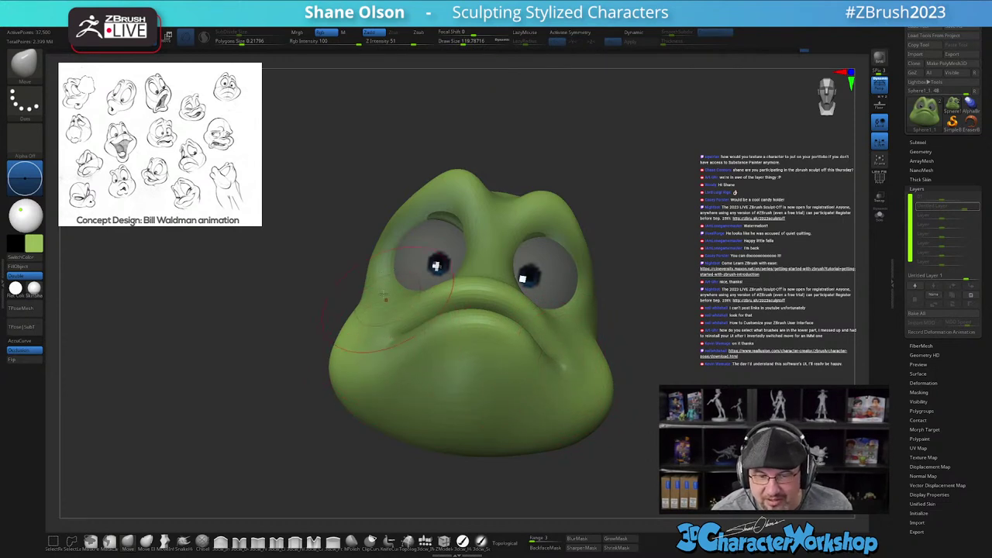
pyautogui.moveTo(395, 226); pyautogui.dragTo(384, 217)
# Step: Shape the frog's right cheek and the outer side of the left brow with a Move brush of about size 136
pyautogui.moveTo(326, 252); pyautogui.dragTo(365, 272)
pyautogui.press('s')
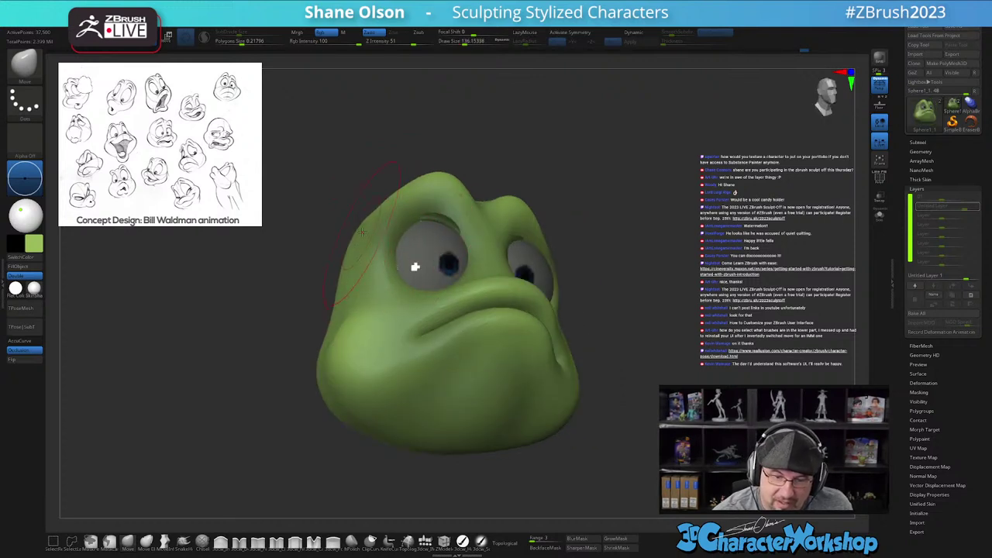
pyautogui.moveTo(339, 340); pyautogui.dragTo(331, 338)
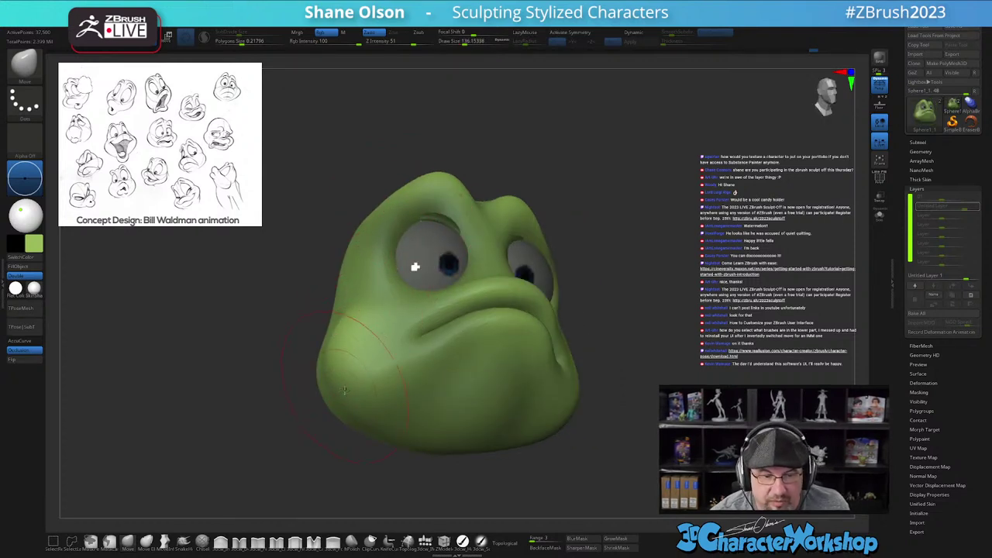
pyautogui.moveTo(658, 450); pyautogui.dragTo(606, 466)
pyautogui.moveTo(438, 232)
pyautogui.mouseDown()
pyautogui.moveTo(428, 227)
pyautogui.moveTo(393, 249)
pyautogui.mouseUp()
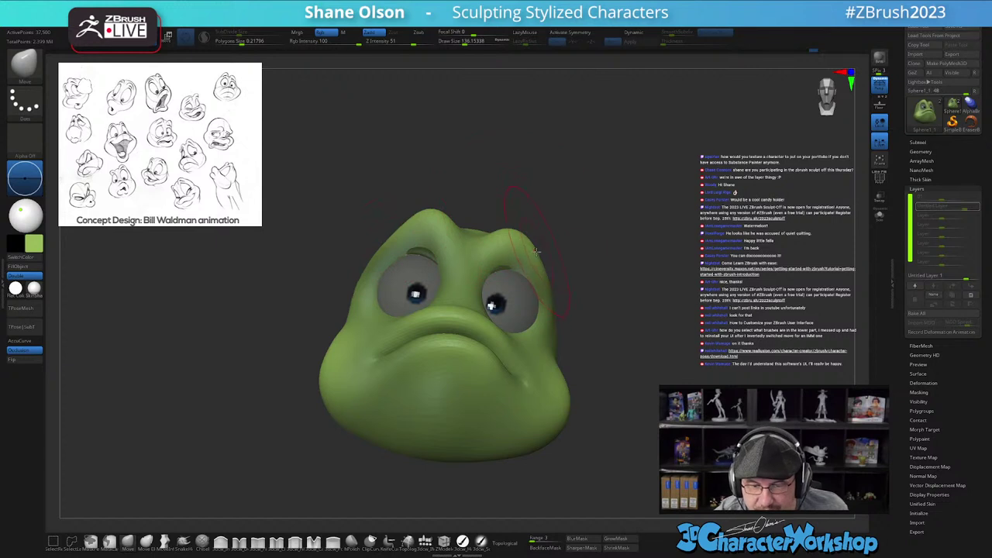
pyautogui.moveTo(542, 262); pyautogui.dragTo(535, 267)
pyautogui.moveTo(567, 308); pyautogui.dragTo(508, 305)
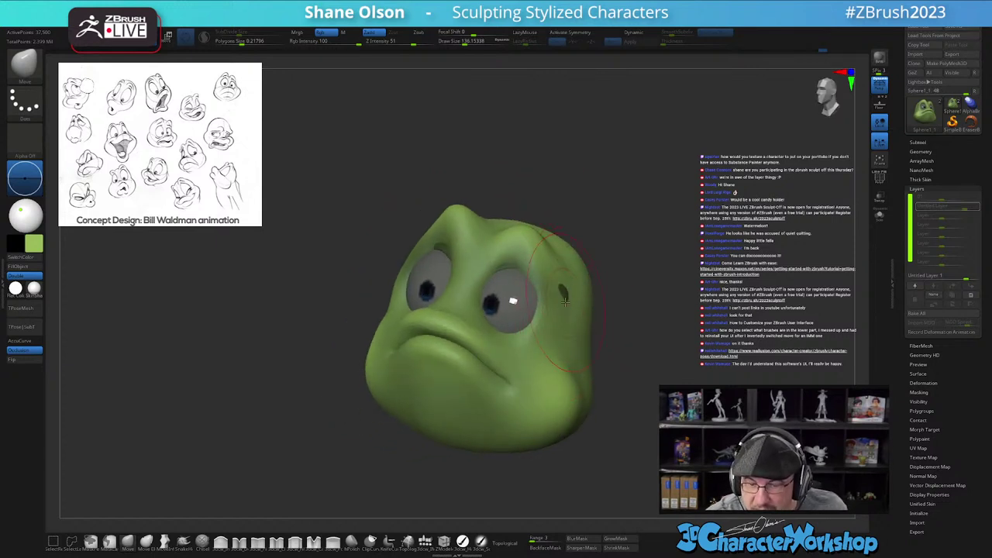
# Step: Invert and clear the mask on the frog, and raise the mesh back to its highest subdivision level
pyautogui.keyDown('ctrl'); pyautogui.moveTo(574, 288); pyautogui.dragTo(610, 305, button='right'); pyautogui.keyUp('ctrl')
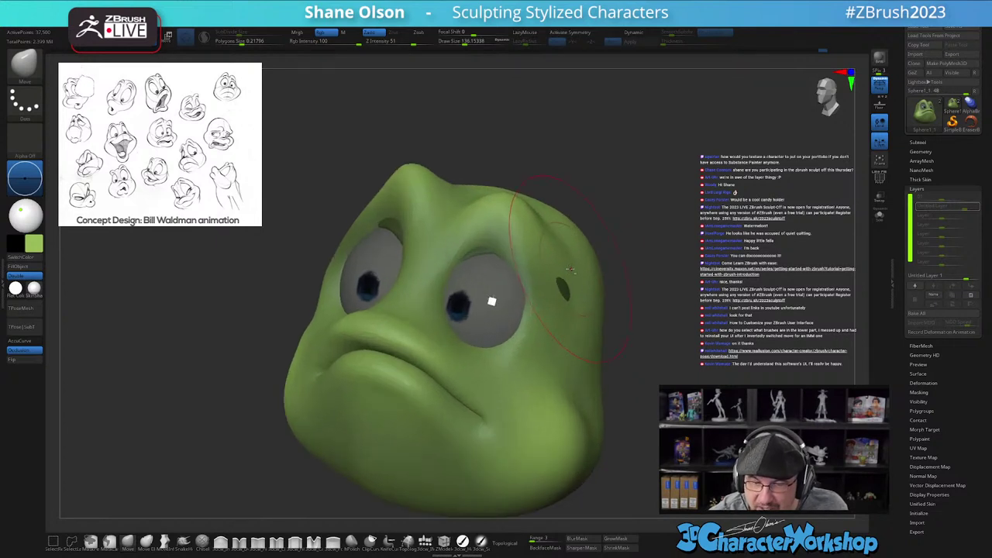
pyautogui.keyDown('ctrl'); pyautogui.click(654, 370); pyautogui.keyUp('ctrl')
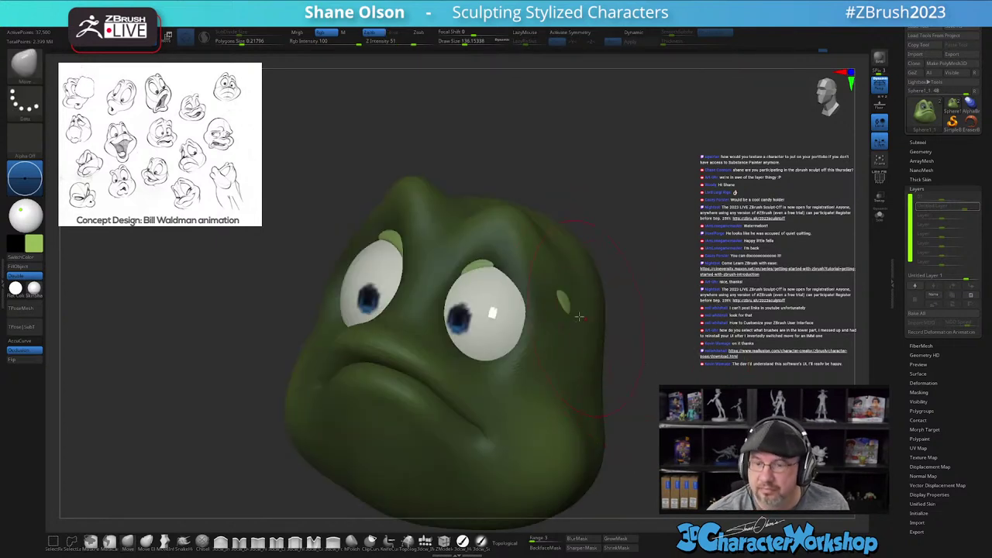
pyautogui.keyDown('ctrl'); pyautogui.moveTo(689, 381); pyautogui.dragTo(692, 368, button='right'); pyautogui.keyUp('ctrl')
pyautogui.keyDown('ctrl'); pyautogui.moveTo(665, 393); pyautogui.dragTo(668, 403); pyautogui.keyUp('ctrl')
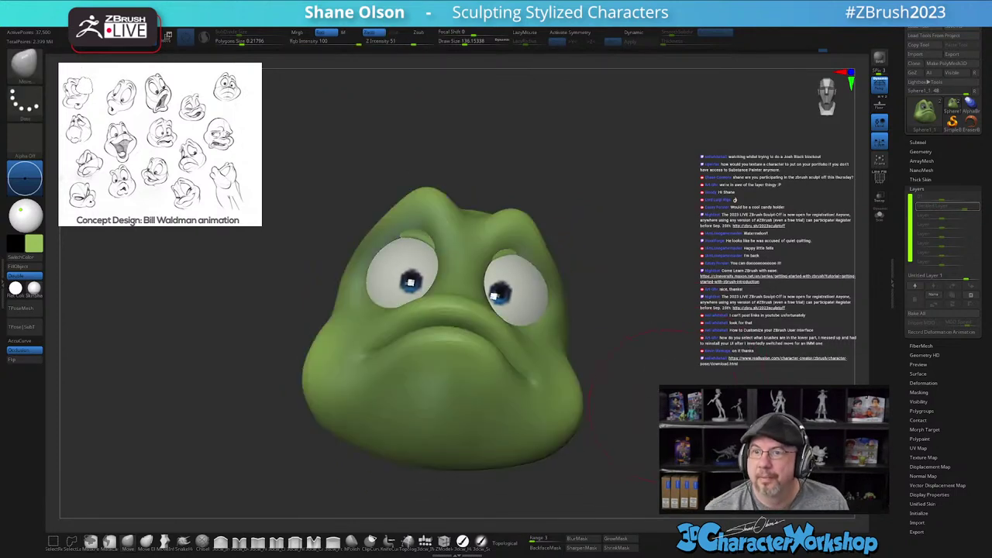
pyautogui.press('d')
pyautogui.press('d')
pyautogui.press('d')
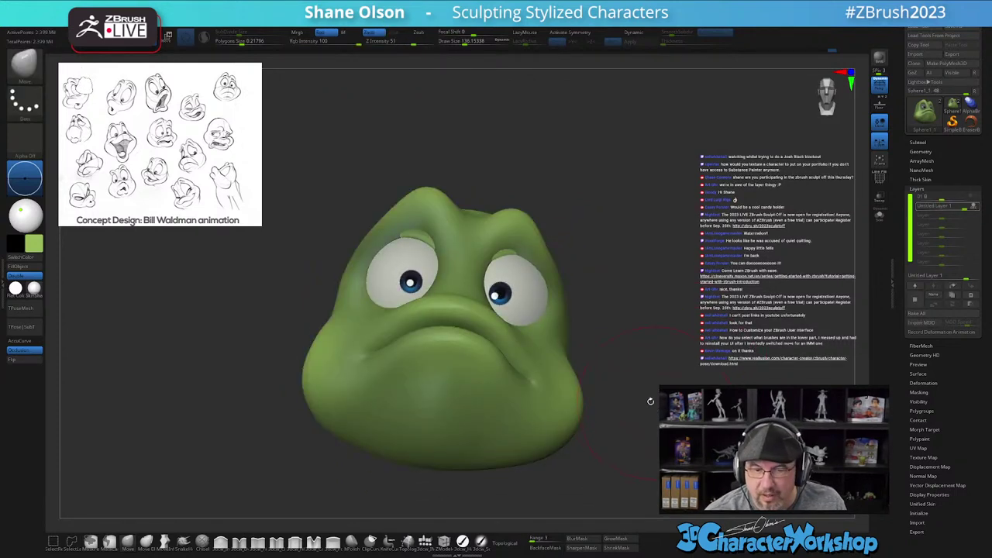
# Step: Enable topological brushing and try a Move stroke on the frog's right upper eyelid, checking it from several angles
pyautogui.moveTo(527, 232)
pyautogui.keyDown('ctrl'); pyautogui.mouseDown(button='right')
pyautogui.moveTo(530, 265)
pyautogui.moveTo(463, 268)
pyautogui.moveTo(407, 253)
pyautogui.moveTo(408, 220)
pyautogui.mouseUp(button='right'); pyautogui.keyUp('ctrl')
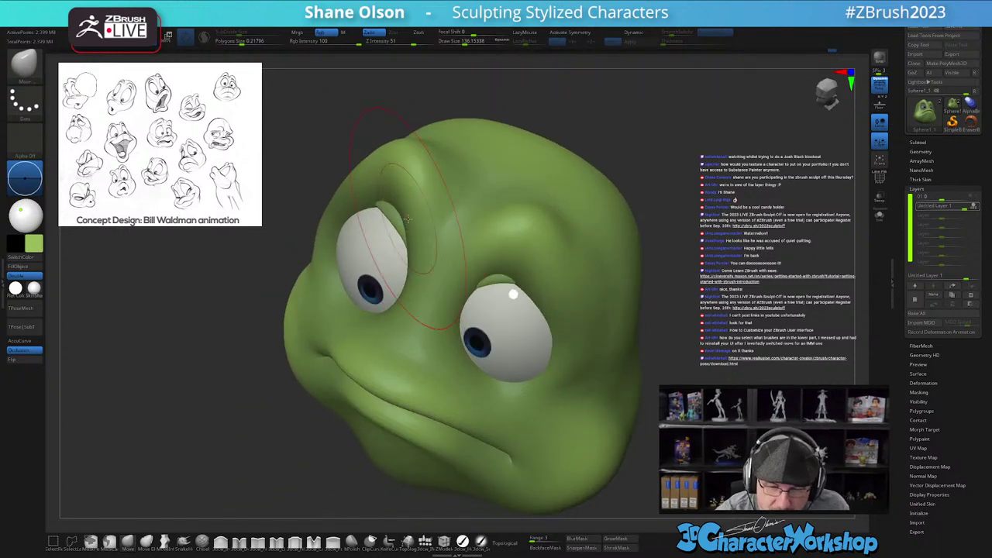
pyautogui.click(509, 544)
pyautogui.moveTo(391, 224); pyautogui.dragTo(401, 210)
pyautogui.moveTo(502, 361); pyautogui.dragTo(608, 351, button='right')
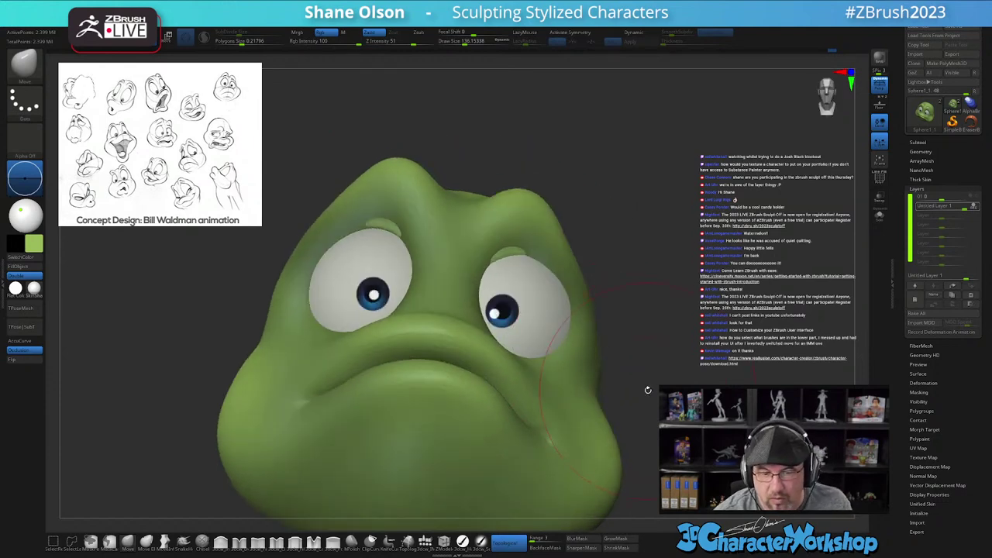
pyautogui.moveTo(641, 393)
pyautogui.mouseDown(button='right')
pyautogui.moveTo(550, 386)
pyautogui.moveTo(651, 399)
pyautogui.mouseUp(button='right')
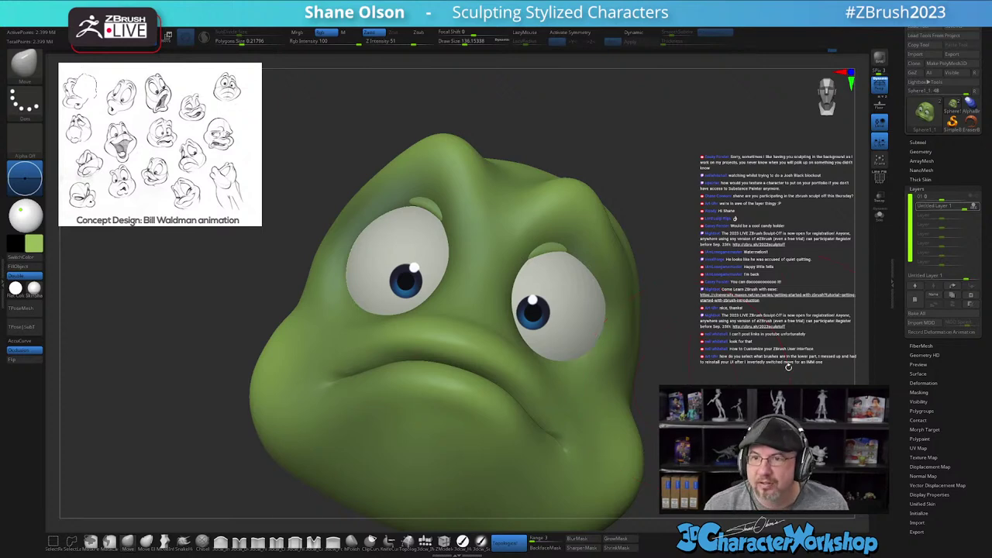
pyautogui.moveTo(755, 323); pyautogui.dragTo(751, 289, button='right')
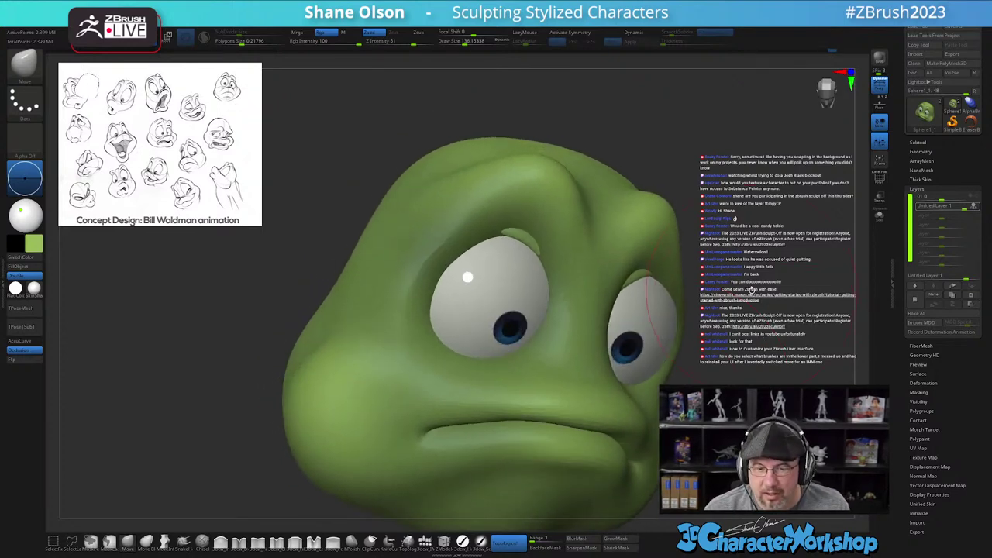
# Step: Mask everything except the eyelids, lower the mesh by two subdivision levels, and disable topological brushing
pyautogui.press('w')
pyautogui.keyDown('ctrl'); pyautogui.click(525, 238); pyautogui.keyUp('ctrl')
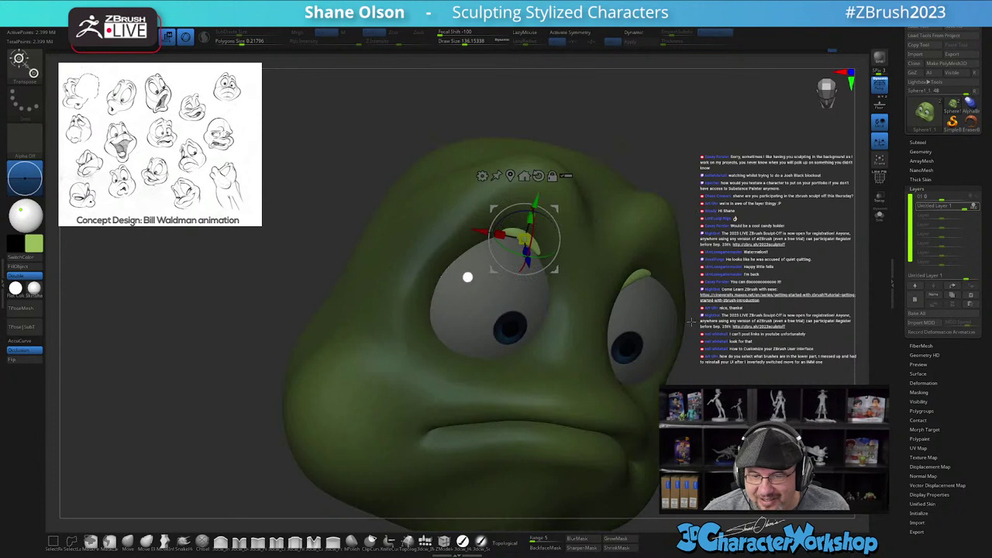
pyautogui.press('q')
pyautogui.hotkey('shift', 'd')
pyautogui.hotkey('shift', 'd')
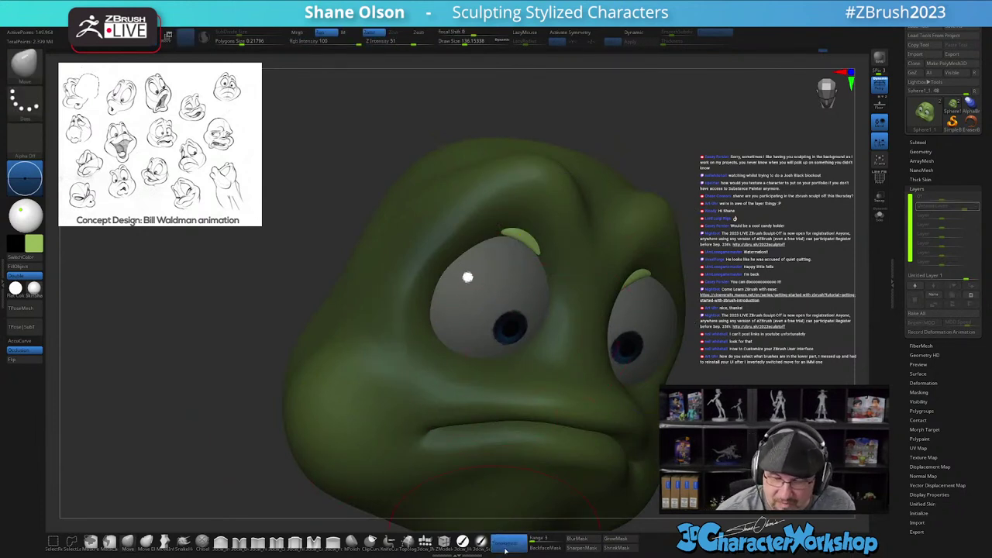
pyautogui.click(505, 549)
# Step: Stretch the frog's right upper eyelid outward over the eyeball with a Move brush of about size 68
pyautogui.moveTo(493, 155); pyautogui.dragTo(485, 224, button='right')
pyautogui.moveTo(493, 239)
pyautogui.mouseDown()
pyautogui.moveTo(509, 239)
pyautogui.moveTo(471, 231)
pyautogui.moveTo(501, 234)
pyautogui.mouseUp()
pyautogui.press('s')
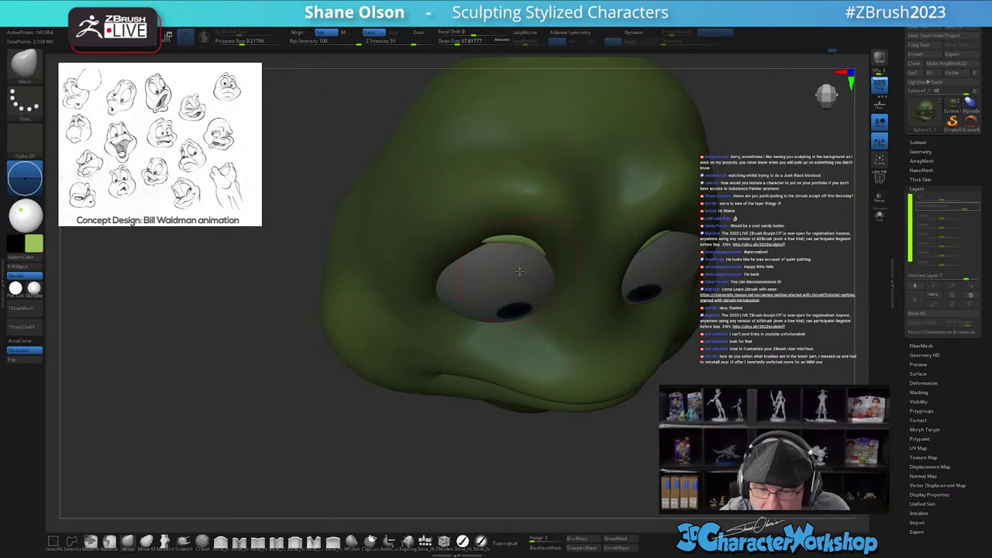
pyautogui.moveTo(518, 266); pyautogui.dragTo(497, 204, button='right')
pyautogui.moveTo(479, 246); pyautogui.dragTo(467, 262)
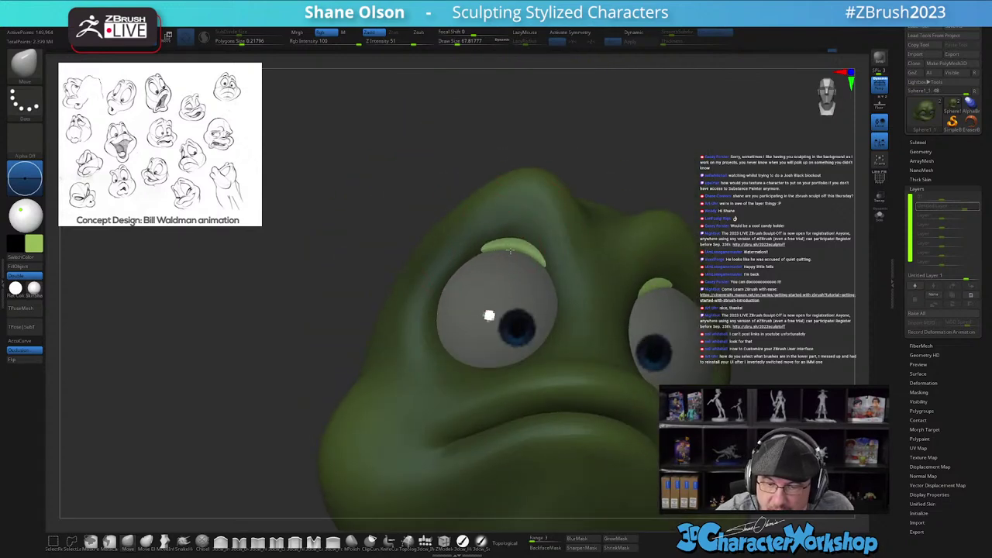
pyautogui.moveTo(543, 259); pyautogui.dragTo(564, 247, button='right')
pyautogui.moveTo(528, 221); pyautogui.dragTo(520, 219)
pyautogui.moveTo(500, 233)
pyautogui.mouseDown(button='right')
pyautogui.moveTo(535, 237)
pyautogui.moveTo(501, 248)
pyautogui.mouseUp(button='right')
pyautogui.moveTo(506, 242)
pyautogui.mouseDown()
pyautogui.moveTo(491, 240)
pyautogui.moveTo(499, 251)
pyautogui.mouseUp()
# Step: Refine the upper edge and inner end of the frog's right upper eyelid so it follows the eyeball's curve
pyautogui.moveTo(518, 223); pyautogui.dragTo(510, 256, button='right')
pyautogui.moveTo(505, 229); pyautogui.dragTo(510, 220)
pyautogui.moveTo(510, 209); pyautogui.dragTo(563, 225, button='right')
pyautogui.moveTo(538, 276); pyautogui.dragTo(548, 275)
pyautogui.moveTo(566, 261); pyautogui.dragTo(542, 252, button='right')
pyautogui.moveTo(554, 253)
pyautogui.mouseDown()
pyautogui.moveTo(559, 259)
pyautogui.moveTo(535, 272)
pyautogui.mouseUp()
pyautogui.moveTo(576, 257)
pyautogui.mouseDown(button='right')
pyautogui.moveTo(549, 253)
pyautogui.moveTo(576, 233)
pyautogui.mouseUp(button='right')
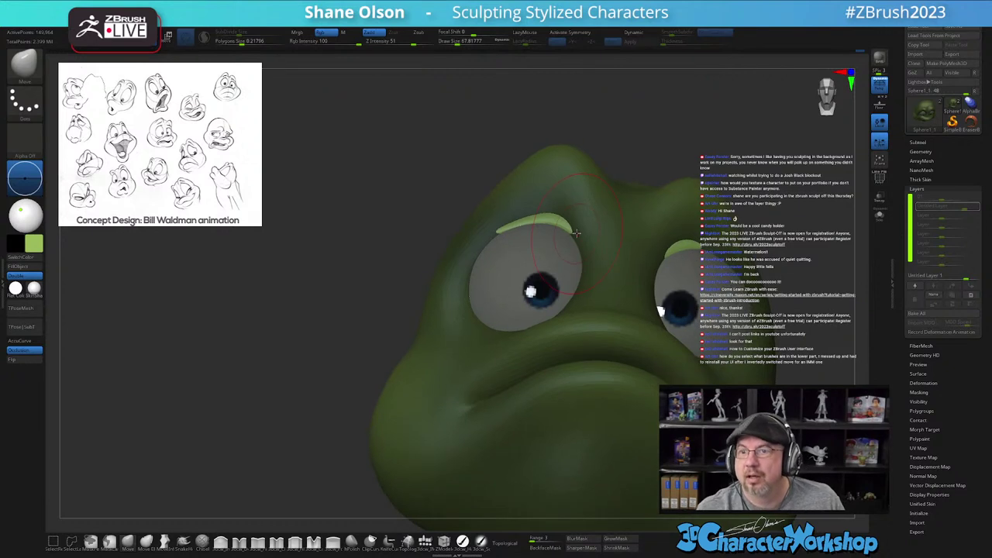
# Step: Lift the middle of the frog's right upper eyelid with a Move stroke at a brush size of about 68
pyautogui.keyDown('alt'); pyautogui.moveTo(629, 368); pyautogui.dragTo(554, 303, button='right'); pyautogui.keyUp('alt')
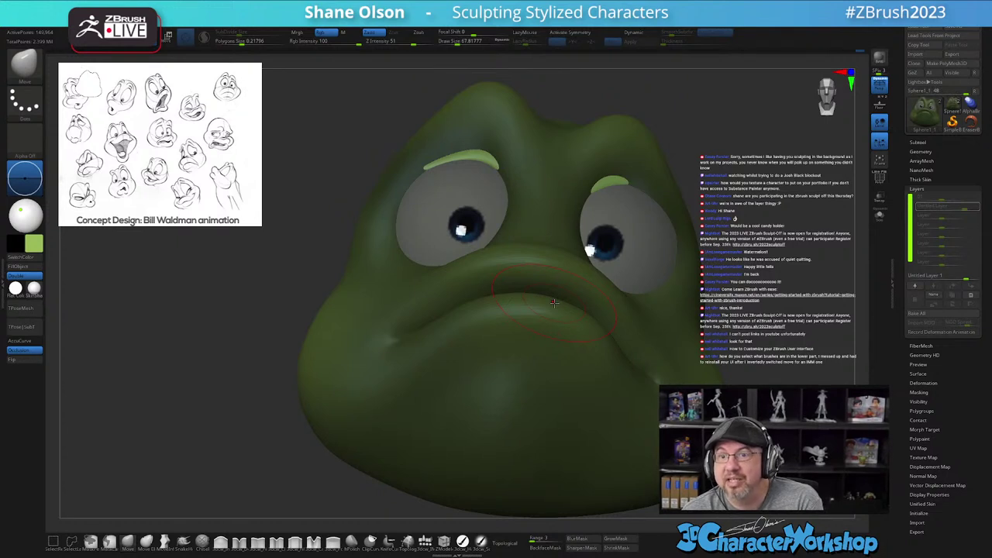
pyautogui.moveTo(521, 176); pyautogui.dragTo(508, 203, button='right')
pyautogui.moveTo(467, 132); pyautogui.dragTo(465, 112, button='right')
pyautogui.moveTo(465, 141); pyautogui.dragTo(460, 133)
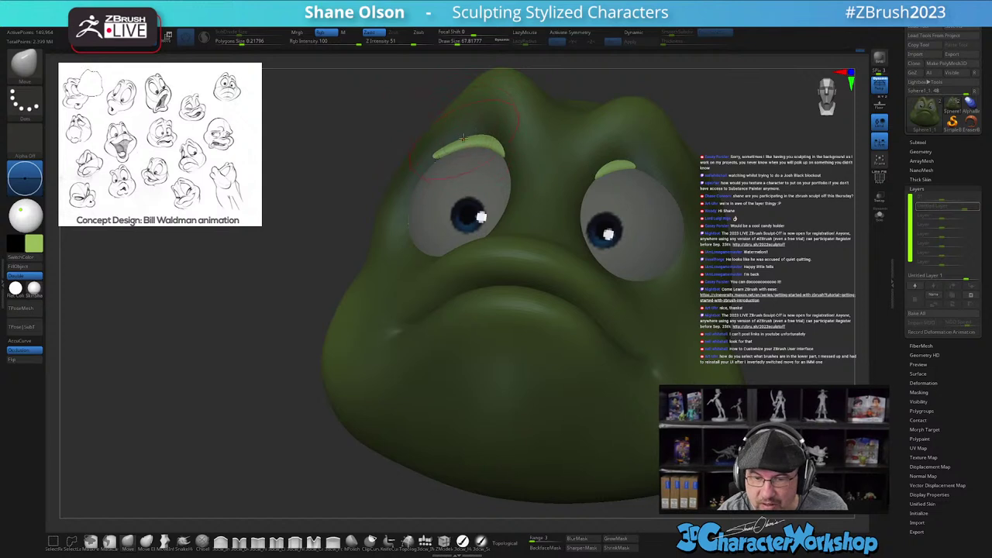
# Step: Reduce the Move brush to about 54 and extend the outer end of the frog's right upper eyelid down around the eyeball
pyautogui.moveTo(457, 161); pyautogui.dragTo(456, 138, button='right')
pyautogui.moveTo(497, 118)
pyautogui.mouseDown(button='right')
pyautogui.moveTo(496, 147)
pyautogui.moveTo(464, 155)
pyautogui.mouseUp(button='right')
pyautogui.press('[')
pyautogui.moveTo(463, 166); pyautogui.dragTo(476, 157)
pyautogui.moveTo(476, 157); pyautogui.dragTo(540, 175, button='right')
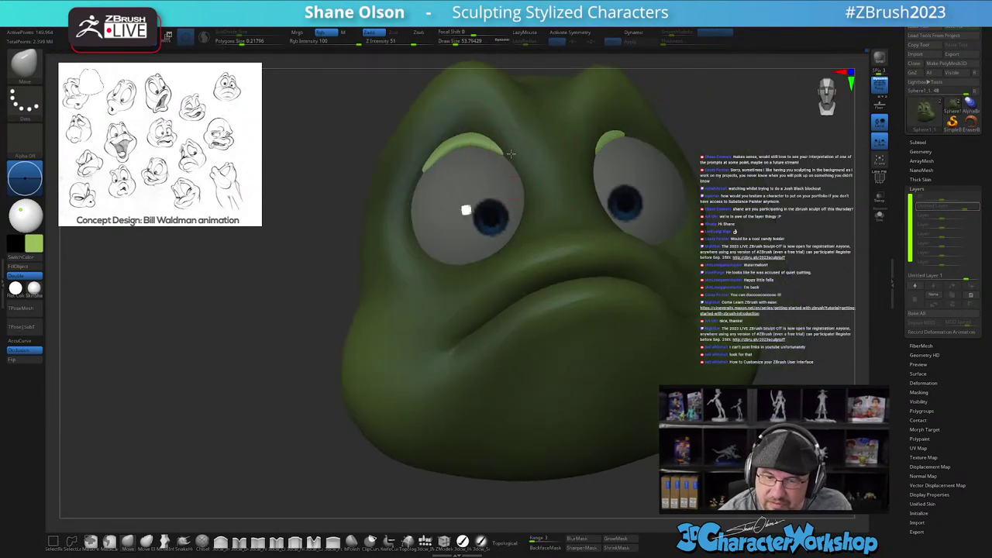
pyautogui.moveTo(484, 130); pyautogui.dragTo(485, 128)
# Step: Pull the inner end of the frog's left upper eyelid down over the eyeball with Move strokes
pyautogui.moveTo(659, 233)
pyautogui.mouseDown(button='right')
pyautogui.moveTo(643, 236)
pyautogui.moveTo(686, 308)
pyautogui.mouseUp(button='right')
pyautogui.moveTo(756, 314); pyautogui.dragTo(621, 234, button='right')
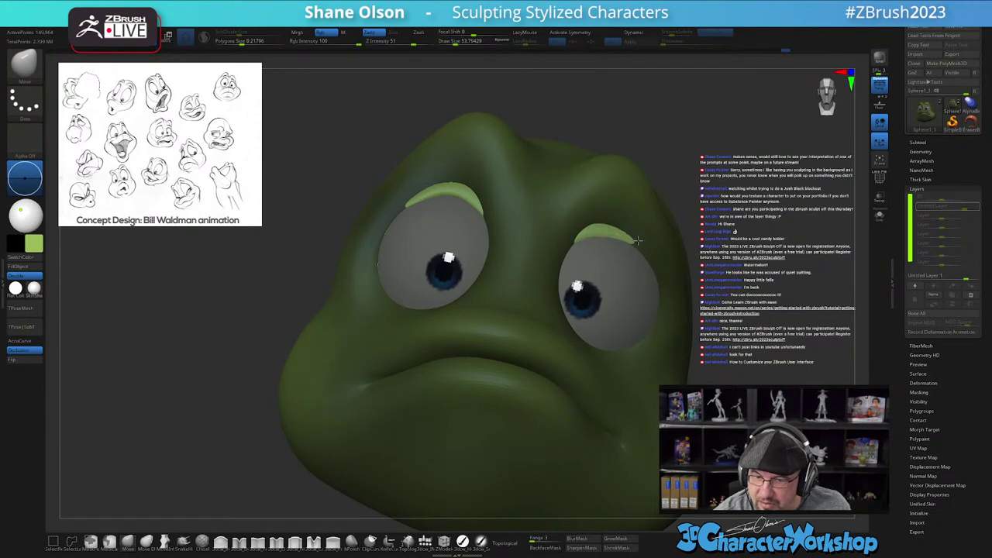
pyautogui.moveTo(643, 232); pyautogui.dragTo(591, 230, button='right')
pyautogui.moveTo(587, 231); pyautogui.dragTo(580, 245)
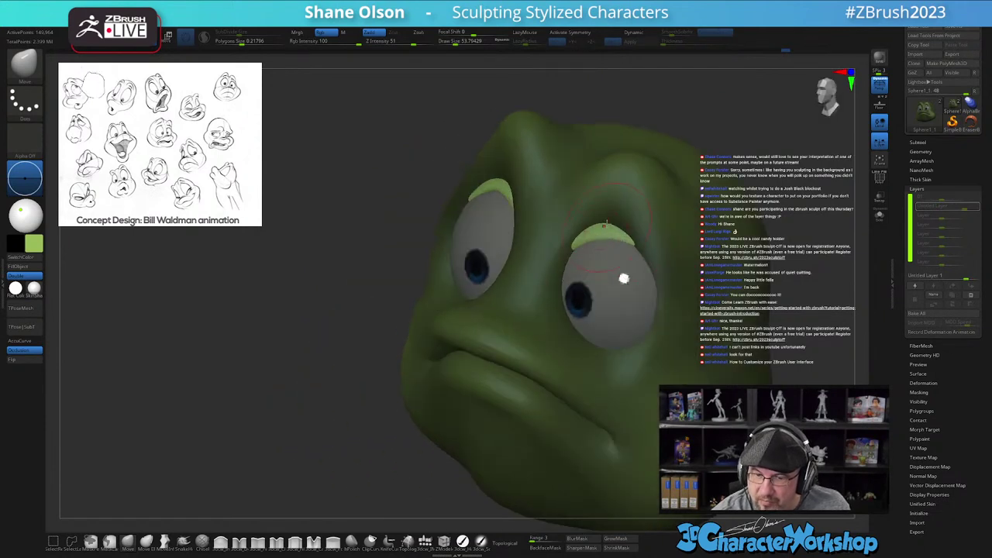
pyautogui.moveTo(624, 212); pyautogui.dragTo(606, 208, button='right')
pyautogui.moveTo(587, 234); pyautogui.dragTo(577, 254)
# Step: Stretch the outer end of the frog's left upper eyelid outward and down along the eyeball's curve
pyautogui.moveTo(572, 249); pyautogui.dragTo(648, 236, button='right')
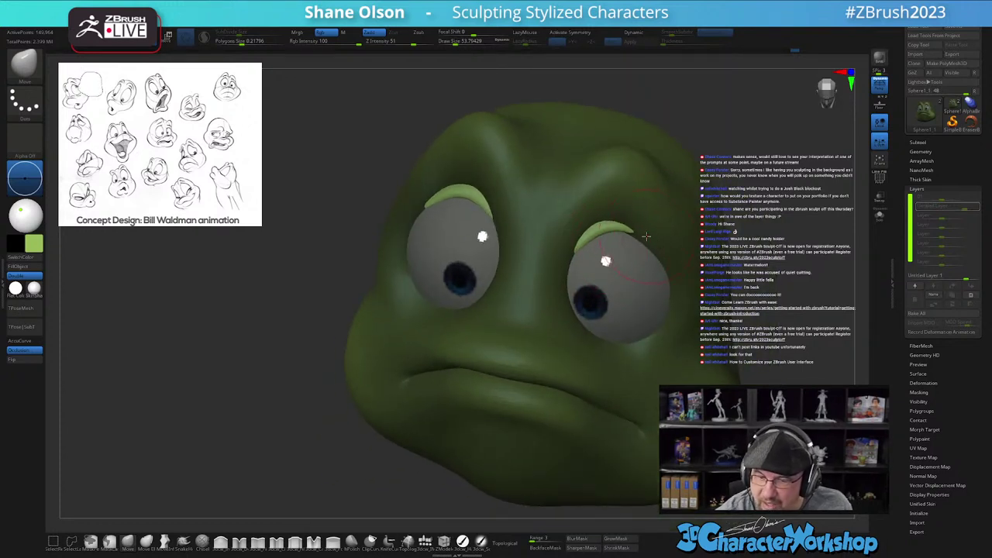
pyautogui.moveTo(645, 237); pyautogui.dragTo(663, 250)
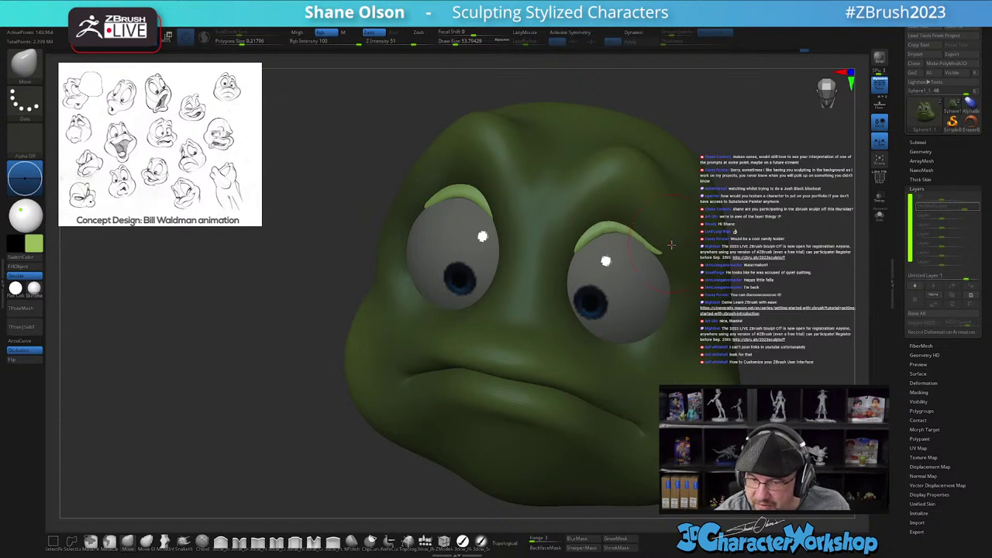
pyautogui.moveTo(671, 241); pyautogui.dragTo(678, 241, button='right')
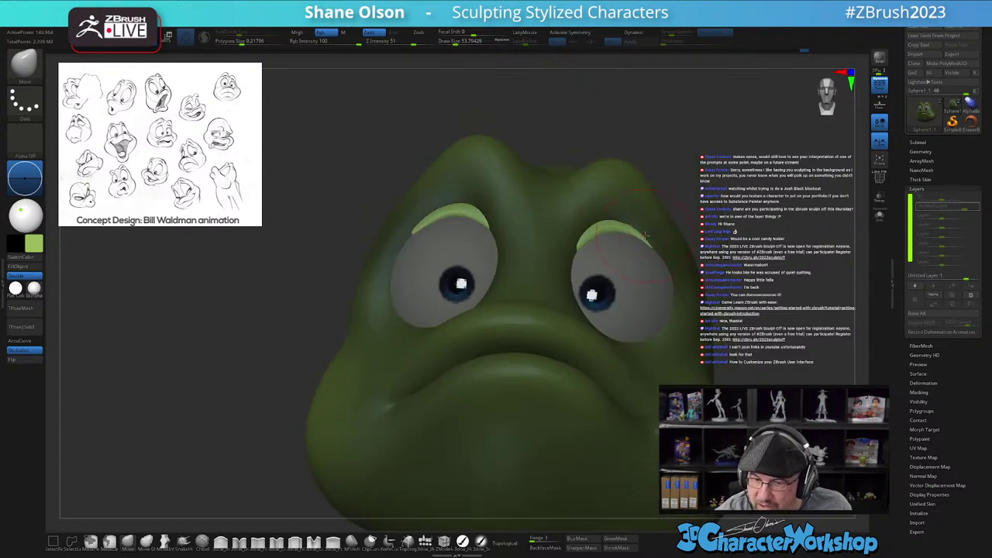
pyautogui.moveTo(661, 224); pyautogui.dragTo(654, 237, button='right')
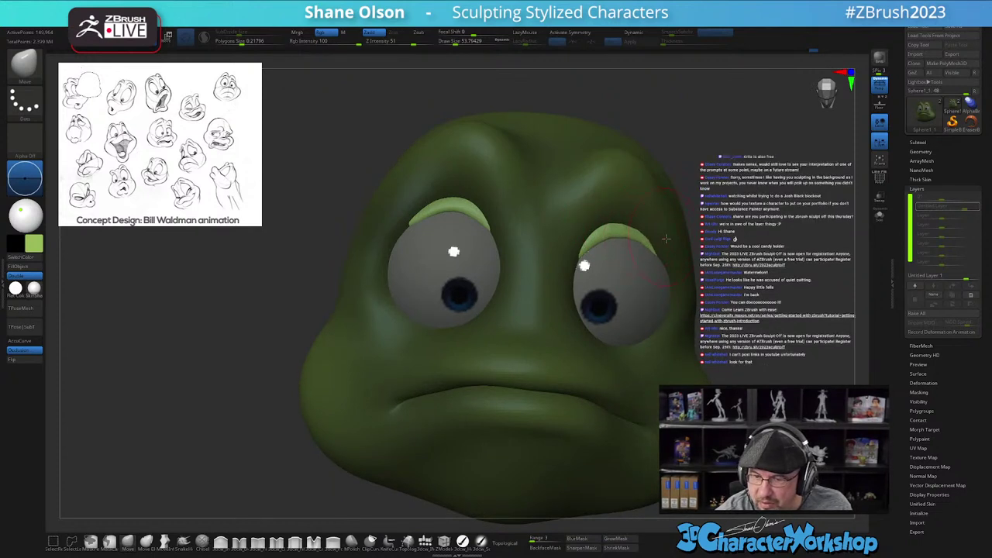
# Step: Clear the mask around the eyelids and raise the mesh by two subdivision levels
pyautogui.moveTo(664, 304); pyautogui.dragTo(665, 268, button='right')
pyautogui.keyDown('ctrl'); pyautogui.moveTo(657, 329); pyautogui.dragTo(652, 285, button='right'); pyautogui.keyUp('ctrl')
pyautogui.moveTo(708, 308); pyautogui.dragTo(697, 290, button='right')
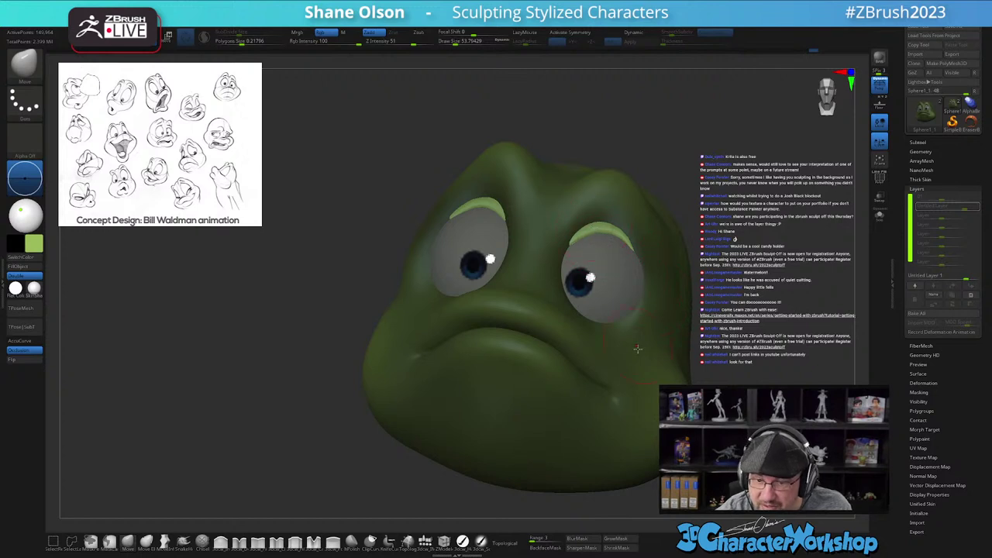
pyautogui.keyDown('ctrl'); pyautogui.moveTo(744, 415); pyautogui.dragTo(742, 421); pyautogui.keyUp('ctrl')
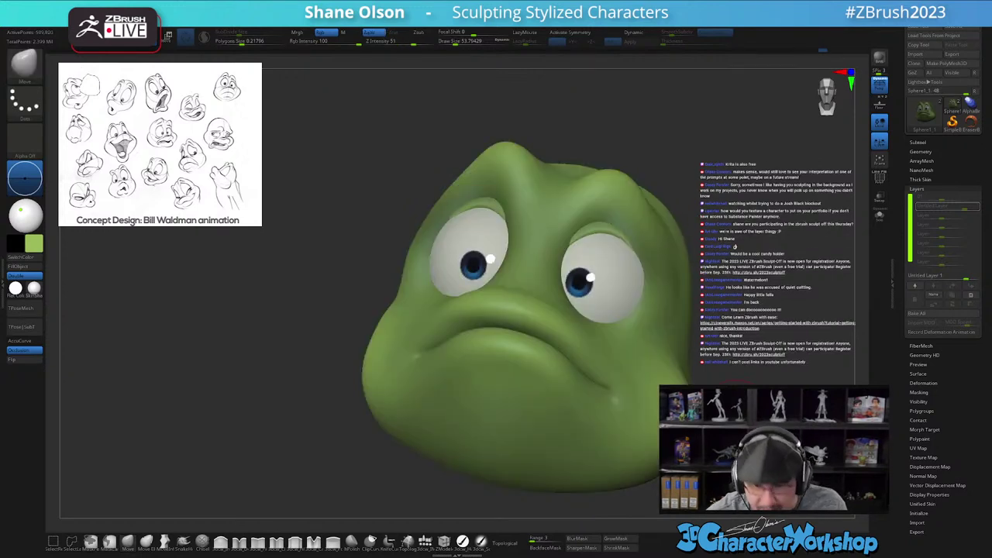
pyautogui.moveTo(673, 381)
pyautogui.mouseDown(button='right')
pyautogui.moveTo(687, 369)
pyautogui.moveTo(676, 377)
pyautogui.mouseUp(button='right')
pyautogui.press('d')
pyautogui.press('d')
pyautogui.keyDown('alt'); pyautogui.moveTo(676, 378); pyautogui.dragTo(667, 343, button='right'); pyautogui.keyUp('alt')
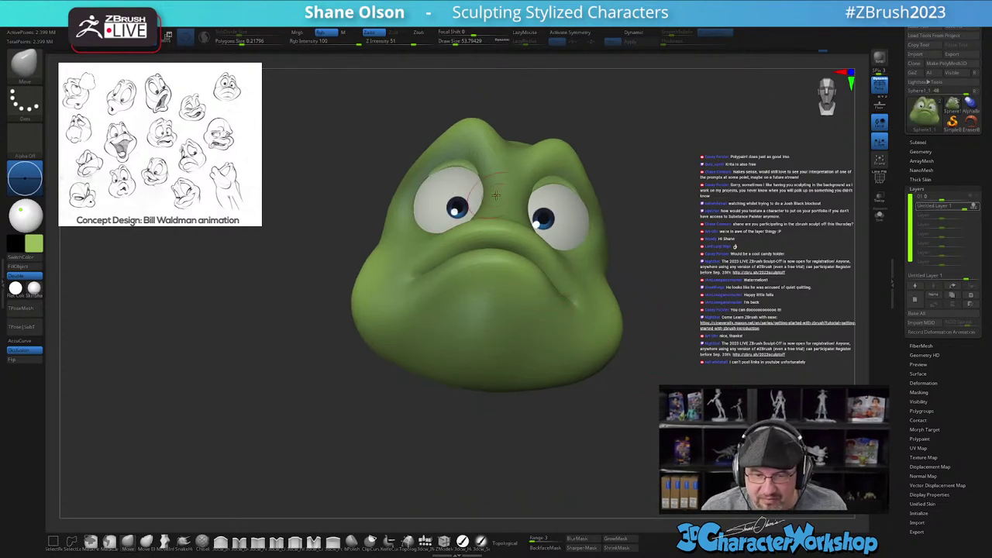
# Step: Mask everything except the frog's right eyeball, reset the gizmo's orientation, and rotate the eye slightly inward and down
pyautogui.moveTo(727, 224)
pyautogui.keyDown('alt'); pyautogui.mouseDown()
pyautogui.moveTo(724, 259)
pyautogui.moveTo(723, 232)
pyautogui.mouseUp(); pyautogui.keyUp('alt')
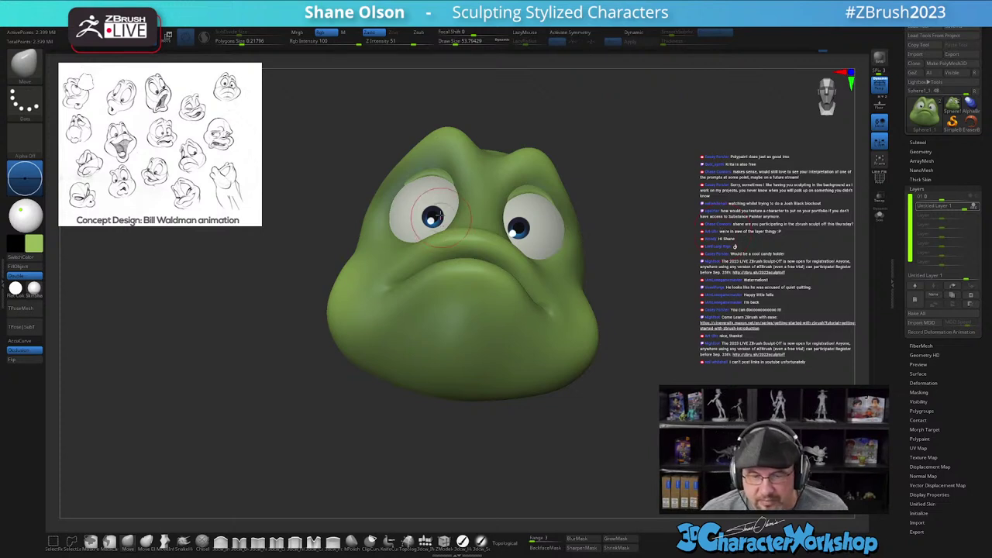
pyautogui.press('w')
pyautogui.keyDown('alt'); pyautogui.click(415, 226); pyautogui.keyUp('alt')
pyautogui.click(443, 163)
pyautogui.click(400, 162)
pyautogui.click(466, 166)
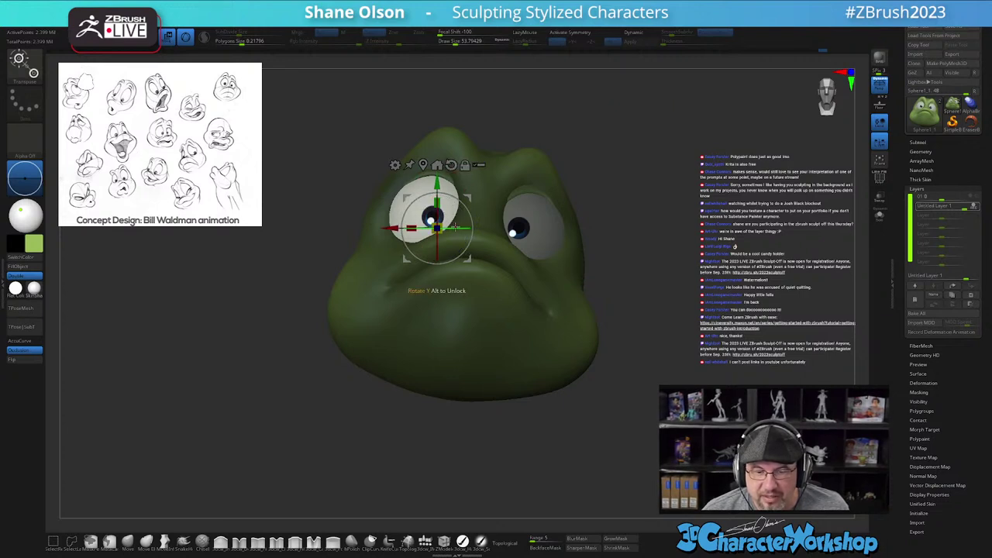
pyautogui.moveTo(440, 217); pyautogui.dragTo(440, 220)
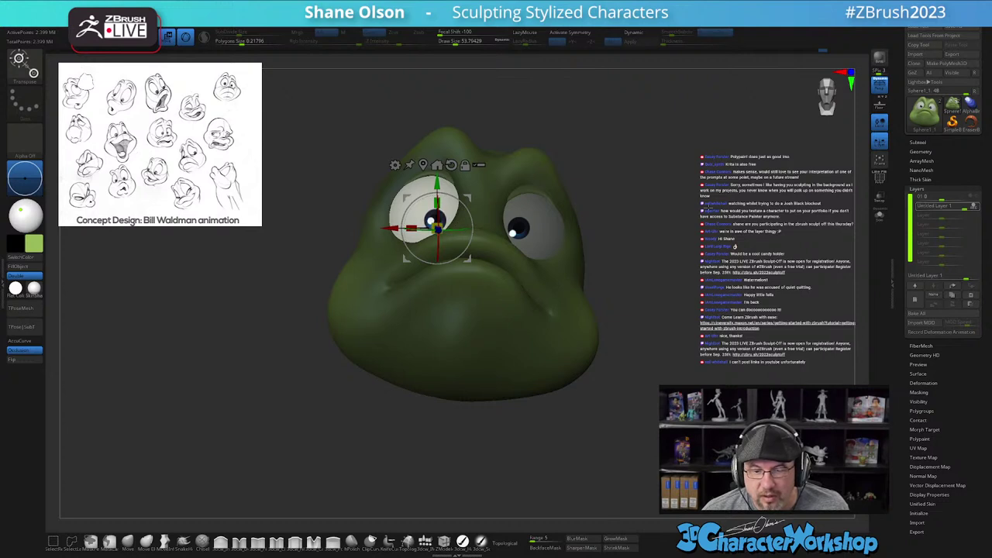
# Step: Isolate the frog's left eyeball, reset the gizmo's orientation, rotate the eye slightly downward, and clear the mask
pyautogui.keyDown('ctrl'); pyautogui.click(542, 228); pyautogui.keyUp('ctrl')
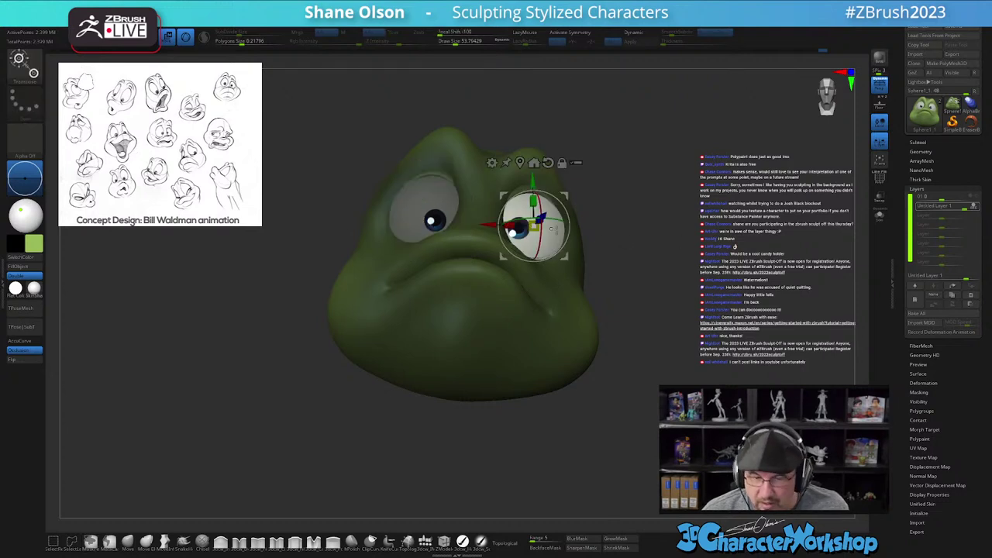
pyautogui.click(548, 162)
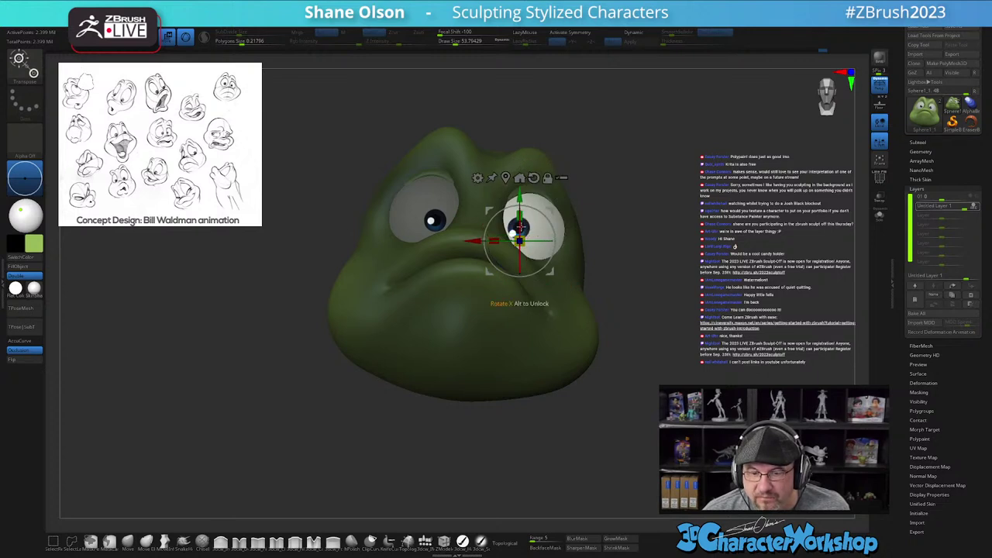
pyautogui.moveTo(520, 226); pyautogui.dragTo(538, 242)
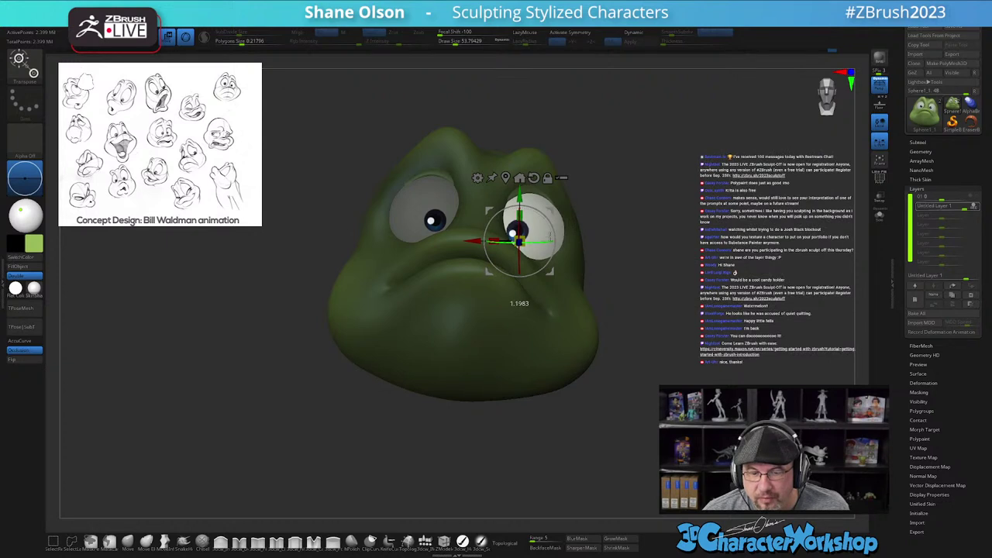
pyautogui.keyDown('ctrl'); pyautogui.moveTo(675, 226); pyautogui.dragTo(734, 259); pyautogui.keyUp('ctrl')
pyautogui.press('q')
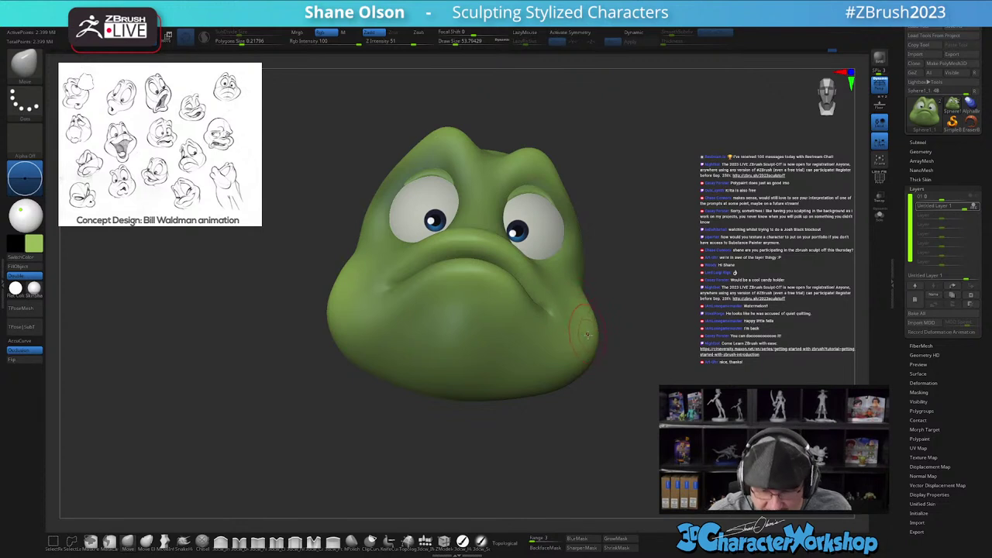
# Step: Enlarge the Move brush to about 187 and reshape the frog's left cheek so it bulges higher and farther outward
pyautogui.press('w')
pyautogui.press('q')
pyautogui.press('s')
pyautogui.moveTo(578, 324); pyautogui.dragTo(594, 281)
pyautogui.press('s')
pyautogui.moveTo(585, 365)
pyautogui.mouseDown()
pyautogui.moveTo(526, 365)
pyautogui.moveTo(609, 376)
pyautogui.mouseUp()
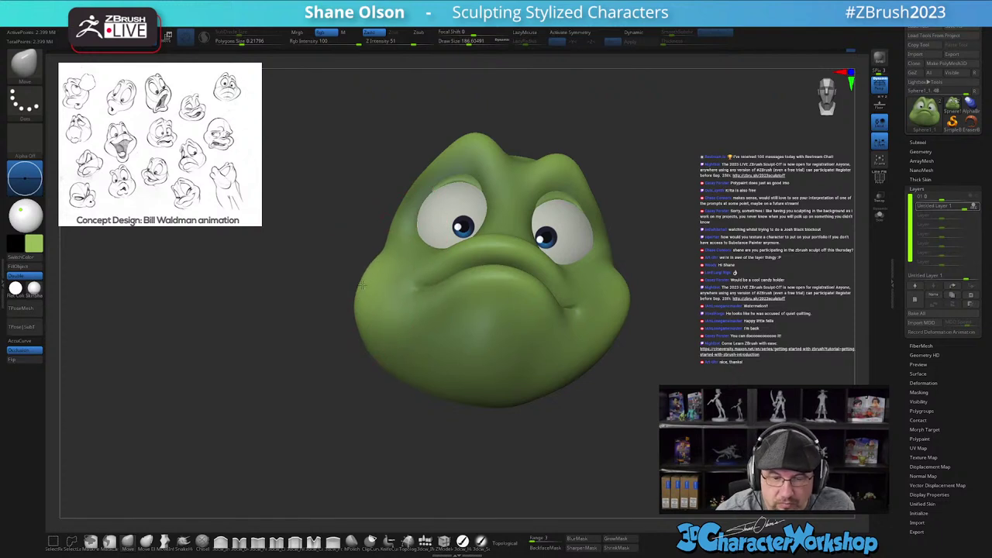
# Step: Round out the frog's right cheek and jaw with broad Move strokes, enlarging the brush to about 212
pyautogui.moveTo(369, 269); pyautogui.dragTo(421, 307, button='right')
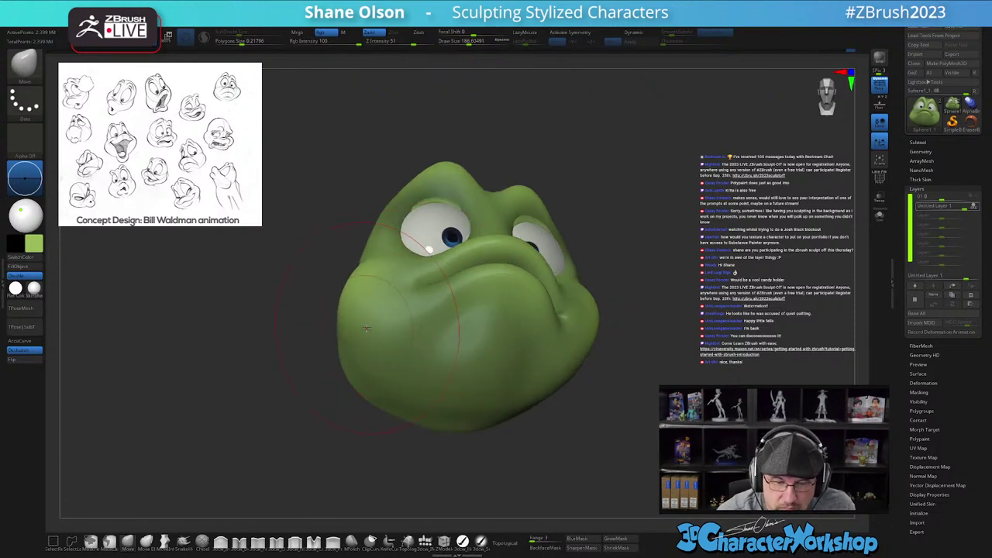
pyautogui.moveTo(601, 425)
pyautogui.mouseDown()
pyautogui.moveTo(569, 441)
pyautogui.moveTo(560, 462)
pyautogui.mouseUp()
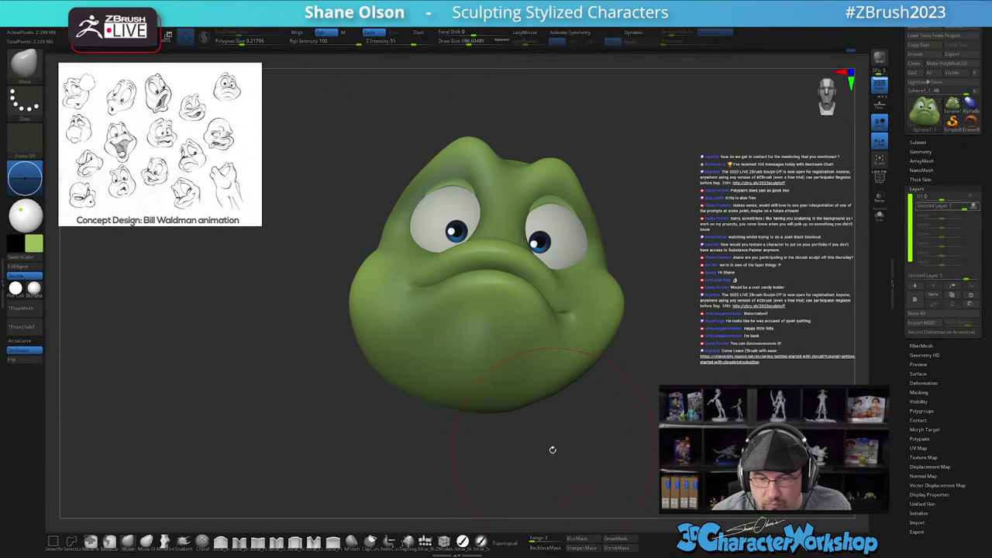
pyautogui.keyDown('alt'); pyautogui.moveTo(403, 400); pyautogui.dragTo(411, 428); pyautogui.keyUp('alt')
pyautogui.moveTo(373, 329); pyautogui.dragTo(381, 328)
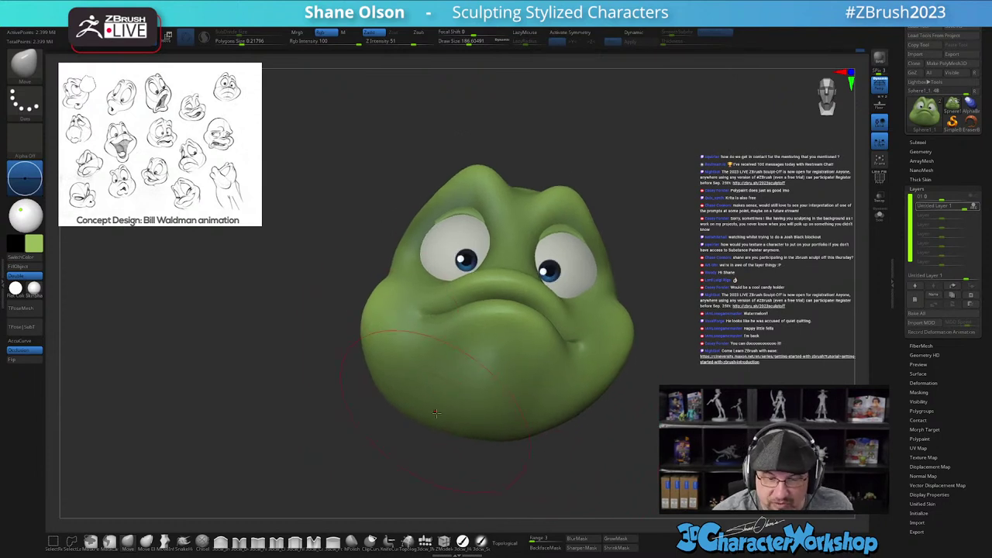
pyautogui.moveTo(380, 397)
pyautogui.mouseDown()
pyautogui.moveTo(402, 389)
pyautogui.moveTo(415, 364)
pyautogui.moveTo(437, 373)
pyautogui.mouseUp()
pyautogui.press('s')
pyautogui.keyDown('alt'); pyautogui.moveTo(436, 345); pyautogui.dragTo(408, 373, button='right'); pyautogui.keyUp('alt')
pyautogui.moveTo(352, 386); pyautogui.dragTo(361, 382)
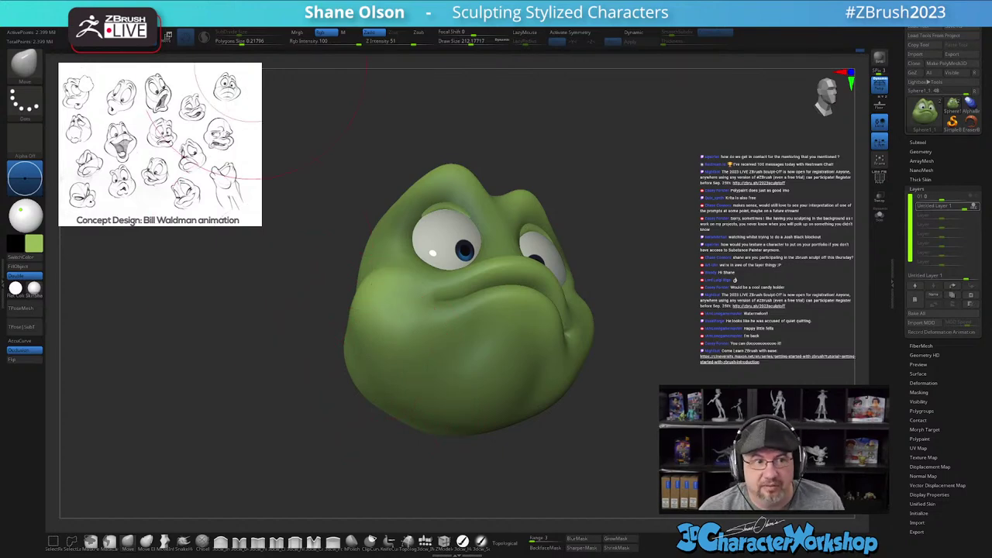
# Step: Switch to the web browser, view the contact page of 3dcharacterworkshop.com, and return to ZBrush
pyautogui.hotkey('alt', 'Tab')
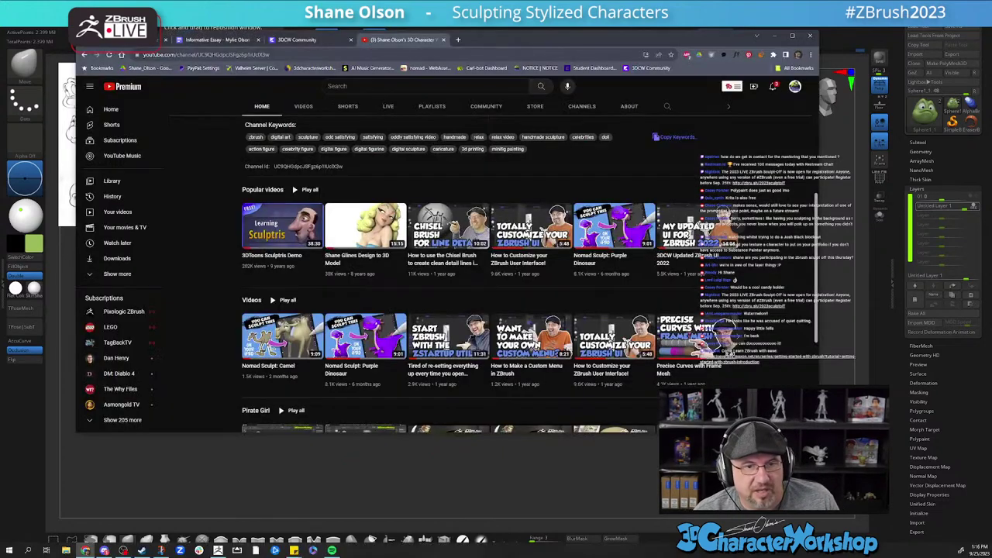
pyautogui.click(459, 42)
pyautogui.write('3dcharacterworkshop.com')
pyautogui.press('Return')
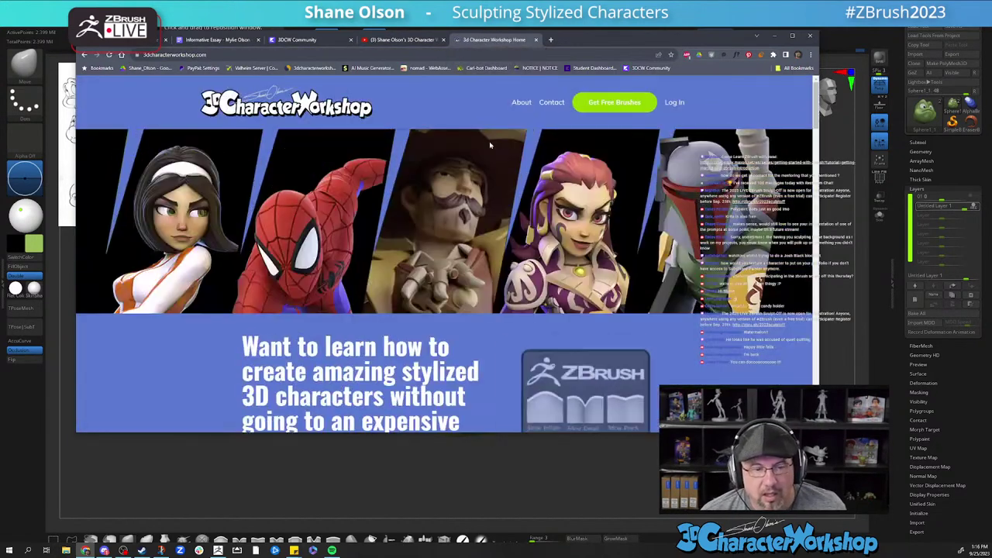
pyautogui.click(551, 104)
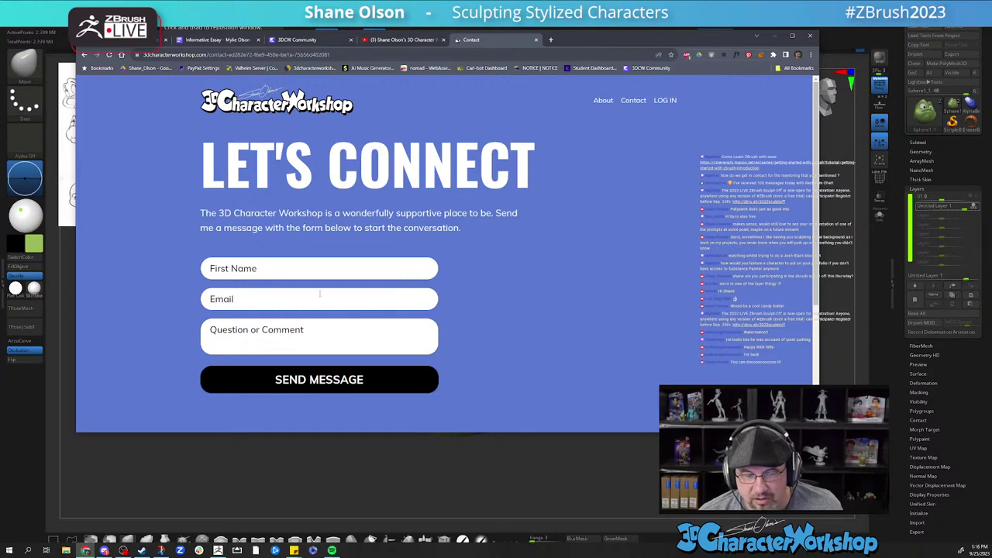
pyautogui.click(537, 42)
pyautogui.hotkey('alt', 'Tab')
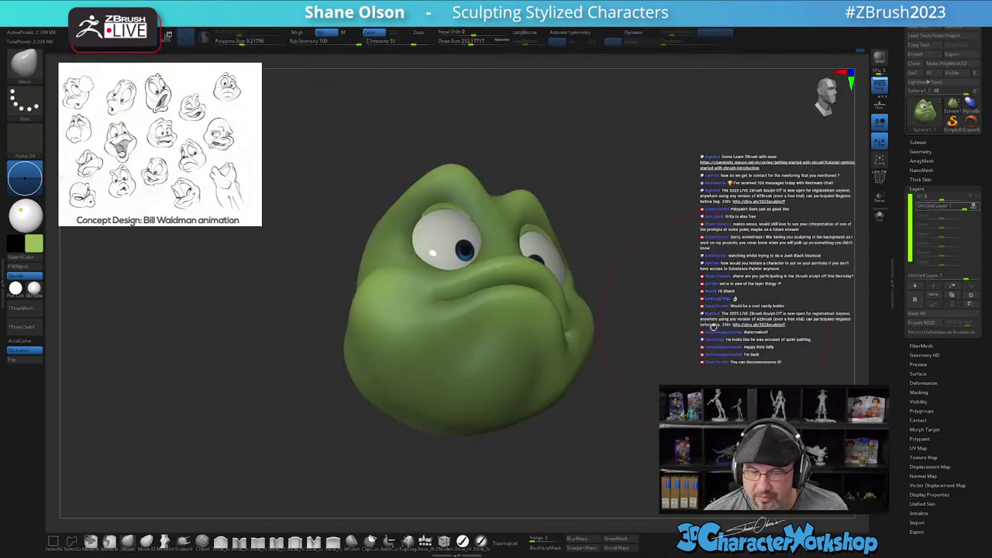
# Step: Reduce the Move brush to about 132 for the frog's left cheek and smooth the area around the left mouth corner
pyautogui.moveTo(713, 328); pyautogui.dragTo(610, 409)
pyautogui.moveTo(617, 374)
pyautogui.mouseDown()
pyautogui.moveTo(616, 401)
pyautogui.moveTo(598, 405)
pyautogui.moveTo(611, 405)
pyautogui.mouseUp()
pyautogui.press('s')
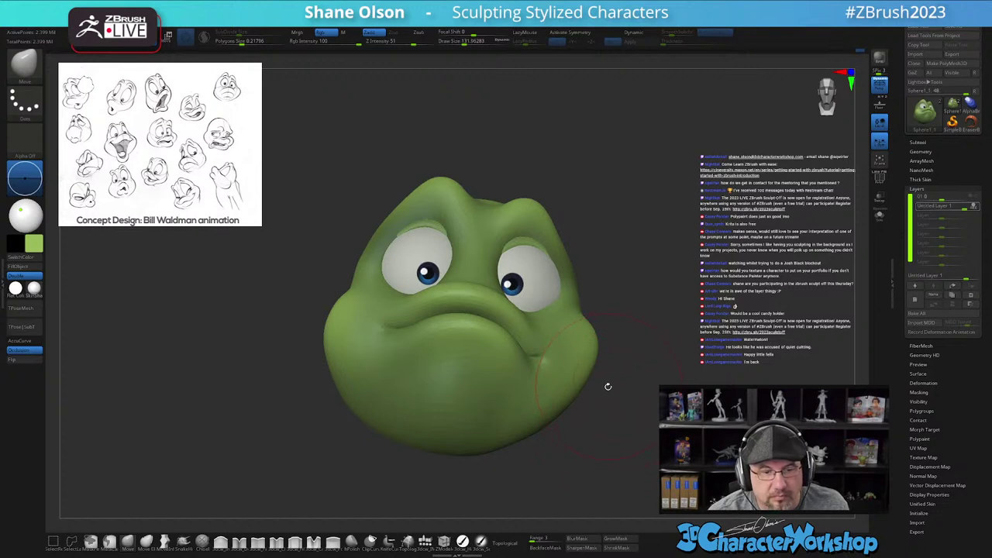
pyautogui.press('s')
pyautogui.moveTo(556, 372); pyautogui.dragTo(547, 371)
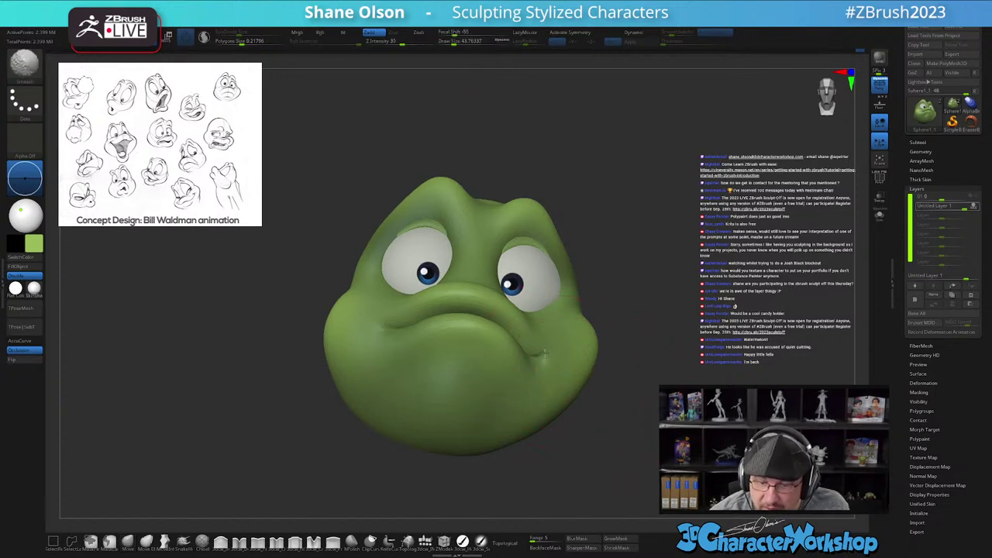
# Step: Pull the frog's left mouth corner downward with a small Move brush of about size 27
pyautogui.click(128, 543)
pyautogui.moveTo(652, 422); pyautogui.dragTo(609, 421)
pyautogui.press('s')
pyautogui.moveTo(549, 367); pyautogui.dragTo(547, 366)
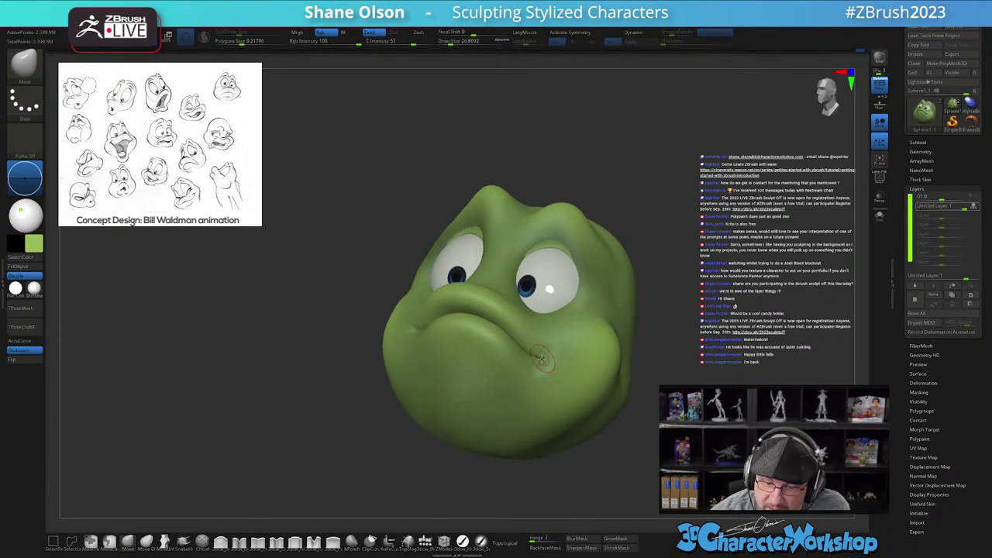
pyautogui.moveTo(637, 418); pyautogui.dragTo(680, 417)
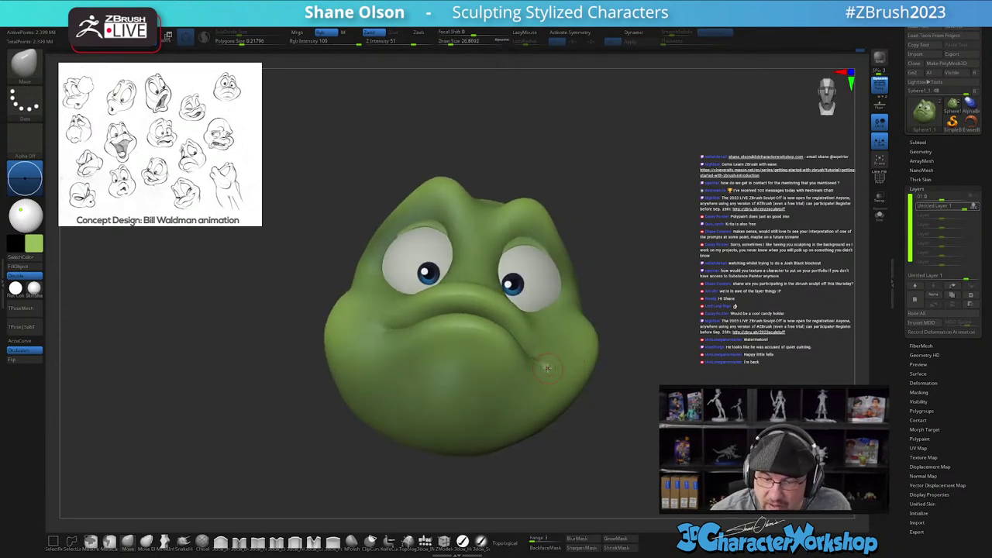
# Step: Enlarge the Move brush to about 54 and refine the creases at both corners of the frog's mouth
pyautogui.press('s')
pyautogui.moveTo(547, 369); pyautogui.dragTo(552, 366)
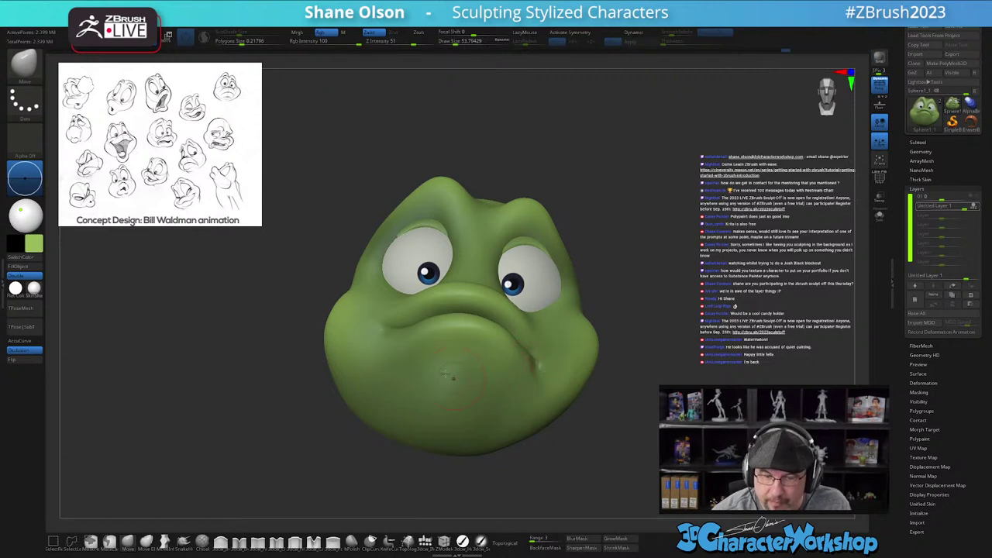
pyautogui.moveTo(383, 326); pyautogui.dragTo(379, 330)
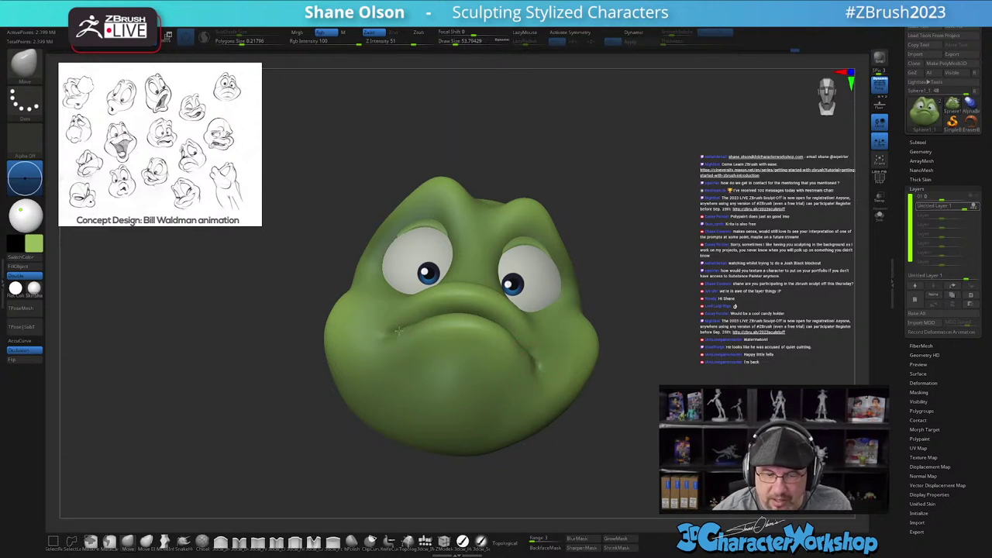
pyautogui.press('s')
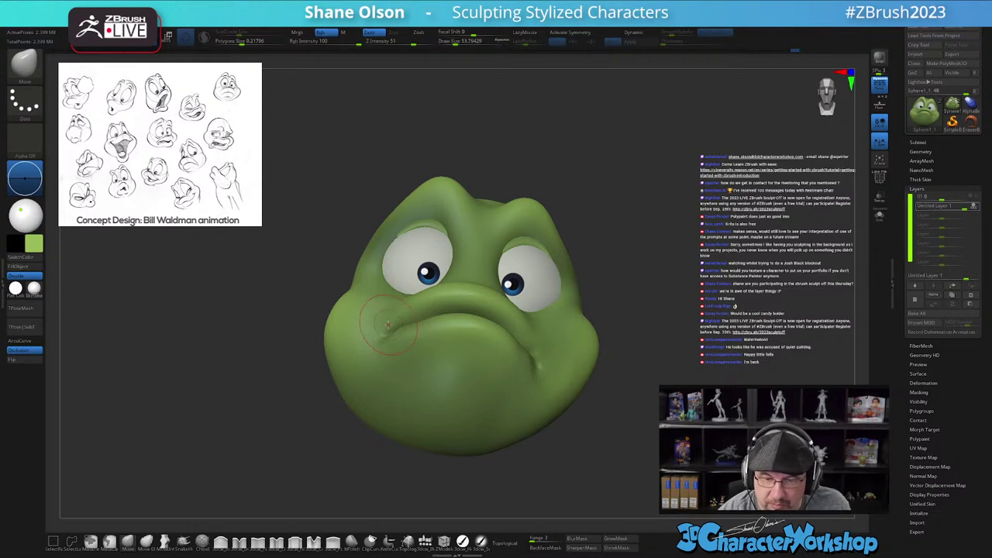
# Step: Smooth and nudge the crease at the frog's left mouth corner and the cheek beside it with a Move brush of about size 71
pyautogui.moveTo(388, 326); pyautogui.dragTo(367, 317, button='right')
pyautogui.keyDown('shift'); pyautogui.moveTo(549, 369); pyautogui.dragTo(539, 360); pyautogui.keyUp('shift')
pyautogui.moveTo(543, 339); pyautogui.dragTo(525, 343, button='right')
pyautogui.moveTo(524, 343); pyautogui.dragTo(518, 339)
pyautogui.moveTo(538, 351); pyautogui.dragTo(542, 371, button='right')
pyautogui.moveTo(542, 369)
pyautogui.keyDown('shift'); pyautogui.mouseDown()
pyautogui.moveTo(547, 355)
pyautogui.moveTo(536, 368)
pyautogui.mouseUp(); pyautogui.keyUp('shift')
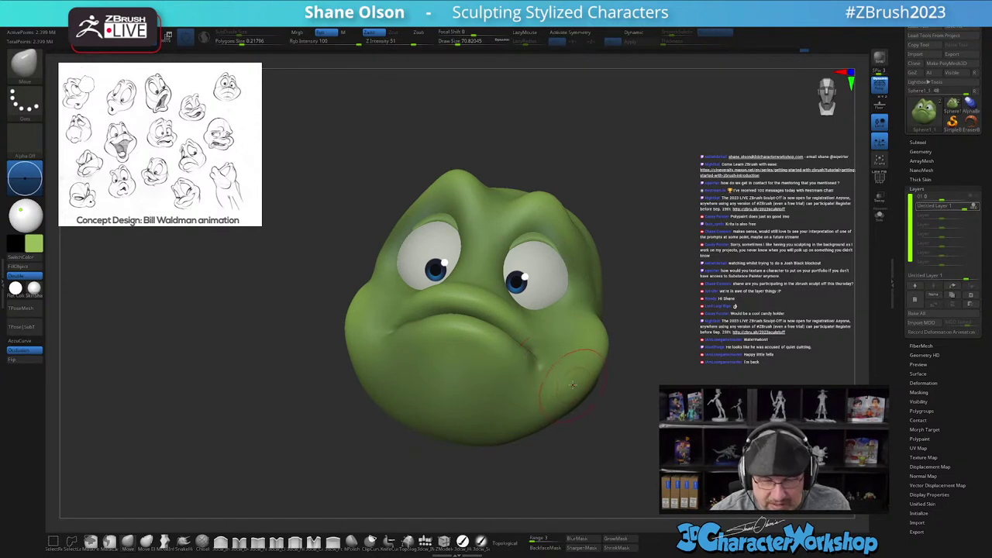
pyautogui.moveTo(574, 387); pyautogui.dragTo(560, 394, button='right')
pyautogui.keyDown('shift'); pyautogui.moveTo(576, 382); pyautogui.dragTo(568, 408); pyautogui.keyUp('shift')
# Step: Drop the frog head three subdivision levels and smooth both mouth corners
pyautogui.hotkey('shift', 'd')
pyautogui.hotkey('shift', 'd')
pyautogui.hotkey('shift', 'd')
pyautogui.keyDown('shift'); pyautogui.moveTo(551, 365); pyautogui.dragTo(537, 360); pyautogui.keyUp('shift')
pyautogui.moveTo(434, 361); pyautogui.dragTo(440, 361, button='right')
pyautogui.keyDown('shift'); pyautogui.moveTo(389, 343); pyautogui.dragTo(391, 329); pyautogui.keyUp('shift')
pyautogui.moveTo(435, 383)
pyautogui.mouseDown(button='right')
pyautogui.moveTo(552, 391)
pyautogui.moveTo(594, 380)
pyautogui.moveTo(553, 375)
pyautogui.mouseUp(button='right')
# Step: Inflate the crease at the frog's left mouth corner with an Inflate brush of about size 77, smoothing the lips and both corners
pyautogui.click(237, 544)
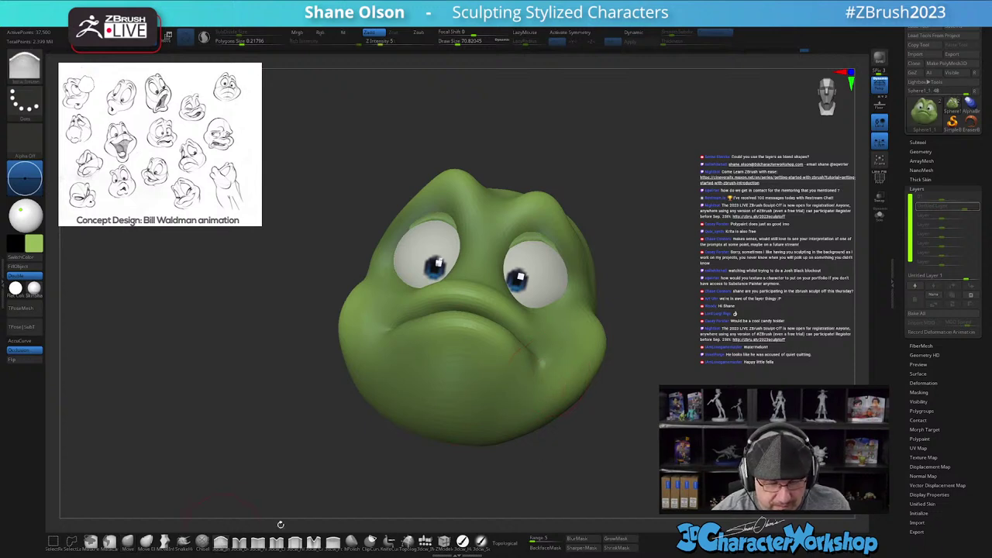
pyautogui.moveTo(521, 338); pyautogui.dragTo(546, 358)
pyautogui.moveTo(547, 355); pyautogui.dragTo(559, 346, button='right')
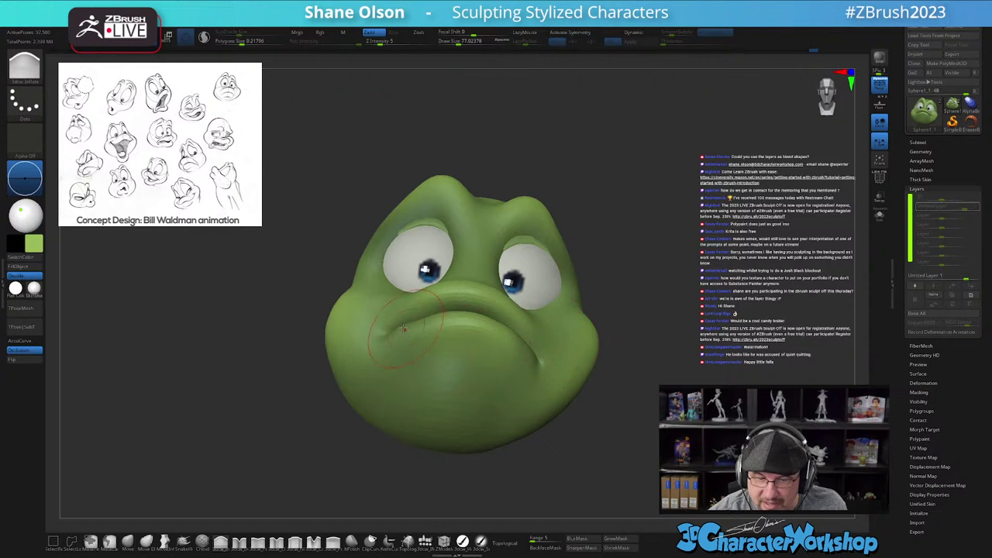
pyautogui.moveTo(459, 326); pyautogui.dragTo(480, 328, button='right')
pyautogui.keyDown('shift'); pyautogui.moveTo(406, 343); pyautogui.dragTo(453, 327); pyautogui.keyUp('shift')
pyautogui.moveTo(453, 327); pyautogui.dragTo(542, 349, button='right')
pyautogui.keyDown('shift'); pyautogui.moveTo(538, 369); pyautogui.dragTo(545, 372); pyautogui.keyUp('shift')
pyautogui.moveTo(616, 397); pyautogui.dragTo(570, 403, button='right')
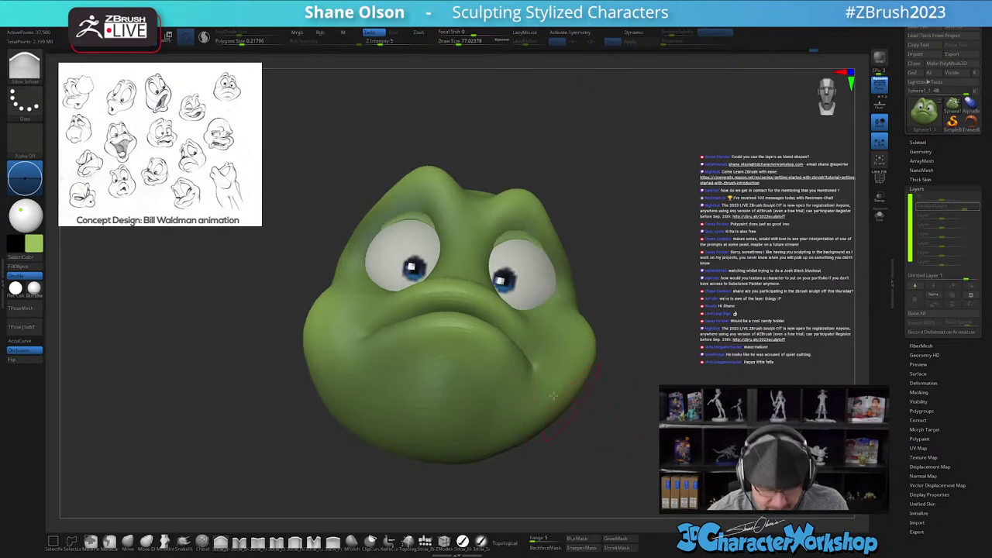
pyautogui.moveTo(404, 328)
pyautogui.keyDown('shift'); pyautogui.mouseDown()
pyautogui.moveTo(401, 319)
pyautogui.moveTo(437, 313)
pyautogui.mouseUp(); pyautogui.keyUp('shift')
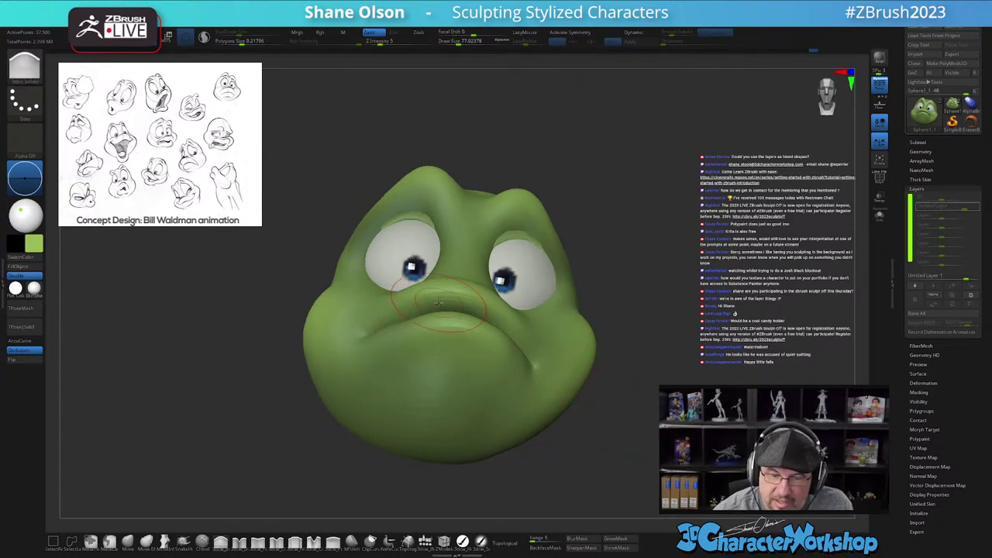
# Step: Lift the frog's right upper lip slightly with the Move brush and return the head to its highest subdivision level
pyautogui.click(129, 543)
pyautogui.moveTo(406, 328); pyautogui.dragTo(410, 322)
pyautogui.moveTo(632, 411)
pyautogui.mouseDown()
pyautogui.moveTo(604, 349)
pyautogui.moveTo(598, 407)
pyautogui.mouseUp()
pyautogui.press('d')
pyautogui.press('d')
pyautogui.press('d')
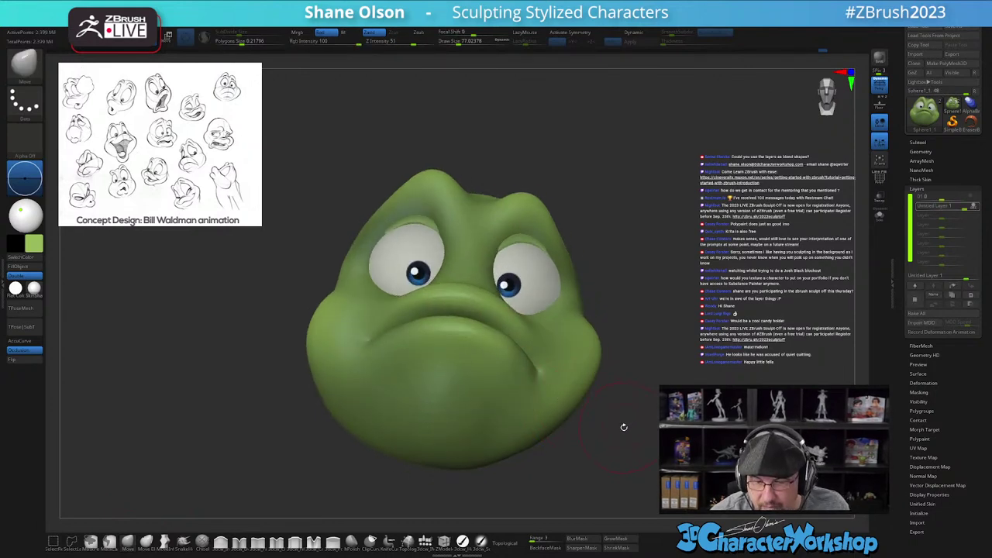
pyautogui.keyDown('alt'); pyautogui.moveTo(657, 436); pyautogui.dragTo(642, 427); pyautogui.keyUp('alt')
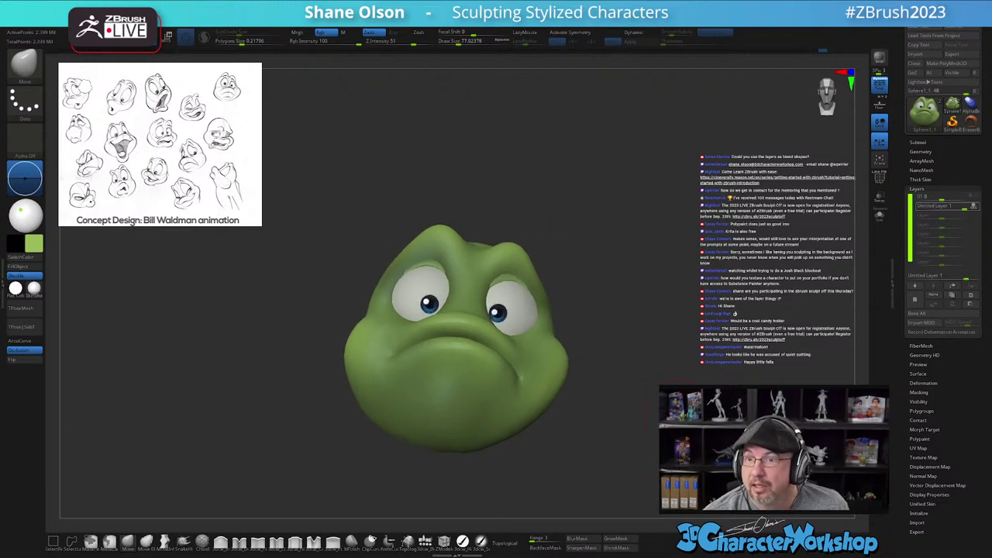
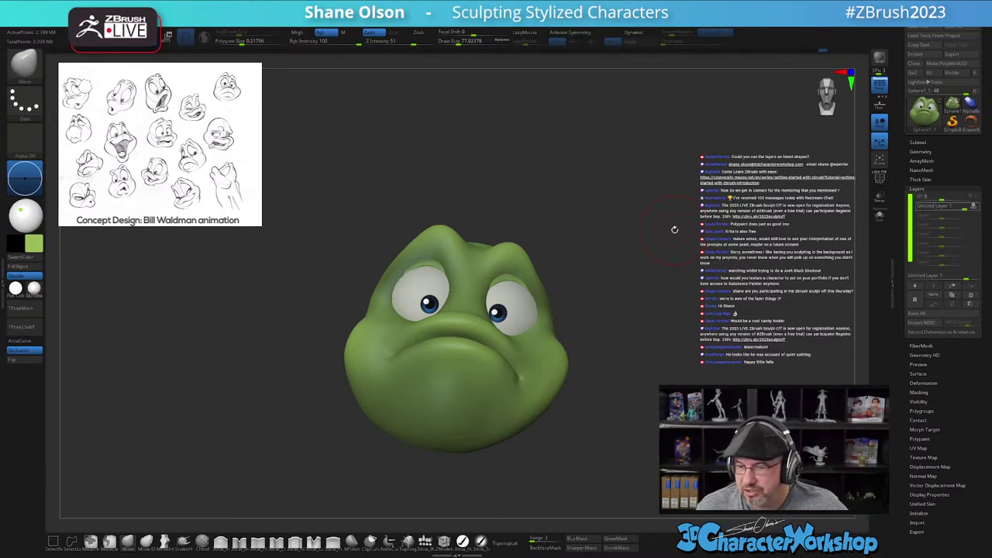
# Step: Enlarge the Move brush to about 217 and reshape the frog's lower right cheek and jaw
pyautogui.press('s')
pyautogui.moveTo(355, 425)
pyautogui.mouseDown()
pyautogui.moveTo(371, 422)
pyautogui.moveTo(361, 439)
pyautogui.moveTo(329, 445)
pyautogui.mouseUp()
pyautogui.press('s')
pyautogui.press('s')
pyautogui.click(359, 447)
pyautogui.moveTo(597, 390); pyautogui.dragTo(674, 349)
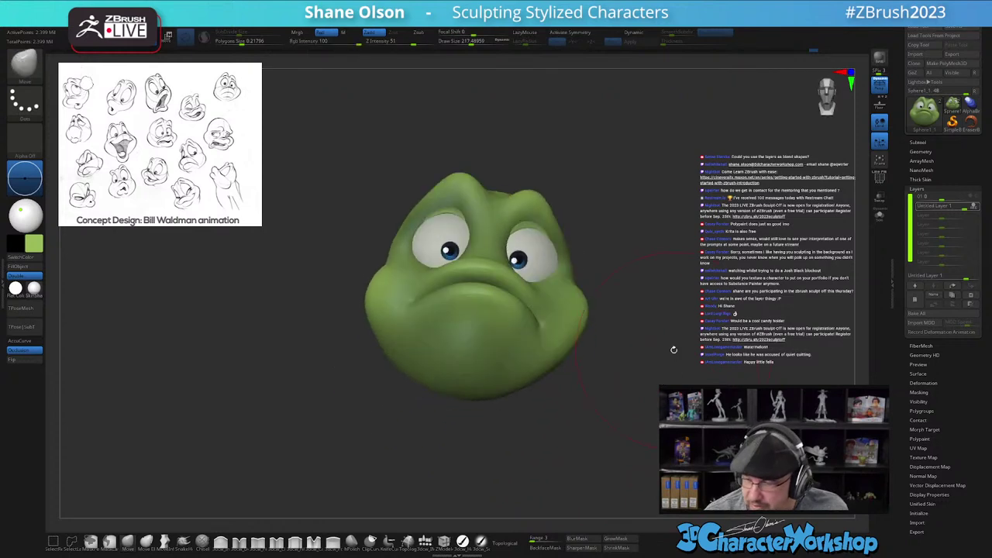
# Step: Refine the frog's left cheek from the side with the Move brush, reducing its size to about 119
pyautogui.moveTo(578, 387)
pyautogui.mouseDown()
pyautogui.moveTo(572, 423)
pyautogui.moveTo(557, 375)
pyautogui.moveTo(475, 373)
pyautogui.mouseUp()
pyautogui.press('s')
pyautogui.moveTo(545, 370); pyautogui.dragTo(546, 355)
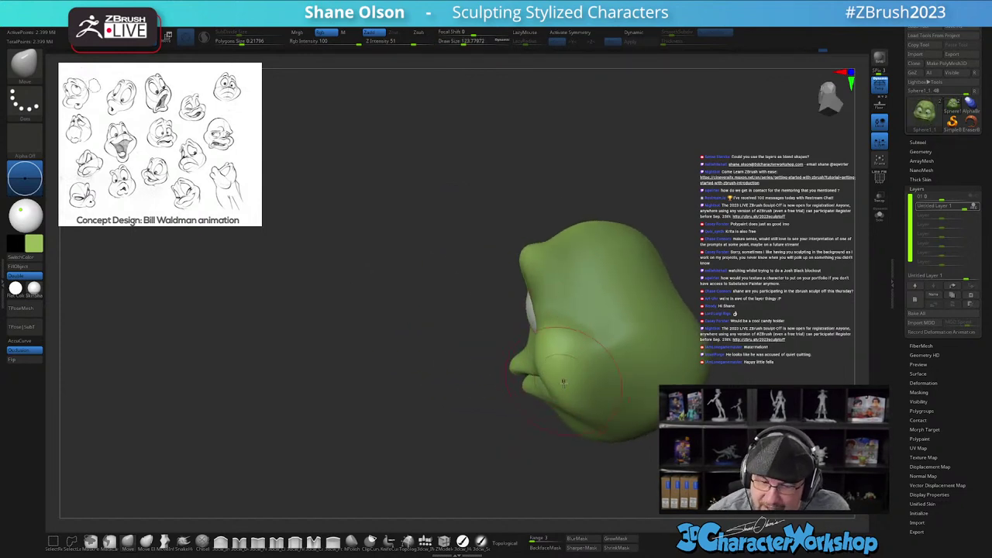
pyautogui.moveTo(589, 380)
pyautogui.mouseDown(button='right')
pyautogui.moveTo(552, 380)
pyautogui.moveTo(690, 383)
pyautogui.moveTo(620, 372)
pyautogui.moveTo(729, 368)
pyautogui.moveTo(589, 378)
pyautogui.mouseUp(button='right')
pyautogui.press('[')
pyautogui.press('[')
pyautogui.press('[')
pyautogui.moveTo(611, 424)
pyautogui.mouseDown()
pyautogui.moveTo(582, 459)
pyautogui.moveTo(577, 443)
pyautogui.mouseUp()
pyautogui.moveTo(656, 457)
pyautogui.keyDown('alt'); pyautogui.mouseDown(button='right')
pyautogui.moveTo(629, 379)
pyautogui.moveTo(609, 397)
pyautogui.mouseUp(button='right'); pyautogui.keyUp('alt')
pyautogui.press('s')
pyautogui.moveTo(532, 369); pyautogui.dragTo(534, 369)
pyautogui.moveTo(657, 423)
pyautogui.mouseDown()
pyautogui.moveTo(591, 435)
pyautogui.moveTo(592, 448)
pyautogui.mouseUp()
pyautogui.moveTo(643, 422); pyautogui.dragTo(601, 458)
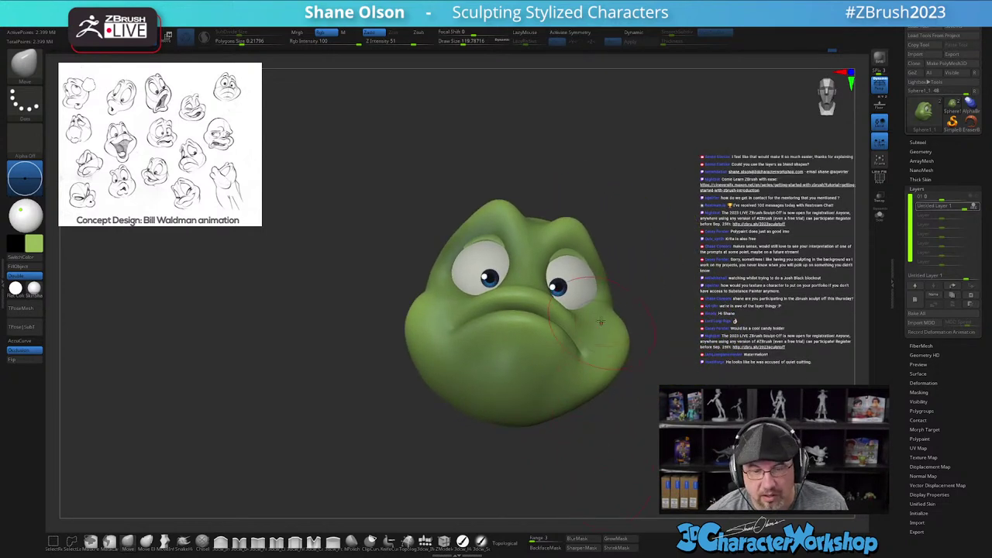
# Step: Adjust the head's silhouette around the brow and both cheeks with a large Move brush of about size 344
pyautogui.press('s')
pyautogui.moveTo(629, 279)
pyautogui.keyDown('alt'); pyautogui.mouseDown()
pyautogui.moveTo(613, 292)
pyautogui.moveTo(635, 301)
pyautogui.mouseUp(); pyautogui.keyUp('alt')
pyautogui.press('s')
pyautogui.moveTo(458, 265)
pyautogui.mouseDown()
pyautogui.moveTo(466, 265)
pyautogui.moveTo(458, 248)
pyautogui.mouseUp()
pyautogui.moveTo(574, 271); pyautogui.dragTo(570, 278)
pyautogui.moveTo(590, 353); pyautogui.dragTo(587, 353)
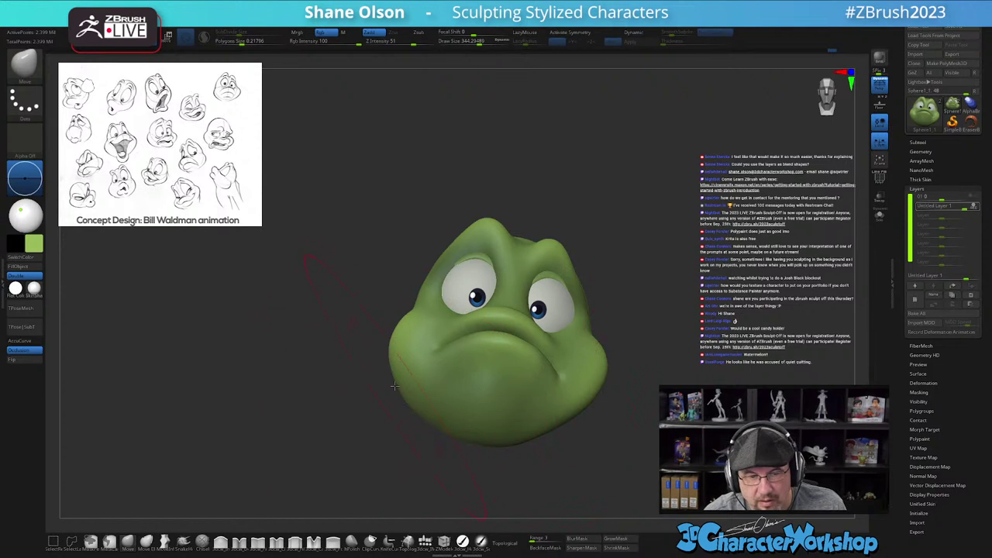
pyautogui.moveTo(394, 374); pyautogui.dragTo(391, 373)
# Step: Reduce the Move brush to about 140 and adjust the shapes above the frog's eyes
pyautogui.press('s')
pyautogui.moveTo(487, 253)
pyautogui.mouseDown()
pyautogui.moveTo(468, 257)
pyautogui.moveTo(570, 289)
pyautogui.mouseUp()
pyautogui.press('s')
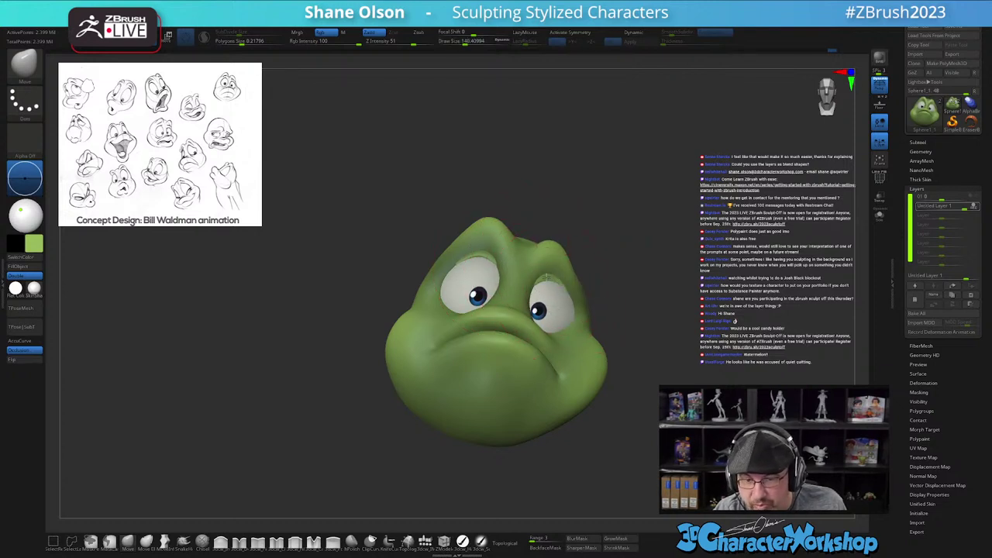
pyautogui.moveTo(603, 299)
pyautogui.mouseDown(button='right')
pyautogui.moveTo(582, 299)
pyautogui.moveTo(603, 271)
pyautogui.moveTo(591, 263)
pyautogui.mouseUp(button='right')
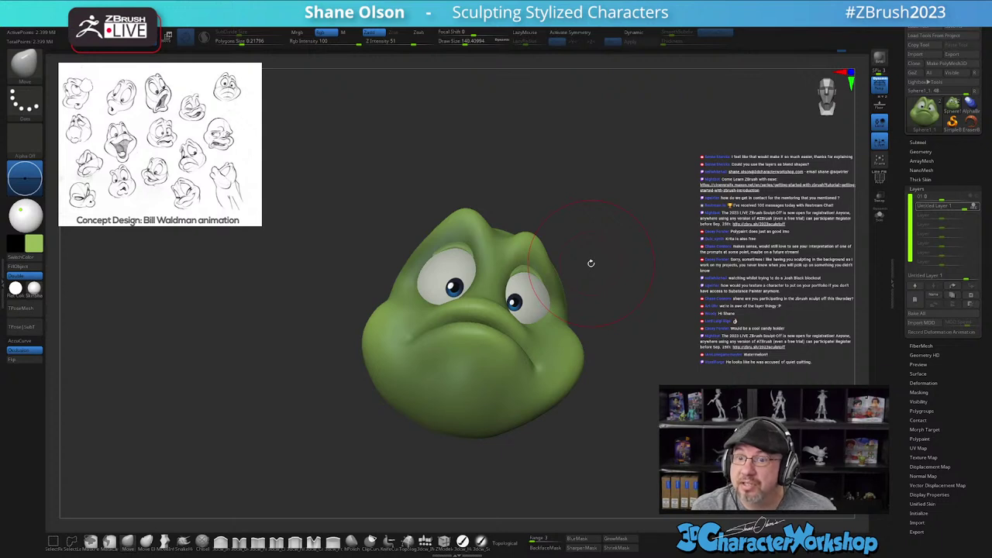
# Step: Enlarge the Move brush to about 201 and push in the back of the frog's head
pyautogui.moveTo(688, 256)
pyautogui.mouseDown()
pyautogui.moveTo(576, 258)
pyautogui.moveTo(592, 261)
pyautogui.moveTo(638, 228)
pyautogui.mouseUp()
pyautogui.moveTo(435, 197); pyautogui.dragTo(473, 199)
pyautogui.press('s')
pyautogui.click(400, 262)
pyautogui.moveTo(394, 259); pyautogui.dragTo(405, 263)
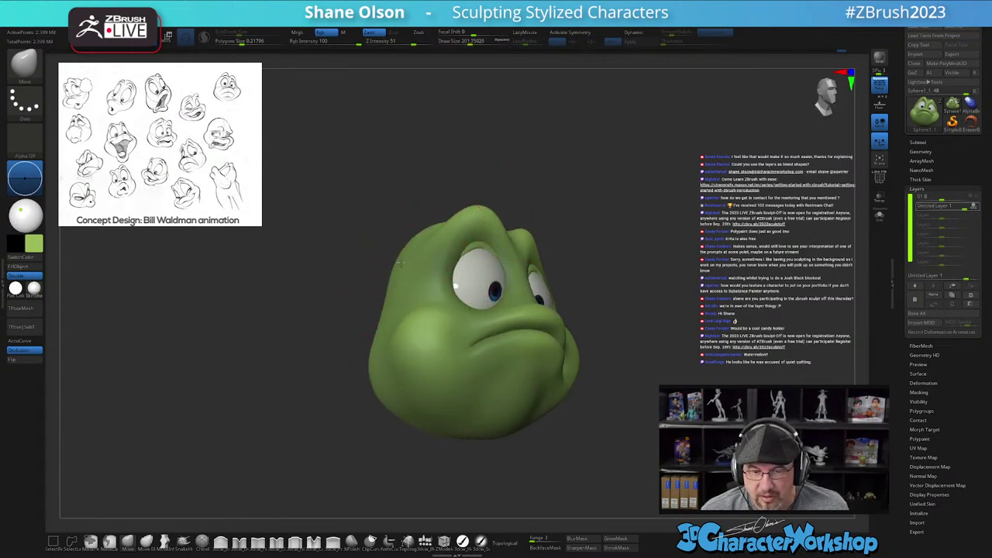
pyautogui.moveTo(721, 249); pyautogui.dragTo(639, 248)
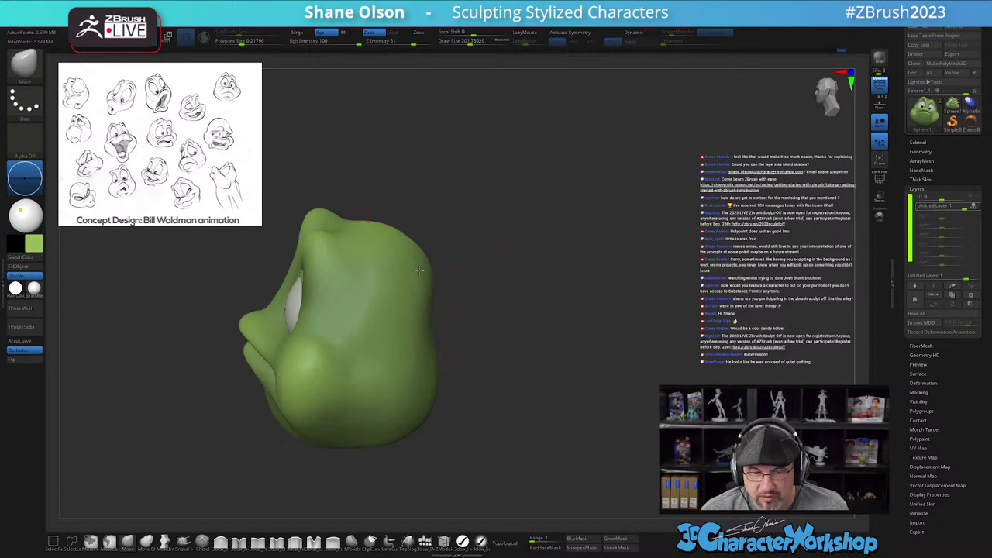
pyautogui.moveTo(426, 261); pyautogui.dragTo(413, 265)
pyautogui.moveTo(550, 279)
pyautogui.mouseDown()
pyautogui.moveTo(586, 274)
pyautogui.moveTo(606, 321)
pyautogui.mouseUp()
# Step: Reshape the frog's jaw and lower right cheek from several angles with a Move brush of about size 262
pyautogui.press('s')
pyautogui.moveTo(519, 411); pyautogui.dragTo(496, 392)
pyautogui.press('s')
pyautogui.press('s')
pyautogui.moveTo(428, 405); pyautogui.dragTo(406, 406)
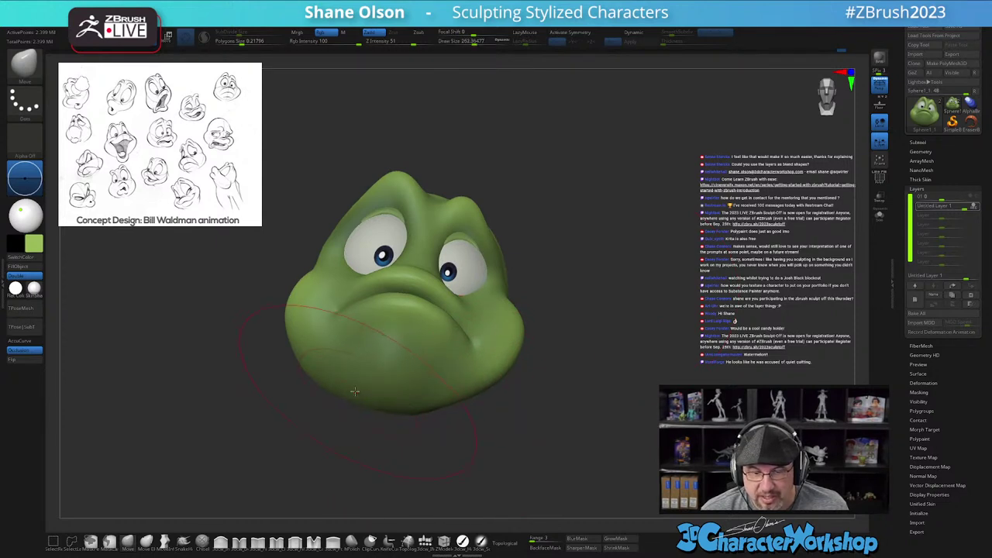
pyautogui.moveTo(320, 380); pyautogui.dragTo(328, 370)
pyautogui.moveTo(585, 404)
pyautogui.mouseDown()
pyautogui.moveTo(605, 403)
pyautogui.moveTo(566, 408)
pyautogui.moveTo(599, 406)
pyautogui.moveTo(571, 357)
pyautogui.mouseUp()
pyautogui.moveTo(360, 362); pyautogui.dragTo(376, 346)
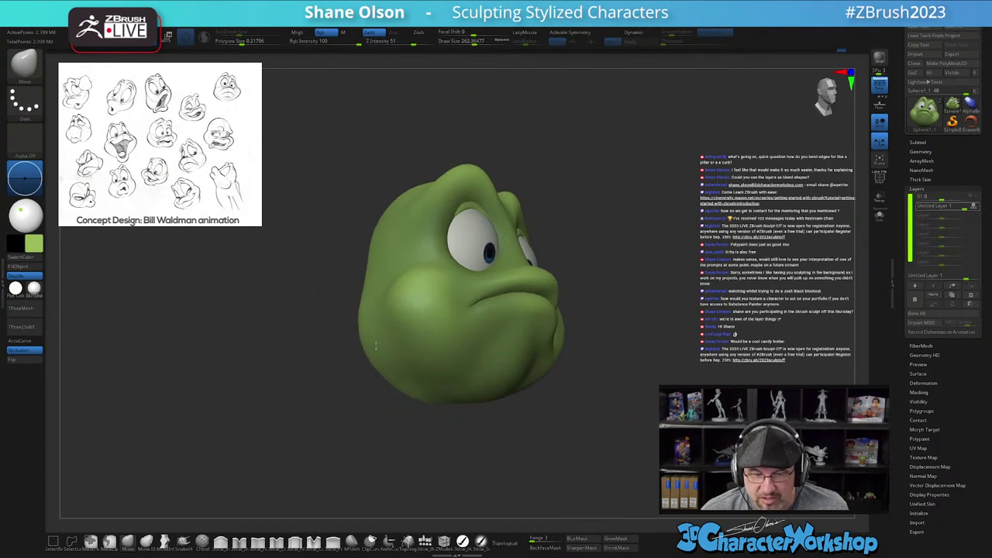
pyautogui.moveTo(482, 435); pyautogui.dragTo(488, 387)
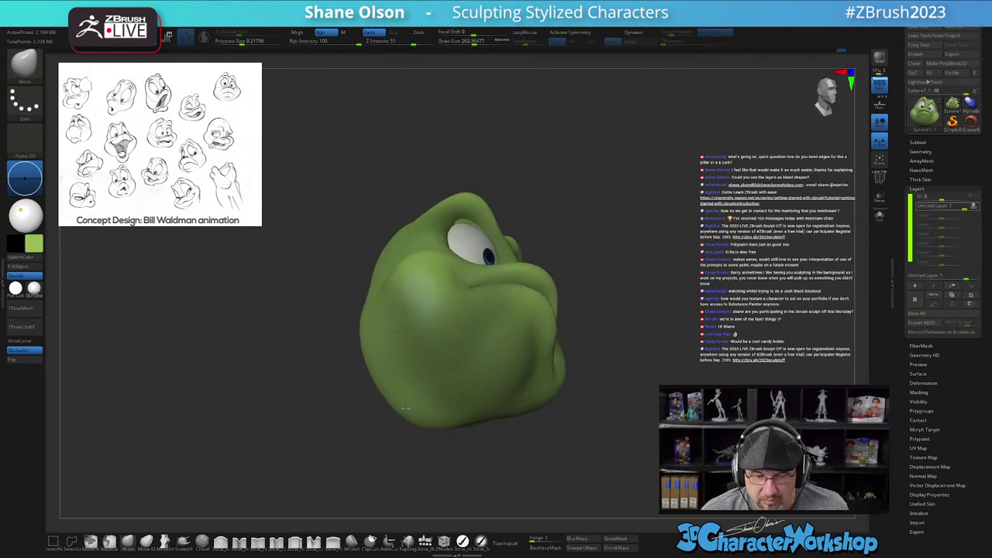
pyautogui.moveTo(696, 285)
pyautogui.mouseDown()
pyautogui.moveTo(677, 318)
pyautogui.moveTo(714, 330)
pyautogui.moveTo(708, 344)
pyautogui.moveTo(723, 338)
pyautogui.moveTo(718, 331)
pyautogui.mouseUp()
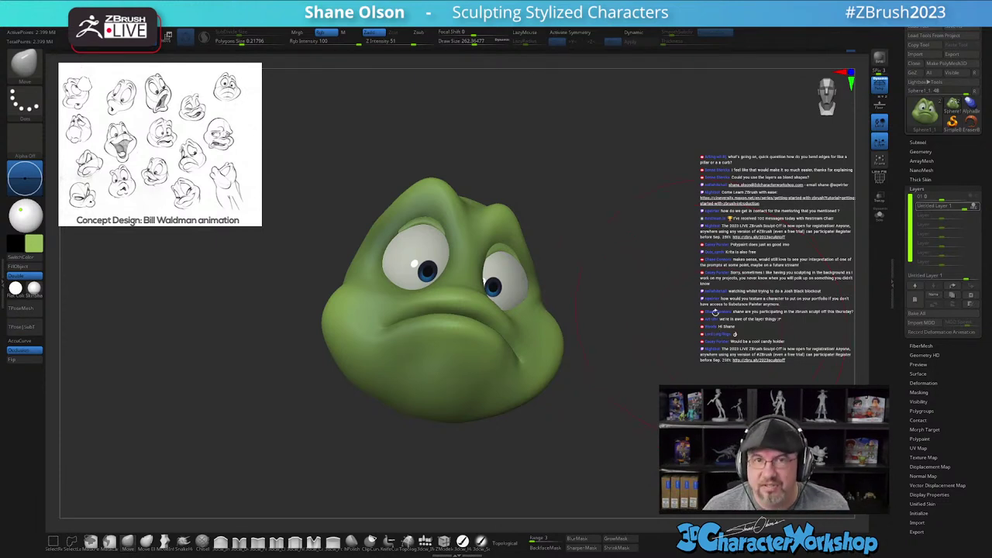
# Step: Reduce the Move brush to about 177 and pull in the side of the head beside the frog's right eye
pyautogui.press('s')
pyautogui.moveTo(703, 328); pyautogui.dragTo(689, 328)
pyautogui.moveTo(682, 291); pyautogui.dragTo(674, 301)
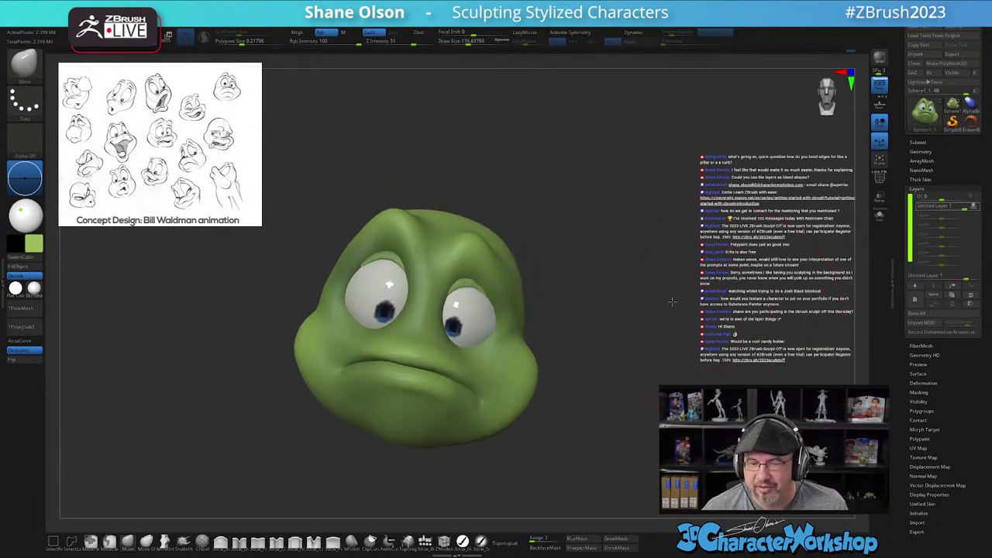
pyautogui.moveTo(664, 258)
pyautogui.keyDown('alt'); pyautogui.mouseDown()
pyautogui.moveTo(676, 256)
pyautogui.moveTo(658, 261)
pyautogui.moveTo(659, 253)
pyautogui.mouseUp(); pyautogui.keyUp('alt')
pyautogui.moveTo(355, 245); pyautogui.dragTo(364, 250)
pyautogui.moveTo(695, 257)
pyautogui.mouseDown()
pyautogui.moveTo(704, 257)
pyautogui.moveTo(683, 260)
pyautogui.moveTo(710, 259)
pyautogui.mouseUp()
pyautogui.keyDown('alt'); pyautogui.moveTo(661, 201); pyautogui.dragTo(676, 207); pyautogui.keyUp('alt')
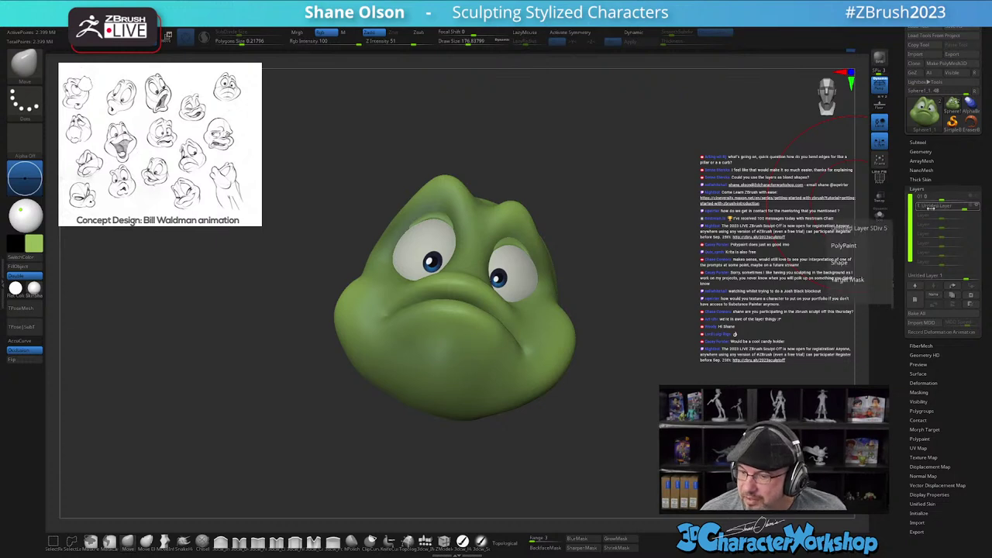
# Step: Rename the frowning expression's layer as Sad and the 01 layer as Happy
pyautogui.click(937, 297)
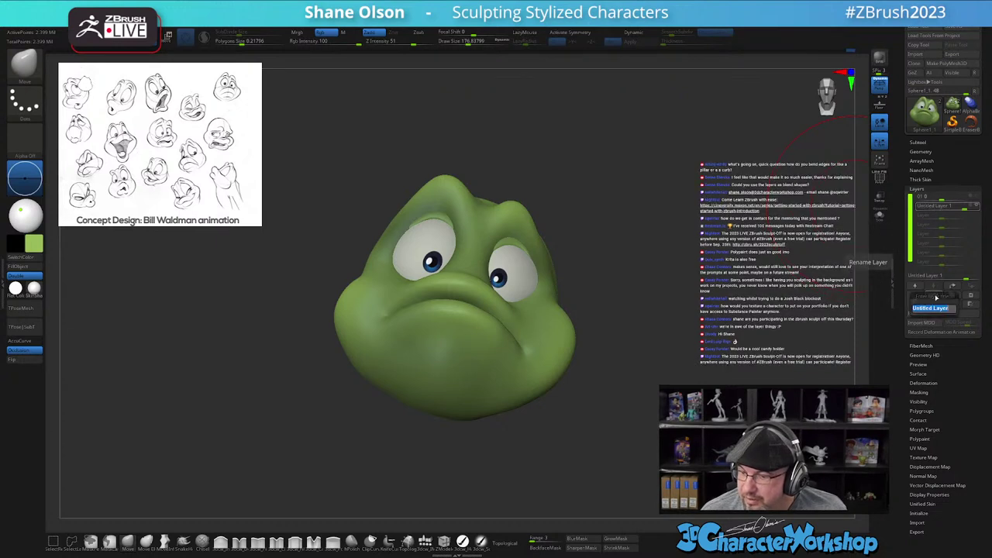
pyautogui.write('Sad')
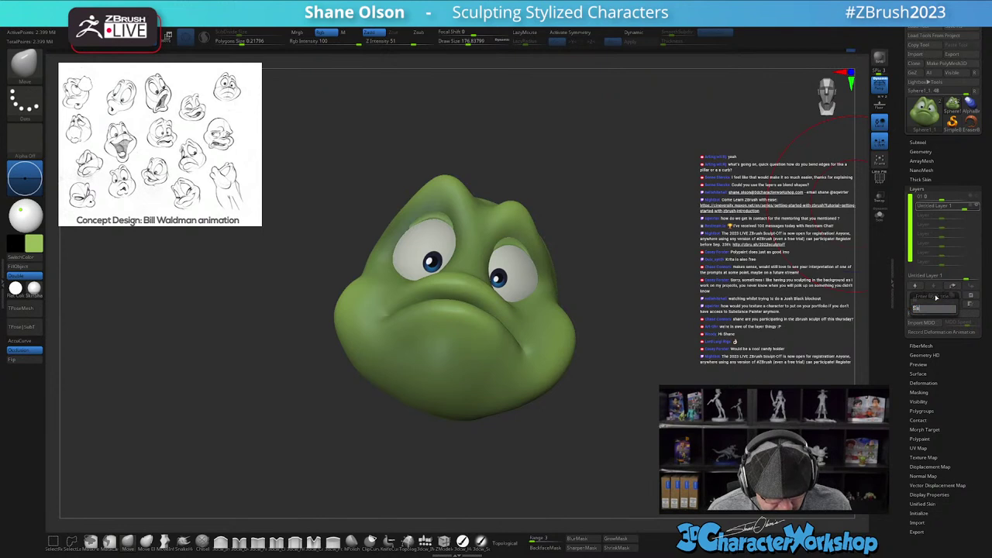
pyautogui.press('Return')
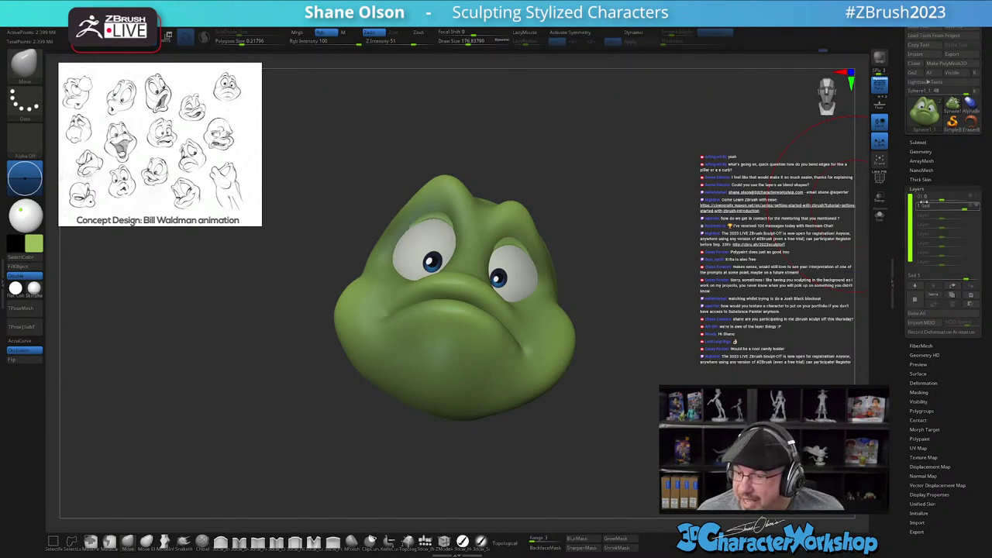
pyautogui.click(935, 295)
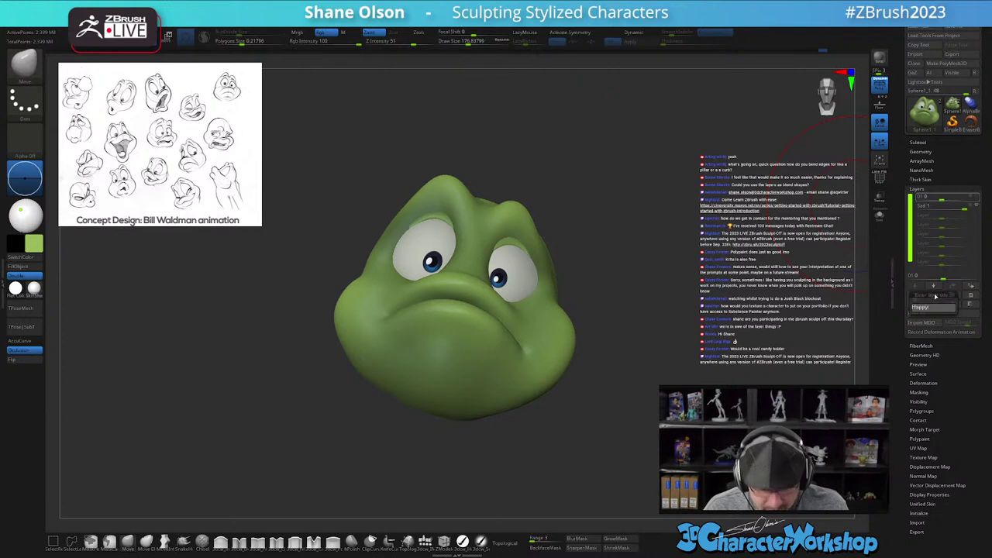
pyautogui.press('Return')
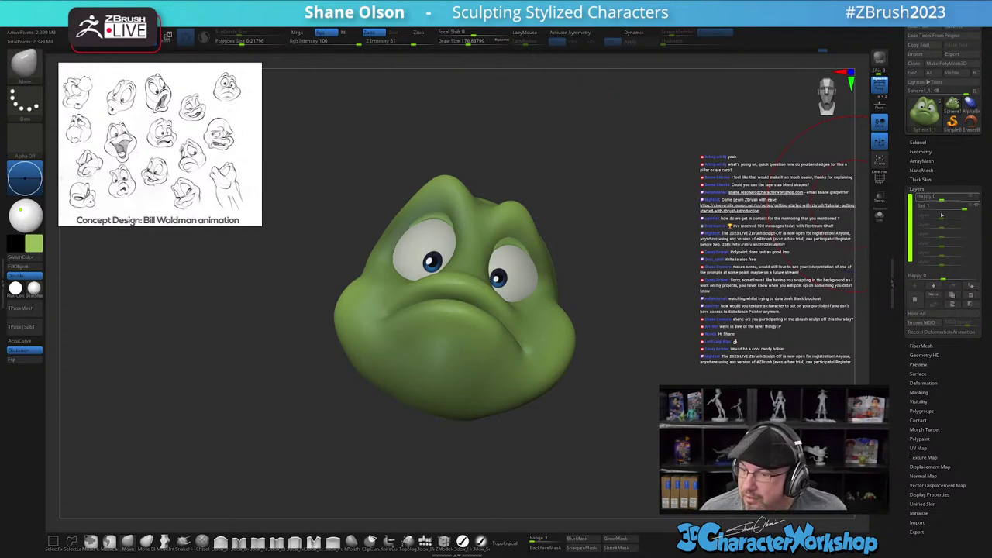
# Step: Fade the Sad layer's intensity to 0 and set the Move brush size to about 124
pyautogui.moveTo(962, 208)
pyautogui.mouseDown()
pyautogui.moveTo(941, 209)
pyautogui.moveTo(974, 213)
pyautogui.moveTo(951, 211)
pyautogui.mouseUp()
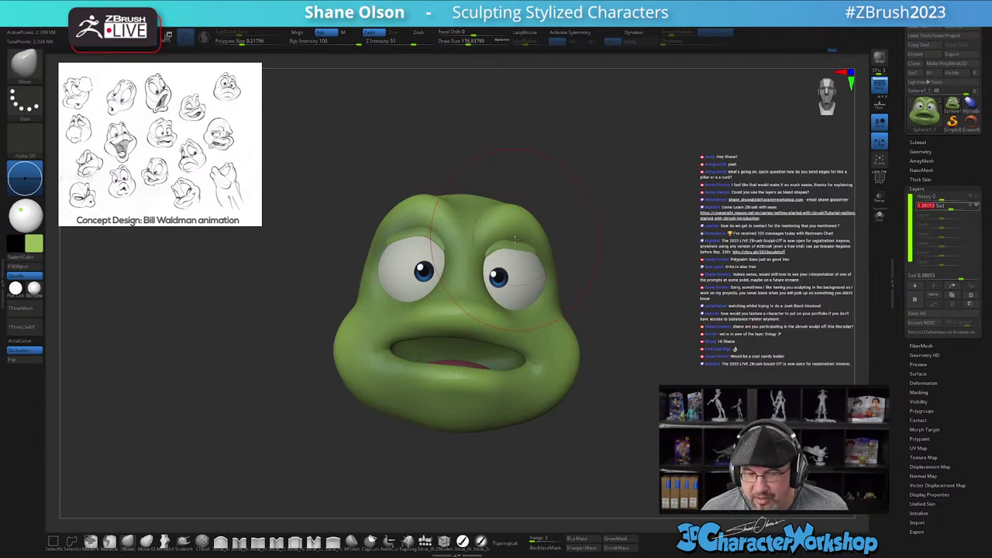
pyautogui.moveTo(950, 207)
pyautogui.mouseDown()
pyautogui.moveTo(969, 207)
pyautogui.moveTo(942, 211)
pyautogui.mouseUp()
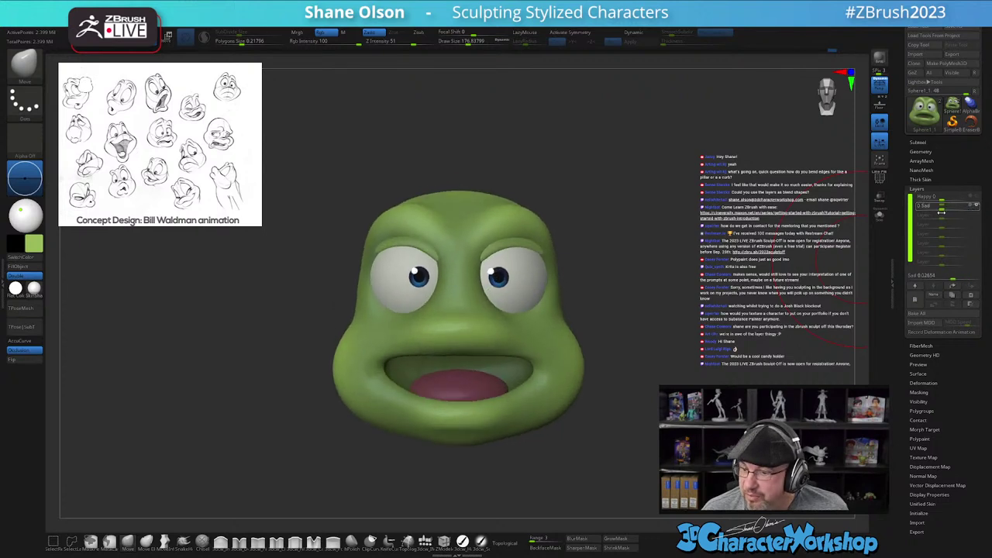
pyautogui.keyDown('alt'); pyautogui.moveTo(735, 217); pyautogui.dragTo(722, 214); pyautogui.keyUp('alt')
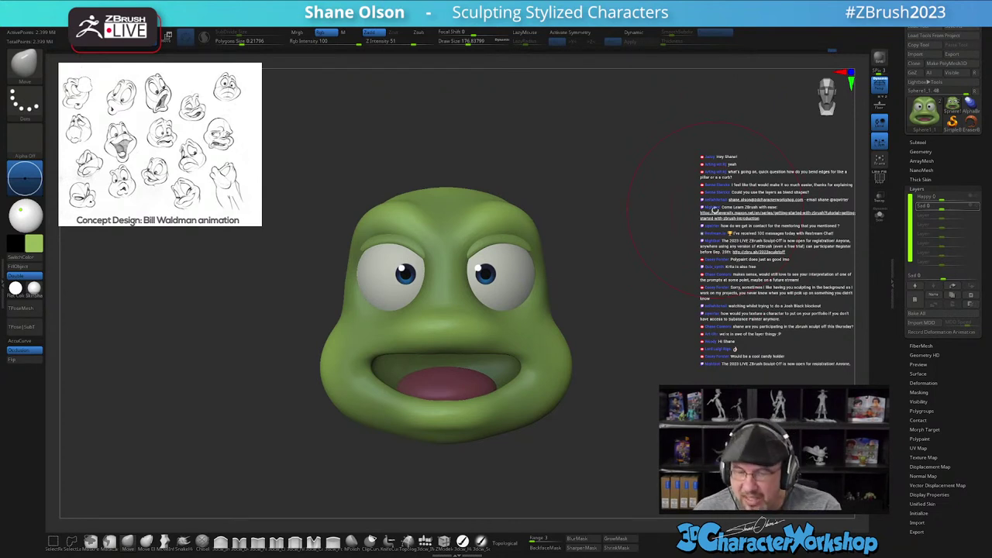
pyautogui.press('s')
pyautogui.moveTo(702, 268); pyautogui.dragTo(698, 259)
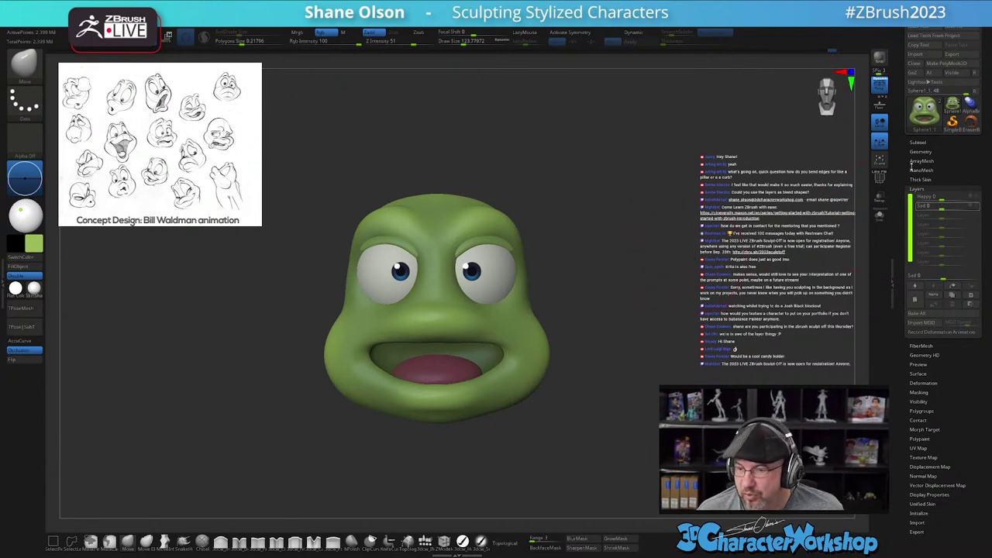
# Step: Save the frog tool as a new version named Bill_Frog_Expressions_03_poses in the ZTLs folder
pyautogui.click(962, 31)
pyautogui.click(305, 452)
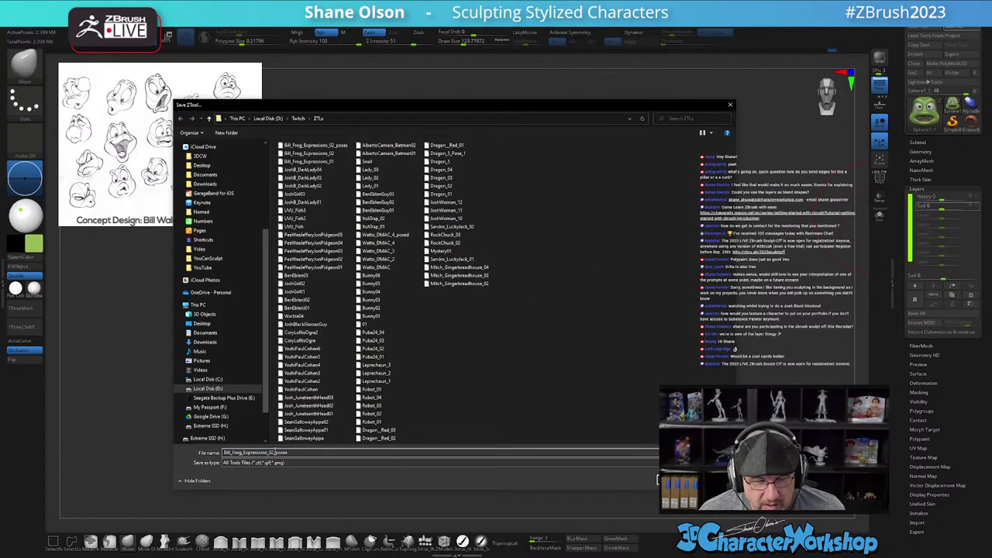
pyautogui.press('Return')
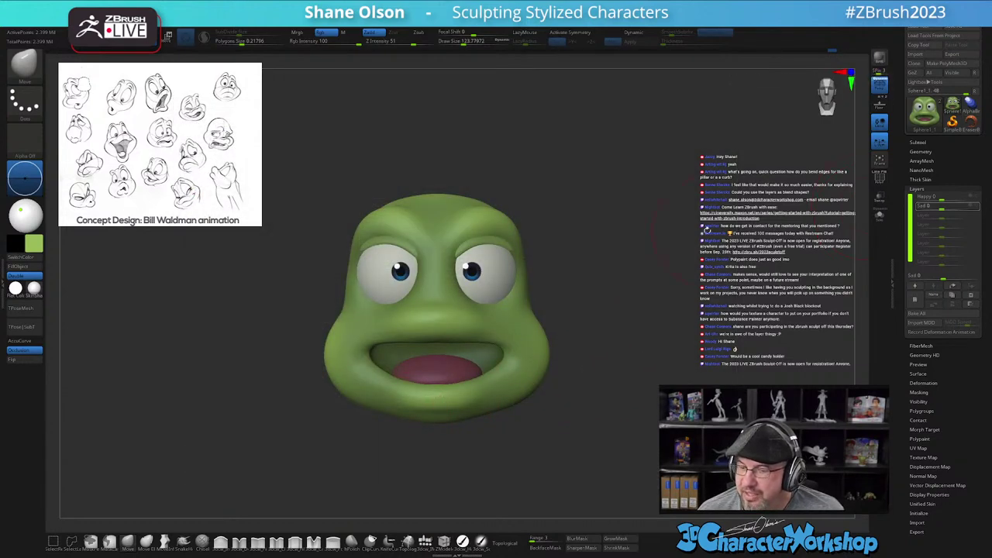
# Step: Append a Cube3D subtool below the frog head, make it the active subtool and display its wireframe
pyautogui.keyDown('alt'); pyautogui.moveTo(835, 177); pyautogui.dragTo(831, 194); pyautogui.keyUp('alt')
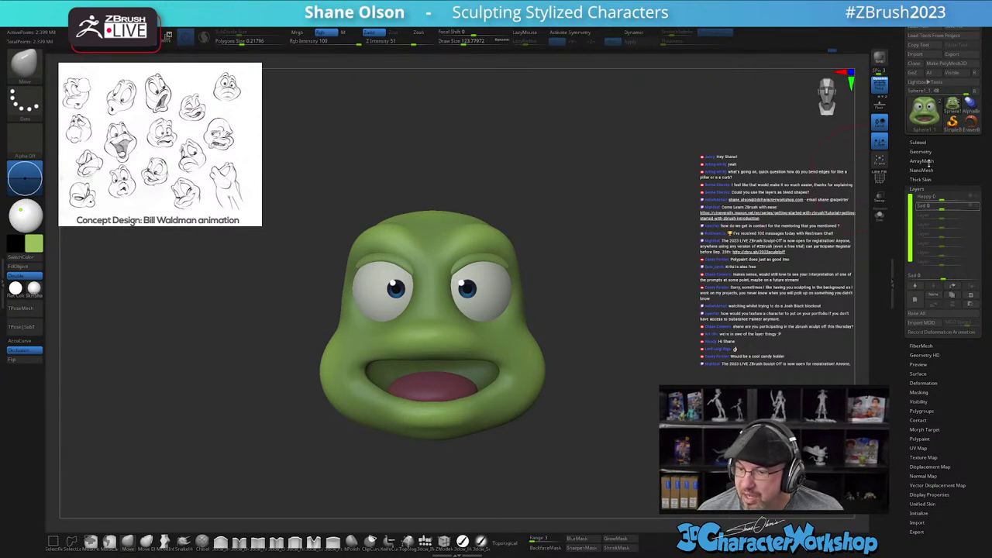
pyautogui.click(920, 142)
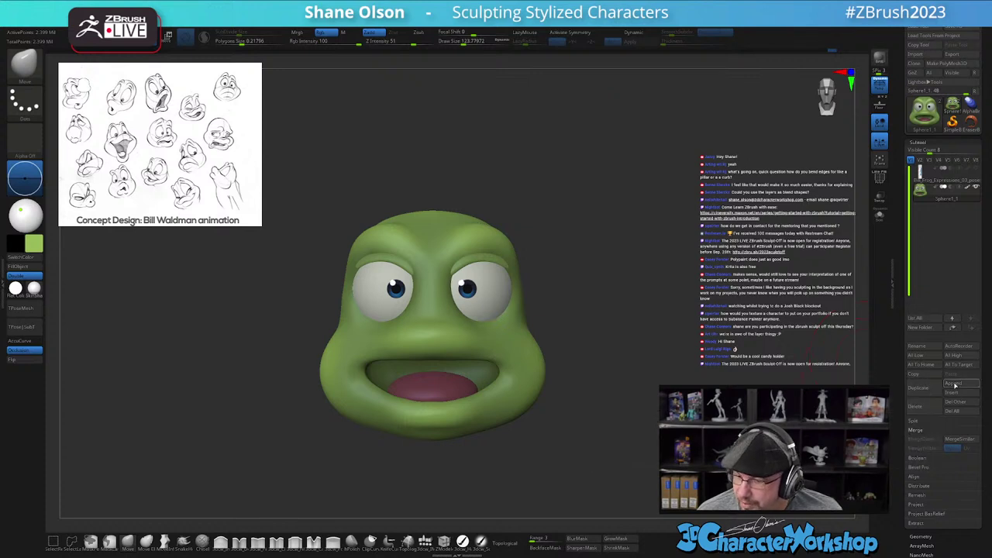
pyautogui.click(954, 384)
pyautogui.click(619, 445)
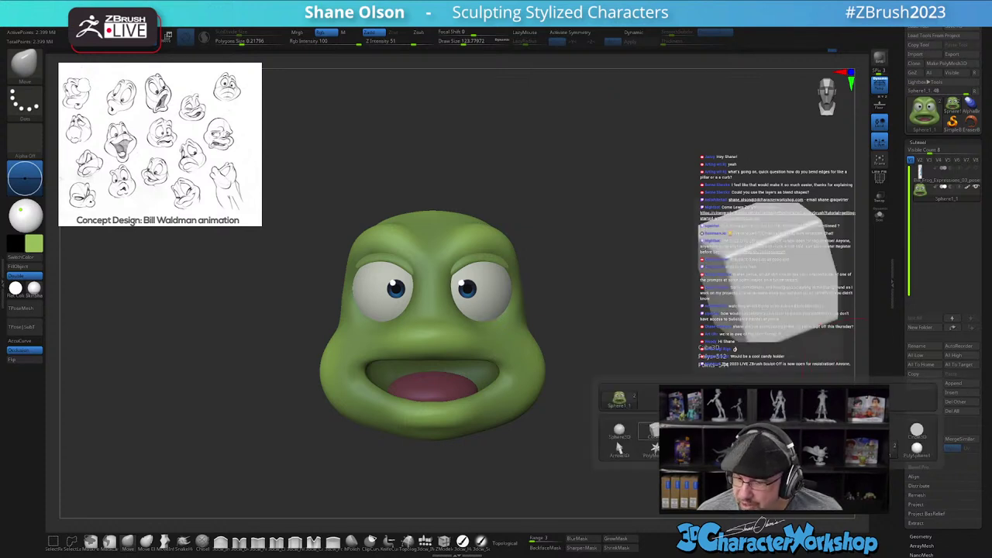
pyautogui.keyDown('alt'); pyautogui.moveTo(756, 345); pyautogui.dragTo(740, 314); pyautogui.keyUp('alt')
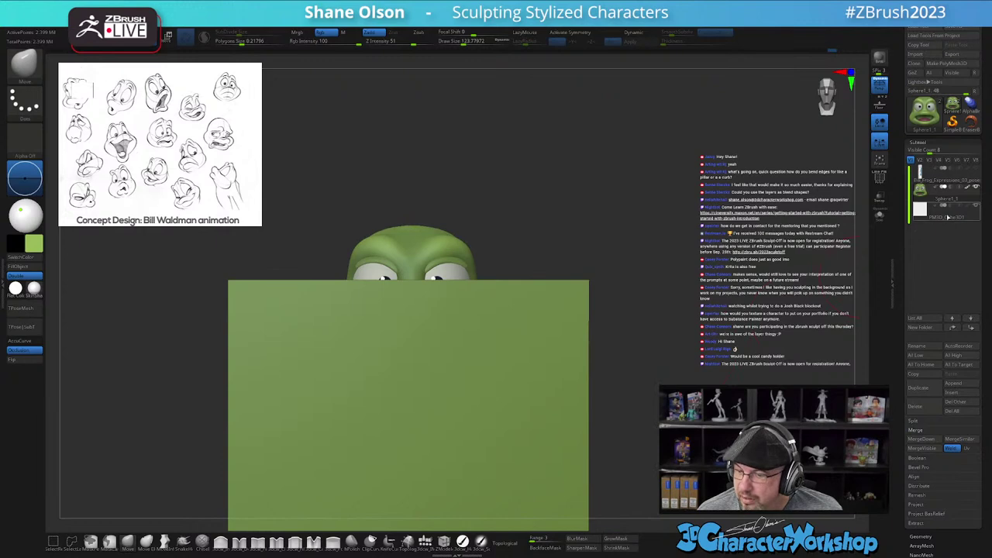
pyautogui.click(921, 210)
pyautogui.keyDown('alt'); pyautogui.moveTo(676, 331); pyautogui.dragTo(584, 359); pyautogui.keyUp('alt')
pyautogui.hotkey('shift', 'f')
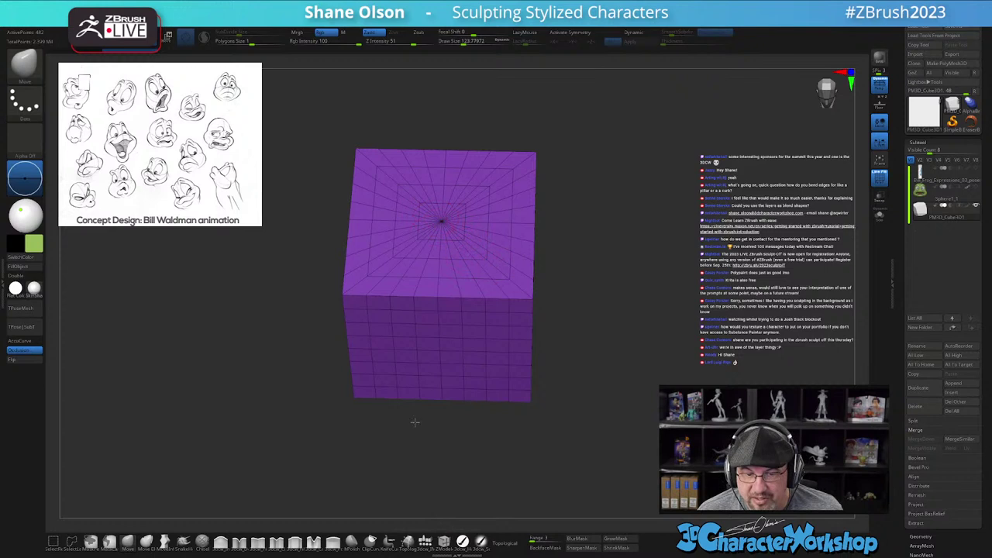
# Step: Replace the appended cube's mesh with the plain Cube from the primitives insert brush, using the Move gizmo mode
pyautogui.click(426, 543)
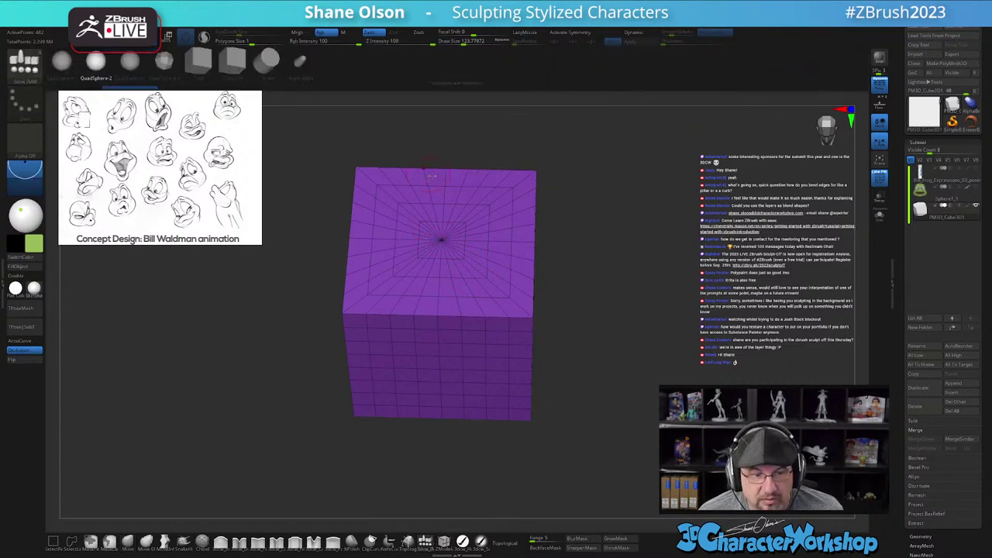
pyautogui.press('w')
pyautogui.keyDown('shift'); pyautogui.moveTo(645, 288); pyautogui.dragTo(641, 253); pyautogui.keyUp('shift')
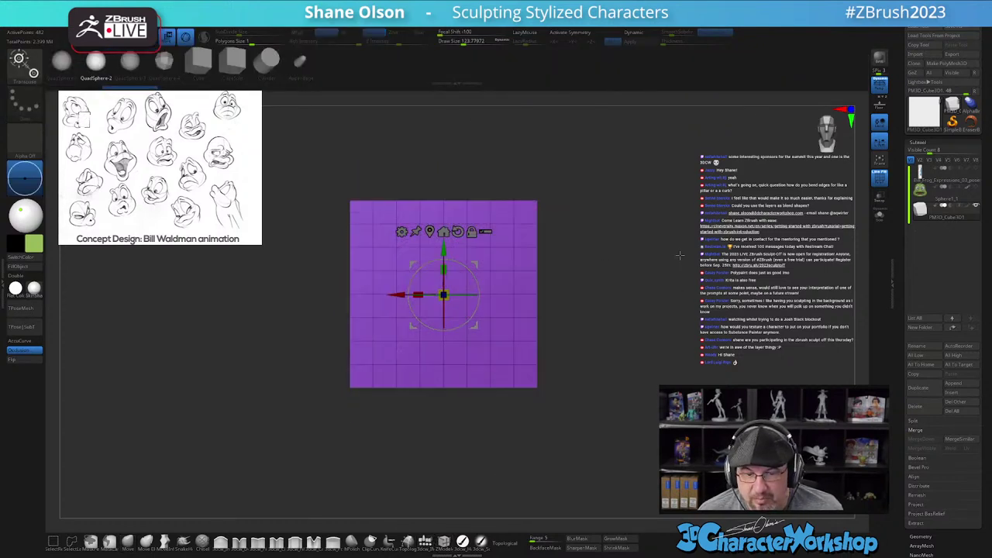
pyautogui.click(200, 65)
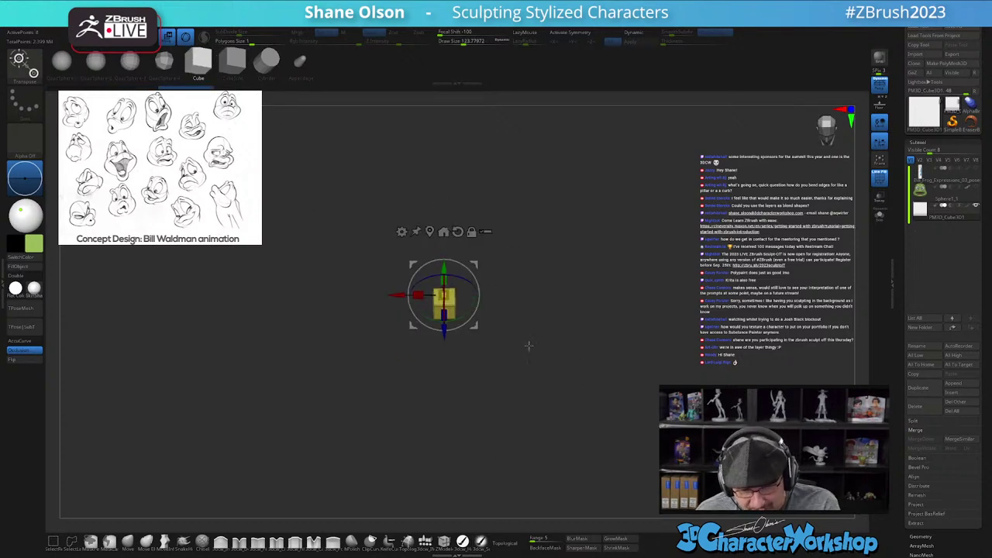
# Step: Stretch the small cube along its Z axis into a long, thin bar
pyautogui.moveTo(534, 305); pyautogui.dragTo(529, 332)
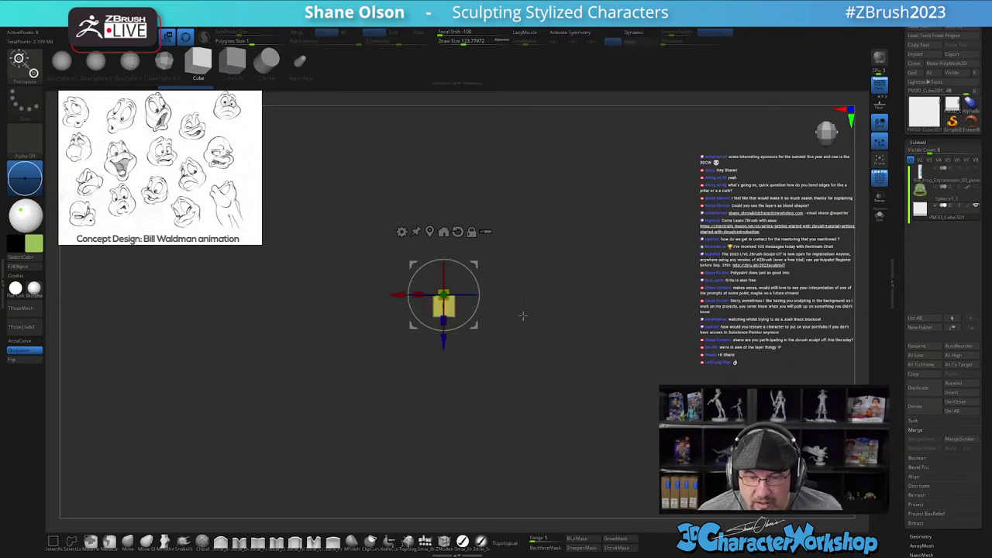
pyautogui.moveTo(446, 321); pyautogui.dragTo(452, 436)
pyautogui.keyDown('alt'); pyautogui.moveTo(580, 361); pyautogui.dragTo(587, 290); pyautogui.keyUp('alt')
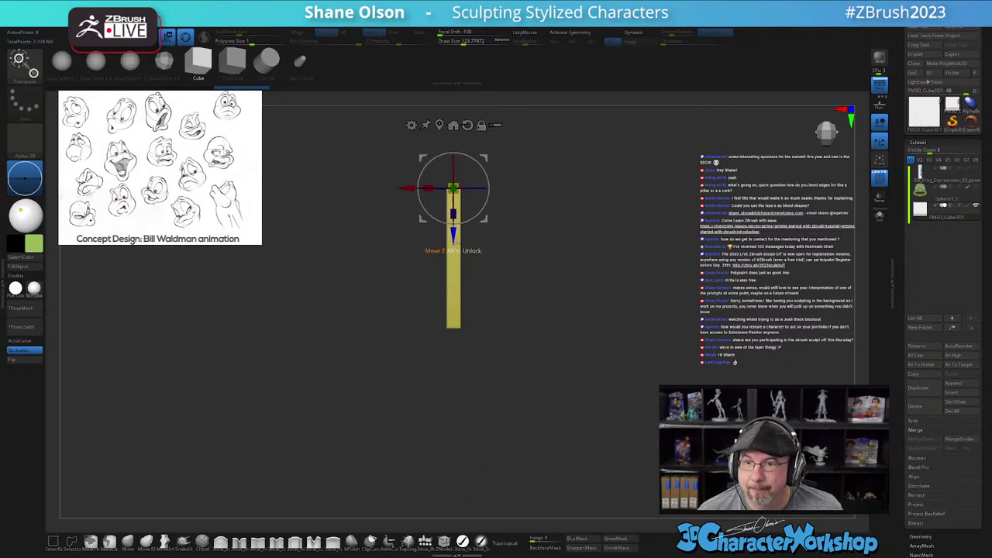
pyautogui.moveTo(455, 244); pyautogui.dragTo(457, 280)
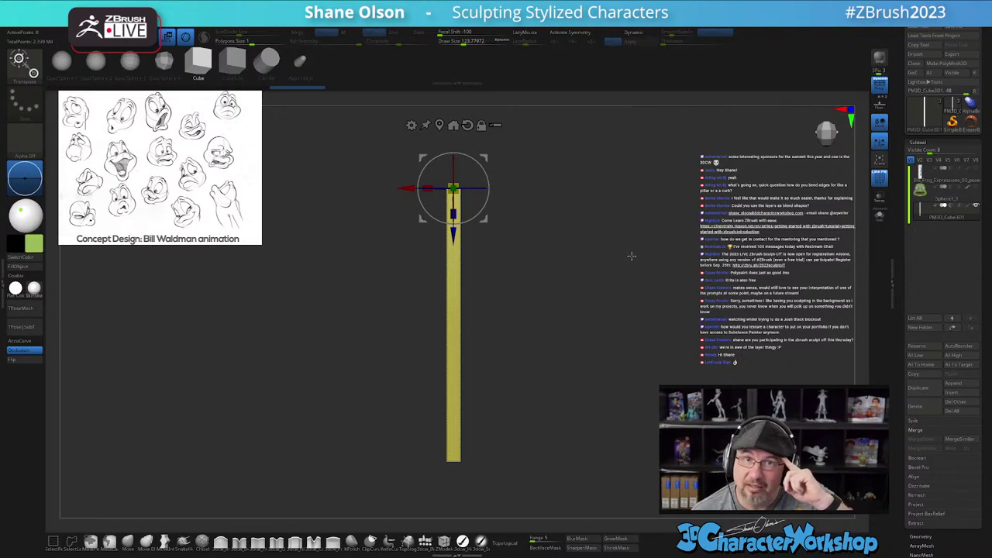
pyautogui.keyDown('alt'); pyautogui.moveTo(525, 223); pyautogui.dragTo(527, 264); pyautogui.keyUp('alt')
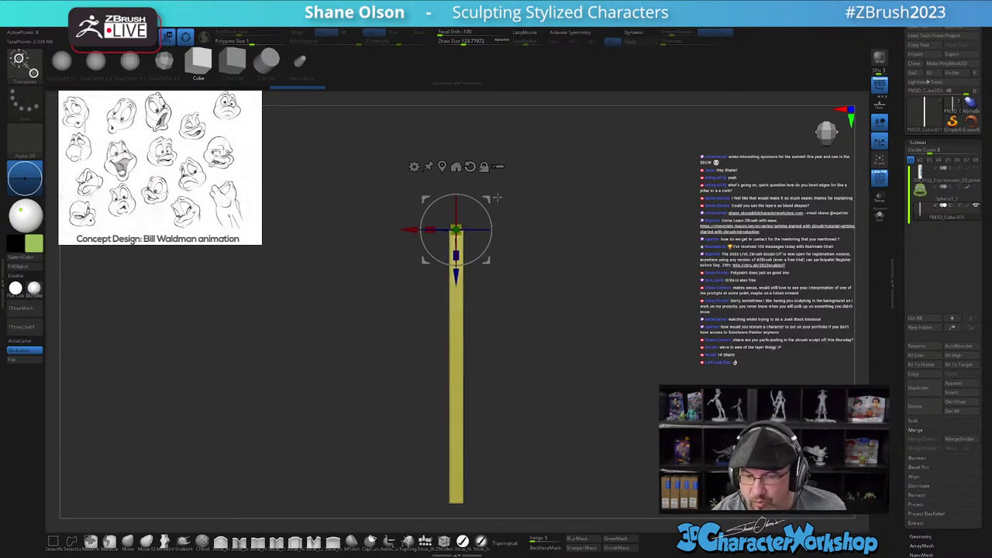
pyautogui.keyDown('alt'); pyautogui.moveTo(543, 363); pyautogui.dragTo(536, 346); pyautogui.keyUp('alt')
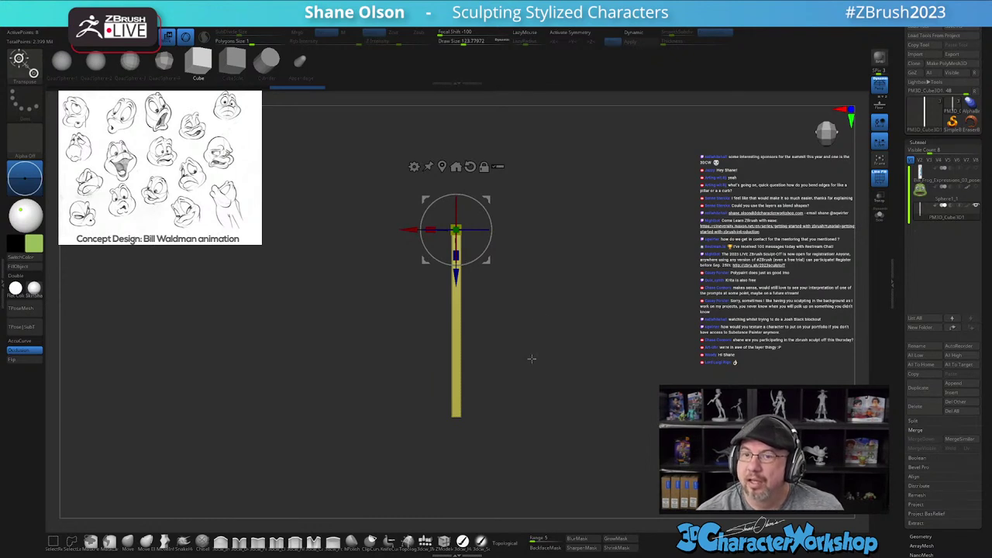
# Step: Insert multiple evenly spaced edge loops along the bar's length with ZModeler's Insert action set to Multiple EdgeLoops
pyautogui.moveTo(536, 356); pyautogui.dragTo(533, 395)
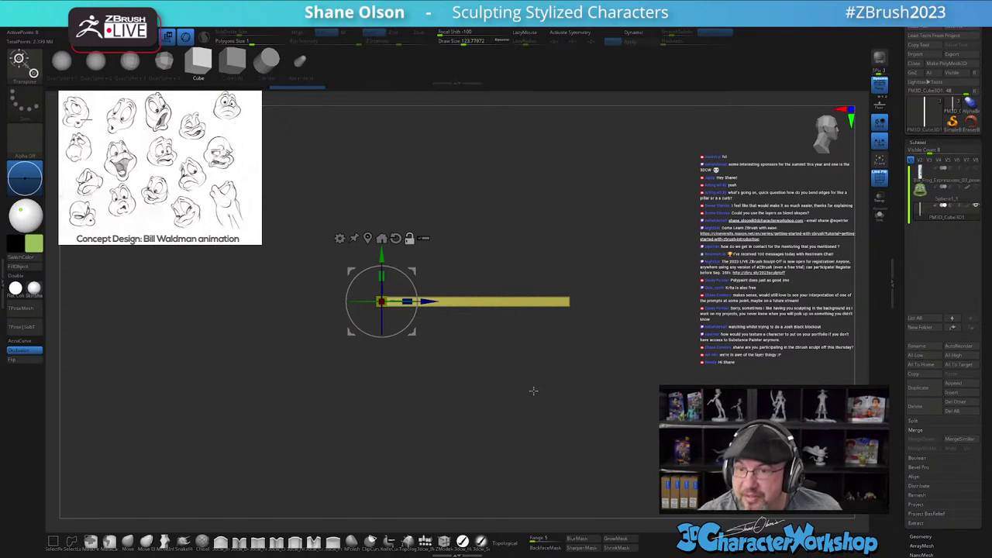
pyautogui.keyDown('alt'); pyautogui.moveTo(534, 352); pyautogui.dragTo(540, 423); pyautogui.keyUp('alt')
pyautogui.moveTo(518, 377); pyautogui.dragTo(494, 430)
pyautogui.press('q')
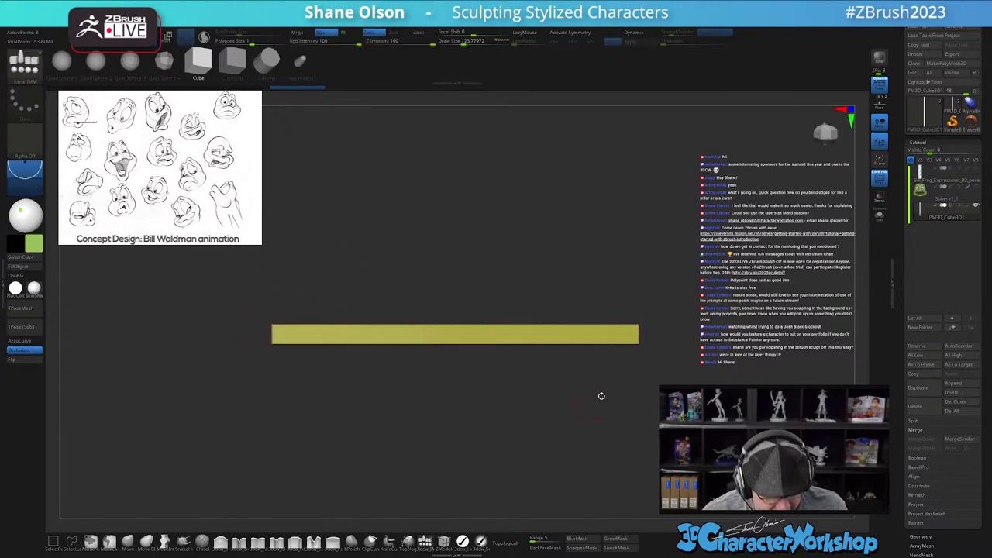
pyautogui.moveTo(553, 450); pyautogui.dragTo(544, 416)
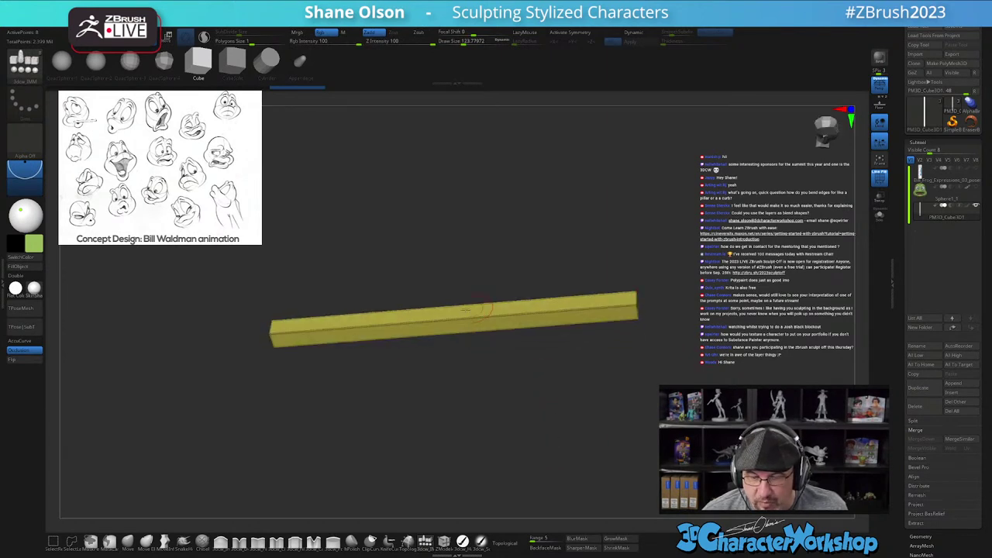
pyautogui.moveTo(542, 380)
pyautogui.mouseDown()
pyautogui.moveTo(545, 436)
pyautogui.moveTo(456, 427)
pyautogui.moveTo(507, 400)
pyautogui.moveTo(503, 387)
pyautogui.mouseUp()
pyautogui.click(445, 543)
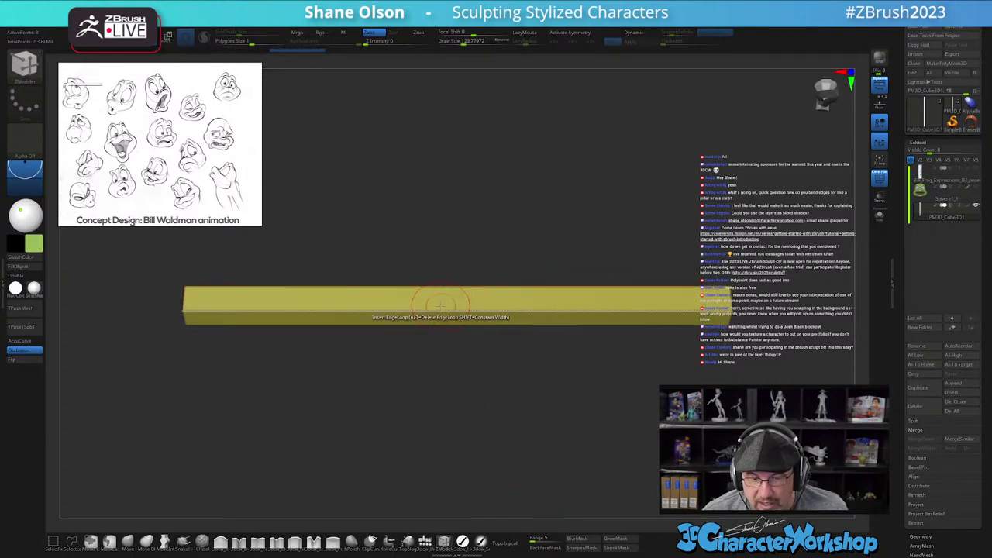
pyautogui.press('space')
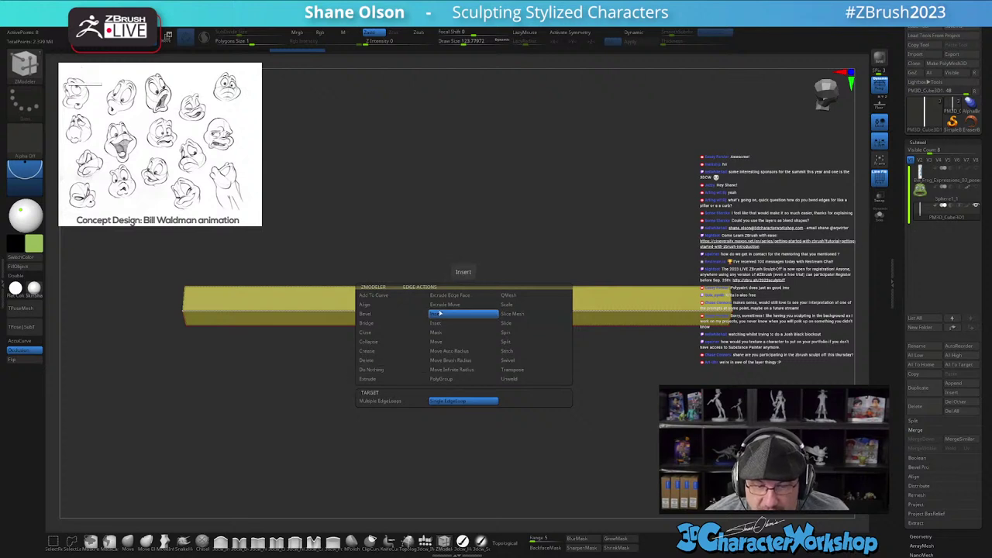
pyautogui.click(373, 402)
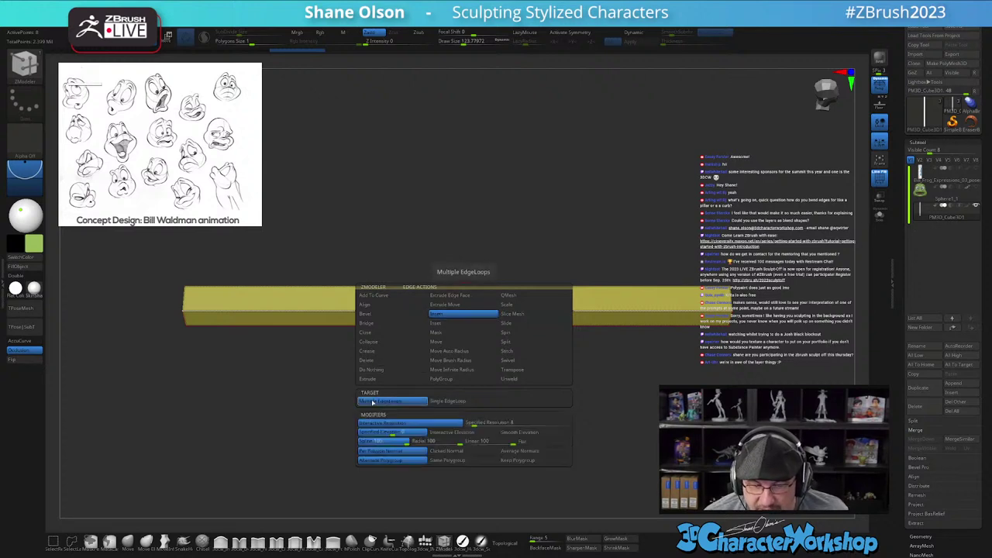
pyautogui.click(453, 307)
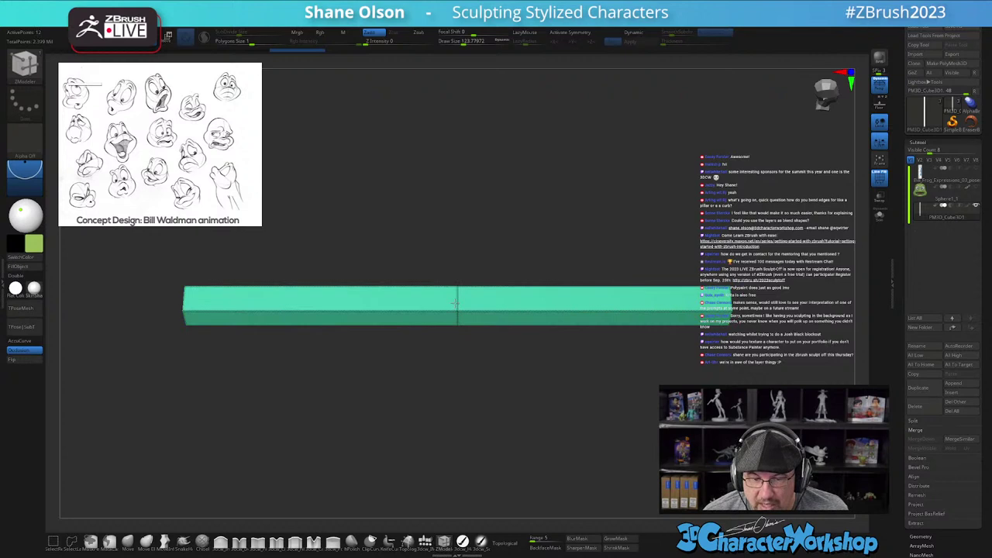
pyautogui.moveTo(469, 299); pyautogui.dragTo(750, 257)
pyautogui.moveTo(569, 372); pyautogui.dragTo(561, 422)
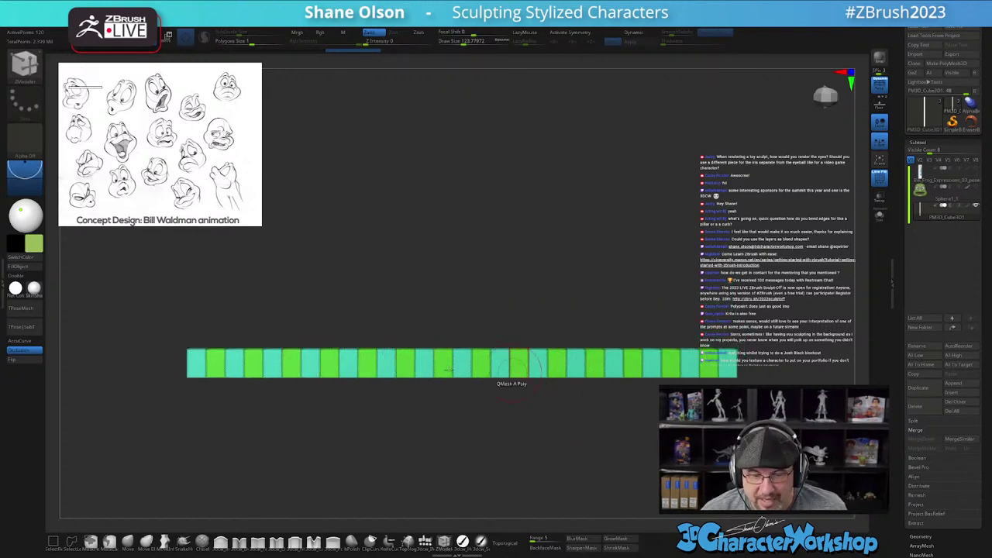
# Step: Apply the Bend Curve deformer along the segmented bar and uncrease all its edges
pyautogui.press('w')
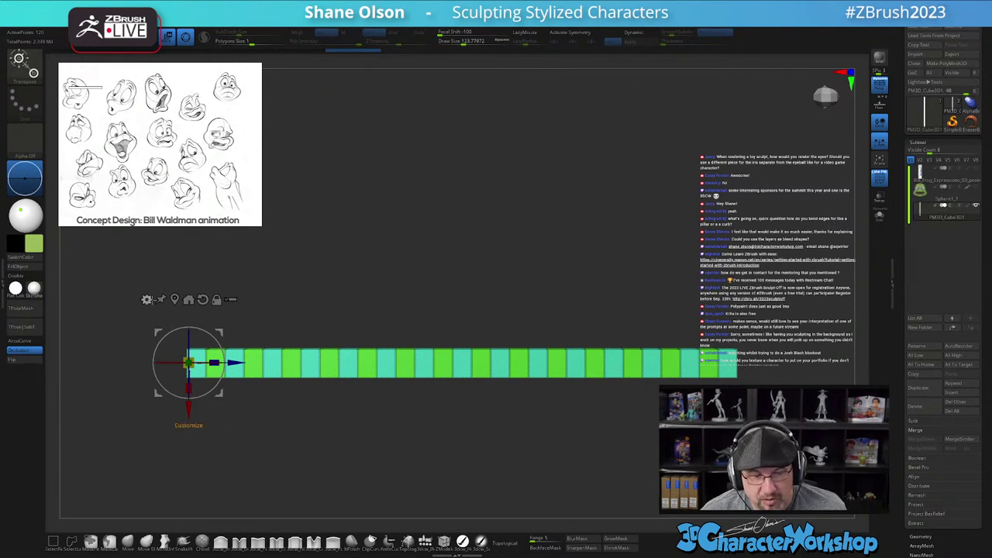
pyautogui.click(147, 299)
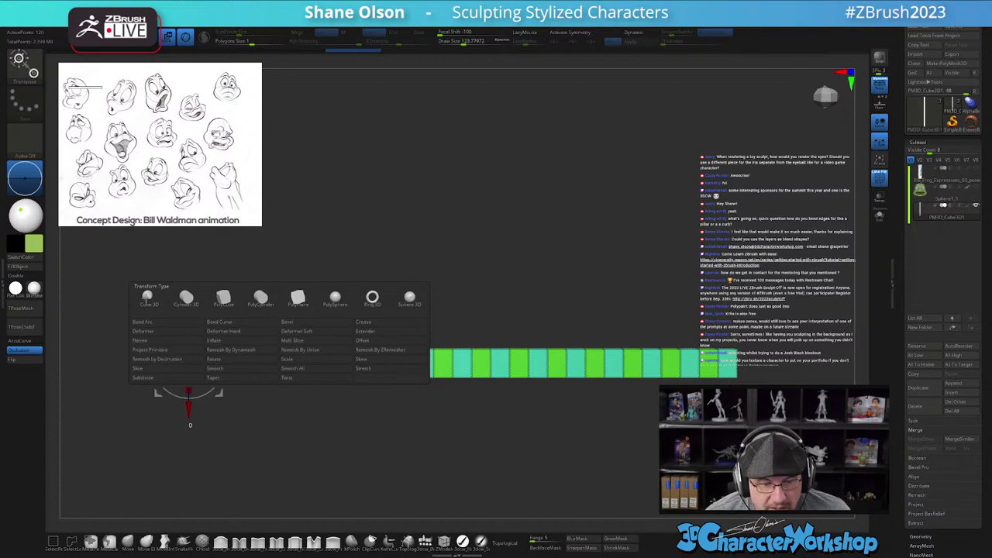
pyautogui.click(222, 323)
pyautogui.moveTo(632, 454); pyautogui.dragTo(629, 431)
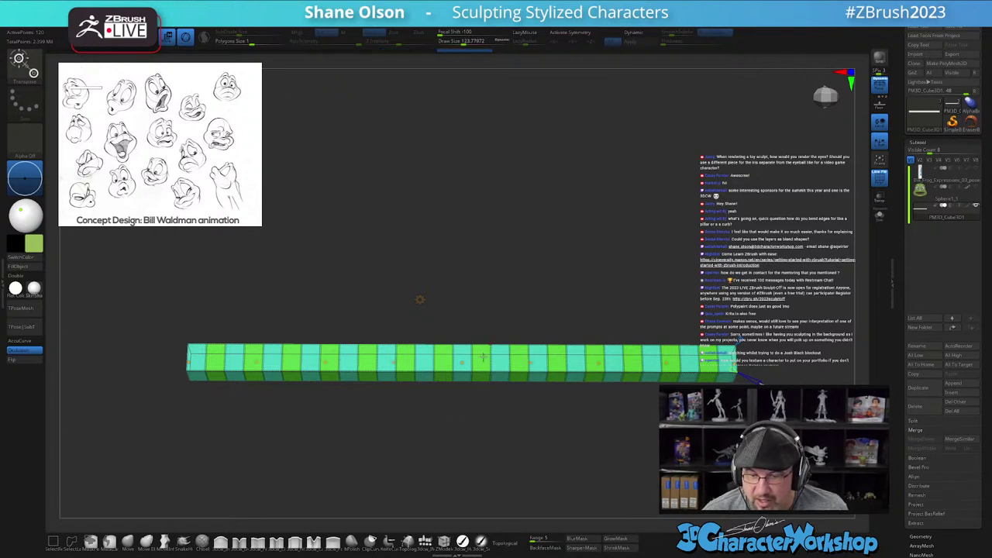
pyautogui.moveTo(475, 342); pyautogui.dragTo(553, 334)
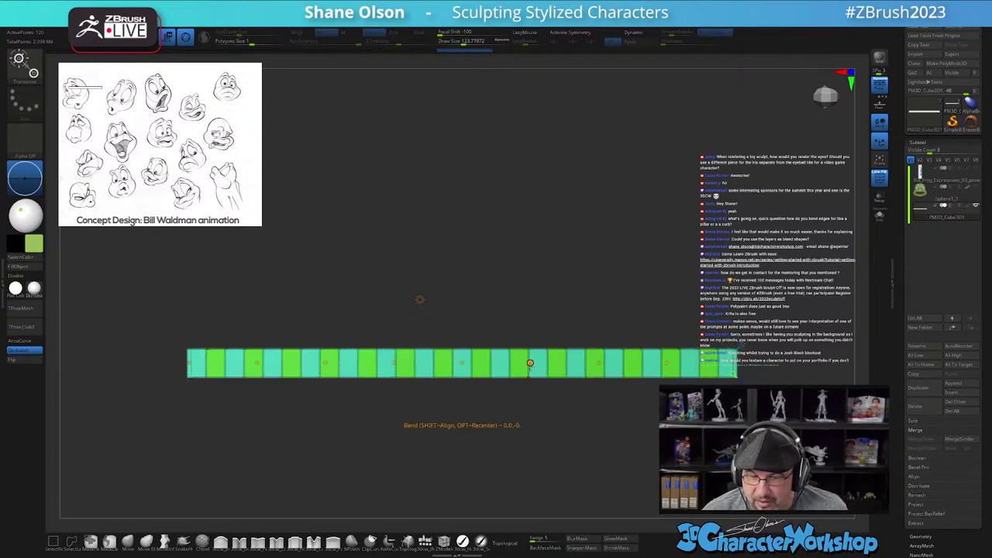
pyautogui.keyDown('ctrl'); pyautogui.moveTo(651, 305); pyautogui.dragTo(639, 297, button='right'); pyautogui.keyUp('ctrl')
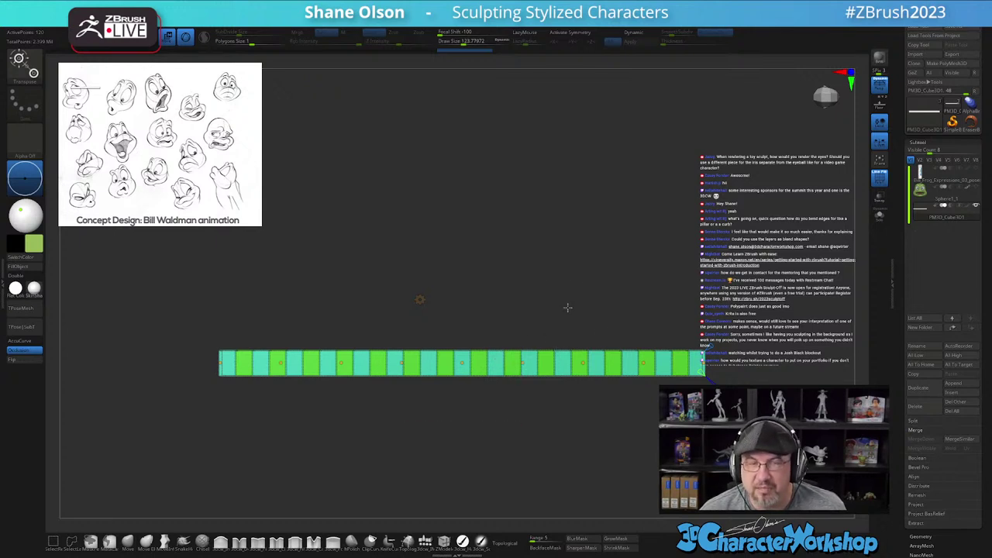
pyautogui.keyDown('alt'); pyautogui.moveTo(570, 300); pyautogui.dragTo(581, 303, button='right'); pyautogui.keyUp('alt')
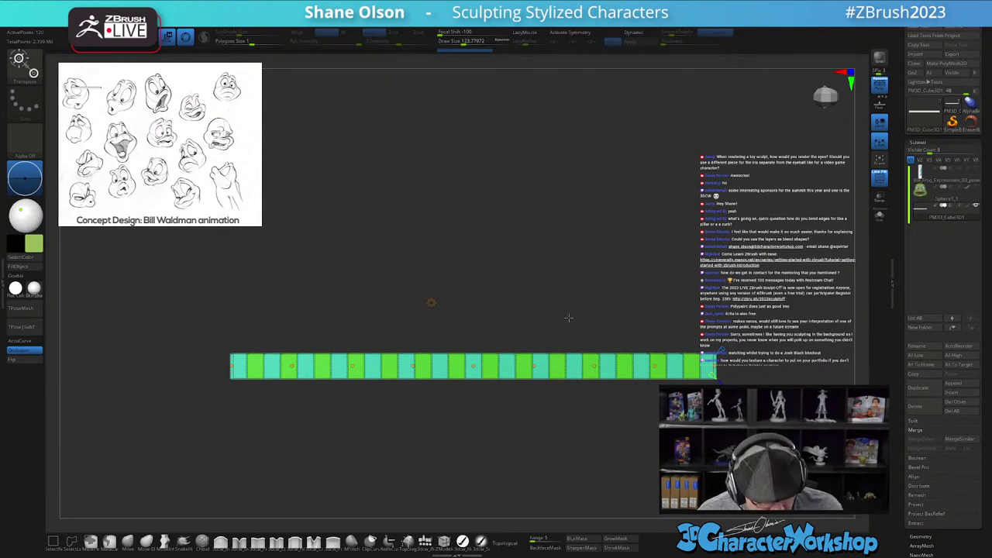
pyautogui.press('space')
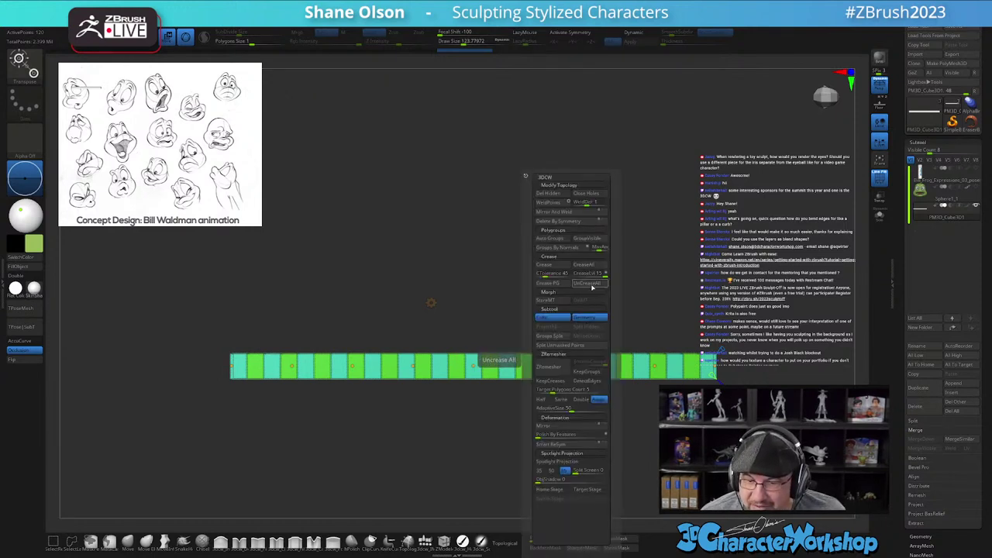
pyautogui.click(593, 287)
# Step: Bend half of the bar upright from its middle to form a rough L shape with the curve points
pyautogui.moveTo(534, 366); pyautogui.dragTo(476, 303)
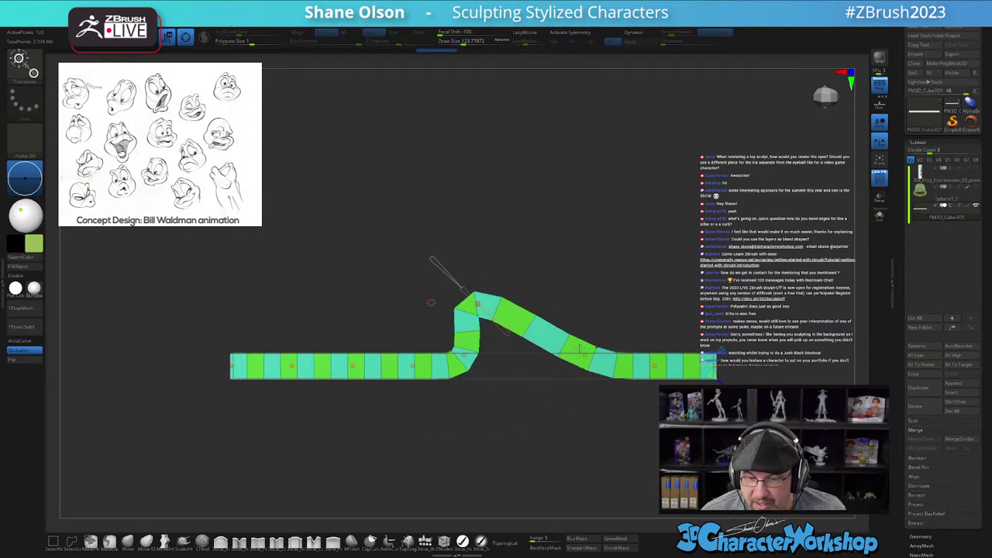
pyautogui.moveTo(584, 355); pyautogui.dragTo(436, 145)
pyautogui.moveTo(718, 371)
pyautogui.mouseDown()
pyautogui.moveTo(705, 304)
pyautogui.moveTo(476, 97)
pyautogui.moveTo(445, 93)
pyautogui.moveTo(460, 92)
pyautogui.mouseUp()
# Step: Nudge the curve points along the upright half until it runs straight up from the corner
pyautogui.moveTo(456, 159); pyautogui.dragTo(459, 160)
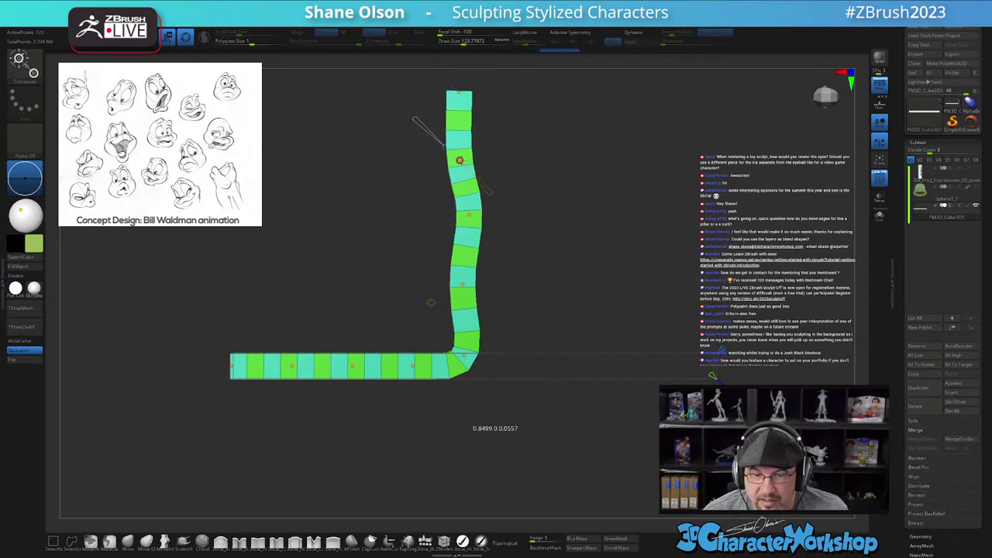
pyautogui.moveTo(468, 215); pyautogui.dragTo(461, 215)
pyautogui.moveTo(461, 284); pyautogui.dragTo(466, 286)
pyautogui.moveTo(419, 241); pyautogui.dragTo(423, 176)
pyautogui.moveTo(473, 218); pyautogui.dragTo(476, 220)
pyautogui.moveTo(463, 158); pyautogui.dragTo(474, 160)
pyautogui.moveTo(459, 91); pyautogui.dragTo(469, 92)
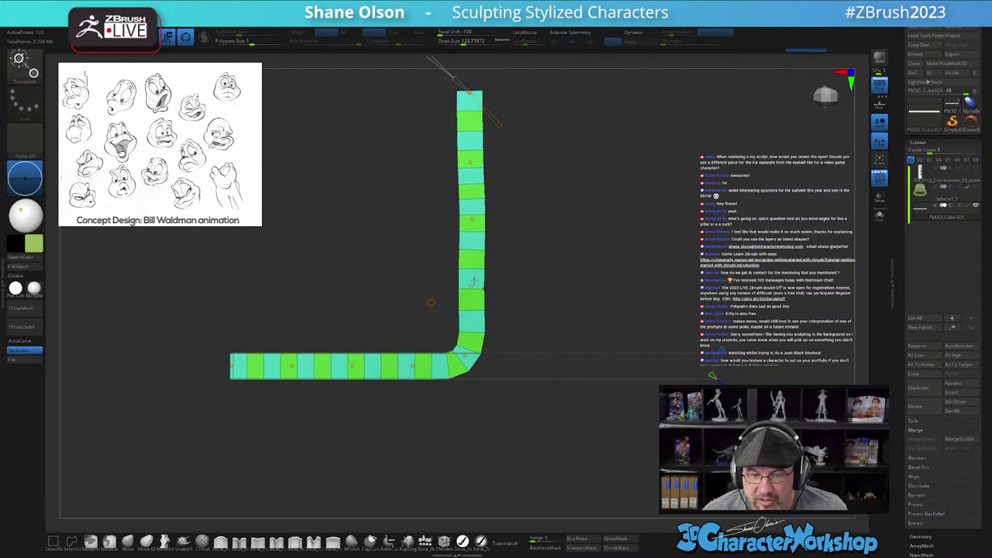
pyautogui.moveTo(471, 286); pyautogui.dragTo(473, 287)
pyautogui.moveTo(472, 220); pyautogui.dragTo(471, 220)
pyautogui.moveTo(560, 326)
pyautogui.mouseDown()
pyautogui.moveTo(563, 226)
pyautogui.moveTo(561, 334)
pyautogui.mouseUp()
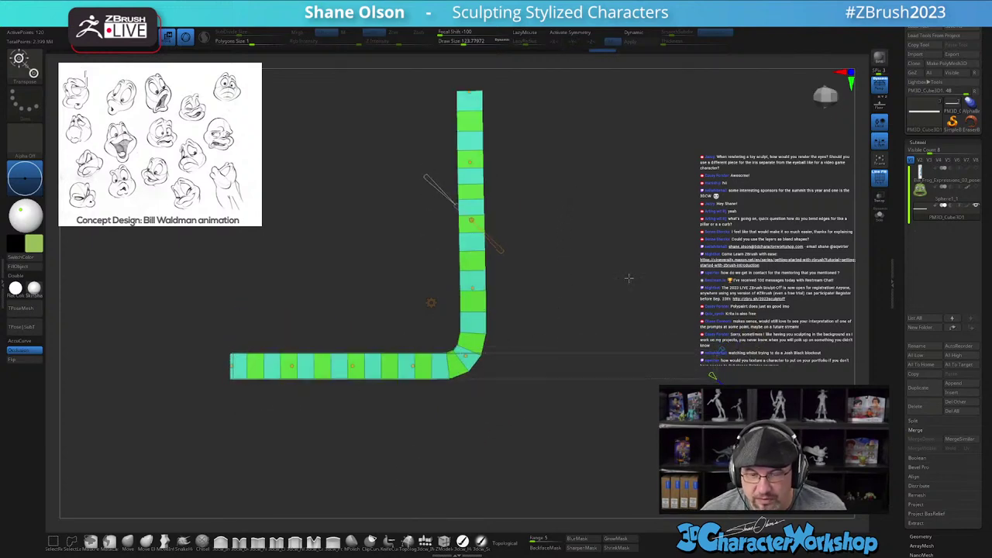
# Step: Inspect the bent bar from an angle and delete its subtool
pyautogui.keyDown('alt'); pyautogui.moveTo(624, 291); pyautogui.dragTo(608, 328); pyautogui.keyUp('alt')
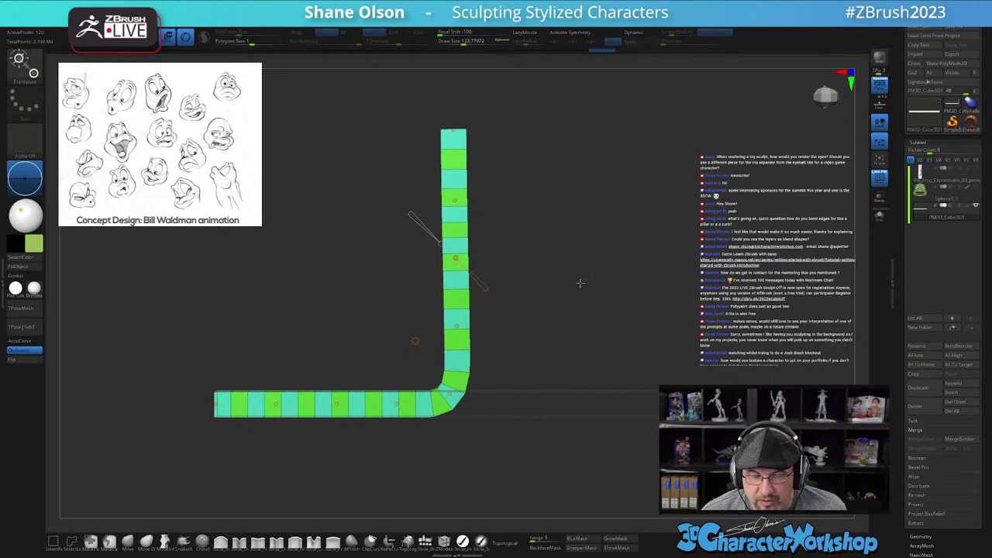
pyautogui.moveTo(608, 326); pyautogui.dragTo(585, 293)
pyautogui.keyDown('alt'); pyautogui.moveTo(683, 362); pyautogui.dragTo(630, 257); pyautogui.keyUp('alt')
pyautogui.click(922, 407)
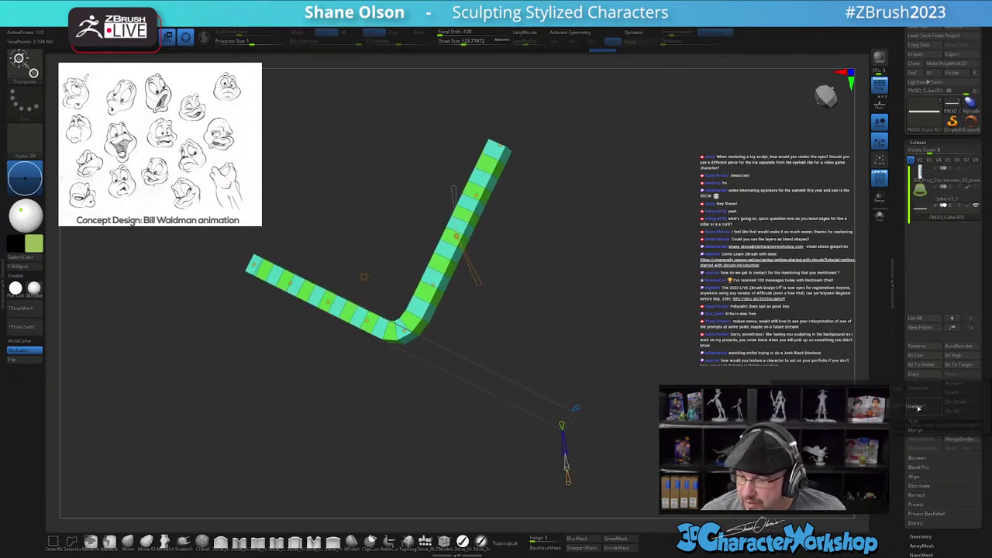
pyautogui.click(793, 425)
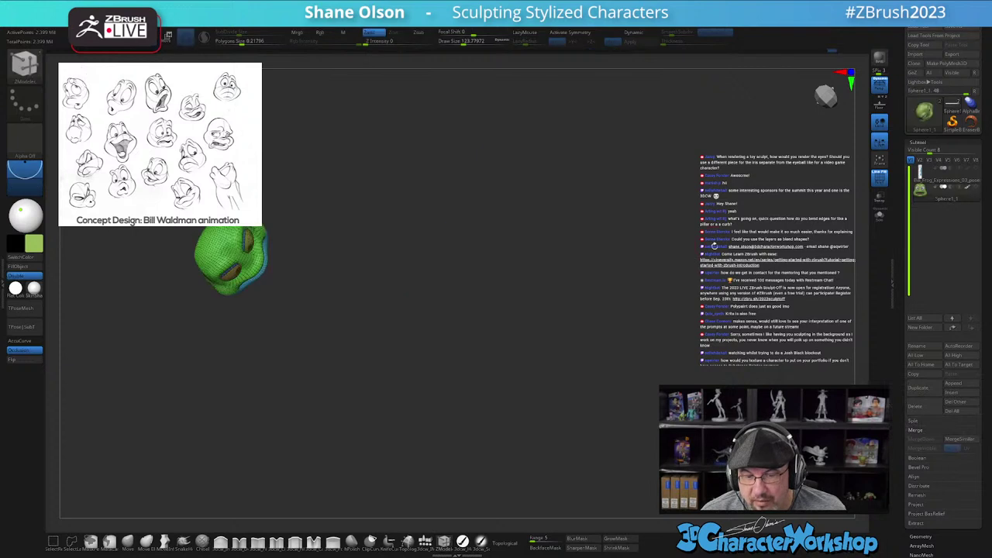
# Step: Hide the wireframe display and frame the frog head in a centred front view
pyautogui.moveTo(612, 306)
pyautogui.mouseDown()
pyautogui.moveTo(618, 362)
pyautogui.moveTo(567, 364)
pyautogui.moveTo(541, 317)
pyautogui.moveTo(550, 303)
pyautogui.moveTo(520, 272)
pyautogui.moveTo(495, 284)
pyautogui.moveTo(532, 299)
pyautogui.moveTo(490, 302)
pyautogui.moveTo(510, 295)
pyautogui.moveTo(517, 361)
pyautogui.mouseUp()
pyautogui.hotkey('shift', 'f')
pyautogui.moveTo(593, 253)
pyautogui.keyDown('alt'); pyautogui.mouseDown()
pyautogui.moveTo(657, 370)
pyautogui.moveTo(643, 369)
pyautogui.mouseUp(); pyautogui.keyUp('alt')
pyautogui.keyDown('alt'); pyautogui.moveTo(596, 337); pyautogui.dragTo(672, 336); pyautogui.keyUp('alt')
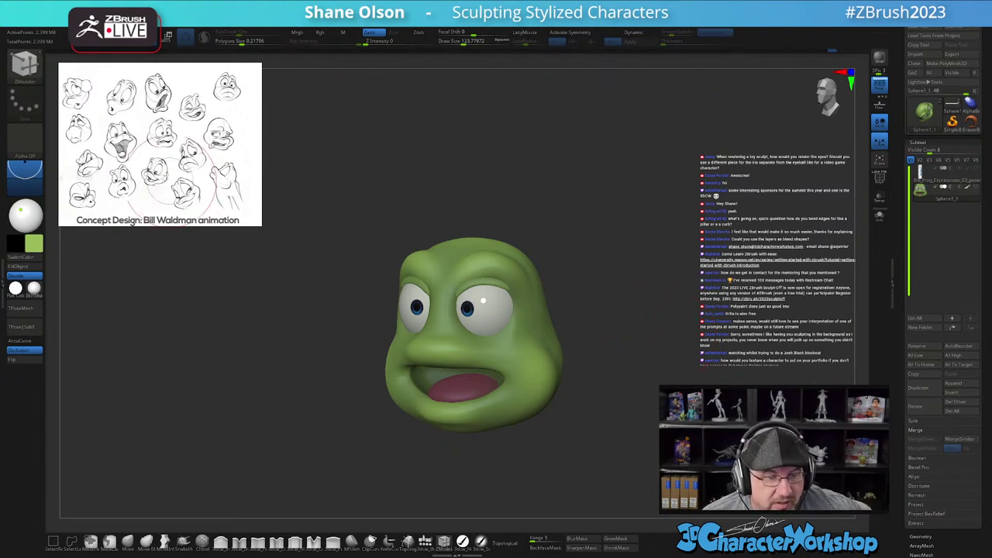
pyautogui.keyDown('shift'); pyautogui.moveTo(612, 230); pyautogui.dragTo(619, 230); pyautogui.keyUp('shift')
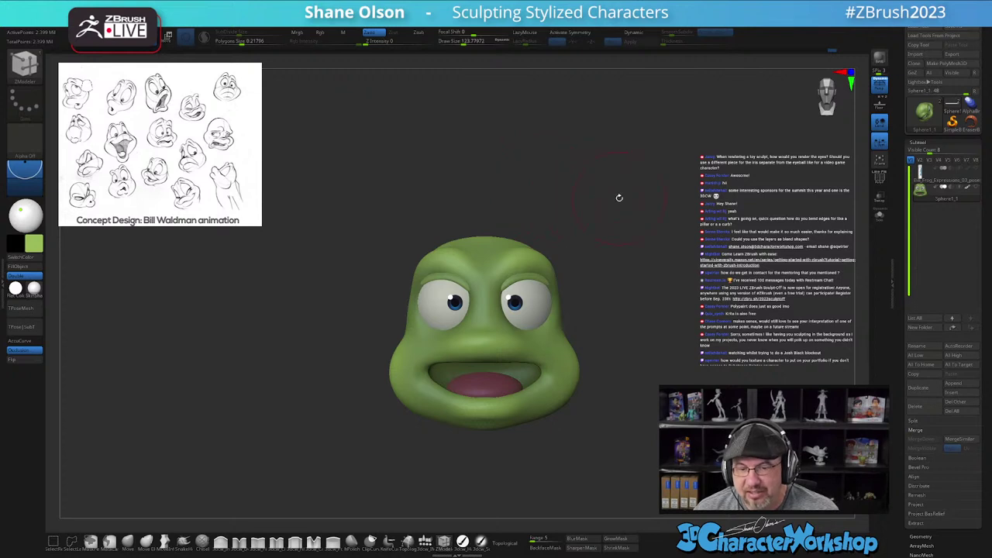
pyautogui.press('s')
pyautogui.click(652, 225)
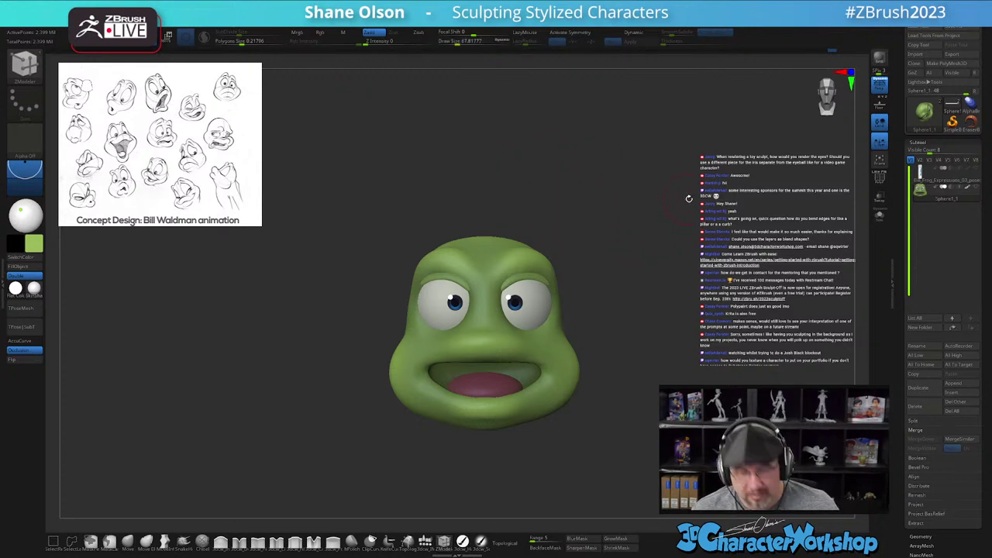
pyautogui.keyDown('alt'); pyautogui.moveTo(700, 196); pyautogui.dragTo(629, 230); pyautogui.keyUp('alt')
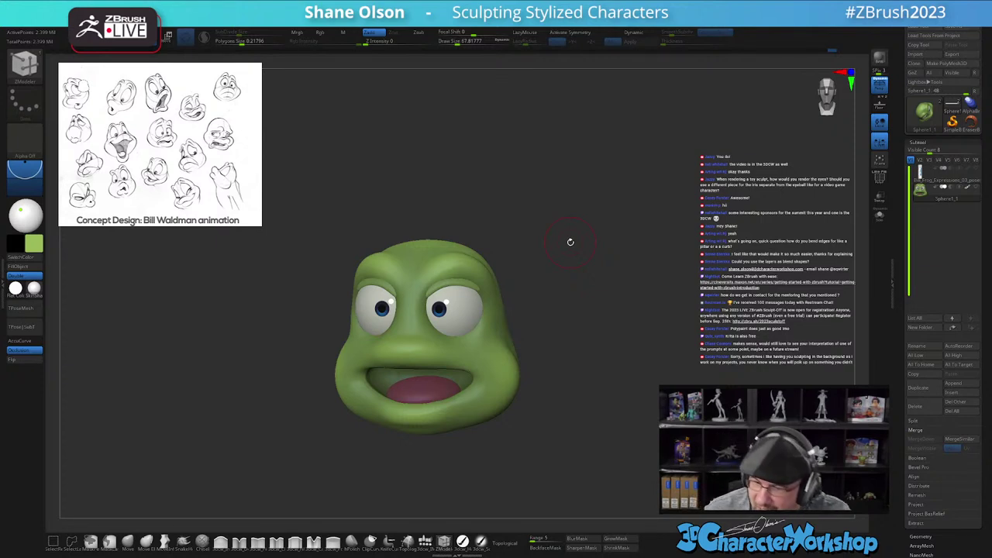
pyautogui.moveTo(568, 353); pyautogui.dragTo(590, 356)
pyautogui.moveTo(587, 316); pyautogui.dragTo(603, 324)
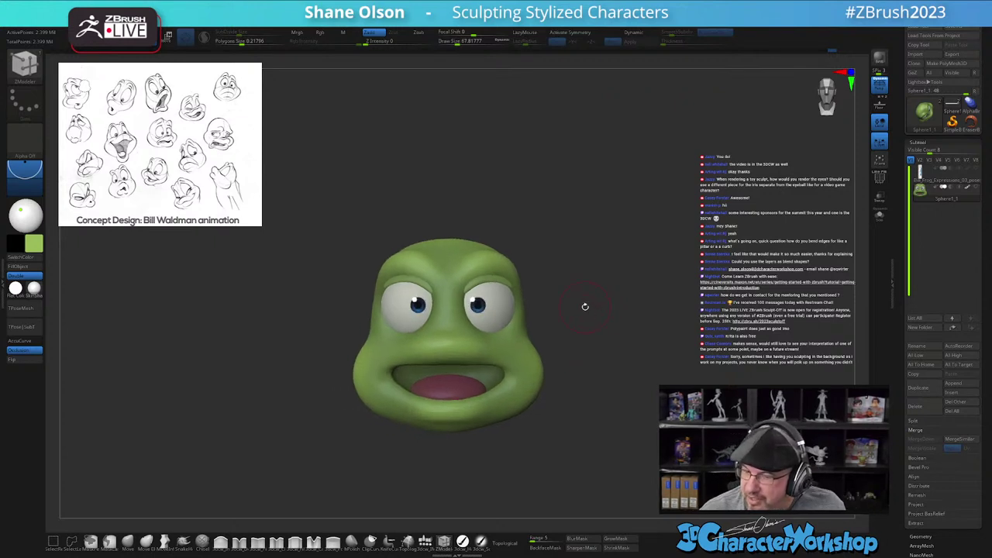
# Step: Add a new layer to the frog head and name it Angry
pyautogui.moveTo(903, 459); pyautogui.dragTo(905, 245)
pyautogui.click(928, 356)
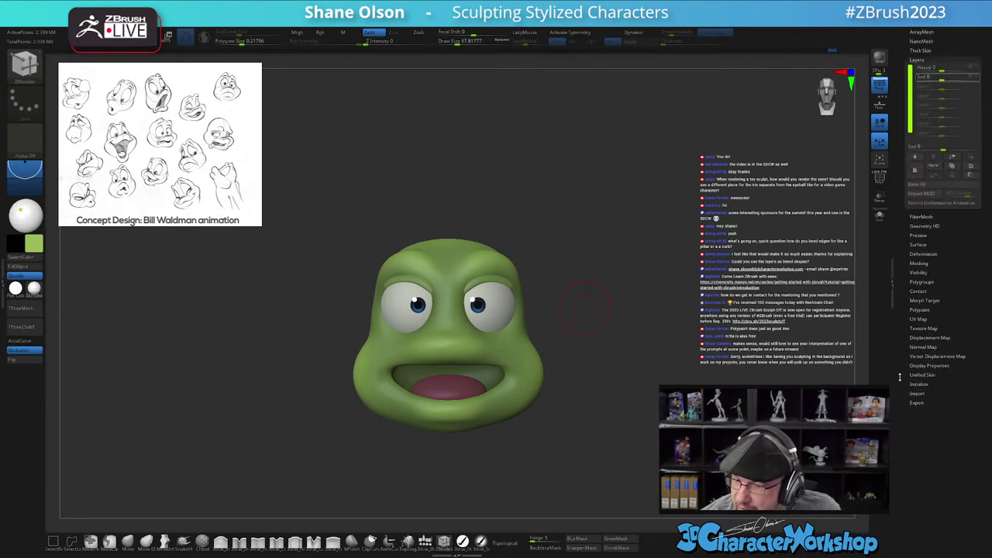
pyautogui.scroll(3, 900, 378)
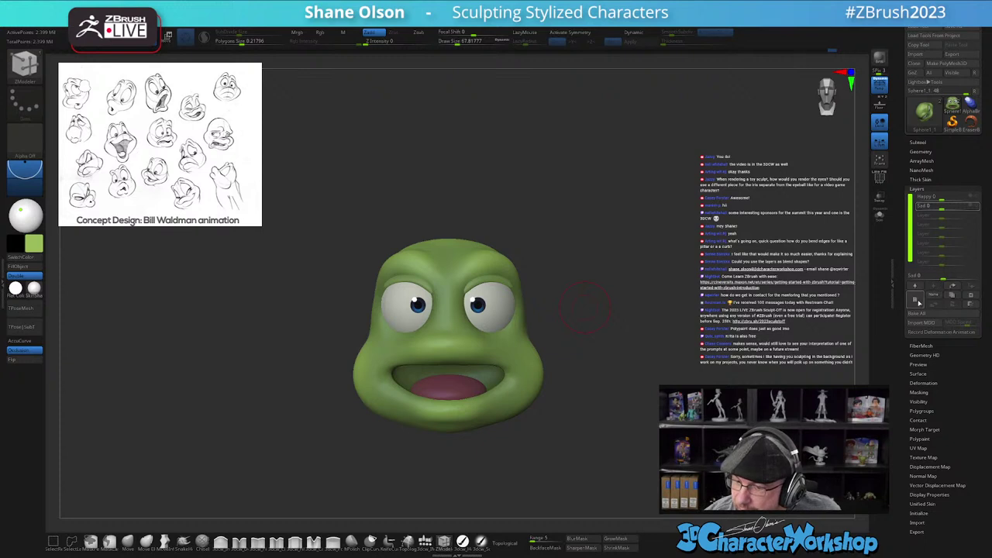
pyautogui.click(912, 298)
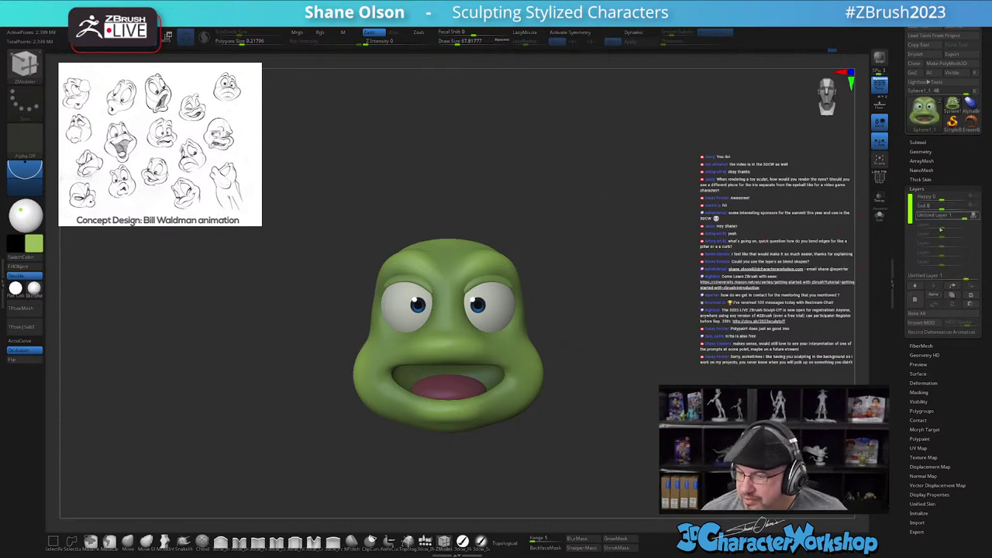
pyautogui.click(935, 294)
pyautogui.write('Angry')
pyautogui.press('Return')
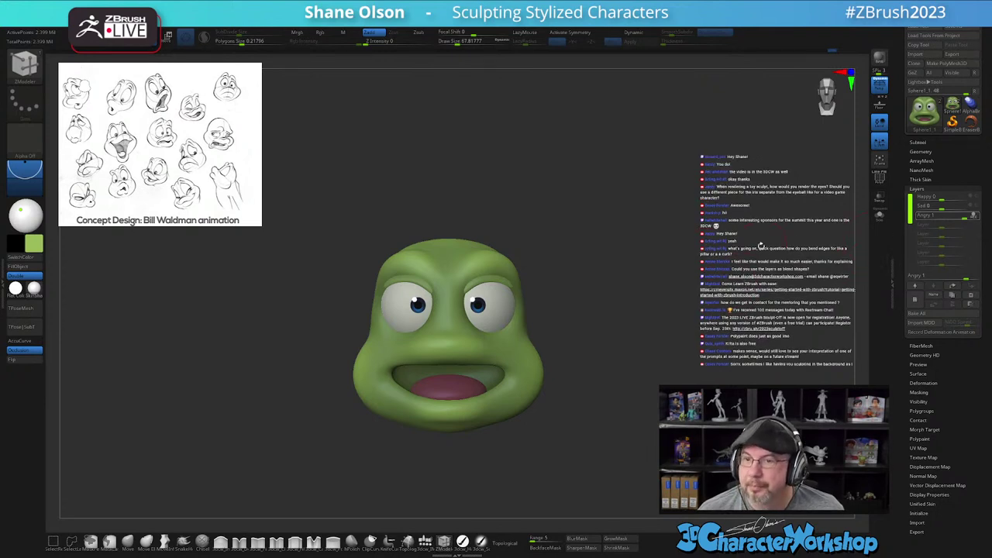
pyautogui.moveTo(727, 223); pyautogui.dragTo(662, 231)
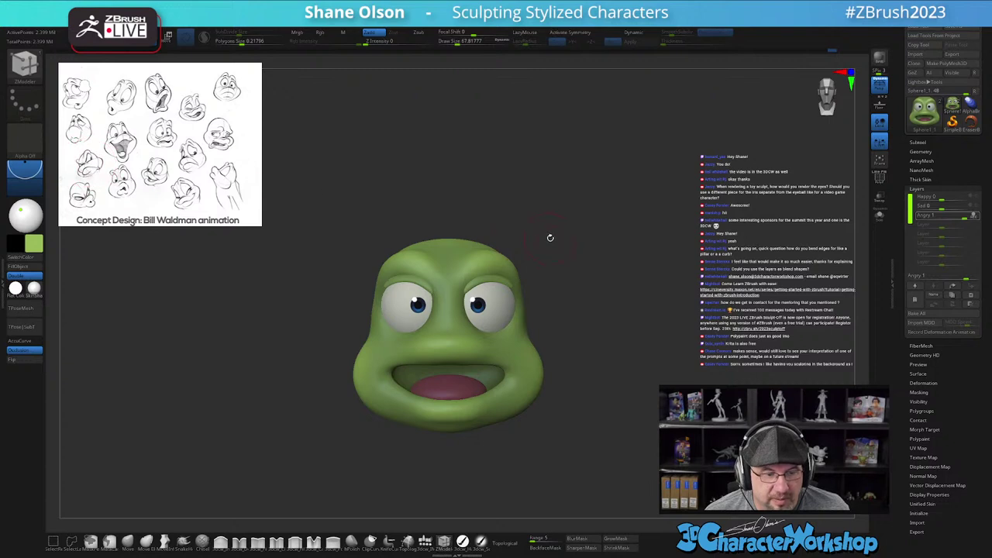
# Step: Isolate both eyeballs, mask them completely, and show the whole frog head again
pyautogui.press('w')
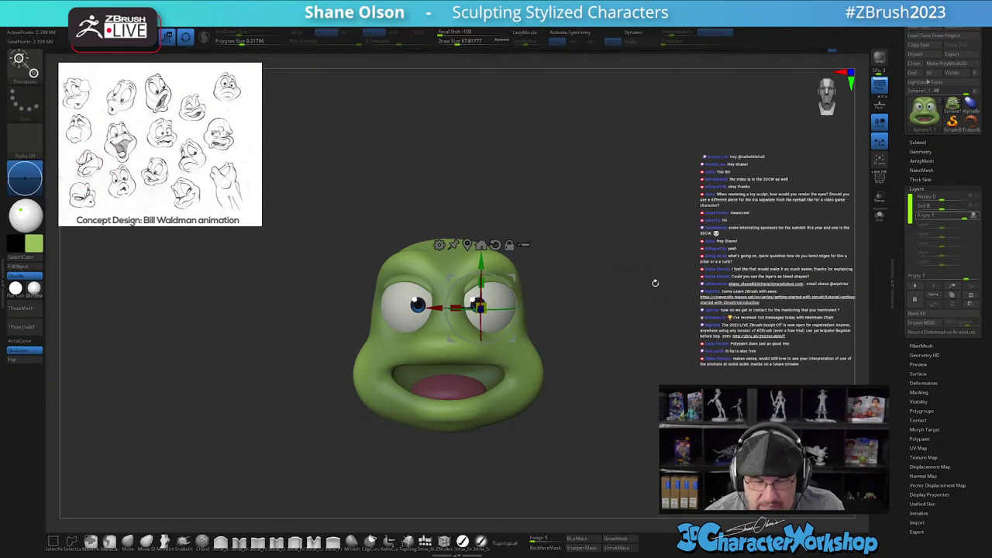
pyautogui.press('q')
pyautogui.keyDown('ctrl'); pyautogui.keyDown('shift'); pyautogui.click(499, 305); pyautogui.keyUp('shift'); pyautogui.keyUp('ctrl')
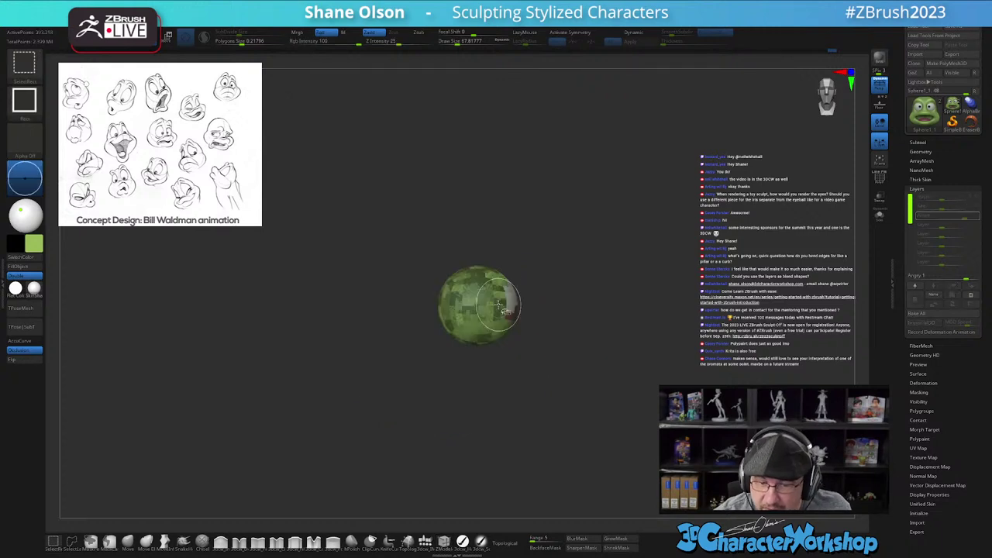
pyautogui.keyDown('ctrl'); pyautogui.keyDown('shift'); pyautogui.click(500, 295); pyautogui.keyUp('shift'); pyautogui.keyUp('ctrl')
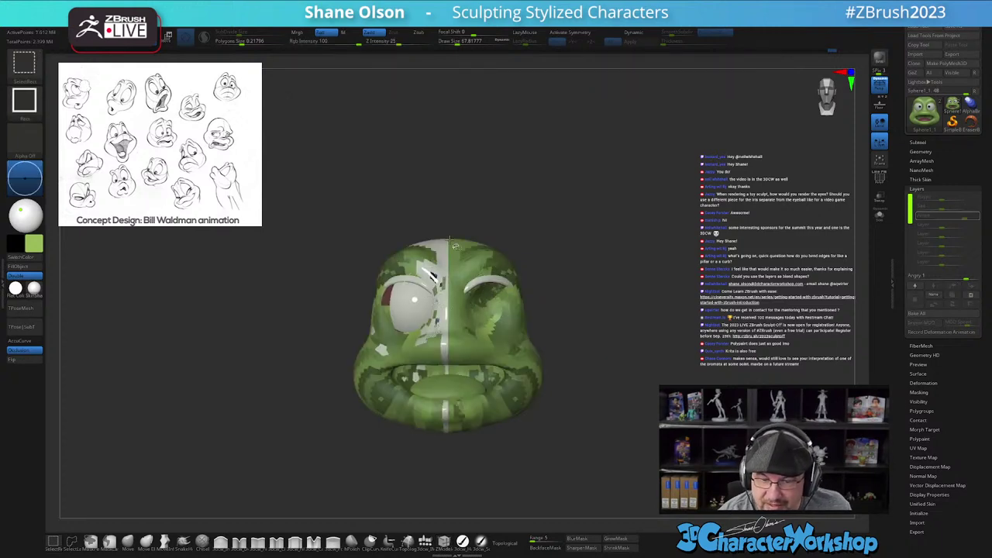
pyautogui.keyDown('ctrl'); pyautogui.keyDown('shift'); pyautogui.click(425, 295); pyautogui.keyUp('shift'); pyautogui.keyUp('ctrl')
pyautogui.keyDown('ctrl'); pyautogui.keyDown('shift'); pyautogui.moveTo(586, 261); pyautogui.dragTo(628, 431); pyautogui.keyUp('shift'); pyautogui.keyUp('ctrl')
pyautogui.keyDown('ctrl'); pyautogui.moveTo(330, 270); pyautogui.dragTo(630, 393); pyautogui.keyUp('ctrl')
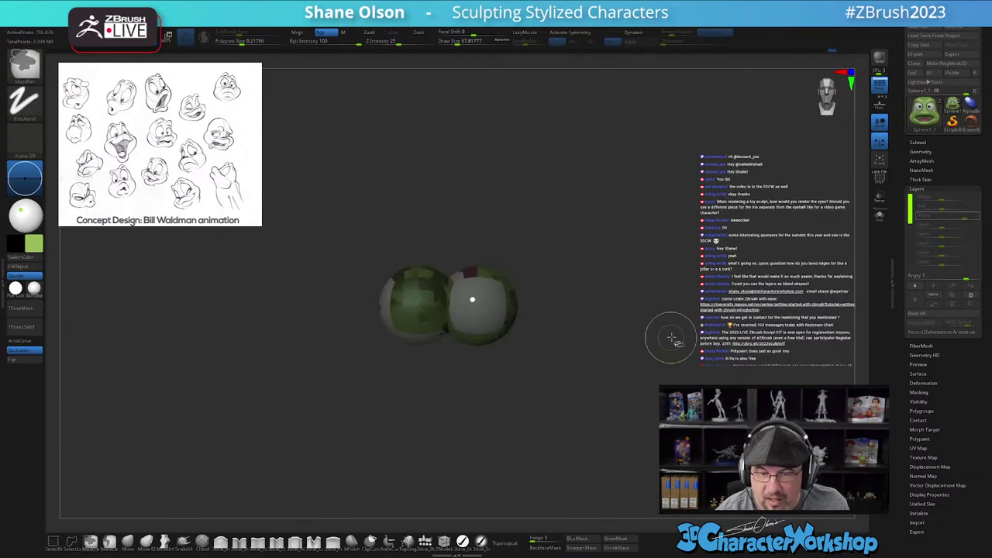
pyautogui.keyDown('ctrl'); pyautogui.keyDown('shift'); pyautogui.click(678, 348); pyautogui.keyUp('shift'); pyautogui.keyUp('ctrl')
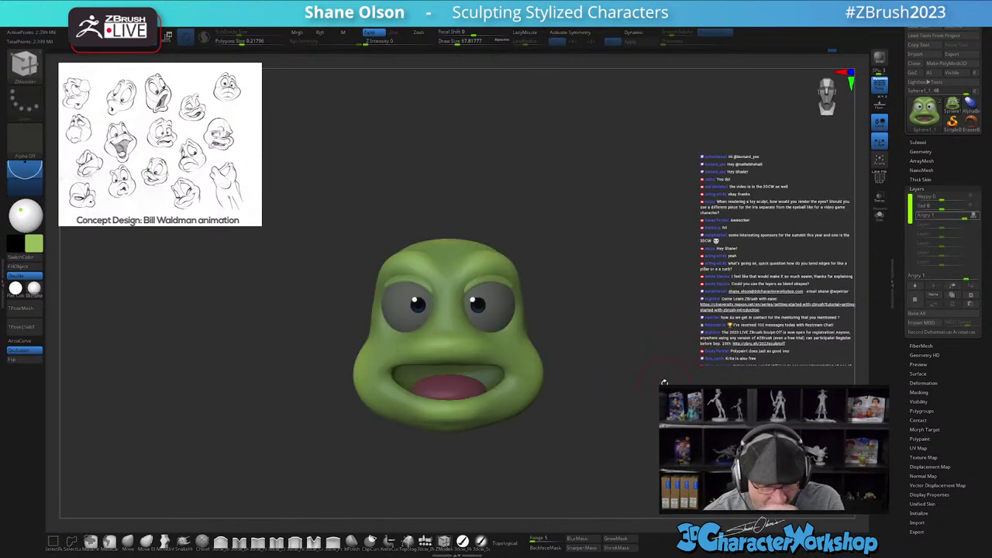
# Step: With X symmetry and the Move brush at about 145 draw size, pull the inner brows down over the eyes
pyautogui.click(129, 543)
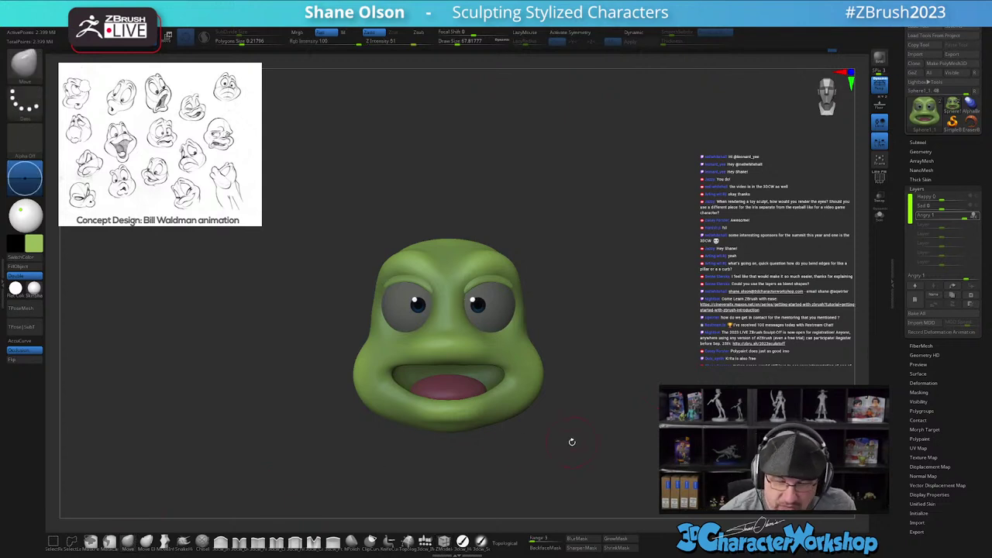
pyautogui.press('s')
pyautogui.moveTo(572, 445); pyautogui.dragTo(578, 445)
pyautogui.keyDown('alt'); pyautogui.moveTo(588, 409); pyautogui.dragTo(585, 423); pyautogui.keyUp('alt')
pyautogui.moveTo(474, 272)
pyautogui.mouseDown(button='right')
pyautogui.moveTo(450, 284)
pyautogui.moveTo(470, 280)
pyautogui.mouseUp(button='right')
pyautogui.press('x')
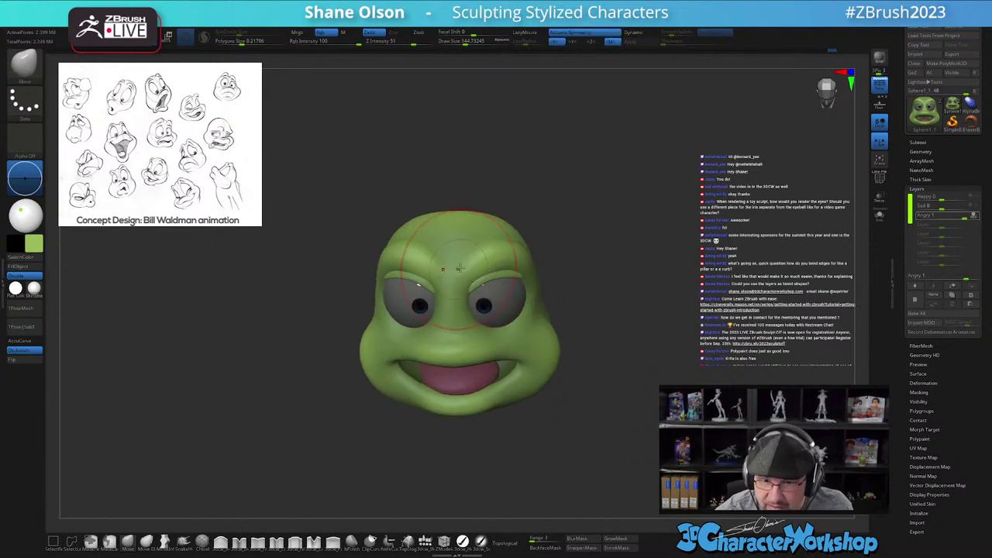
pyautogui.moveTo(471, 280); pyautogui.dragTo(464, 300)
pyautogui.moveTo(496, 282)
pyautogui.mouseDown(button='right')
pyautogui.moveTo(507, 237)
pyautogui.moveTo(475, 267)
pyautogui.mouseUp(button='right')
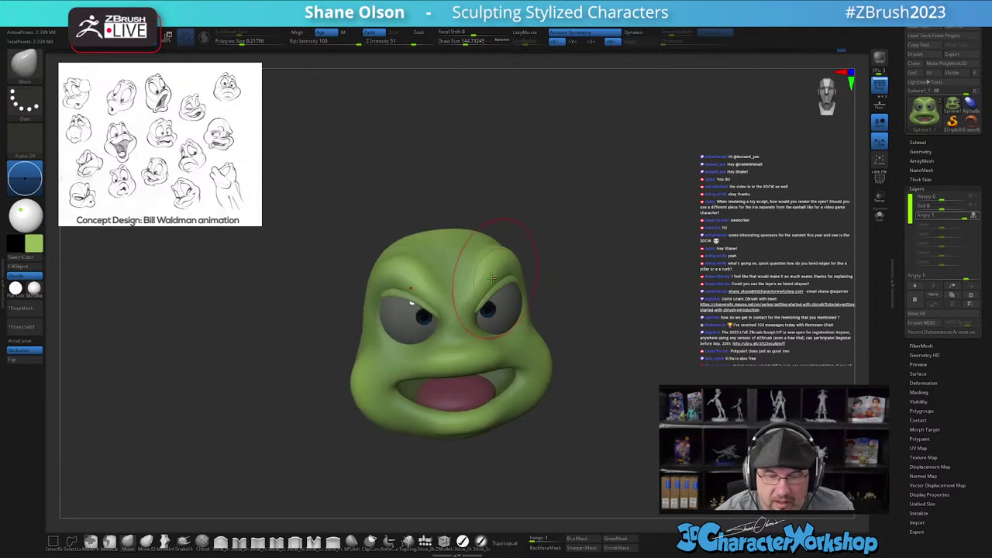
# Step: Refine the angry brow and the skin beside the eyes with short Move strokes from several angles
pyautogui.moveTo(471, 265); pyautogui.dragTo(467, 268)
pyautogui.moveTo(490, 249)
pyautogui.mouseDown(button='right')
pyautogui.moveTo(487, 276)
pyautogui.moveTo(502, 260)
pyautogui.moveTo(449, 225)
pyautogui.mouseUp(button='right')
pyautogui.moveTo(536, 308); pyautogui.dragTo(478, 317, button='right')
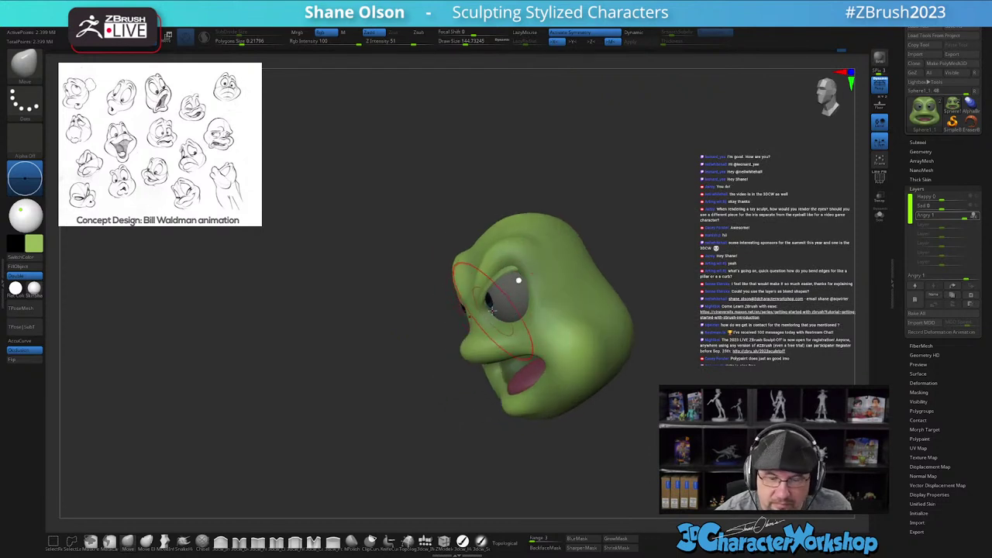
pyautogui.moveTo(490, 313); pyautogui.dragTo(493, 309)
pyautogui.moveTo(501, 314)
pyautogui.mouseDown(button='right')
pyautogui.moveTo(574, 324)
pyautogui.moveTo(567, 346)
pyautogui.moveTo(576, 339)
pyautogui.mouseUp(button='right')
# Step: Enlarge the Move brush to about 158 and reshape the open grin into a downturned frown, undoing the last stroke
pyautogui.moveTo(494, 399); pyautogui.dragTo(478, 401, button='right')
pyautogui.press('s')
pyautogui.moveTo(479, 401); pyautogui.dragTo(474, 380)
pyautogui.moveTo(541, 375)
pyautogui.mouseDown(button='right')
pyautogui.moveTo(498, 373)
pyautogui.moveTo(496, 384)
pyautogui.moveTo(517, 388)
pyautogui.mouseUp(button='right')
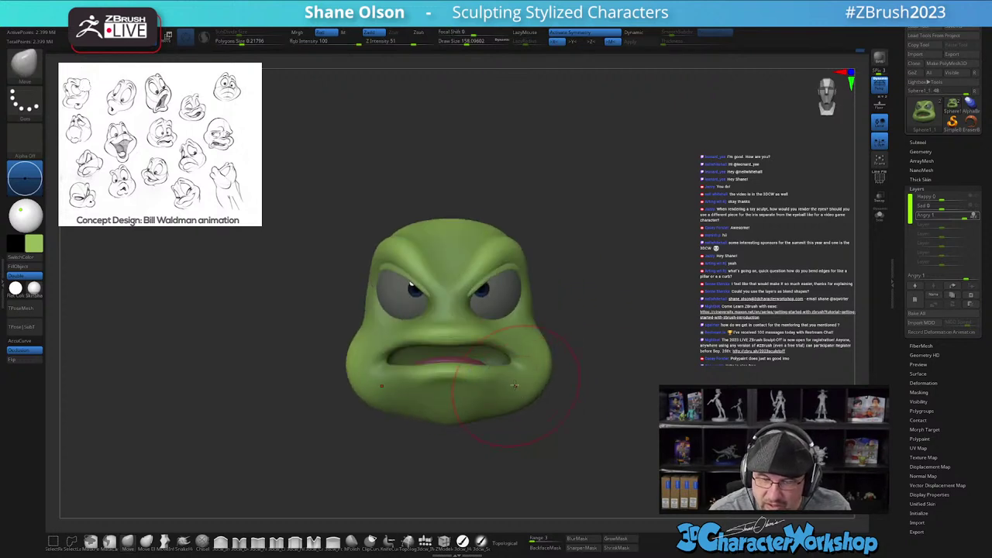
pyautogui.hotkey('ctrl', 'z')
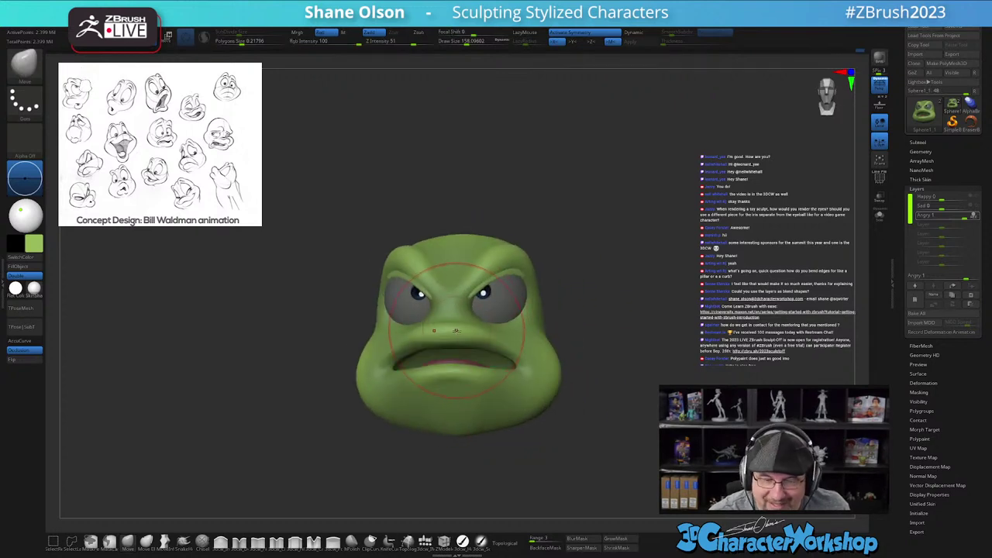
pyautogui.moveTo(546, 338)
pyautogui.mouseDown(button='right')
pyautogui.moveTo(502, 335)
pyautogui.moveTo(506, 360)
pyautogui.mouseUp(button='right')
# Step: Lower the head three subdivision levels and work around the mouth with the Inflate brush at about 128 draw size
pyautogui.click(221, 543)
pyautogui.hotkey('shift', 'd')
pyautogui.hotkey('shift', 'd')
pyautogui.hotkey('shift', 'd')
pyautogui.press('s')
pyautogui.moveTo(518, 346); pyautogui.dragTo(512, 346)
pyautogui.moveTo(502, 324)
pyautogui.keyDown('alt'); pyautogui.mouseDown(button='right')
pyautogui.moveTo(502, 357)
pyautogui.moveTo(585, 350)
pyautogui.mouseUp(button='right'); pyautogui.keyUp('alt')
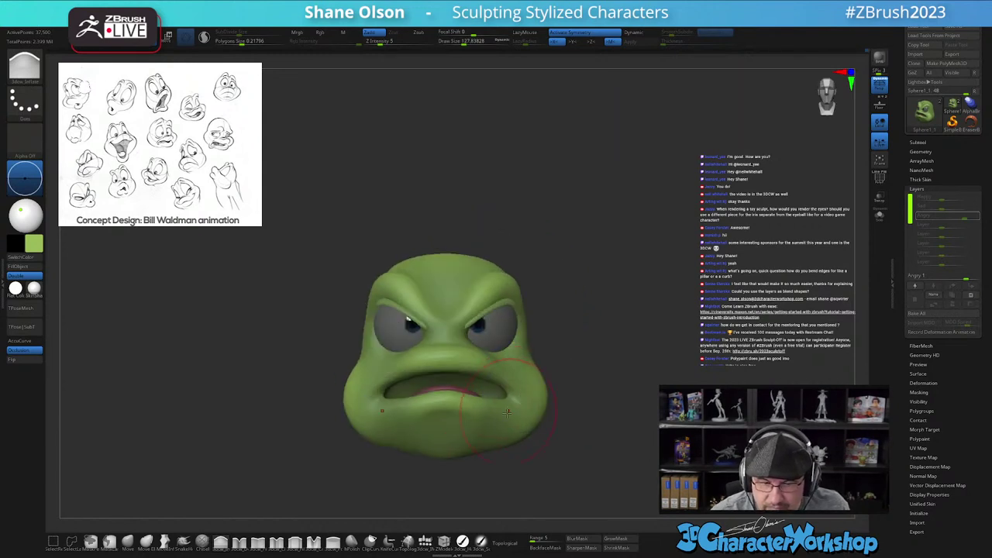
# Step: Close the mouth into a steep frown using the Move brush with Topological masking at about 202 draw size
pyautogui.click(128, 542)
pyautogui.click(507, 543)
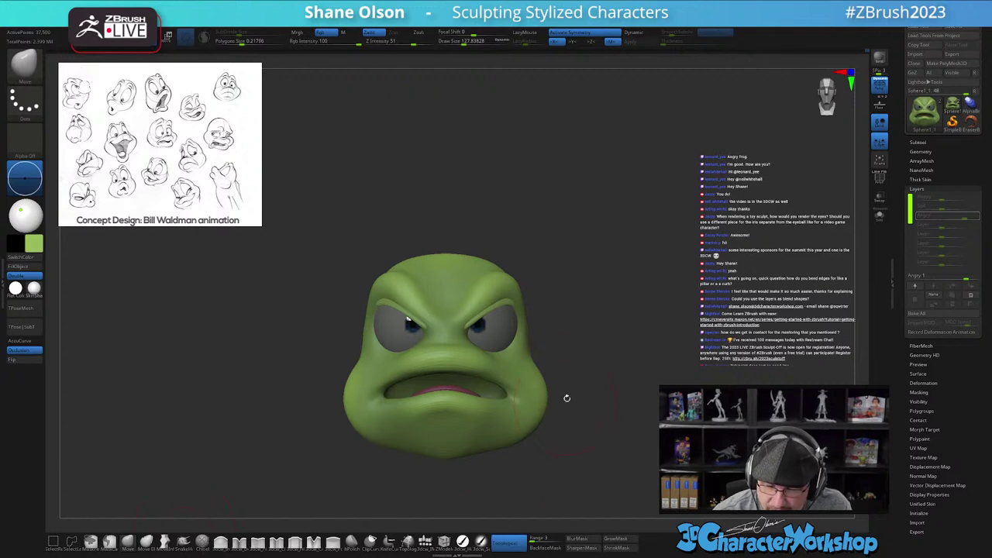
pyautogui.moveTo(565, 425)
pyautogui.keyDown('alt'); pyautogui.mouseDown(button='right')
pyautogui.moveTo(591, 410)
pyautogui.moveTo(548, 408)
pyautogui.moveTo(586, 396)
pyautogui.mouseUp(button='right'); pyautogui.keyUp('alt')
pyautogui.press(']')
pyautogui.press(']')
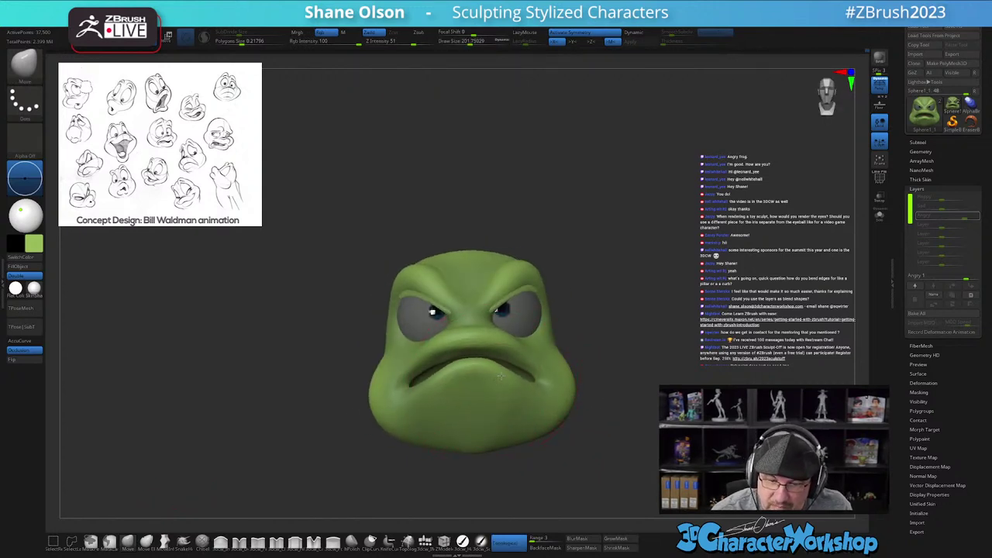
pyautogui.moveTo(517, 375); pyautogui.dragTo(530, 385)
pyautogui.moveTo(605, 413)
pyautogui.mouseDown(button='right')
pyautogui.moveTo(547, 389)
pyautogui.moveTo(600, 368)
pyautogui.moveTo(543, 389)
pyautogui.mouseUp(button='right')
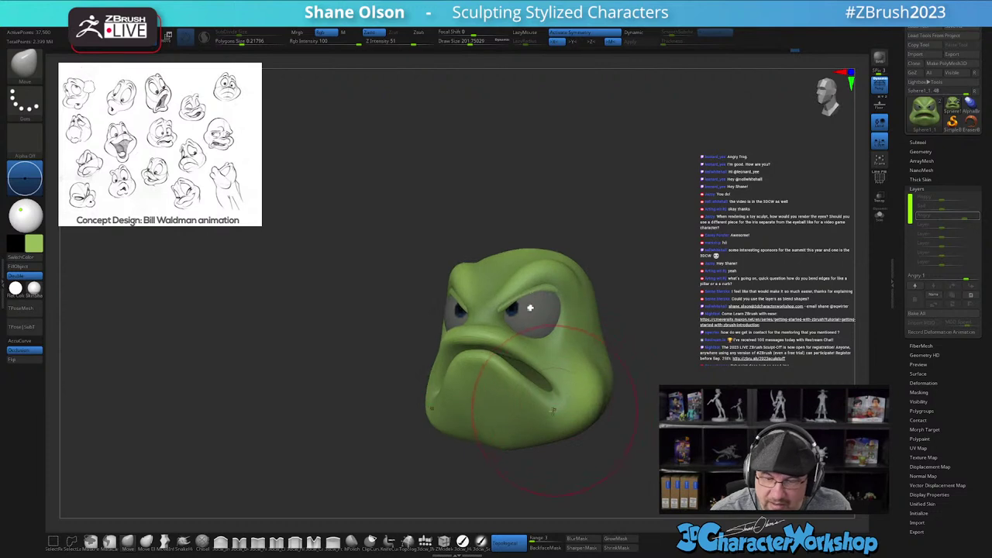
# Step: Lower the head one more subdivision level and swell the lips together along the mouth line with the Inflate brush
pyautogui.click(222, 543)
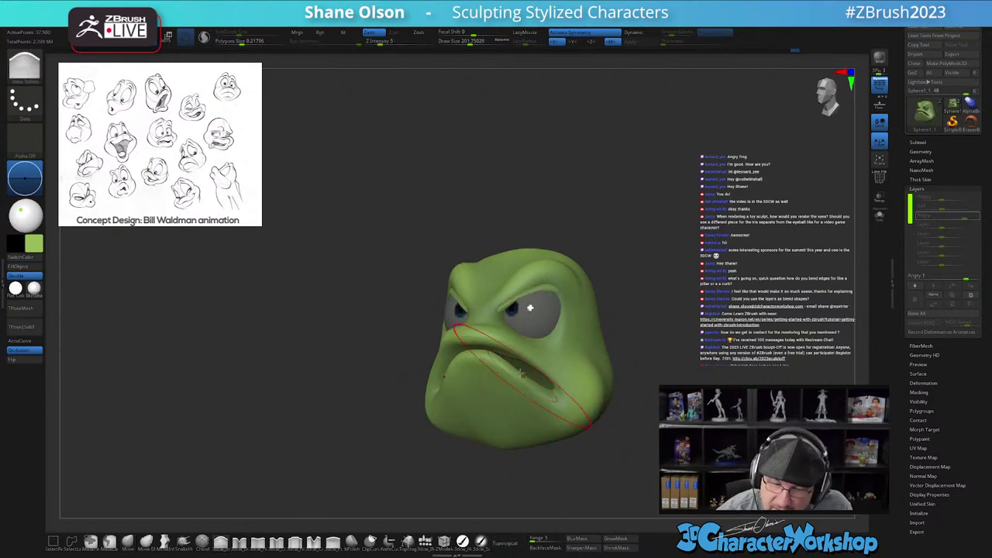
pyautogui.hotkey('shift', 'd')
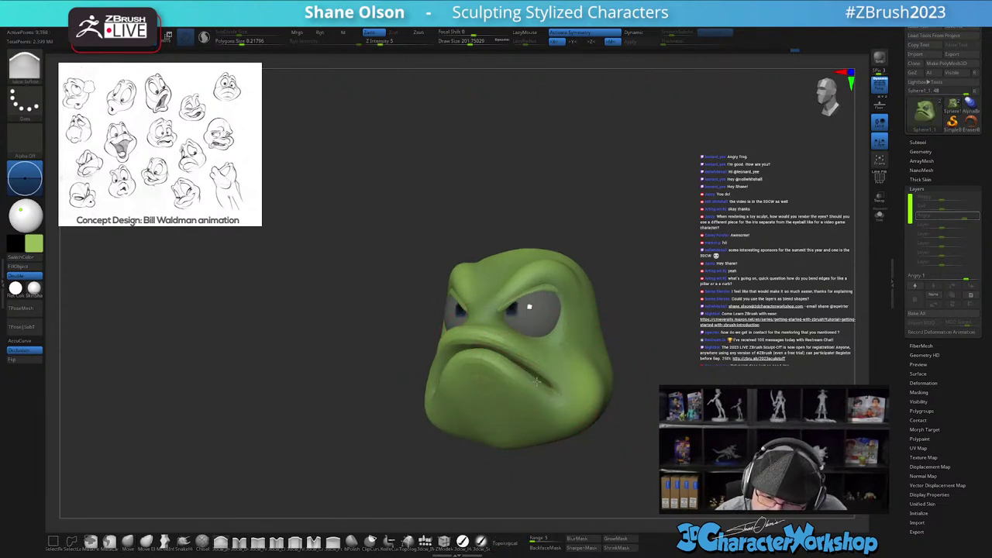
pyautogui.moveTo(492, 356); pyautogui.dragTo(483, 348)
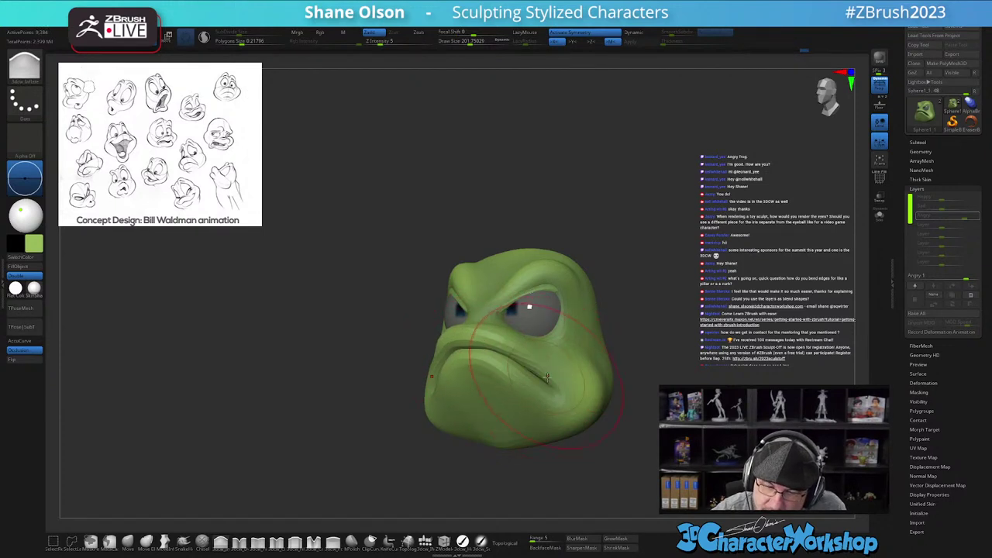
pyautogui.moveTo(566, 419)
pyautogui.mouseDown(button='right')
pyautogui.moveTo(609, 416)
pyautogui.moveTo(586, 423)
pyautogui.mouseUp(button='right')
pyautogui.moveTo(586, 423); pyautogui.dragTo(581, 377)
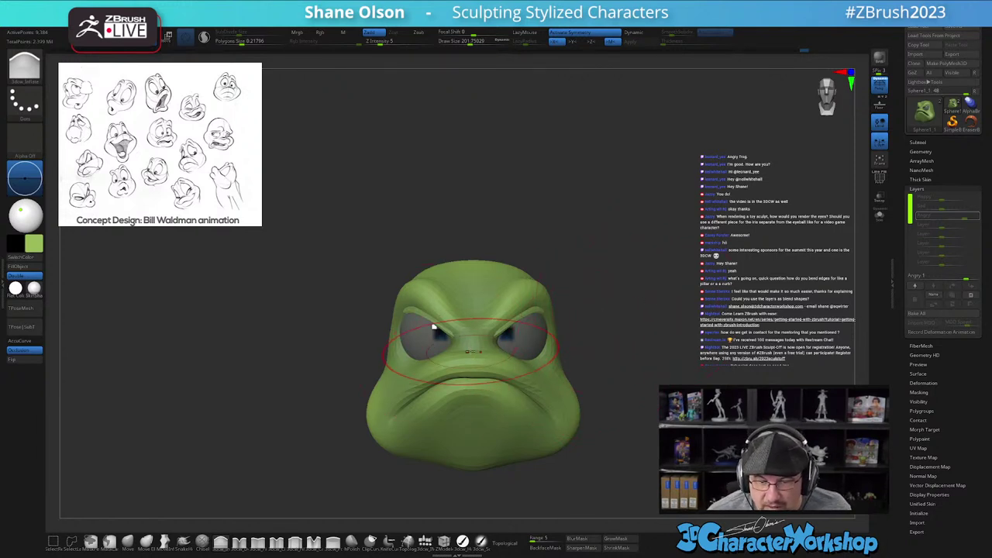
pyautogui.moveTo(638, 370); pyautogui.dragTo(691, 369)
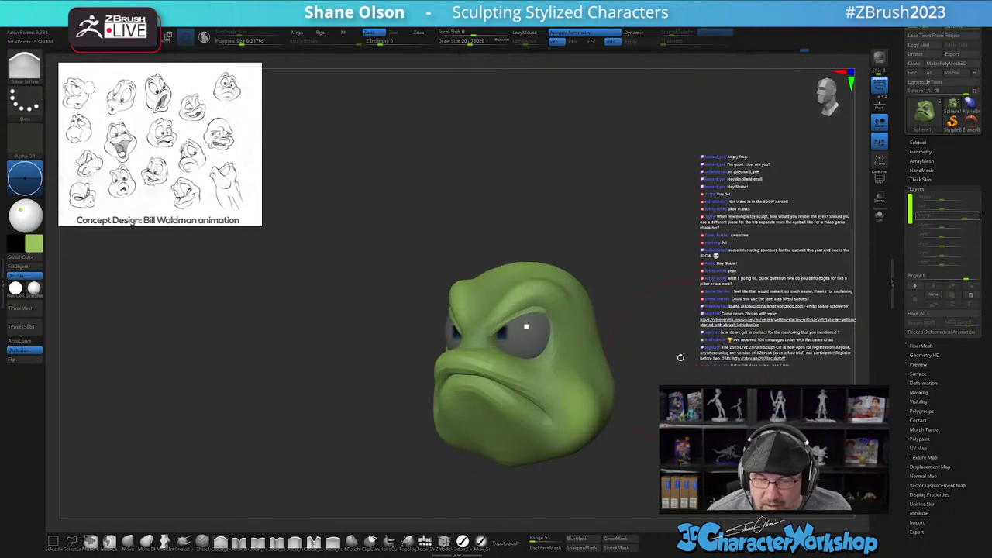
# Step: Isolate the eye on the viewer's left with a mask, reset the gizmo orientation, and rotate its pupil inward and down
pyautogui.moveTo(608, 322)
pyautogui.mouseDown()
pyautogui.moveTo(656, 333)
pyautogui.moveTo(632, 328)
pyautogui.mouseUp()
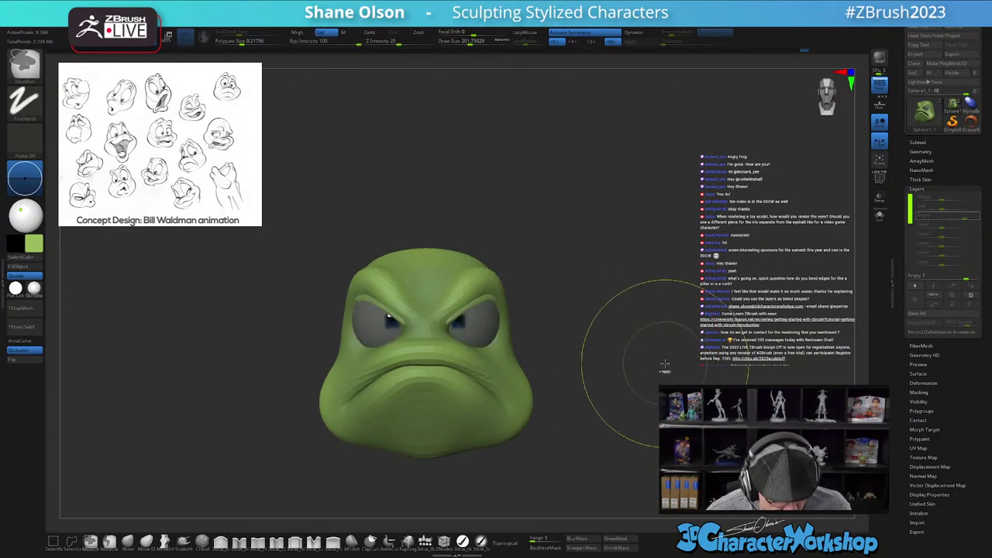
pyautogui.keyDown('ctrl'); pyautogui.moveTo(665, 362); pyautogui.dragTo(656, 357); pyautogui.keyUp('ctrl')
pyautogui.press('w')
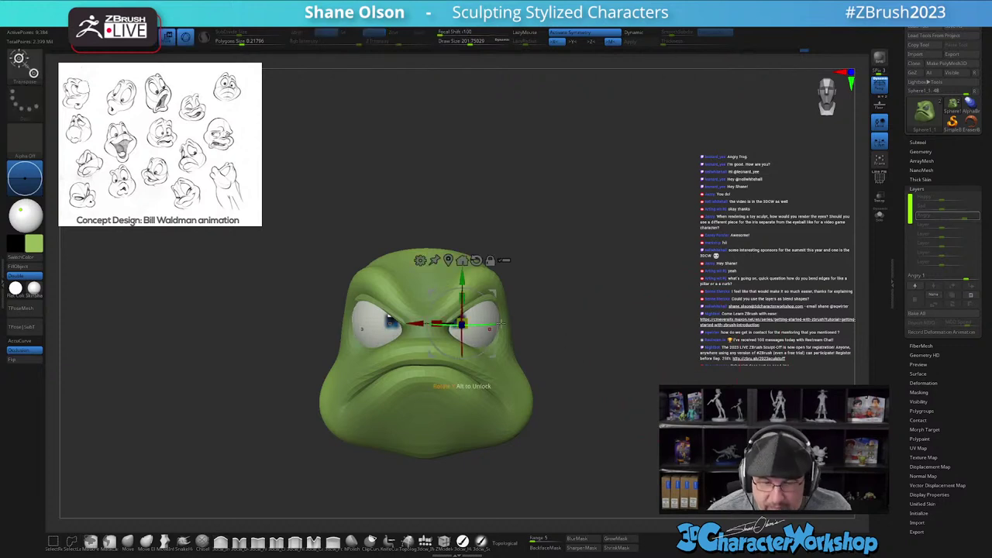
pyautogui.keyDown('ctrl'); pyautogui.click(376, 335); pyautogui.keyUp('ctrl')
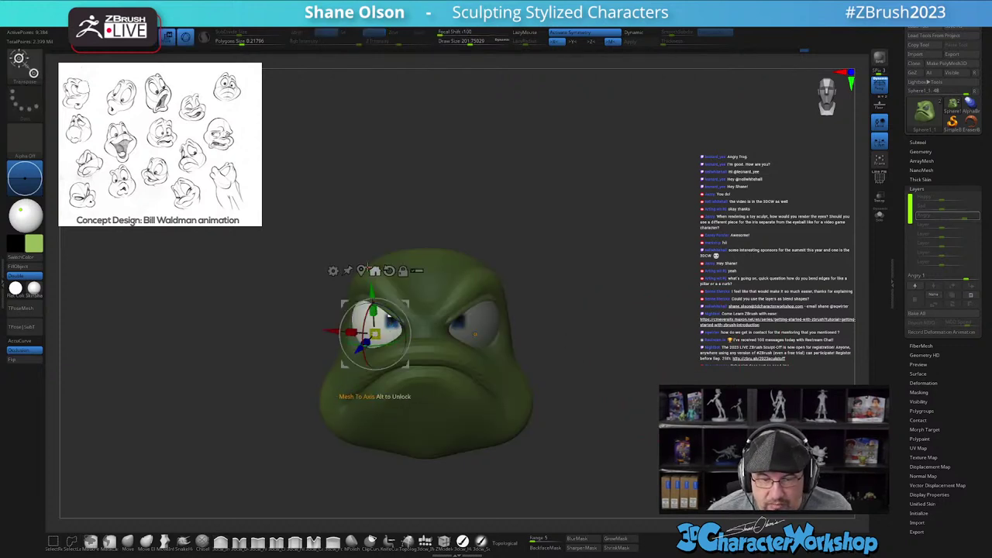
pyautogui.click(361, 271)
pyautogui.click(401, 258)
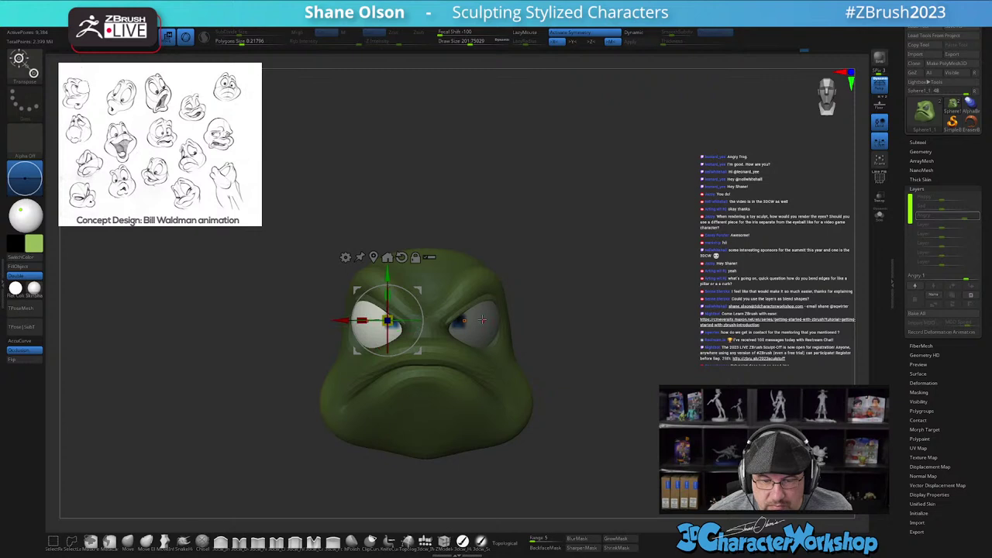
pyautogui.moveTo(388, 308)
pyautogui.mouseDown()
pyautogui.moveTo(390, 330)
pyautogui.moveTo(411, 324)
pyautogui.moveTo(389, 308)
pyautogui.mouseUp()
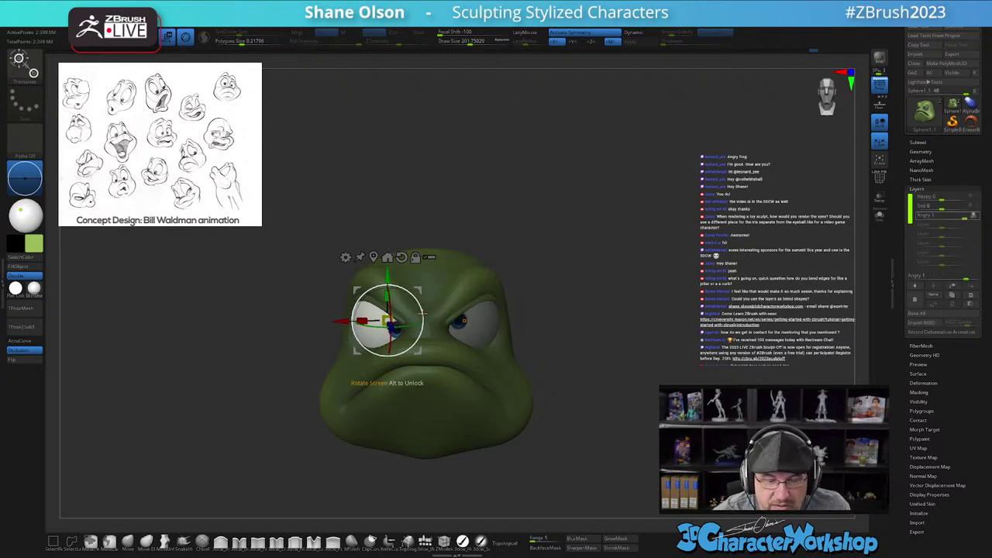
pyautogui.moveTo(563, 362); pyautogui.dragTo(577, 397)
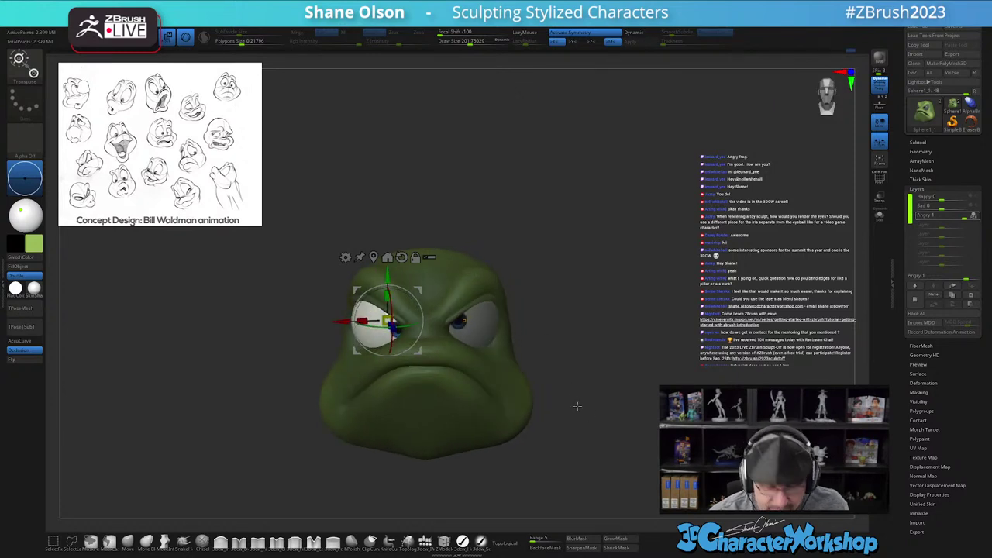
# Step: Mask everything but the eye on the viewer's right, reset its gizmo orientation, and rotate its pupil downward
pyautogui.keyDown('ctrl'); pyautogui.click(486, 325); pyautogui.keyUp('ctrl')
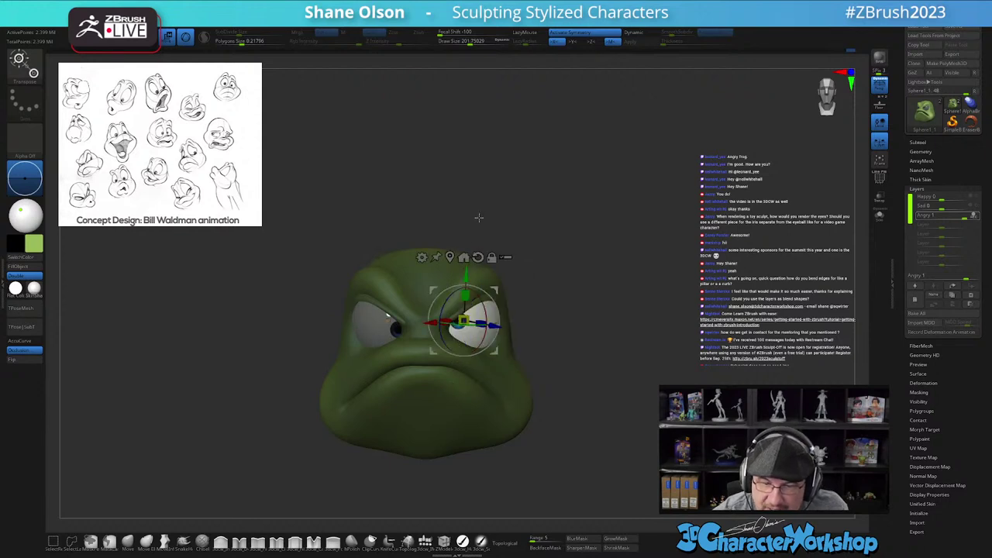
pyautogui.click(477, 257)
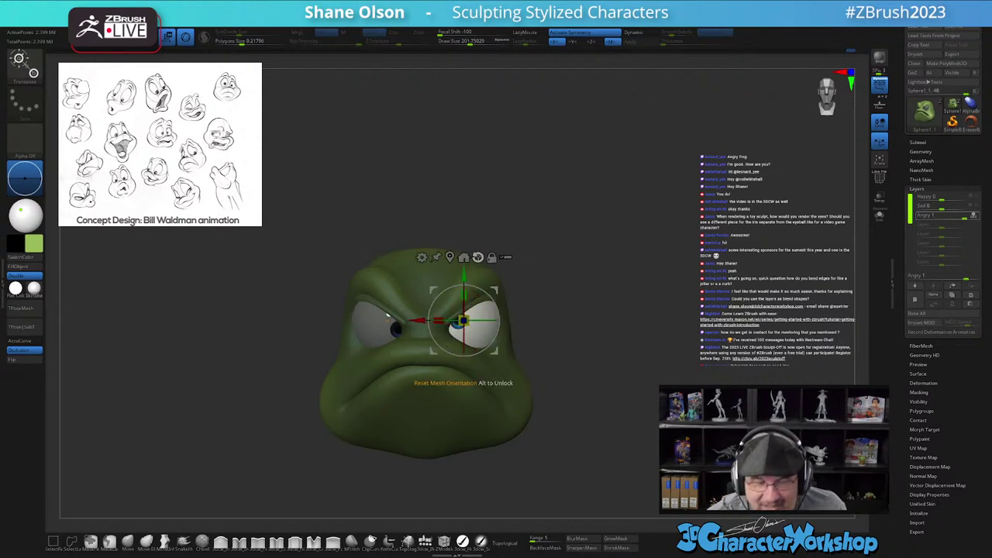
pyautogui.moveTo(465, 302); pyautogui.dragTo(465, 314)
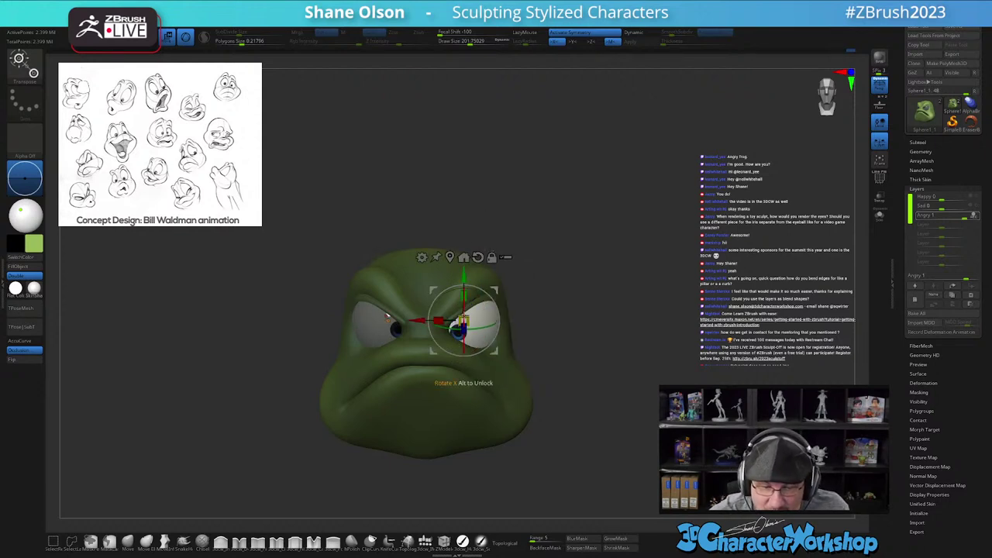
pyautogui.moveTo(501, 332); pyautogui.dragTo(481, 328, button='right')
pyautogui.moveTo(483, 330); pyautogui.dragTo(516, 324)
pyautogui.moveTo(533, 300)
pyautogui.mouseDown(button='right')
pyautogui.moveTo(506, 281)
pyautogui.moveTo(528, 265)
pyautogui.moveTo(515, 292)
pyautogui.moveTo(536, 305)
pyautogui.moveTo(525, 297)
pyautogui.moveTo(517, 369)
pyautogui.moveTo(518, 302)
pyautogui.mouseUp(button='right')
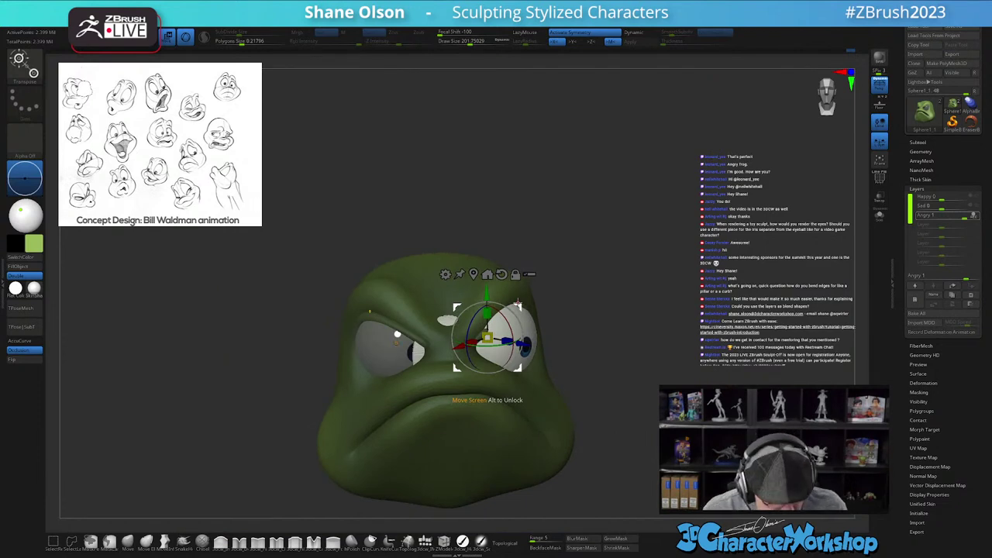
pyautogui.hotkey('ctrl', 'z')
pyautogui.moveTo(646, 307); pyautogui.dragTo(622, 348, button='right')
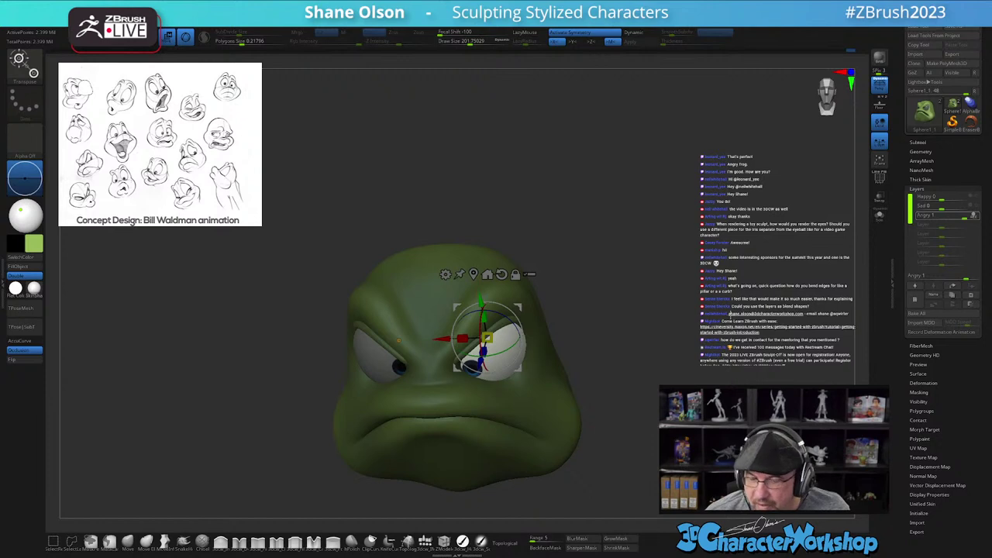
# Step: Isolate the eyeball on the viewer's right to inspect it, and show the whole head again
pyautogui.press('q')
pyautogui.moveTo(543, 330); pyautogui.dragTo(532, 365, button='right')
pyautogui.keyDown('ctrl'); pyautogui.keyDown('shift'); pyautogui.click(488, 371); pyautogui.keyUp('shift'); pyautogui.keyUp('ctrl')
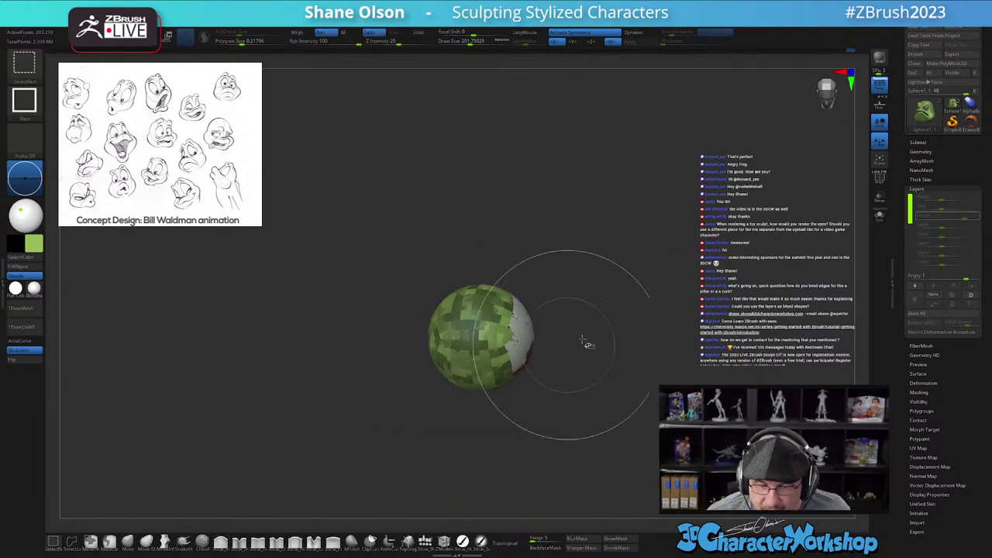
pyautogui.moveTo(687, 343); pyautogui.dragTo(679, 294)
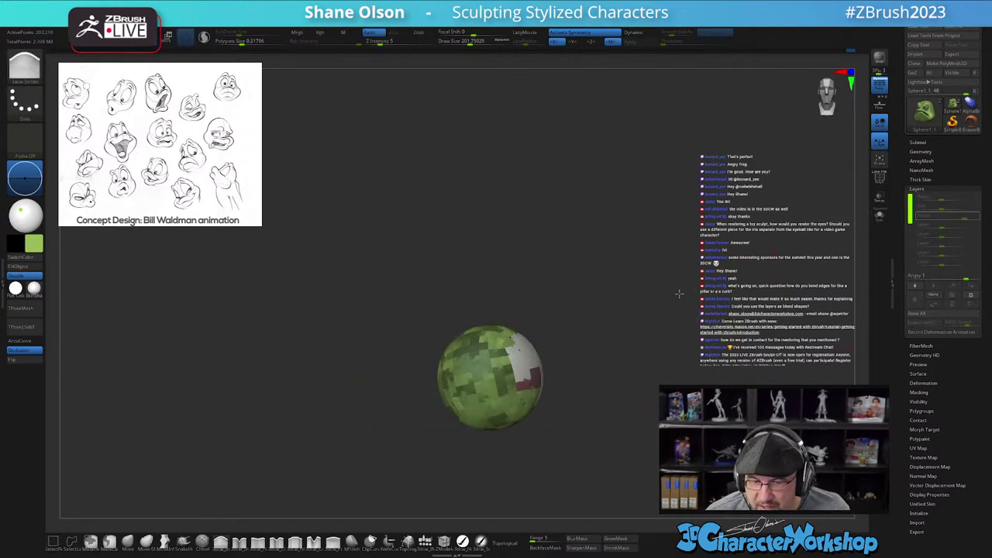
pyautogui.keyDown('ctrl'); pyautogui.keyDown('shift'); pyautogui.click(721, 339); pyautogui.keyUp('shift'); pyautogui.keyUp('ctrl')
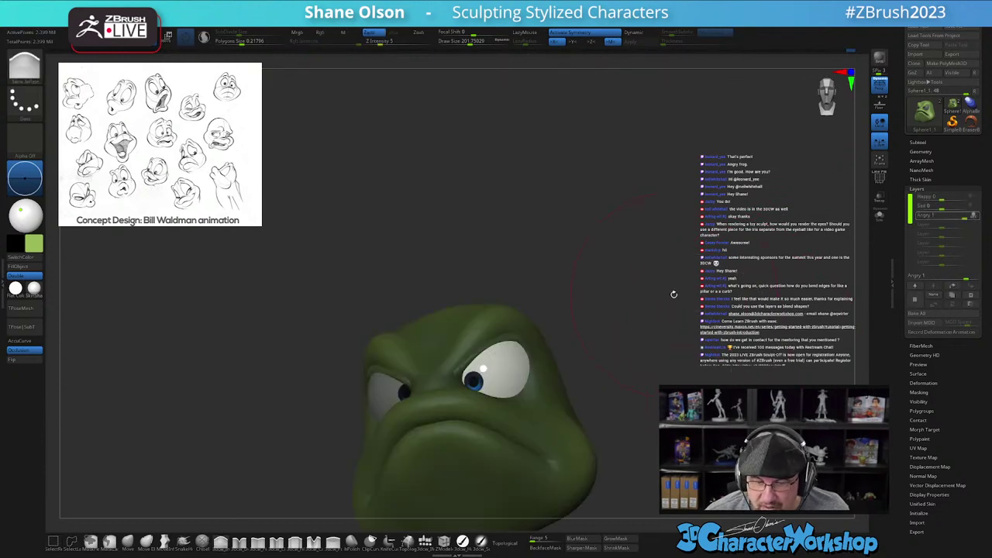
# Step: With symmetry turned off, rotate the eye on the viewer's right so its pupil looks outward, and clear the mask
pyautogui.press('x')
pyautogui.keyDown('alt'); pyautogui.moveTo(694, 314); pyautogui.dragTo(664, 275); pyautogui.keyUp('alt')
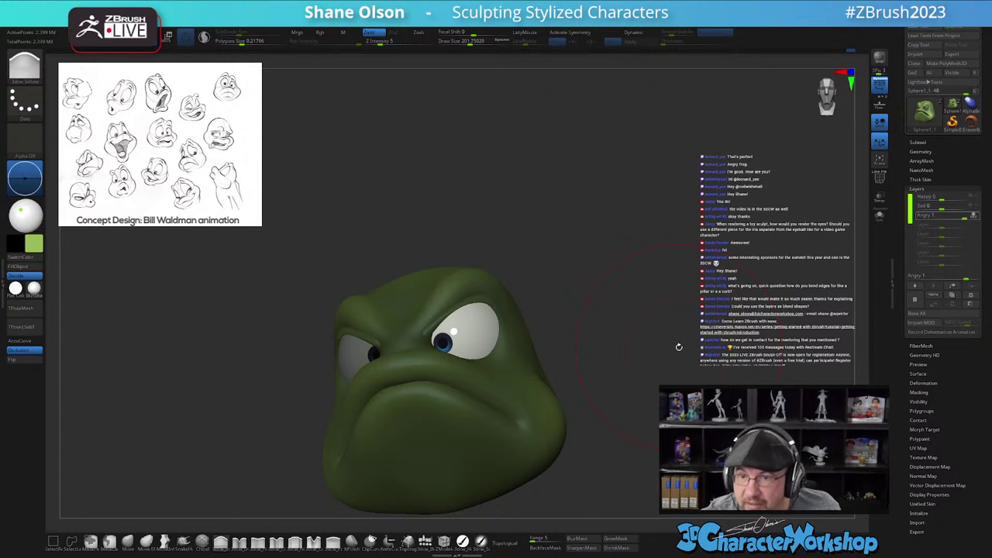
pyautogui.moveTo(679, 346)
pyautogui.mouseDown()
pyautogui.moveTo(628, 392)
pyautogui.moveTo(614, 312)
pyautogui.moveTo(620, 324)
pyautogui.mouseUp()
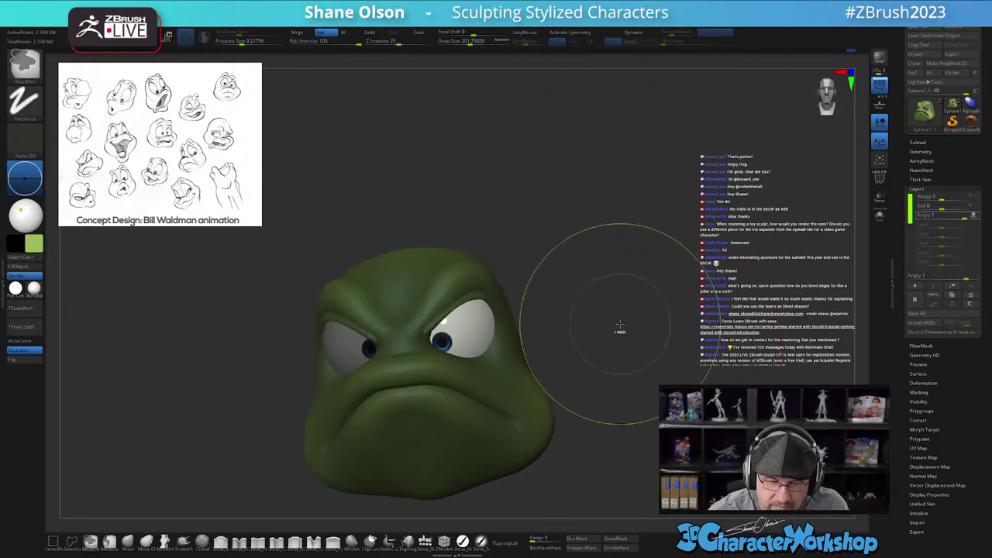
pyautogui.moveTo(597, 279); pyautogui.dragTo(594, 310)
pyautogui.press('w')
pyautogui.moveTo(492, 332)
pyautogui.mouseDown()
pyautogui.moveTo(496, 340)
pyautogui.moveTo(512, 314)
pyautogui.moveTo(485, 322)
pyautogui.mouseUp()
pyautogui.moveTo(625, 296); pyautogui.dragTo(582, 304)
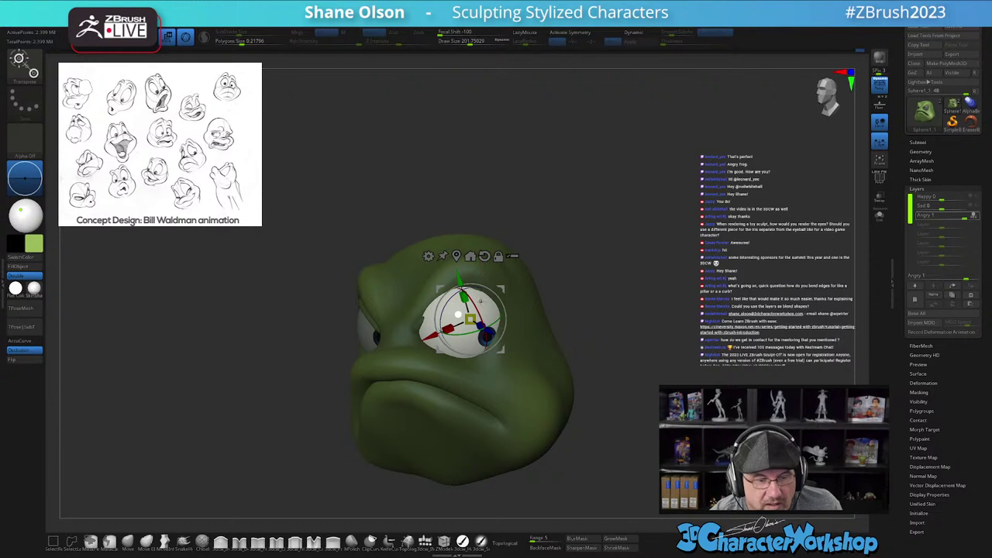
pyautogui.moveTo(606, 405); pyautogui.dragTo(625, 401)
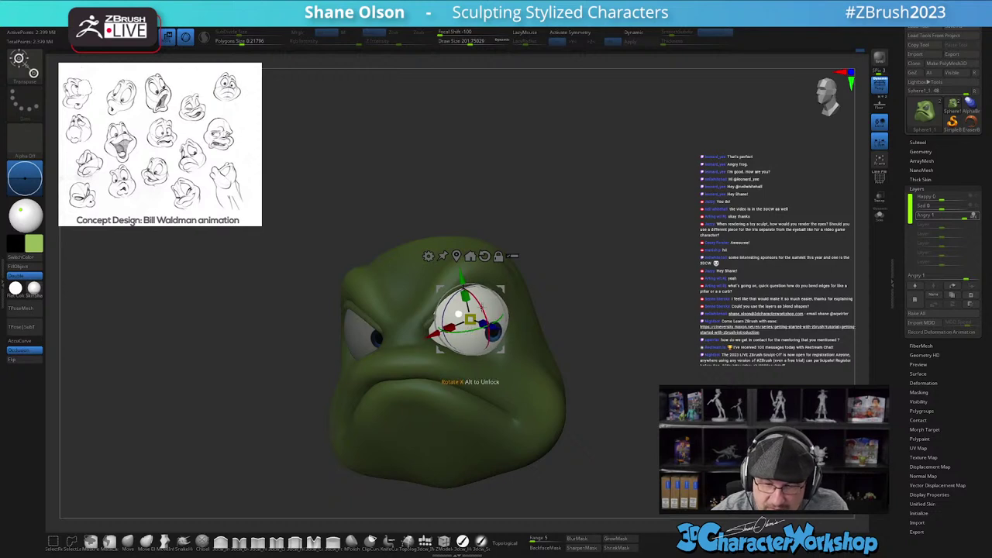
pyautogui.moveTo(622, 427)
pyautogui.mouseDown()
pyautogui.moveTo(583, 437)
pyautogui.moveTo(648, 428)
pyautogui.moveTo(611, 426)
pyautogui.moveTo(620, 452)
pyautogui.moveTo(614, 407)
pyautogui.moveTo(615, 438)
pyautogui.moveTo(629, 431)
pyautogui.mouseUp()
pyautogui.press('q')
pyautogui.keyDown('ctrl'); pyautogui.click(619, 446); pyautogui.keyUp('ctrl')
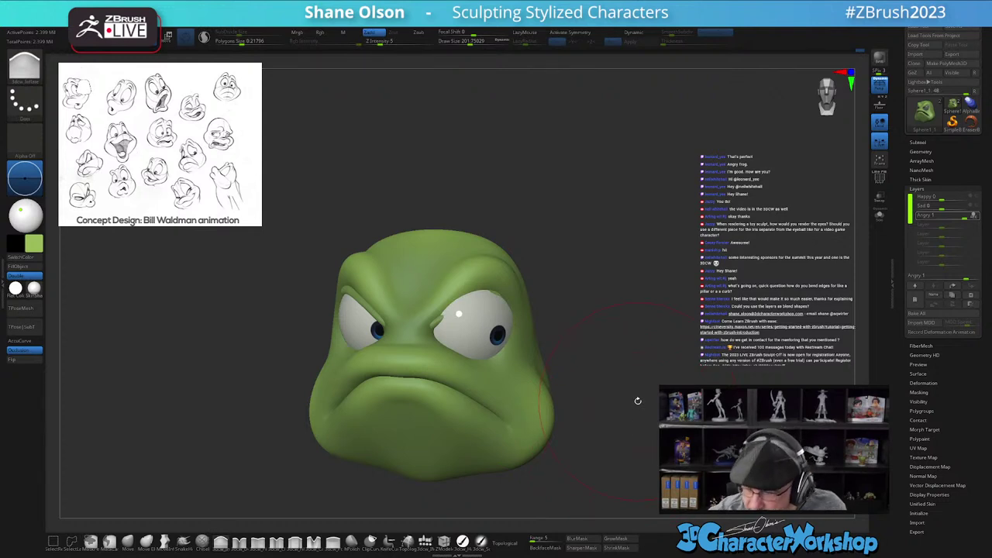
# Step: Isolate the eyeballs and the inner mouth piece, mask them completely, and show the whole head again
pyautogui.moveTo(653, 371)
pyautogui.keyDown('alt'); pyautogui.mouseDown()
pyautogui.moveTo(674, 330)
pyautogui.moveTo(685, 337)
pyautogui.mouseUp(); pyautogui.keyUp('alt')
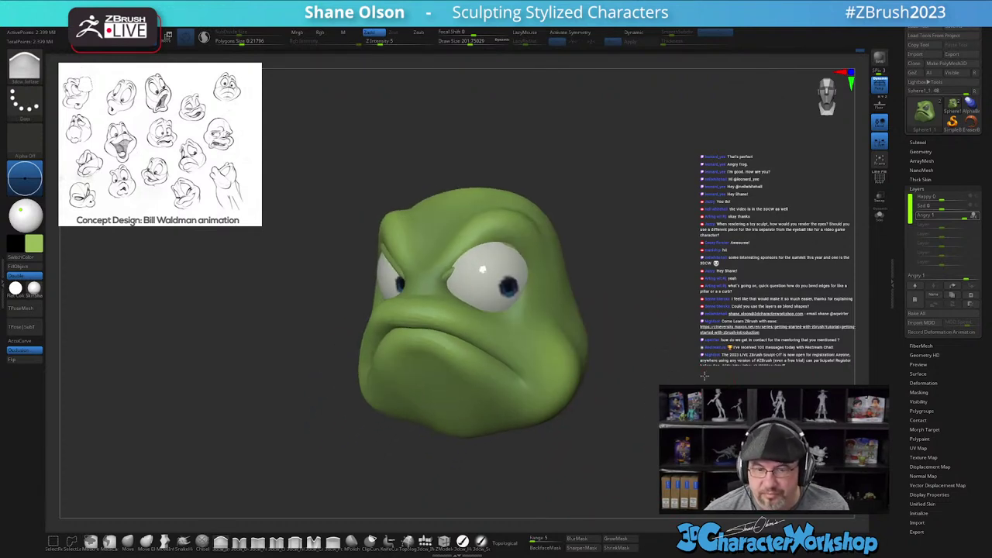
pyautogui.keyDown('ctrl'); pyautogui.keyDown('shift'); pyautogui.click(421, 308); pyautogui.keyUp('shift'); pyautogui.keyUp('ctrl')
pyautogui.keyDown('ctrl'); pyautogui.keyDown('shift'); pyautogui.click(421, 309); pyautogui.keyUp('shift'); pyautogui.keyUp('ctrl')
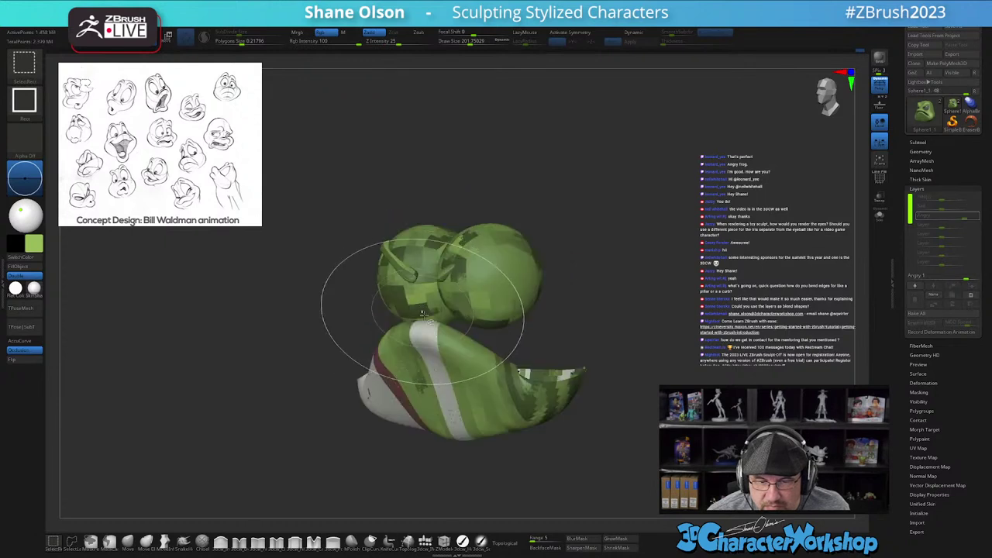
pyautogui.keyDown('ctrl'); pyautogui.keyDown('shift'); pyautogui.click(450, 414); pyautogui.keyUp('shift'); pyautogui.keyUp('ctrl')
pyautogui.keyDown('ctrl'); pyautogui.keyDown('shift'); pyautogui.click(440, 277); pyautogui.keyUp('shift'); pyautogui.keyUp('ctrl')
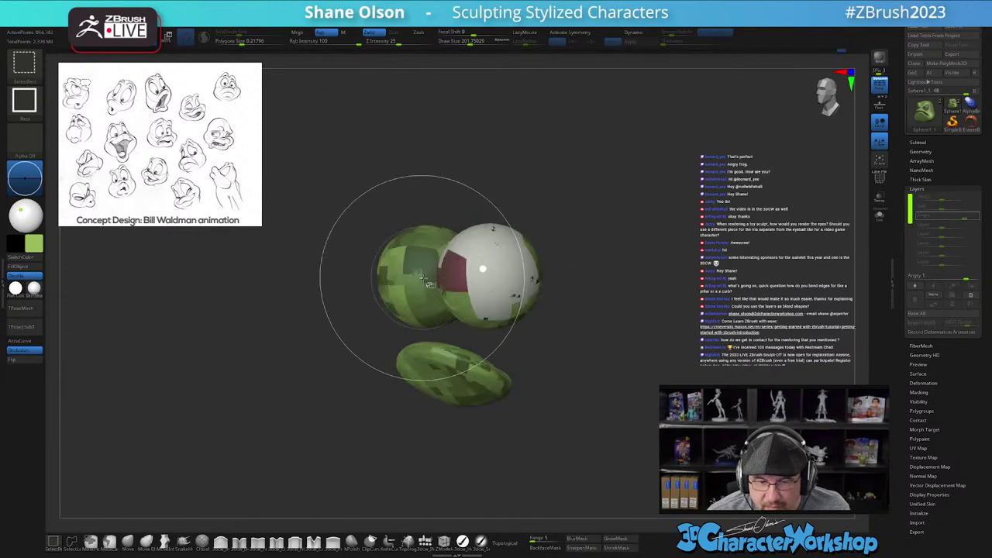
pyautogui.keyDown('ctrl'); pyautogui.keyDown('shift'); pyautogui.moveTo(626, 285); pyautogui.dragTo(675, 361); pyautogui.keyUp('shift'); pyautogui.keyUp('ctrl')
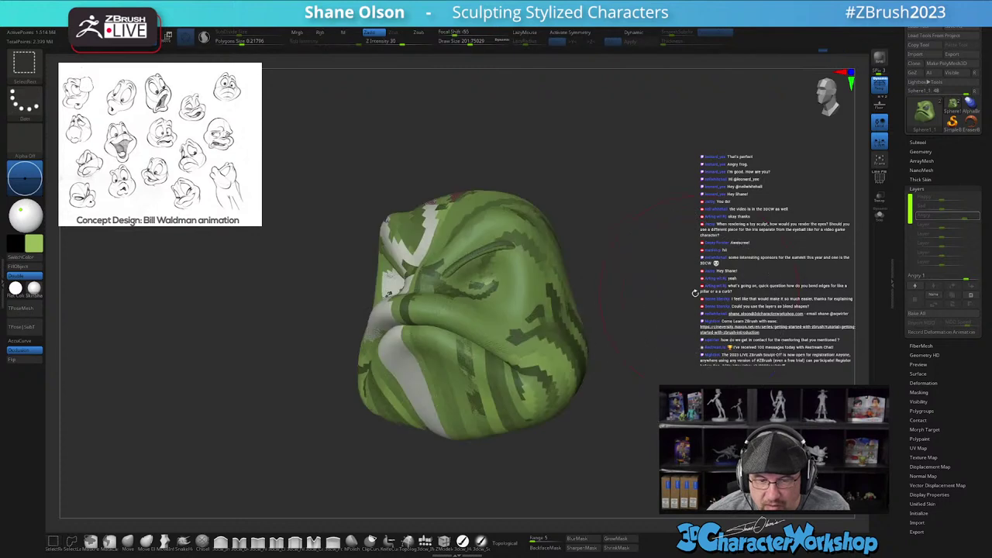
pyautogui.keyDown('ctrl'); pyautogui.keyDown('shift'); pyautogui.moveTo(675, 249); pyautogui.dragTo(726, 325); pyautogui.keyUp('shift'); pyautogui.keyUp('ctrl')
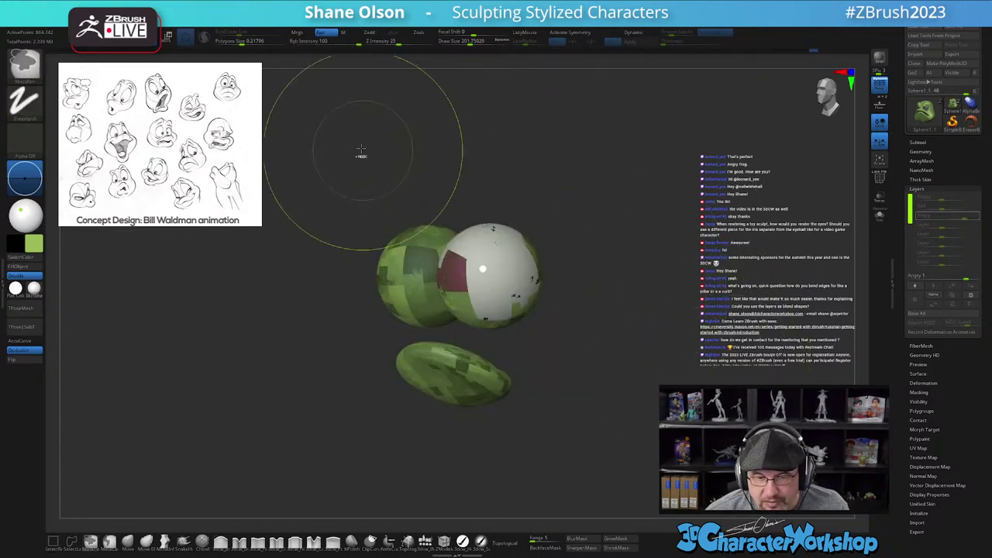
pyautogui.keyDown('ctrl'); pyautogui.moveTo(332, 126); pyautogui.dragTo(628, 510); pyautogui.keyUp('ctrl')
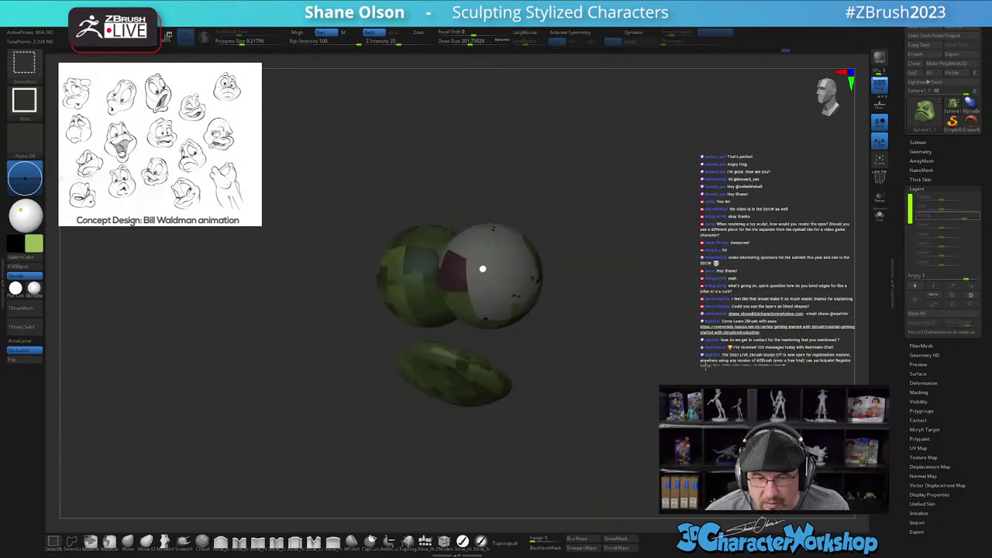
pyautogui.keyDown('ctrl'); pyautogui.keyDown('shift'); pyautogui.click(706, 346); pyautogui.keyUp('shift'); pyautogui.keyUp('ctrl')
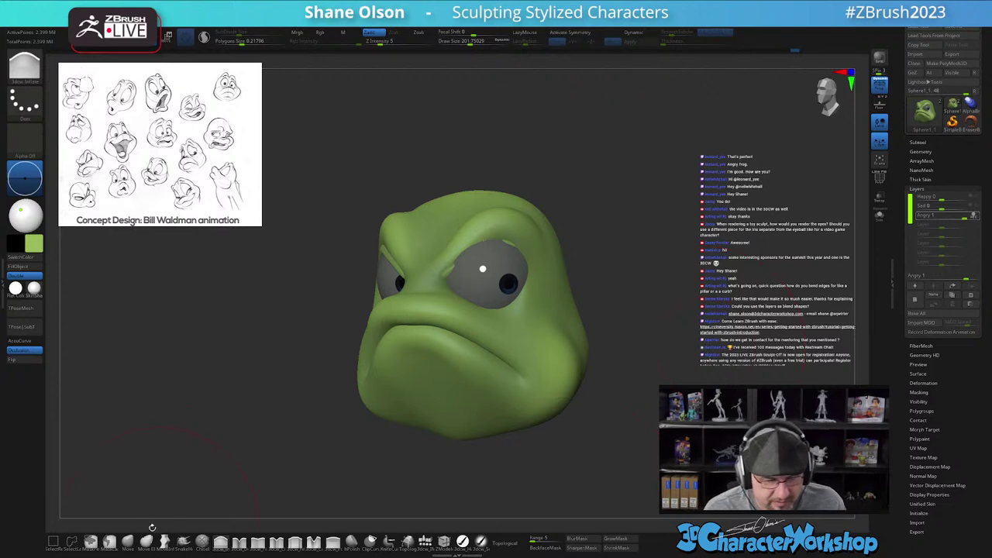
# Step: Switch to the Move brush, lower the head's subdivision level several steps, and turn off perspective
pyautogui.click(132, 540)
pyautogui.moveTo(616, 377)
pyautogui.mouseDown()
pyautogui.moveTo(612, 417)
pyautogui.moveTo(598, 393)
pyautogui.moveTo(648, 382)
pyautogui.moveTo(634, 381)
pyautogui.mouseUp()
pyautogui.hotkey('shift', 'd')
pyautogui.hotkey('shift', 'd')
pyautogui.hotkey('shift', 'd')
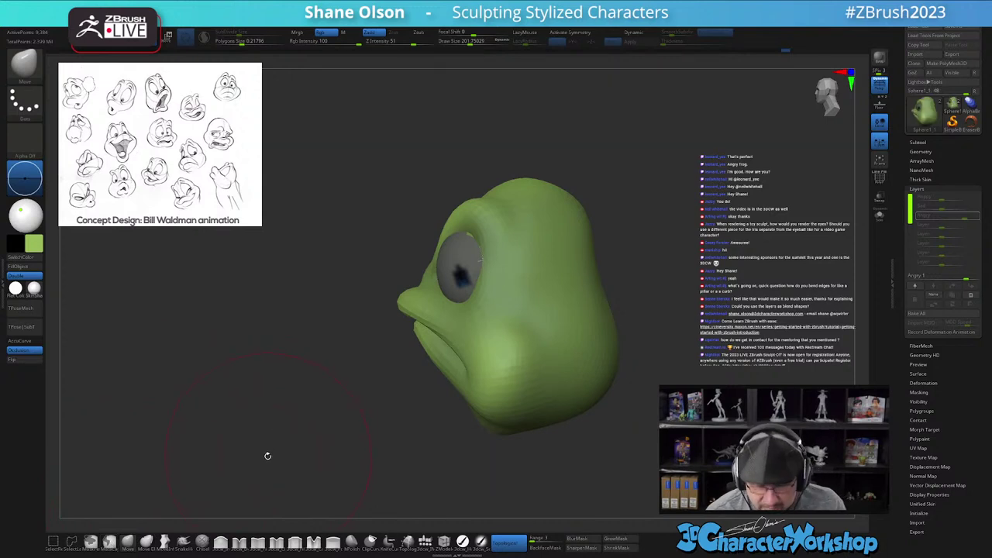
pyautogui.press('p')
pyautogui.press('s')
pyautogui.moveTo(319, 473)
pyautogui.mouseDown()
pyautogui.moveTo(307, 476)
pyautogui.moveTo(309, 464)
pyautogui.mouseUp()
# Step: Mask the lips and chin area and soften the edge of the mask
pyautogui.moveTo(400, 293)
pyautogui.keyDown('ctrl'); pyautogui.mouseDown()
pyautogui.moveTo(377, 465)
pyautogui.moveTo(508, 474)
pyautogui.moveTo(518, 387)
pyautogui.moveTo(462, 334)
pyautogui.mouseUp(); pyautogui.keyUp('ctrl')
pyautogui.keyDown('ctrl'); pyautogui.moveTo(416, 301); pyautogui.dragTo(403, 292); pyautogui.keyUp('ctrl')
pyautogui.moveTo(634, 448)
pyautogui.mouseDown()
pyautogui.moveTo(655, 456)
pyautogui.moveTo(622, 442)
pyautogui.moveTo(580, 394)
pyautogui.moveTo(616, 390)
pyautogui.moveTo(562, 426)
pyautogui.mouseUp()
pyautogui.keyDown('ctrl'); pyautogui.click(488, 377); pyautogui.keyUp('ctrl')
# Step: Set the Move brush size to about 182 and pull the brow down over the eye on the viewer's right
pyautogui.press('s')
pyautogui.moveTo(462, 467); pyautogui.dragTo(471, 467)
pyautogui.keyDown('alt'); pyautogui.moveTo(483, 439); pyautogui.dragTo(496, 504); pyautogui.keyUp('alt')
pyautogui.press('s')
pyautogui.moveTo(465, 306); pyautogui.dragTo(473, 302)
pyautogui.moveTo(496, 497); pyautogui.dragTo(490, 442)
pyautogui.moveTo(476, 295); pyautogui.dragTo(475, 329, button='right')
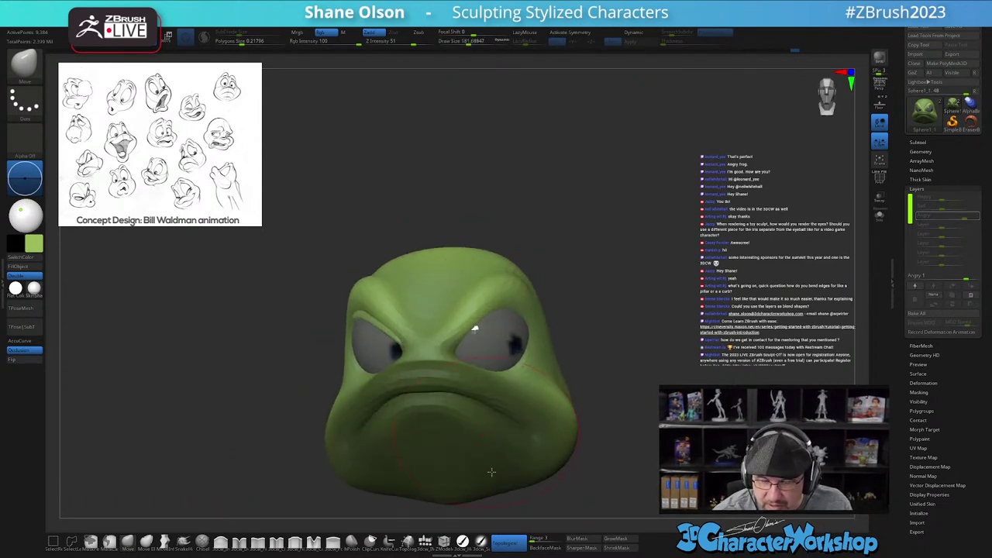
# Step: Turn off the brush's topological mode and pull the brow centre and viewer's-left brow down, using a size of about 223
pyautogui.click(510, 549)
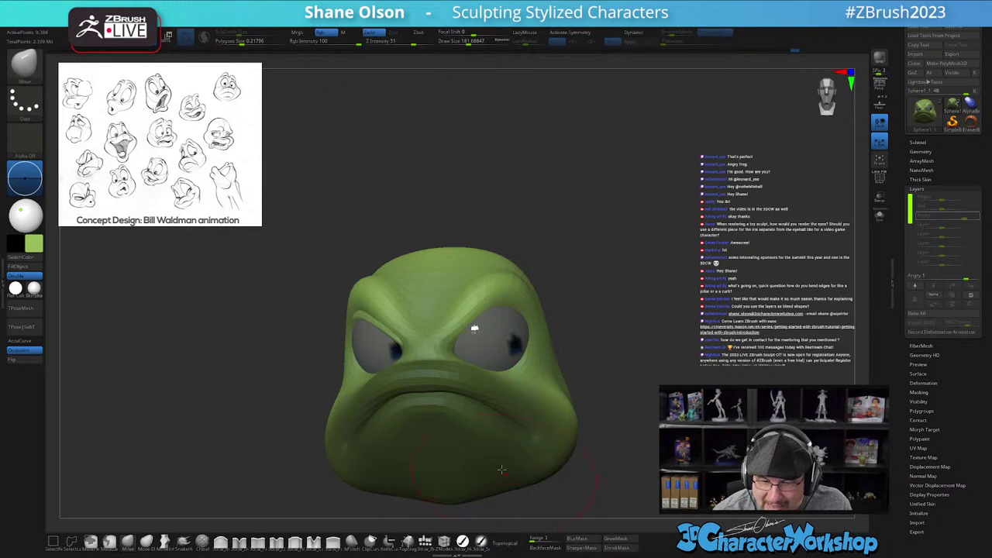
pyautogui.moveTo(428, 353); pyautogui.dragTo(419, 381, button='right')
pyautogui.moveTo(423, 419); pyautogui.dragTo(423, 405)
pyautogui.moveTo(404, 310); pyautogui.dragTo(394, 341, button='right')
pyautogui.press('s')
pyautogui.moveTo(387, 321); pyautogui.dragTo(393, 321)
pyautogui.moveTo(386, 324)
pyautogui.mouseDown(button='right')
pyautogui.moveTo(378, 317)
pyautogui.moveTo(386, 319)
pyautogui.mouseUp(button='right')
pyautogui.moveTo(386, 317); pyautogui.dragTo(385, 321)
pyautogui.moveTo(414, 311)
pyautogui.mouseDown(button='right')
pyautogui.moveTo(463, 337)
pyautogui.moveTo(426, 299)
pyautogui.moveTo(523, 297)
pyautogui.mouseUp(button='right')
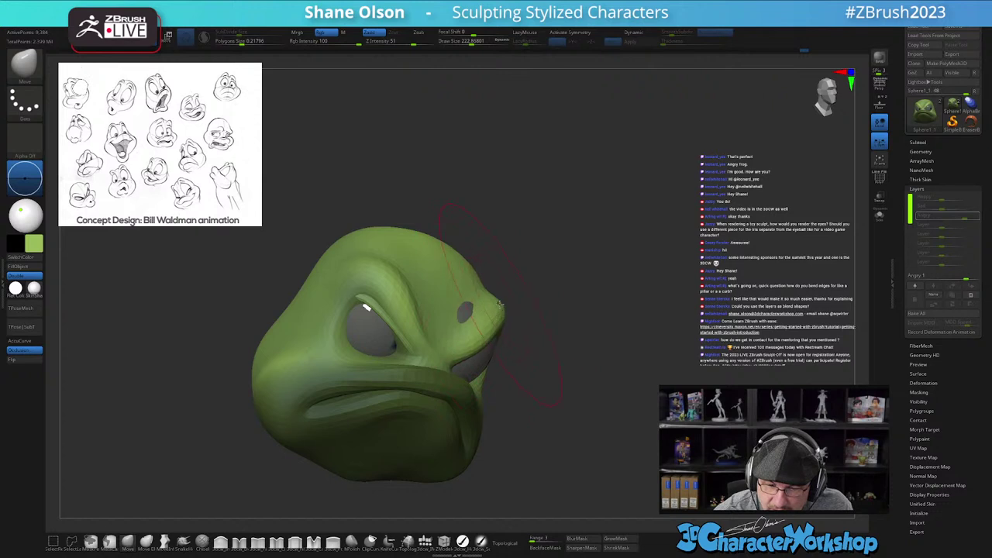
# Step: Reduce the Move brush size to about 136 and refine the inner brow ridges from the side views
pyautogui.moveTo(501, 305); pyautogui.dragTo(502, 304)
pyautogui.moveTo(502, 304); pyautogui.dragTo(483, 317, button='right')
pyautogui.press('s')
pyautogui.moveTo(483, 317); pyautogui.dragTo(473, 317)
pyautogui.moveTo(470, 317)
pyautogui.mouseDown(button='right')
pyautogui.moveTo(492, 296)
pyautogui.moveTo(469, 292)
pyautogui.moveTo(504, 301)
pyautogui.moveTo(503, 336)
pyautogui.mouseUp(button='right')
pyautogui.moveTo(567, 322); pyautogui.dragTo(512, 310, button='right')
pyautogui.moveTo(380, 314)
pyautogui.mouseDown(button='right')
pyautogui.moveTo(423, 318)
pyautogui.moveTo(445, 307)
pyautogui.mouseUp(button='right')
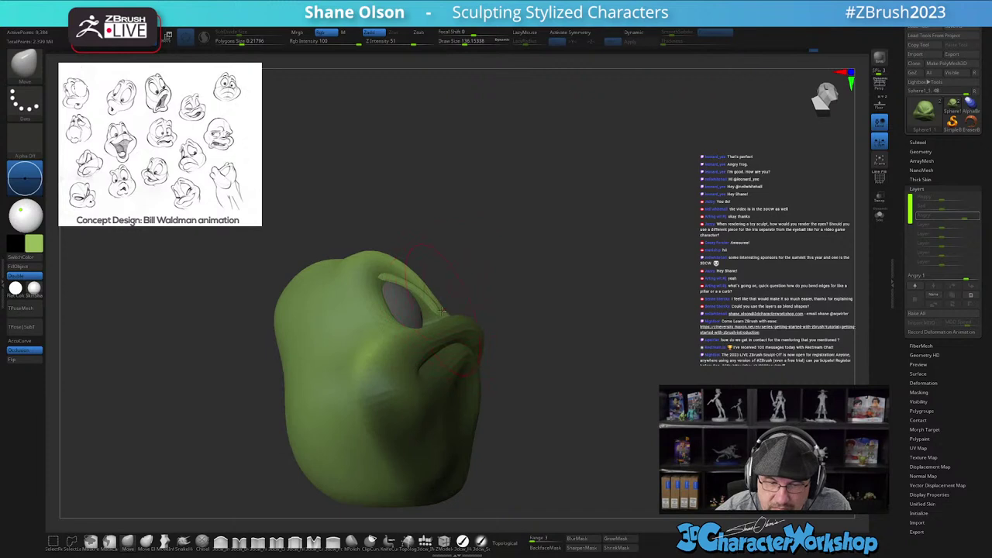
pyautogui.click(504, 544)
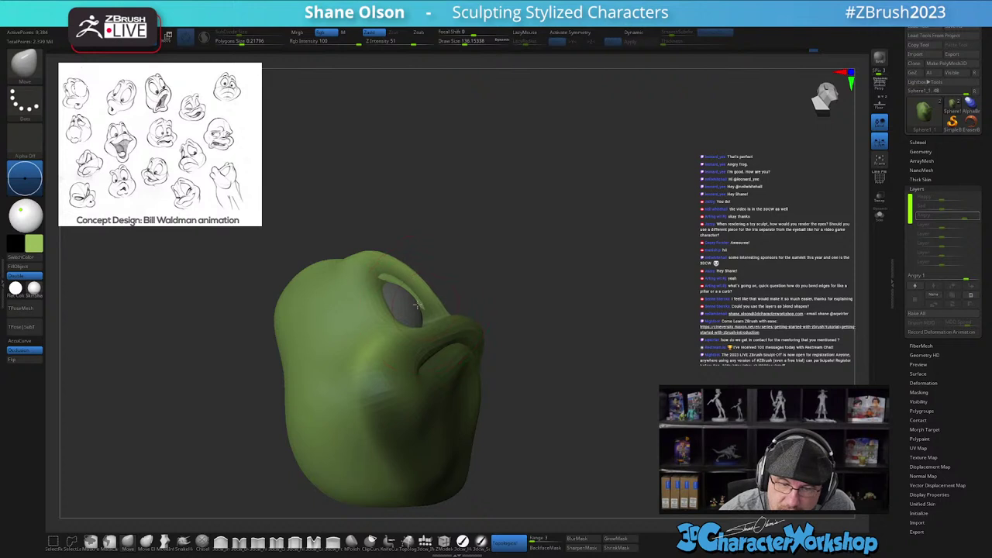
pyautogui.click(517, 550)
# Step: Deepen the scowl around the brows and nose bridge, and raise the head two subdivision levels
pyautogui.moveTo(566, 416); pyautogui.dragTo(498, 417, button='right')
pyautogui.moveTo(552, 402); pyautogui.dragTo(535, 440, button='right')
pyautogui.moveTo(489, 374); pyautogui.dragTo(474, 404, button='right')
pyautogui.moveTo(467, 316)
pyautogui.mouseDown(button='right')
pyautogui.moveTo(465, 253)
pyautogui.moveTo(471, 326)
pyautogui.moveTo(509, 292)
pyautogui.mouseUp(button='right')
pyautogui.keyDown('alt'); pyautogui.moveTo(640, 400); pyautogui.dragTo(643, 354, button='right'); pyautogui.keyUp('alt')
pyautogui.moveTo(644, 375)
pyautogui.mouseDown(button='right')
pyautogui.moveTo(623, 378)
pyautogui.moveTo(649, 406)
pyautogui.mouseUp(button='right')
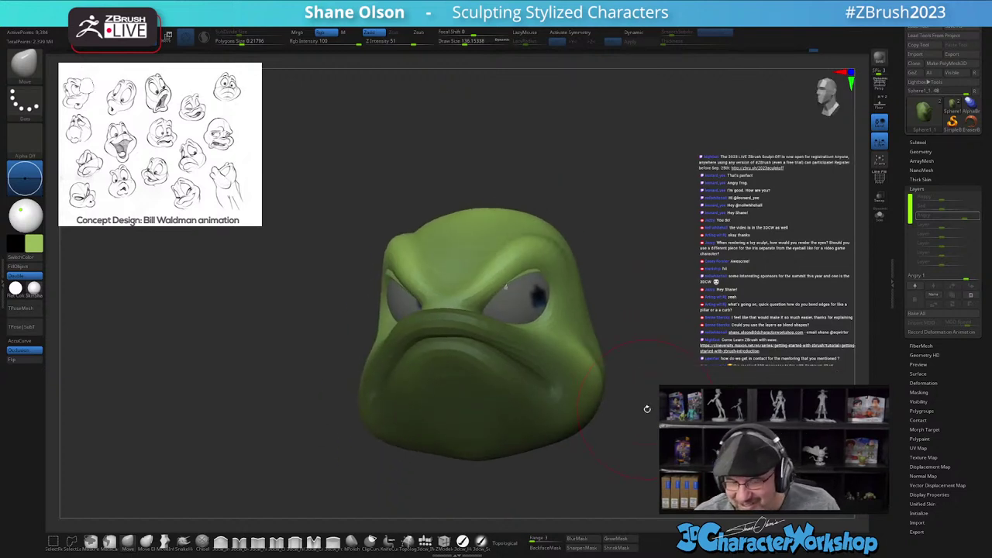
pyautogui.press('d')
pyautogui.press('d')
# Step: Refine the area around the eye on the viewer's right with a brush size of about 90, and clear the mask
pyautogui.moveTo(598, 338); pyautogui.dragTo(572, 340, button='right')
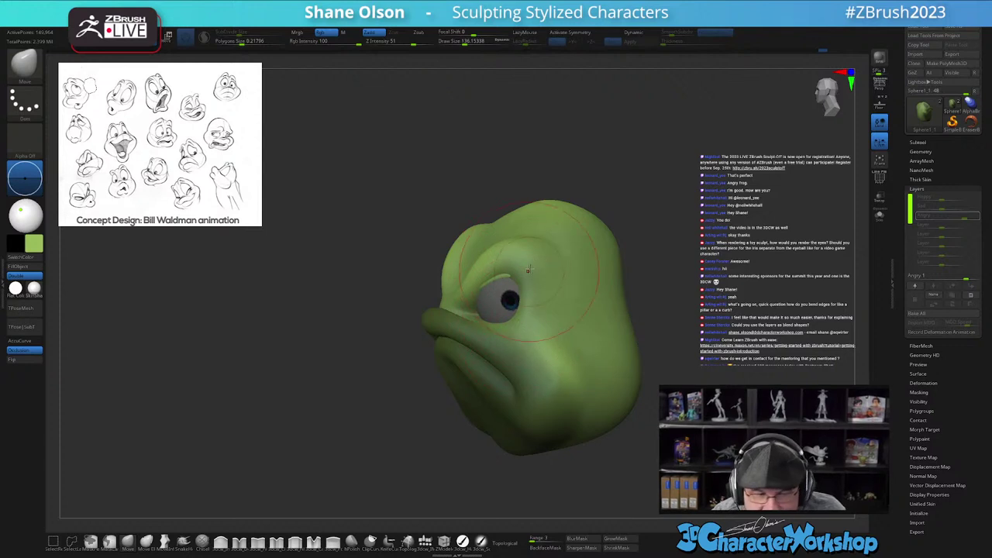
pyautogui.moveTo(535, 289)
pyautogui.mouseDown(button='right')
pyautogui.moveTo(550, 306)
pyautogui.moveTo(514, 330)
pyautogui.moveTo(527, 339)
pyautogui.mouseUp(button='right')
pyautogui.press('s')
pyautogui.moveTo(528, 340); pyautogui.dragTo(516, 340)
pyautogui.moveTo(624, 309)
pyautogui.keyDown('ctrl'); pyautogui.mouseDown()
pyautogui.moveTo(636, 314)
pyautogui.moveTo(626, 318)
pyautogui.mouseUp(); pyautogui.keyUp('ctrl')
pyautogui.moveTo(568, 346); pyautogui.dragTo(575, 347, button='right')
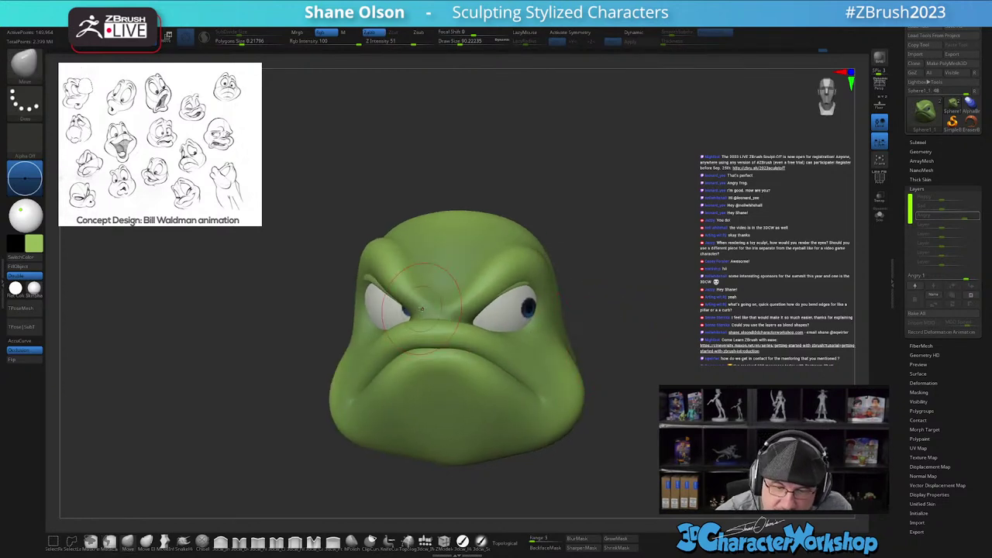
# Step: Turn on the Move brush's topological mode and push up the cheeks beneath the eyes with a size of about 132
pyautogui.click(510, 543)
pyautogui.moveTo(525, 470); pyautogui.dragTo(491, 463, button='right')
pyautogui.press('s')
pyautogui.moveTo(519, 346); pyautogui.dragTo(526, 347)
pyautogui.moveTo(554, 332); pyautogui.dragTo(519, 316, button='right')
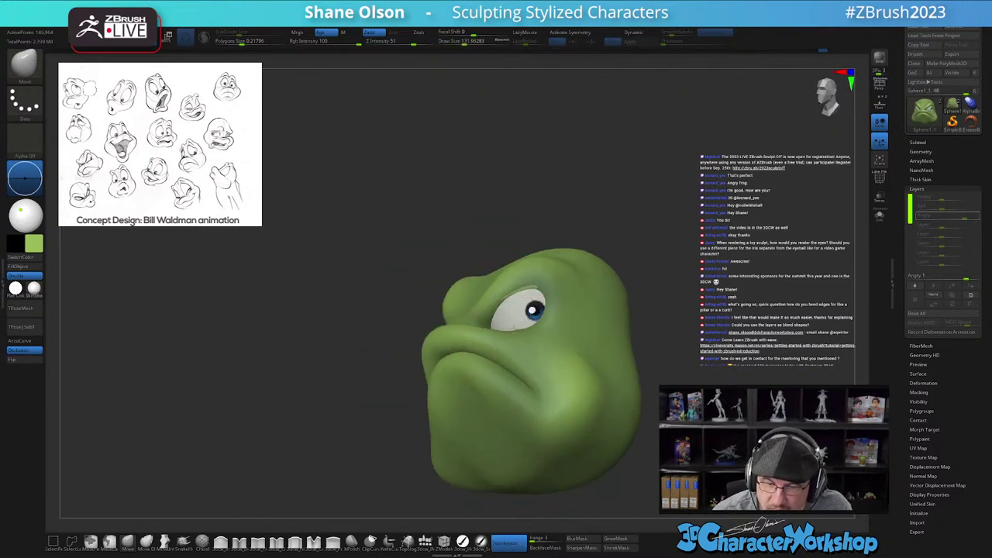
pyautogui.moveTo(520, 335); pyautogui.dragTo(578, 359, button='right')
pyautogui.hotkey('ctrl', 'z')
pyautogui.hotkey('ctrl', 'shift', 'z')
pyautogui.moveTo(380, 330); pyautogui.dragTo(375, 320)
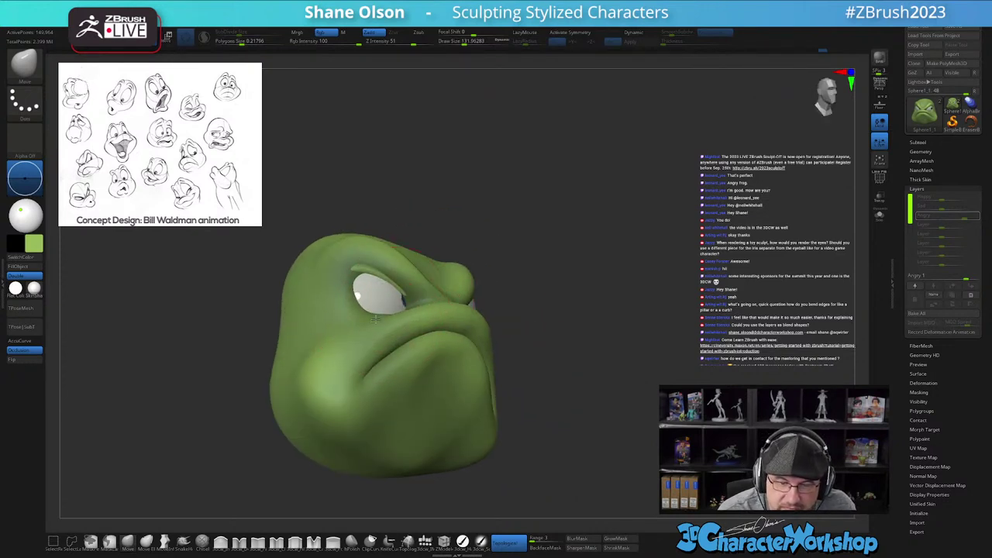
pyautogui.moveTo(502, 341); pyautogui.dragTo(464, 347)
pyautogui.moveTo(614, 408); pyautogui.dragTo(597, 411)
pyautogui.moveTo(493, 369); pyautogui.dragTo(511, 339, button='right')
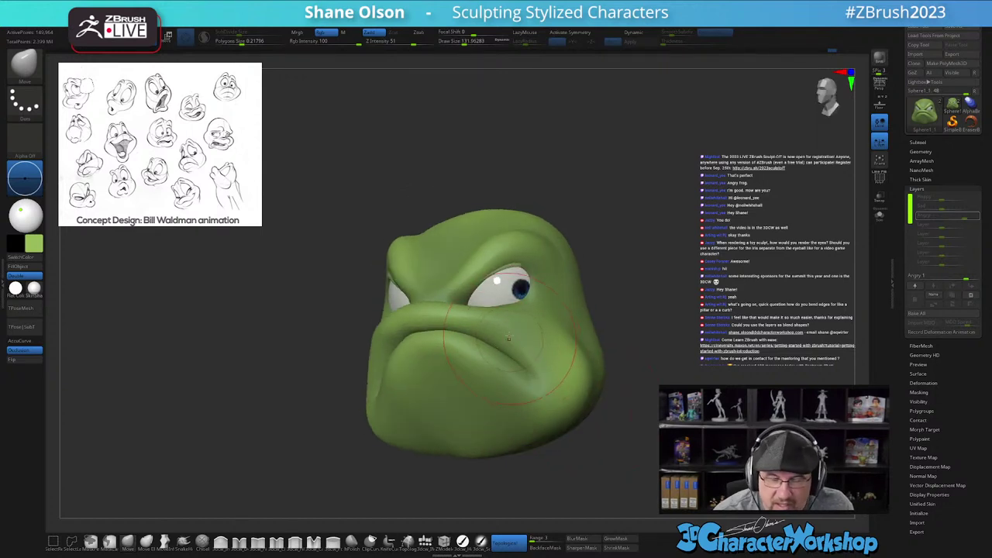
# Step: Reduce the Move brush size to about 104 and reshape the mouth corner on the viewer's right
pyautogui.press('s')
pyautogui.moveTo(532, 378); pyautogui.dragTo(528, 377)
pyautogui.moveTo(535, 383); pyautogui.dragTo(530, 375)
pyautogui.moveTo(531, 379); pyautogui.dragTo(530, 374)
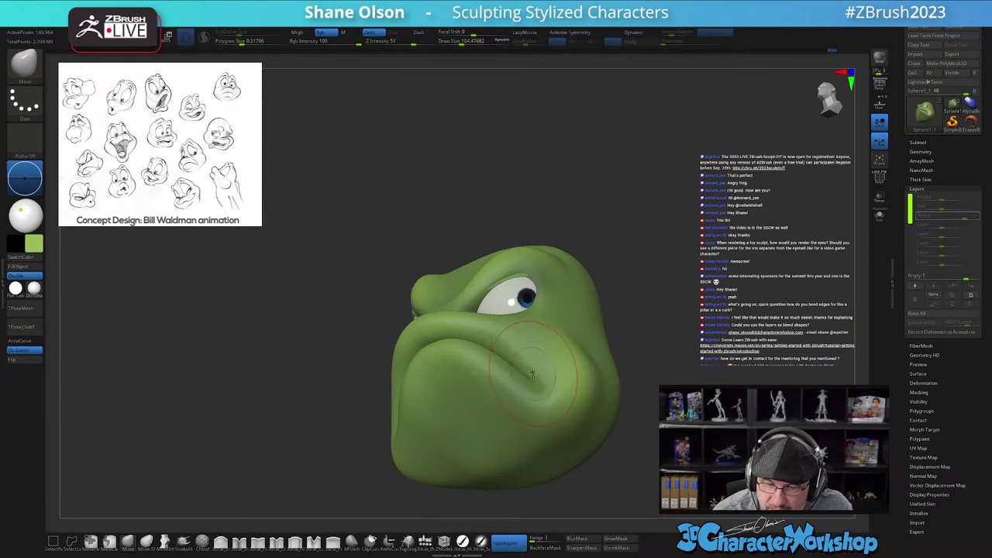
pyautogui.moveTo(538, 384); pyautogui.dragTo(568, 385, button='right')
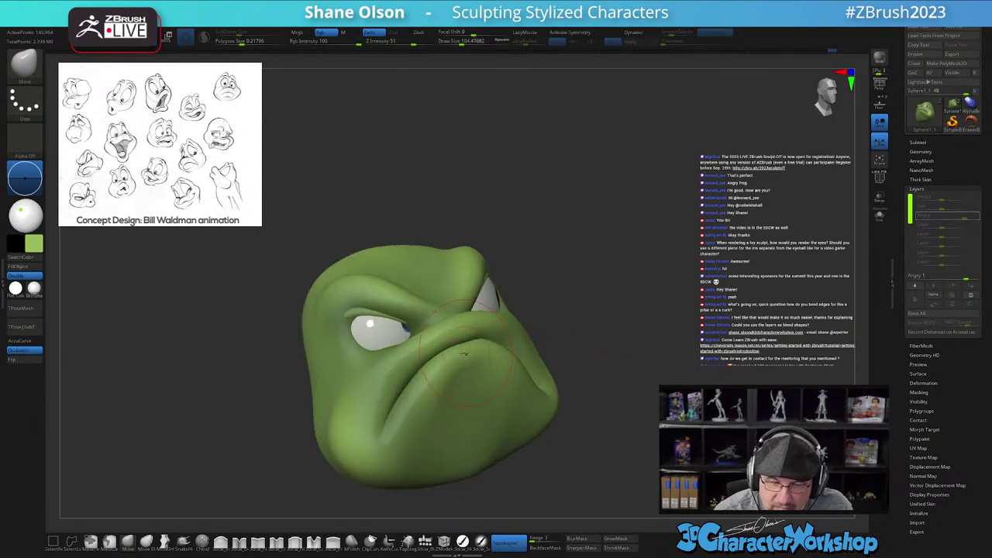
# Step: Enlarge the Move brush to about 165 and push up the centre of the upper lip
pyautogui.moveTo(466, 353); pyautogui.dragTo(453, 352, button='right')
pyautogui.press('s')
pyautogui.moveTo(459, 328); pyautogui.dragTo(456, 318)
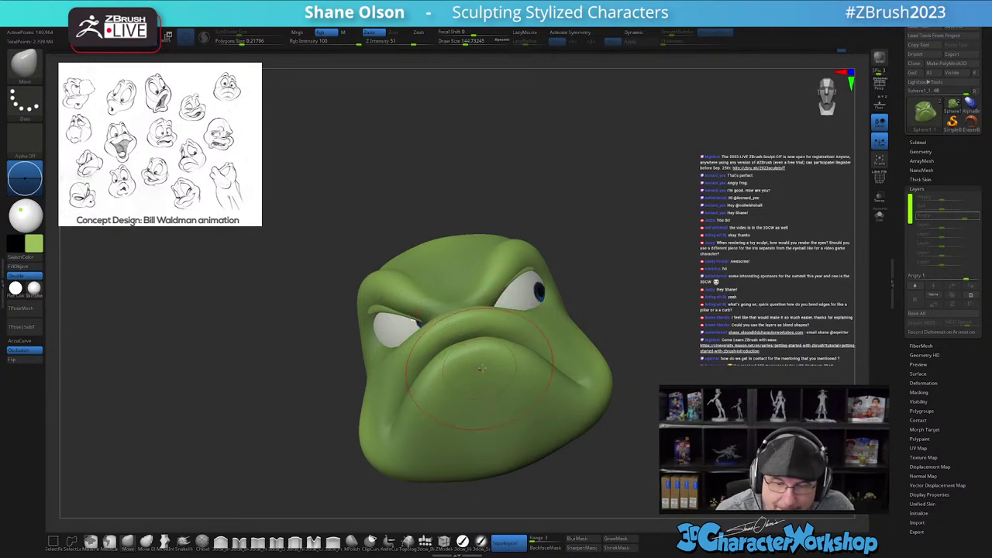
# Step: Puff out the lower lip using the inflate brush in topological mode at a size of about 124
pyautogui.moveTo(484, 352); pyautogui.dragTo(492, 378, button='right')
pyautogui.press('s')
pyautogui.click(221, 543)
pyautogui.press('s')
pyautogui.moveTo(479, 363); pyautogui.dragTo(476, 363)
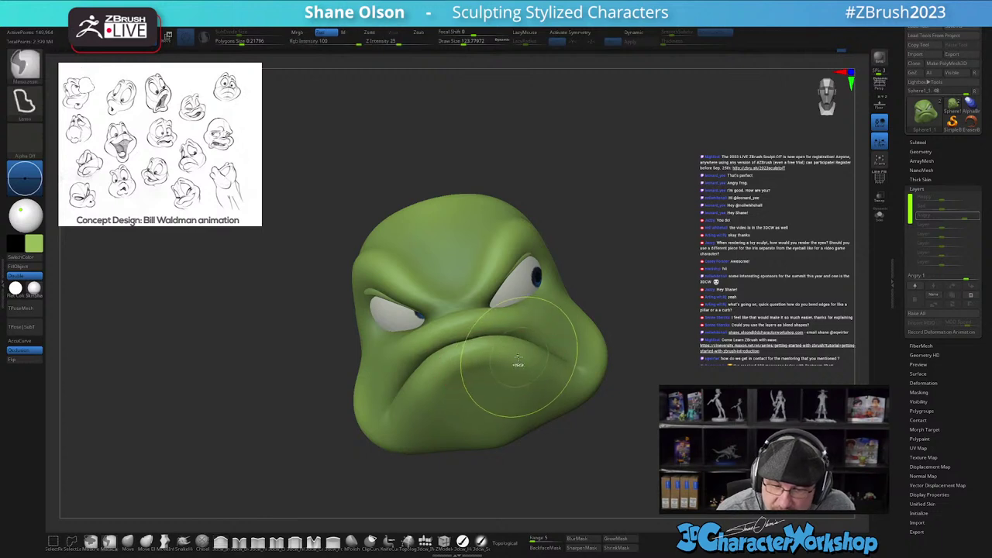
pyautogui.moveTo(500, 401); pyautogui.dragTo(516, 406, button='right')
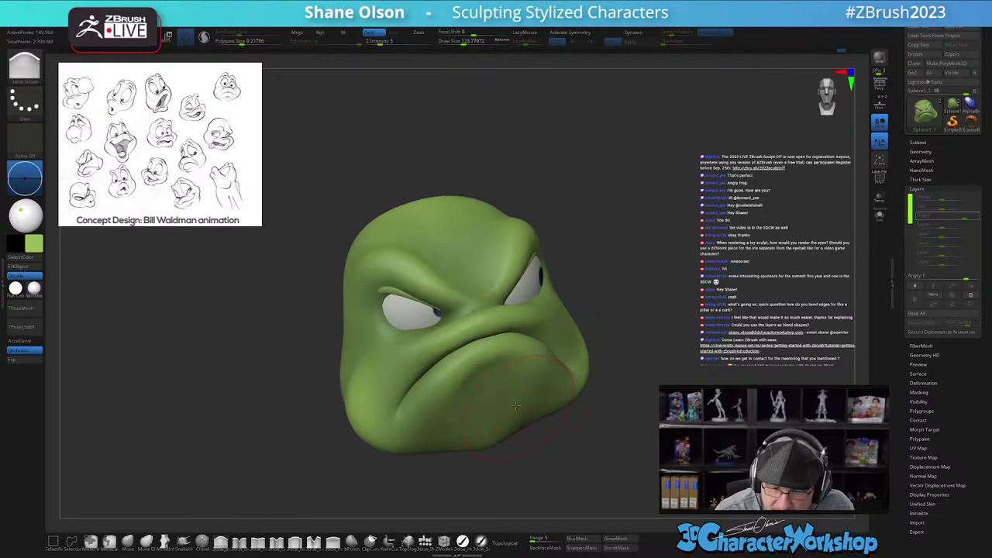
pyautogui.click(508, 543)
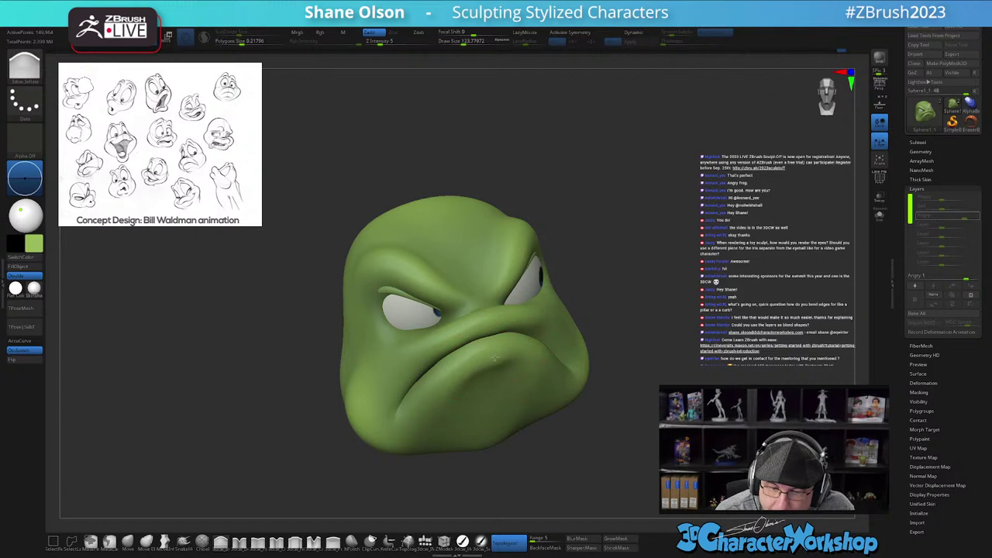
pyautogui.moveTo(598, 404); pyautogui.dragTo(536, 430)
pyautogui.moveTo(638, 408); pyautogui.dragTo(599, 465)
pyautogui.moveTo(569, 424); pyautogui.dragTo(612, 411, button='right')
pyautogui.moveTo(573, 318); pyautogui.dragTo(482, 335, button='right')
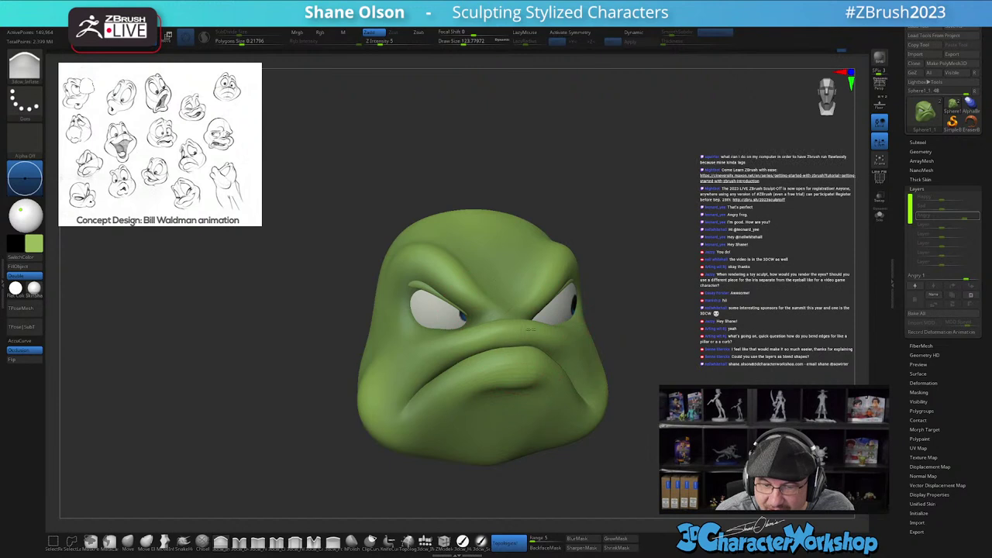
# Step: Smooth the crease beneath the lower lip down into the chin
pyautogui.moveTo(681, 353); pyautogui.dragTo(645, 367, button='right')
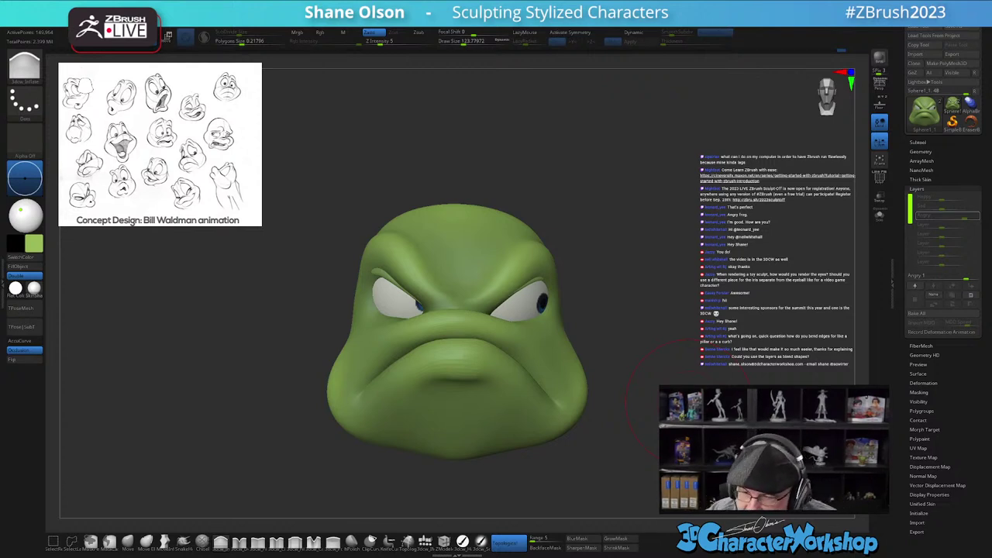
pyautogui.moveTo(661, 295)
pyautogui.keyDown('alt'); pyautogui.mouseDown()
pyautogui.moveTo(642, 276)
pyautogui.moveTo(658, 288)
pyautogui.moveTo(660, 275)
pyautogui.mouseUp(); pyautogui.keyUp('alt')
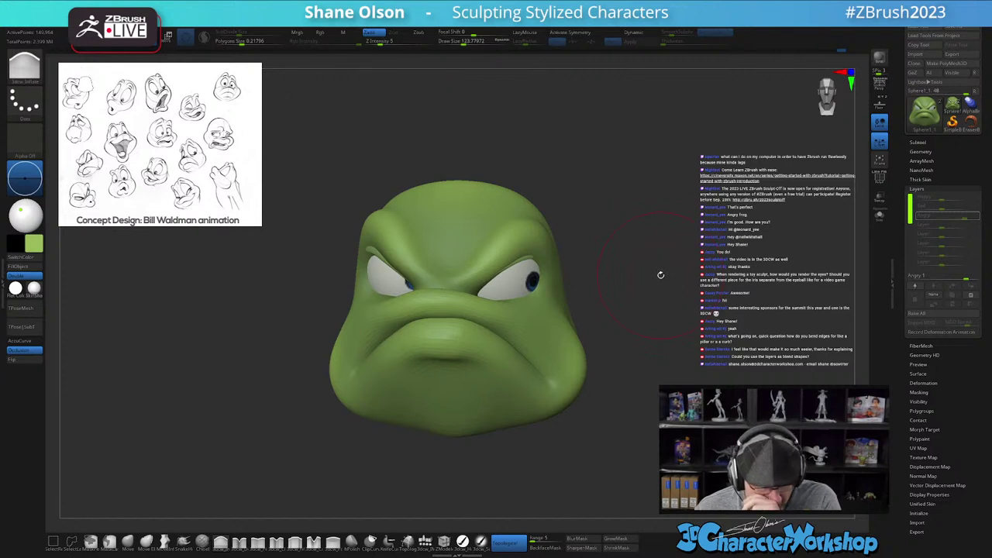
pyautogui.moveTo(725, 273); pyautogui.dragTo(677, 274)
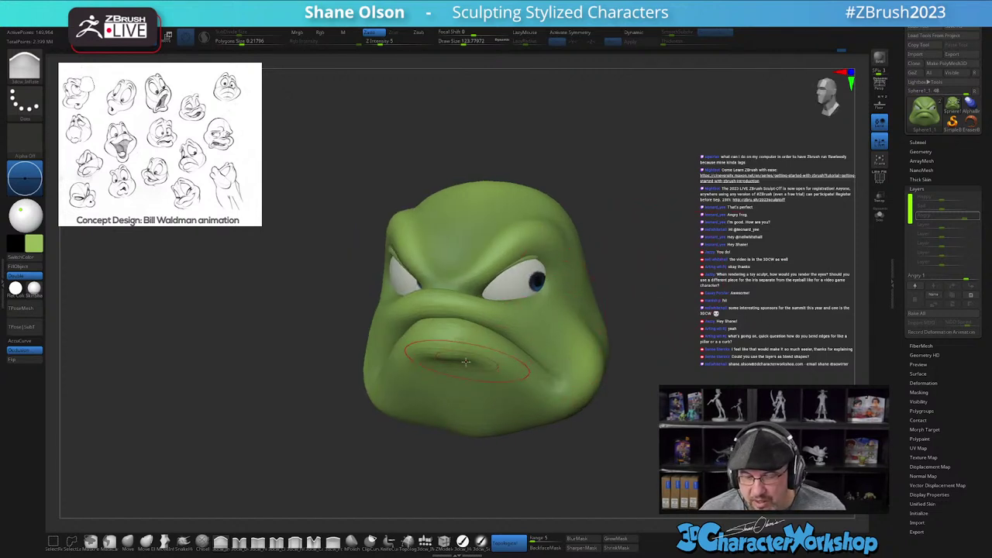
pyautogui.moveTo(448, 359)
pyautogui.keyDown('shift'); pyautogui.mouseDown()
pyautogui.moveTo(454, 354)
pyautogui.moveTo(441, 359)
pyautogui.moveTo(439, 403)
pyautogui.mouseUp(); pyautogui.keyUp('shift')
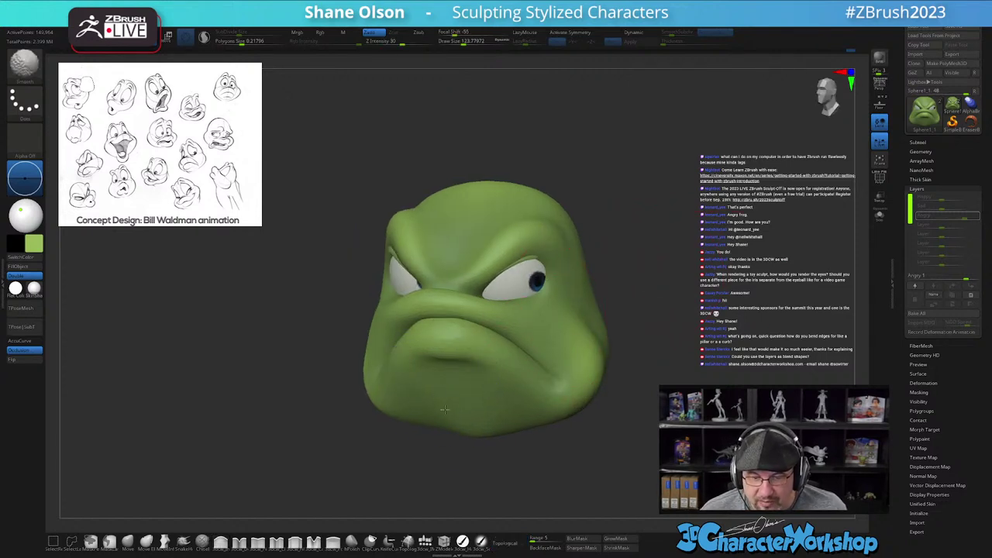
pyautogui.moveTo(599, 431); pyautogui.dragTo(651, 424)
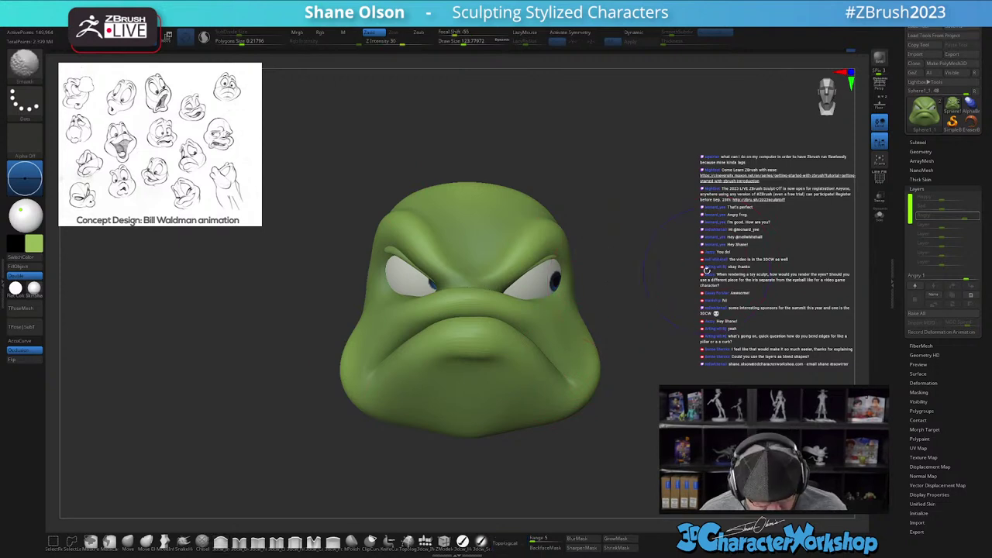
# Step: Show the head's polygroup wireframe and lower the mesh two subdivision levels
pyautogui.hotkey('shift', 'f')
pyautogui.hotkey('shift', 'd')
pyautogui.hotkey('shift', 'd')
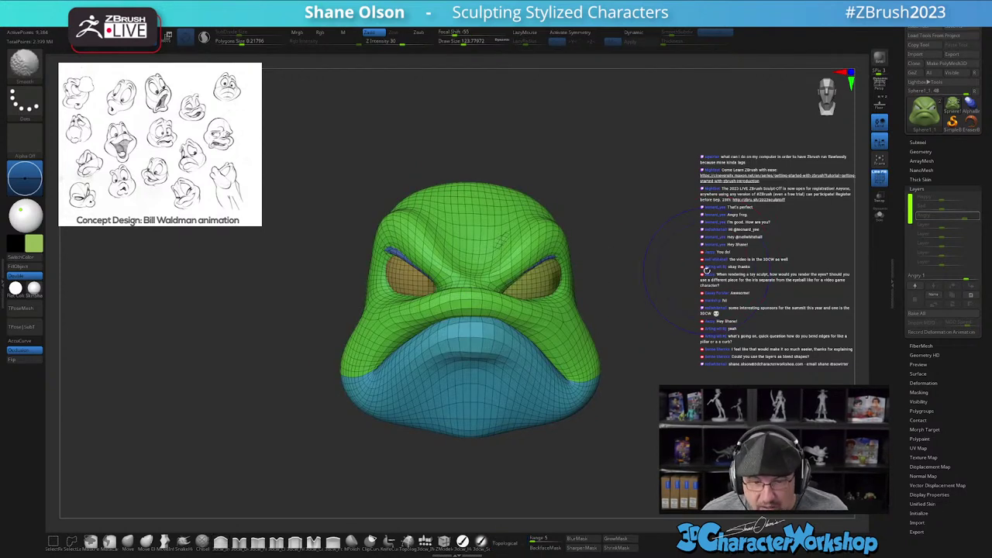
pyautogui.moveTo(703, 219); pyautogui.dragTo(617, 257)
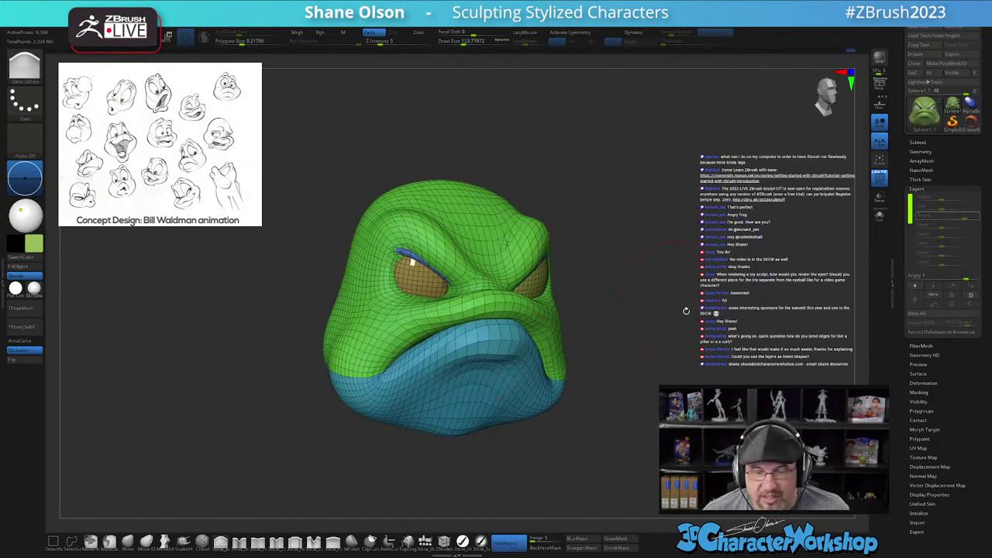
pyautogui.moveTo(707, 338); pyautogui.dragTo(664, 341)
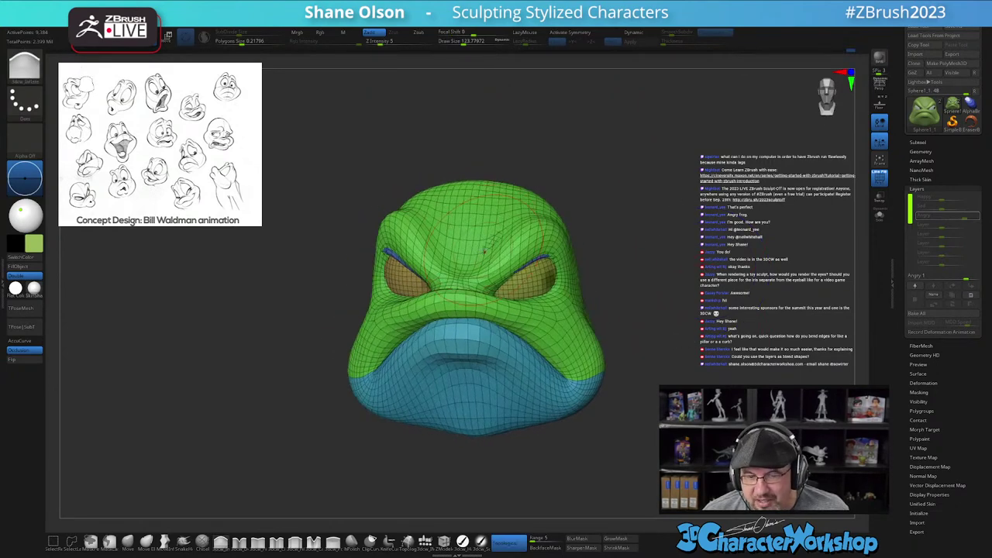
pyautogui.keyDown('shift'); pyautogui.moveTo(714, 315); pyautogui.dragTo(712, 314); pyautogui.keyUp('shift')
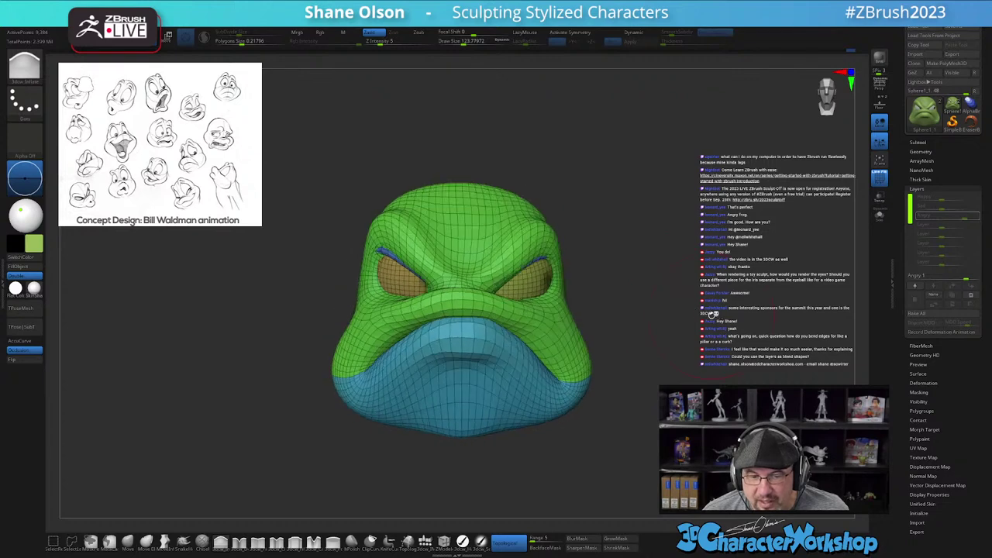
# Step: Fill out the chin's lower edge with an inflate brush size of about 245, and reduce the size to about 167
pyautogui.press('s')
pyautogui.moveTo(485, 424)
pyautogui.mouseDown()
pyautogui.moveTo(496, 424)
pyautogui.moveTo(490, 430)
pyautogui.mouseUp()
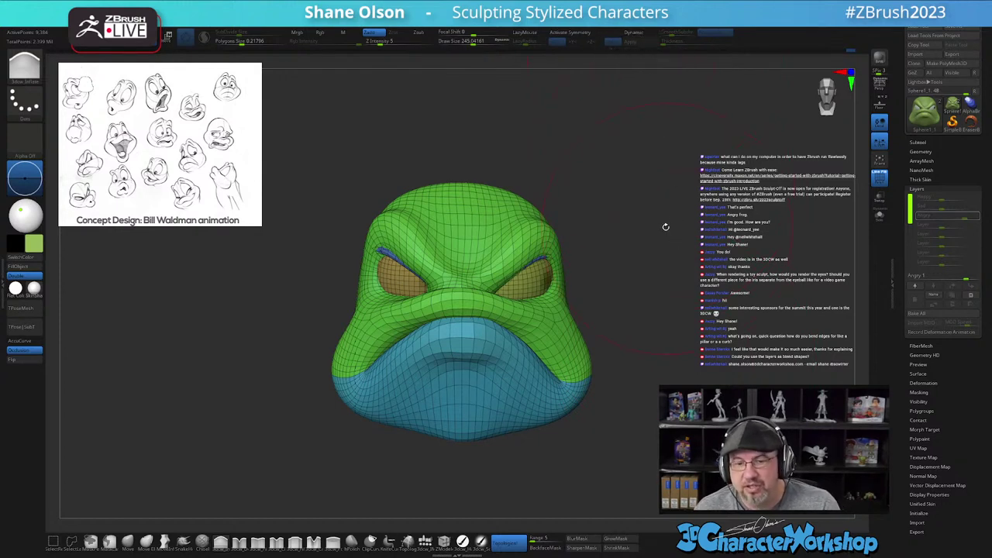
pyautogui.press('s')
pyautogui.moveTo(653, 290); pyautogui.dragTo(647, 289)
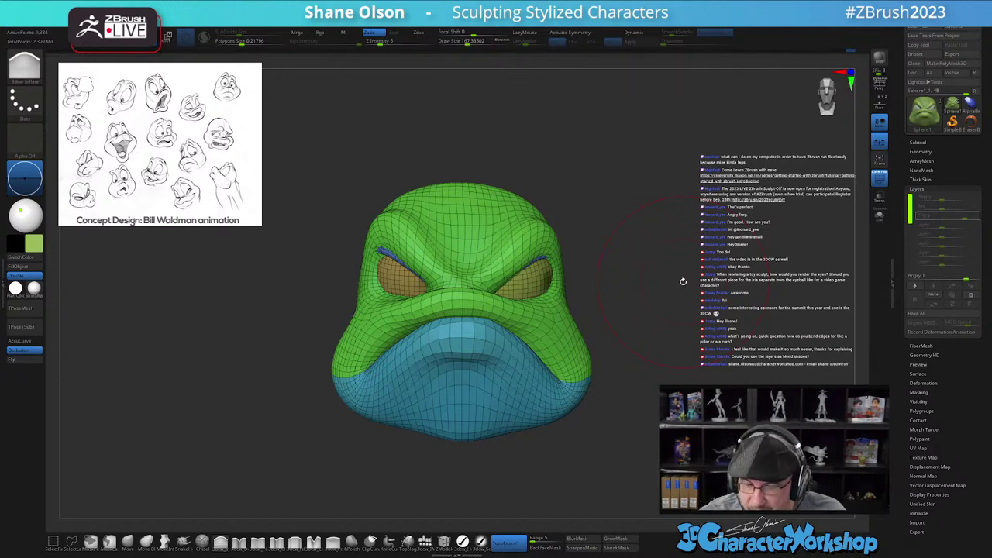
pyautogui.moveTo(628, 397); pyautogui.dragTo(549, 395)
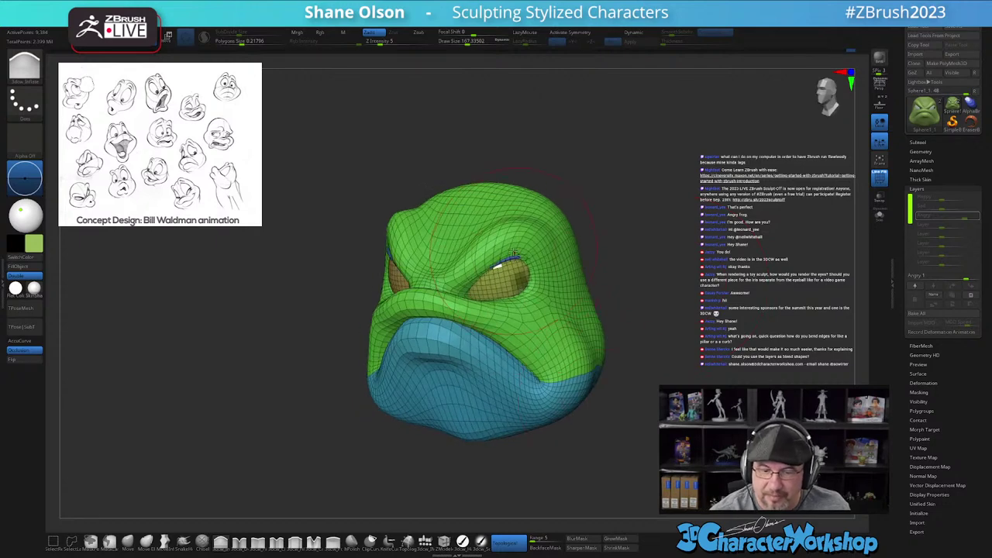
pyautogui.keyDown('alt'); pyautogui.moveTo(515, 251); pyautogui.dragTo(514, 269, button='right'); pyautogui.keyUp('alt')
pyautogui.press('s')
pyautogui.moveTo(515, 269)
pyautogui.mouseDown()
pyautogui.moveTo(498, 268)
pyautogui.moveTo(500, 278)
pyautogui.moveTo(510, 268)
pyautogui.mouseUp()
pyautogui.hotkey('ctrl', 'z')
# Step: Reshape the brow and upper eyelid on the viewer's right with the Move brush at a size of about 140
pyautogui.click(128, 542)
pyautogui.press('s')
pyautogui.keyDown('shift'); pyautogui.moveTo(509, 271); pyautogui.dragTo(515, 272, button='right'); pyautogui.keyUp('shift')
pyautogui.moveTo(508, 267); pyautogui.dragTo(508, 269)
pyautogui.moveTo(508, 270); pyautogui.dragTo(487, 265, button='right')
pyautogui.press('s')
pyautogui.moveTo(490, 270); pyautogui.dragTo(479, 269)
pyautogui.moveTo(500, 258)
pyautogui.mouseDown(button='right')
pyautogui.moveTo(491, 253)
pyautogui.moveTo(508, 239)
pyautogui.mouseUp(button='right')
pyautogui.keyDown('alt'); pyautogui.moveTo(560, 330); pyautogui.dragTo(555, 385, button='right'); pyautogui.keyUp('alt')
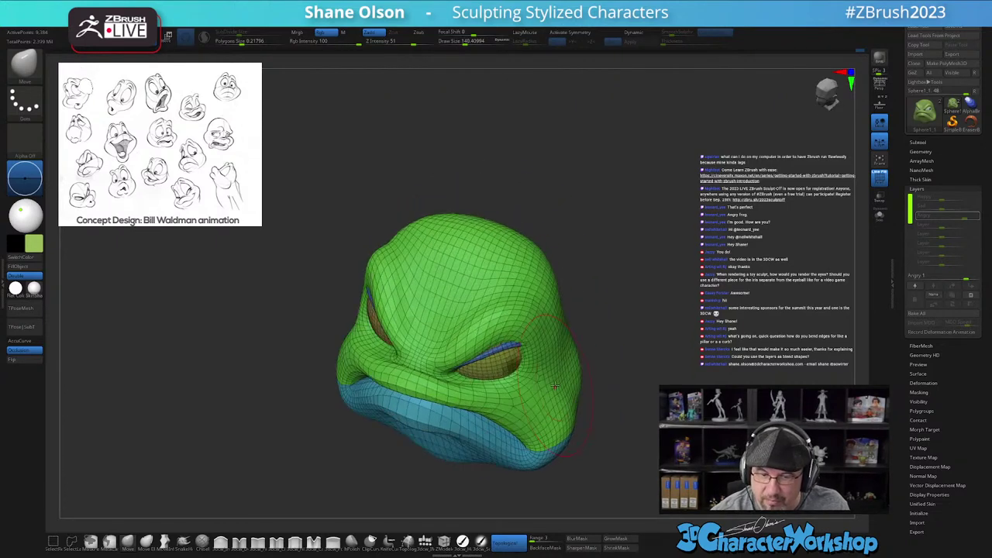
# Step: Pinch the brow ridge on the viewer's right with the pinch brush at a size of about 97 and Z Intensity 6
pyautogui.click(258, 543)
pyautogui.moveTo(513, 267); pyautogui.dragTo(516, 301, button='right')
pyautogui.press('s')
pyautogui.moveTo(516, 301); pyautogui.dragTo(512, 301)
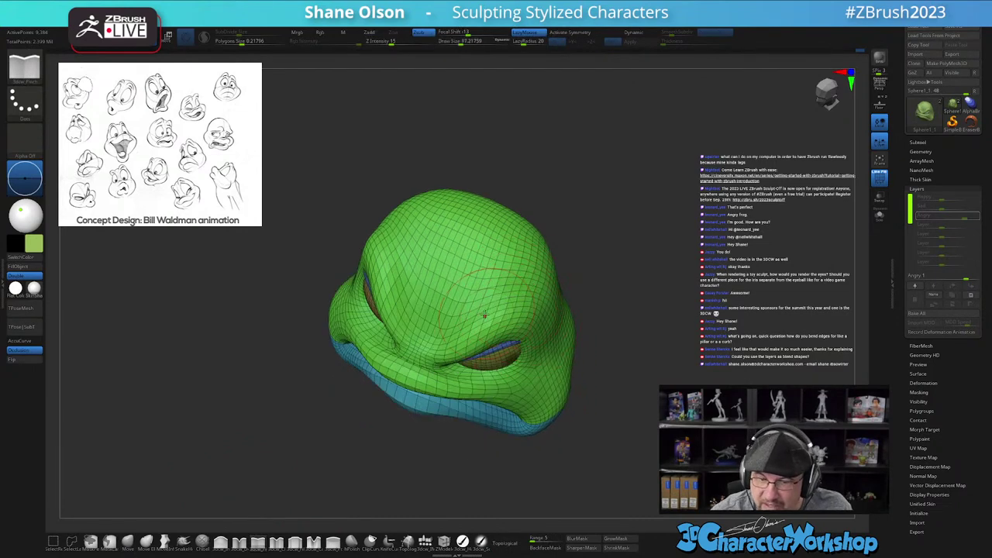
pyautogui.moveTo(391, 42); pyautogui.dragTo(381, 43)
pyautogui.moveTo(611, 310); pyautogui.dragTo(626, 345)
pyautogui.moveTo(511, 311); pyautogui.dragTo(493, 324)
pyautogui.moveTo(618, 319)
pyautogui.mouseDown()
pyautogui.moveTo(669, 327)
pyautogui.moveTo(673, 351)
pyautogui.moveTo(637, 327)
pyautogui.mouseUp()
pyautogui.moveTo(635, 383); pyautogui.dragTo(672, 413)
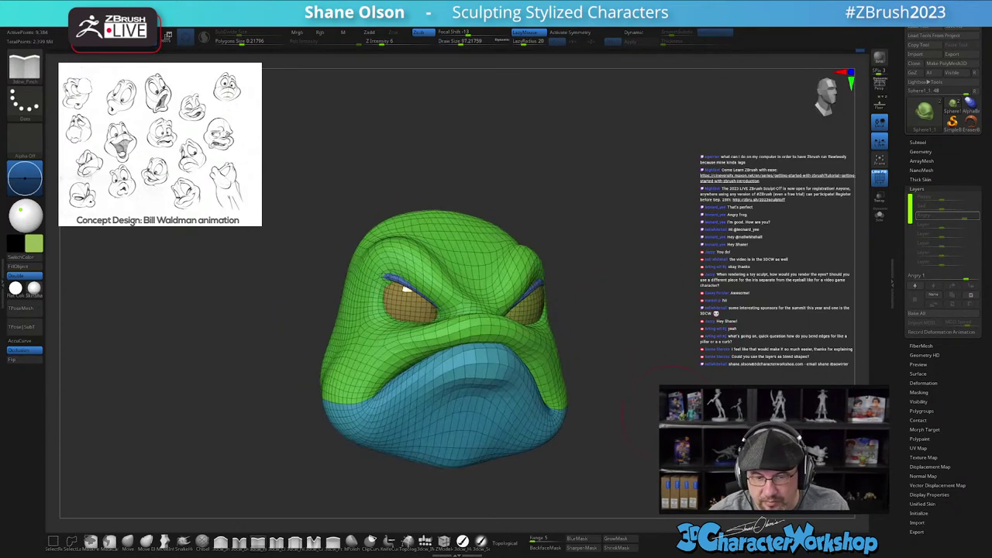
# Step: Raise the head to its highest subdivision level and hide the polygroup wireframe
pyautogui.press('d')
pyautogui.press('d')
pyautogui.press('d')
pyautogui.press('d')
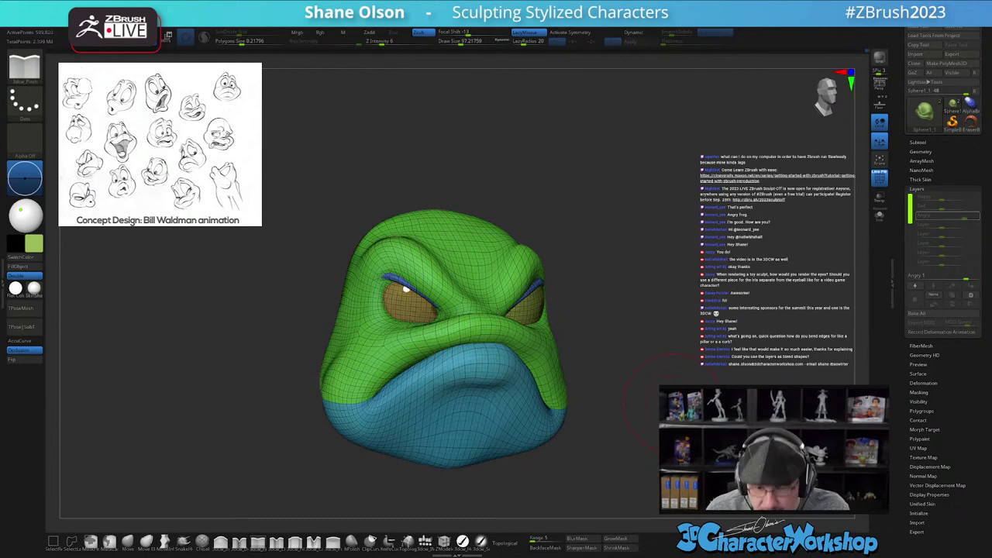
pyautogui.moveTo(711, 296)
pyautogui.mouseDown()
pyautogui.moveTo(703, 353)
pyautogui.moveTo(711, 314)
pyautogui.mouseUp()
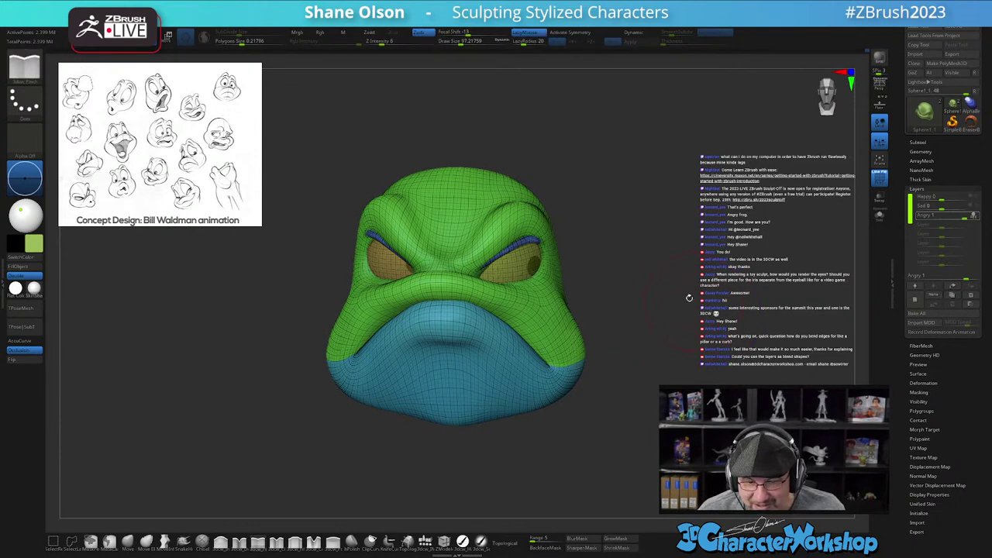
pyautogui.hotkey('shift', 'f')
pyautogui.moveTo(698, 303)
pyautogui.mouseDown()
pyautogui.moveTo(672, 306)
pyautogui.moveTo(702, 269)
pyautogui.mouseUp()
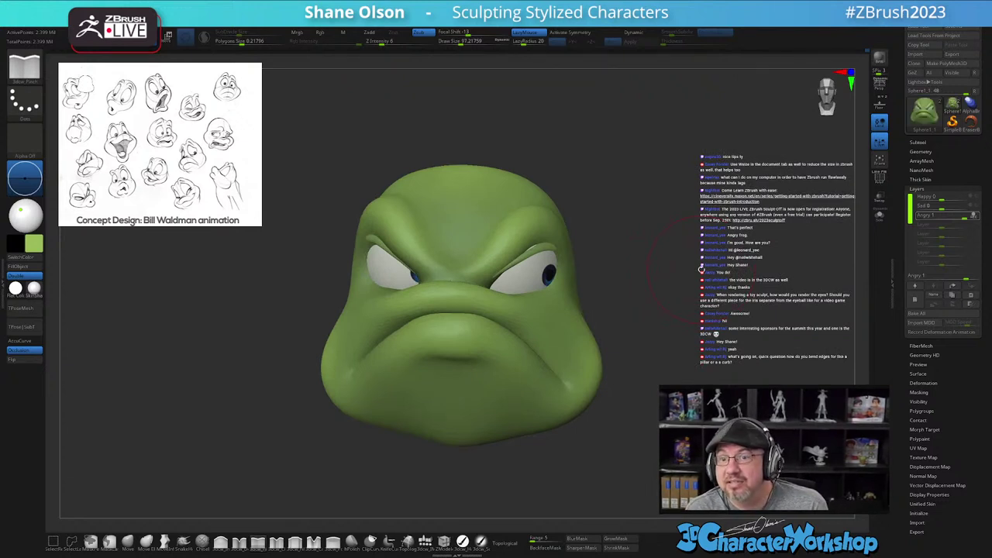
pyautogui.moveTo(649, 253)
pyautogui.mouseDown()
pyautogui.moveTo(660, 263)
pyautogui.moveTo(613, 228)
pyautogui.moveTo(659, 227)
pyautogui.moveTo(662, 239)
pyautogui.mouseUp()
pyautogui.moveTo(543, 295); pyautogui.dragTo(517, 291)
pyautogui.moveTo(692, 302); pyautogui.dragTo(675, 252)
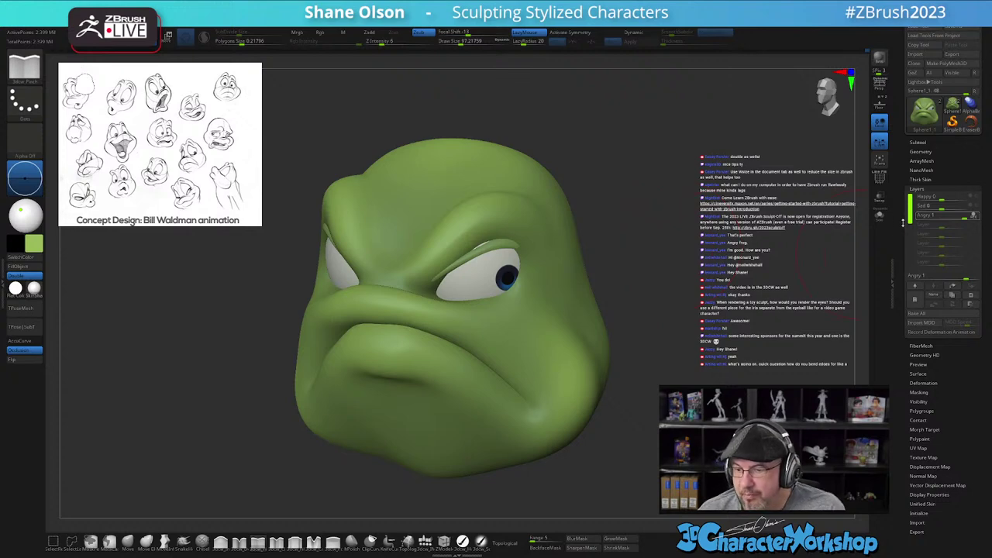
# Step: Select the ruler subtool and display the floor grid to examine the ruler's scale and placement
pyautogui.click(919, 142)
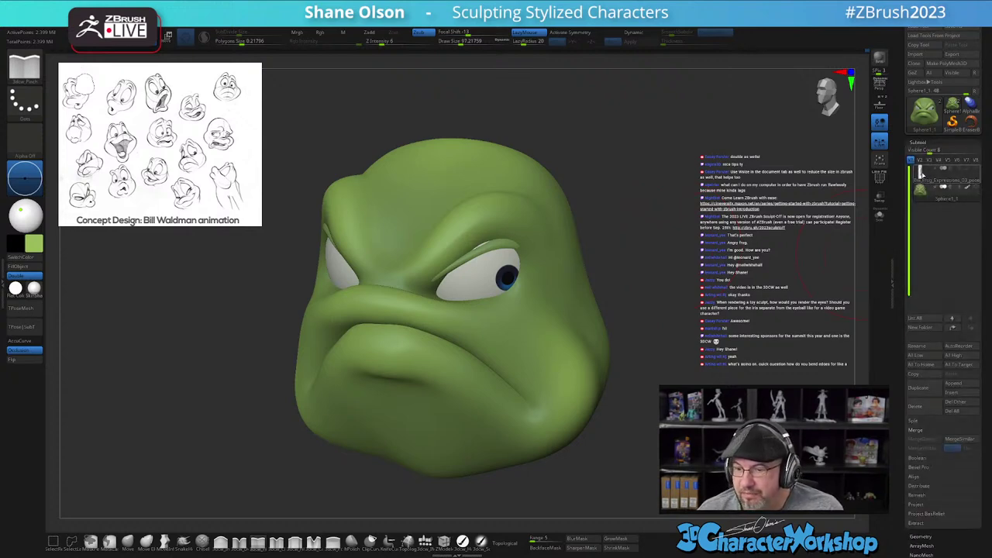
pyautogui.click(922, 175)
pyautogui.keyDown('alt'); pyautogui.moveTo(680, 407); pyautogui.dragTo(705, 295); pyautogui.keyUp('alt')
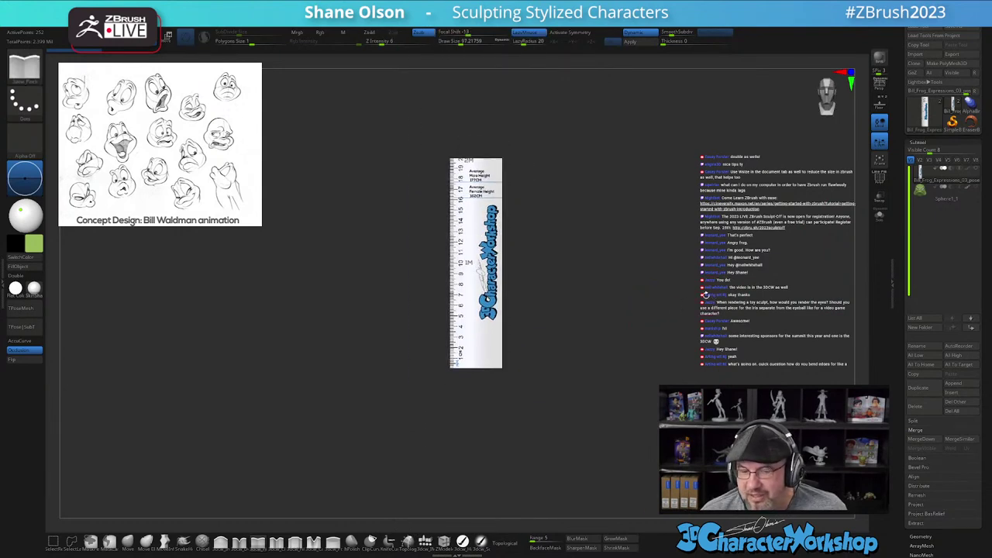
pyautogui.hotkey('shift', 'p')
pyautogui.keyDown('alt'); pyautogui.moveTo(657, 392); pyautogui.dragTo(656, 320); pyautogui.keyUp('alt')
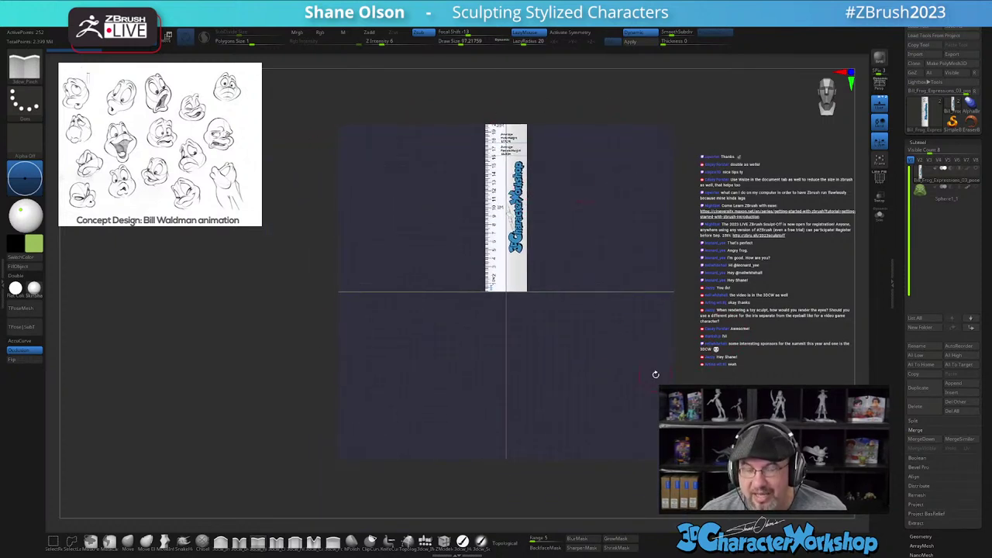
pyautogui.moveTo(594, 329); pyautogui.dragTo(578, 334)
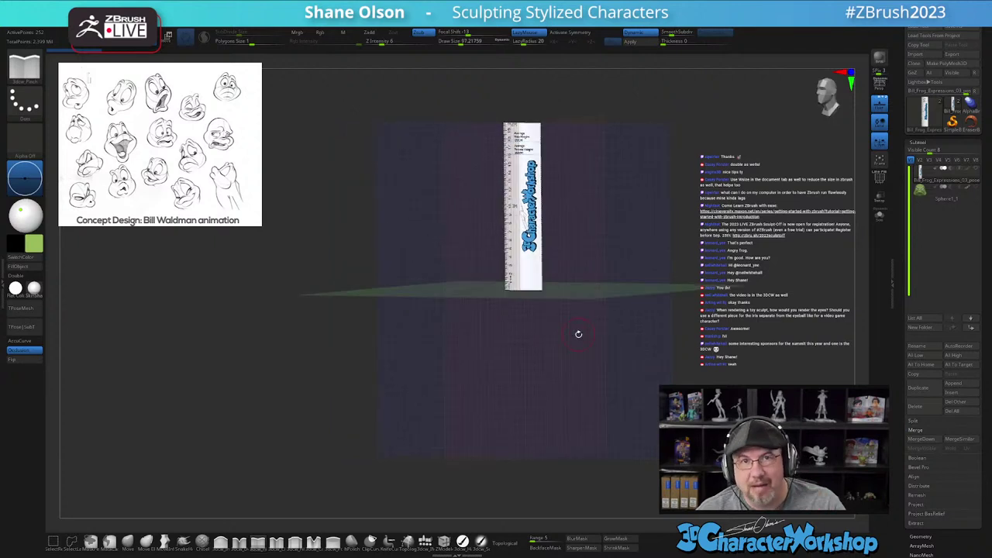
pyautogui.moveTo(576, 337); pyautogui.dragTo(582, 349)
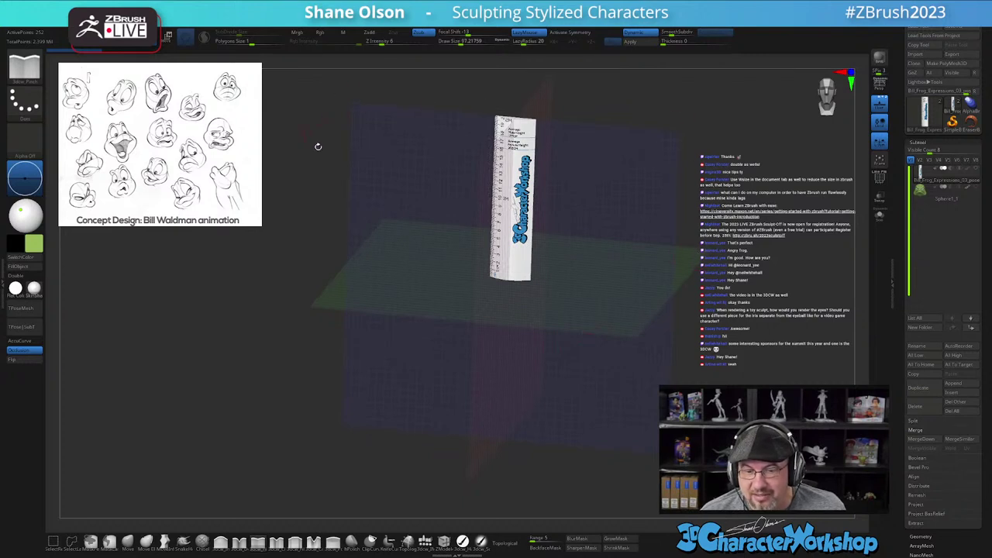
pyautogui.press('s')
pyautogui.moveTo(603, 263)
pyautogui.keyDown('alt'); pyautogui.mouseDown()
pyautogui.moveTo(589, 294)
pyautogui.moveTo(623, 294)
pyautogui.moveTo(602, 293)
pyautogui.mouseUp(); pyautogui.keyUp('alt')
pyautogui.moveTo(631, 245); pyautogui.dragTo(628, 216)
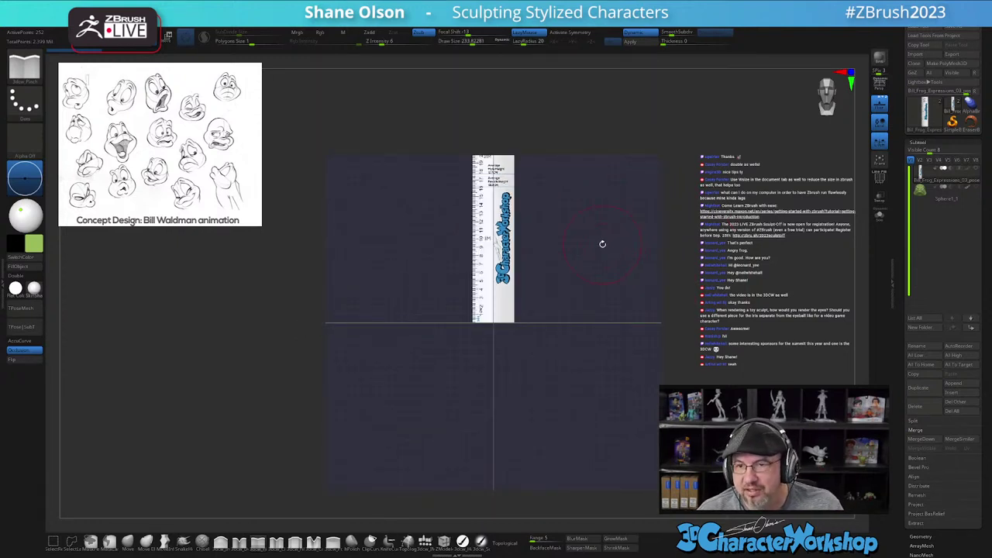
# Step: Select the frog head subtool again and hide the floor grid
pyautogui.moveTo(602, 314); pyautogui.dragTo(602, 325)
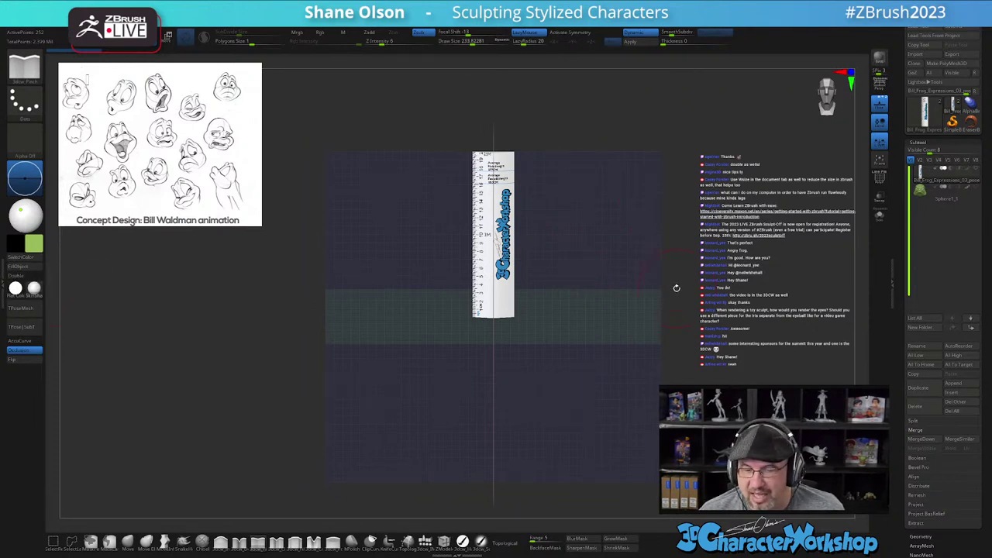
pyautogui.keyDown('shift'); pyautogui.moveTo(677, 288); pyautogui.dragTo(680, 286); pyautogui.keyUp('shift')
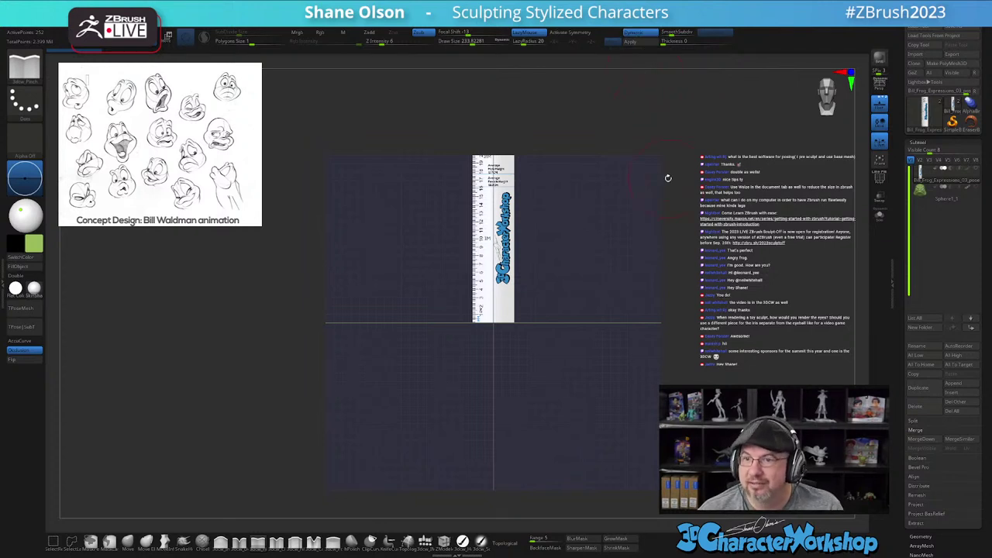
pyautogui.keyDown('alt'); pyautogui.moveTo(677, 252); pyautogui.dragTo(683, 268); pyautogui.keyUp('alt')
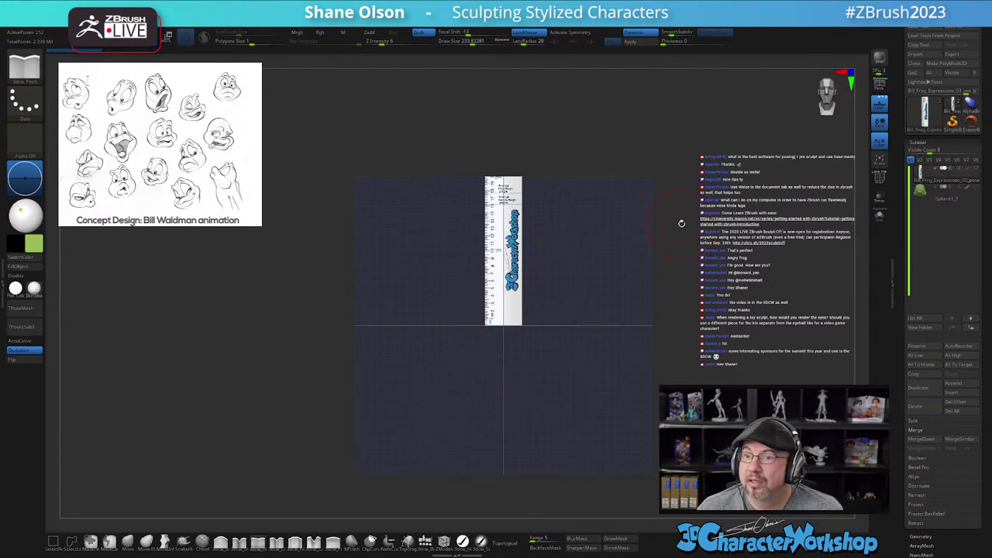
pyautogui.moveTo(679, 261); pyautogui.dragTo(636, 281)
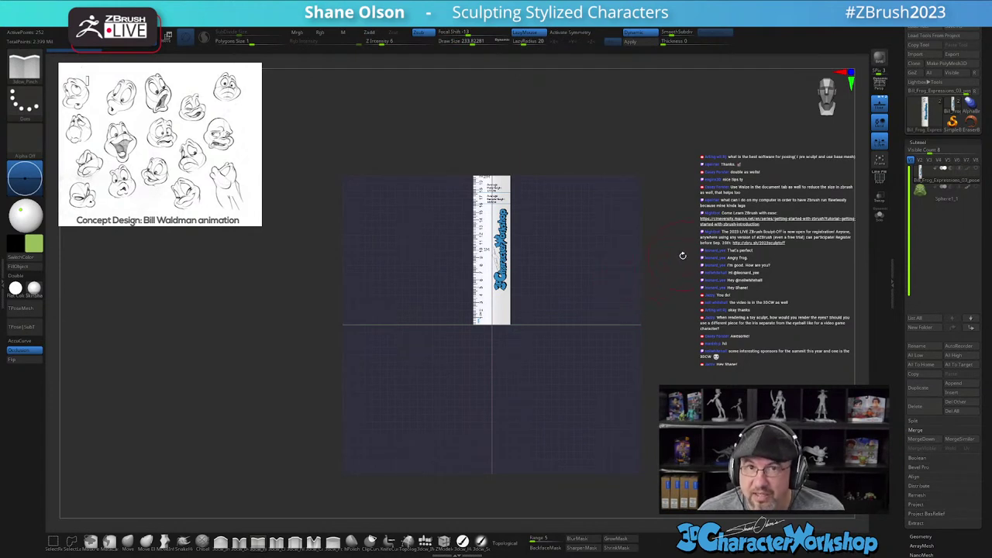
pyautogui.click(926, 195)
pyautogui.click(879, 107)
# Step: Enable the Topological option and adjust the inner corner of the eyelid on the viewer's right with the Move brush at a size of about 101
pyautogui.moveTo(680, 247)
pyautogui.keyDown('alt'); pyautogui.mouseDown()
pyautogui.moveTo(701, 336)
pyautogui.moveTo(687, 309)
pyautogui.mouseUp(); pyautogui.keyUp('alt')
pyautogui.press('s')
pyautogui.click(682, 308)
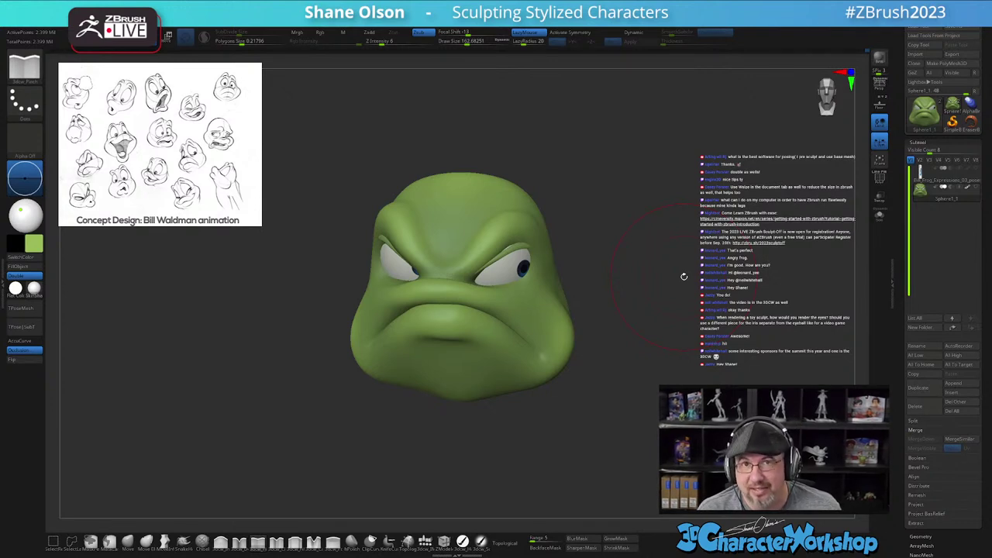
pyautogui.moveTo(608, 305)
pyautogui.mouseDown()
pyautogui.moveTo(605, 321)
pyautogui.moveTo(607, 293)
pyautogui.moveTo(611, 332)
pyautogui.moveTo(616, 301)
pyautogui.moveTo(565, 306)
pyautogui.moveTo(493, 277)
pyautogui.mouseUp()
pyautogui.click(506, 542)
pyautogui.press('s')
pyautogui.moveTo(502, 331); pyautogui.dragTo(486, 329)
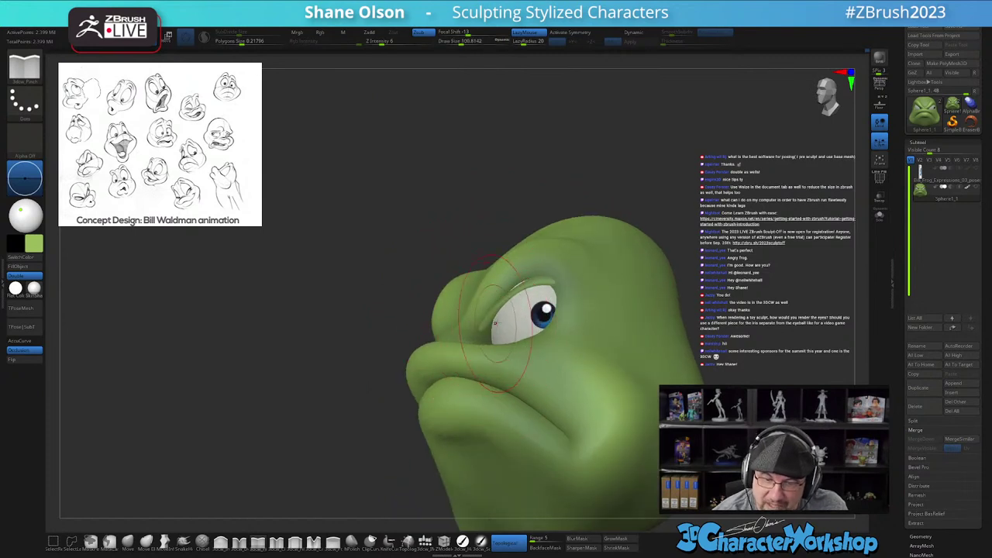
pyautogui.click(128, 543)
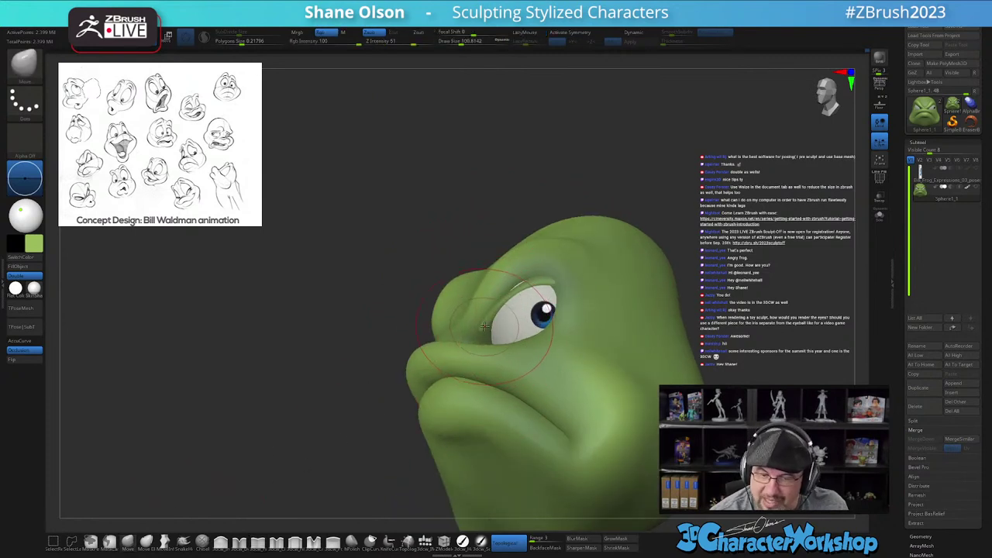
pyautogui.moveTo(492, 329); pyautogui.dragTo(487, 325)
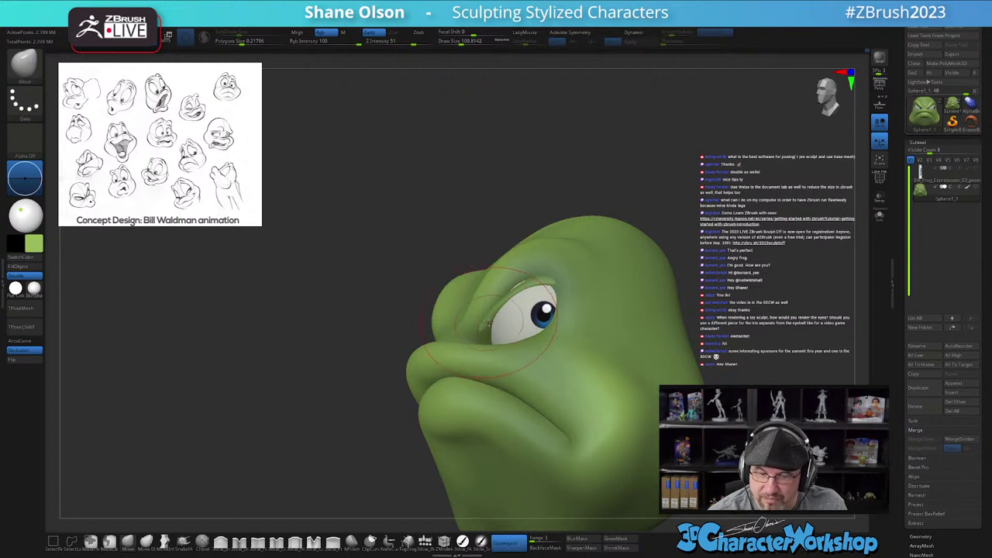
# Step: Reshape the inner end of the upper eyelid on the viewer's left with the Move brush, using the polygroup wireframe as a guide
pyautogui.hotkey('shift', 'f')
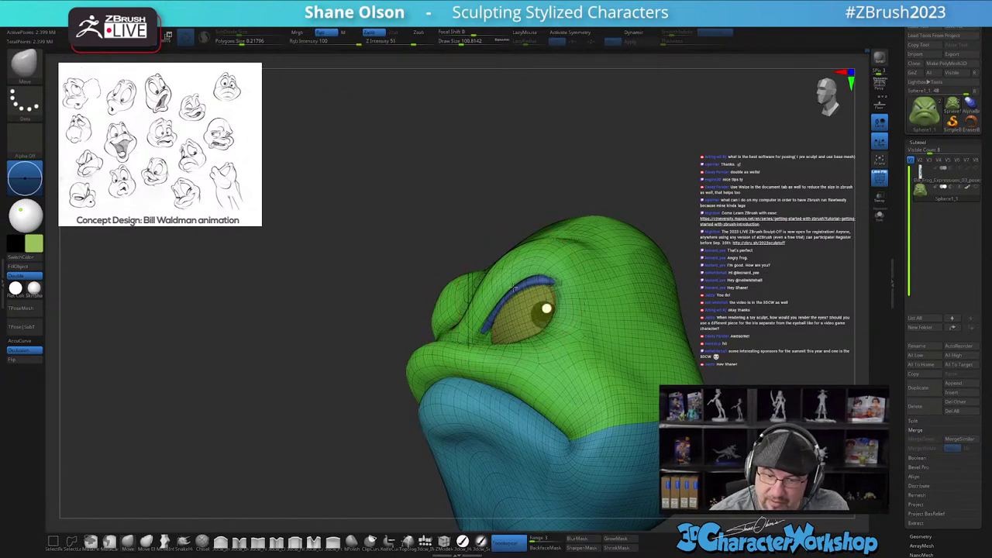
pyautogui.moveTo(513, 284); pyautogui.dragTo(601, 283, button='right')
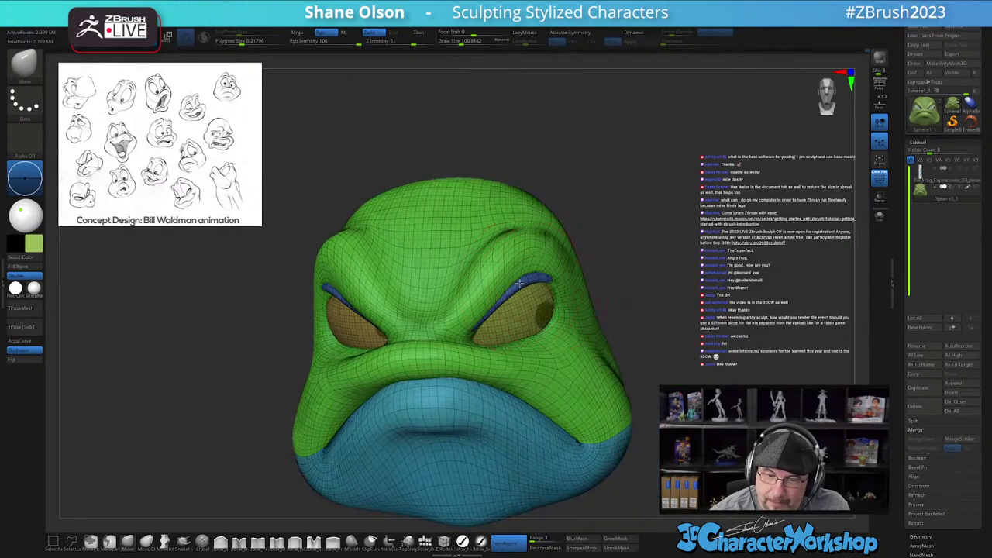
pyautogui.moveTo(643, 311); pyautogui.dragTo(668, 303)
pyautogui.moveTo(377, 305); pyautogui.dragTo(374, 300)
pyautogui.moveTo(630, 278); pyautogui.dragTo(609, 289)
pyautogui.moveTo(377, 317); pyautogui.dragTo(373, 313)
pyautogui.moveTo(675, 350); pyautogui.dragTo(673, 319)
pyautogui.hotkey('shift', 'f')
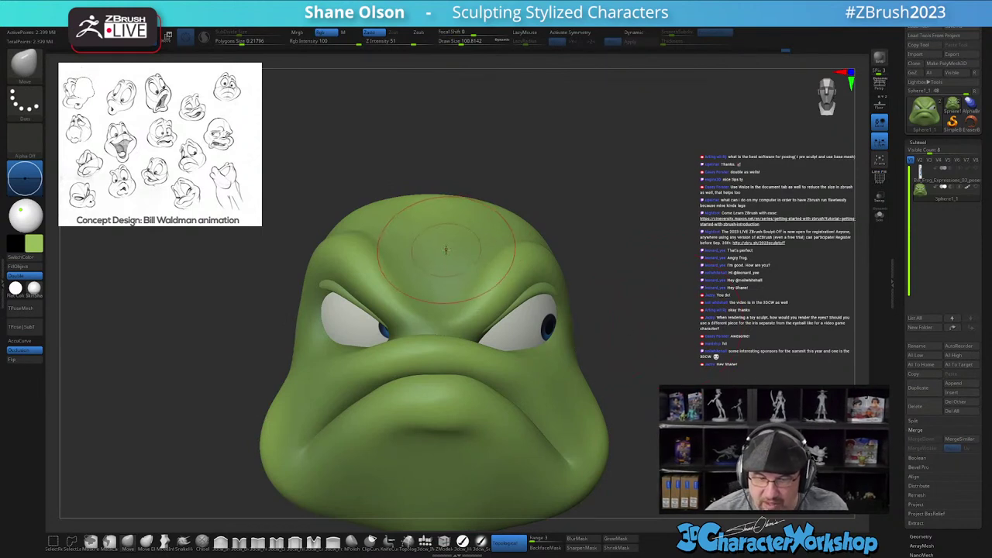
# Step: Turn off the Topological option and refine the inner brow and outer upper eyelid on the viewer's left with the Move brush at about 80
pyautogui.moveTo(673, 319); pyautogui.dragTo(676, 213, button='right')
pyautogui.moveTo(648, 204)
pyautogui.mouseDown()
pyautogui.moveTo(638, 218)
pyautogui.moveTo(686, 242)
pyautogui.moveTo(677, 244)
pyautogui.moveTo(699, 240)
pyautogui.mouseUp()
pyautogui.press('s')
pyautogui.click(698, 237)
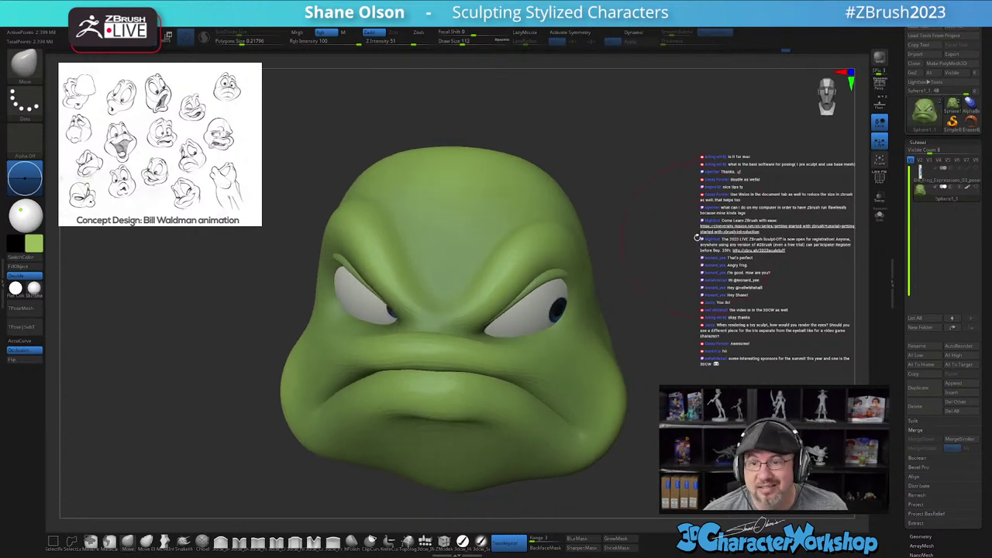
pyautogui.press('s')
pyautogui.click(433, 295)
pyautogui.moveTo(405, 290); pyautogui.dragTo(417, 283)
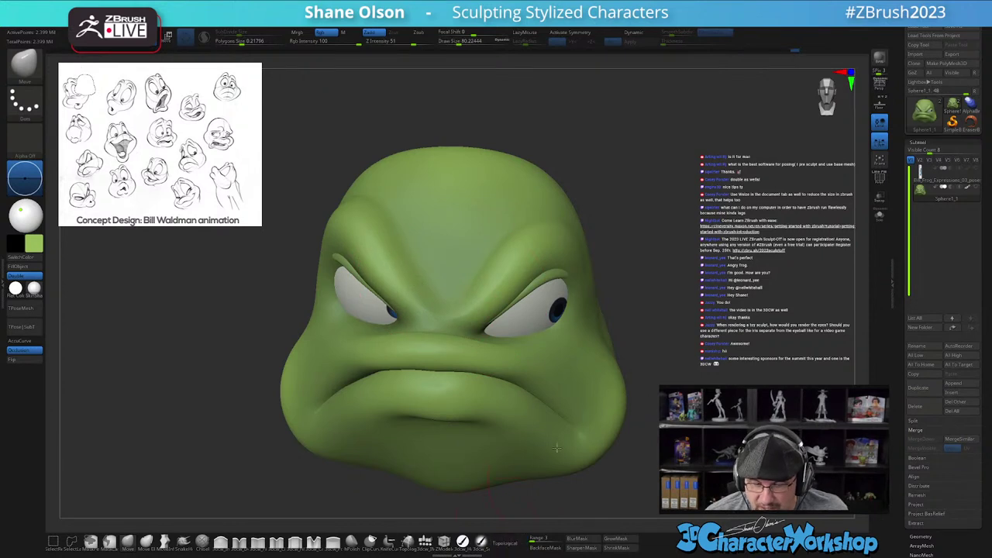
pyautogui.moveTo(657, 215); pyautogui.dragTo(703, 208)
pyautogui.moveTo(334, 256); pyautogui.dragTo(338, 247)
pyautogui.moveTo(361, 282); pyautogui.dragTo(363, 278)
pyautogui.moveTo(727, 292); pyautogui.dragTo(704, 285)
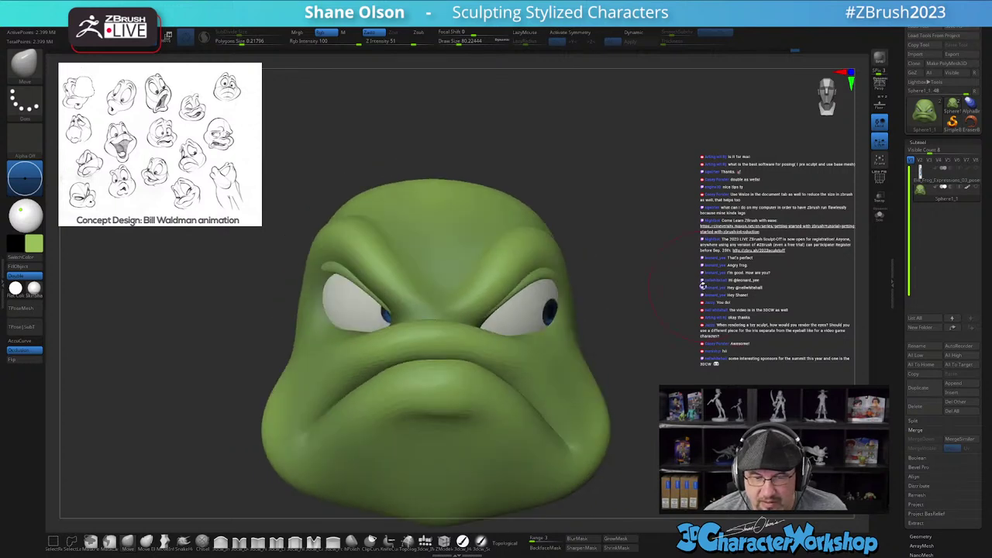
# Step: Mask everything except the eyeball on the viewer's left, rotate it about 3.5 degrees, and clear the mask
pyautogui.press('w')
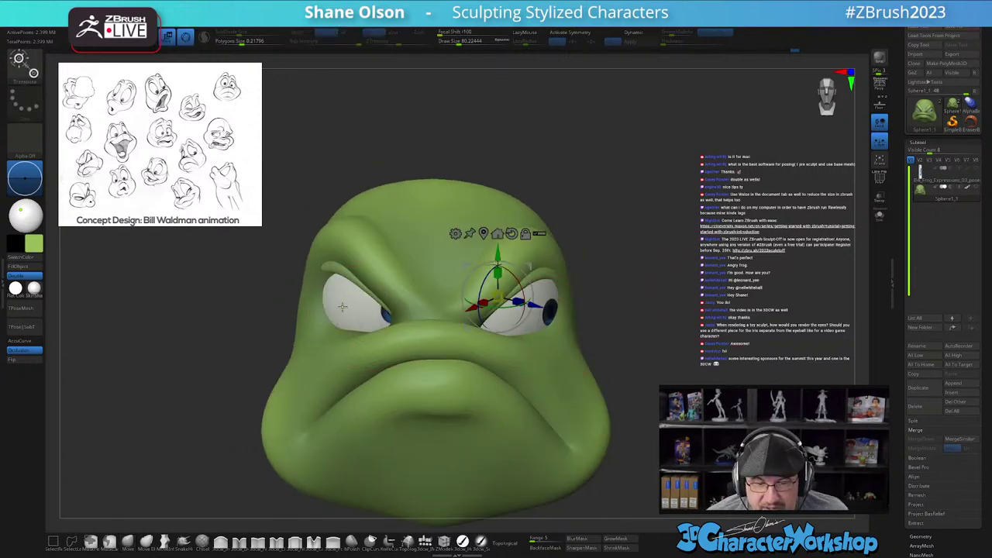
pyautogui.keyDown('ctrl'); pyautogui.click(343, 307); pyautogui.keyUp('ctrl')
pyautogui.click(329, 243)
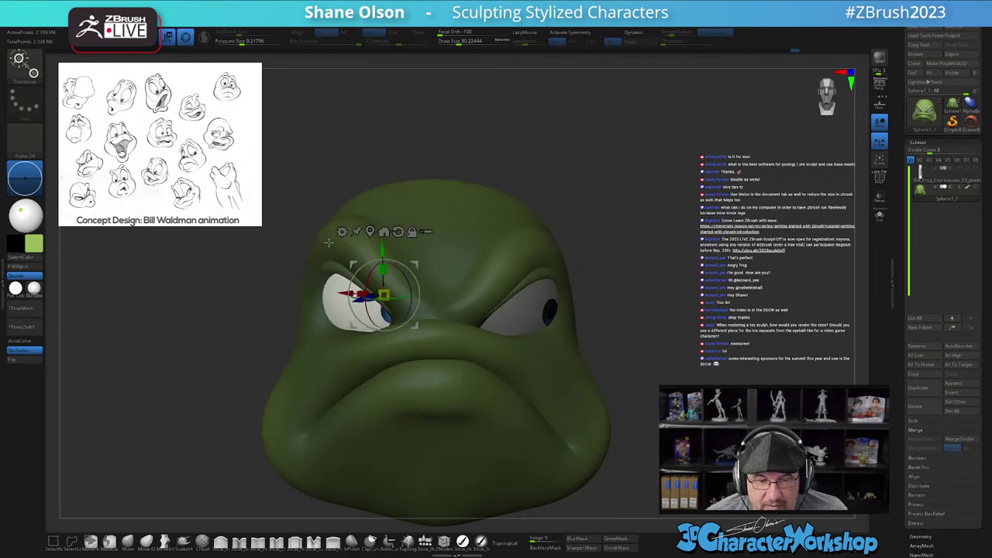
pyautogui.moveTo(369, 277); pyautogui.dragTo(394, 300)
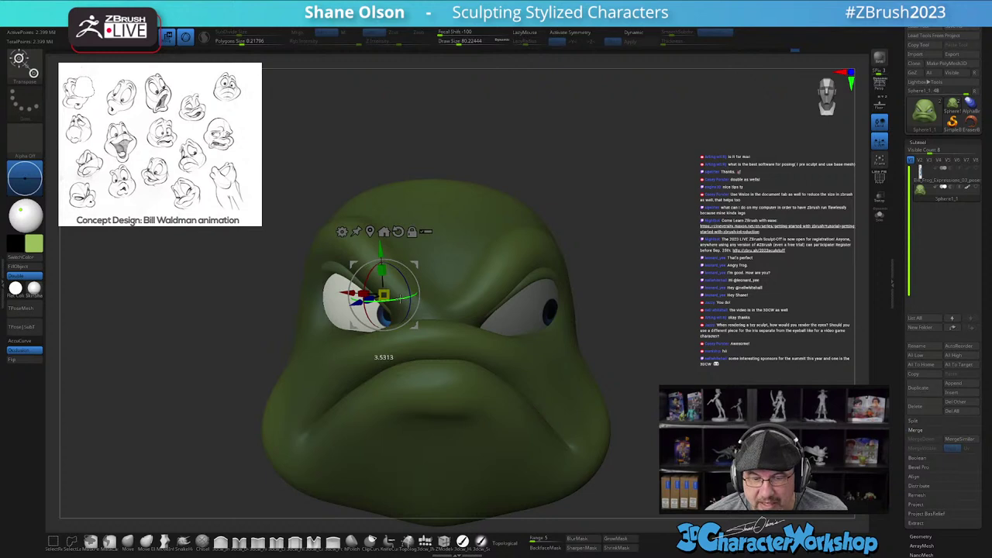
pyautogui.press('q')
pyautogui.moveTo(718, 280)
pyautogui.keyDown('ctrl'); pyautogui.mouseDown()
pyautogui.moveTo(743, 240)
pyautogui.moveTo(696, 270)
pyautogui.moveTo(640, 271)
pyautogui.moveTo(746, 275)
pyautogui.moveTo(697, 278)
pyautogui.moveTo(649, 307)
pyautogui.mouseUp(); pyautogui.keyUp('ctrl')
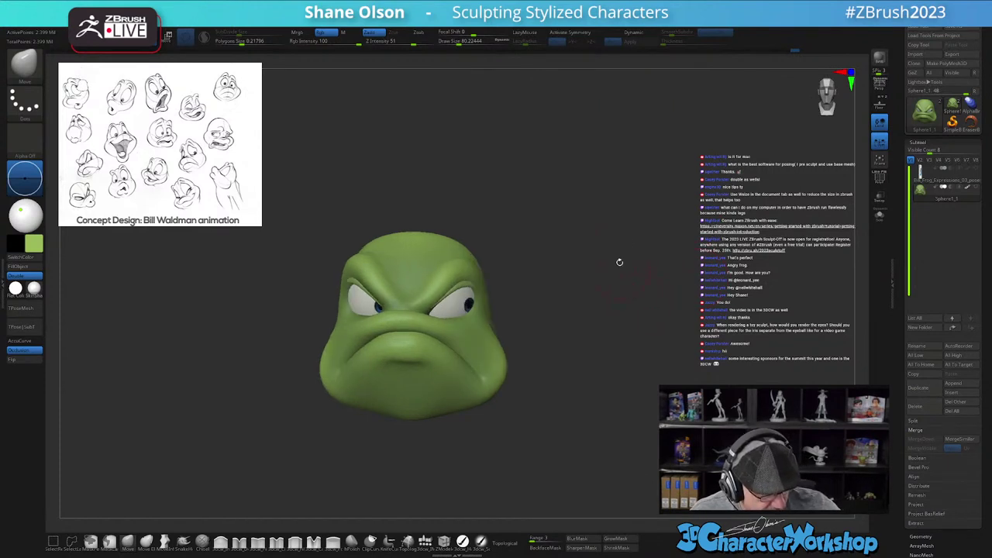
# Step: Lower the head by four subdivision levels and reshape the cheek on the viewer's right with the Move brush at a size of about 177
pyautogui.moveTo(605, 251); pyautogui.dragTo(611, 251)
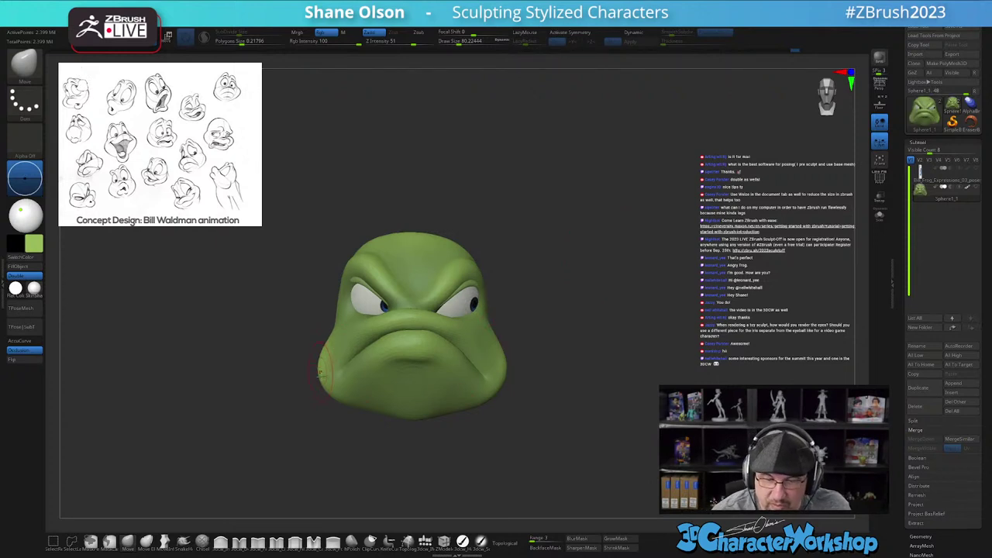
pyautogui.hotkey('shift', 'd')
pyautogui.hotkey('shift', 'd')
pyautogui.hotkey('shift', 'd')
pyautogui.hotkey('shift', 'd')
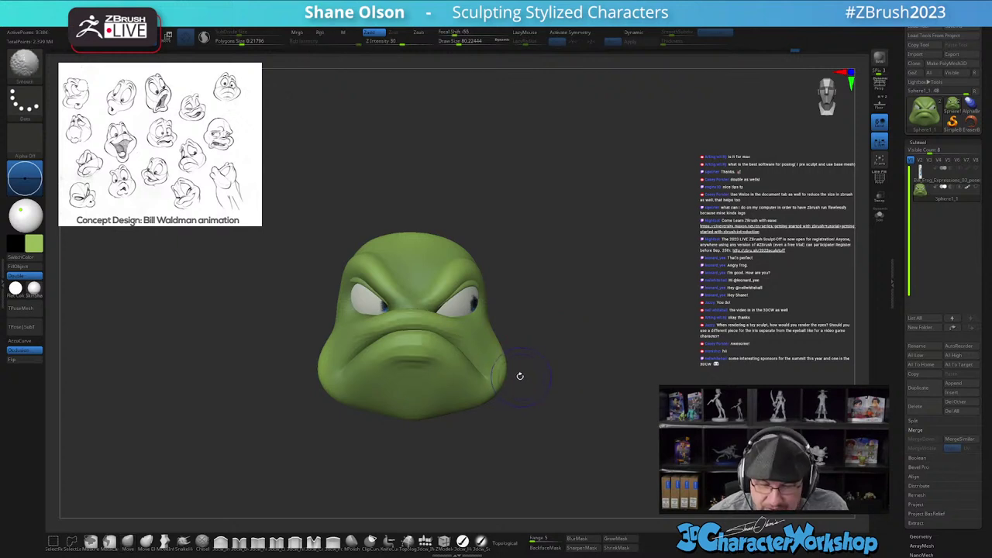
pyautogui.moveTo(589, 411)
pyautogui.mouseDown()
pyautogui.moveTo(520, 398)
pyautogui.moveTo(538, 399)
pyautogui.mouseUp()
pyautogui.press('s')
pyautogui.moveTo(574, 388); pyautogui.dragTo(514, 377)
pyautogui.press('s')
pyautogui.moveTo(461, 354); pyautogui.dragTo(454, 360)
pyautogui.moveTo(518, 335); pyautogui.dragTo(572, 329)
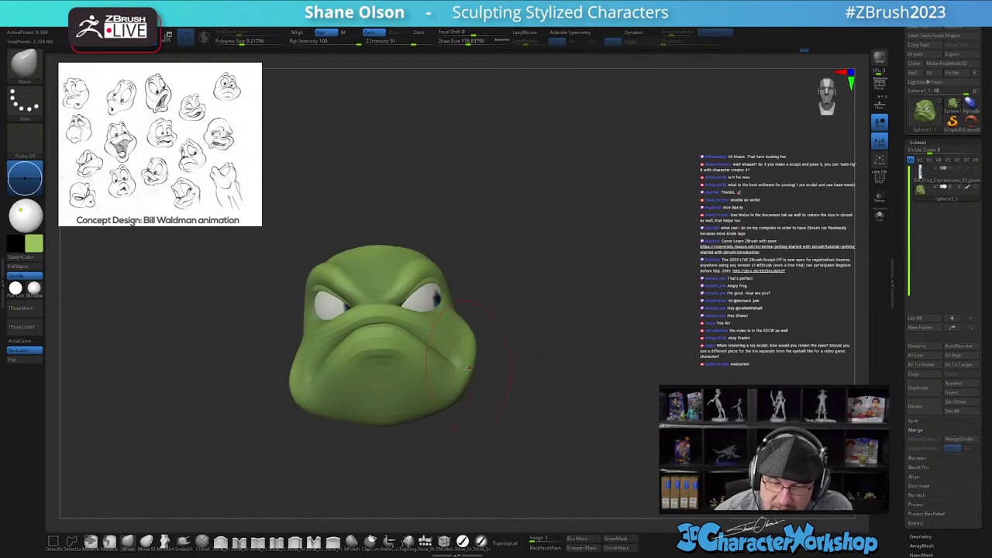
pyautogui.moveTo(461, 371); pyautogui.dragTo(465, 363)
# Step: Reshape the side of the cheek and jaw on the viewer's right with the Move brush at a size of about 140
pyautogui.moveTo(527, 342)
pyautogui.mouseDown()
pyautogui.moveTo(478, 341)
pyautogui.moveTo(457, 359)
pyautogui.mouseUp()
pyautogui.press('[')
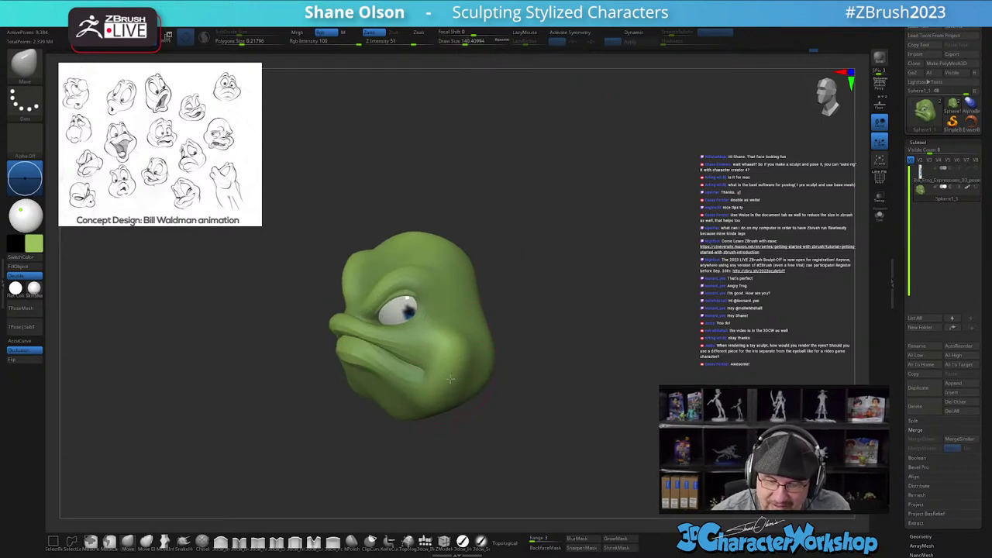
pyautogui.moveTo(448, 361)
pyautogui.mouseDown()
pyautogui.moveTo(475, 349)
pyautogui.moveTo(458, 368)
pyautogui.moveTo(445, 365)
pyautogui.moveTo(461, 371)
pyautogui.mouseUp()
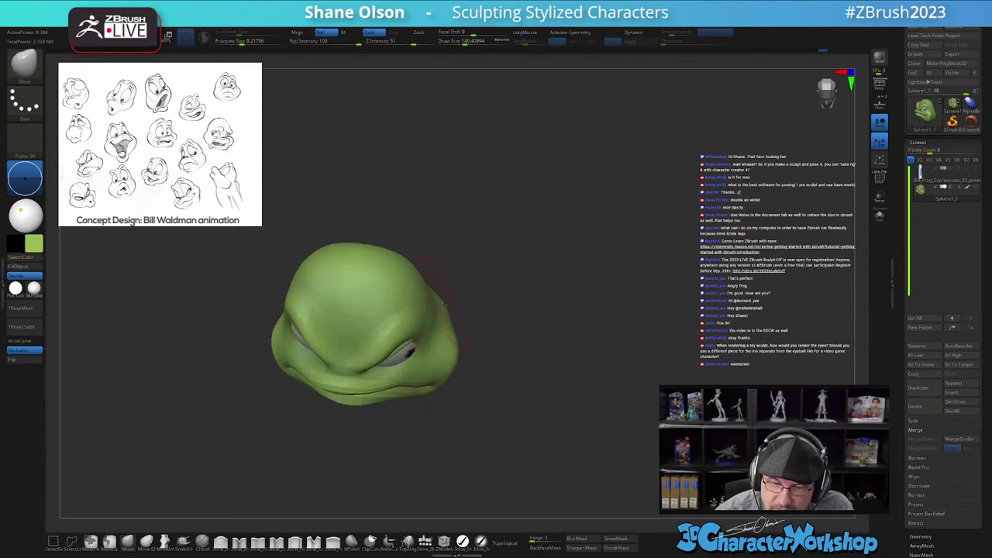
pyautogui.moveTo(468, 279); pyautogui.dragTo(450, 299)
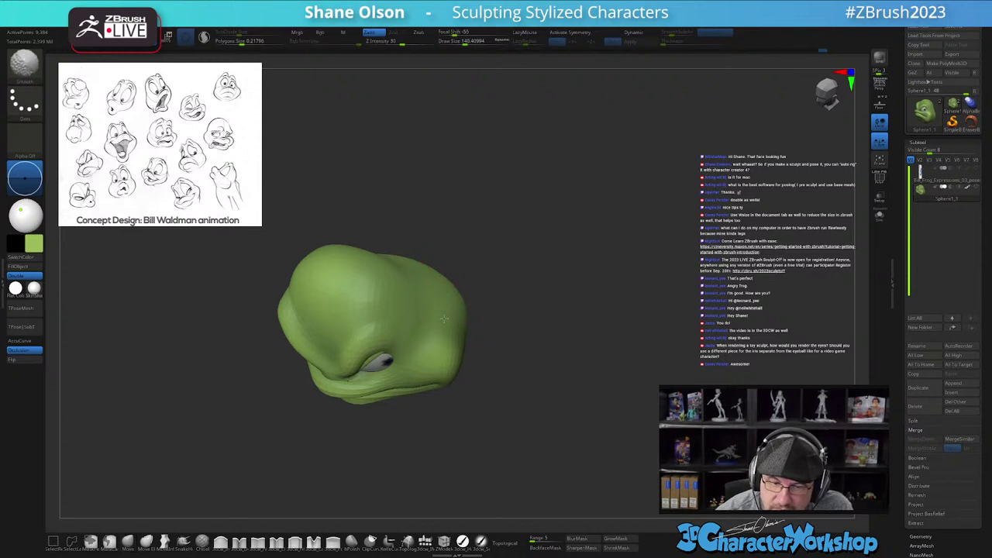
pyautogui.moveTo(500, 338)
pyautogui.mouseDown()
pyautogui.moveTo(514, 361)
pyautogui.moveTo(507, 372)
pyautogui.moveTo(503, 362)
pyautogui.moveTo(532, 370)
pyautogui.mouseUp()
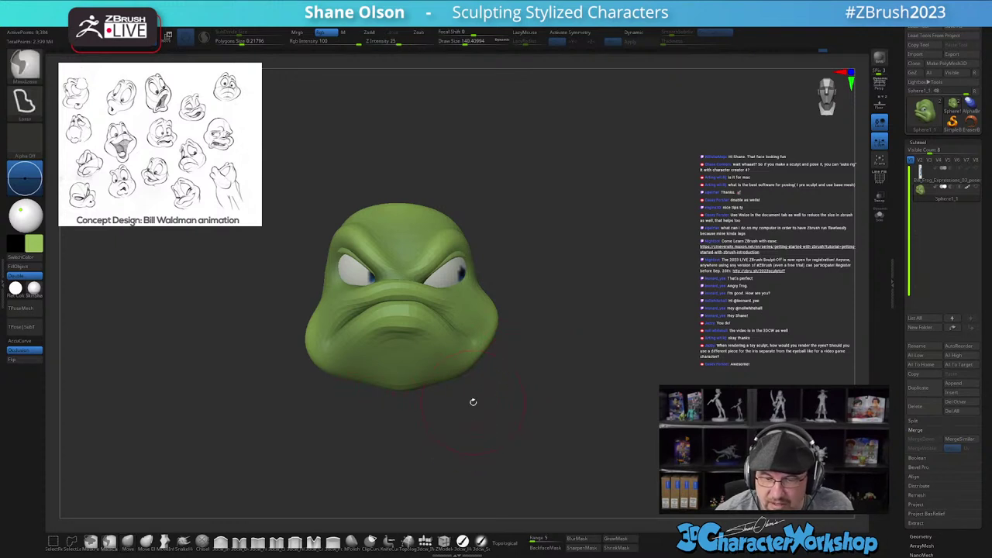
# Step: Step back through the undo history to the unmasked head before the cheek reshaping
pyautogui.click(784, 53)
pyautogui.click(798, 53)
pyautogui.click(807, 52)
pyautogui.click(814, 52)
pyautogui.click(804, 54)
pyautogui.click(796, 55)
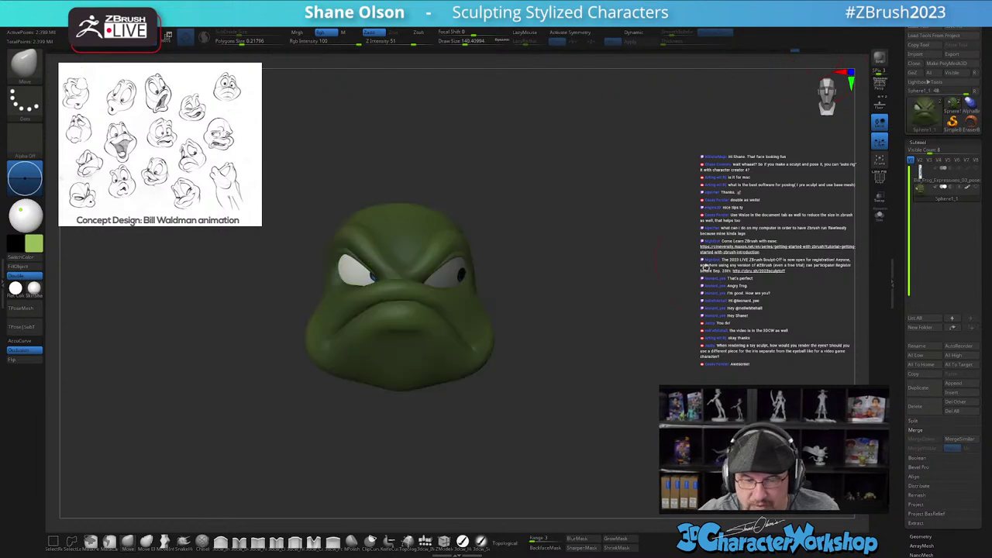
pyautogui.click(804, 52)
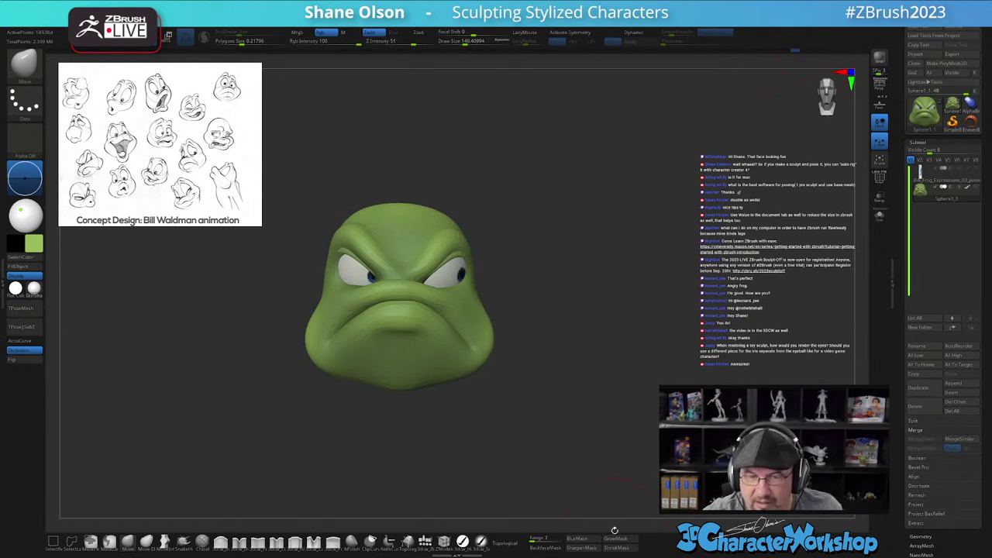
# Step: Try to send the transform gizmo to its home position and reset its orientation on the head
pyautogui.moveTo(698, 392)
pyautogui.mouseDown()
pyautogui.moveTo(651, 379)
pyautogui.moveTo(702, 380)
pyautogui.mouseUp()
pyautogui.keyDown('alt'); pyautogui.moveTo(591, 325); pyautogui.dragTo(607, 311); pyautogui.keyUp('alt')
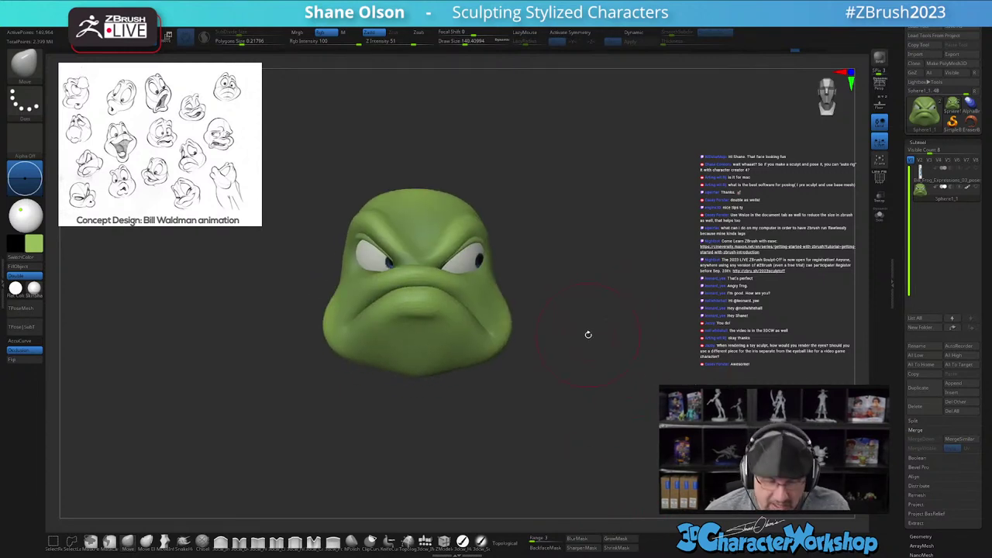
pyautogui.press('w')
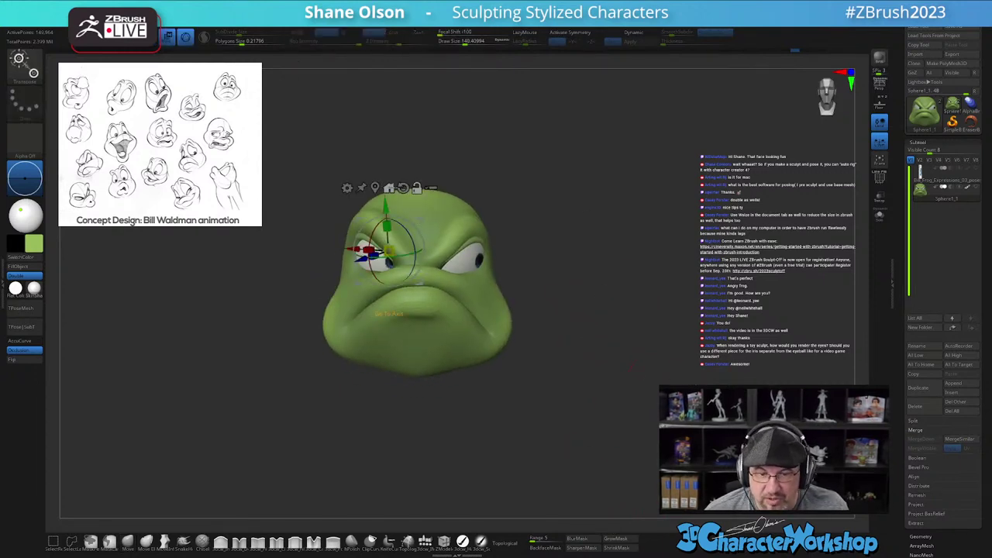
pyautogui.keyDown('alt'); pyautogui.click(390, 189); pyautogui.keyUp('alt')
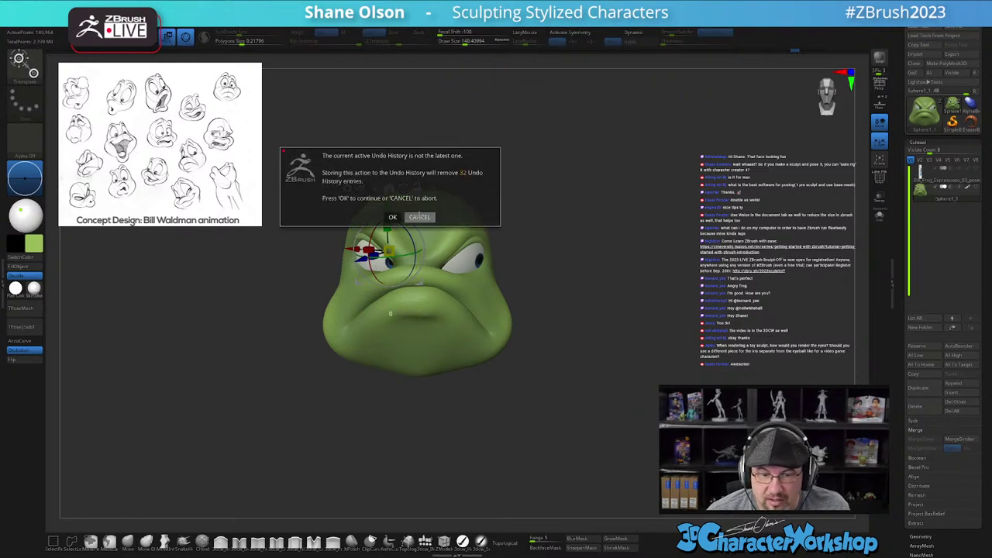
pyautogui.click(420, 217)
pyautogui.click(405, 188)
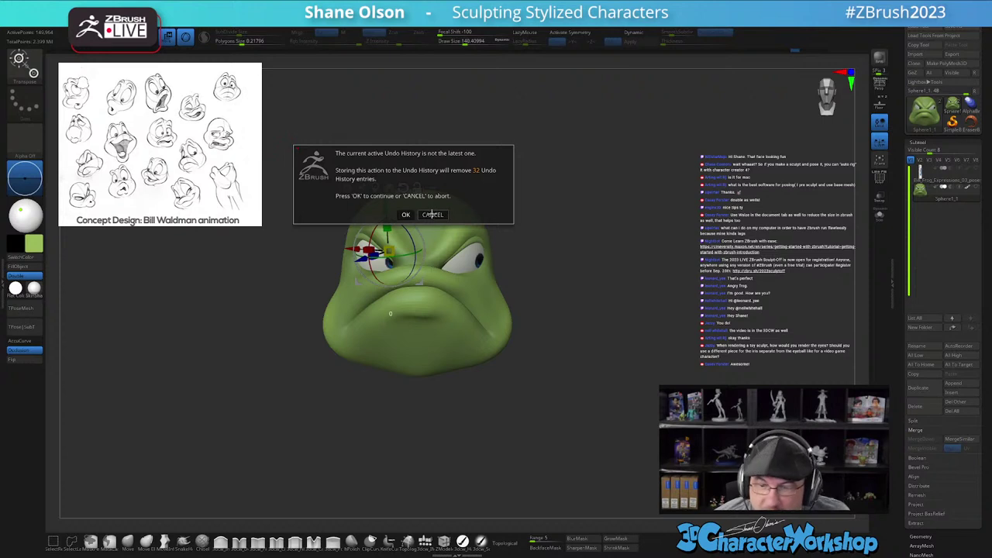
pyautogui.click(433, 215)
# Step: Reset the gizmo's orientation, place its pivot on the lower face, and tilt and turn the whole head
pyautogui.moveTo(902, 463); pyautogui.dragTo(893, 390)
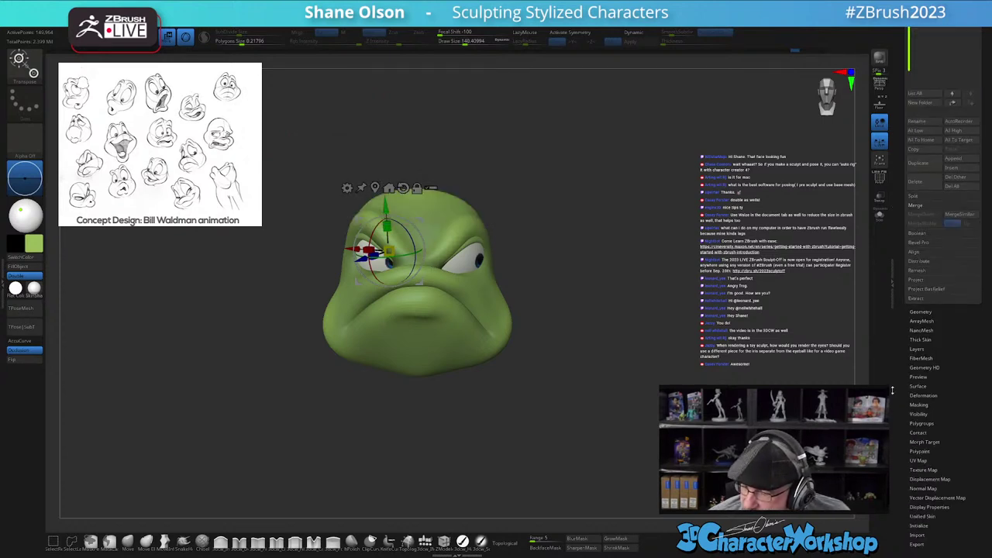
pyautogui.click(918, 350)
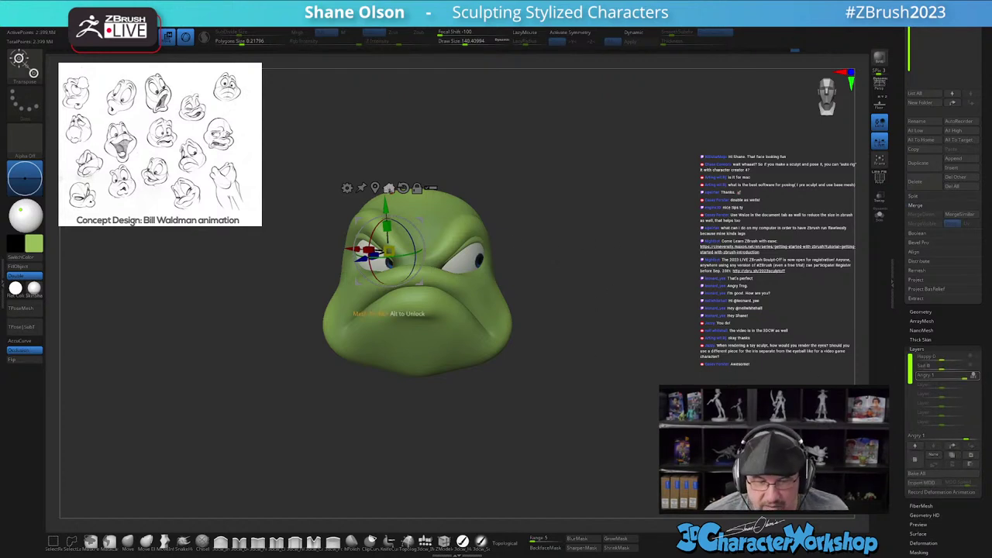
pyautogui.keyDown('alt'); pyautogui.click(404, 189); pyautogui.keyUp('alt')
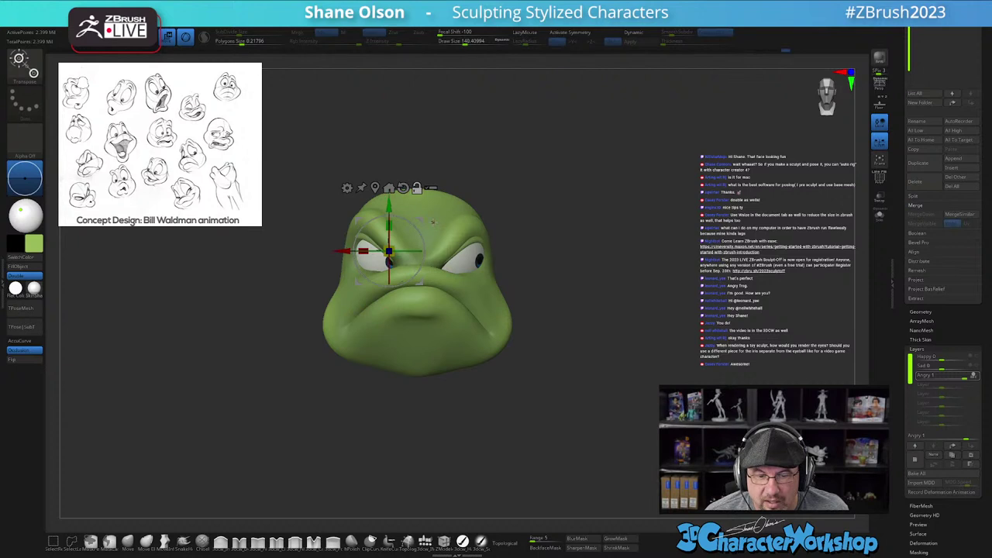
pyautogui.keyDown('alt'); pyautogui.moveTo(423, 221); pyautogui.dragTo(451, 283); pyautogui.keyUp('alt')
pyautogui.moveTo(446, 323); pyautogui.dragTo(427, 325)
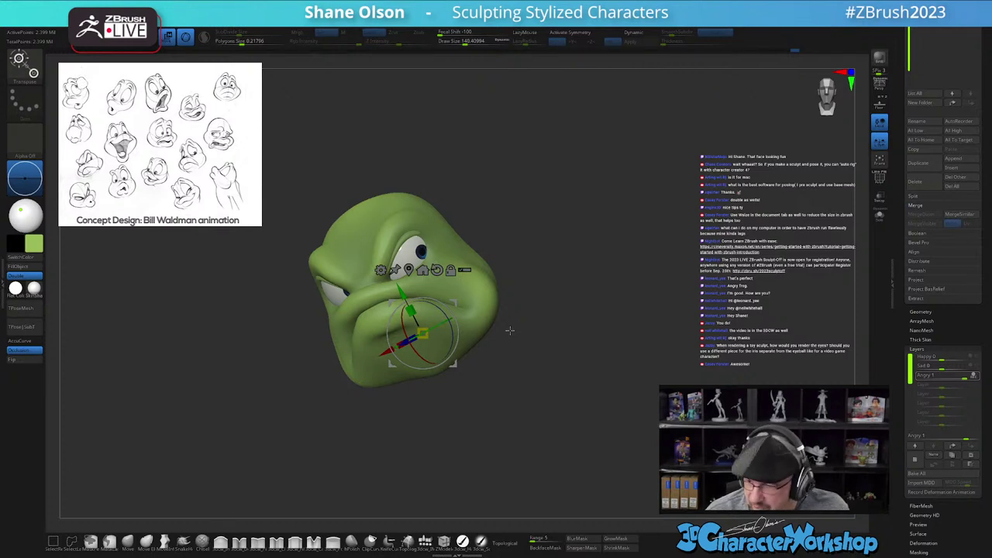
# Step: Return to the Move brush at a large size and reshape the forehead, cheek underside and chin of the angry head
pyautogui.press('q')
pyautogui.click(128, 544)
pyautogui.press('s')
pyautogui.moveTo(466, 427); pyautogui.dragTo(470, 427)
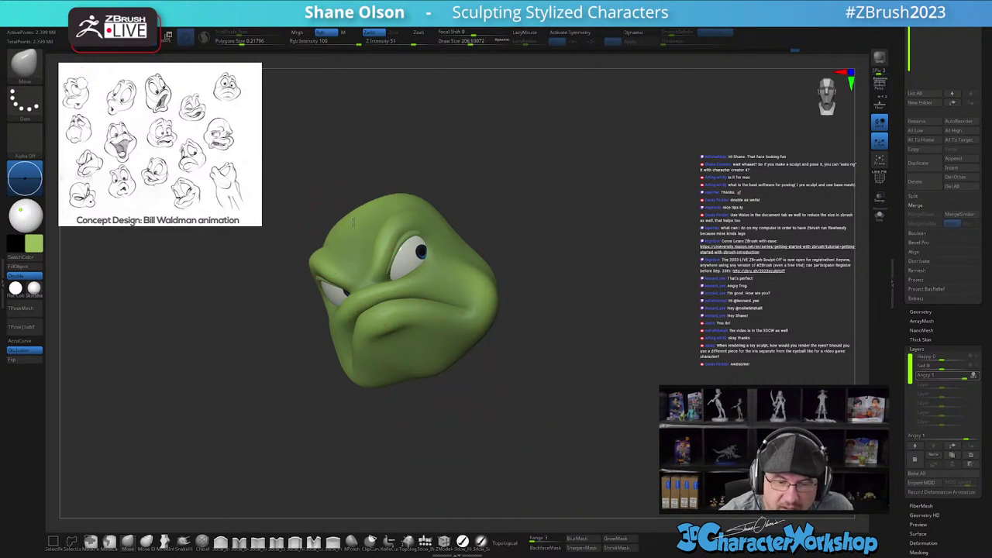
pyautogui.moveTo(380, 204)
pyautogui.mouseDown()
pyautogui.moveTo(383, 223)
pyautogui.moveTo(411, 203)
pyautogui.moveTo(386, 222)
pyautogui.moveTo(406, 211)
pyautogui.mouseUp()
pyautogui.press('s')
pyautogui.press('s')
pyautogui.moveTo(468, 342); pyautogui.dragTo(463, 330)
pyautogui.moveTo(371, 372); pyautogui.dragTo(368, 363)
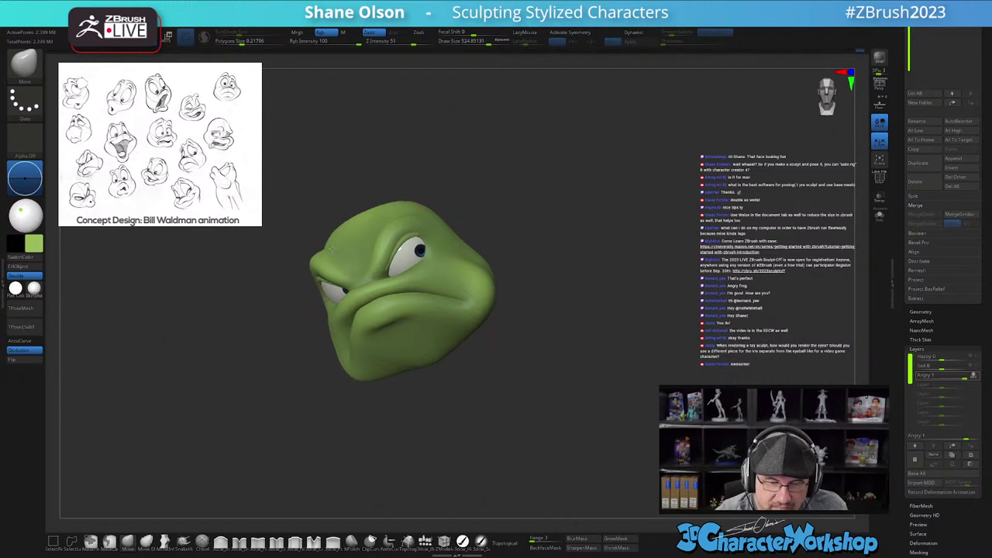
# Step: Pull out the cheek on the viewer's right with the Move brush at a size of about 128
pyautogui.press('s')
pyautogui.moveTo(405, 330)
pyautogui.mouseDown()
pyautogui.moveTo(347, 352)
pyautogui.moveTo(339, 338)
pyautogui.moveTo(333, 369)
pyautogui.moveTo(336, 353)
pyautogui.moveTo(355, 355)
pyautogui.moveTo(334, 352)
pyautogui.mouseUp()
pyautogui.press('s')
pyautogui.press('s')
pyautogui.press('s')
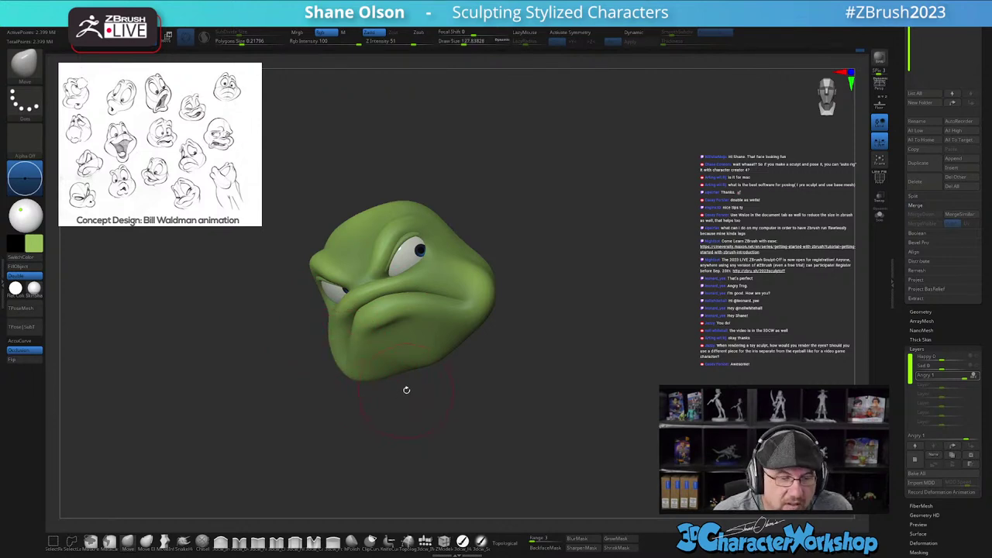
pyautogui.moveTo(487, 284); pyautogui.dragTo(488, 281)
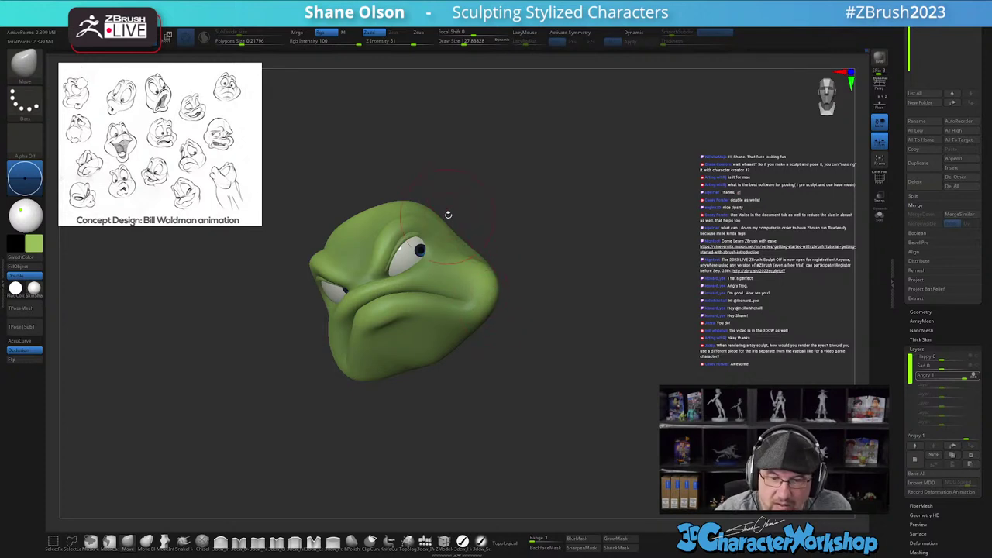
pyautogui.moveTo(424, 181)
pyautogui.mouseDown()
pyautogui.moveTo(423, 199)
pyautogui.moveTo(437, 208)
pyautogui.mouseUp()
pyautogui.moveTo(508, 215)
pyautogui.mouseDown()
pyautogui.moveTo(476, 221)
pyautogui.moveTo(463, 207)
pyautogui.moveTo(500, 191)
pyautogui.mouseUp()
pyautogui.press('s')
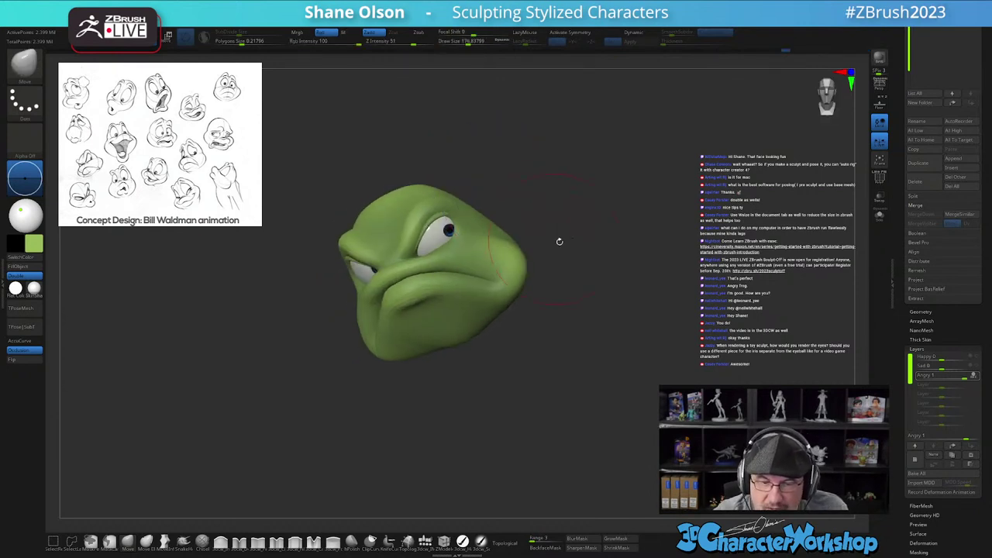
pyautogui.keyDown('alt'); pyautogui.moveTo(555, 250); pyautogui.dragTo(541, 274); pyautogui.keyUp('alt')
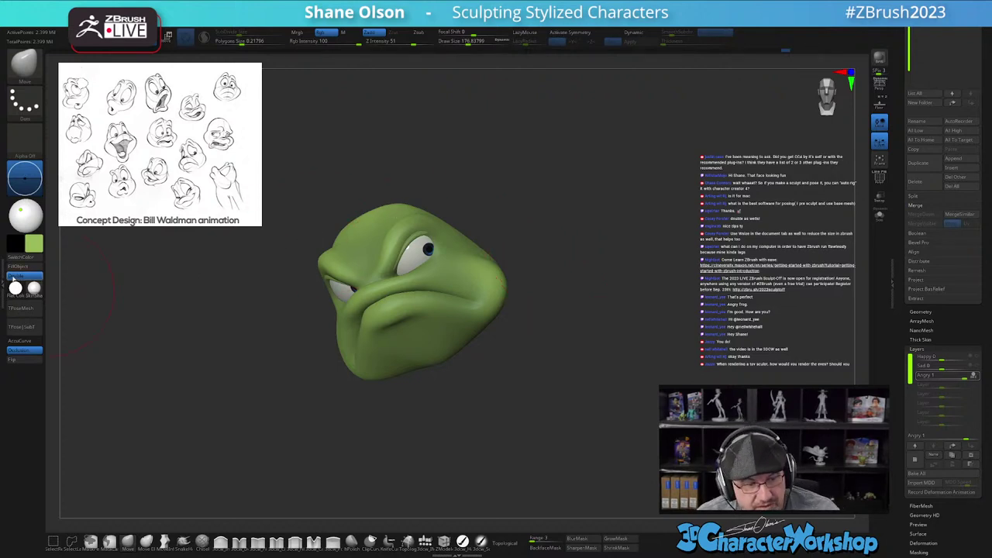
# Step: Examine the ZBrush Pose Tools settings together with the subtool and layer lists
pyautogui.click(3, 276)
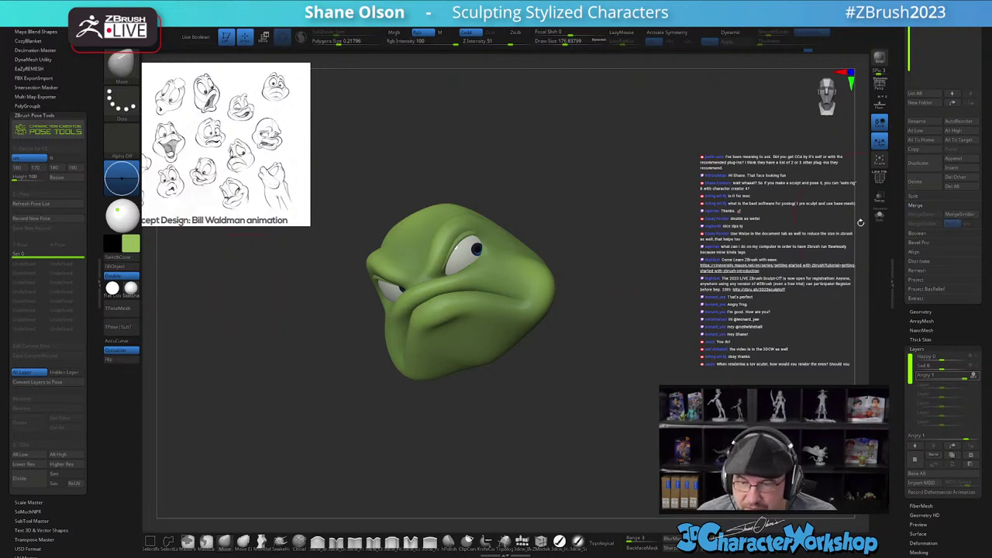
pyautogui.moveTo(900, 229); pyautogui.dragTo(909, 317)
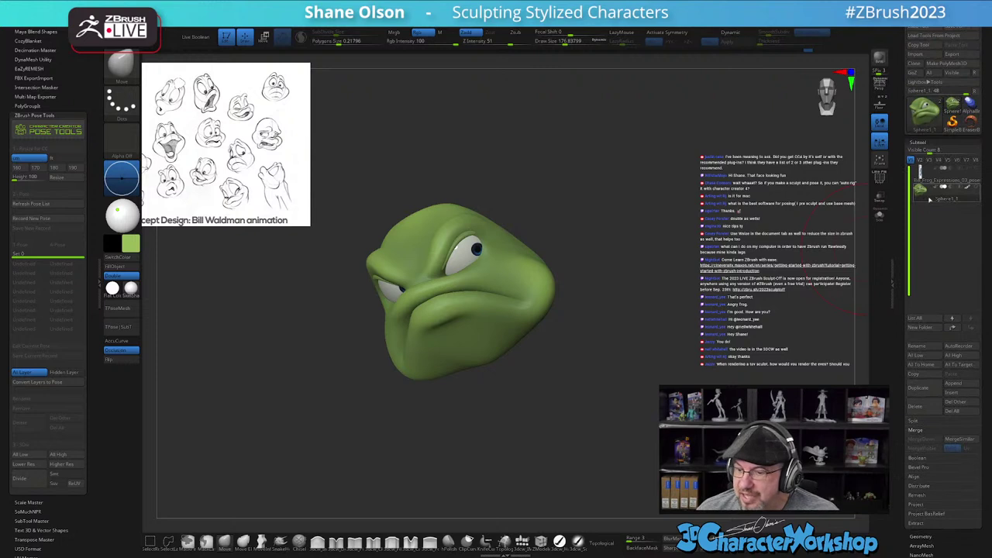
pyautogui.moveTo(897, 268); pyautogui.dragTo(896, 194)
pyautogui.scroll(-2, 895, 194)
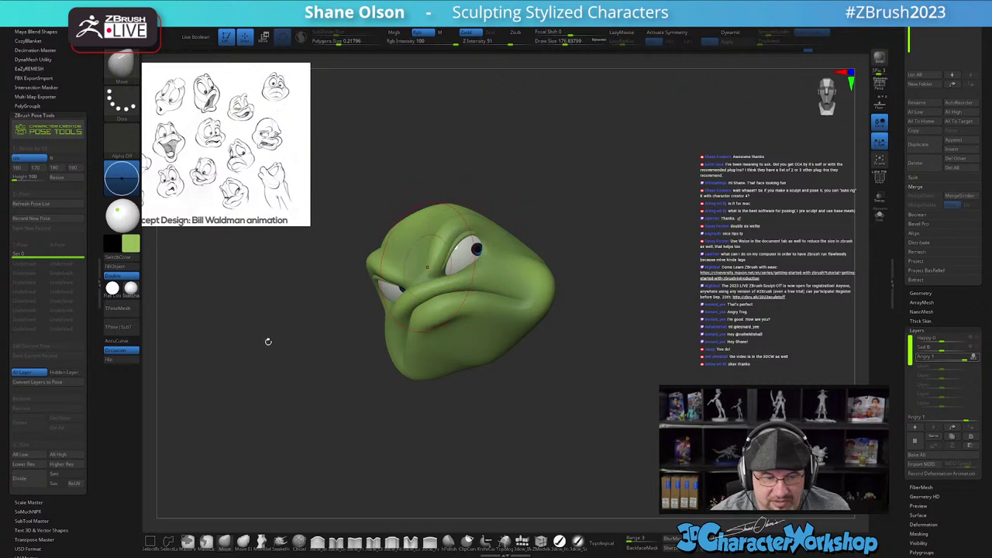
pyautogui.click(99, 273)
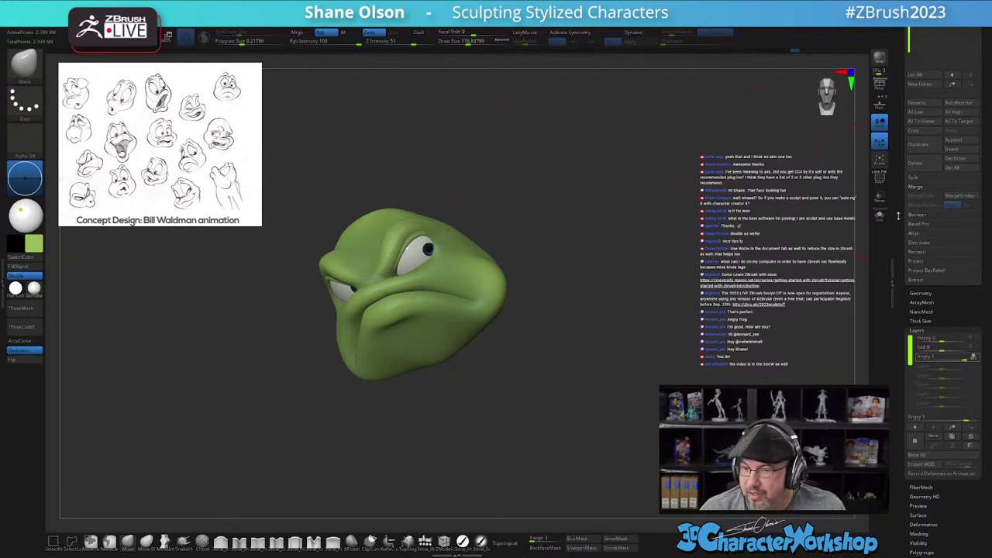
pyautogui.moveTo(899, 214); pyautogui.dragTo(892, 315)
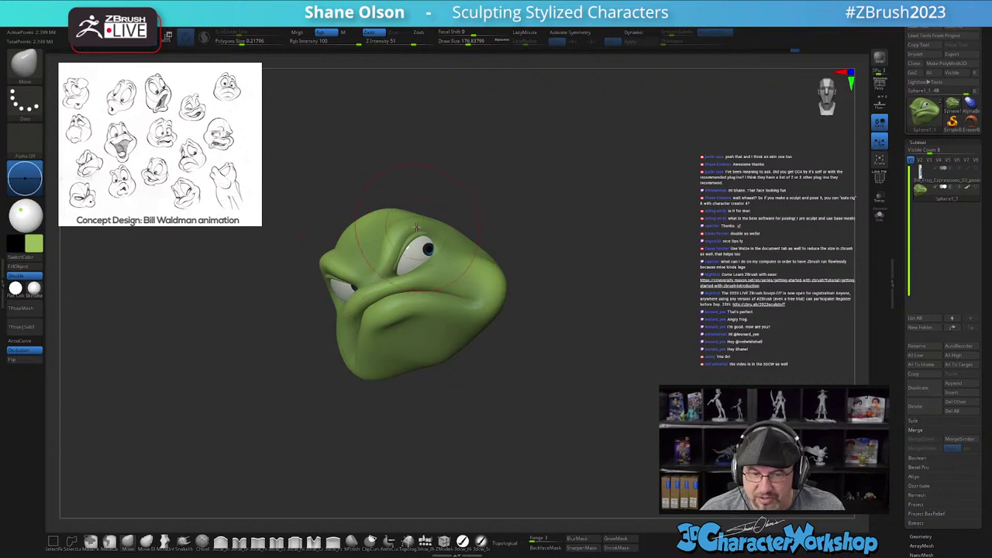
pyautogui.press('ctrl')
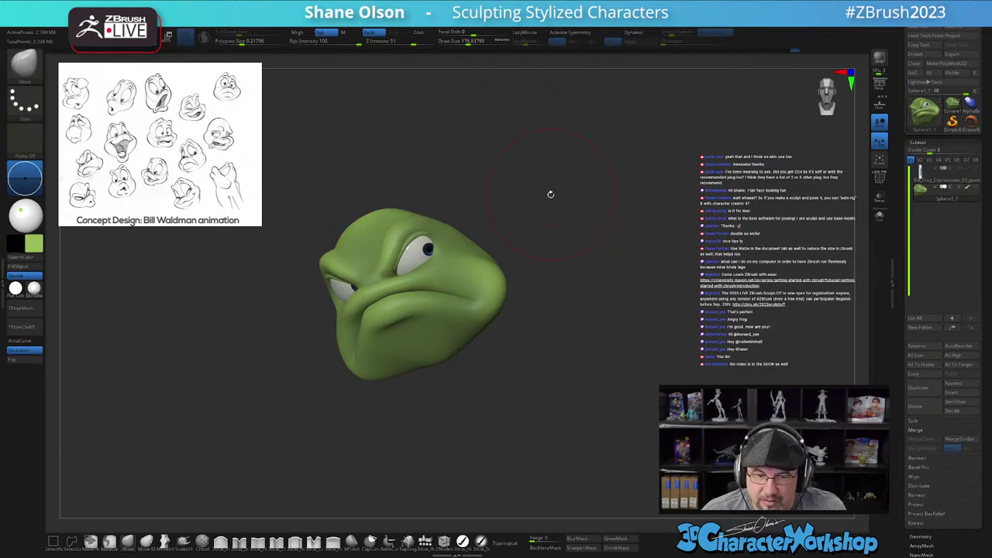
pyautogui.keyDown('alt'); pyautogui.moveTo(584, 190); pyautogui.dragTo(604, 179); pyautogui.keyUp('alt')
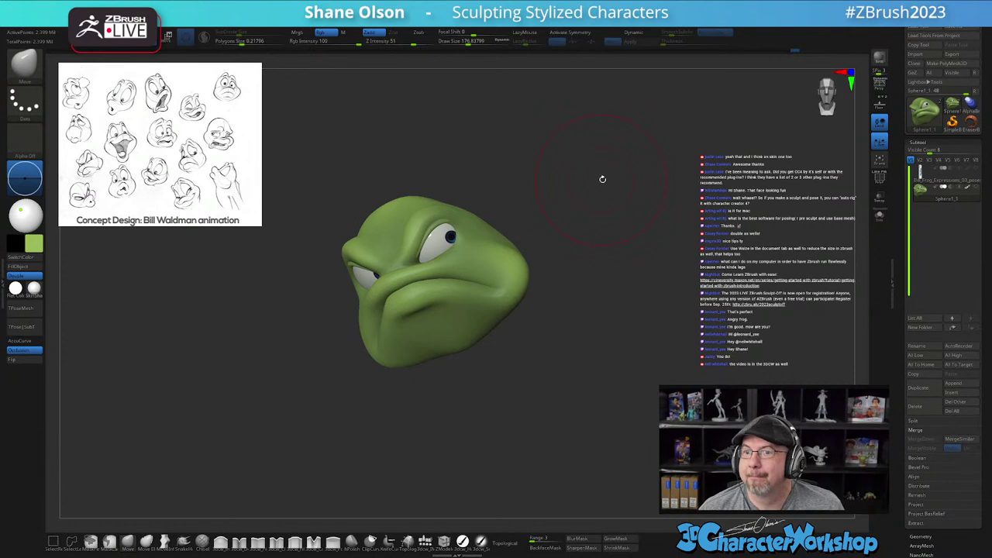
# Step: Step three edits back and forward again through the undo history to compare the head shapes
pyautogui.hotkey('ctrl', 'z')
pyautogui.hotkey('ctrl', 'z')
pyautogui.hotkey('ctrl', 'z')
pyautogui.hotkey('ctrl', 'shift', 'z')
pyautogui.hotkey('ctrl', 'shift', 'z')
pyautogui.hotkey('ctrl', 'shift', 'z')
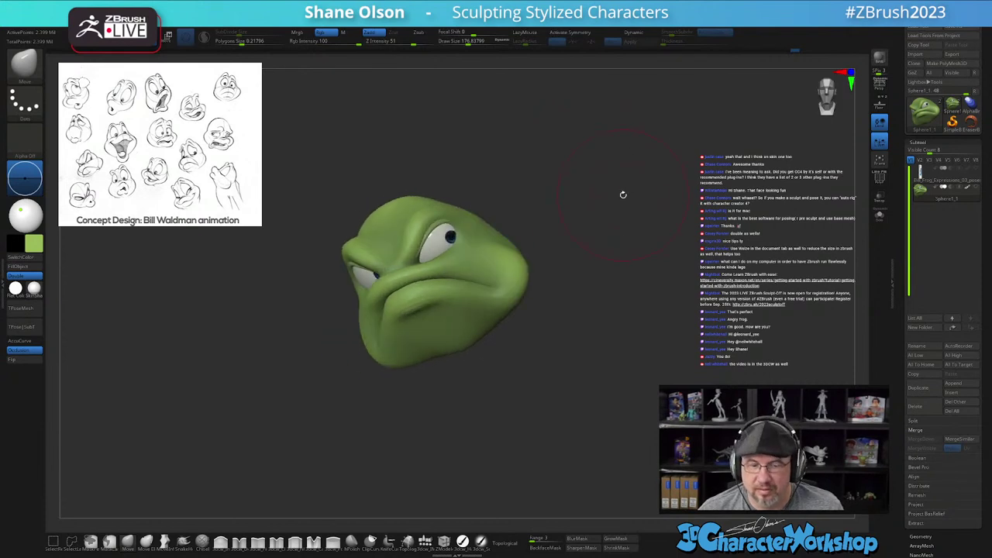
# Step: Reshape the brow on the viewer's left with the Move brush at sizes of about 145 and 132
pyautogui.press('s')
pyautogui.moveTo(380, 228); pyautogui.dragTo(378, 228)
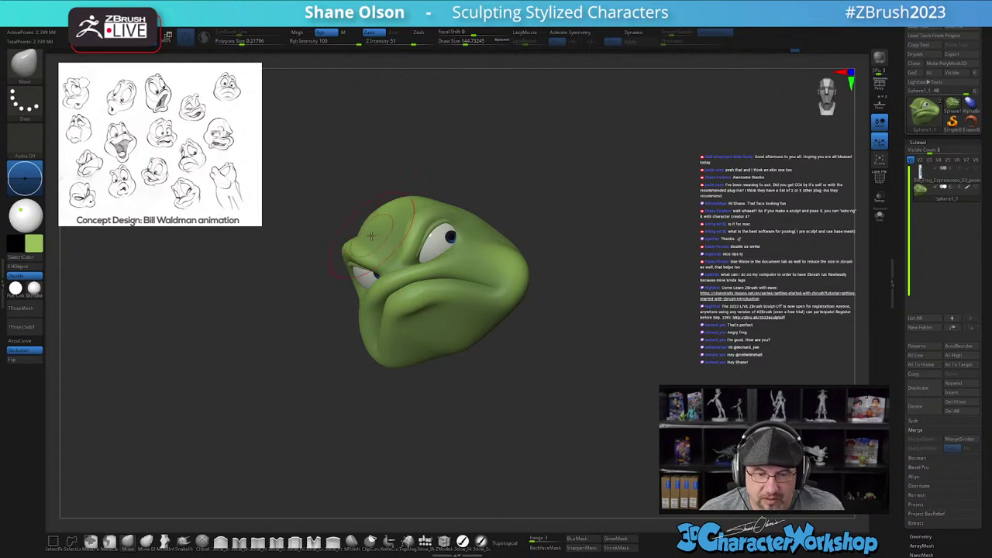
pyautogui.press('s')
pyautogui.moveTo(359, 235)
pyautogui.mouseDown()
pyautogui.moveTo(357, 245)
pyautogui.moveTo(372, 232)
pyautogui.mouseUp()
pyautogui.press('s')
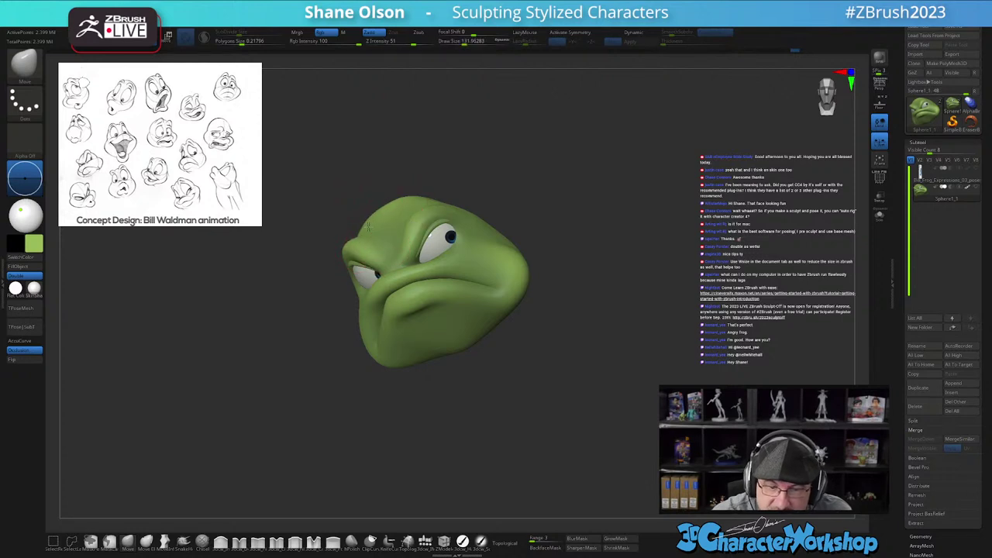
pyautogui.moveTo(443, 154)
pyautogui.mouseDown()
pyautogui.moveTo(423, 192)
pyautogui.moveTo(441, 170)
pyautogui.mouseUp()
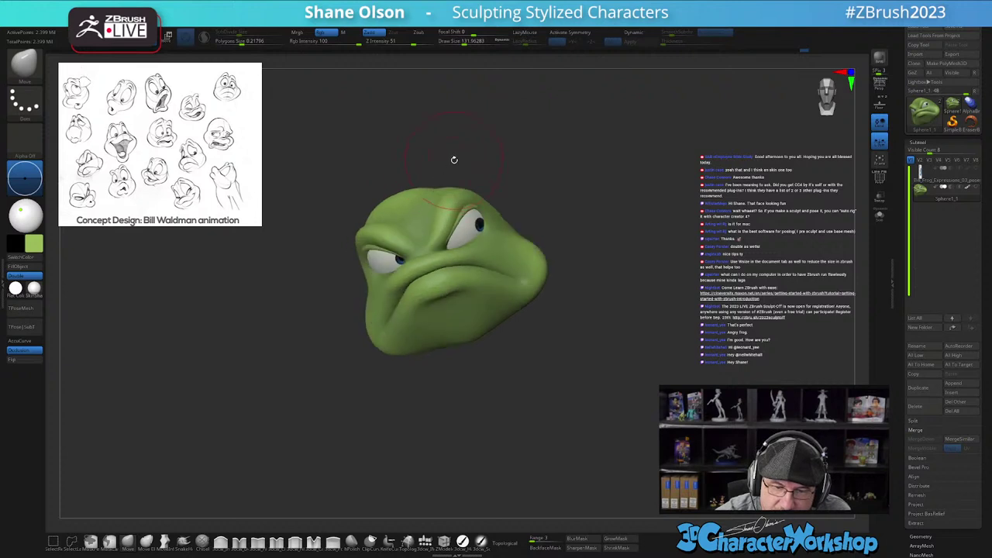
# Step: Raise the brow on the viewer's right into an arched peak and adjust the opposite brow with a Move brush of about 119
pyautogui.press('s')
pyautogui.moveTo(383, 216); pyautogui.dragTo(389, 213)
pyautogui.moveTo(423, 185); pyautogui.dragTo(425, 188)
pyautogui.moveTo(473, 137)
pyautogui.mouseDown()
pyautogui.moveTo(455, 150)
pyautogui.moveTo(454, 180)
pyautogui.moveTo(511, 138)
pyautogui.moveTo(505, 160)
pyautogui.moveTo(441, 183)
pyautogui.mouseUp()
pyautogui.press('s')
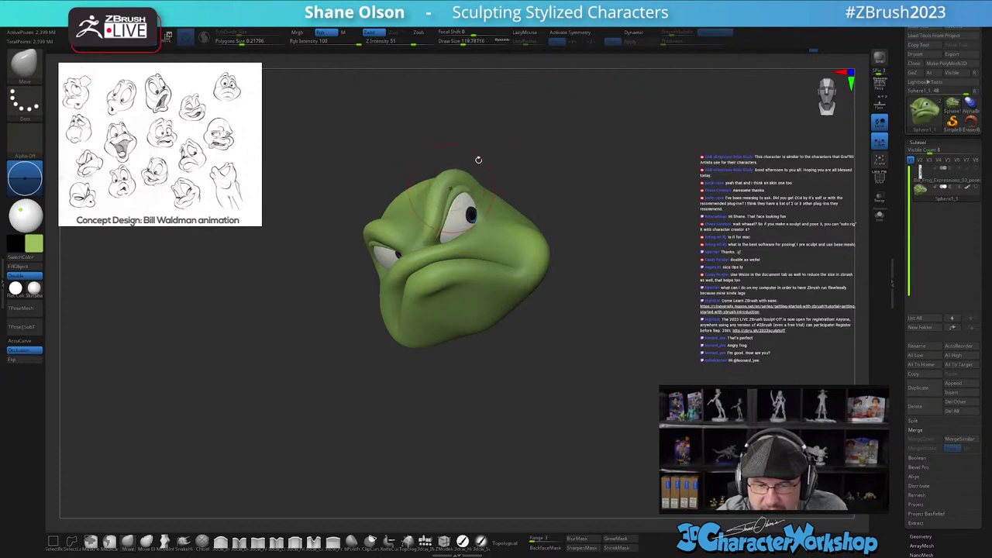
pyautogui.moveTo(379, 223); pyautogui.dragTo(378, 228)
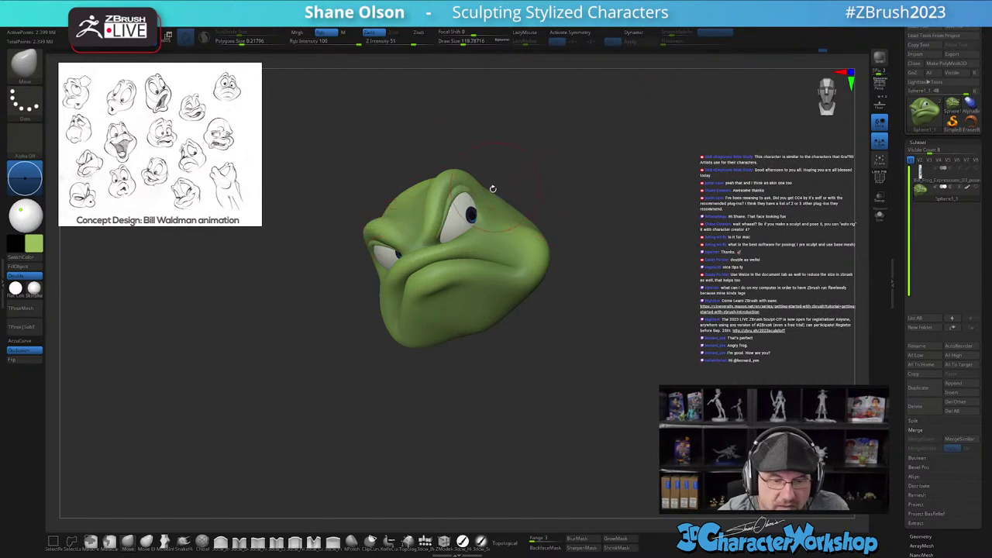
pyautogui.moveTo(501, 169); pyautogui.dragTo(496, 188)
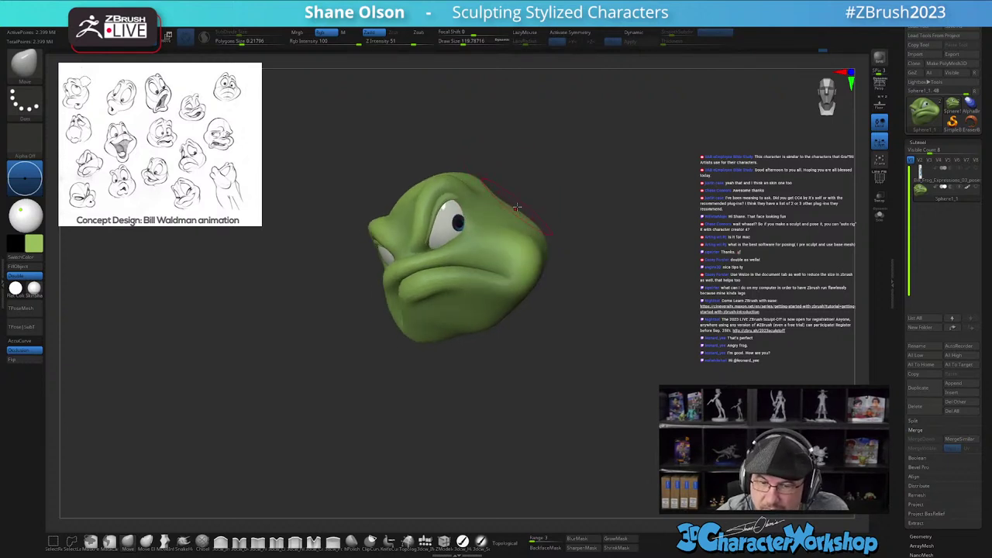
pyautogui.moveTo(565, 215); pyautogui.dragTo(567, 274)
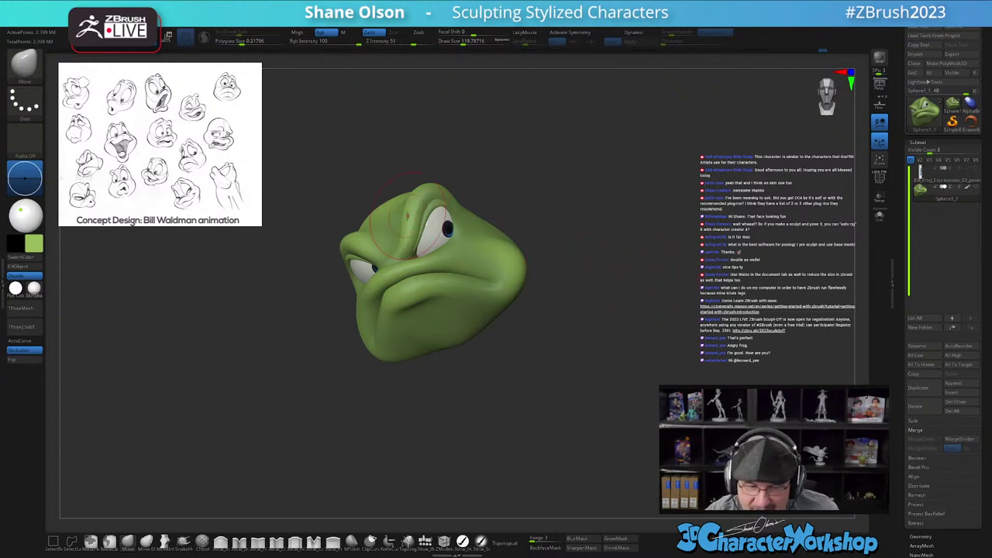
# Step: Refine both brow ridges and the face edge on the viewer's left with the Move brush at a size of about 145
pyautogui.press('s')
pyautogui.moveTo(404, 204); pyautogui.dragTo(411, 205)
pyautogui.moveTo(431, 203); pyautogui.dragTo(440, 197)
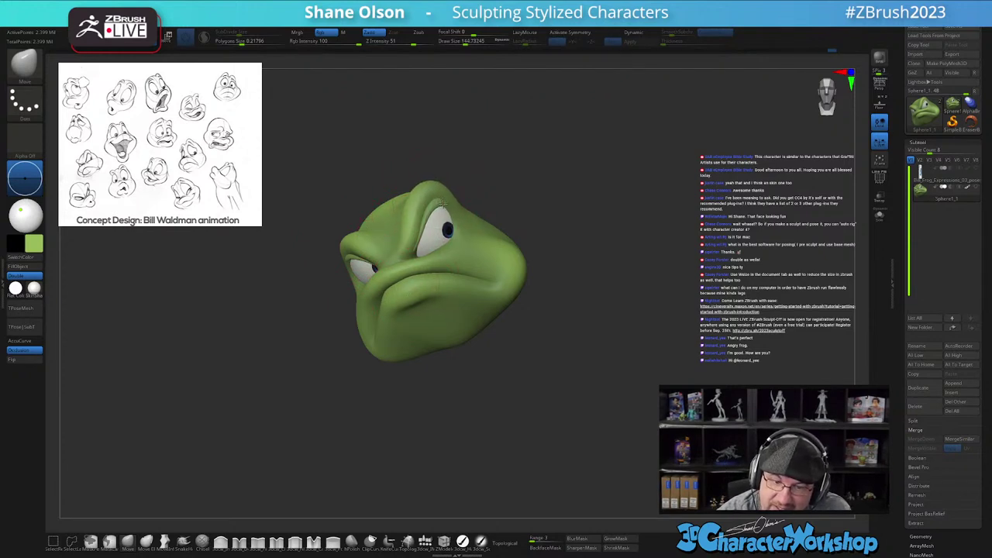
pyautogui.moveTo(349, 236)
pyautogui.mouseDown()
pyautogui.moveTo(338, 240)
pyautogui.moveTo(367, 243)
pyautogui.mouseUp()
pyautogui.moveTo(354, 298); pyautogui.dragTo(357, 298)
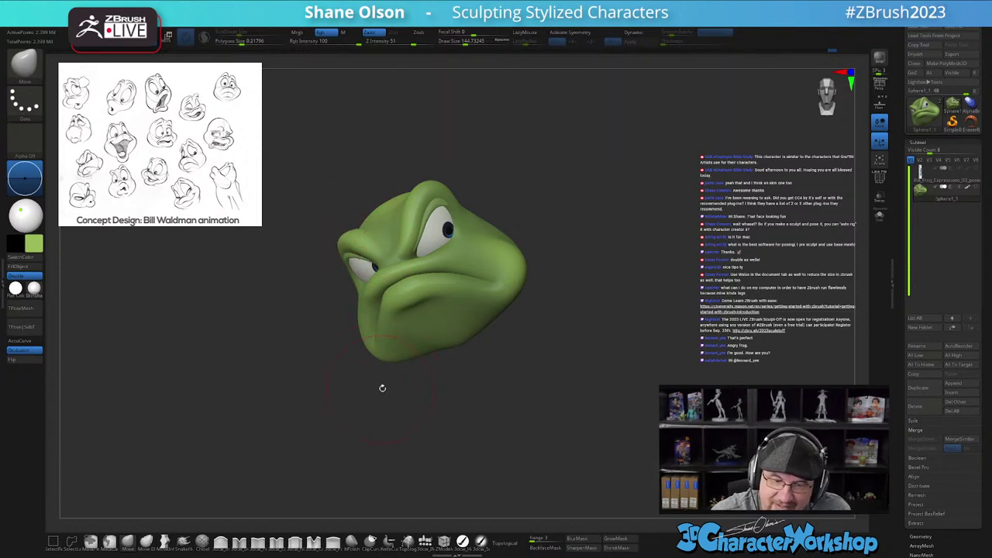
pyautogui.moveTo(539, 277)
pyautogui.mouseDown()
pyautogui.moveTo(552, 291)
pyautogui.moveTo(538, 281)
pyautogui.mouseUp()
# Step: Reshape the lower jaw on the viewer's right with the Move brush at a size of about 202
pyautogui.moveTo(473, 283); pyautogui.dragTo(472, 255, button='right')
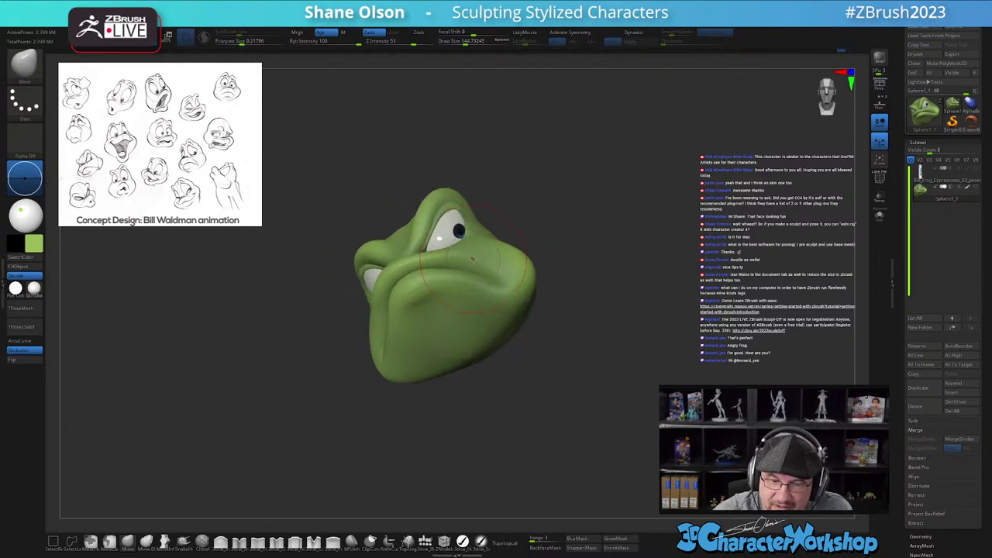
pyautogui.moveTo(473, 291)
pyautogui.mouseDown(button='right')
pyautogui.moveTo(458, 328)
pyautogui.moveTo(499, 315)
pyautogui.moveTo(495, 307)
pyautogui.moveTo(498, 357)
pyautogui.moveTo(518, 348)
pyautogui.mouseUp(button='right')
pyautogui.press('s')
pyautogui.moveTo(474, 332); pyautogui.dragTo(468, 344)
pyautogui.moveTo(502, 384)
pyautogui.mouseDown()
pyautogui.moveTo(485, 412)
pyautogui.moveTo(518, 394)
pyautogui.mouseUp()
pyautogui.moveTo(518, 394)
pyautogui.mouseDown(button='right')
pyautogui.moveTo(558, 376)
pyautogui.moveTo(545, 334)
pyautogui.mouseUp(button='right')
pyautogui.moveTo(542, 360)
pyautogui.mouseDown()
pyautogui.moveTo(505, 383)
pyautogui.moveTo(532, 394)
pyautogui.mouseUp()
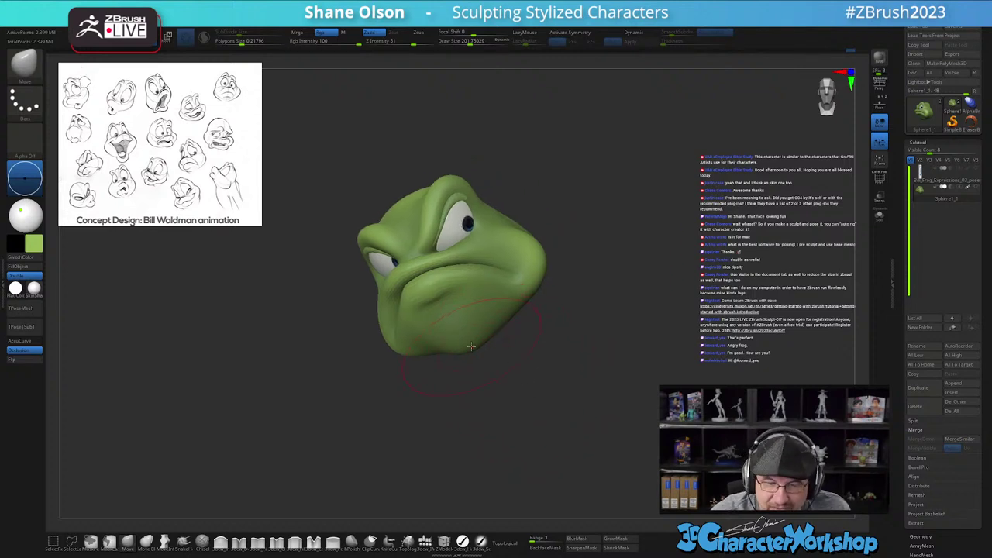
# Step: Push the underside of the jaw upward with a Move brush of about 233, then refine the lower face at about 154
pyautogui.press(']')
pyautogui.moveTo(476, 349); pyautogui.dragTo(468, 330)
pyautogui.moveTo(555, 360); pyautogui.dragTo(479, 328)
pyautogui.press('s')
pyautogui.moveTo(500, 311); pyautogui.dragTo(532, 305, button='right')
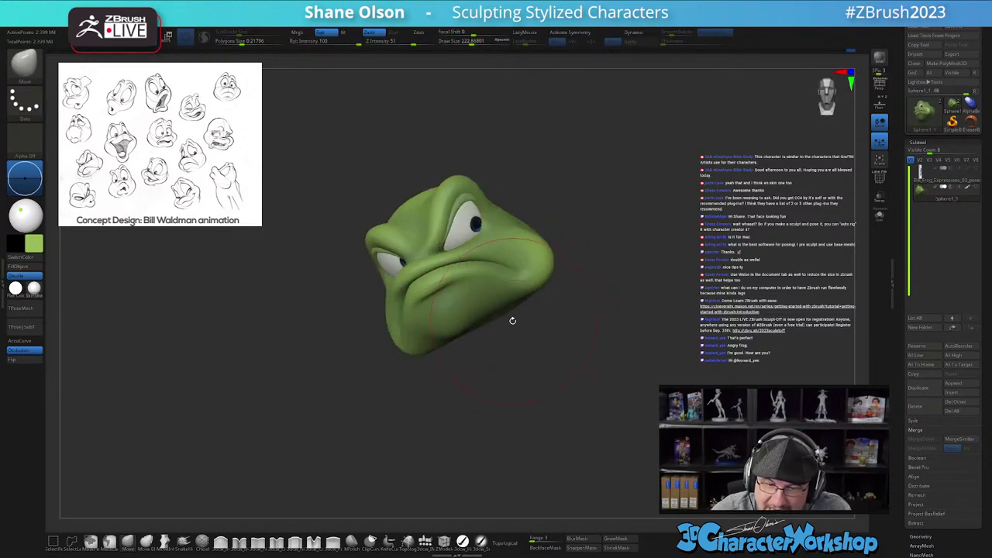
pyautogui.moveTo(465, 330)
pyautogui.mouseDown(button='right')
pyautogui.moveTo(521, 308)
pyautogui.moveTo(451, 304)
pyautogui.mouseUp(button='right')
pyautogui.press('s')
pyautogui.moveTo(457, 292); pyautogui.dragTo(456, 268)
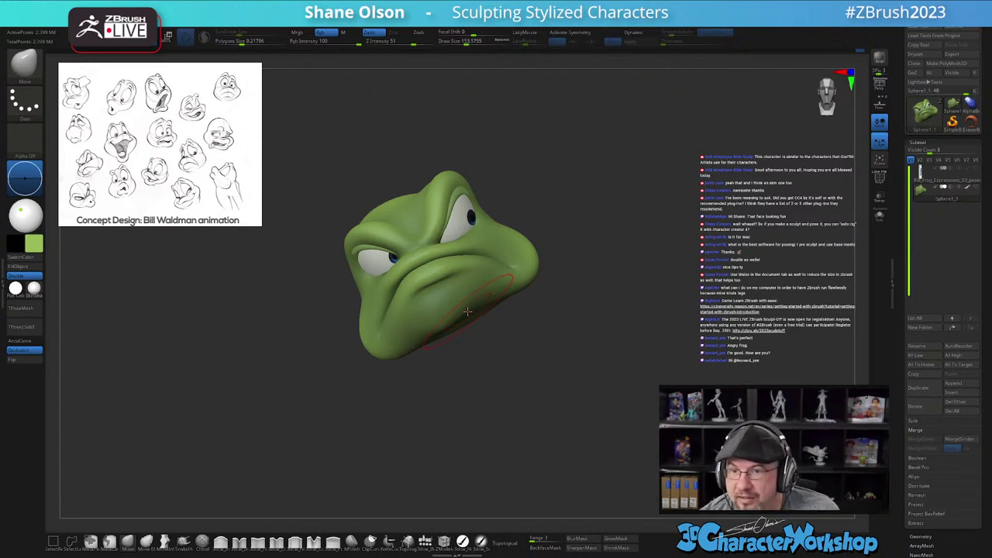
# Step: Lower the upper eyelid and brow on the viewer's left, deepen the crease between the brows, and turn on perspective
pyautogui.moveTo(701, 239); pyautogui.dragTo(684, 255)
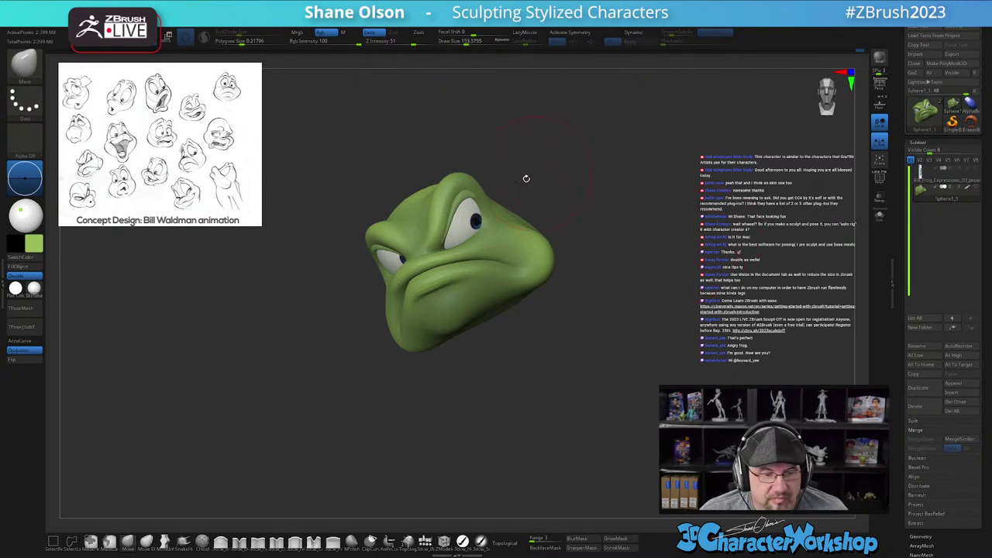
pyautogui.moveTo(390, 235); pyautogui.dragTo(388, 244)
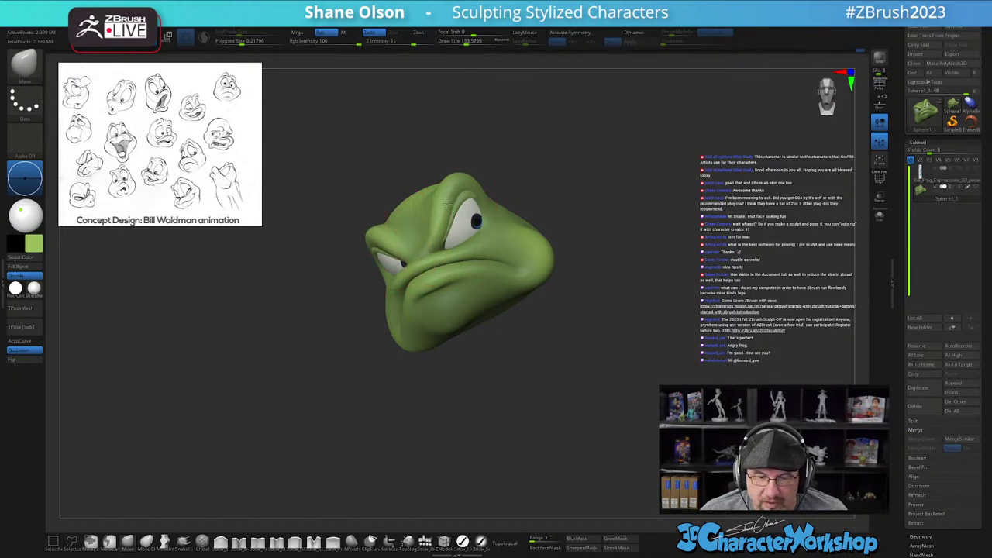
pyautogui.moveTo(702, 204)
pyautogui.mouseDown()
pyautogui.moveTo(710, 213)
pyautogui.moveTo(685, 200)
pyautogui.moveTo(721, 220)
pyautogui.mouseUp()
pyautogui.moveTo(431, 234); pyautogui.dragTo(409, 254)
pyautogui.moveTo(585, 341)
pyautogui.mouseDown()
pyautogui.moveTo(549, 322)
pyautogui.moveTo(588, 333)
pyautogui.moveTo(557, 328)
pyautogui.mouseUp()
pyautogui.moveTo(717, 311); pyautogui.dragTo(685, 292)
pyautogui.press('p')
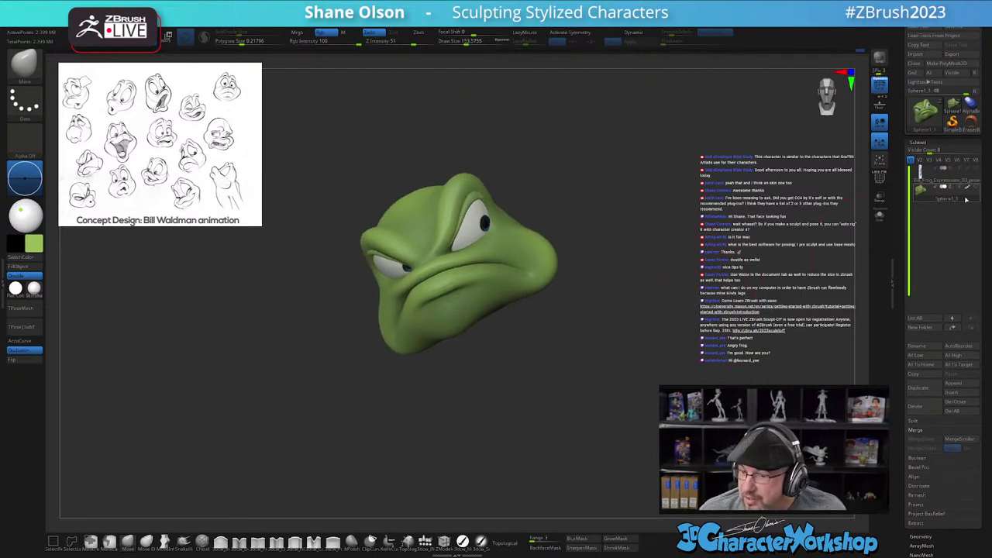
# Step: Finish recording the Angry layer, select the Sad layer, and set the Angry intensity to 0 to restore the base face
pyautogui.moveTo(896, 417); pyautogui.dragTo(897, 338)
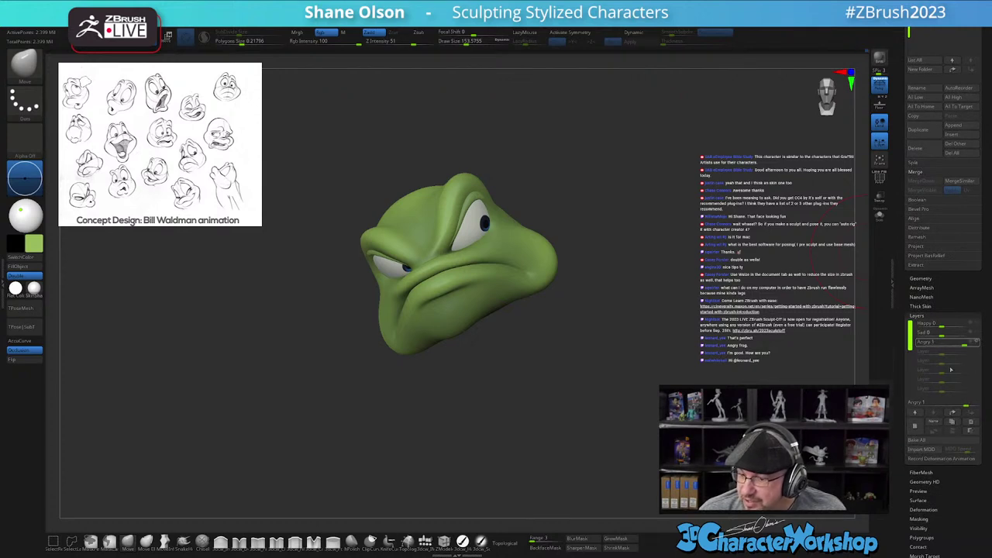
pyautogui.moveTo(963, 343)
pyautogui.mouseDown()
pyautogui.moveTo(930, 346)
pyautogui.moveTo(968, 347)
pyautogui.moveTo(940, 350)
pyautogui.moveTo(962, 352)
pyautogui.moveTo(950, 352)
pyautogui.mouseUp()
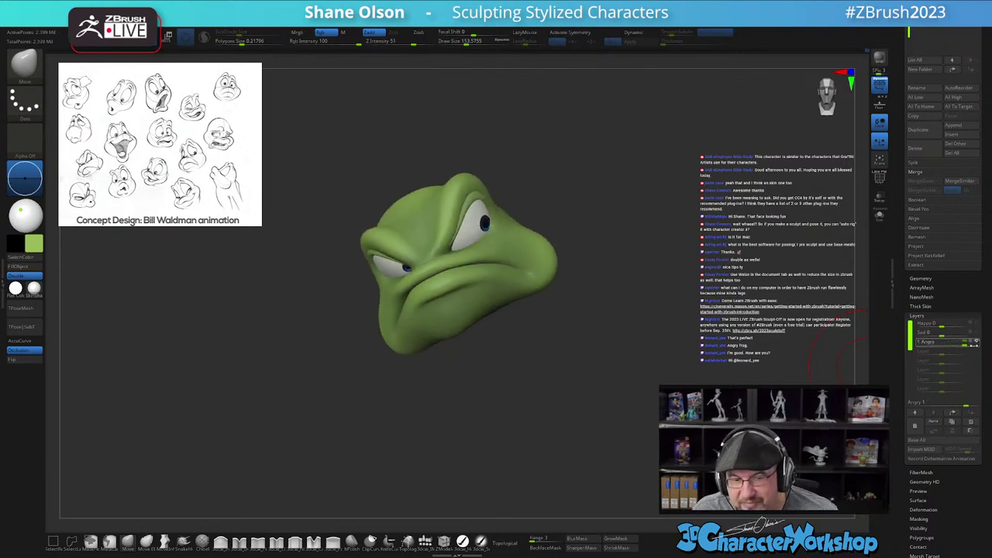
pyautogui.moveTo(966, 346); pyautogui.dragTo(943, 339)
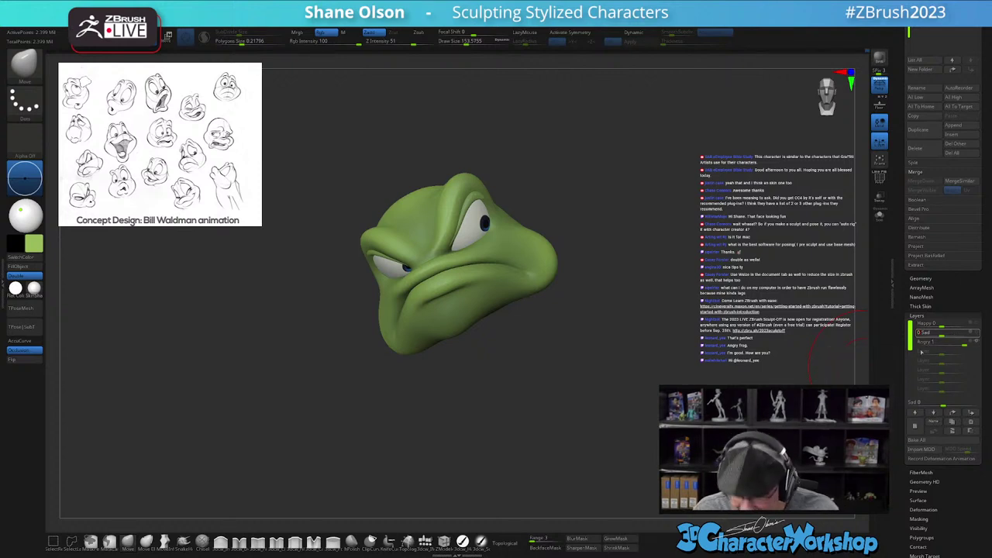
pyautogui.moveTo(959, 342)
pyautogui.mouseDown()
pyautogui.moveTo(941, 342)
pyautogui.moveTo(947, 333)
pyautogui.mouseUp()
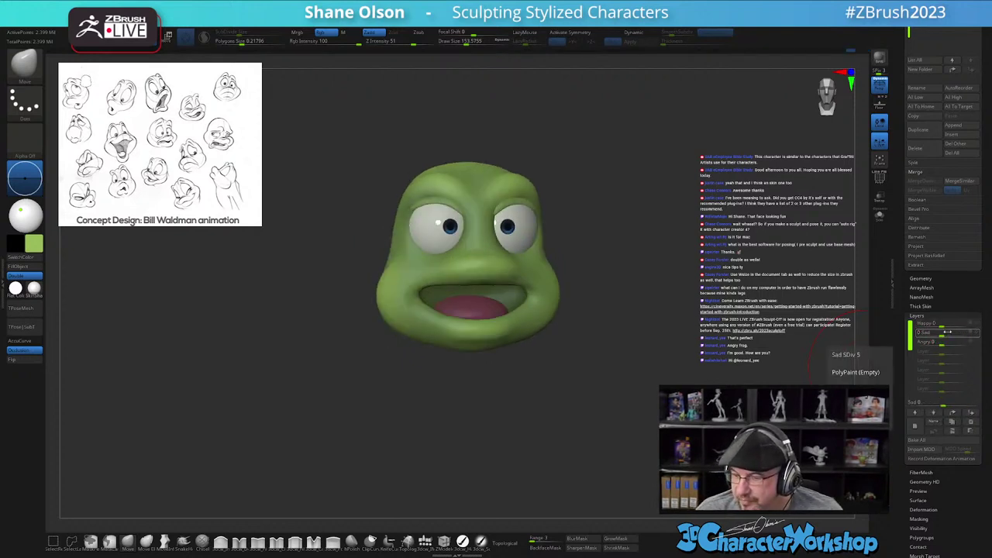
pyautogui.keyDown('alt'); pyautogui.moveTo(651, 279); pyautogui.dragTo(695, 283); pyautogui.keyUp('alt')
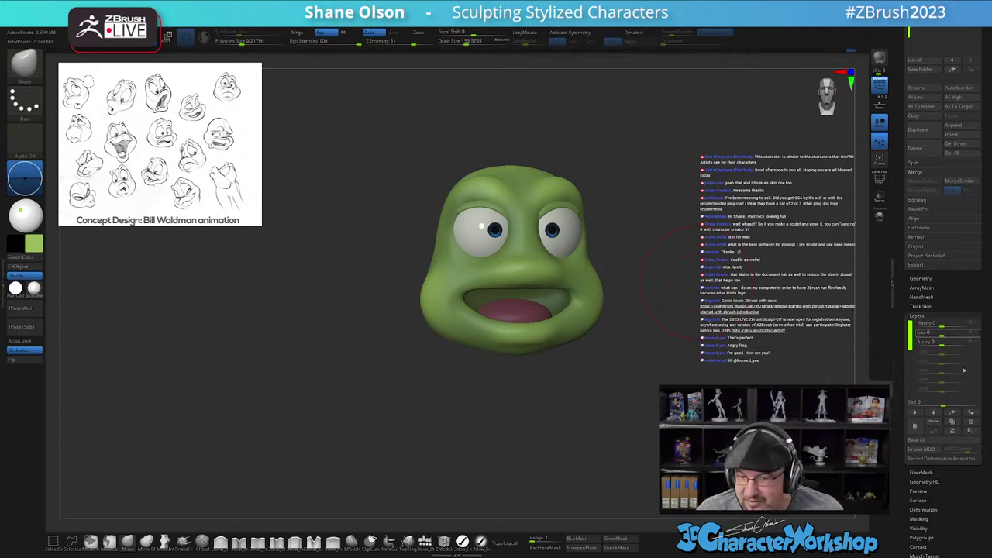
# Step: Preview the Happy layer at a negative intensity of about -0.24, then set the Happy and Sad intensities to 0
pyautogui.moveTo(944, 334)
pyautogui.mouseDown()
pyautogui.moveTo(982, 337)
pyautogui.moveTo(942, 342)
pyautogui.moveTo(978, 327)
pyautogui.moveTo(936, 328)
pyautogui.mouseUp()
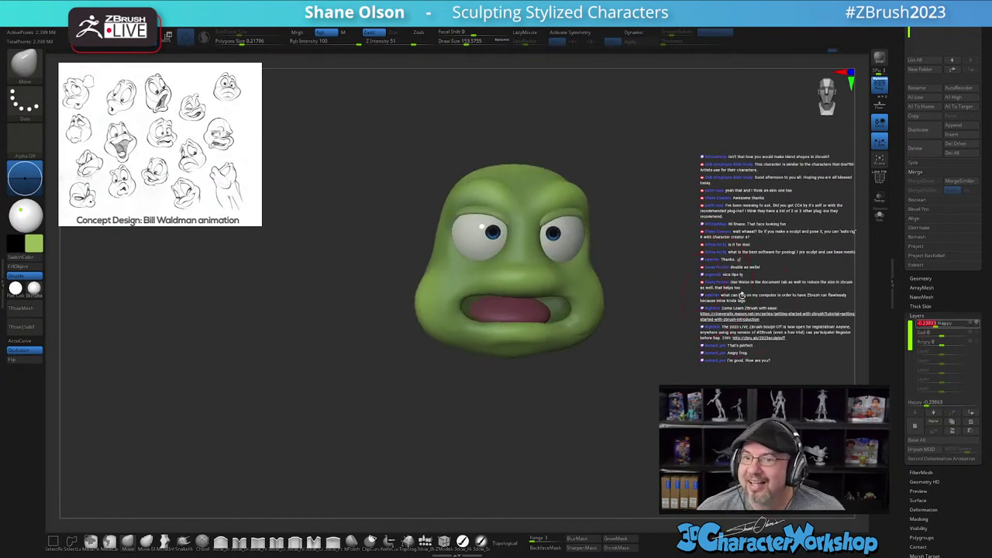
pyautogui.moveTo(772, 261); pyautogui.dragTo(734, 268)
pyautogui.keyDown('shift'); pyautogui.moveTo(833, 297); pyautogui.dragTo(784, 304); pyautogui.keyUp('shift')
pyautogui.click(945, 323)
pyautogui.write('0')
pyautogui.press('Return')
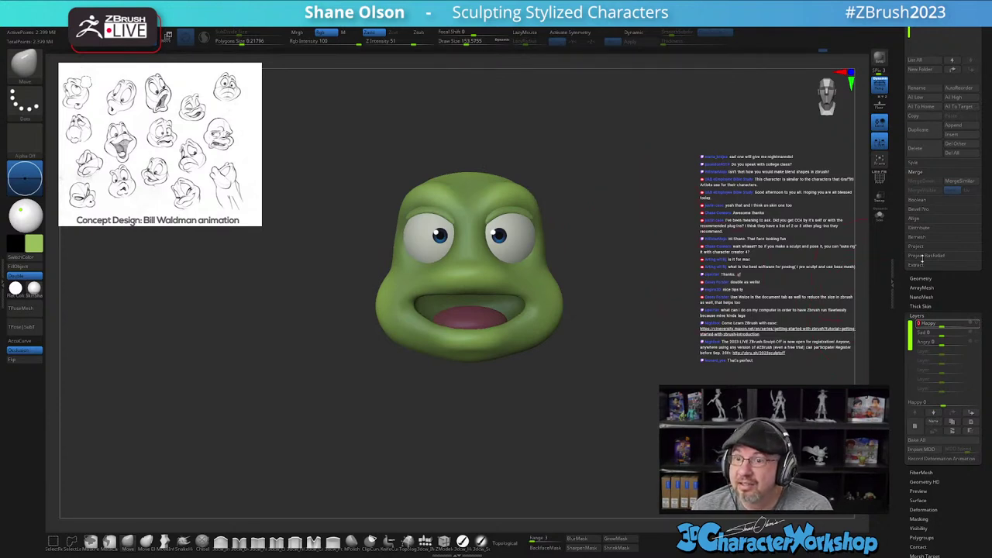
pyautogui.moveTo(944, 334)
pyautogui.mouseDown()
pyautogui.moveTo(973, 333)
pyautogui.moveTo(946, 333)
pyautogui.mouseUp()
pyautogui.write('0')
pyautogui.press('Return')
pyautogui.keyDown('alt'); pyautogui.moveTo(646, 237); pyautogui.dragTo(667, 248); pyautogui.keyUp('alt')
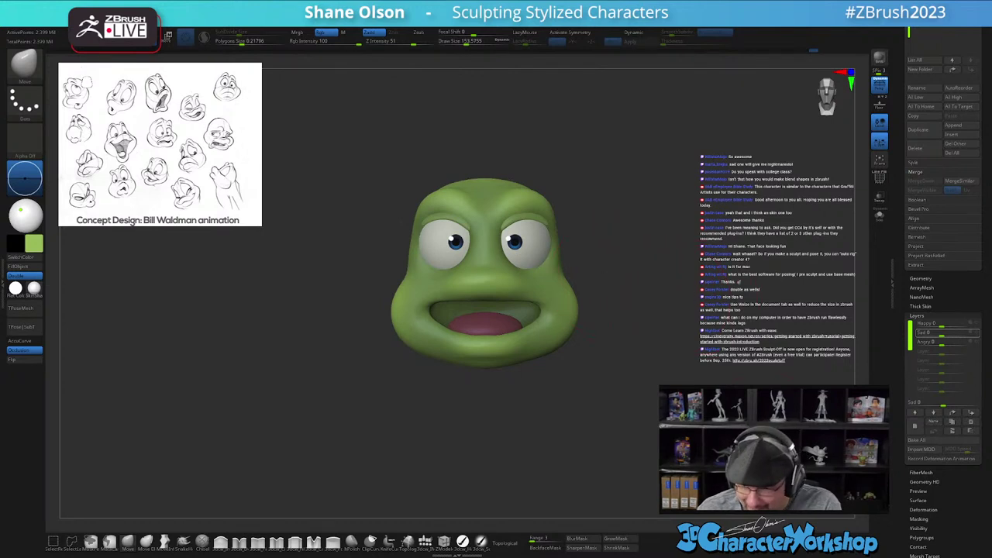
# Step: Save the tool as a new version named Bill_Frog_Expressions_04_poses in the ZTLs folder
pyautogui.moveTo(906, 89); pyautogui.dragTo(906, 348)
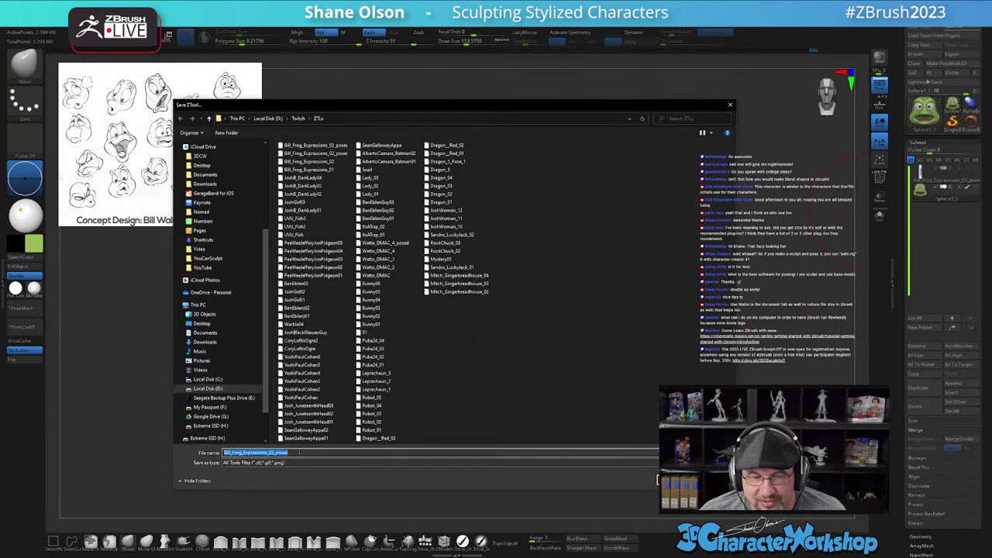
pyautogui.click(298, 453)
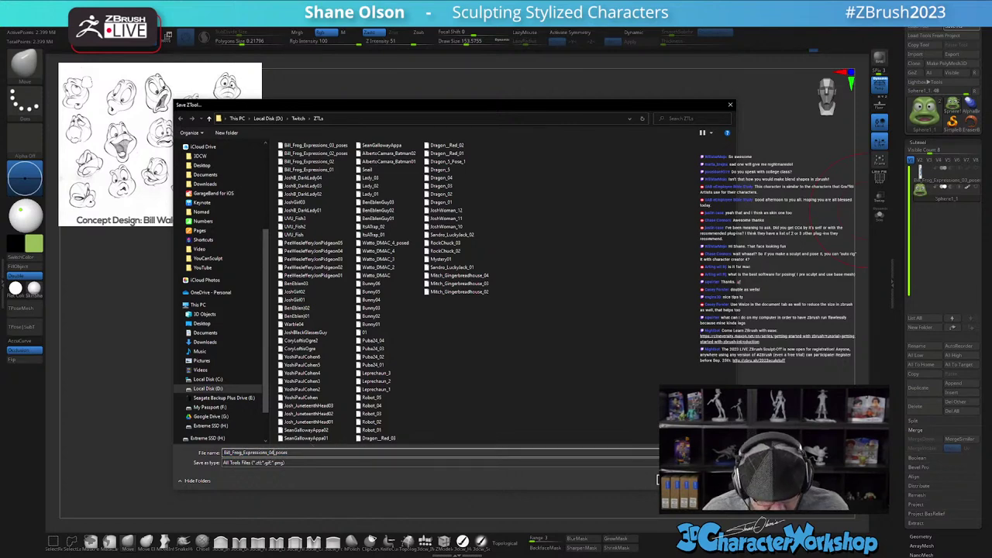
pyautogui.press('Return')
pyautogui.moveTo(697, 277)
pyautogui.mouseDown()
pyautogui.moveTo(668, 280)
pyautogui.moveTo(701, 281)
pyautogui.moveTo(709, 286)
pyautogui.moveTo(700, 292)
pyautogui.mouseUp()
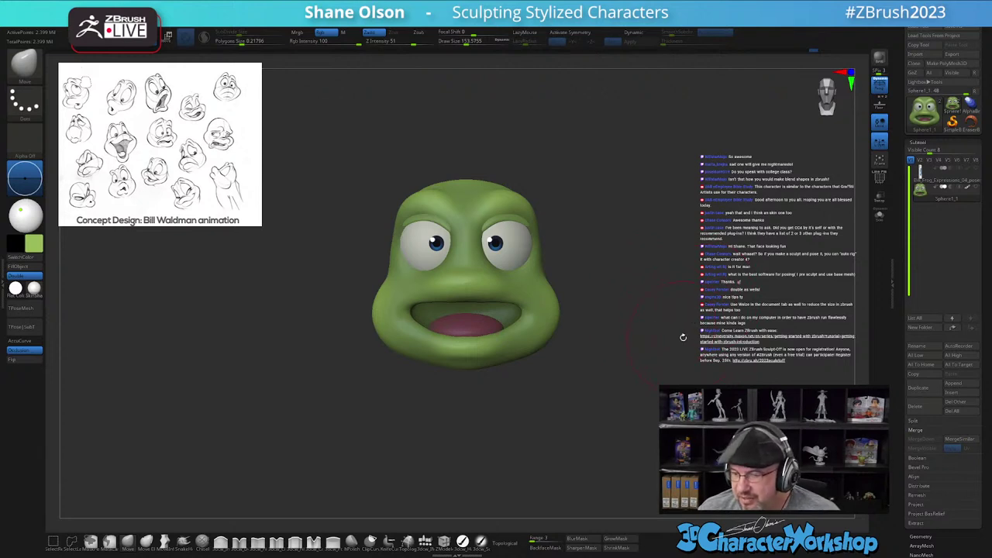
pyautogui.keyDown('shift'); pyautogui.moveTo(666, 341); pyautogui.dragTo(676, 339); pyautogui.keyUp('shift')
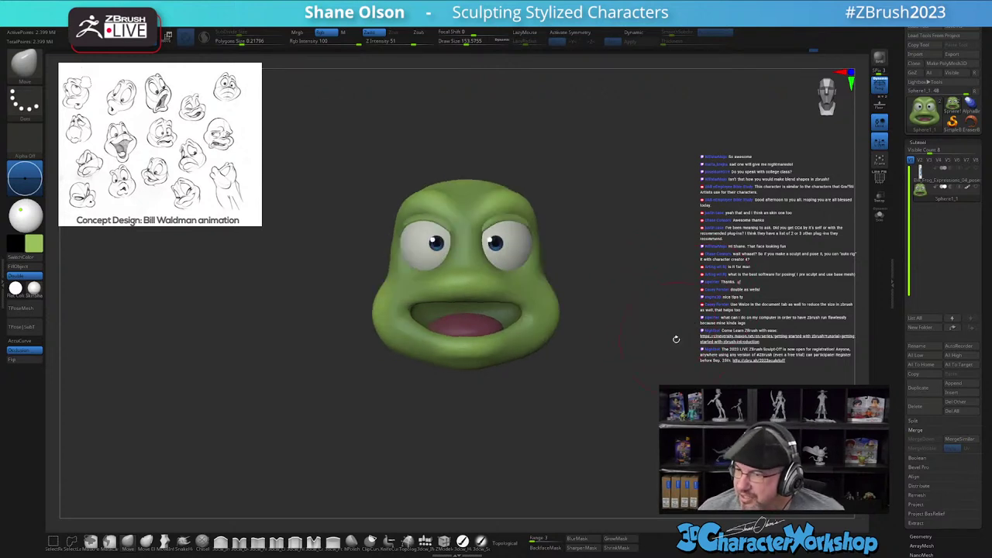
pyautogui.moveTo(646, 381)
pyautogui.mouseDown()
pyautogui.moveTo(686, 353)
pyautogui.moveTo(690, 310)
pyautogui.moveTo(660, 341)
pyautogui.moveTo(667, 331)
pyautogui.moveTo(645, 334)
pyautogui.mouseUp()
pyautogui.press('s')
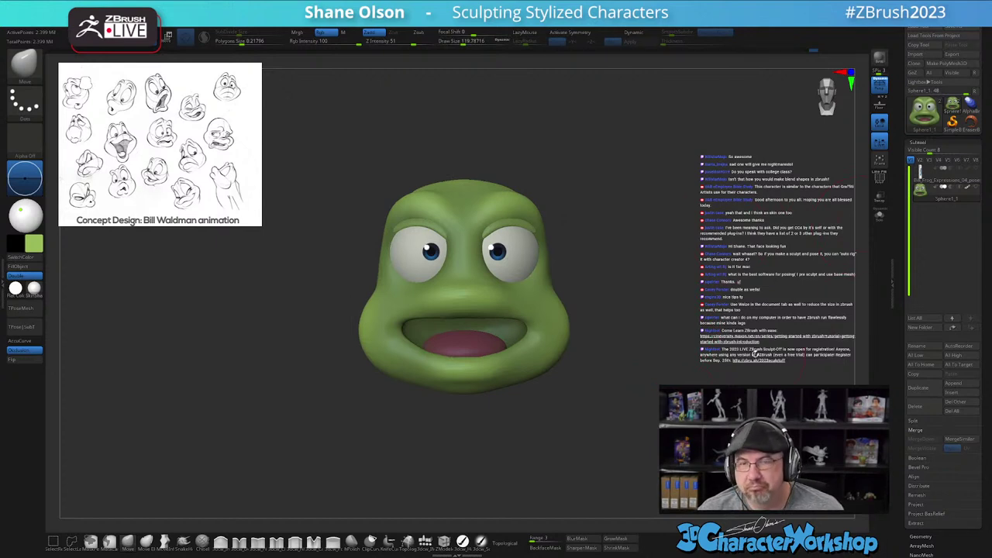
pyautogui.moveTo(908, 246); pyautogui.dragTo(905, 222)
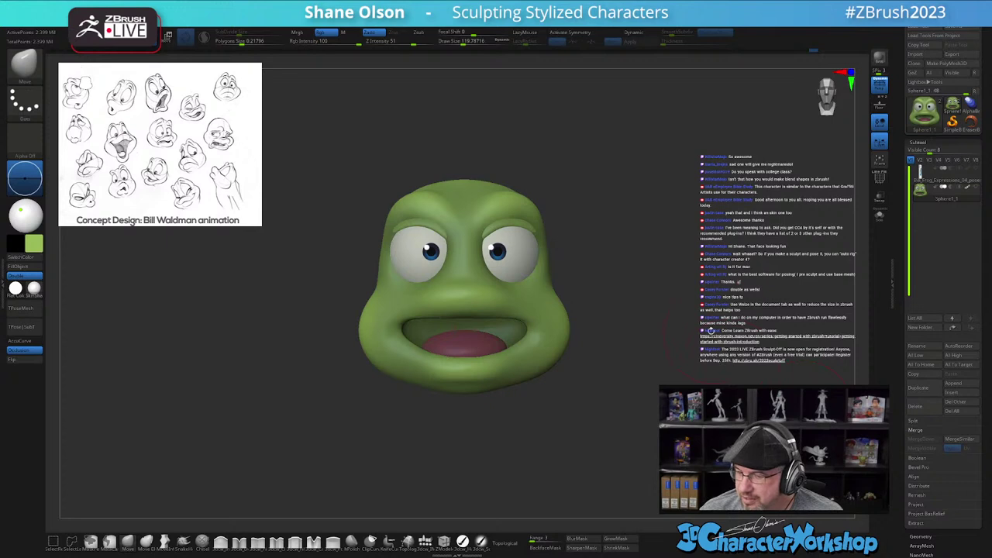
pyautogui.moveTo(682, 326)
pyautogui.mouseDown()
pyautogui.moveTo(628, 325)
pyautogui.moveTo(663, 325)
pyautogui.mouseUp()
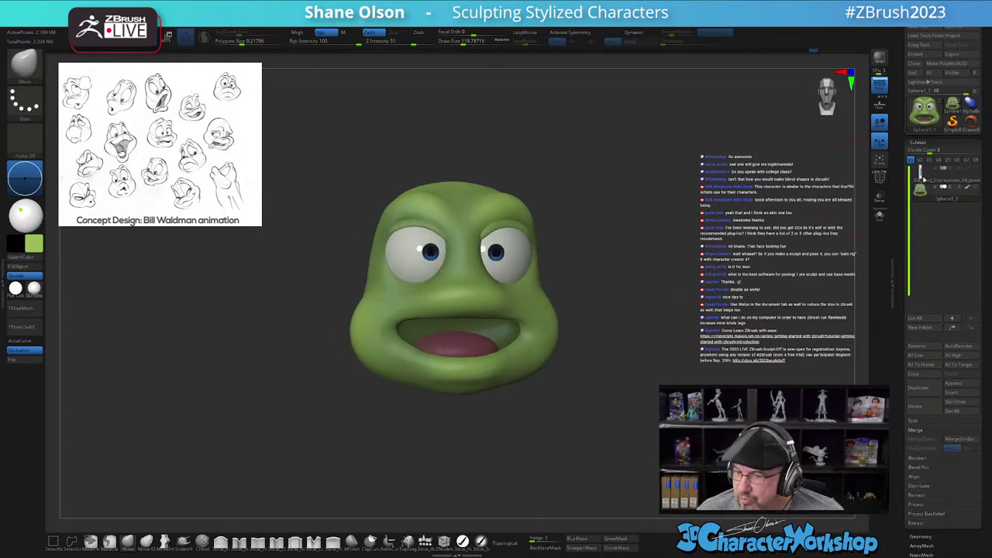
pyautogui.moveTo(900, 486); pyautogui.dragTo(899, 203)
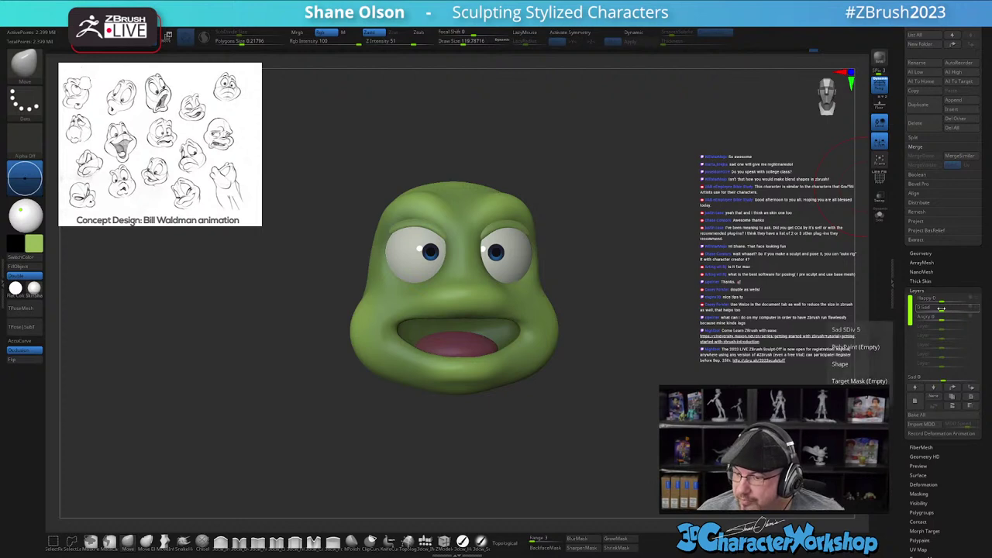
pyautogui.moveTo(709, 334); pyautogui.dragTo(684, 321)
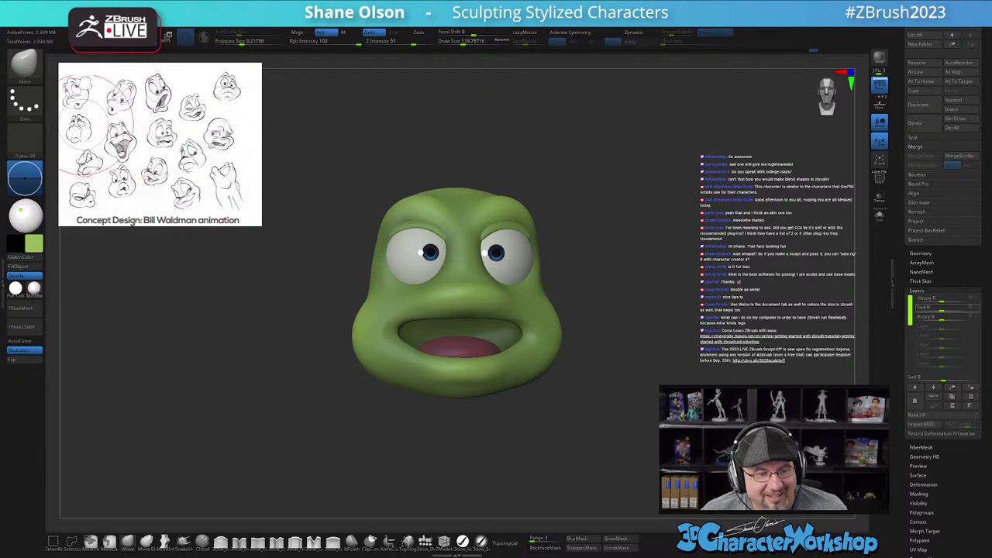
pyautogui.press('s')
pyautogui.moveTo(351, 164); pyautogui.dragTo(343, 164)
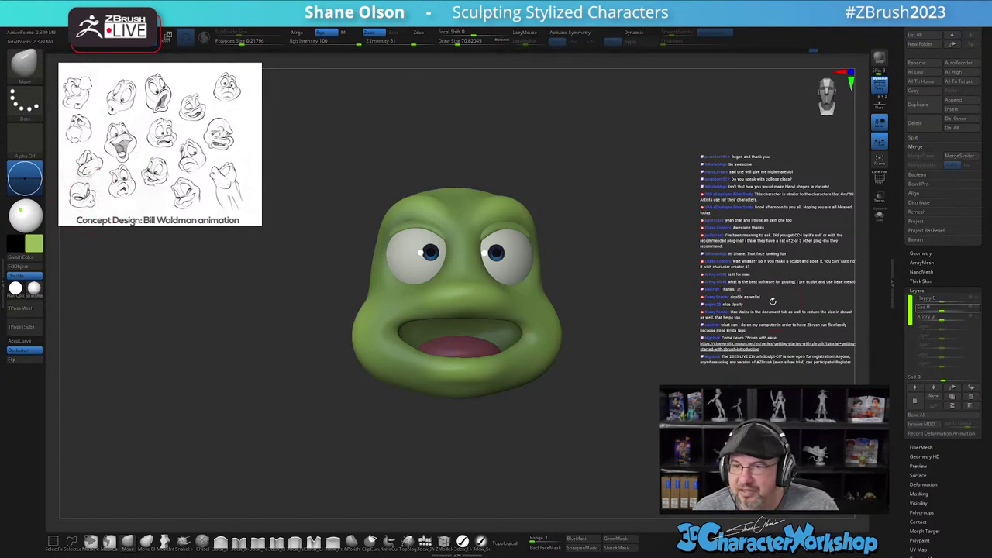
pyautogui.moveTo(746, 309); pyautogui.dragTo(737, 312)
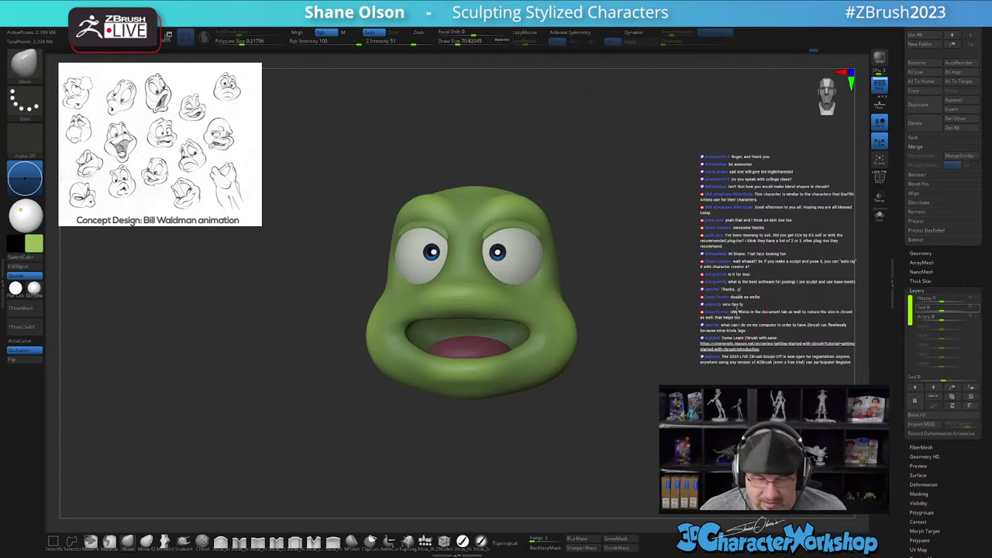
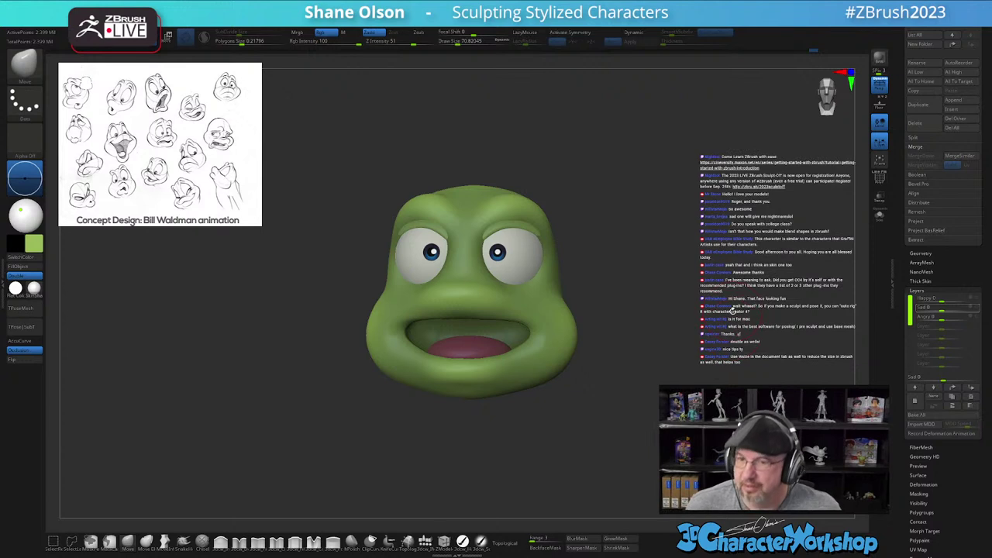
pyautogui.moveTo(733, 335)
pyautogui.mouseDown()
pyautogui.moveTo(659, 335)
pyautogui.moveTo(726, 337)
pyautogui.mouseUp()
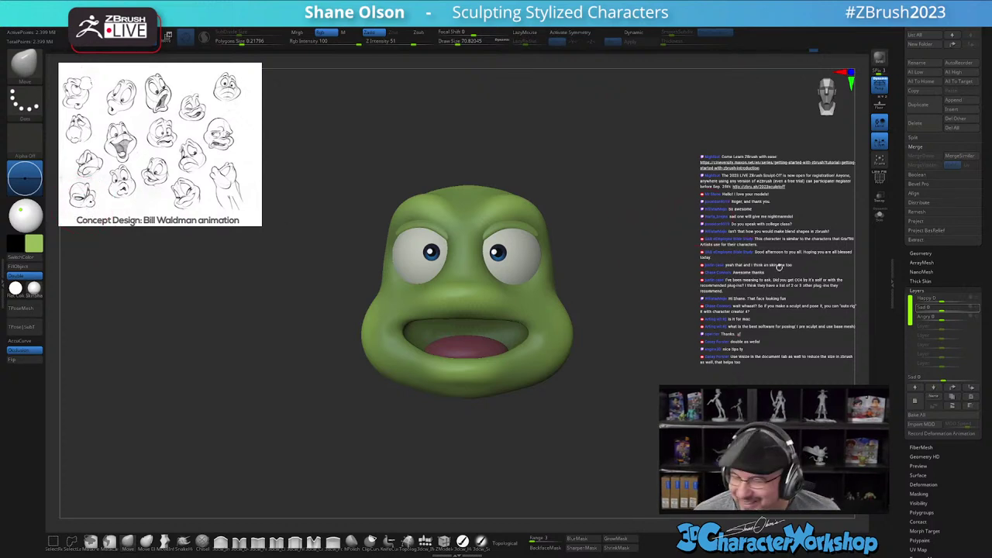
pyautogui.click(915, 401)
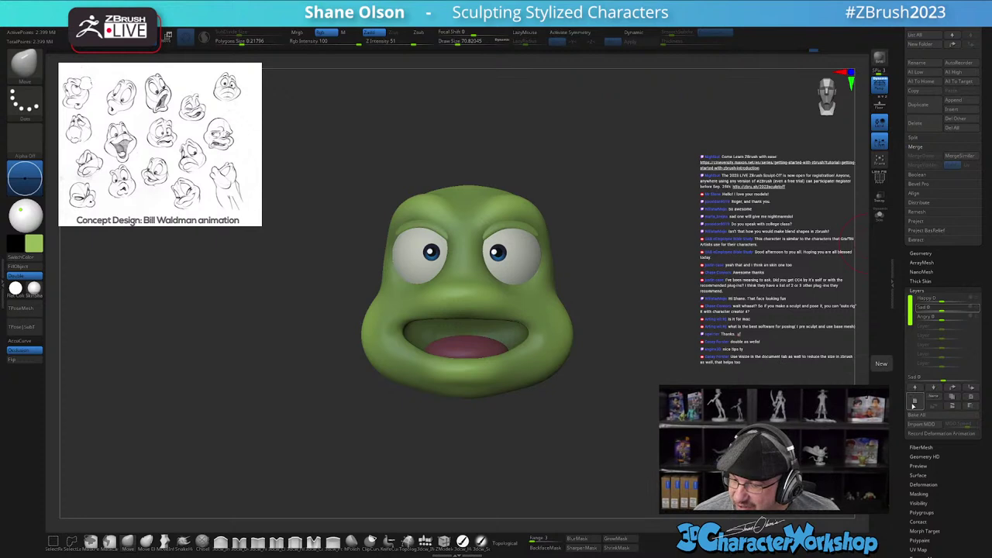
pyautogui.moveTo(741, 245)
pyautogui.mouseDown()
pyautogui.moveTo(768, 243)
pyautogui.moveTo(743, 247)
pyautogui.mouseUp()
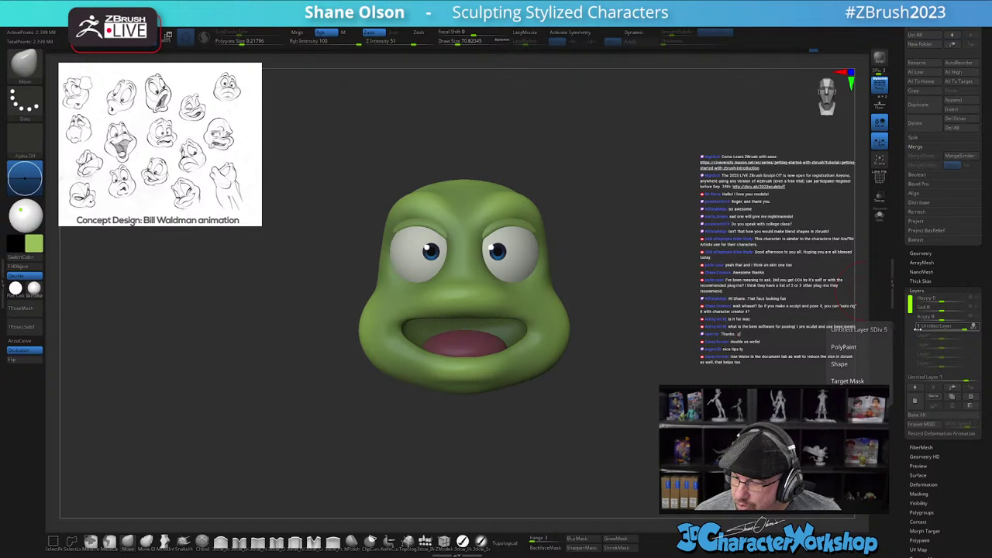
pyautogui.click(972, 398)
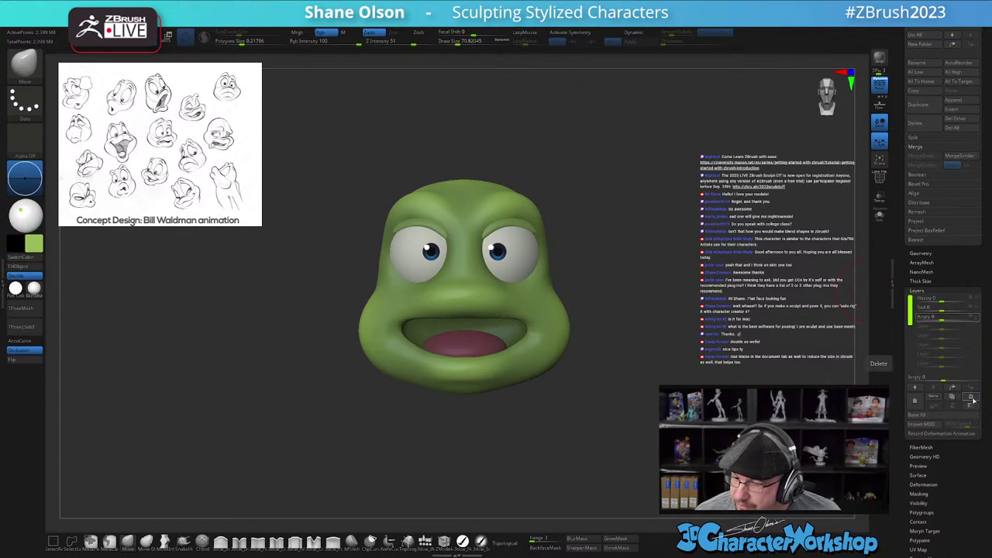
# Step: Preview the Angry layer at an intensity of 1, then set it back to 0
pyautogui.moveTo(942, 318); pyautogui.dragTo(976, 318)
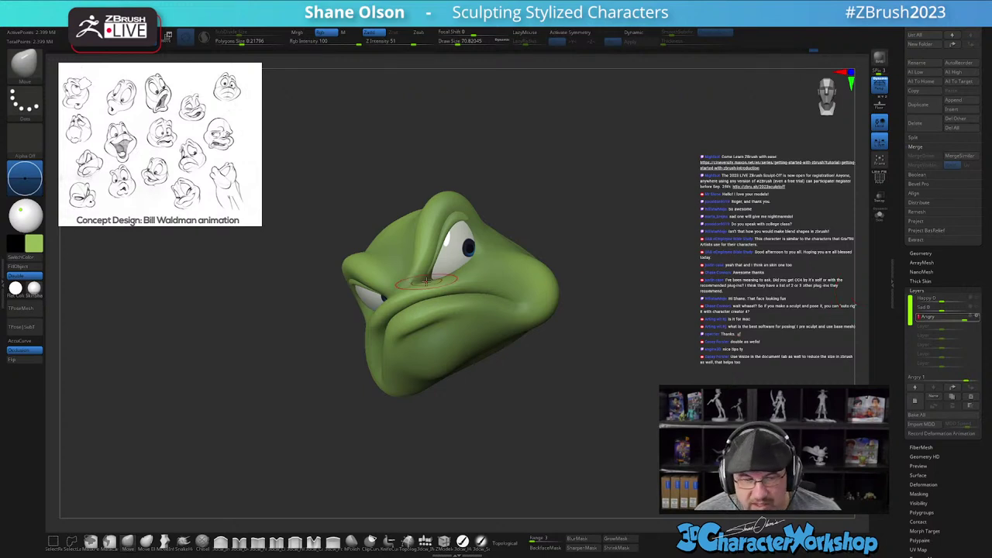
pyautogui.click(974, 320)
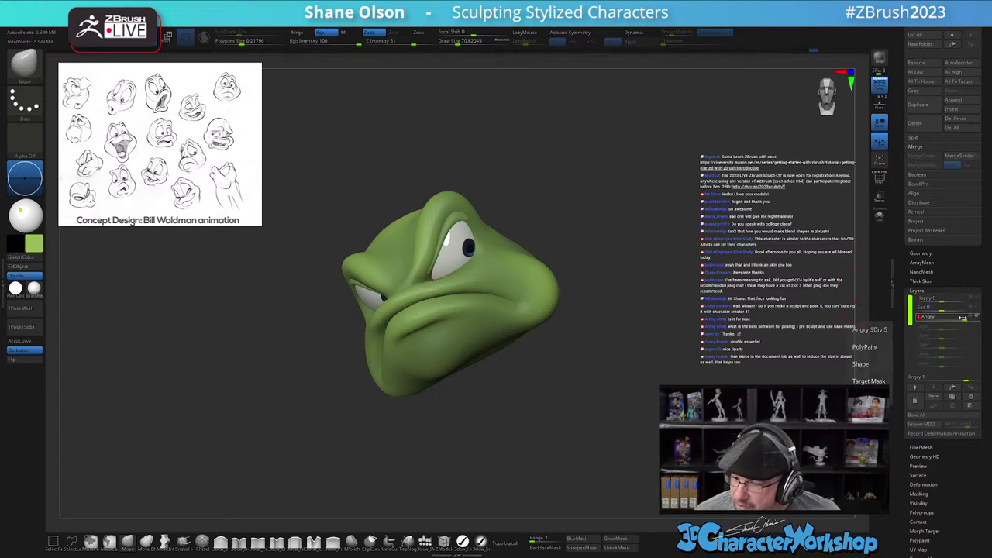
pyautogui.moveTo(963, 319); pyautogui.dragTo(945, 315)
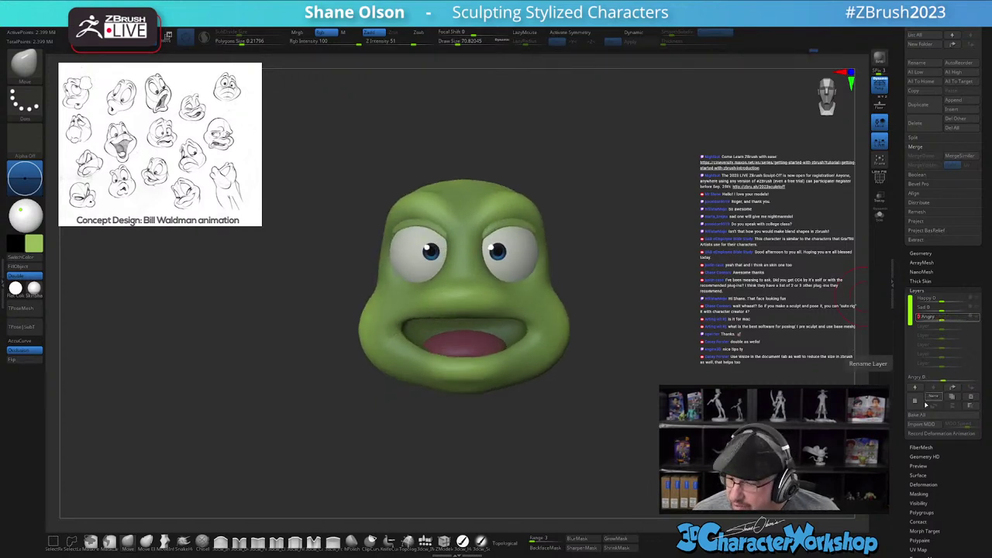
# Step: Duplicate the Angry layer and set the original Angry layer's intensity to 0, keeping the copy at full intensity
pyautogui.click(952, 398)
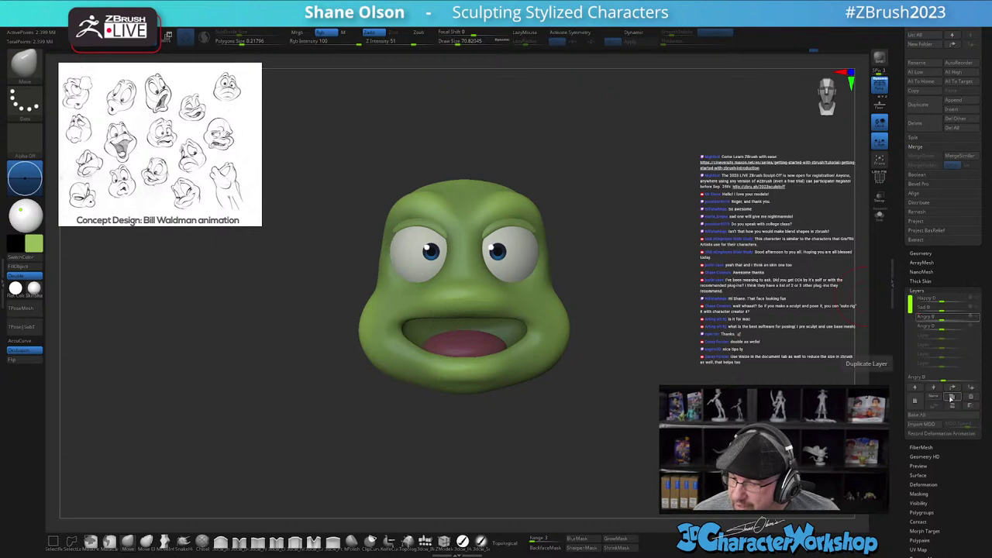
pyautogui.moveTo(946, 327)
pyautogui.mouseDown()
pyautogui.moveTo(974, 320)
pyautogui.moveTo(940, 321)
pyautogui.mouseUp()
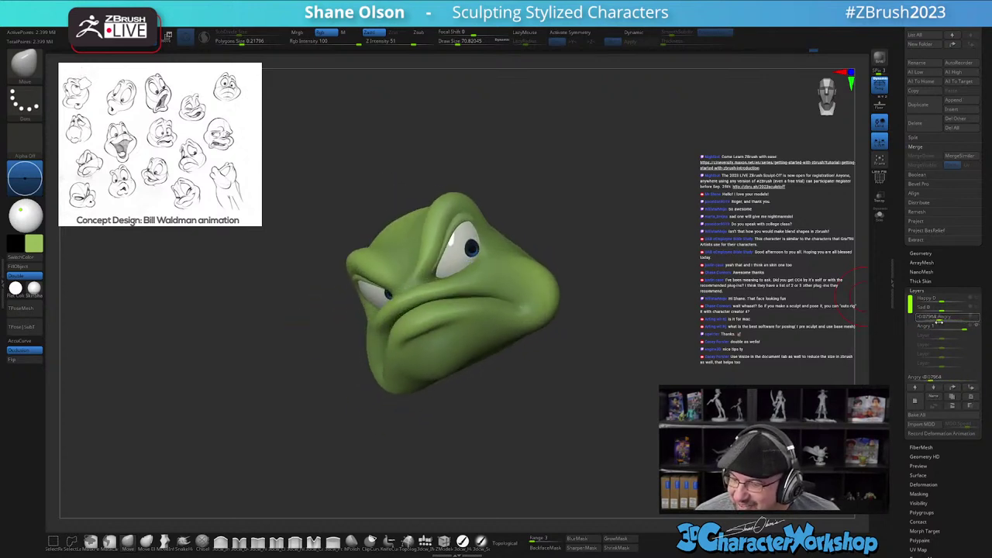
pyautogui.write('0')
pyautogui.press('Return')
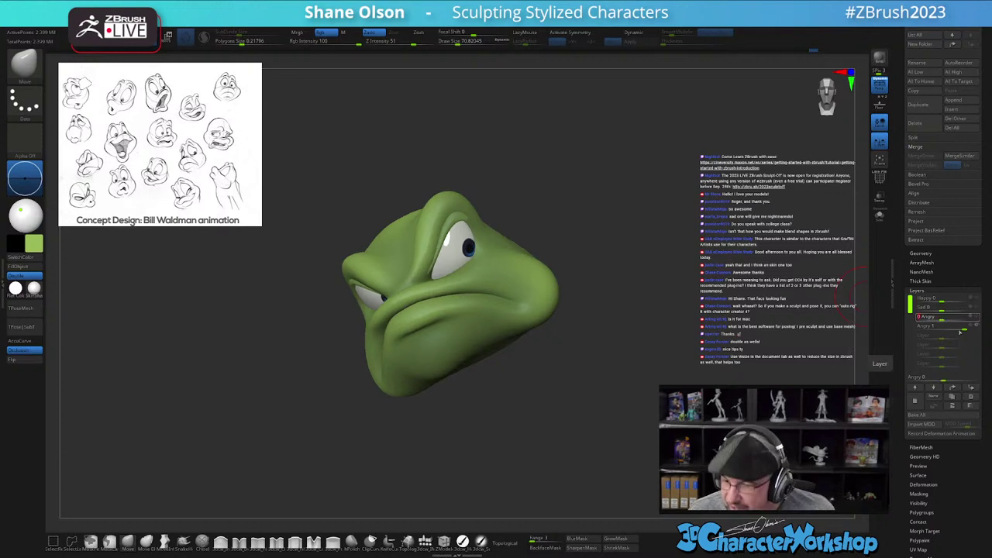
# Step: Select the duplicated Angry layer and rename it Oooh
pyautogui.click(966, 328)
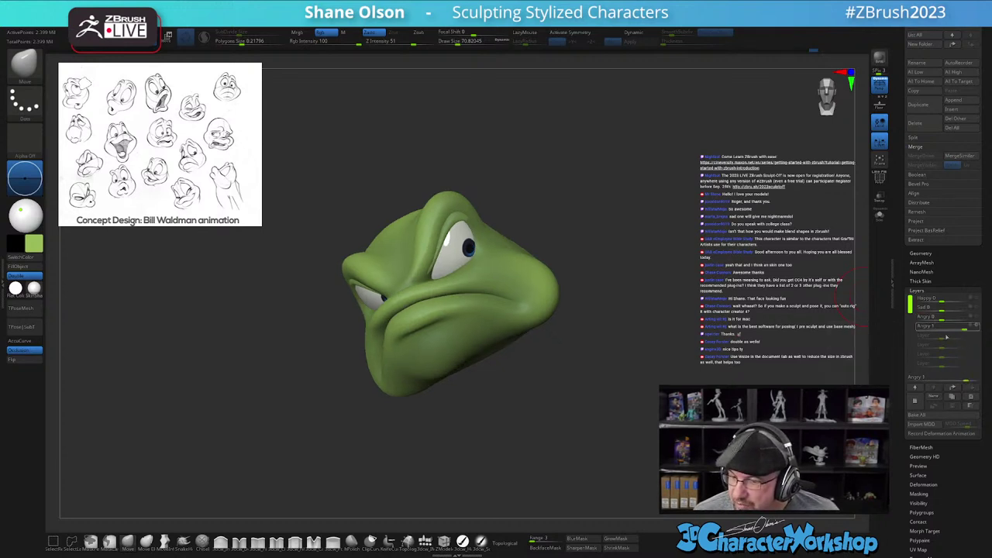
pyautogui.moveTo(632, 321); pyautogui.dragTo(644, 321)
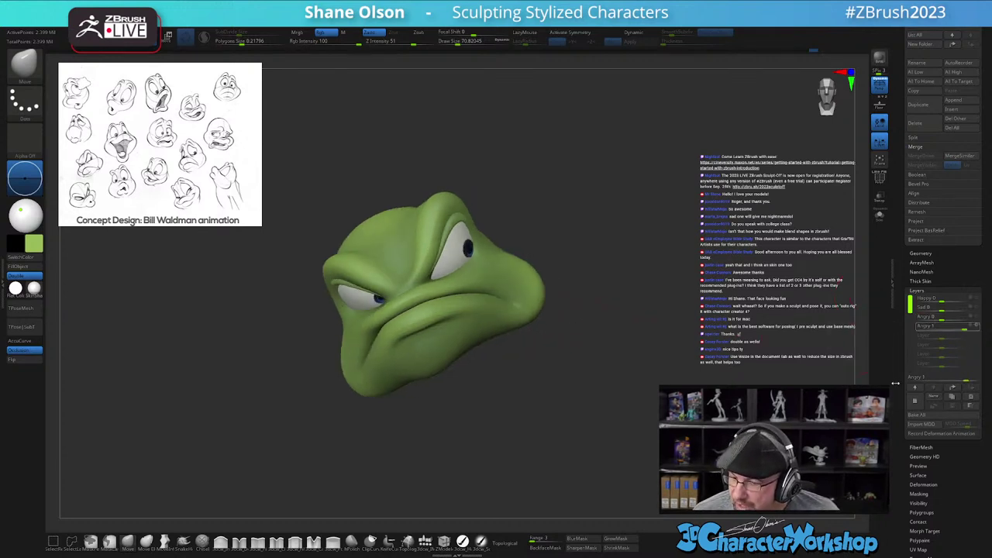
pyautogui.click(934, 398)
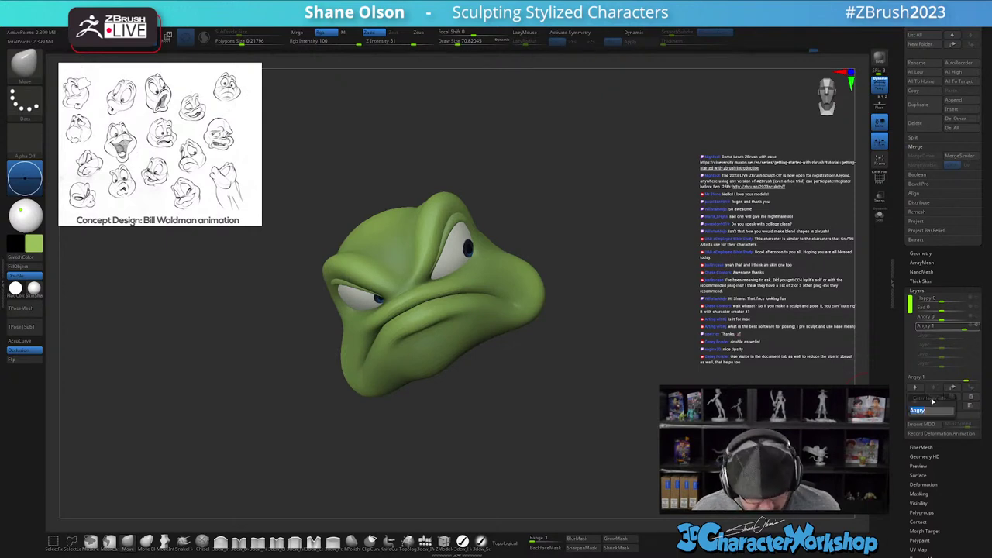
pyautogui.write('Oooh')
pyautogui.press('Return')
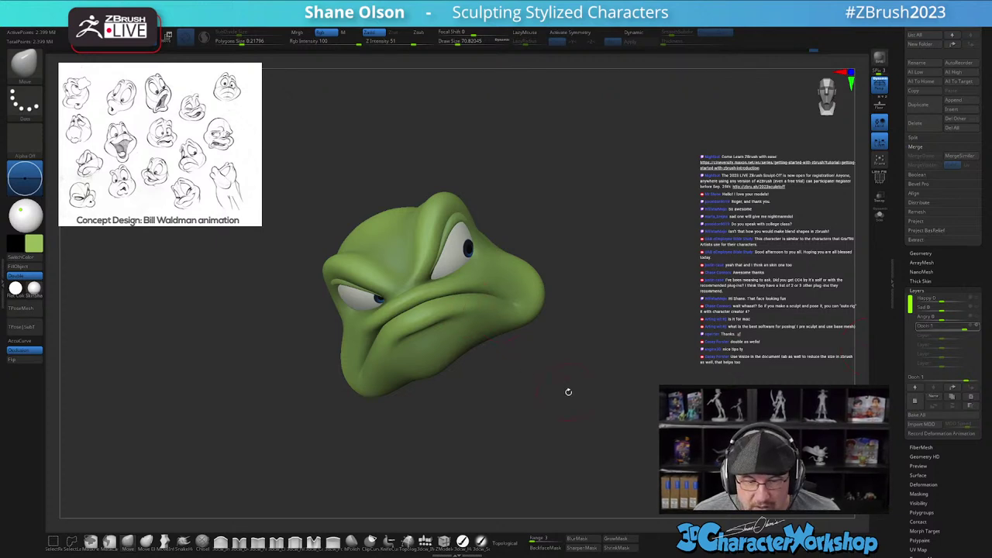
# Step: Try to reshape the side of the mouth at a low subdivision level with a Move brush of about 154, and turn off Rgb
pyautogui.moveTo(554, 388); pyautogui.dragTo(592, 404)
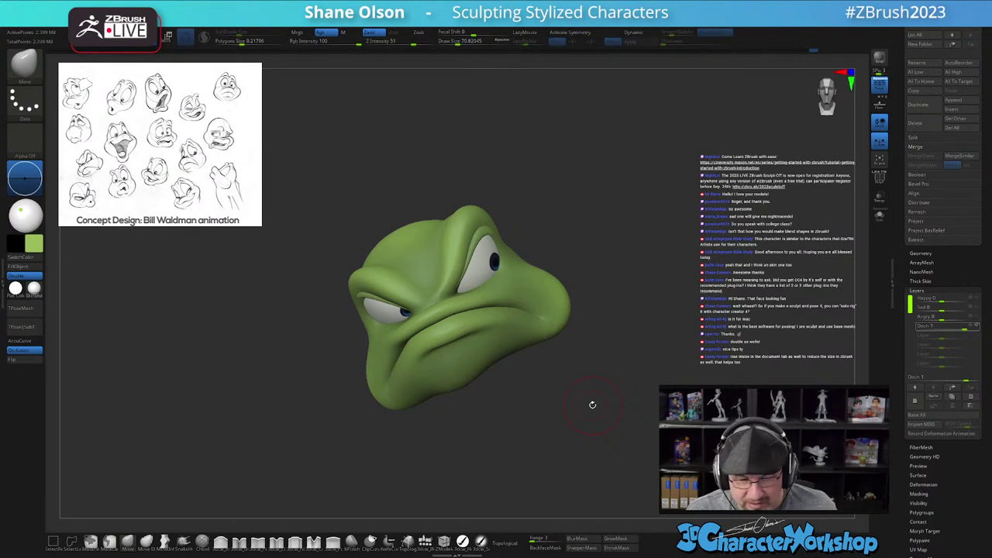
pyautogui.moveTo(575, 403)
pyautogui.mouseDown()
pyautogui.moveTo(608, 393)
pyautogui.moveTo(554, 411)
pyautogui.moveTo(577, 408)
pyautogui.mouseUp()
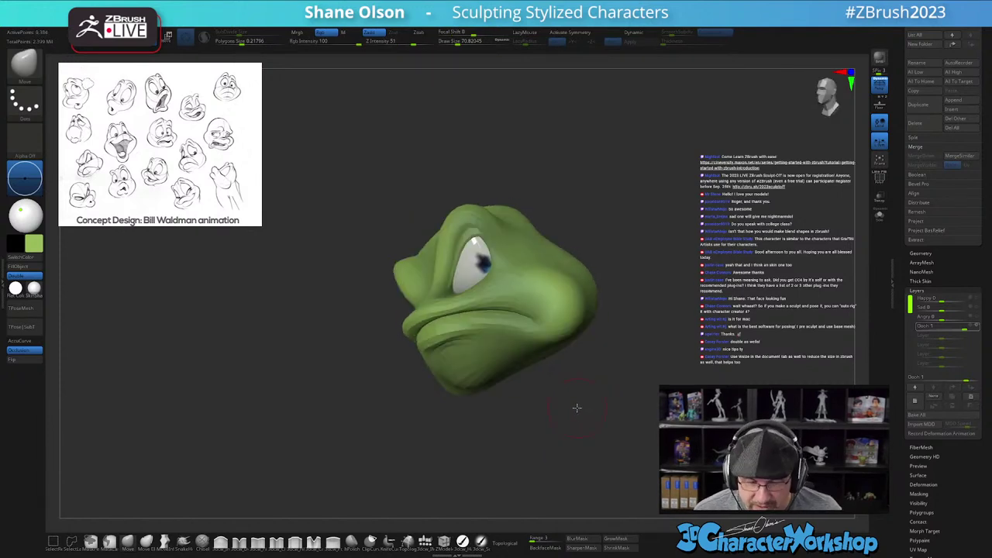
pyautogui.press('s')
pyautogui.moveTo(465, 448)
pyautogui.mouseDown()
pyautogui.moveTo(484, 447)
pyautogui.moveTo(478, 433)
pyautogui.mouseUp()
pyautogui.click(496, 324)
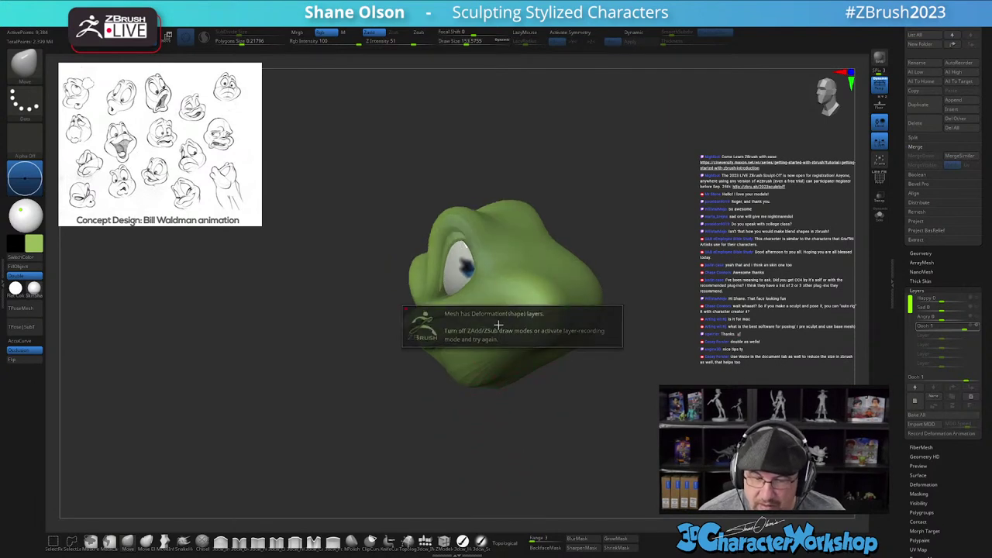
pyautogui.click(506, 331)
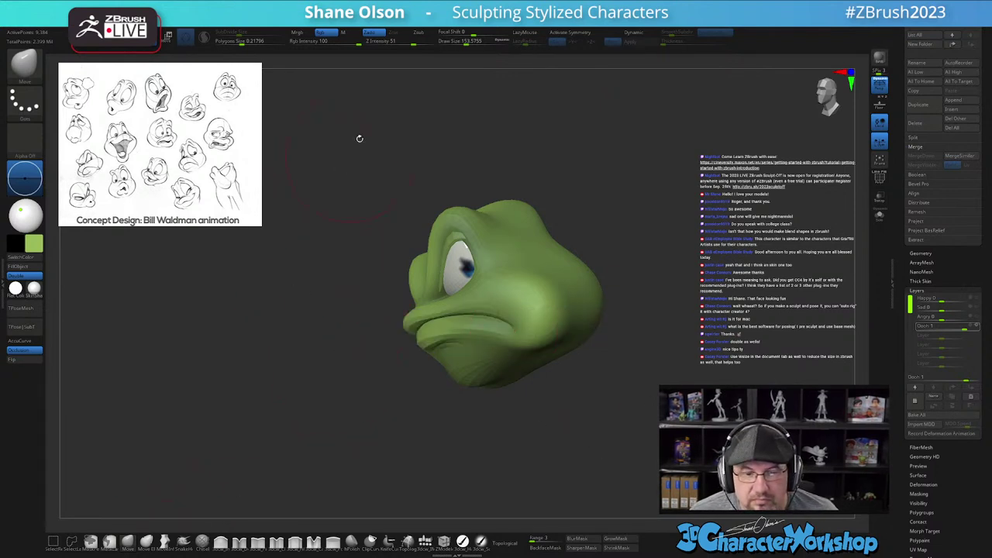
pyautogui.hotkey('ctrl', 'shift')
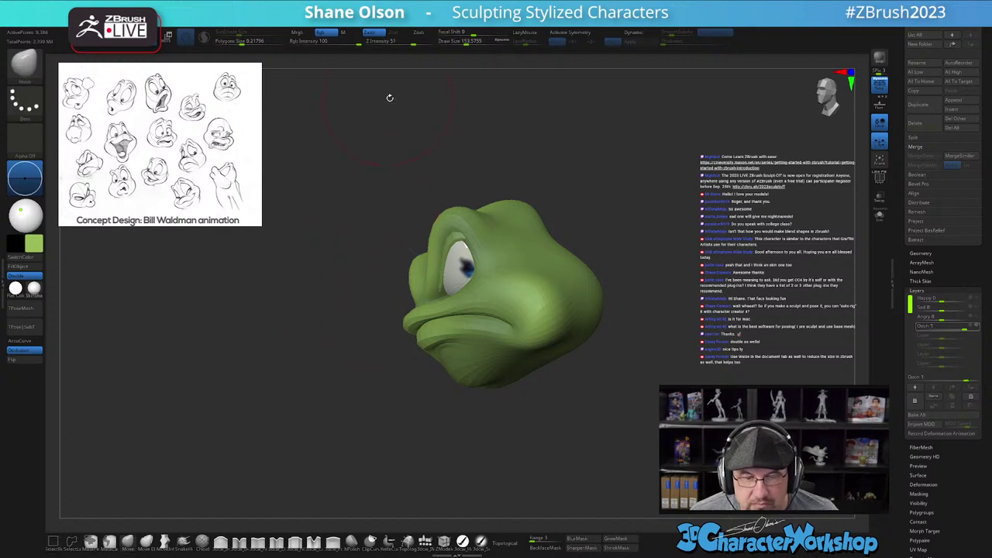
pyautogui.click(325, 32)
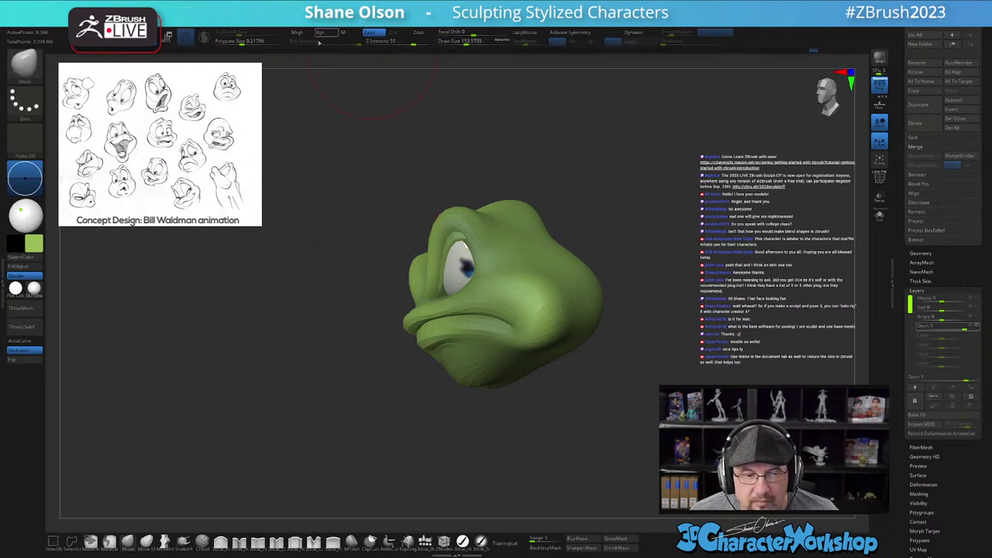
# Step: Turn on recording for the Oooh layer and drop the head four subdivision levels
pyautogui.click(493, 322)
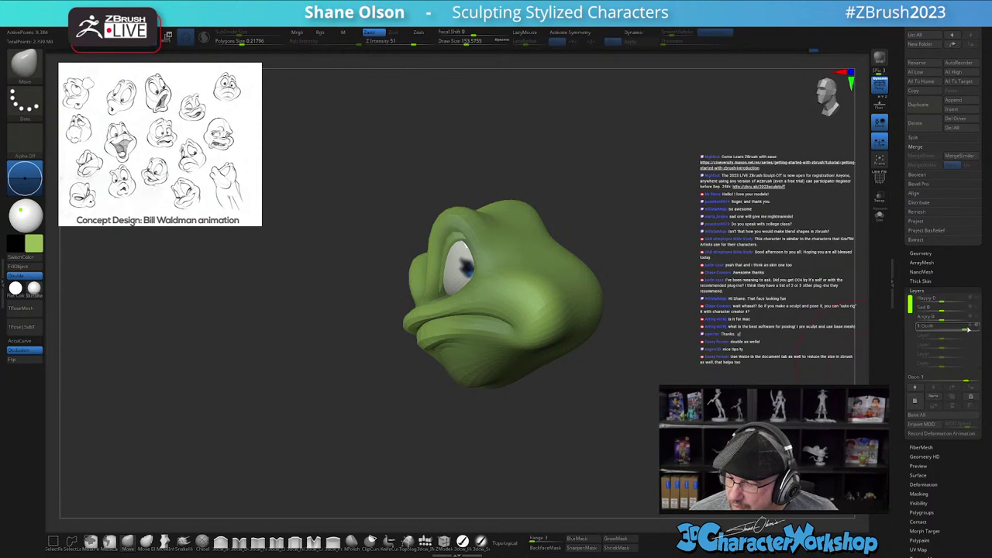
pyautogui.click(494, 327)
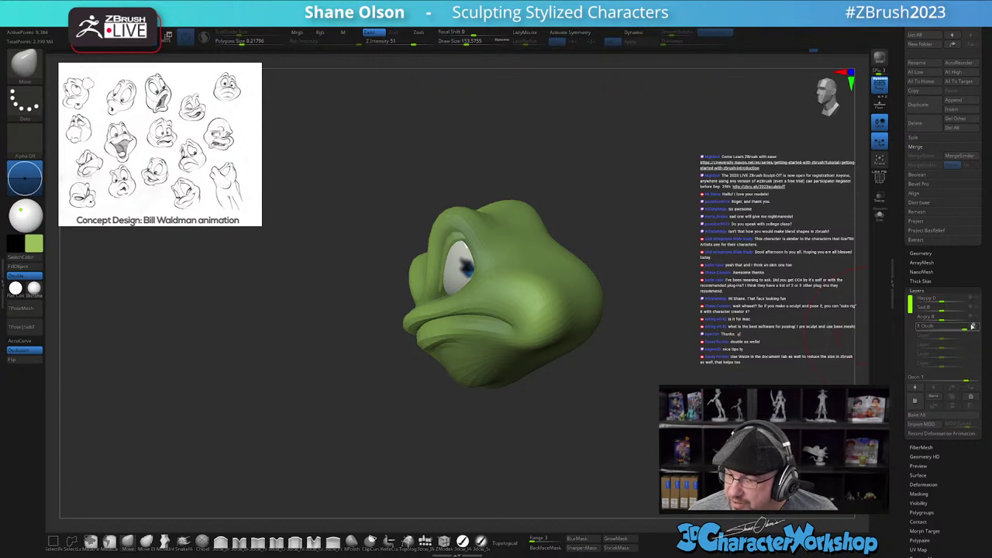
pyautogui.moveTo(804, 343); pyautogui.dragTo(656, 332)
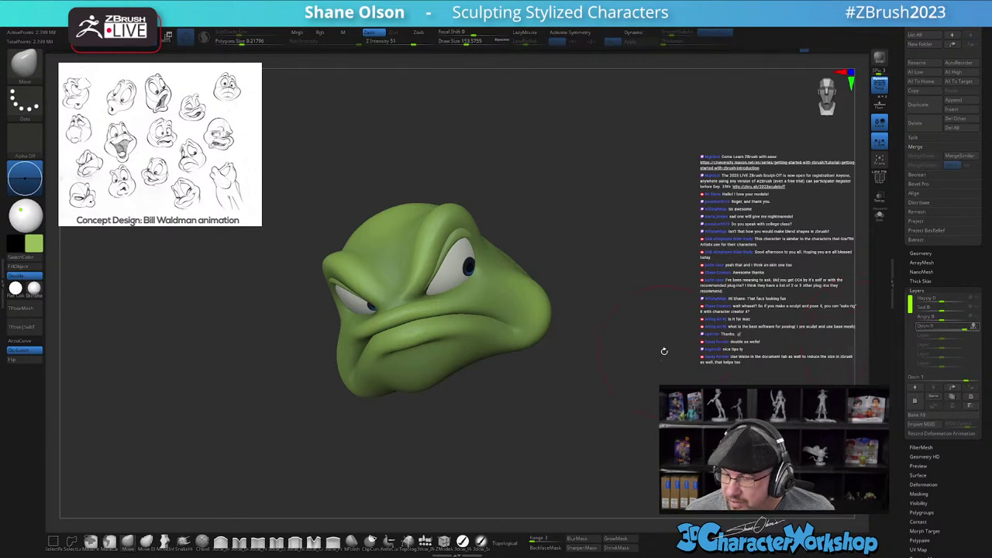
pyautogui.moveTo(664, 351); pyautogui.dragTo(646, 356)
pyautogui.hotkey('shift', 'd')
pyautogui.hotkey('shift', 'd')
pyautogui.hotkey('shift', 'd')
pyautogui.hotkey('shift', 'd')
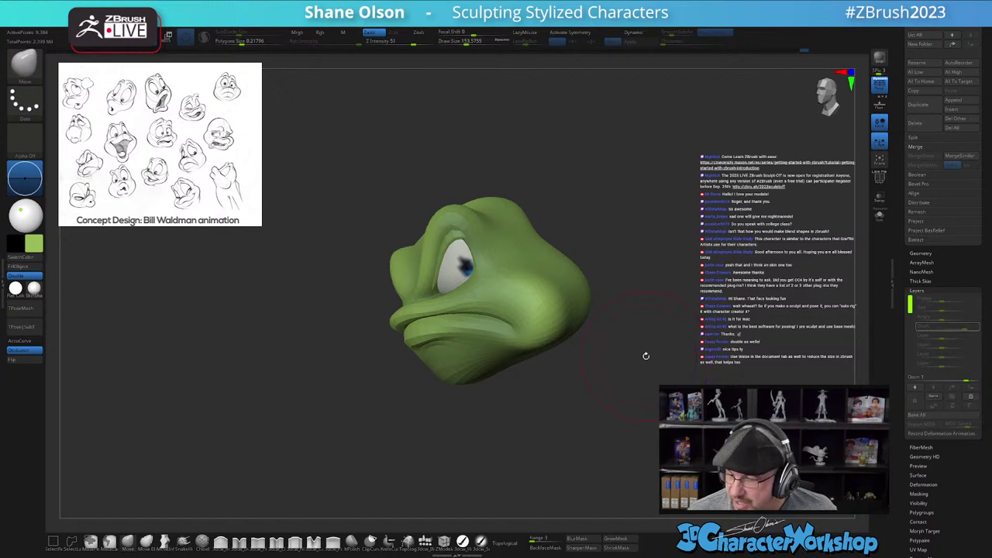
# Step: Push the side of the mouth inward with the Move brush at the low subdivision level
pyautogui.moveTo(520, 329); pyautogui.dragTo(497, 320)
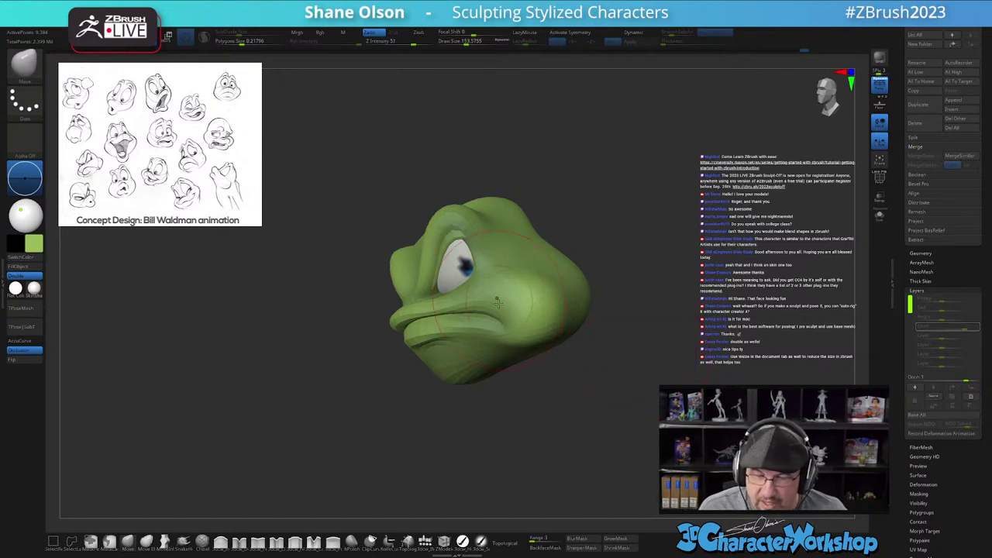
pyautogui.moveTo(511, 311)
pyautogui.mouseDown(button='right')
pyautogui.moveTo(517, 318)
pyautogui.moveTo(499, 342)
pyautogui.mouseUp(button='right')
pyautogui.moveTo(500, 335); pyautogui.dragTo(489, 336)
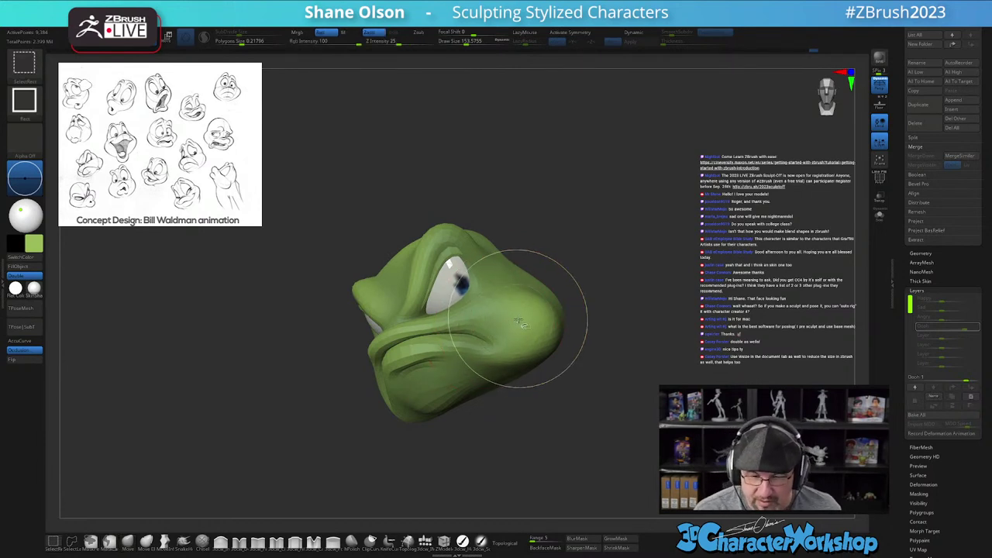
# Step: Isolate the inner eye and mouth parts, mask the eye parts, and show the whole head again
pyautogui.keyDown('ctrl'); pyautogui.keyDown('shift'); pyautogui.click(517, 322); pyautogui.keyUp('shift'); pyautogui.keyUp('ctrl')
pyautogui.keyDown('ctrl'); pyautogui.keyDown('shift'); pyautogui.click(521, 323); pyautogui.keyUp('shift'); pyautogui.keyUp('ctrl')
pyautogui.keyDown('ctrl'); pyautogui.keyDown('shift'); pyautogui.click(524, 339); pyautogui.keyUp('shift'); pyautogui.keyUp('ctrl')
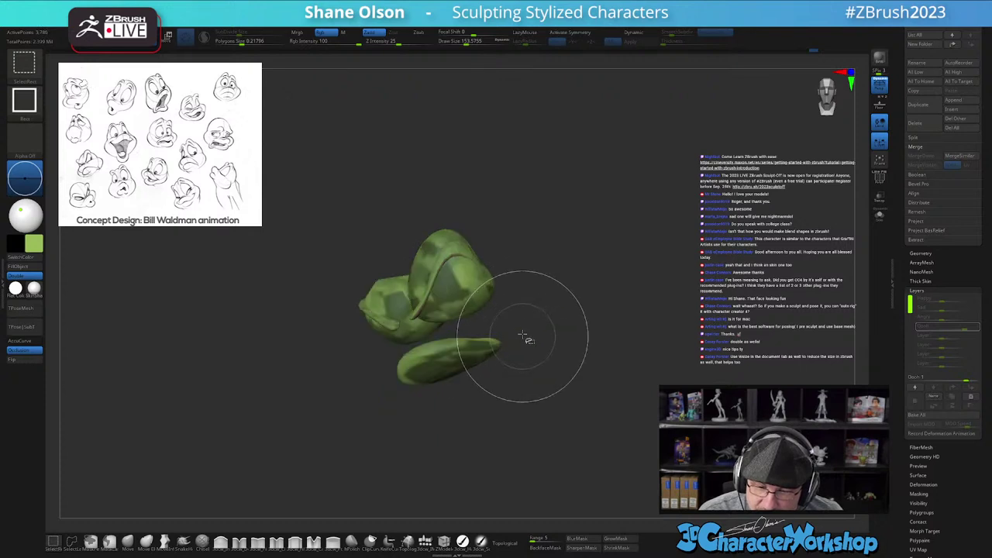
pyautogui.moveTo(523, 299)
pyautogui.mouseDown(button='right')
pyautogui.moveTo(513, 321)
pyautogui.moveTo(554, 320)
pyautogui.mouseUp(button='right')
pyautogui.moveTo(408, 219)
pyautogui.keyDown('ctrl'); pyautogui.mouseDown()
pyautogui.moveTo(395, 317)
pyautogui.moveTo(638, 332)
pyautogui.moveTo(550, 164)
pyautogui.mouseUp(); pyautogui.keyUp('ctrl')
pyautogui.keyDown('ctrl'); pyautogui.keyDown('shift'); pyautogui.click(643, 316); pyautogui.keyUp('shift'); pyautogui.keyUp('ctrl')
pyautogui.moveTo(643, 316)
pyautogui.mouseDown(button='right')
pyautogui.moveTo(650, 332)
pyautogui.moveTo(619, 382)
pyautogui.mouseUp(button='right')
pyautogui.moveTo(620, 382)
pyautogui.keyDown('alt'); pyautogui.mouseDown(button='right')
pyautogui.moveTo(644, 388)
pyautogui.moveTo(624, 375)
pyautogui.mouseUp(button='right'); pyautogui.keyUp('alt')
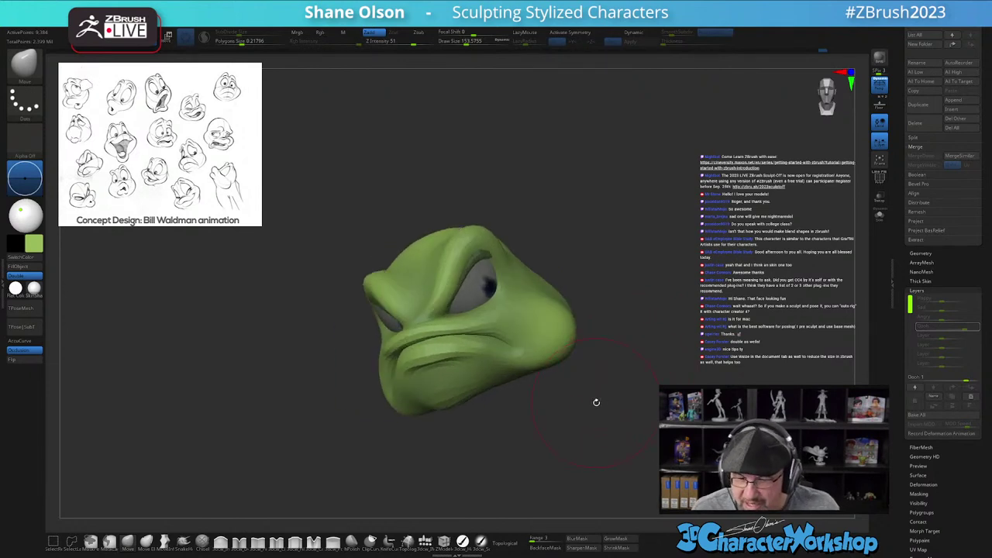
# Step: Pull the mouth corners toward the centre of the face with the Move brush and reduce its size to about 119
pyautogui.moveTo(539, 375); pyautogui.dragTo(525, 373, button='right')
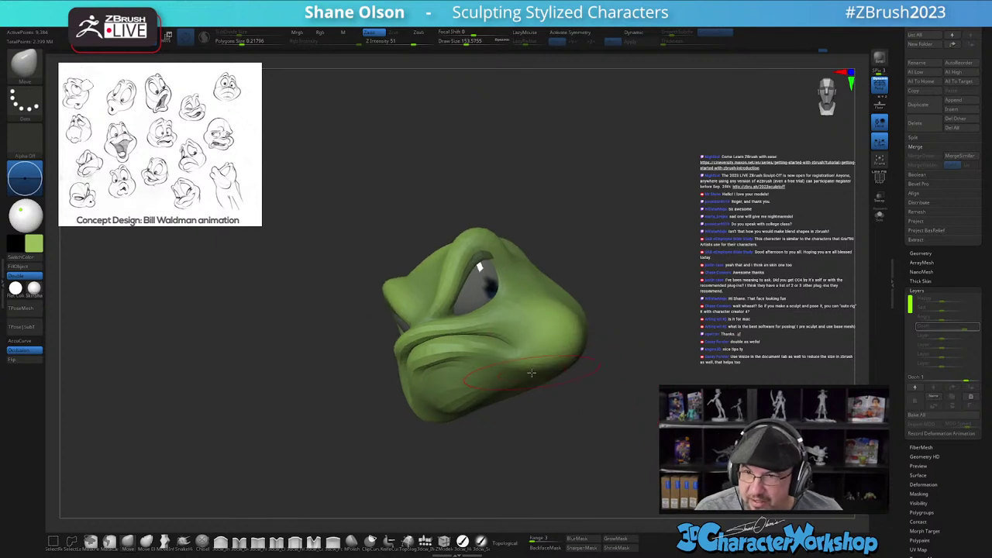
pyautogui.moveTo(506, 342); pyautogui.dragTo(502, 339)
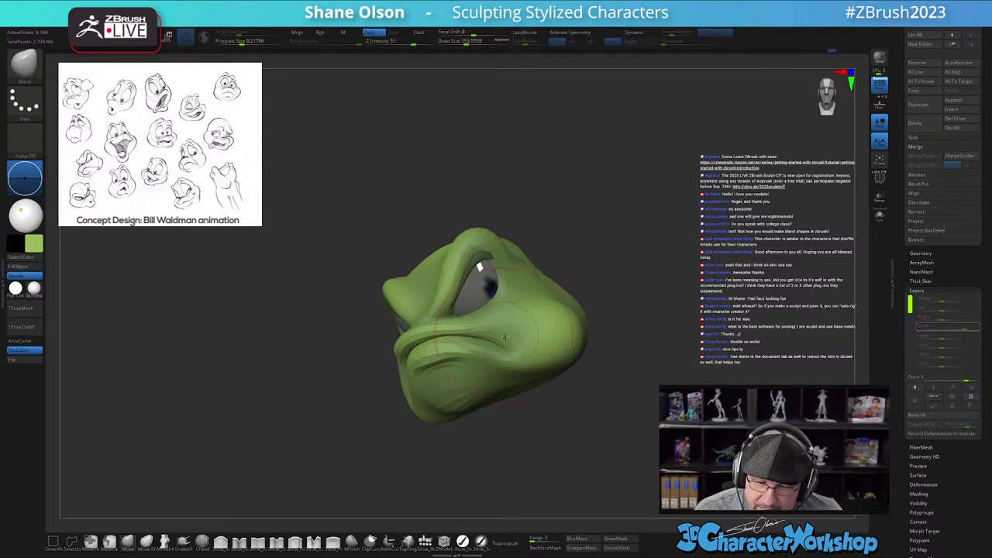
pyautogui.moveTo(521, 335)
pyautogui.mouseDown(button='right')
pyautogui.moveTo(551, 315)
pyautogui.moveTo(522, 337)
pyautogui.mouseUp(button='right')
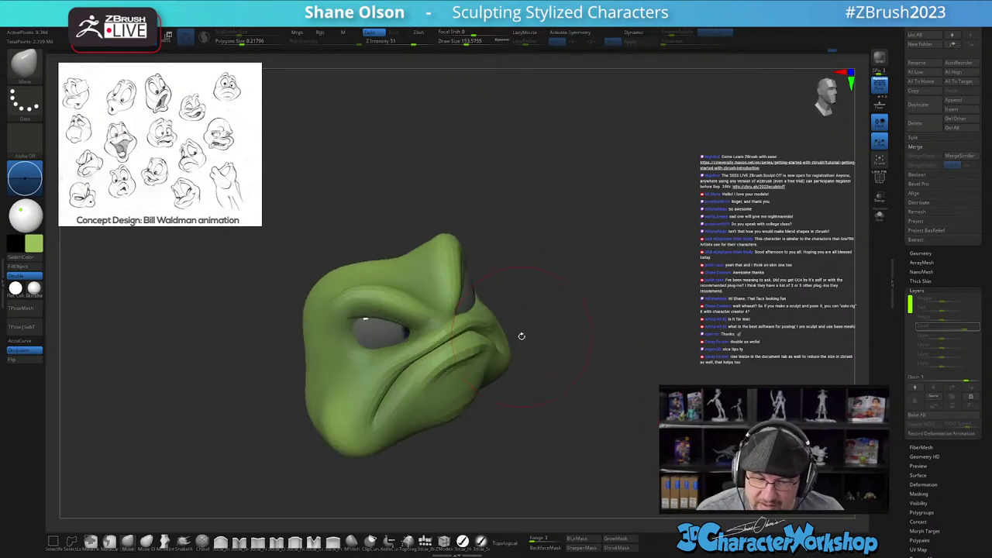
pyautogui.moveTo(378, 421)
pyautogui.mouseDown()
pyautogui.moveTo(431, 372)
pyautogui.moveTo(434, 389)
pyautogui.moveTo(447, 364)
pyautogui.moveTo(475, 353)
pyautogui.mouseUp()
pyautogui.press('s')
pyautogui.moveTo(504, 350); pyautogui.dragTo(465, 357, button='right')
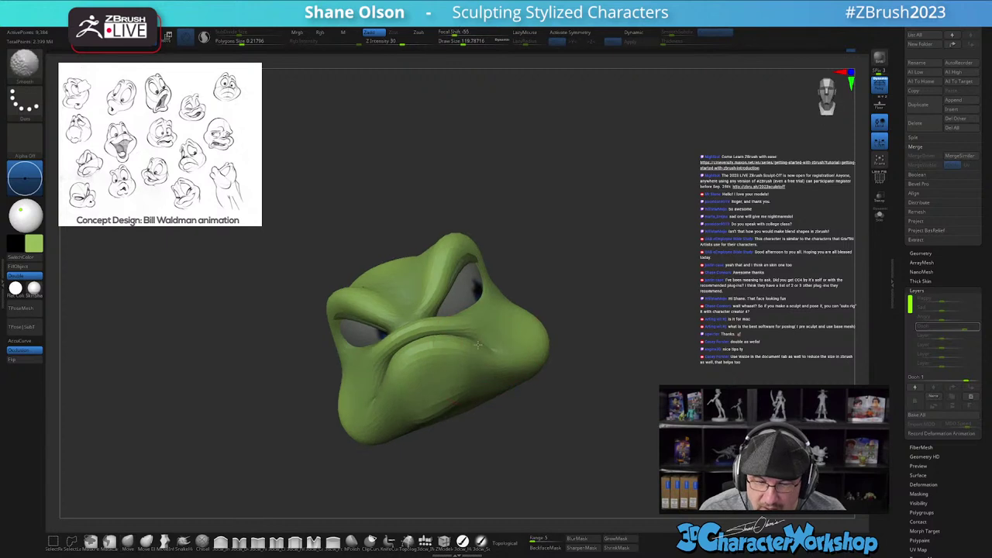
# Step: Narrow the pouting mouth from several angles and smooth the lower lip
pyautogui.moveTo(543, 346); pyautogui.dragTo(498, 350, button='right')
pyautogui.moveTo(498, 350); pyautogui.dragTo(446, 354)
pyautogui.moveTo(450, 357); pyautogui.dragTo(431, 353, button='right')
pyautogui.moveTo(450, 353); pyautogui.dragTo(444, 350)
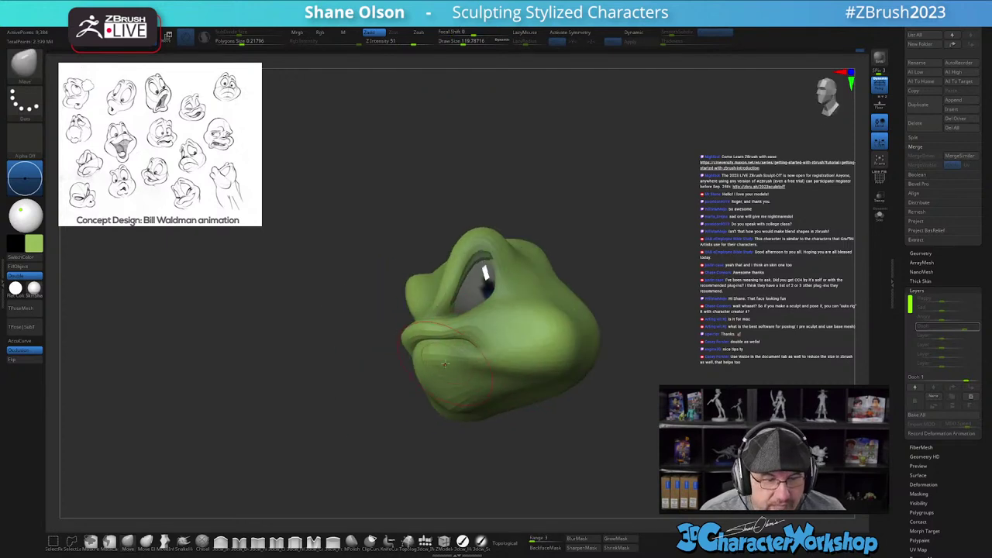
pyautogui.moveTo(474, 349); pyautogui.dragTo(506, 350, button='right')
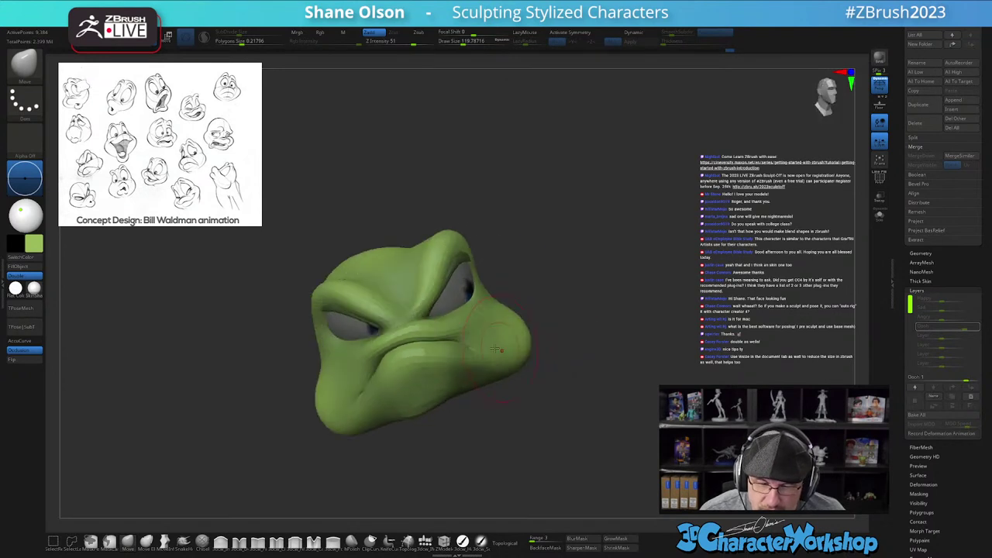
pyautogui.moveTo(419, 351); pyautogui.dragTo(448, 337, button='right')
pyautogui.moveTo(405, 354)
pyautogui.keyDown('shift'); pyautogui.mouseDown()
pyautogui.moveTo(415, 352)
pyautogui.moveTo(381, 369)
pyautogui.moveTo(429, 356)
pyautogui.mouseUp(); pyautogui.keyUp('shift')
pyautogui.moveTo(435, 347)
pyautogui.mouseDown(button='right')
pyautogui.moveTo(411, 359)
pyautogui.moveTo(419, 372)
pyautogui.mouseUp(button='right')
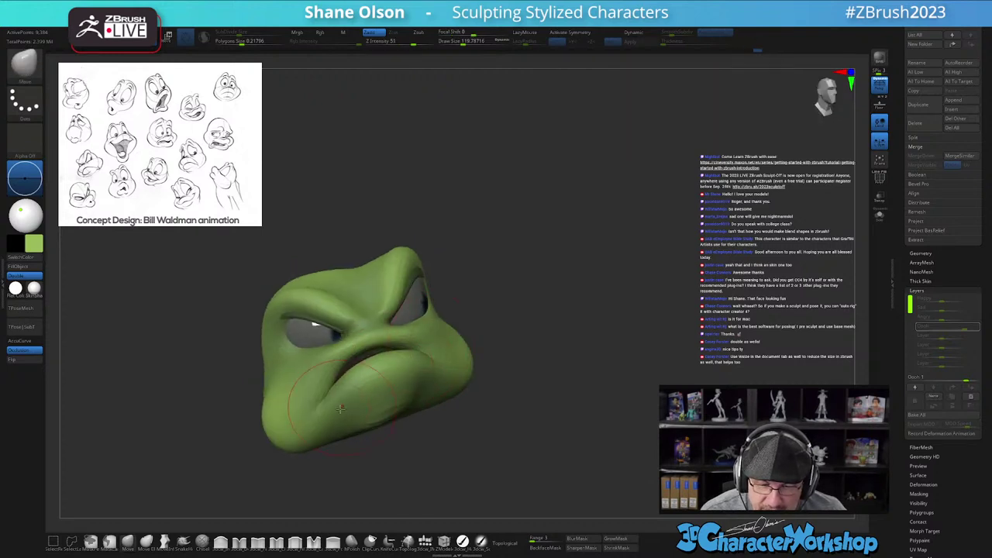
# Step: Smooth the chin below the mouth and move the lower lip down to start parting the lips
pyautogui.moveTo(534, 429); pyautogui.dragTo(520, 429, button='right')
pyautogui.moveTo(532, 436); pyautogui.dragTo(527, 417)
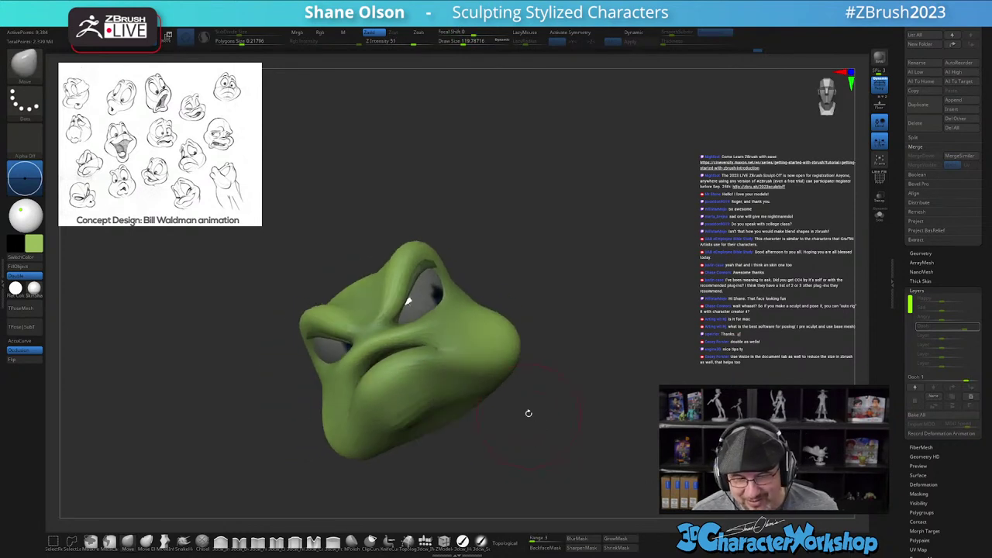
pyautogui.keyDown('shift'); pyautogui.moveTo(394, 429); pyautogui.dragTo(464, 393); pyautogui.keyUp('shift')
pyautogui.moveTo(482, 429); pyautogui.dragTo(547, 438)
pyautogui.moveTo(405, 406); pyautogui.dragTo(408, 386, button='right')
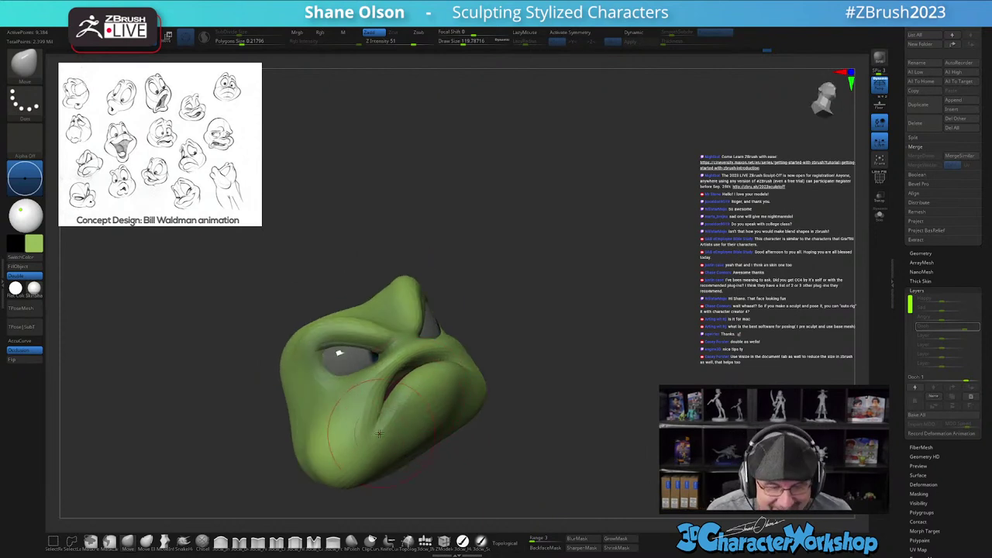
pyautogui.moveTo(390, 408)
pyautogui.mouseDown()
pyautogui.moveTo(406, 399)
pyautogui.moveTo(395, 404)
pyautogui.mouseUp()
pyautogui.moveTo(470, 416); pyautogui.dragTo(442, 421, button='right')
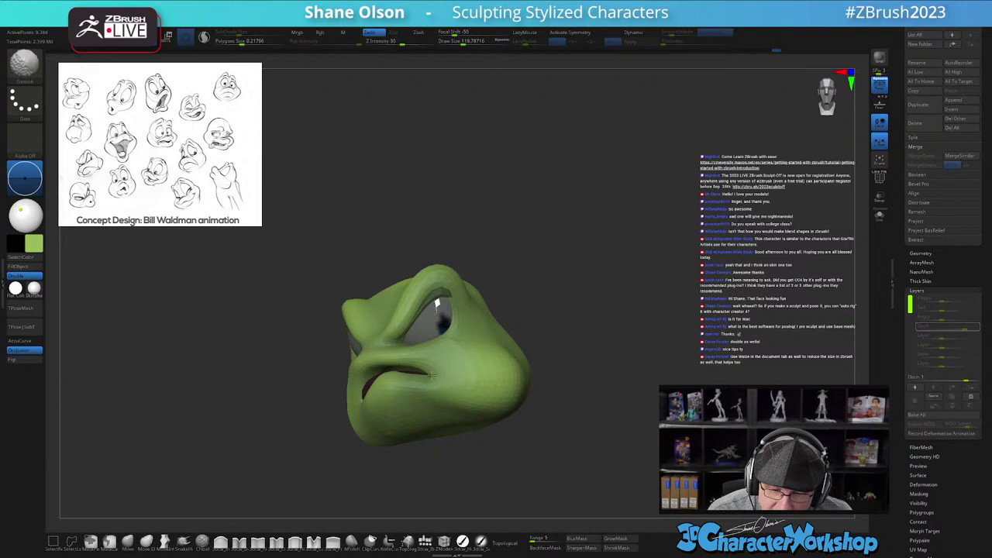
# Step: Open the mouth further by moving the lips apart, smoothing around the mouth corner
pyautogui.moveTo(435, 376); pyautogui.dragTo(421, 378)
pyautogui.moveTo(402, 377); pyautogui.dragTo(418, 376, button='right')
pyautogui.keyDown('shift'); pyautogui.moveTo(418, 377); pyautogui.dragTo(414, 375); pyautogui.keyUp('shift')
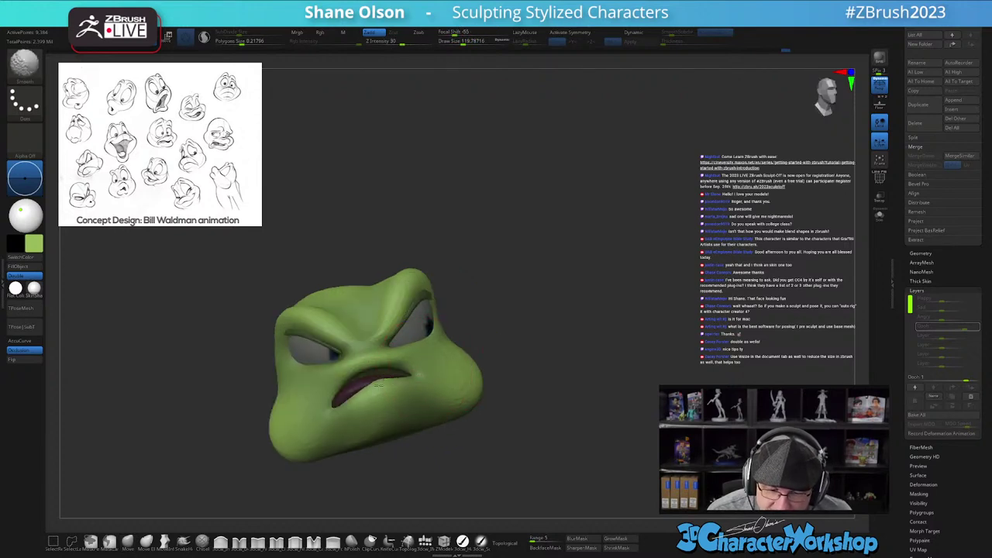
pyautogui.keyDown('alt'); pyautogui.moveTo(441, 362); pyautogui.dragTo(487, 353, button='right'); pyautogui.keyUp('alt')
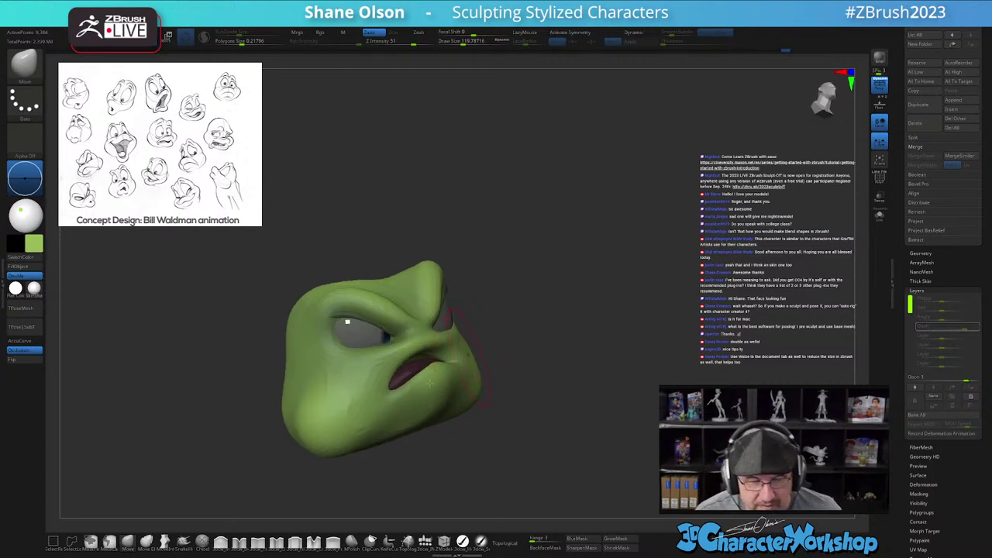
pyautogui.moveTo(405, 374); pyautogui.dragTo(427, 369, button='right')
pyautogui.moveTo(404, 385); pyautogui.dragTo(417, 373)
# Step: Shape the mouth into a small oval opening, adjust the cheek, and smooth the lips
pyautogui.moveTo(439, 352)
pyautogui.mouseDown(button='right')
pyautogui.moveTo(411, 368)
pyautogui.moveTo(387, 361)
pyautogui.mouseUp(button='right')
pyautogui.moveTo(531, 355); pyautogui.dragTo(504, 351, button='right')
pyautogui.moveTo(509, 350); pyautogui.dragTo(514, 357)
pyautogui.moveTo(449, 338); pyautogui.dragTo(477, 332, button='right')
pyautogui.moveTo(447, 350)
pyautogui.keyDown('shift'); pyautogui.mouseDown()
pyautogui.moveTo(457, 372)
pyautogui.moveTo(501, 352)
pyautogui.moveTo(471, 355)
pyautogui.mouseUp(); pyautogui.keyUp('shift')
pyautogui.moveTo(472, 356); pyautogui.dragTo(451, 338, button='right')
pyautogui.keyDown('shift'); pyautogui.moveTo(442, 341); pyautogui.dragTo(450, 354); pyautogui.keyUp('shift')
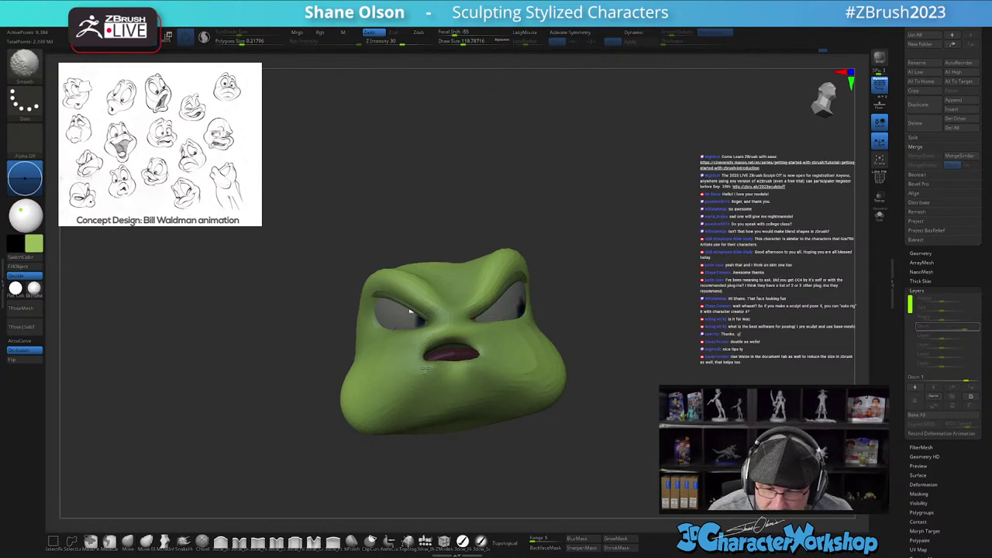
# Step: Turn on PolyFrame, adjust the area below the lower lip, and reduce the Move brush to about 54
pyautogui.hotkey('shift', 'f')
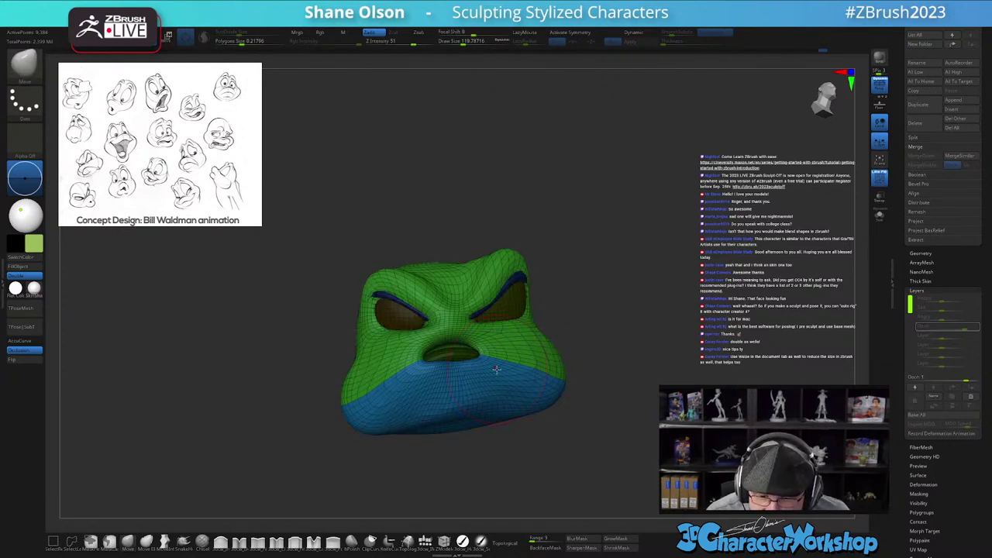
pyautogui.moveTo(502, 369)
pyautogui.keyDown('ctrl'); pyautogui.mouseDown(button='right')
pyautogui.moveTo(478, 443)
pyautogui.moveTo(503, 405)
pyautogui.moveTo(479, 414)
pyautogui.moveTo(509, 359)
pyautogui.mouseUp(button='right'); pyautogui.keyUp('ctrl')
pyautogui.moveTo(509, 358); pyautogui.dragTo(491, 401, button='right')
pyautogui.moveTo(475, 393)
pyautogui.mouseDown()
pyautogui.moveTo(493, 396)
pyautogui.moveTo(481, 389)
pyautogui.moveTo(499, 372)
pyautogui.mouseUp()
pyautogui.press('s')
pyautogui.moveTo(474, 426)
pyautogui.mouseDown(button='right')
pyautogui.moveTo(517, 372)
pyautogui.moveTo(527, 326)
pyautogui.moveTo(528, 353)
pyautogui.moveTo(518, 353)
pyautogui.mouseUp(button='right')
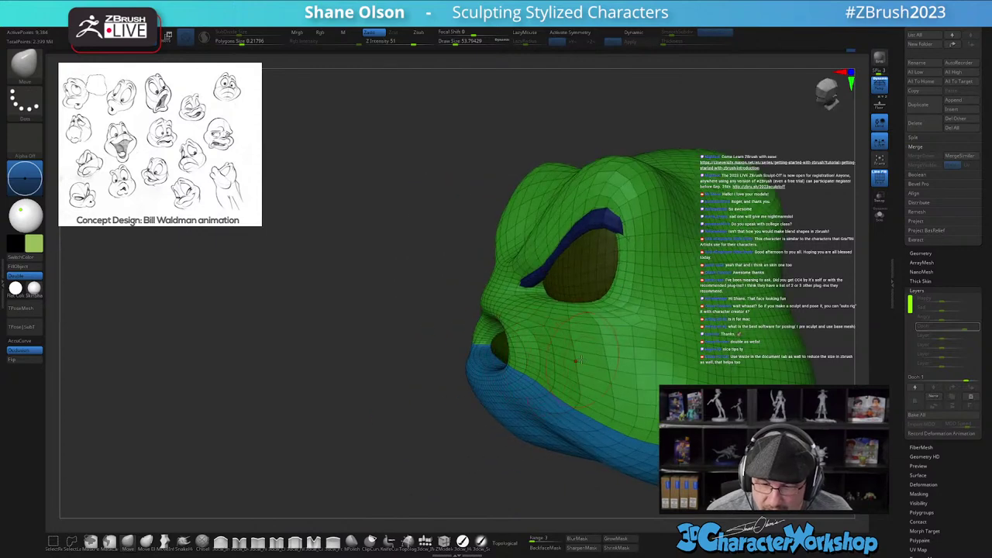
# Step: Enlarge the Move brush to about 124 and reshape the lower cheek and jaw along the polygroup border
pyautogui.moveTo(588, 429)
pyautogui.mouseDown(button='right')
pyautogui.moveTo(506, 428)
pyautogui.moveTo(570, 419)
pyautogui.mouseUp(button='right')
pyautogui.press('s')
pyautogui.moveTo(583, 418)
pyautogui.mouseDown()
pyautogui.moveTo(592, 420)
pyautogui.moveTo(572, 414)
pyautogui.moveTo(595, 411)
pyautogui.mouseUp()
pyautogui.moveTo(604, 417); pyautogui.dragTo(543, 428, button='right')
pyautogui.moveTo(609, 423); pyautogui.dragTo(603, 412)
pyautogui.moveTo(604, 412); pyautogui.dragTo(652, 406, button='right')
pyautogui.moveTo(498, 415); pyautogui.dragTo(548, 401)
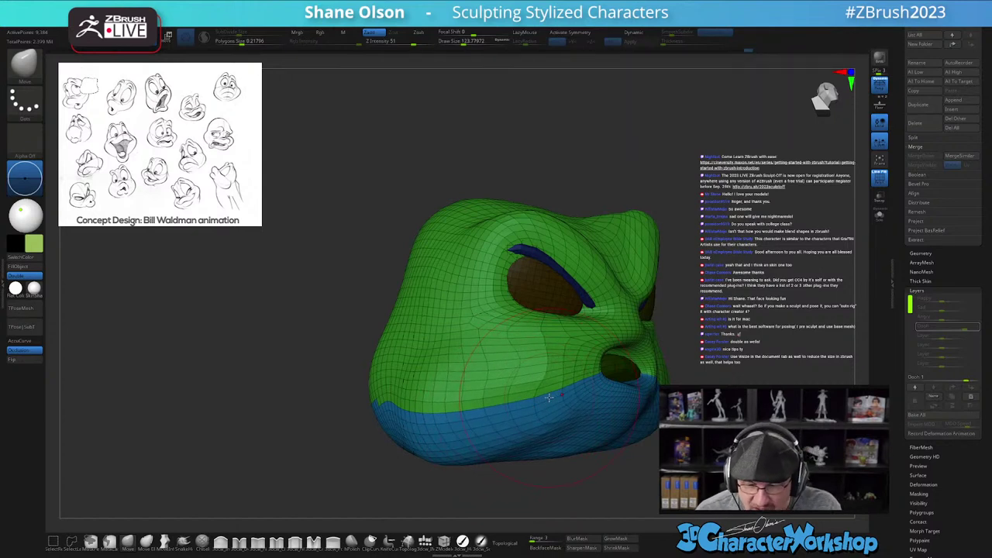
# Step: Smooth the lower cheek, then move the surface beside and below the mouth opening
pyautogui.keyDown('shift'); pyautogui.moveTo(542, 398); pyautogui.dragTo(538, 392); pyautogui.keyUp('shift')
pyautogui.moveTo(590, 398); pyautogui.dragTo(594, 402, button='right')
pyautogui.moveTo(589, 385); pyautogui.dragTo(606, 378)
pyautogui.moveTo(612, 376); pyautogui.dragTo(554, 380, button='right')
pyautogui.moveTo(648, 406); pyautogui.dragTo(635, 399)
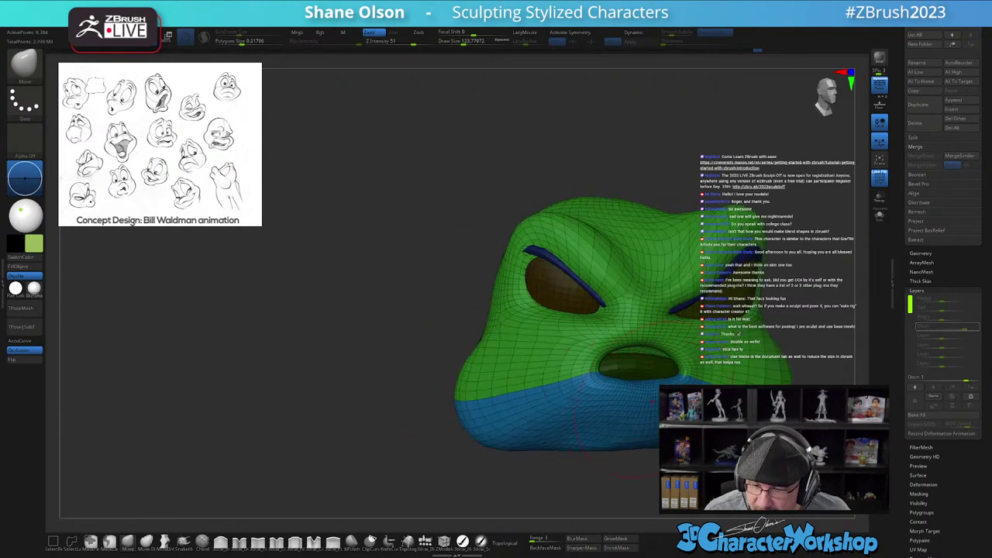
# Step: Push in the corner of the mouth from side views to round off the opening
pyautogui.moveTo(632, 397); pyautogui.dragTo(555, 397, button='right')
pyautogui.moveTo(684, 382); pyautogui.dragTo(660, 400, button='right')
pyautogui.moveTo(673, 386); pyautogui.dragTo(661, 375)
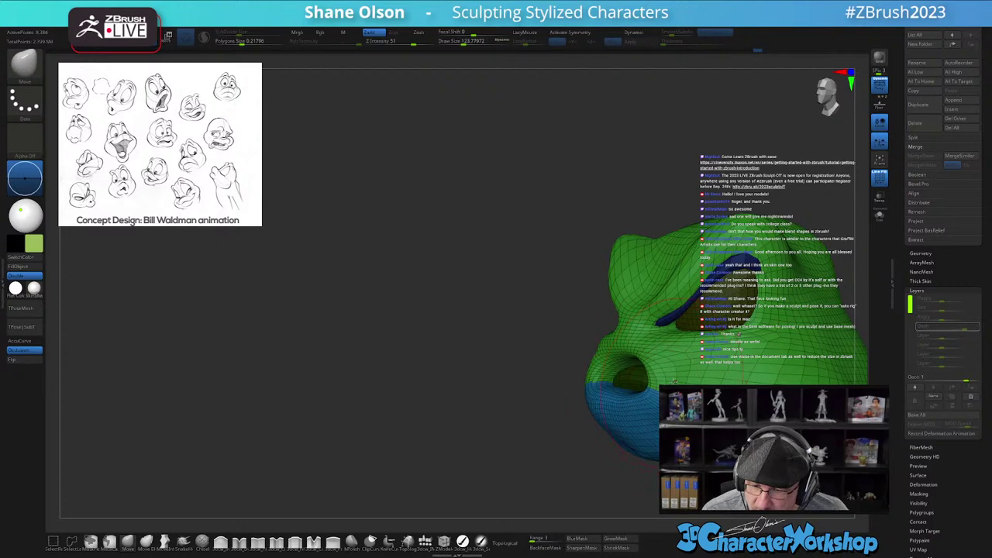
pyautogui.moveTo(659, 380); pyautogui.dragTo(724, 381, button='right')
pyautogui.moveTo(659, 379); pyautogui.dragTo(639, 377)
pyautogui.moveTo(653, 399); pyautogui.dragTo(698, 411, button='right')
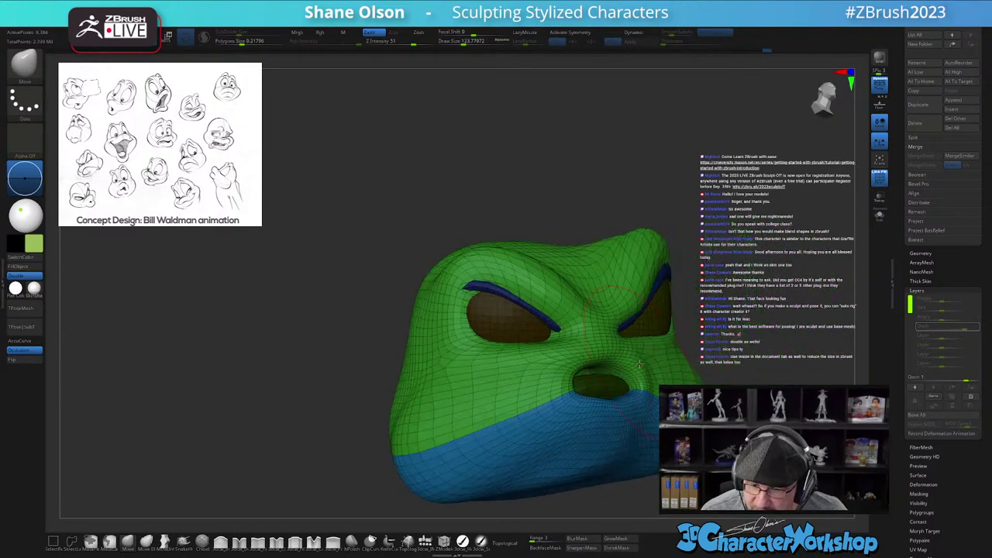
# Step: Adjust the lip profile from below and above, reducing the Move brush to about 90
pyautogui.moveTo(642, 366); pyautogui.dragTo(621, 310, button='right')
pyautogui.moveTo(603, 378); pyautogui.dragTo(605, 367)
pyautogui.moveTo(620, 354); pyautogui.dragTo(597, 420, button='right')
pyautogui.press('[')
pyautogui.moveTo(598, 390); pyautogui.dragTo(583, 402)
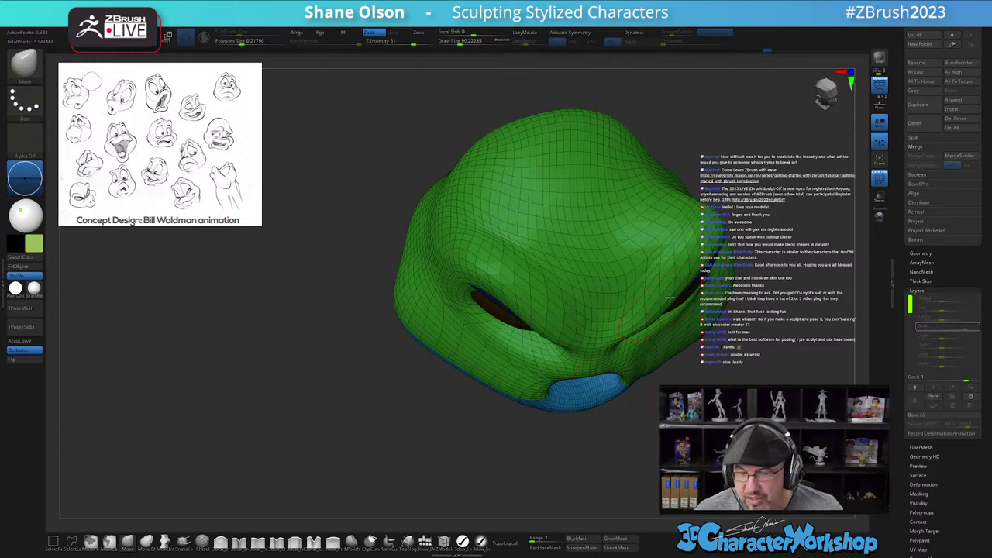
# Step: Enlarge the Move brush to about 124 and adjust the brow ridge above the eye
pyautogui.press('s')
pyautogui.moveTo(639, 283); pyautogui.dragTo(643, 280)
pyautogui.moveTo(666, 238); pyautogui.dragTo(659, 234)
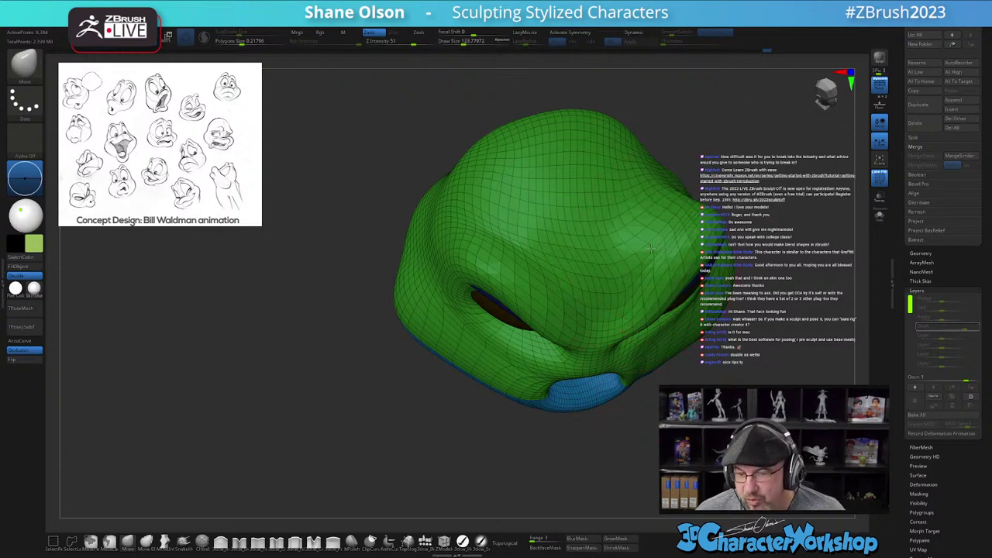
pyautogui.moveTo(653, 434); pyautogui.dragTo(720, 357)
pyautogui.keyDown('alt'); pyautogui.moveTo(793, 282); pyautogui.dragTo(652, 219); pyautogui.keyUp('alt')
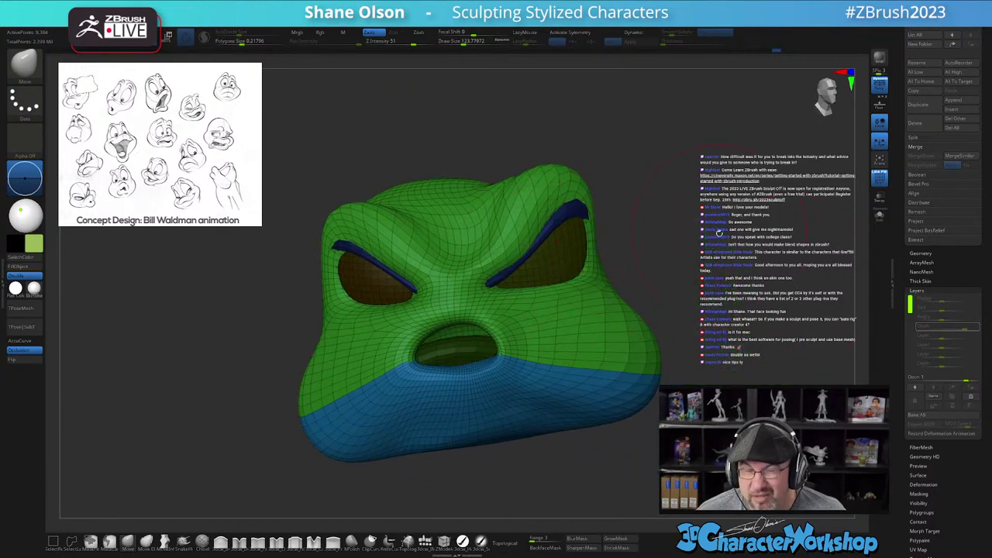
pyautogui.moveTo(727, 257); pyautogui.dragTo(724, 254)
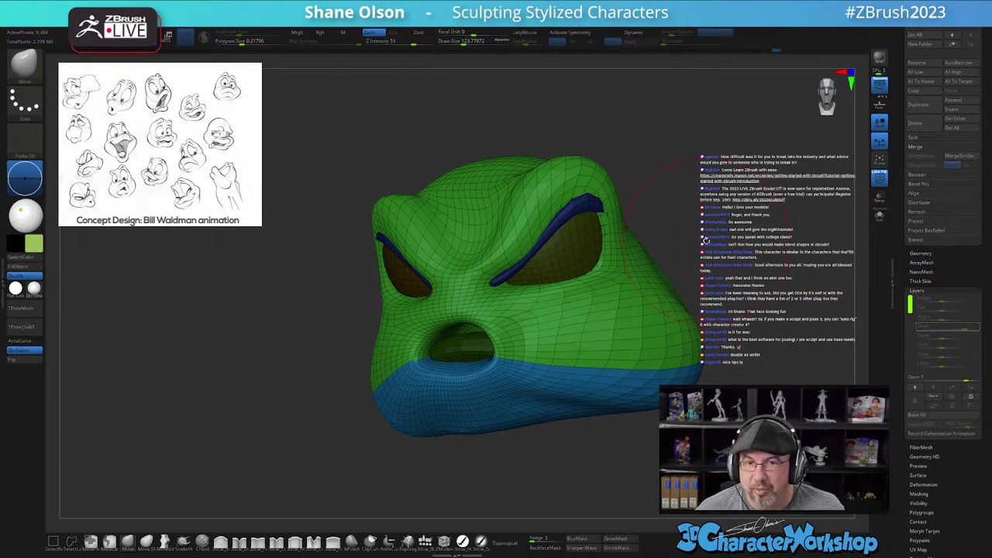
pyautogui.moveTo(527, 440); pyautogui.dragTo(541, 430)
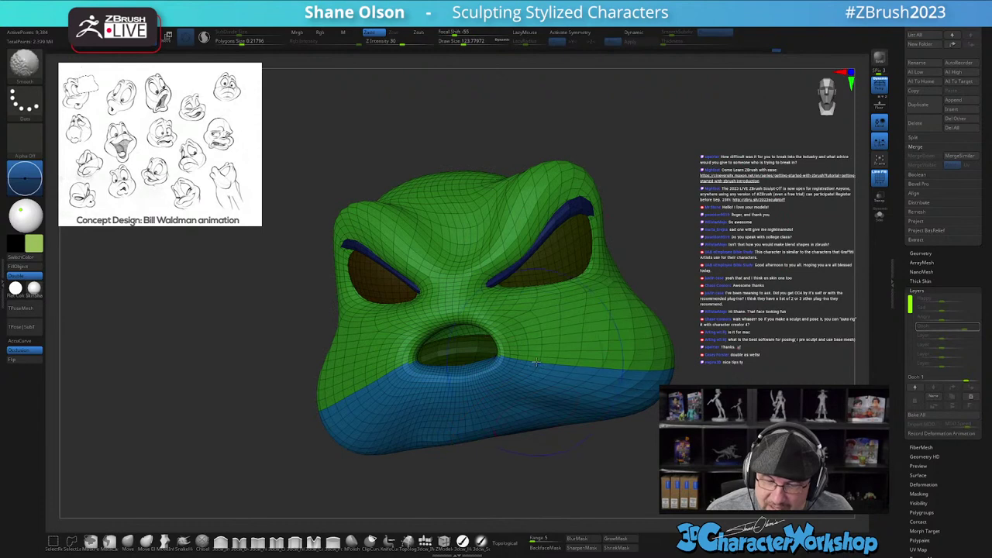
# Step: Inflate the lower lip near the mouth corner with the Inflate brush at a size of about 49
pyautogui.click(221, 543)
pyautogui.press('s')
pyautogui.moveTo(519, 472)
pyautogui.mouseDown()
pyautogui.moveTo(507, 470)
pyautogui.moveTo(560, 433)
pyautogui.mouseUp()
pyautogui.press('s')
pyautogui.moveTo(512, 376); pyautogui.dragTo(509, 376)
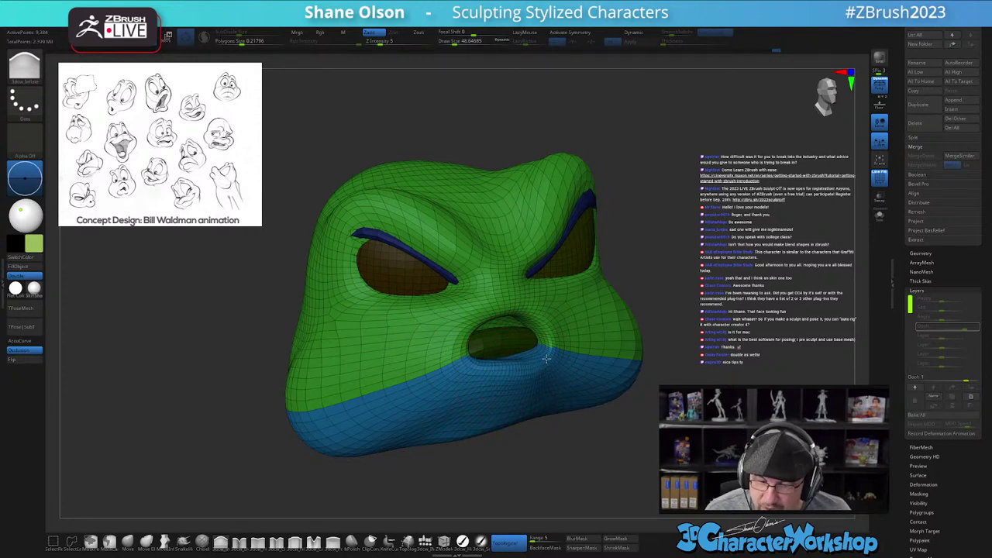
pyautogui.moveTo(521, 365); pyautogui.dragTo(542, 355, button='right')
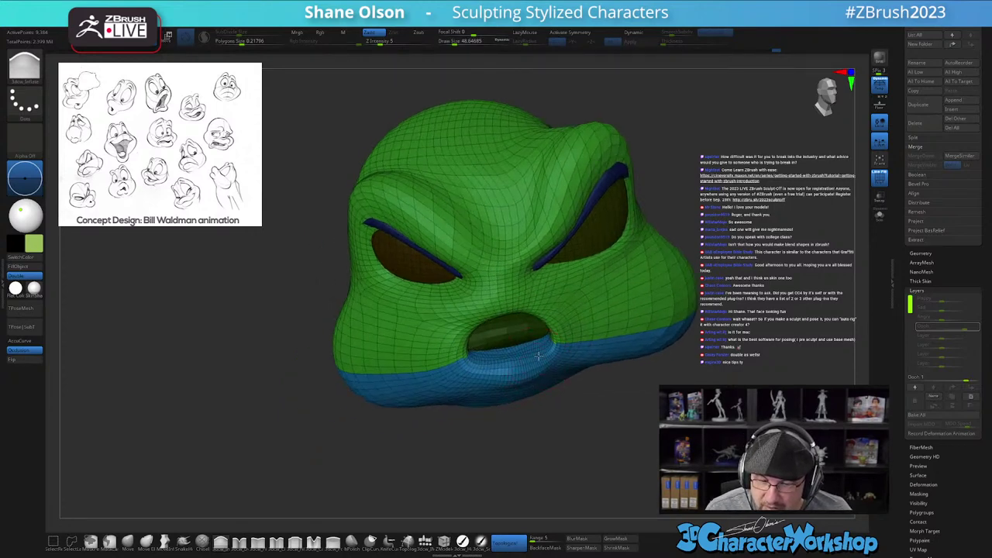
# Step: Smooth the lower lip and turn off the Topological option for the Inflate brush
pyautogui.keyDown('shift'); pyautogui.moveTo(506, 368); pyautogui.dragTo(529, 358); pyautogui.keyUp('shift')
pyautogui.moveTo(518, 380); pyautogui.dragTo(511, 365, button='right')
pyautogui.click(506, 541)
pyautogui.moveTo(507, 403); pyautogui.dragTo(548, 339, button='right')
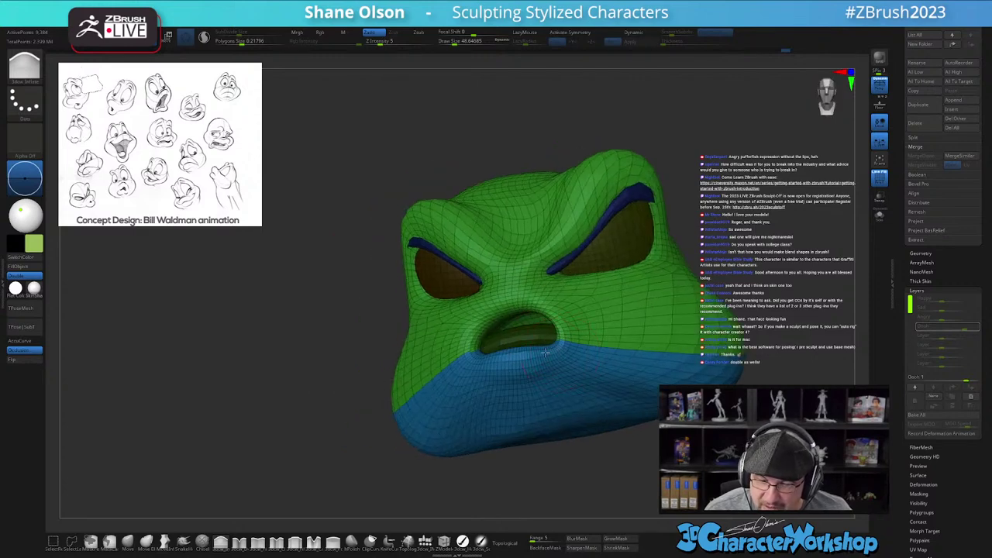
# Step: Inflate the lips near the mouth corner with the Inflate brush at a size of about 49 and smooth the upper lip
pyautogui.moveTo(491, 360)
pyautogui.mouseDown(button='right')
pyautogui.moveTo(497, 392)
pyautogui.moveTo(575, 345)
pyautogui.moveTo(557, 384)
pyautogui.moveTo(571, 358)
pyautogui.moveTo(508, 358)
pyautogui.moveTo(492, 346)
pyautogui.mouseUp(button='right')
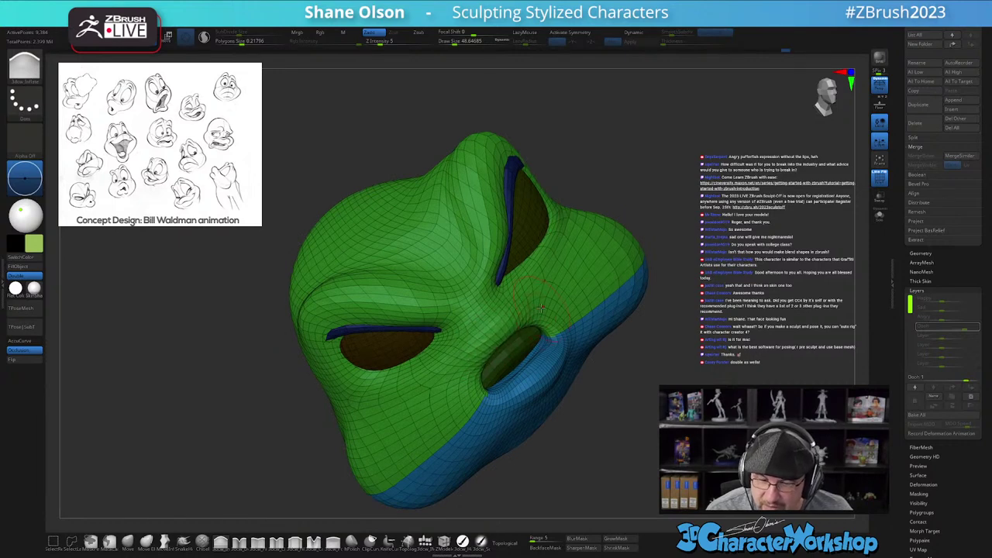
pyautogui.moveTo(542, 312); pyautogui.dragTo(583, 318, button='right')
pyautogui.moveTo(504, 353); pyautogui.dragTo(503, 360)
pyautogui.moveTo(577, 304)
pyautogui.mouseDown(button='right')
pyautogui.moveTo(528, 290)
pyautogui.moveTo(560, 298)
pyautogui.moveTo(540, 294)
pyautogui.moveTo(535, 307)
pyautogui.mouseUp(button='right')
pyautogui.keyDown('shift'); pyautogui.moveTo(502, 314); pyautogui.dragTo(532, 297); pyautogui.keyUp('shift')
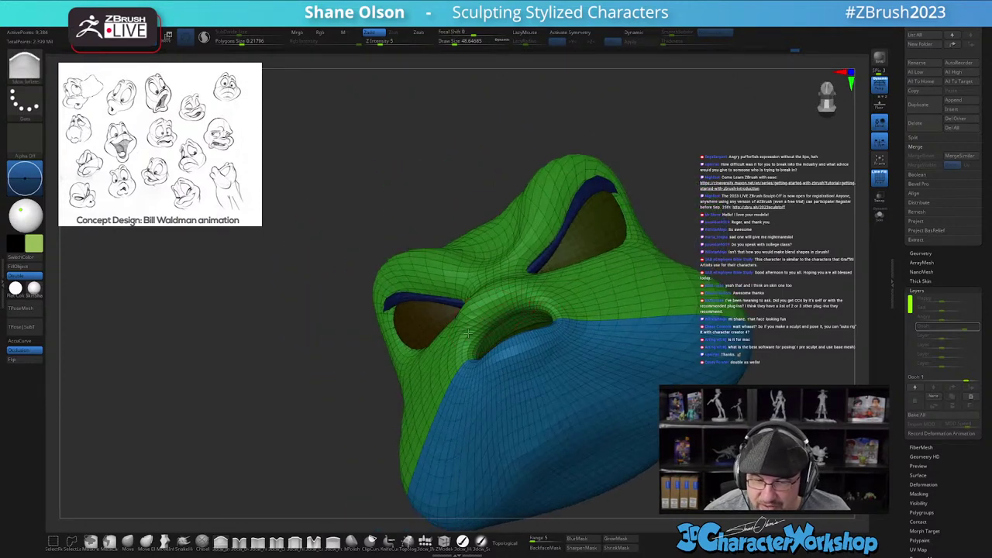
pyautogui.moveTo(547, 302); pyautogui.dragTo(522, 318, button='right')
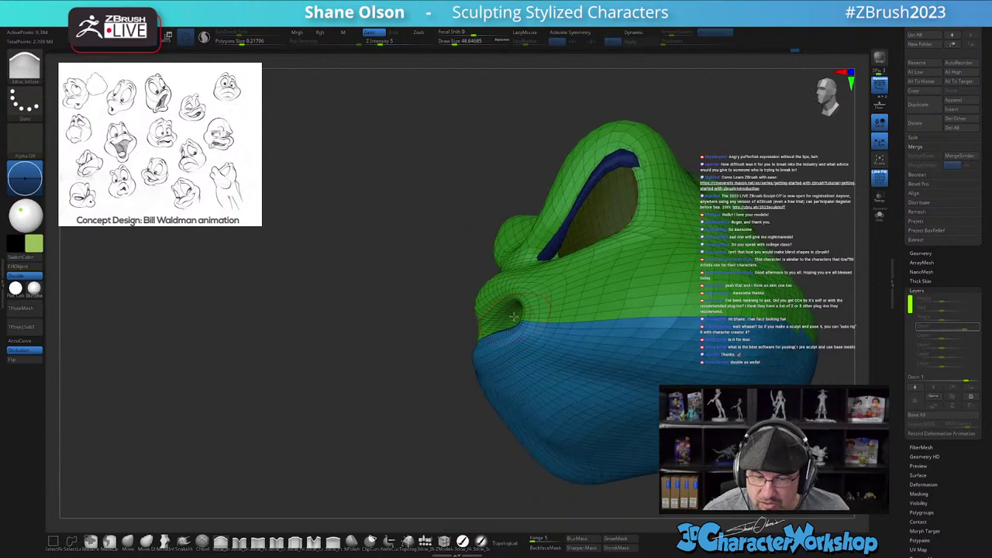
pyautogui.moveTo(422, 383); pyautogui.dragTo(454, 394)
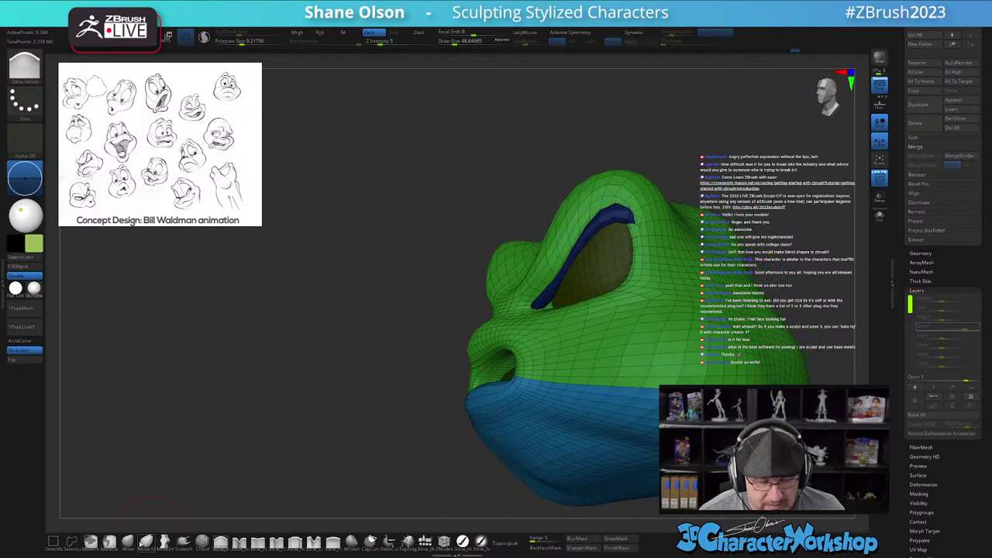
# Step: Switch to the Move brush at a size of about 65 and reshape the upper lip beside the mouth corner
pyautogui.click(127, 541)
pyautogui.press(']')
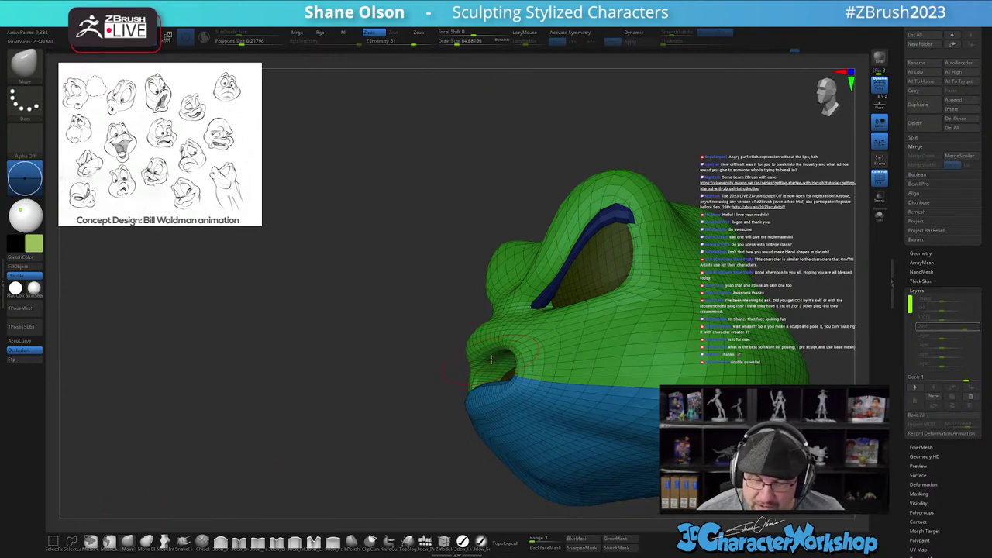
pyautogui.moveTo(504, 354)
pyautogui.mouseDown(button='right')
pyautogui.moveTo(531, 331)
pyautogui.moveTo(508, 353)
pyautogui.moveTo(517, 342)
pyautogui.mouseUp(button='right')
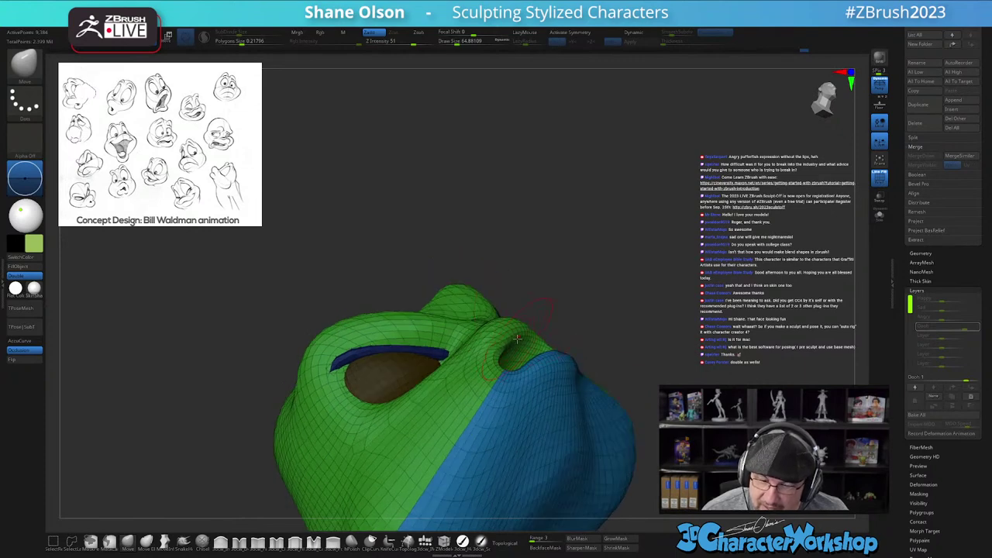
pyautogui.moveTo(510, 345); pyautogui.dragTo(509, 339)
pyautogui.moveTo(550, 324)
pyautogui.mouseDown(button='right')
pyautogui.moveTo(535, 412)
pyautogui.moveTo(551, 330)
pyautogui.mouseUp(button='right')
pyautogui.moveTo(551, 381); pyautogui.dragTo(557, 365)
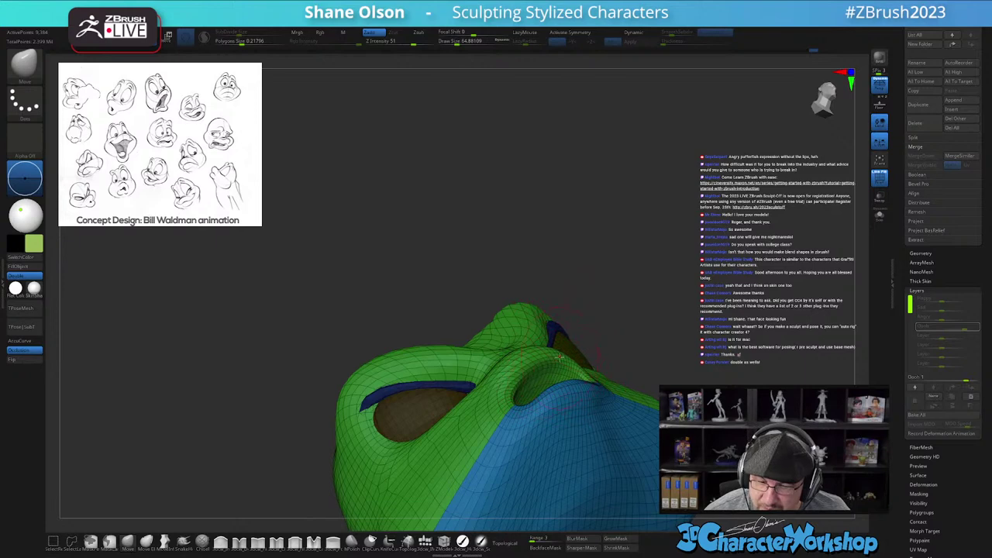
# Step: Refine the lower lip and mouth opening with the Move brush while checking the lips from several angles
pyautogui.moveTo(557, 364); pyautogui.dragTo(566, 375, button='right')
pyautogui.moveTo(528, 415); pyautogui.dragTo(525, 425)
pyautogui.moveTo(524, 425); pyautogui.dragTo(546, 459, button='right')
pyautogui.moveTo(451, 451); pyautogui.dragTo(556, 398)
pyautogui.moveTo(528, 405); pyautogui.dragTo(507, 455, button='right')
pyautogui.moveTo(483, 461); pyautogui.dragTo(520, 446)
pyautogui.moveTo(569, 412)
pyautogui.mouseDown(button='right')
pyautogui.moveTo(547, 361)
pyautogui.moveTo(536, 381)
pyautogui.mouseUp(button='right')
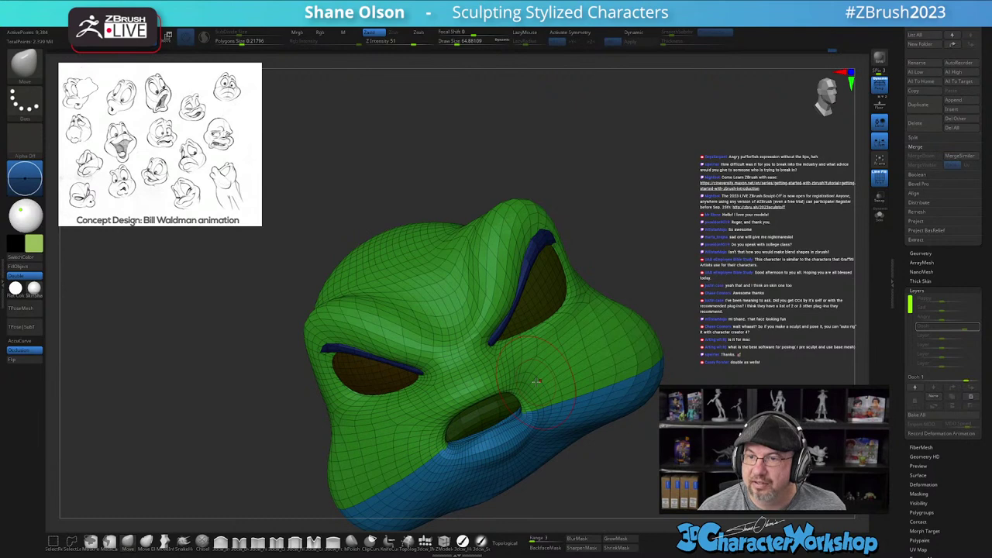
pyautogui.moveTo(488, 424); pyautogui.dragTo(486, 390, button='right')
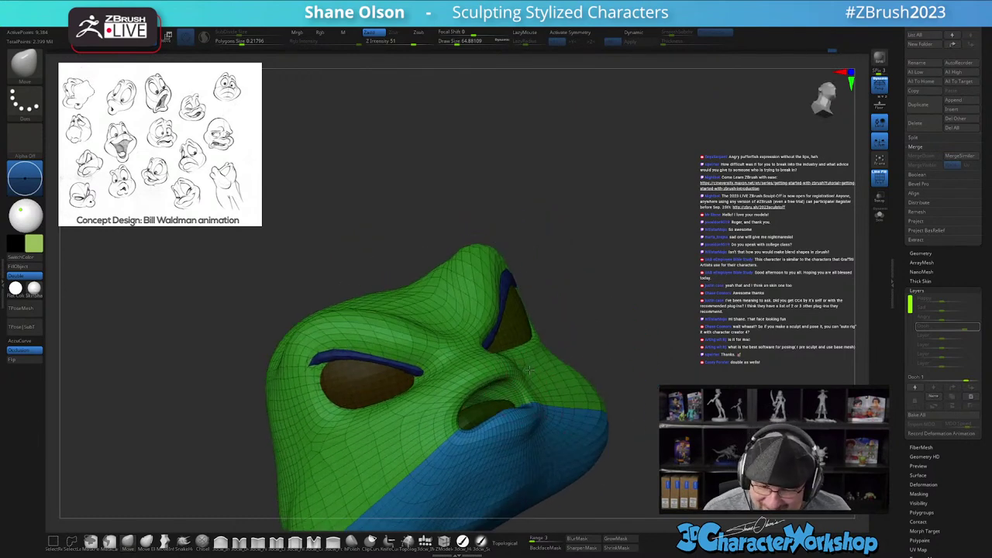
pyautogui.moveTo(510, 346); pyautogui.dragTo(594, 346, button='right')
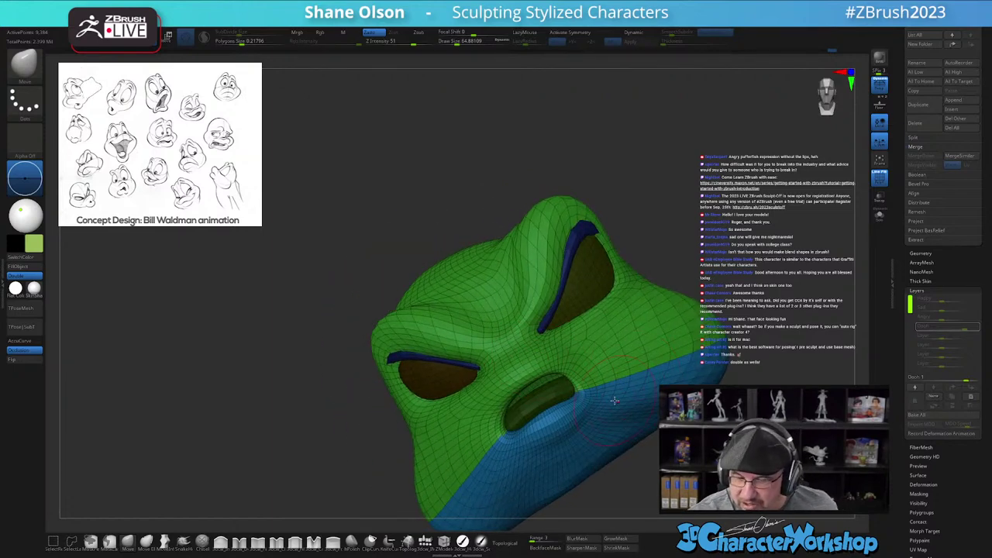
# Step: Reduce the Move brush to about 63 and nudge the mouth corner into shape
pyautogui.moveTo(733, 211); pyautogui.dragTo(698, 285)
pyautogui.moveTo(697, 286)
pyautogui.mouseDown(button='right')
pyautogui.moveTo(678, 358)
pyautogui.moveTo(667, 347)
pyautogui.mouseUp(button='right')
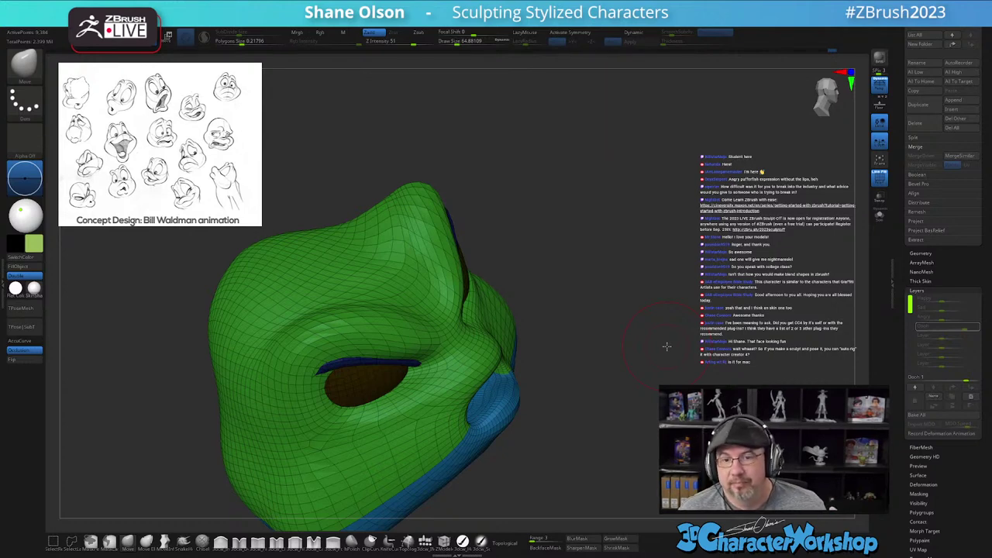
pyautogui.moveTo(667, 346); pyautogui.dragTo(559, 423)
pyautogui.moveTo(668, 446); pyautogui.dragTo(571, 433)
pyautogui.moveTo(570, 433)
pyautogui.mouseDown(button='right')
pyautogui.moveTo(564, 343)
pyautogui.moveTo(562, 390)
pyautogui.moveTo(541, 363)
pyautogui.moveTo(560, 341)
pyautogui.mouseUp(button='right')
pyautogui.press('s')
pyautogui.click(531, 362)
pyautogui.moveTo(535, 364); pyautogui.dragTo(529, 357)
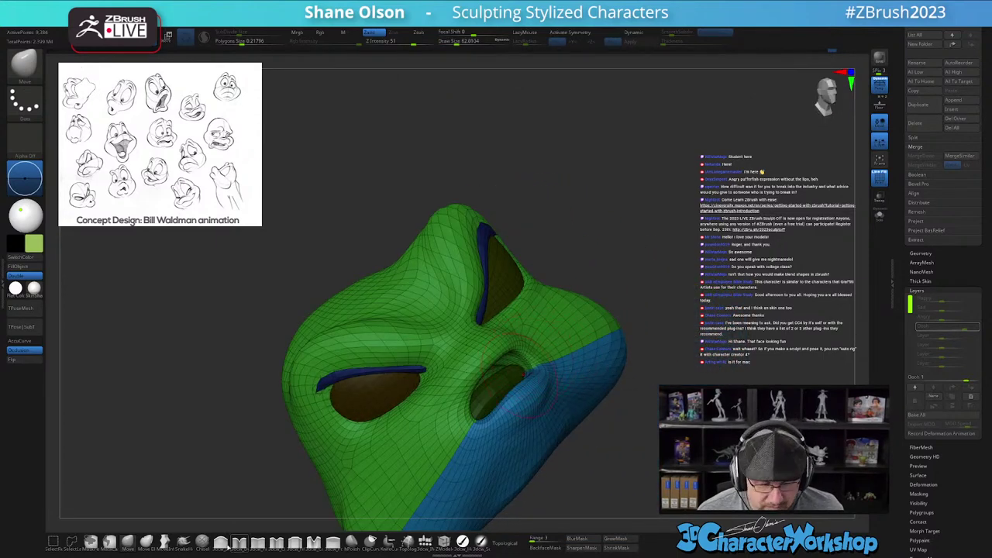
# Step: Inflate the lower lip beside the mouth corner with the Inflate brush, checking its volume from both sides
pyautogui.press('4')
pyautogui.moveTo(541, 346); pyautogui.dragTo(532, 359, button='right')
pyautogui.moveTo(522, 369); pyautogui.dragTo(529, 383)
pyautogui.moveTo(530, 377); pyautogui.dragTo(497, 428, button='right')
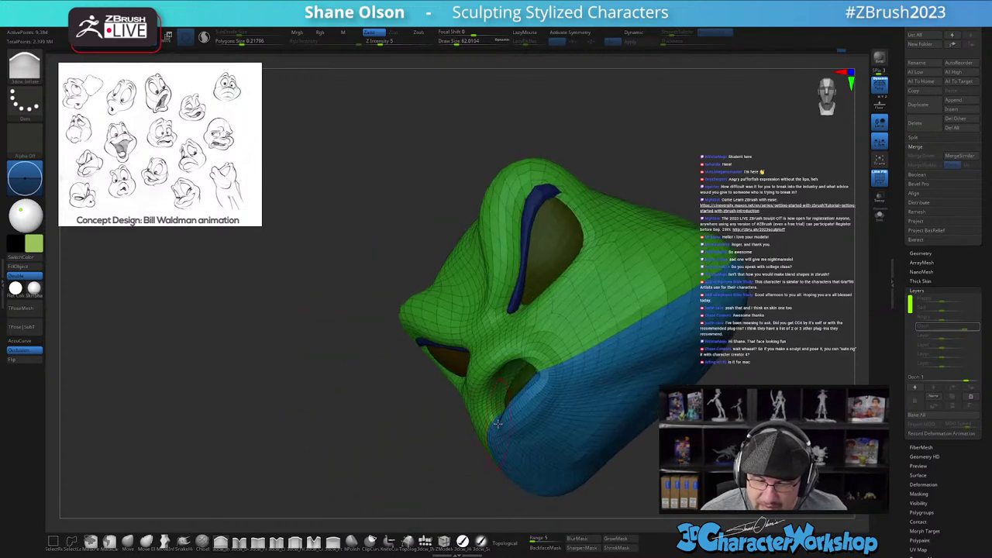
pyautogui.moveTo(502, 372); pyautogui.dragTo(527, 394, button='right')
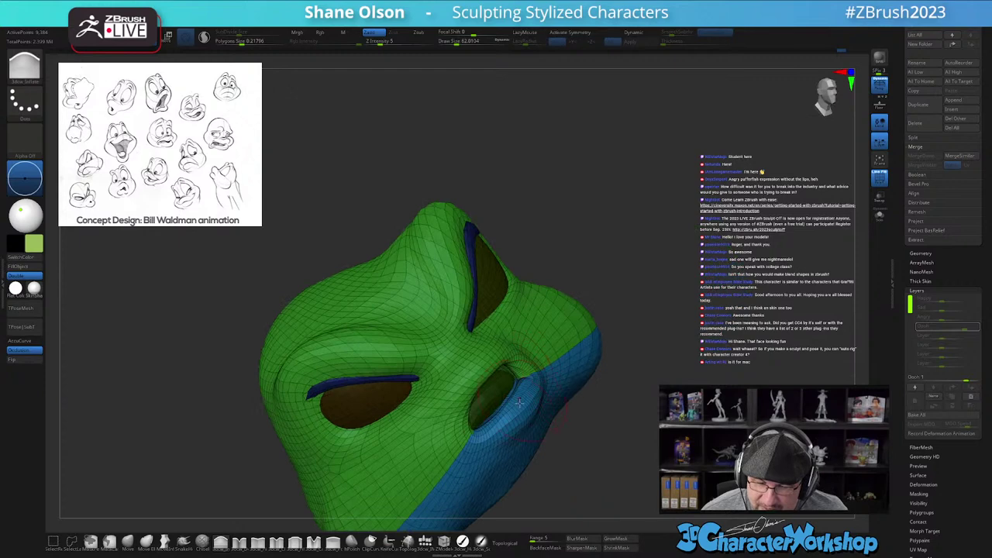
pyautogui.keyDown('alt'); pyautogui.moveTo(250, 495); pyautogui.dragTo(253, 449); pyautogui.keyUp('alt')
pyautogui.moveTo(517, 405); pyautogui.dragTo(548, 382, button='right')
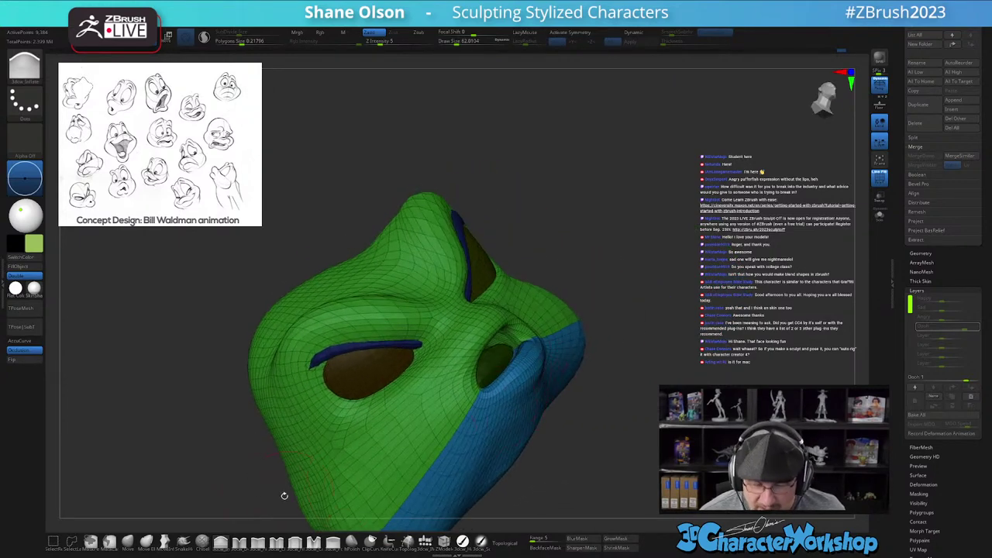
pyautogui.keyDown('alt'); pyautogui.moveTo(518, 425); pyautogui.dragTo(587, 410, button='right'); pyautogui.keyUp('alt')
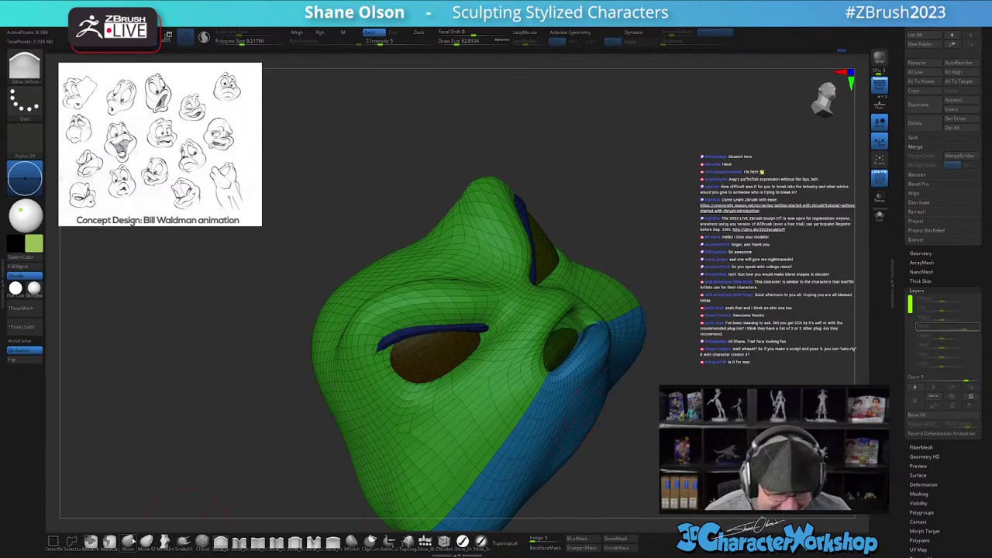
# Step: Resize the Move brush and reshape the lower lip and mouth corner in three-quarter views
pyautogui.click(127, 545)
pyautogui.moveTo(524, 389); pyautogui.dragTo(522, 394, button='right')
pyautogui.press('s')
pyautogui.moveTo(510, 390); pyautogui.dragTo(532, 389)
pyautogui.moveTo(555, 364); pyautogui.dragTo(575, 350, button='right')
pyautogui.moveTo(555, 370)
pyautogui.mouseDown()
pyautogui.moveTo(567, 373)
pyautogui.moveTo(566, 360)
pyautogui.mouseUp()
pyautogui.moveTo(566, 360); pyautogui.dragTo(542, 379, button='right')
pyautogui.moveTo(544, 343); pyautogui.dragTo(554, 360)
pyautogui.moveTo(553, 360)
pyautogui.mouseDown(button='right')
pyautogui.moveTo(522, 290)
pyautogui.moveTo(526, 323)
pyautogui.mouseUp(button='right')
# Step: Reduce the Move brush to about 49 and adjust the inner side of the lower lip with the head upside down
pyautogui.press('s')
pyautogui.moveTo(526, 324); pyautogui.dragTo(512, 291)
pyautogui.moveTo(512, 291); pyautogui.dragTo(565, 277, button='right')
pyautogui.moveTo(551, 287); pyautogui.dragTo(572, 293)
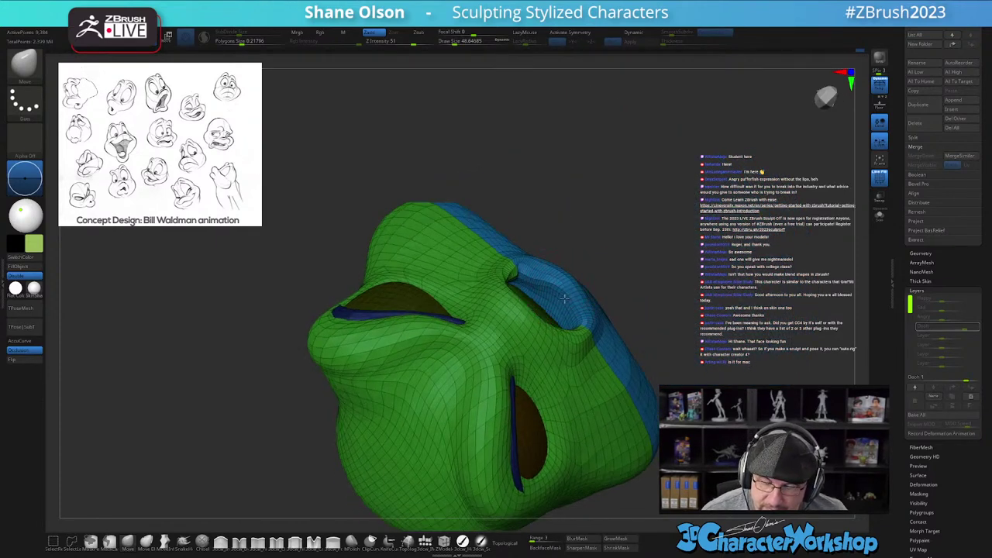
# Step: Enlarge the Move brush to about 51, adjust the lower lip's outer edge and smooth it
pyautogui.moveTo(571, 293); pyautogui.dragTo(586, 331, button='right')
pyautogui.press('s')
pyautogui.moveTo(586, 332)
pyautogui.mouseDown()
pyautogui.moveTo(572, 360)
pyautogui.moveTo(572, 348)
pyautogui.mouseUp()
pyautogui.press('s')
pyautogui.moveTo(604, 306)
pyautogui.mouseDown(button='right')
pyautogui.moveTo(600, 327)
pyautogui.moveTo(614, 320)
pyautogui.moveTo(622, 343)
pyautogui.mouseUp(button='right')
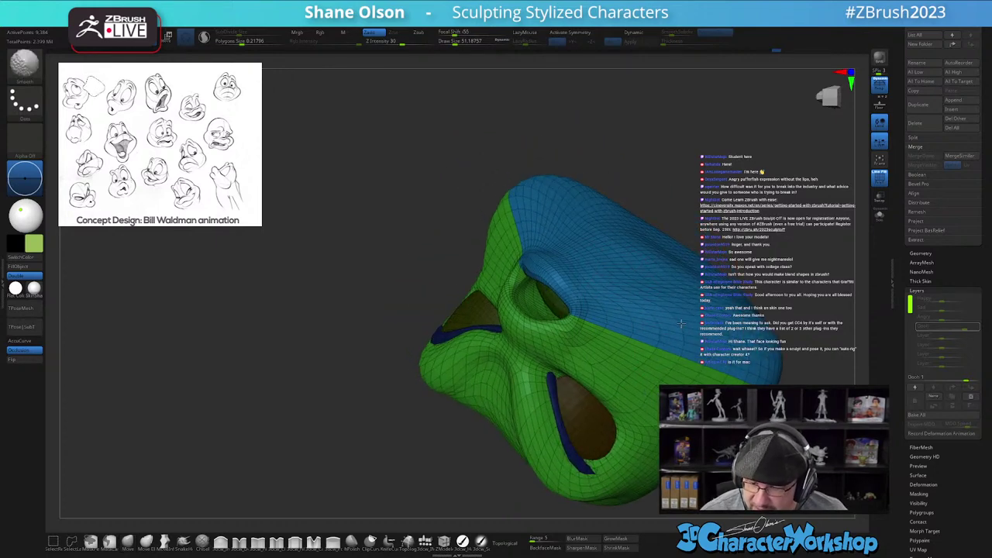
pyautogui.moveTo(629, 274); pyautogui.dragTo(665, 293, button='right')
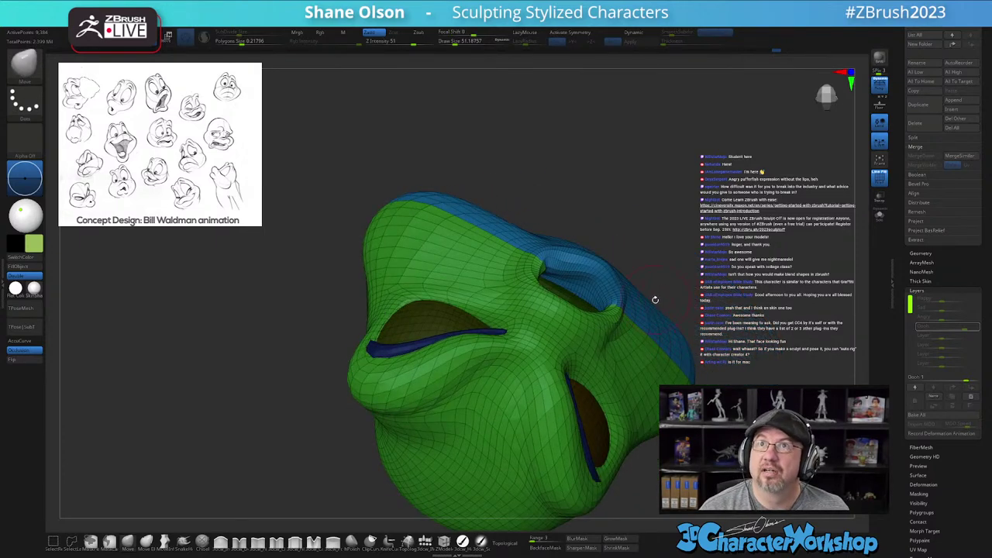
pyautogui.moveTo(645, 313); pyautogui.dragTo(655, 285, button='right')
pyautogui.moveTo(602, 248); pyautogui.dragTo(600, 243)
pyautogui.moveTo(634, 267); pyautogui.dragTo(610, 262, button='right')
pyautogui.moveTo(613, 247)
pyautogui.keyDown('shift'); pyautogui.mouseDown()
pyautogui.moveTo(628, 258)
pyautogui.moveTo(632, 243)
pyautogui.mouseUp(); pyautogui.keyUp('shift')
pyautogui.moveTo(631, 247)
pyautogui.mouseDown(button='right')
pyautogui.moveTo(581, 268)
pyautogui.moveTo(585, 324)
pyautogui.moveTo(576, 332)
pyautogui.moveTo(572, 311)
pyautogui.moveTo(567, 334)
pyautogui.moveTo(534, 331)
pyautogui.mouseUp(button='right')
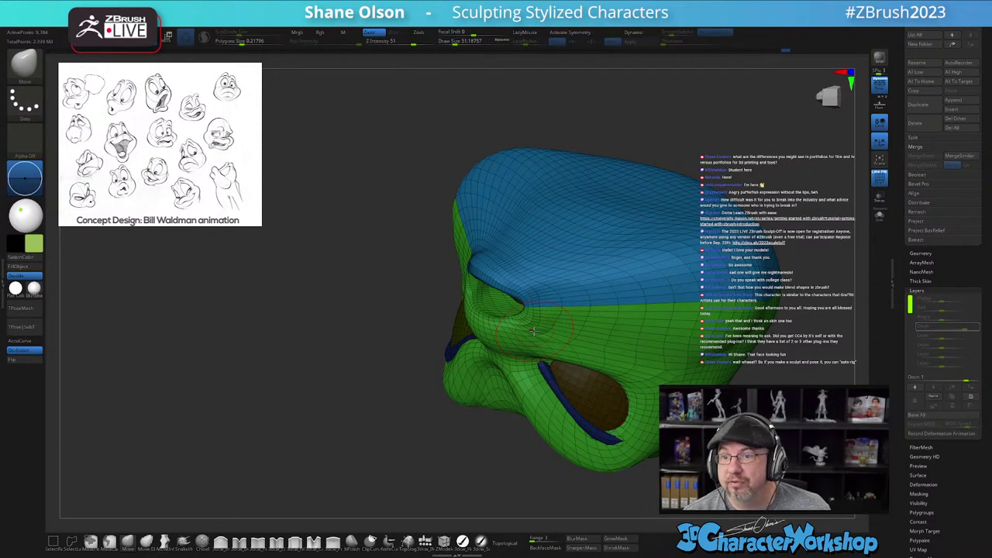
# Step: Reduce the Move brush to about 27 and adjust the inner lip surface just inside the mouth
pyautogui.press('d')
pyautogui.moveTo(494, 305); pyautogui.dragTo(497, 339, button='right')
pyautogui.press('s')
pyautogui.moveTo(498, 321); pyautogui.dragTo(495, 317)
pyautogui.moveTo(494, 313); pyautogui.dragTo(491, 308, button='right')
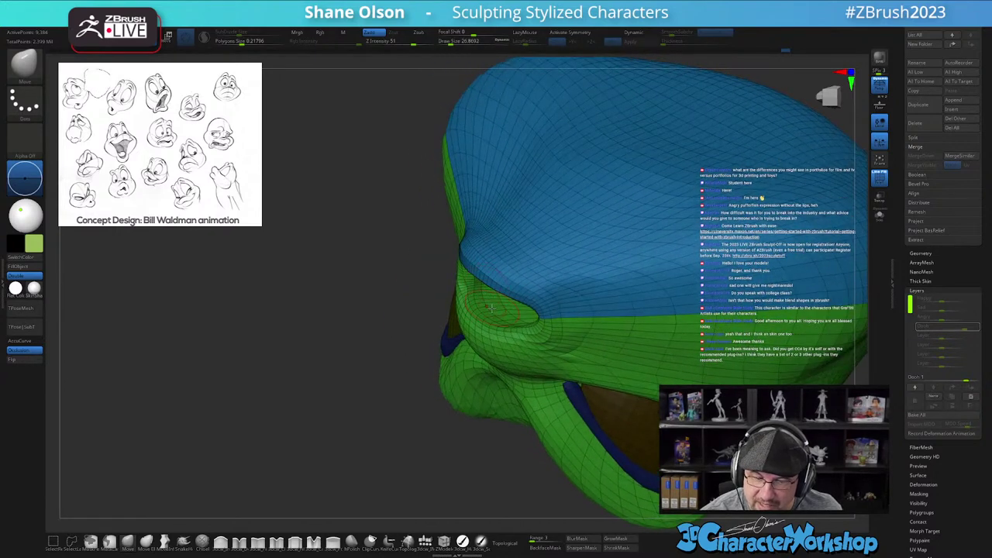
pyautogui.moveTo(493, 310); pyautogui.dragTo(483, 304)
pyautogui.moveTo(490, 311); pyautogui.dragTo(498, 321, button='right')
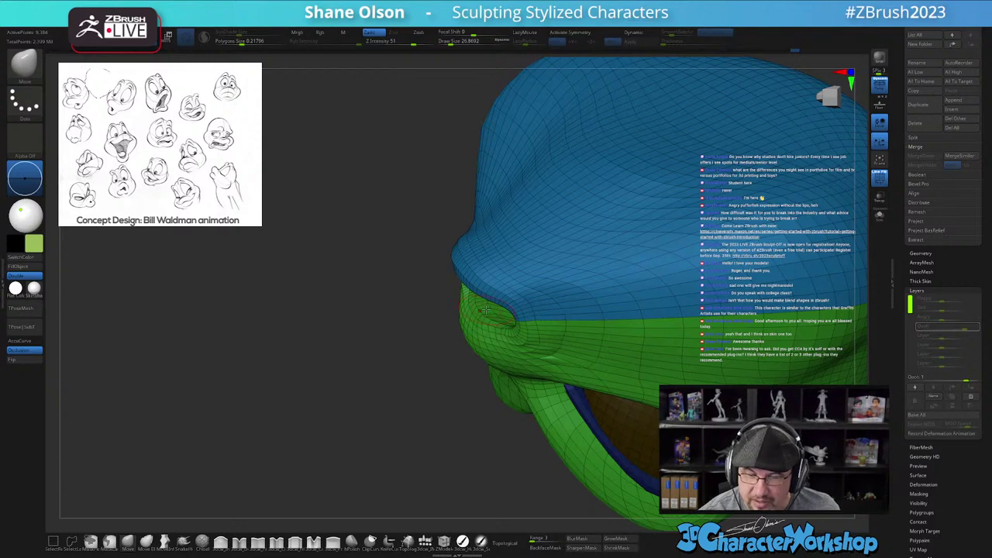
pyautogui.moveTo(497, 300); pyautogui.dragTo(487, 312, button='right')
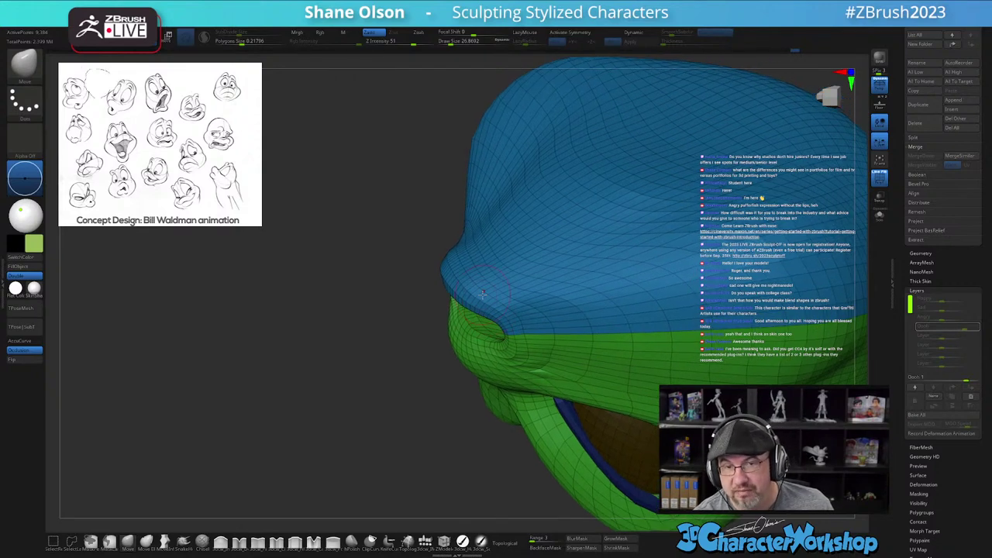
# Step: Enlarge the Move brush to about 46 and reshape the mouth corner and the lower lip's profile
pyautogui.moveTo(555, 341); pyautogui.dragTo(609, 314, button='right')
pyautogui.press('s')
pyautogui.moveTo(554, 351)
pyautogui.mouseDown()
pyautogui.moveTo(530, 342)
pyautogui.moveTo(546, 357)
pyautogui.mouseUp()
pyautogui.moveTo(547, 347); pyautogui.dragTo(561, 288, button='right')
pyautogui.moveTo(532, 336); pyautogui.dragTo(533, 317)
pyautogui.moveTo(512, 334)
pyautogui.mouseDown(button='right')
pyautogui.moveTo(489, 361)
pyautogui.moveTo(511, 369)
pyautogui.moveTo(493, 363)
pyautogui.moveTo(532, 334)
pyautogui.moveTo(521, 310)
pyautogui.mouseUp(button='right')
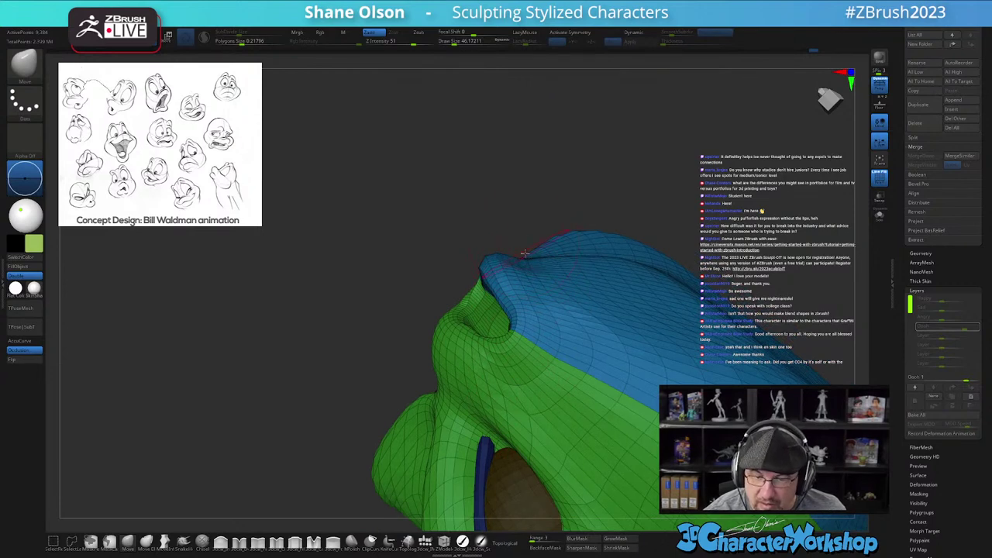
pyautogui.moveTo(528, 241); pyautogui.dragTo(517, 323, button='right')
pyautogui.moveTo(527, 261); pyautogui.dragTo(518, 290, button='right')
pyautogui.moveTo(509, 317); pyautogui.dragTo(507, 297, button='right')
pyautogui.moveTo(479, 352); pyautogui.dragTo(433, 329, button='right')
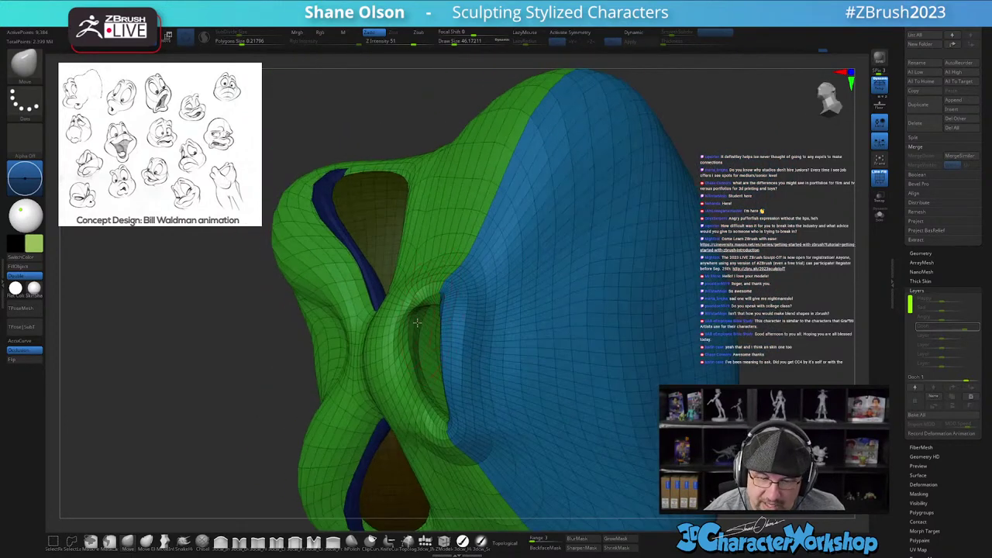
# Step: Smooth the inside of the upper lip and pull the lower lip edge at both mouth corners
pyautogui.keyDown('shift'); pyautogui.moveTo(424, 314); pyautogui.dragTo(408, 328); pyautogui.keyUp('shift')
pyautogui.moveTo(408, 319)
pyautogui.mouseDown(button='right')
pyautogui.moveTo(435, 303)
pyautogui.moveTo(458, 308)
pyautogui.mouseUp(button='right')
pyautogui.moveTo(449, 301); pyautogui.dragTo(455, 290)
pyautogui.moveTo(456, 296); pyautogui.dragTo(465, 341, button='right')
pyautogui.moveTo(468, 421); pyautogui.dragTo(465, 408)
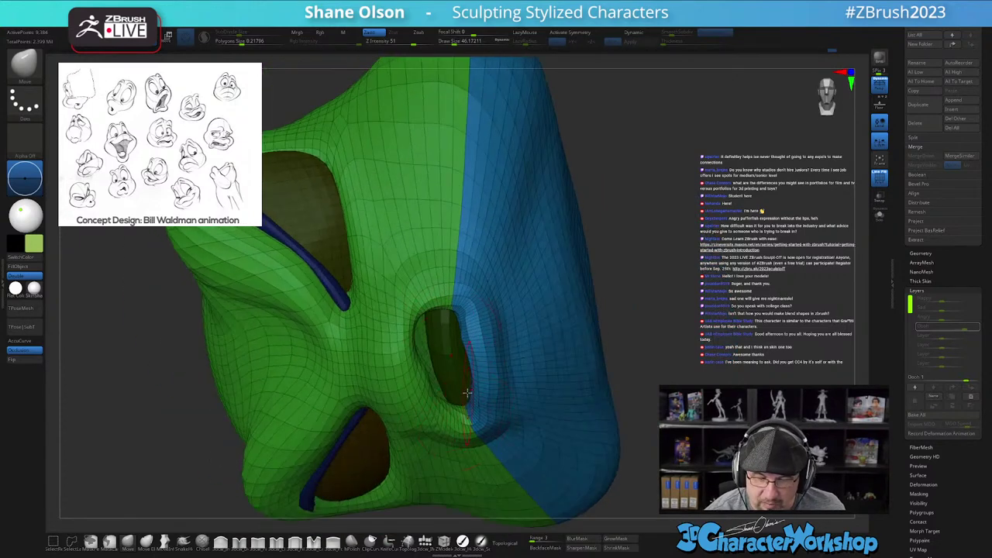
# Step: Enlarge the Move brush to about 59, tuck in the mouth corner and smooth the lips around it
pyautogui.moveTo(467, 393); pyautogui.dragTo(464, 407, button='right')
pyautogui.press('s')
pyautogui.moveTo(465, 408); pyautogui.dragTo(453, 395)
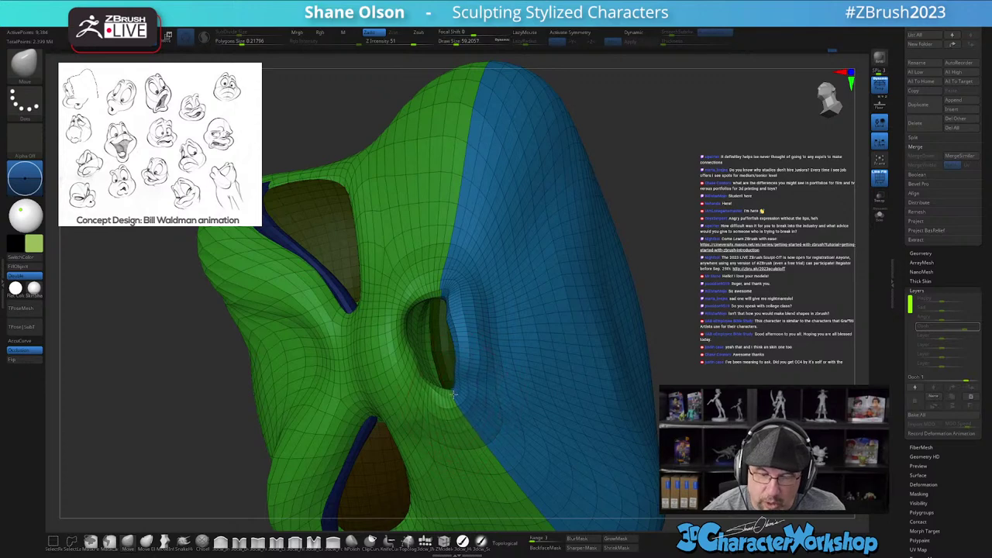
pyautogui.moveTo(456, 397); pyautogui.dragTo(456, 304, button='right')
pyautogui.keyDown('shift'); pyautogui.moveTo(455, 303); pyautogui.dragTo(442, 301); pyautogui.keyUp('shift')
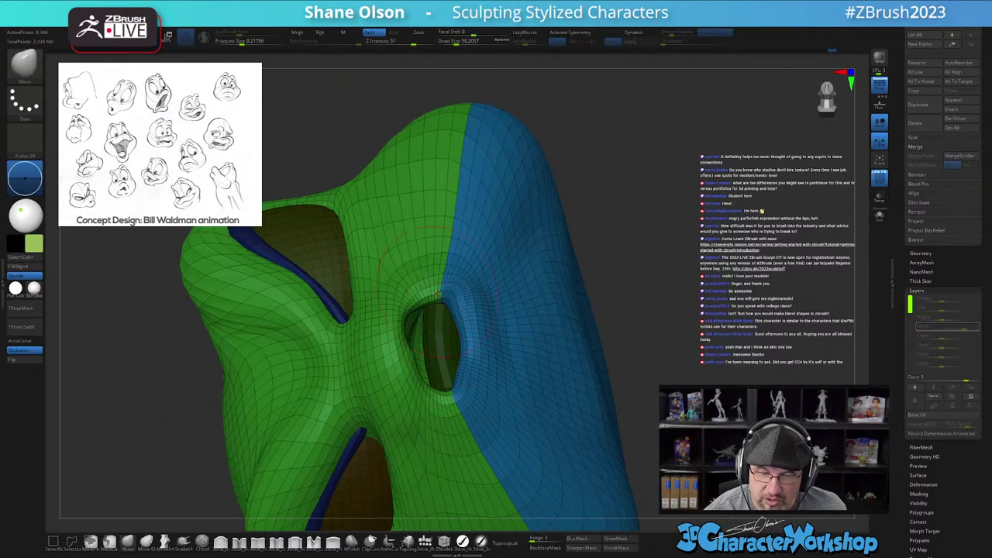
pyautogui.moveTo(438, 293); pyautogui.dragTo(409, 328, button='right')
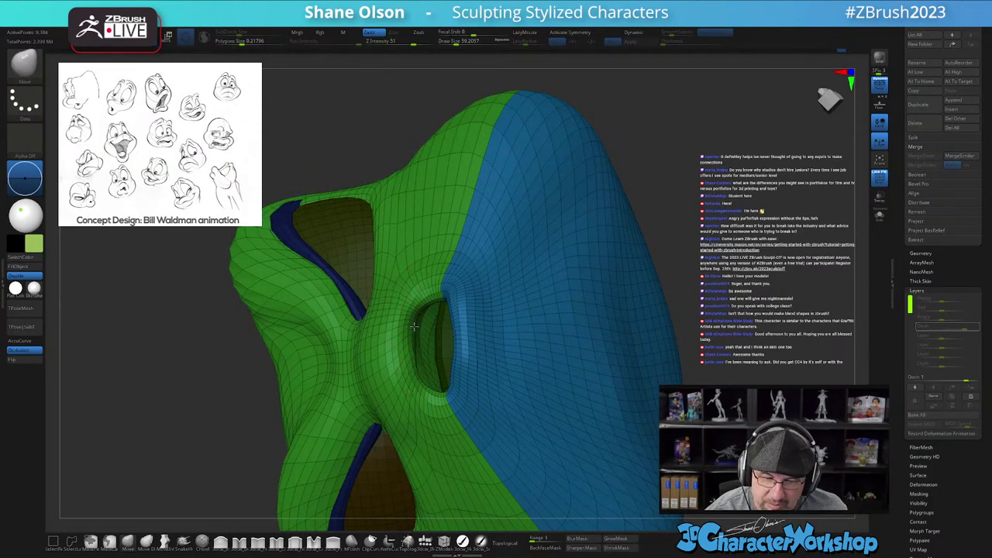
pyautogui.moveTo(461, 290)
pyautogui.mouseDown(button='right')
pyautogui.moveTo(448, 297)
pyautogui.moveTo(465, 296)
pyautogui.mouseUp(button='right')
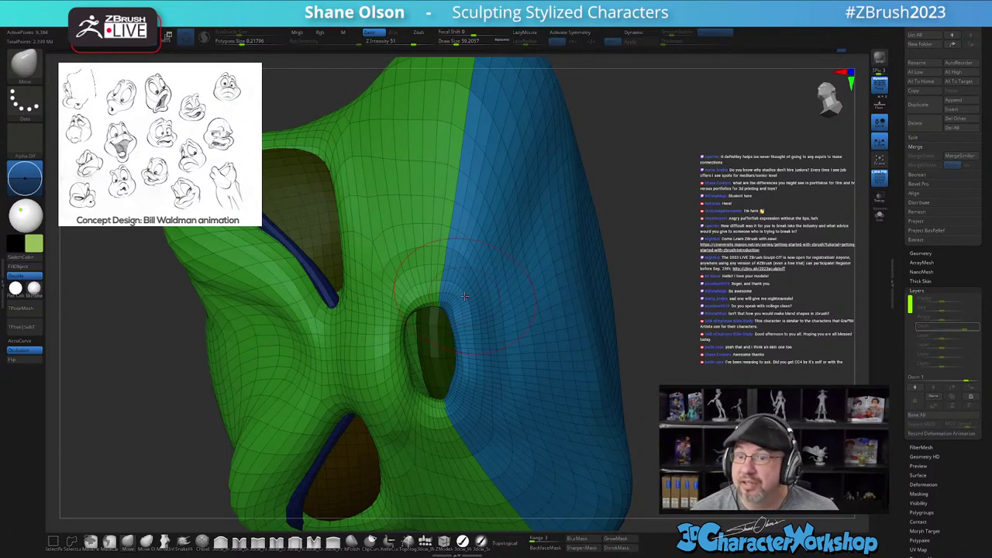
# Step: Move both mouth corners inward to round the opening, smooth the lower lip and adjust the upper lip
pyautogui.moveTo(443, 301); pyautogui.dragTo(442, 312)
pyautogui.moveTo(443, 413); pyautogui.dragTo(451, 374)
pyautogui.keyDown('shift'); pyautogui.moveTo(456, 334); pyautogui.dragTo(458, 344); pyautogui.keyUp('shift')
pyautogui.moveTo(456, 326); pyautogui.dragTo(443, 323, button='right')
pyautogui.moveTo(447, 323); pyautogui.dragTo(427, 337)
pyautogui.moveTo(442, 331)
pyautogui.mouseDown(button='right')
pyautogui.moveTo(437, 346)
pyautogui.moveTo(452, 373)
pyautogui.mouseUp(button='right')
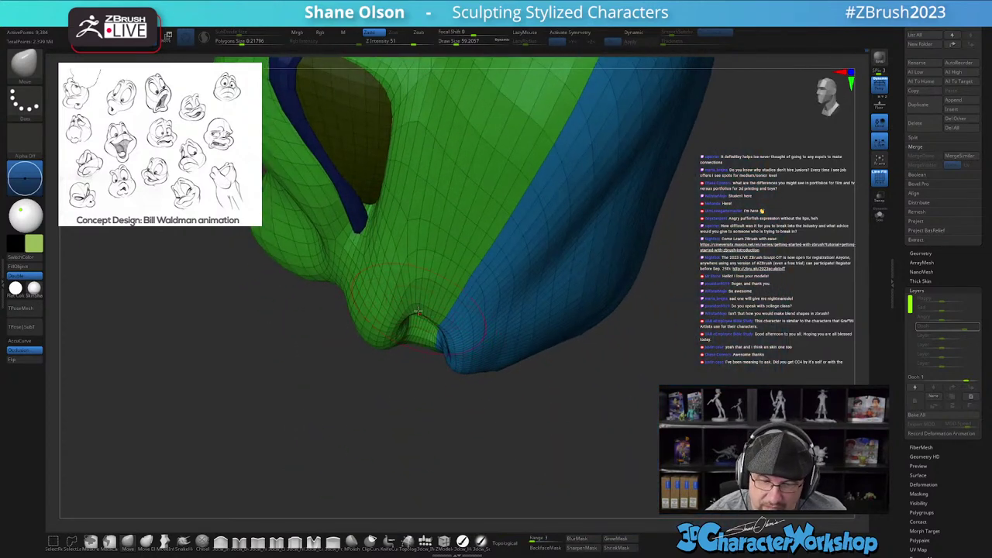
# Step: Try pulling the lip outward and smoothing the upper lip, and undo the last two changes
pyautogui.moveTo(448, 321); pyautogui.dragTo(443, 365, button='right')
pyautogui.moveTo(431, 374)
pyautogui.mouseDown()
pyautogui.moveTo(442, 364)
pyautogui.moveTo(415, 389)
pyautogui.mouseUp()
pyautogui.moveTo(439, 371); pyautogui.dragTo(407, 342, button='right')
pyautogui.keyDown('shift'); pyautogui.moveTo(403, 333); pyautogui.dragTo(411, 358); pyautogui.keyUp('shift')
pyautogui.hotkey('ctrl', 'z')
pyautogui.hotkey('ctrl', 'z')
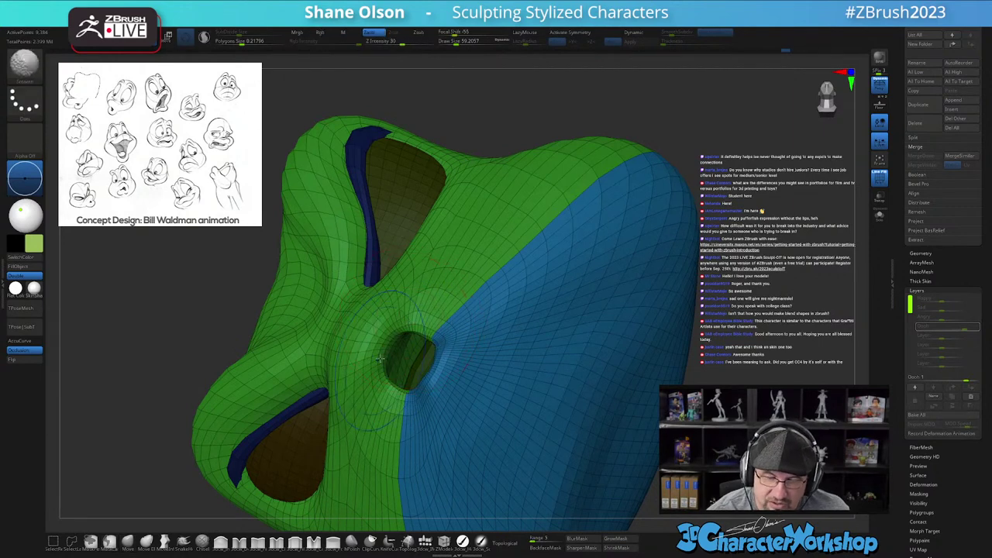
# Step: Adjust the lower lip edge with the Move brush to even out the round opening and smooth its corner
pyautogui.moveTo(394, 333)
pyautogui.mouseDown(button='right')
pyautogui.moveTo(418, 311)
pyautogui.moveTo(425, 343)
pyautogui.mouseUp(button='right')
pyautogui.moveTo(435, 353); pyautogui.dragTo(443, 359)
pyautogui.moveTo(446, 361); pyautogui.dragTo(461, 336, button='right')
pyautogui.moveTo(459, 350)
pyautogui.mouseDown()
pyautogui.moveTo(446, 361)
pyautogui.moveTo(459, 354)
pyautogui.mouseUp()
pyautogui.moveTo(459, 355)
pyautogui.mouseDown(button='right')
pyautogui.moveTo(453, 345)
pyautogui.moveTo(461, 352)
pyautogui.mouseUp(button='right')
pyautogui.moveTo(449, 353); pyautogui.dragTo(442, 363)
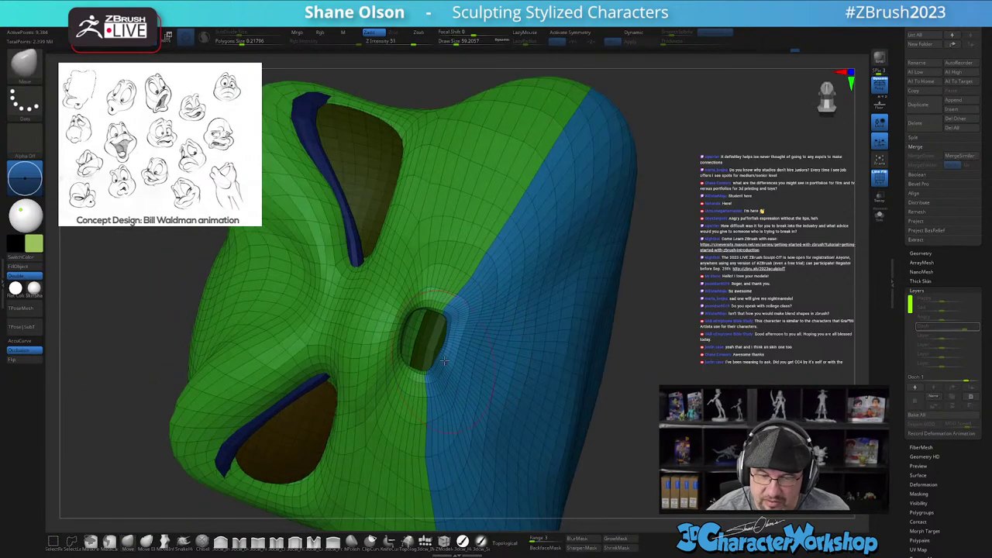
pyautogui.moveTo(462, 335); pyautogui.dragTo(431, 361, button='right')
pyautogui.keyDown('shift'); pyautogui.moveTo(425, 375); pyautogui.dragTo(441, 362); pyautogui.keyUp('shift')
pyautogui.moveTo(441, 362); pyautogui.dragTo(459, 363, button='right')
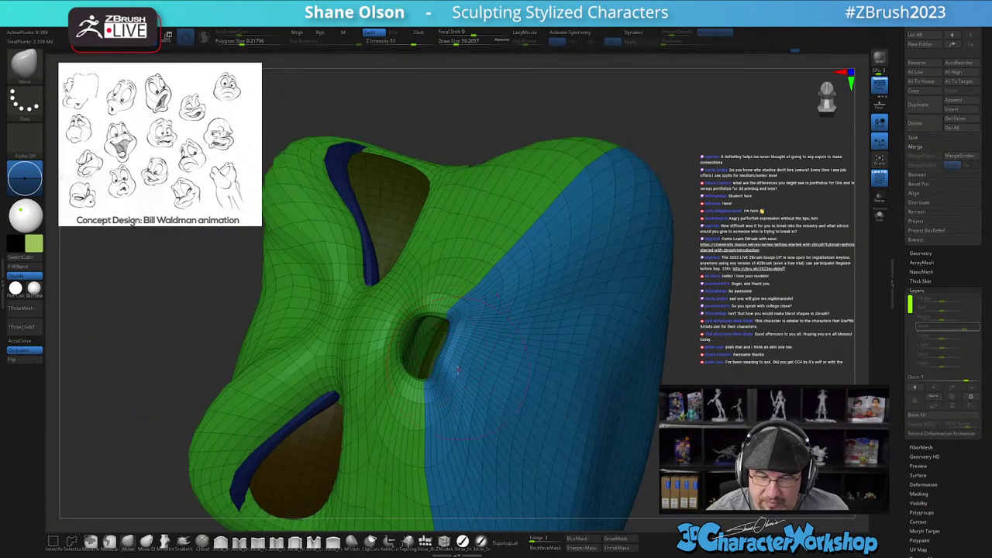
# Step: Inflate the upper and lower lip rims around the small round mouth with the Inflate brush
pyautogui.click(221, 543)
pyautogui.moveTo(429, 309); pyautogui.dragTo(405, 371)
pyautogui.moveTo(442, 307); pyautogui.dragTo(452, 331, button='right')
pyautogui.moveTo(453, 345)
pyautogui.mouseDown()
pyautogui.moveTo(434, 378)
pyautogui.moveTo(451, 352)
pyautogui.mouseUp()
pyautogui.keyDown('ctrl'); pyautogui.moveTo(652, 439); pyautogui.dragTo(647, 397, button='right'); pyautogui.keyUp('ctrl')
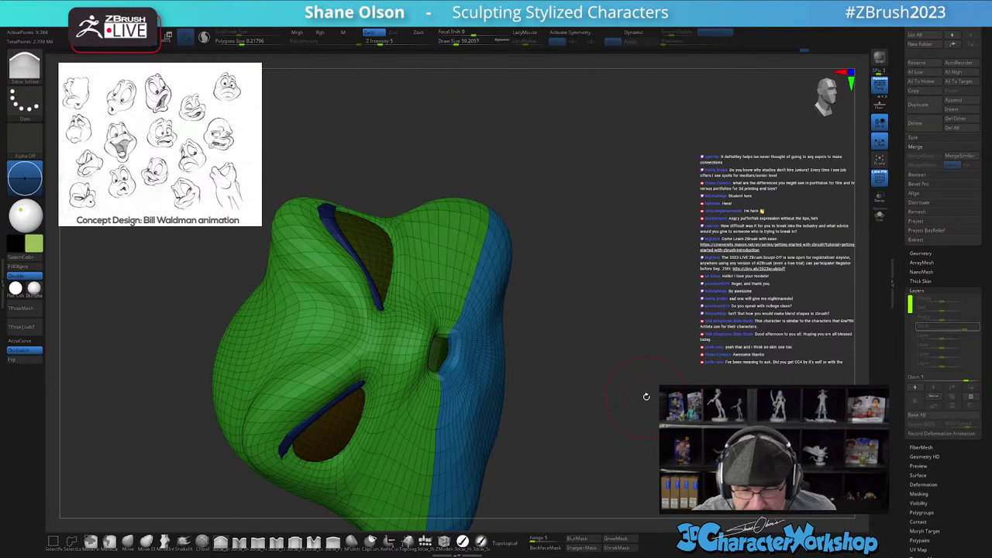
# Step: Carve a crease at the mouth corner and under the lower lip with the Detail brush at a draw size of about 46
pyautogui.moveTo(647, 347); pyautogui.dragTo(310, 365, button='right')
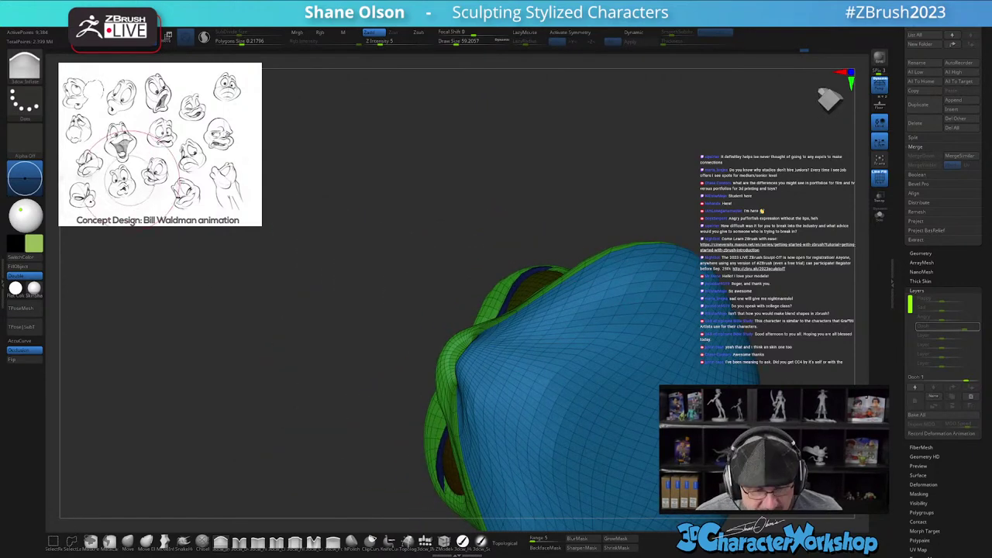
pyautogui.moveTo(525, 210); pyautogui.dragTo(409, 313, button='right')
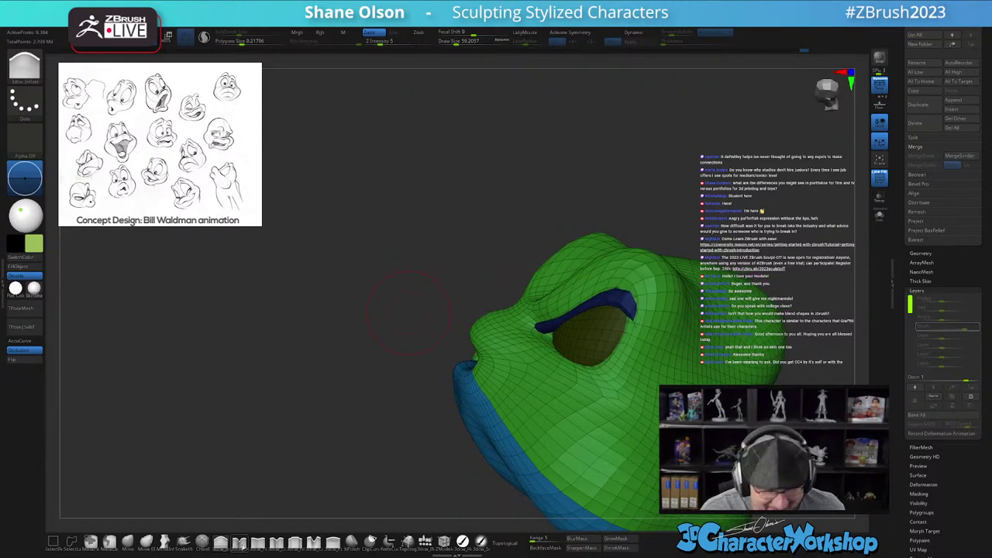
pyautogui.click(243, 546)
pyautogui.press('s')
pyautogui.moveTo(541, 331); pyautogui.dragTo(533, 331)
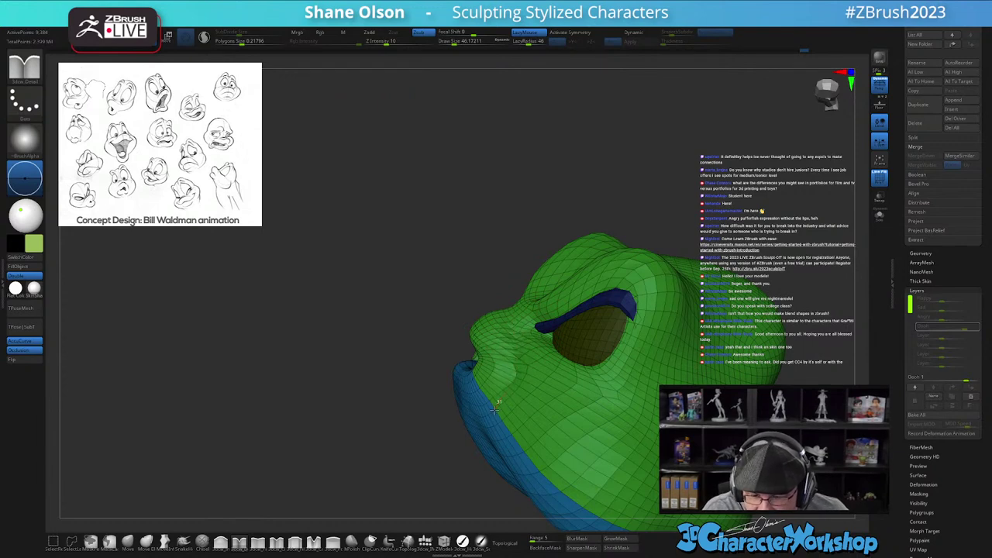
pyautogui.moveTo(495, 410); pyautogui.dragTo(515, 394, button='right')
pyautogui.moveTo(494, 404); pyautogui.dragTo(434, 433)
pyautogui.moveTo(524, 411)
pyautogui.mouseDown(button='right')
pyautogui.moveTo(475, 413)
pyautogui.moveTo(530, 404)
pyautogui.moveTo(586, 412)
pyautogui.mouseUp(button='right')
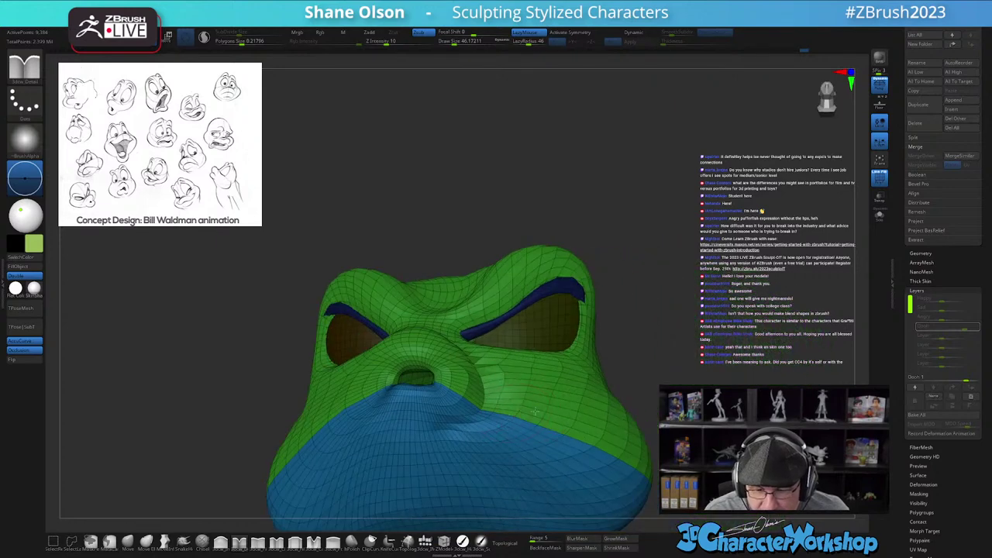
pyautogui.moveTo(477, 421); pyautogui.dragTo(373, 435)
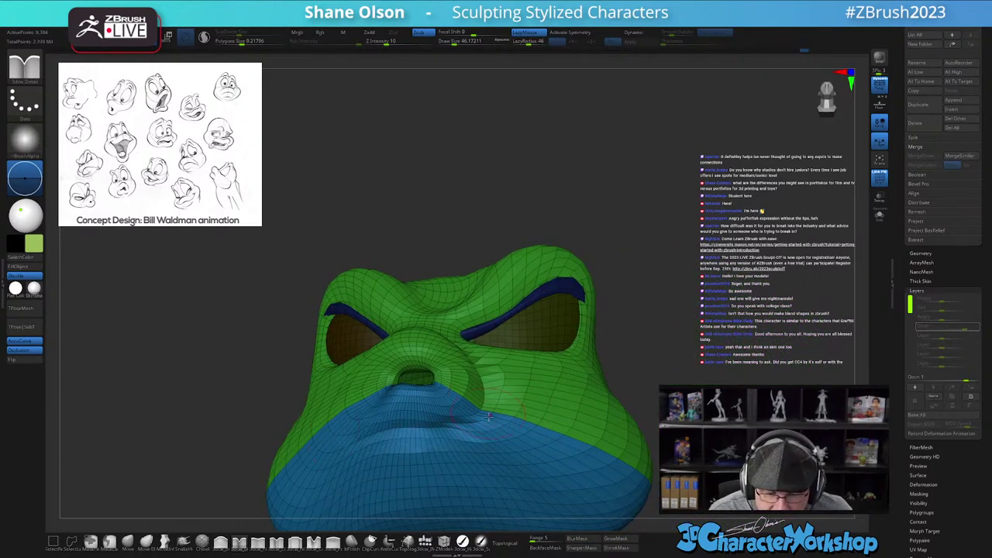
# Step: Deepen the fold beneath the lower lip and around the mouth corners with the Detail brush
pyautogui.moveTo(486, 410); pyautogui.dragTo(500, 422, button='right')
pyautogui.moveTo(405, 444); pyautogui.dragTo(390, 450)
pyautogui.moveTo(379, 444)
pyautogui.mouseDown(button='right')
pyautogui.moveTo(410, 405)
pyautogui.moveTo(356, 451)
pyautogui.moveTo(412, 421)
pyautogui.mouseUp(button='right')
pyautogui.moveTo(384, 341)
pyautogui.mouseDown()
pyautogui.moveTo(369, 430)
pyautogui.moveTo(391, 440)
pyautogui.mouseUp()
pyautogui.moveTo(515, 423); pyautogui.dragTo(423, 421, button='right')
pyautogui.moveTo(362, 421); pyautogui.dragTo(407, 459)
# Step: Smooth the folds around the small mouth and the adjoining cheek surface at the higher subdivision level
pyautogui.moveTo(552, 432)
pyautogui.mouseDown(button='right')
pyautogui.moveTo(524, 443)
pyautogui.moveTo(478, 421)
pyautogui.mouseUp(button='right')
pyautogui.moveTo(437, 438)
pyautogui.keyDown('shift'); pyautogui.mouseDown()
pyautogui.moveTo(423, 428)
pyautogui.moveTo(454, 424)
pyautogui.mouseUp(); pyautogui.keyUp('shift')
pyautogui.moveTo(535, 423); pyautogui.dragTo(474, 395, button='right')
pyautogui.keyDown('shift'); pyautogui.moveTo(471, 390); pyautogui.dragTo(479, 362); pyautogui.keyUp('shift')
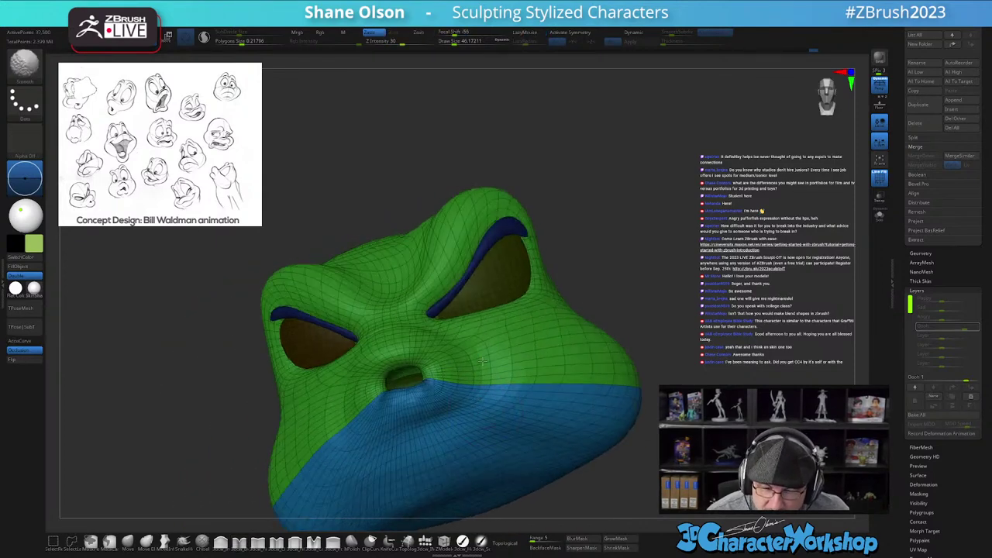
pyautogui.moveTo(477, 363); pyautogui.dragTo(448, 376, button='right')
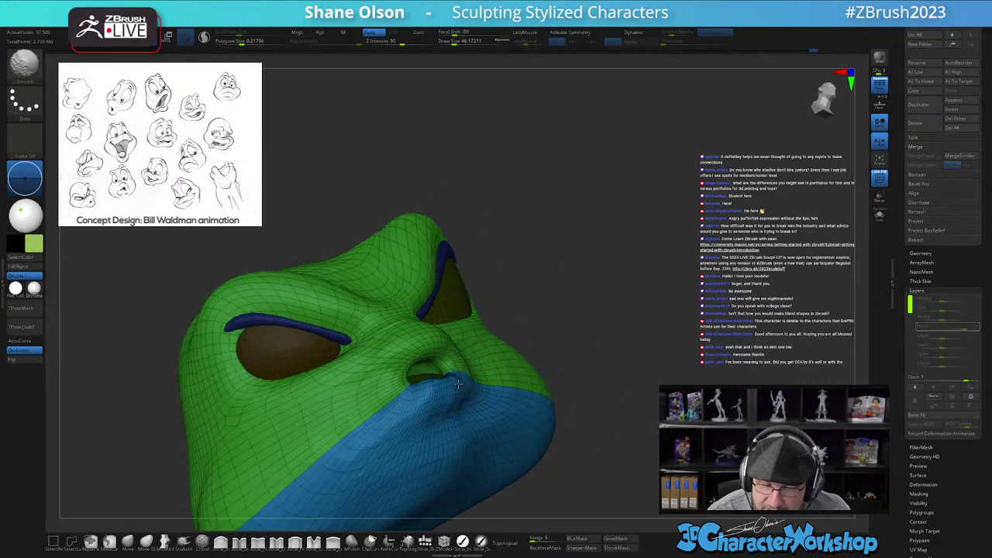
pyautogui.moveTo(445, 411)
pyautogui.mouseDown(button='right')
pyautogui.moveTo(521, 437)
pyautogui.moveTo(519, 413)
pyautogui.moveTo(558, 423)
pyautogui.moveTo(527, 411)
pyautogui.mouseUp(button='right')
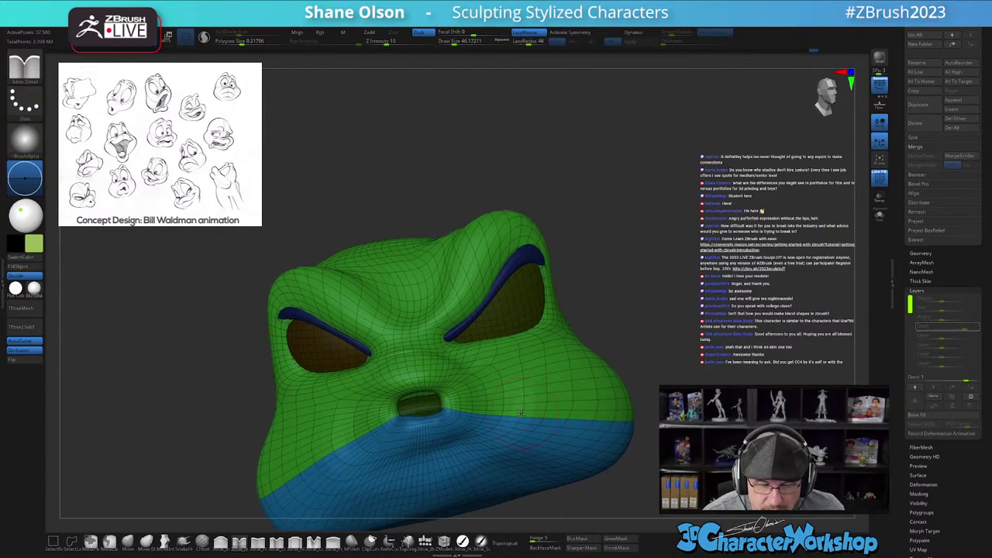
# Step: Puff up the lips around the opening with the Inflate brush at a draw size of about 101
pyautogui.click(221, 541)
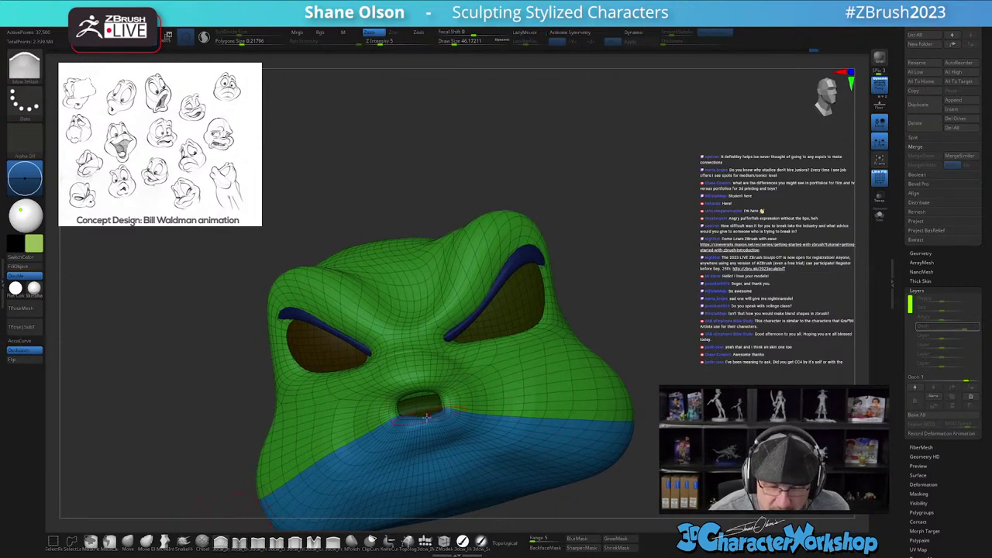
pyautogui.press('s')
pyautogui.moveTo(428, 440)
pyautogui.mouseDown()
pyautogui.moveTo(442, 405)
pyautogui.moveTo(422, 406)
pyautogui.mouseUp()
pyautogui.moveTo(469, 428); pyautogui.dragTo(570, 418, button='right')
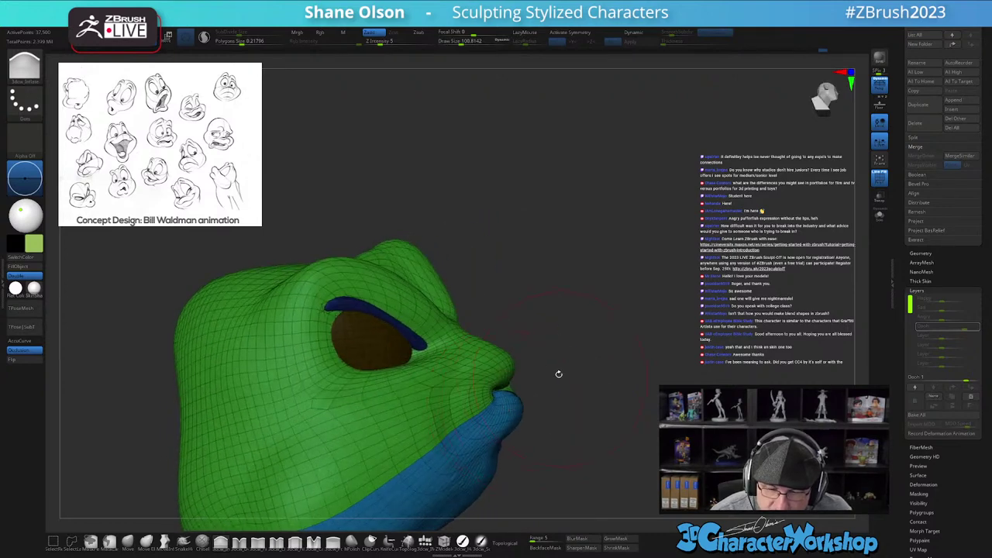
pyautogui.moveTo(535, 379); pyautogui.dragTo(558, 393, button='right')
# Step: Carve the crease between the puckered lips and the cheek with the Detail brush at a draw size of about 74
pyautogui.click(240, 543)
pyautogui.moveTo(577, 378)
pyautogui.mouseDown()
pyautogui.moveTo(591, 396)
pyautogui.moveTo(608, 354)
pyautogui.mouseUp()
pyautogui.moveTo(600, 382); pyautogui.dragTo(582, 404, button='right')
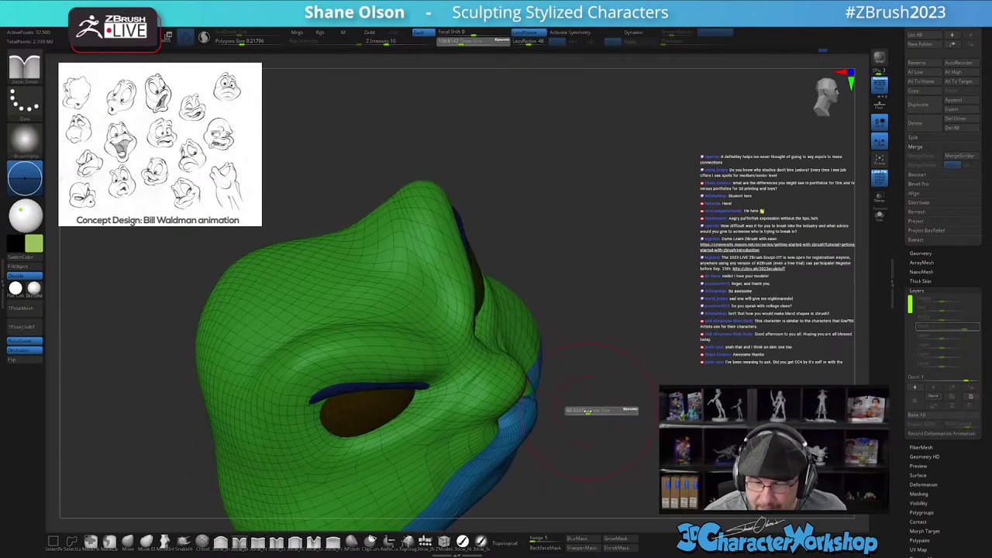
pyautogui.moveTo(475, 386); pyautogui.dragTo(454, 434)
pyautogui.moveTo(531, 387); pyautogui.dragTo(496, 390, button='right')
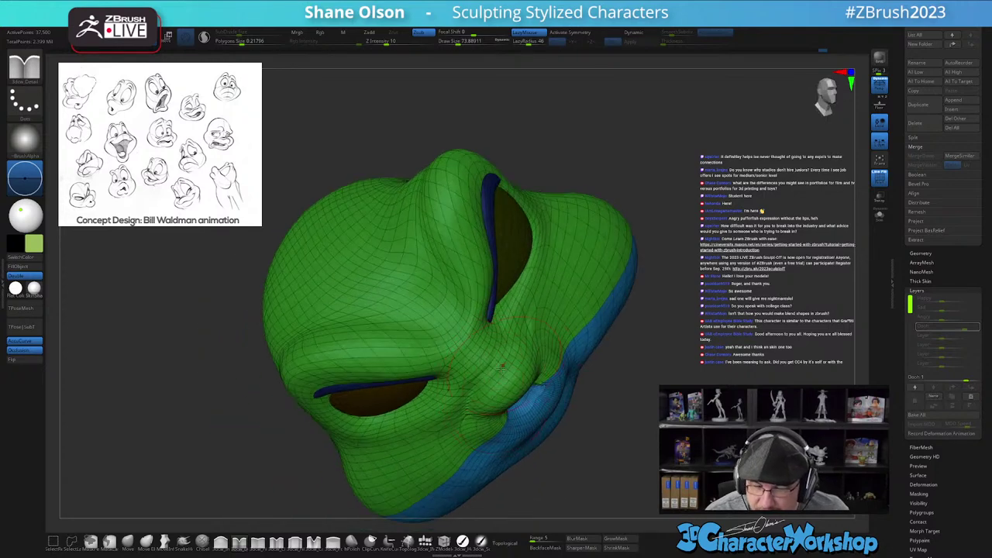
# Step: Smooth the cheek beside the lips, strengthen the crease behind the mouth corner and soften its edge
pyautogui.moveTo(541, 328)
pyautogui.mouseDown(button='right')
pyautogui.moveTo(508, 352)
pyautogui.moveTo(561, 344)
pyautogui.mouseUp(button='right')
pyautogui.keyDown('shift'); pyautogui.moveTo(559, 346); pyautogui.dragTo(552, 346); pyautogui.keyUp('shift')
pyautogui.moveTo(552, 338)
pyautogui.mouseDown(button='right')
pyautogui.moveTo(549, 313)
pyautogui.moveTo(532, 346)
pyautogui.moveTo(547, 349)
pyautogui.moveTo(506, 383)
pyautogui.mouseUp(button='right')
pyautogui.moveTo(489, 391); pyautogui.dragTo(495, 412)
pyautogui.moveTo(516, 411); pyautogui.dragTo(498, 402, button='right')
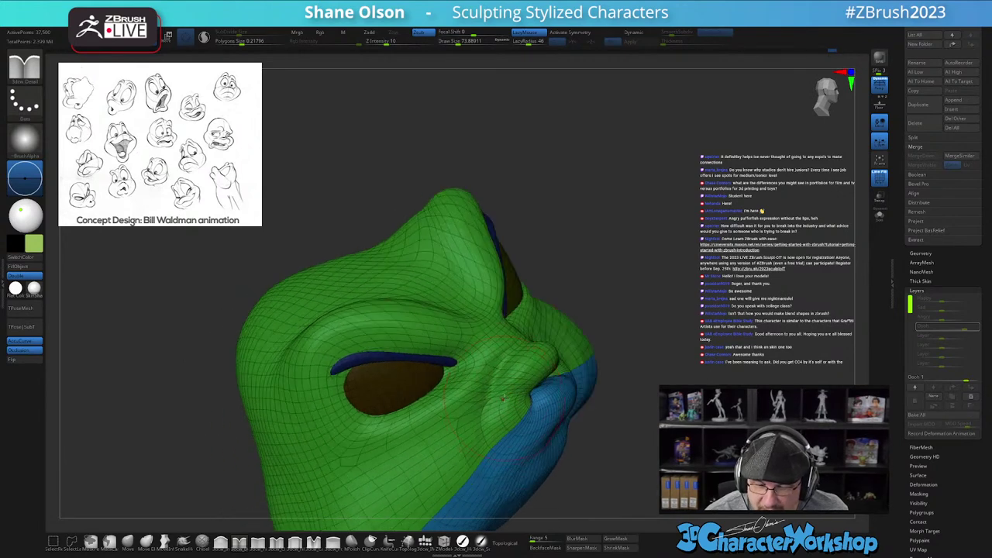
pyautogui.keyDown('shift'); pyautogui.moveTo(500, 398); pyautogui.dragTo(500, 396); pyautogui.keyUp('shift')
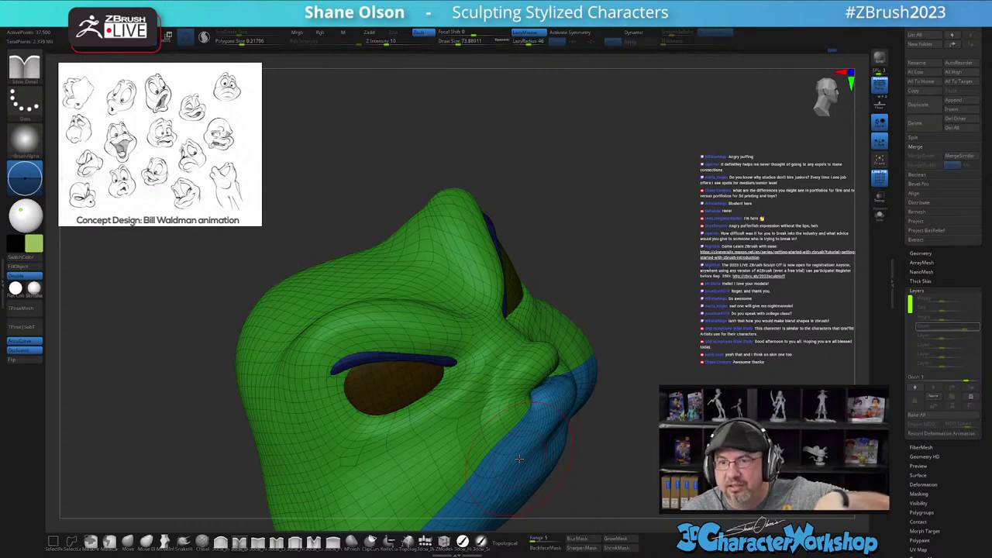
# Step: Refine the fold under the lower lip and smooth the mouth corner and surrounding cheek
pyautogui.moveTo(637, 428)
pyautogui.mouseDown()
pyautogui.moveTo(576, 435)
pyautogui.moveTo(608, 445)
pyautogui.moveTo(637, 423)
pyautogui.moveTo(637, 448)
pyautogui.moveTo(684, 426)
pyautogui.mouseUp()
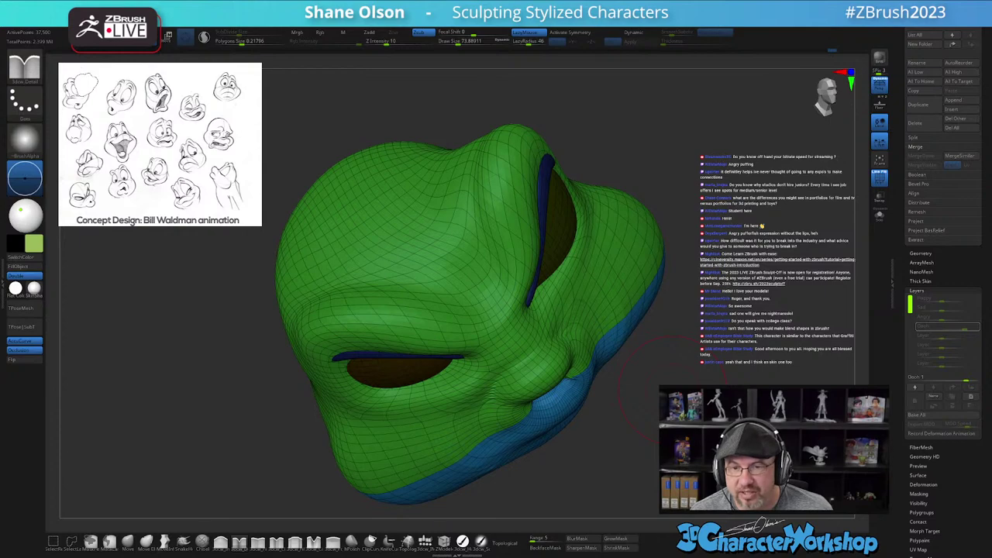
pyautogui.moveTo(612, 416)
pyautogui.mouseDown()
pyautogui.moveTo(630, 368)
pyautogui.moveTo(600, 409)
pyautogui.moveTo(546, 425)
pyautogui.moveTo(574, 398)
pyautogui.mouseUp()
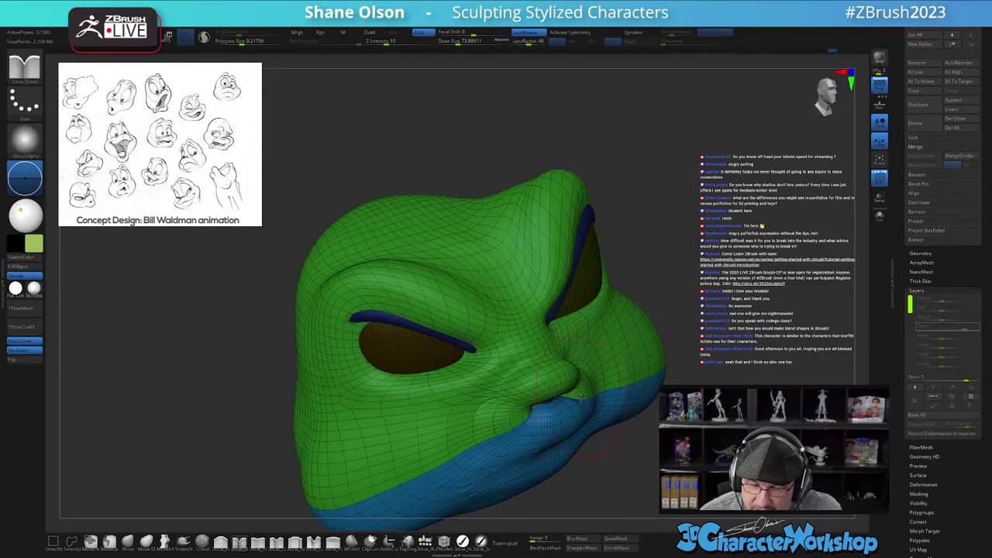
pyautogui.moveTo(613, 467); pyautogui.dragTo(585, 446)
pyautogui.moveTo(585, 399)
pyautogui.mouseDown(button='right')
pyautogui.moveTo(620, 402)
pyautogui.moveTo(565, 420)
pyautogui.moveTo(569, 405)
pyautogui.mouseUp(button='right')
pyautogui.keyDown('shift'); pyautogui.moveTo(571, 374); pyautogui.dragTo(595, 395); pyautogui.keyUp('shift')
pyautogui.moveTo(595, 396)
pyautogui.mouseDown(button='right')
pyautogui.moveTo(623, 365)
pyautogui.moveTo(653, 374)
pyautogui.mouseUp(button='right')
pyautogui.keyDown('shift'); pyautogui.moveTo(552, 423); pyautogui.dragTo(541, 417); pyautogui.keyUp('shift')
pyautogui.moveTo(535, 442); pyautogui.dragTo(565, 377, button='right')
# Step: Adjust the lip profile with the Move brush at a draw size of about 44 and smooth below the mouth
pyautogui.moveTo(499, 424)
pyautogui.mouseDown(button='right')
pyautogui.moveTo(458, 479)
pyautogui.moveTo(499, 458)
pyautogui.moveTo(481, 461)
pyautogui.mouseUp(button='right')
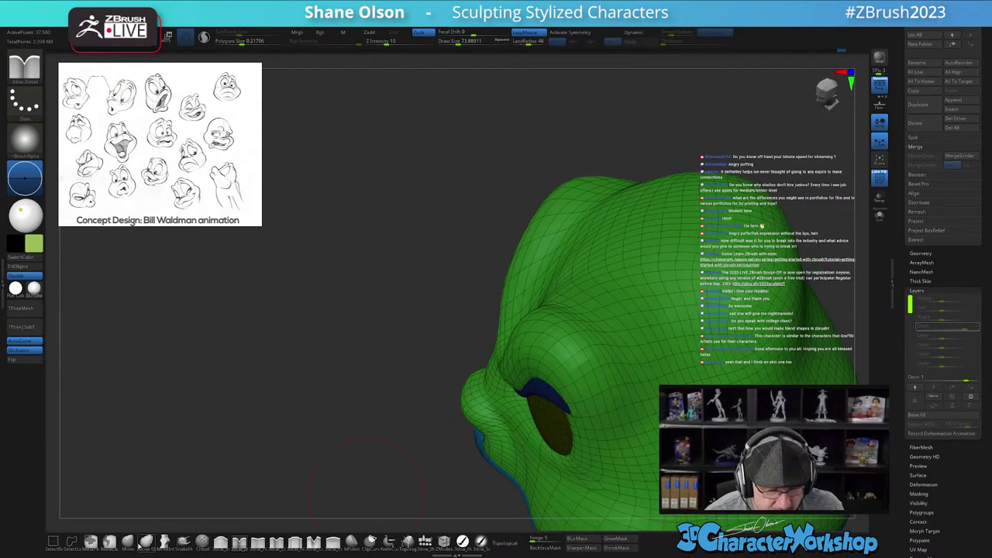
pyautogui.click(129, 543)
pyautogui.moveTo(342, 475); pyautogui.dragTo(358, 459, button='right')
pyautogui.press('s')
pyautogui.click(504, 432)
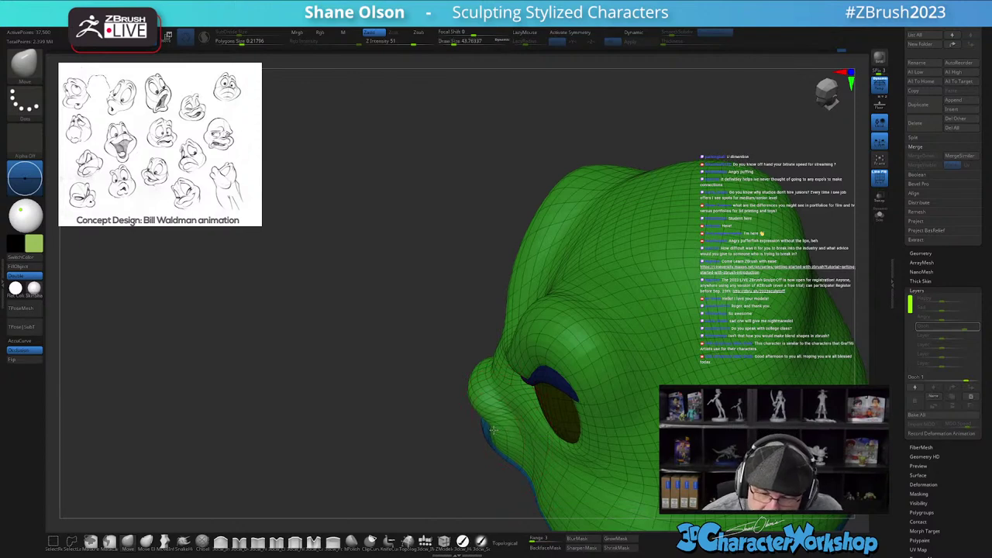
pyautogui.moveTo(511, 425); pyautogui.dragTo(460, 428, button='right')
pyautogui.keyDown('shift'); pyautogui.moveTo(425, 431); pyautogui.dragTo(427, 449); pyautogui.keyUp('shift')
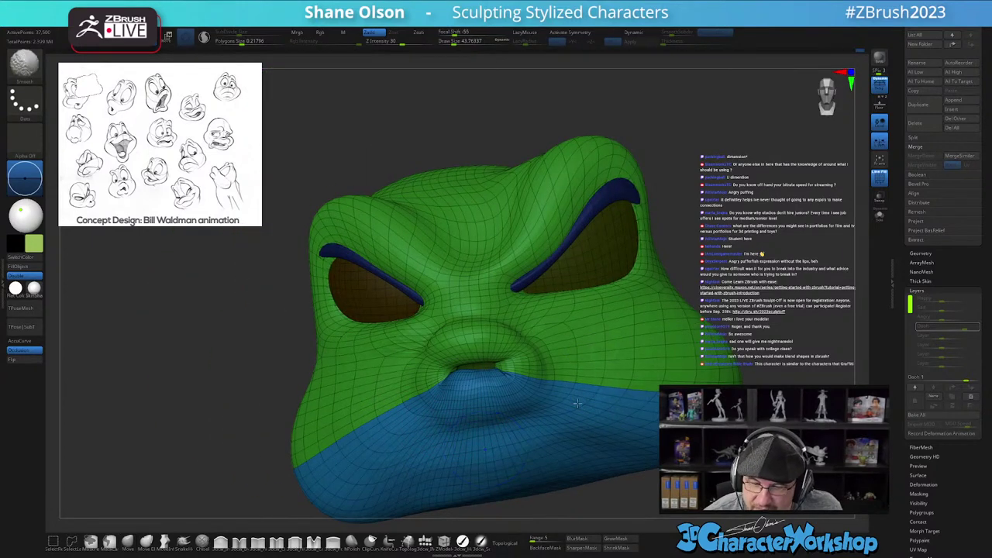
# Step: Reshape the edges of the small mouth opening with the Move brush to bring the lips closer together
pyautogui.moveTo(598, 398); pyautogui.dragTo(606, 391, button='right')
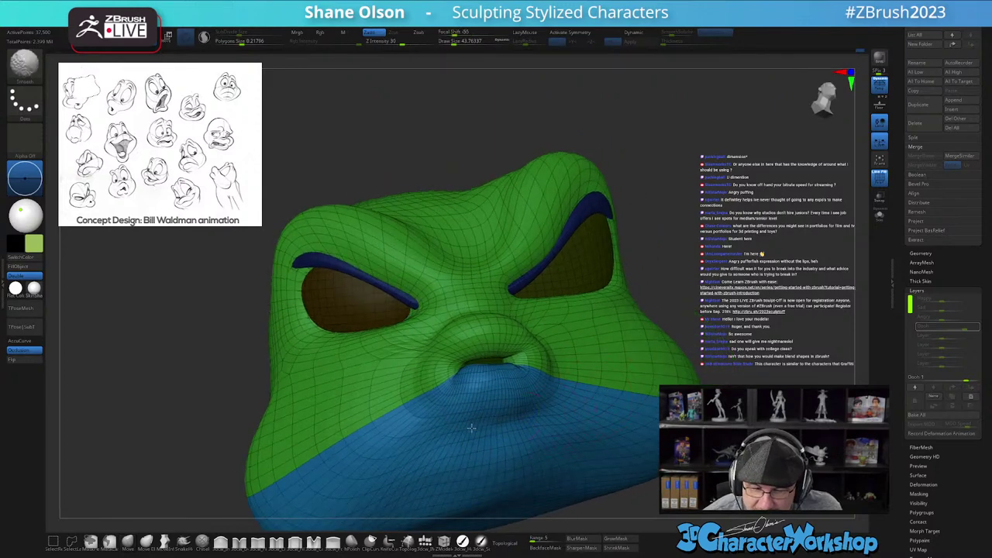
pyautogui.moveTo(519, 421)
pyautogui.mouseDown(button='right')
pyautogui.moveTo(529, 417)
pyautogui.moveTo(519, 421)
pyautogui.mouseUp(button='right')
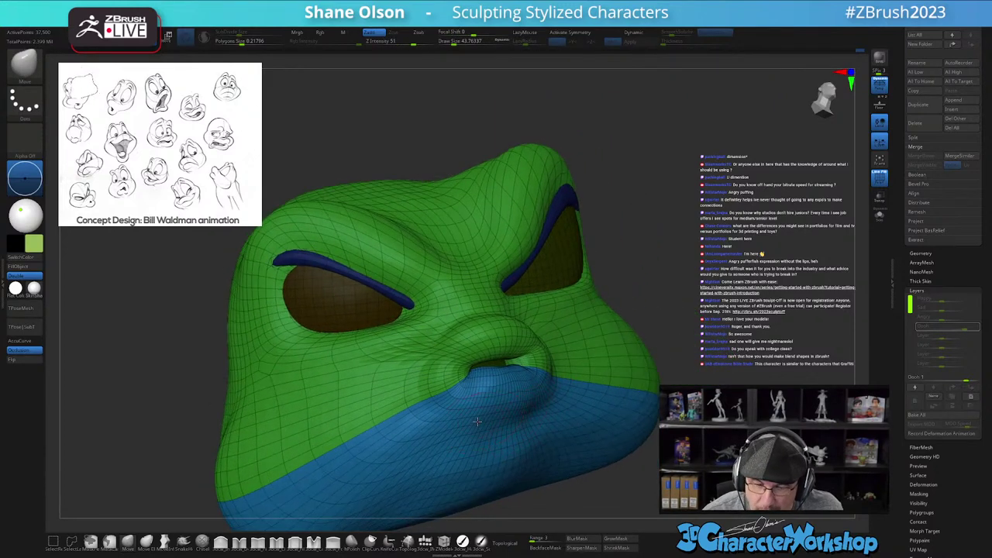
pyautogui.moveTo(545, 390); pyautogui.dragTo(527, 385, button='right')
pyautogui.moveTo(470, 378); pyautogui.dragTo(471, 375)
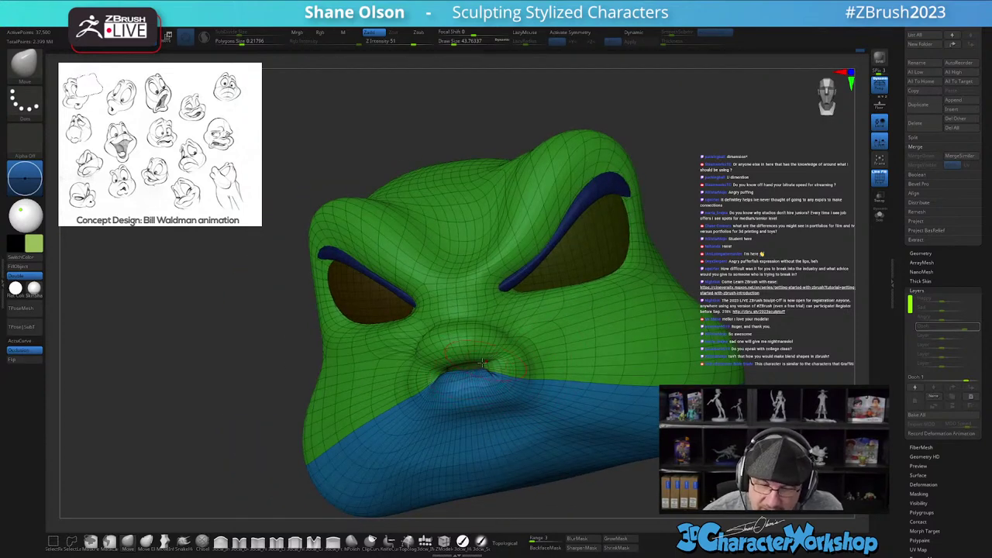
# Step: Swell the lips with the Inflate brush and turn off the polyframe display
pyautogui.click(239, 541)
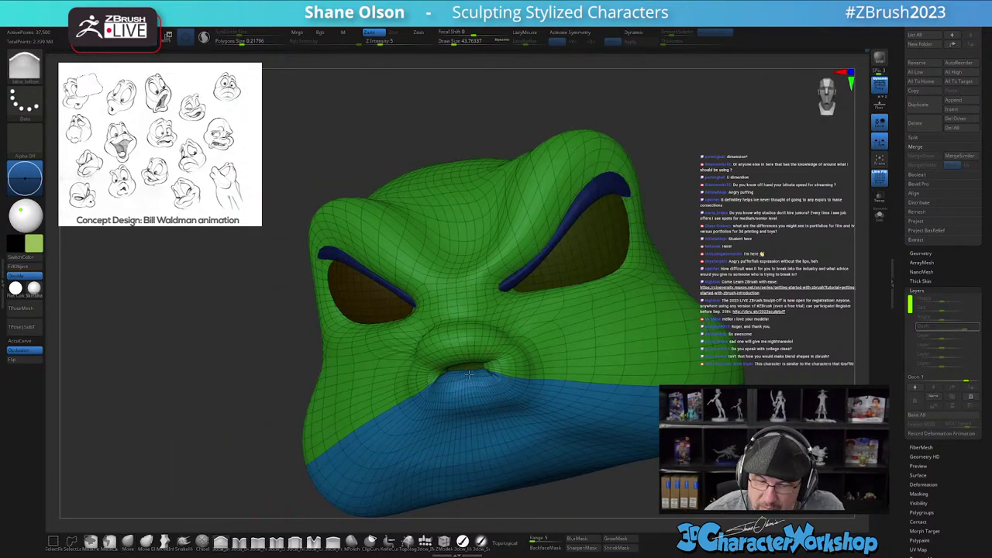
pyautogui.moveTo(500, 355)
pyautogui.mouseDown(button='right')
pyautogui.moveTo(448, 377)
pyautogui.moveTo(466, 341)
pyautogui.moveTo(517, 367)
pyautogui.mouseUp(button='right')
pyautogui.moveTo(577, 417)
pyautogui.mouseDown(button='right')
pyautogui.moveTo(574, 430)
pyautogui.moveTo(585, 414)
pyautogui.moveTo(574, 425)
pyautogui.moveTo(598, 465)
pyautogui.moveTo(640, 445)
pyautogui.moveTo(612, 463)
pyautogui.moveTo(629, 447)
pyautogui.moveTo(607, 455)
pyautogui.mouseUp(button='right')
pyautogui.hotkey('shift', 'f')
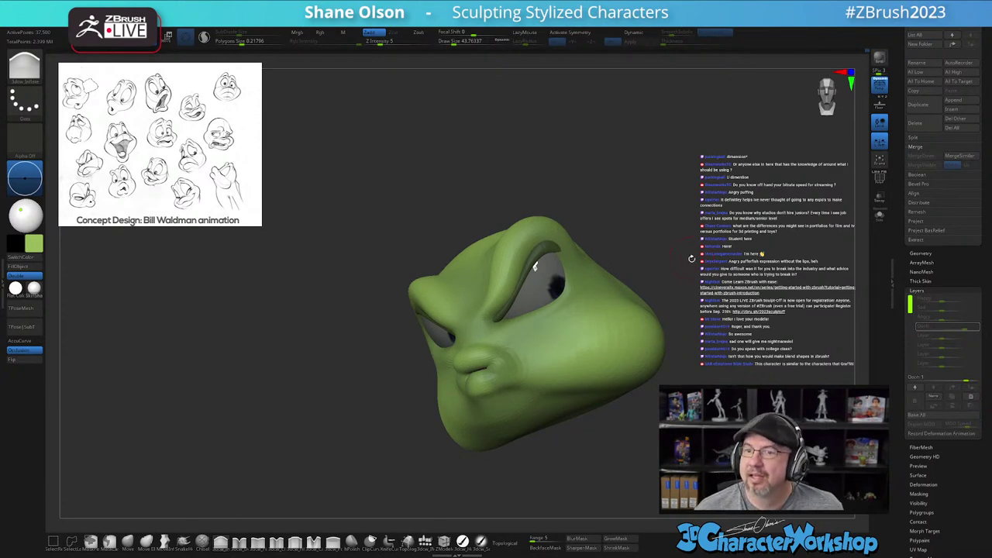
pyautogui.keyDown('alt'); pyautogui.moveTo(760, 209); pyautogui.dragTo(694, 206, button='right'); pyautogui.keyUp('alt')
pyautogui.keyDown('alt'); pyautogui.moveTo(711, 259); pyautogui.dragTo(702, 298); pyautogui.keyUp('alt')
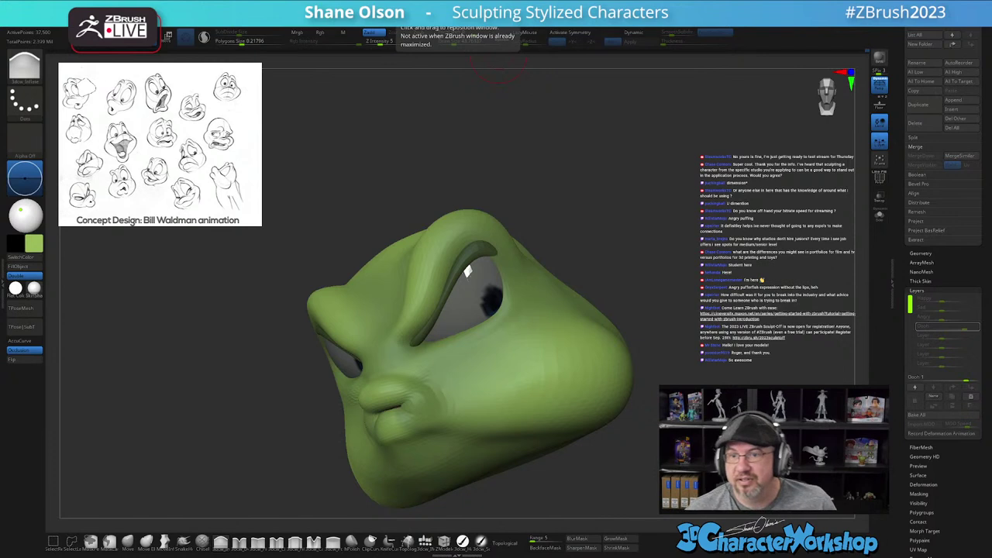
# Step: Smooth the lips, the mouth corner and the transition into the cheek on the shaded head
pyautogui.moveTo(456, 402)
pyautogui.mouseDown(button='right')
pyautogui.moveTo(458, 365)
pyautogui.moveTo(428, 421)
pyautogui.mouseUp(button='right')
pyautogui.keyDown('shift'); pyautogui.moveTo(428, 422); pyautogui.dragTo(425, 422); pyautogui.keyUp('shift')
pyautogui.moveTo(425, 412); pyautogui.dragTo(439, 391, button='right')
pyautogui.moveTo(386, 459); pyautogui.dragTo(428, 388, button='right')
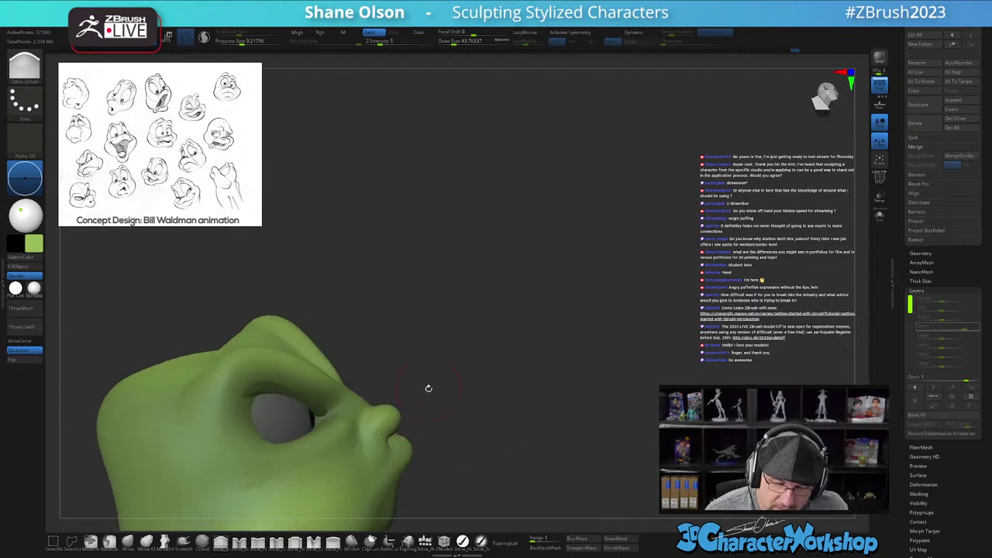
pyautogui.moveTo(402, 437)
pyautogui.keyDown('alt'); pyautogui.mouseDown(button='right')
pyautogui.moveTo(472, 347)
pyautogui.moveTo(517, 327)
pyautogui.moveTo(497, 346)
pyautogui.mouseUp(button='right'); pyautogui.keyUp('alt')
pyautogui.moveTo(441, 350)
pyautogui.keyDown('shift'); pyautogui.mouseDown()
pyautogui.moveTo(456, 332)
pyautogui.moveTo(446, 325)
pyautogui.moveTo(486, 300)
pyautogui.mouseUp(); pyautogui.keyUp('shift')
pyautogui.moveTo(578, 399)
pyautogui.mouseDown(button='right')
pyautogui.moveTo(520, 436)
pyautogui.moveTo(519, 348)
pyautogui.mouseUp(button='right')
pyautogui.moveTo(504, 316)
pyautogui.keyDown('shift'); pyautogui.mouseDown()
pyautogui.moveTo(494, 334)
pyautogui.moveTo(510, 324)
pyautogui.mouseUp(); pyautogui.keyUp('shift')
# Step: Reshape the area beside the lips and the mouth corner with the Move brush at a draw size of about 51
pyautogui.click(129, 542)
pyautogui.press('s')
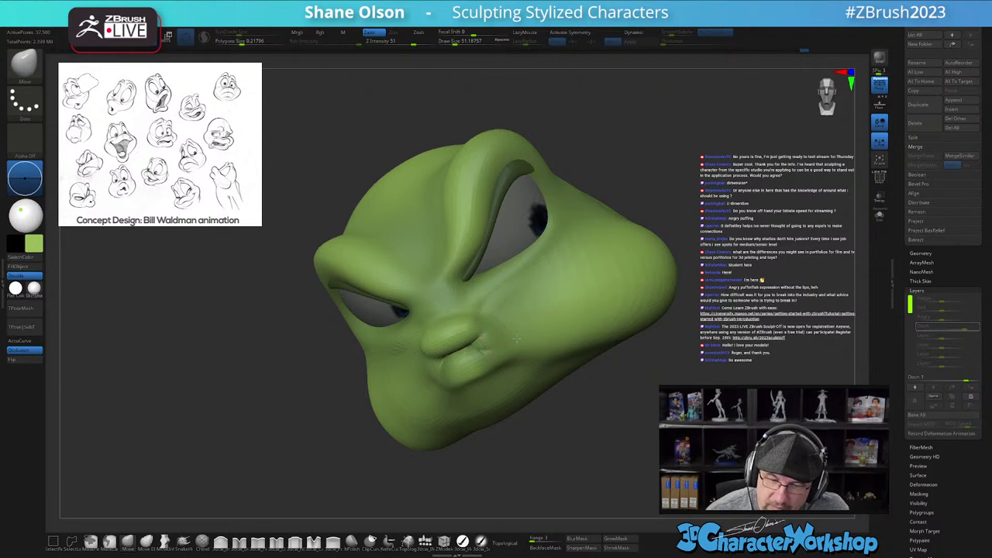
pyautogui.moveTo(522, 369); pyautogui.dragTo(518, 320, button='right')
pyautogui.moveTo(517, 320); pyautogui.dragTo(510, 326)
pyautogui.moveTo(509, 328)
pyautogui.mouseDown(button='right')
pyautogui.moveTo(509, 376)
pyautogui.moveTo(468, 381)
pyautogui.mouseUp(button='right')
pyautogui.moveTo(420, 390); pyautogui.dragTo(424, 389)
# Step: Smooth the surface around the upper and lower lips and the cheek beside the mouth
pyautogui.moveTo(467, 375)
pyautogui.mouseDown(button='right')
pyautogui.moveTo(459, 401)
pyautogui.moveTo(488, 408)
pyautogui.moveTo(479, 367)
pyautogui.mouseUp(button='right')
pyautogui.moveTo(431, 362)
pyautogui.keyDown('shift'); pyautogui.mouseDown()
pyautogui.moveTo(427, 349)
pyautogui.moveTo(431, 358)
pyautogui.mouseUp(); pyautogui.keyUp('shift')
pyautogui.moveTo(494, 414)
pyautogui.mouseDown(button='right')
pyautogui.moveTo(456, 421)
pyautogui.moveTo(472, 418)
pyautogui.mouseUp(button='right')
pyautogui.keyDown('shift'); pyautogui.moveTo(471, 418); pyautogui.dragTo(482, 436); pyautogui.keyUp('shift')
pyautogui.moveTo(525, 411)
pyautogui.mouseDown(button='right')
pyautogui.moveTo(475, 414)
pyautogui.moveTo(444, 378)
pyautogui.mouseUp(button='right')
pyautogui.keyDown('shift'); pyautogui.moveTo(500, 329); pyautogui.dragTo(496, 314); pyautogui.keyUp('shift')
# Step: Smooth the skin between the upper lip and the inner eye corner and check the pucker from several angles
pyautogui.moveTo(497, 316)
pyautogui.mouseDown(button='right')
pyautogui.moveTo(550, 326)
pyautogui.moveTo(514, 321)
pyautogui.mouseUp(button='right')
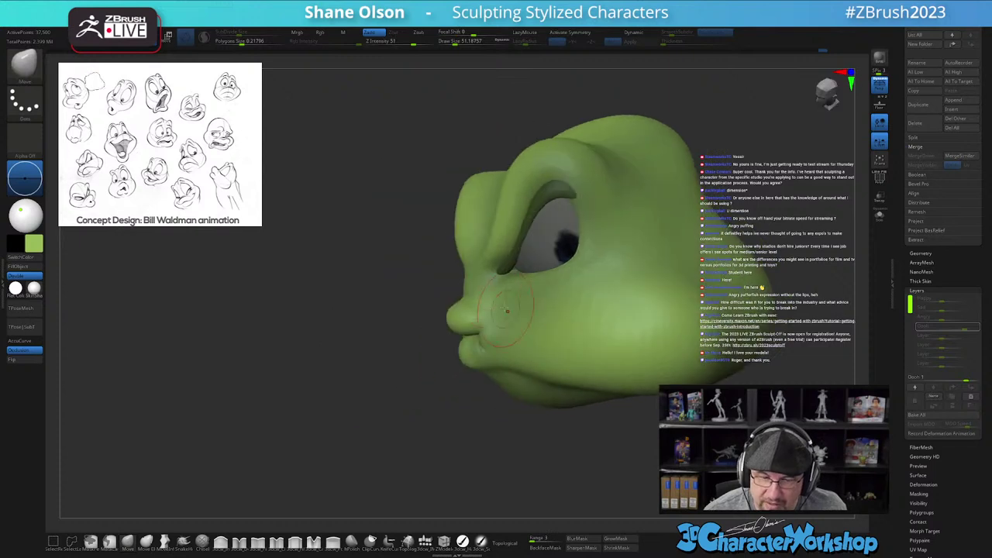
pyautogui.keyDown('shift'); pyautogui.moveTo(476, 295); pyautogui.dragTo(474, 300); pyautogui.keyUp('shift')
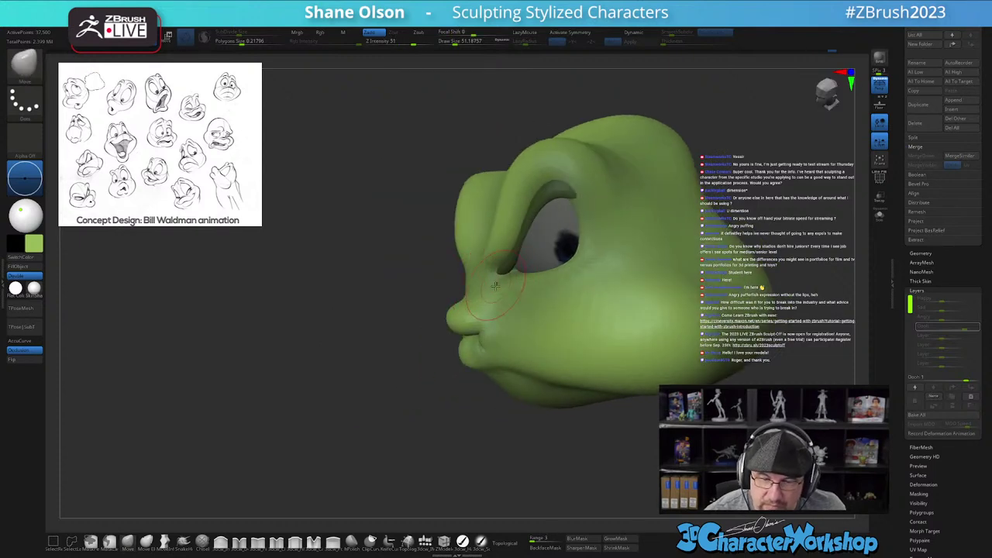
pyautogui.moveTo(473, 300); pyautogui.dragTo(524, 282, button='right')
pyautogui.moveTo(619, 407)
pyautogui.mouseDown(button='right')
pyautogui.moveTo(605, 437)
pyautogui.moveTo(645, 432)
pyautogui.moveTo(622, 421)
pyautogui.mouseUp(button='right')
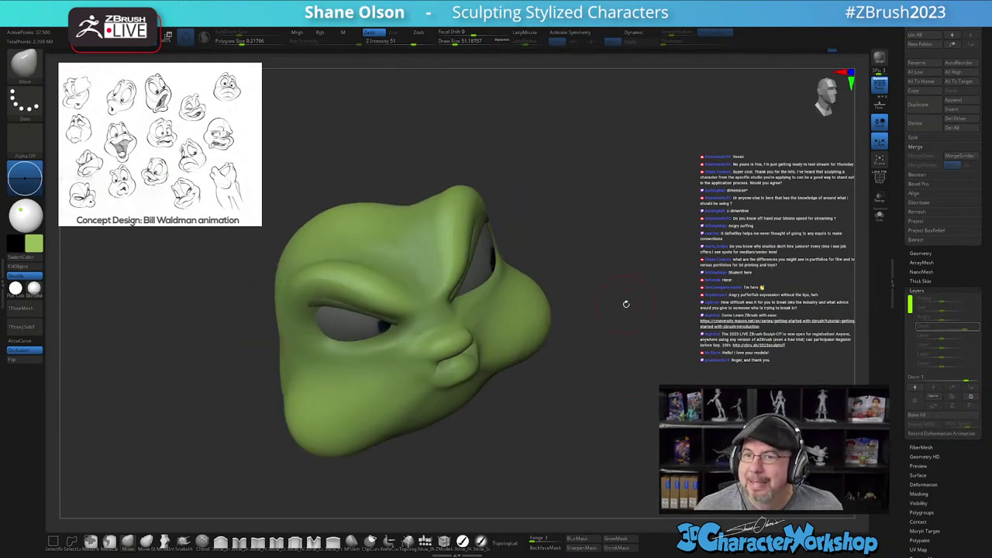
pyautogui.keyDown('ctrl'); pyautogui.moveTo(713, 214); pyautogui.dragTo(709, 228, button='right'); pyautogui.keyUp('ctrl')
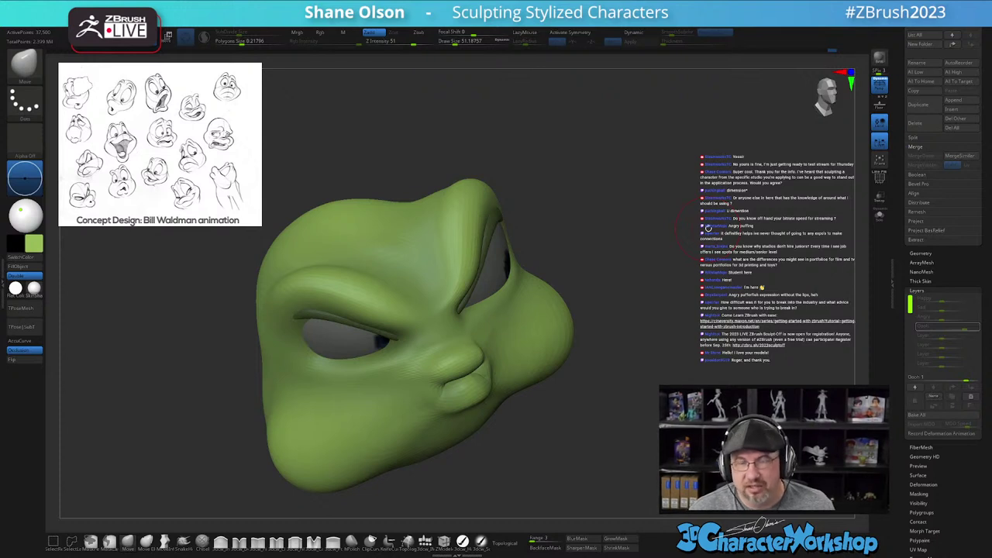
# Step: Push the inner brow area into shape with the Move brush at a draw size of about 71
pyautogui.press('s')
pyautogui.moveTo(446, 290); pyautogui.dragTo(460, 289)
pyautogui.moveTo(474, 286); pyautogui.dragTo(444, 283, button='right')
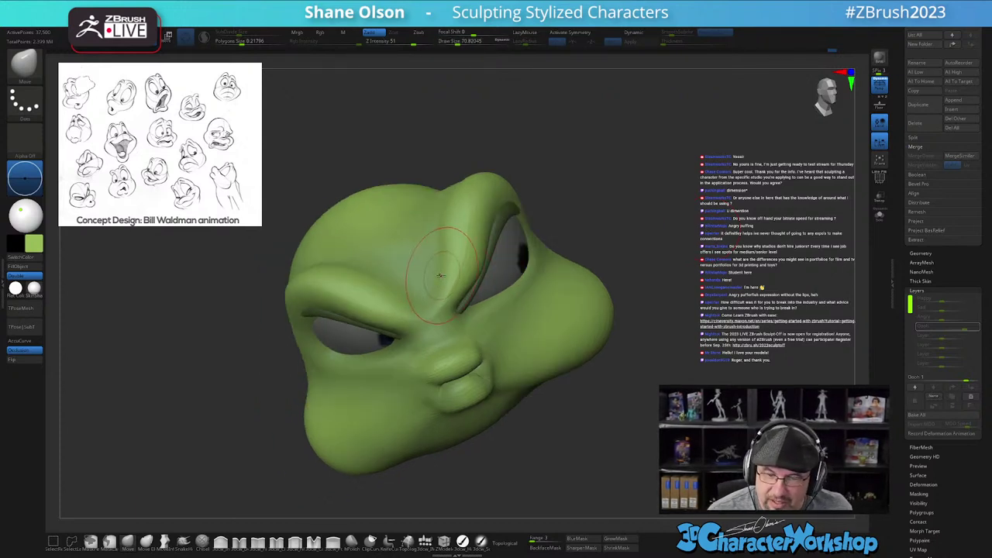
pyautogui.moveTo(451, 253); pyautogui.dragTo(440, 297)
pyautogui.moveTo(440, 297); pyautogui.dragTo(445, 280, button='right')
# Step: Carve creases between the inner brows above the mouth with the Detail brush at a draw size of about 35
pyautogui.click(240, 543)
pyautogui.press('s')
pyautogui.moveTo(490, 343); pyautogui.dragTo(467, 343)
pyautogui.moveTo(464, 333); pyautogui.dragTo(486, 323, button='right')
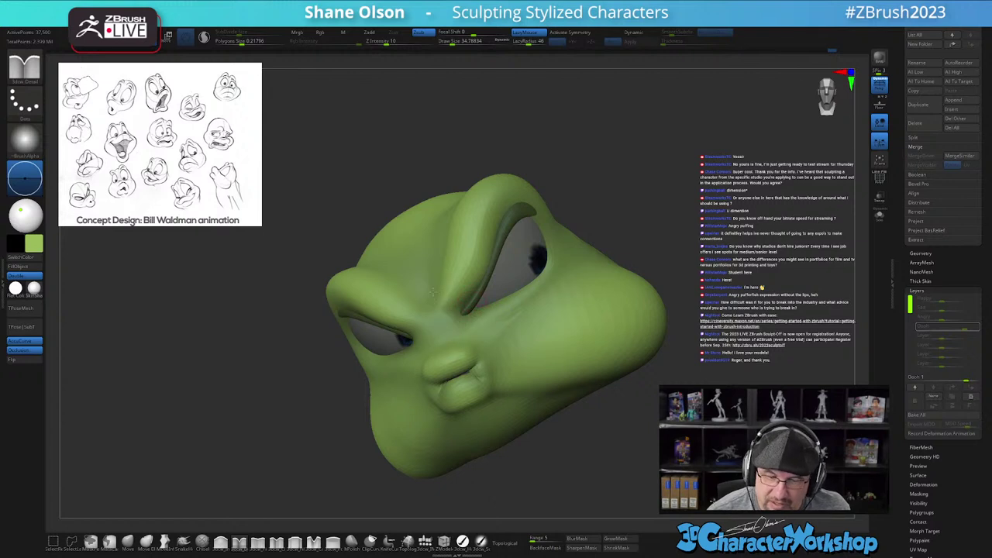
pyautogui.moveTo(464, 316); pyautogui.dragTo(456, 315)
pyautogui.moveTo(446, 314); pyautogui.dragTo(482, 310, button='right')
pyautogui.moveTo(437, 315); pyautogui.dragTo(443, 316)
pyautogui.moveTo(470, 310); pyautogui.dragTo(436, 305, button='right')
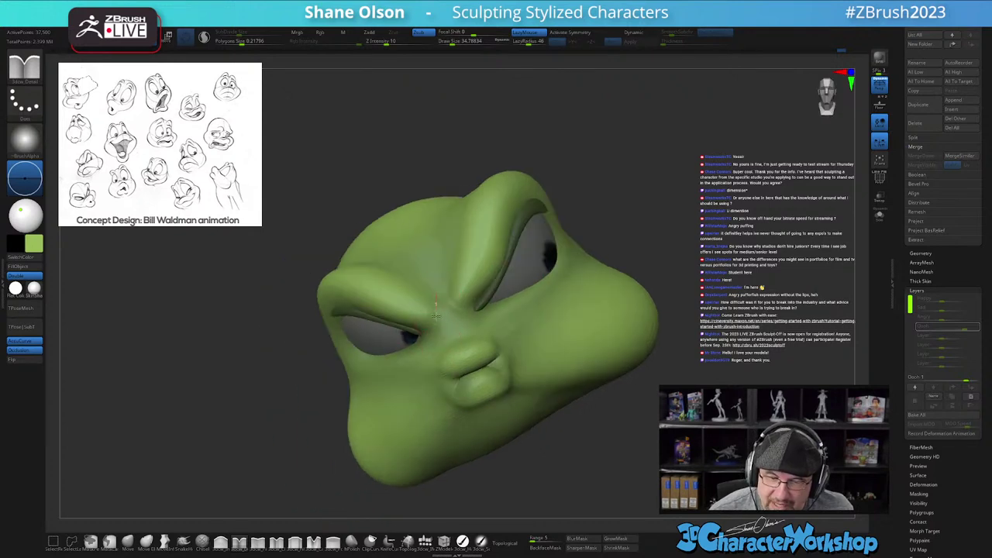
# Step: Reshape the skin between the inner brows and upper lip with the Move brush at a draw size of about 64, and smooth it
pyautogui.moveTo(421, 348)
pyautogui.mouseDown(button='right')
pyautogui.moveTo(469, 332)
pyautogui.moveTo(464, 345)
pyautogui.moveTo(444, 329)
pyautogui.moveTo(504, 314)
pyautogui.moveTo(482, 330)
pyautogui.moveTo(483, 347)
pyautogui.moveTo(462, 323)
pyautogui.moveTo(474, 326)
pyautogui.mouseUp(button='right')
pyautogui.click(128, 542)
pyautogui.press('s')
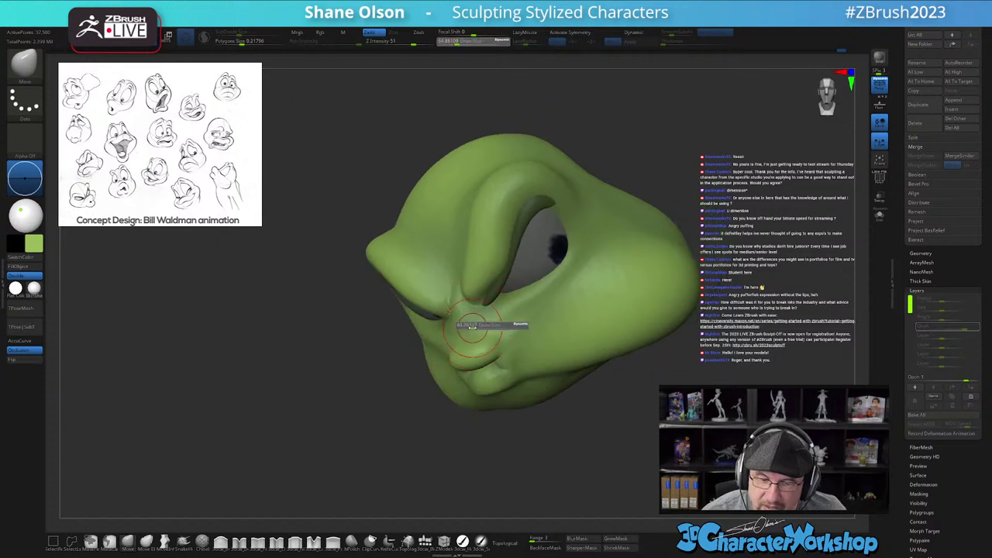
pyautogui.moveTo(473, 327); pyautogui.dragTo(470, 327)
pyautogui.moveTo(470, 327); pyautogui.dragTo(482, 326, button='right')
pyautogui.keyDown('shift'); pyautogui.moveTo(449, 294); pyautogui.dragTo(457, 314); pyautogui.keyUp('shift')
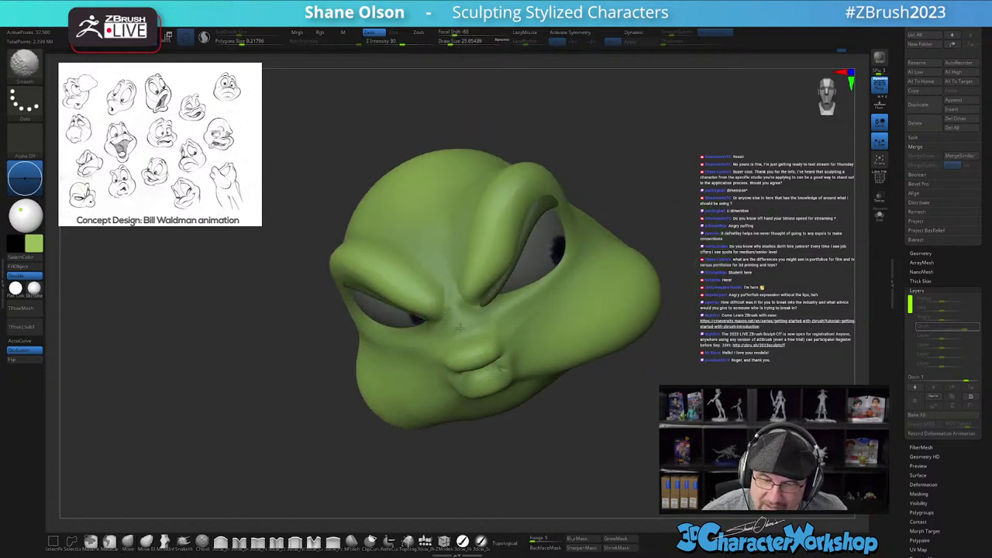
# Step: Refine the fold beside the inner eye corner with the Move brush at a draw size of about 46
pyautogui.moveTo(464, 321)
pyautogui.mouseDown(button='right')
pyautogui.moveTo(467, 303)
pyautogui.moveTo(504, 288)
pyautogui.moveTo(475, 301)
pyautogui.mouseUp(button='right')
pyautogui.press('s')
pyautogui.moveTo(481, 304); pyautogui.dragTo(483, 302)
pyautogui.press('s')
pyautogui.press('s')
pyautogui.moveTo(482, 301); pyautogui.dragTo(480, 312, button='right')
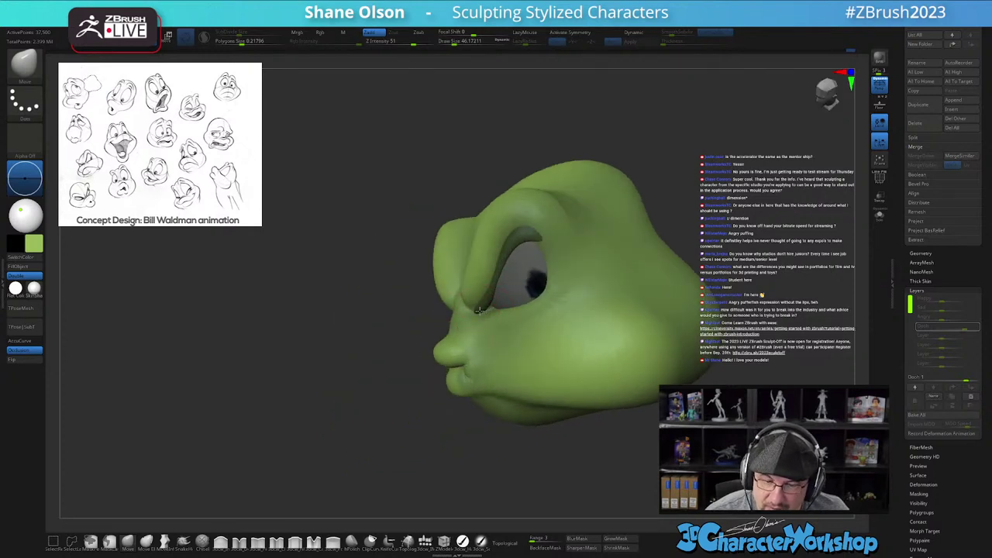
# Step: Display the polyframe and invert the mask so only the eyelid and eye socket area stays editable
pyautogui.hotkey('shift', 'f')
pyautogui.keyDown('ctrl'); pyautogui.moveTo(511, 294); pyautogui.dragTo(497, 312, button='right'); pyautogui.keyUp('ctrl')
pyautogui.keyDown('alt'); pyautogui.moveTo(496, 312); pyautogui.dragTo(463, 344, button='right'); pyautogui.keyUp('alt')
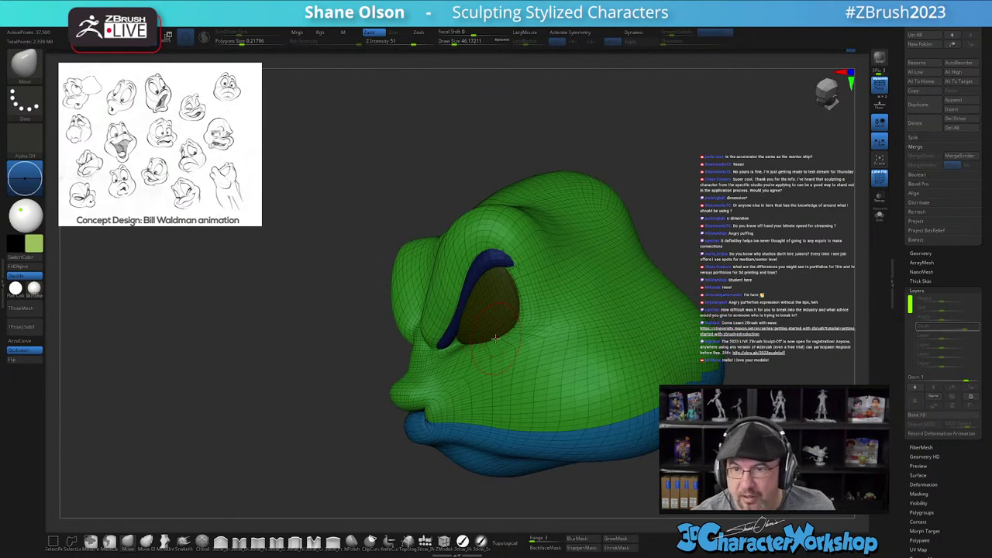
pyautogui.moveTo(766, 179); pyautogui.dragTo(702, 120, button='right')
pyautogui.moveTo(578, 290); pyautogui.dragTo(550, 311)
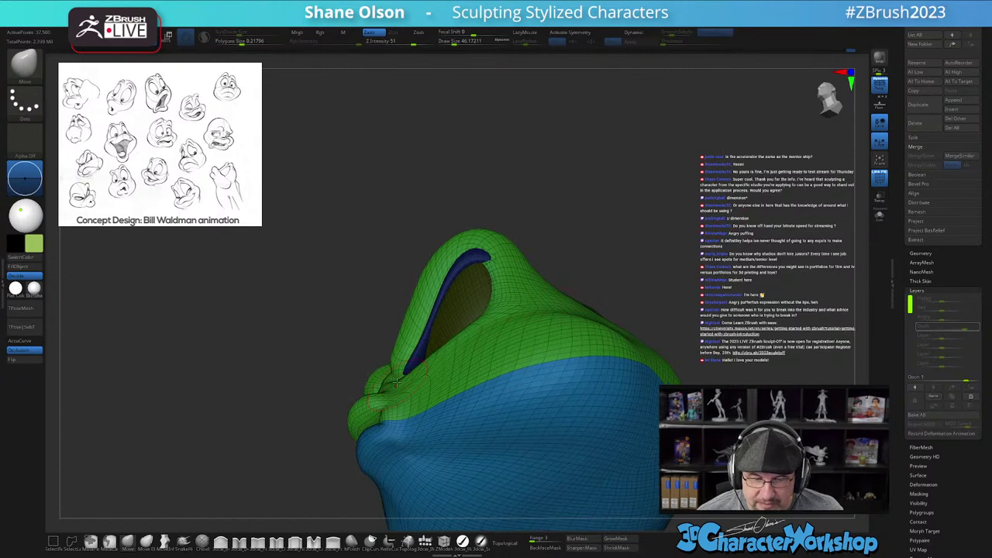
pyautogui.keyDown('ctrl'); pyautogui.moveTo(384, 268); pyautogui.dragTo(356, 294); pyautogui.keyUp('ctrl')
pyautogui.hotkey('ctrl', 'z')
pyautogui.keyDown('ctrl'); pyautogui.click(355, 293); pyautogui.keyUp('ctrl')
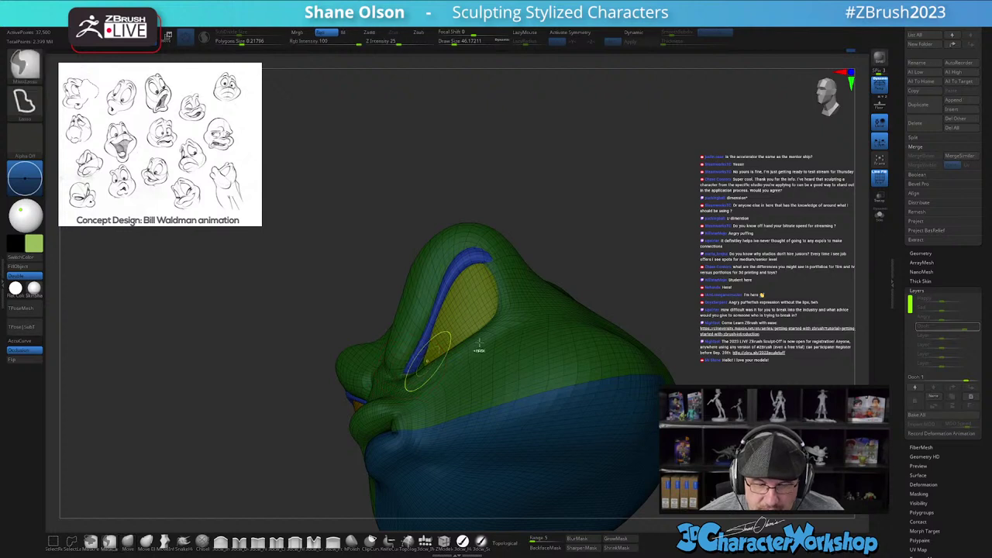
# Step: Reshape the eyelid's inner corner using the Move brush with topological masking at a draw size of about 74, and clear the mask
pyautogui.click(509, 544)
pyautogui.moveTo(676, 252)
pyautogui.mouseDown()
pyautogui.moveTo(643, 232)
pyautogui.moveTo(633, 250)
pyautogui.mouseUp()
pyautogui.press('s')
pyautogui.moveTo(406, 371); pyautogui.dragTo(419, 368)
pyautogui.moveTo(581, 239)
pyautogui.mouseDown()
pyautogui.moveTo(589, 272)
pyautogui.moveTo(565, 299)
pyautogui.mouseUp()
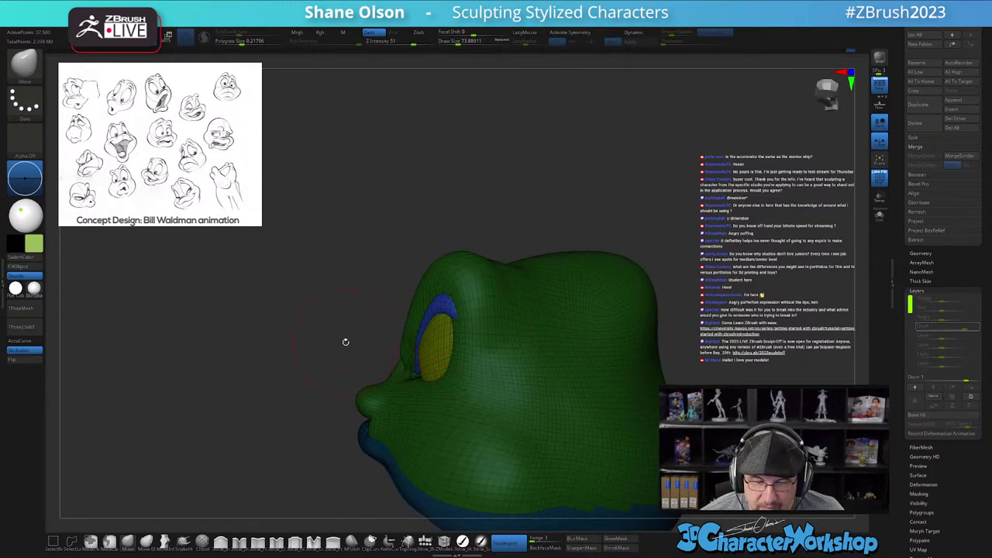
pyautogui.moveTo(342, 346); pyautogui.dragTo(407, 368)
pyautogui.keyDown('shift'); pyautogui.moveTo(593, 310); pyautogui.dragTo(597, 330); pyautogui.keyUp('shift')
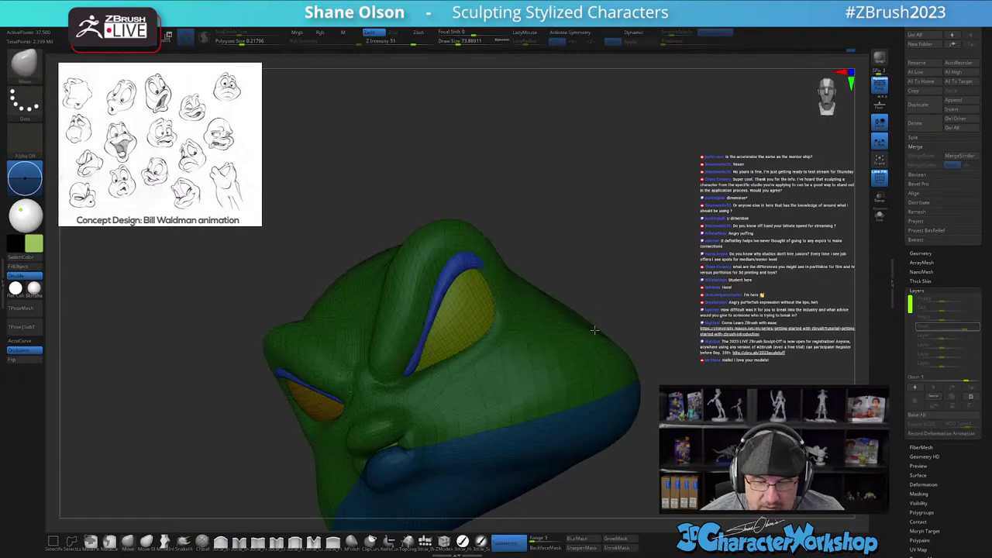
pyautogui.keyDown('ctrl'); pyautogui.moveTo(627, 259); pyautogui.dragTo(567, 344); pyautogui.keyUp('ctrl')
pyautogui.hotkey('shift', 'f')
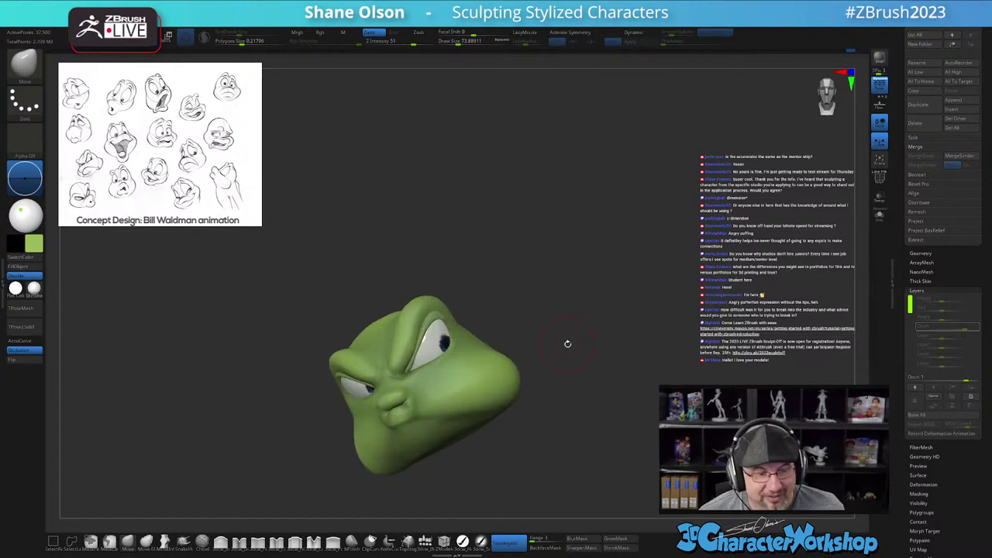
# Step: Adjust the jaw and cheek silhouette with the Move brush at a draw size of about 145, checking the head from several angles
pyautogui.moveTo(456, 447); pyautogui.dragTo(469, 417)
pyautogui.press('s')
pyautogui.moveTo(377, 446)
pyautogui.mouseDown()
pyautogui.moveTo(386, 452)
pyautogui.moveTo(364, 440)
pyautogui.mouseUp()
pyautogui.moveTo(457, 463)
pyautogui.mouseDown()
pyautogui.moveTo(407, 450)
pyautogui.moveTo(407, 434)
pyautogui.moveTo(404, 447)
pyautogui.moveTo(490, 468)
pyautogui.mouseUp()
pyautogui.moveTo(544, 361); pyautogui.dragTo(546, 353)
pyautogui.moveTo(497, 425)
pyautogui.mouseDown()
pyautogui.moveTo(523, 395)
pyautogui.moveTo(488, 414)
pyautogui.mouseUp()
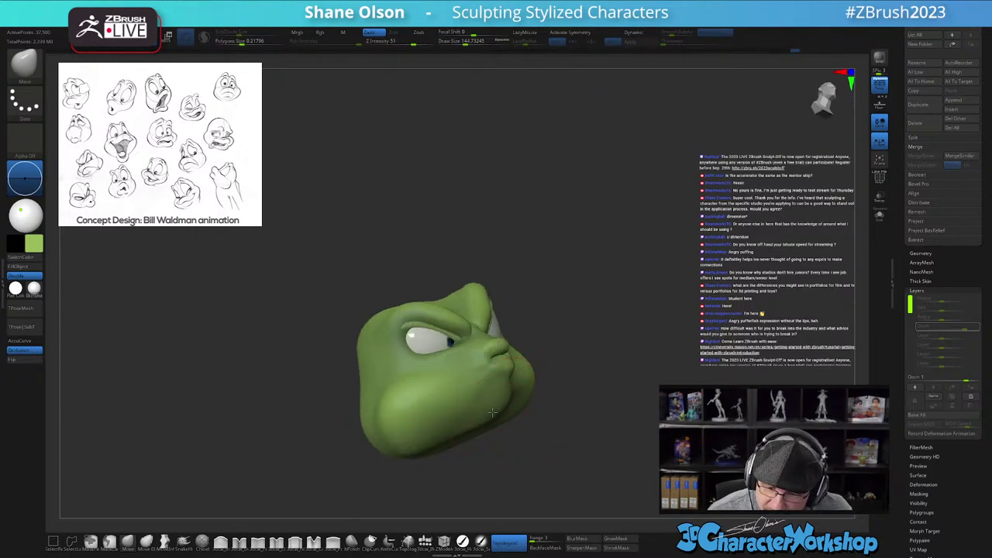
pyautogui.keyDown('shift'); pyautogui.moveTo(570, 431); pyautogui.dragTo(543, 436); pyautogui.keyUp('shift')
pyautogui.keyDown('alt'); pyautogui.moveTo(616, 423); pyautogui.dragTo(550, 428); pyautogui.keyUp('alt')
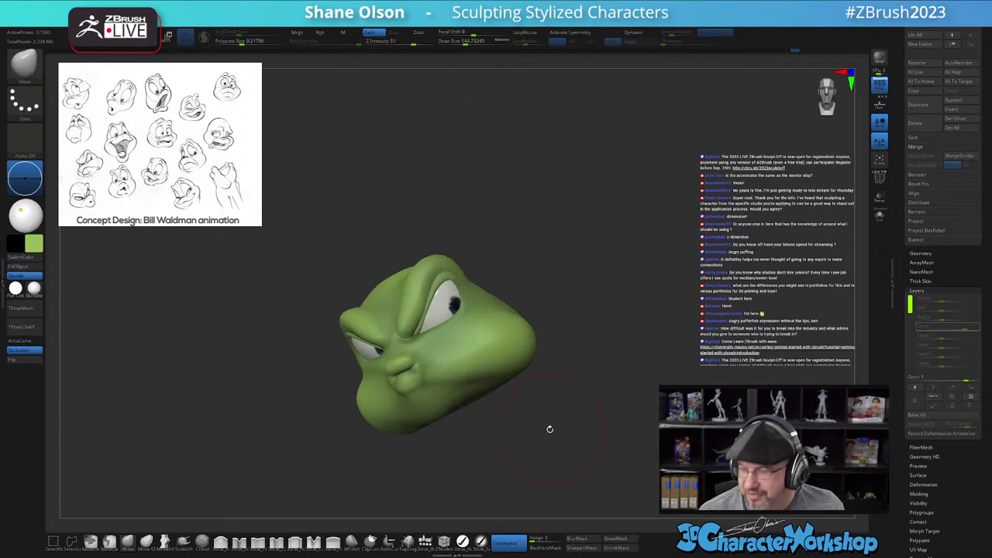
pyautogui.keyDown('alt'); pyautogui.moveTo(578, 331); pyautogui.dragTo(563, 344); pyautogui.keyUp('alt')
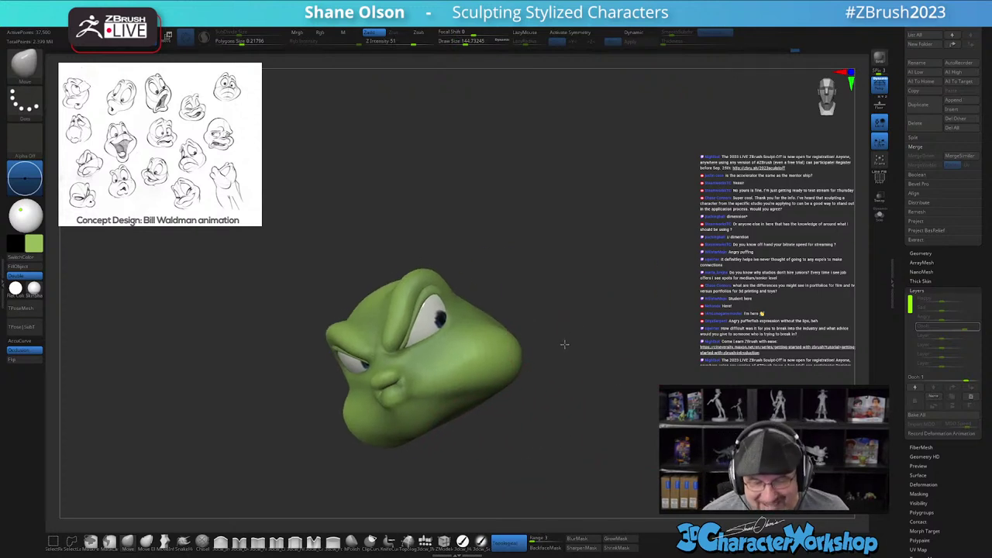
# Step: Return the head to its highest subdivision level and set the Oooh layer's intensity to 0
pyautogui.moveTo(899, 274); pyautogui.dragTo(904, 287)
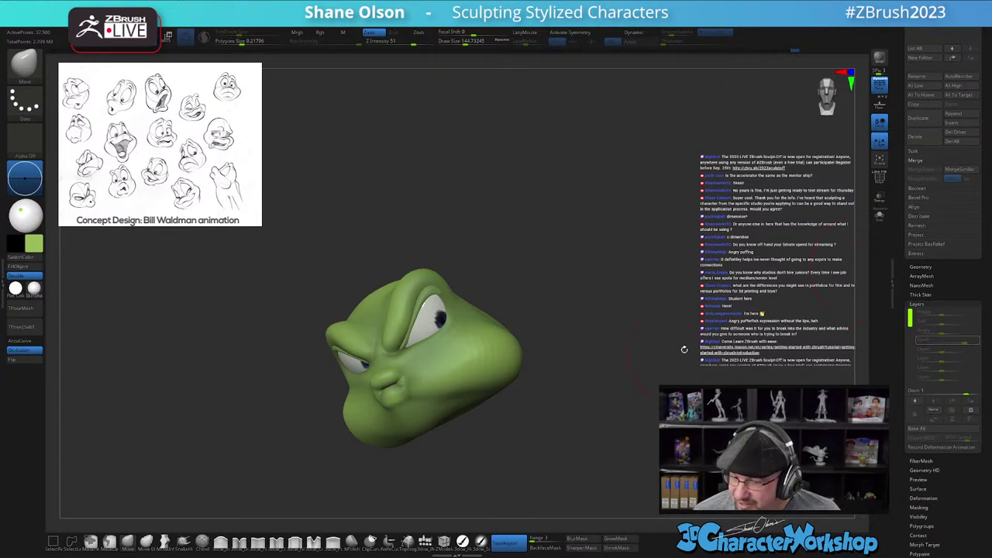
pyautogui.press('d')
pyautogui.press('d')
pyautogui.press('d')
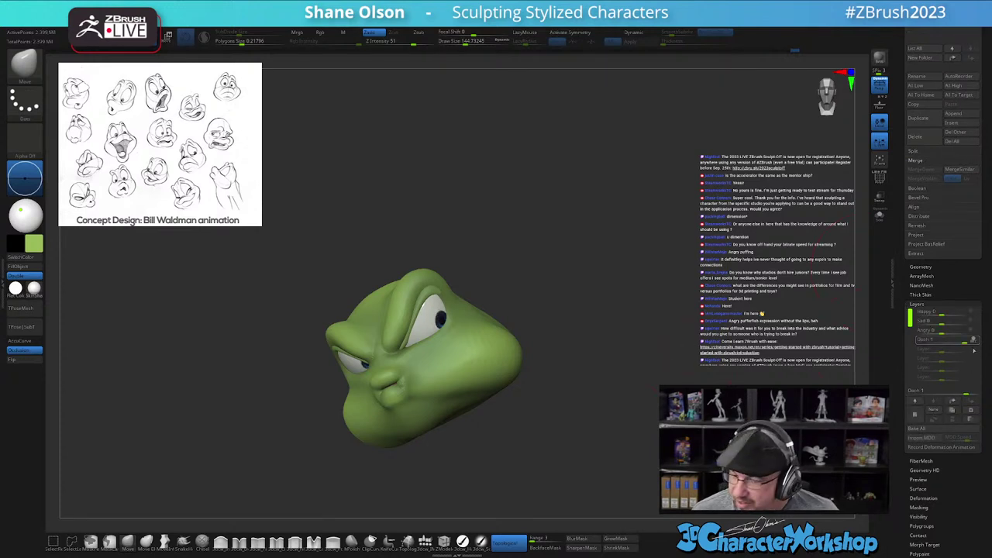
pyautogui.click(960, 339)
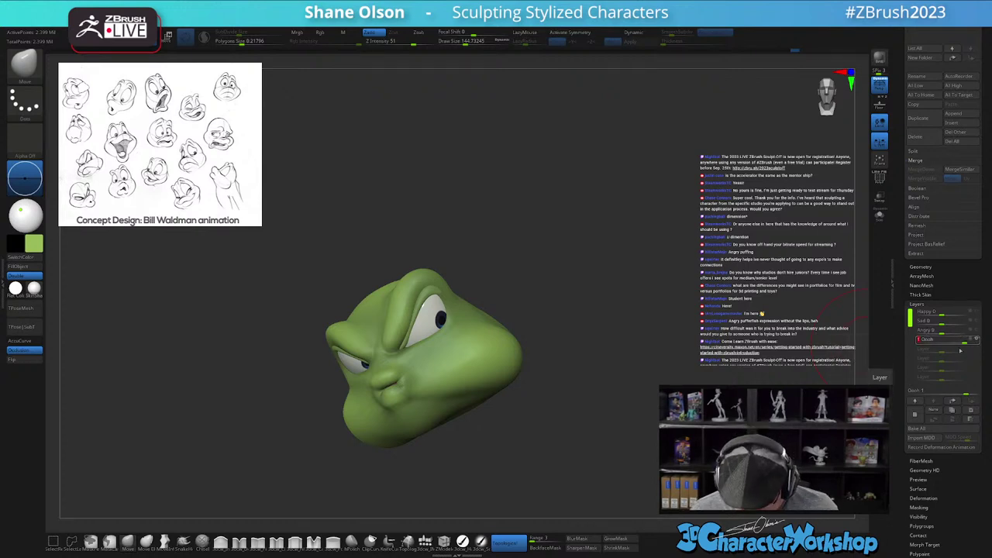
pyautogui.click(964, 340)
pyautogui.write('0')
pyautogui.press('Return')
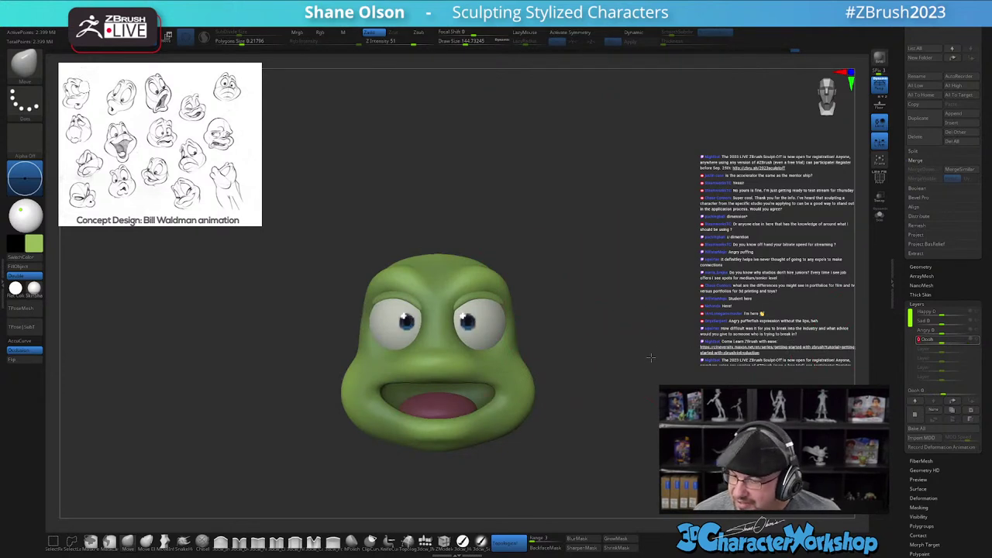
# Step: Reset the Angry and Sad layer intensities to 0
pyautogui.keyDown('alt'); pyautogui.moveTo(654, 357); pyautogui.dragTo(773, 308); pyautogui.keyUp('alt')
pyautogui.moveTo(942, 333)
pyautogui.mouseDown()
pyautogui.moveTo(970, 333)
pyautogui.moveTo(940, 335)
pyautogui.mouseUp()
pyautogui.click(940, 335)
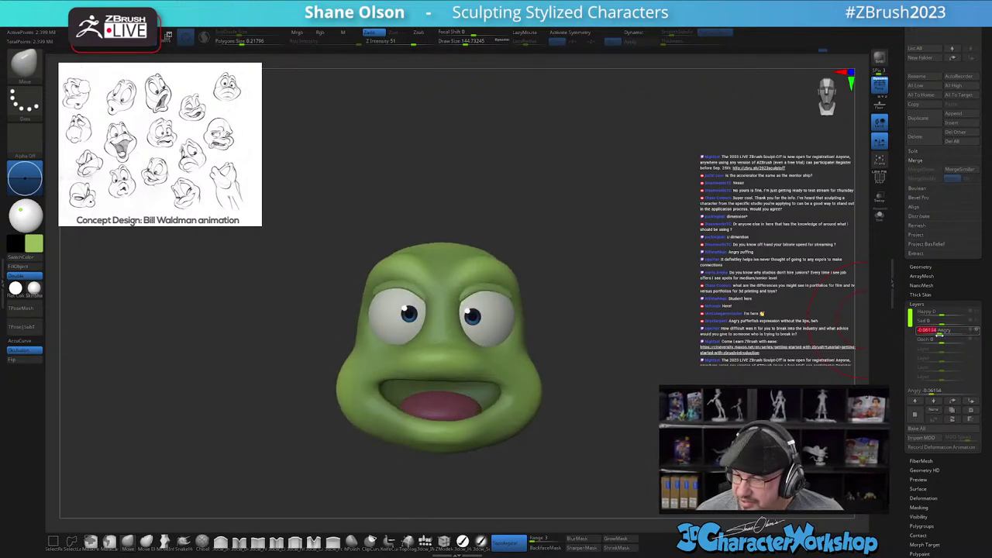
pyautogui.write('0')
pyautogui.press('Return')
pyautogui.moveTo(947, 322)
pyautogui.mouseDown()
pyautogui.moveTo(969, 324)
pyautogui.moveTo(948, 324)
pyautogui.mouseUp()
pyautogui.write('0')
pyautogui.press('Return')
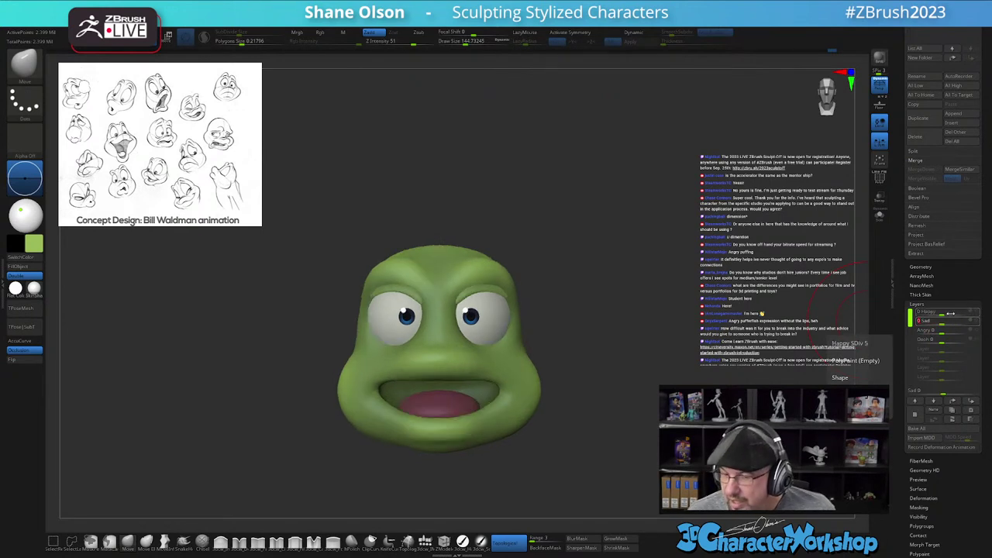
# Step: Set the Happy layer's intensity to 1 and turn off topological masking for the Move brush
pyautogui.moveTo(944, 313); pyautogui.dragTo(972, 313)
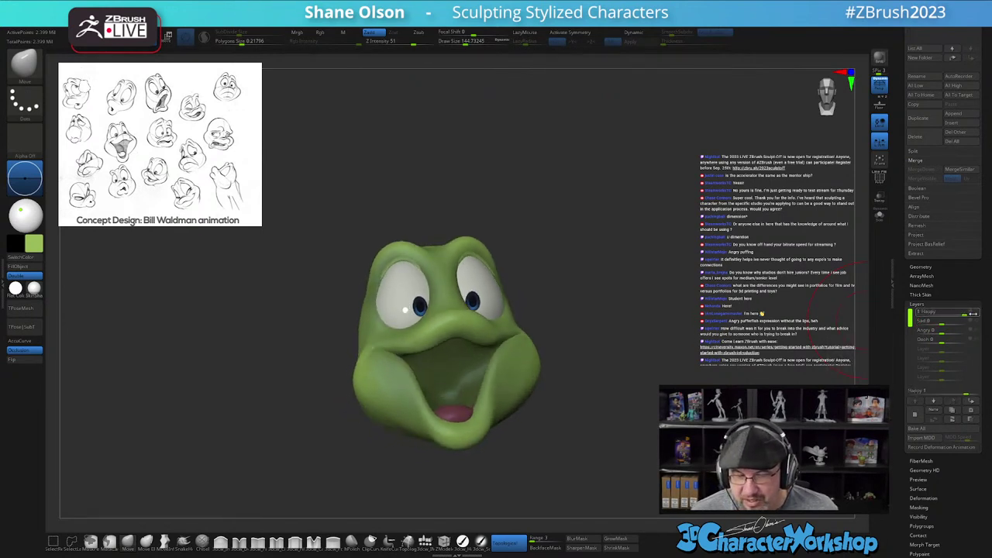
pyautogui.moveTo(704, 328)
pyautogui.mouseDown()
pyautogui.moveTo(677, 332)
pyautogui.moveTo(704, 331)
pyautogui.moveTo(710, 351)
pyautogui.moveTo(728, 330)
pyautogui.moveTo(685, 308)
pyautogui.moveTo(693, 304)
pyautogui.moveTo(688, 317)
pyautogui.moveTo(715, 314)
pyautogui.moveTo(701, 318)
pyautogui.moveTo(731, 301)
pyautogui.moveTo(716, 304)
pyautogui.moveTo(685, 263)
pyautogui.moveTo(673, 300)
pyautogui.moveTo(700, 318)
pyautogui.mouseUp()
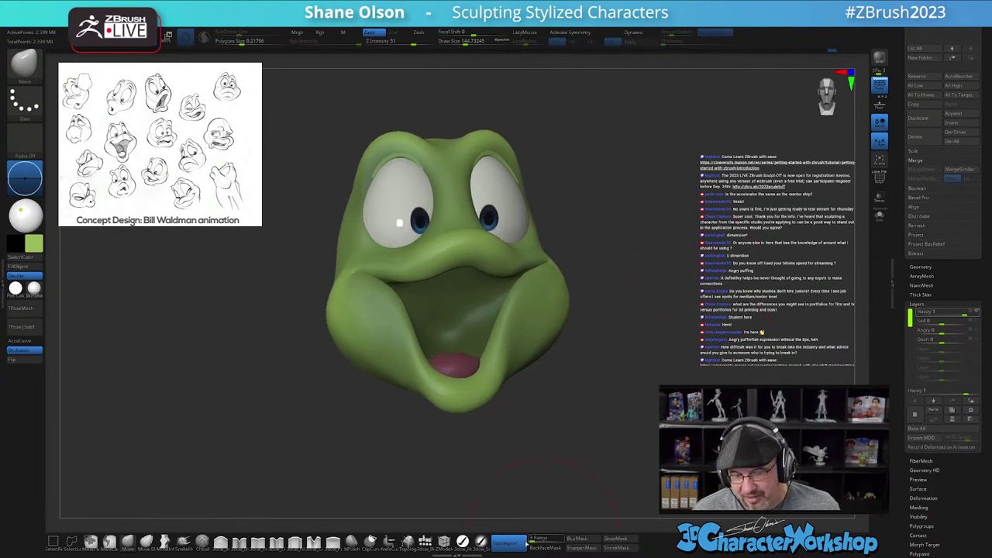
pyautogui.click(517, 543)
pyautogui.keyDown('alt'); pyautogui.moveTo(672, 359); pyautogui.dragTo(662, 380); pyautogui.keyUp('alt')
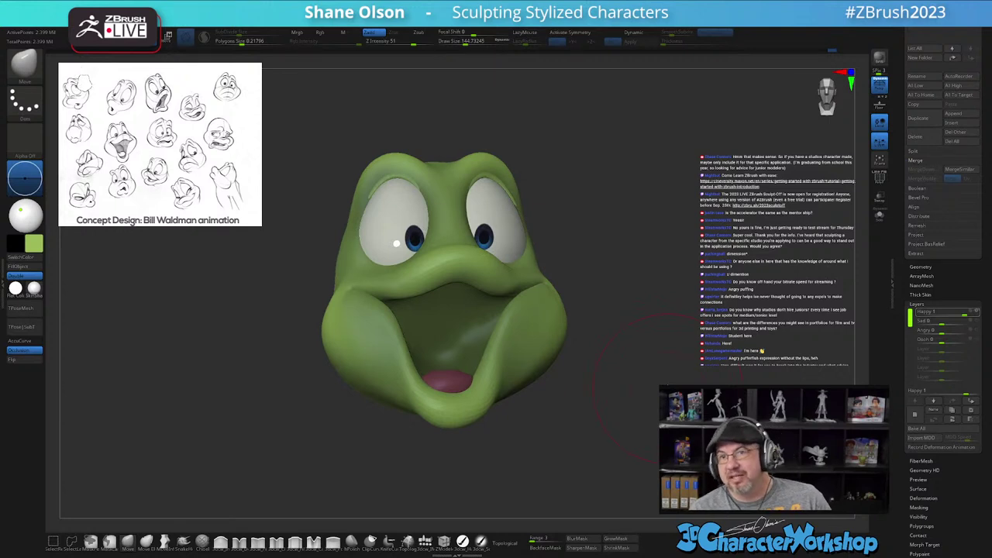